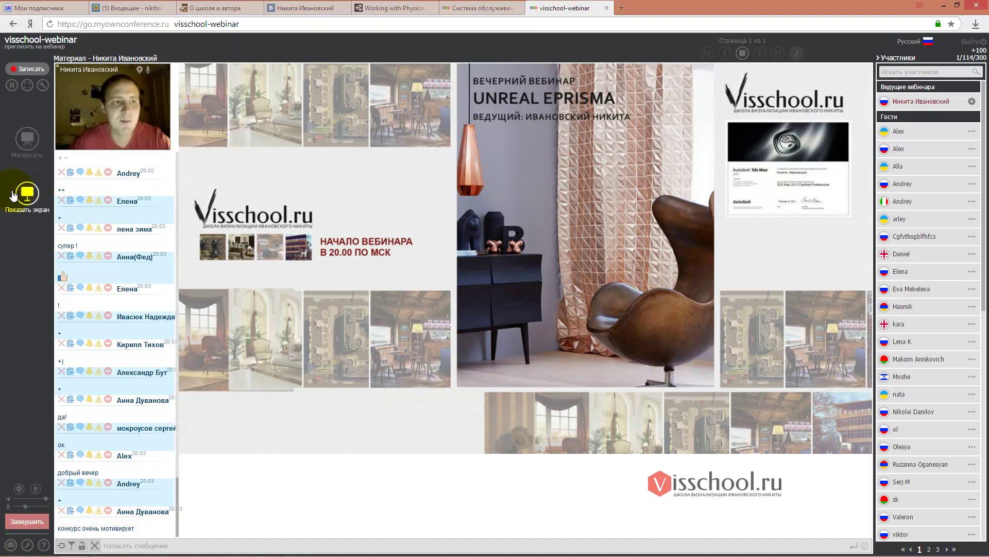
Share the presenter's screen with attendees and go to the О школе и авторе page
{"action": "left_click", "coordinate": [27, 193]}
{"action": "left_click", "coordinate": [458, 315]}
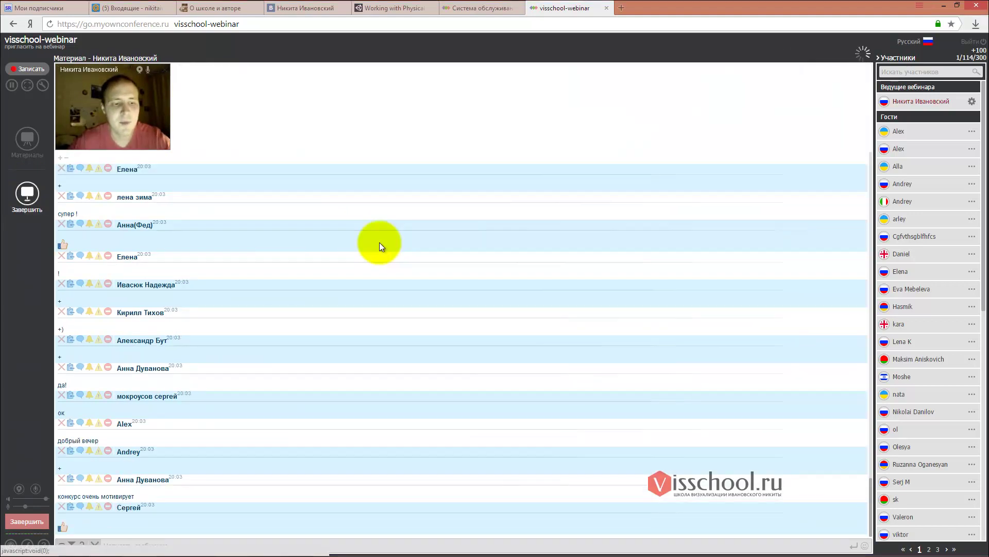
{"action": "left_click", "coordinate": [223, 9]}
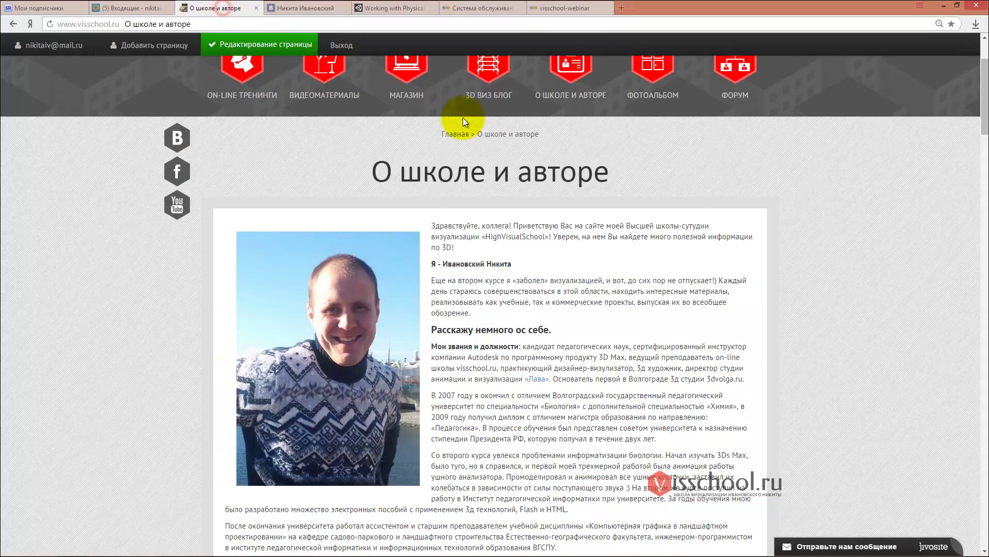
Scroll through the author's biography and certificates, then return to the visschool-webinar tab
{"action": "scroll", "coordinate": [552, 164], "scroll_direction": "down", "scroll_amount": 2}
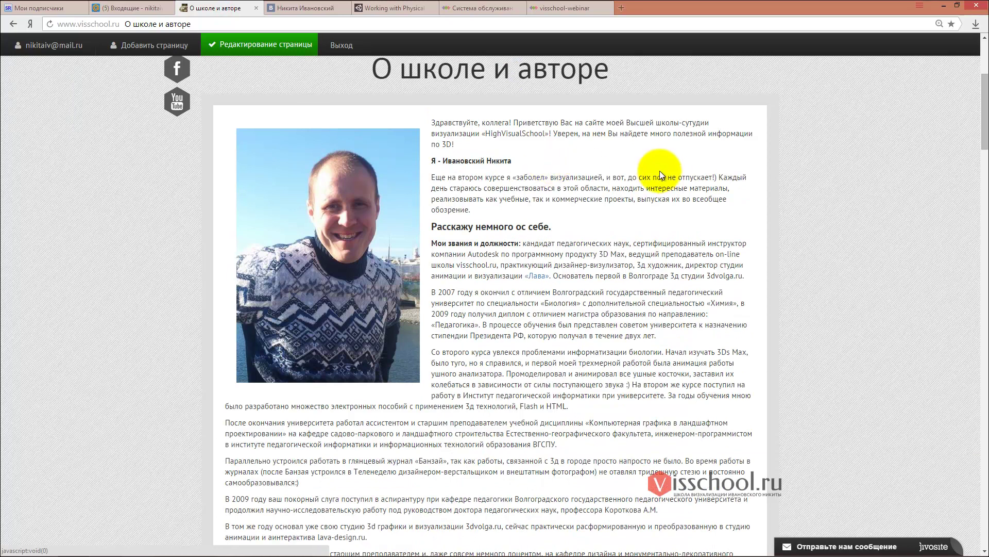
{"action": "scroll", "coordinate": [641, 172], "scroll_direction": "down", "scroll_amount": 1}
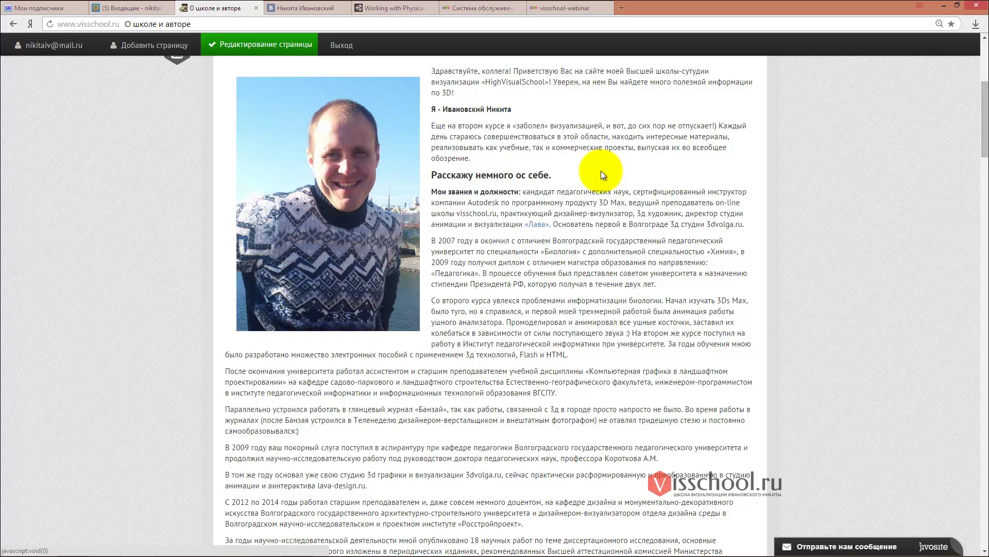
{"action": "scroll", "coordinate": [603, 175], "scroll_direction": "down", "scroll_amount": 2}
{"action": "scroll", "coordinate": [603, 175], "scroll_direction": "down", "scroll_amount": 1}
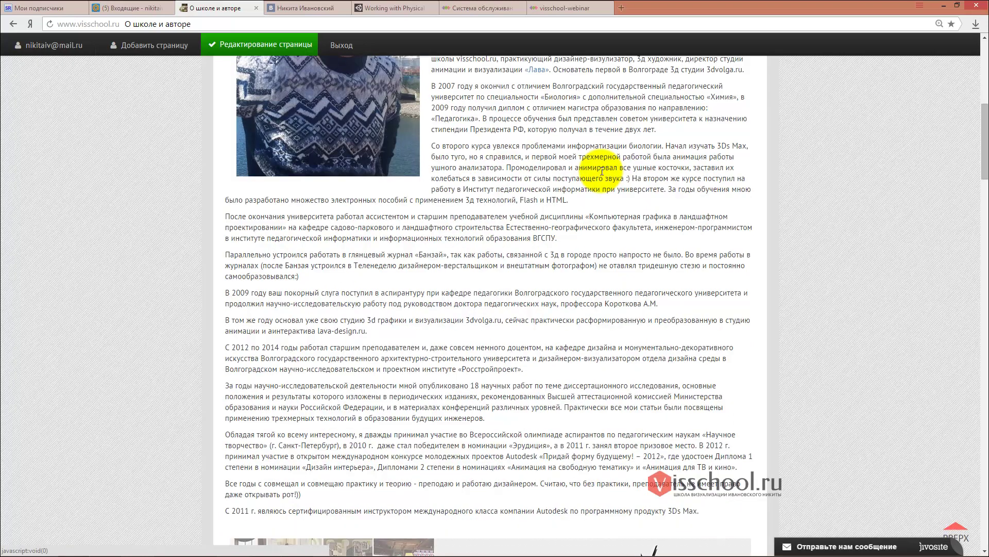
{"action": "scroll", "coordinate": [601, 171], "scroll_direction": "down", "scroll_amount": 1}
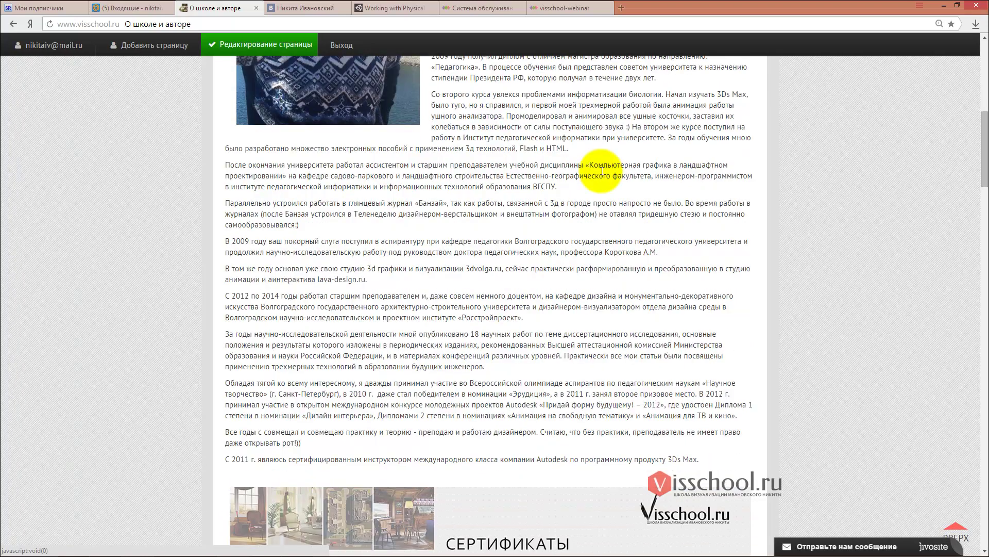
{"action": "scroll", "coordinate": [602, 171], "scroll_direction": "down", "scroll_amount": 3}
{"action": "scroll", "coordinate": [602, 174], "scroll_direction": "down", "scroll_amount": 3}
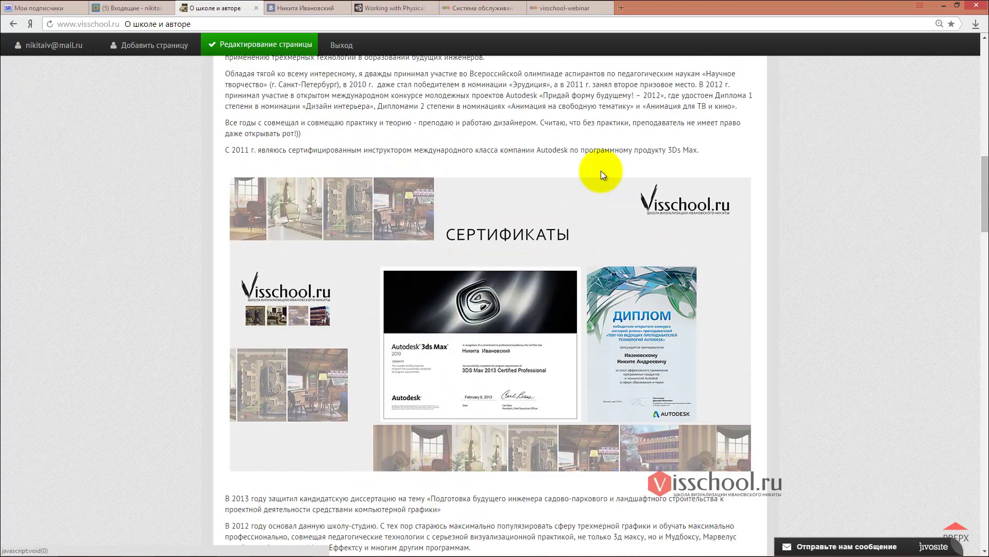
{"action": "scroll", "coordinate": [602, 174], "scroll_direction": "down", "scroll_amount": 2}
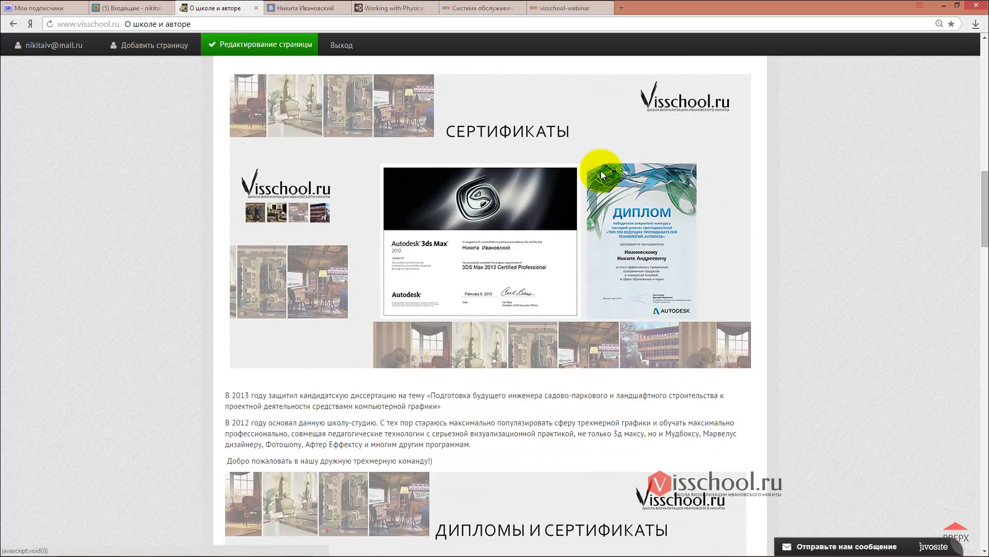
{"action": "scroll", "coordinate": [602, 174], "scroll_direction": "down", "scroll_amount": 1}
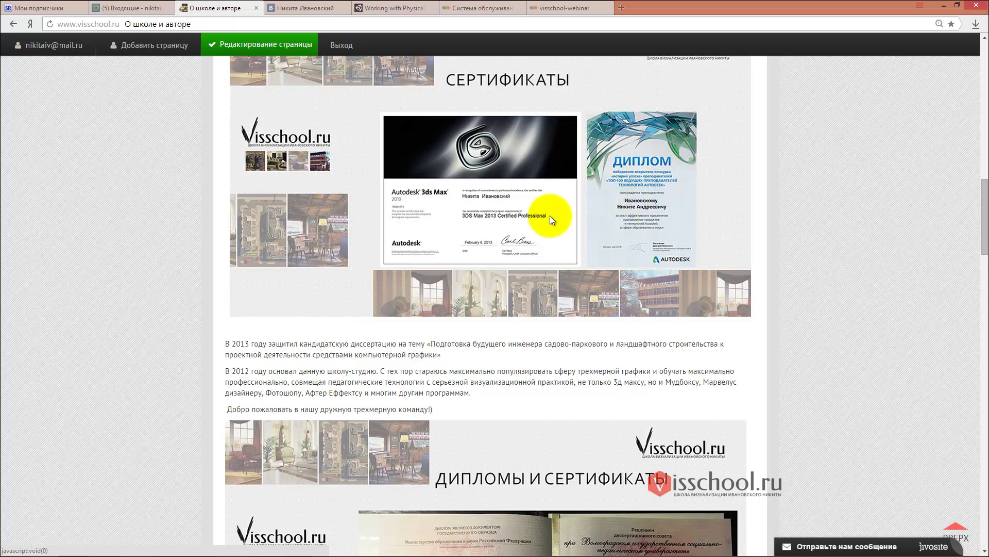
{"action": "scroll", "coordinate": [556, 196], "scroll_direction": "down", "scroll_amount": 2}
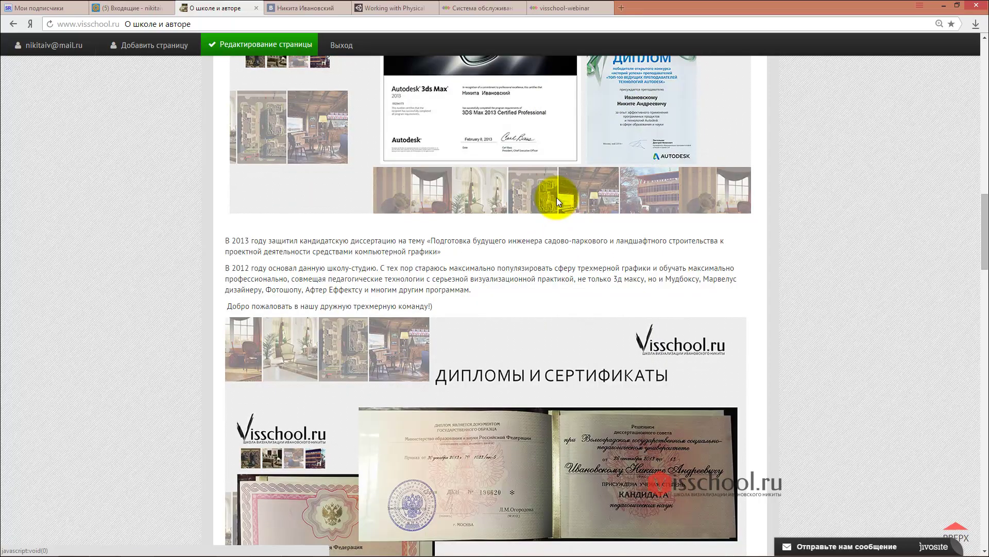
{"action": "scroll", "coordinate": [557, 201], "scroll_direction": "down", "scroll_amount": 1}
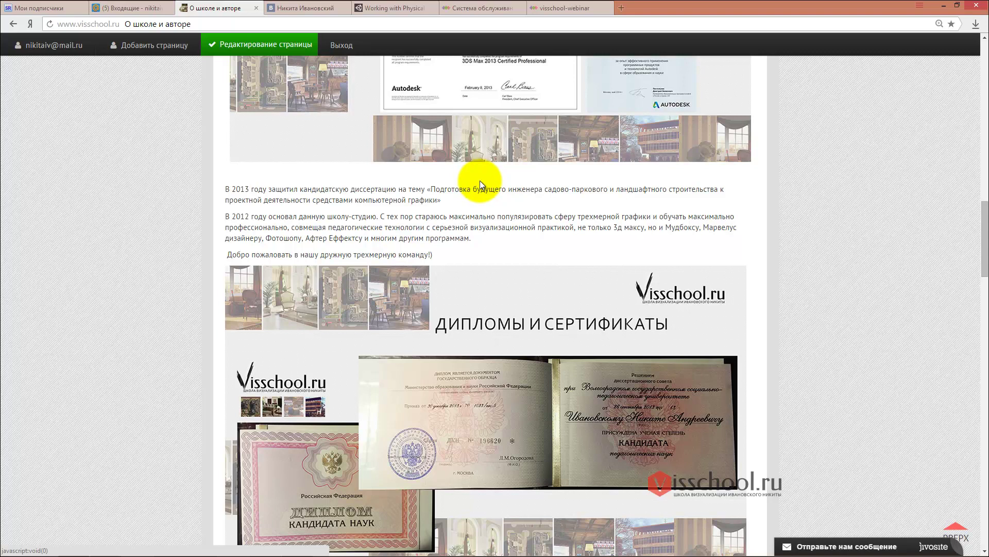
{"action": "scroll", "coordinate": [480, 180], "scroll_direction": "down", "scroll_amount": 2}
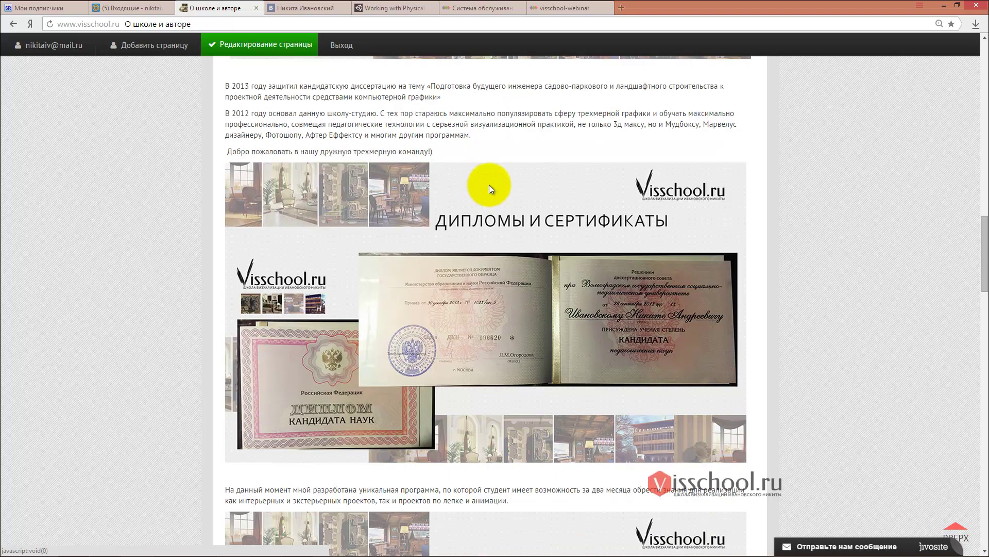
{"action": "scroll", "coordinate": [490, 186], "scroll_direction": "down", "scroll_amount": 1}
{"action": "scroll", "coordinate": [490, 186], "scroll_direction": "down", "scroll_amount": 1}
{"action": "scroll", "coordinate": [490, 185], "scroll_direction": "down", "scroll_amount": 2}
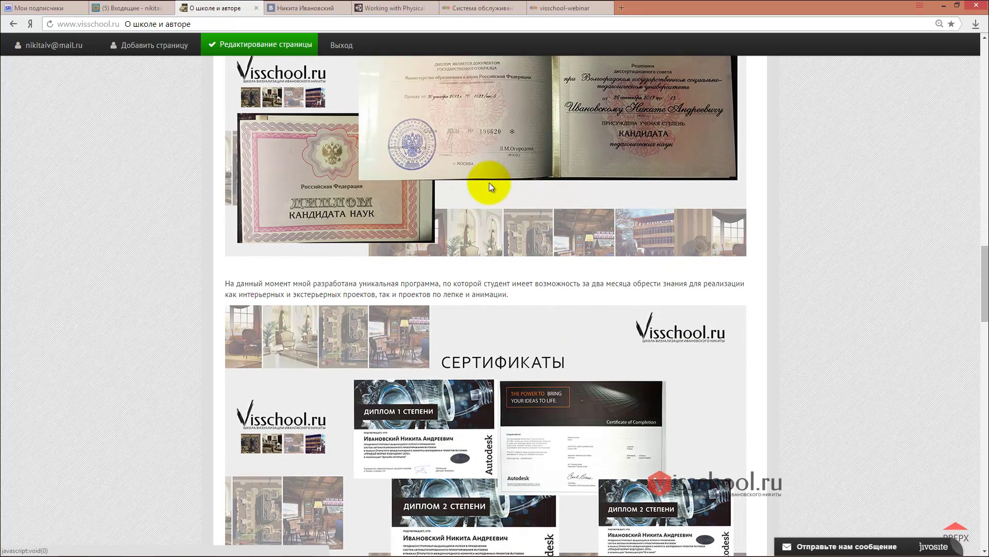
{"action": "scroll", "coordinate": [489, 186], "scroll_direction": "down", "scroll_amount": 3}
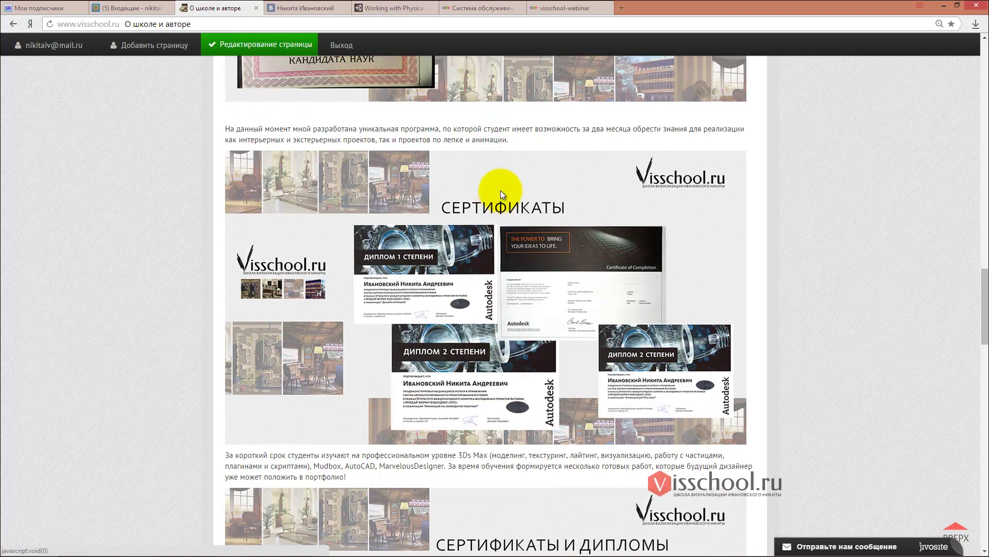
{"action": "scroll", "coordinate": [526, 183], "scroll_direction": "down", "scroll_amount": 2}
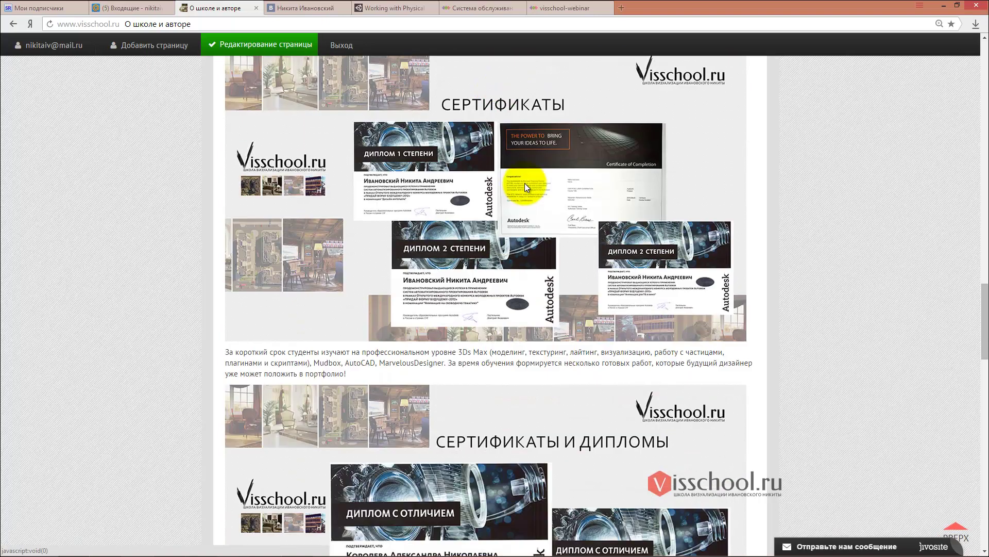
{"action": "scroll", "coordinate": [526, 183], "scroll_direction": "down", "scroll_amount": 3}
{"action": "scroll", "coordinate": [526, 184], "scroll_direction": "down", "scroll_amount": 2}
{"action": "scroll", "coordinate": [527, 187], "scroll_direction": "up", "scroll_amount": 3}
{"action": "scroll", "coordinate": [526, 187], "scroll_direction": "up", "scroll_amount": 3}
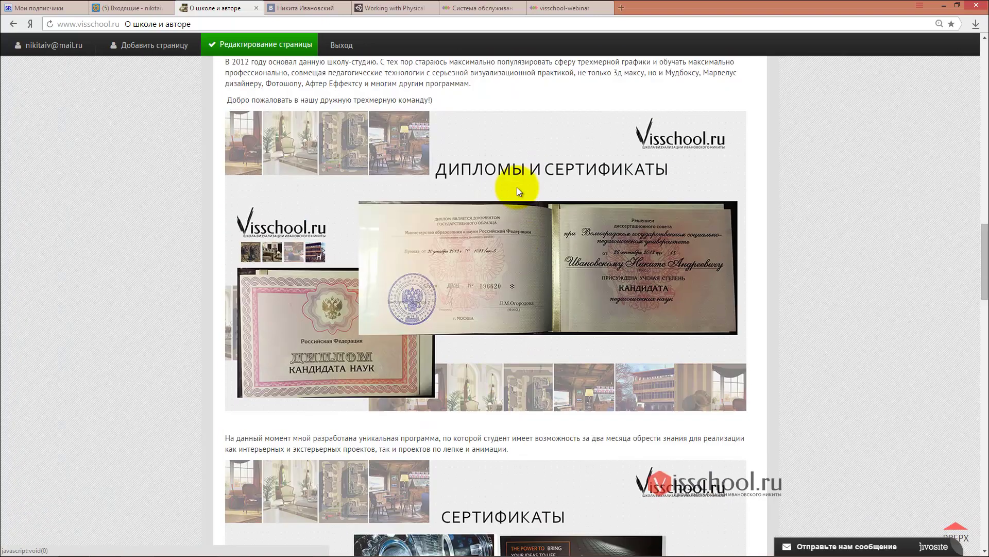
{"action": "scroll", "coordinate": [358, 89], "scroll_direction": "up", "scroll_amount": 6}
{"action": "scroll", "coordinate": [528, 133], "scroll_direction": "up", "scroll_amount": 1}
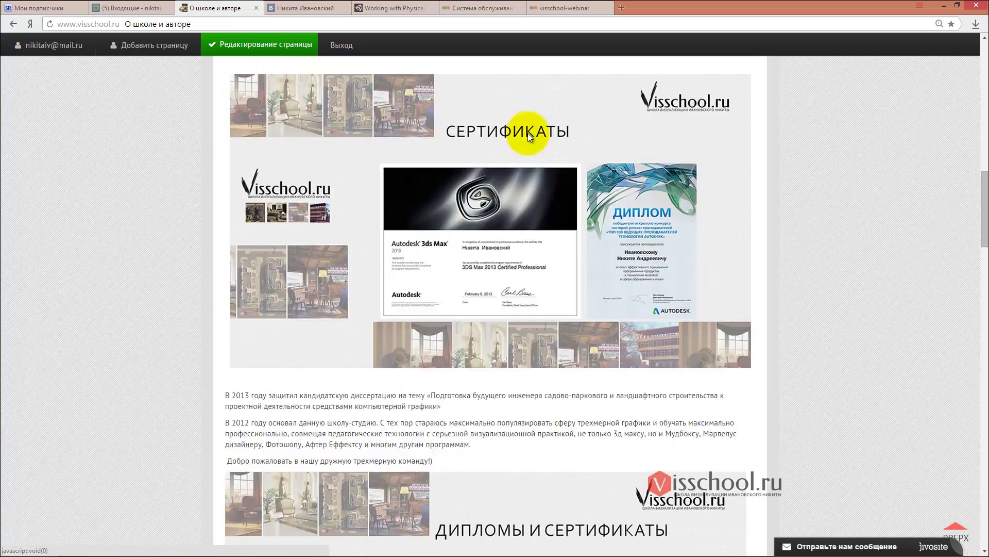
{"action": "scroll", "coordinate": [528, 133], "scroll_direction": "up", "scroll_amount": 4}
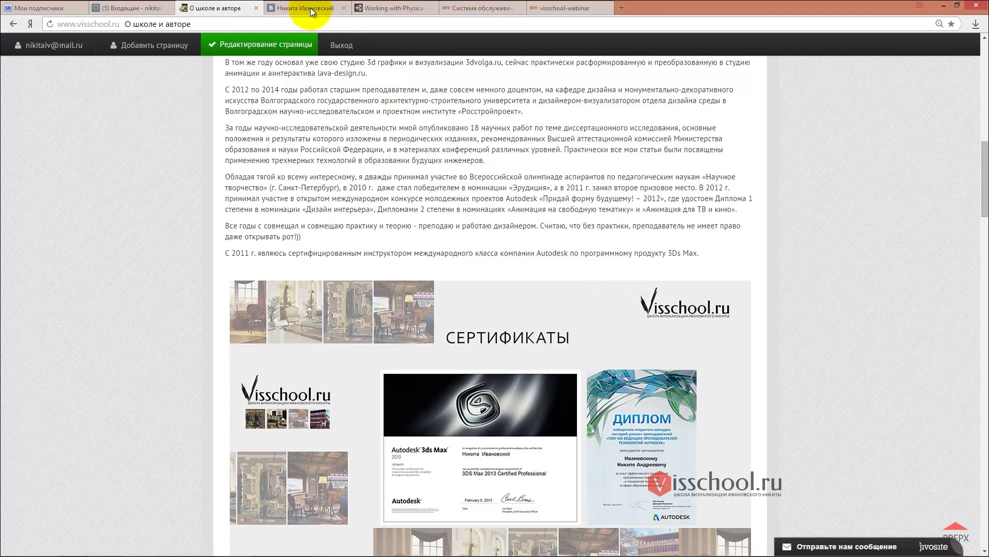
{"action": "left_click", "coordinate": [554, 8]}
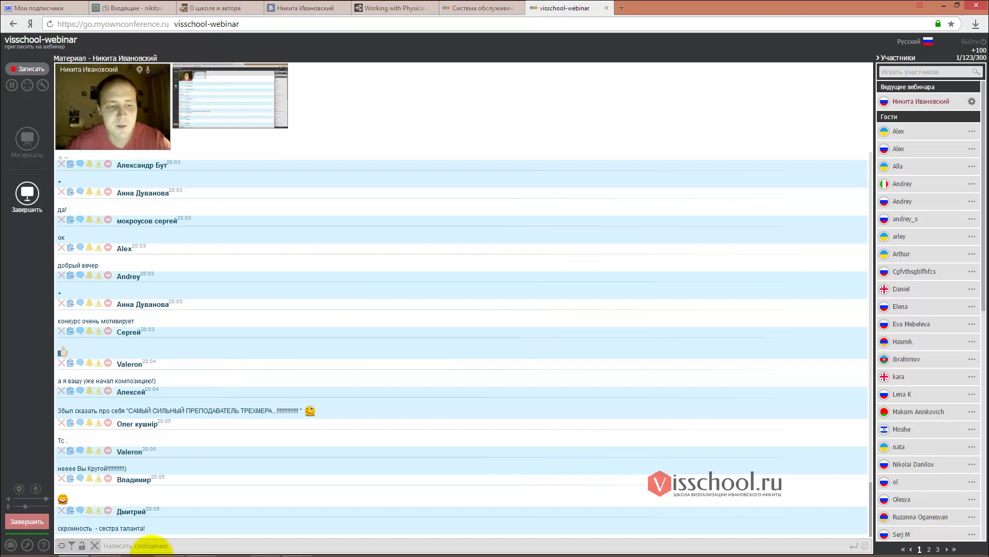
Bring Photoshop with the BIG.jpg room photo to the front from the taskbar
{"action": "left_click", "coordinate": [61, 444]}
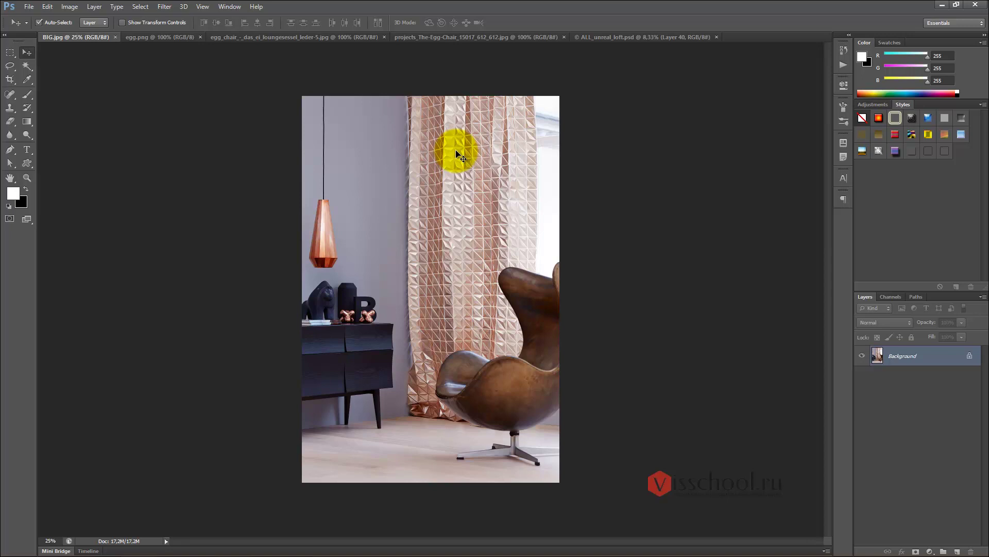
View the projects_The-Egg-Chair, egg_chair, egg.png and BIG.jpg references, then return to the browser
{"action": "left_click", "coordinate": [434, 37]}
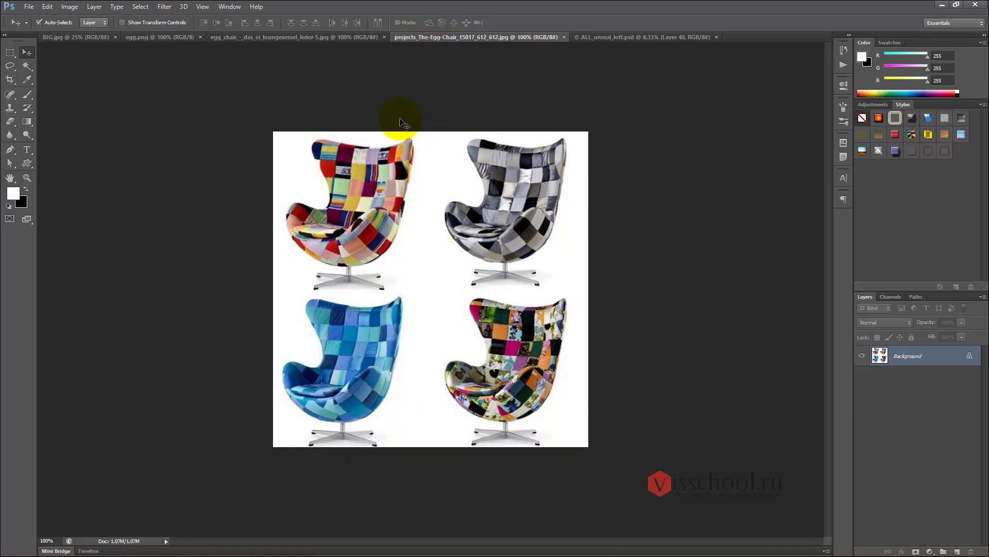
{"action": "left_click", "coordinate": [322, 38]}
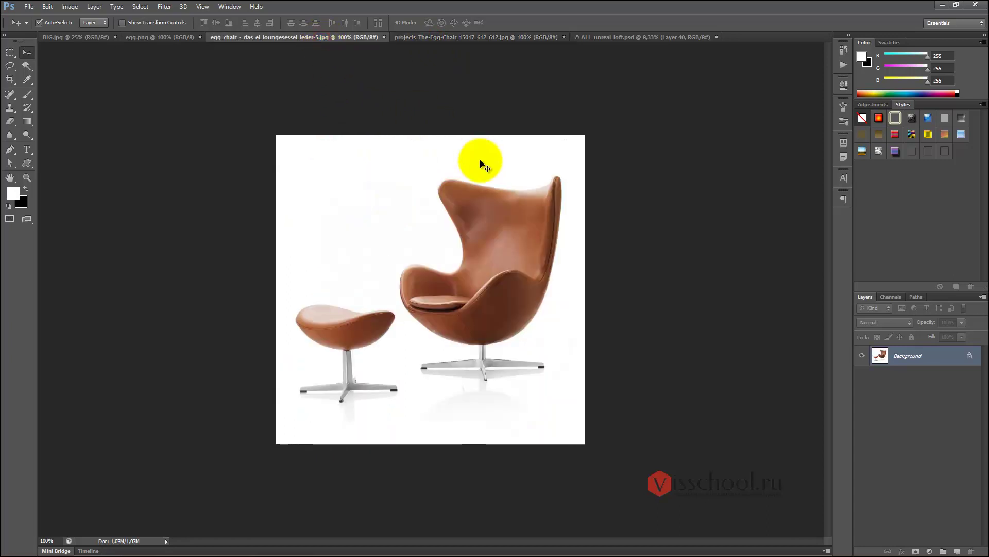
{"action": "left_click", "coordinate": [159, 40]}
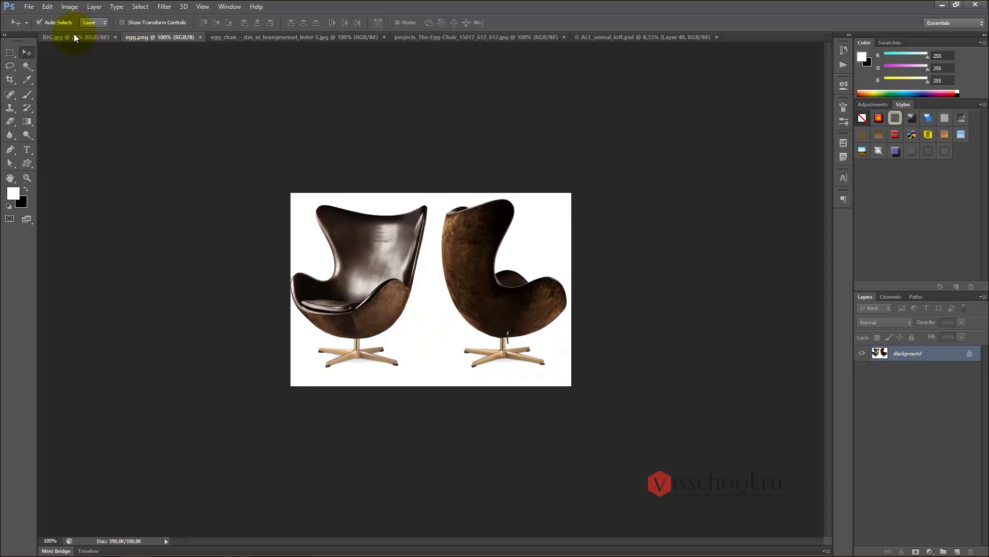
{"action": "left_click", "coordinate": [74, 37]}
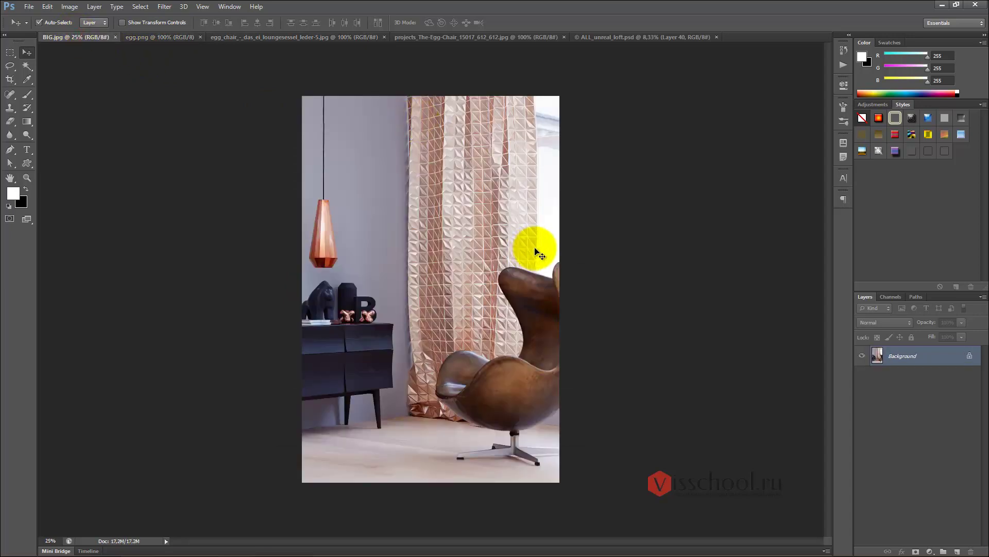
{"action": "key", "text": "alt+Tab"}
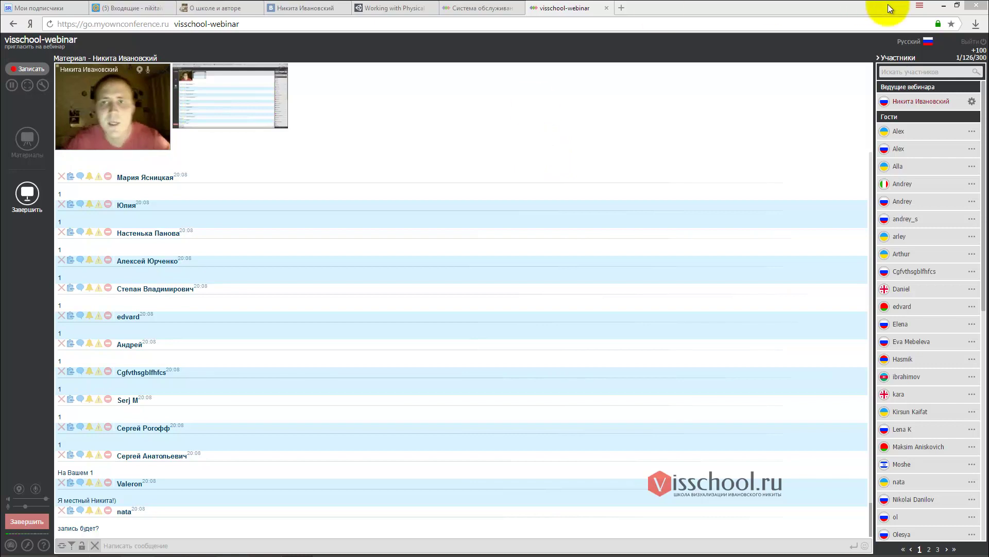
Restore down the browser window and drag it to the right screen edge
{"action": "left_click", "coordinate": [955, 7]}
{"action": "left_click_drag", "start_coordinate": [647, 23], "coordinate": [979, 59]}
Bring Photoshop forward and zoom into the egg chair in BIG.jpg
{"action": "key", "text": "alt+Tab"}
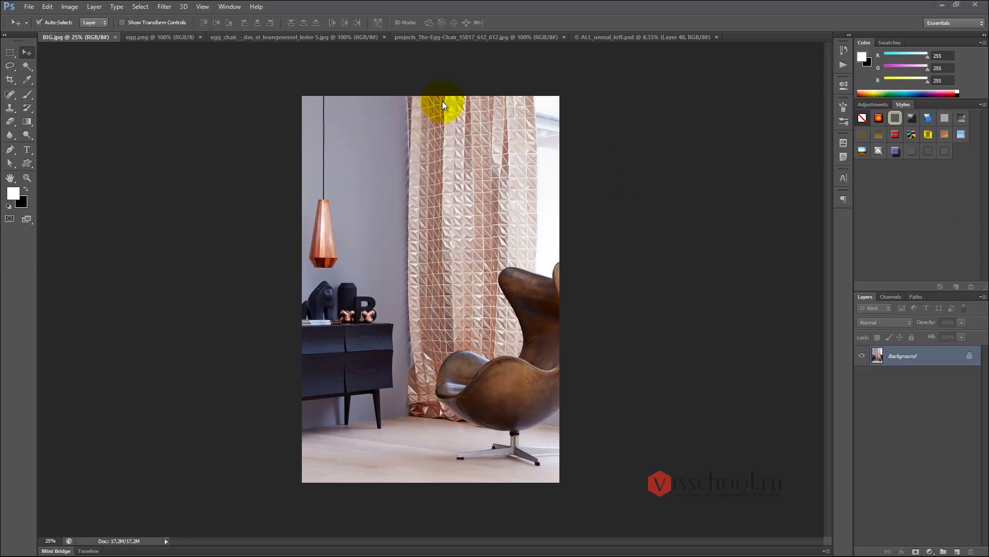
{"action": "left_click", "coordinate": [502, 362]}
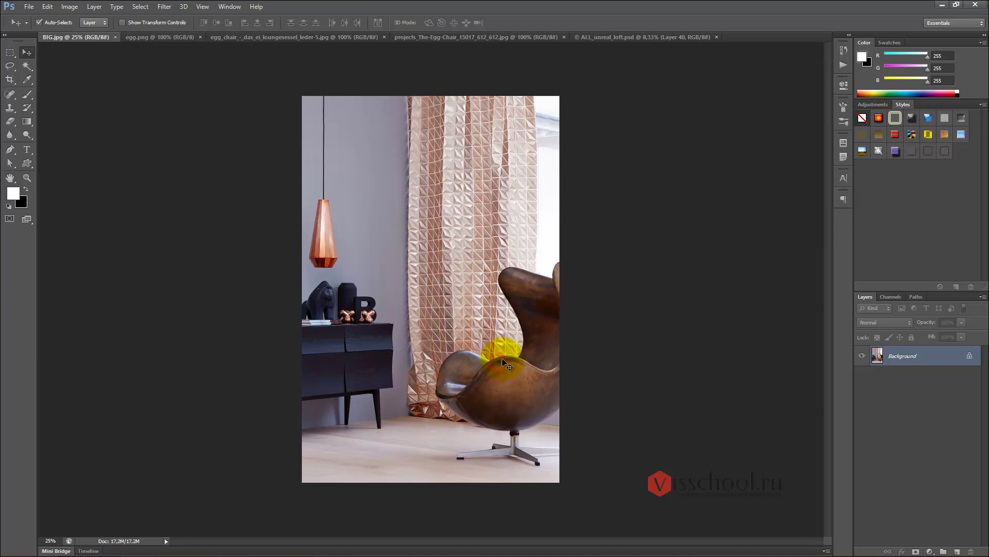
{"action": "left_click", "coordinate": [496, 356], "text": "ctrl"}
{"action": "mouse_move", "coordinate": [512, 347]}
{"action": "left_mouse_down"}
{"action": "mouse_move", "coordinate": [430, 281]}
{"action": "mouse_move", "coordinate": [448, 277]}
{"action": "left_mouse_up"}
{"action": "left_click", "coordinate": [439, 289], "text": "ctrl"}
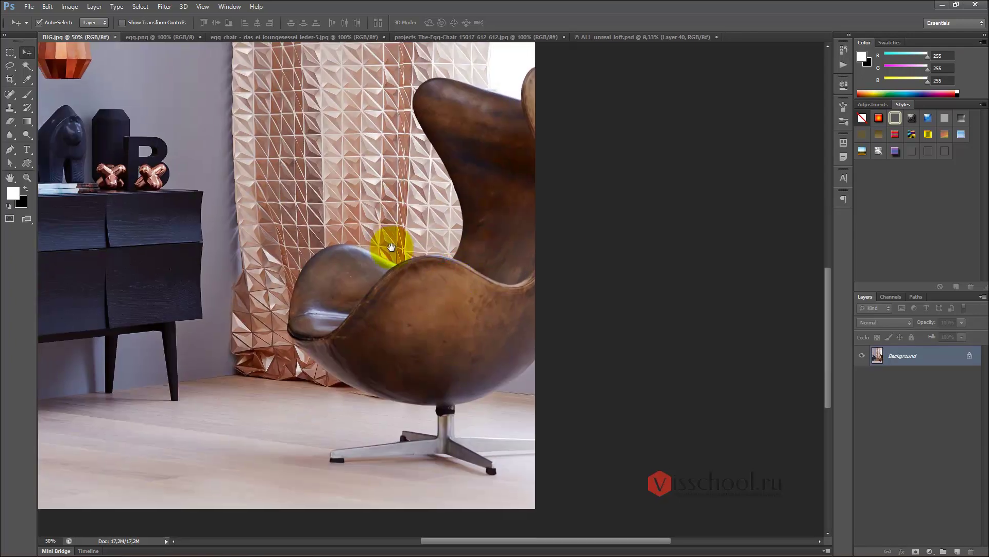
{"action": "left_click_drag", "start_coordinate": [389, 236], "coordinate": [401, 230]}
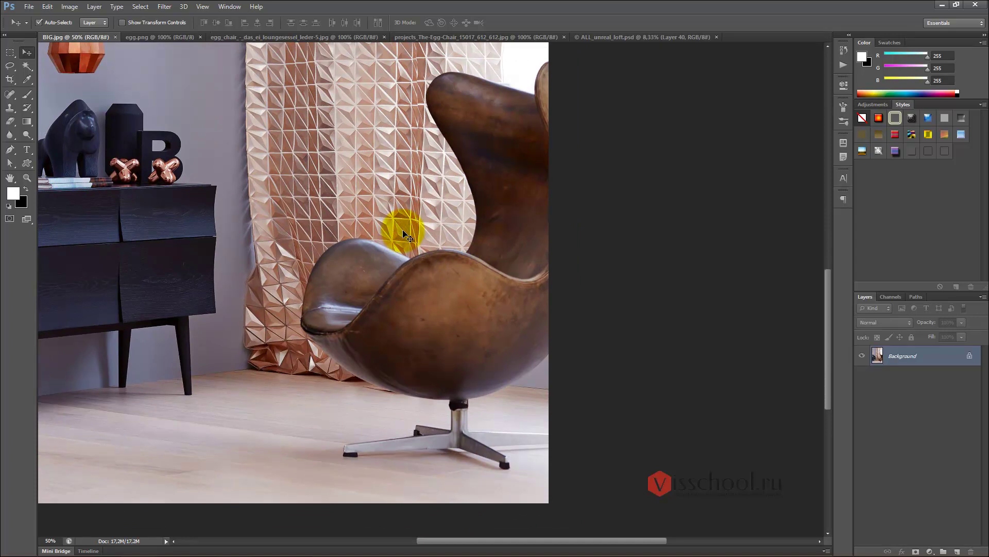
{"action": "left_click_drag", "start_coordinate": [407, 229], "coordinate": [486, 228]}
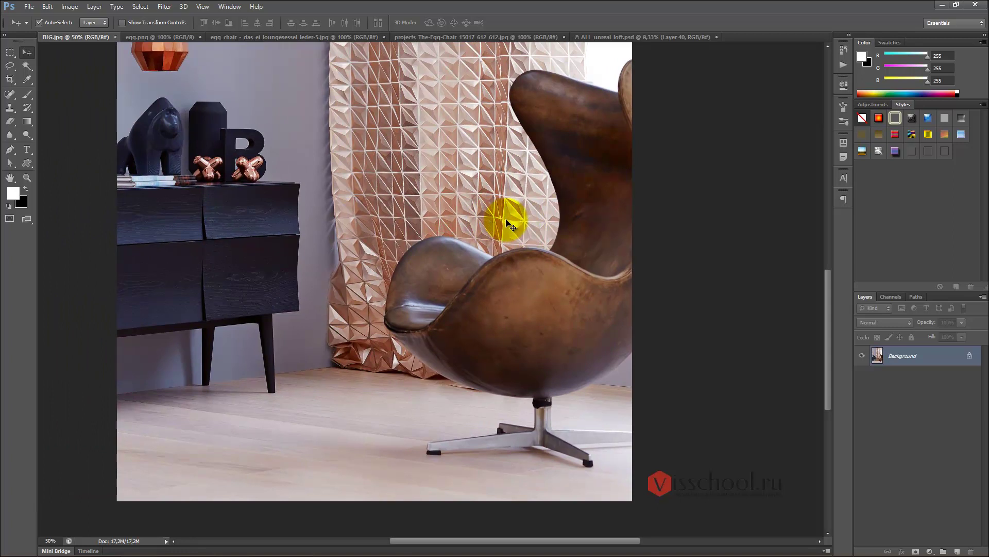
Pan the zoomed photo across the curtain to frame the egg chair
{"action": "scroll", "coordinate": [487, 188], "scroll_direction": "up", "scroll_amount": 2}
{"action": "scroll", "coordinate": [494, 192], "scroll_direction": "right", "scroll_amount": 2}
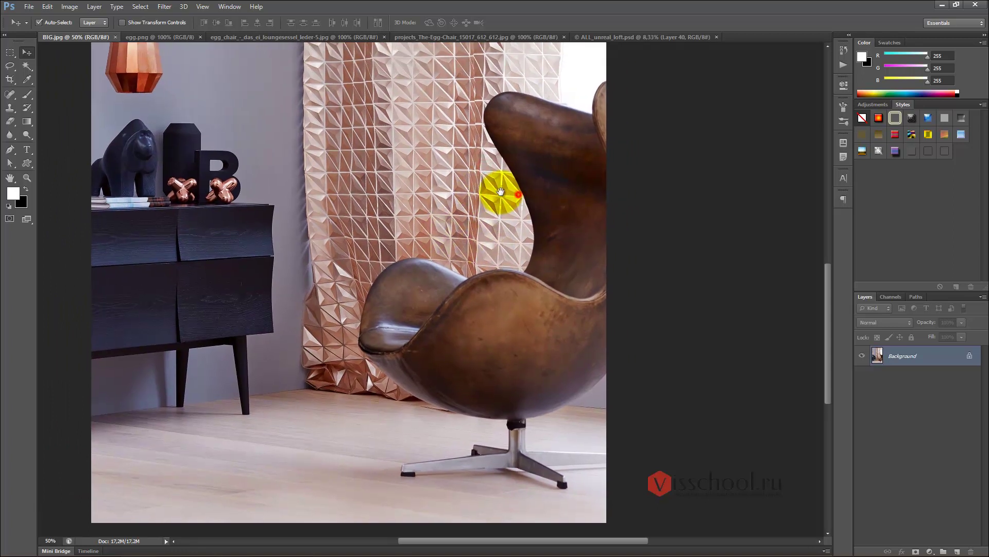
{"action": "scroll", "coordinate": [512, 191], "scroll_direction": "left", "scroll_amount": 4}
{"action": "scroll", "coordinate": [515, 181], "scroll_direction": "left", "scroll_amount": 3}
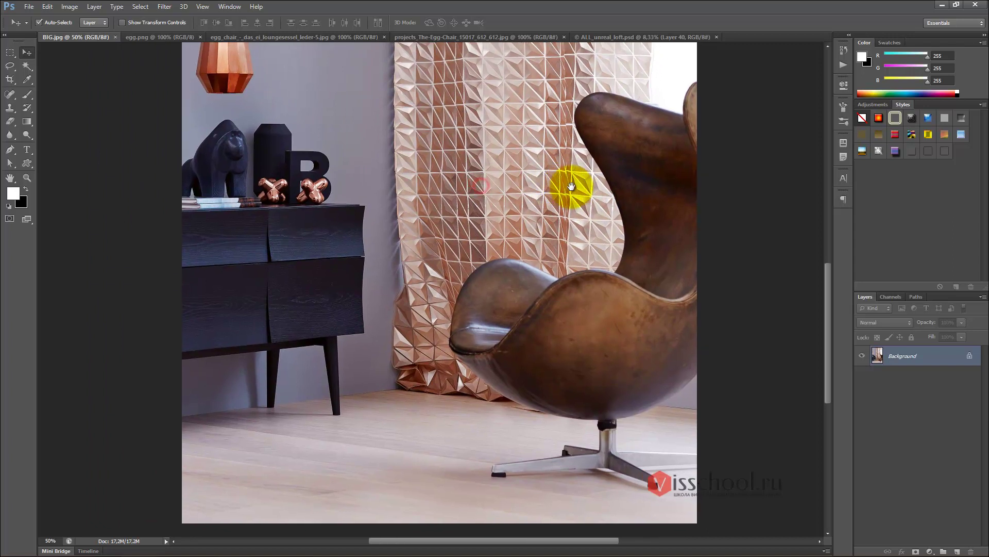
{"action": "scroll", "coordinate": [570, 181], "scroll_direction": "left", "scroll_amount": 4}
{"action": "scroll", "coordinate": [386, 153], "scroll_direction": "left", "scroll_amount": 5}
{"action": "scroll", "coordinate": [439, 177], "scroll_direction": "up", "scroll_amount": 1, "text": "alt"}
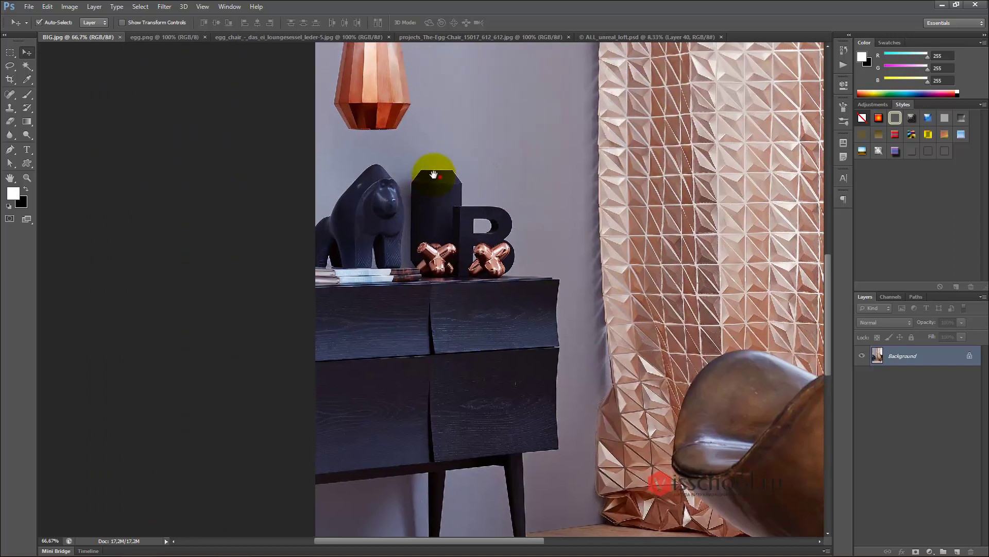
{"action": "left_click_drag", "start_coordinate": [497, 214], "coordinate": [332, 166]}
{"action": "mouse_move", "coordinate": [454, 177]}
{"action": "left_mouse_down"}
{"action": "mouse_move", "coordinate": [398, 172]}
{"action": "mouse_move", "coordinate": [276, 137]}
{"action": "mouse_move", "coordinate": [347, 144]}
{"action": "left_mouse_up"}
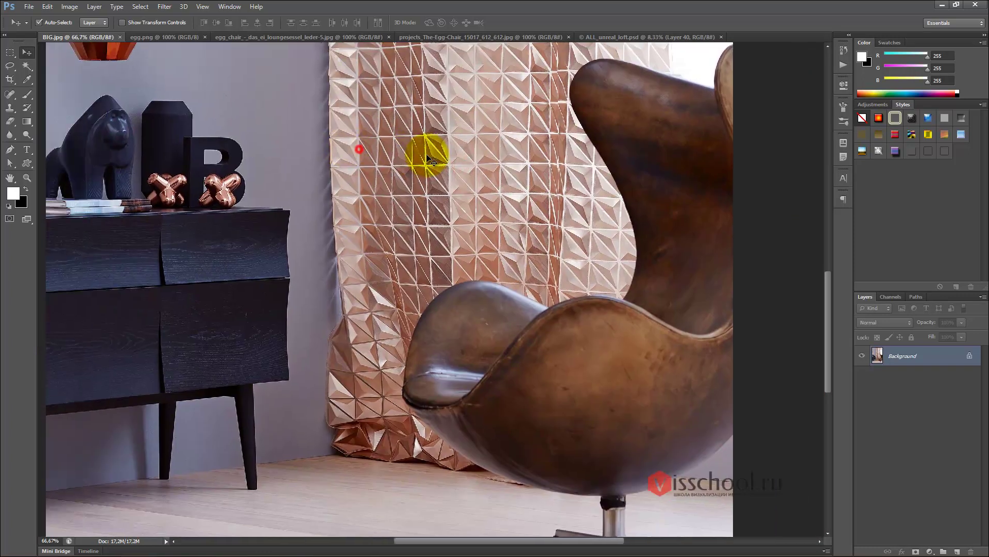
{"action": "left_click_drag", "start_coordinate": [418, 169], "coordinate": [431, 159]}
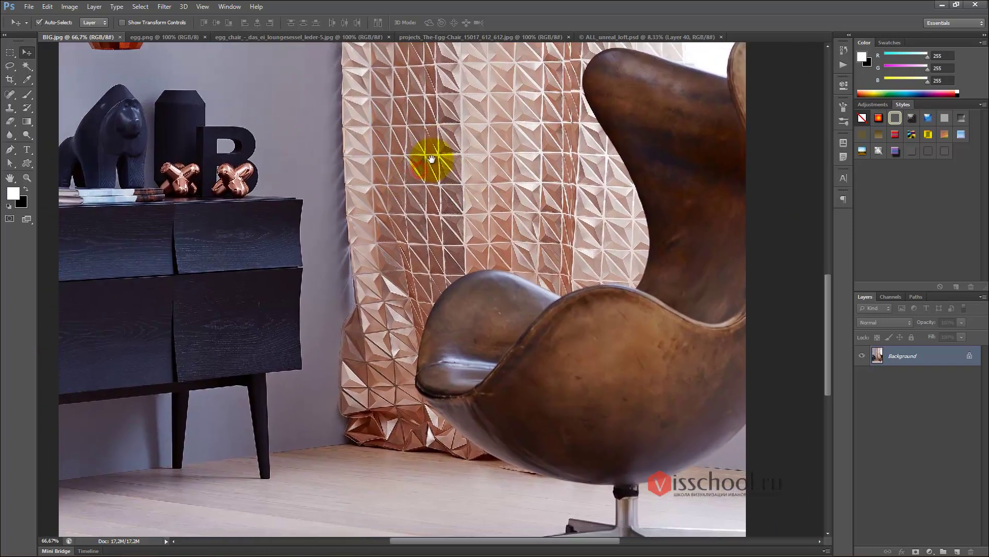
Reframe around the chair back and base, trace its lower shell curve in red, then view egg.png
{"action": "left_click_drag", "start_coordinate": [537, 177], "coordinate": [505, 170]}
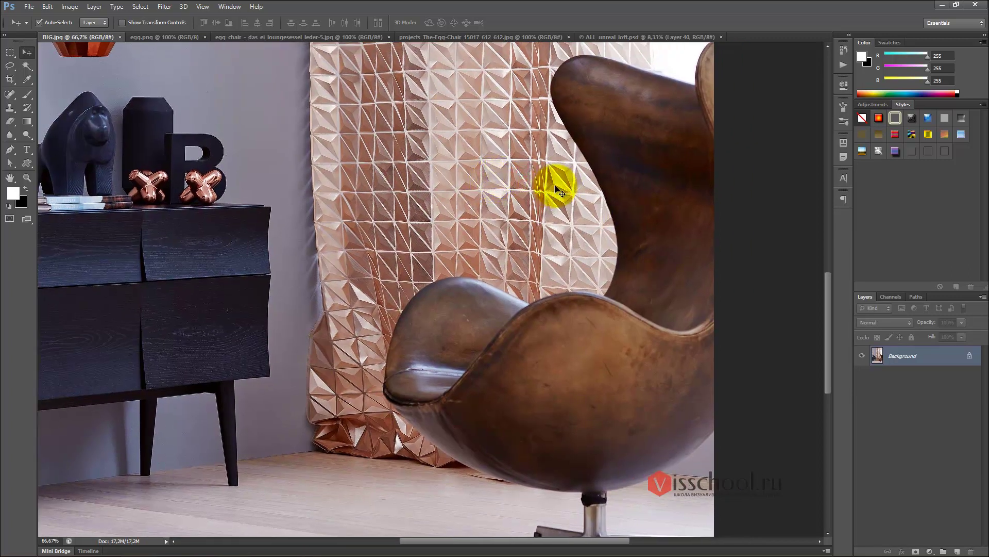
{"action": "left_click_drag", "start_coordinate": [563, 188], "coordinate": [526, 166]}
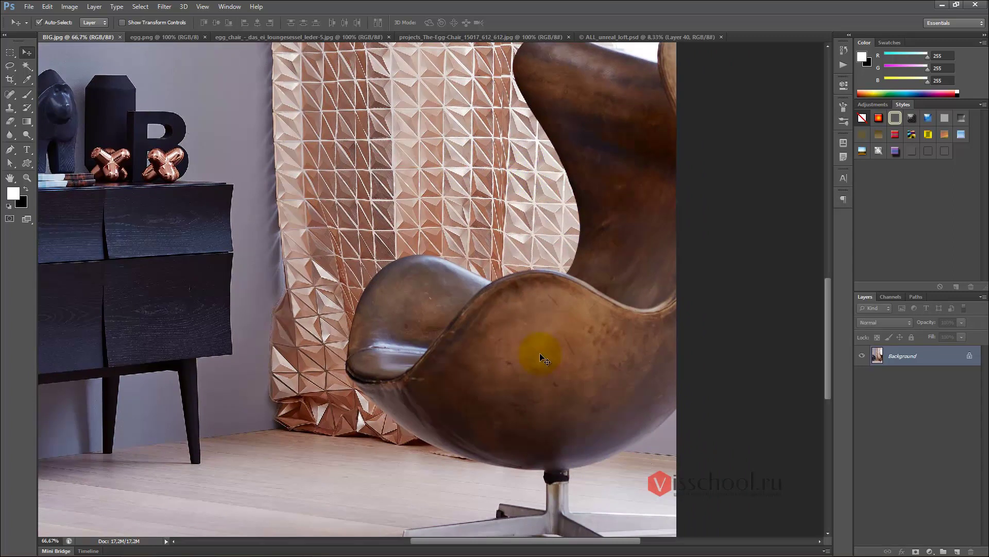
{"action": "left_click_drag", "start_coordinate": [538, 179], "coordinate": [557, 156]}
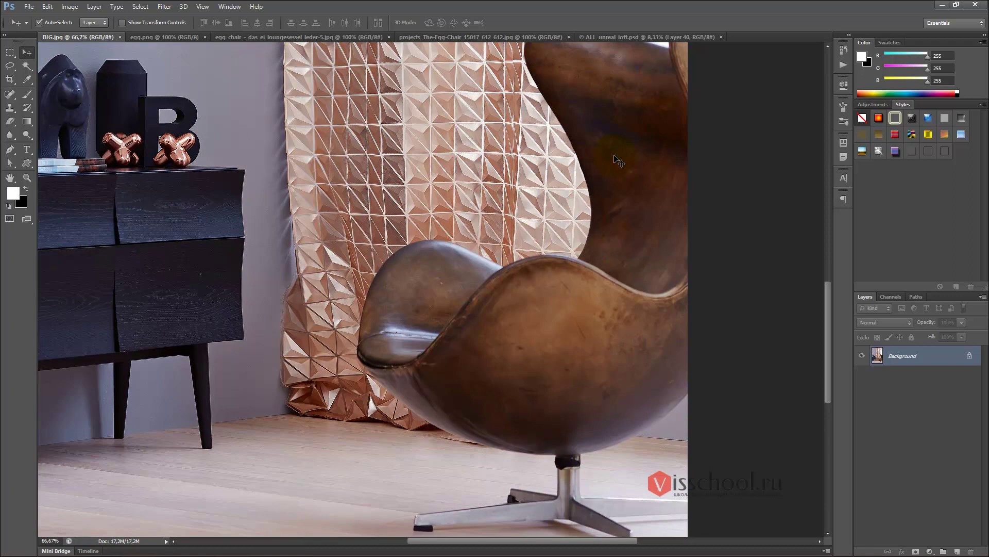
{"action": "left_click_drag", "start_coordinate": [550, 182], "coordinate": [521, 176]}
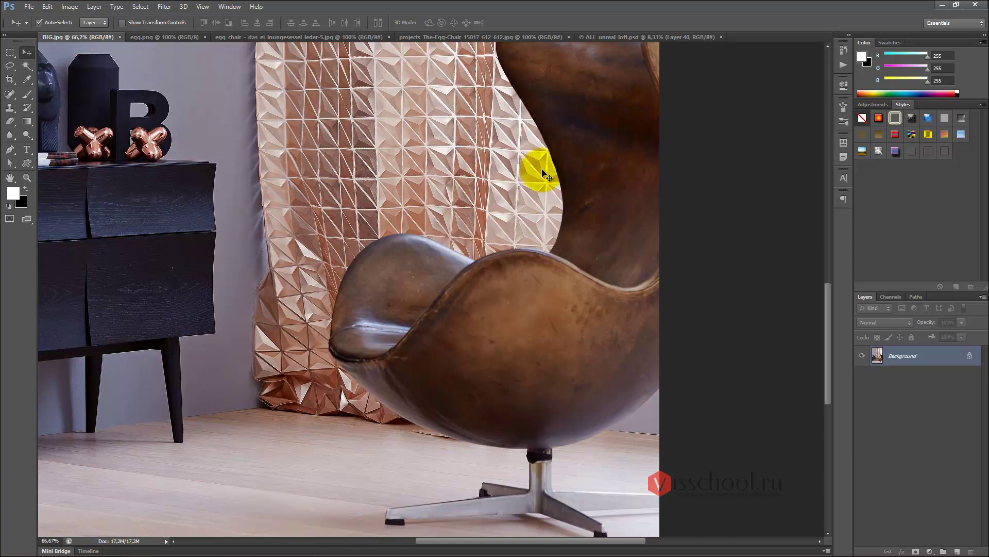
{"action": "left_click_drag", "start_coordinate": [544, 175], "coordinate": [585, 296]}
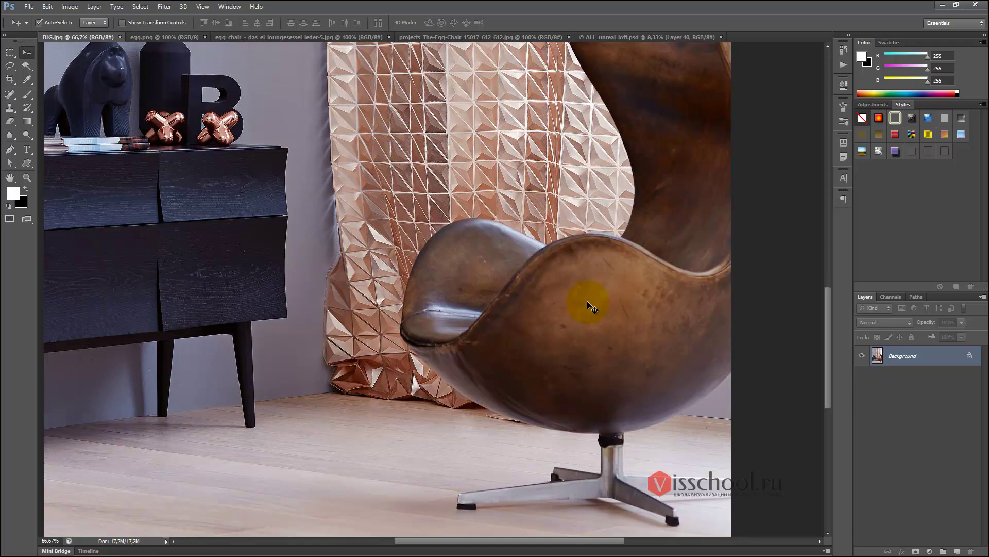
{"action": "left_click_drag", "start_coordinate": [587, 304], "coordinate": [495, 273]}
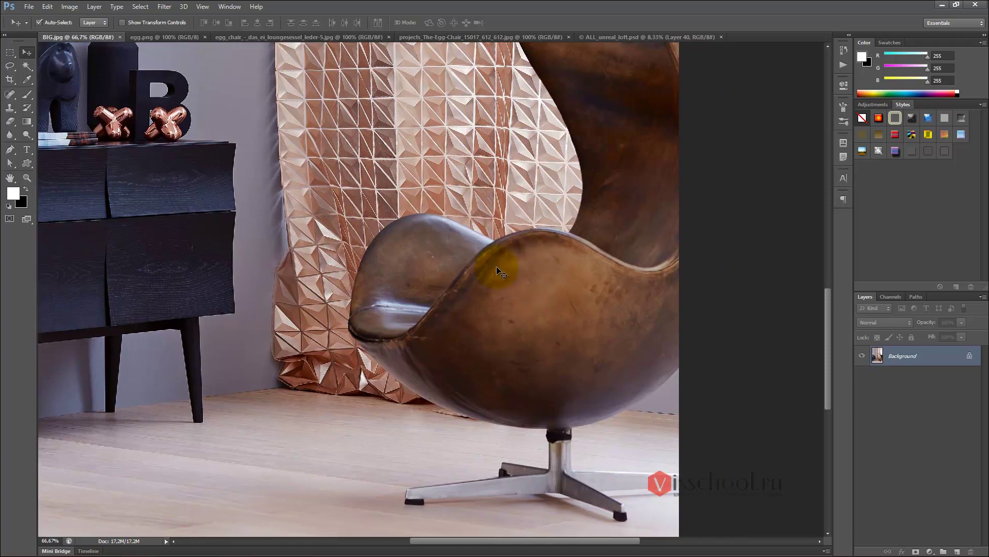
{"action": "mouse_move", "coordinate": [343, 319]}
{"action": "left_mouse_down"}
{"action": "mouse_move", "coordinate": [438, 407]}
{"action": "mouse_move", "coordinate": [684, 363]}
{"action": "left_mouse_up"}
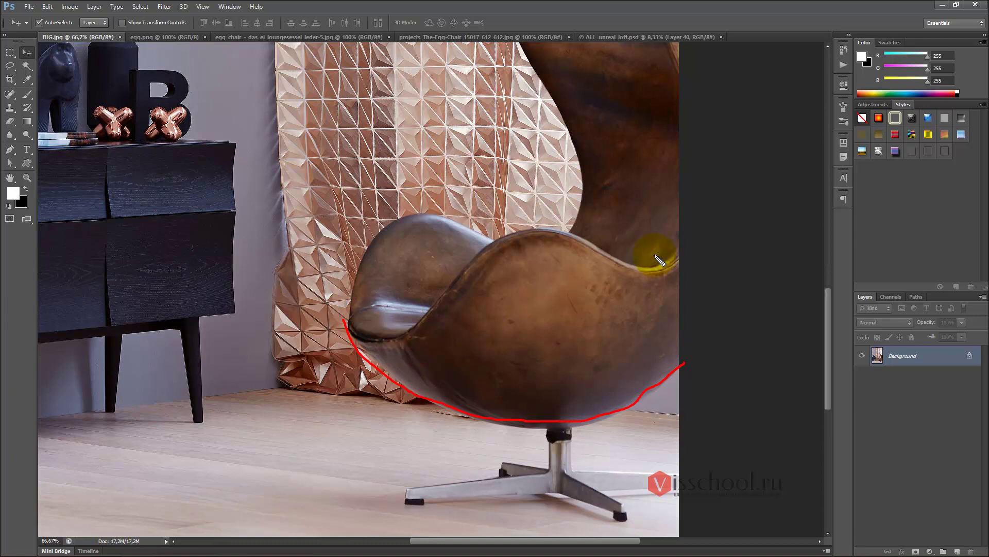
{"action": "left_click", "coordinate": [172, 37]}
Zoom into the right-hand egg chair in egg.png and click points around its shape
{"action": "left_click", "coordinate": [510, 285], "text": "ctrl"}
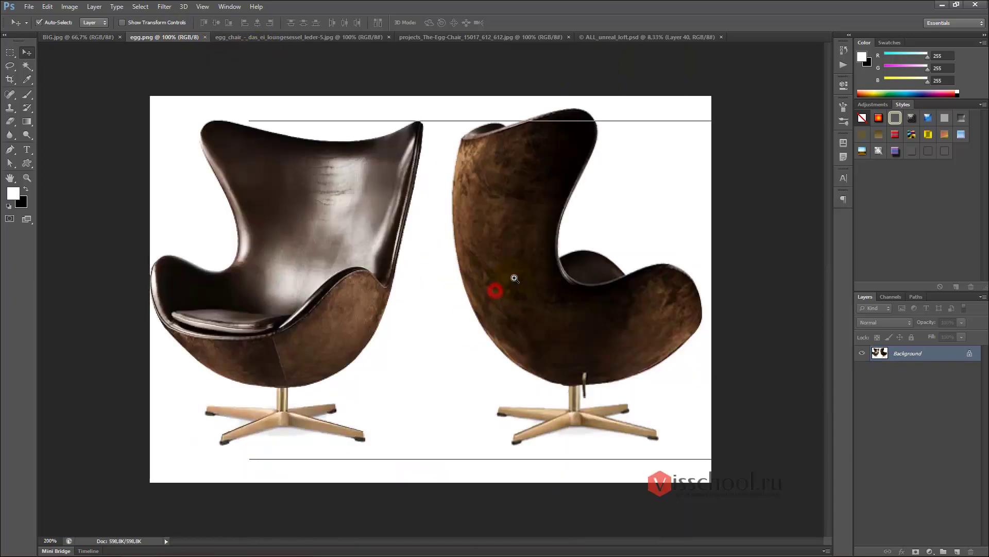
{"action": "mouse_move", "coordinate": [417, 201]}
{"action": "left_mouse_down"}
{"action": "mouse_move", "coordinate": [339, 222]}
{"action": "mouse_move", "coordinate": [507, 186]}
{"action": "left_mouse_up"}
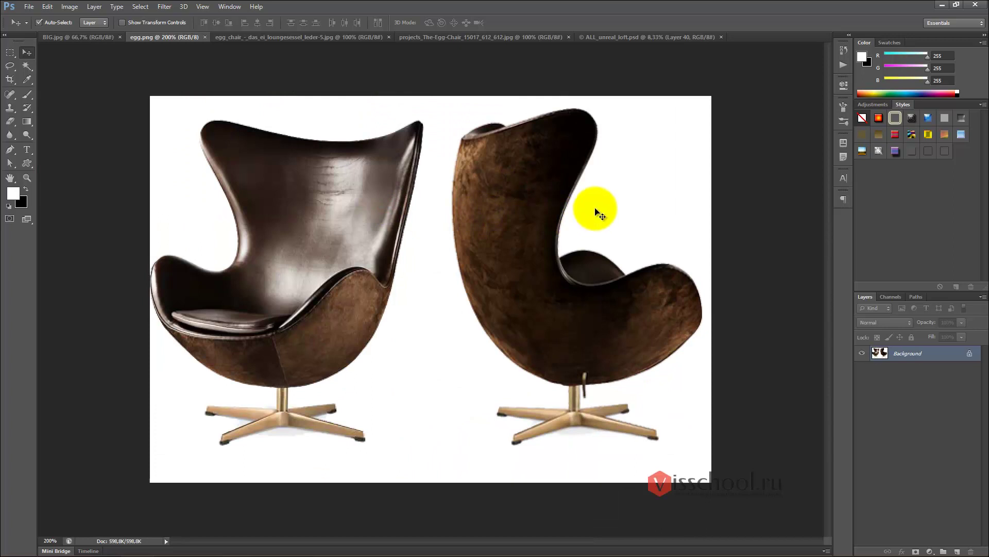
{"action": "left_click", "coordinate": [453, 159]}
{"action": "left_click", "coordinate": [490, 343]}
{"action": "left_click", "coordinate": [654, 365]}
{"action": "left_click", "coordinate": [465, 164]}
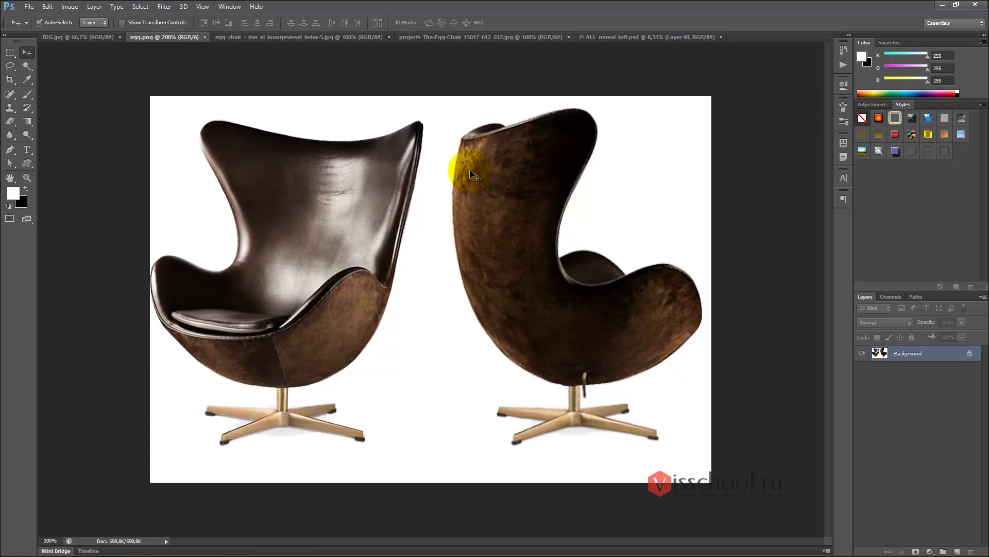
{"action": "left_click", "coordinate": [581, 202]}
{"action": "left_click", "coordinate": [451, 242]}
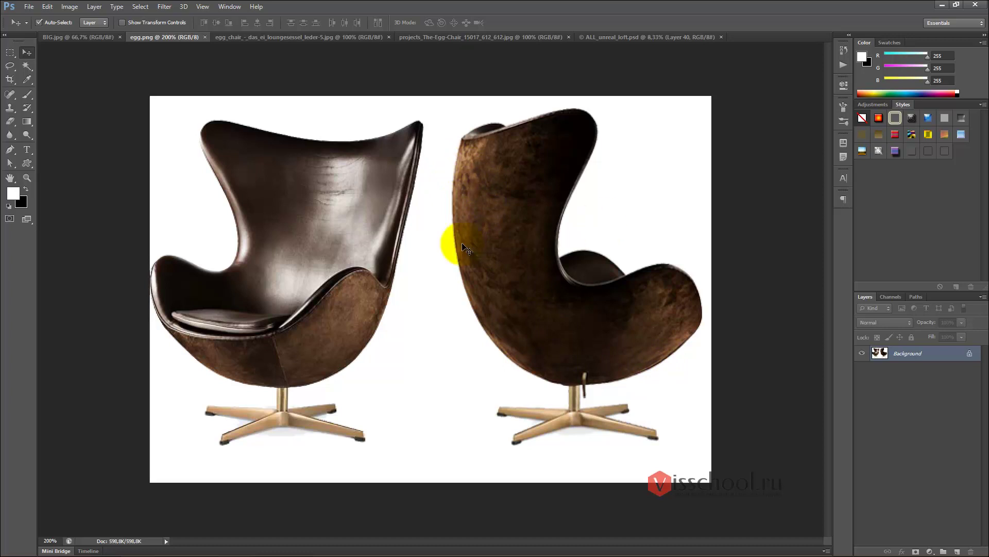
{"action": "left_click", "coordinate": [588, 244]}
{"action": "left_click", "coordinate": [477, 332]}
{"action": "left_click", "coordinate": [644, 320]}
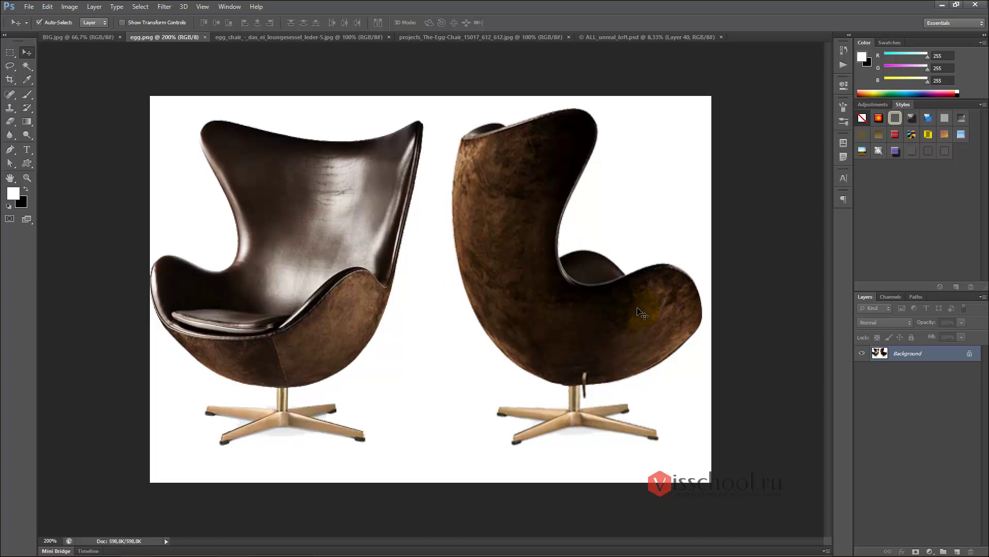
{"action": "left_click", "coordinate": [667, 254]}
{"action": "left_click", "coordinate": [637, 288]}
{"action": "left_click", "coordinate": [522, 178]}
Sketch red guide lines over the chair's back and lower shell, then clear them
{"action": "mouse_move", "coordinate": [512, 132]}
{"action": "left_mouse_down"}
{"action": "mouse_move", "coordinate": [571, 171]}
{"action": "mouse_move", "coordinate": [691, 286]}
{"action": "mouse_move", "coordinate": [704, 315]}
{"action": "left_mouse_up"}
{"action": "mouse_move", "coordinate": [512, 132]}
{"action": "left_mouse_down"}
{"action": "mouse_move", "coordinate": [522, 276]}
{"action": "mouse_move", "coordinate": [554, 336]}
{"action": "mouse_move", "coordinate": [704, 316]}
{"action": "left_mouse_up"}
{"action": "left_click_drag", "start_coordinate": [510, 154], "coordinate": [563, 165]}
{"action": "left_click_drag", "start_coordinate": [510, 196], "coordinate": [578, 201]}
{"action": "left_click_drag", "start_coordinate": [510, 248], "coordinate": [550, 243]}
{"action": "left_click_drag", "start_coordinate": [554, 284], "coordinate": [531, 322]}
{"action": "mouse_move", "coordinate": [583, 294]}
{"action": "left_mouse_down"}
{"action": "mouse_move", "coordinate": [562, 353]}
{"action": "mouse_move", "coordinate": [608, 353]}
{"action": "left_mouse_up"}
{"action": "left_click_drag", "start_coordinate": [624, 284], "coordinate": [668, 370]}
{"action": "left_click_drag", "start_coordinate": [660, 270], "coordinate": [700, 330]}
{"action": "key", "text": "Escape"}
Drag a few more strokes over the chair reference, then switch to 3ds Max
{"action": "left_click_drag", "start_coordinate": [672, 265], "coordinate": [526, 181]}
{"action": "mouse_move", "coordinate": [530, 111]}
{"action": "left_mouse_down"}
{"action": "mouse_move", "coordinate": [486, 115]}
{"action": "mouse_move", "coordinate": [564, 99]}
{"action": "mouse_move", "coordinate": [582, 207]}
{"action": "mouse_move", "coordinate": [512, 110]}
{"action": "left_mouse_up"}
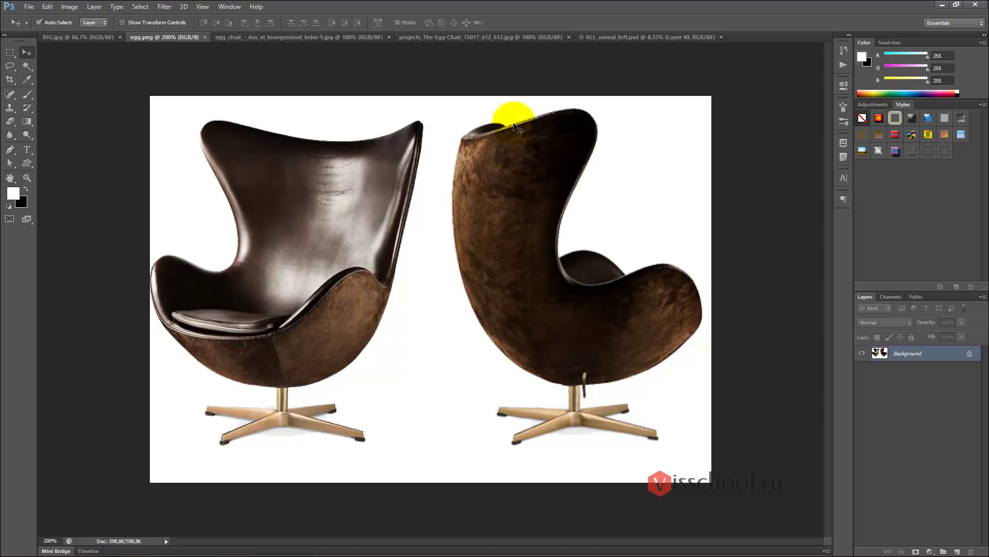
{"action": "mouse_move", "coordinate": [541, 148]}
{"action": "left_mouse_down"}
{"action": "mouse_move", "coordinate": [606, 182]}
{"action": "mouse_move", "coordinate": [575, 154]}
{"action": "left_mouse_up"}
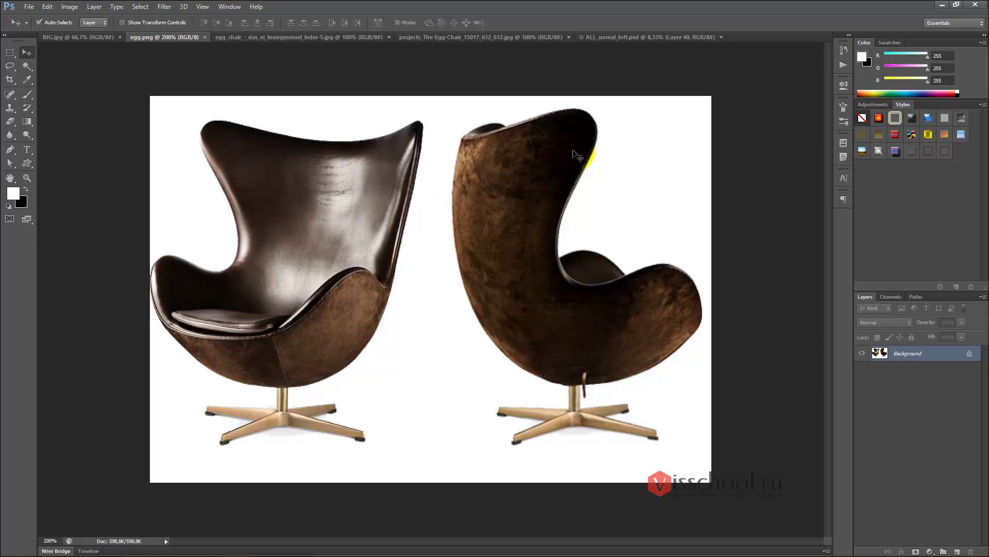
{"action": "key", "text": "alt+Tab"}
{"action": "key", "text": "alt+Tab"}
{"action": "key", "text": "alt+Tab"}
{"action": "key", "text": "alt+Tab"}
Create a Sphere primitive over the chair references and orbit to check it
{"action": "middle_click_drag", "start_coordinate": [438, 256], "coordinate": [460, 228]}
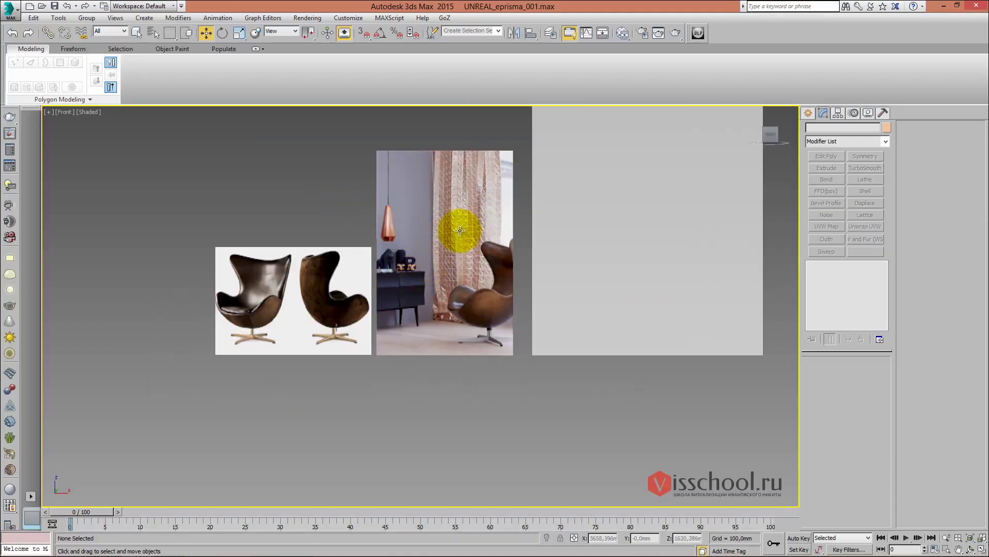
{"action": "scroll", "coordinate": [459, 227], "scroll_direction": "up", "scroll_amount": 2}
{"action": "left_click", "coordinate": [812, 114]}
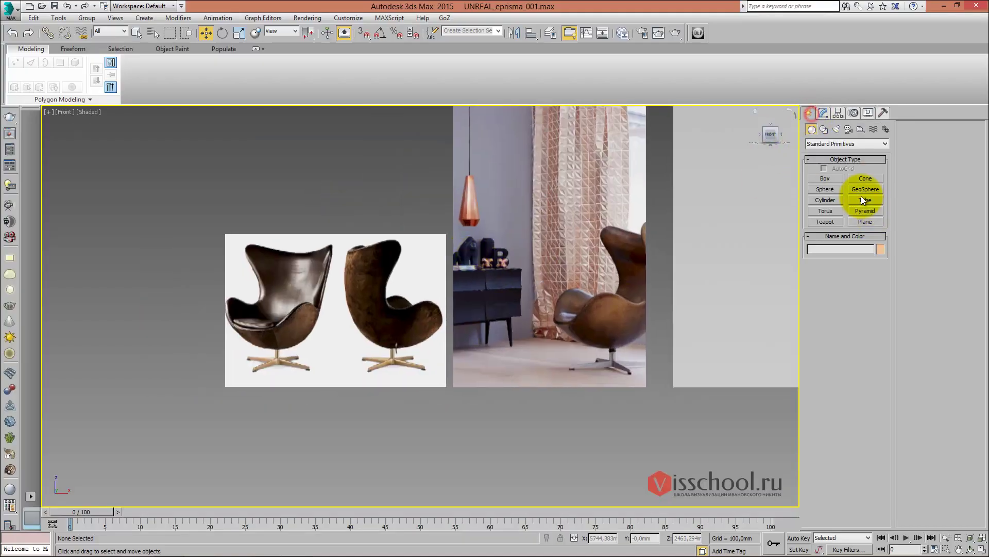
{"action": "left_click", "coordinate": [825, 190]}
{"action": "middle_click_drag", "start_coordinate": [303, 243], "coordinate": [412, 235]}
{"action": "left_click_drag", "start_coordinate": [271, 278], "coordinate": [326, 196]}
{"action": "mouse_move", "coordinate": [326, 196]}
{"action": "middle_mouse_down", "text": "alt"}
{"action": "mouse_move", "coordinate": [316, 260]}
{"action": "mouse_move", "coordinate": [320, 215]}
{"action": "mouse_move", "coordinate": [309, 227]}
{"action": "middle_mouse_up", "text": "alt"}
{"action": "scroll", "coordinate": [296, 221], "scroll_direction": "up", "scroll_amount": 5}
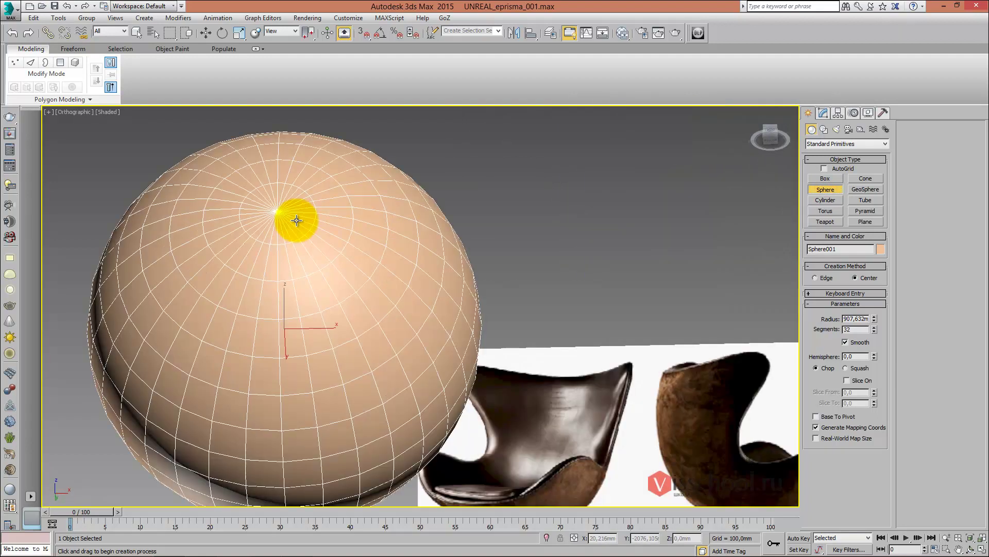
{"action": "scroll", "coordinate": [289, 261], "scroll_direction": "up", "scroll_amount": 5}
{"action": "scroll", "coordinate": [294, 265], "scroll_direction": "down", "scroll_amount": 5}
{"action": "mouse_move", "coordinate": [294, 265]}
{"action": "middle_mouse_down", "text": "alt"}
{"action": "mouse_move", "coordinate": [304, 205]}
{"action": "mouse_move", "coordinate": [342, 243]}
{"action": "mouse_move", "coordinate": [371, 242]}
{"action": "mouse_move", "coordinate": [325, 281]}
{"action": "mouse_move", "coordinate": [325, 237]}
{"action": "middle_mouse_up", "text": "alt"}
{"action": "scroll", "coordinate": [304, 204], "scroll_direction": "down", "scroll_amount": 5}
{"action": "scroll", "coordinate": [317, 242], "scroll_direction": "up", "scroll_amount": 4}
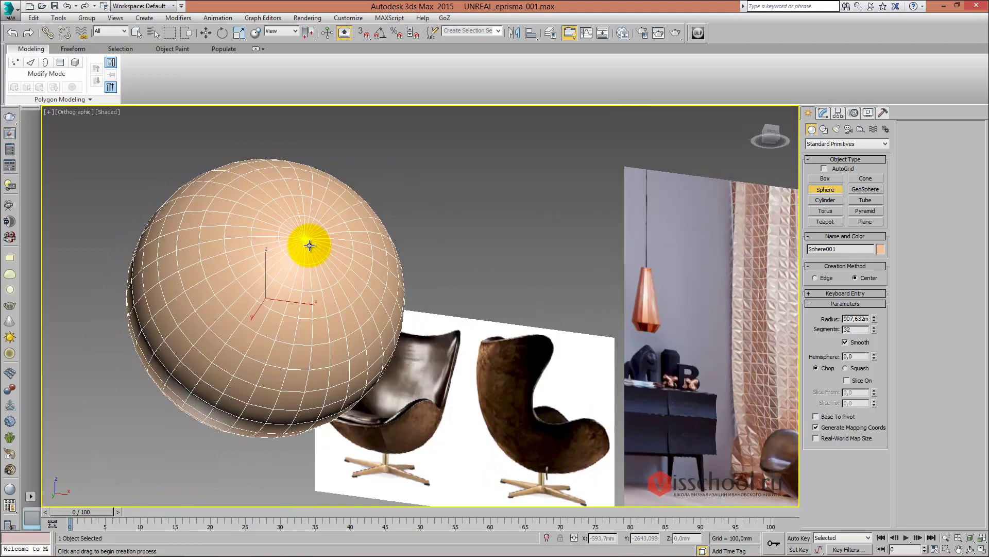
Convert the sphere to Editable Poly and delete its upper-half polygons
{"action": "key", "text": "f"}
{"action": "key", "text": "w"}
{"action": "right_click", "coordinate": [422, 301]}
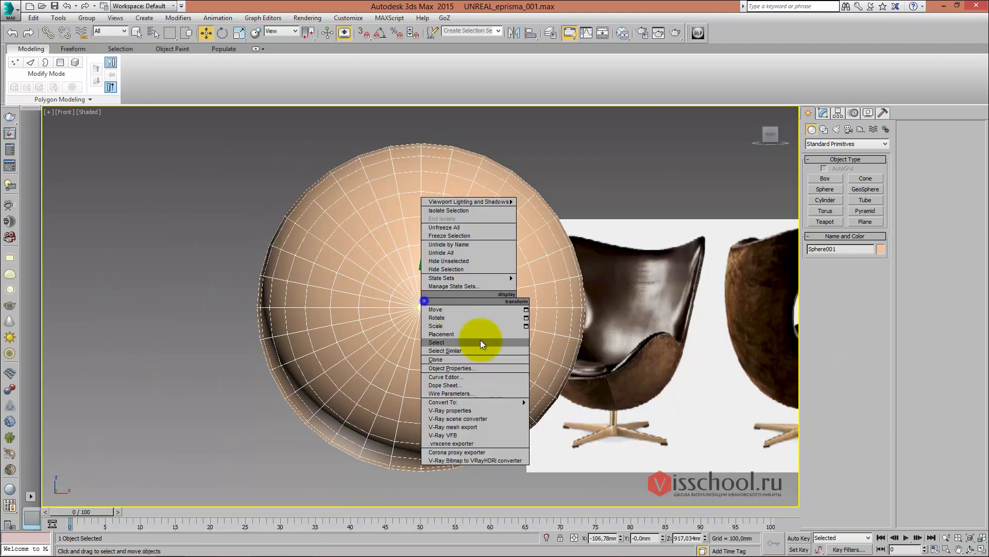
{"action": "left_click", "coordinate": [537, 409]}
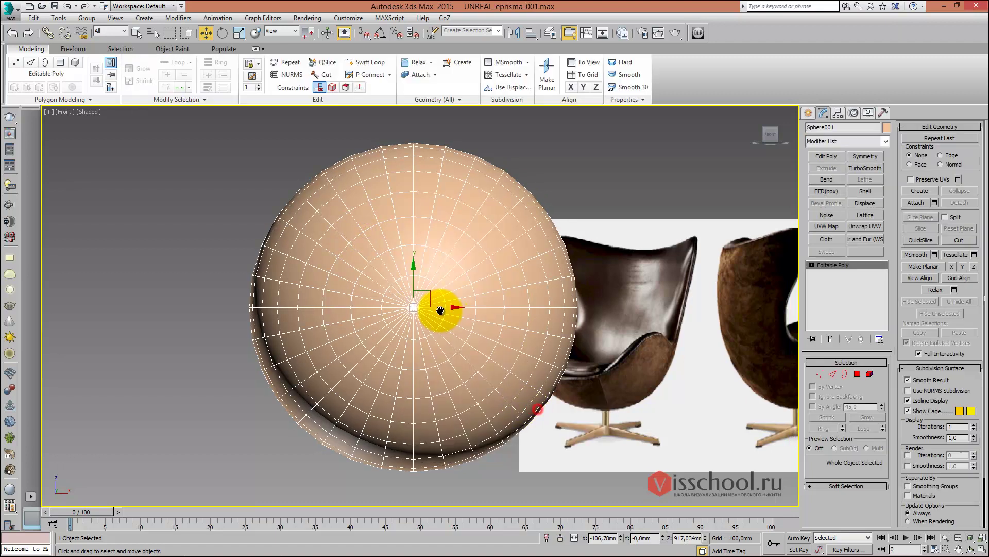
{"action": "key", "text": "4"}
{"action": "left_click_drag", "start_coordinate": [205, 116], "coordinate": [623, 304]}
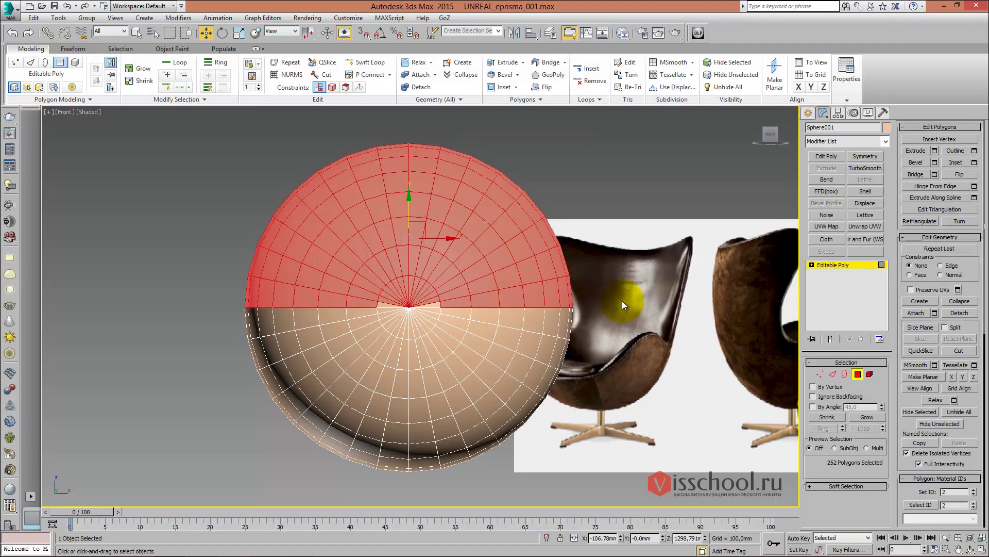
{"action": "key", "text": "Delete"}
Add a TurboSmooth modifier to the bowl and orbit to inspect it
{"action": "mouse_move", "coordinate": [601, 303]}
{"action": "middle_mouse_down", "text": "alt"}
{"action": "mouse_move", "coordinate": [409, 360]}
{"action": "mouse_move", "coordinate": [375, 304]}
{"action": "middle_mouse_up", "text": "alt"}
{"action": "scroll", "coordinate": [375, 304], "scroll_direction": "up", "scroll_amount": 3}
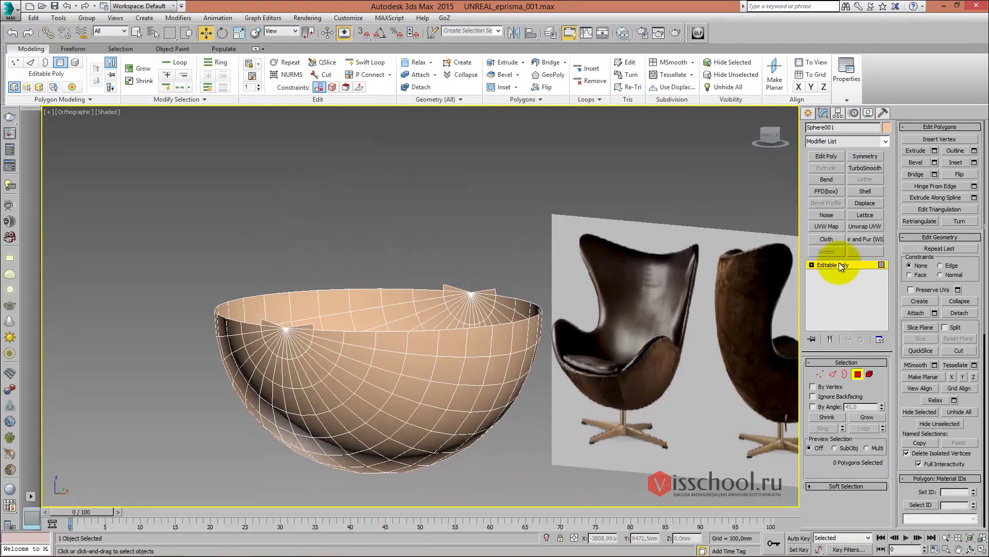
{"action": "left_click", "coordinate": [839, 264]}
{"action": "left_click", "coordinate": [862, 167]}
{"action": "mouse_move", "coordinate": [505, 304]}
{"action": "middle_mouse_down", "text": "alt"}
{"action": "mouse_move", "coordinate": [426, 276]}
{"action": "mouse_move", "coordinate": [434, 255]}
{"action": "middle_mouse_up", "text": "alt"}
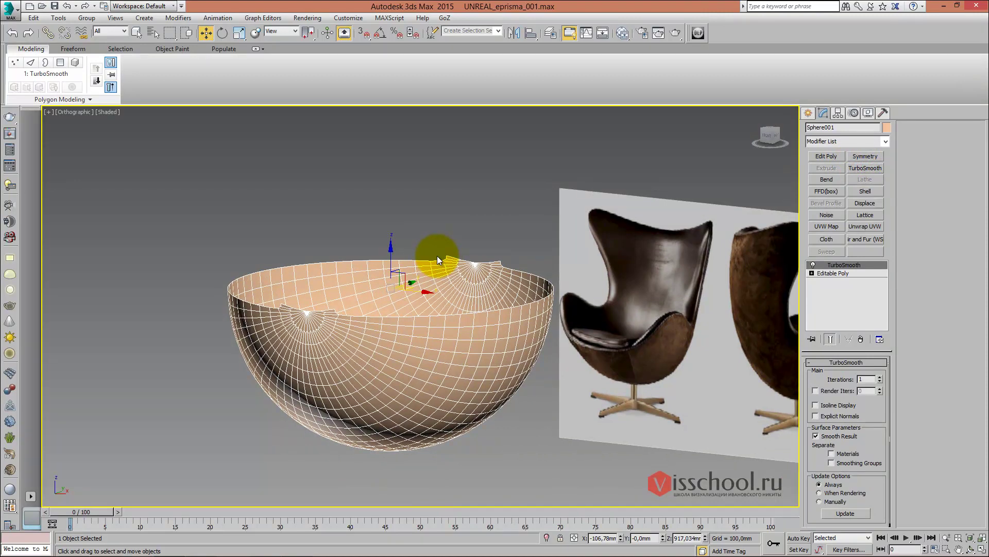
{"action": "mouse_move", "coordinate": [450, 249]}
{"action": "middle_mouse_down", "text": "alt"}
{"action": "mouse_move", "coordinate": [441, 254]}
{"action": "mouse_move", "coordinate": [788, 226]}
{"action": "middle_mouse_up", "text": "alt"}
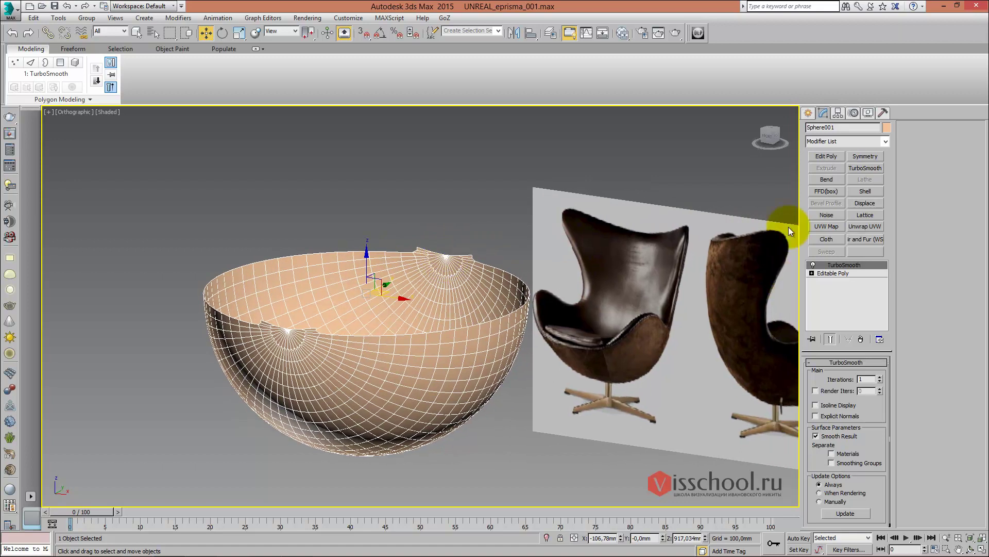
Browse the Standard and Extended Primitives categories, then frame the bowl in Front view
{"action": "left_click", "coordinate": [808, 112]}
{"action": "left_click", "coordinate": [842, 143]}
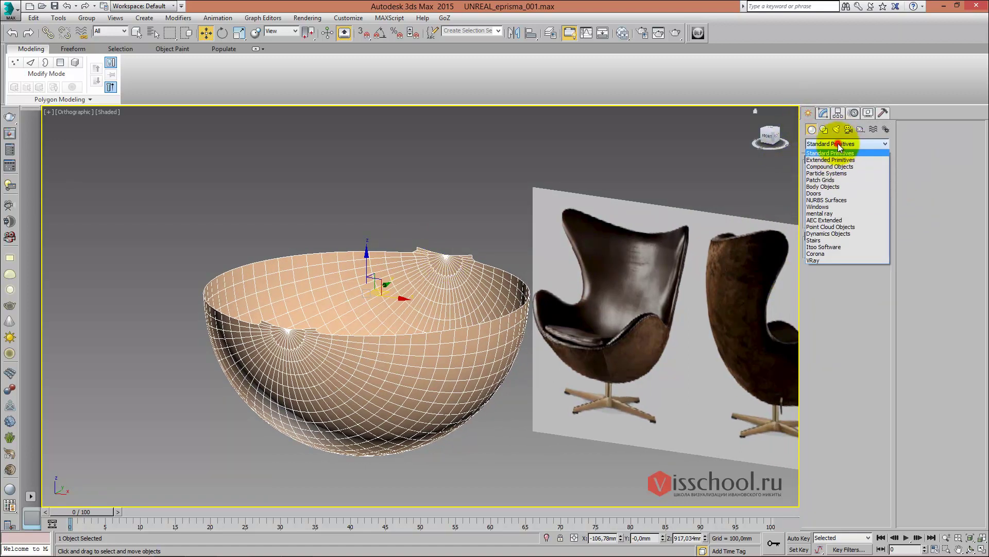
{"action": "left_click", "coordinate": [837, 160]}
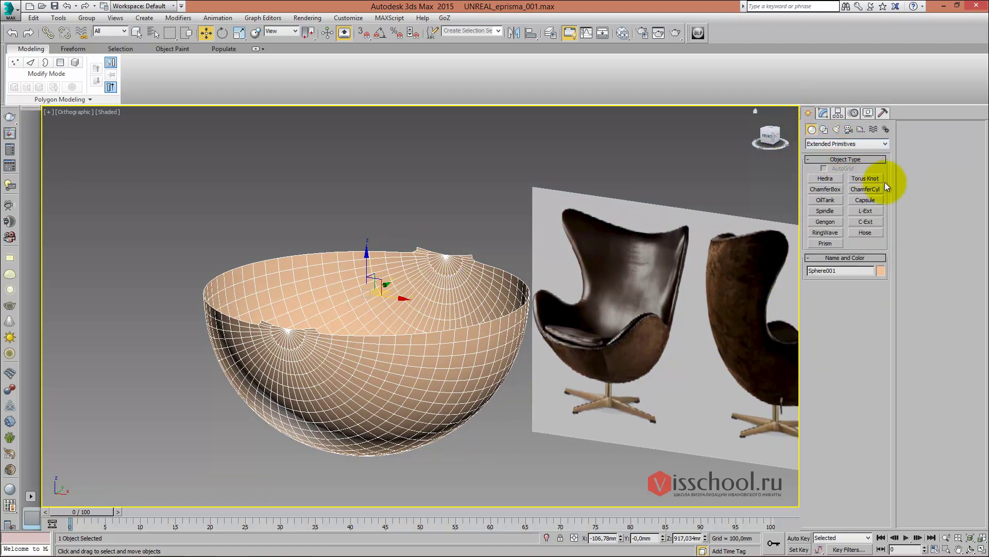
{"action": "left_click", "coordinate": [843, 144]}
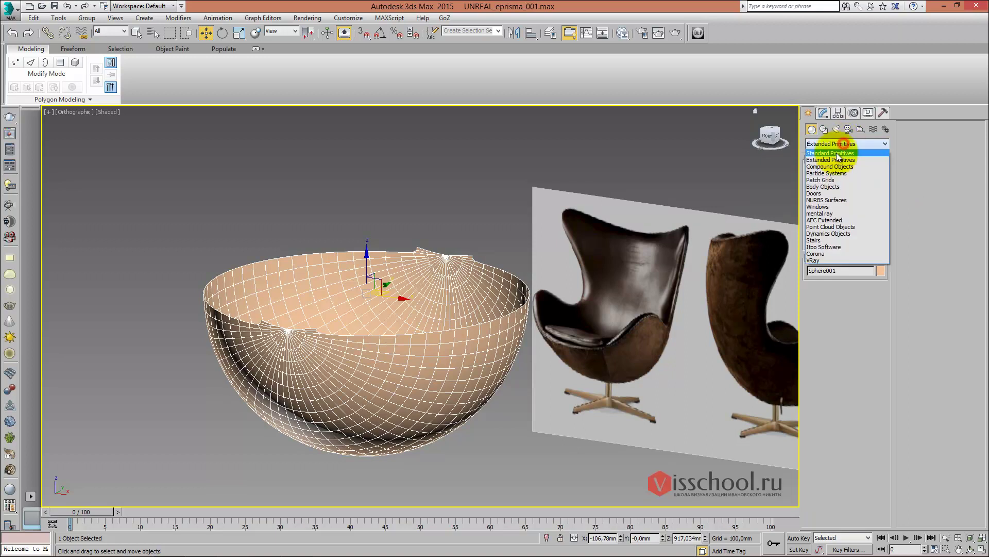
{"action": "middle_click_drag", "start_coordinate": [586, 224], "coordinate": [432, 212]}
{"action": "key", "text": "f"}
{"action": "scroll", "coordinate": [389, 223], "scroll_direction": "up", "scroll_amount": 3}
{"action": "scroll", "coordinate": [464, 190], "scroll_direction": "up", "scroll_amount": 1}
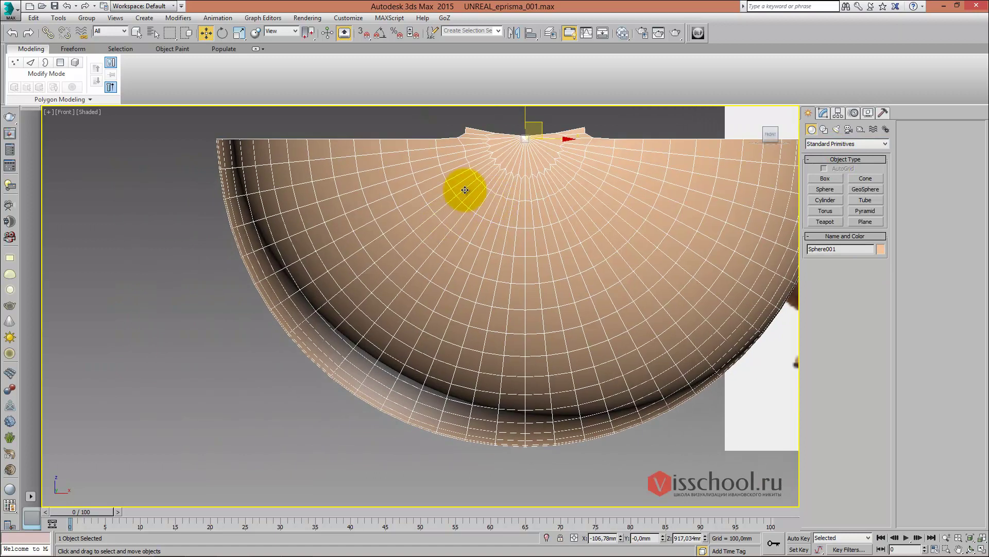
Return to Standard Primitives and convert the half-sphere bowl to an Editable Poly
{"action": "right_click", "coordinate": [466, 174]}
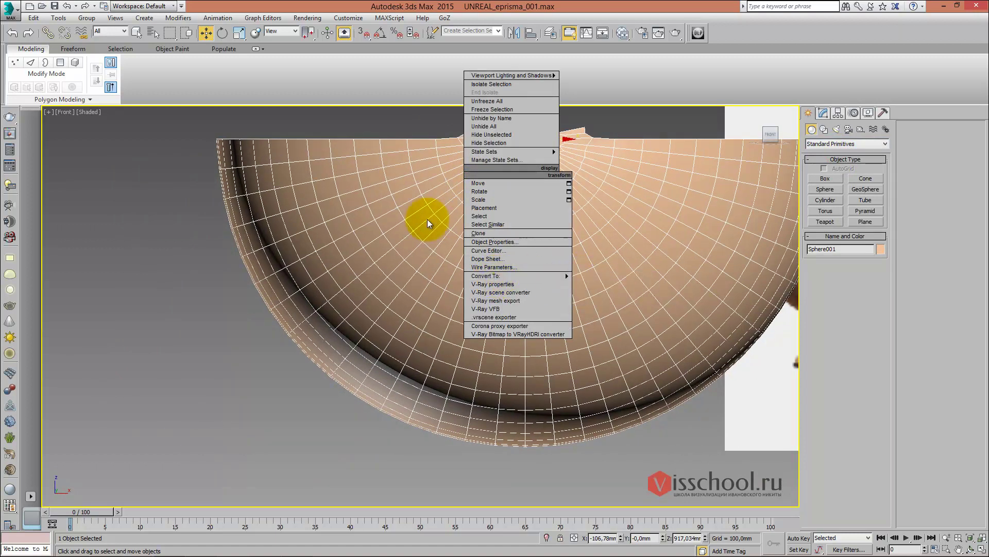
{"action": "left_click", "coordinate": [378, 187]}
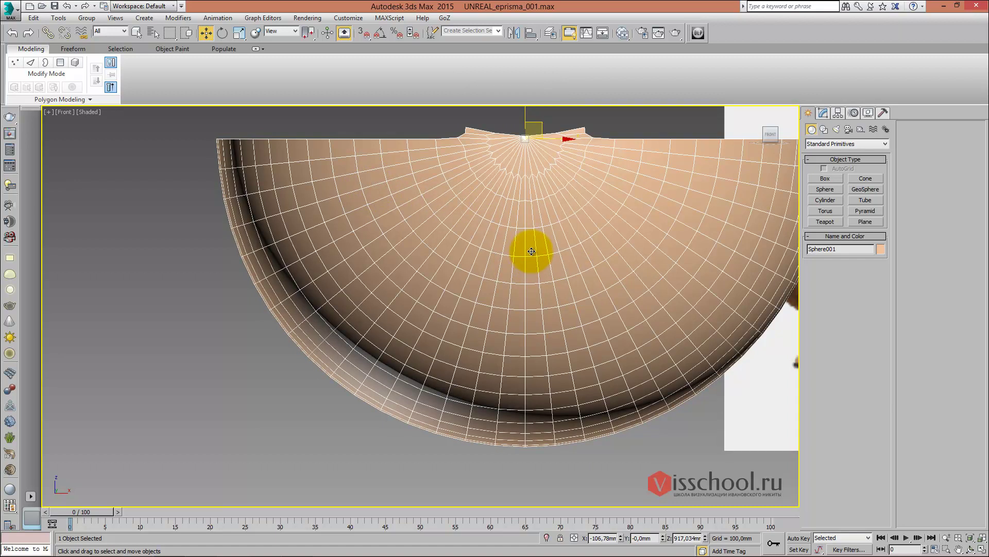
{"action": "scroll", "coordinate": [541, 243], "scroll_direction": "down", "scroll_amount": 2}
{"action": "scroll", "coordinate": [388, 277], "scroll_direction": "down", "scroll_amount": 3}
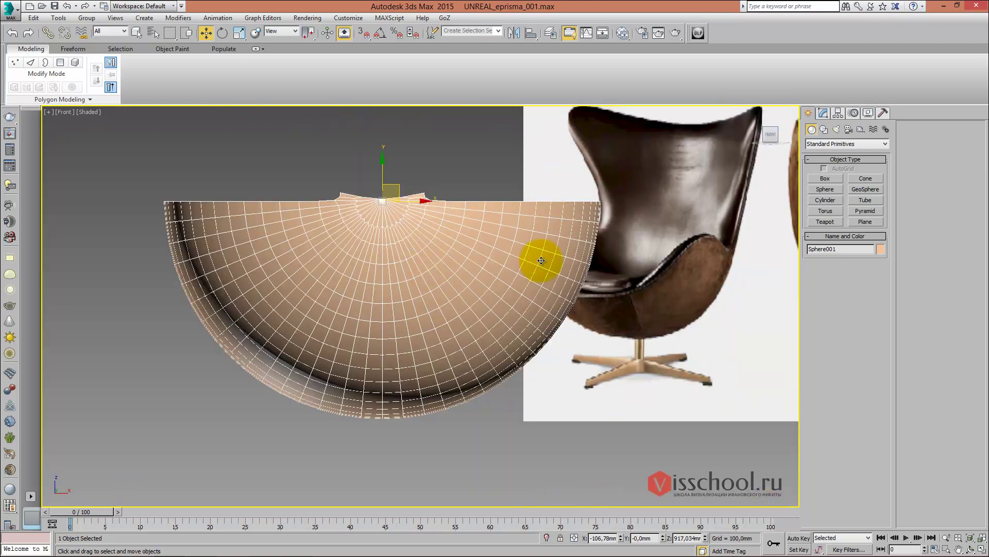
{"action": "left_click", "coordinate": [830, 144]}
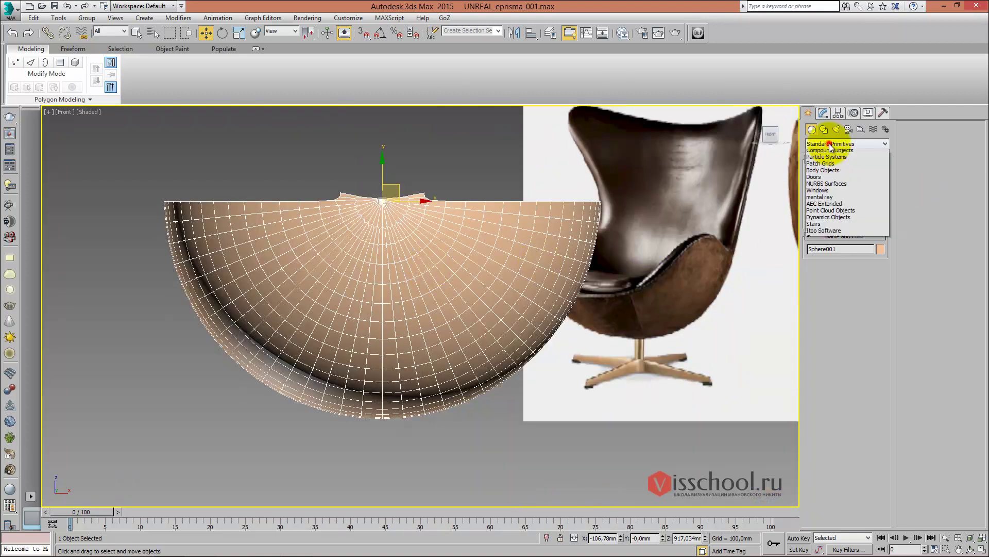
{"action": "left_click", "coordinate": [830, 167]}
{"action": "left_click", "coordinate": [829, 144]}
{"action": "left_click", "coordinate": [828, 151]}
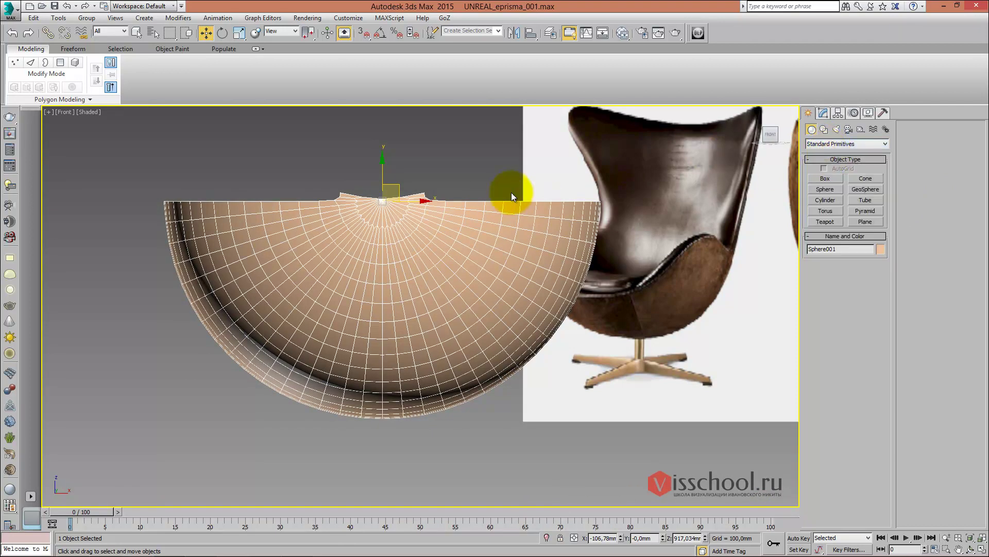
{"action": "middle_click_drag", "start_coordinate": [511, 193], "coordinate": [458, 202]}
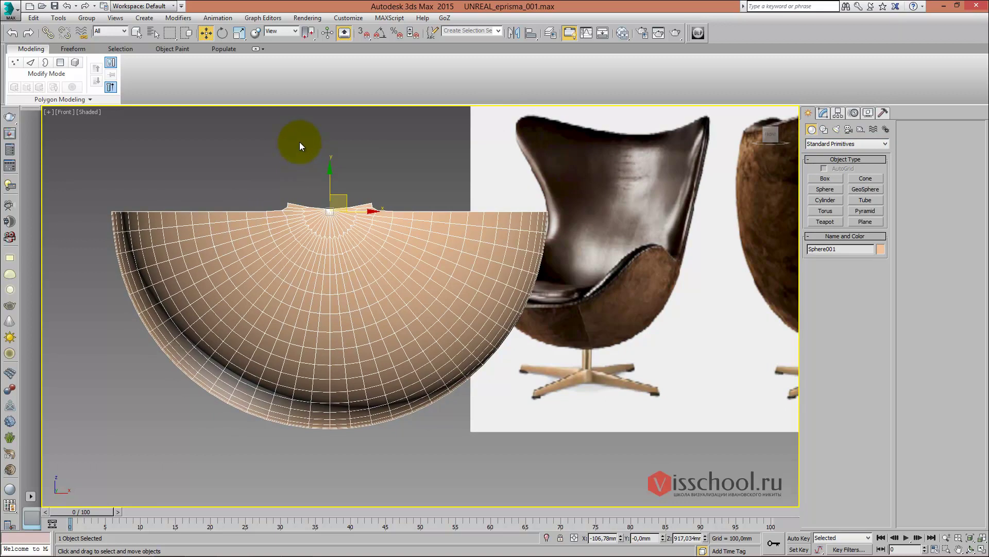
{"action": "middle_click_drag", "start_coordinate": [431, 151], "coordinate": [450, 149]}
{"action": "right_click", "coordinate": [364, 223]}
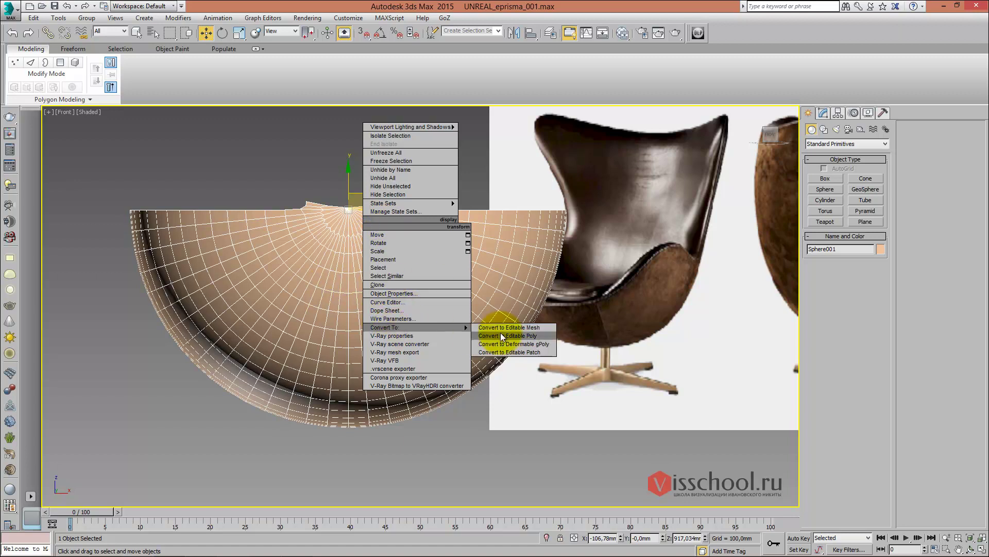
{"action": "left_click", "coordinate": [500, 333]}
Centre the side-view chair reference and choose the Standard Primitives Box tool
{"action": "middle_click_drag", "start_coordinate": [411, 220], "coordinate": [304, 213]}
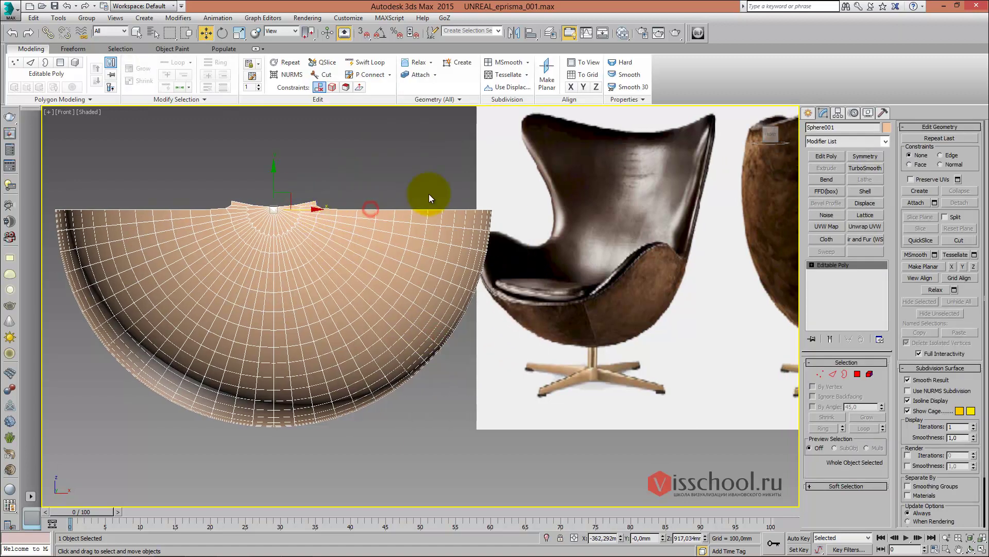
{"action": "middle_click_drag", "start_coordinate": [431, 195], "coordinate": [364, 214]}
{"action": "middle_click_drag", "start_coordinate": [246, 209], "coordinate": [172, 215]}
{"action": "middle_click_drag", "start_coordinate": [281, 210], "coordinate": [261, 210]}
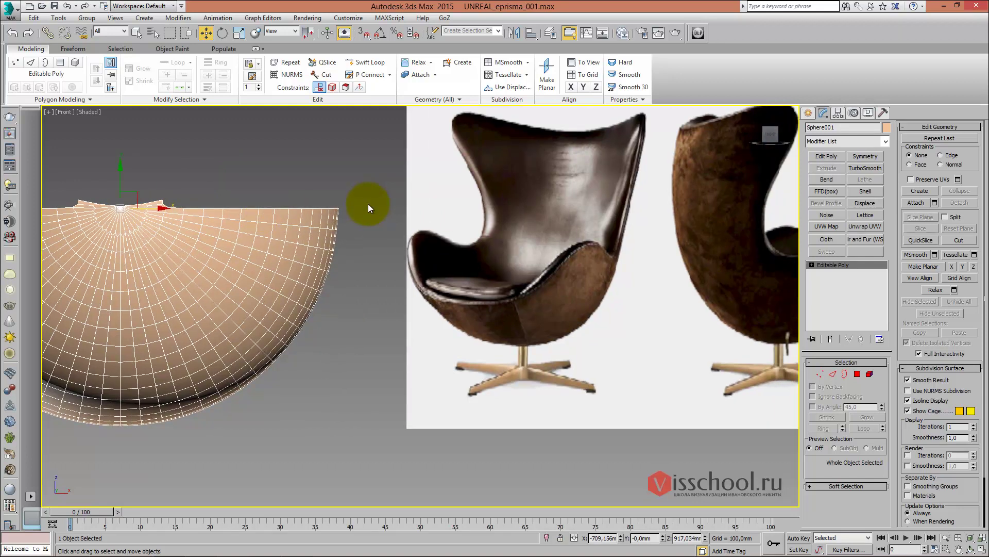
{"action": "mouse_move", "coordinate": [376, 194]}
{"action": "middle_mouse_down"}
{"action": "mouse_move", "coordinate": [292, 230]}
{"action": "mouse_move", "coordinate": [174, 229]}
{"action": "middle_mouse_up"}
{"action": "scroll", "coordinate": [292, 229], "scroll_direction": "up", "scroll_amount": 1}
{"action": "left_click", "coordinate": [808, 113]}
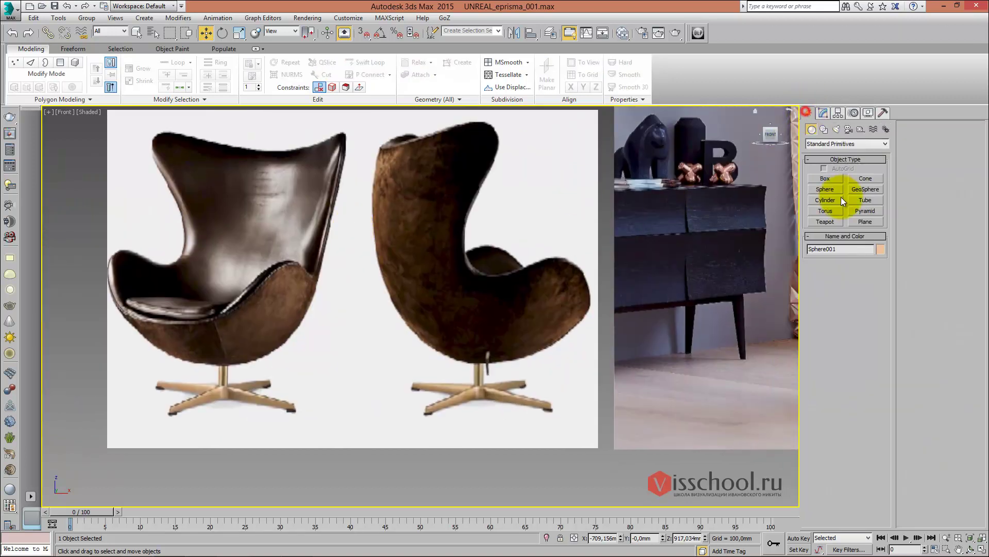
{"action": "left_click", "coordinate": [833, 182]}
{"action": "scroll", "coordinate": [503, 227], "scroll_direction": "up", "scroll_amount": 5}
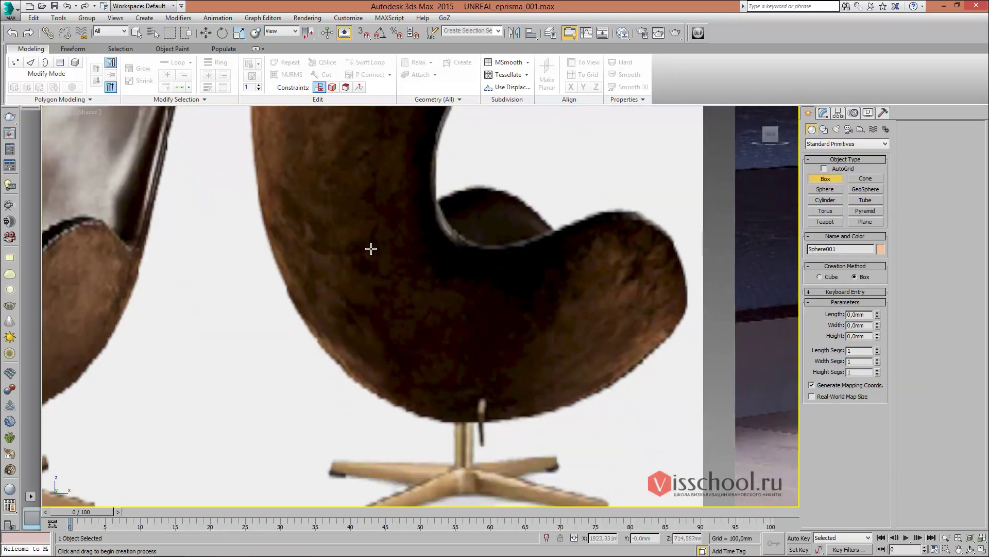
Drag out a box over the side-view chair and set its Length to 400 mm
{"action": "left_click_drag", "start_coordinate": [326, 242], "coordinate": [671, 424]}
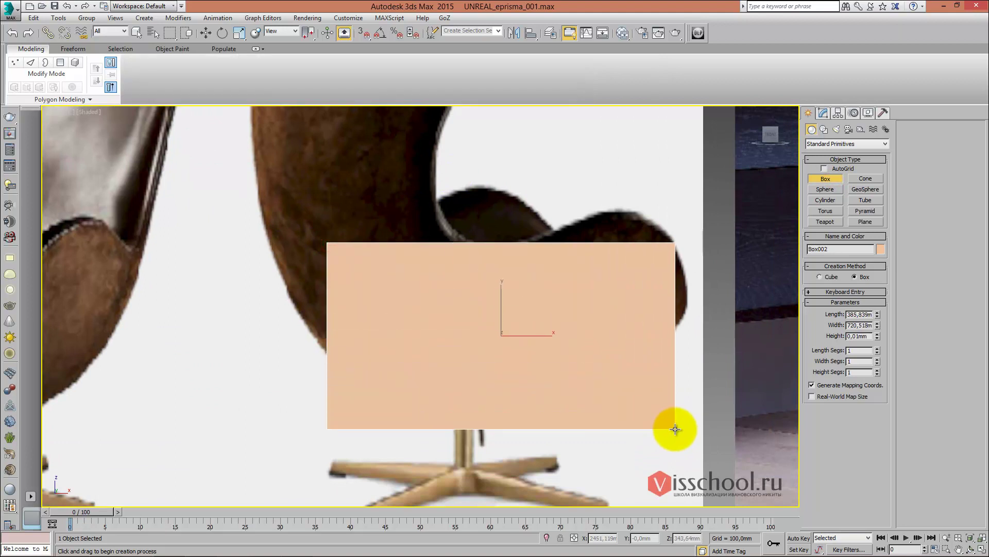
{"action": "left_click", "coordinate": [634, 325]}
{"action": "middle_click_drag", "start_coordinate": [634, 325], "coordinate": [551, 258], "text": "alt"}
{"action": "scroll", "coordinate": [541, 250], "scroll_direction": "down", "scroll_amount": 3}
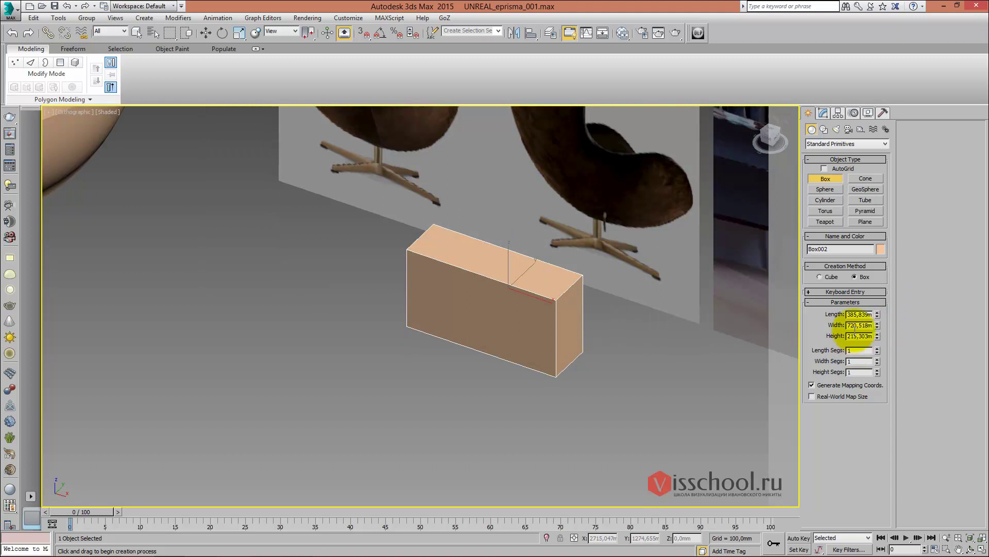
{"action": "middle_click_drag", "start_coordinate": [620, 322], "coordinate": [591, 283], "text": "alt"}
{"action": "left_click_drag", "start_coordinate": [879, 326], "coordinate": [879, 330]}
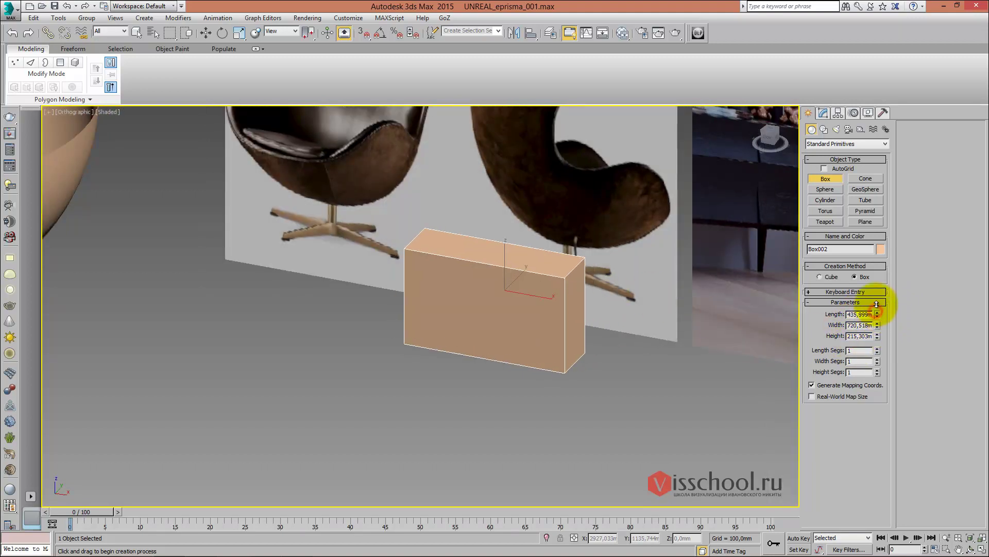
{"action": "type", "text": "400"}
{"action": "key", "text": "Return"}
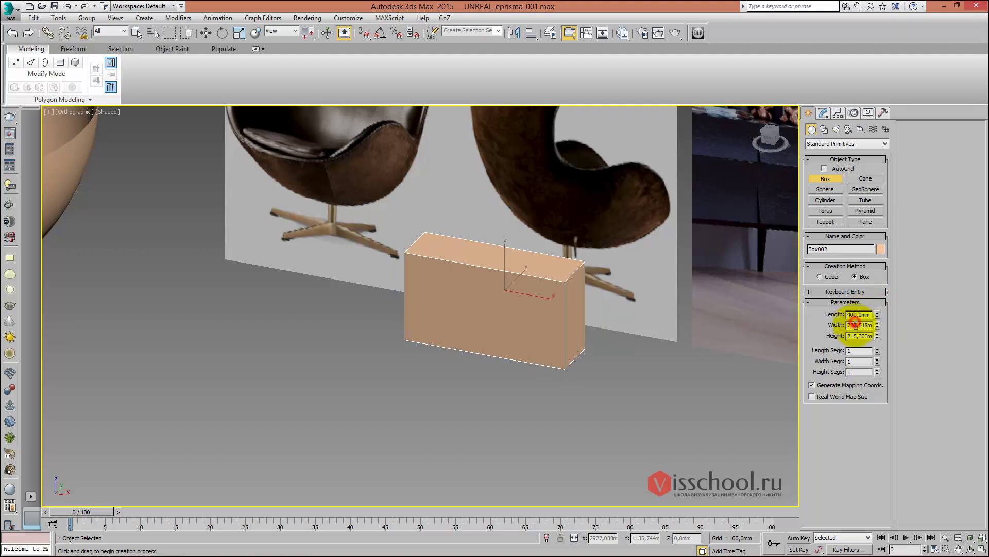
Orbit and pan around the 400 mm box to check it against the chair references
{"action": "middle_click_drag", "start_coordinate": [515, 283], "coordinate": [504, 290]}
{"action": "mouse_move", "coordinate": [651, 261]}
{"action": "middle_mouse_down", "text": "alt"}
{"action": "mouse_move", "coordinate": [579, 214]}
{"action": "mouse_move", "coordinate": [366, 182]}
{"action": "middle_mouse_up", "text": "alt"}
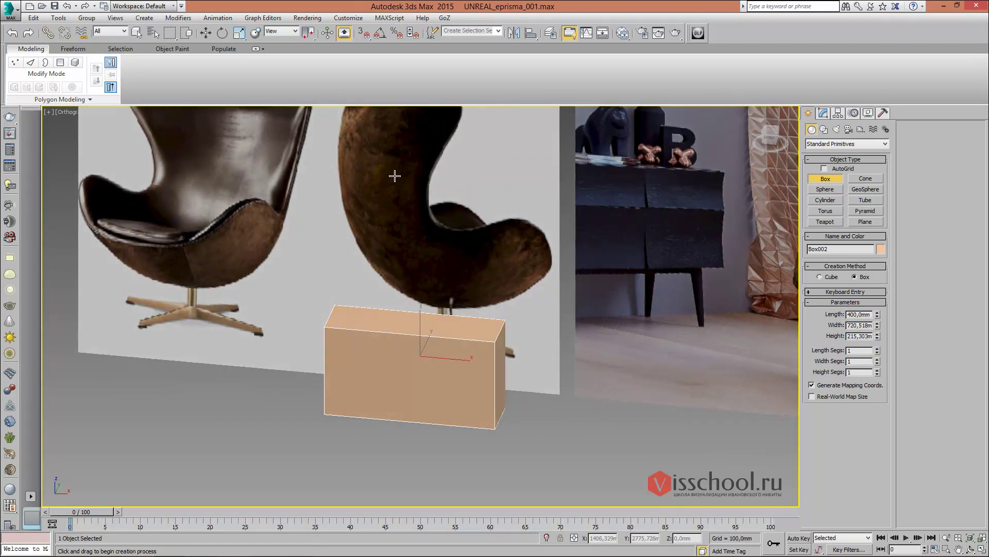
{"action": "scroll", "coordinate": [394, 176], "scroll_direction": "down", "scroll_amount": 3}
{"action": "middle_click_drag", "start_coordinate": [419, 210], "coordinate": [424, 203], "text": "alt"}
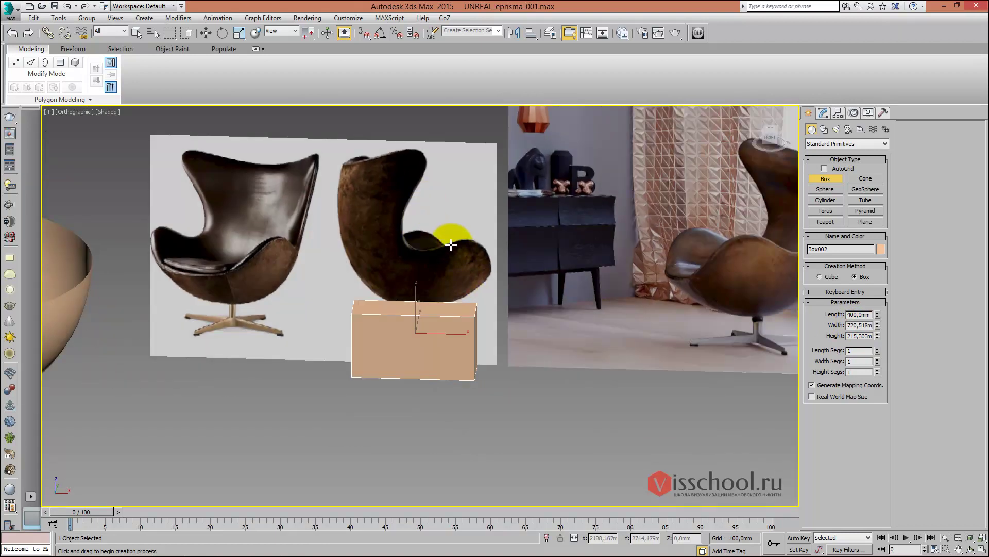
{"action": "middle_click_drag", "start_coordinate": [451, 246], "coordinate": [401, 263]}
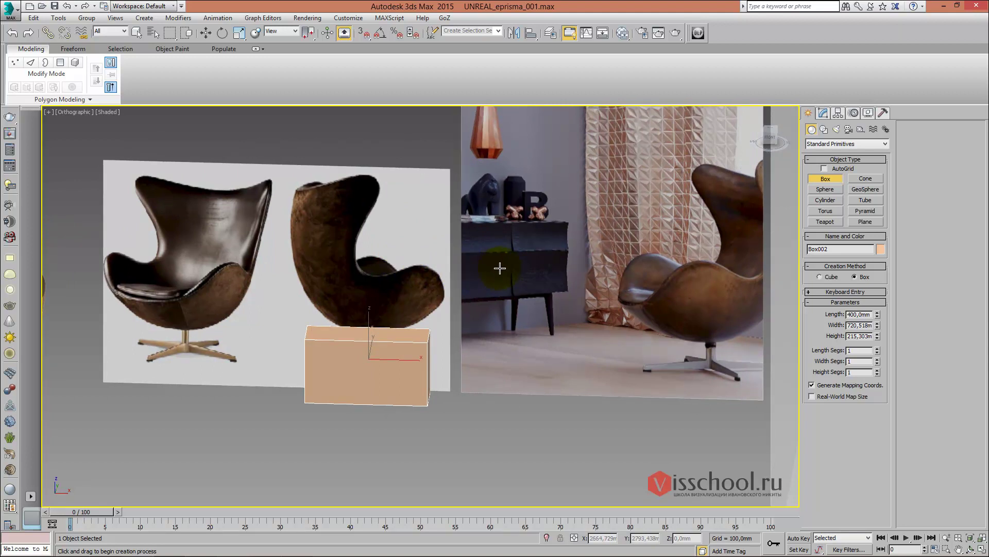
{"action": "middle_click_drag", "start_coordinate": [500, 268], "coordinate": [455, 254], "text": "alt"}
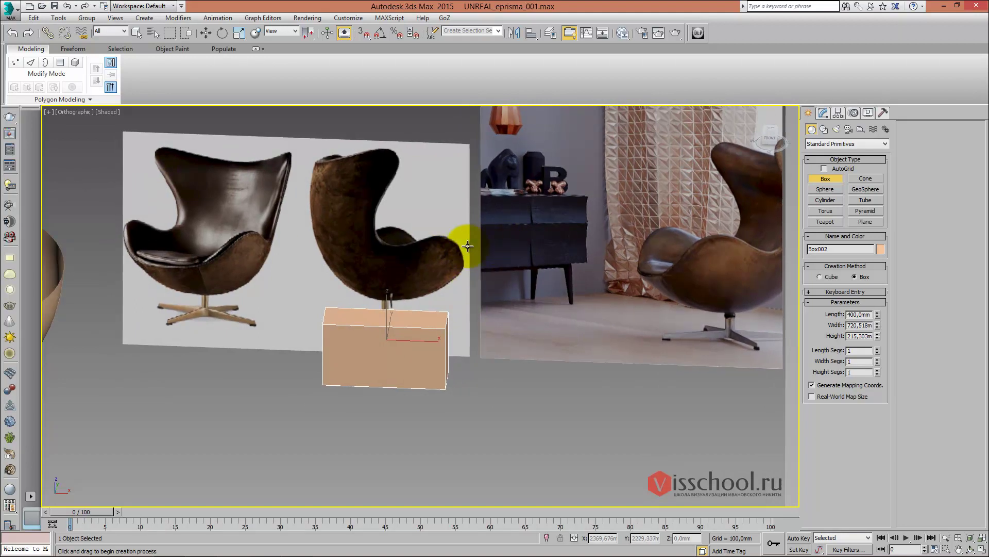
{"action": "middle_click_drag", "start_coordinate": [459, 238], "coordinate": [470, 250], "text": "alt"}
{"action": "mouse_move", "coordinate": [435, 303]}
{"action": "middle_mouse_down", "text": "alt"}
{"action": "mouse_move", "coordinate": [445, 263]}
{"action": "mouse_move", "coordinate": [434, 256]}
{"action": "middle_mouse_up", "text": "alt"}
{"action": "scroll", "coordinate": [427, 267], "scroll_direction": "up", "scroll_amount": 3}
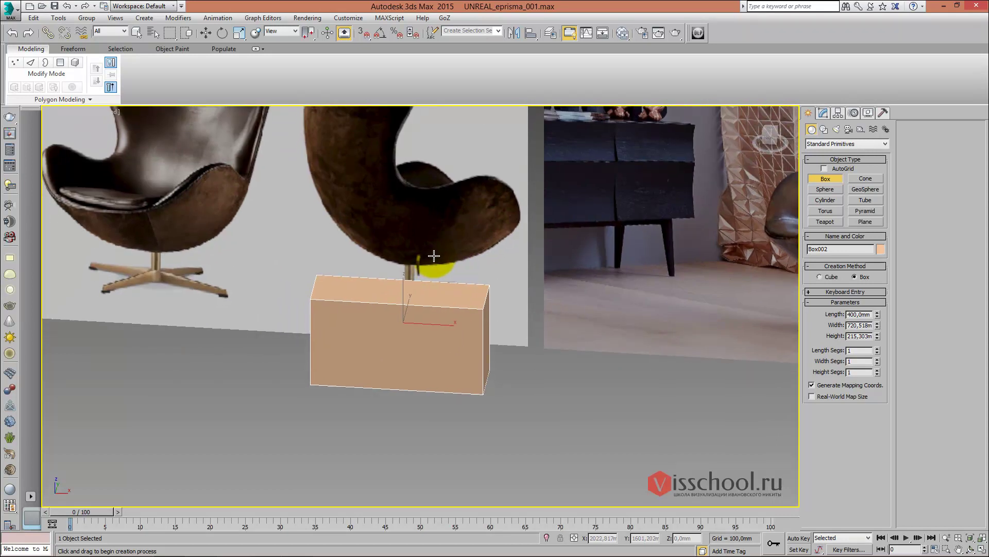
{"action": "mouse_move", "coordinate": [513, 270]}
{"action": "middle_mouse_down", "text": "alt"}
{"action": "mouse_move", "coordinate": [462, 256]}
{"action": "mouse_move", "coordinate": [587, 278]}
{"action": "middle_mouse_up", "text": "alt"}
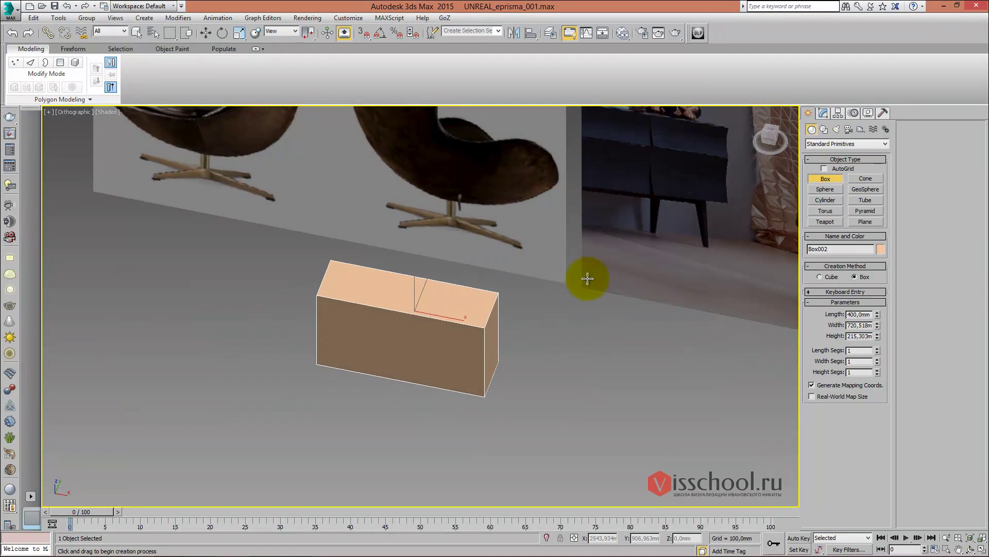
Set the box Width and Height to 700 mm each and return to Front view
{"action": "double_click", "coordinate": [855, 324]}
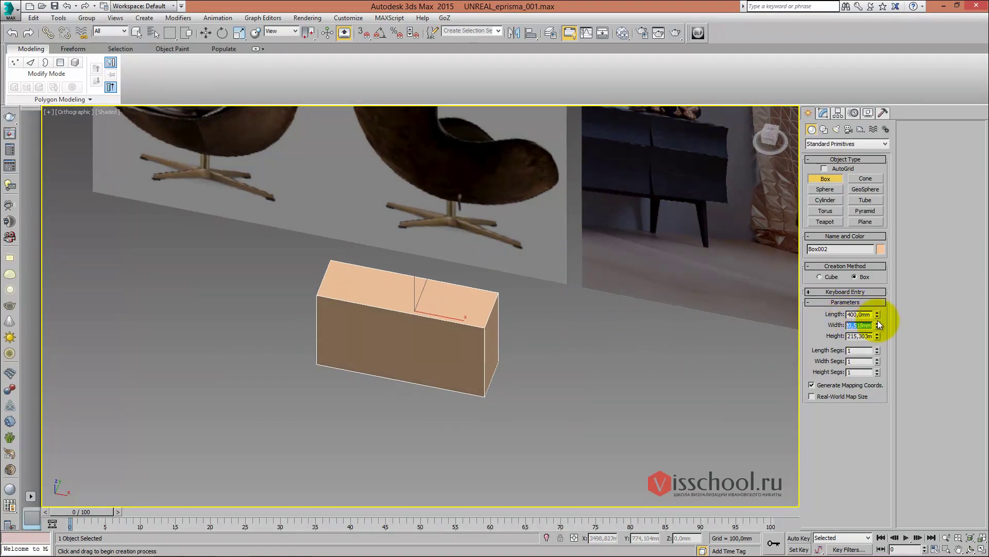
{"action": "type", "text": "700"}
{"action": "key", "text": "Tab"}
{"action": "type", "text": "700"}
{"action": "key", "text": "Return"}
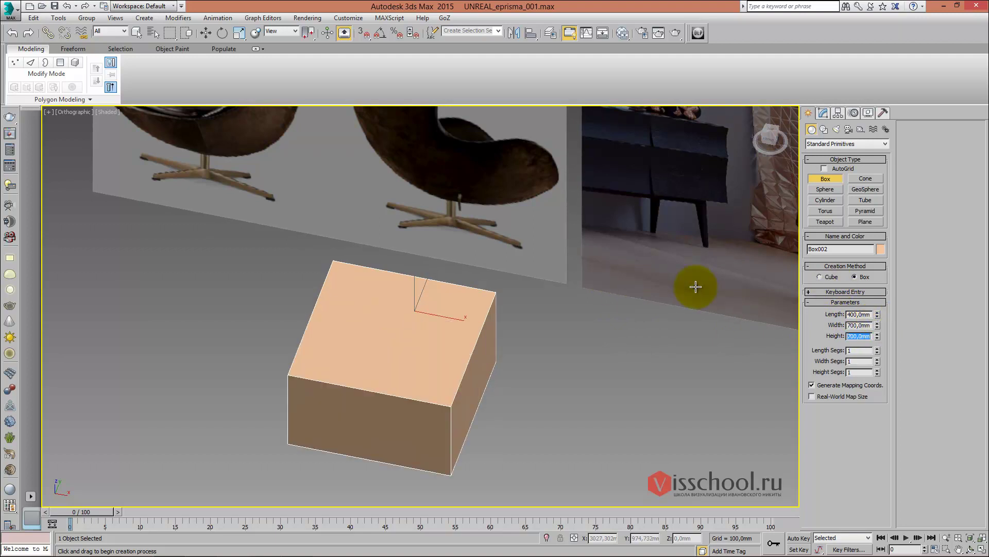
{"action": "key", "text": "f"}
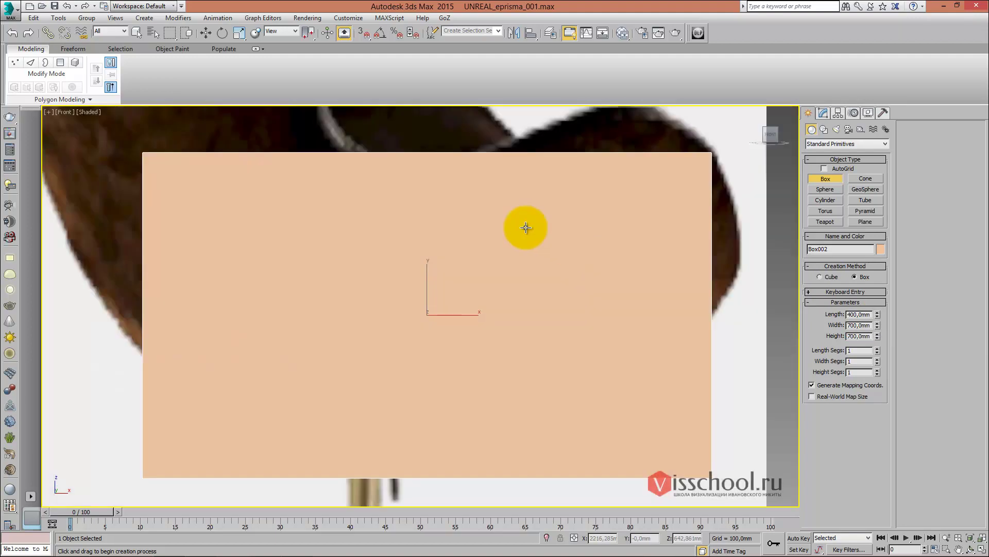
{"action": "scroll", "coordinate": [526, 227], "scroll_direction": "down", "scroll_amount": 5}
{"action": "scroll", "coordinate": [516, 214], "scroll_direction": "down", "scroll_amount": 3}
{"action": "middle_click_drag", "start_coordinate": [516, 215], "coordinate": [473, 233]}
{"action": "scroll", "coordinate": [495, 237], "scroll_direction": "up", "scroll_amount": 4}
Switch to Select and Move, open the Slate Material Editor and arrange Map #3 and Material #47
{"action": "key", "text": "w"}
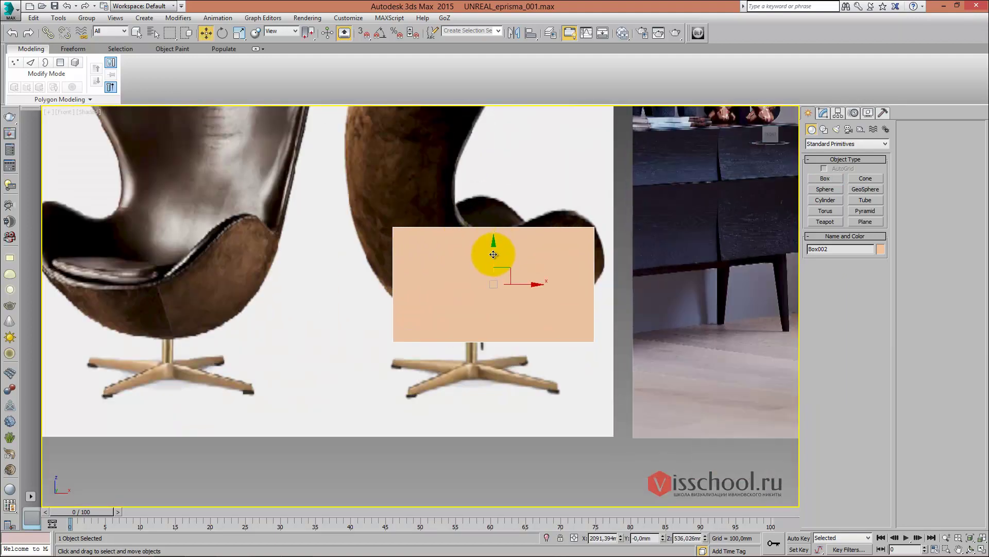
{"action": "key", "text": "m"}
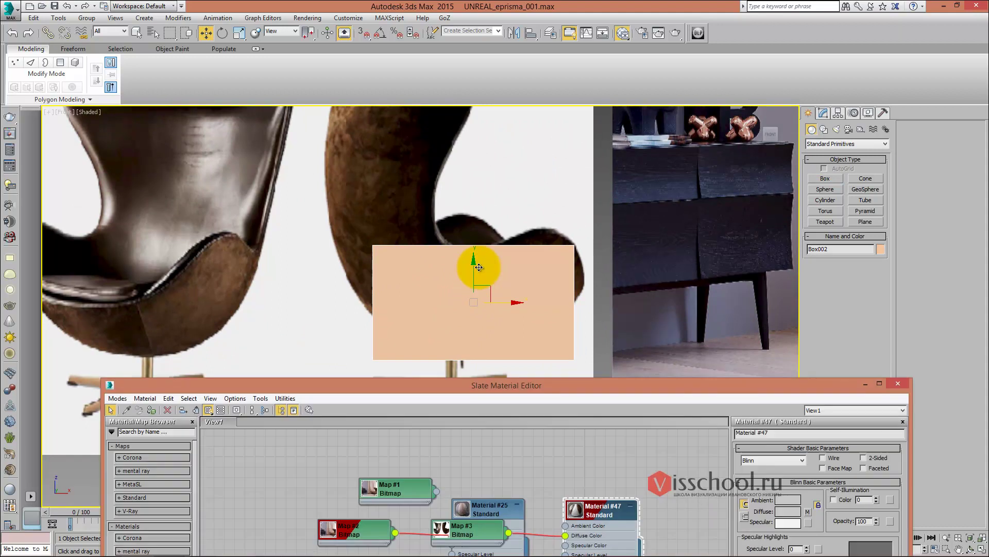
{"action": "left_click_drag", "start_coordinate": [472, 381], "coordinate": [472, 137]}
{"action": "middle_click_drag", "start_coordinate": [531, 245], "coordinate": [452, 229]}
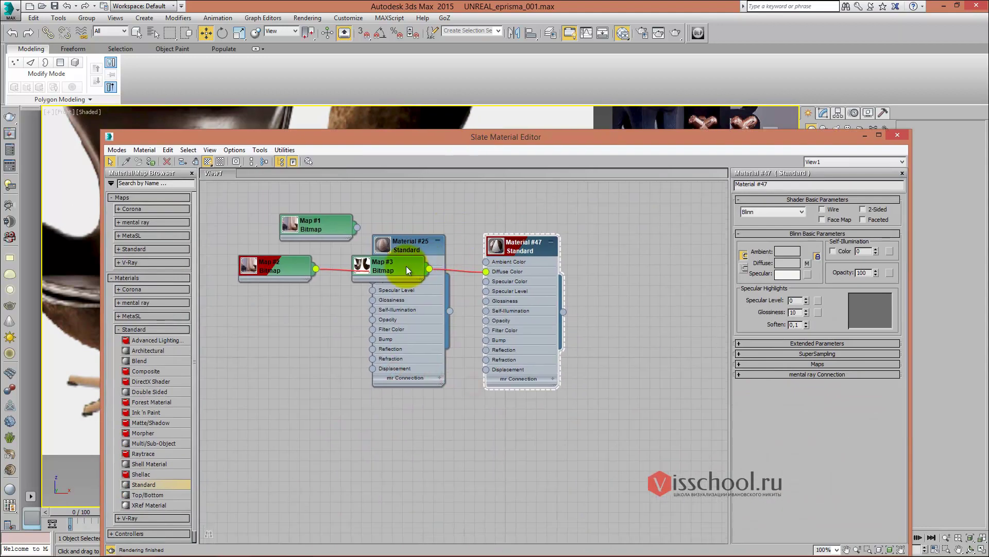
{"action": "left_click_drag", "start_coordinate": [406, 266], "coordinate": [406, 365]}
{"action": "left_click_drag", "start_coordinate": [515, 247], "coordinate": [577, 236]}
{"action": "mouse_move", "coordinate": [404, 367]}
{"action": "left_mouse_down"}
{"action": "mouse_move", "coordinate": [480, 194]}
{"action": "mouse_move", "coordinate": [477, 205]}
{"action": "left_mouse_up"}
{"action": "middle_click_drag", "start_coordinate": [565, 233], "coordinate": [541, 242]}
{"action": "left_click_drag", "start_coordinate": [236, 140], "coordinate": [270, 109]}
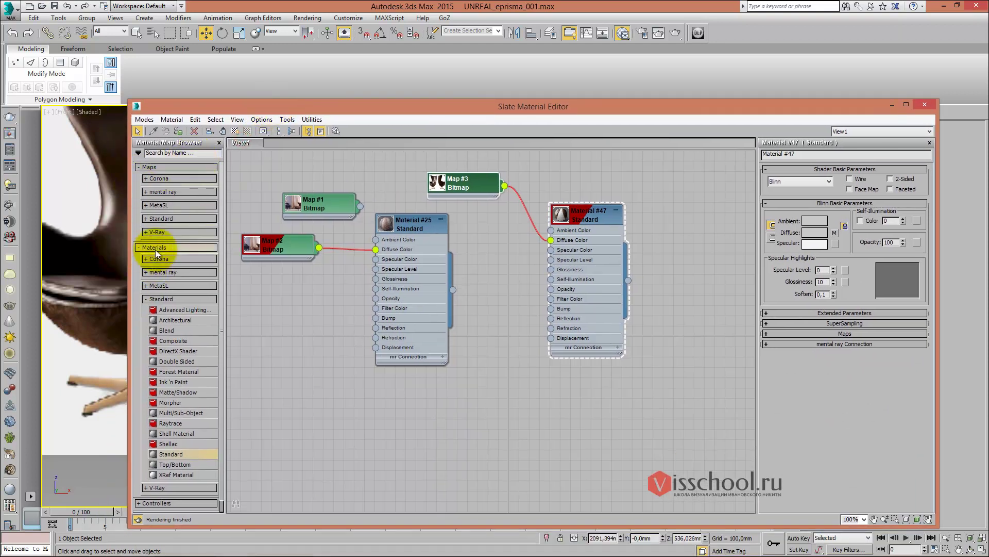
Annotate the Standard category and Material #47's Diffuse Color slot, then select Map #3
{"action": "left_click_drag", "start_coordinate": [160, 313], "coordinate": [195, 298]}
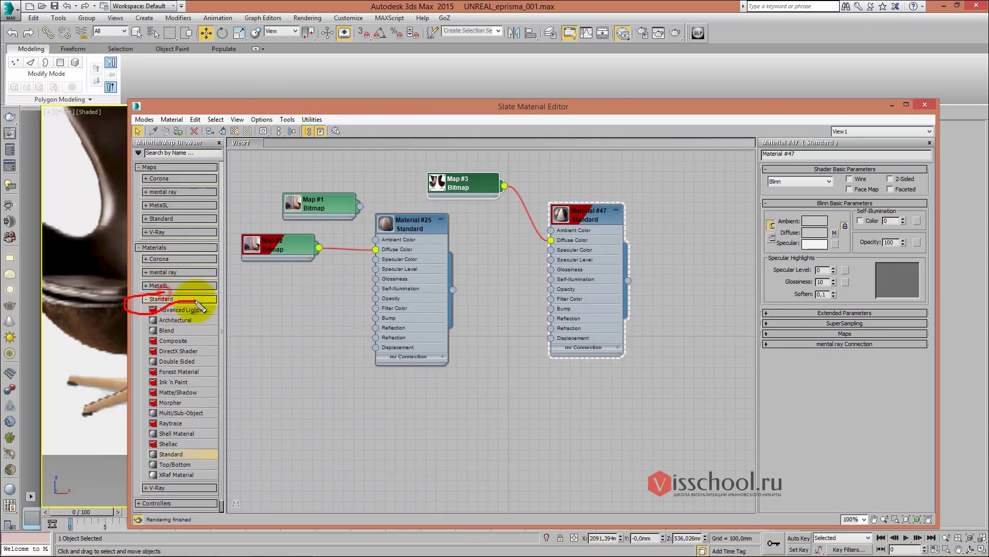
{"action": "mouse_move", "coordinate": [169, 456]}
{"action": "left_mouse_down"}
{"action": "mouse_move", "coordinate": [422, 394]}
{"action": "mouse_move", "coordinate": [493, 394]}
{"action": "left_mouse_up"}
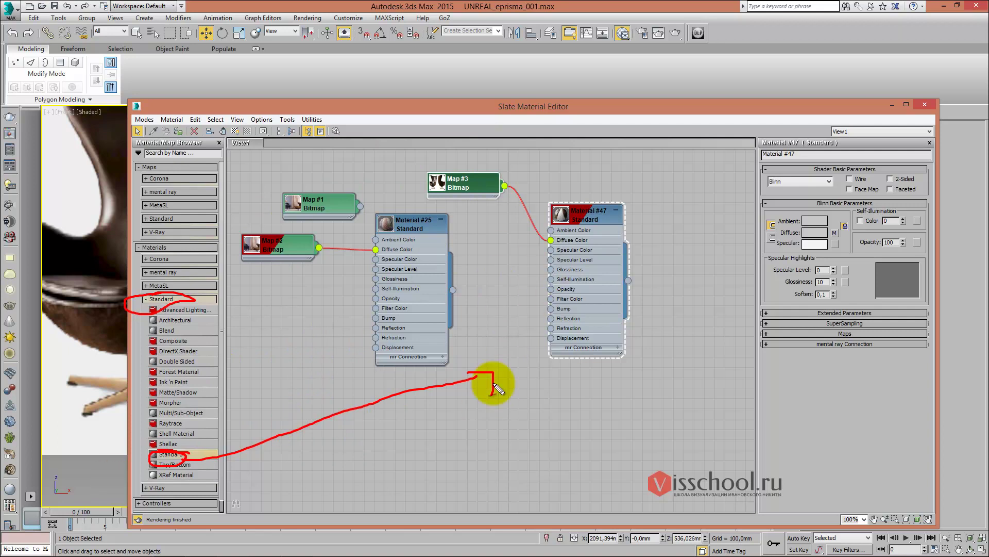
{"action": "left_click_drag", "start_coordinate": [505, 350], "coordinate": [543, 315]}
{"action": "mouse_move", "coordinate": [553, 240]}
{"action": "left_mouse_down"}
{"action": "mouse_move", "coordinate": [625, 250]}
{"action": "mouse_move", "coordinate": [543, 248]}
{"action": "left_mouse_up"}
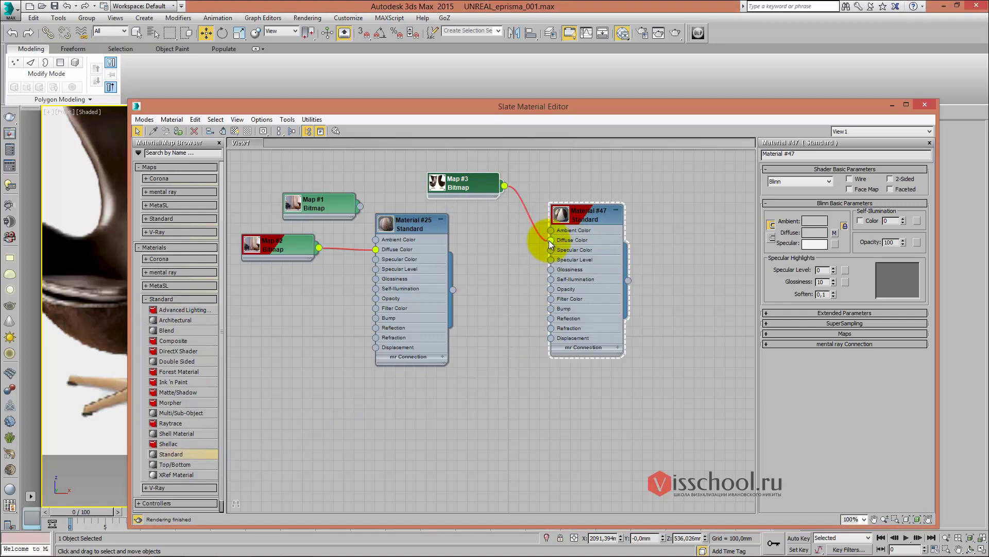
{"action": "mouse_move", "coordinate": [479, 182]}
{"action": "left_mouse_down"}
{"action": "mouse_move", "coordinate": [478, 214]}
{"action": "mouse_move", "coordinate": [487, 175]}
{"action": "left_mouse_up"}
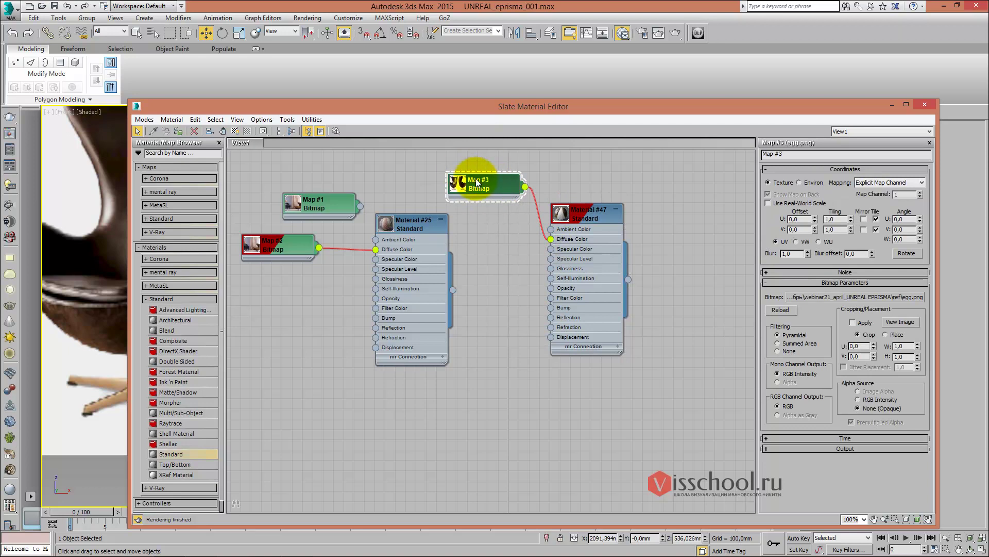
Reposition the Slate editor window to view the chair reference and box behind it
{"action": "left_click_drag", "start_coordinate": [484, 106], "coordinate": [618, 148]}
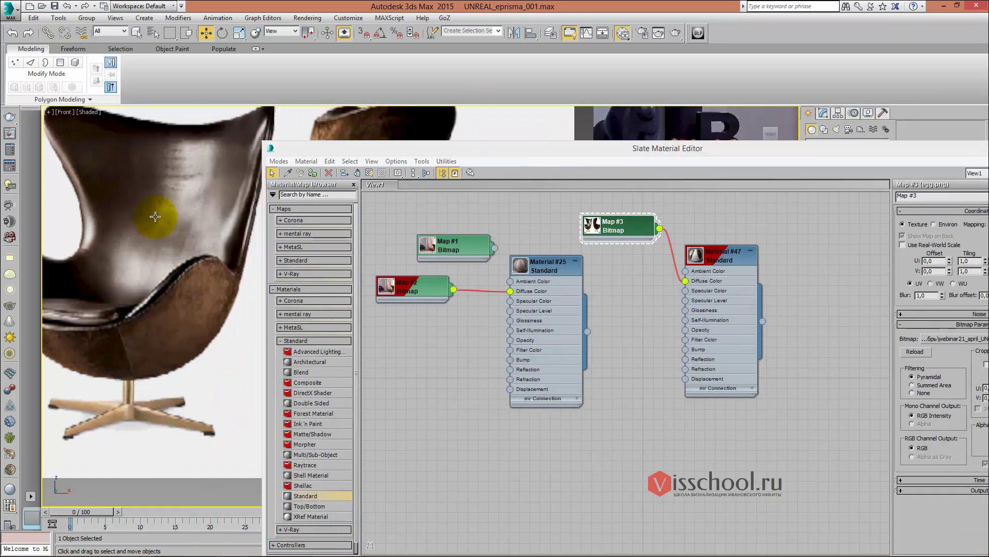
{"action": "scroll", "coordinate": [178, 197], "scroll_direction": "down", "scroll_amount": 3}
{"action": "middle_click_drag", "start_coordinate": [178, 196], "coordinate": [191, 185], "text": "alt"}
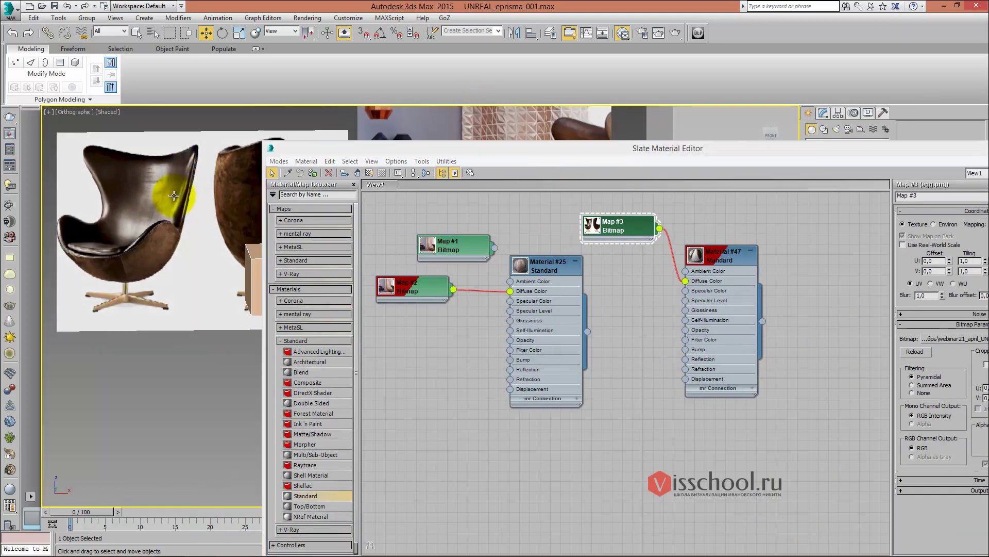
{"action": "left_click_drag", "start_coordinate": [323, 148], "coordinate": [331, 259]}
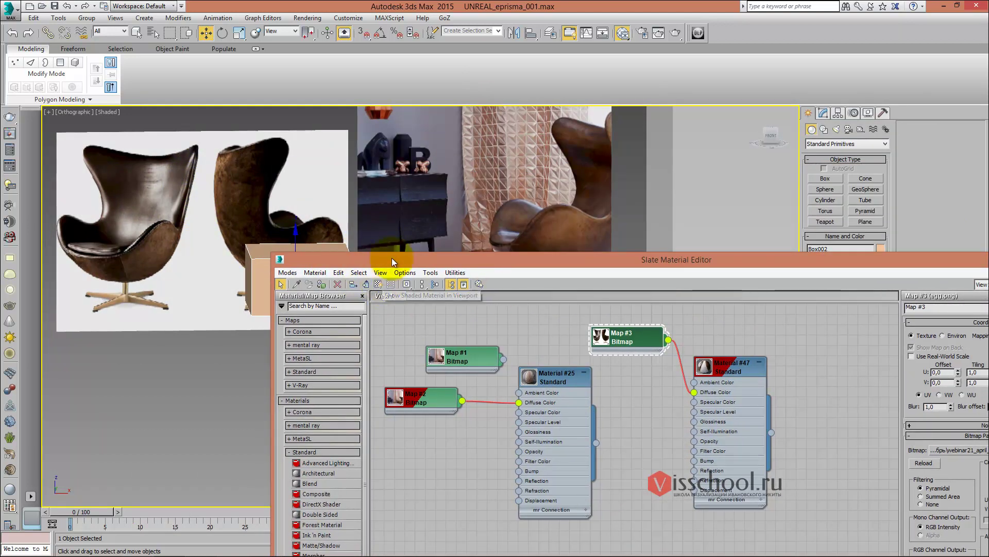
{"action": "left_click_drag", "start_coordinate": [392, 259], "coordinate": [274, 182]}
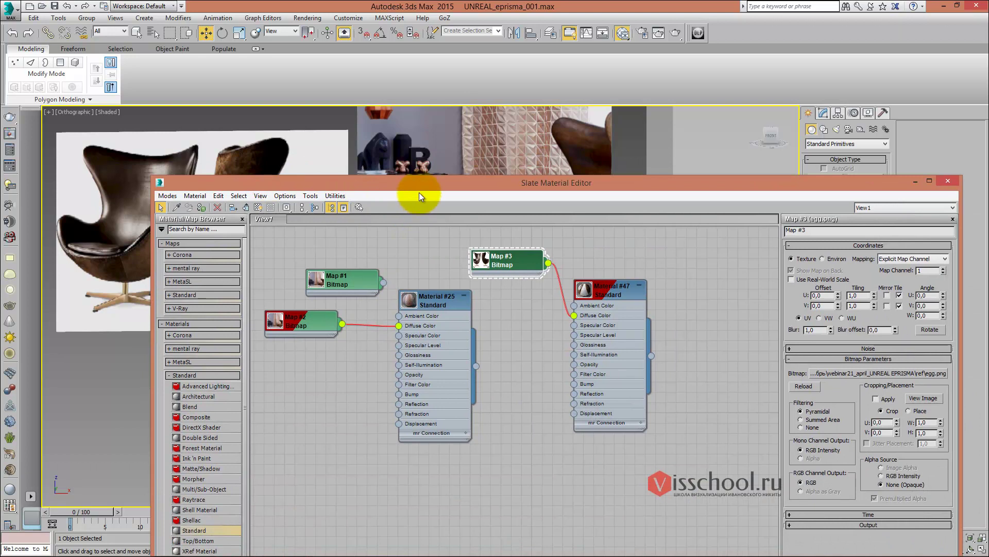
{"action": "mouse_move", "coordinate": [419, 191]}
{"action": "left_mouse_down"}
{"action": "mouse_move", "coordinate": [335, 140]}
{"action": "mouse_move", "coordinate": [457, 130]}
{"action": "mouse_move", "coordinate": [476, 139]}
{"action": "left_mouse_up"}
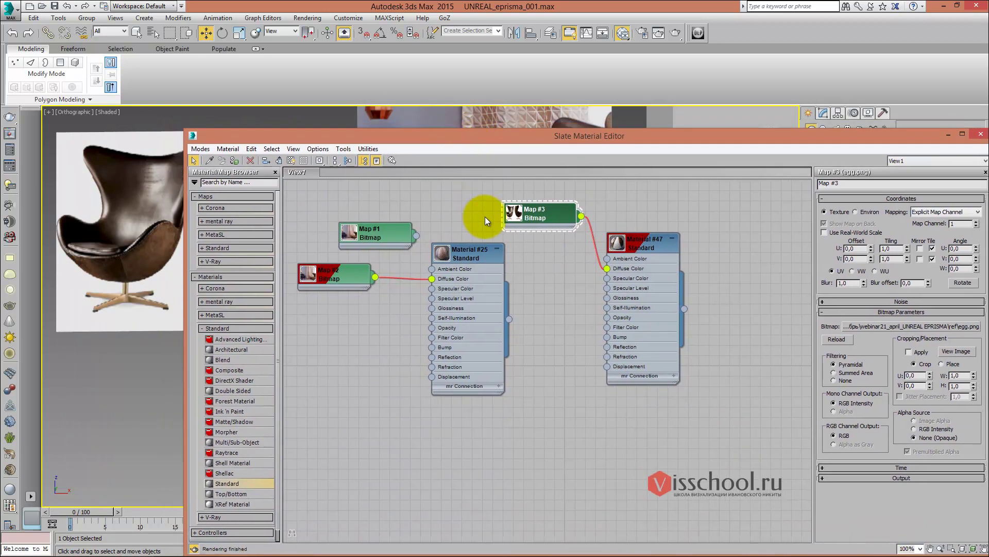
{"action": "left_click_drag", "start_coordinate": [507, 136], "coordinate": [450, 173]}
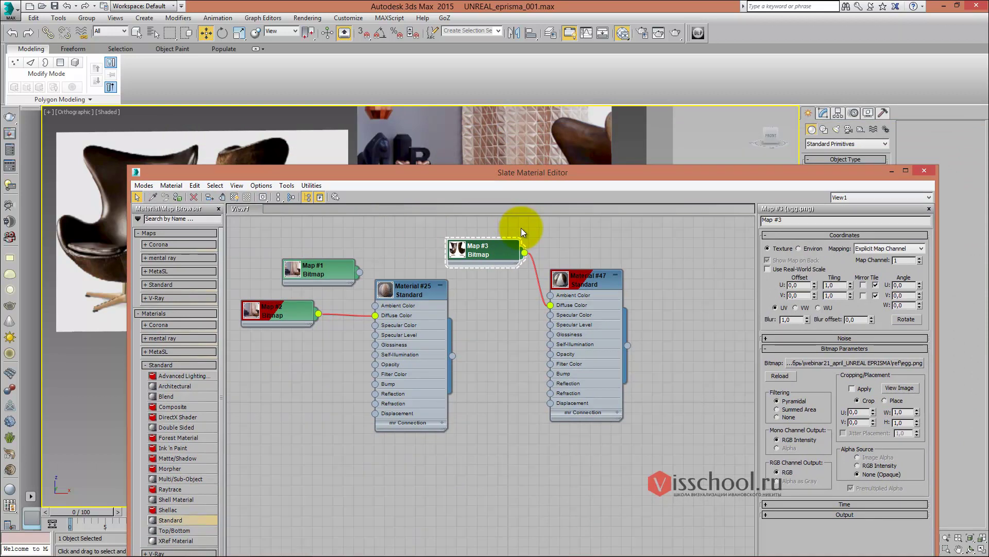
Line up Map #3 with Material #47 and Map #2 with Material #25, move Map #1 aside, and close Slate
{"action": "left_click_drag", "start_coordinate": [502, 250], "coordinate": [512, 270]}
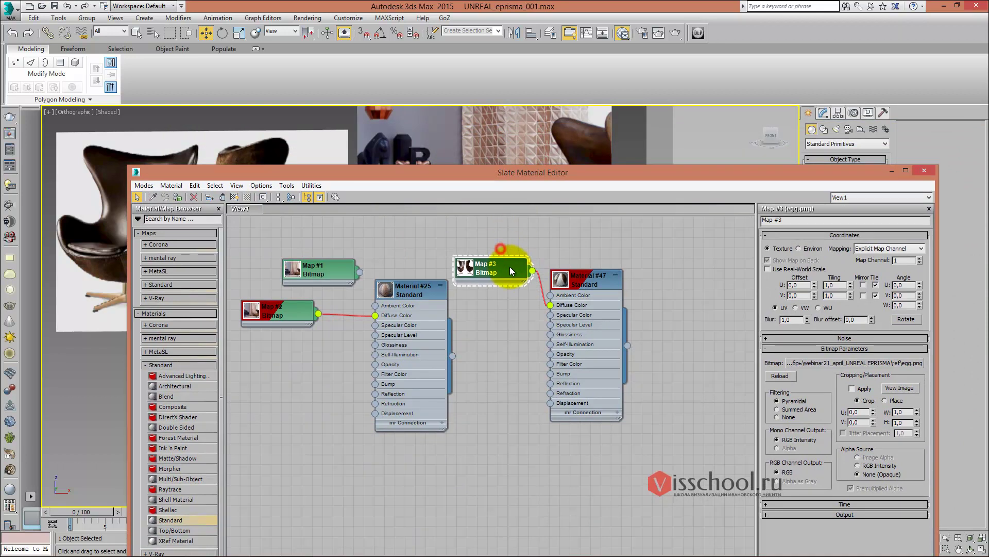
{"action": "left_click_drag", "start_coordinate": [578, 276], "coordinate": [596, 271]}
{"action": "left_click_drag", "start_coordinate": [498, 267], "coordinate": [502, 288]}
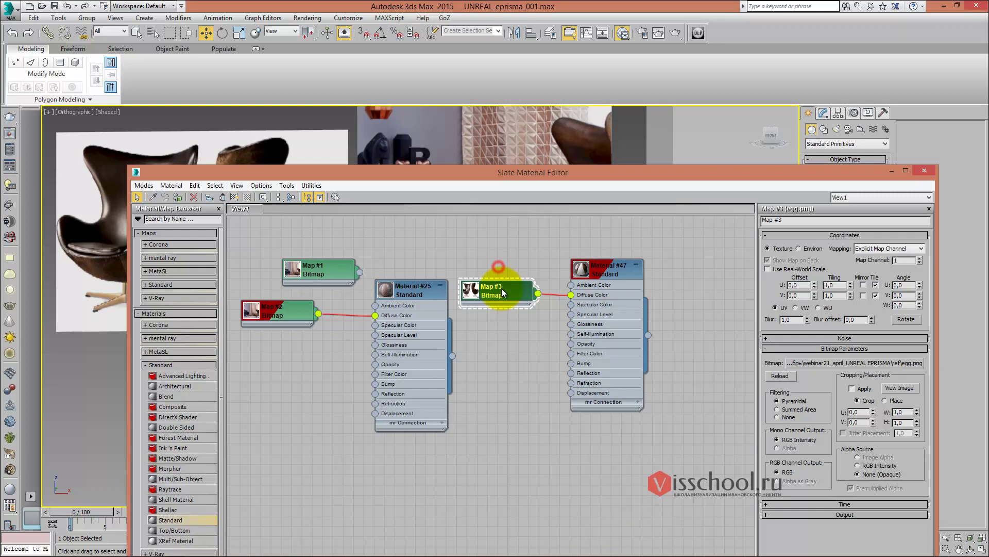
{"action": "left_click_drag", "start_coordinate": [612, 265], "coordinate": [590, 289]}
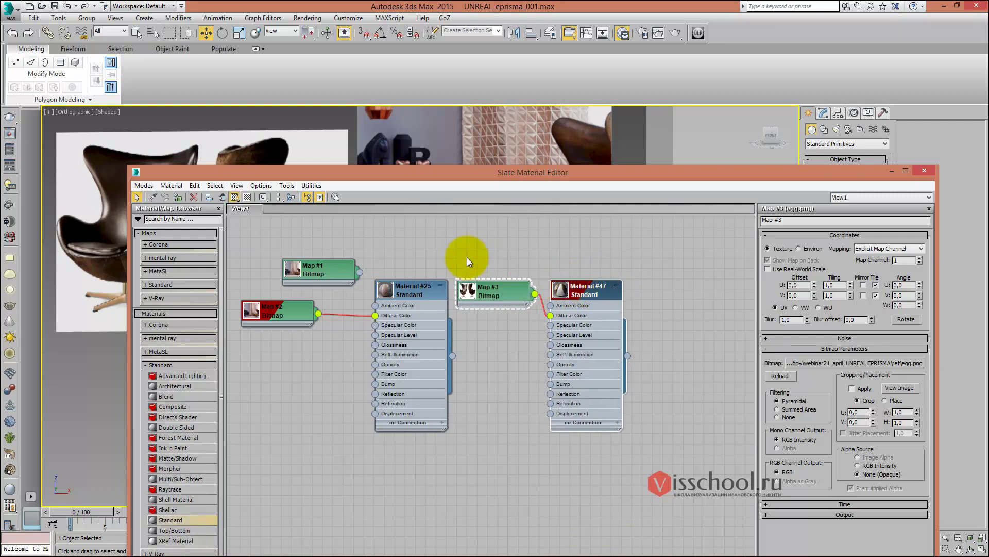
{"action": "left_click_drag", "start_coordinate": [321, 268], "coordinate": [292, 229]}
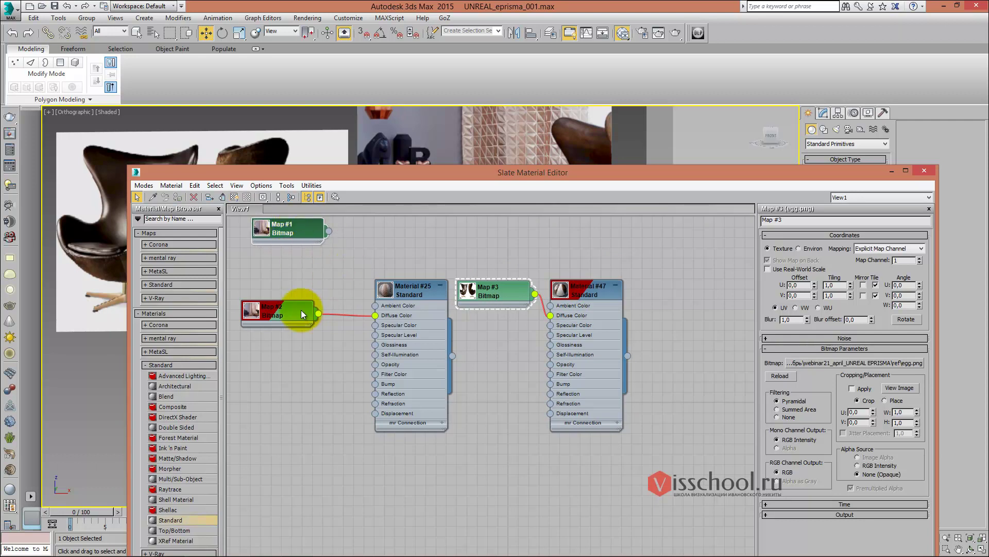
{"action": "left_click_drag", "start_coordinate": [300, 310], "coordinate": [322, 269]}
{"action": "left_click_drag", "start_coordinate": [494, 292], "coordinate": [484, 262]}
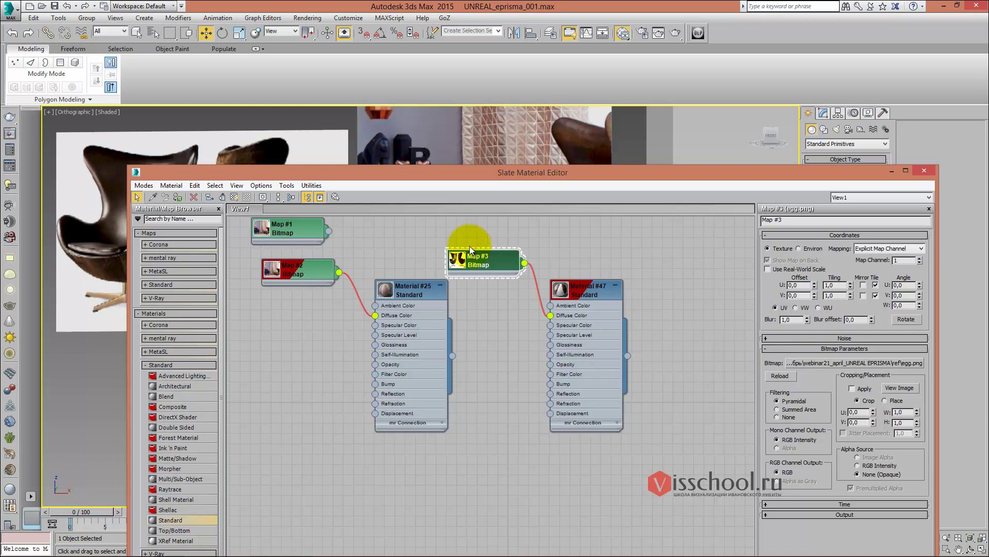
{"action": "left_click_drag", "start_coordinate": [490, 175], "coordinate": [437, 147]}
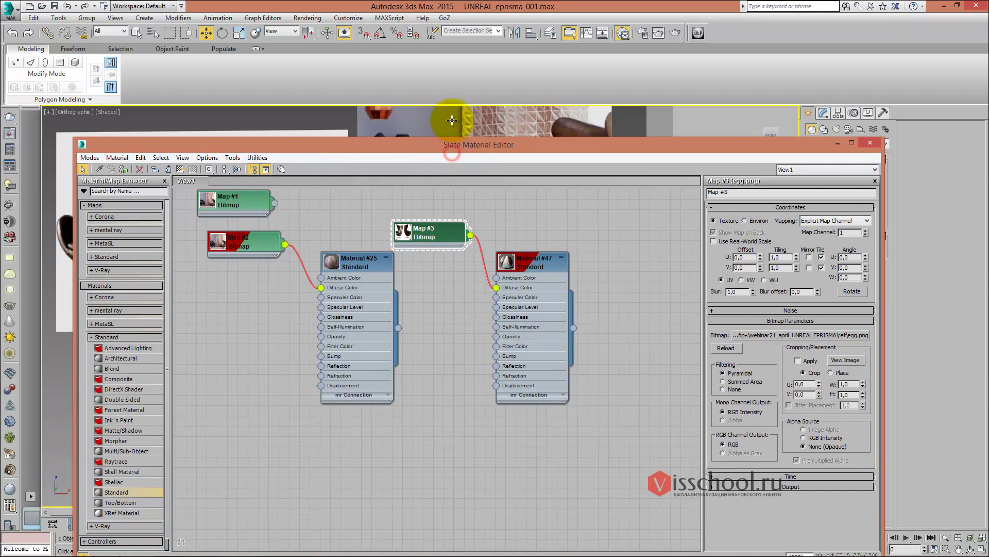
{"action": "left_click_drag", "start_coordinate": [441, 149], "coordinate": [424, 114]}
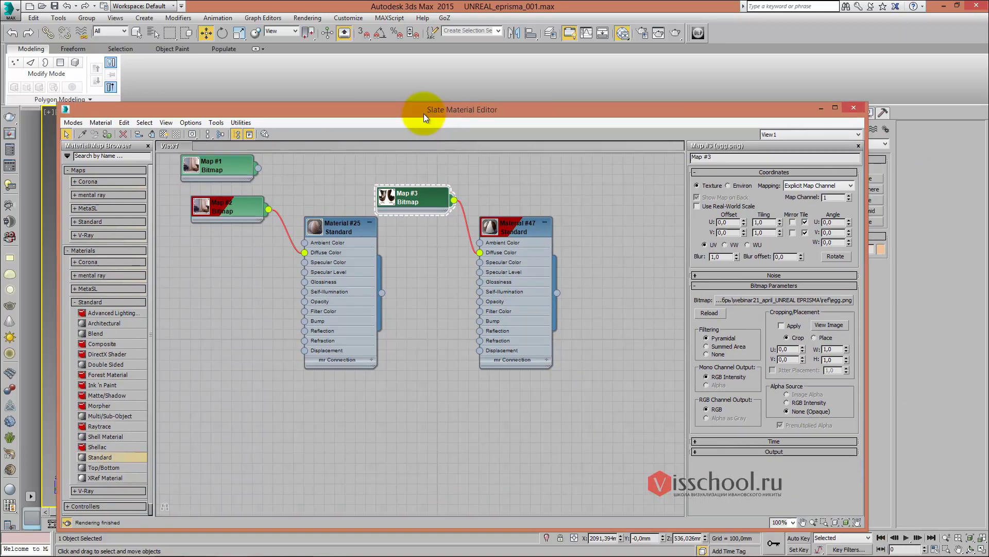
{"action": "left_click", "coordinate": [853, 107]}
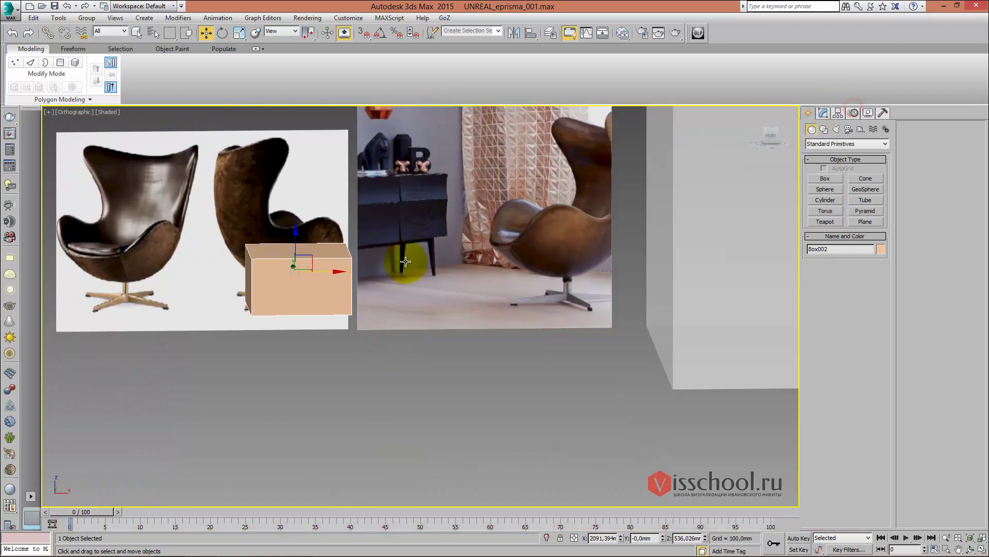
Pan and orbit around Box002, ending in Front view over the egg chair's seat
{"action": "middle_click_drag", "start_coordinate": [359, 265], "coordinate": [464, 299]}
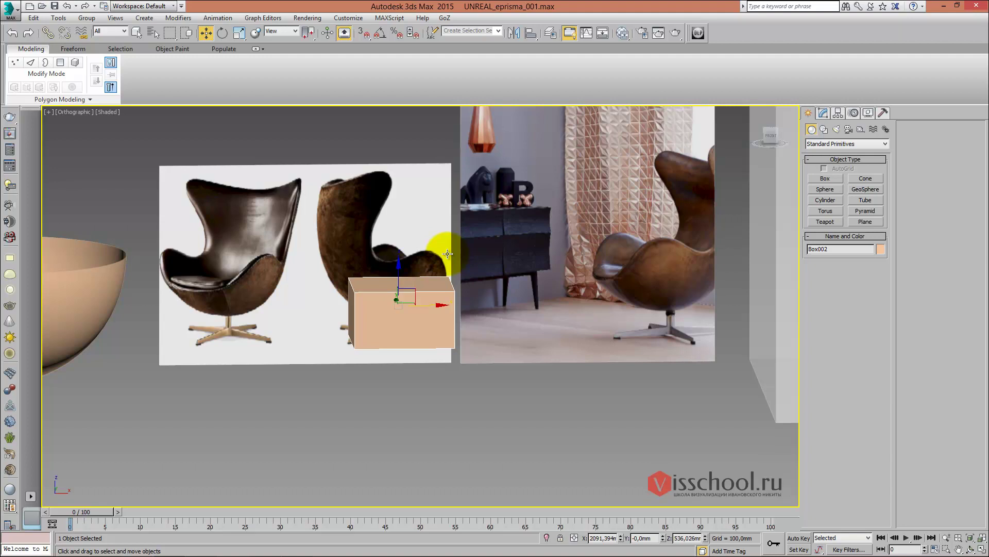
{"action": "middle_click_drag", "start_coordinate": [403, 251], "coordinate": [417, 251]}
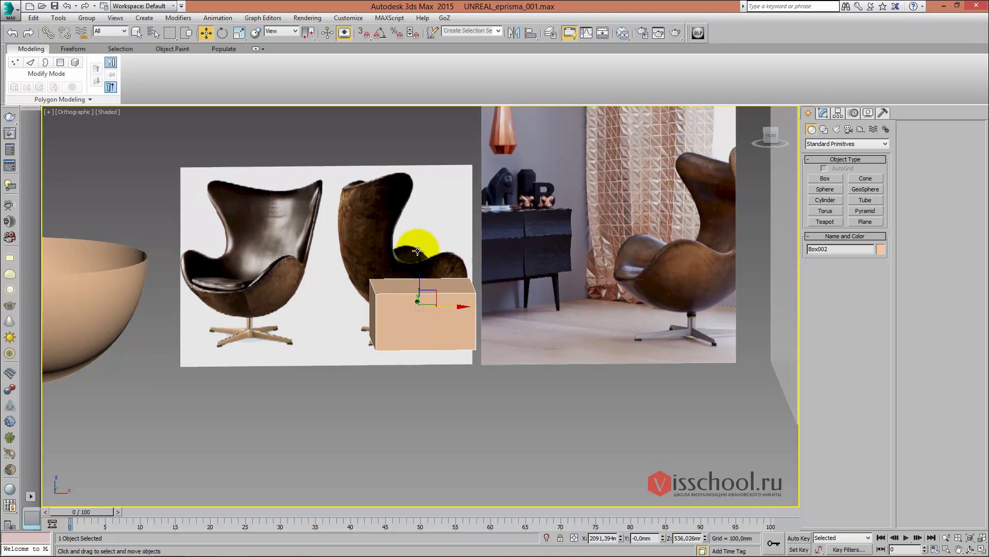
{"action": "key", "text": "f"}
{"action": "key", "text": "z"}
{"action": "scroll", "coordinate": [410, 265], "scroll_direction": "down", "scroll_amount": 4}
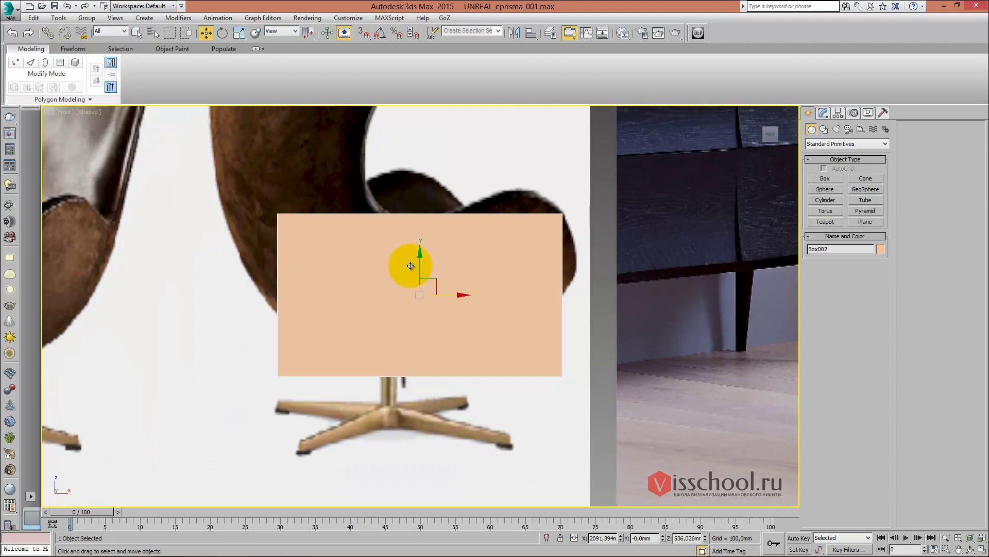
{"action": "mouse_move", "coordinate": [412, 238]}
{"action": "middle_mouse_down", "text": "alt"}
{"action": "mouse_move", "coordinate": [405, 254]}
{"action": "mouse_move", "coordinate": [380, 242]}
{"action": "mouse_move", "coordinate": [509, 265]}
{"action": "middle_mouse_up", "text": "alt"}
{"action": "scroll", "coordinate": [459, 260], "scroll_direction": "down", "scroll_amount": 3}
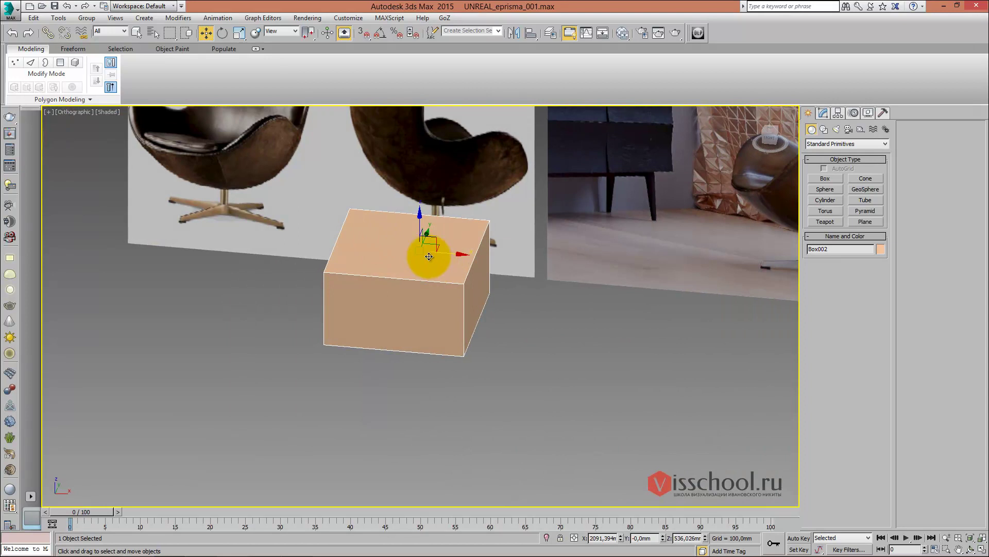
{"action": "middle_click_drag", "start_coordinate": [411, 258], "coordinate": [399, 279]}
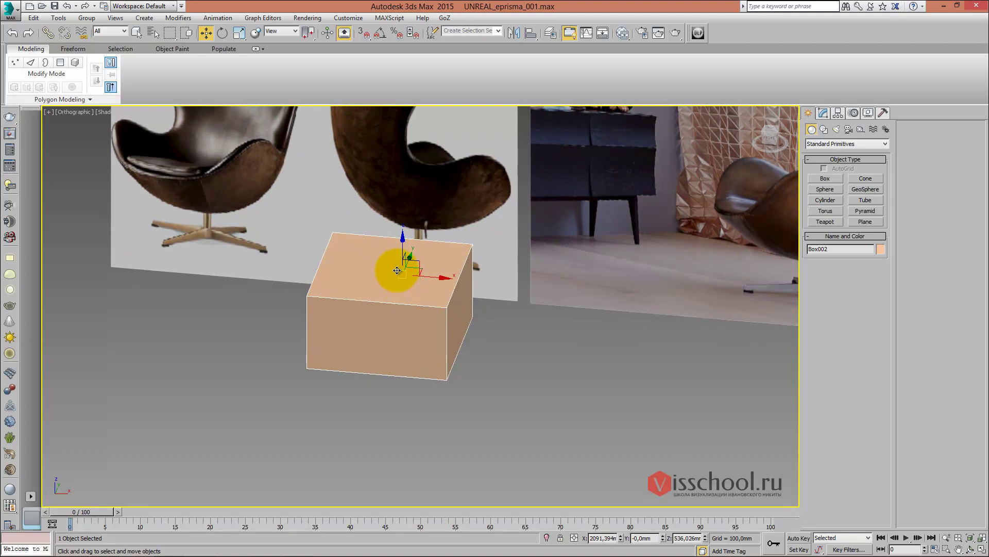
{"action": "key", "text": "f"}
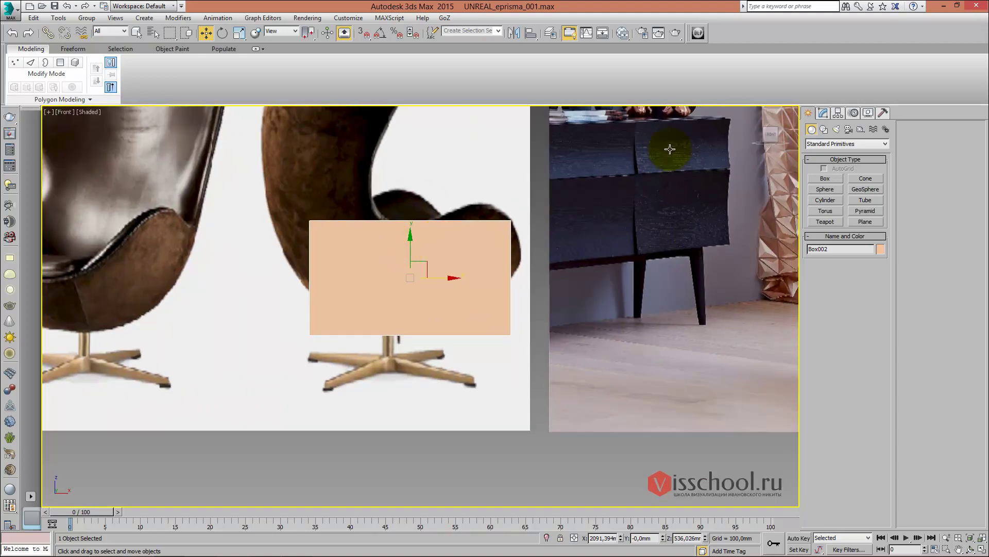
Apply TurboSmooth to the box, undoing an early Edit Poly, and raise Iterations to 2
{"action": "left_click", "coordinate": [823, 112]}
{"action": "left_click", "coordinate": [827, 156]}
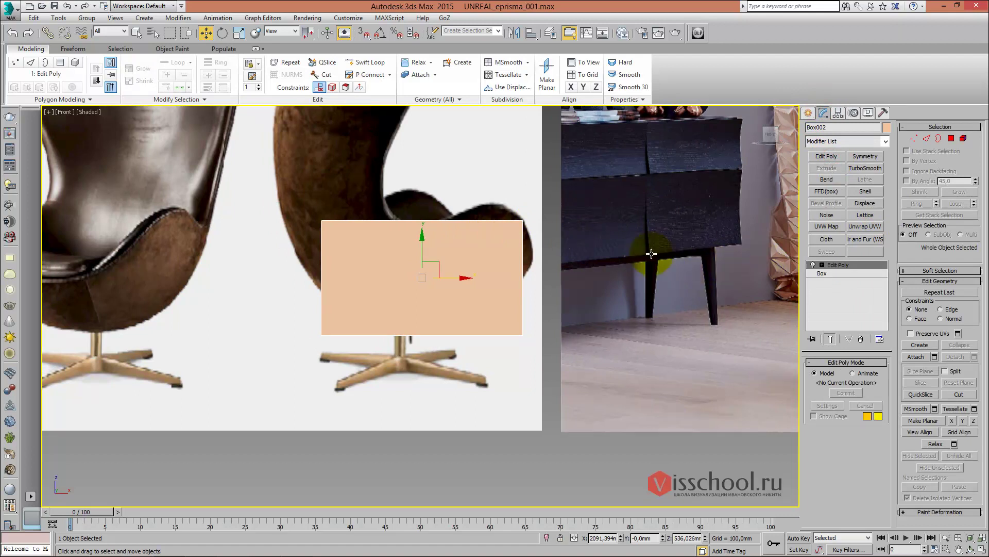
{"action": "key", "text": "ctrl+z"}
{"action": "mouse_move", "coordinate": [464, 221]}
{"action": "middle_mouse_down", "text": "alt"}
{"action": "mouse_move", "coordinate": [441, 246]}
{"action": "mouse_move", "coordinate": [386, 214]}
{"action": "mouse_move", "coordinate": [419, 220]}
{"action": "mouse_move", "coordinate": [349, 221]}
{"action": "mouse_move", "coordinate": [385, 209]}
{"action": "mouse_move", "coordinate": [431, 228]}
{"action": "middle_mouse_up", "text": "alt"}
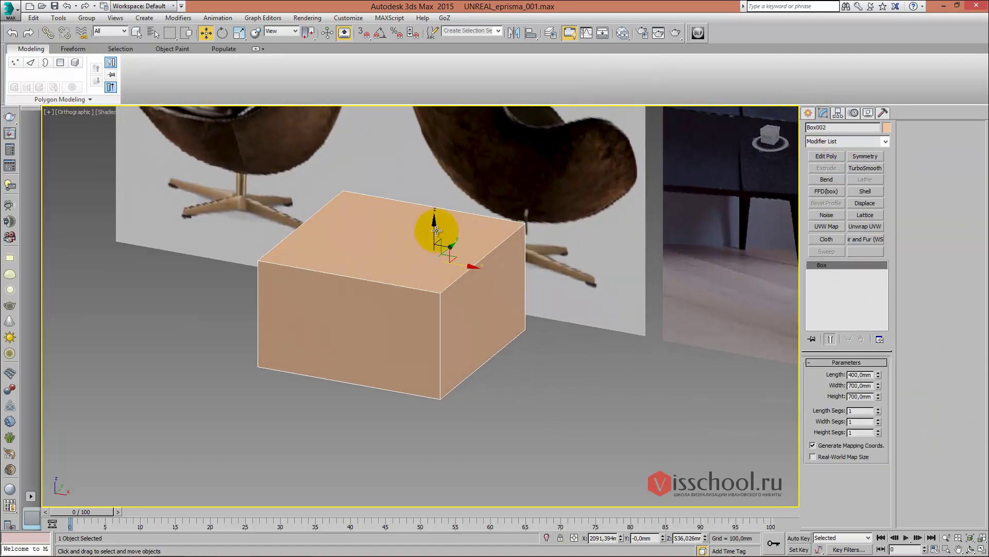
{"action": "left_click", "coordinate": [865, 167]}
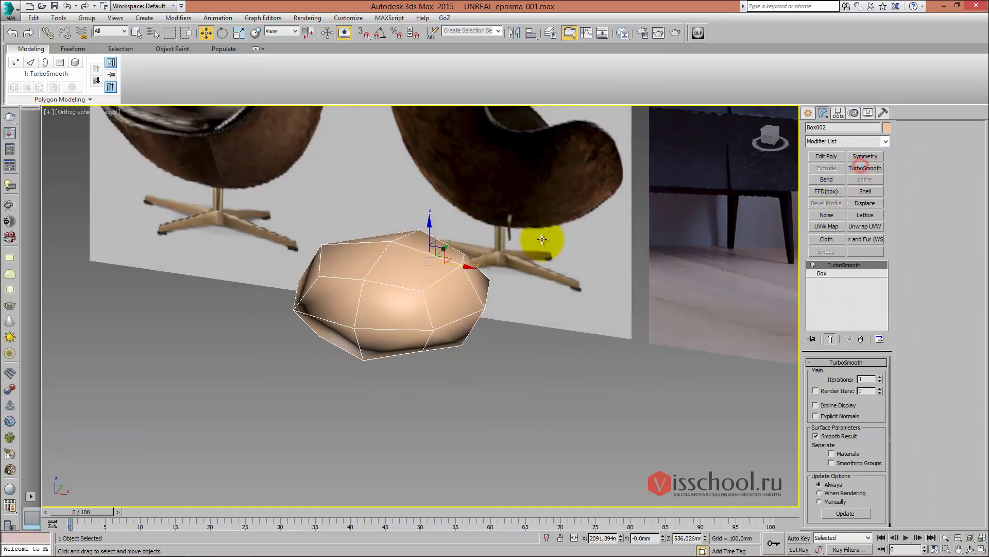
{"action": "middle_click_drag", "start_coordinate": [541, 242], "coordinate": [558, 228], "text": "alt"}
{"action": "left_click", "coordinate": [880, 377]}
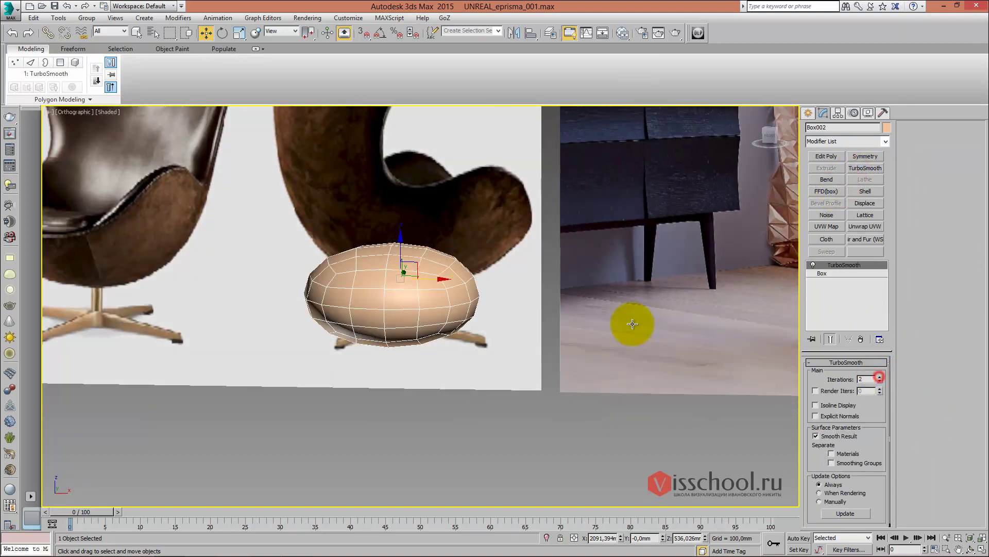
{"action": "scroll", "coordinate": [482, 265], "scroll_direction": "up", "scroll_amount": 2}
{"action": "scroll", "coordinate": [471, 269], "scroll_direction": "down", "scroll_amount": 5}
{"action": "scroll", "coordinate": [479, 248], "scroll_direction": "up", "scroll_amount": 6}
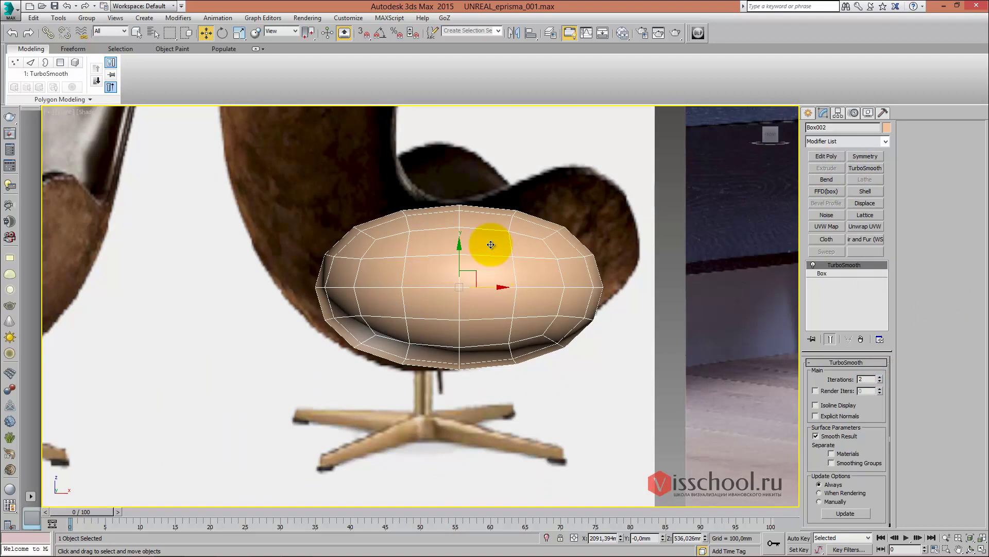
Inspect the smoothed seat from front and above, then stack Edit Poly above TurboSmooth
{"action": "key", "text": "f"}
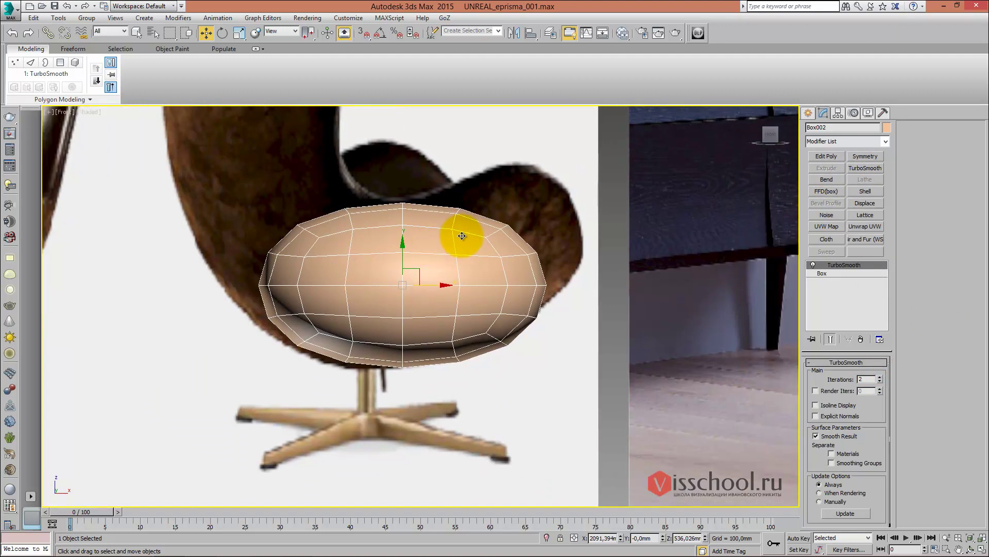
{"action": "mouse_move", "coordinate": [462, 236]}
{"action": "middle_mouse_down", "text": "alt"}
{"action": "mouse_move", "coordinate": [404, 238]}
{"action": "mouse_move", "coordinate": [407, 219]}
{"action": "mouse_move", "coordinate": [423, 226]}
{"action": "mouse_move", "coordinate": [397, 229]}
{"action": "mouse_move", "coordinate": [420, 155]}
{"action": "mouse_move", "coordinate": [468, 159]}
{"action": "mouse_move", "coordinate": [448, 223]}
{"action": "mouse_move", "coordinate": [387, 250]}
{"action": "mouse_move", "coordinate": [360, 195]}
{"action": "mouse_move", "coordinate": [419, 225]}
{"action": "mouse_move", "coordinate": [426, 218]}
{"action": "middle_mouse_up", "text": "alt"}
{"action": "key", "text": "f"}
{"action": "scroll", "coordinate": [402, 224], "scroll_direction": "up", "scroll_amount": 2}
{"action": "scroll", "coordinate": [404, 222], "scroll_direction": "up", "scroll_amount": 5}
{"action": "scroll", "coordinate": [404, 222], "scroll_direction": "up", "scroll_amount": 2}
{"action": "scroll", "coordinate": [442, 192], "scroll_direction": "down", "scroll_amount": 3}
{"action": "scroll", "coordinate": [448, 188], "scroll_direction": "down", "scroll_amount": 4}
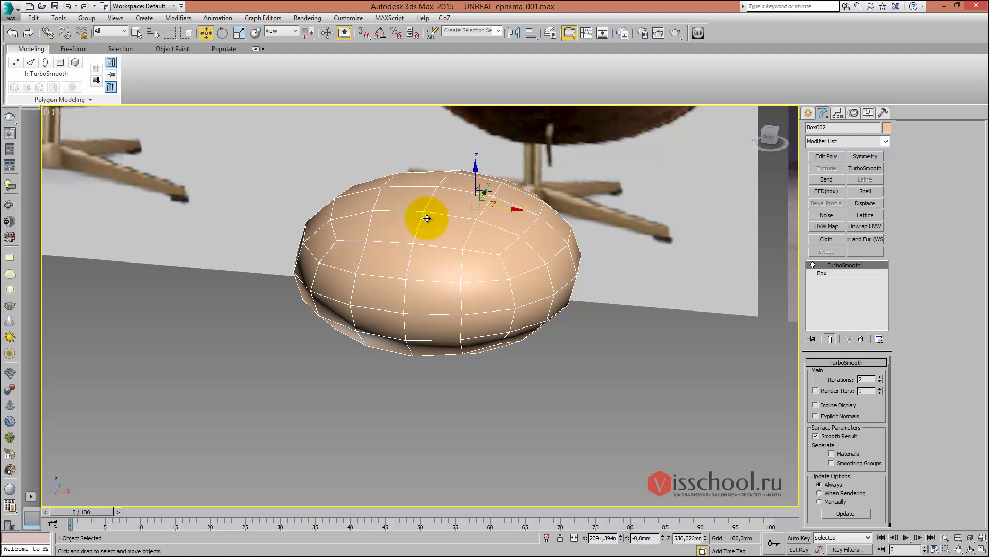
{"action": "middle_click_drag", "start_coordinate": [435, 215], "coordinate": [439, 221], "text": "alt"}
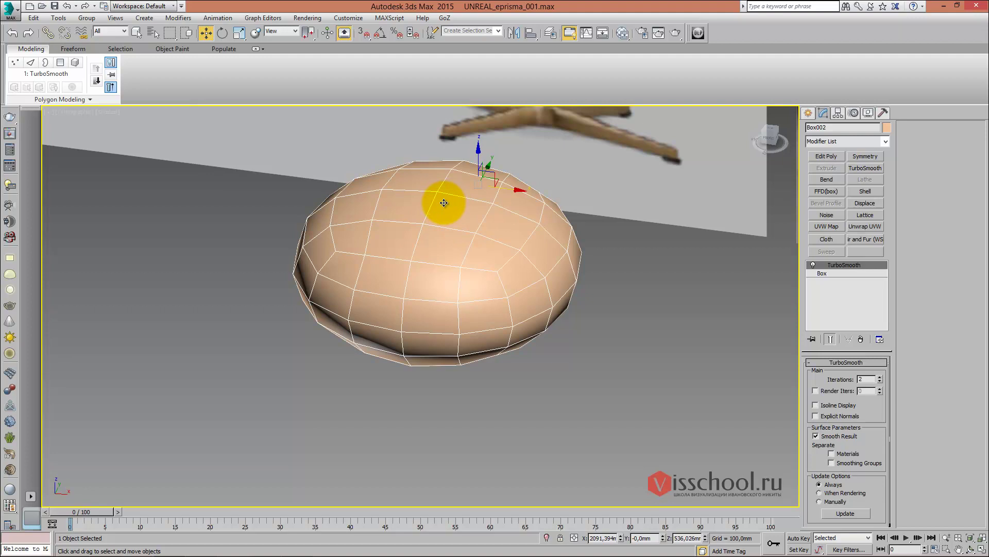
{"action": "key", "text": "f"}
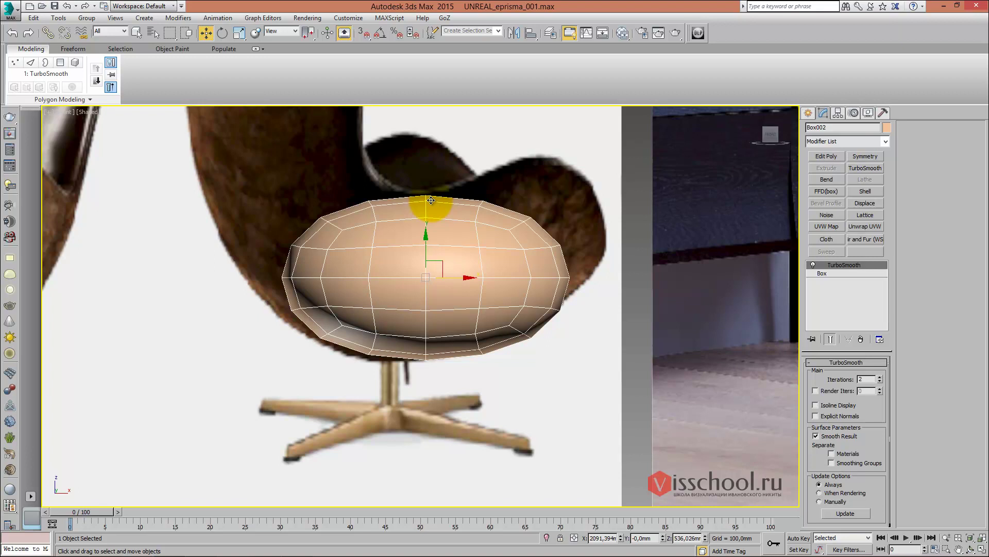
{"action": "left_click", "coordinate": [839, 160]}
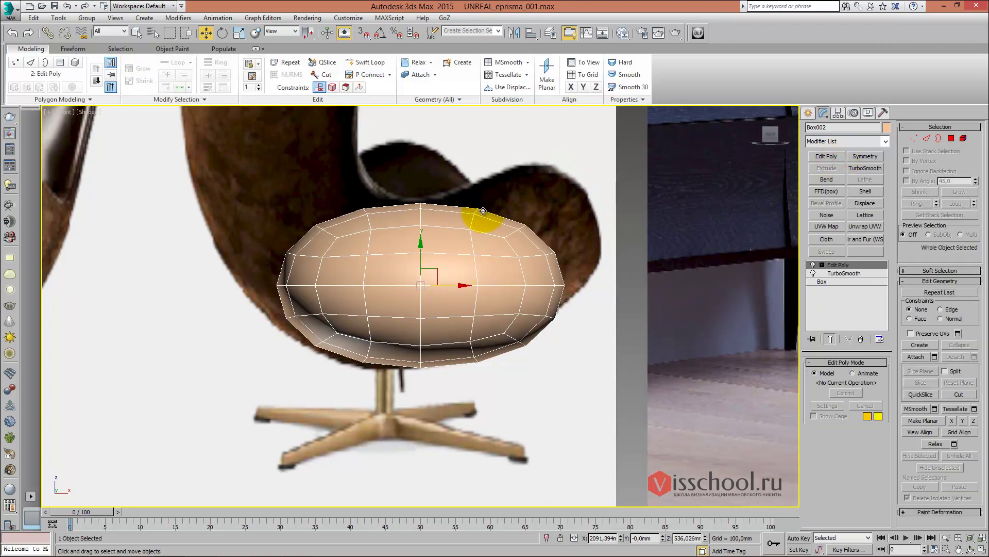
In Polygon mode, delete the top cap polygons of the seat form
{"action": "key", "text": "4"}
{"action": "left_click_drag", "start_coordinate": [239, 178], "coordinate": [642, 255]}
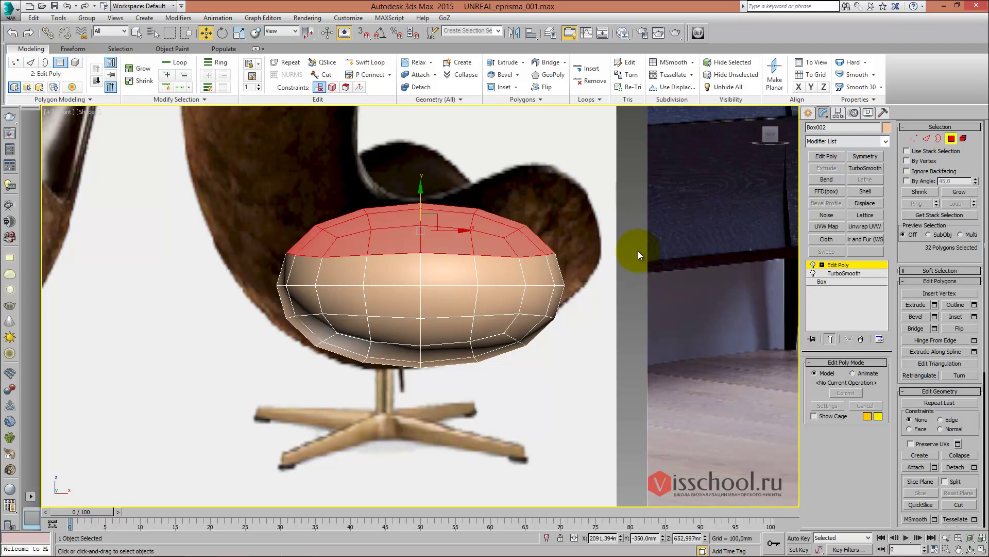
{"action": "key", "text": "Delete"}
{"action": "mouse_move", "coordinate": [429, 255]}
{"action": "middle_mouse_down"}
{"action": "mouse_move", "coordinate": [448, 255]}
{"action": "mouse_move", "coordinate": [435, 267]}
{"action": "mouse_move", "coordinate": [442, 281]}
{"action": "mouse_move", "coordinate": [433, 230]}
{"action": "mouse_move", "coordinate": [454, 238]}
{"action": "mouse_move", "coordinate": [479, 228]}
{"action": "mouse_move", "coordinate": [457, 230]}
{"action": "middle_mouse_up"}
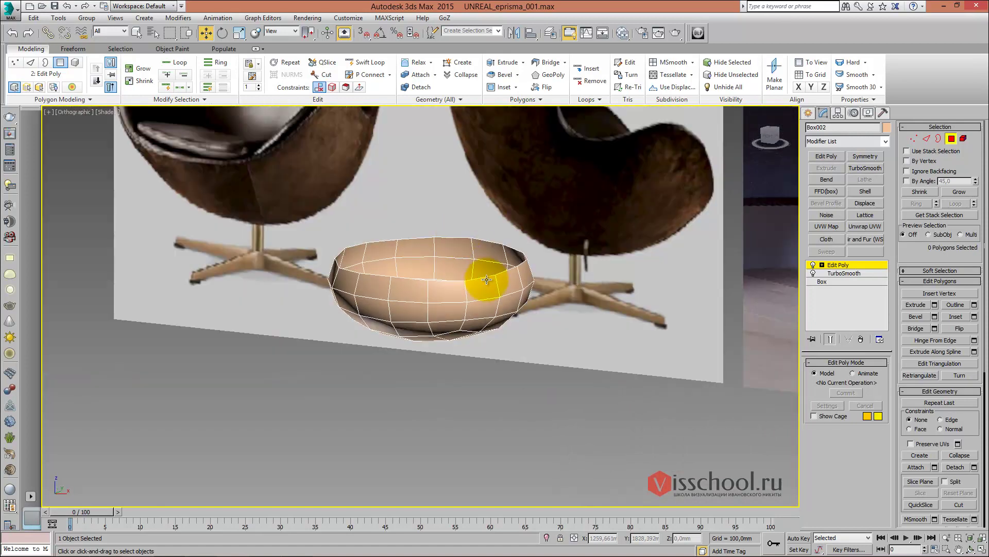
In Top view, delete one half of the remaining polygons and return to Front view
{"action": "key", "text": "t"}
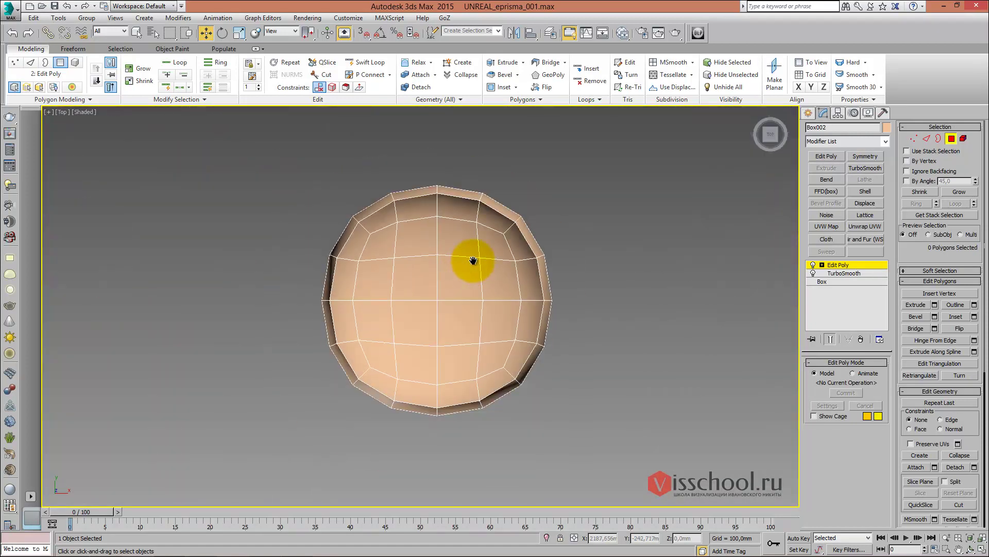
{"action": "middle_click_drag", "start_coordinate": [473, 260], "coordinate": [460, 263]}
{"action": "left_click_drag", "start_coordinate": [293, 161], "coordinate": [574, 282]}
{"action": "key", "text": "Delete"}
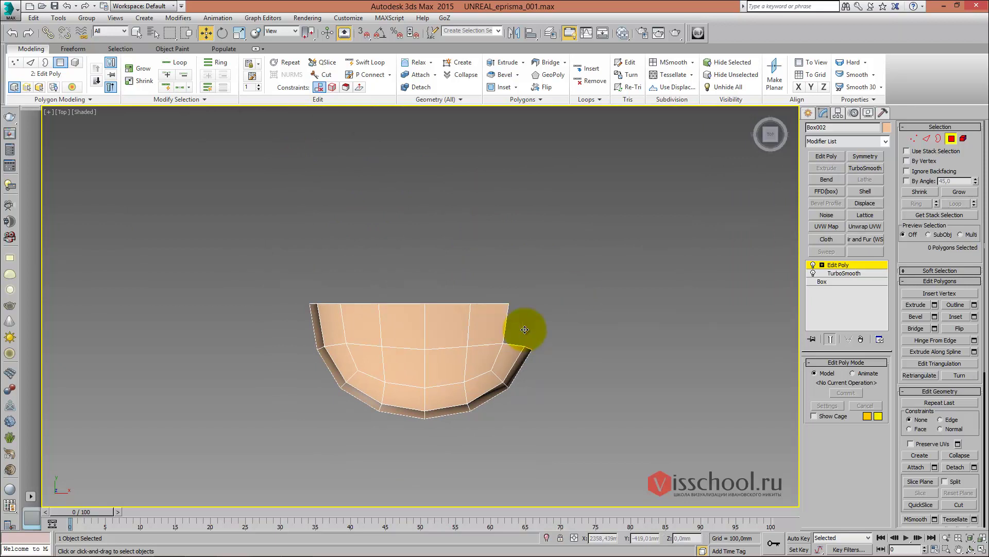
{"action": "key", "text": "f"}
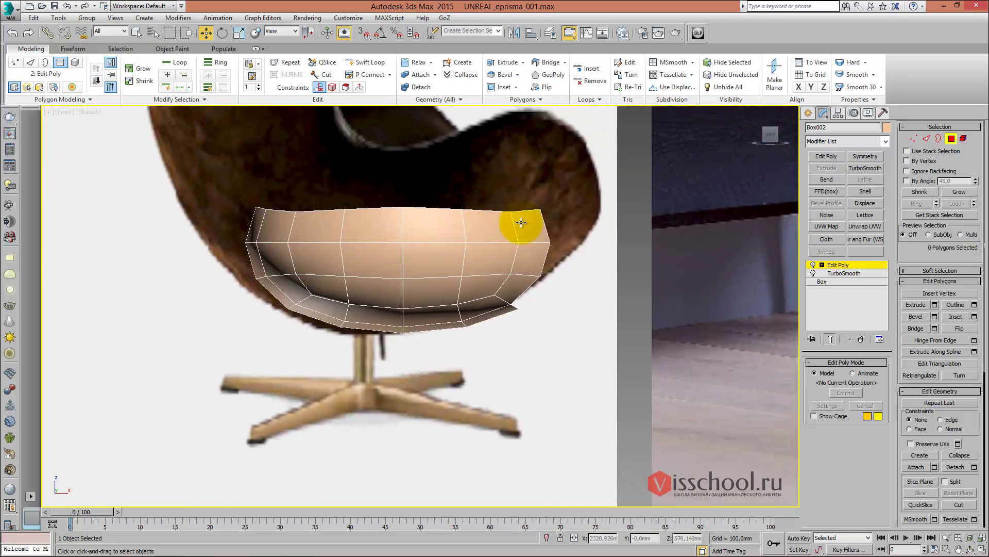
Inspect the open half-bowl shell and frame it over the chair base in Front view
{"action": "left_click", "coordinate": [523, 223]}
{"action": "mouse_move", "coordinate": [526, 222]}
{"action": "middle_mouse_down", "text": "alt"}
{"action": "mouse_move", "coordinate": [541, 222]}
{"action": "mouse_move", "coordinate": [551, 269]}
{"action": "mouse_move", "coordinate": [552, 221]}
{"action": "mouse_move", "coordinate": [522, 244]}
{"action": "mouse_move", "coordinate": [537, 228]}
{"action": "mouse_move", "coordinate": [506, 219]}
{"action": "middle_mouse_up", "text": "alt"}
{"action": "left_click", "coordinate": [546, 252]}
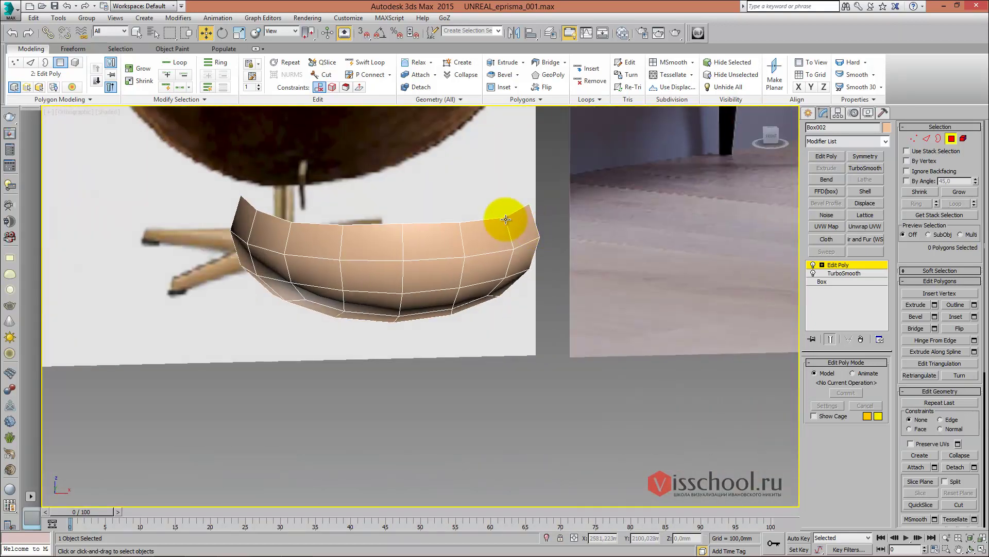
{"action": "scroll", "coordinate": [506, 220], "scroll_direction": "down", "scroll_amount": 5}
{"action": "key", "text": "f"}
{"action": "scroll", "coordinate": [508, 218], "scroll_direction": "down", "scroll_amount": 2}
{"action": "scroll", "coordinate": [383, 201], "scroll_direction": "up", "scroll_amount": 4}
{"action": "scroll", "coordinate": [383, 201], "scroll_direction": "down", "scroll_amount": 2}
{"action": "middle_click_drag", "start_coordinate": [376, 184], "coordinate": [343, 198]}
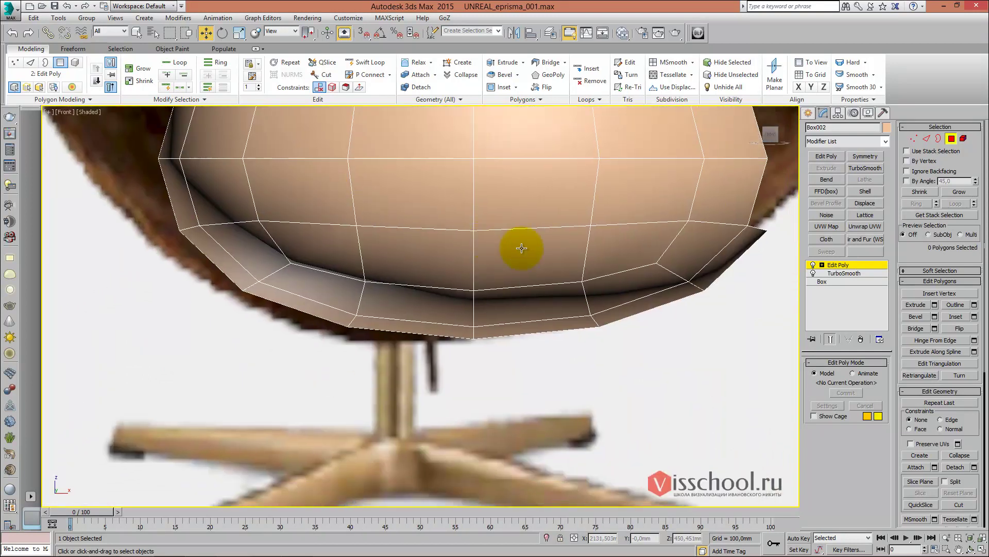
{"action": "scroll", "coordinate": [521, 255], "scroll_direction": "up", "scroll_amount": 2}
{"action": "scroll", "coordinate": [525, 260], "scroll_direction": "up", "scroll_amount": 2}
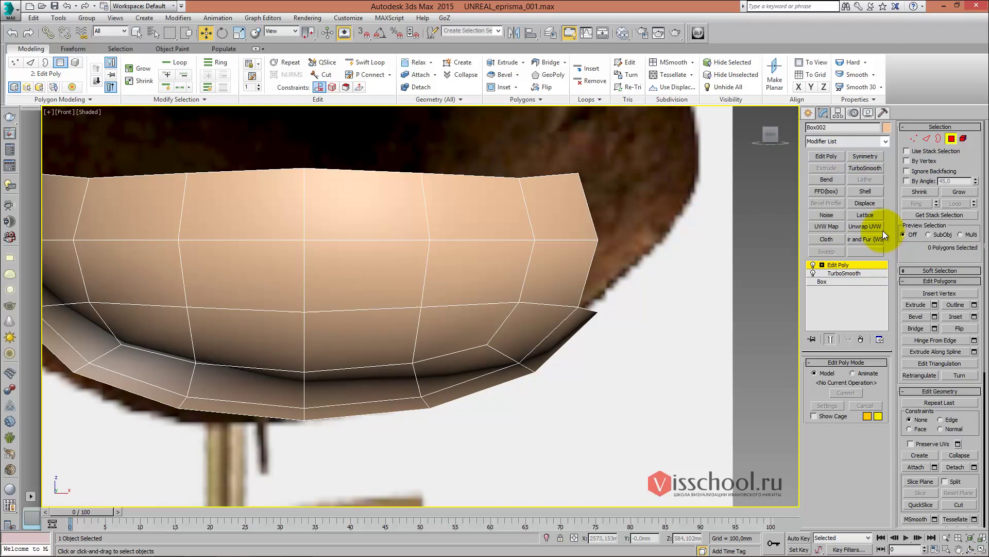
Browse the Modifier List and close it without adding a modifier
{"action": "left_click", "coordinate": [852, 139]}
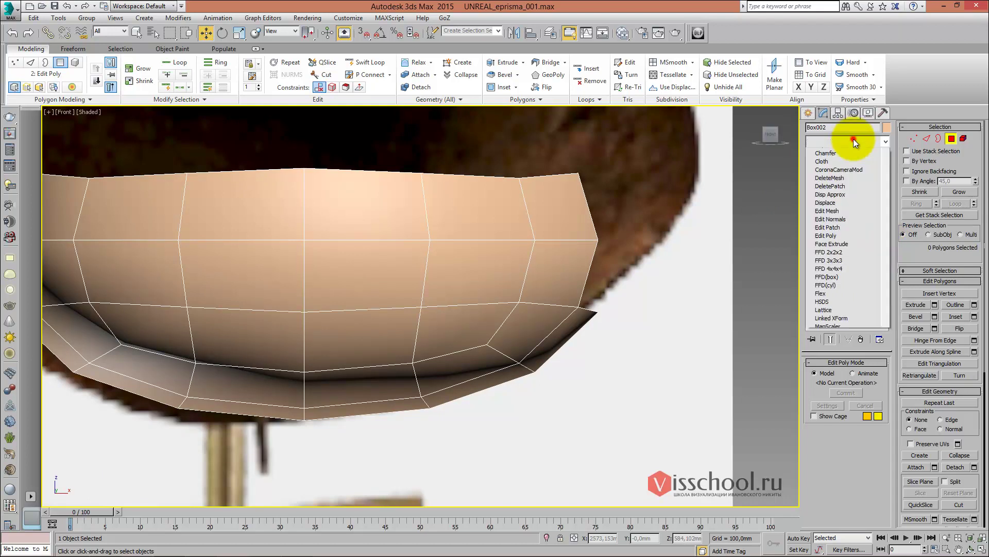
{"action": "mouse_move", "coordinate": [884, 163]}
{"action": "left_mouse_down"}
{"action": "mouse_move", "coordinate": [886, 309]}
{"action": "mouse_move", "coordinate": [887, 141]}
{"action": "left_mouse_up"}
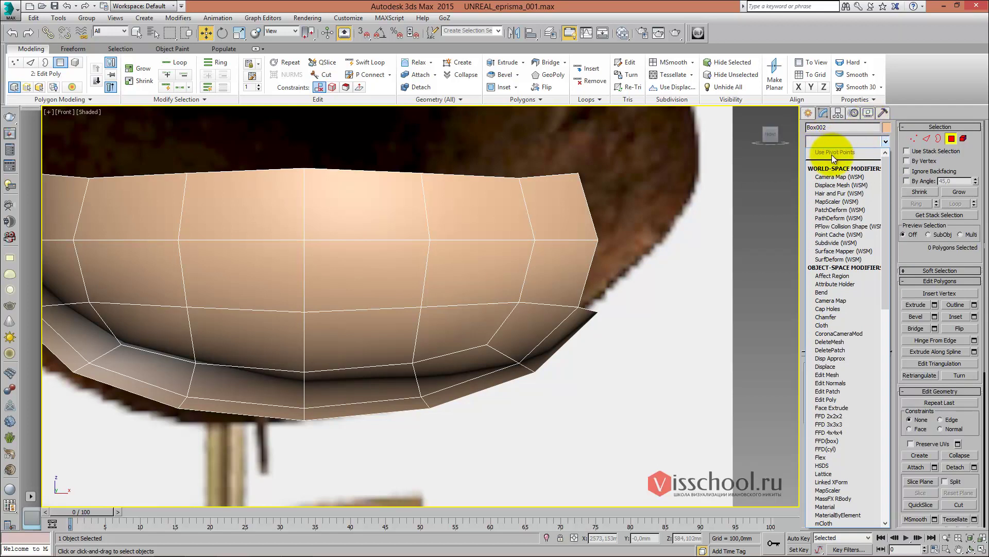
{"action": "left_click", "coordinate": [895, 165]}
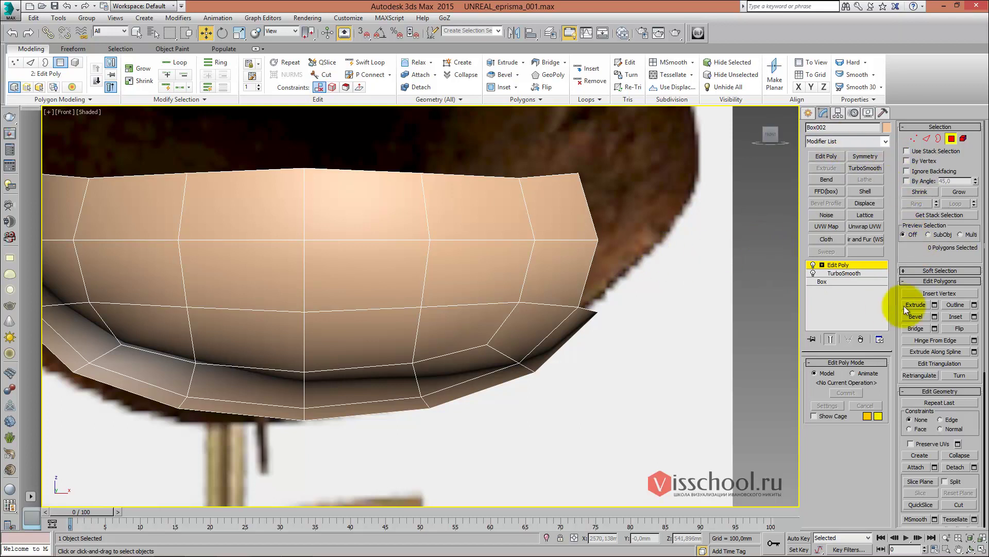
Pan and zoom the Front viewport to frame the seat shell over the reference
{"action": "middle_click_drag", "start_coordinate": [512, 201], "coordinate": [546, 204]}
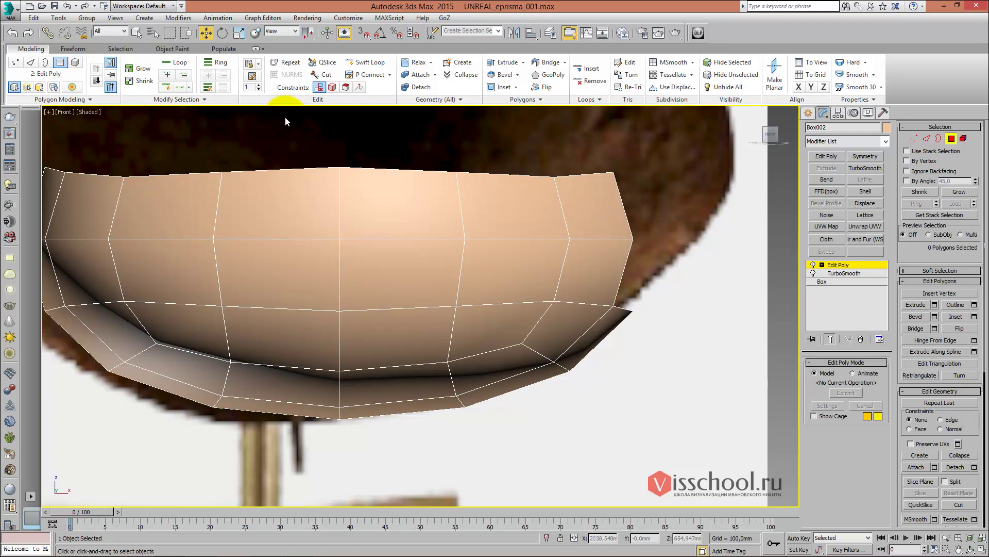
{"action": "mouse_move", "coordinate": [166, 32]}
{"action": "left_mouse_down"}
{"action": "mouse_move", "coordinate": [626, 109]}
{"action": "mouse_move", "coordinate": [298, 51]}
{"action": "mouse_move", "coordinate": [95, 30]}
{"action": "left_mouse_up"}
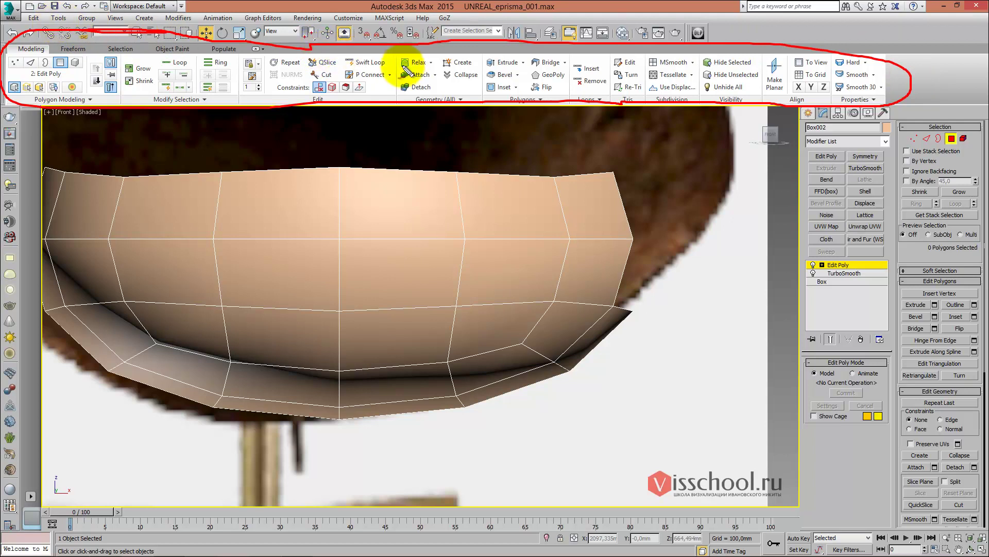
{"action": "key", "text": "Escape"}
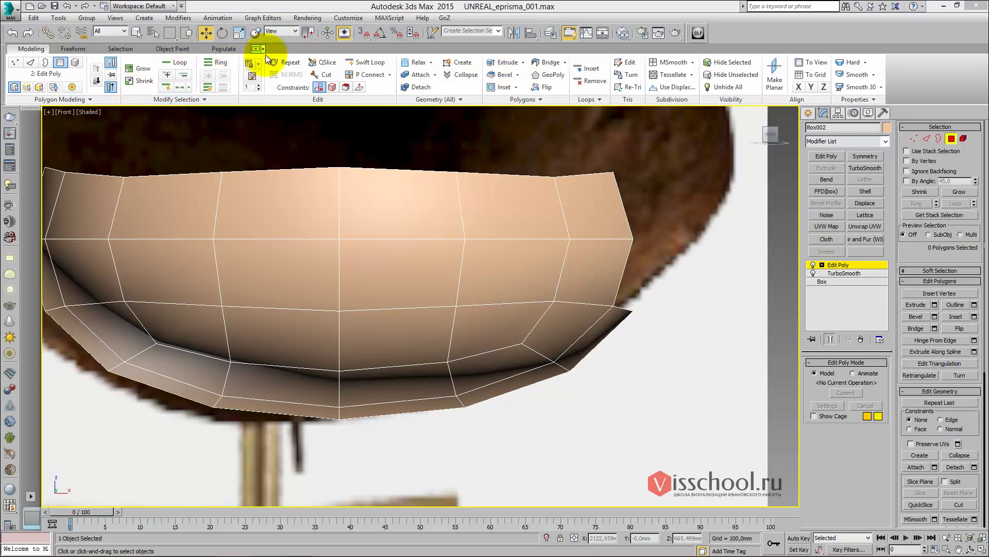
{"action": "middle_click_drag", "start_coordinate": [507, 165], "coordinate": [524, 165]}
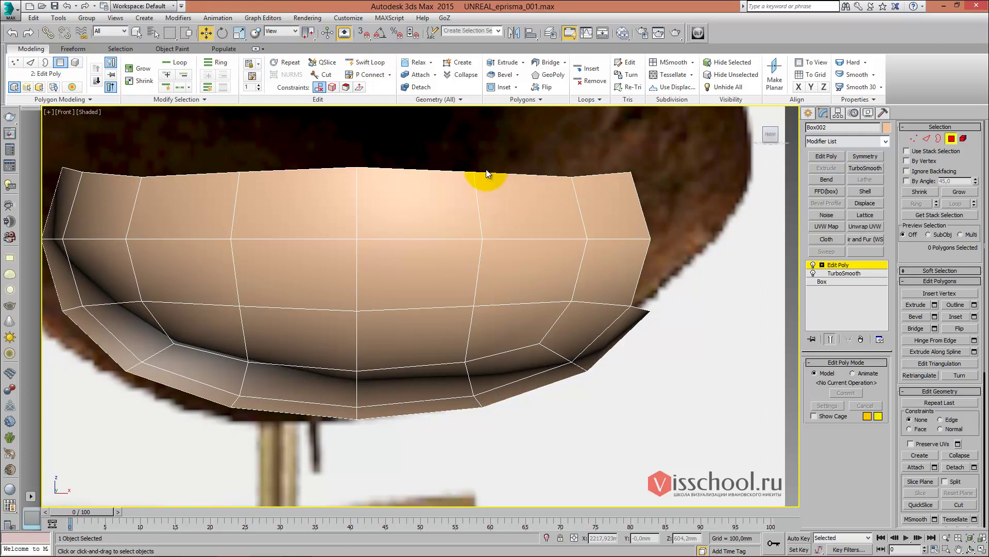
{"action": "middle_click_drag", "start_coordinate": [422, 171], "coordinate": [430, 175]}
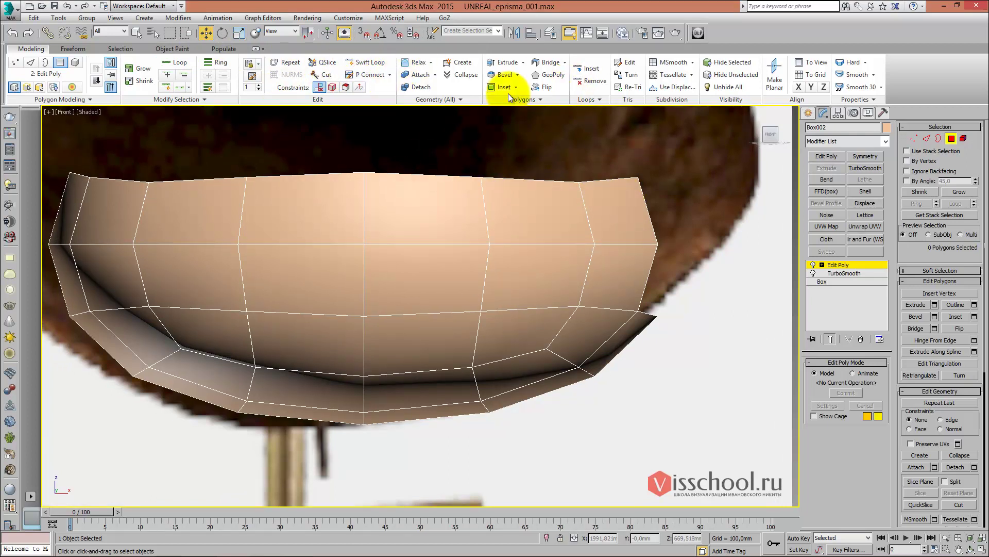
{"action": "scroll", "coordinate": [453, 233], "scroll_direction": "down", "scroll_amount": 2}
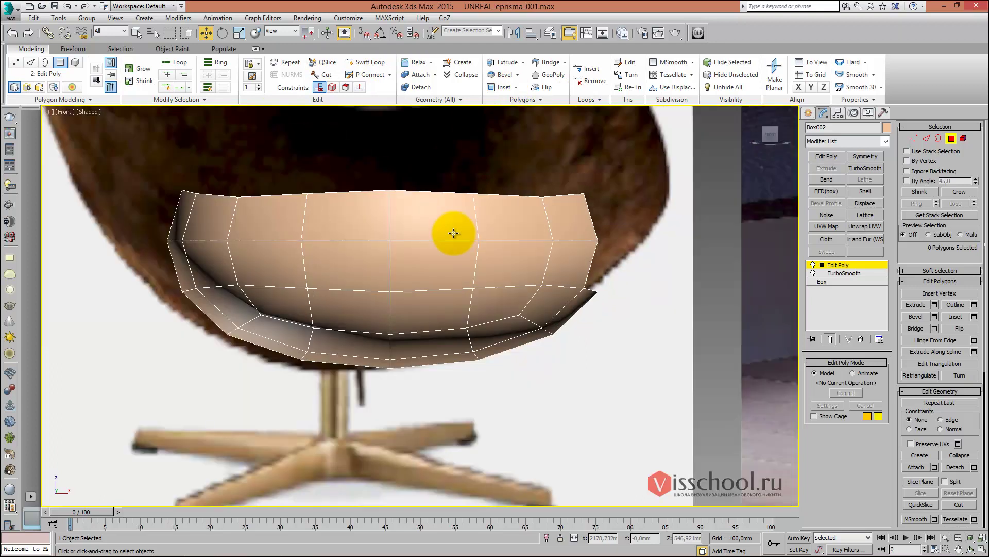
{"action": "scroll", "coordinate": [453, 233], "scroll_direction": "up", "scroll_amount": 2}
{"action": "scroll", "coordinate": [451, 232], "scroll_direction": "up", "scroll_amount": 1}
{"action": "scroll", "coordinate": [433, 224], "scroll_direction": "down", "scroll_amount": 1}
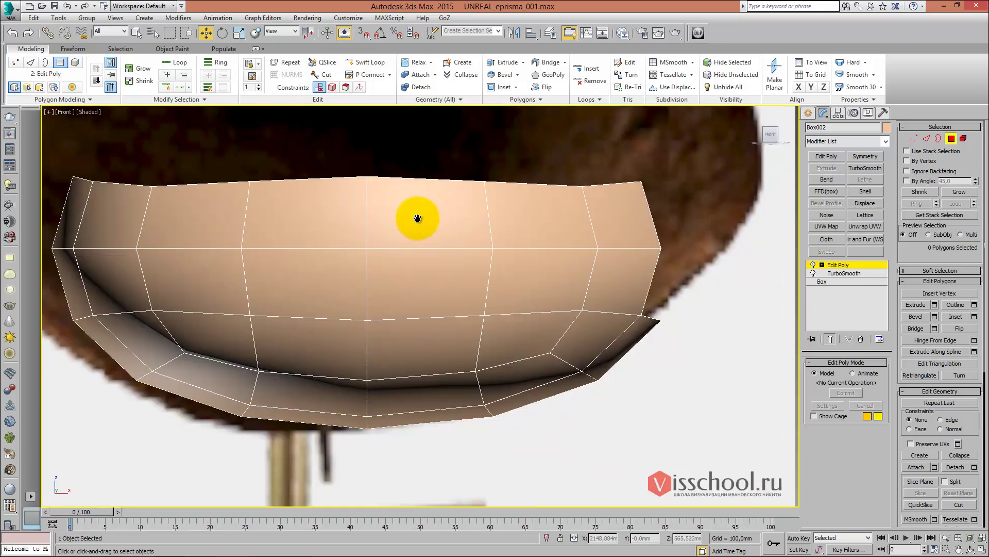
At vertex level, move the shell's two left-edge vertices further left
{"action": "key", "text": "1"}
{"action": "middle_click_drag", "start_coordinate": [308, 254], "coordinate": [311, 225]}
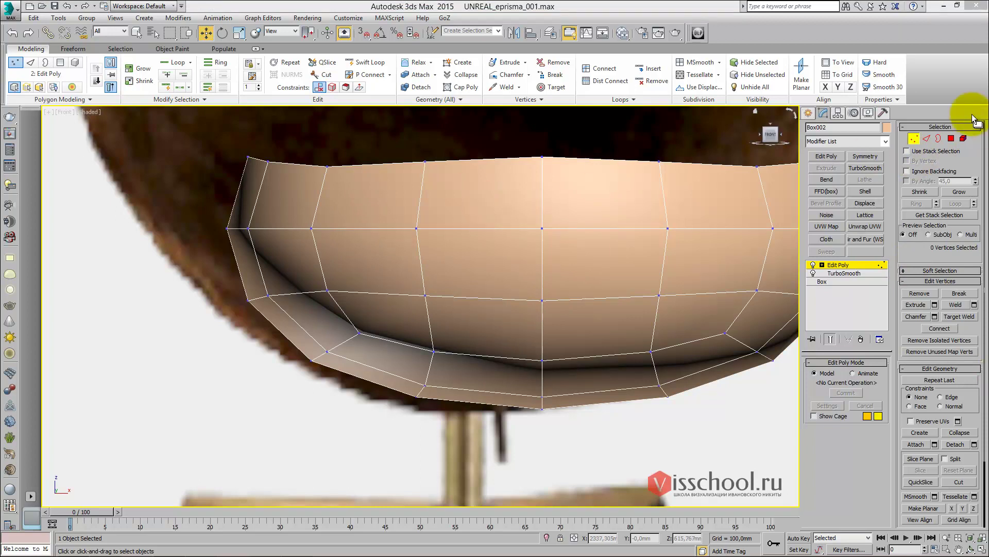
{"action": "middle_click_drag", "start_coordinate": [418, 182], "coordinate": [384, 191]}
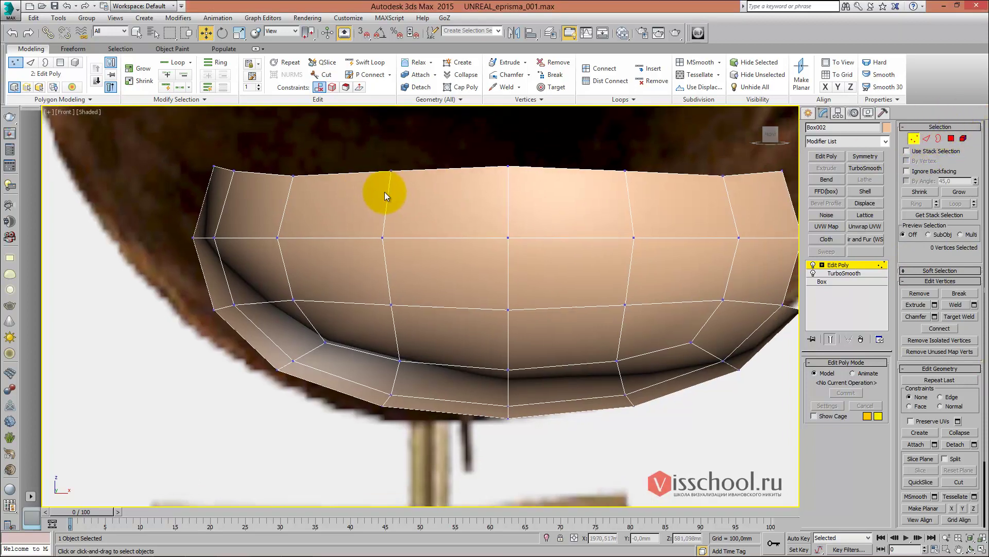
{"action": "middle_click_drag", "start_coordinate": [286, 276], "coordinate": [298, 265]}
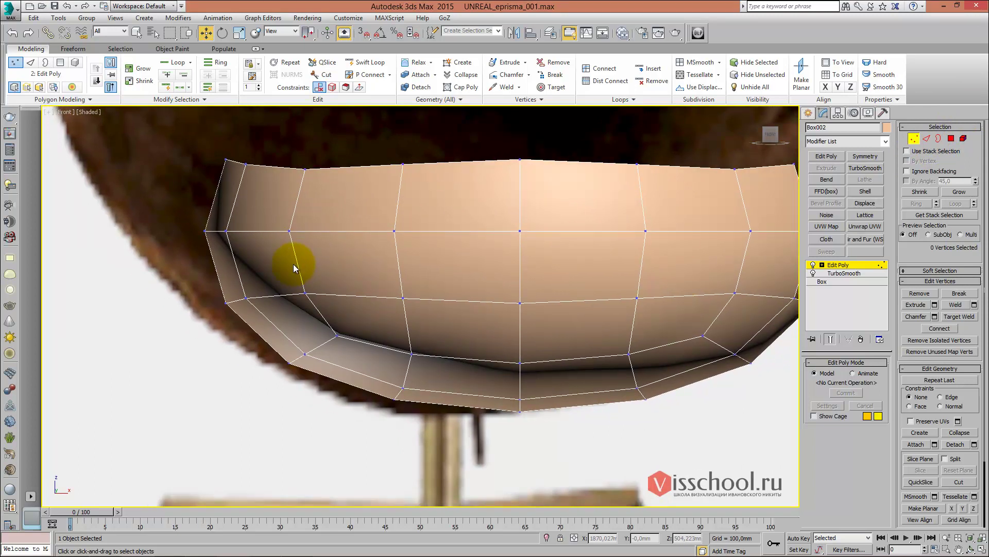
{"action": "middle_click_drag", "start_coordinate": [293, 263], "coordinate": [306, 258]}
{"action": "left_click_drag", "start_coordinate": [224, 268], "coordinate": [298, 337]}
{"action": "left_click_drag", "start_coordinate": [263, 281], "coordinate": [243, 287]}
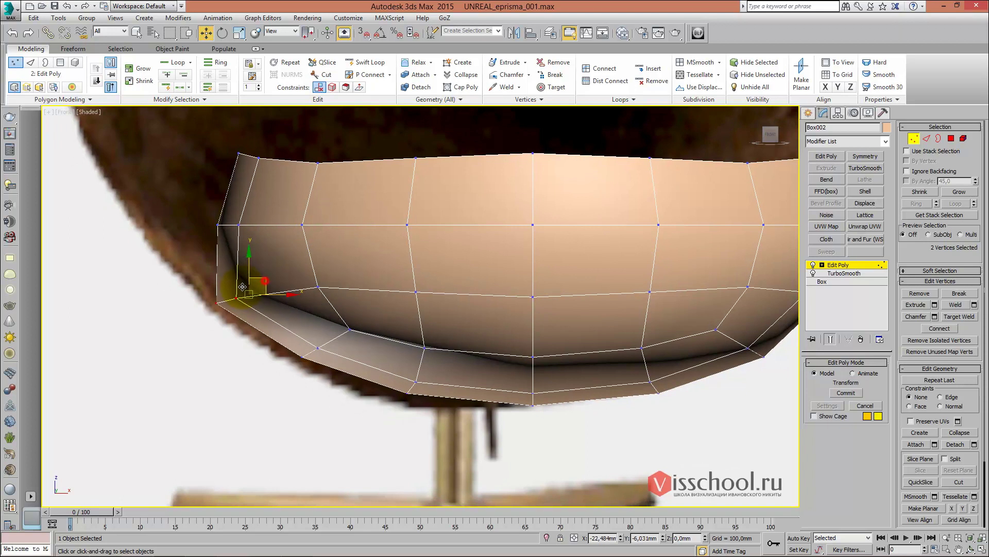
Pull the left corner and top-edge vertices up and left to sharpen the corner
{"action": "middle_click_drag", "start_coordinate": [243, 286], "coordinate": [294, 293]}
{"action": "left_click_drag", "start_coordinate": [294, 293], "coordinate": [229, 218]}
{"action": "middle_click_drag", "start_coordinate": [229, 218], "coordinate": [274, 283]}
{"action": "left_click_drag", "start_coordinate": [322, 209], "coordinate": [361, 250]}
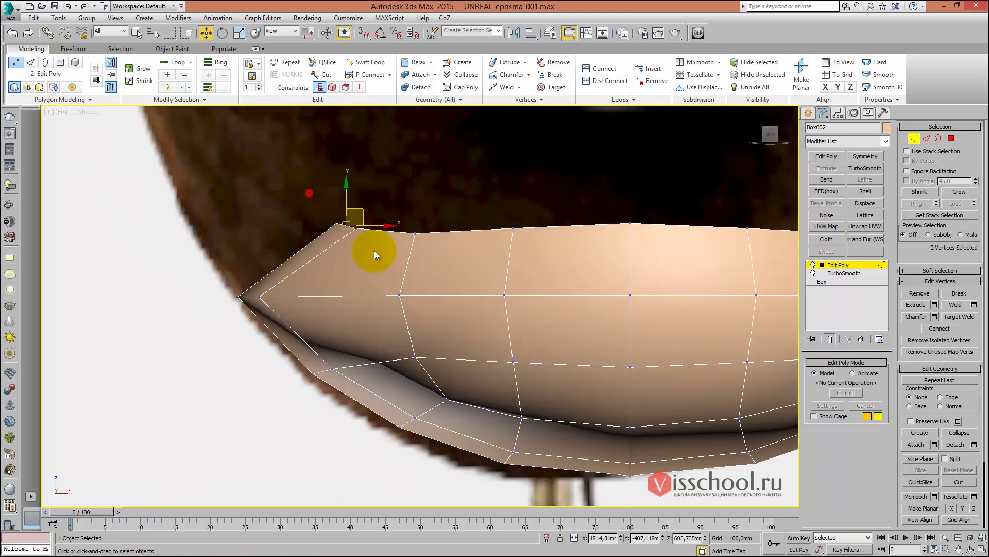
{"action": "left_click_drag", "start_coordinate": [358, 210], "coordinate": [210, 190]}
Pull the rim vertices up and left to follow the reference outline
{"action": "scroll", "coordinate": [252, 195], "scroll_direction": "down", "scroll_amount": 4}
{"action": "middle_click_drag", "start_coordinate": [505, 207], "coordinate": [435, 237]}
{"action": "scroll", "coordinate": [434, 237], "scroll_direction": "up", "scroll_amount": 2}
{"action": "scroll", "coordinate": [448, 298], "scroll_direction": "up", "scroll_amount": 2}
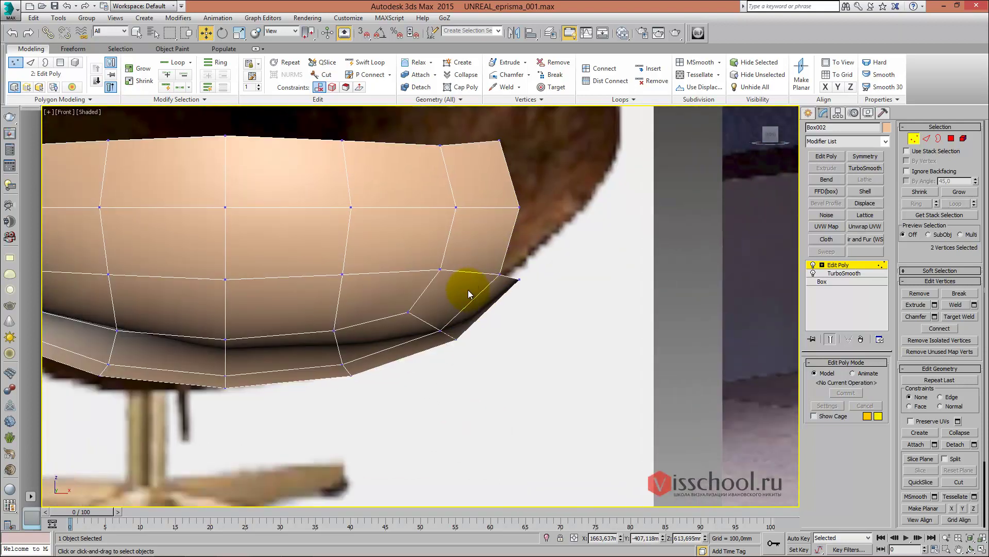
{"action": "mouse_move", "coordinate": [450, 298]}
{"action": "middle_mouse_down", "text": "alt"}
{"action": "mouse_move", "coordinate": [400, 305]}
{"action": "mouse_move", "coordinate": [415, 339]}
{"action": "middle_mouse_up", "text": "alt"}
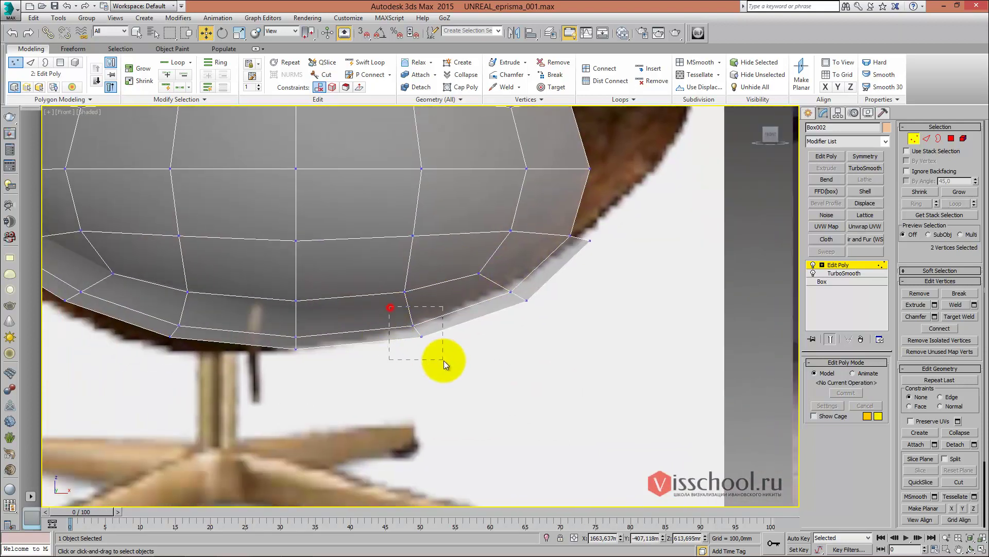
{"action": "left_click_drag", "start_coordinate": [435, 318], "coordinate": [430, 306]}
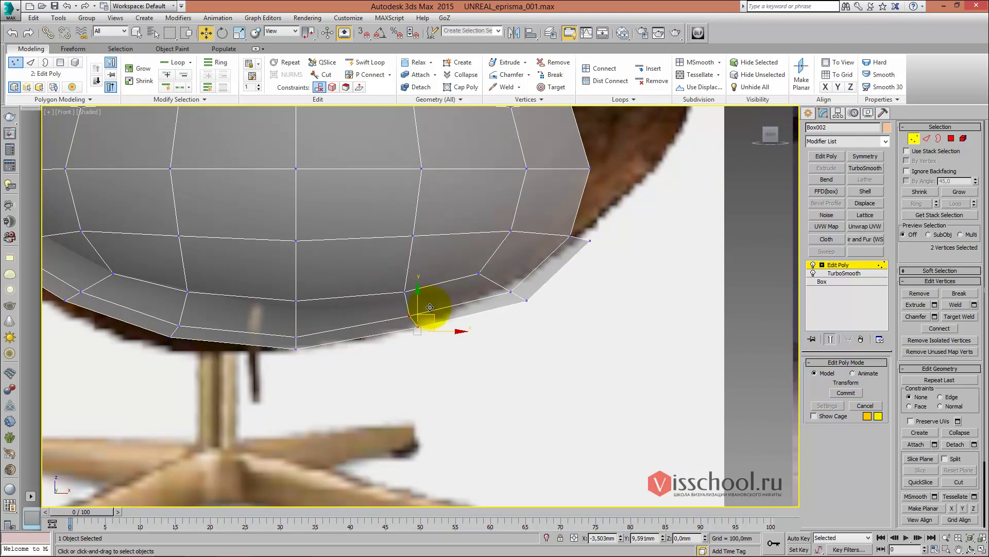
{"action": "scroll", "coordinate": [442, 283], "scroll_direction": "down", "scroll_amount": 3}
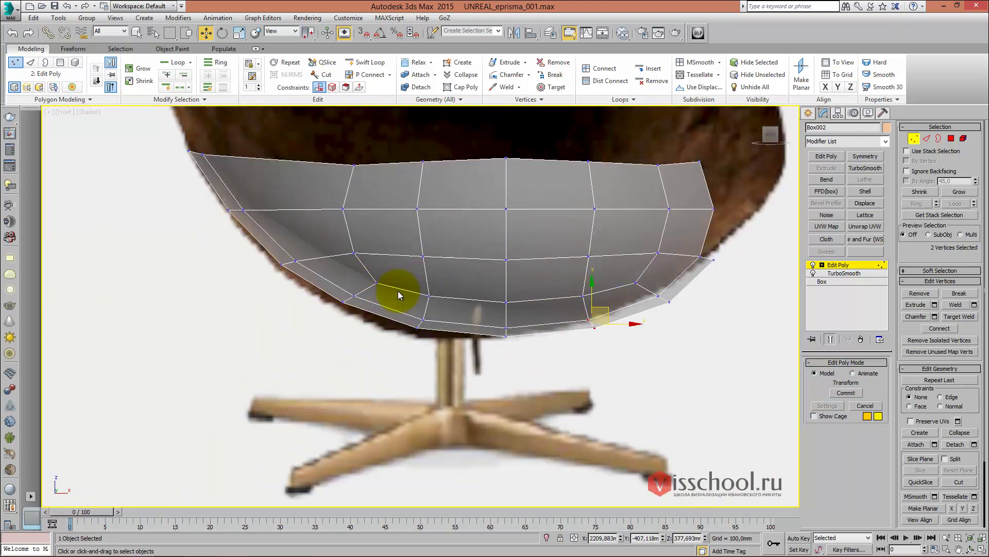
{"action": "middle_click_drag", "start_coordinate": [398, 295], "coordinate": [353, 308]}
Move the whole shell left over the reference
{"action": "left_click", "coordinate": [840, 265]}
{"action": "left_click_drag", "start_coordinate": [490, 221], "coordinate": [478, 227]}
{"action": "middle_click_drag", "start_coordinate": [442, 219], "coordinate": [520, 232]}
Move the two upper-left rim vertices down-right to match the reference
{"action": "key", "text": "1"}
{"action": "mouse_move", "coordinate": [160, 140]}
{"action": "left_mouse_down"}
{"action": "mouse_move", "coordinate": [226, 175]}
{"action": "mouse_move", "coordinate": [282, 235]}
{"action": "left_mouse_up"}
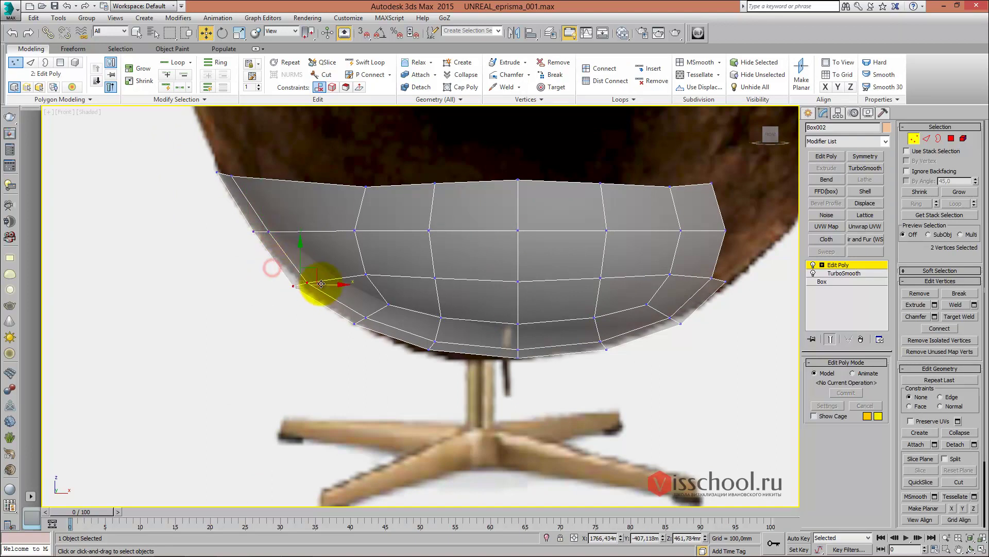
{"action": "left_click_drag", "start_coordinate": [281, 235], "coordinate": [327, 283]}
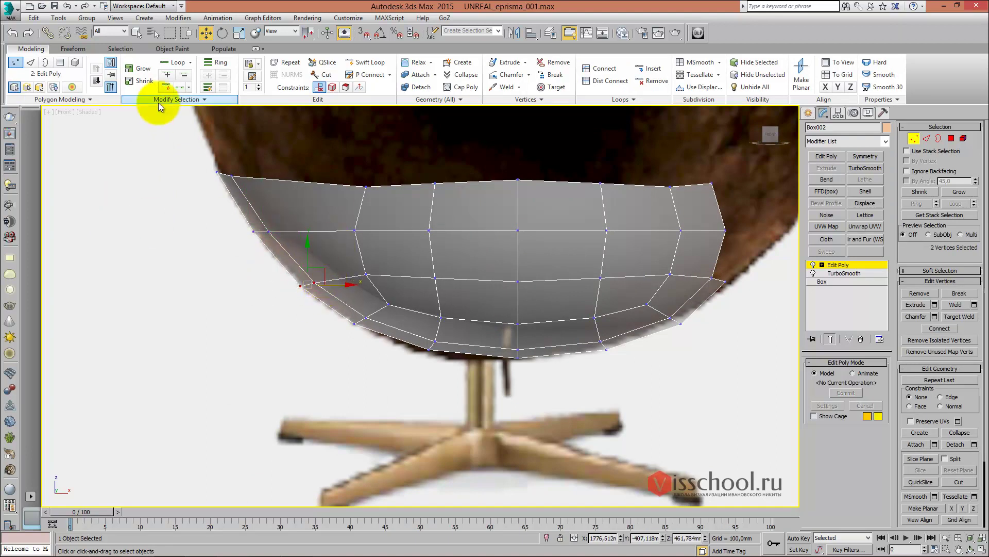
{"action": "middle_click_drag", "start_coordinate": [581, 217], "coordinate": [446, 225]}
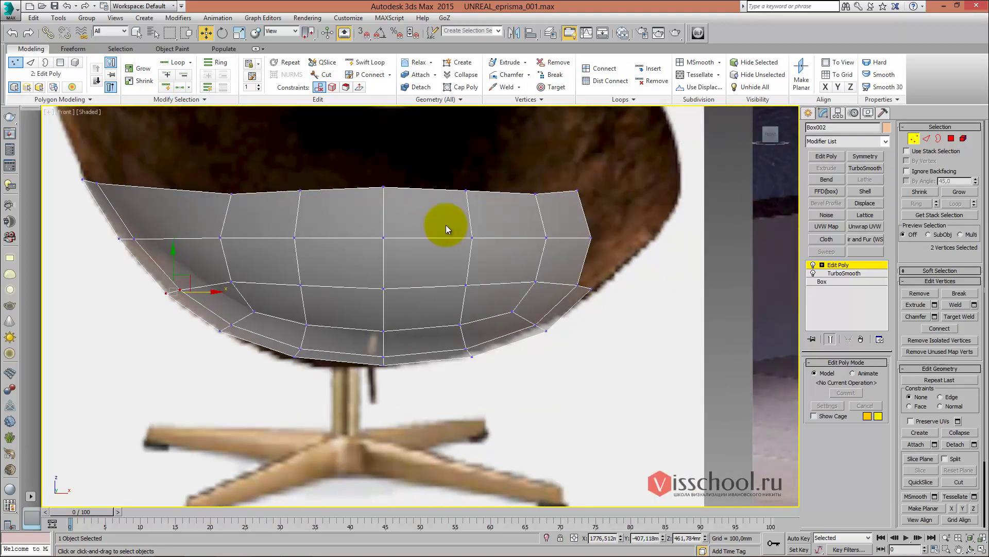
{"action": "scroll", "coordinate": [524, 216], "scroll_direction": "up", "scroll_amount": 3}
{"action": "scroll", "coordinate": [374, 208], "scroll_direction": "down", "scroll_amount": 3}
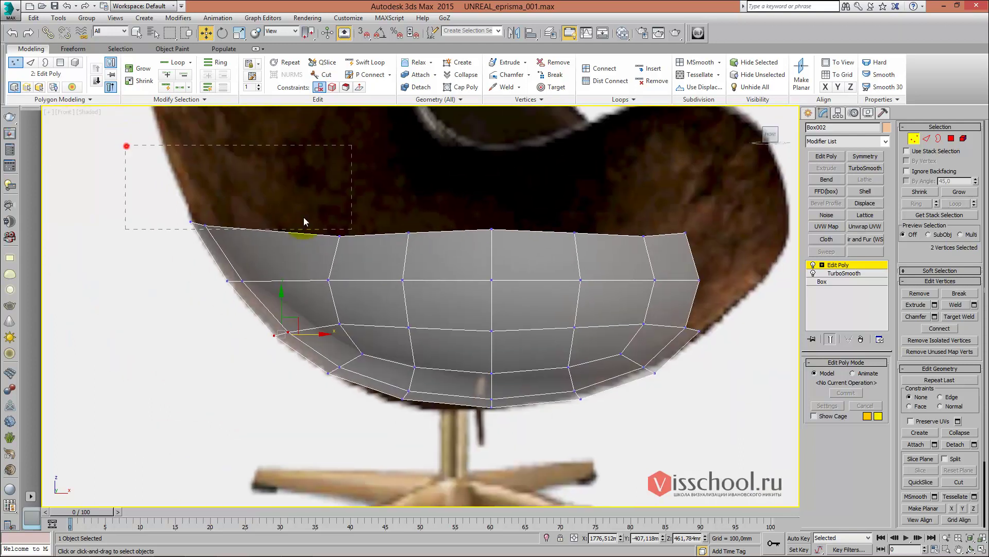
Select the top row of rim vertices and flatten it with Make Planar Z
{"action": "left_click_drag", "start_coordinate": [751, 243], "coordinate": [750, 244]}
{"action": "mouse_move", "coordinate": [540, 209]}
{"action": "middle_mouse_down", "text": "alt"}
{"action": "mouse_move", "coordinate": [420, 210]}
{"action": "mouse_move", "coordinate": [420, 239]}
{"action": "mouse_move", "coordinate": [466, 195]}
{"action": "mouse_move", "coordinate": [455, 212]}
{"action": "mouse_move", "coordinate": [413, 225]}
{"action": "mouse_move", "coordinate": [487, 225]}
{"action": "middle_mouse_up", "text": "alt"}
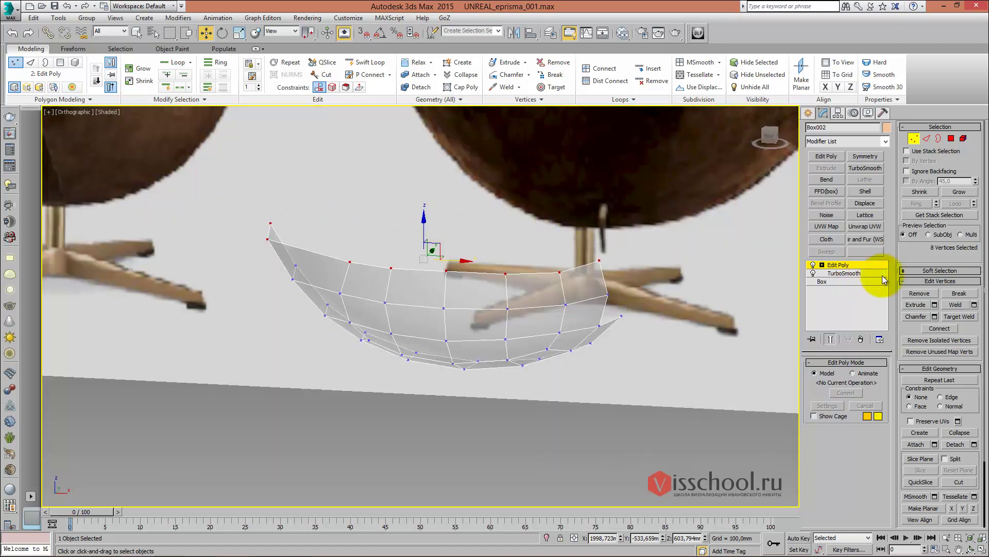
{"action": "scroll", "coordinate": [910, 249], "scroll_direction": "down", "scroll_amount": 3}
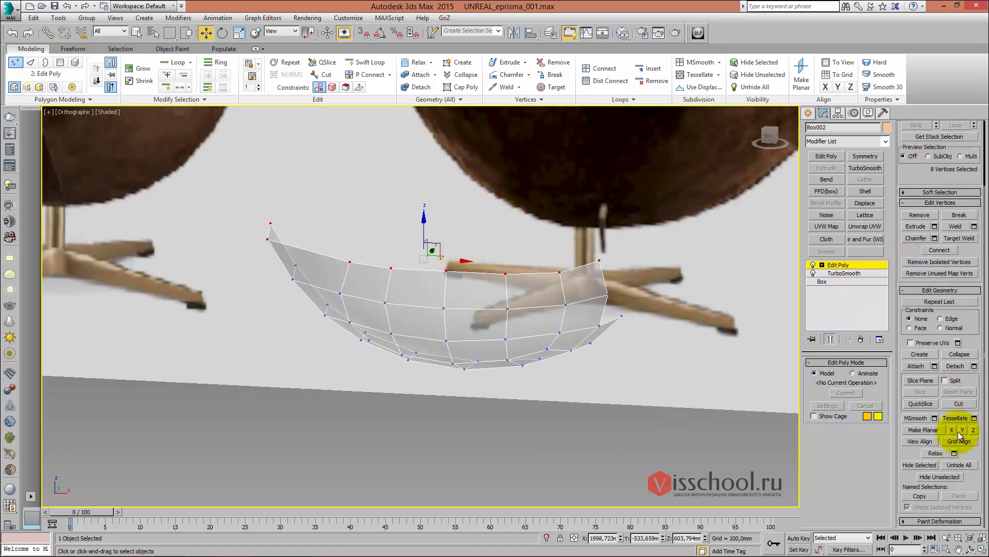
{"action": "left_click", "coordinate": [973, 429]}
{"action": "middle_click_drag", "start_coordinate": [453, 242], "coordinate": [477, 236], "text": "alt"}
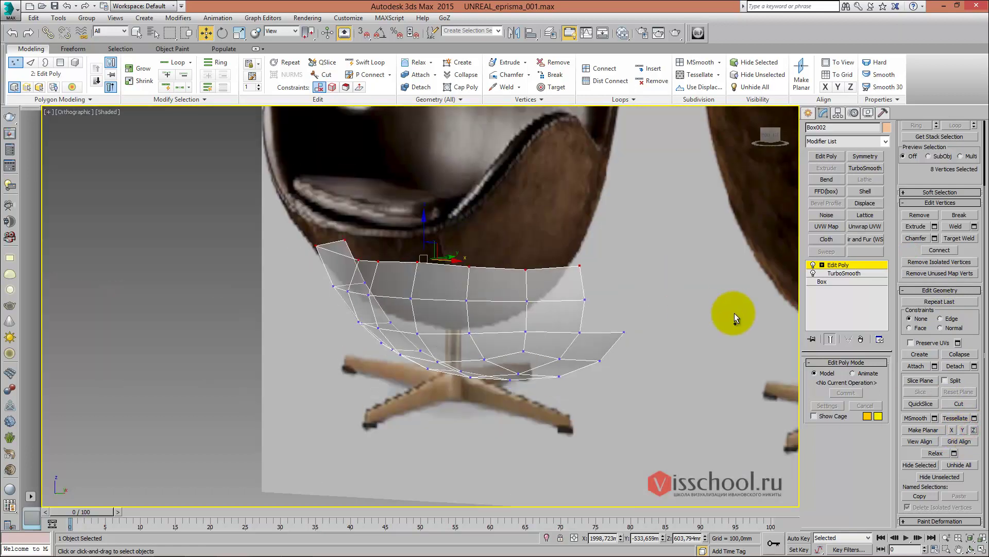
{"action": "middle_click_drag", "start_coordinate": [734, 314], "coordinate": [621, 308], "text": "alt"}
{"action": "left_click", "coordinate": [952, 428]}
{"action": "key", "text": "f"}
{"action": "key", "text": "z"}
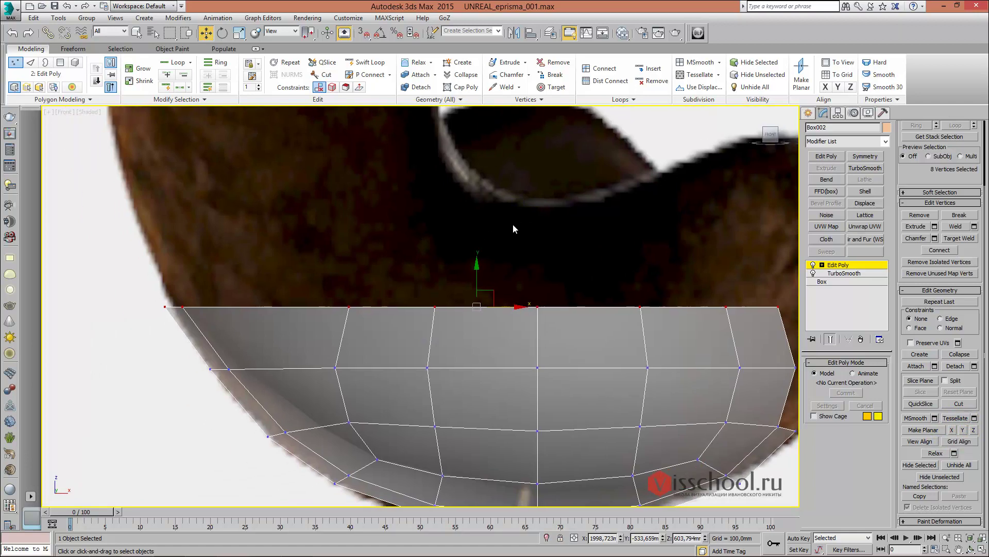
{"action": "scroll", "coordinate": [513, 228], "scroll_direction": "down", "scroll_amount": 5}
Reposition the flattened top vertex row, checking it from the Top view
{"action": "left_click", "coordinate": [436, 264]}
{"action": "left_click_drag", "start_coordinate": [437, 265], "coordinate": [474, 247]}
{"action": "mouse_move", "coordinate": [513, 214]}
{"action": "middle_mouse_down", "text": "alt"}
{"action": "mouse_move", "coordinate": [431, 237]}
{"action": "mouse_move", "coordinate": [453, 242]}
{"action": "mouse_move", "coordinate": [397, 264]}
{"action": "middle_mouse_up", "text": "alt"}
{"action": "key", "text": "t"}
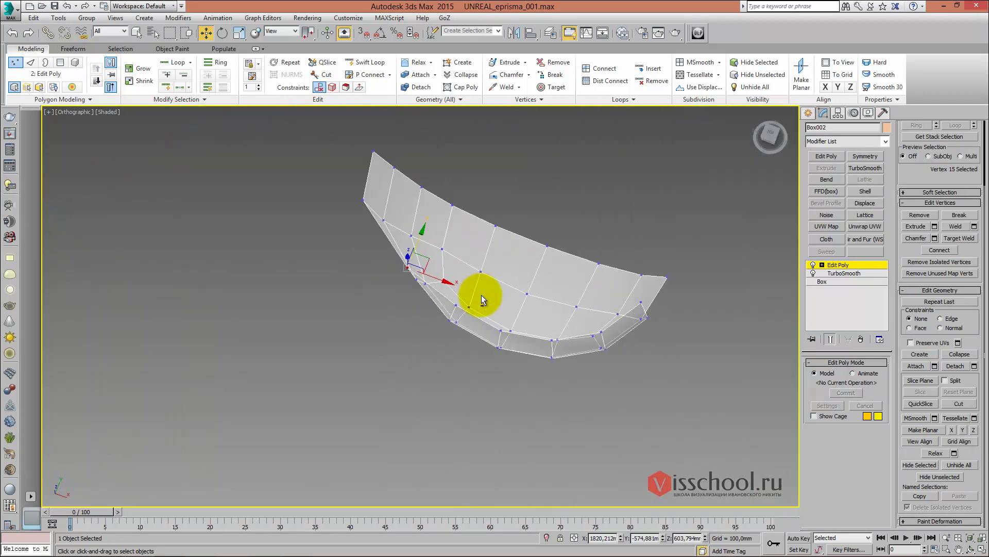
{"action": "left_click_drag", "start_coordinate": [449, 274], "coordinate": [472, 275]}
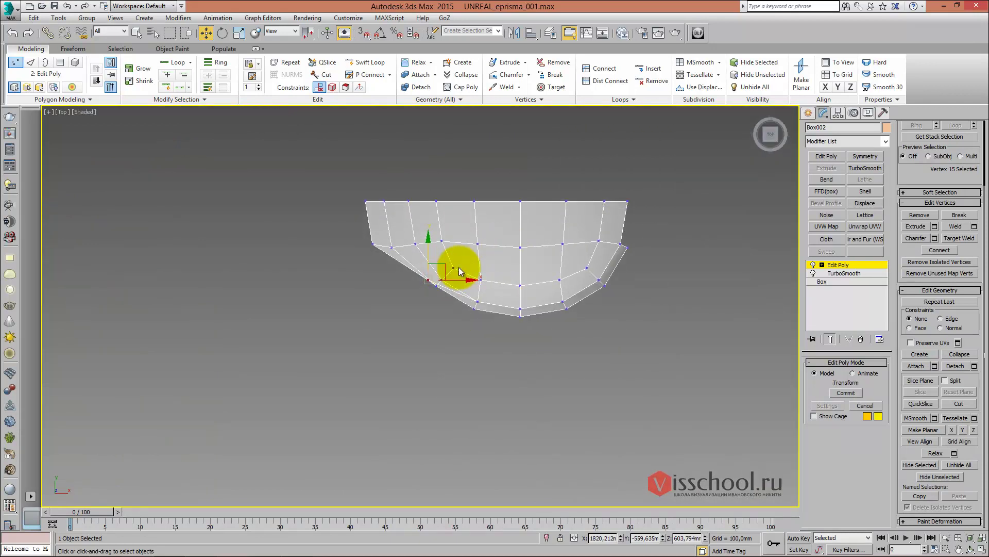
{"action": "left_click_drag", "start_coordinate": [319, 201], "coordinate": [363, 267]}
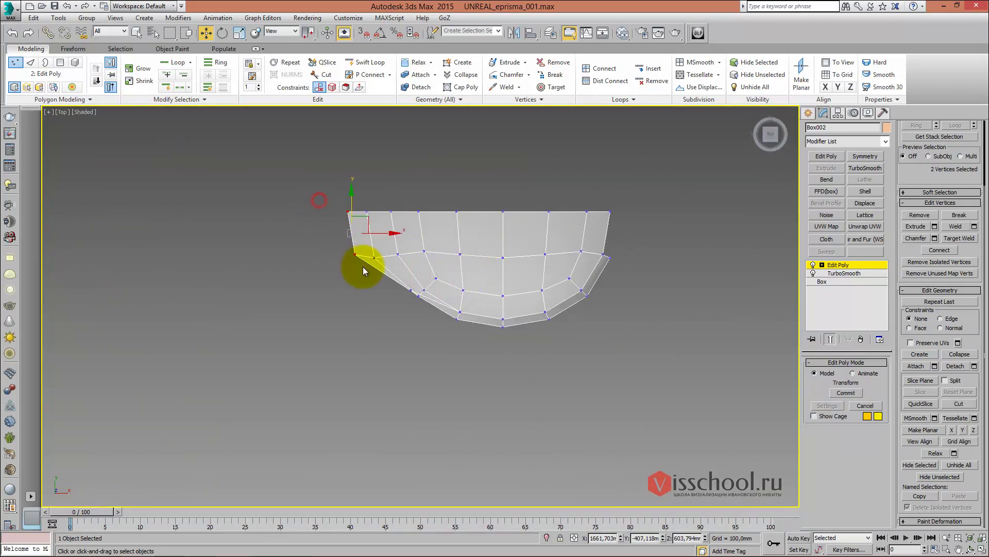
In Front view, raise the top vertex row along Y to extend the back upward
{"action": "key", "text": "f"}
{"action": "scroll", "coordinate": [463, 227], "scroll_direction": "up", "scroll_amount": 5}
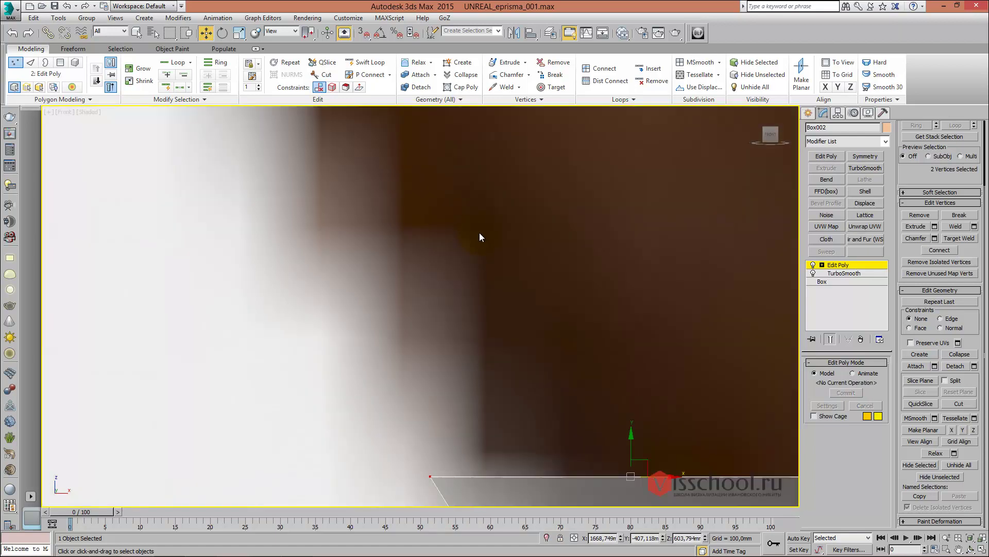
{"action": "scroll", "coordinate": [490, 232], "scroll_direction": "up", "scroll_amount": 3}
{"action": "scroll", "coordinate": [493, 232], "scroll_direction": "down", "scroll_amount": 6}
{"action": "scroll", "coordinate": [463, 227], "scroll_direction": "up", "scroll_amount": 1}
{"action": "scroll", "coordinate": [467, 248], "scroll_direction": "up", "scroll_amount": 2}
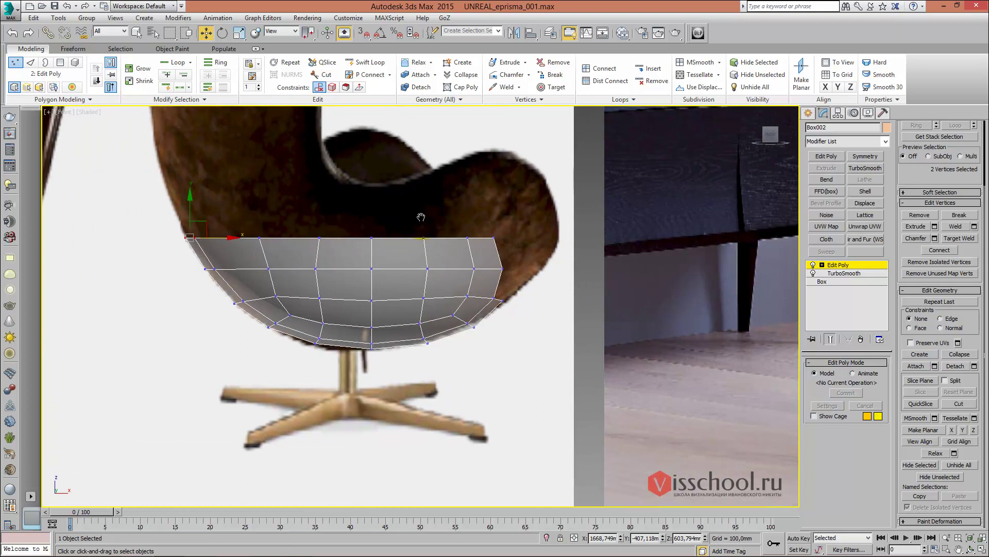
{"action": "middle_click_drag", "start_coordinate": [300, 177], "coordinate": [328, 177]}
{"action": "left_click_drag", "start_coordinate": [530, 236], "coordinate": [586, 249]}
{"action": "left_click_drag", "start_coordinate": [375, 209], "coordinate": [372, 154]}
{"action": "middle_click_drag", "start_coordinate": [222, 189], "coordinate": [257, 194]}
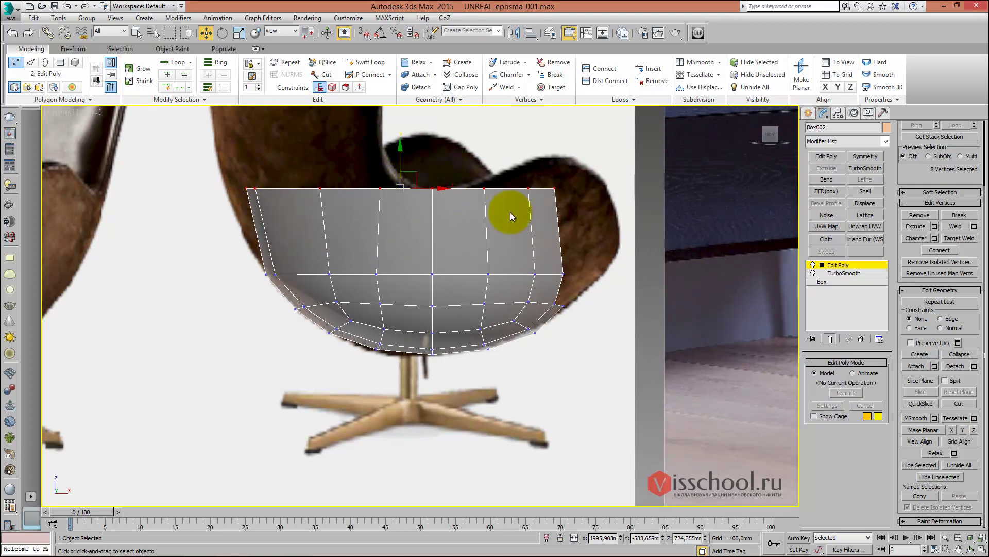
Raise the top row slightly more, then select the 8 vertical edges of the upper band
{"action": "left_click", "coordinate": [570, 37]}
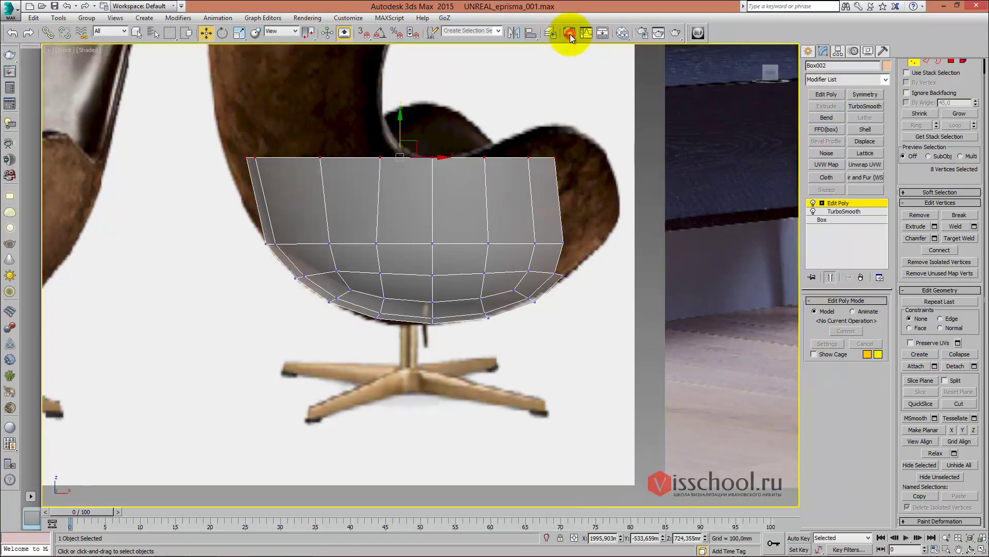
{"action": "left_click", "coordinate": [570, 37]}
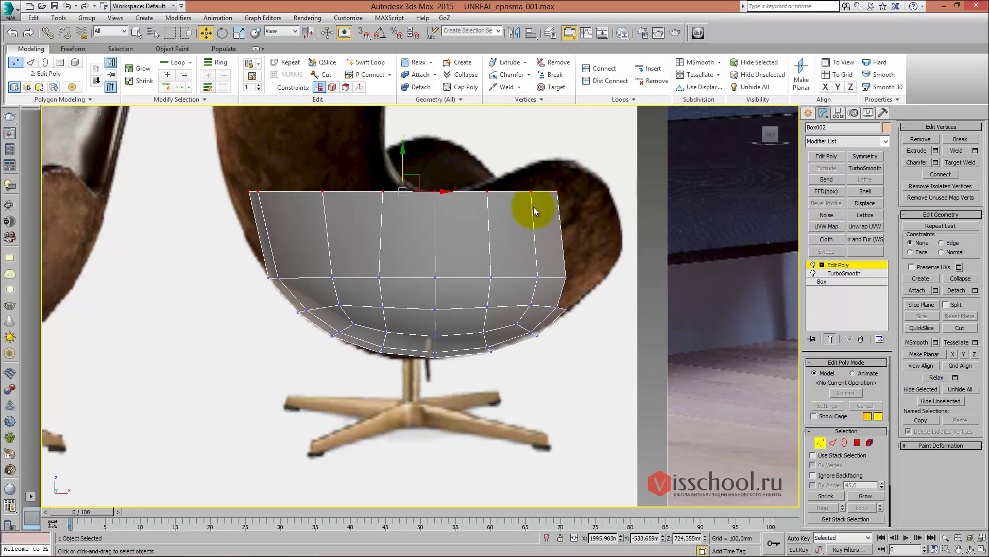
{"action": "middle_click_drag", "start_coordinate": [533, 206], "coordinate": [514, 219]}
{"action": "scroll", "coordinate": [515, 219], "scroll_direction": "up", "scroll_amount": 2}
{"action": "left_click", "coordinate": [549, 233]}
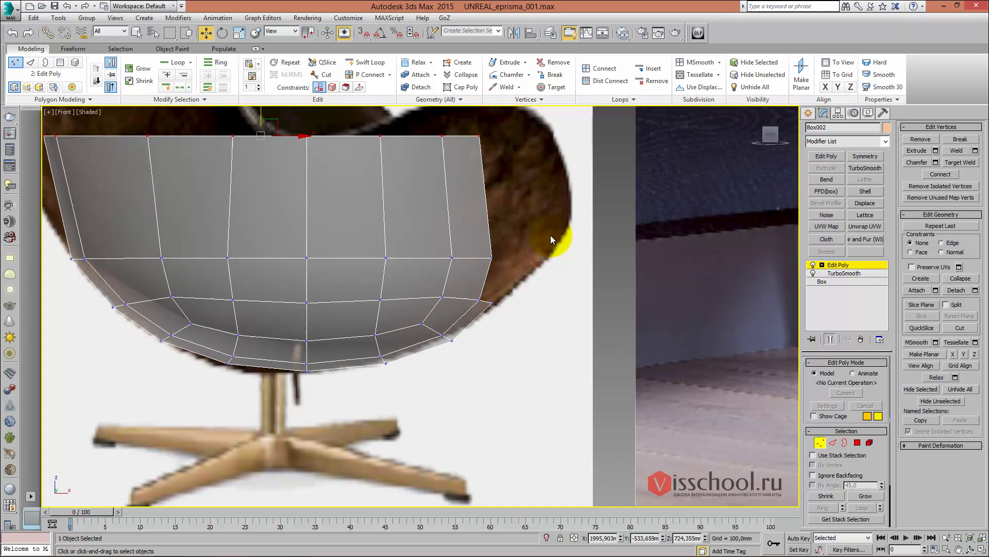
{"action": "middle_click_drag", "start_coordinate": [548, 234], "coordinate": [429, 220]}
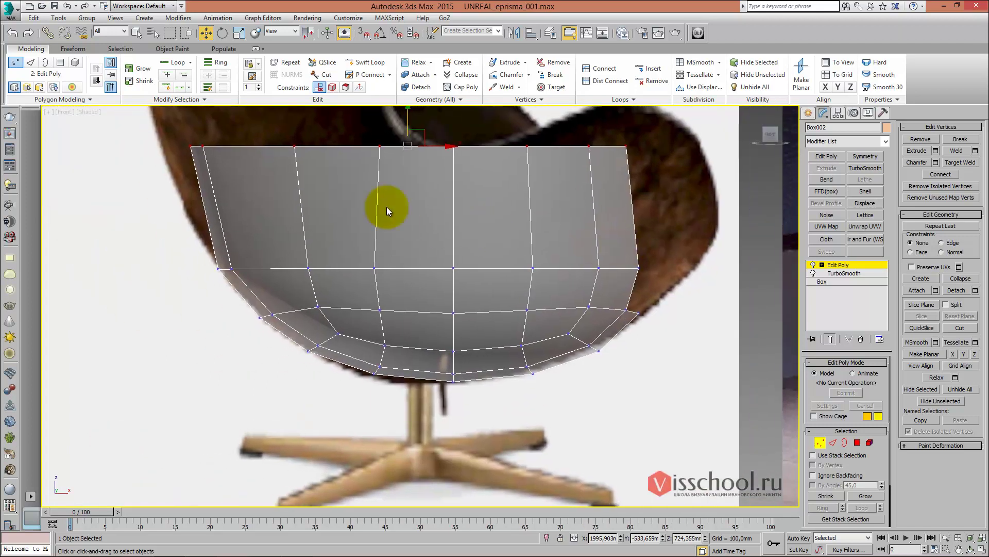
{"action": "left_click_drag", "start_coordinate": [404, 170], "coordinate": [404, 167]}
{"action": "middle_click_drag", "start_coordinate": [404, 167], "coordinate": [384, 175]}
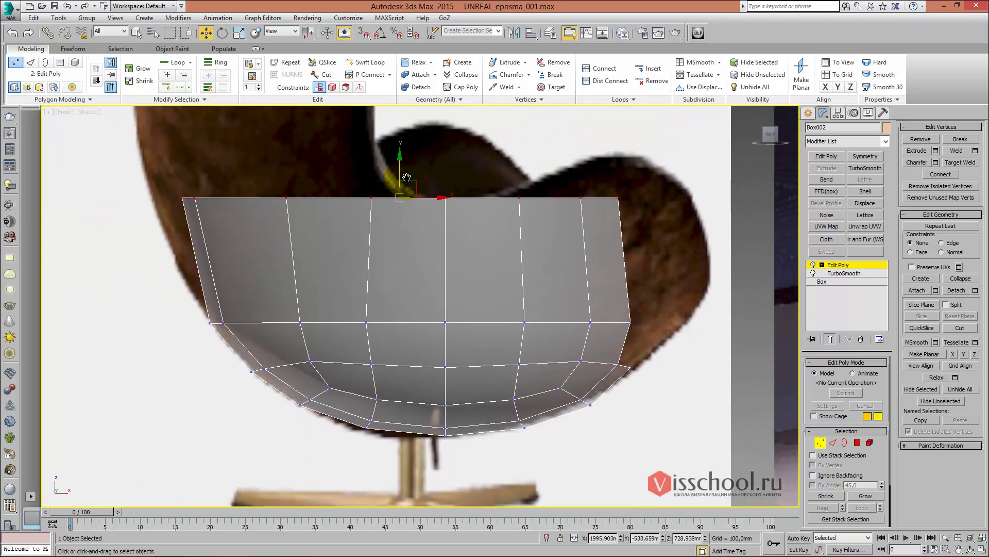
{"action": "key", "text": "2"}
{"action": "left_click_drag", "start_coordinate": [137, 232], "coordinate": [593, 246]}
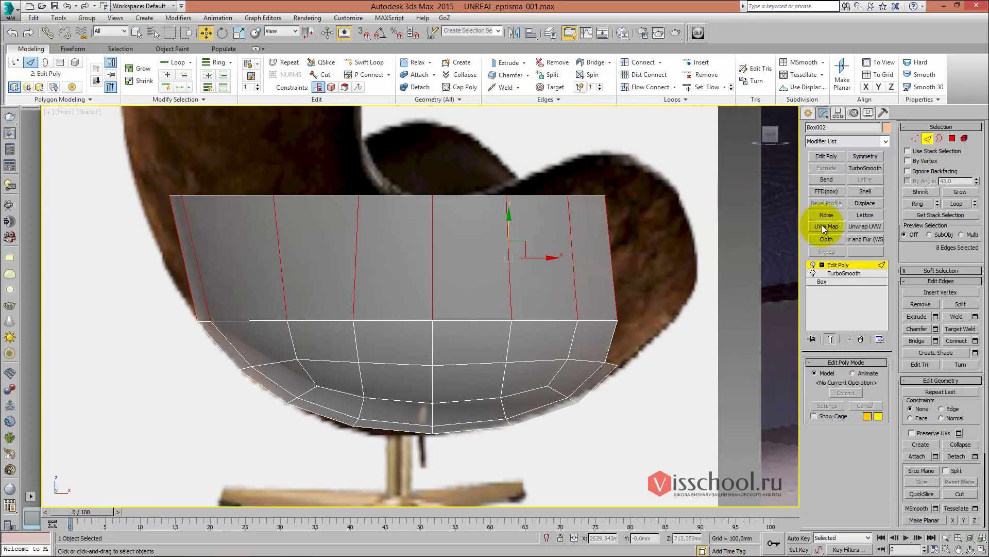
Connect the selected vertical edges to add one horizontal loop across the back
{"action": "left_click", "coordinate": [972, 340]}
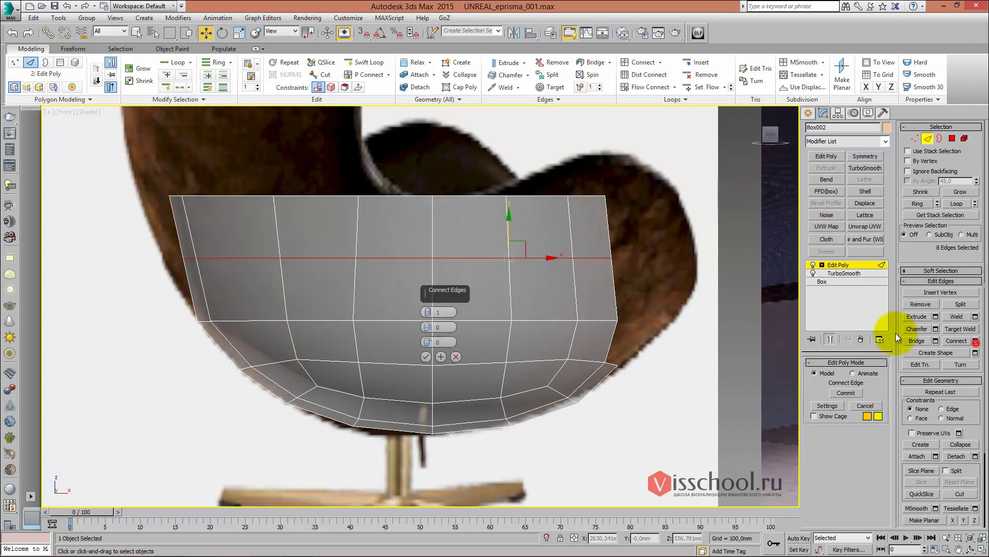
{"action": "left_click", "coordinate": [428, 358]}
{"action": "middle_click_drag", "start_coordinate": [404, 341], "coordinate": [409, 339]}
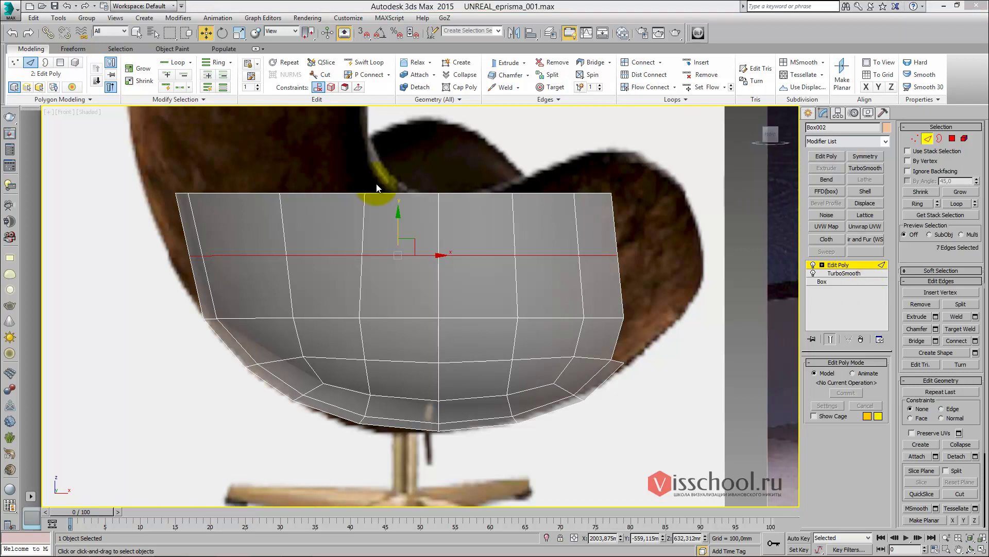
{"action": "middle_click_drag", "start_coordinate": [380, 195], "coordinate": [398, 215]}
Pull the two upper-left edge vertices outward to the left
{"action": "key", "text": "1"}
{"action": "mouse_move", "coordinate": [188, 254]}
{"action": "left_mouse_down"}
{"action": "mouse_move", "coordinate": [245, 270]}
{"action": "mouse_move", "coordinate": [220, 269]}
{"action": "left_mouse_up"}
{"action": "middle_click_drag", "start_coordinate": [236, 226], "coordinate": [299, 260]}
Widen the shell: left vertex further left, right border edges out to the right
{"action": "left_click_drag", "start_coordinate": [304, 246], "coordinate": [267, 233]}
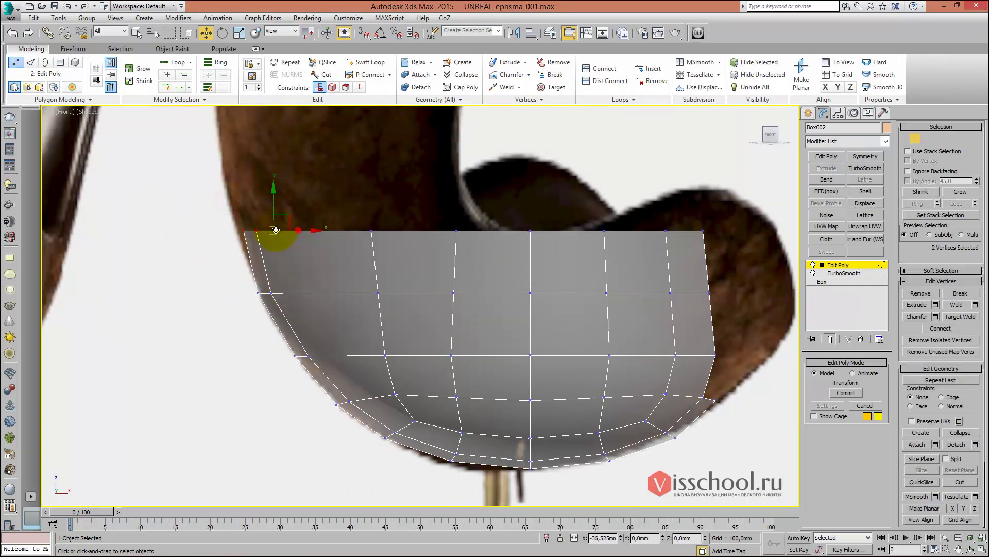
{"action": "mouse_move", "coordinate": [618, 258]}
{"action": "middle_mouse_down"}
{"action": "mouse_move", "coordinate": [418, 248]}
{"action": "mouse_move", "coordinate": [329, 213]}
{"action": "middle_mouse_up"}
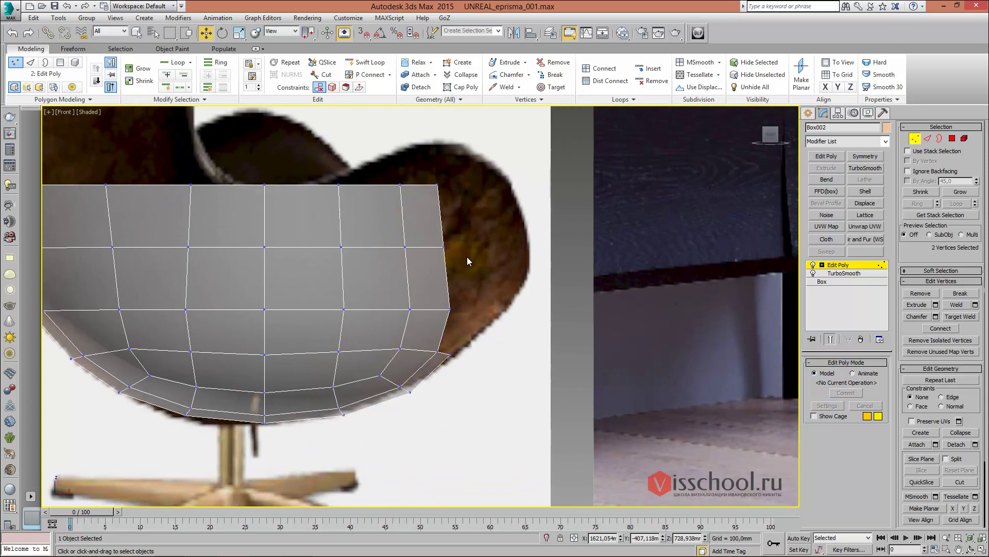
{"action": "key", "text": "2"}
{"action": "left_click", "coordinate": [447, 288]}
{"action": "left_click", "coordinate": [446, 322], "text": "ctrl"}
{"action": "left_click", "coordinate": [442, 222], "text": "ctrl"}
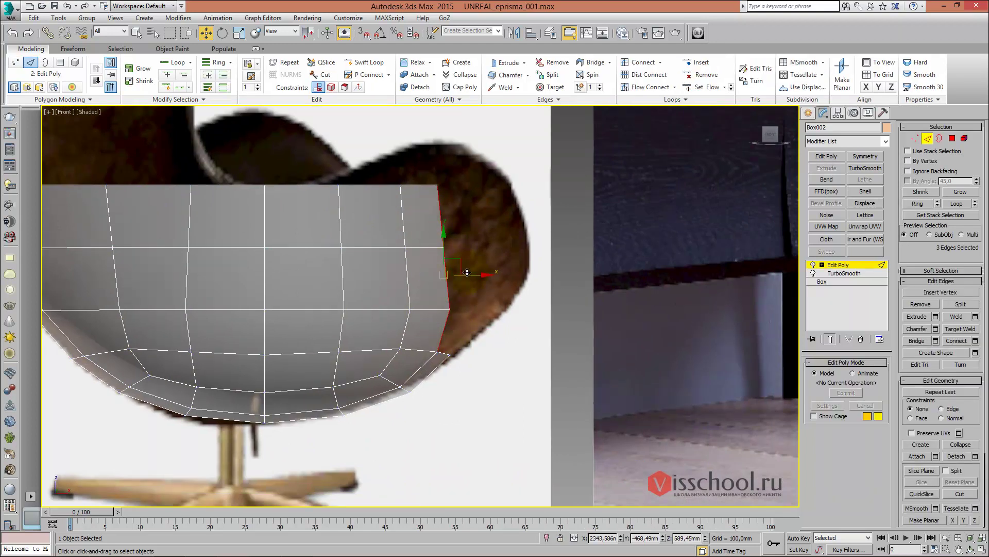
{"action": "left_click_drag", "start_coordinate": [467, 273], "coordinate": [527, 258]}
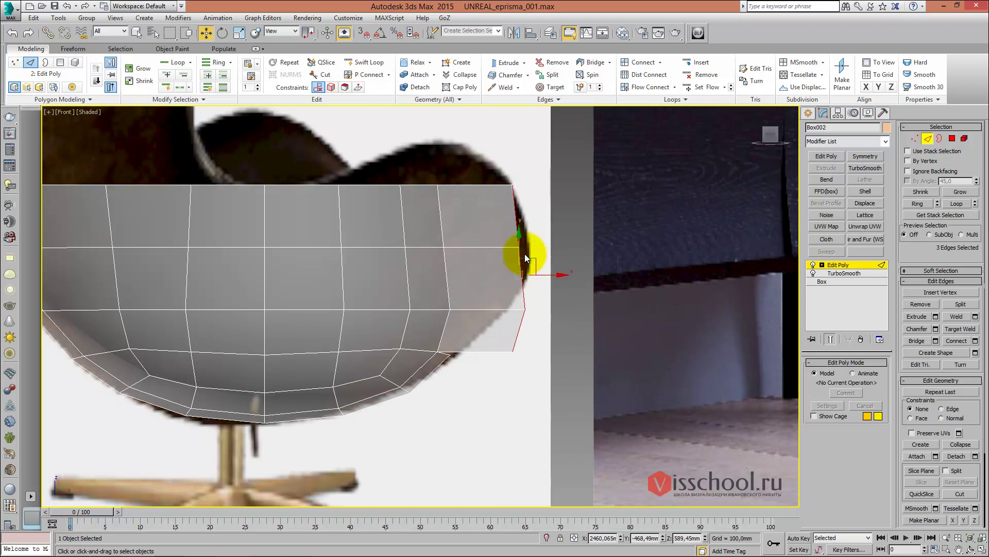
Raise individual side rim vertices to follow the reference outline
{"action": "middle_click_drag", "start_coordinate": [526, 258], "coordinate": [488, 277]}
{"action": "key", "text": "1"}
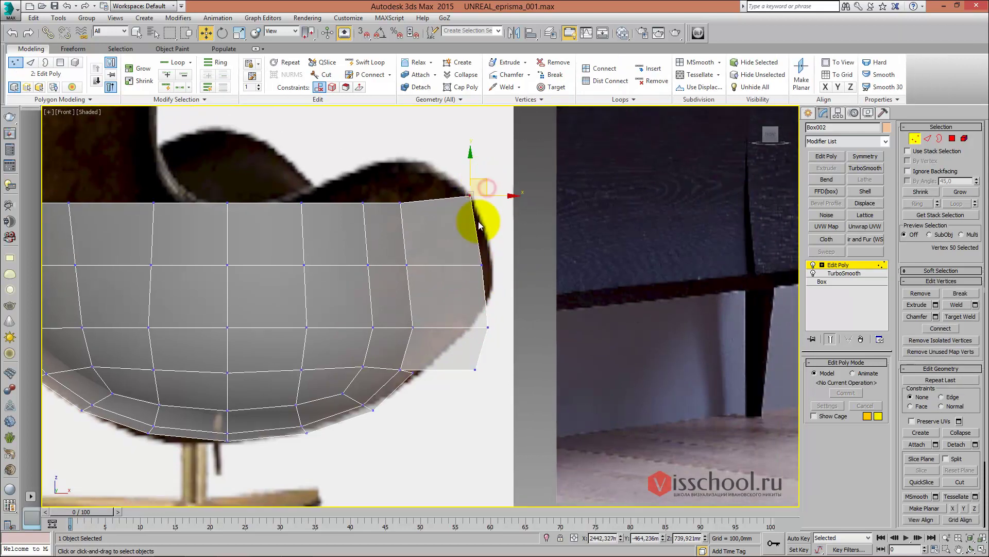
{"action": "left_click_drag", "start_coordinate": [459, 282], "coordinate": [459, 281]}
{"action": "left_click_drag", "start_coordinate": [499, 243], "coordinate": [504, 221]}
{"action": "scroll", "coordinate": [484, 294], "scroll_direction": "up", "scroll_amount": 2}
{"action": "mouse_move", "coordinate": [487, 322]}
{"action": "left_mouse_down"}
{"action": "mouse_move", "coordinate": [509, 343]}
{"action": "mouse_move", "coordinate": [504, 289]}
{"action": "left_mouse_up"}
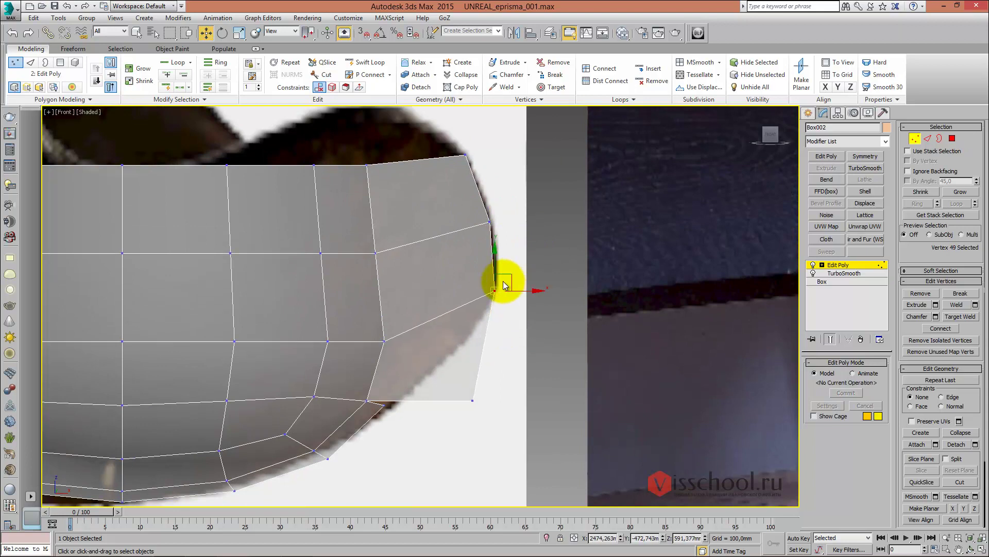
{"action": "middle_click_drag", "start_coordinate": [503, 283], "coordinate": [505, 256]}
{"action": "left_click_drag", "start_coordinate": [462, 345], "coordinate": [490, 397]}
{"action": "left_click_drag", "start_coordinate": [489, 360], "coordinate": [481, 300]}
{"action": "middle_click_drag", "start_coordinate": [464, 303], "coordinate": [452, 266]}
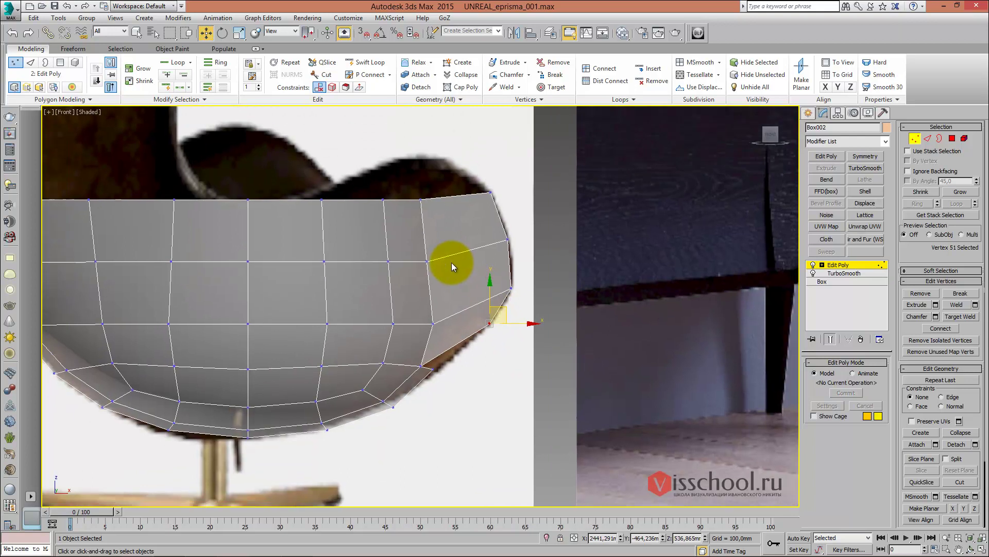
{"action": "middle_click_drag", "start_coordinate": [387, 230], "coordinate": [416, 229]}
{"action": "scroll", "coordinate": [417, 229], "scroll_direction": "down", "scroll_amount": 2}
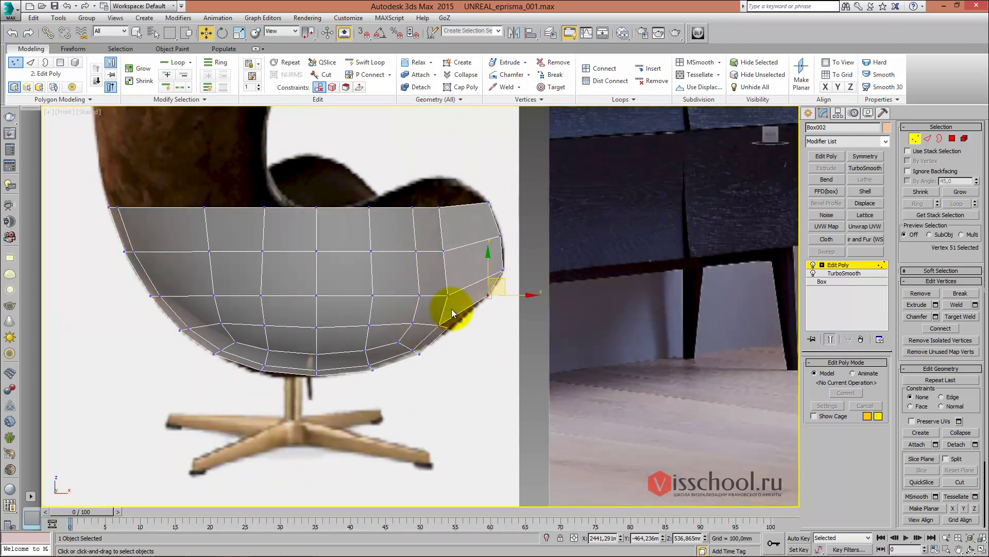
Select four rim vertices at the shell's tip and move them upward
{"action": "mouse_move", "coordinate": [453, 265]}
{"action": "middle_mouse_down", "text": "alt"}
{"action": "mouse_move", "coordinate": [402, 276]}
{"action": "mouse_move", "coordinate": [391, 265]}
{"action": "mouse_move", "coordinate": [415, 309]}
{"action": "mouse_move", "coordinate": [402, 261]}
{"action": "mouse_move", "coordinate": [378, 287]}
{"action": "mouse_move", "coordinate": [402, 325]}
{"action": "mouse_move", "coordinate": [419, 319]}
{"action": "middle_mouse_up", "text": "alt"}
{"action": "left_click_drag", "start_coordinate": [439, 297], "coordinate": [401, 357]}
{"action": "left_click_drag", "start_coordinate": [409, 314], "coordinate": [407, 283]}
{"action": "mouse_move", "coordinate": [404, 270]}
{"action": "middle_mouse_down", "text": "alt"}
{"action": "mouse_move", "coordinate": [388, 262]}
{"action": "mouse_move", "coordinate": [400, 259]}
{"action": "mouse_move", "coordinate": [375, 287]}
{"action": "mouse_move", "coordinate": [380, 276]}
{"action": "mouse_move", "coordinate": [385, 286]}
{"action": "mouse_move", "coordinate": [420, 279]}
{"action": "mouse_move", "coordinate": [397, 276]}
{"action": "middle_mouse_up", "text": "alt"}
{"action": "scroll", "coordinate": [385, 286], "scroll_direction": "down", "scroll_amount": 3}
{"action": "mouse_move", "coordinate": [237, 276]}
{"action": "middle_mouse_down", "text": "alt"}
{"action": "mouse_move", "coordinate": [342, 305]}
{"action": "mouse_move", "coordinate": [384, 295]}
{"action": "mouse_move", "coordinate": [381, 308]}
{"action": "mouse_move", "coordinate": [404, 314]}
{"action": "mouse_move", "coordinate": [395, 312]}
{"action": "mouse_move", "coordinate": [426, 290]}
{"action": "mouse_move", "coordinate": [424, 336]}
{"action": "mouse_move", "coordinate": [435, 305]}
{"action": "mouse_move", "coordinate": [405, 293]}
{"action": "mouse_move", "coordinate": [403, 318]}
{"action": "mouse_move", "coordinate": [409, 308]}
{"action": "middle_mouse_up", "text": "alt"}
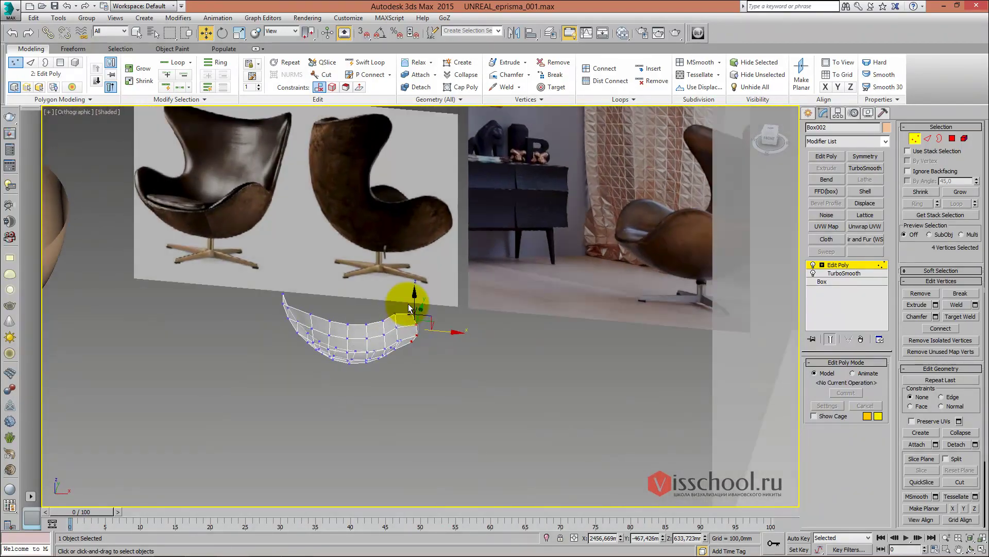
{"action": "mouse_move", "coordinate": [357, 285]}
{"action": "middle_mouse_down", "text": "alt"}
{"action": "mouse_move", "coordinate": [353, 335]}
{"action": "mouse_move", "coordinate": [390, 304]}
{"action": "mouse_move", "coordinate": [318, 297]}
{"action": "mouse_move", "coordinate": [344, 290]}
{"action": "middle_mouse_up", "text": "alt"}
{"action": "mouse_move", "coordinate": [411, 289]}
{"action": "middle_mouse_down", "text": "alt"}
{"action": "mouse_move", "coordinate": [410, 331]}
{"action": "mouse_move", "coordinate": [409, 287]}
{"action": "mouse_move", "coordinate": [395, 290]}
{"action": "mouse_move", "coordinate": [442, 271]}
{"action": "mouse_move", "coordinate": [416, 304]}
{"action": "mouse_move", "coordinate": [415, 331]}
{"action": "mouse_move", "coordinate": [446, 292]}
{"action": "mouse_move", "coordinate": [437, 270]}
{"action": "mouse_move", "coordinate": [443, 280]}
{"action": "mouse_move", "coordinate": [406, 329]}
{"action": "mouse_move", "coordinate": [403, 353]}
{"action": "mouse_move", "coordinate": [410, 315]}
{"action": "mouse_move", "coordinate": [411, 397]}
{"action": "mouse_move", "coordinate": [436, 310]}
{"action": "mouse_move", "coordinate": [483, 292]}
{"action": "mouse_move", "coordinate": [459, 360]}
{"action": "middle_mouse_up", "text": "alt"}
{"action": "scroll", "coordinate": [409, 270], "scroll_direction": "up", "scroll_amount": 5}
{"action": "scroll", "coordinate": [411, 269], "scroll_direction": "down", "scroll_amount": 2}
{"action": "key", "text": "f"}
{"action": "scroll", "coordinate": [413, 271], "scroll_direction": "up", "scroll_amount": 6}
{"action": "scroll", "coordinate": [427, 277], "scroll_direction": "down", "scroll_amount": 2}
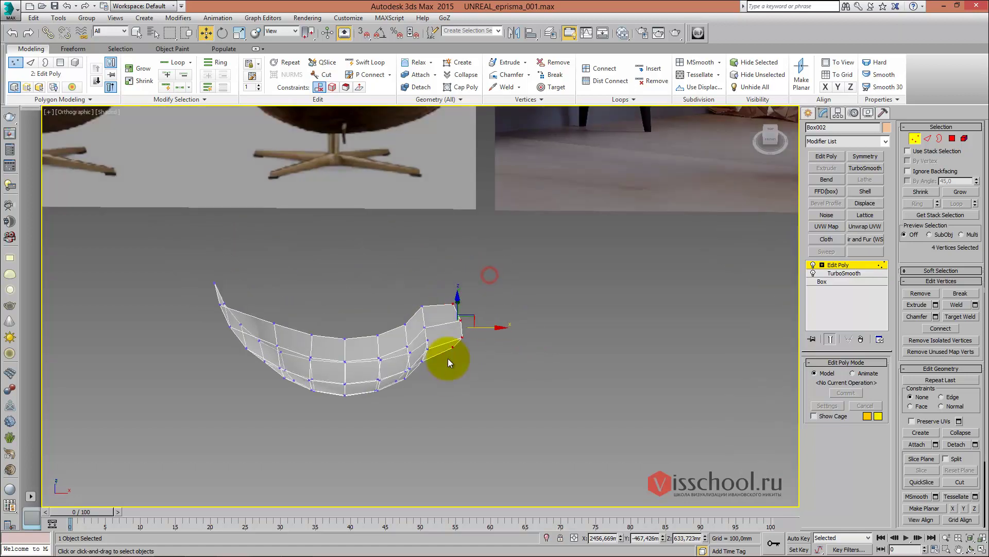
{"action": "left_click", "coordinate": [447, 358]}
{"action": "mouse_move", "coordinate": [412, 326]}
{"action": "middle_mouse_down", "text": "alt"}
{"action": "mouse_move", "coordinate": [364, 315]}
{"action": "mouse_move", "coordinate": [391, 297]}
{"action": "mouse_move", "coordinate": [379, 274]}
{"action": "mouse_move", "coordinate": [362, 278]}
{"action": "mouse_move", "coordinate": [393, 338]}
{"action": "mouse_move", "coordinate": [379, 339]}
{"action": "mouse_move", "coordinate": [394, 341]}
{"action": "mouse_move", "coordinate": [371, 387]}
{"action": "mouse_move", "coordinate": [421, 369]}
{"action": "mouse_move", "coordinate": [408, 383]}
{"action": "mouse_move", "coordinate": [285, 316]}
{"action": "middle_mouse_up", "text": "alt"}
{"action": "scroll", "coordinate": [394, 293], "scroll_direction": "down", "scroll_amount": 3}
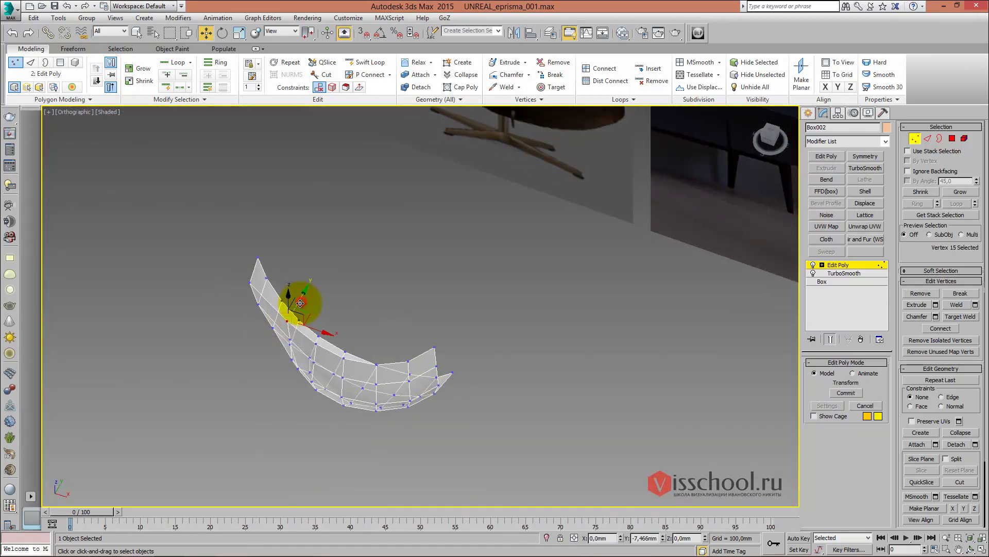
{"action": "middle_click_drag", "start_coordinate": [404, 355], "coordinate": [407, 253], "text": "alt"}
{"action": "key", "text": "f"}
{"action": "middle_click_drag", "start_coordinate": [382, 324], "coordinate": [397, 293]}
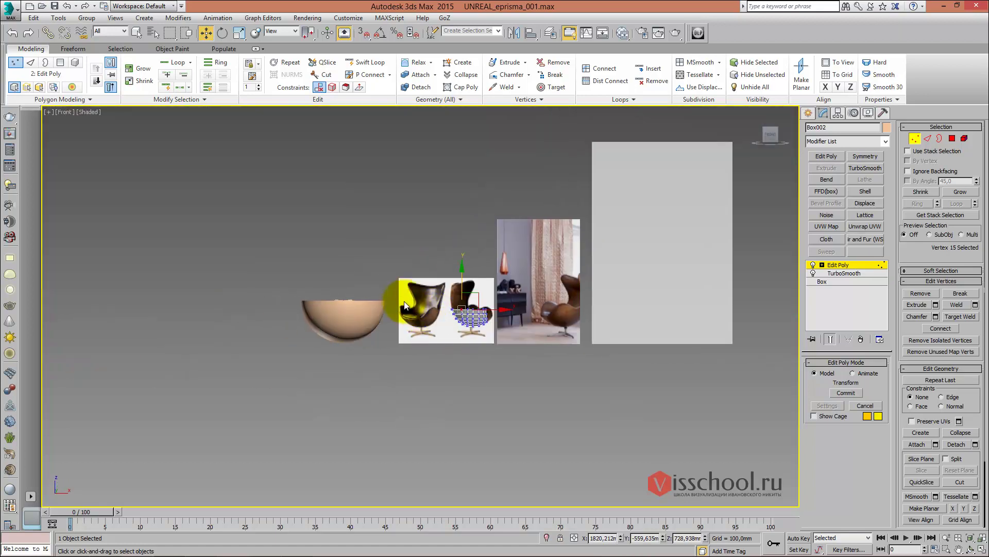
{"action": "scroll", "coordinate": [478, 312], "scroll_direction": "up", "scroll_amount": 5}
{"action": "mouse_move", "coordinate": [477, 312]}
{"action": "middle_mouse_down"}
{"action": "mouse_move", "coordinate": [376, 318]}
{"action": "mouse_move", "coordinate": [380, 326]}
{"action": "mouse_move", "coordinate": [371, 320]}
{"action": "mouse_move", "coordinate": [374, 285]}
{"action": "middle_mouse_up"}
{"action": "scroll", "coordinate": [420, 320], "scroll_direction": "up", "scroll_amount": 4}
{"action": "scroll", "coordinate": [390, 311], "scroll_direction": "down", "scroll_amount": 4}
{"action": "scroll", "coordinate": [370, 320], "scroll_direction": "down", "scroll_amount": 3}
{"action": "scroll", "coordinate": [376, 308], "scroll_direction": "up", "scroll_amount": 2}
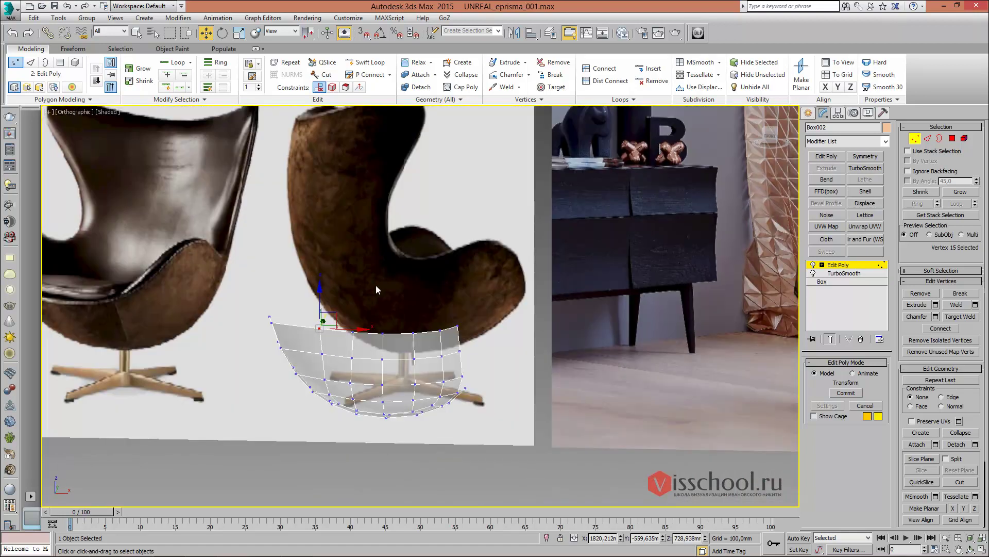
In Front view, nudge the selected left-edge vertices slightly right, then switch to edge level
{"action": "key", "text": "f"}
{"action": "scroll", "coordinate": [347, 302], "scroll_direction": "up", "scroll_amount": 4}
{"action": "scroll", "coordinate": [344, 252], "scroll_direction": "up", "scroll_amount": 3}
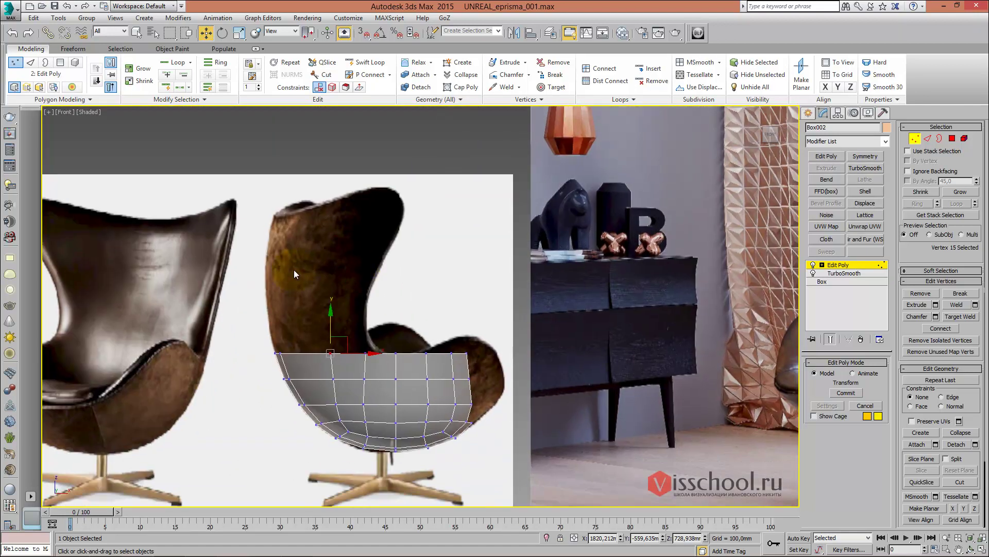
{"action": "middle_click_drag", "start_coordinate": [322, 328], "coordinate": [324, 281]}
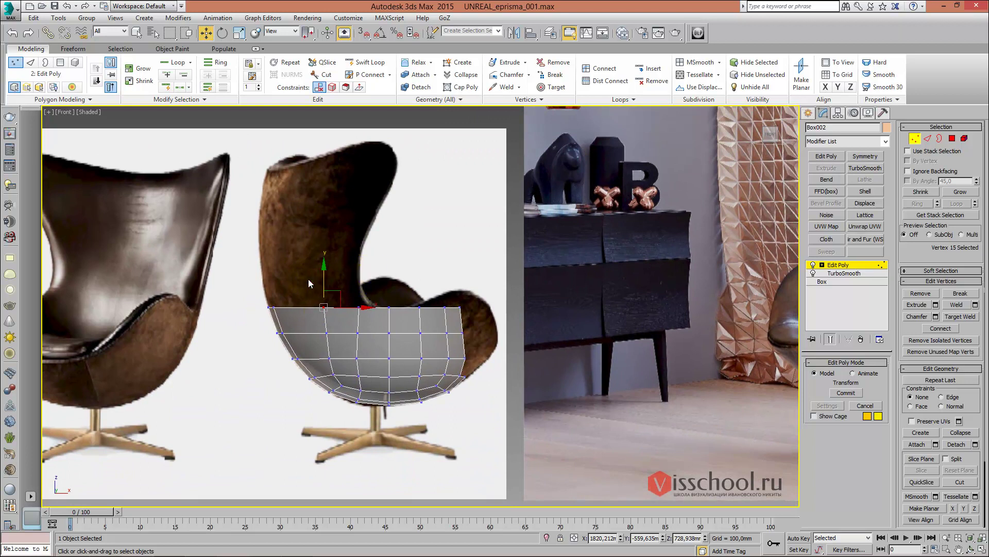
{"action": "scroll", "coordinate": [309, 280], "scroll_direction": "up", "scroll_amount": 2}
{"action": "scroll", "coordinate": [319, 289], "scroll_direction": "up", "scroll_amount": 2}
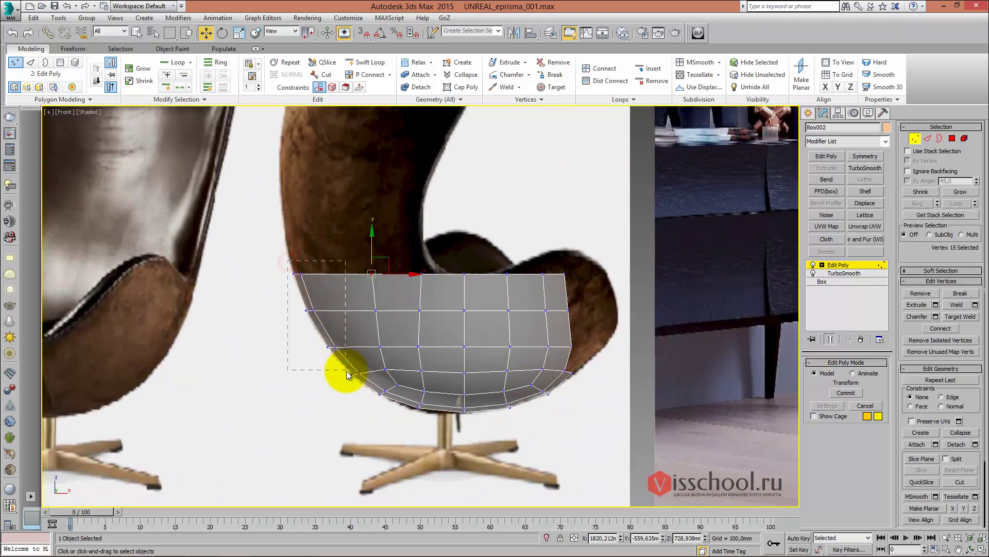
{"action": "left_click_drag", "start_coordinate": [343, 312], "coordinate": [339, 335]}
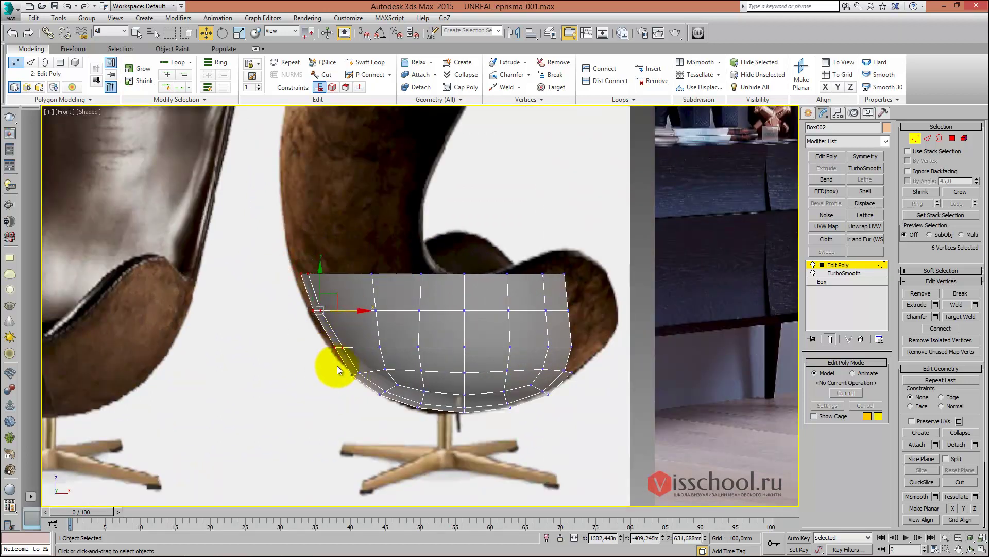
{"action": "scroll", "coordinate": [379, 348], "scroll_direction": "up", "scroll_amount": 2}
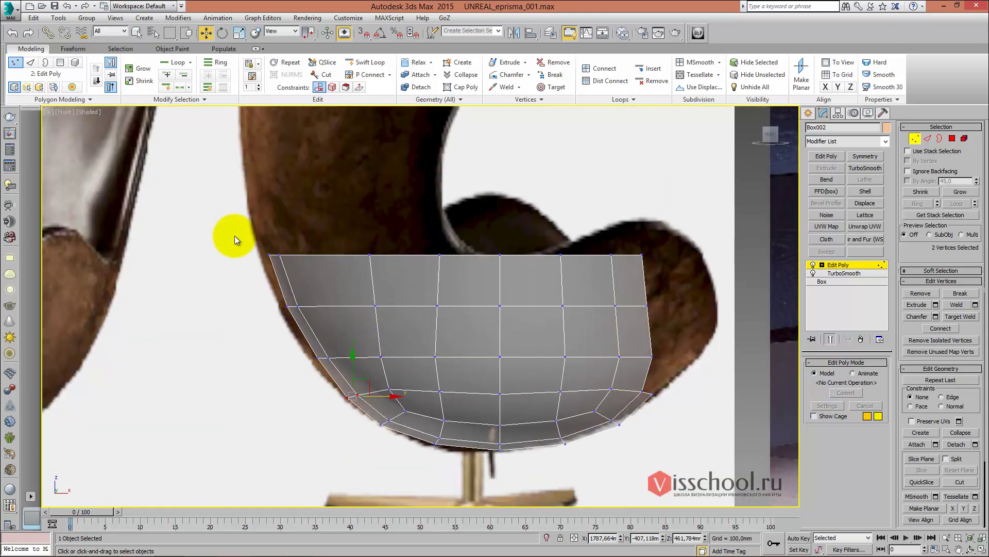
{"action": "key", "text": "e"}
{"action": "key", "text": "w"}
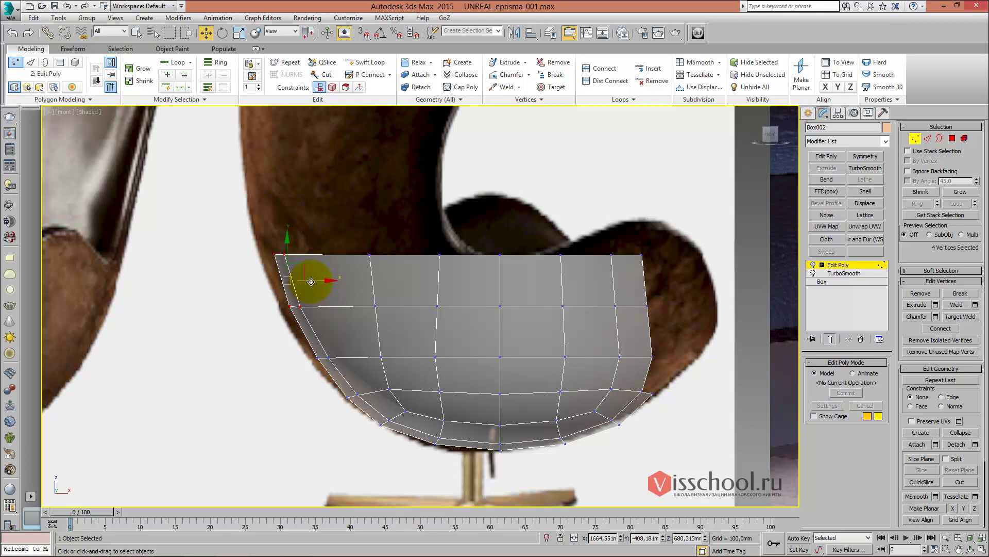
{"action": "scroll", "coordinate": [314, 281], "scroll_direction": "down", "scroll_amount": 1}
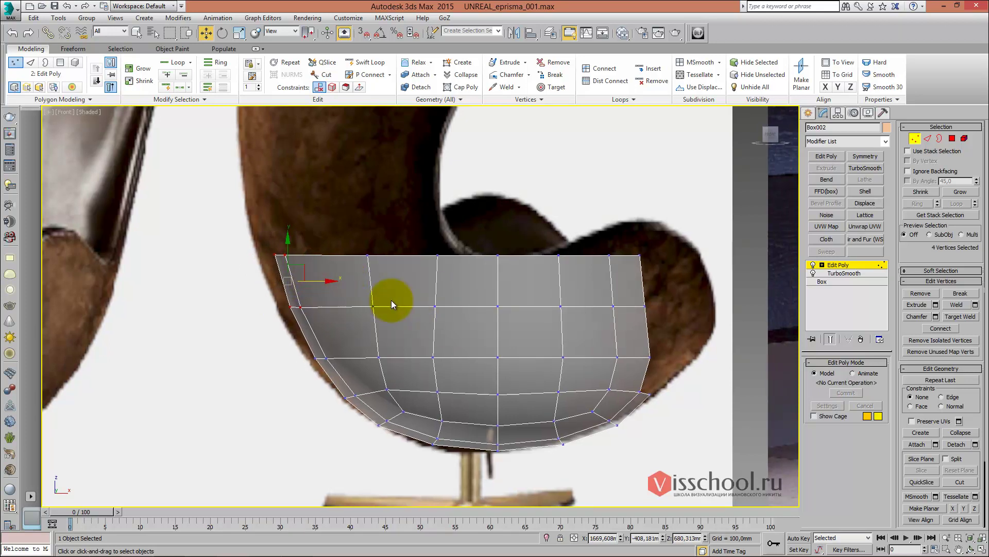
{"action": "scroll", "coordinate": [391, 298], "scroll_direction": "up", "scroll_amount": 1}
{"action": "key", "text": "2"}
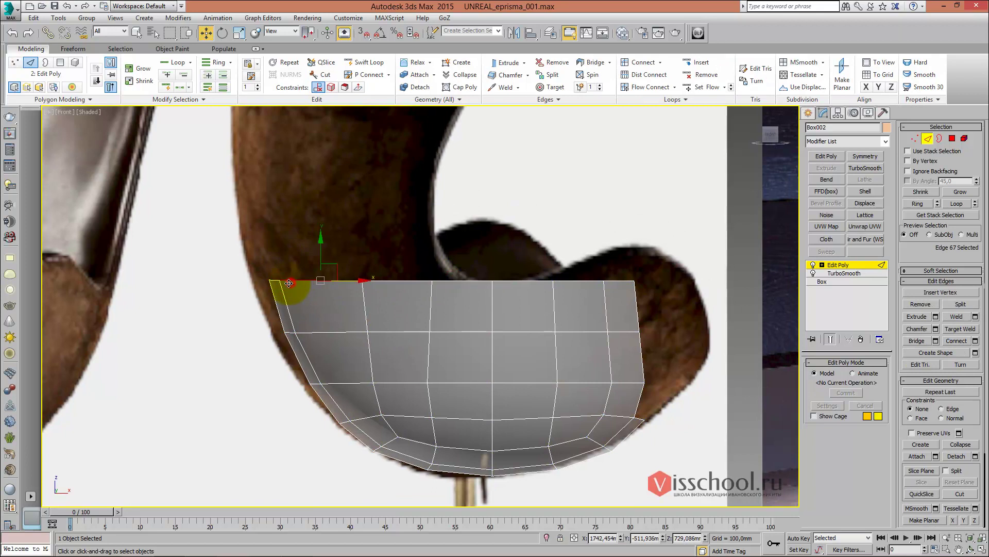
Select the shell's top rim edges and move them upward
{"action": "left_click_drag", "start_coordinate": [657, 312], "coordinate": [657, 311]}
{"action": "left_click_drag", "start_coordinate": [252, 286], "coordinate": [783, 413]}
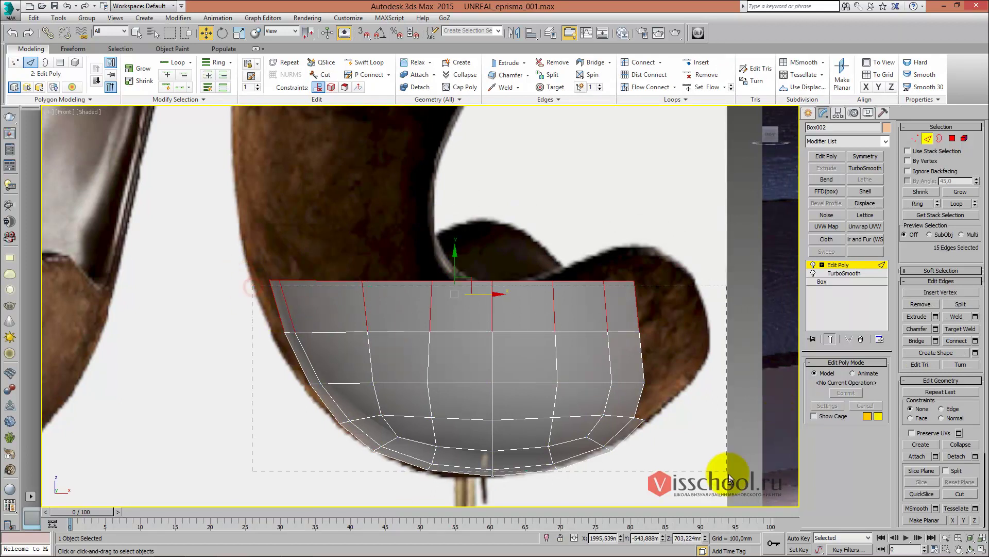
{"action": "left_click_drag", "start_coordinate": [728, 474], "coordinate": [729, 474], "text": "alt"}
{"action": "scroll", "coordinate": [501, 310], "scroll_direction": "up", "scroll_amount": 1}
{"action": "left_click_drag", "start_coordinate": [476, 306], "coordinate": [477, 278]}
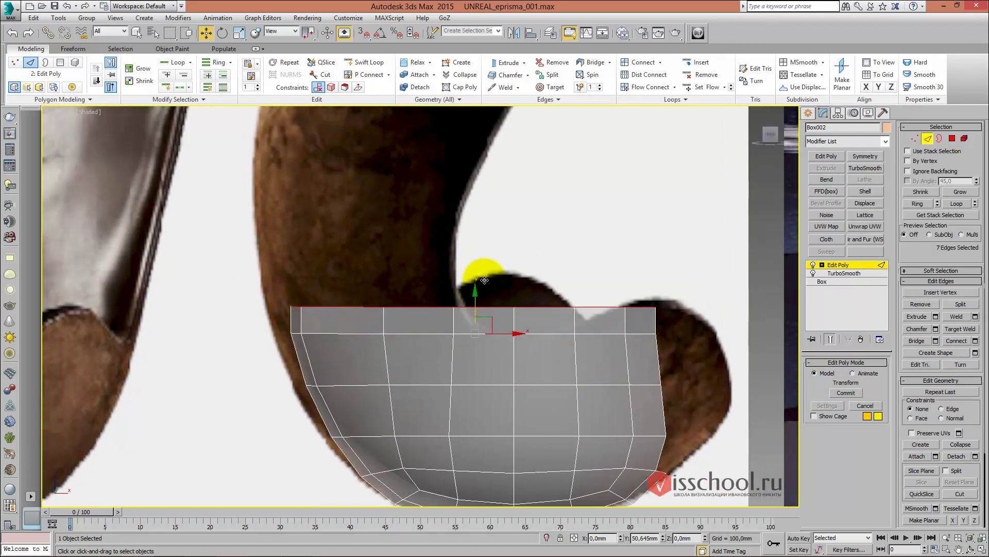
At vertex level, pull the shell's left-side vertices outward to the left
{"action": "key", "text": "1"}
{"action": "mouse_move", "coordinate": [239, 269]}
{"action": "left_mouse_down"}
{"action": "mouse_move", "coordinate": [320, 317]}
{"action": "mouse_move", "coordinate": [305, 334]}
{"action": "left_mouse_up"}
{"action": "middle_click_drag", "start_coordinate": [306, 340], "coordinate": [311, 318]}
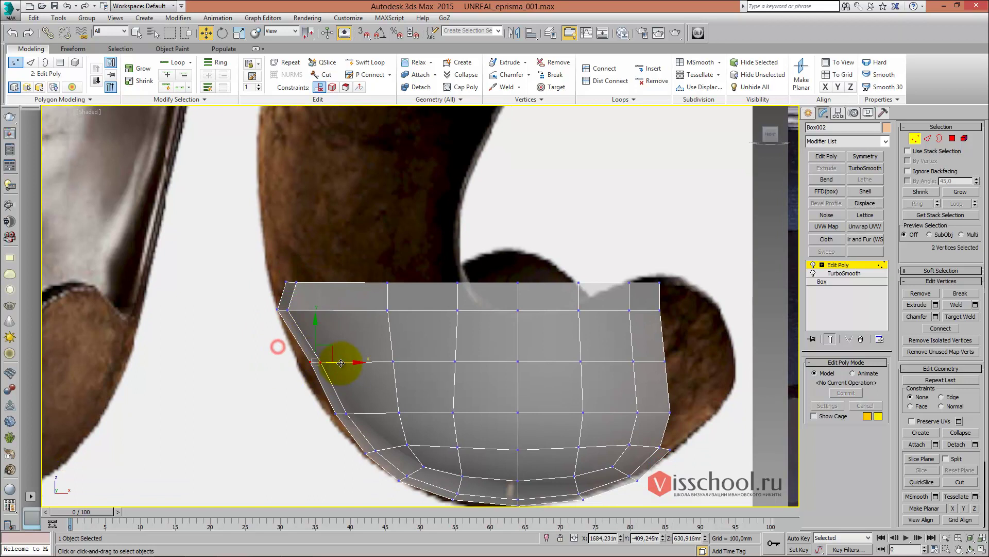
{"action": "left_click_drag", "start_coordinate": [341, 363], "coordinate": [330, 367]}
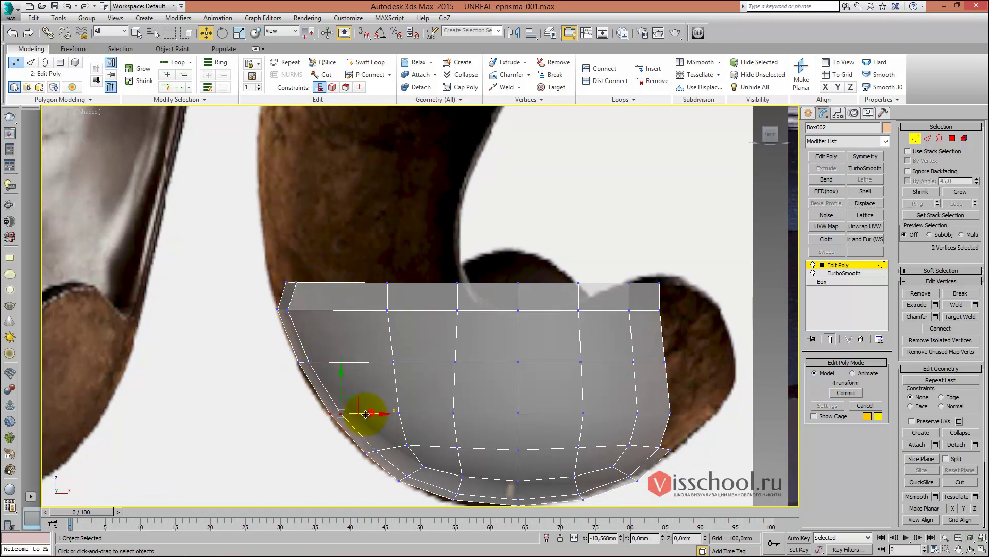
{"action": "middle_click_drag", "start_coordinate": [354, 345], "coordinate": [381, 375]}
{"action": "left_click_drag", "start_coordinate": [287, 284], "coordinate": [339, 325]}
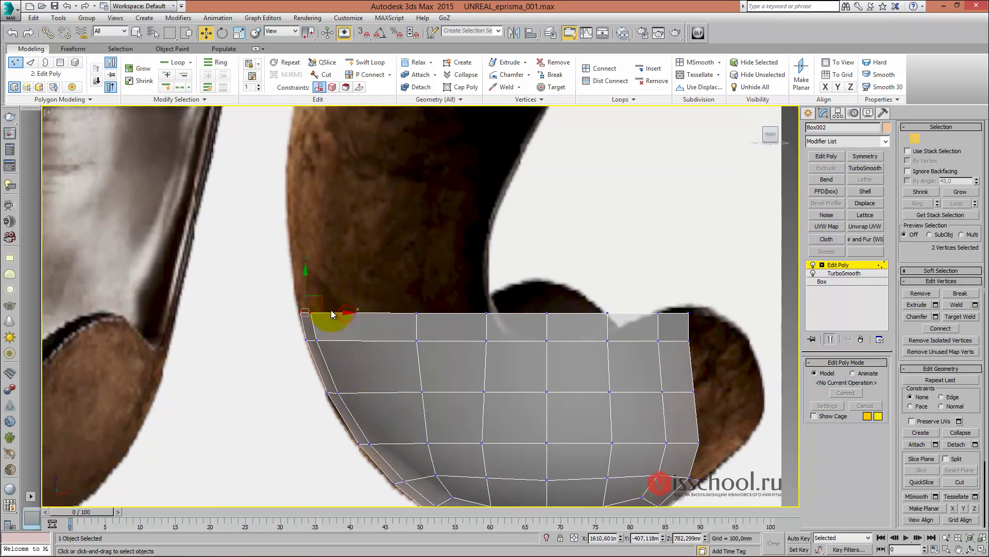
{"action": "scroll", "coordinate": [330, 310], "scroll_direction": "down", "scroll_amount": 5}
Select the top border, then the ring of fifteen vertical edges around the shell
{"action": "mouse_move", "coordinate": [395, 292]}
{"action": "middle_mouse_down", "text": "alt"}
{"action": "mouse_move", "coordinate": [375, 326]}
{"action": "mouse_move", "coordinate": [361, 299]}
{"action": "mouse_move", "coordinate": [308, 309]}
{"action": "mouse_move", "coordinate": [349, 332]}
{"action": "mouse_move", "coordinate": [434, 293]}
{"action": "mouse_move", "coordinate": [399, 283]}
{"action": "mouse_move", "coordinate": [396, 246]}
{"action": "mouse_move", "coordinate": [412, 203]}
{"action": "mouse_move", "coordinate": [412, 214]}
{"action": "mouse_move", "coordinate": [356, 251]}
{"action": "mouse_move", "coordinate": [380, 298]}
{"action": "mouse_move", "coordinate": [409, 250]}
{"action": "mouse_move", "coordinate": [377, 258]}
{"action": "mouse_move", "coordinate": [651, 332]}
{"action": "mouse_move", "coordinate": [600, 304]}
{"action": "mouse_move", "coordinate": [670, 299]}
{"action": "middle_mouse_up", "text": "alt"}
{"action": "key", "text": "t"}
{"action": "scroll", "coordinate": [355, 335], "scroll_direction": "up", "scroll_amount": 5}
{"action": "scroll", "coordinate": [438, 287], "scroll_direction": "down", "scroll_amount": 2}
{"action": "key", "text": "2"}
{"action": "double_click", "coordinate": [346, 252]}
{"action": "left_click", "coordinate": [345, 274], "text": "shift"}
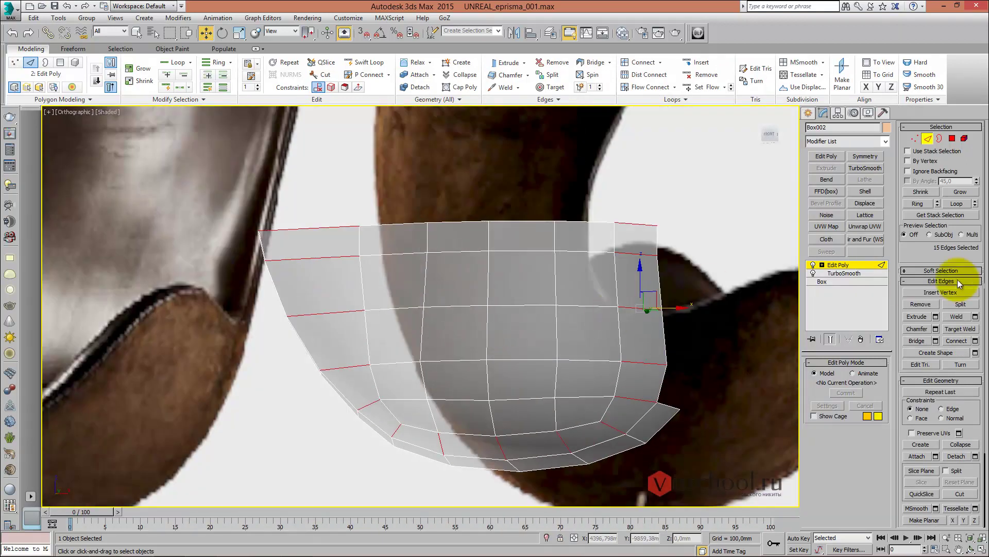
Connect the selected edge ring to add a new loop around the shell
{"action": "left_click", "coordinate": [956, 341]}
{"action": "key", "text": "t"}
{"action": "scroll", "coordinate": [433, 214], "scroll_direction": "up", "scroll_amount": 3}
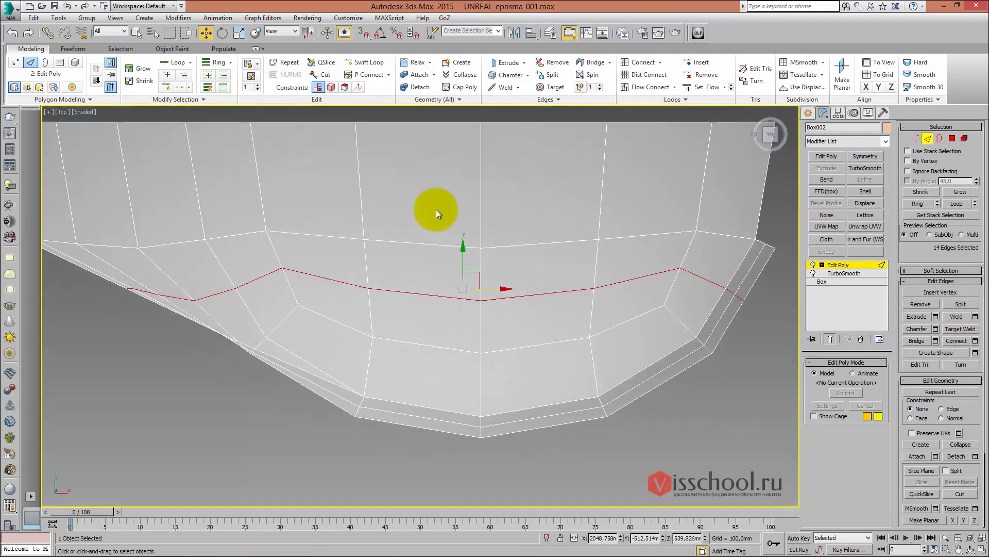
{"action": "scroll", "coordinate": [413, 227], "scroll_direction": "down", "scroll_amount": 5}
{"action": "middle_click_drag", "start_coordinate": [402, 235], "coordinate": [371, 242], "text": "alt"}
Move the new loop's vertices in Top view to keep the bowl's curve smooth
{"action": "key", "text": "1"}
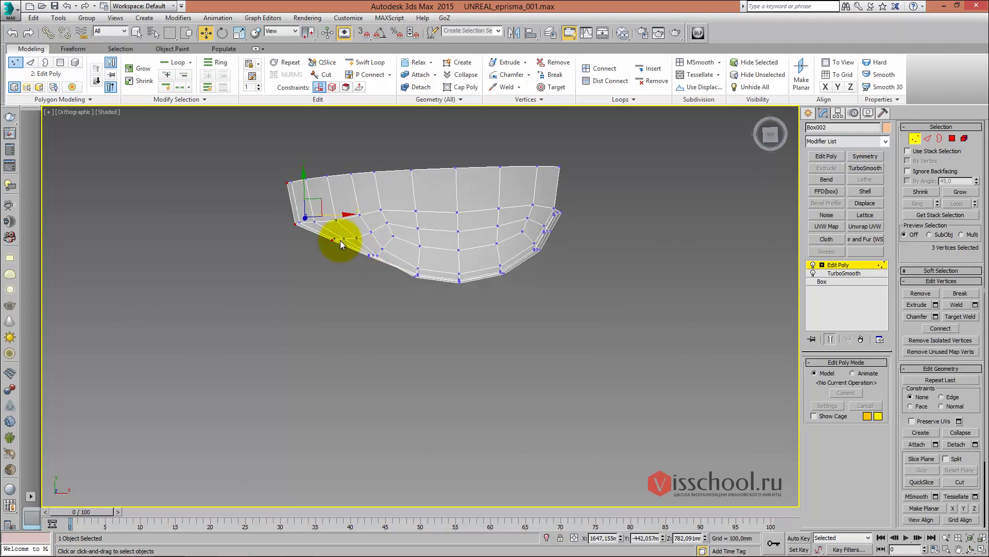
{"action": "left_click", "coordinate": [332, 239]}
{"action": "key", "text": "t"}
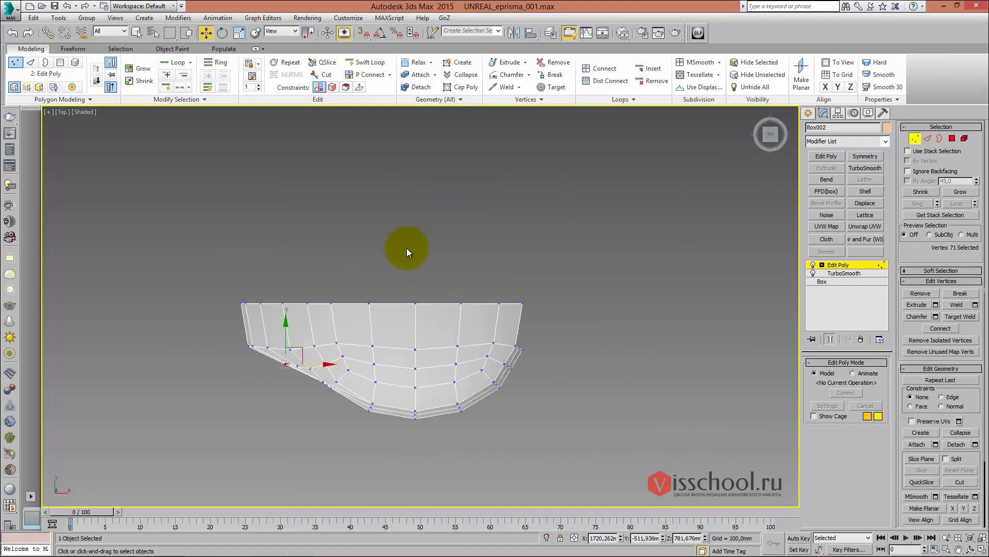
{"action": "scroll", "coordinate": [410, 258], "scroll_direction": "up", "scroll_amount": 2}
{"action": "left_click_drag", "start_coordinate": [404, 297], "coordinate": [474, 375]}
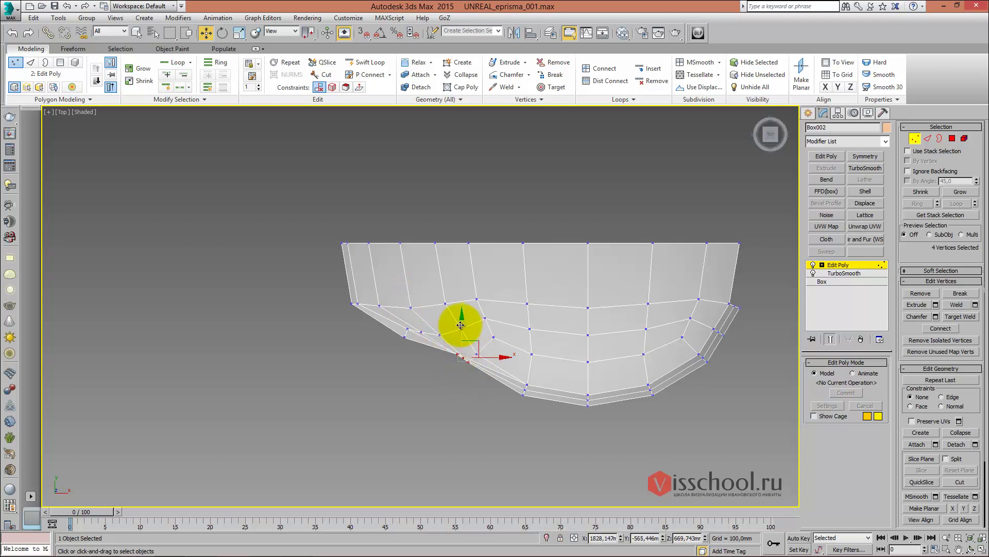
{"action": "left_click_drag", "start_coordinate": [462, 339], "coordinate": [426, 332]}
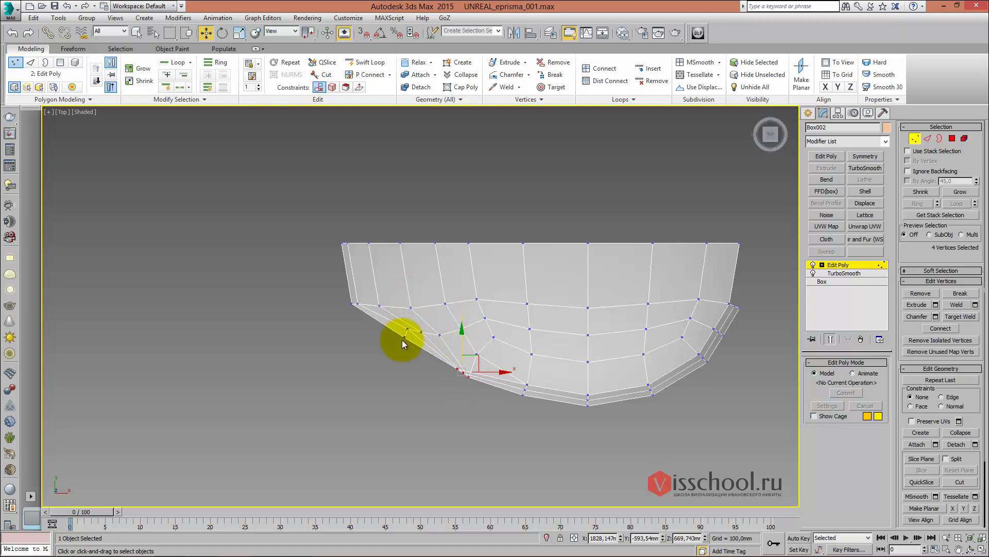
{"action": "mouse_move", "coordinate": [418, 319]}
{"action": "middle_mouse_down", "text": "alt"}
{"action": "mouse_move", "coordinate": [398, 243]}
{"action": "mouse_move", "coordinate": [455, 233]}
{"action": "mouse_move", "coordinate": [462, 262]}
{"action": "mouse_move", "coordinate": [430, 255]}
{"action": "mouse_move", "coordinate": [435, 262]}
{"action": "mouse_move", "coordinate": [416, 270]}
{"action": "mouse_move", "coordinate": [436, 276]}
{"action": "mouse_move", "coordinate": [437, 267]}
{"action": "middle_mouse_up", "text": "alt"}
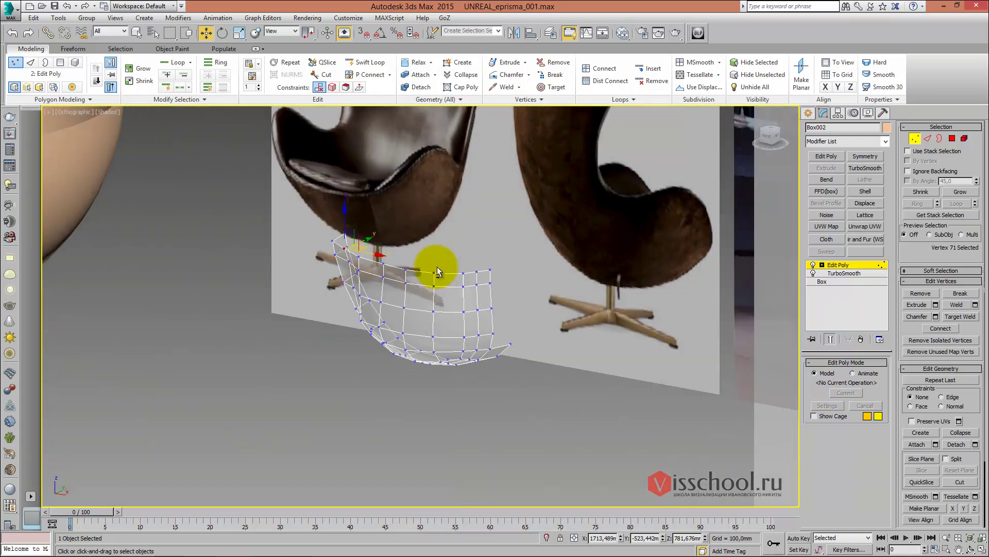
{"action": "key", "text": "f"}
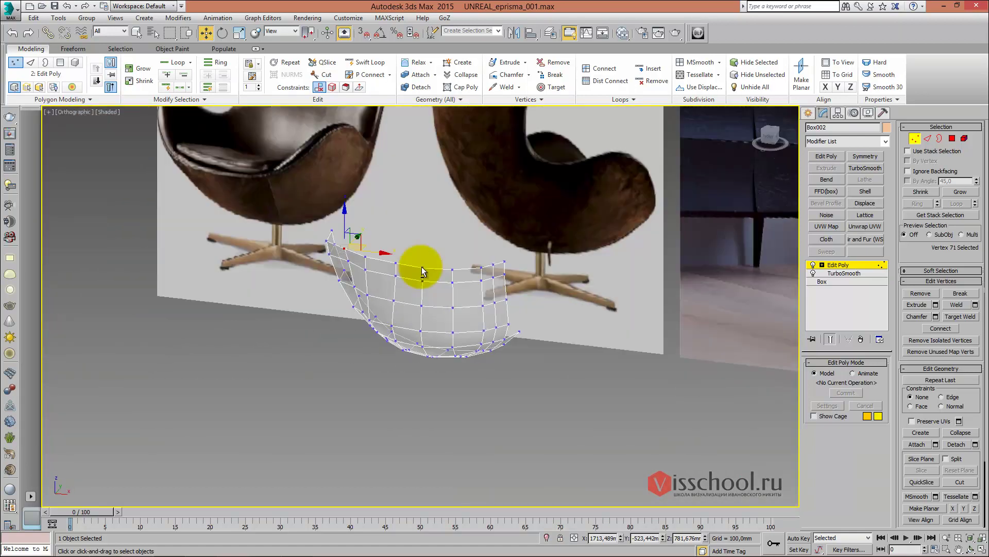
{"action": "scroll", "coordinate": [354, 150], "scroll_direction": "up", "scroll_amount": 4}
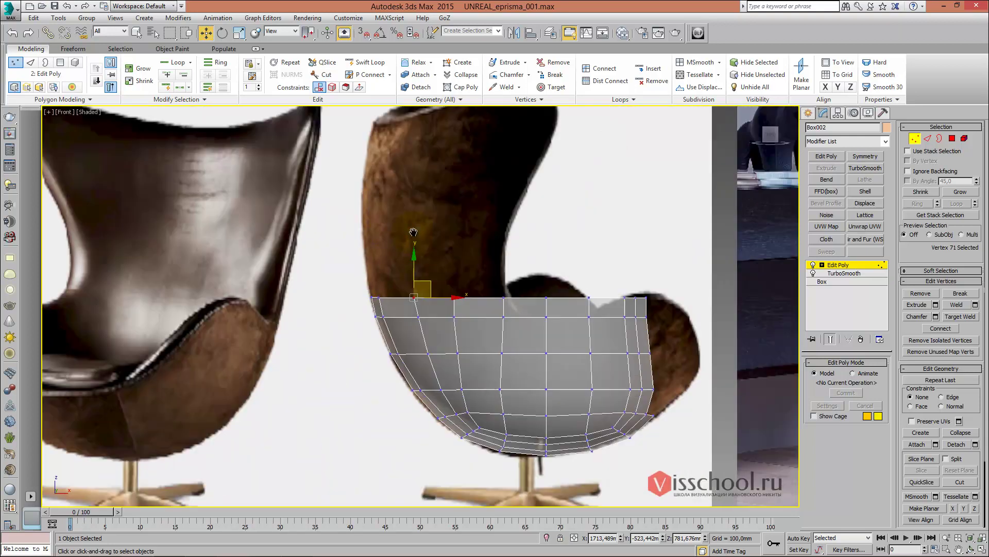
{"action": "scroll", "coordinate": [456, 266], "scroll_direction": "up", "scroll_amount": 2}
{"action": "scroll", "coordinate": [457, 286], "scroll_direction": "up", "scroll_amount": 2}
Shift-move the top rim edges upward to start the raised back
{"action": "key", "text": "3"}
{"action": "key", "text": "2"}
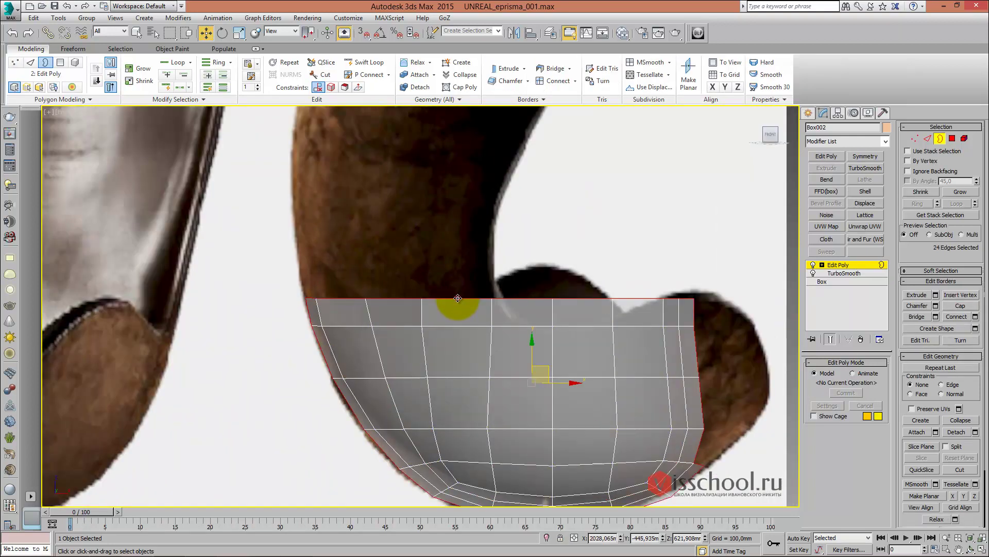
{"action": "left_click", "coordinate": [438, 289]}
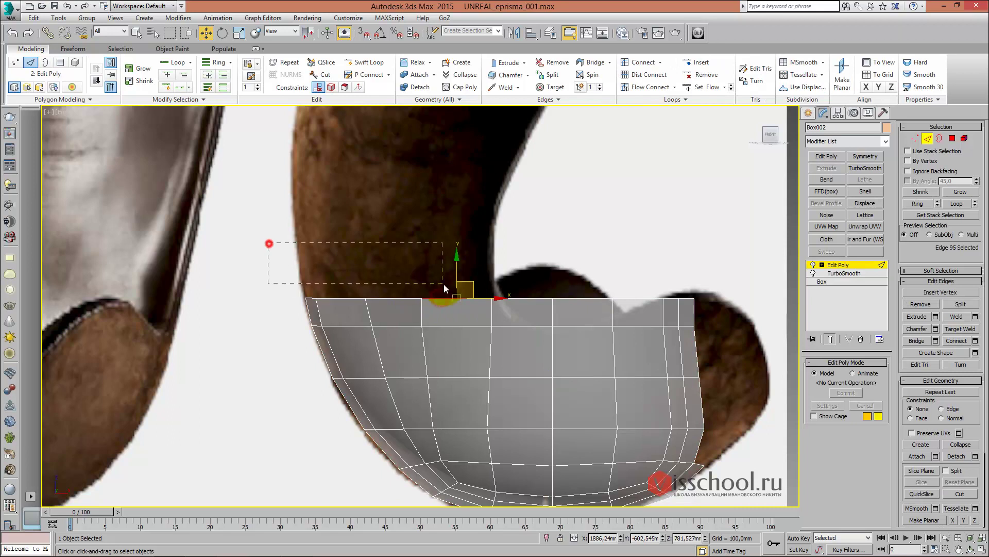
{"action": "middle_click_drag", "start_coordinate": [526, 404], "coordinate": [425, 293], "text": "alt"}
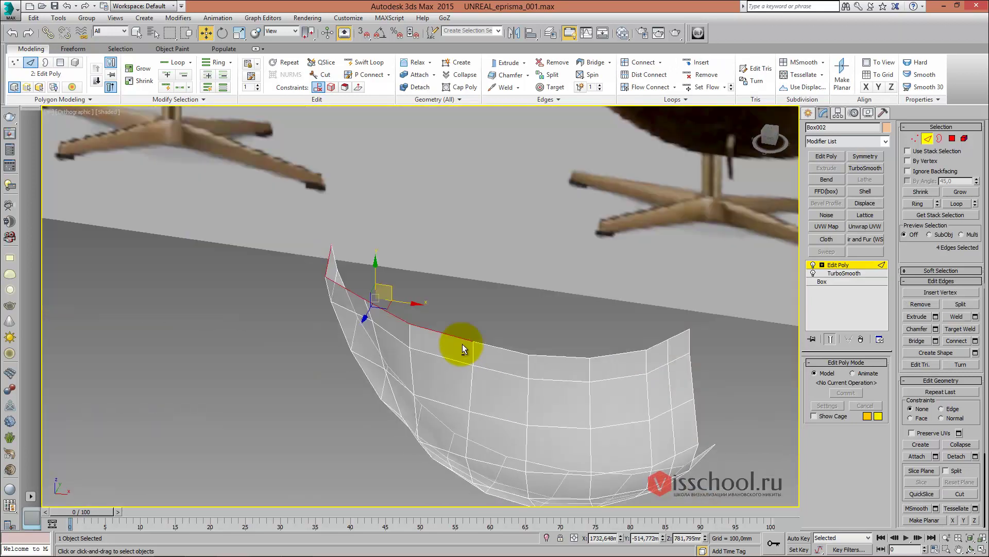
{"action": "key", "text": "f"}
{"action": "scroll", "coordinate": [438, 273], "scroll_direction": "down", "scroll_amount": 2}
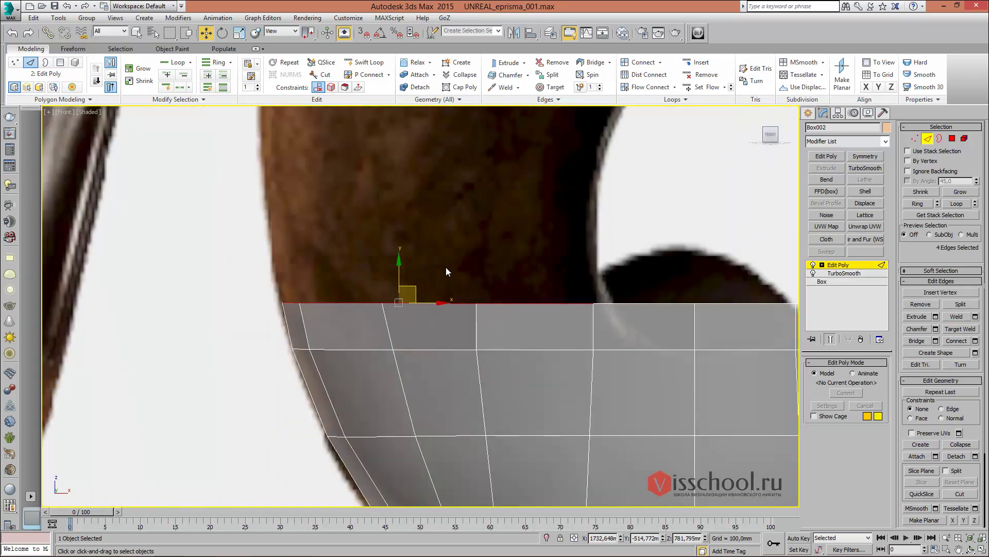
{"action": "scroll", "coordinate": [449, 273], "scroll_direction": "down", "scroll_amount": 4}
{"action": "left_click_drag", "start_coordinate": [428, 324], "coordinate": [433, 164], "text": "shift"}
Add horizontal loops across the back's vertical edges with Connect
{"action": "left_click_drag", "start_coordinate": [365, 247], "coordinate": [519, 277]}
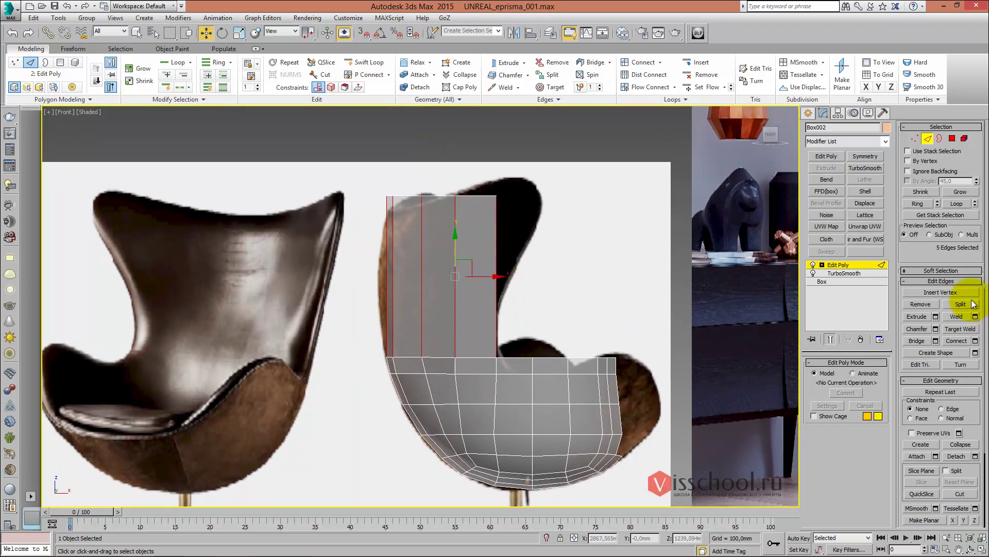
{"action": "left_click", "coordinate": [975, 341]}
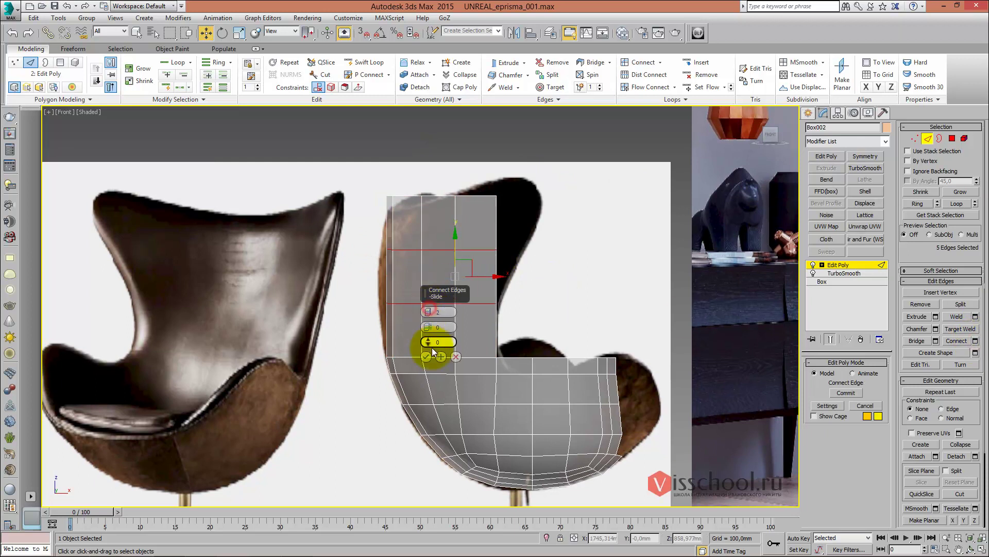
{"action": "left_click", "coordinate": [427, 356]}
Lower the back's top-left vertices to angle the corner toward the outline
{"action": "key", "text": "1"}
{"action": "mouse_move", "coordinate": [399, 234]}
{"action": "left_mouse_down"}
{"action": "mouse_move", "coordinate": [412, 252]}
{"action": "mouse_move", "coordinate": [427, 241]}
{"action": "left_mouse_up"}
{"action": "scroll", "coordinate": [433, 259], "scroll_direction": "up", "scroll_amount": 3}
{"action": "scroll", "coordinate": [434, 258], "scroll_direction": "up", "scroll_amount": 2}
{"action": "mouse_move", "coordinate": [408, 144]}
{"action": "left_mouse_down"}
{"action": "mouse_move", "coordinate": [428, 127]}
{"action": "mouse_move", "coordinate": [419, 164]}
{"action": "left_mouse_up"}
{"action": "middle_click_drag", "start_coordinate": [446, 195], "coordinate": [442, 183]}
{"action": "left_click_drag", "start_coordinate": [473, 128], "coordinate": [473, 146]}
{"action": "mouse_move", "coordinate": [479, 123]}
{"action": "middle_mouse_down"}
{"action": "mouse_move", "coordinate": [473, 164]}
{"action": "mouse_move", "coordinate": [519, 187]}
{"action": "middle_mouse_up"}
Pull the back's top-right corner vertex upward
{"action": "left_click_drag", "start_coordinate": [512, 155], "coordinate": [512, 146]}
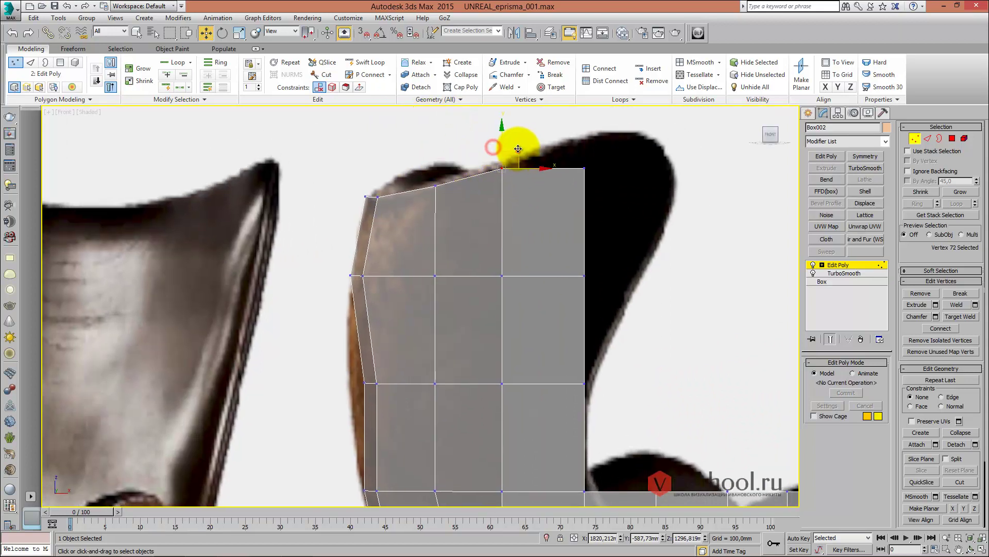
{"action": "left_click", "coordinate": [572, 173]}
{"action": "left_click_drag", "start_coordinate": [584, 160], "coordinate": [578, 132]}
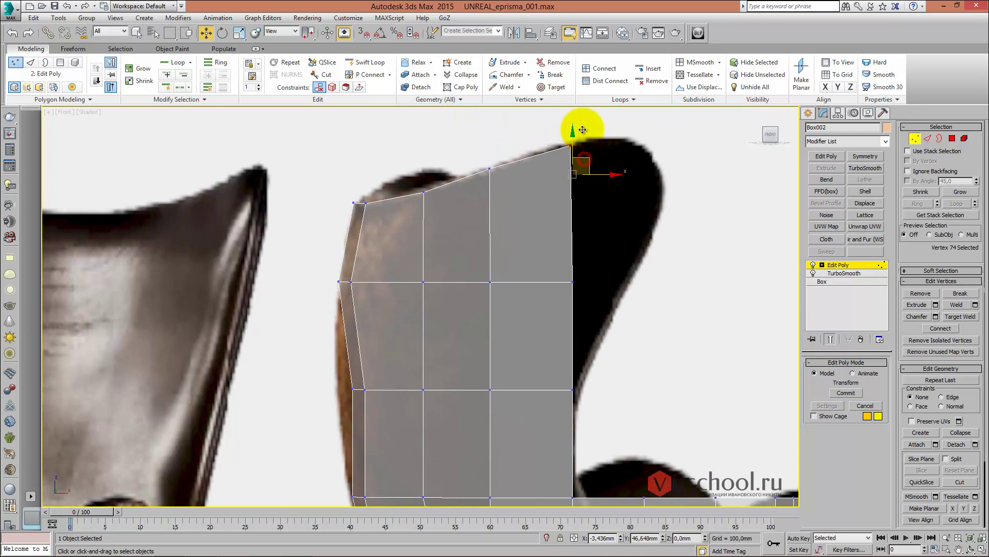
{"action": "scroll", "coordinate": [578, 132], "scroll_direction": "down", "scroll_amount": 5}
{"action": "mouse_move", "coordinate": [546, 151]}
{"action": "middle_mouse_down", "text": "alt"}
{"action": "mouse_move", "coordinate": [554, 203]}
{"action": "mouse_move", "coordinate": [490, 203]}
{"action": "mouse_move", "coordinate": [591, 203]}
{"action": "mouse_move", "coordinate": [556, 221]}
{"action": "mouse_move", "coordinate": [537, 205]}
{"action": "middle_mouse_up", "text": "alt"}
{"action": "key", "text": "f"}
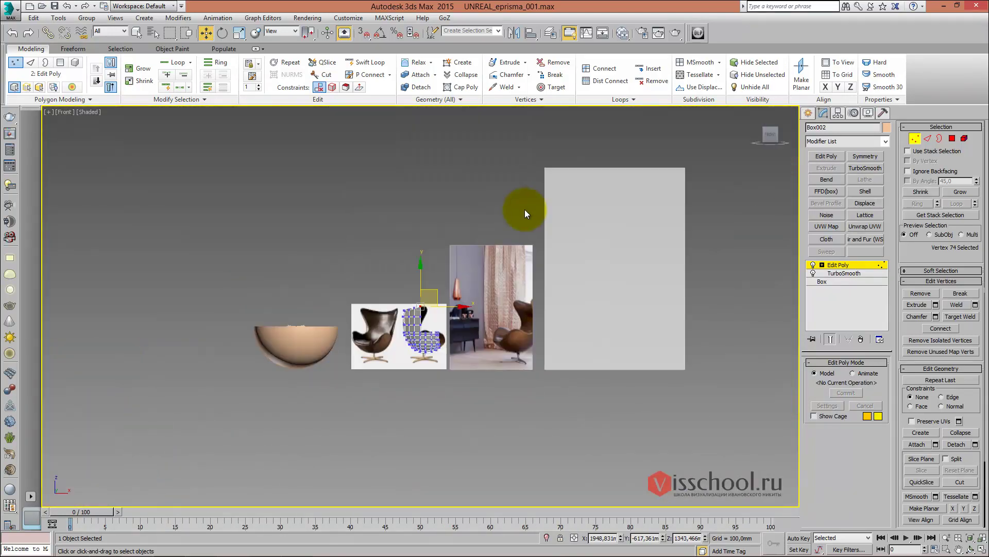
{"action": "scroll", "coordinate": [515, 219], "scroll_direction": "up", "scroll_amount": 3}
{"action": "scroll", "coordinate": [463, 252], "scroll_direction": "up", "scroll_amount": 3}
{"action": "scroll", "coordinate": [456, 291], "scroll_direction": "up", "scroll_amount": 3}
Move the back's right vertical edge outward along X toward the wing
{"action": "left_click_drag", "start_coordinate": [422, 264], "coordinate": [466, 309]}
{"action": "scroll", "coordinate": [453, 268], "scroll_direction": "down", "scroll_amount": 3}
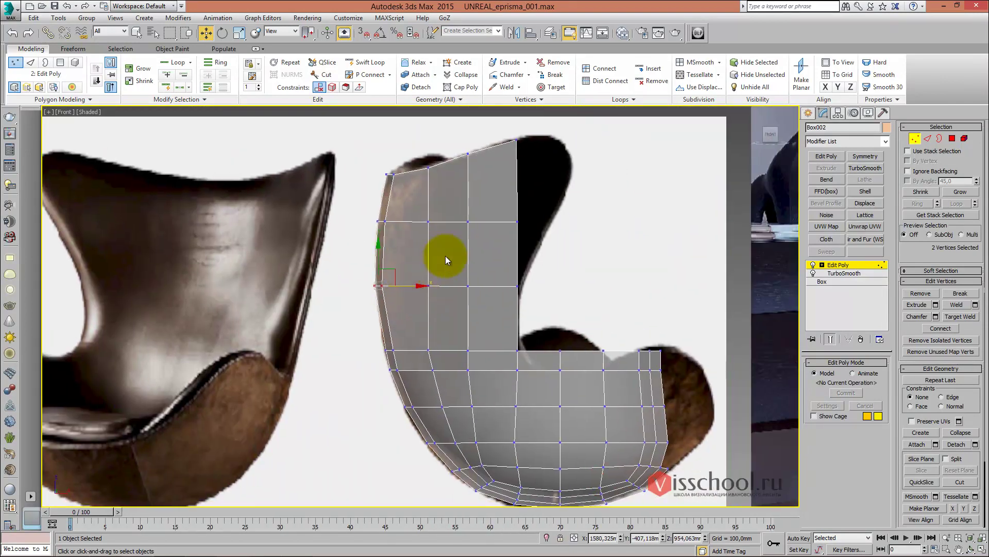
{"action": "scroll", "coordinate": [444, 217], "scroll_direction": "down", "scroll_amount": 3}
{"action": "scroll", "coordinate": [444, 206], "scroll_direction": "up", "scroll_amount": 8}
{"action": "key", "text": "2"}
{"action": "left_click", "coordinate": [480, 212]}
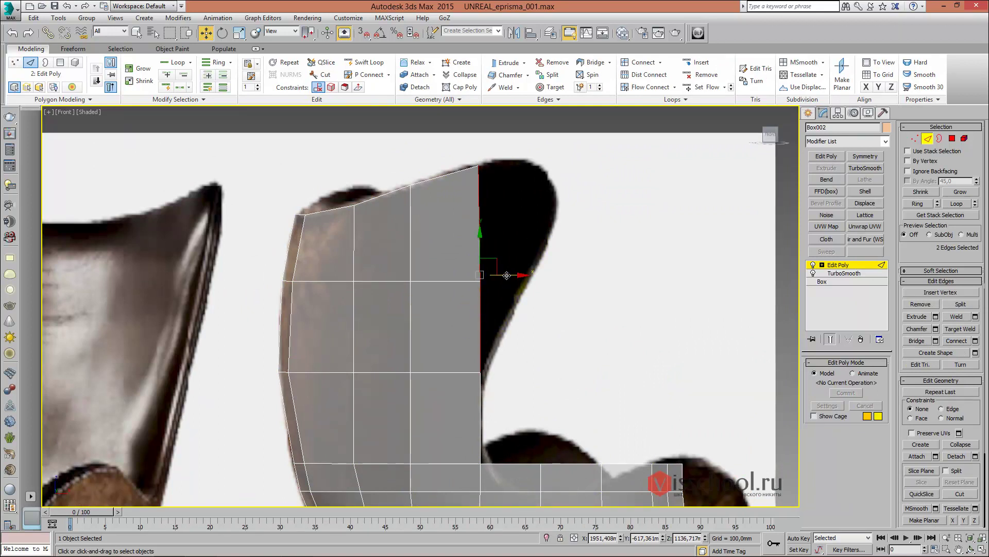
{"action": "left_click_drag", "start_coordinate": [507, 275], "coordinate": [585, 275]}
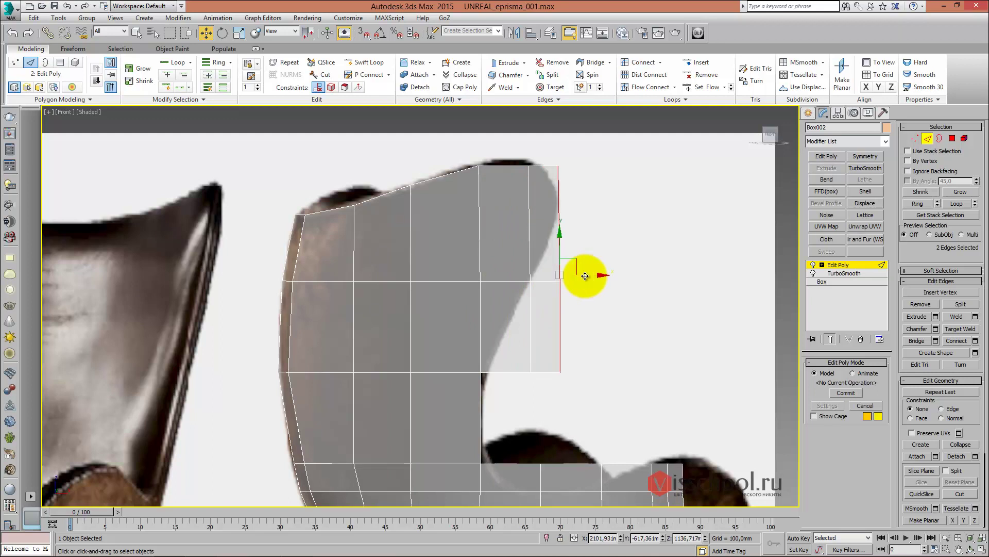
Move the top-right vertex inward onto the outline and shift nearby vertices up-left
{"action": "key", "text": "1"}
{"action": "left_click", "coordinate": [529, 165]}
{"action": "left_click_drag", "start_coordinate": [536, 175], "coordinate": [537, 150]}
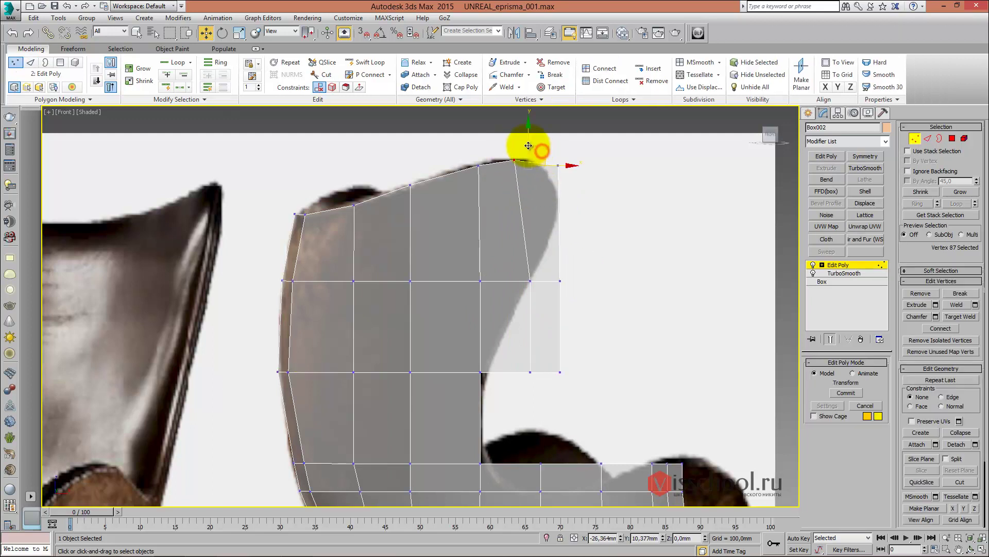
{"action": "middle_click_drag", "start_coordinate": [557, 158], "coordinate": [543, 166]}
{"action": "left_click_drag", "start_coordinate": [555, 169], "coordinate": [539, 159]}
{"action": "left_click_drag", "start_coordinate": [549, 276], "coordinate": [538, 237]}
{"action": "middle_click_drag", "start_coordinate": [562, 238], "coordinate": [543, 233]}
Raise the lower wing vertices up and left to follow the chair's wing
{"action": "left_click_drag", "start_coordinate": [477, 338], "coordinate": [570, 406]}
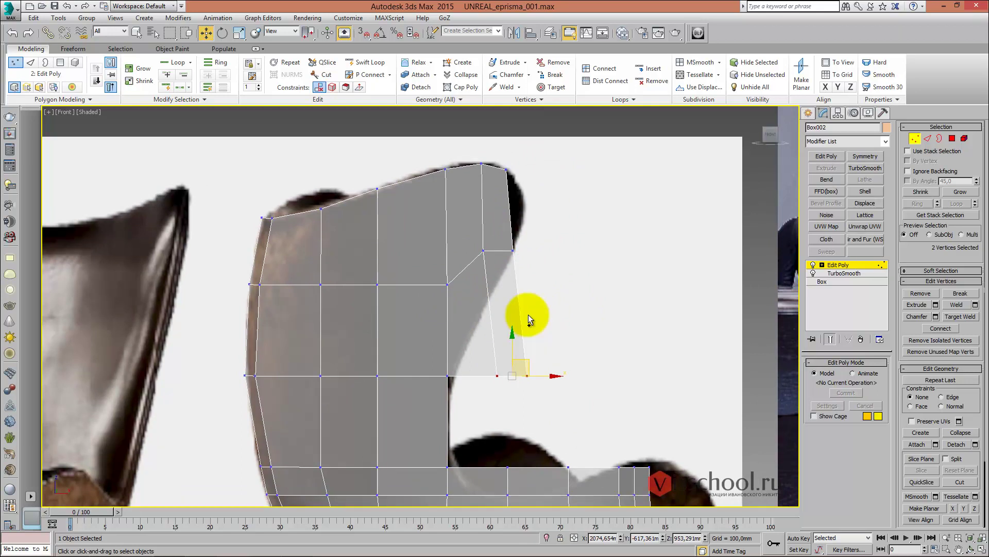
{"action": "mouse_move", "coordinate": [490, 276]}
{"action": "left_mouse_down"}
{"action": "mouse_move", "coordinate": [541, 318]}
{"action": "mouse_move", "coordinate": [503, 330]}
{"action": "left_mouse_up"}
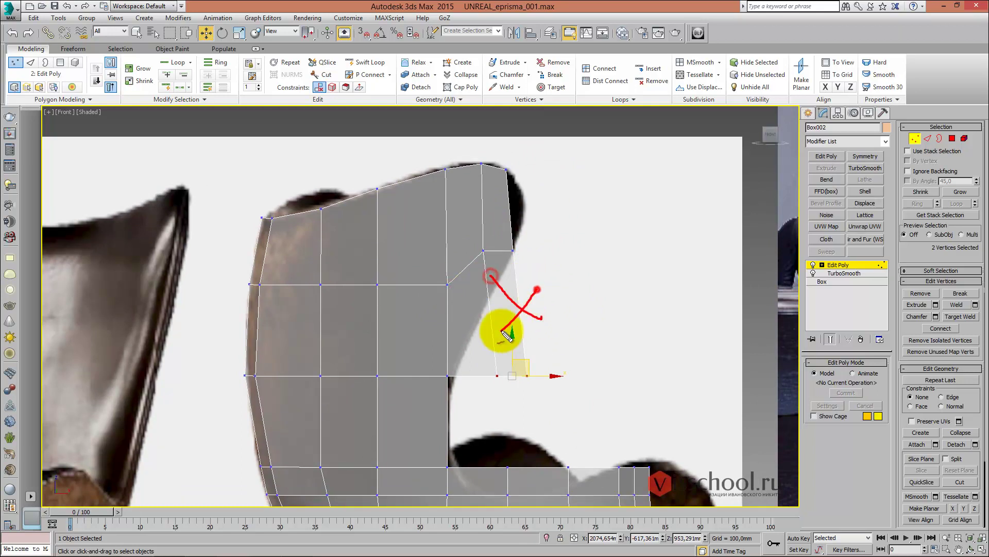
{"action": "middle_click_drag", "start_coordinate": [491, 283], "coordinate": [481, 279]}
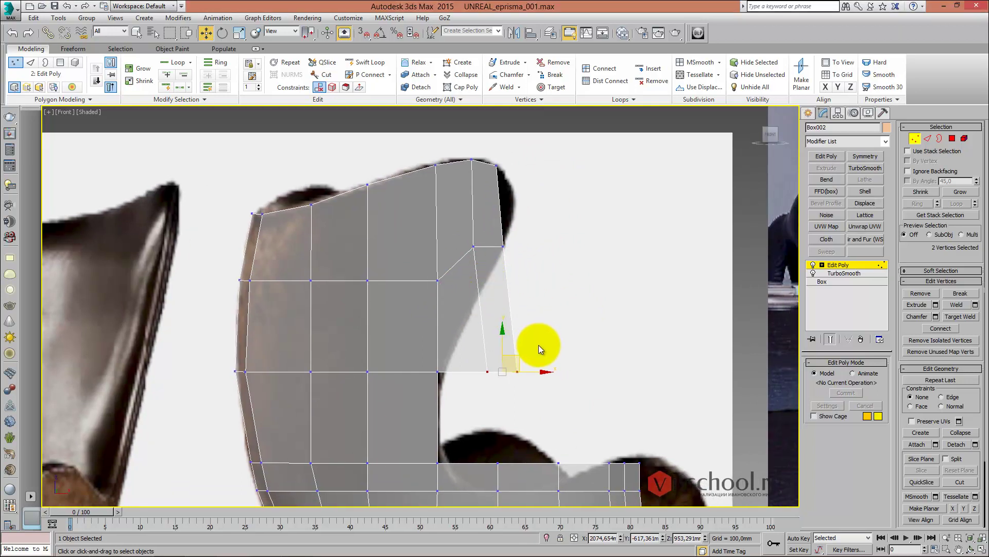
{"action": "left_click", "coordinate": [487, 371], "text": "ctrl"}
{"action": "left_click_drag", "start_coordinate": [519, 353], "coordinate": [504, 317]}
{"action": "left_click", "coordinate": [520, 306]}
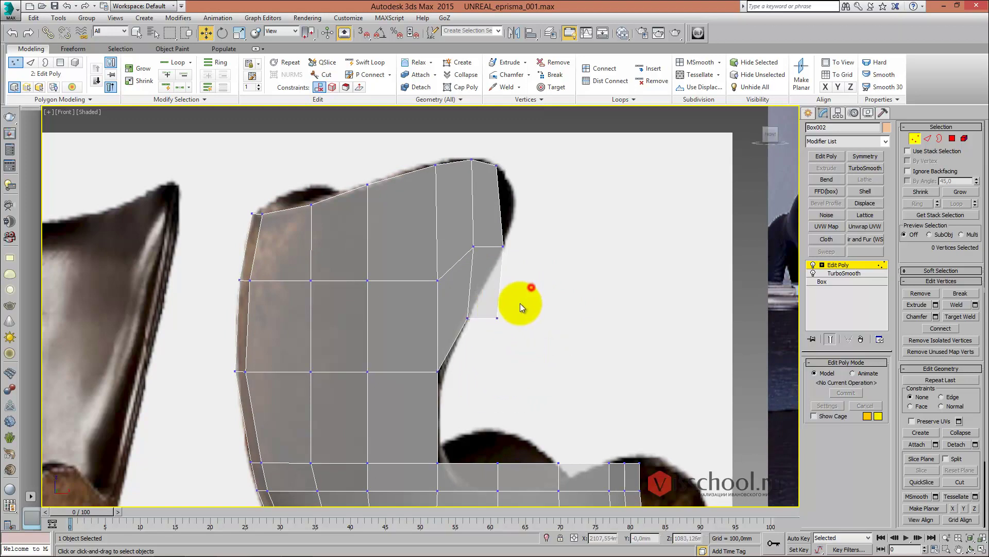
{"action": "left_click_drag", "start_coordinate": [514, 284], "coordinate": [503, 246]}
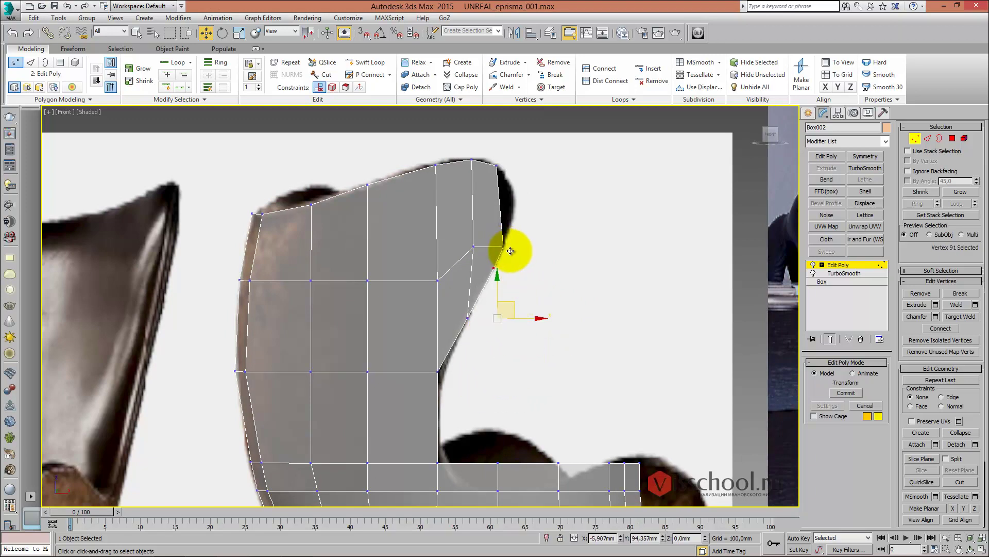
{"action": "left_click", "coordinate": [510, 165]}
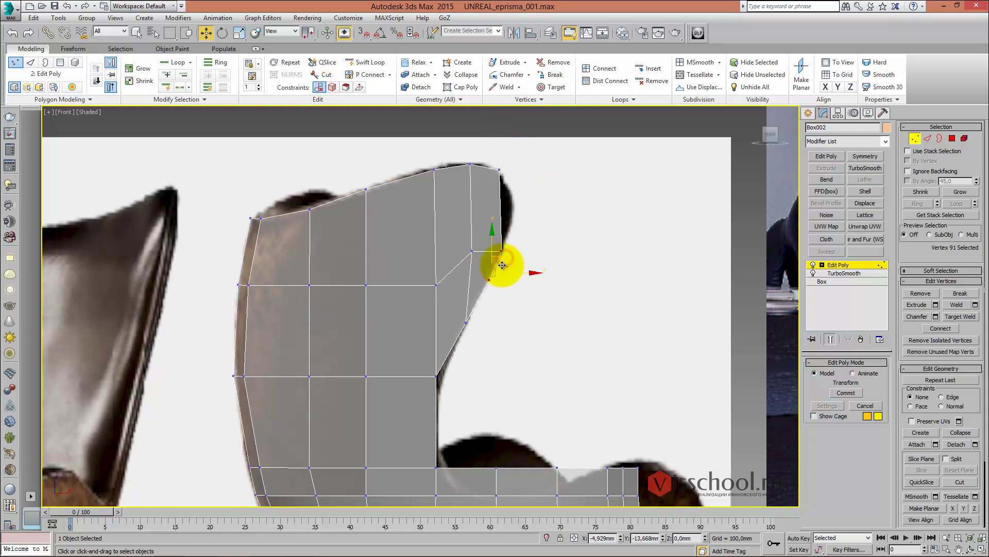
{"action": "middle_click_drag", "start_coordinate": [503, 265], "coordinate": [512, 264]}
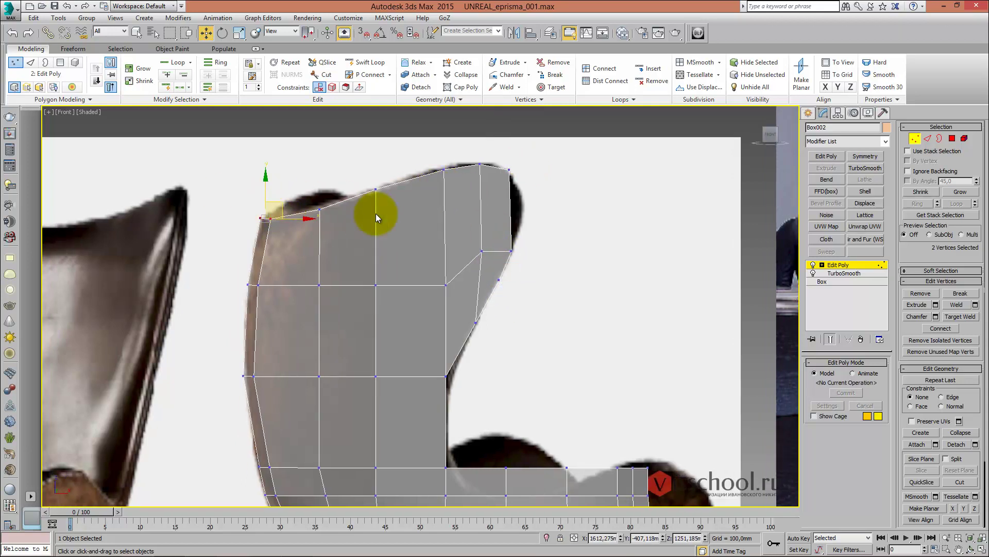
{"action": "mouse_move", "coordinate": [376, 213]}
{"action": "middle_mouse_down", "text": "alt"}
{"action": "mouse_move", "coordinate": [402, 243]}
{"action": "mouse_move", "coordinate": [364, 194]}
{"action": "mouse_move", "coordinate": [380, 287]}
{"action": "mouse_move", "coordinate": [363, 304]}
{"action": "mouse_move", "coordinate": [324, 264]}
{"action": "mouse_move", "coordinate": [350, 265]}
{"action": "middle_mouse_up", "text": "alt"}
In Top view, push the back's top-row and middle-row vertices rearward around the seat
{"action": "key", "text": "t"}
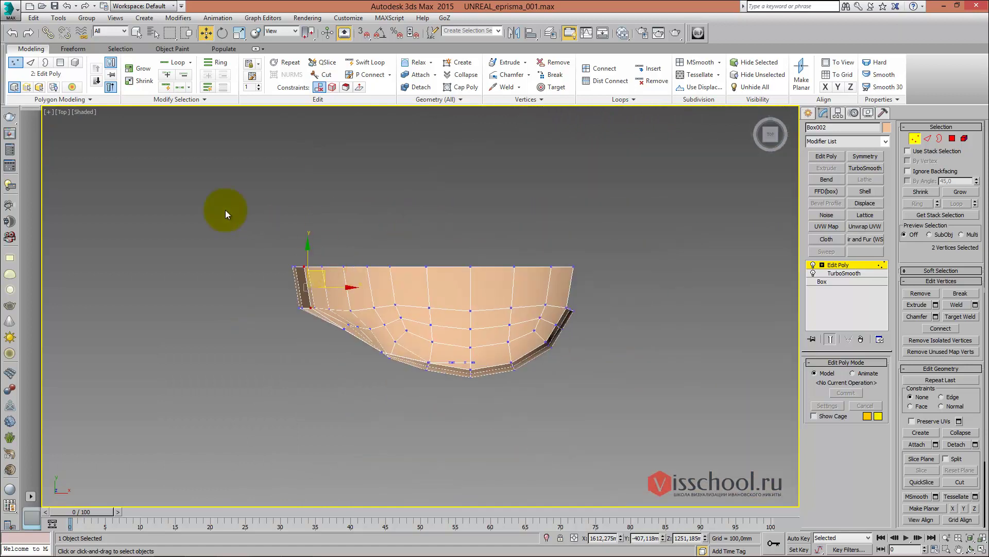
{"action": "left_click_drag", "start_coordinate": [392, 240], "coordinate": [396, 220]}
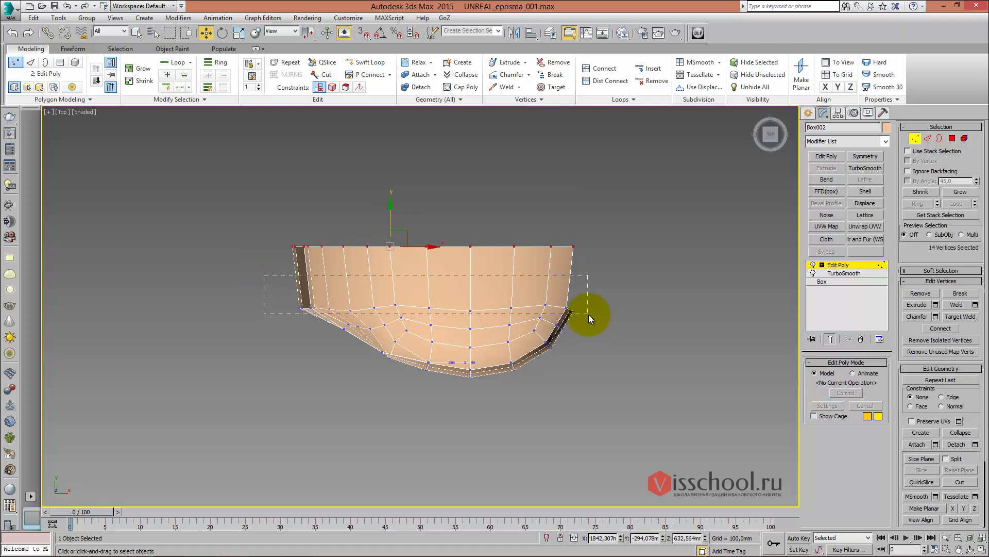
{"action": "left_click_drag", "start_coordinate": [587, 317], "coordinate": [588, 314]}
{"action": "mouse_move", "coordinate": [431, 265]}
{"action": "middle_mouse_down", "text": "alt"}
{"action": "mouse_move", "coordinate": [431, 229]}
{"action": "mouse_move", "coordinate": [382, 237]}
{"action": "mouse_move", "coordinate": [438, 224]}
{"action": "mouse_move", "coordinate": [444, 234]}
{"action": "mouse_move", "coordinate": [407, 242]}
{"action": "mouse_move", "coordinate": [343, 294]}
{"action": "mouse_move", "coordinate": [382, 278]}
{"action": "mouse_move", "coordinate": [387, 254]}
{"action": "mouse_move", "coordinate": [369, 331]}
{"action": "mouse_move", "coordinate": [386, 320]}
{"action": "mouse_move", "coordinate": [399, 235]}
{"action": "middle_mouse_up", "text": "alt"}
{"action": "key", "text": "p"}
{"action": "scroll", "coordinate": [412, 245], "scroll_direction": "up", "scroll_amount": 3}
{"action": "scroll", "coordinate": [416, 229], "scroll_direction": "up", "scroll_amount": 2}
{"action": "key", "text": "f"}
{"action": "scroll", "coordinate": [398, 211], "scroll_direction": "up", "scroll_amount": 4}
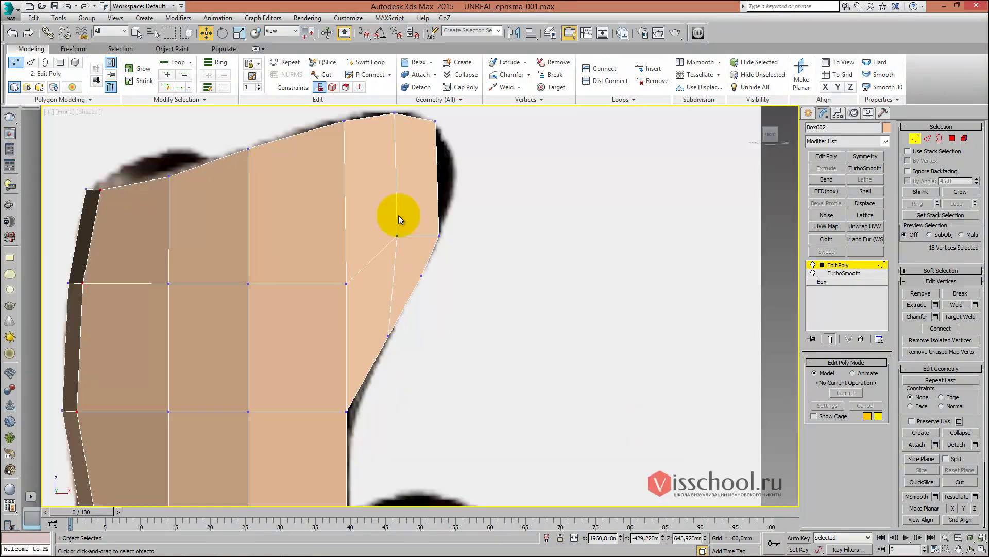
{"action": "scroll", "coordinate": [428, 201], "scroll_direction": "up", "scroll_amount": 2}
{"action": "key", "text": "2"}
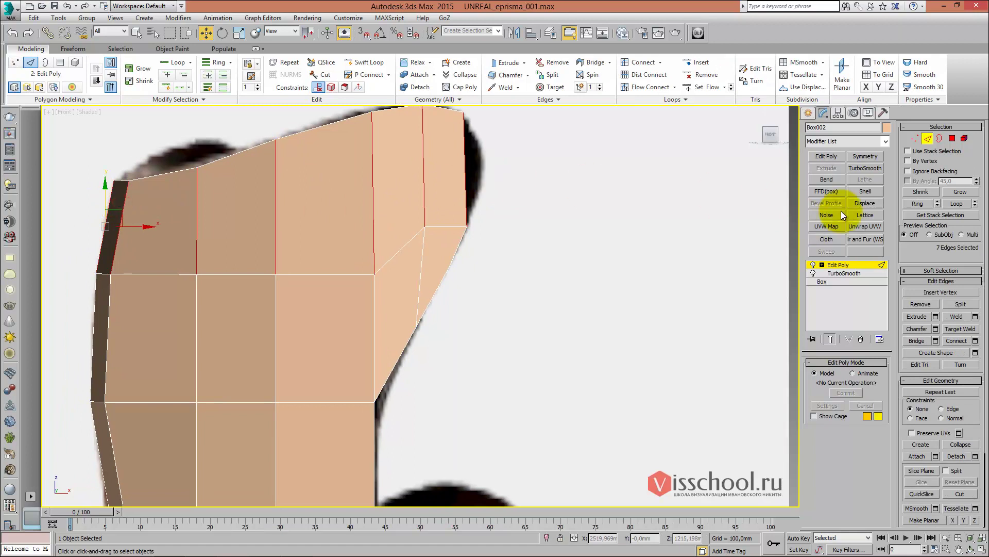
Undo the trial loops, cancel a 2-segment Connect, and activate Swift Loop
{"action": "left_click", "coordinate": [956, 341]}
{"action": "middle_click_drag", "start_coordinate": [518, 177], "coordinate": [539, 193]}
{"action": "key", "text": "ctrl+z"}
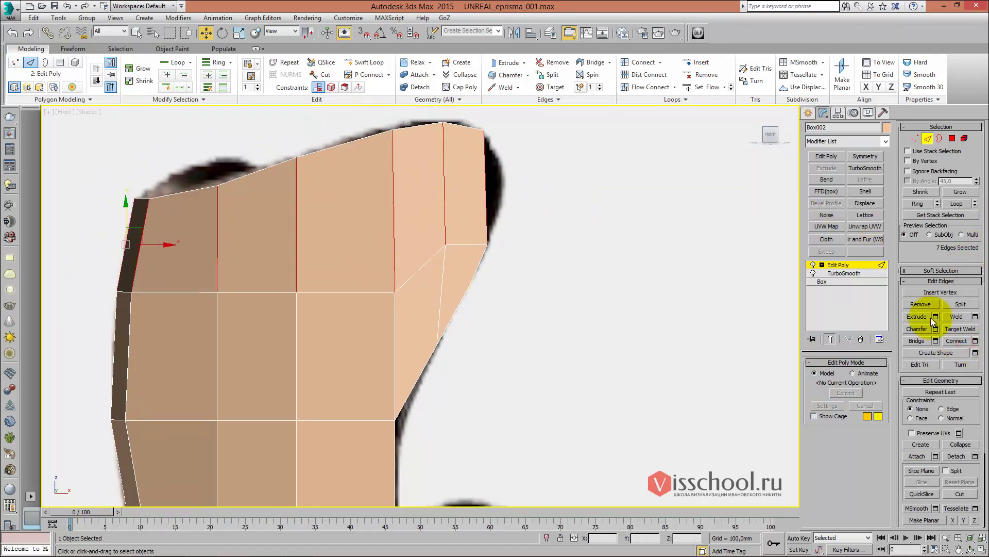
{"action": "left_click", "coordinate": [974, 341]}
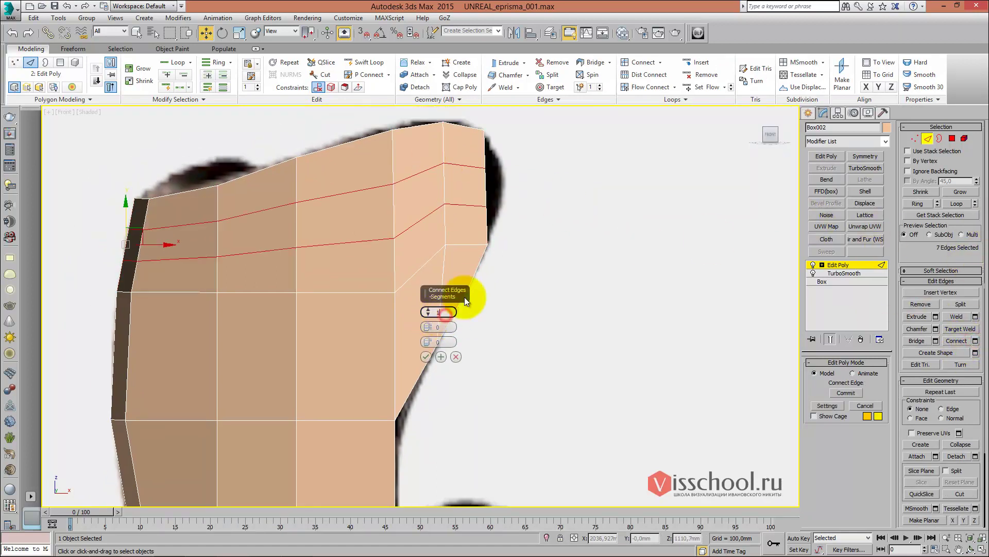
{"action": "key", "text": "Escape"}
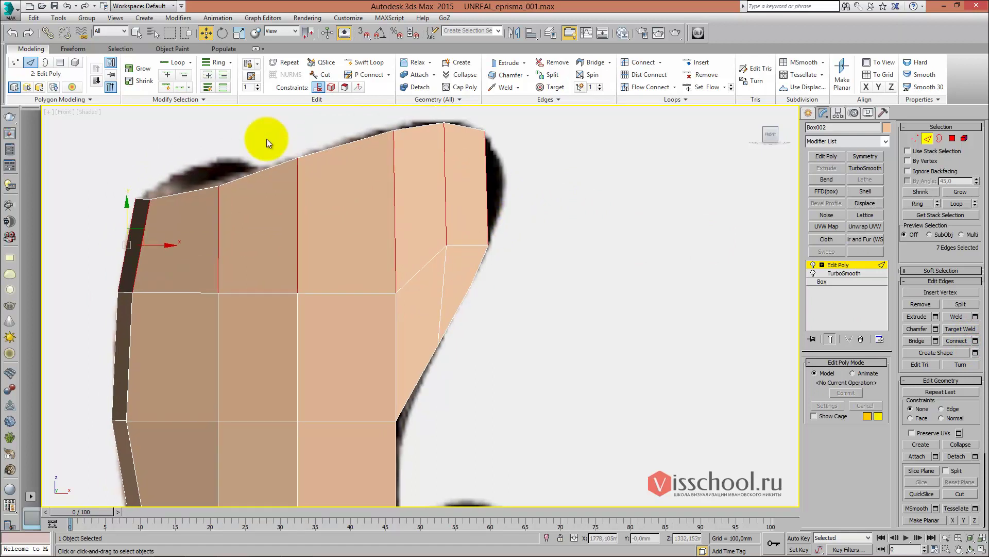
{"action": "left_click", "coordinate": [372, 63]}
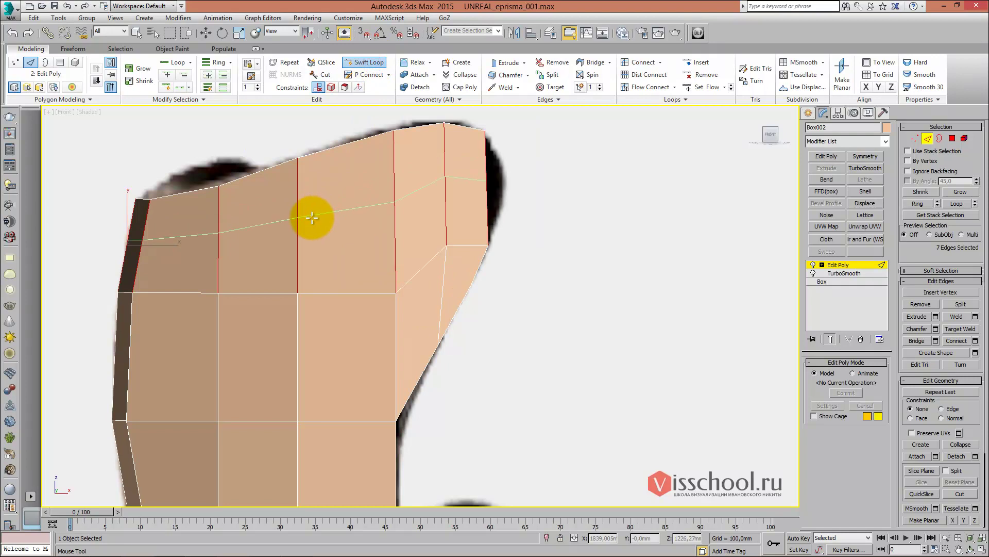
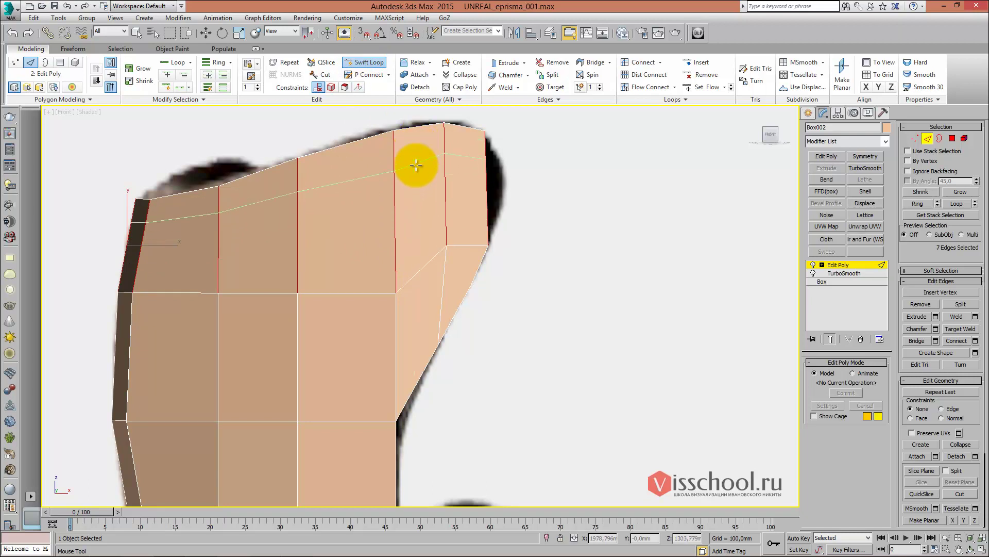
Add a Swift Loop across the upper back and shift the top corner vertex slightly left
{"action": "left_click", "coordinate": [424, 183]}
{"action": "key", "text": "w"}
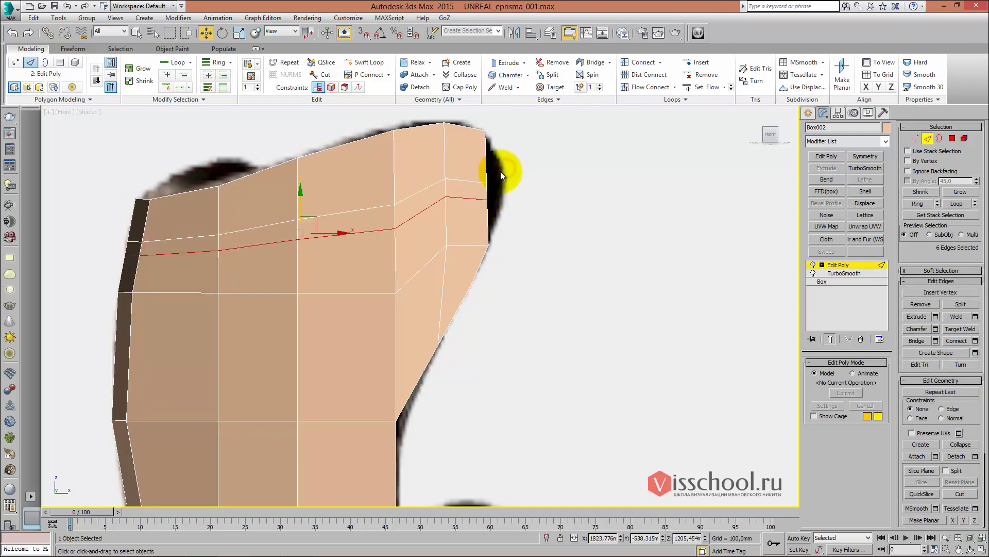
{"action": "key", "text": "1"}
{"action": "left_click_drag", "start_coordinate": [508, 170], "coordinate": [472, 204]}
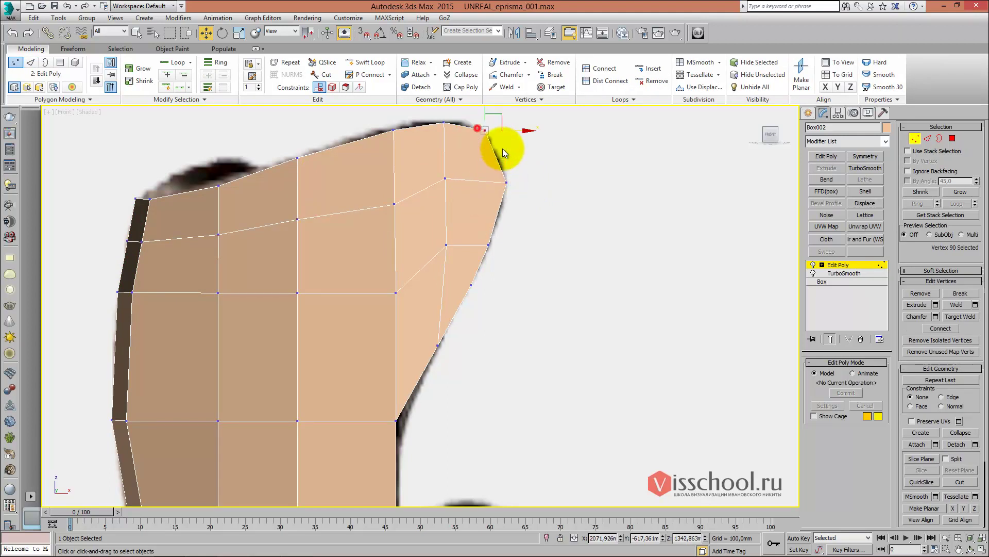
{"action": "left_click_drag", "start_coordinate": [498, 116], "coordinate": [497, 115]}
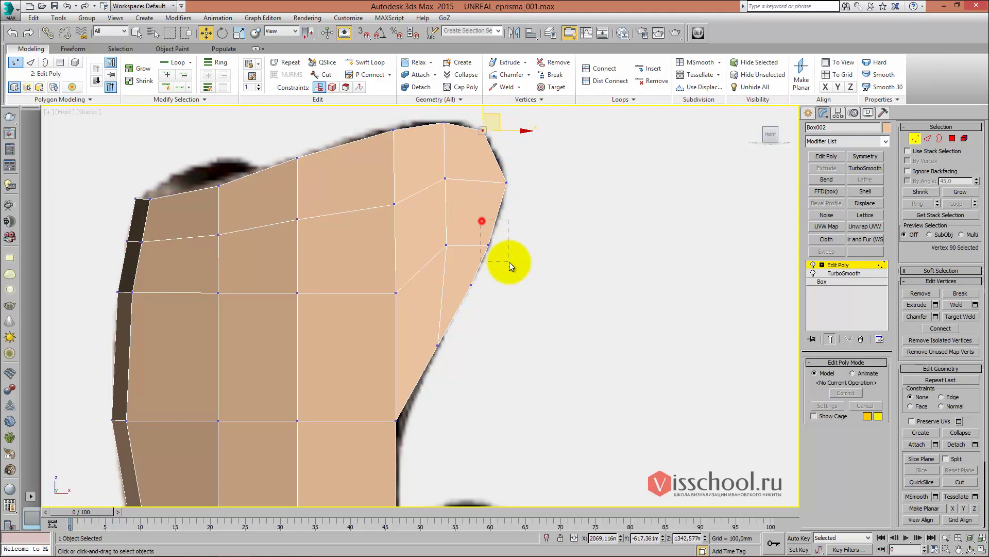
{"action": "scroll", "coordinate": [475, 259], "scroll_direction": "down", "scroll_amount": 5}
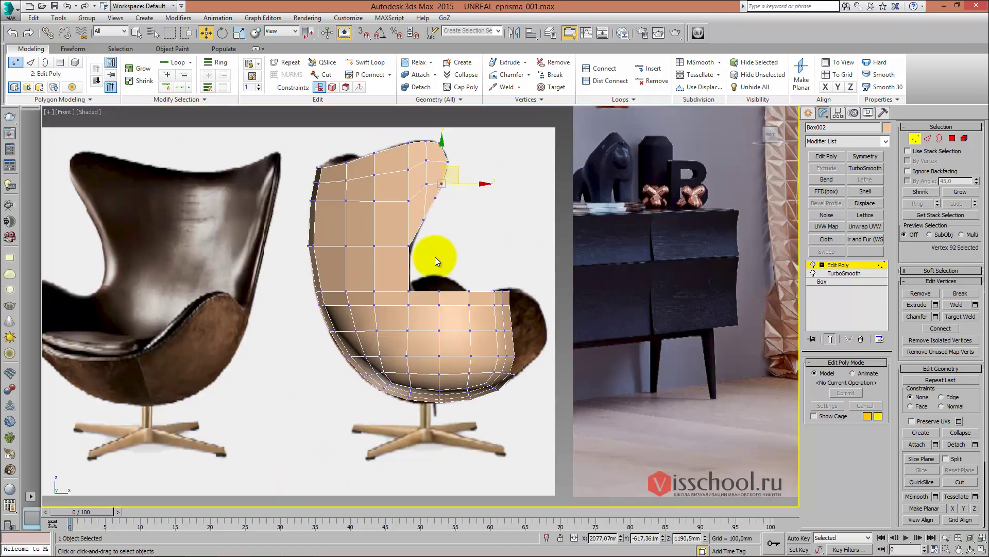
{"action": "scroll", "coordinate": [410, 242], "scroll_direction": "up", "scroll_amount": 5}
{"action": "mouse_move", "coordinate": [418, 239]}
{"action": "middle_mouse_down", "text": "alt"}
{"action": "mouse_move", "coordinate": [410, 265]}
{"action": "mouse_move", "coordinate": [397, 267]}
{"action": "mouse_move", "coordinate": [390, 254]}
{"action": "mouse_move", "coordinate": [348, 240]}
{"action": "mouse_move", "coordinate": [353, 247]}
{"action": "middle_mouse_up", "text": "alt"}
{"action": "key", "text": "f"}
{"action": "scroll", "coordinate": [400, 296], "scroll_direction": "up", "scroll_amount": 3}
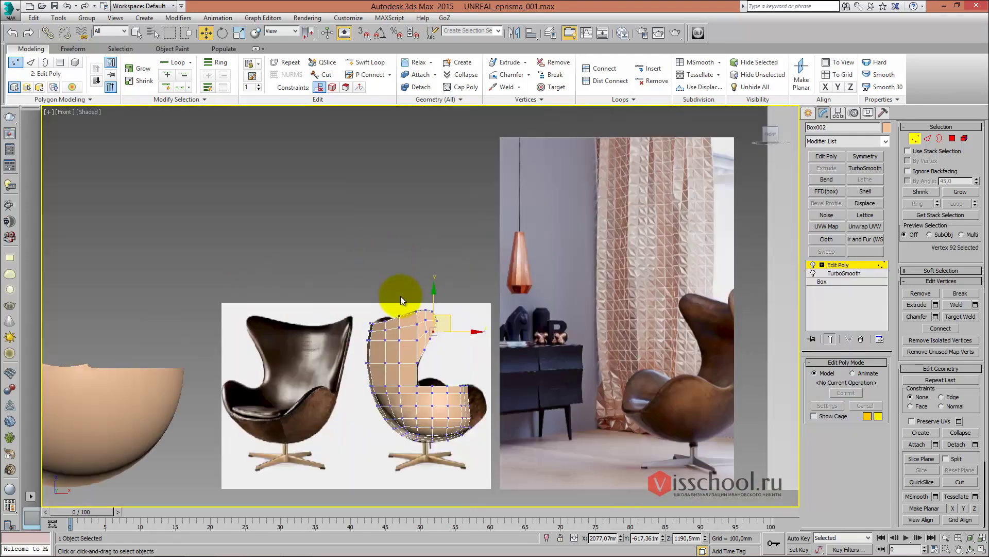
{"action": "scroll", "coordinate": [400, 296], "scroll_direction": "up", "scroll_amount": 3}
{"action": "scroll", "coordinate": [382, 273], "scroll_direction": "up", "scroll_amount": 3}
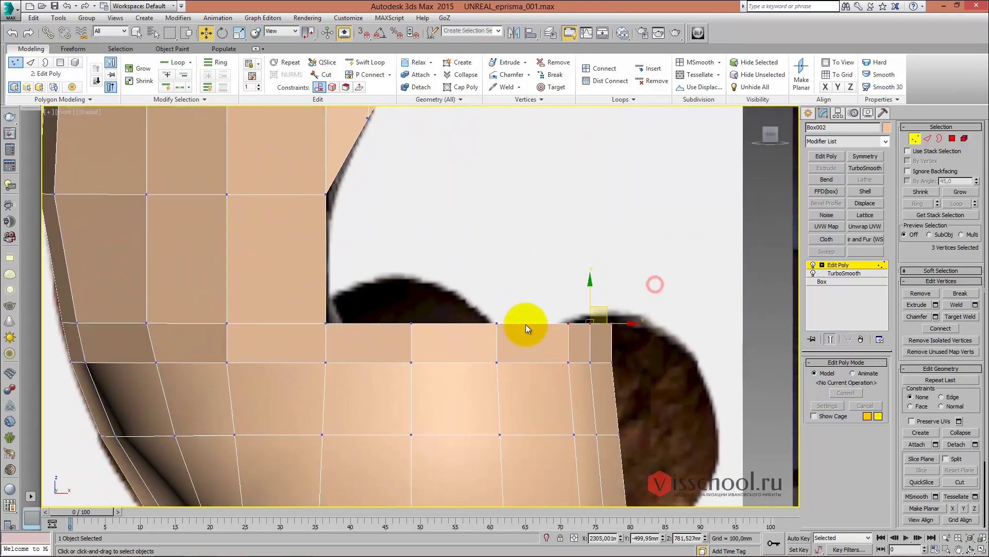
Select and delete the top row of seat-front polygons
{"action": "key", "text": "4"}
{"action": "left_click_drag", "start_coordinate": [629, 296], "coordinate": [374, 348]}
{"action": "key", "text": "Delete"}
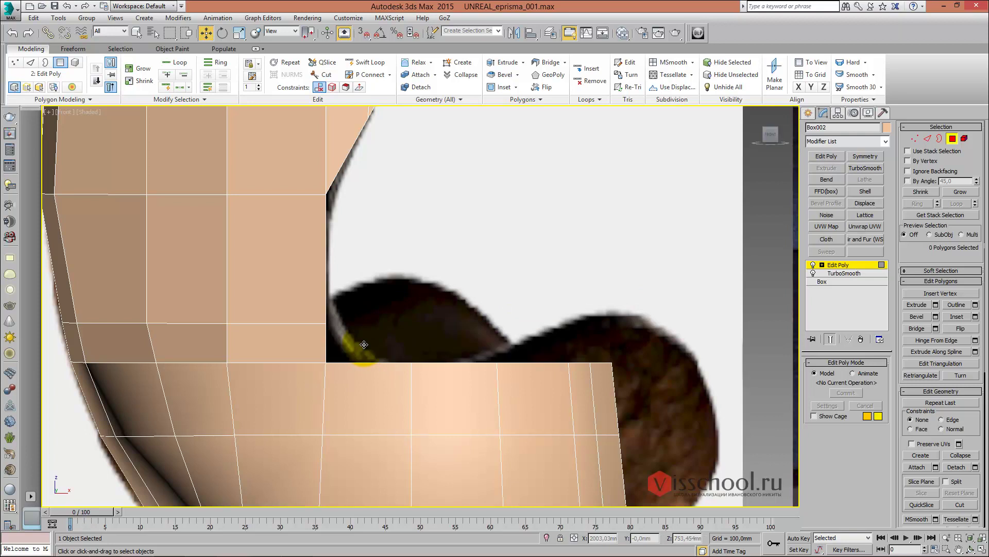
{"action": "scroll", "coordinate": [404, 290], "scroll_direction": "down", "scroll_amount": 2}
{"action": "scroll", "coordinate": [354, 227], "scroll_direction": "down", "scroll_amount": 2}
{"action": "scroll", "coordinate": [386, 260], "scroll_direction": "down", "scroll_amount": 1}
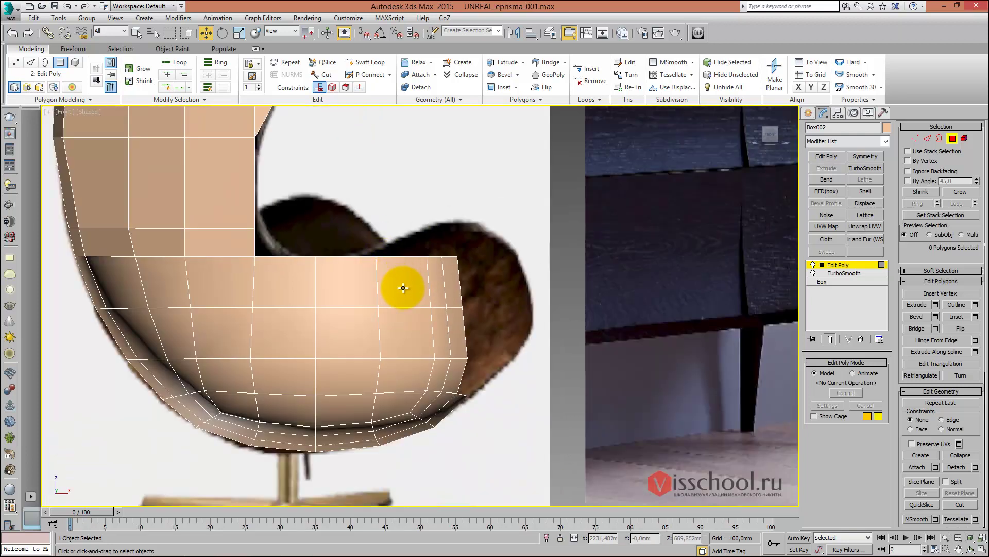
{"action": "scroll", "coordinate": [397, 283], "scroll_direction": "down", "scroll_amount": 1}
Return to the close seat view and move the seat-edge vertices slightly right along X
{"action": "mouse_move", "coordinate": [449, 288]}
{"action": "middle_mouse_down", "text": "alt"}
{"action": "mouse_move", "coordinate": [426, 287]}
{"action": "mouse_move", "coordinate": [427, 309]}
{"action": "mouse_move", "coordinate": [431, 287]}
{"action": "middle_mouse_up", "text": "alt"}
{"action": "key", "text": "shift+z"}
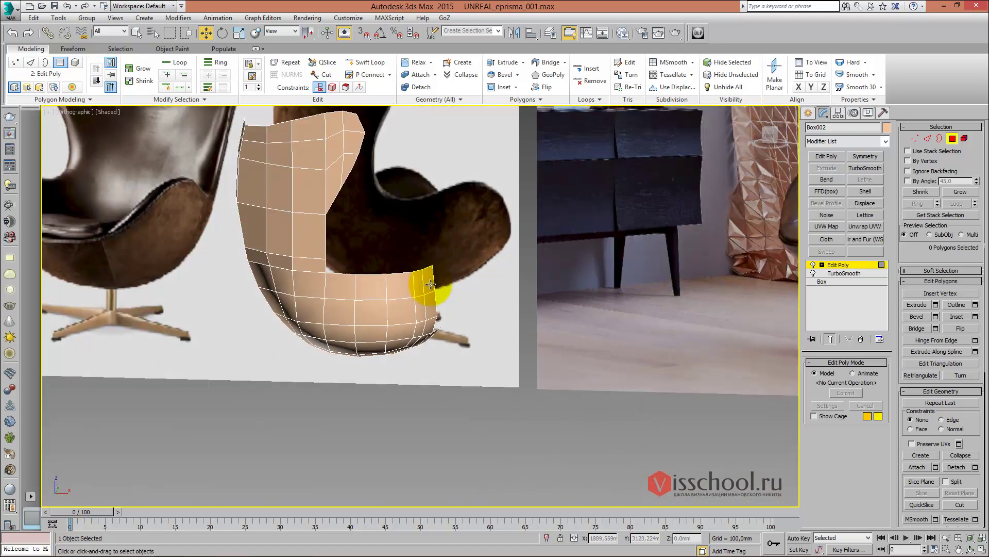
{"action": "key", "text": "shift+z"}
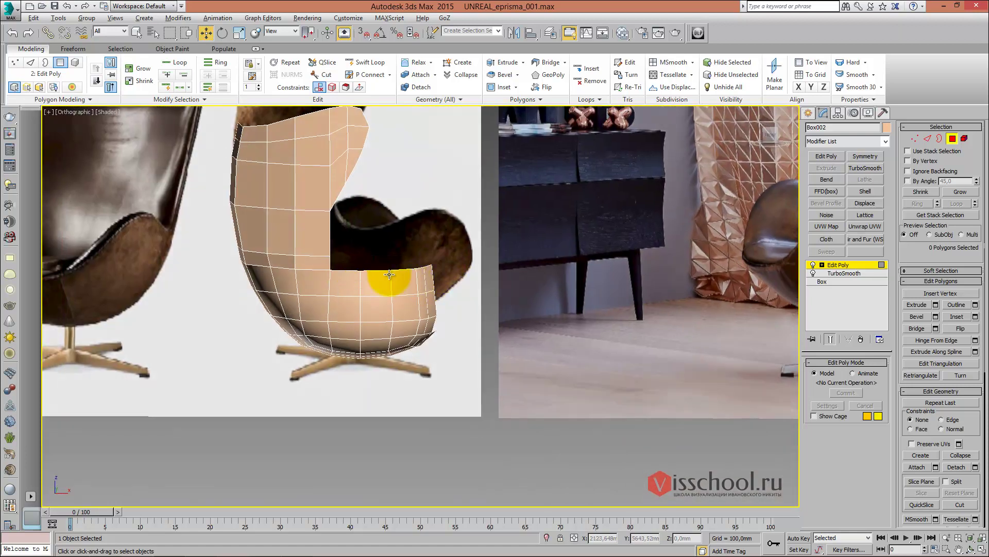
{"action": "key", "text": "shift+z"}
{"action": "key", "text": "shift+z"}
{"action": "key", "text": "shift+z"}
{"action": "key", "text": "shift+z"}
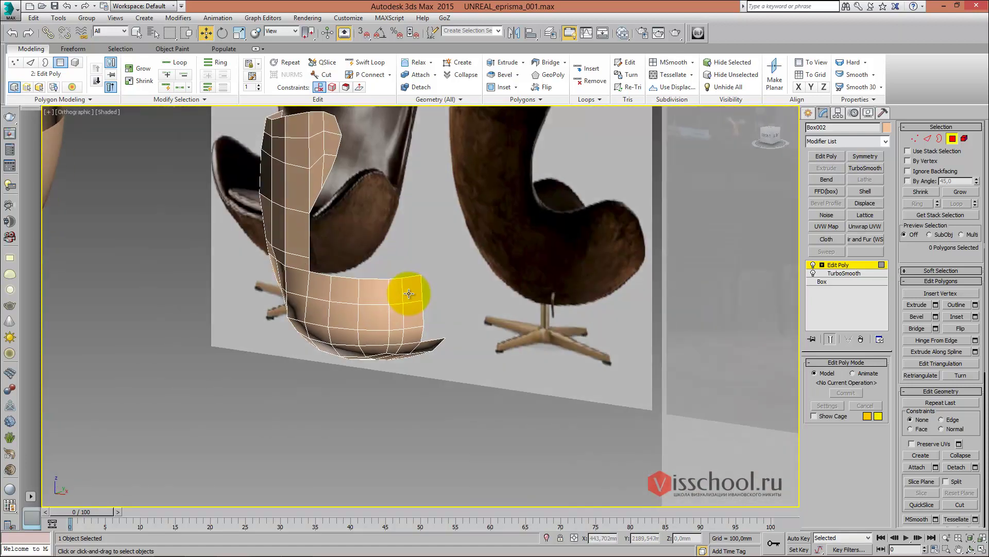
{"action": "key", "text": "shift+z"}
{"action": "key", "text": "shift+z"}
{"action": "key", "text": "shift+z"}
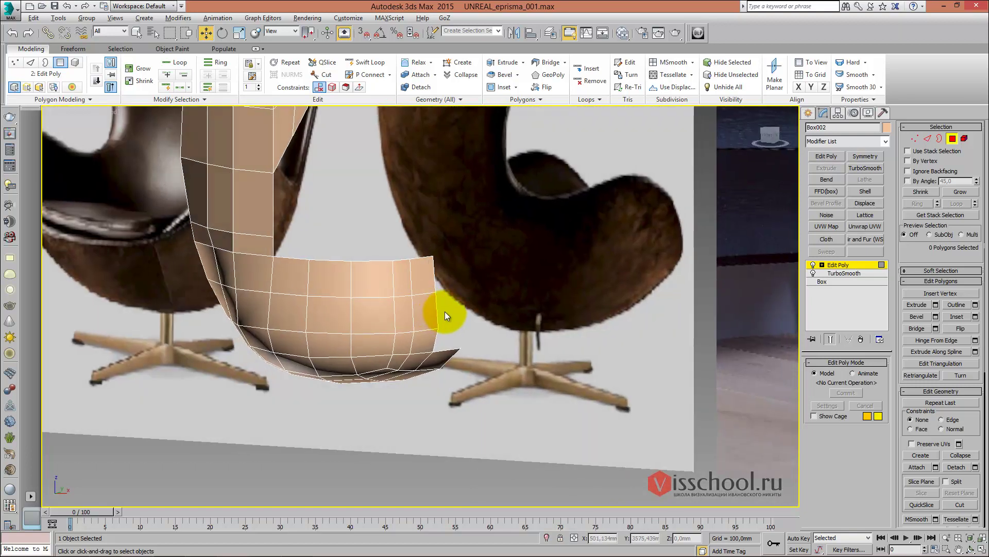
{"action": "key", "text": "shift+z"}
{"action": "key", "text": "shift+z"}
{"action": "key", "text": "shift+z"}
{"action": "key", "text": "shift+z"}
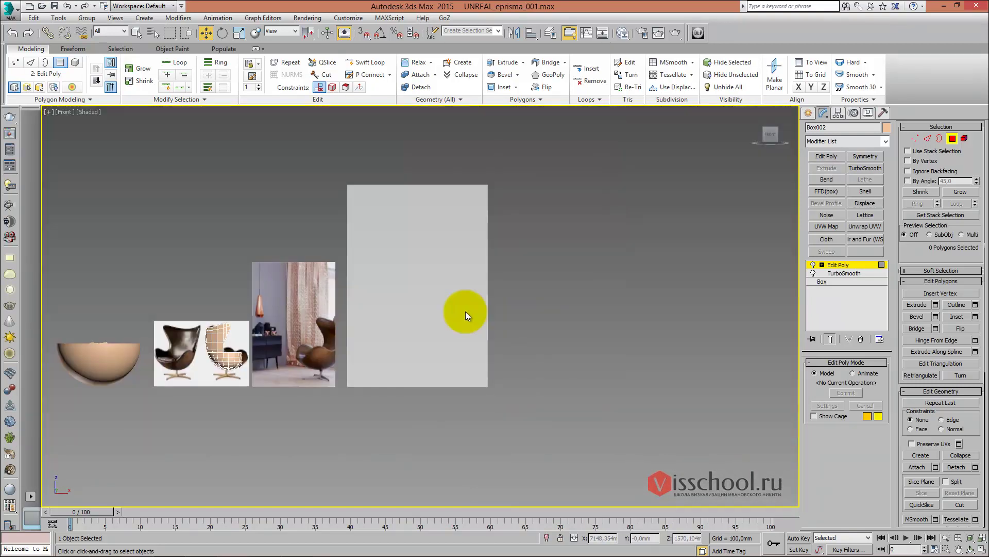
{"action": "key", "text": "shift+z"}
{"action": "key", "text": "shift+z"}
{"action": "key", "text": "shift+z"}
{"action": "key", "text": "shift+z"}
{"action": "key", "text": "shift+z"}
{"action": "key", "text": "1"}
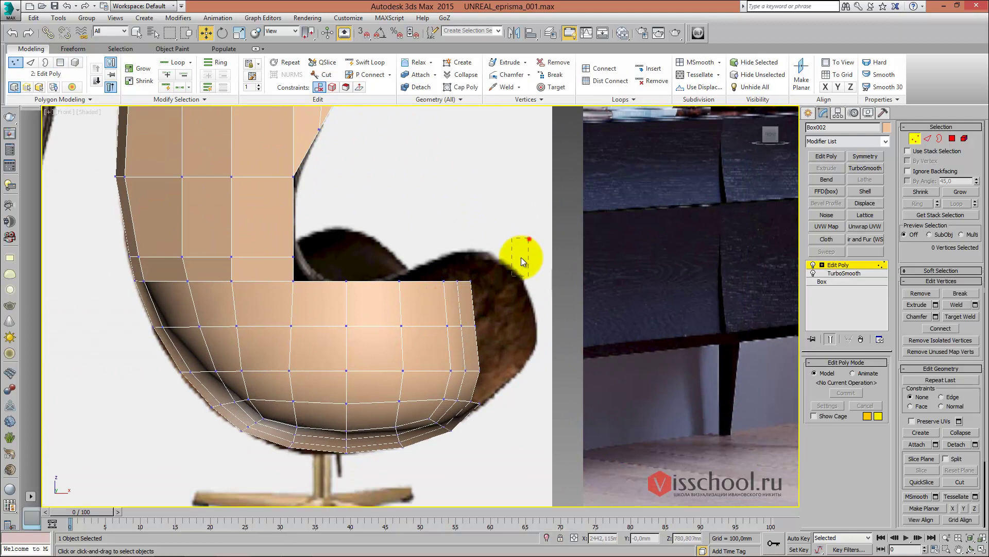
{"action": "left_click_drag", "start_coordinate": [465, 374], "coordinate": [478, 372]}
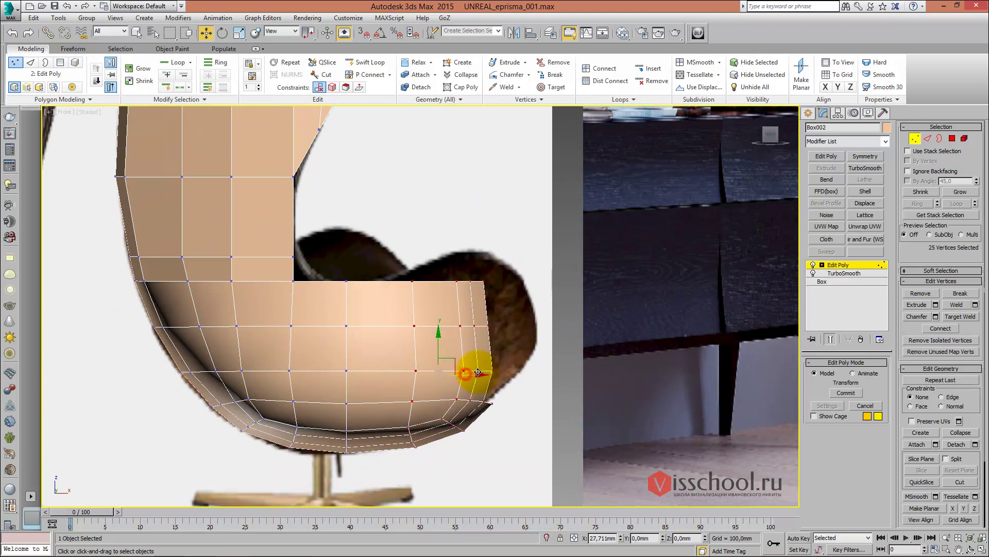
Select the seat rim edges, then the two rim polygons, and delete them
{"action": "middle_click_drag", "start_coordinate": [476, 370], "coordinate": [385, 350]}
{"action": "key", "text": "2"}
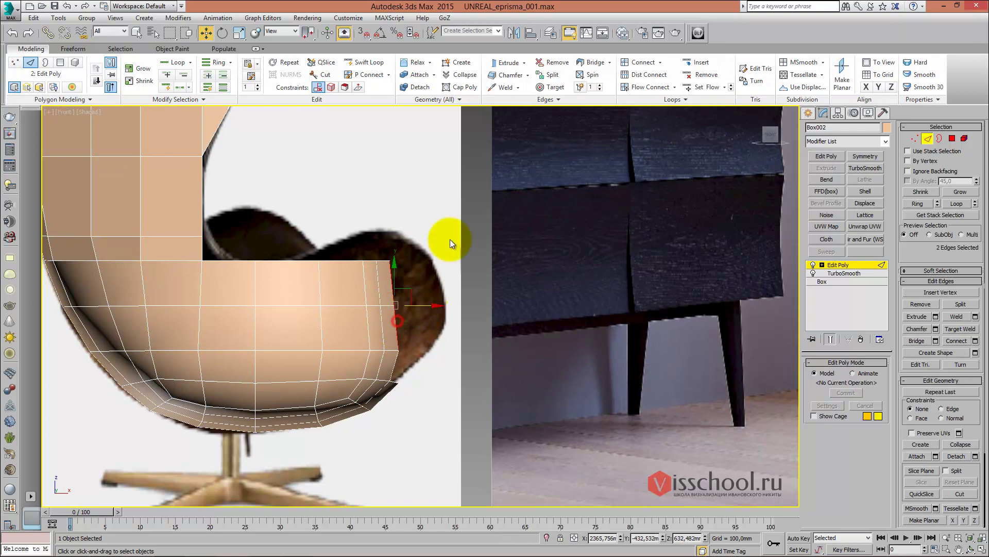
{"action": "left_click_drag", "start_coordinate": [397, 404], "coordinate": [394, 404]}
{"action": "left_click_drag", "start_coordinate": [327, 221], "coordinate": [344, 313]}
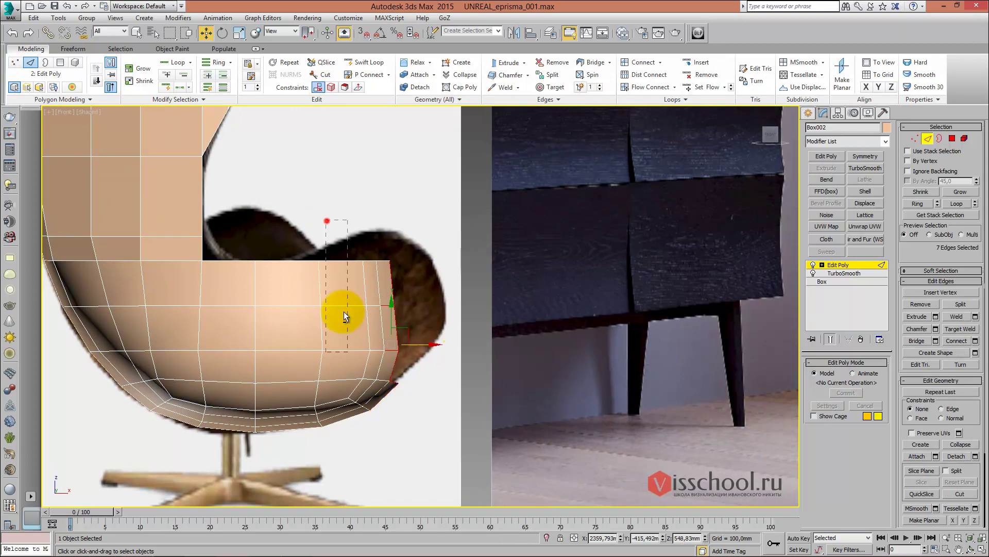
{"action": "left_click_drag", "start_coordinate": [380, 403], "coordinate": [387, 400]}
{"action": "mouse_move", "coordinate": [392, 385]}
{"action": "middle_mouse_down", "text": "alt"}
{"action": "mouse_move", "coordinate": [366, 386]}
{"action": "mouse_move", "coordinate": [386, 376]}
{"action": "mouse_move", "coordinate": [364, 393]}
{"action": "mouse_move", "coordinate": [335, 376]}
{"action": "mouse_move", "coordinate": [347, 387]}
{"action": "mouse_move", "coordinate": [406, 354]}
{"action": "middle_mouse_up", "text": "alt"}
{"action": "key", "text": "4"}
{"action": "left_click", "coordinate": [369, 340], "text": "ctrl"}
{"action": "key", "text": "Delete"}
Inspect the opening, exit polygon editing, and test-rotate the whole shell, cancelling the rotation
{"action": "mouse_move", "coordinate": [366, 293]}
{"action": "middle_mouse_down", "text": "alt"}
{"action": "mouse_move", "coordinate": [361, 283]}
{"action": "mouse_move", "coordinate": [383, 283]}
{"action": "mouse_move", "coordinate": [365, 289]}
{"action": "mouse_move", "coordinate": [373, 285]}
{"action": "middle_mouse_up", "text": "alt"}
{"action": "scroll", "coordinate": [372, 285], "scroll_direction": "down", "scroll_amount": 5}
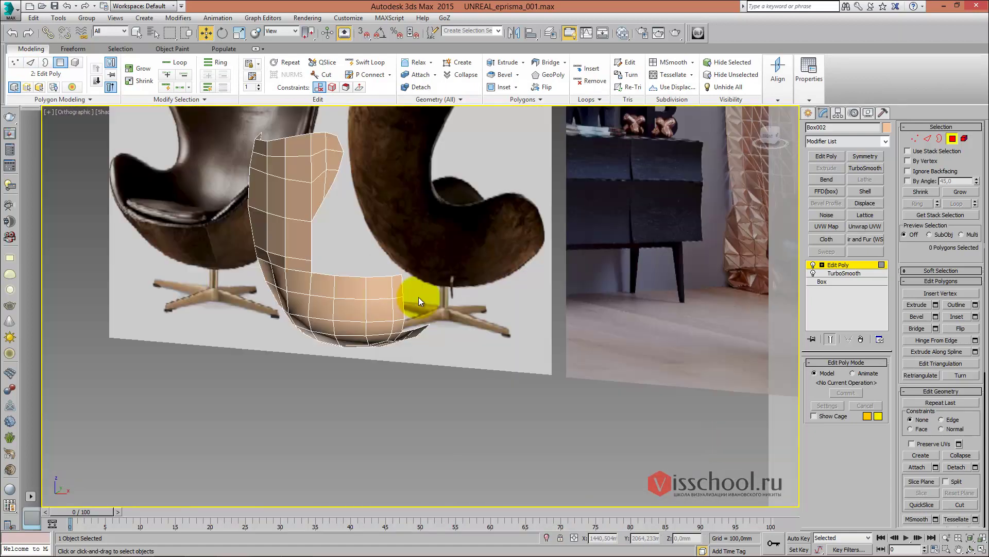
{"action": "scroll", "coordinate": [418, 297], "scroll_direction": "down", "scroll_amount": 3}
{"action": "scroll", "coordinate": [390, 274], "scroll_direction": "down", "scroll_amount": 3}
{"action": "middle_click_drag", "start_coordinate": [435, 302], "coordinate": [472, 325]}
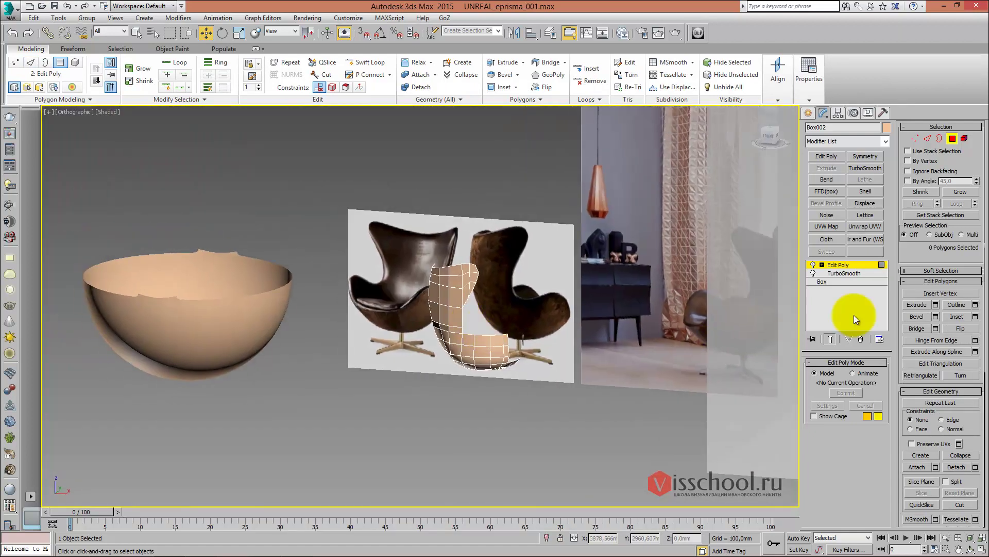
{"action": "left_click", "coordinate": [842, 269]}
{"action": "key", "text": "f"}
{"action": "key", "text": "z"}
{"action": "key", "text": "e"}
{"action": "left_click_drag", "start_coordinate": [523, 410], "coordinate": [474, 396]}
{"action": "right_click", "coordinate": [474, 397]}
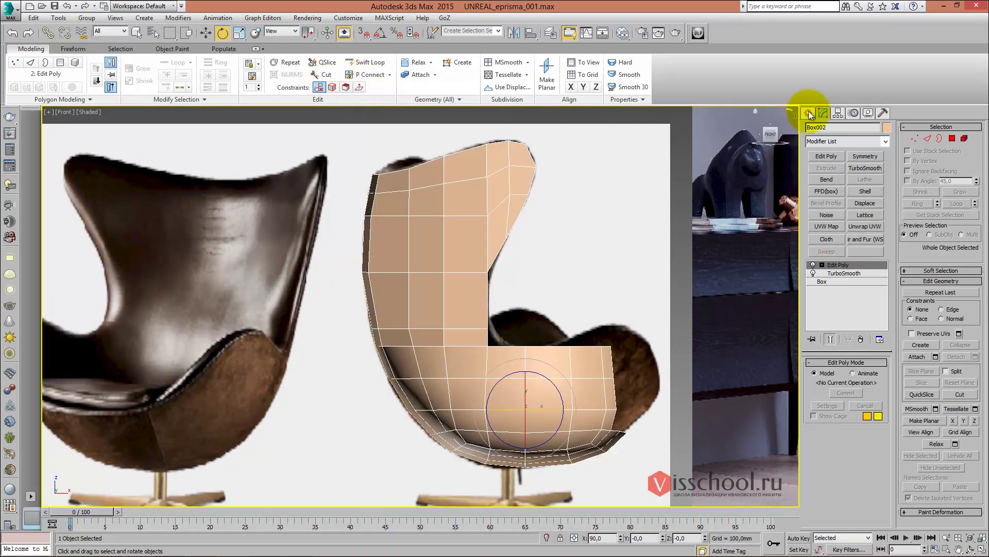
Center the shell's pivot with Affect Pivot Only and rotate the shell 90° side-on
{"action": "left_click", "coordinate": [839, 112]}
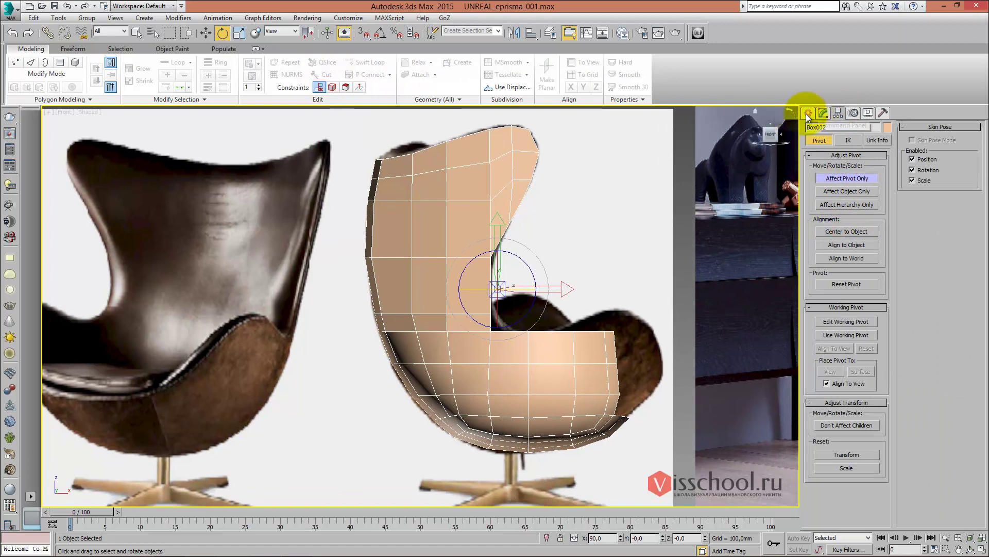
{"action": "left_click", "coordinate": [808, 113]}
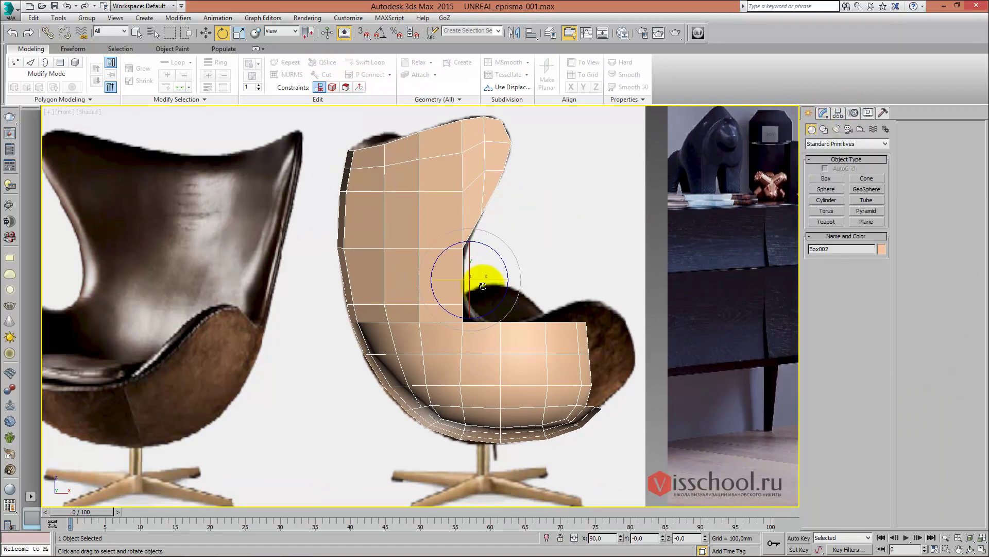
{"action": "mouse_move", "coordinate": [483, 286]}
{"action": "left_mouse_down"}
{"action": "mouse_move", "coordinate": [430, 276]}
{"action": "mouse_move", "coordinate": [492, 279]}
{"action": "mouse_move", "coordinate": [452, 286]}
{"action": "left_mouse_up"}
{"action": "right_click", "coordinate": [430, 276]}
{"action": "right_click", "coordinate": [493, 279]}
{"action": "right_click", "coordinate": [450, 288]}
{"action": "scroll", "coordinate": [448, 287], "scroll_direction": "down", "scroll_amount": 2}
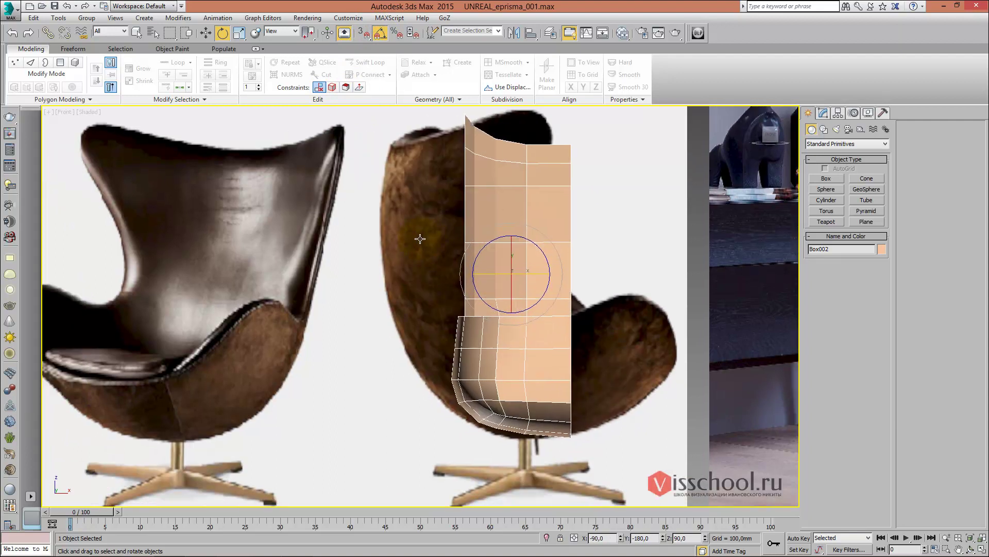
{"action": "scroll", "coordinate": [464, 278], "scroll_direction": "down", "scroll_amount": 1}
Move the chair shell over the left reference chair image
{"action": "key", "text": "w"}
{"action": "left_click_drag", "start_coordinate": [516, 260], "coordinate": [265, 265]}
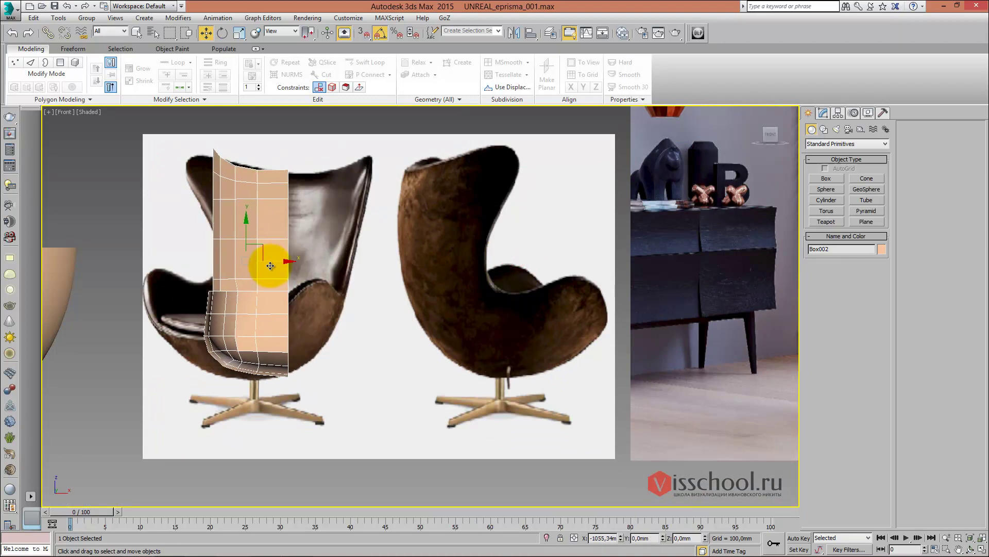
{"action": "scroll", "coordinate": [278, 258], "scroll_direction": "up", "scroll_amount": 1}
{"action": "scroll", "coordinate": [310, 237], "scroll_direction": "up", "scroll_amount": 2}
{"action": "middle_click_drag", "start_coordinate": [425, 254], "coordinate": [456, 231]}
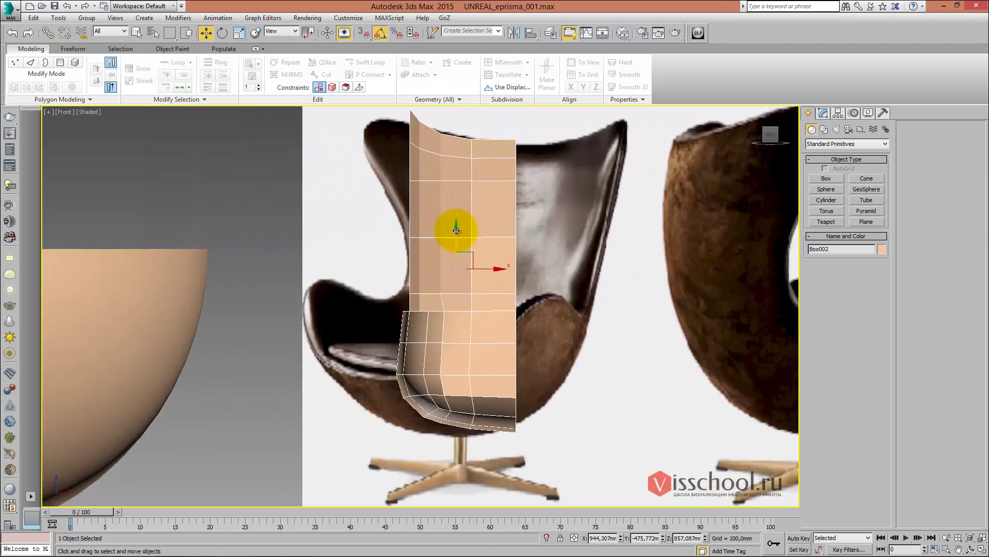
{"action": "mouse_move", "coordinate": [485, 272]}
{"action": "left_mouse_down"}
{"action": "mouse_move", "coordinate": [342, 254]}
{"action": "mouse_move", "coordinate": [541, 280]}
{"action": "mouse_move", "coordinate": [276, 236]}
{"action": "mouse_move", "coordinate": [466, 254]}
{"action": "mouse_move", "coordinate": [453, 250]}
{"action": "left_mouse_up"}
{"action": "mouse_move", "coordinate": [453, 250]}
{"action": "middle_mouse_down"}
{"action": "mouse_move", "coordinate": [435, 241]}
{"action": "mouse_move", "coordinate": [470, 256]}
{"action": "middle_mouse_up"}
Adjust the top back vertices left and down to follow the reference chair's outline
{"action": "key", "text": "1"}
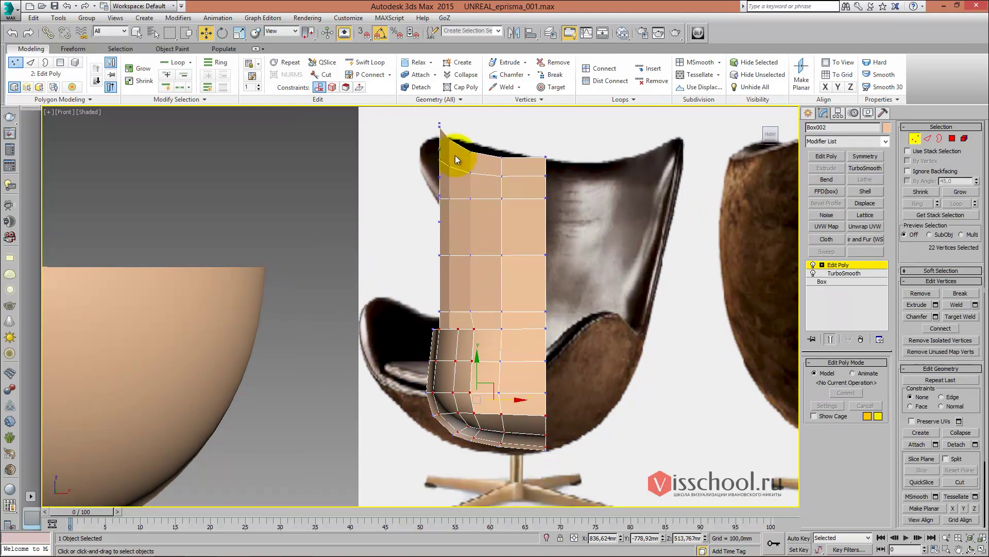
{"action": "left_click_drag", "start_coordinate": [457, 161], "coordinate": [445, 155]}
{"action": "scroll", "coordinate": [407, 156], "scroll_direction": "up", "scroll_amount": 3}
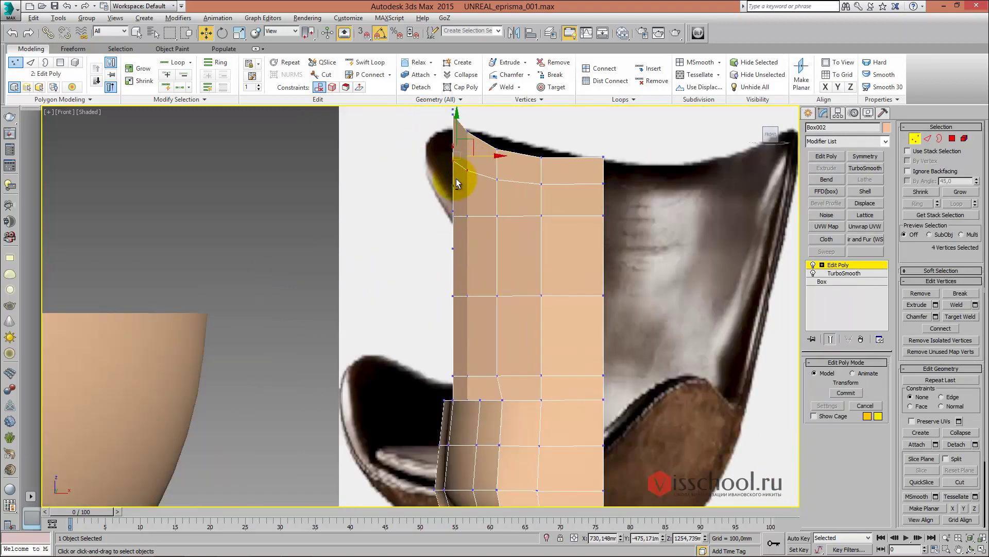
{"action": "middle_click_drag", "start_coordinate": [456, 179], "coordinate": [435, 177], "text": "alt"}
{"action": "key", "text": "f"}
{"action": "scroll", "coordinate": [479, 160], "scroll_direction": "up", "scroll_amount": 5}
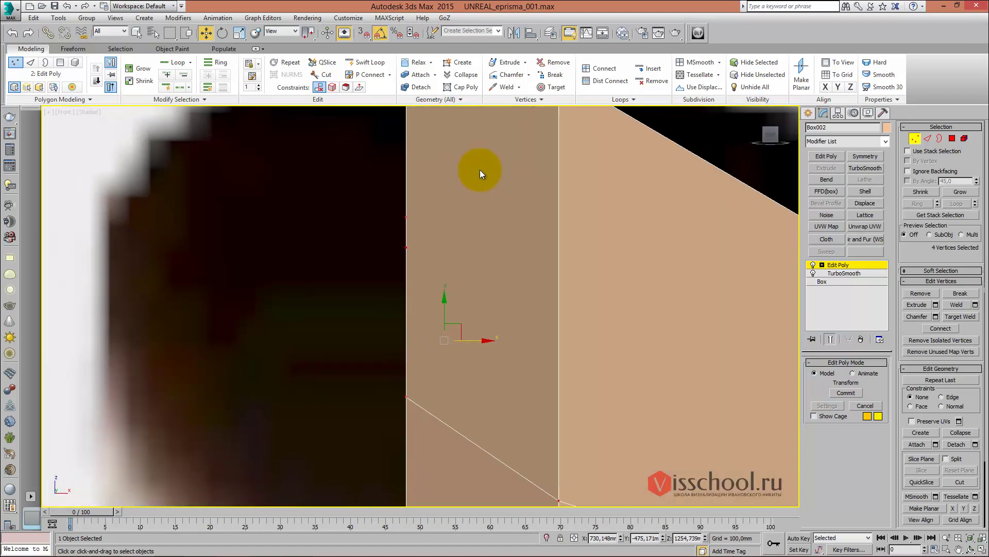
{"action": "scroll", "coordinate": [475, 170], "scroll_direction": "down", "scroll_amount": 5}
{"action": "scroll", "coordinate": [481, 203], "scroll_direction": "down", "scroll_amount": 1}
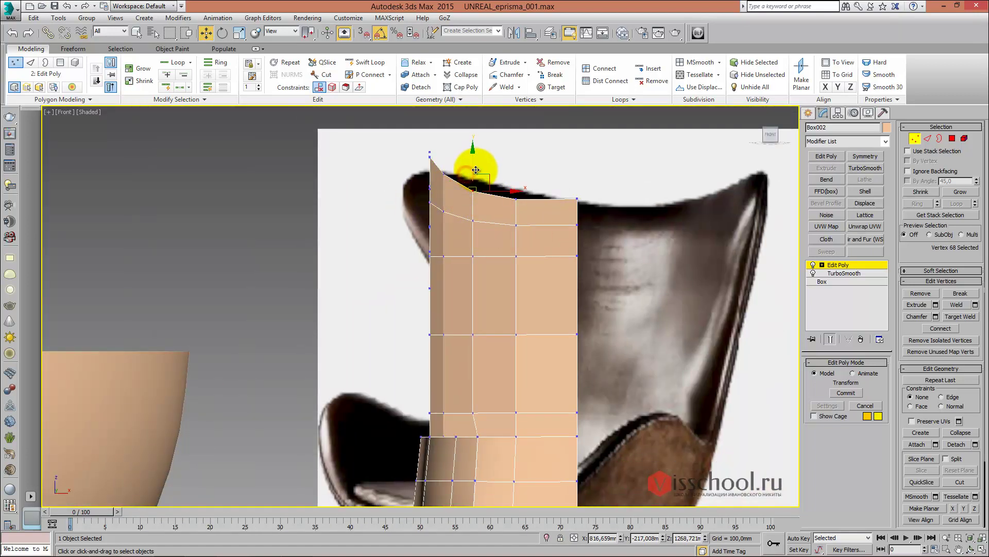
{"action": "left_click_drag", "start_coordinate": [475, 158], "coordinate": [516, 176]}
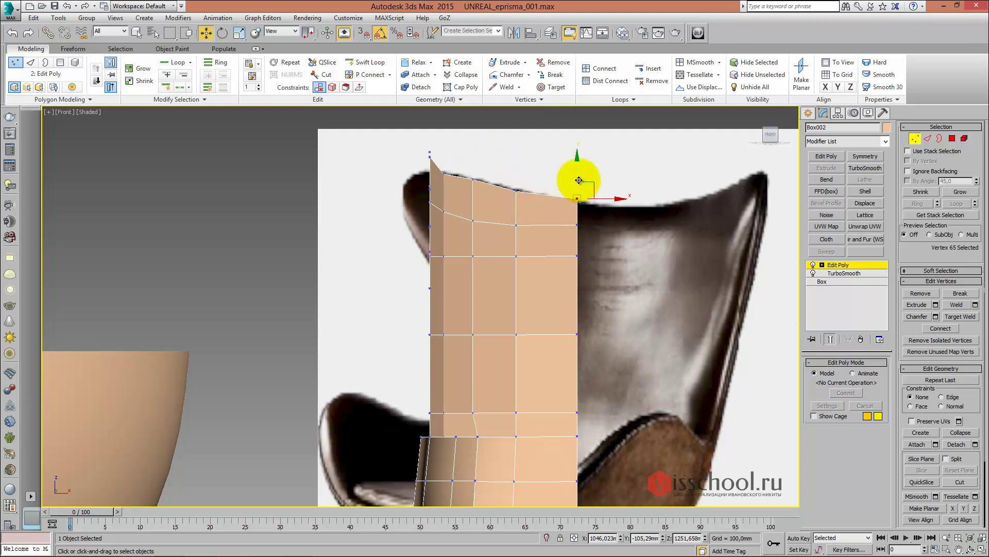
{"action": "middle_click_drag", "start_coordinate": [526, 187], "coordinate": [526, 191]}
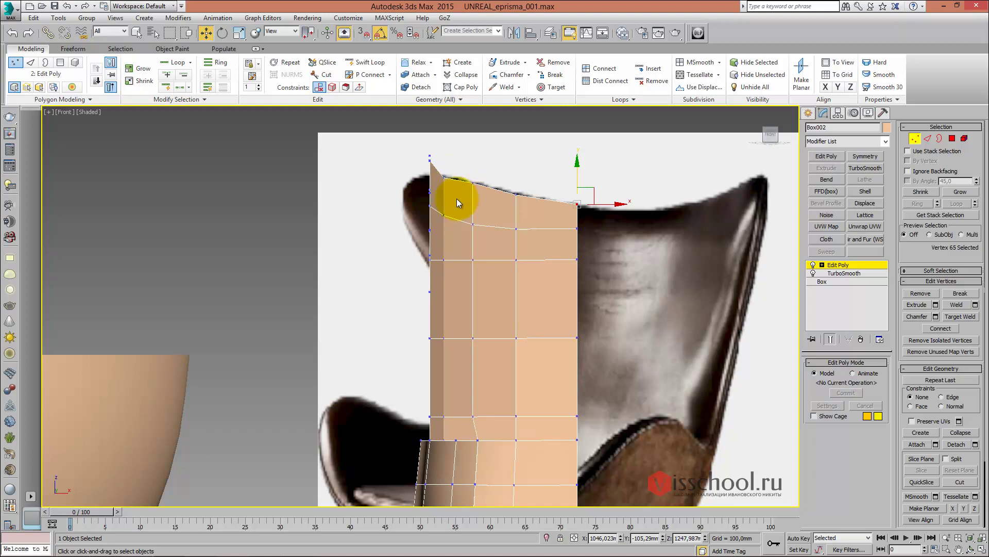
Switch to Edge mode and orbit around the shell to inspect it in 3D
{"action": "key", "text": "2"}
{"action": "mouse_move", "coordinate": [431, 189]}
{"action": "middle_mouse_down", "text": "alt"}
{"action": "mouse_move", "coordinate": [449, 217]}
{"action": "mouse_move", "coordinate": [428, 283]}
{"action": "mouse_move", "coordinate": [474, 220]}
{"action": "mouse_move", "coordinate": [459, 232]}
{"action": "mouse_move", "coordinate": [470, 223]}
{"action": "mouse_move", "coordinate": [442, 212]}
{"action": "mouse_move", "coordinate": [456, 246]}
{"action": "mouse_move", "coordinate": [453, 221]}
{"action": "mouse_move", "coordinate": [441, 221]}
{"action": "mouse_move", "coordinate": [448, 231]}
{"action": "mouse_move", "coordinate": [461, 223]}
{"action": "mouse_move", "coordinate": [490, 276]}
{"action": "mouse_move", "coordinate": [506, 279]}
{"action": "mouse_move", "coordinate": [453, 232]}
{"action": "mouse_move", "coordinate": [464, 232]}
{"action": "mouse_move", "coordinate": [471, 243]}
{"action": "mouse_move", "coordinate": [453, 258]}
{"action": "mouse_move", "coordinate": [468, 230]}
{"action": "mouse_move", "coordinate": [473, 248]}
{"action": "mouse_move", "coordinate": [453, 221]}
{"action": "mouse_move", "coordinate": [461, 239]}
{"action": "mouse_move", "coordinate": [433, 227]}
{"action": "mouse_move", "coordinate": [379, 274]}
{"action": "mouse_move", "coordinate": [403, 293]}
{"action": "mouse_move", "coordinate": [424, 268]}
{"action": "mouse_move", "coordinate": [412, 274]}
{"action": "mouse_move", "coordinate": [453, 261]}
{"action": "mouse_move", "coordinate": [377, 258]}
{"action": "mouse_move", "coordinate": [430, 221]}
{"action": "mouse_move", "coordinate": [382, 283]}
{"action": "mouse_move", "coordinate": [366, 282]}
{"action": "mouse_move", "coordinate": [454, 278]}
{"action": "mouse_move", "coordinate": [359, 301]}
{"action": "middle_mouse_up", "text": "alt"}
{"action": "scroll", "coordinate": [456, 236], "scroll_direction": "down", "scroll_amount": 5}
{"action": "scroll", "coordinate": [471, 241], "scroll_direction": "up", "scroll_amount": 3}
{"action": "scroll", "coordinate": [376, 258], "scroll_direction": "down", "scroll_amount": 5}
{"action": "scroll", "coordinate": [382, 283], "scroll_direction": "up", "scroll_amount": 3}
{"action": "scroll", "coordinate": [371, 302], "scroll_direction": "up", "scroll_amount": 3}
{"action": "scroll", "coordinate": [420, 301], "scroll_direction": "up", "scroll_amount": 2}
{"action": "scroll", "coordinate": [384, 304], "scroll_direction": "up", "scroll_amount": 2}
{"action": "scroll", "coordinate": [380, 306], "scroll_direction": "up", "scroll_amount": 2}
{"action": "scroll", "coordinate": [376, 304], "scroll_direction": "down", "scroll_amount": 2}
{"action": "scroll", "coordinate": [358, 302], "scroll_direction": "up", "scroll_amount": 2}
{"action": "scroll", "coordinate": [389, 279], "scroll_direction": "down", "scroll_amount": 3}
Return to the Front view, then orbit out to see the whole model beside the reference photos
{"action": "mouse_move", "coordinate": [394, 286]}
{"action": "middle_mouse_down", "text": "alt"}
{"action": "mouse_move", "coordinate": [408, 298]}
{"action": "mouse_move", "coordinate": [372, 279]}
{"action": "middle_mouse_up", "text": "alt"}
{"action": "key", "text": "f"}
{"action": "scroll", "coordinate": [422, 257], "scroll_direction": "down", "scroll_amount": 2}
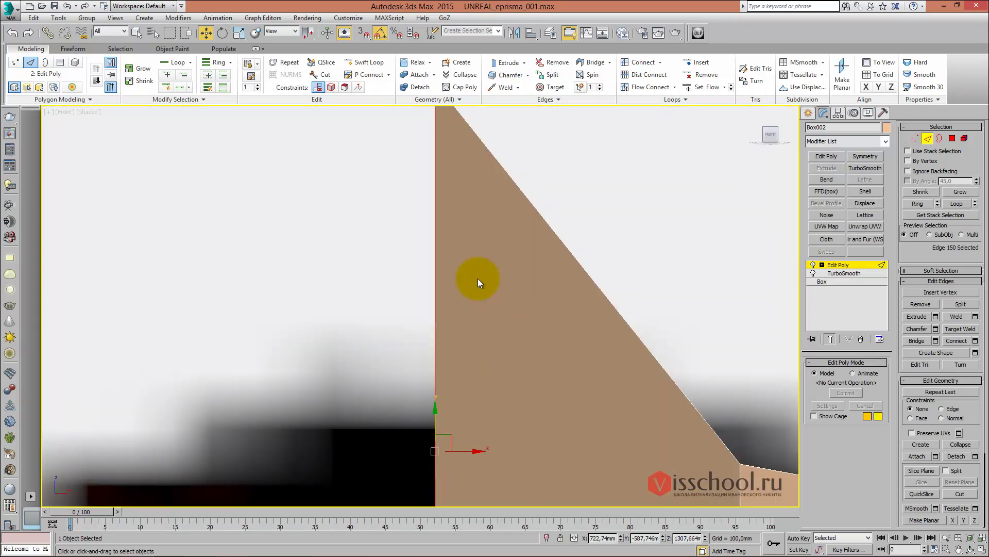
{"action": "scroll", "coordinate": [480, 273], "scroll_direction": "down", "scroll_amount": 3}
{"action": "scroll", "coordinate": [443, 221], "scroll_direction": "down", "scroll_amount": 2}
{"action": "scroll", "coordinate": [440, 236], "scroll_direction": "up", "scroll_amount": 2}
{"action": "mouse_move", "coordinate": [440, 236]}
{"action": "middle_mouse_down", "text": "alt"}
{"action": "mouse_move", "coordinate": [397, 249]}
{"action": "mouse_move", "coordinate": [389, 222]}
{"action": "mouse_move", "coordinate": [373, 222]}
{"action": "mouse_move", "coordinate": [633, 260]}
{"action": "middle_mouse_up", "text": "alt"}
{"action": "scroll", "coordinate": [390, 228], "scroll_direction": "down", "scroll_amount": 3}
{"action": "scroll", "coordinate": [395, 278], "scroll_direction": "up", "scroll_amount": 3}
{"action": "scroll", "coordinate": [392, 273], "scroll_direction": "down", "scroll_amount": 3}
{"action": "scroll", "coordinate": [373, 222], "scroll_direction": "up", "scroll_amount": 2}
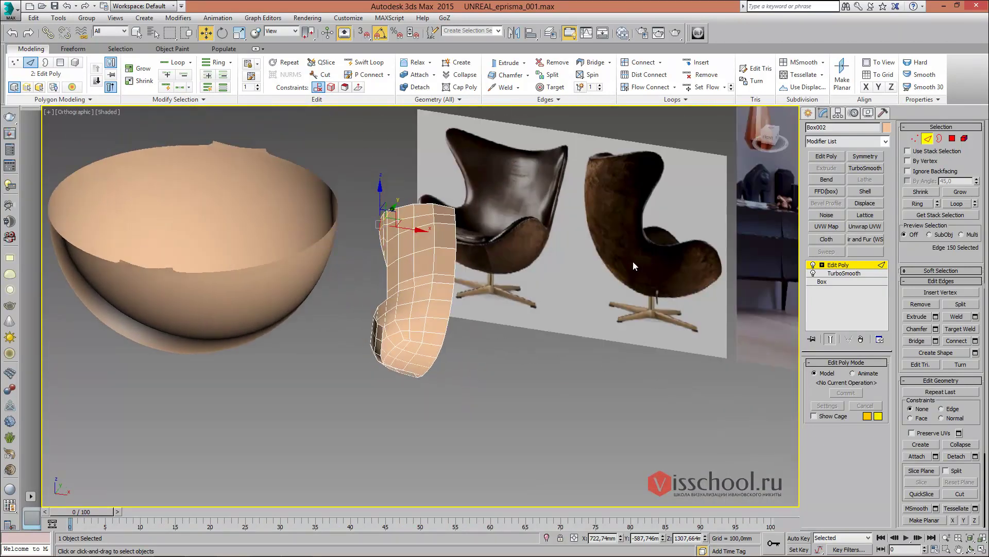
Add a Symmetry modifier and try Flip plus the Y and Z mirror axes
{"action": "left_click", "coordinate": [838, 264]}
{"action": "left_click", "coordinate": [865, 156]}
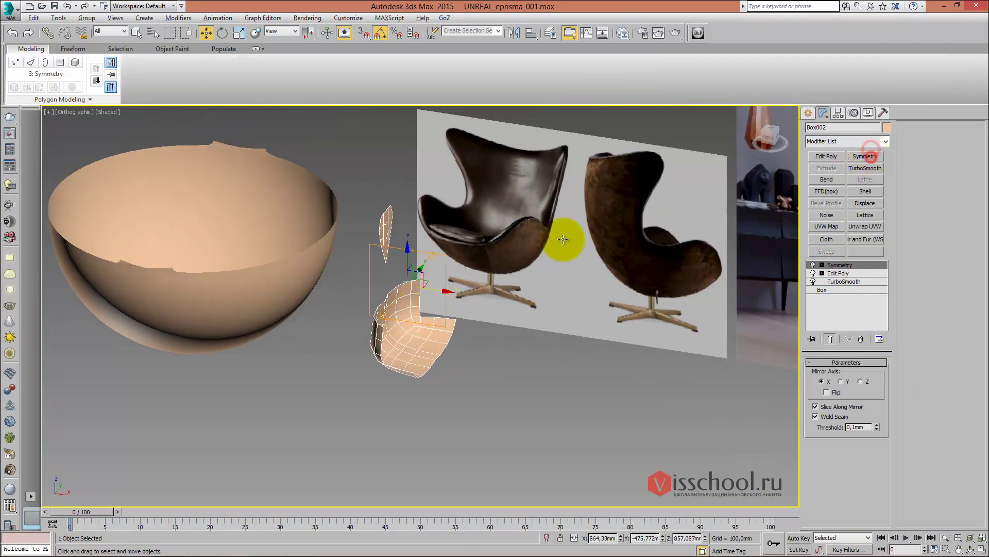
{"action": "left_click", "coordinate": [827, 393]}
{"action": "middle_click_drag", "start_coordinate": [559, 283], "coordinate": [760, 364], "text": "alt"}
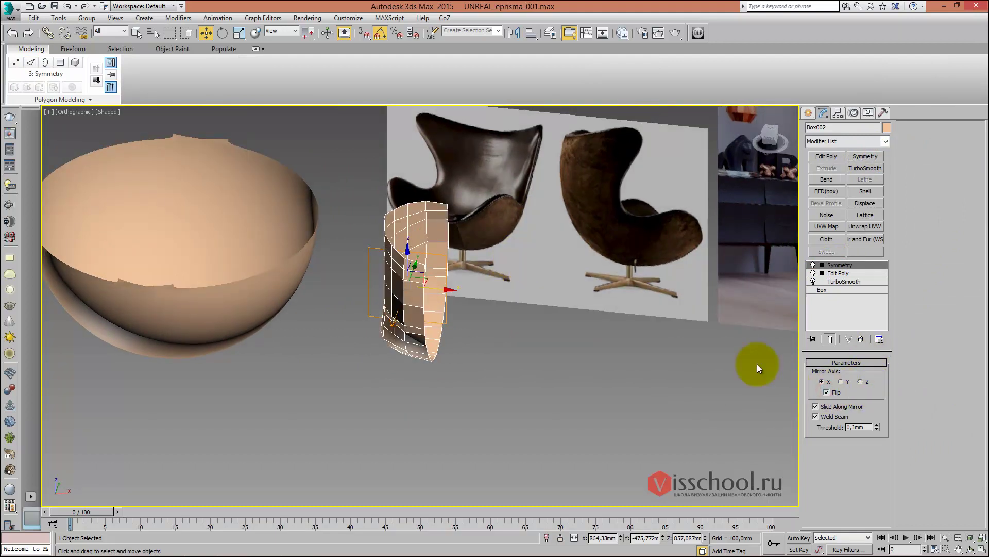
{"action": "left_click", "coordinate": [847, 381]}
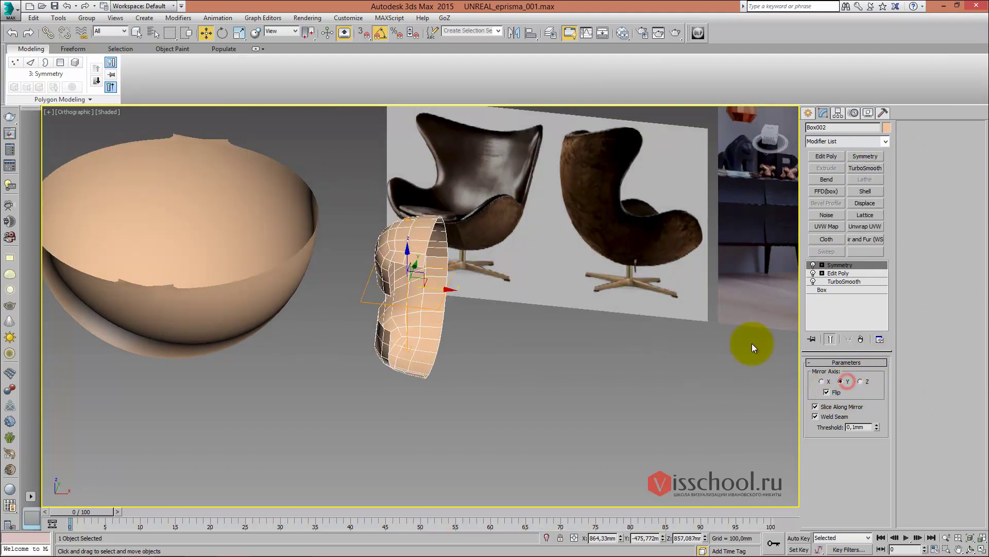
{"action": "left_click", "coordinate": [860, 381]}
{"action": "middle_click_drag", "start_coordinate": [552, 287], "coordinate": [518, 302], "text": "alt"}
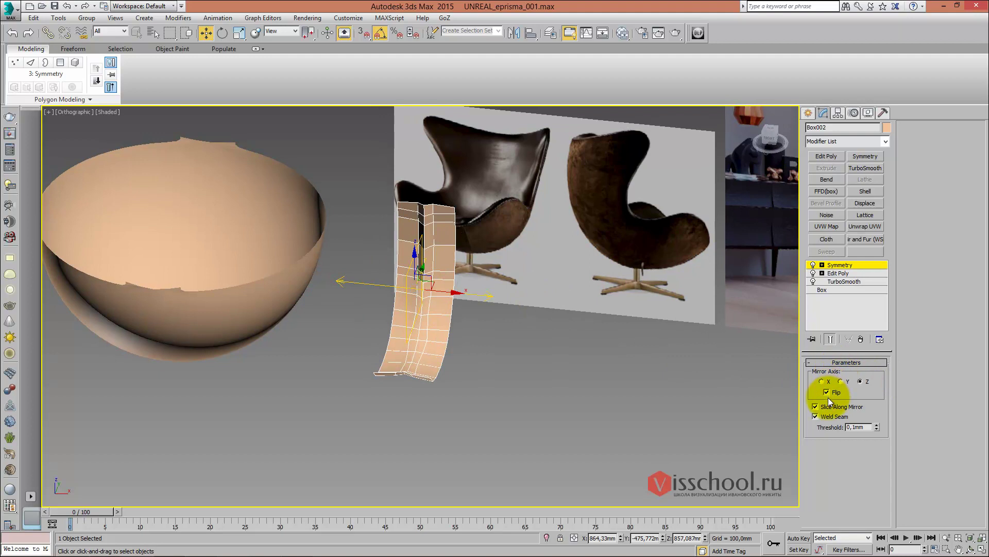
Settle on the Z axis with Flip off and slide the mirror plane so the halves meet
{"action": "left_click_drag", "start_coordinate": [443, 293], "coordinate": [468, 294]}
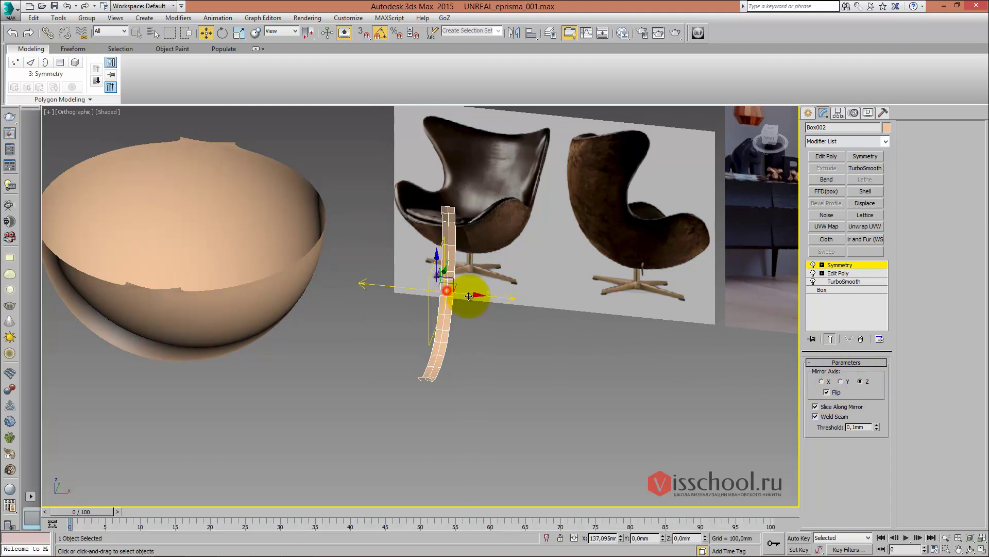
{"action": "left_click", "coordinate": [840, 393]}
{"action": "middle_click_drag", "start_coordinate": [573, 294], "coordinate": [596, 311]}
{"action": "mouse_move", "coordinate": [494, 311]}
{"action": "left_mouse_down"}
{"action": "mouse_move", "coordinate": [512, 312]}
{"action": "mouse_move", "coordinate": [496, 305]}
{"action": "left_mouse_up"}
{"action": "mouse_move", "coordinate": [497, 305]}
{"action": "middle_mouse_down", "text": "alt"}
{"action": "mouse_move", "coordinate": [497, 254]}
{"action": "mouse_move", "coordinate": [532, 258]}
{"action": "mouse_move", "coordinate": [506, 261]}
{"action": "mouse_move", "coordinate": [474, 224]}
{"action": "middle_mouse_up", "text": "alt"}
{"action": "scroll", "coordinate": [506, 260], "scroll_direction": "up", "scroll_amount": 2}
{"action": "scroll", "coordinate": [459, 268], "scroll_direction": "up", "scroll_amount": 3}
{"action": "scroll", "coordinate": [459, 274], "scroll_direction": "up", "scroll_amount": 2}
Lower the bottom seat vertices in the Edit Poly's Vertex mode
{"action": "left_click", "coordinate": [829, 274]}
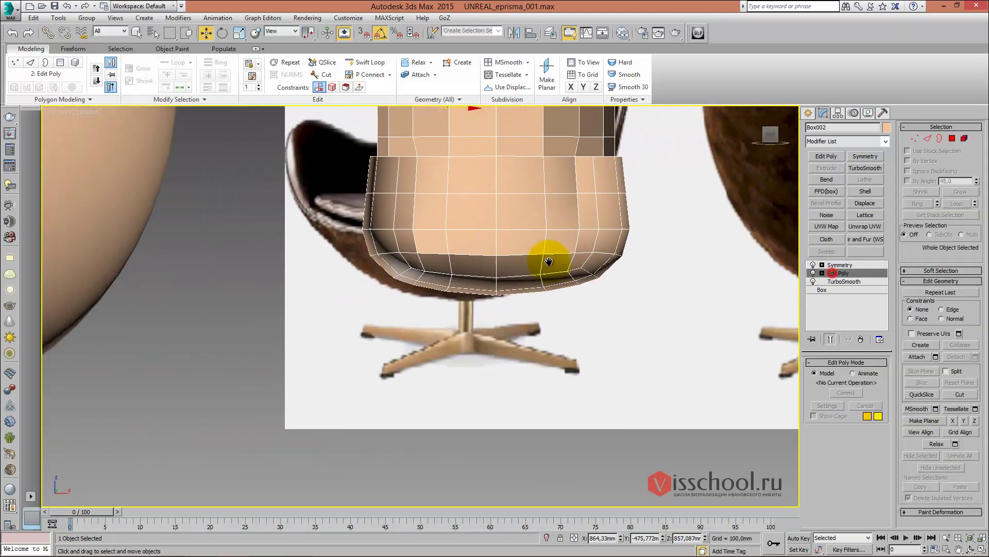
{"action": "key", "text": "1"}
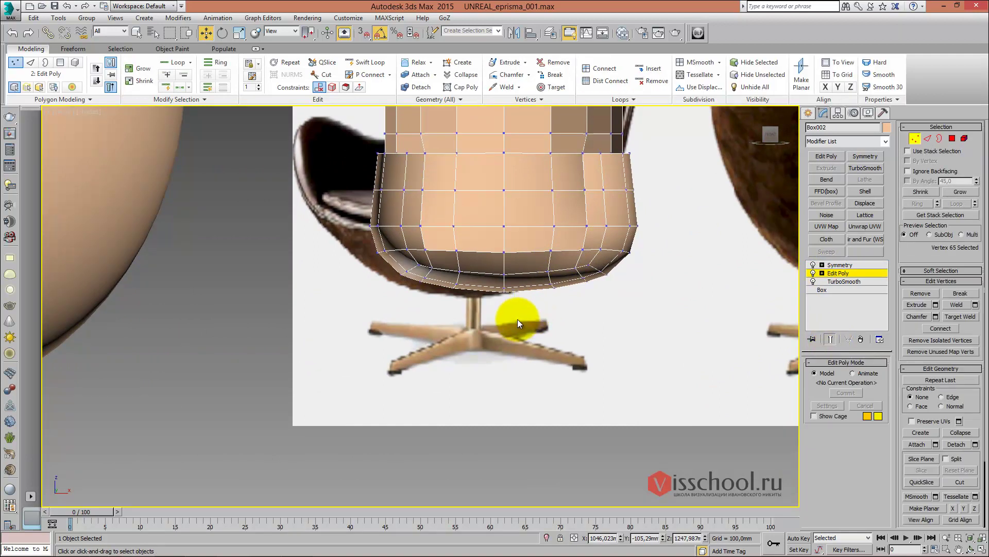
{"action": "left_click_drag", "start_coordinate": [505, 264], "coordinate": [463, 304]}
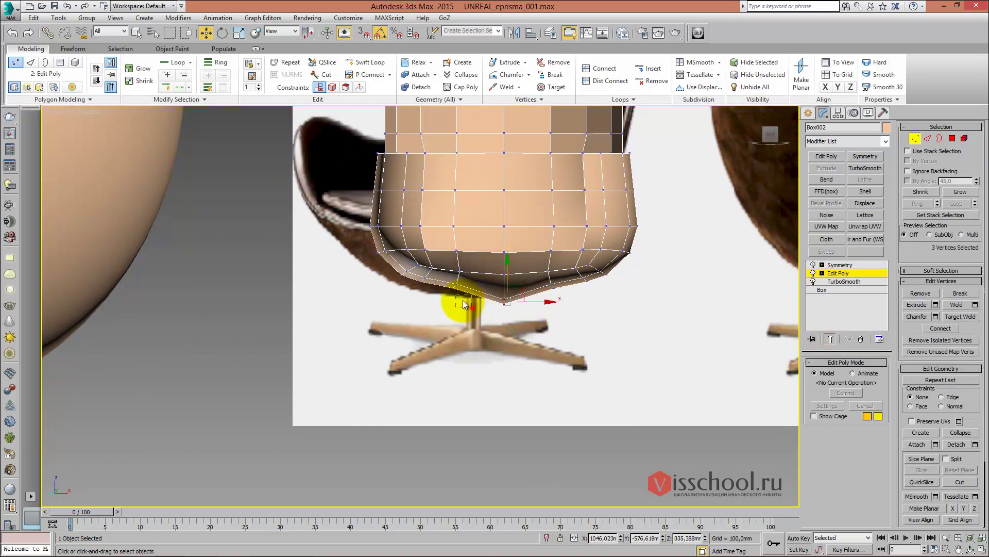
{"action": "mouse_move", "coordinate": [454, 262]}
{"action": "left_mouse_down"}
{"action": "mouse_move", "coordinate": [455, 271]}
{"action": "mouse_move", "coordinate": [423, 265]}
{"action": "left_mouse_up"}
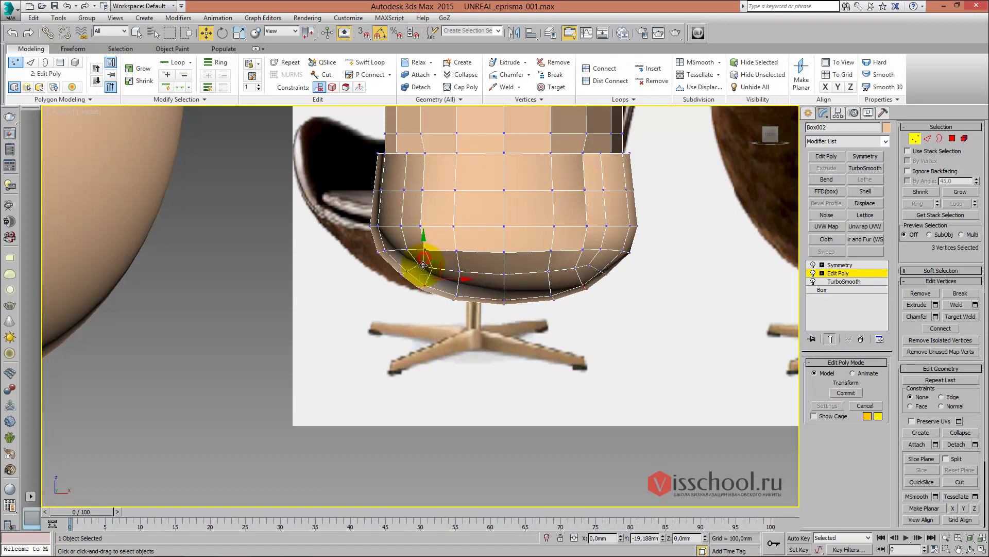
{"action": "scroll", "coordinate": [424, 268], "scroll_direction": "down", "scroll_amount": 2}
{"action": "scroll", "coordinate": [470, 283], "scroll_direction": "down", "scroll_amount": 2}
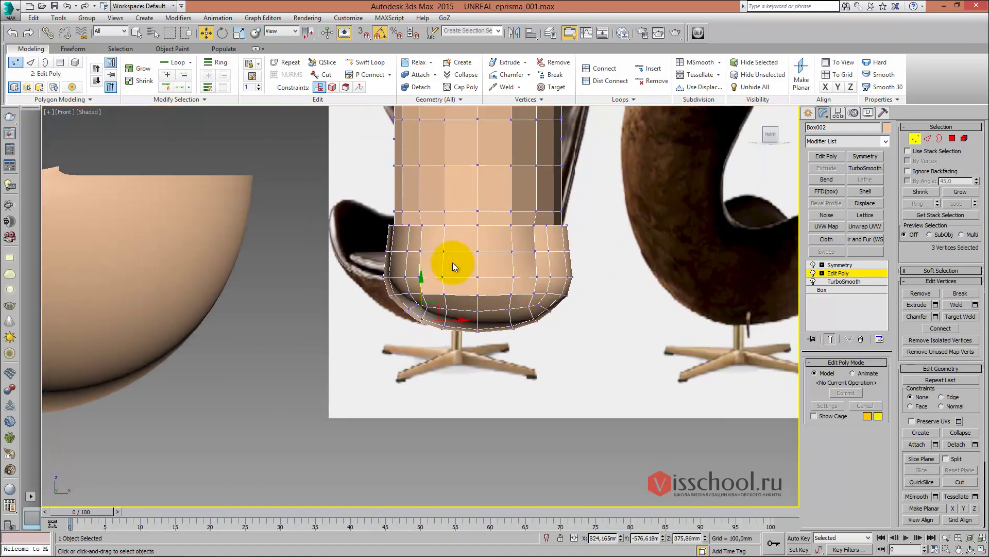
{"action": "middle_click_drag", "start_coordinate": [451, 261], "coordinate": [424, 262]}
{"action": "middle_click_drag", "start_coordinate": [416, 196], "coordinate": [426, 230], "text": "alt"}
Add TurboSmooth above Symmetry, preview the smoothed chair, then right-click TurboSmooth in the stack
{"action": "left_click", "coordinate": [838, 265]}
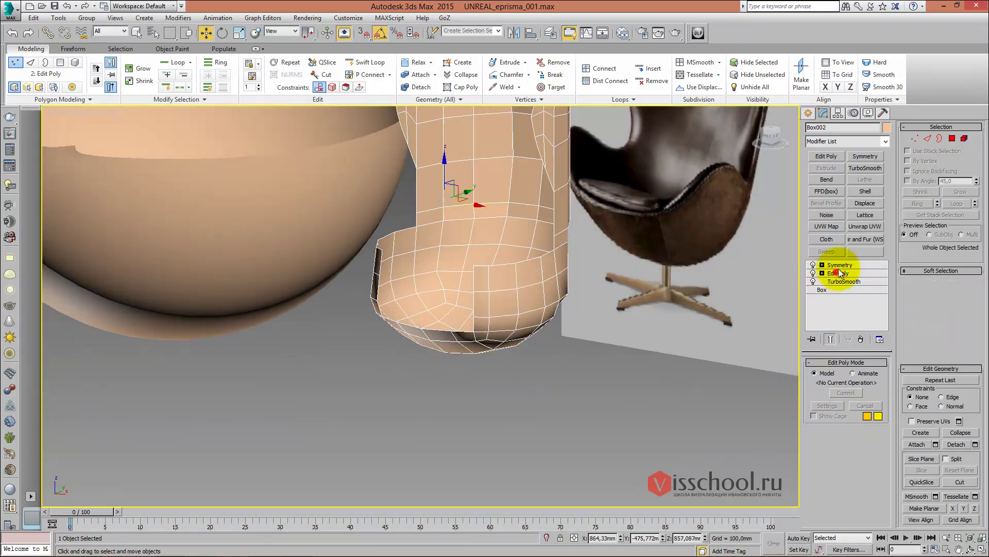
{"action": "left_click", "coordinate": [858, 172]}
{"action": "mouse_move", "coordinate": [546, 191]}
{"action": "middle_mouse_down", "text": "alt"}
{"action": "mouse_move", "coordinate": [504, 227]}
{"action": "mouse_move", "coordinate": [523, 210]}
{"action": "middle_mouse_up", "text": "alt"}
{"action": "scroll", "coordinate": [523, 210], "scroll_direction": "down", "scroll_amount": 5}
{"action": "mouse_move", "coordinate": [454, 222]}
{"action": "middle_mouse_down", "text": "alt"}
{"action": "mouse_move", "coordinate": [470, 226]}
{"action": "mouse_move", "coordinate": [453, 215]}
{"action": "mouse_move", "coordinate": [442, 239]}
{"action": "mouse_move", "coordinate": [412, 224]}
{"action": "mouse_move", "coordinate": [407, 299]}
{"action": "mouse_move", "coordinate": [420, 221]}
{"action": "mouse_move", "coordinate": [419, 242]}
{"action": "mouse_move", "coordinate": [435, 227]}
{"action": "mouse_move", "coordinate": [426, 233]}
{"action": "middle_mouse_up", "text": "alt"}
{"action": "scroll", "coordinate": [470, 226], "scroll_direction": "up", "scroll_amount": 3}
{"action": "scroll", "coordinate": [426, 223], "scroll_direction": "up", "scroll_amount": 4}
{"action": "scroll", "coordinate": [422, 224], "scroll_direction": "up", "scroll_amount": 2}
{"action": "scroll", "coordinate": [427, 233], "scroll_direction": "up", "scroll_amount": 1}
{"action": "scroll", "coordinate": [432, 228], "scroll_direction": "up", "scroll_amount": 2}
{"action": "right_click", "coordinate": [848, 264]}
Delete the extra top TurboSmooth modifier from the chair's stack
{"action": "left_click", "coordinate": [862, 286]}
{"action": "mouse_move", "coordinate": [602, 247]}
{"action": "middle_mouse_down", "text": "alt"}
{"action": "mouse_move", "coordinate": [513, 236]}
{"action": "mouse_move", "coordinate": [503, 221]}
{"action": "mouse_move", "coordinate": [454, 222]}
{"action": "mouse_move", "coordinate": [471, 194]}
{"action": "middle_mouse_up", "text": "alt"}
{"action": "scroll", "coordinate": [475, 232], "scroll_direction": "up", "scroll_amount": 2}
{"action": "scroll", "coordinate": [461, 231], "scroll_direction": "up", "scroll_amount": 1}
{"action": "scroll", "coordinate": [427, 217], "scroll_direction": "up", "scroll_amount": 3}
{"action": "scroll", "coordinate": [379, 169], "scroll_direction": "up", "scroll_amount": 1}
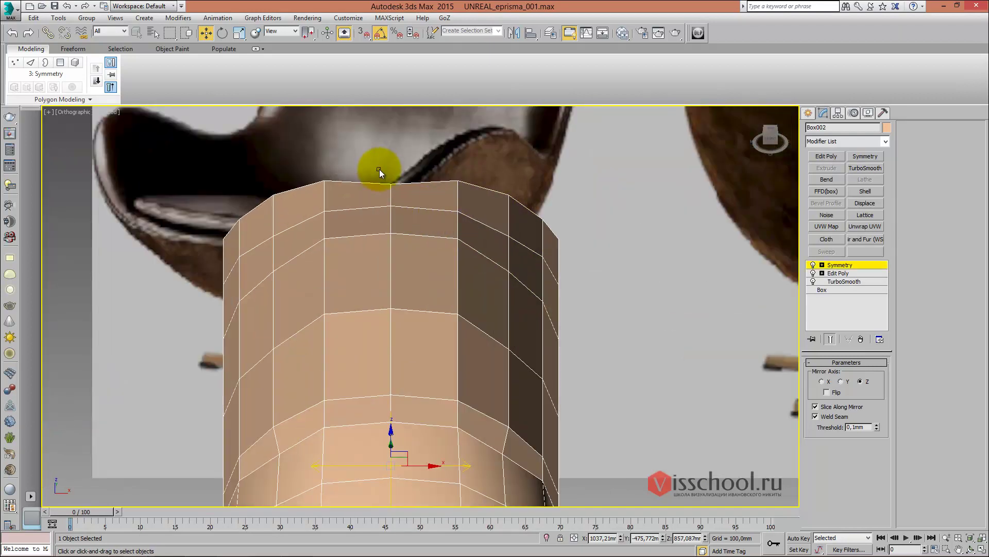
Return to the Edit Poly vertex level and switch to the Top view
{"action": "left_click", "coordinate": [852, 273]}
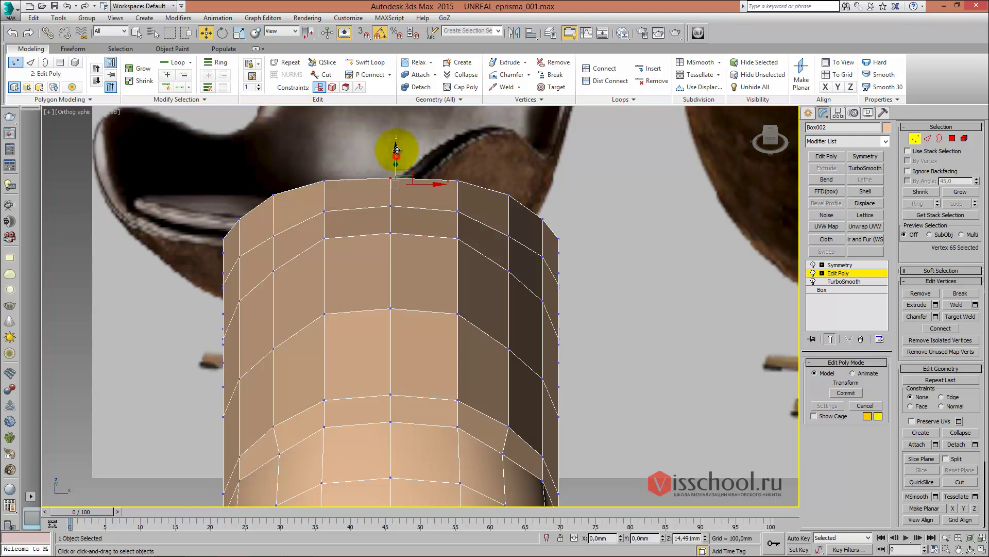
{"action": "middle_click_drag", "start_coordinate": [397, 155], "coordinate": [393, 187], "text": "alt"}
{"action": "scroll", "coordinate": [393, 188], "scroll_direction": "down", "scroll_amount": 3}
{"action": "mouse_move", "coordinate": [398, 143]}
{"action": "middle_mouse_down", "text": "alt"}
{"action": "mouse_move", "coordinate": [405, 207]}
{"action": "mouse_move", "coordinate": [365, 194]}
{"action": "mouse_move", "coordinate": [371, 236]}
{"action": "mouse_move", "coordinate": [381, 193]}
{"action": "mouse_move", "coordinate": [376, 180]}
{"action": "mouse_move", "coordinate": [361, 191]}
{"action": "mouse_move", "coordinate": [378, 184]}
{"action": "mouse_move", "coordinate": [341, 187]}
{"action": "mouse_move", "coordinate": [378, 234]}
{"action": "mouse_move", "coordinate": [383, 260]}
{"action": "middle_mouse_up", "text": "alt"}
{"action": "scroll", "coordinate": [380, 200], "scroll_direction": "down", "scroll_amount": 3}
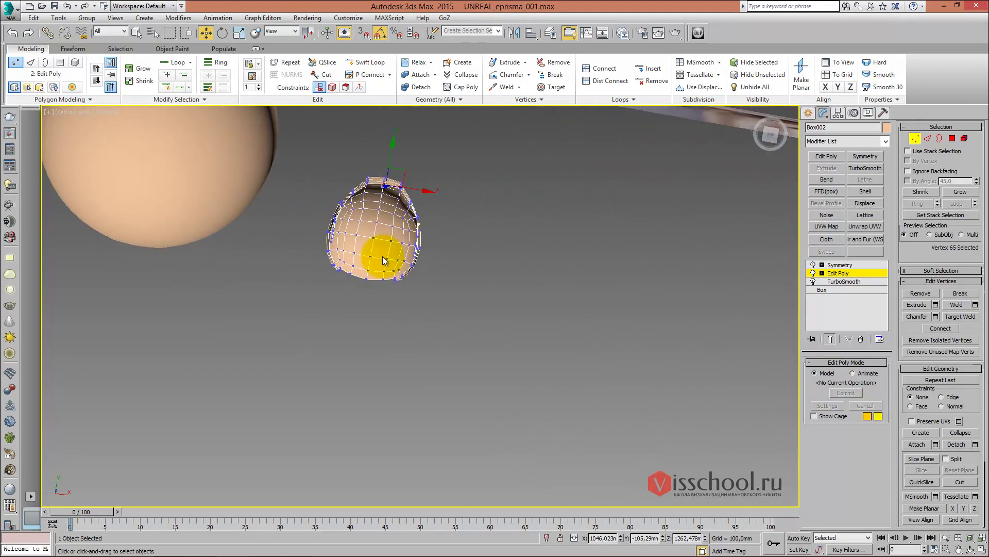
{"action": "key", "text": "t"}
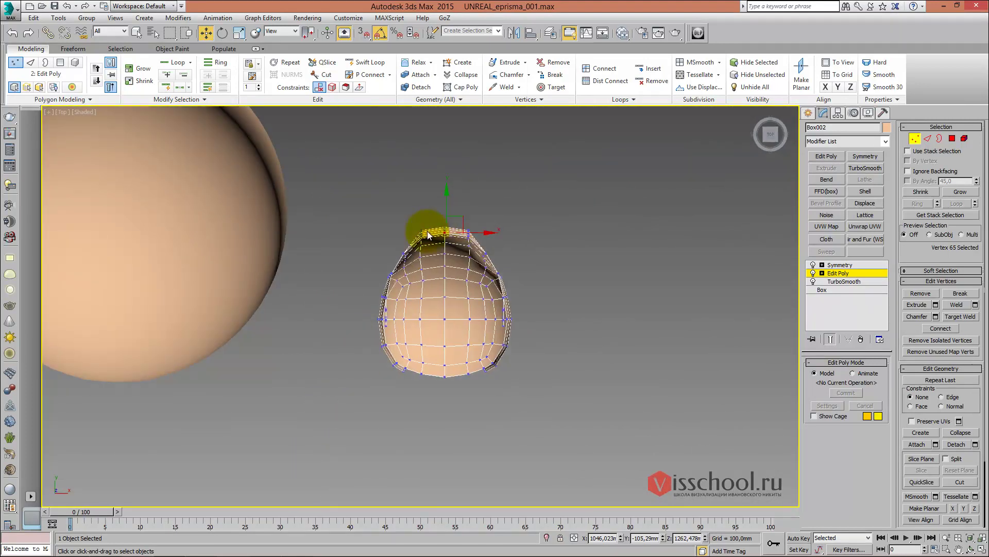
Uniformly scale the whole chair mesh in Top view, then frame it in Front view
{"action": "left_click", "coordinate": [844, 274]}
{"action": "key", "text": "r"}
{"action": "left_click_drag", "start_coordinate": [419, 257], "coordinate": [404, 260]}
{"action": "key", "text": "f"}
{"action": "scroll", "coordinate": [433, 249], "scroll_direction": "down", "scroll_amount": 2}
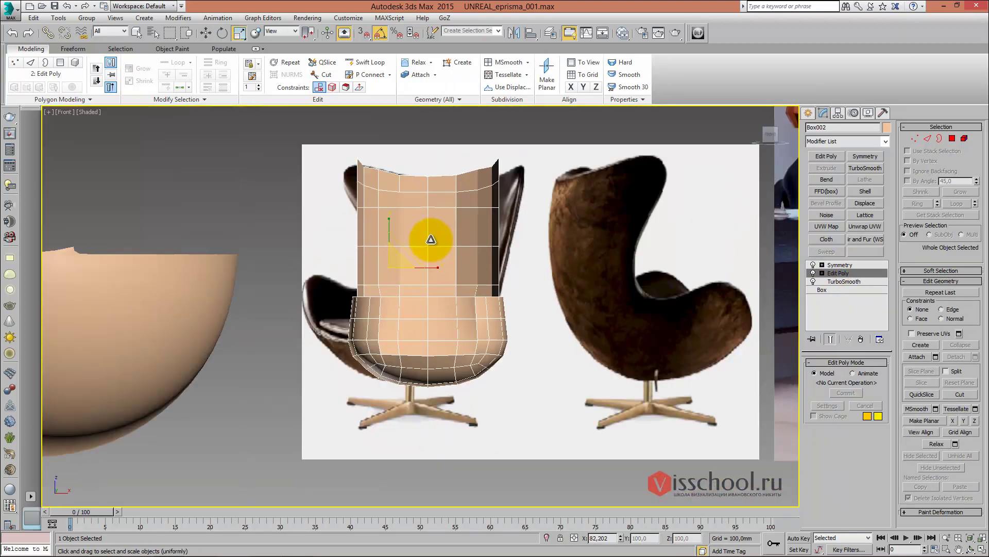
{"action": "mouse_move", "coordinate": [437, 235]}
{"action": "middle_mouse_down", "text": "alt"}
{"action": "mouse_move", "coordinate": [442, 228]}
{"action": "mouse_move", "coordinate": [399, 247]}
{"action": "mouse_move", "coordinate": [361, 242]}
{"action": "mouse_move", "coordinate": [411, 256]}
{"action": "mouse_move", "coordinate": [403, 245]}
{"action": "mouse_move", "coordinate": [402, 270]}
{"action": "mouse_move", "coordinate": [435, 279]}
{"action": "mouse_move", "coordinate": [416, 290]}
{"action": "mouse_move", "coordinate": [398, 271]}
{"action": "mouse_move", "coordinate": [398, 254]}
{"action": "mouse_move", "coordinate": [366, 266]}
{"action": "mouse_move", "coordinate": [393, 254]}
{"action": "middle_mouse_up", "text": "alt"}
{"action": "key", "text": "f"}
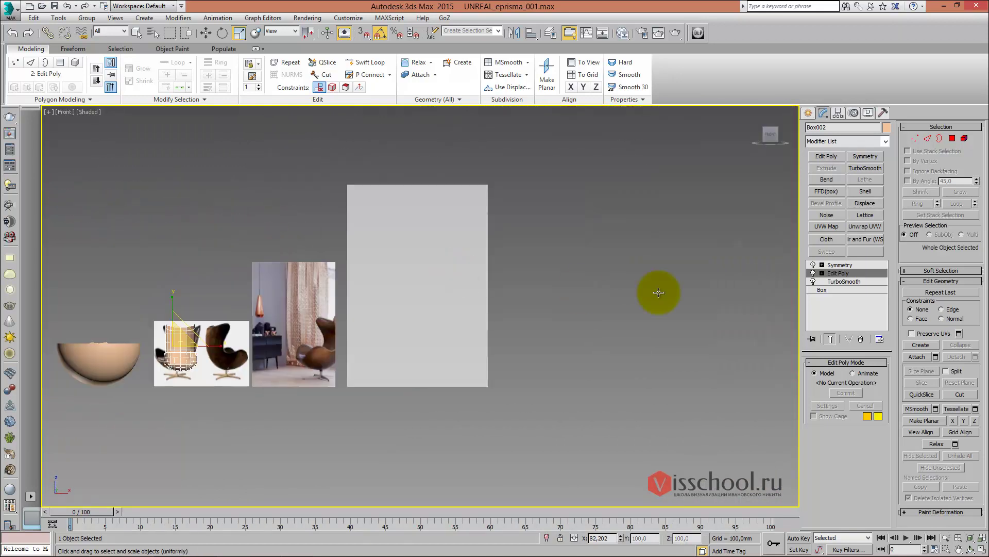
{"action": "key", "text": "z"}
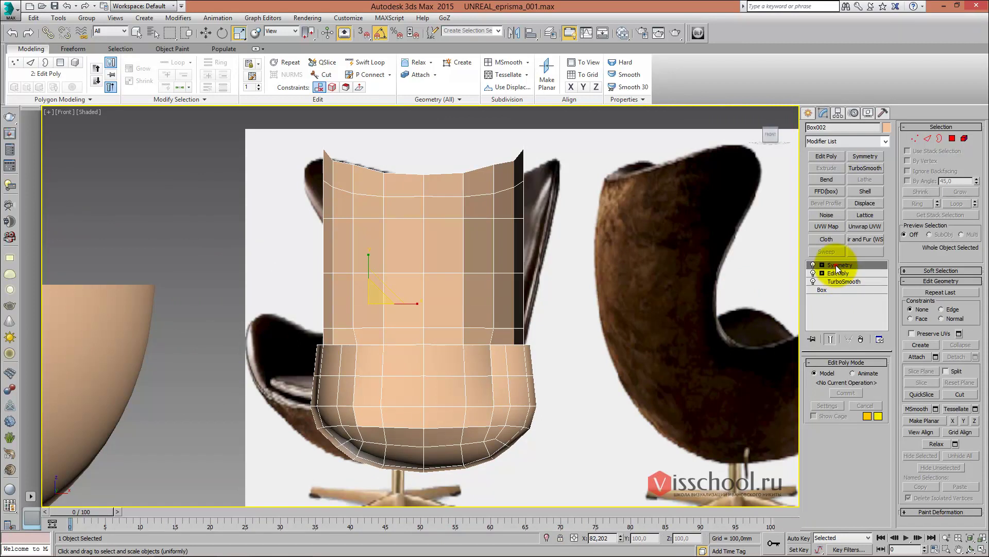
Try deleting the base TurboSmooth, undo it, and go back to Edit Poly vertices
{"action": "left_click", "coordinate": [840, 280]}
{"action": "right_click", "coordinate": [840, 280]}
{"action": "left_click", "coordinate": [855, 297]}
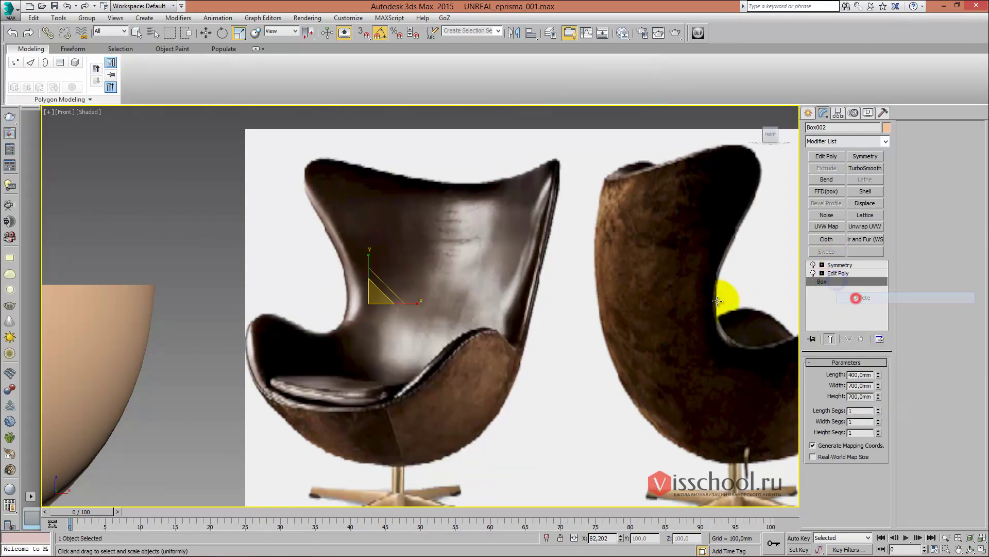
{"action": "key", "text": "ctrl+z"}
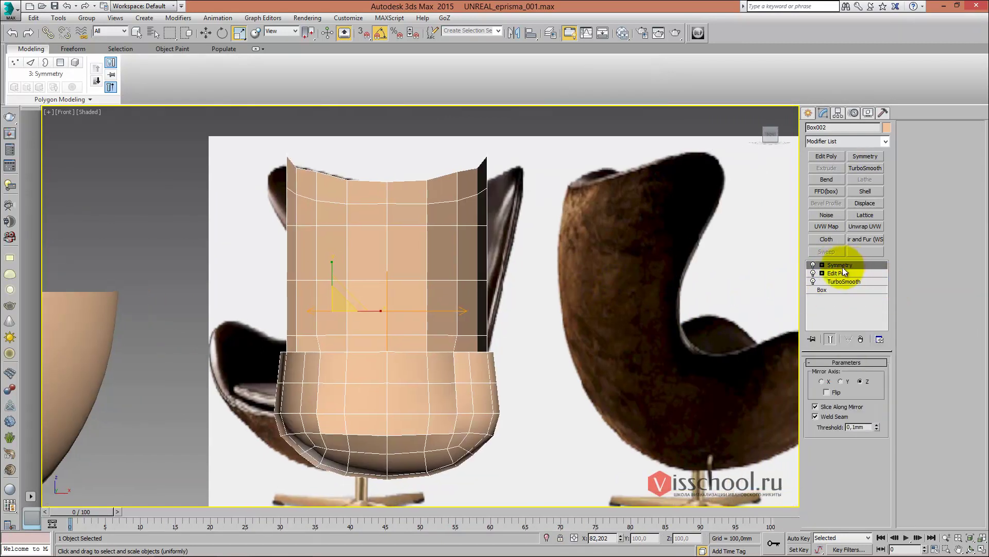
{"action": "left_click", "coordinate": [837, 273]}
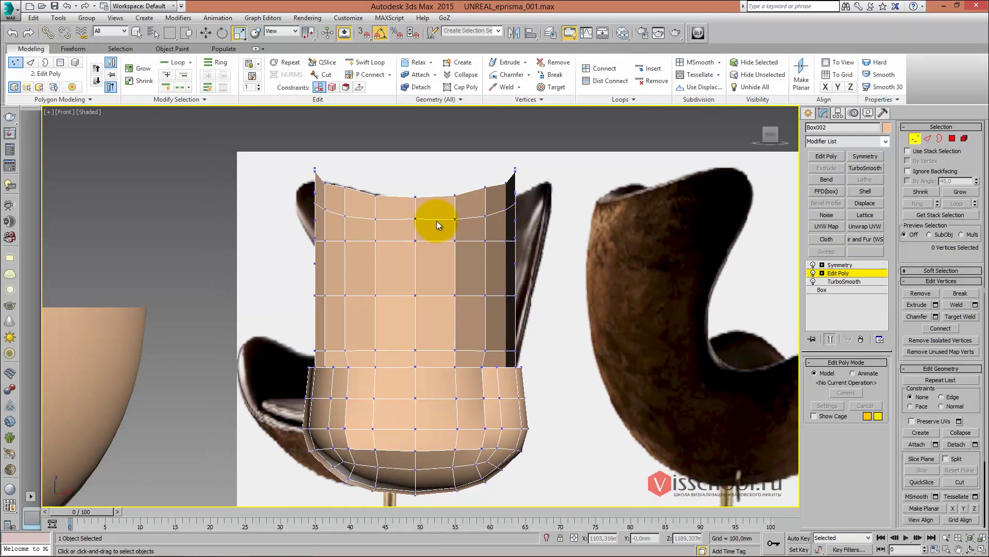
Pull the top-left back vertices outward and tilt them about -25°
{"action": "left_click_drag", "start_coordinate": [279, 148], "coordinate": [329, 247]}
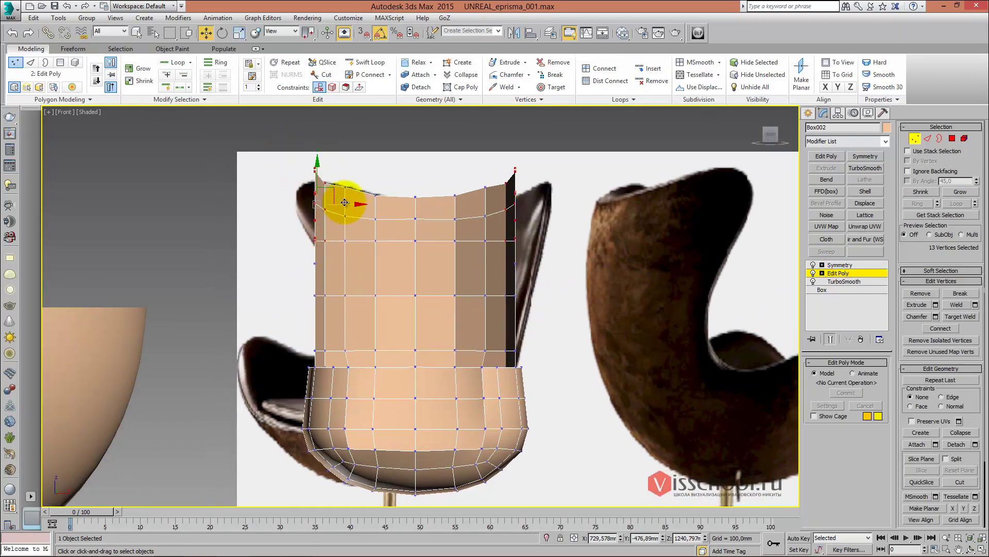
{"action": "left_click_drag", "start_coordinate": [344, 202], "coordinate": [292, 165]}
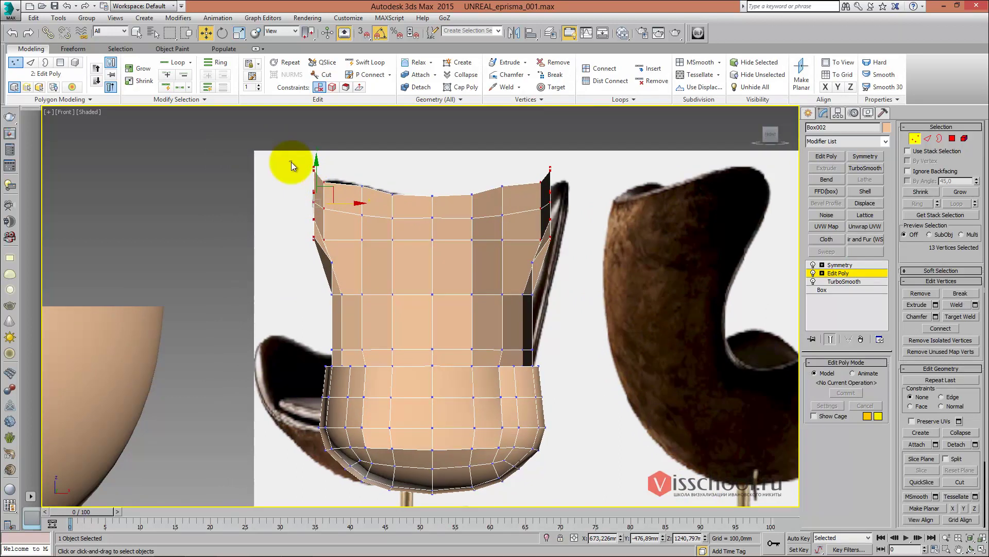
{"action": "key", "text": "e"}
{"action": "mouse_move", "coordinate": [336, 200]}
{"action": "left_mouse_down"}
{"action": "mouse_move", "coordinate": [323, 201]}
{"action": "mouse_move", "coordinate": [324, 266]}
{"action": "left_mouse_up"}
{"action": "key", "text": "w"}
Select further upper-back and rim vertices in Front view for adjustment
{"action": "mouse_move", "coordinate": [318, 267]}
{"action": "middle_mouse_down", "text": "alt"}
{"action": "mouse_move", "coordinate": [391, 237]}
{"action": "mouse_move", "coordinate": [342, 280]}
{"action": "mouse_move", "coordinate": [402, 241]}
{"action": "middle_mouse_up", "text": "alt"}
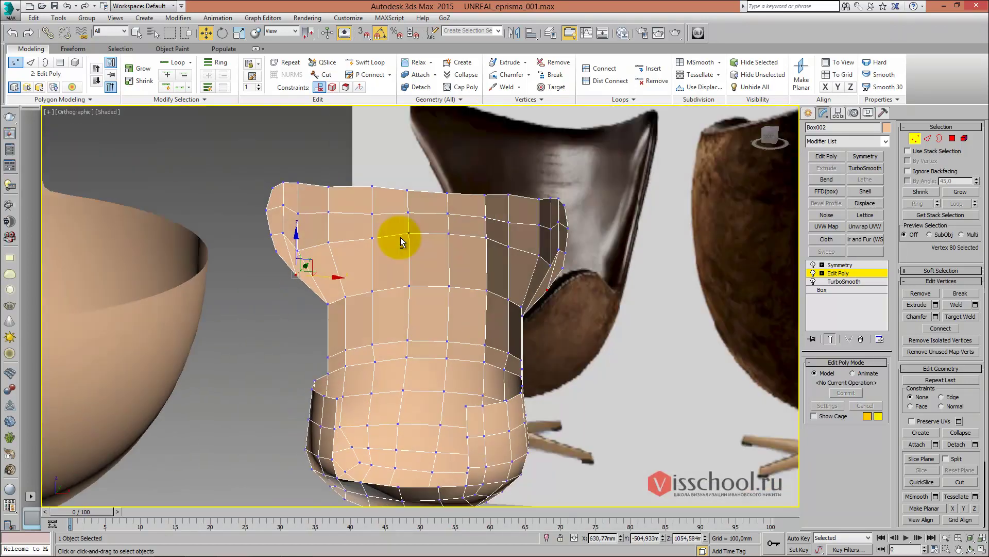
{"action": "key", "text": "f"}
{"action": "left_click_drag", "start_coordinate": [325, 169], "coordinate": [356, 200]}
{"action": "mouse_move", "coordinate": [282, 163]}
{"action": "left_mouse_down"}
{"action": "mouse_move", "coordinate": [308, 193]}
{"action": "mouse_move", "coordinate": [433, 206]}
{"action": "left_mouse_up"}
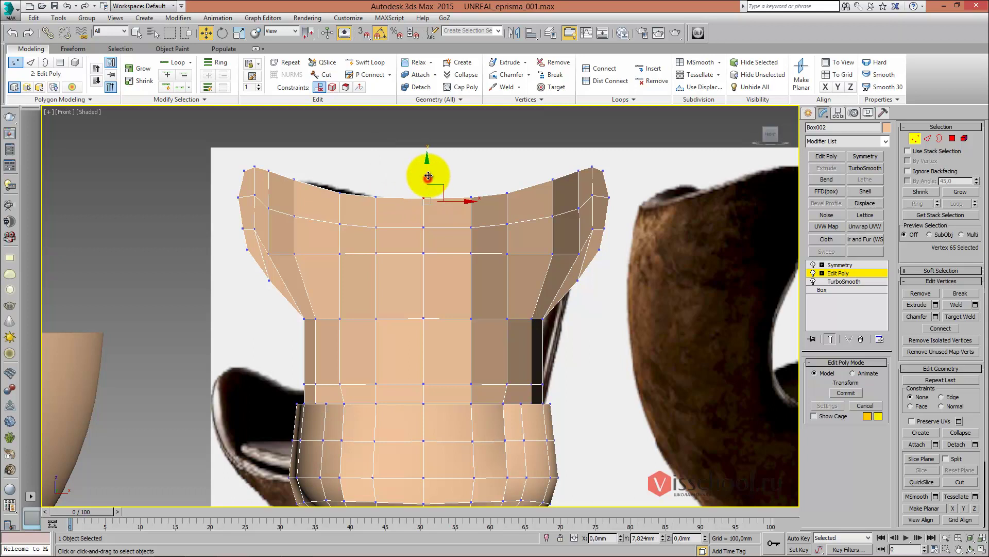
{"action": "mouse_move", "coordinate": [417, 189]}
{"action": "middle_mouse_down", "text": "alt"}
{"action": "mouse_move", "coordinate": [403, 225]}
{"action": "mouse_move", "coordinate": [395, 211]}
{"action": "mouse_move", "coordinate": [391, 223]}
{"action": "mouse_move", "coordinate": [350, 214]}
{"action": "mouse_move", "coordinate": [345, 243]}
{"action": "mouse_move", "coordinate": [484, 263]}
{"action": "mouse_move", "coordinate": [368, 218]}
{"action": "mouse_move", "coordinate": [382, 238]}
{"action": "middle_mouse_up", "text": "alt"}
In Left view, lower the seat's top-edge vertices to flatten the side profile peak
{"action": "key", "text": "f"}
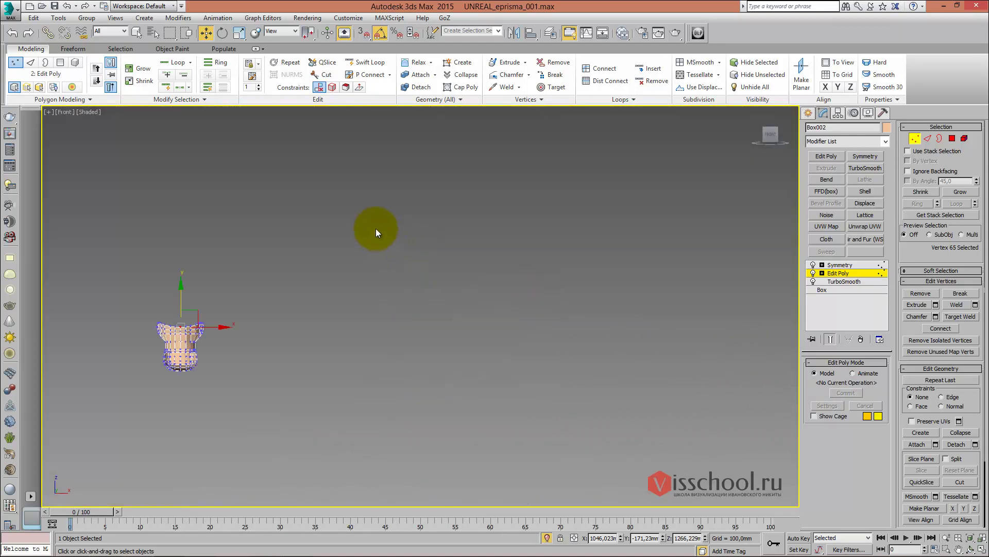
{"action": "key", "text": "l"}
{"action": "scroll", "coordinate": [375, 240], "scroll_direction": "up", "scroll_amount": 5}
{"action": "scroll", "coordinate": [357, 237], "scroll_direction": "up", "scroll_amount": 4}
{"action": "scroll", "coordinate": [345, 225], "scroll_direction": "down", "scroll_amount": 1}
{"action": "left_click", "coordinate": [329, 223]}
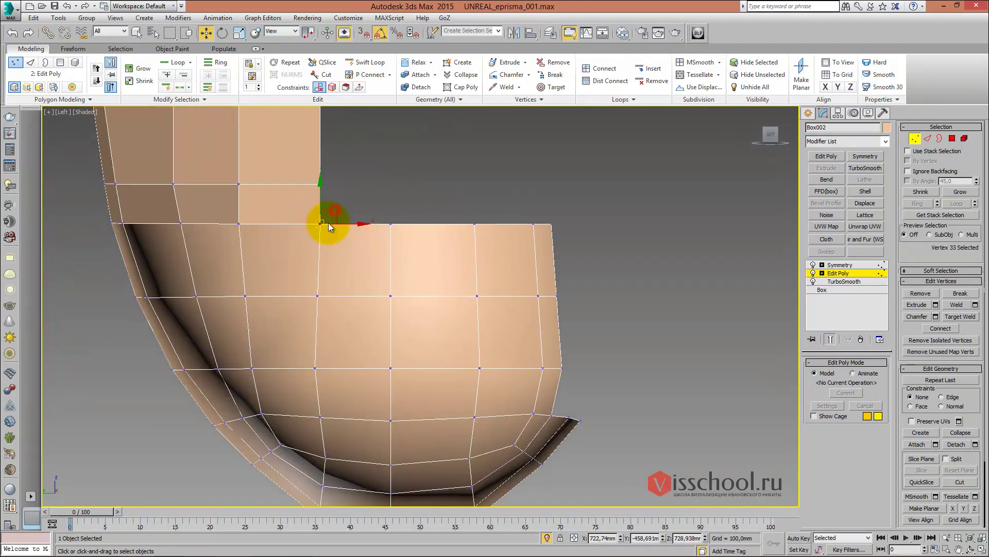
{"action": "left_click", "coordinate": [390, 223]}
{"action": "left_click_drag", "start_coordinate": [405, 214], "coordinate": [401, 257]}
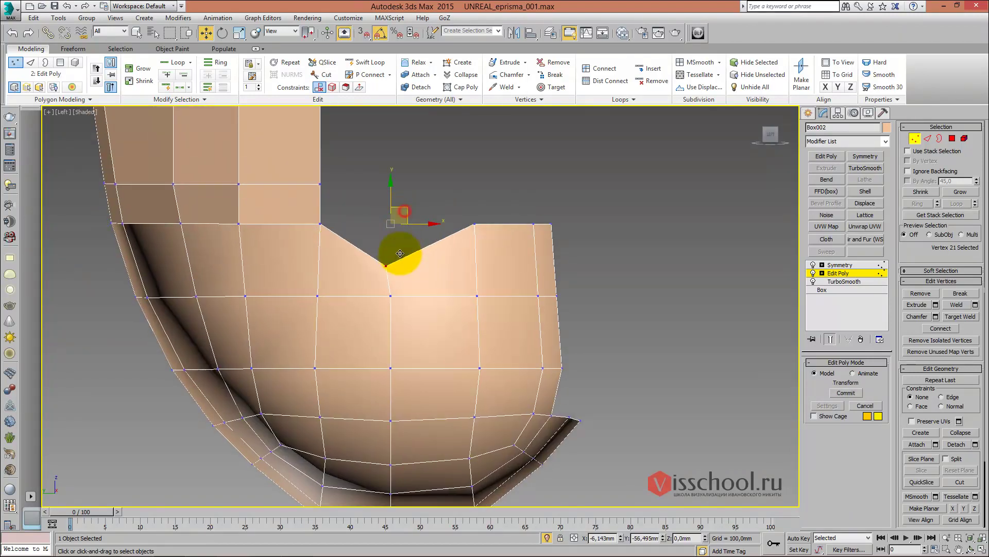
{"action": "left_click", "coordinate": [474, 224]}
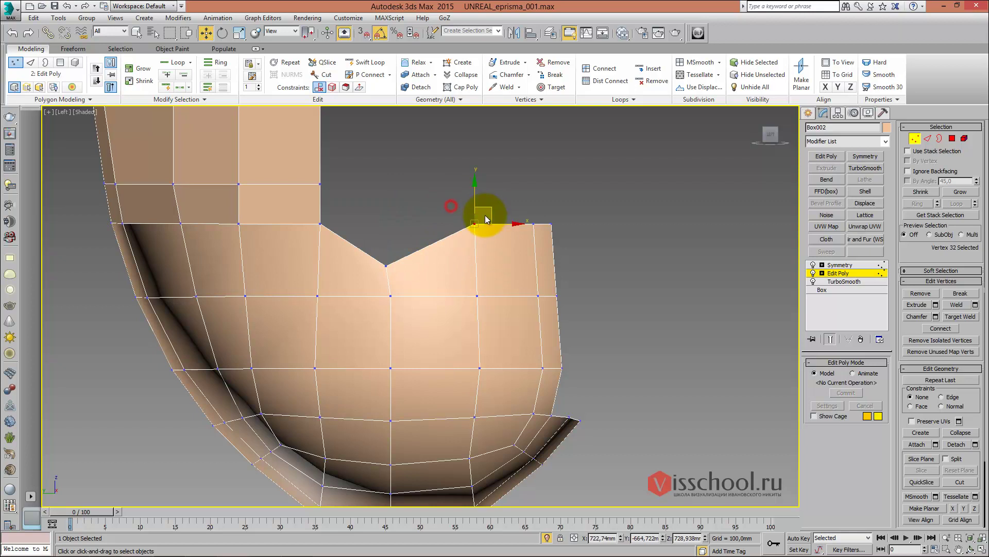
{"action": "left_click_drag", "start_coordinate": [484, 215], "coordinate": [479, 258]}
{"action": "left_click_drag", "start_coordinate": [556, 206], "coordinate": [552, 267]}
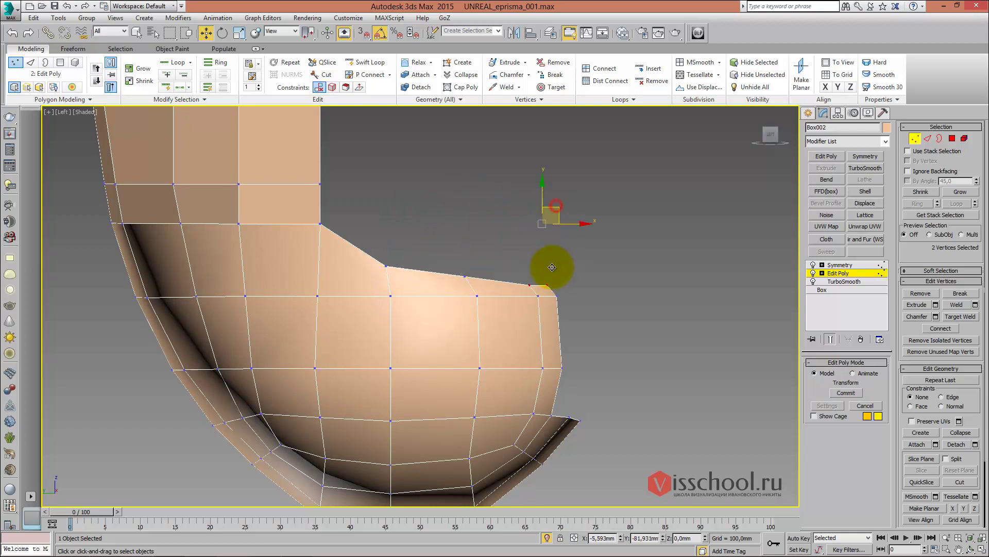
{"action": "mouse_move", "coordinate": [496, 278]}
{"action": "middle_mouse_down", "text": "alt"}
{"action": "mouse_move", "coordinate": [479, 255]}
{"action": "mouse_move", "coordinate": [450, 264]}
{"action": "middle_mouse_up", "text": "alt"}
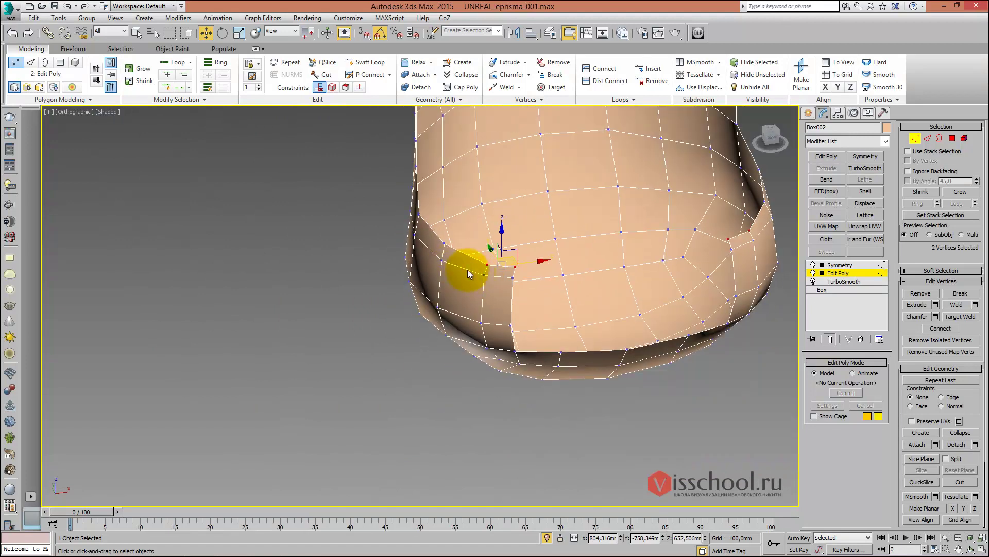
Delete a vertical strip of rim polygons to open the side notch
{"action": "key", "text": "4"}
{"action": "left_click", "coordinate": [497, 283]}
{"action": "left_click", "coordinate": [497, 332], "text": "ctrl"}
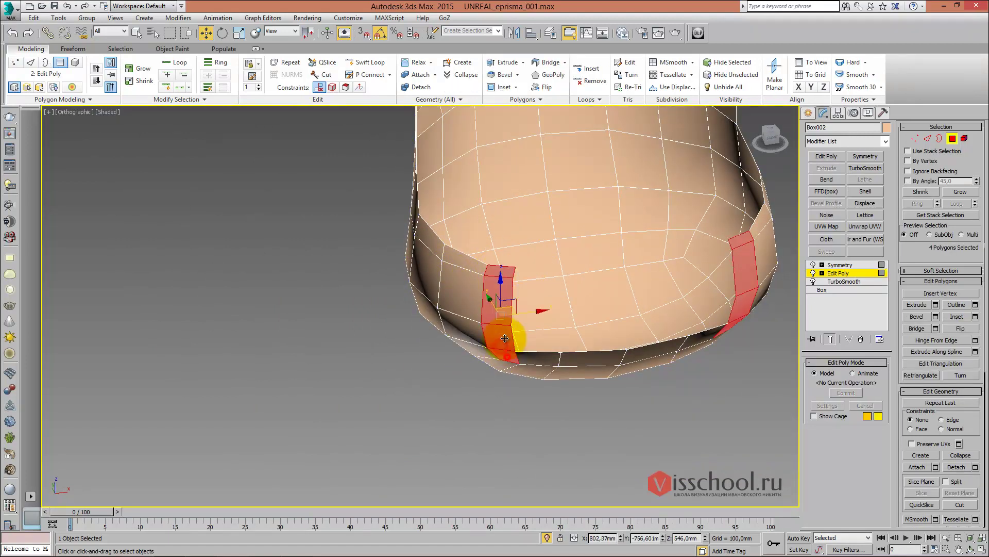
{"action": "middle_click_drag", "start_coordinate": [505, 338], "coordinate": [501, 351], "text": "alt"}
{"action": "key", "text": "Delete"}
{"action": "mouse_move", "coordinate": [465, 320]}
{"action": "middle_mouse_down", "text": "alt"}
{"action": "mouse_move", "coordinate": [435, 254]}
{"action": "mouse_move", "coordinate": [470, 242]}
{"action": "middle_mouse_up", "text": "alt"}
{"action": "key", "text": "1"}
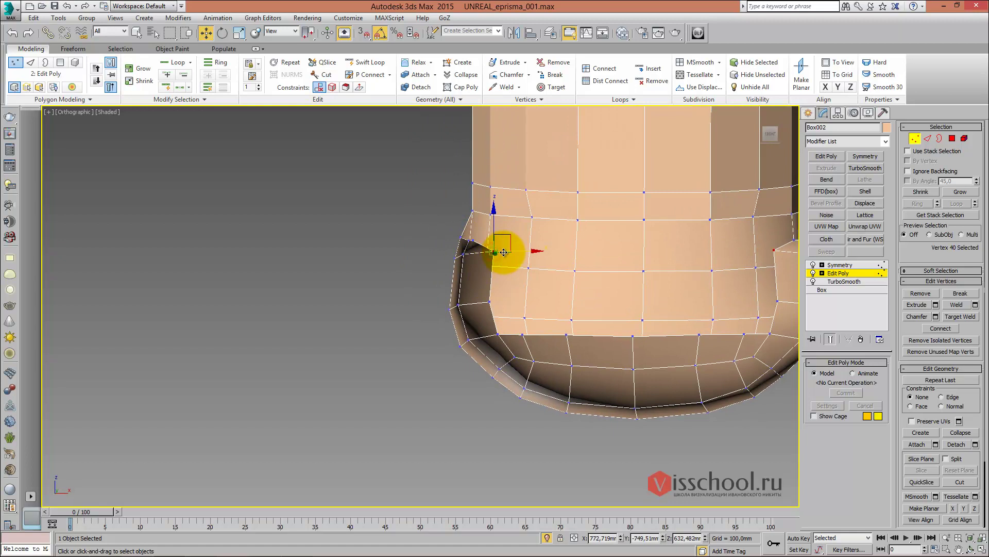
In Front view, rotate and move the vertices around the cutout into place
{"action": "scroll", "coordinate": [481, 258], "scroll_direction": "down", "scroll_amount": 3}
{"action": "scroll", "coordinate": [431, 246], "scroll_direction": "down", "scroll_amount": 2}
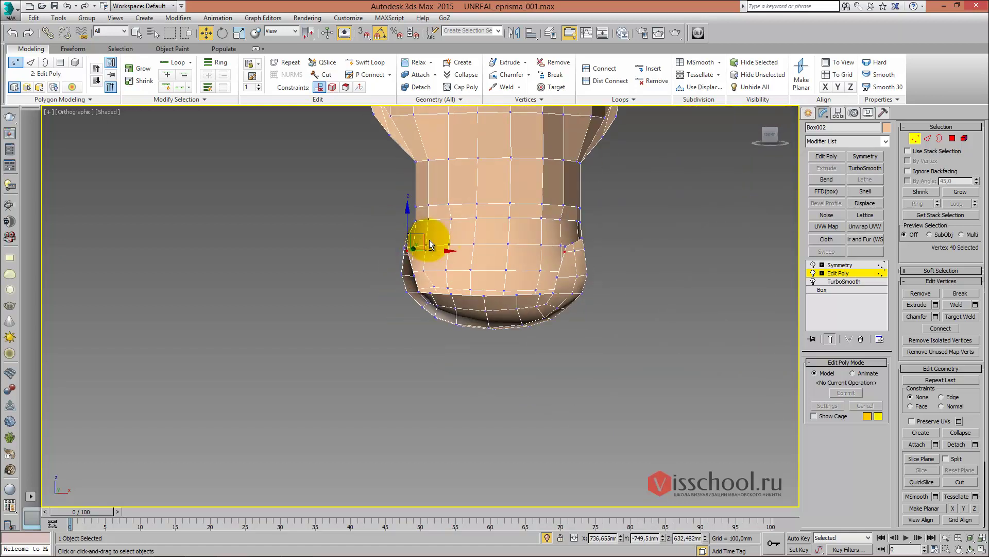
{"action": "key", "text": "f"}
{"action": "scroll", "coordinate": [325, 223], "scroll_direction": "down", "scroll_amount": 3}
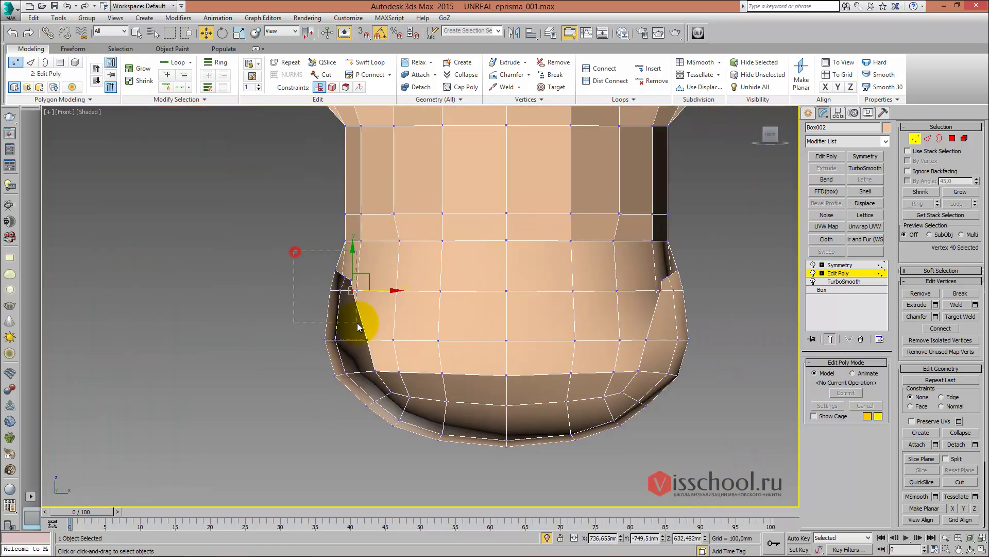
{"action": "key", "text": "e"}
{"action": "mouse_move", "coordinate": [376, 266]}
{"action": "left_mouse_down"}
{"action": "mouse_move", "coordinate": [376, 251]}
{"action": "mouse_move", "coordinate": [316, 325]}
{"action": "left_mouse_up"}
{"action": "key", "text": "w"}
{"action": "mouse_move", "coordinate": [375, 353]}
{"action": "left_mouse_down"}
{"action": "mouse_move", "coordinate": [376, 320]}
{"action": "mouse_move", "coordinate": [380, 339]}
{"action": "left_mouse_up"}
Angle the cutout edge further and nudge its vertices along the front lip
{"action": "key", "text": "e"}
{"action": "left_click_drag", "start_coordinate": [352, 263], "coordinate": [345, 285]}
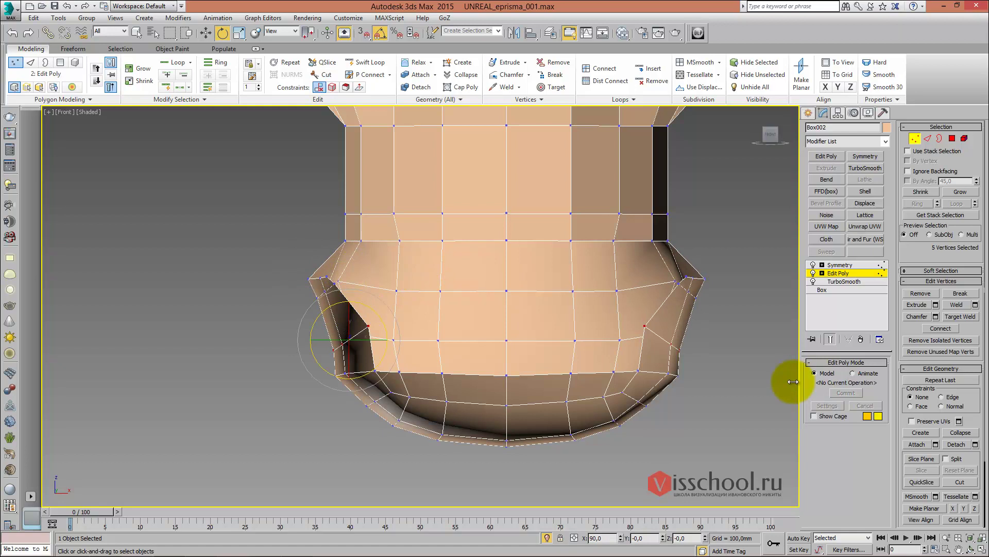
{"action": "middle_click_drag", "start_coordinate": [404, 264], "coordinate": [426, 273]}
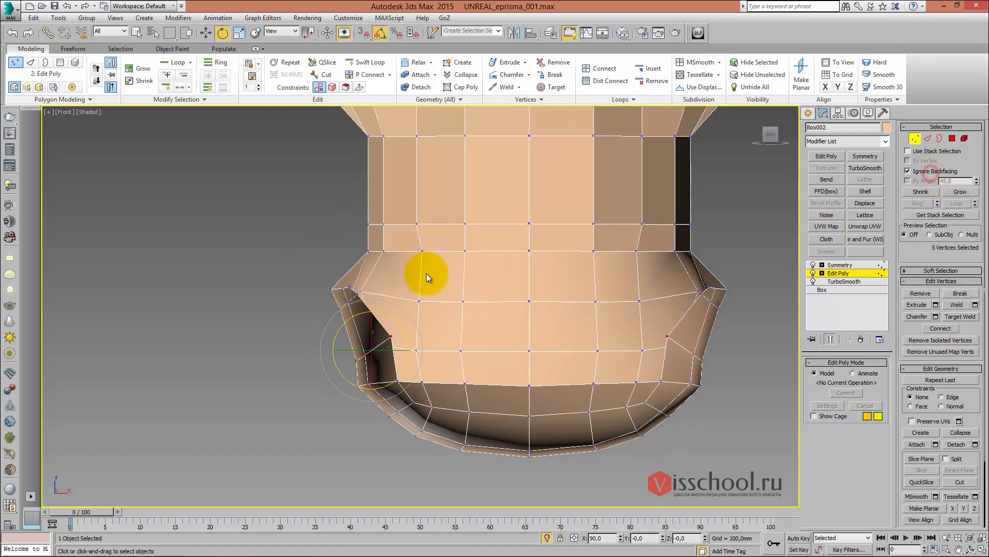
{"action": "key", "text": "w"}
{"action": "left_click", "coordinate": [362, 290]}
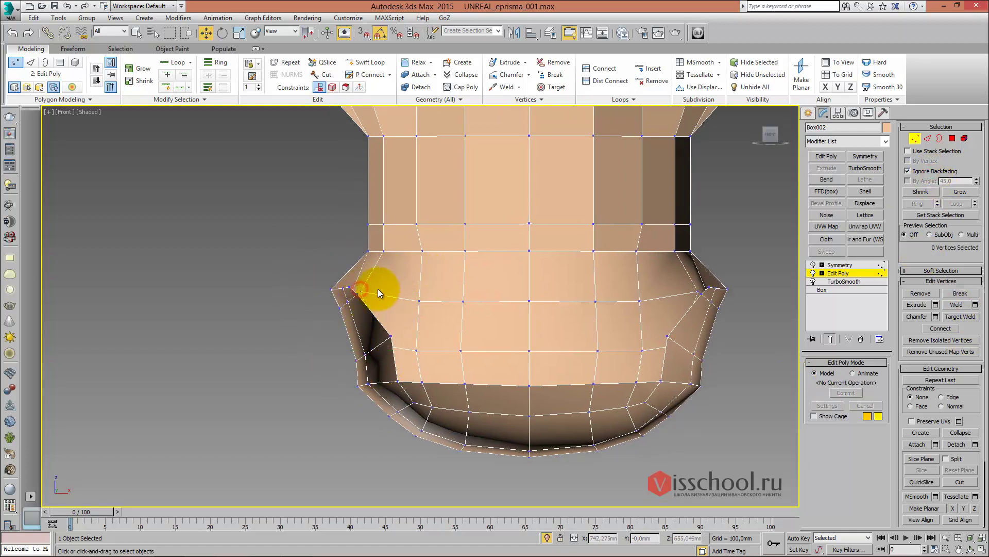
{"action": "left_click_drag", "start_coordinate": [357, 300], "coordinate": [381, 293]}
{"action": "mouse_move", "coordinate": [378, 293]}
{"action": "middle_mouse_down", "text": "alt"}
{"action": "mouse_move", "coordinate": [408, 237]}
{"action": "mouse_move", "coordinate": [397, 247]}
{"action": "mouse_move", "coordinate": [490, 297]}
{"action": "middle_mouse_up", "text": "alt"}
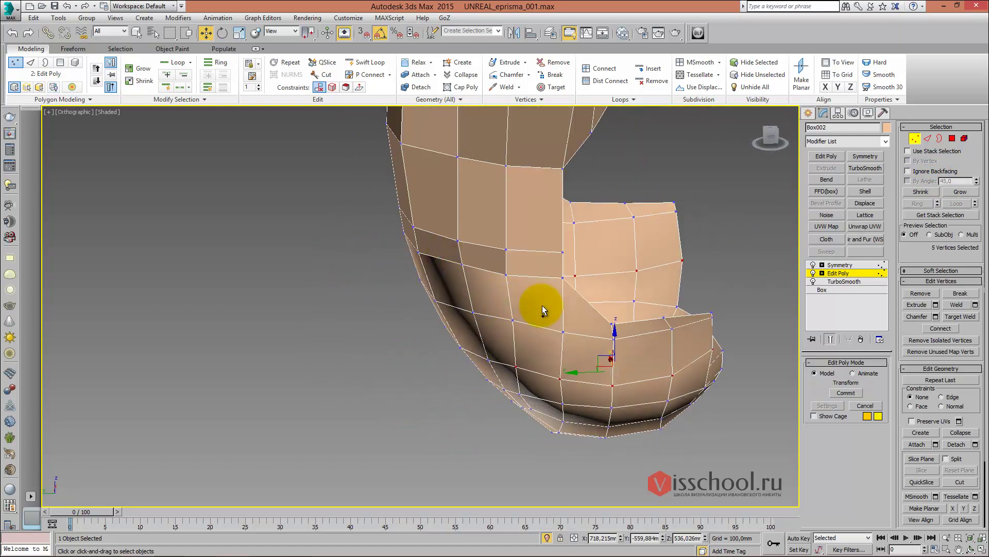
{"action": "left_click_drag", "start_coordinate": [542, 304], "coordinate": [508, 291]}
Select the cutout-edge vertices in Front view and move them sideways
{"action": "key", "text": "f"}
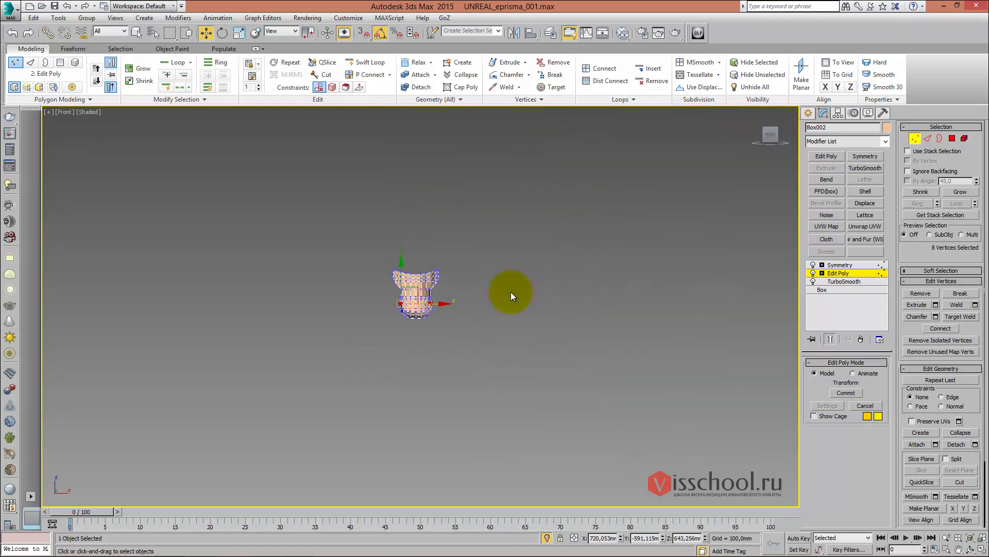
{"action": "scroll", "coordinate": [511, 292], "scroll_direction": "up", "scroll_amount": 5}
{"action": "scroll", "coordinate": [363, 239], "scroll_direction": "down", "scroll_amount": 2}
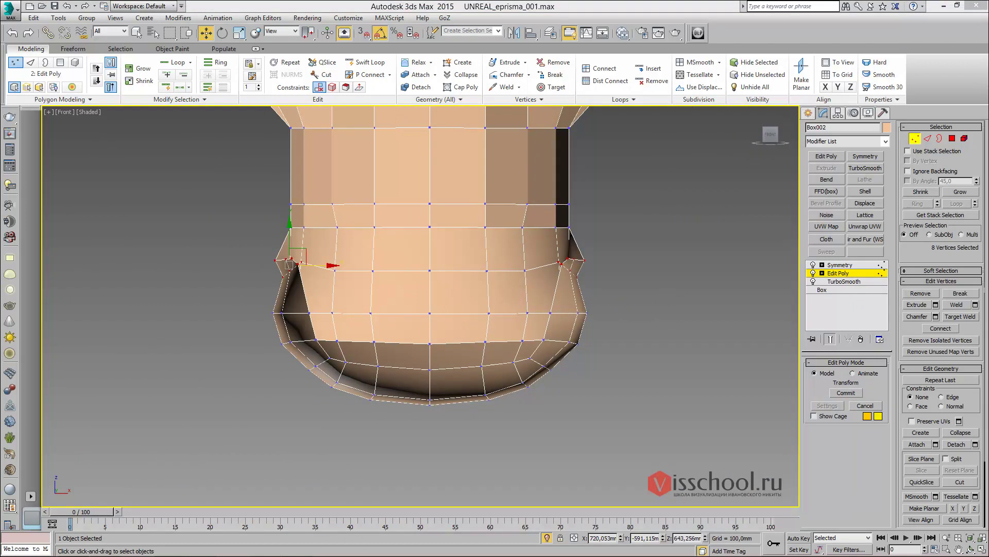
{"action": "middle_click_drag", "start_coordinate": [312, 267], "coordinate": [379, 264]}
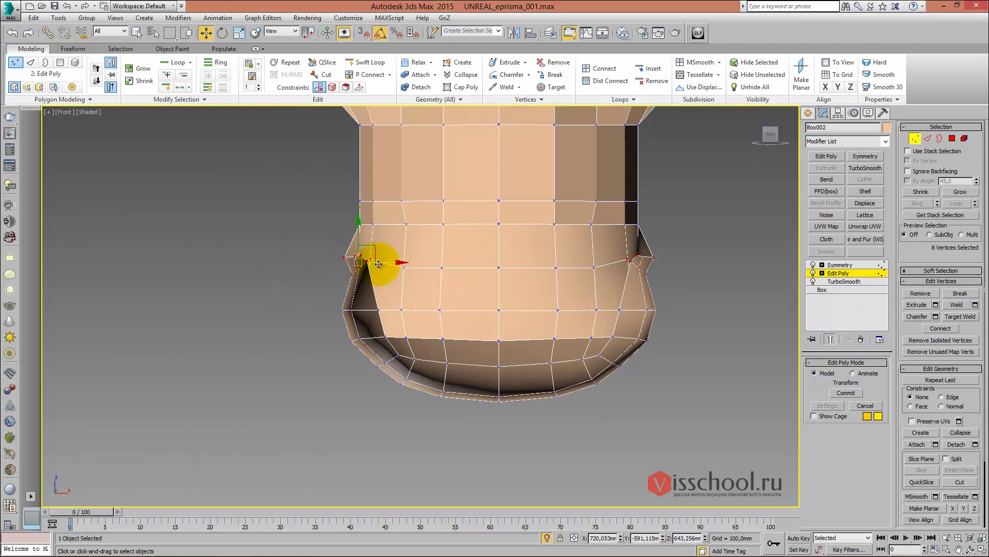
{"action": "key", "text": "e"}
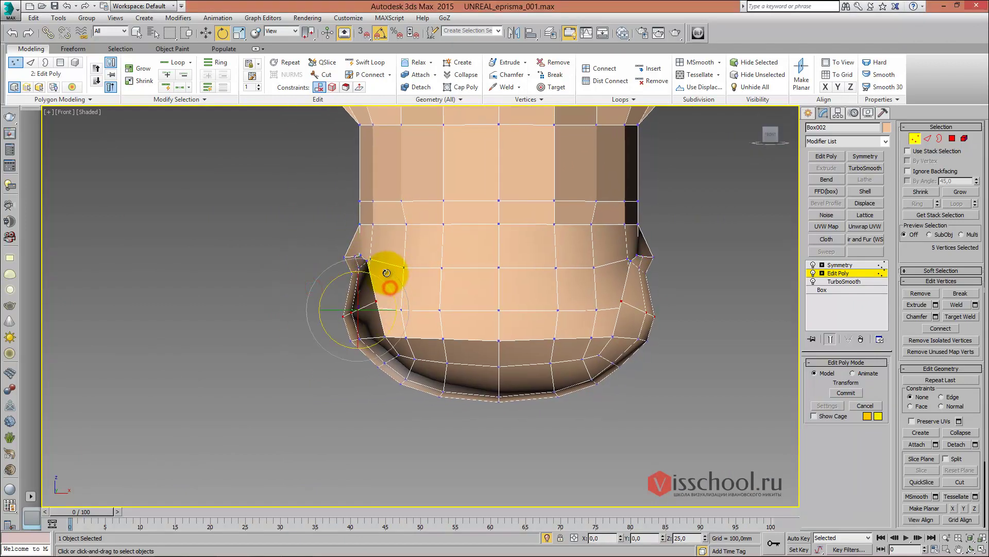
{"action": "key", "text": "w"}
{"action": "middle_click_drag", "start_coordinate": [387, 309], "coordinate": [419, 317]}
{"action": "left_click_drag", "start_coordinate": [343, 256], "coordinate": [389, 287]}
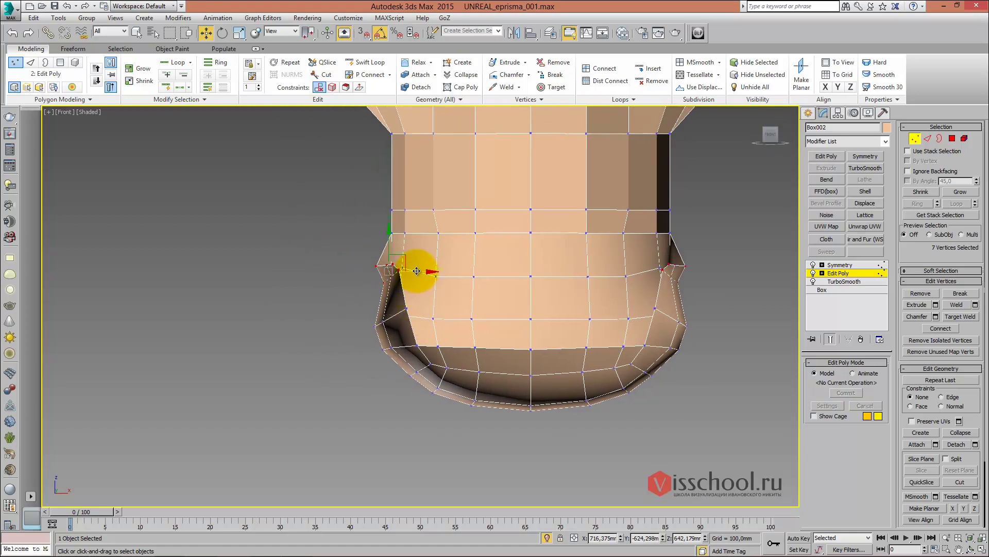
{"action": "left_click_drag", "start_coordinate": [417, 270], "coordinate": [393, 269]}
{"action": "mouse_move", "coordinate": [393, 269]}
{"action": "middle_mouse_down", "text": "alt"}
{"action": "mouse_move", "coordinate": [433, 269]}
{"action": "mouse_move", "coordinate": [374, 292]}
{"action": "mouse_move", "coordinate": [419, 248]}
{"action": "mouse_move", "coordinate": [441, 247]}
{"action": "mouse_move", "coordinate": [426, 243]}
{"action": "mouse_move", "coordinate": [348, 286]}
{"action": "middle_mouse_up", "text": "alt"}
Shift a single vertex above the cutout inward to the left
{"action": "scroll", "coordinate": [349, 286], "scroll_direction": "up", "scroll_amount": 2}
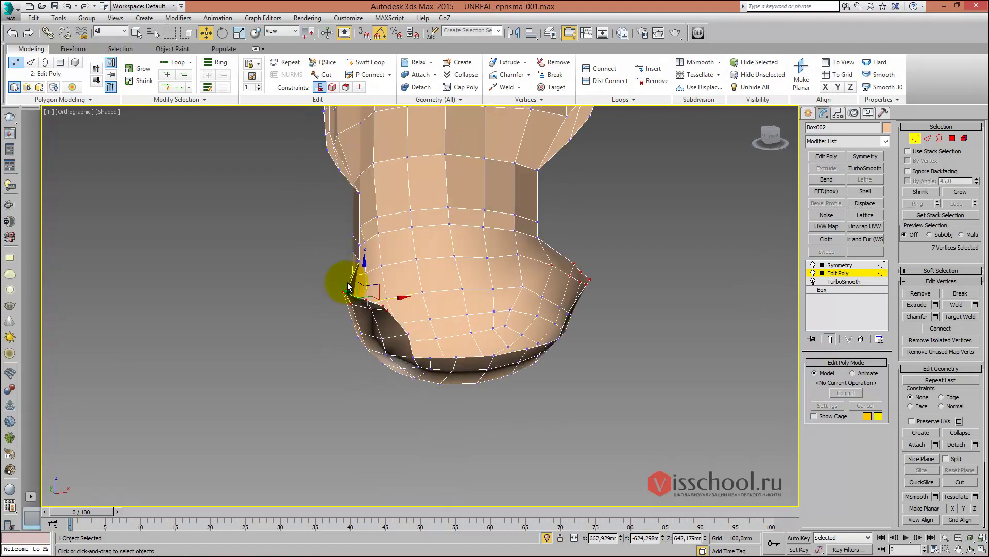
{"action": "scroll", "coordinate": [347, 283], "scroll_direction": "up", "scroll_amount": 1}
{"action": "scroll", "coordinate": [353, 273], "scroll_direction": "up", "scroll_amount": 1}
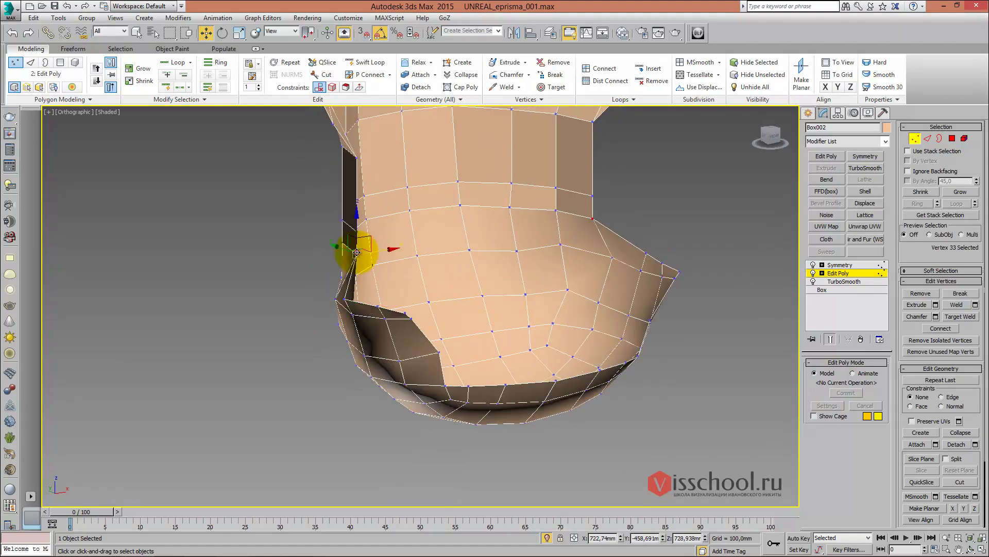
{"action": "middle_click_drag", "start_coordinate": [356, 233], "coordinate": [360, 236], "text": "alt"}
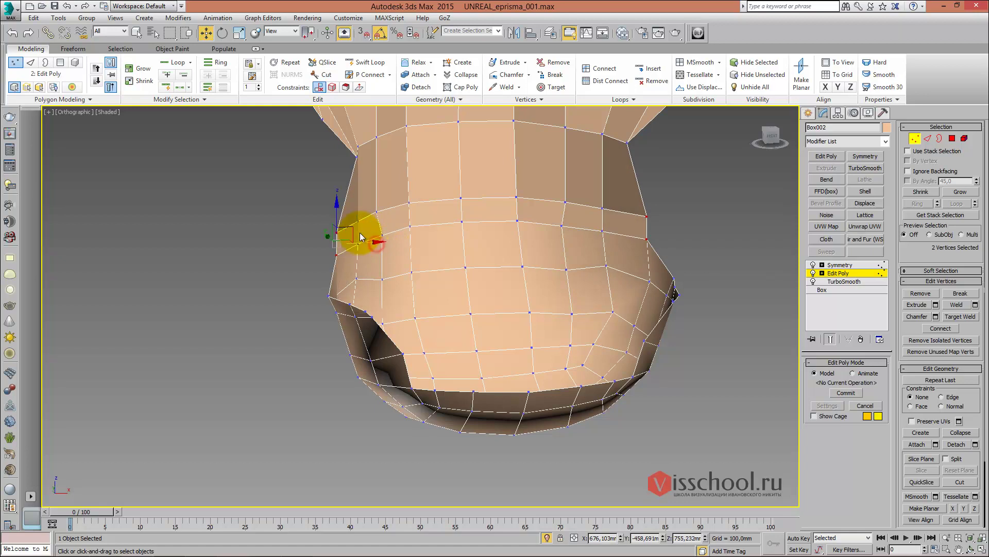
{"action": "left_click", "coordinate": [356, 153]}
{"action": "left_click_drag", "start_coordinate": [377, 158], "coordinate": [356, 159]}
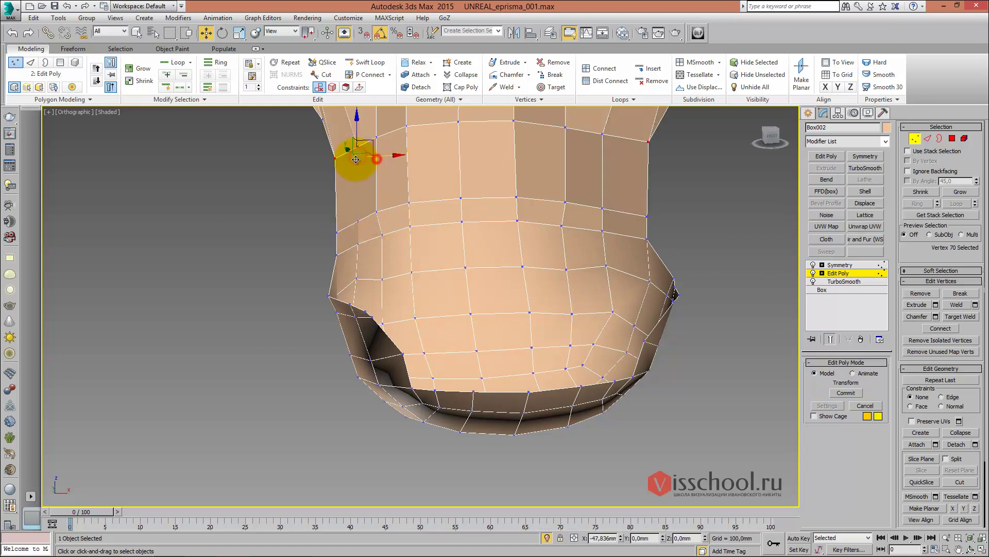
Return to the straight Front view and frame the seat bottom
{"action": "scroll", "coordinate": [348, 160], "scroll_direction": "down", "scroll_amount": 2}
{"action": "mouse_move", "coordinate": [369, 184]}
{"action": "middle_mouse_down", "text": "alt"}
{"action": "mouse_move", "coordinate": [388, 251]}
{"action": "mouse_move", "coordinate": [397, 220]}
{"action": "mouse_move", "coordinate": [370, 243]}
{"action": "mouse_move", "coordinate": [380, 181]}
{"action": "mouse_move", "coordinate": [338, 218]}
{"action": "mouse_move", "coordinate": [416, 225]}
{"action": "mouse_move", "coordinate": [403, 240]}
{"action": "middle_mouse_up", "text": "alt"}
{"action": "key", "text": "f"}
{"action": "scroll", "coordinate": [404, 257], "scroll_direction": "up", "scroll_amount": 5}
{"action": "scroll", "coordinate": [433, 201], "scroll_direction": "down", "scroll_amount": 2}
{"action": "scroll", "coordinate": [433, 201], "scroll_direction": "up", "scroll_amount": 3}
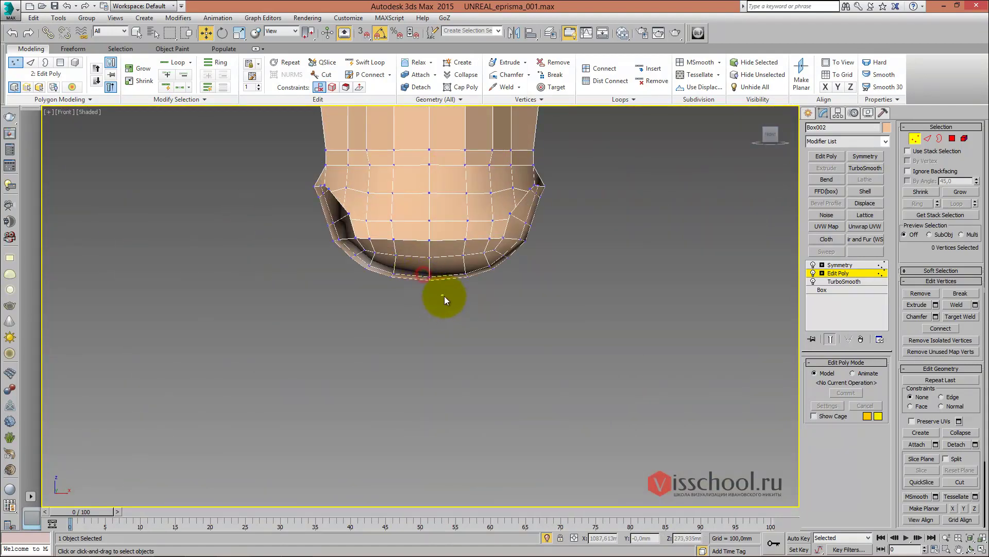
{"action": "middle_click_drag", "start_coordinate": [432, 267], "coordinate": [432, 292]}
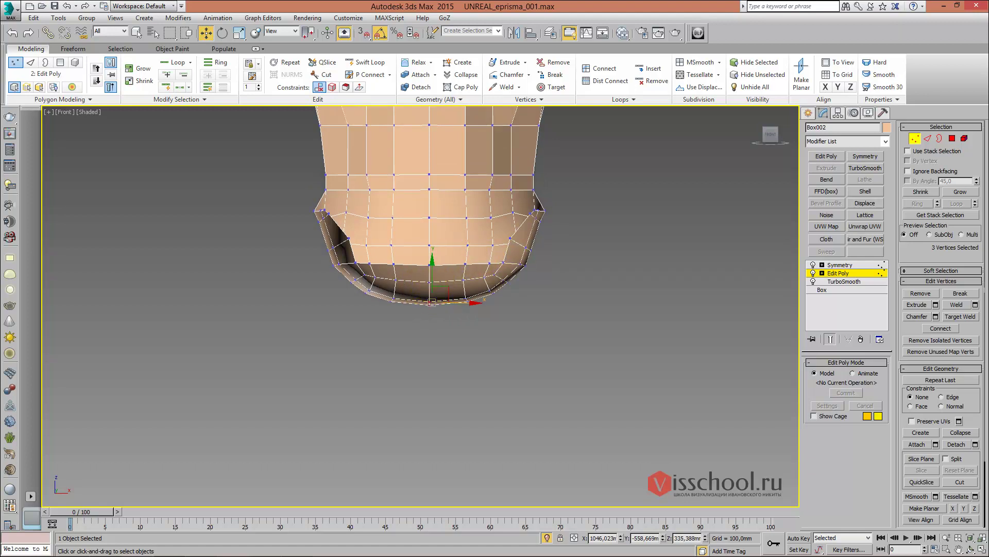
{"action": "middle_click_drag", "start_coordinate": [416, 217], "coordinate": [420, 232]}
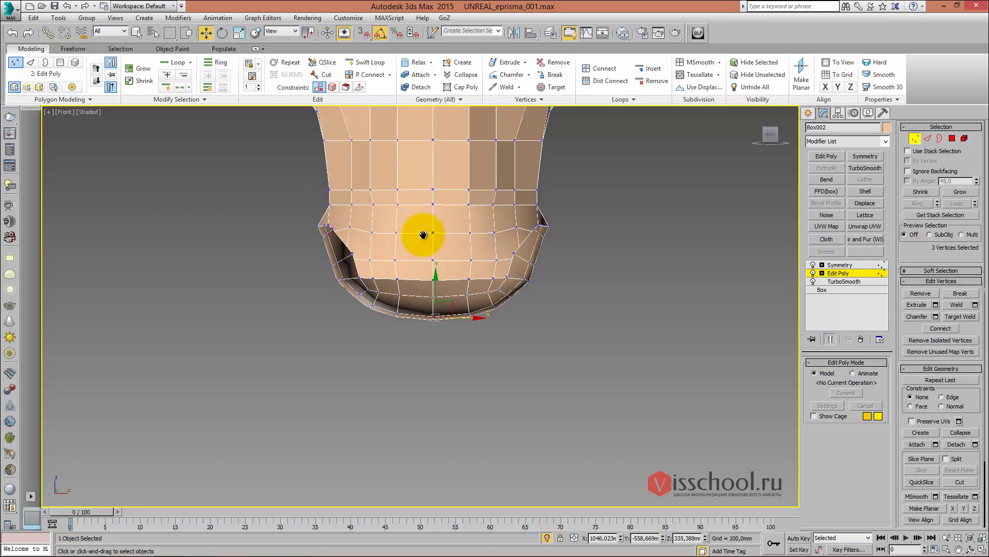
Enable soft selection with a falloff of about 399 mm
{"action": "left_click", "coordinate": [924, 154]}
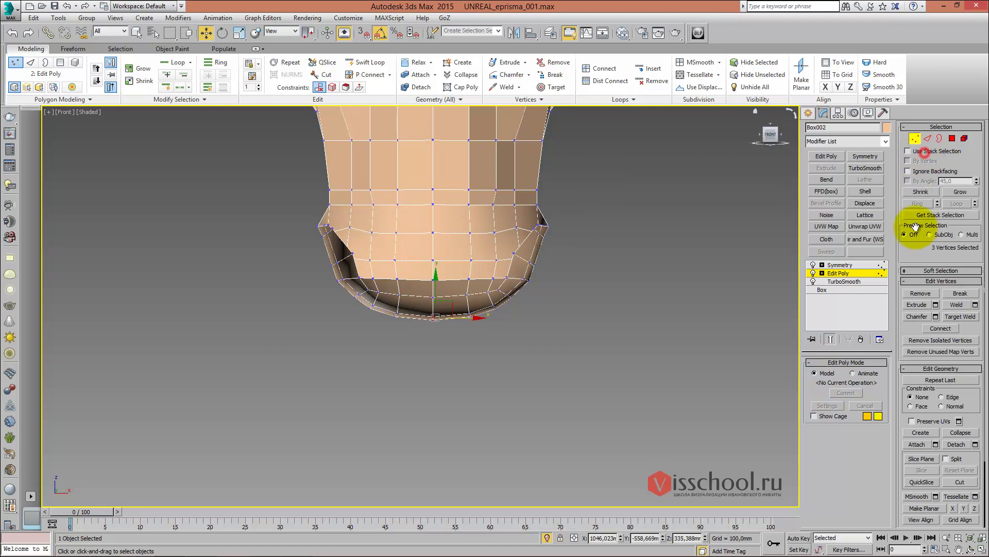
{"action": "left_click", "coordinate": [919, 271]}
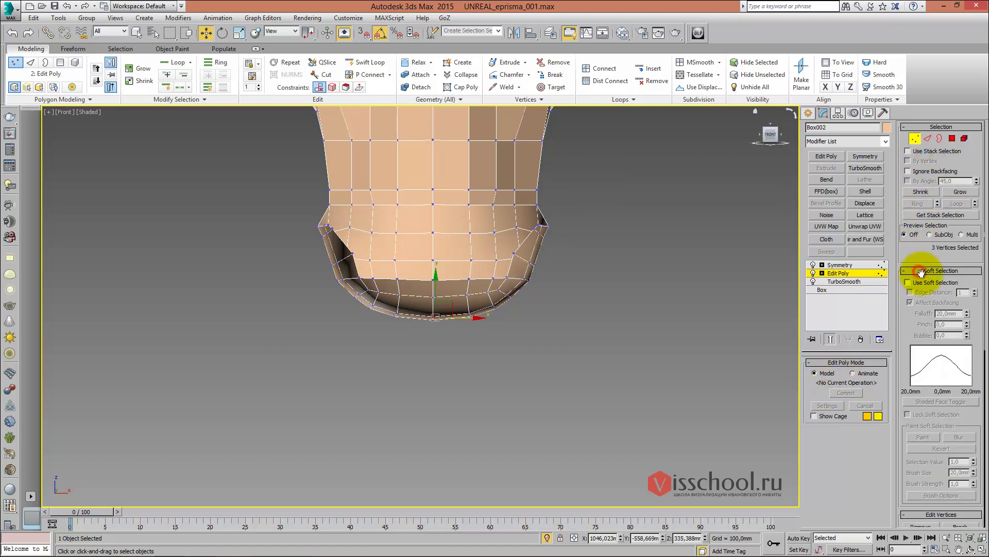
{"action": "left_click_drag", "start_coordinate": [967, 312], "coordinate": [969, 36]}
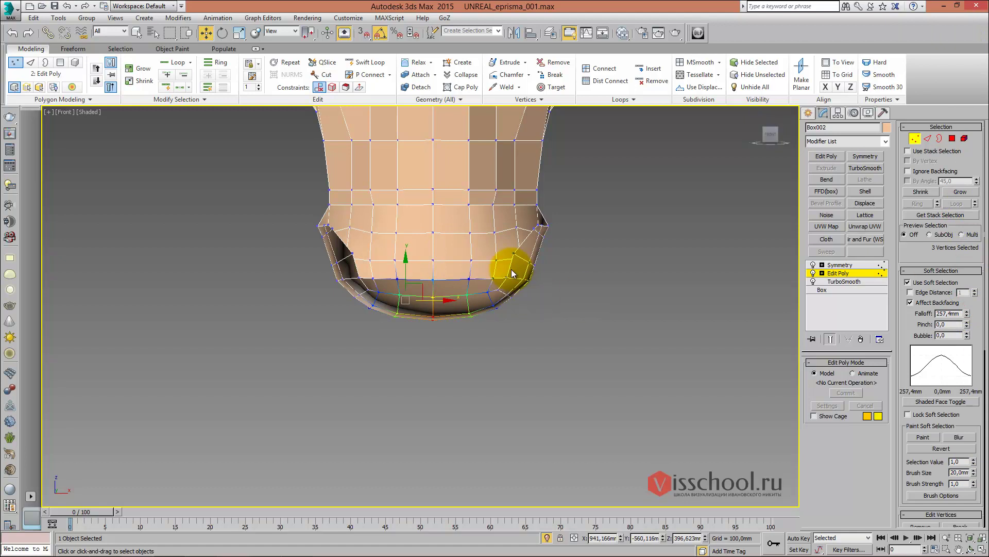
{"action": "middle_click_drag", "start_coordinate": [427, 273], "coordinate": [428, 275]}
{"action": "left_click", "coordinate": [406, 273]}
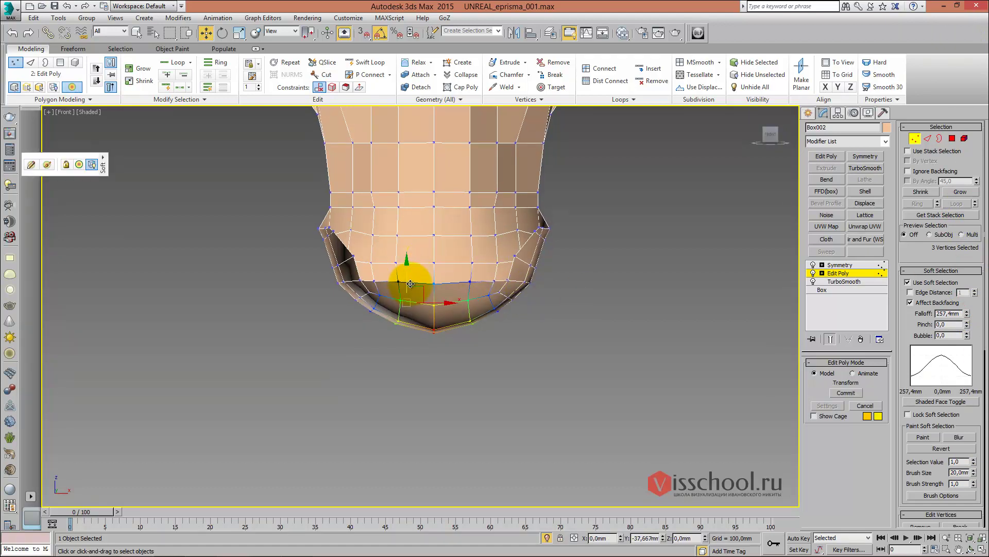
{"action": "mouse_move", "coordinate": [967, 313]}
{"action": "left_mouse_down"}
{"action": "mouse_move", "coordinate": [968, 279]}
{"action": "mouse_move", "coordinate": [968, 288]}
{"action": "left_mouse_up"}
{"action": "middle_click_drag", "start_coordinate": [526, 270], "coordinate": [488, 252]}
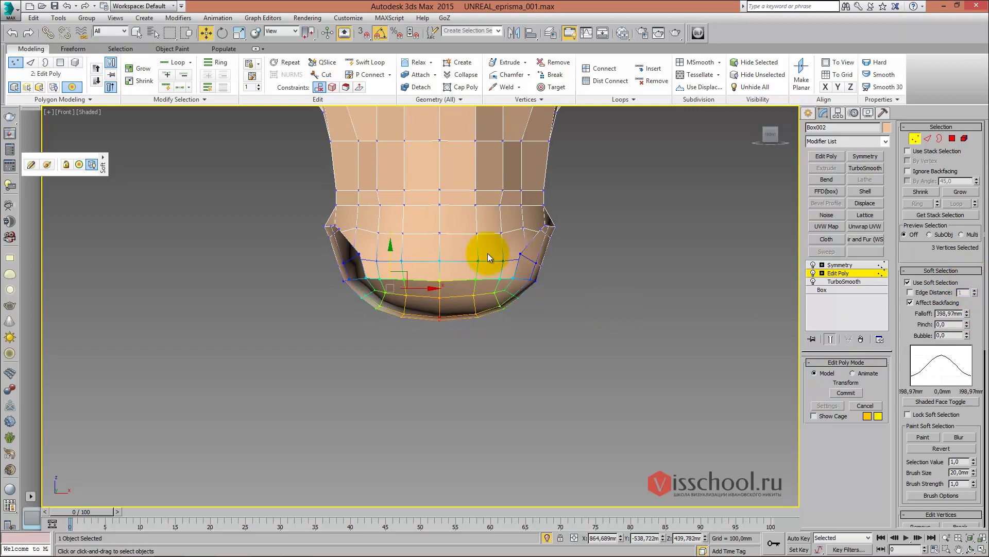
Lift the soft-selected bottom vertices to raise the bowl gently
{"action": "left_click_drag", "start_coordinate": [395, 256], "coordinate": [393, 261]}
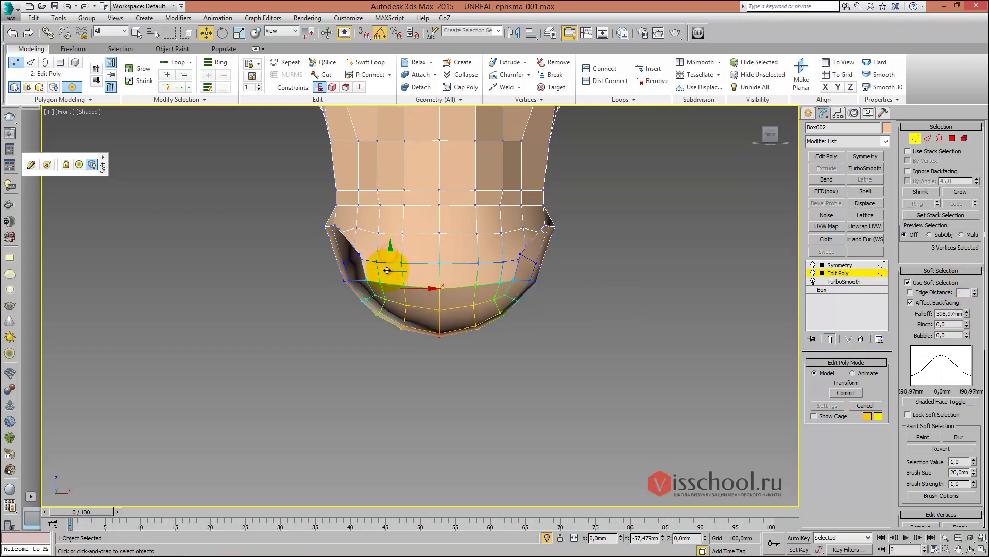
{"action": "mouse_move", "coordinate": [393, 261]}
{"action": "middle_mouse_down", "text": "alt"}
{"action": "mouse_move", "coordinate": [412, 262]}
{"action": "mouse_move", "coordinate": [416, 216]}
{"action": "mouse_move", "coordinate": [417, 252]}
{"action": "middle_mouse_up", "text": "alt"}
{"action": "left_click_drag", "start_coordinate": [386, 285], "coordinate": [386, 280]}
{"action": "mouse_move", "coordinate": [386, 281]}
{"action": "middle_mouse_down", "text": "alt"}
{"action": "mouse_move", "coordinate": [401, 264]}
{"action": "mouse_move", "coordinate": [420, 276]}
{"action": "mouse_move", "coordinate": [436, 245]}
{"action": "mouse_move", "coordinate": [415, 270]}
{"action": "mouse_move", "coordinate": [575, 303]}
{"action": "middle_mouse_up", "text": "alt"}
{"action": "key", "text": "f"}
{"action": "scroll", "coordinate": [392, 247], "scroll_direction": "up", "scroll_amount": 5}
{"action": "scroll", "coordinate": [476, 296], "scroll_direction": "down", "scroll_amount": 2}
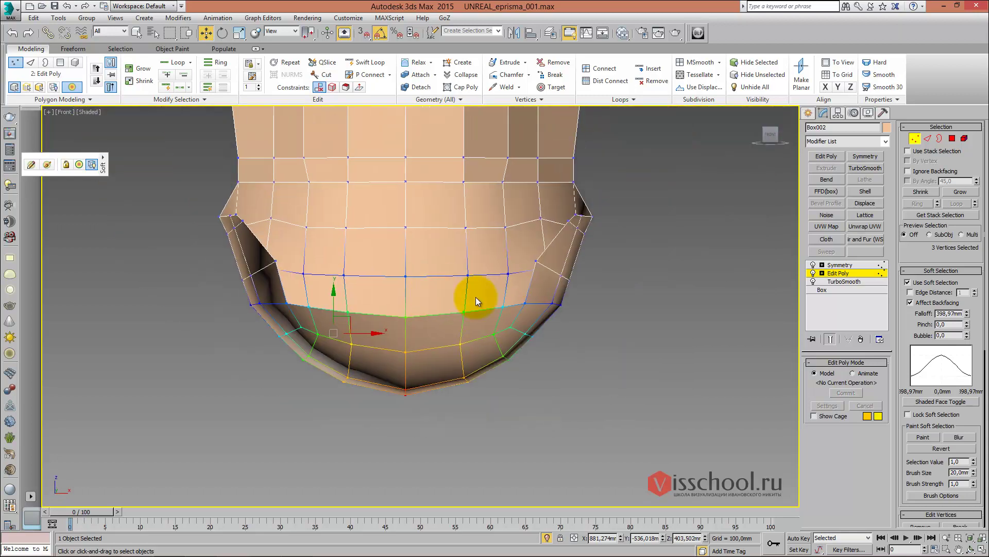
Select the Symmetry layer and inspect the mirrored shell in Perspective view
{"action": "left_click", "coordinate": [840, 265]}
{"action": "scroll", "coordinate": [464, 237], "scroll_direction": "down", "scroll_amount": 3}
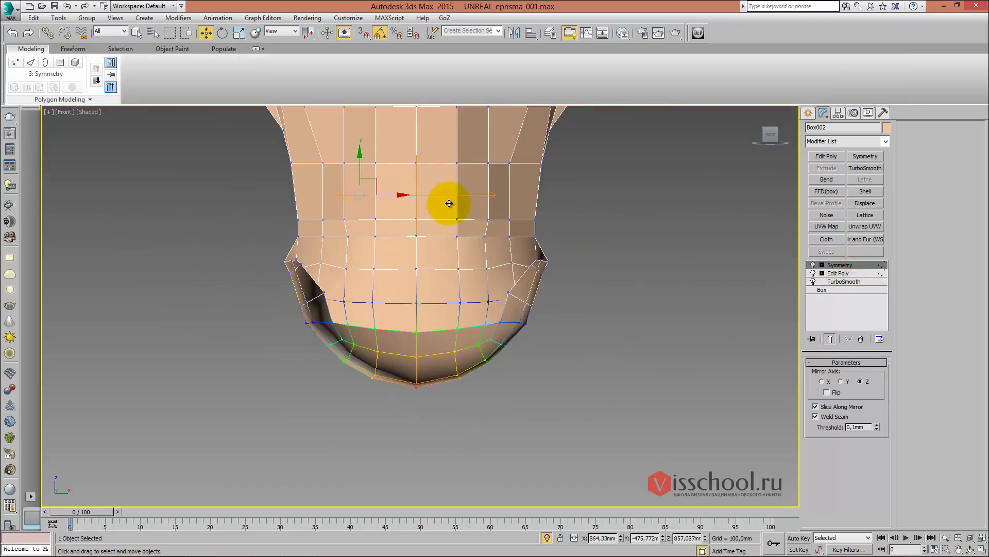
{"action": "mouse_move", "coordinate": [451, 197]}
{"action": "middle_mouse_down", "text": "alt"}
{"action": "mouse_move", "coordinate": [435, 194]}
{"action": "mouse_move", "coordinate": [431, 250]}
{"action": "mouse_move", "coordinate": [417, 240]}
{"action": "mouse_move", "coordinate": [435, 194]}
{"action": "middle_mouse_up", "text": "alt"}
{"action": "scroll", "coordinate": [437, 209], "scroll_direction": "down", "scroll_amount": 3}
{"action": "key", "text": "p"}
{"action": "scroll", "coordinate": [435, 247], "scroll_direction": "up", "scroll_amount": 5}
{"action": "mouse_move", "coordinate": [435, 247]}
{"action": "middle_mouse_down", "text": "alt"}
{"action": "mouse_move", "coordinate": [407, 307]}
{"action": "mouse_move", "coordinate": [444, 266]}
{"action": "mouse_move", "coordinate": [431, 243]}
{"action": "mouse_move", "coordinate": [442, 239]}
{"action": "mouse_move", "coordinate": [427, 255]}
{"action": "middle_mouse_up", "text": "alt"}
{"action": "scroll", "coordinate": [407, 307], "scroll_direction": "down", "scroll_amount": 5}
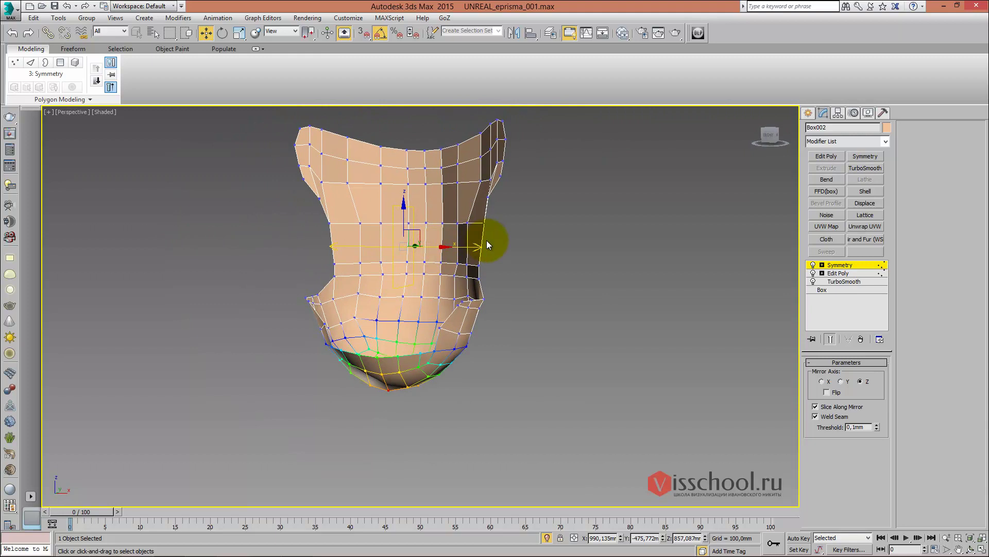
{"action": "mouse_move", "coordinate": [486, 234]}
{"action": "middle_mouse_down", "text": "alt"}
{"action": "mouse_move", "coordinate": [512, 247]}
{"action": "mouse_move", "coordinate": [427, 243]}
{"action": "mouse_move", "coordinate": [519, 232]}
{"action": "mouse_move", "coordinate": [510, 233]}
{"action": "middle_mouse_up", "text": "alt"}
In Left view, go back to Edit Poly vertices and turn soft selection off
{"action": "key", "text": "l"}
{"action": "scroll", "coordinate": [510, 233], "scroll_direction": "up", "scroll_amount": 5}
{"action": "scroll", "coordinate": [509, 233], "scroll_direction": "up", "scroll_amount": 3}
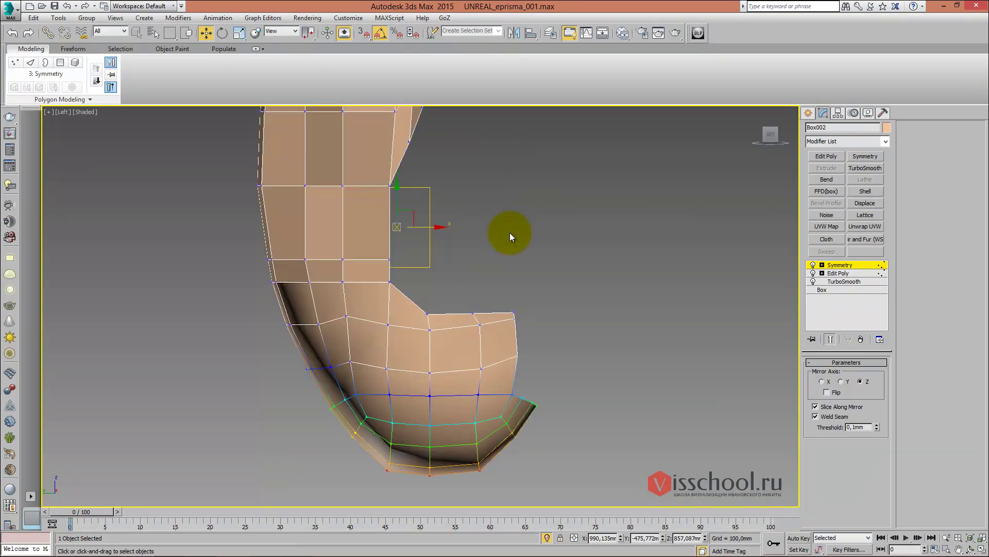
{"action": "middle_click_drag", "start_coordinate": [567, 291], "coordinate": [545, 267]}
{"action": "left_click", "coordinate": [806, 273]}
{"action": "left_click", "coordinate": [526, 275]}
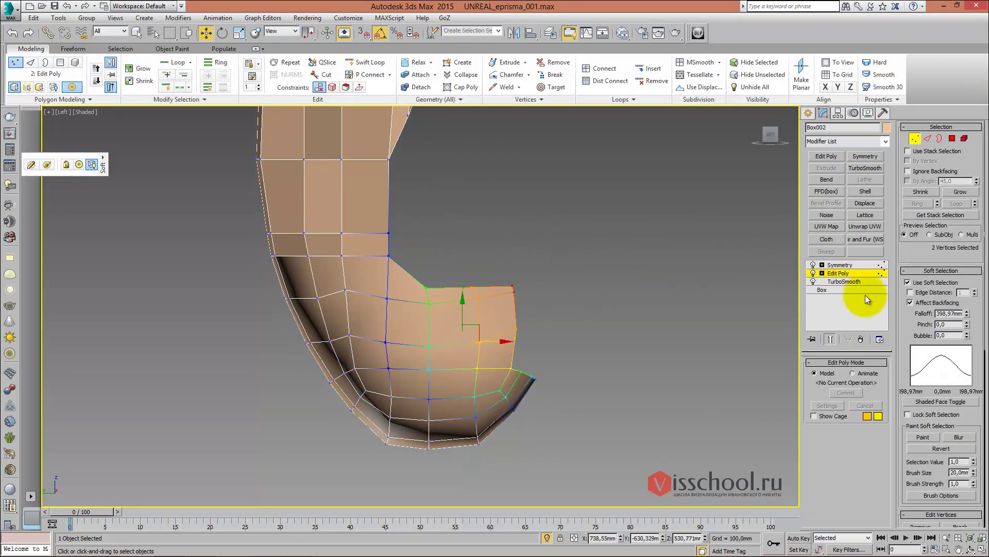
{"action": "left_click", "coordinate": [916, 282]}
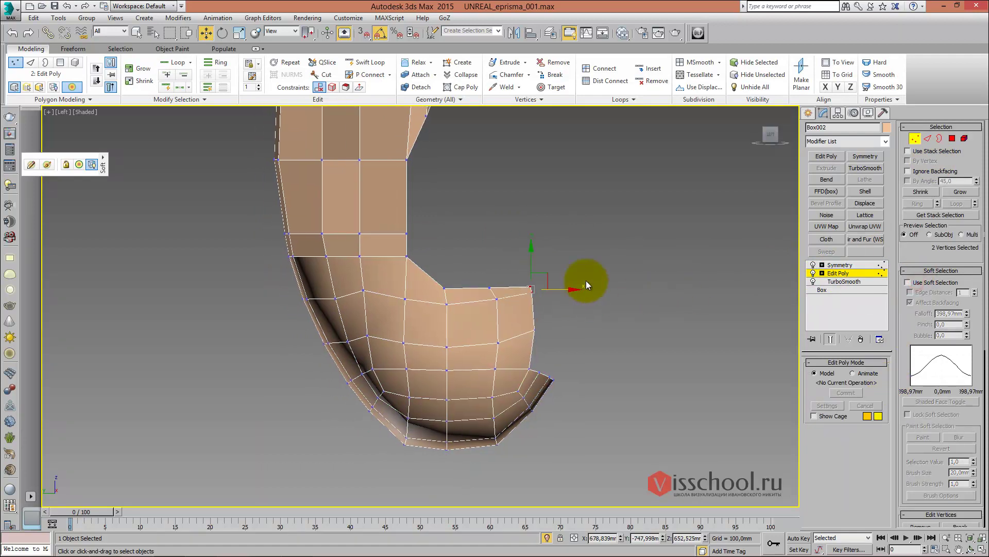
With soft selection off, move the two seat-edge vertices down-left in the Left viewport
{"action": "scroll", "coordinate": [586, 280], "scroll_direction": "up", "scroll_amount": 3}
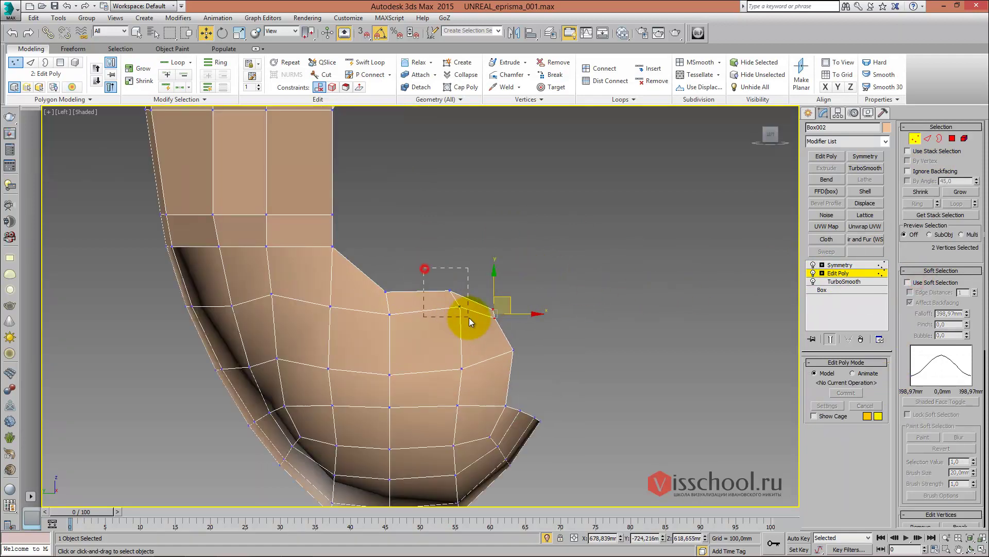
{"action": "mouse_move", "coordinate": [466, 289]}
{"action": "left_mouse_down"}
{"action": "mouse_move", "coordinate": [450, 298]}
{"action": "mouse_move", "coordinate": [503, 272]}
{"action": "left_mouse_up"}
{"action": "key", "text": "e"}
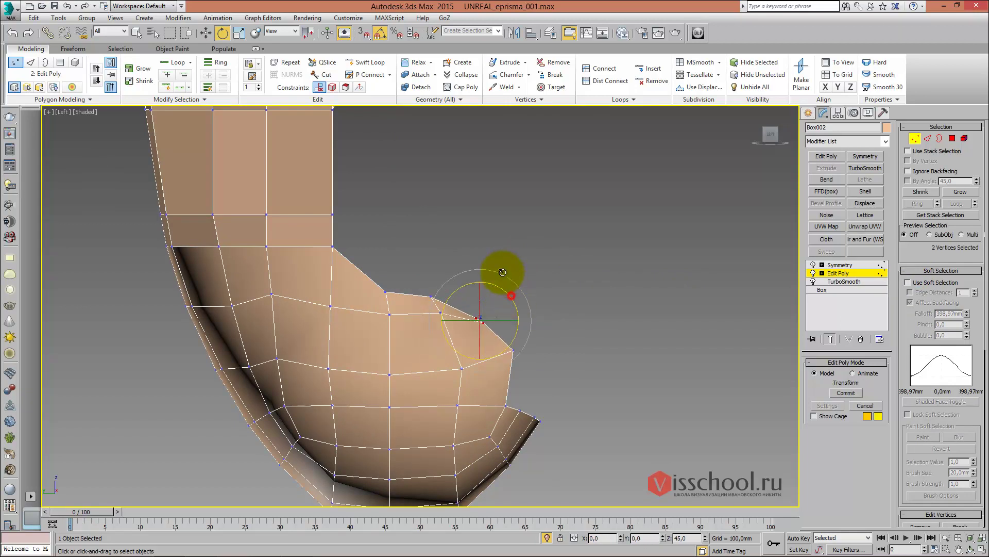
{"action": "key", "text": "w"}
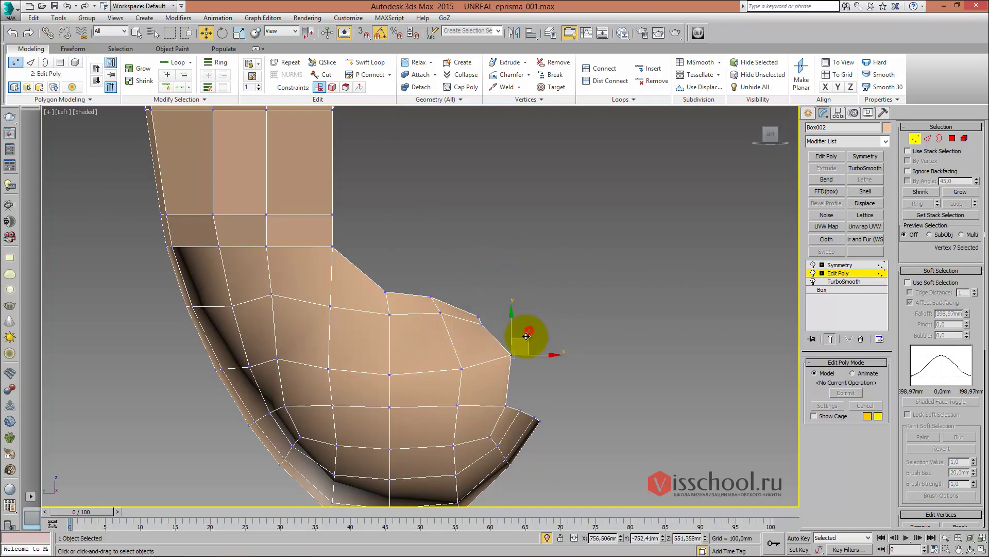
{"action": "left_click_drag", "start_coordinate": [526, 336], "coordinate": [508, 344]}
{"action": "middle_click_drag", "start_coordinate": [500, 401], "coordinate": [494, 367]}
{"action": "left_click_drag", "start_coordinate": [515, 359], "coordinate": [519, 348]}
Select the two edge-corner vertices, then a single higher shell vertex
{"action": "left_click_drag", "start_coordinate": [438, 297], "coordinate": [439, 297]}
{"action": "key", "text": "e"}
{"action": "key", "text": "w"}
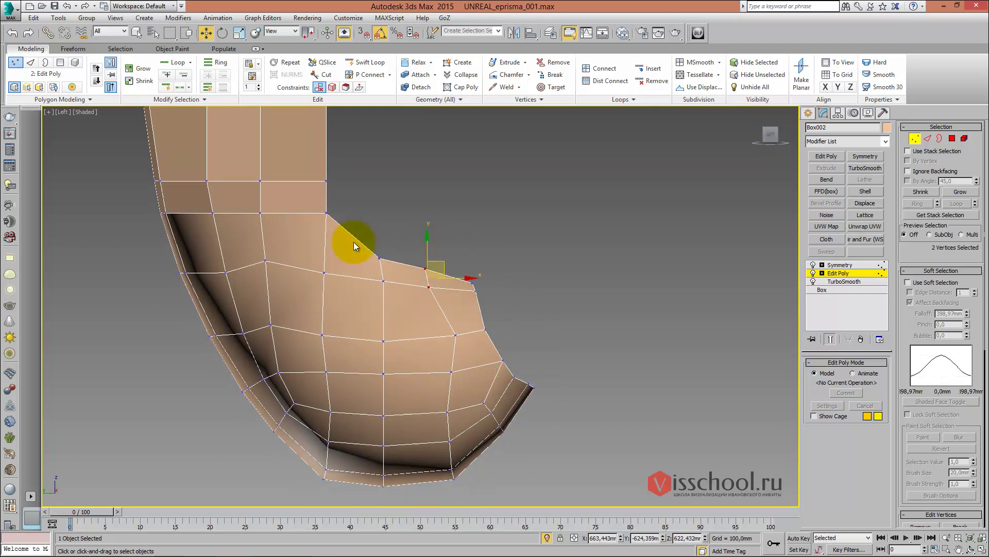
{"action": "middle_click_drag", "start_coordinate": [317, 198], "coordinate": [415, 256]}
{"action": "left_click_drag", "start_coordinate": [357, 216], "coordinate": [397, 237]}
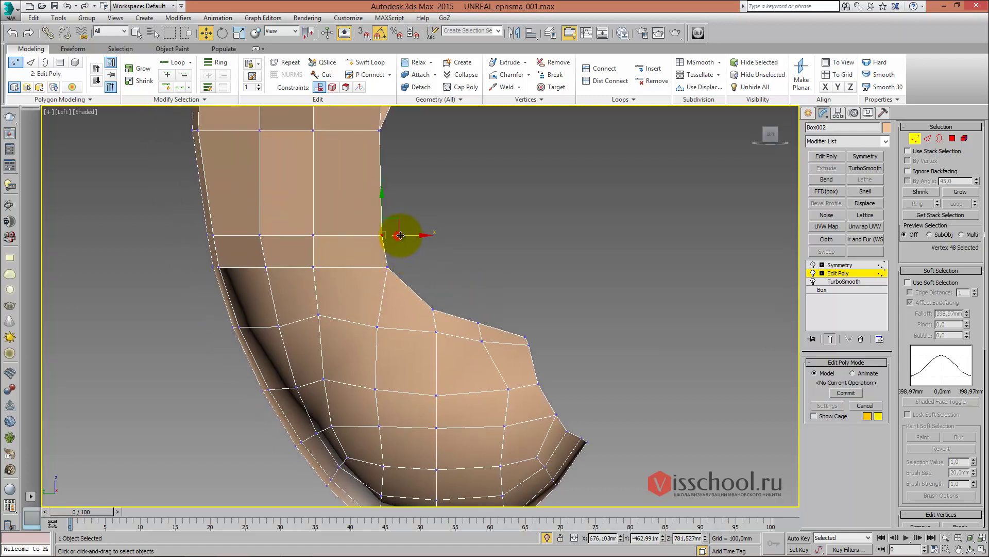
{"action": "scroll", "coordinate": [401, 235], "scroll_direction": "down", "scroll_amount": 5}
{"action": "scroll", "coordinate": [406, 252], "scroll_direction": "down", "scroll_amount": 5}
{"action": "scroll", "coordinate": [412, 287], "scroll_direction": "up", "scroll_amount": 7}
{"action": "middle_click_drag", "start_coordinate": [412, 286], "coordinate": [446, 257]}
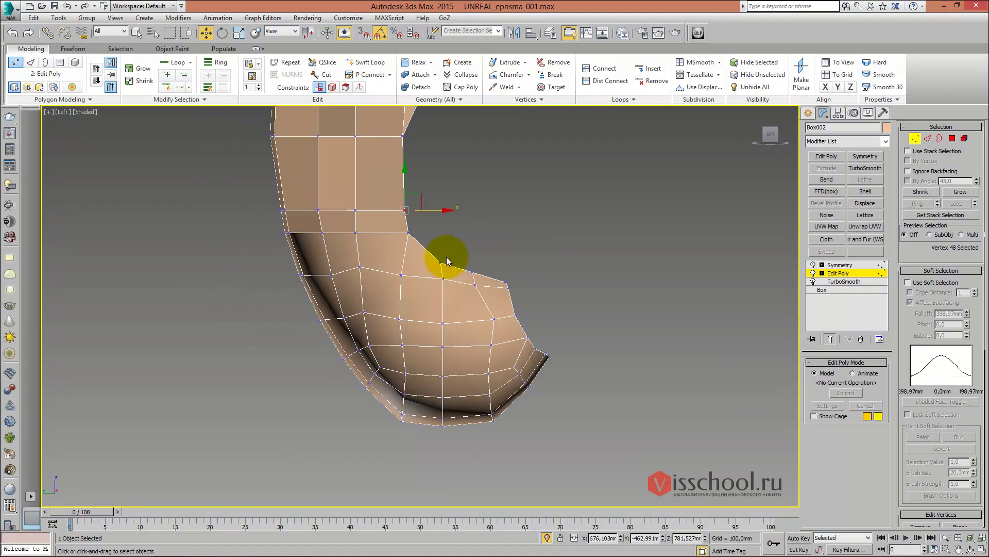
Re-enable Use Soft Selection with its 398.97 mm falloff
{"action": "scroll", "coordinate": [384, 287], "scroll_direction": "up", "scroll_amount": 2}
{"action": "scroll", "coordinate": [416, 314], "scroll_direction": "up", "scroll_amount": 2}
{"action": "scroll", "coordinate": [441, 309], "scroll_direction": "down", "scroll_amount": 4}
{"action": "scroll", "coordinate": [425, 308], "scroll_direction": "down", "scroll_amount": 1}
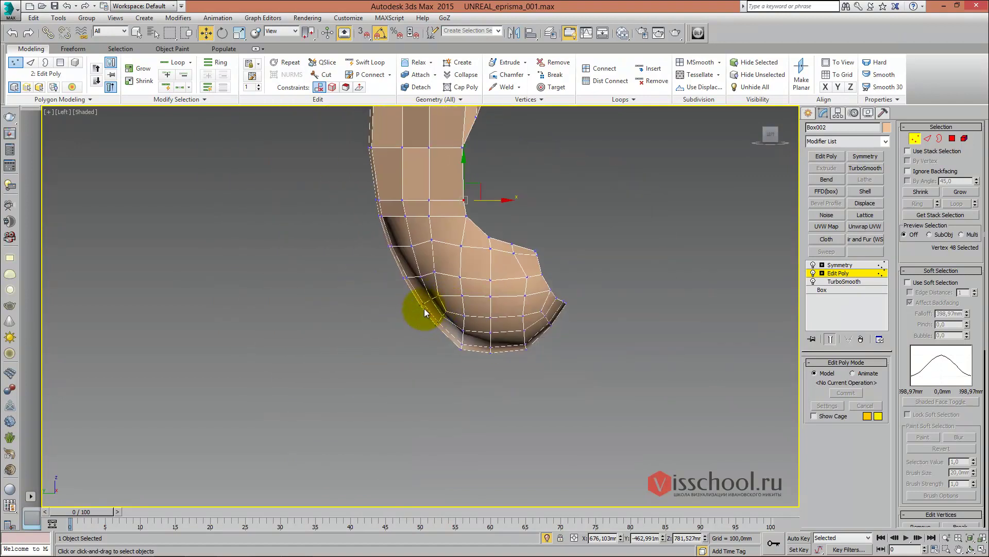
{"action": "middle_click_drag", "start_coordinate": [425, 308], "coordinate": [422, 315]}
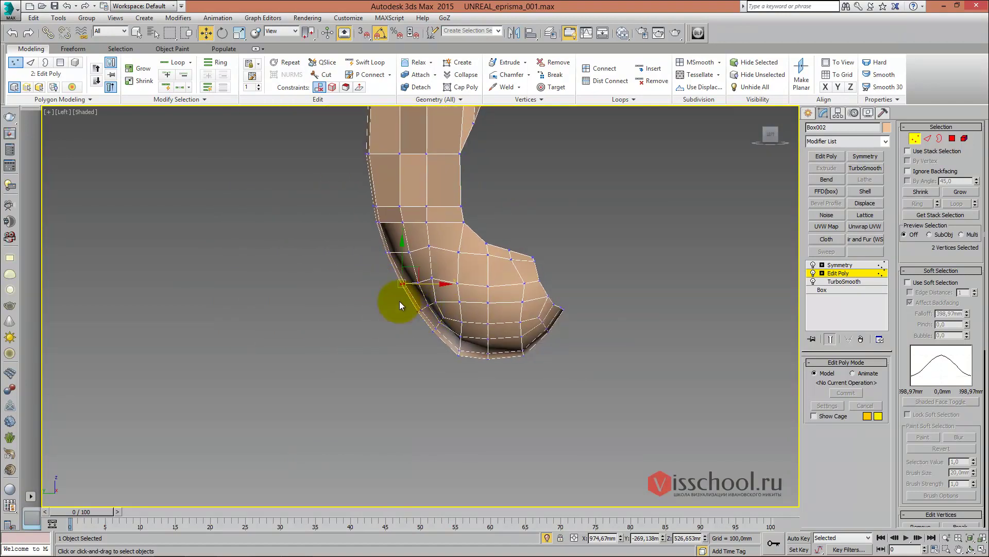
{"action": "scroll", "coordinate": [428, 318], "scroll_direction": "up", "scroll_amount": 3}
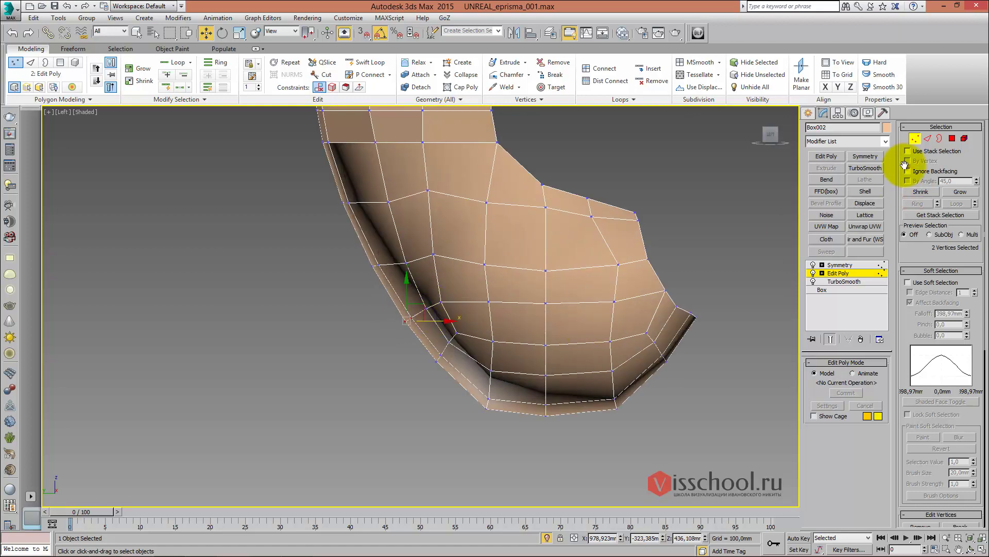
{"action": "left_click", "coordinate": [919, 283]}
{"action": "mouse_move", "coordinate": [437, 241]}
{"action": "middle_mouse_down"}
{"action": "mouse_move", "coordinate": [470, 232]}
{"action": "mouse_move", "coordinate": [422, 231]}
{"action": "middle_mouse_up"}
Select the seat-edge corner vertex and turn off Isolate Selection to restore the scene
{"action": "scroll", "coordinate": [456, 224], "scroll_direction": "down", "scroll_amount": 3}
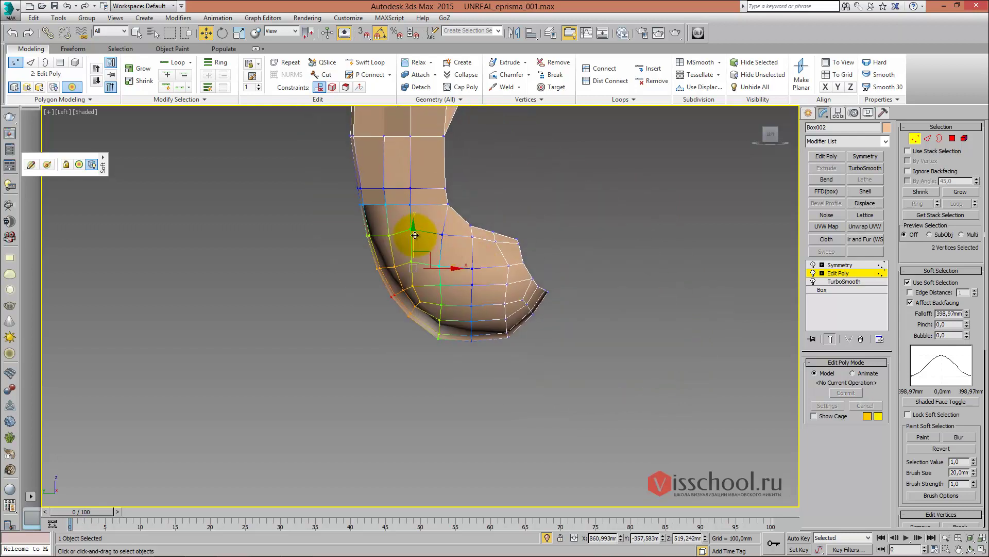
{"action": "scroll", "coordinate": [515, 244], "scroll_direction": "up", "scroll_amount": 3}
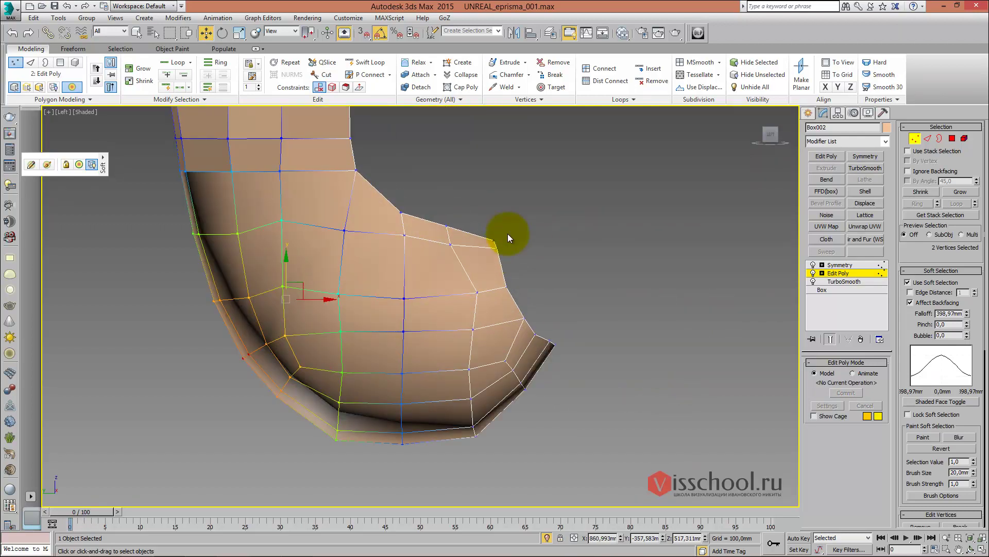
{"action": "left_click", "coordinate": [508, 233]}
{"action": "left_click", "coordinate": [547, 541]}
{"action": "scroll", "coordinate": [505, 293], "scroll_direction": "down", "scroll_amount": 5}
{"action": "mouse_move", "coordinate": [505, 293]}
{"action": "middle_mouse_down", "text": "alt"}
{"action": "mouse_move", "coordinate": [461, 261]}
{"action": "mouse_move", "coordinate": [470, 246]}
{"action": "middle_mouse_up", "text": "alt"}
{"action": "key", "text": "f"}
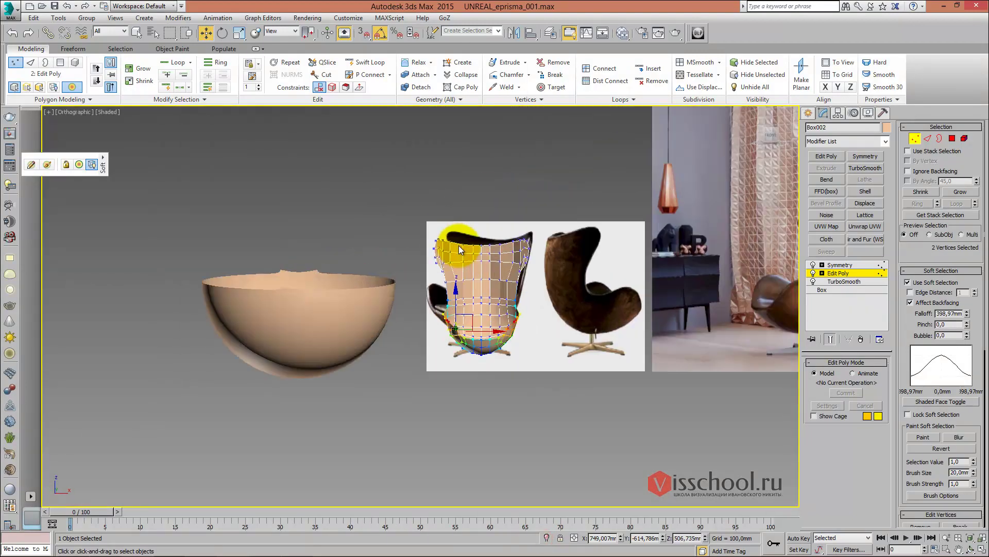
Deselect all vertices and orbit to compare the shell with the bowl and reference photos
{"action": "scroll", "coordinate": [471, 246], "scroll_direction": "up", "scroll_amount": 6}
{"action": "scroll", "coordinate": [484, 243], "scroll_direction": "down", "scroll_amount": 2}
{"action": "scroll", "coordinate": [458, 247], "scroll_direction": "up", "scroll_amount": 2}
{"action": "scroll", "coordinate": [464, 265], "scroll_direction": "up", "scroll_amount": 2}
{"action": "mouse_move", "coordinate": [468, 267]}
{"action": "middle_mouse_down", "text": "alt"}
{"action": "mouse_move", "coordinate": [459, 289]}
{"action": "mouse_move", "coordinate": [479, 276]}
{"action": "mouse_move", "coordinate": [453, 232]}
{"action": "mouse_move", "coordinate": [432, 226]}
{"action": "mouse_move", "coordinate": [459, 234]}
{"action": "mouse_move", "coordinate": [447, 243]}
{"action": "mouse_move", "coordinate": [466, 255]}
{"action": "mouse_move", "coordinate": [450, 240]}
{"action": "middle_mouse_up", "text": "alt"}
{"action": "scroll", "coordinate": [479, 278], "scroll_direction": "down", "scroll_amount": 5}
{"action": "scroll", "coordinate": [463, 239], "scroll_direction": "up", "scroll_amount": 3}
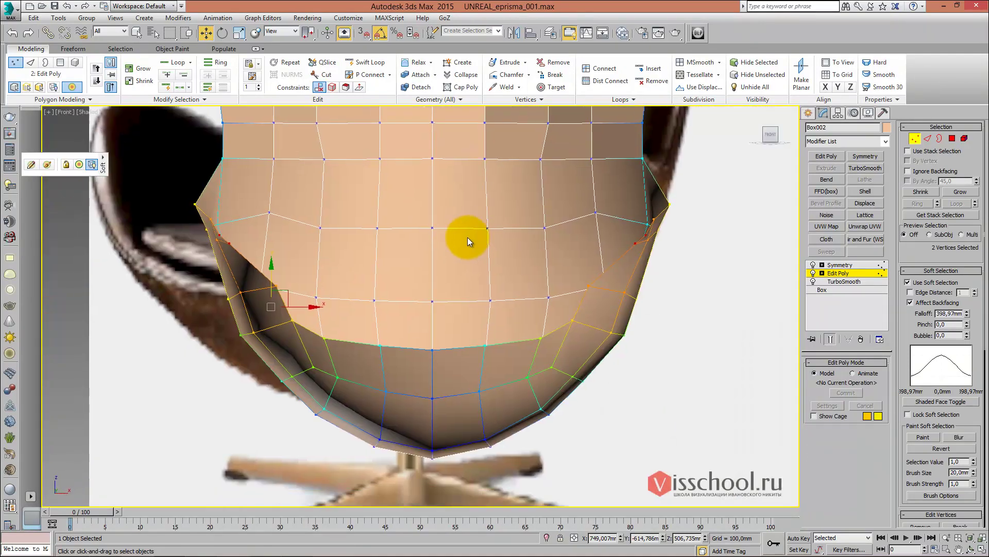
{"action": "scroll", "coordinate": [460, 228], "scroll_direction": "down", "scroll_amount": 2}
{"action": "scroll", "coordinate": [457, 284], "scroll_direction": "up", "scroll_amount": 2}
{"action": "scroll", "coordinate": [457, 283], "scroll_direction": "up", "scroll_amount": 2}
{"action": "left_click", "coordinate": [460, 343]}
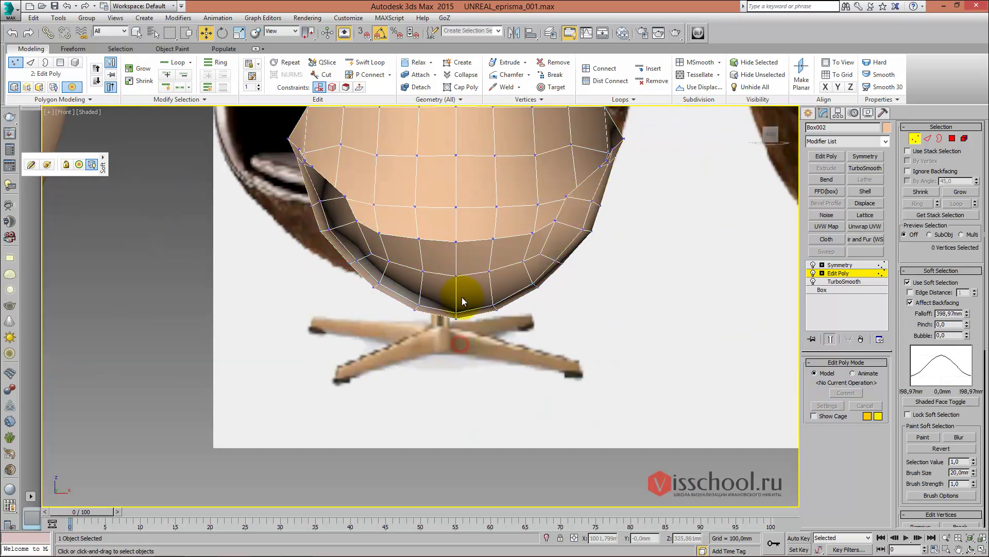
{"action": "mouse_move", "coordinate": [459, 292]}
{"action": "middle_mouse_down", "text": "alt"}
{"action": "mouse_move", "coordinate": [500, 331]}
{"action": "mouse_move", "coordinate": [482, 258]}
{"action": "mouse_move", "coordinate": [613, 270]}
{"action": "mouse_move", "coordinate": [573, 240]}
{"action": "middle_mouse_up", "text": "alt"}
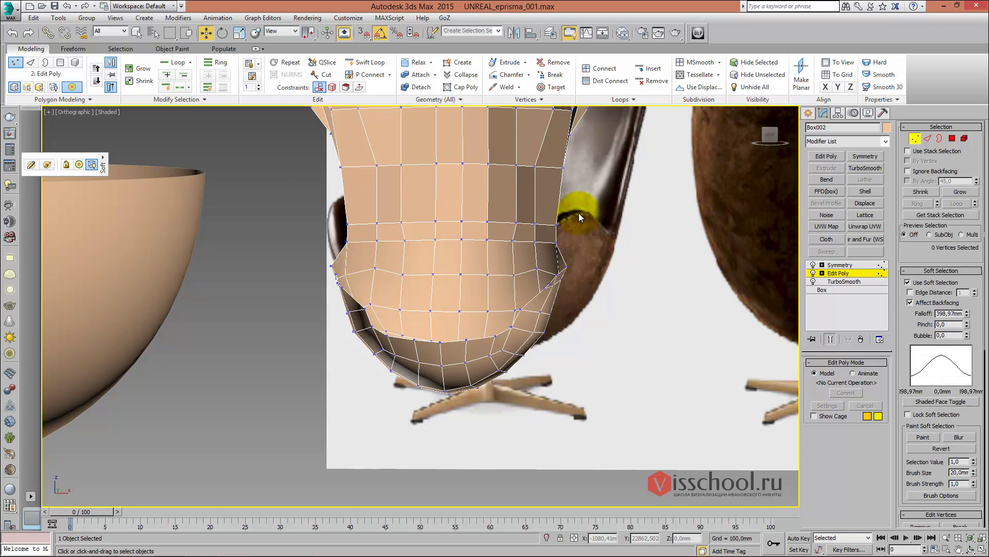
{"action": "mouse_move", "coordinate": [542, 225]}
{"action": "middle_mouse_down", "text": "alt"}
{"action": "mouse_move", "coordinate": [490, 242]}
{"action": "mouse_move", "coordinate": [491, 225]}
{"action": "mouse_move", "coordinate": [528, 231]}
{"action": "mouse_move", "coordinate": [449, 231]}
{"action": "mouse_move", "coordinate": [527, 237]}
{"action": "mouse_move", "coordinate": [568, 226]}
{"action": "mouse_move", "coordinate": [797, 260]}
{"action": "middle_mouse_up", "text": "alt"}
At the Symmetry level, rotate the chair shell about 90° to stand side-on
{"action": "left_click", "coordinate": [840, 265]}
{"action": "key", "text": "f"}
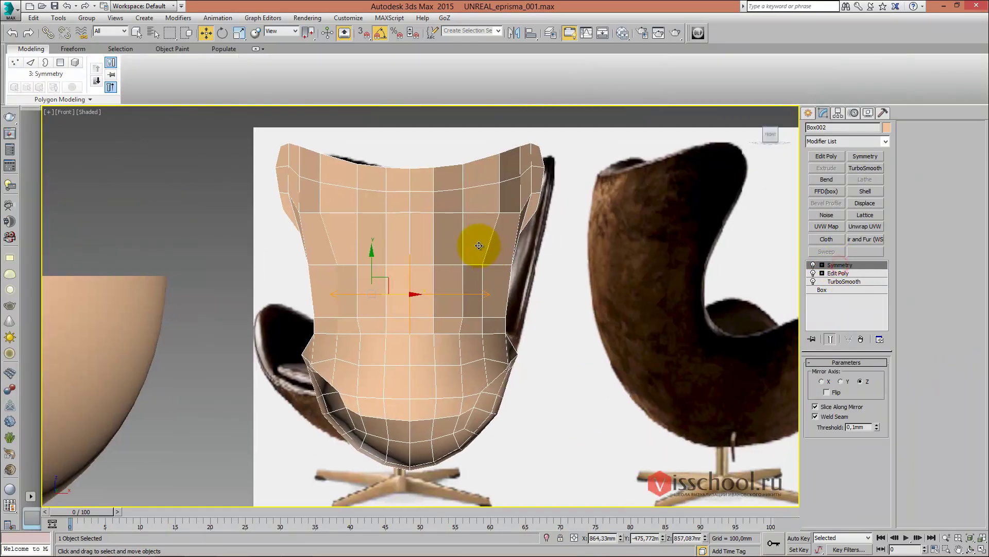
{"action": "scroll", "coordinate": [464, 245], "scroll_direction": "down", "scroll_amount": 3}
{"action": "key", "text": "e"}
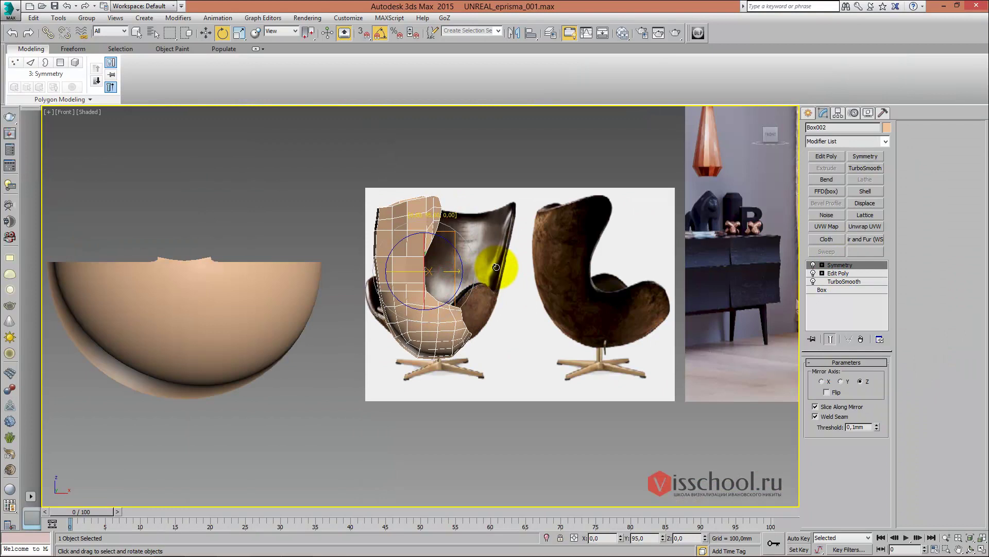
{"action": "middle_click_drag", "start_coordinate": [495, 267], "coordinate": [462, 272]}
Move the shell over the side-view reference chair and return to its Edit Poly level
{"action": "key", "text": "w"}
{"action": "left_click_drag", "start_coordinate": [426, 276], "coordinate": [559, 291]}
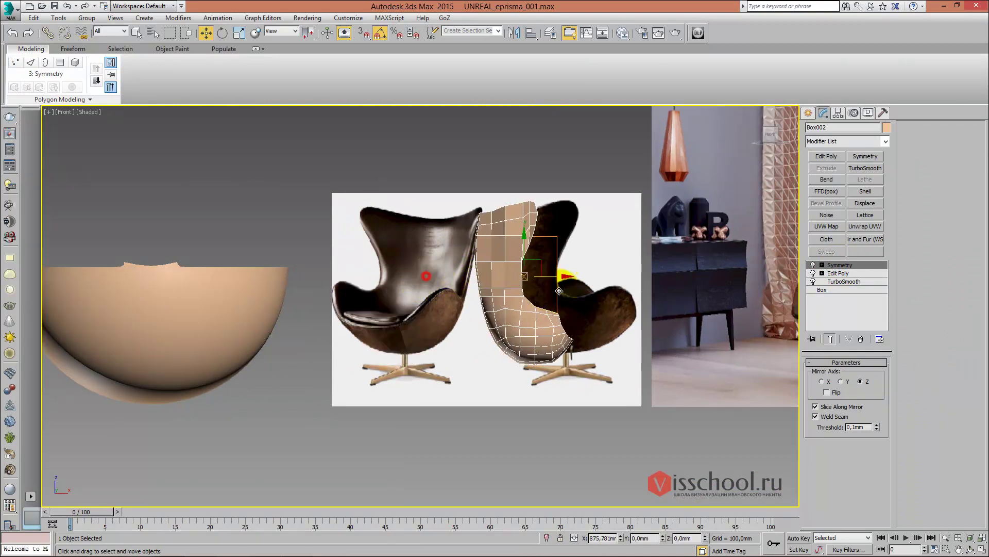
{"action": "scroll", "coordinate": [559, 291], "scroll_direction": "up", "scroll_amount": 1}
{"action": "scroll", "coordinate": [520, 297], "scroll_direction": "up", "scroll_amount": 3}
{"action": "scroll", "coordinate": [502, 301], "scroll_direction": "up", "scroll_amount": 2}
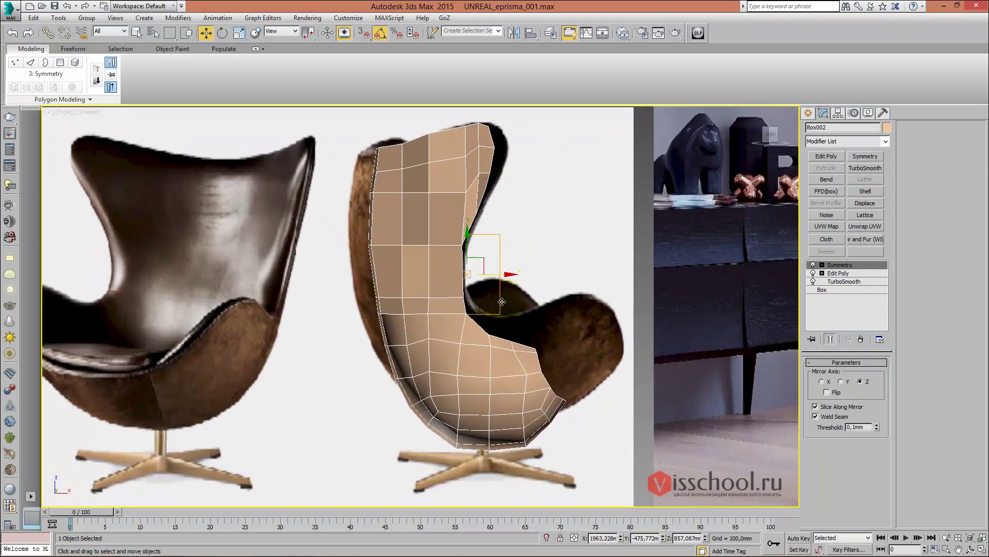
{"action": "left_click_drag", "start_coordinate": [504, 278], "coordinate": [508, 276]}
{"action": "scroll", "coordinate": [507, 275], "scroll_direction": "up", "scroll_amount": 1}
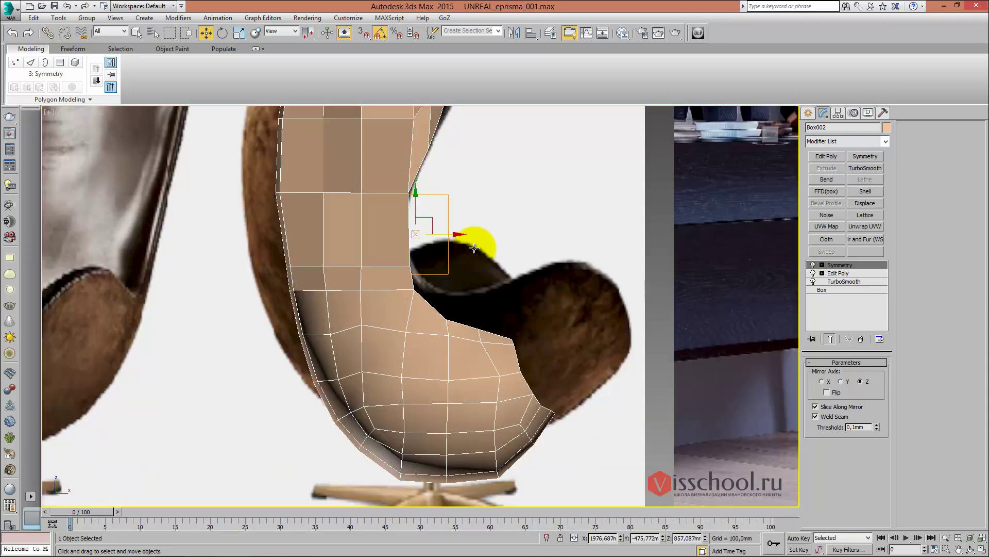
{"action": "scroll", "coordinate": [483, 251], "scroll_direction": "up", "scroll_amount": 1}
{"action": "scroll", "coordinate": [479, 242], "scroll_direction": "down", "scroll_amount": 2}
{"action": "scroll", "coordinate": [472, 258], "scroll_direction": "up", "scroll_amount": 2}
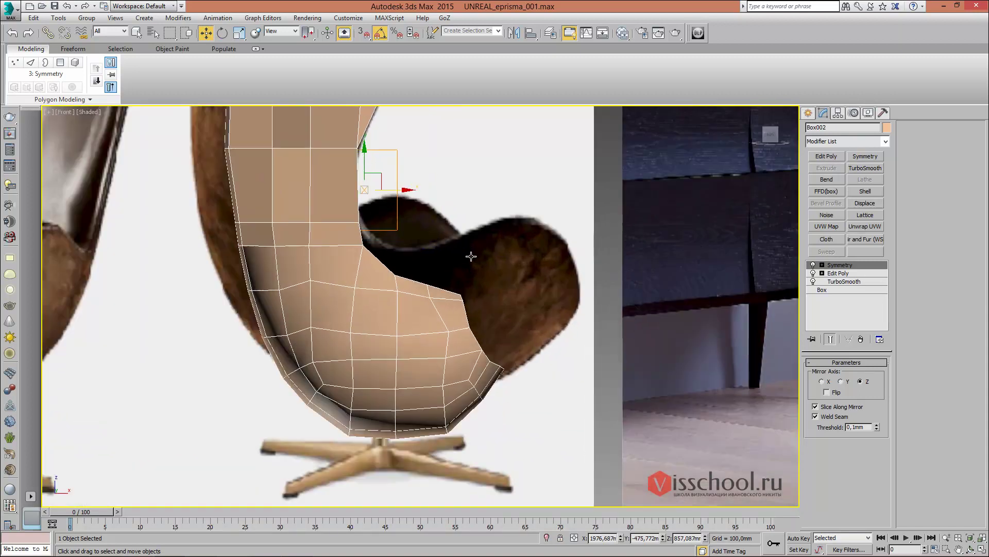
{"action": "left_click", "coordinate": [838, 274]}
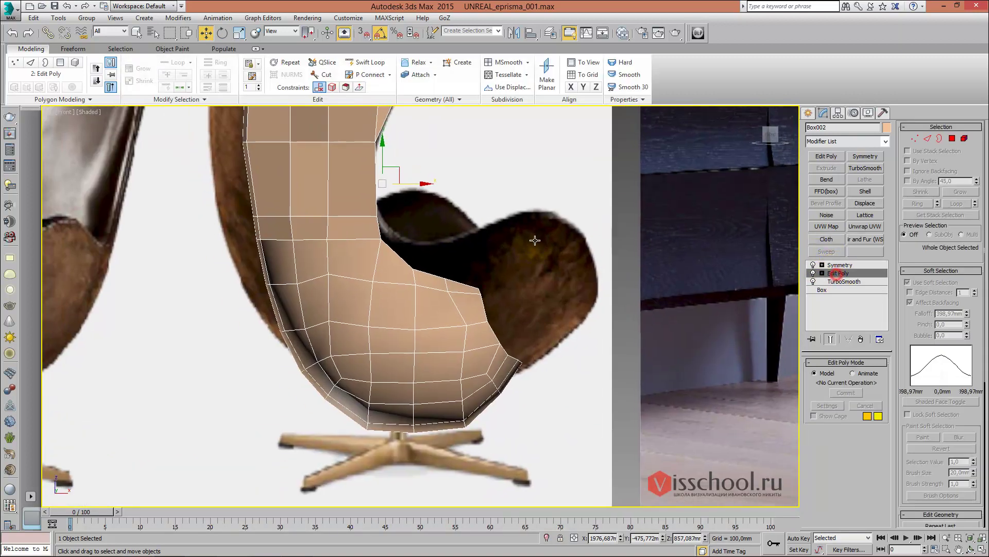
Pull two armrest-edge vertices with soft falloff, then raise them with soft selection off
{"action": "left_click", "coordinate": [416, 269]}
{"action": "mouse_move", "coordinate": [413, 292]}
{"action": "left_mouse_down"}
{"action": "mouse_move", "coordinate": [387, 277]}
{"action": "mouse_move", "coordinate": [397, 266]}
{"action": "left_mouse_up"}
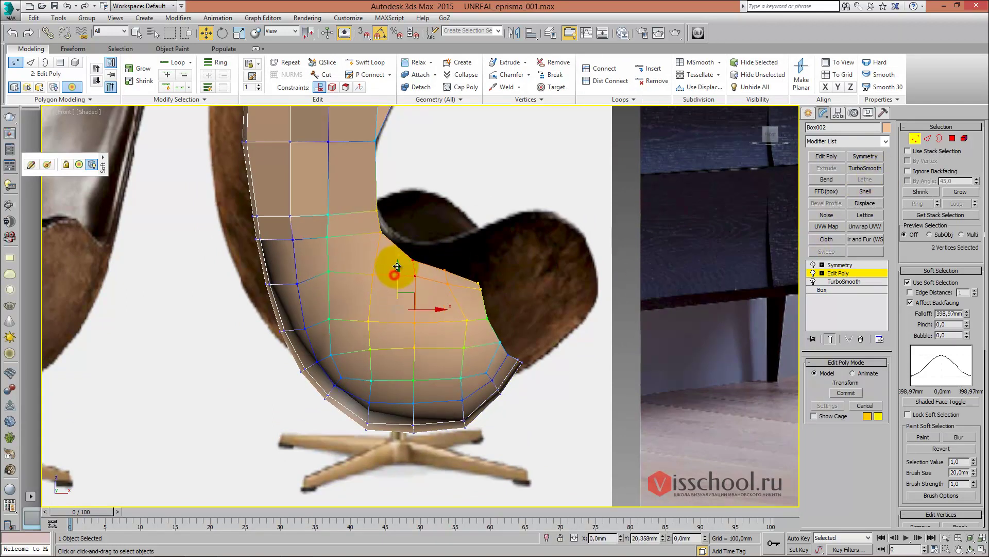
{"action": "left_click_drag", "start_coordinate": [479, 258], "coordinate": [431, 279]}
{"action": "left_click", "coordinate": [908, 282]}
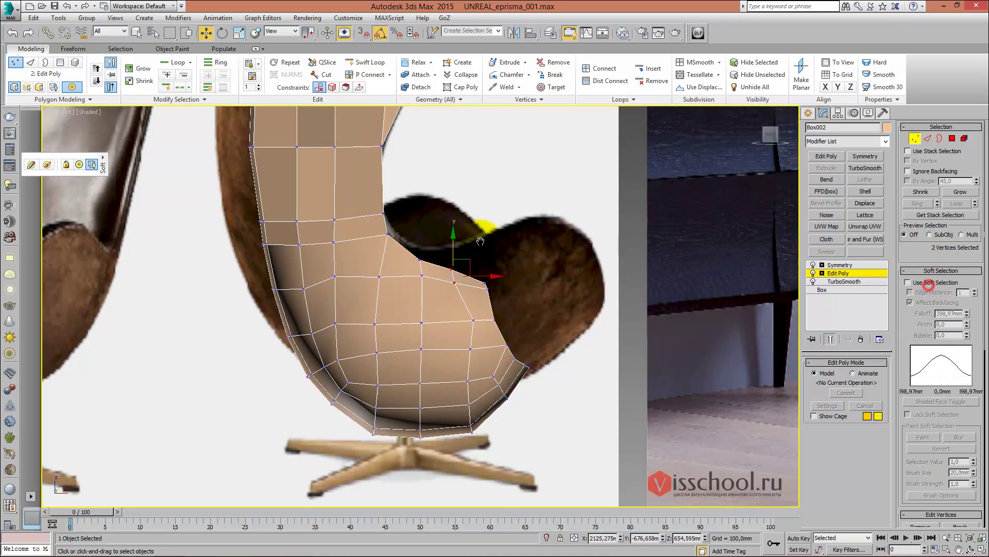
{"action": "middle_click_drag", "start_coordinate": [456, 282], "coordinate": [475, 294]}
{"action": "left_click_drag", "start_coordinate": [465, 255], "coordinate": [467, 245]}
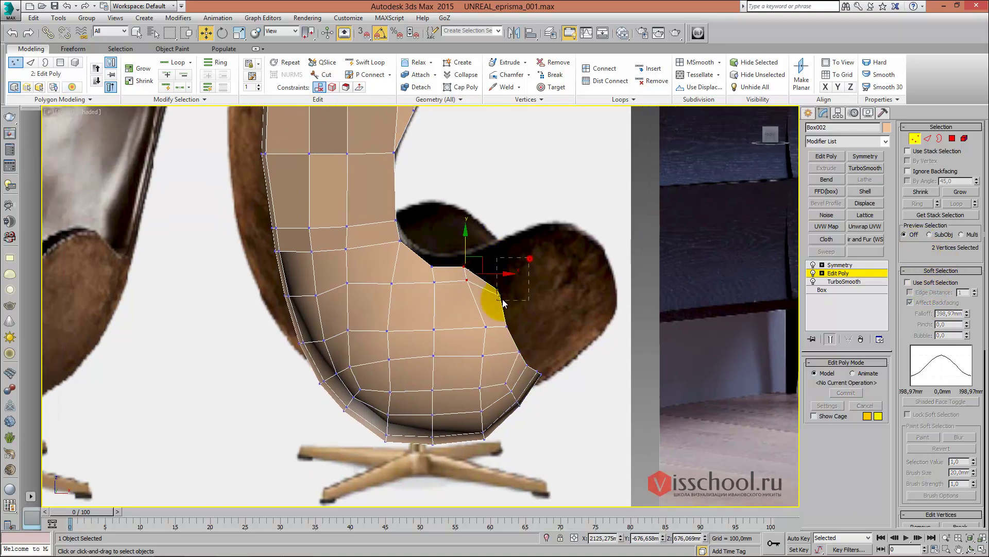
{"action": "left_click_drag", "start_coordinate": [501, 273], "coordinate": [501, 251]}
Shift the armrest vertices right until they follow the side-view reference outline
{"action": "middle_click_drag", "start_coordinate": [547, 257], "coordinate": [527, 255]}
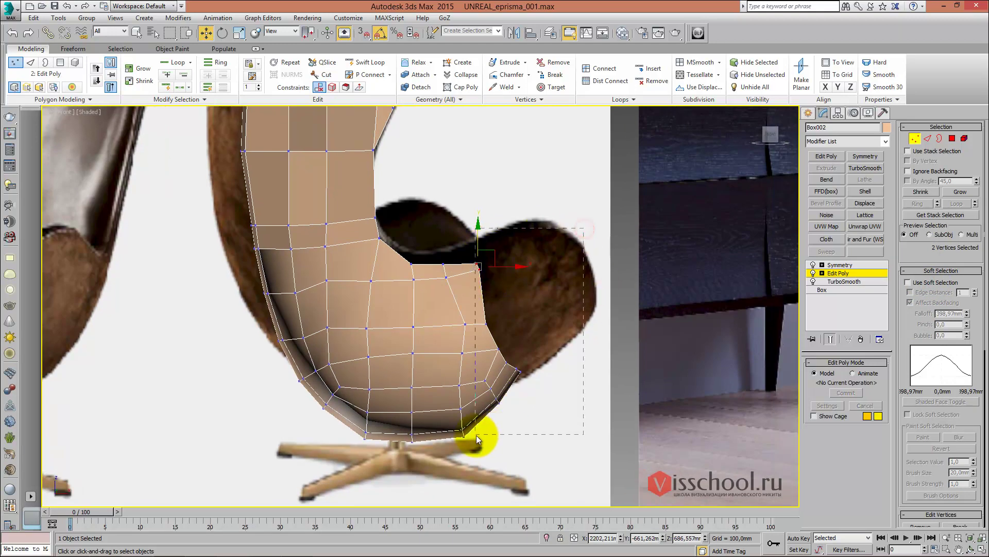
{"action": "left_click_drag", "start_coordinate": [524, 353], "coordinate": [539, 353]}
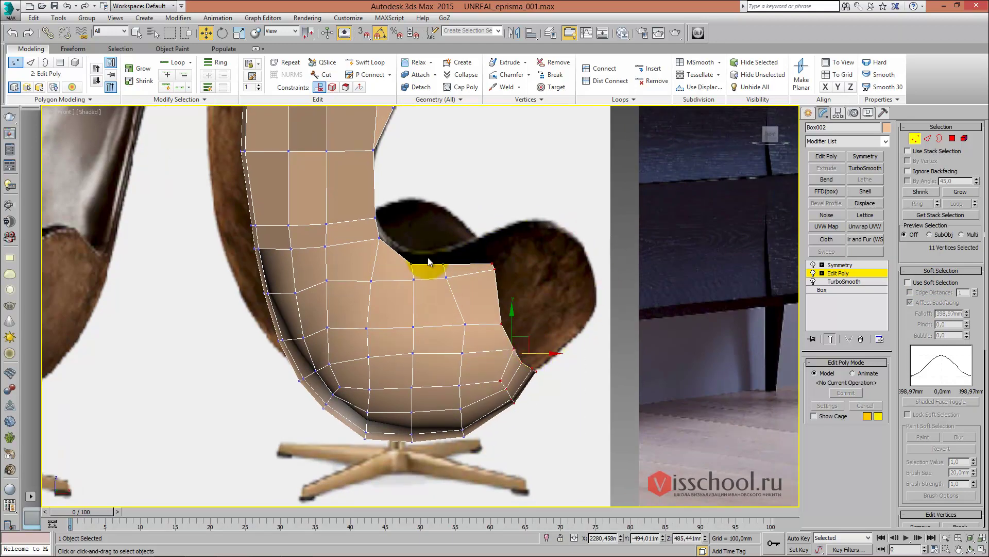
{"action": "left_click_drag", "start_coordinate": [479, 361], "coordinate": [483, 360]}
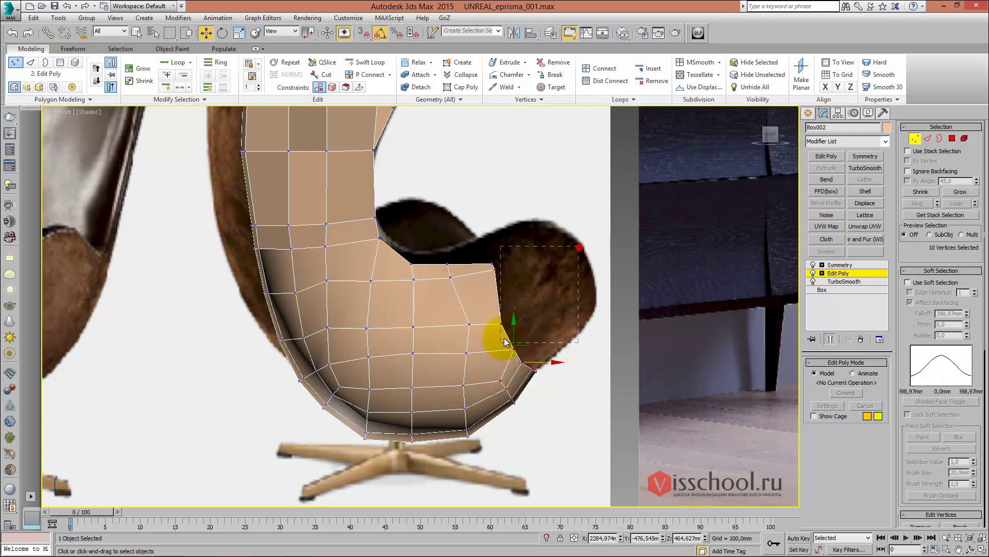
{"action": "left_click_drag", "start_coordinate": [537, 354], "coordinate": [547, 355]}
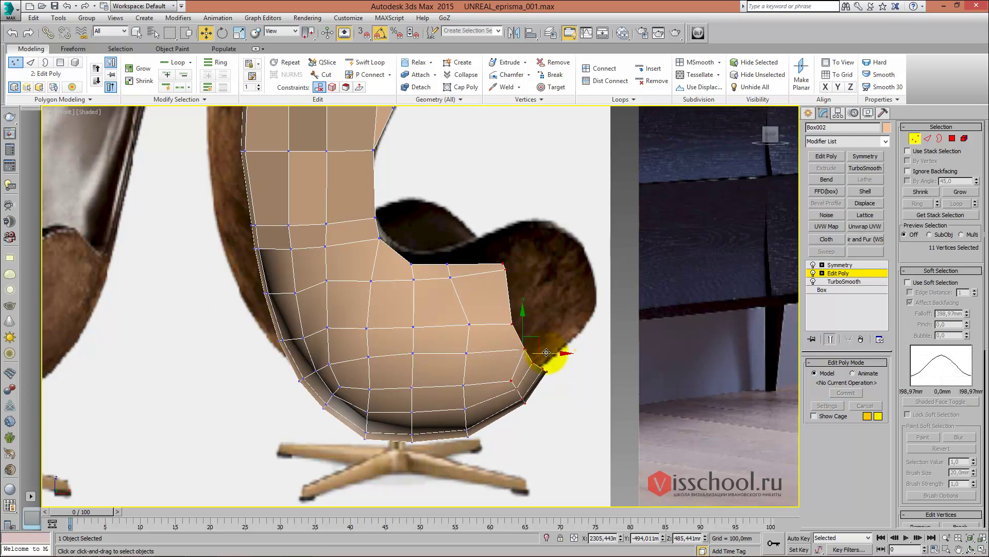
{"action": "mouse_move", "coordinate": [556, 353]}
{"action": "middle_mouse_down", "text": "alt"}
{"action": "mouse_move", "coordinate": [525, 287]}
{"action": "mouse_move", "coordinate": [470, 309]}
{"action": "mouse_move", "coordinate": [525, 277]}
{"action": "mouse_move", "coordinate": [499, 294]}
{"action": "mouse_move", "coordinate": [448, 303]}
{"action": "mouse_move", "coordinate": [380, 287]}
{"action": "mouse_move", "coordinate": [522, 283]}
{"action": "mouse_move", "coordinate": [490, 298]}
{"action": "mouse_move", "coordinate": [524, 287]}
{"action": "mouse_move", "coordinate": [508, 289]}
{"action": "mouse_move", "coordinate": [518, 282]}
{"action": "mouse_move", "coordinate": [458, 247]}
{"action": "middle_mouse_up", "text": "alt"}
{"action": "key", "text": "f"}
{"action": "scroll", "coordinate": [521, 280], "scroll_direction": "up", "scroll_amount": 5}
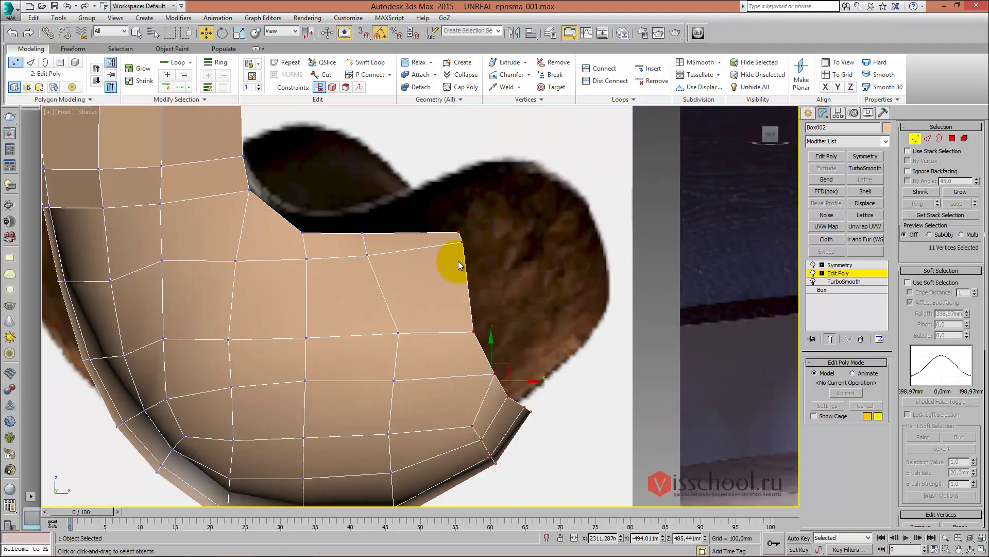
{"action": "scroll", "coordinate": [453, 261], "scroll_direction": "down", "scroll_amount": 2}
{"action": "left_click_drag", "start_coordinate": [451, 297], "coordinate": [494, 289]}
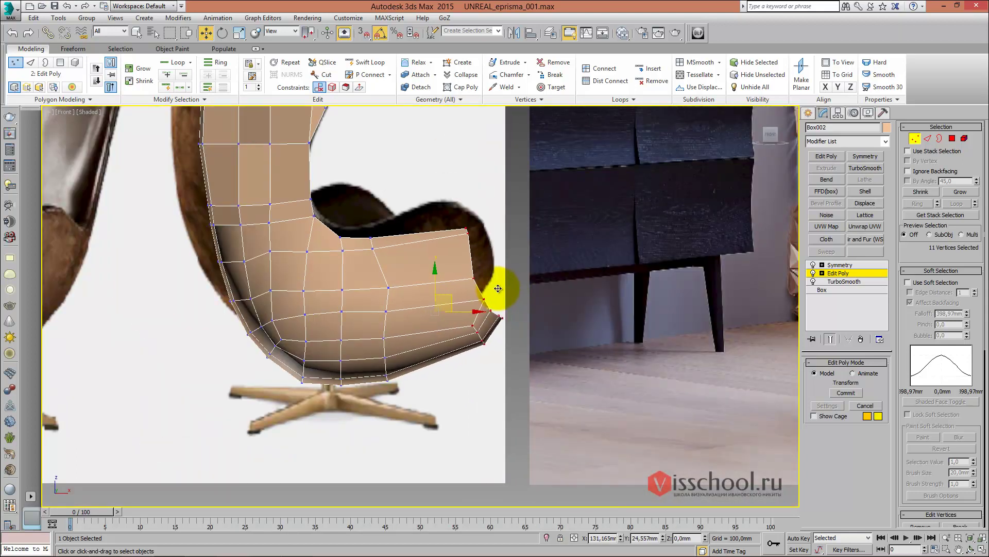
{"action": "left_click_drag", "start_coordinate": [495, 288], "coordinate": [476, 274]}
Raise the seat side's top edge and pull the top-right corner vertex left and down
{"action": "scroll", "coordinate": [476, 274], "scroll_direction": "up", "scroll_amount": 2}
{"action": "key", "text": "2"}
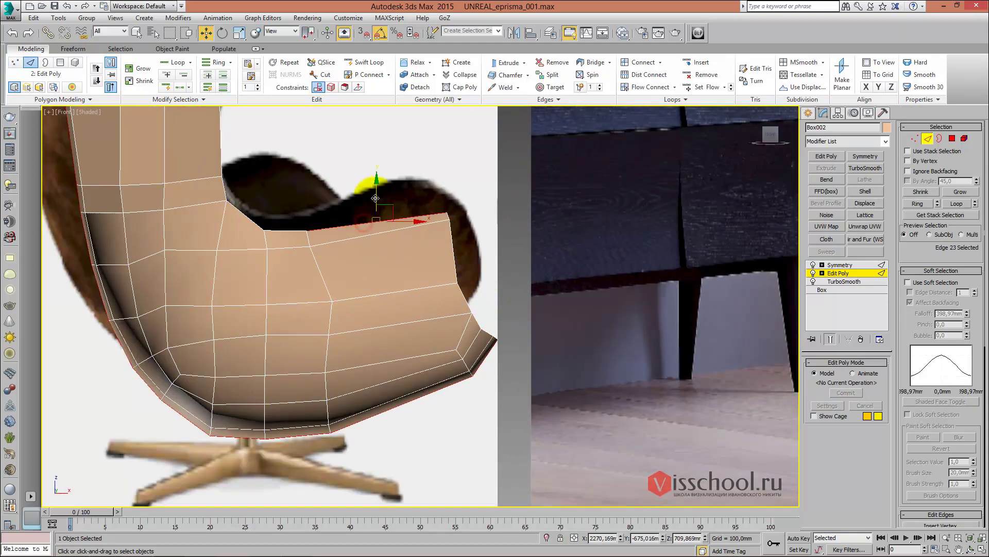
{"action": "left_click_drag", "start_coordinate": [375, 198], "coordinate": [377, 169]}
{"action": "key", "text": "1"}
{"action": "left_click", "coordinate": [326, 188]}
{"action": "left_click_drag", "start_coordinate": [446, 178], "coordinate": [445, 186]}
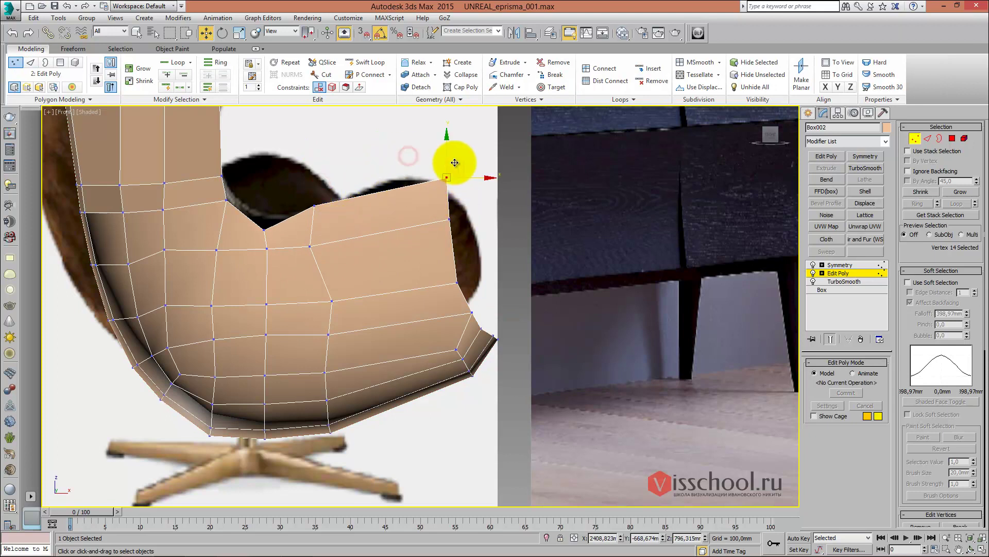
Adjust the corner vertices down the seat's right edge to match the reference image
{"action": "middle_click_drag", "start_coordinate": [445, 186], "coordinate": [431, 265]}
{"action": "left_click_drag", "start_coordinate": [420, 254], "coordinate": [463, 262]}
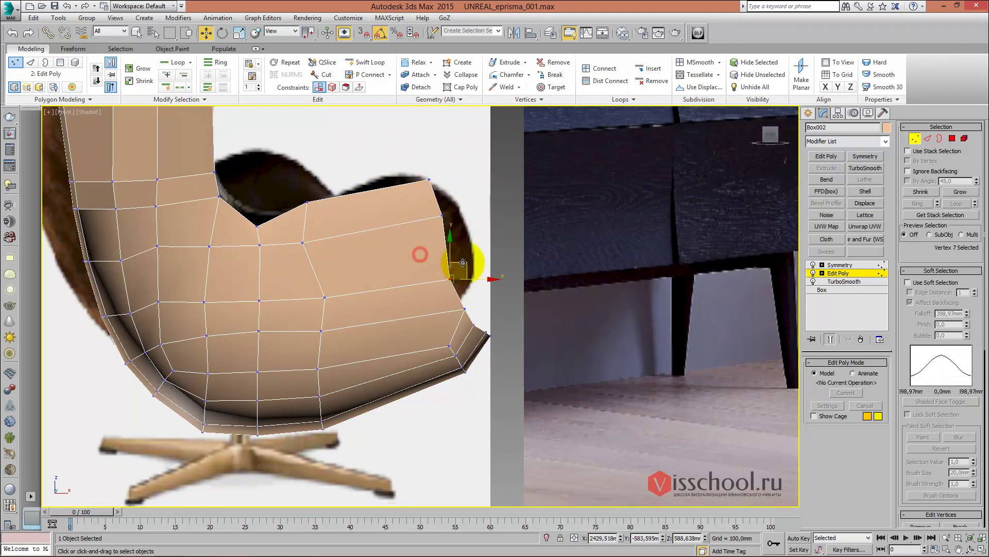
{"action": "left_click", "coordinate": [439, 215]}
{"action": "left_click_drag", "start_coordinate": [472, 217], "coordinate": [477, 216]}
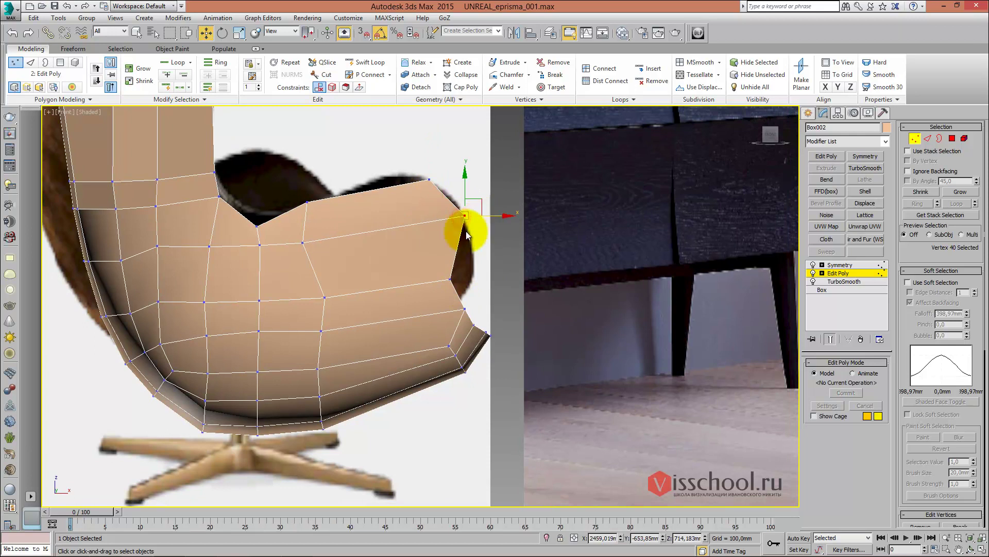
{"action": "left_click_drag", "start_coordinate": [432, 263], "coordinate": [464, 278]}
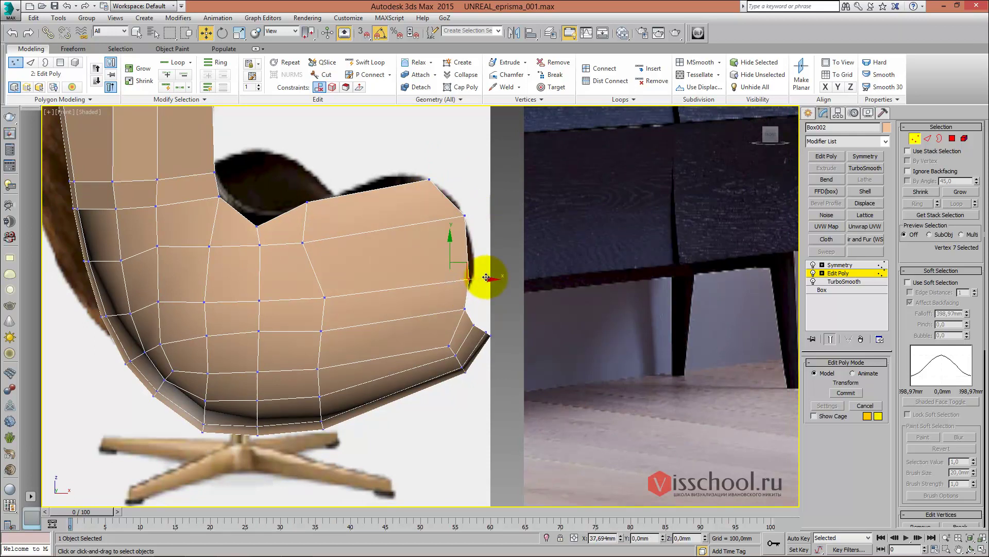
{"action": "scroll", "coordinate": [486, 277], "scroll_direction": "down", "scroll_amount": 5}
{"action": "mouse_move", "coordinate": [393, 294]}
{"action": "middle_mouse_down", "text": "alt"}
{"action": "mouse_move", "coordinate": [405, 259]}
{"action": "mouse_move", "coordinate": [420, 258]}
{"action": "mouse_move", "coordinate": [413, 283]}
{"action": "middle_mouse_up", "text": "alt"}
{"action": "scroll", "coordinate": [413, 283], "scroll_direction": "up", "scroll_amount": 5}
{"action": "scroll", "coordinate": [405, 288], "scroll_direction": "up", "scroll_amount": 1}
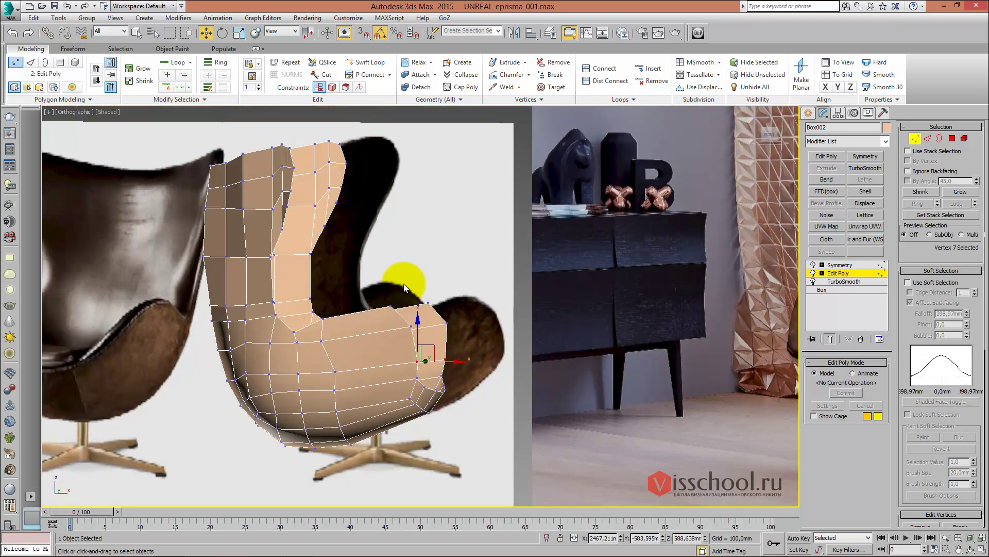
{"action": "key", "text": "f"}
{"action": "key", "text": "2"}
{"action": "scroll", "coordinate": [387, 291], "scroll_direction": "up", "scroll_amount": 5}
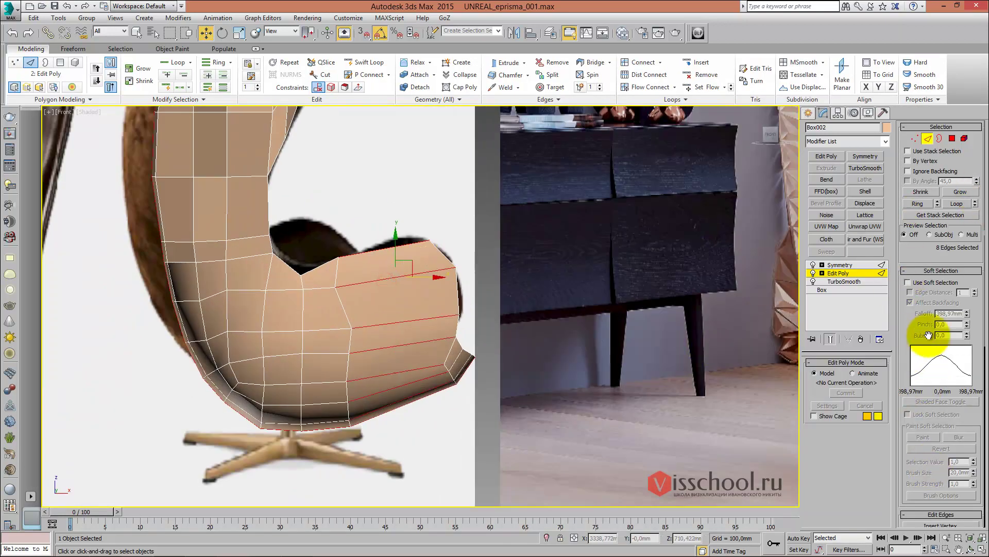
Connect the selected edges and move the new top seat vertex to fit the reference
{"action": "left_click", "coordinate": [919, 271]}
{"action": "left_click", "coordinate": [956, 341]}
{"action": "middle_click_drag", "start_coordinate": [427, 258], "coordinate": [466, 259]}
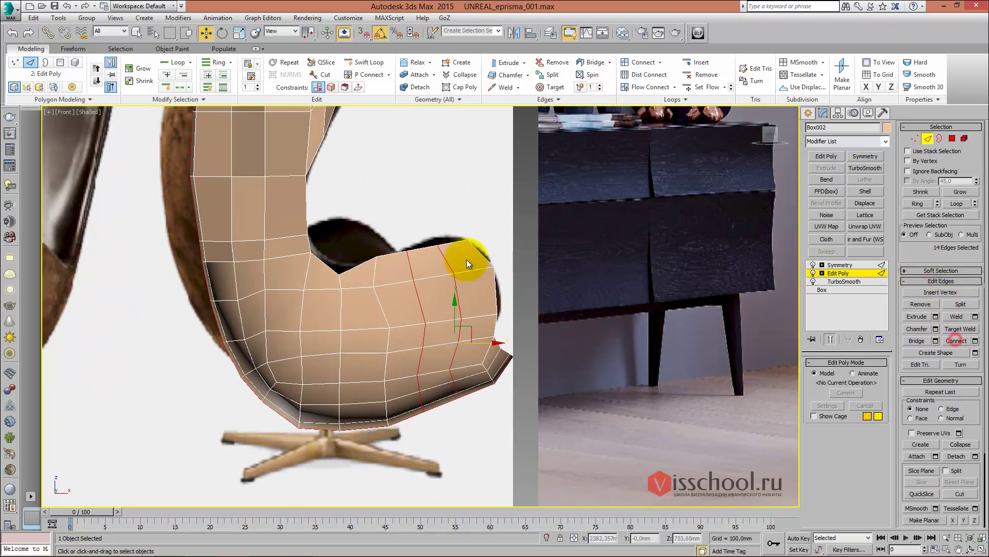
{"action": "key", "text": "1"}
{"action": "scroll", "coordinate": [418, 256], "scroll_direction": "up", "scroll_amount": 3}
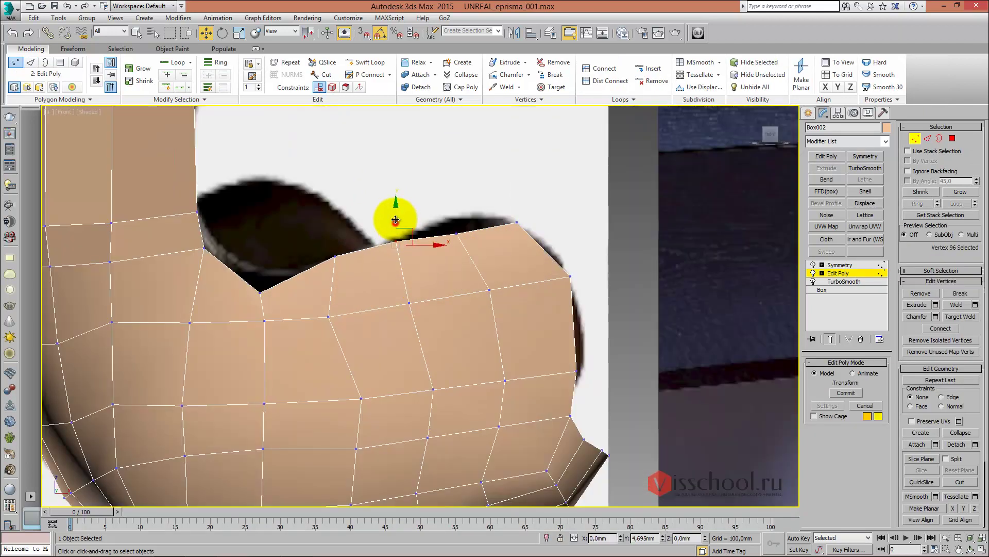
{"action": "left_click_drag", "start_coordinate": [467, 242], "coordinate": [442, 209]}
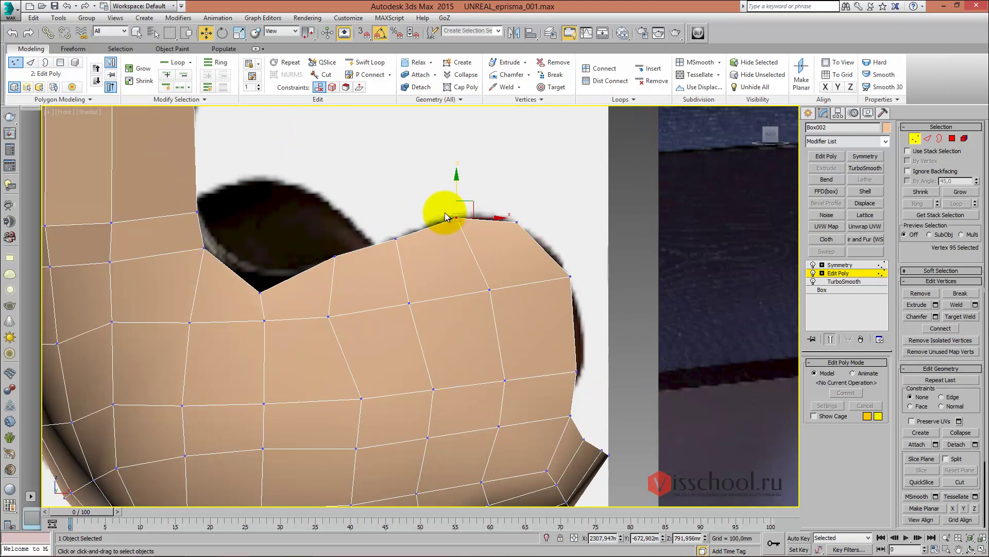
{"action": "left_click", "coordinate": [409, 244]}
{"action": "left_click", "coordinate": [388, 210]}
Select an edge ring across the chair's seat side
{"action": "middle_click_drag", "start_coordinate": [477, 207], "coordinate": [453, 214]}
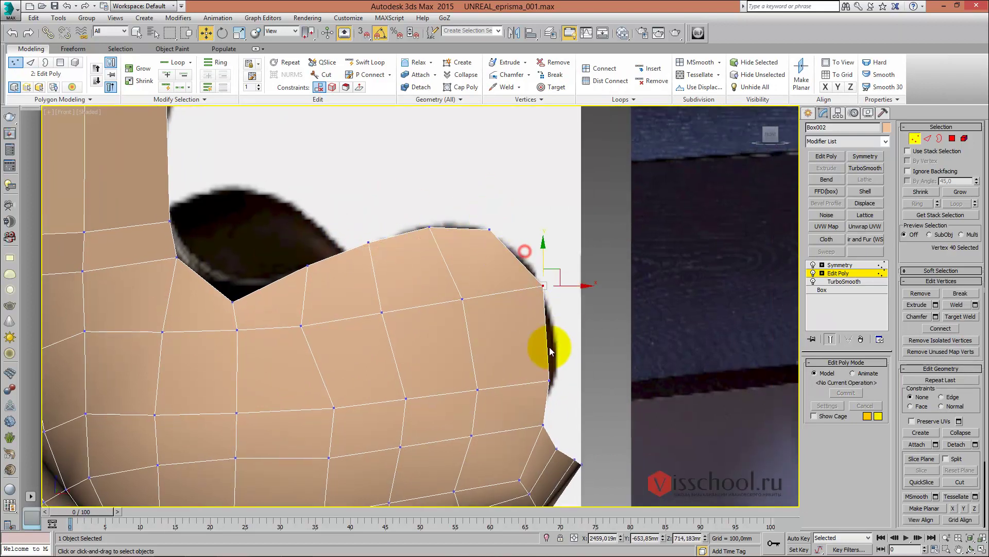
{"action": "middle_click_drag", "start_coordinate": [550, 352], "coordinate": [463, 321]}
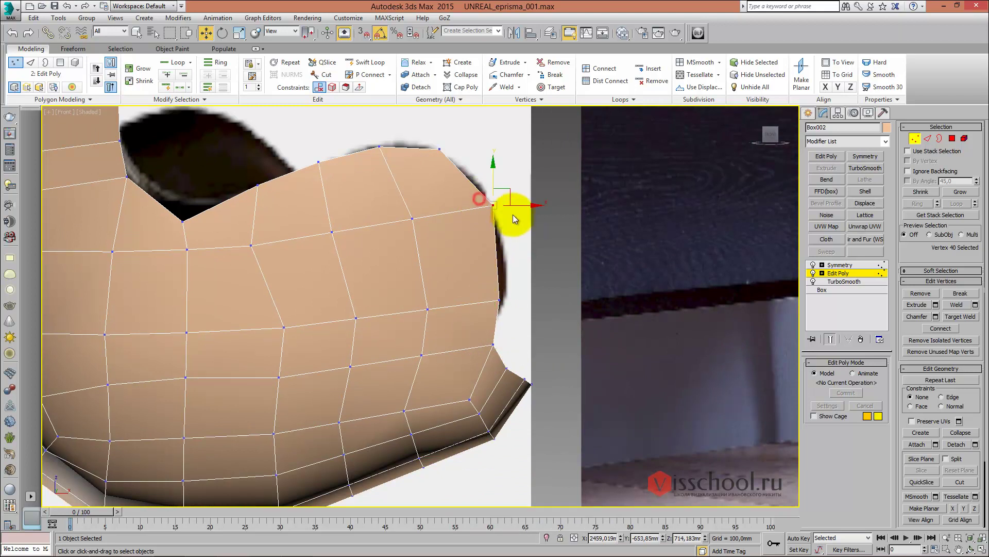
{"action": "middle_click_drag", "start_coordinate": [512, 208], "coordinate": [547, 209]}
{"action": "key", "text": "2"}
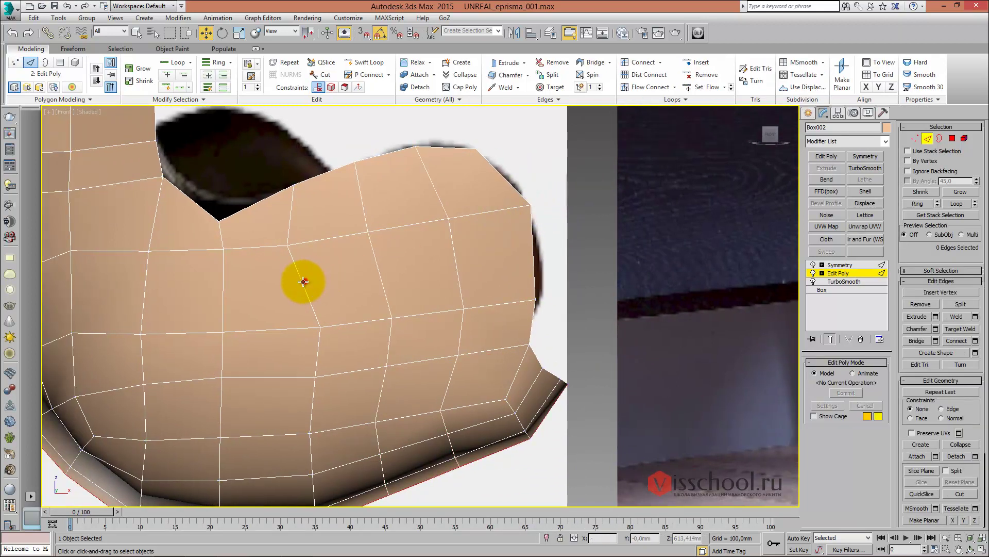
{"action": "left_click", "coordinate": [304, 282]}
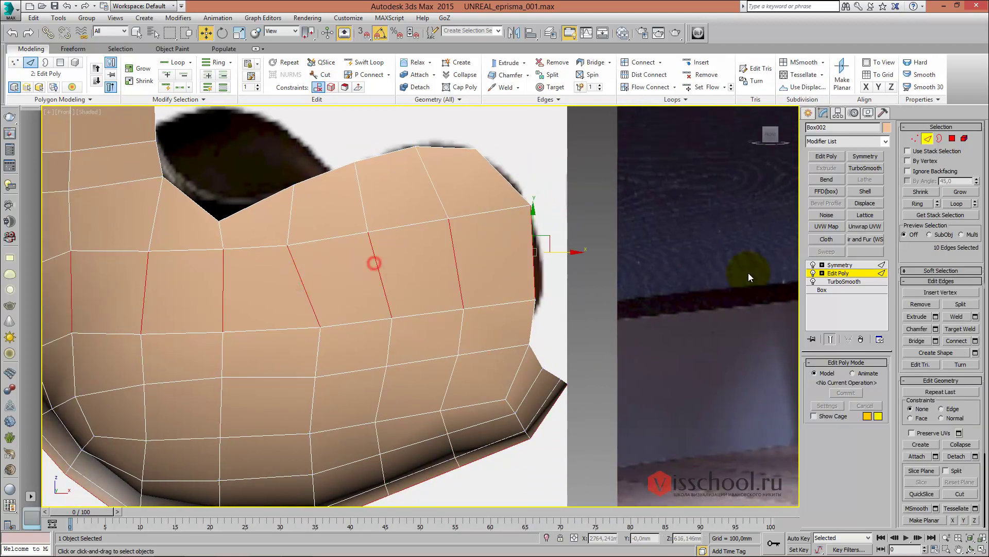
{"action": "left_click", "coordinate": [957, 342]}
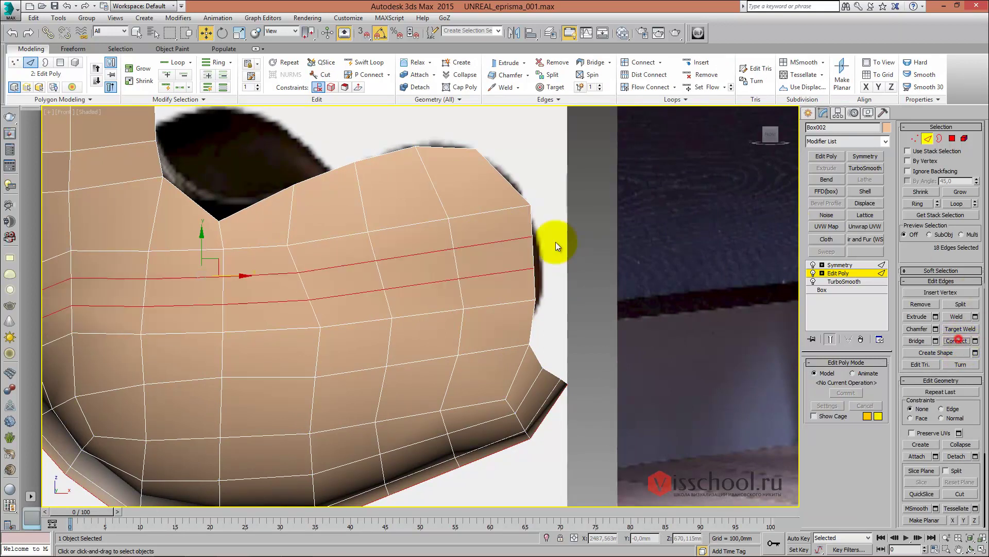
Connect the edge ring with Segments set to 1, adding one horizontal loop
{"action": "middle_click_drag", "start_coordinate": [555, 243], "coordinate": [560, 242]}
{"action": "key", "text": "ctrl+z"}
{"action": "left_click", "coordinate": [976, 340]}
{"action": "left_click", "coordinate": [428, 314]}
{"action": "left_click", "coordinate": [425, 356]}
{"action": "middle_click_drag", "start_coordinate": [423, 265], "coordinate": [407, 274]}
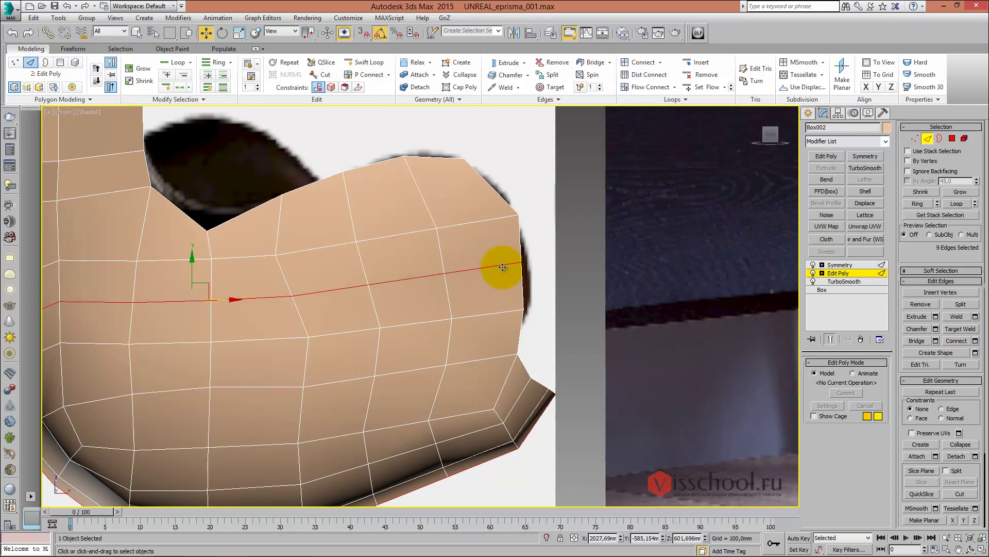
{"action": "scroll", "coordinate": [462, 266], "scroll_direction": "down", "scroll_amount": 3}
{"action": "mouse_move", "coordinate": [453, 261]}
{"action": "middle_mouse_down", "text": "alt"}
{"action": "mouse_move", "coordinate": [409, 243]}
{"action": "mouse_move", "coordinate": [409, 255]}
{"action": "mouse_move", "coordinate": [446, 250]}
{"action": "mouse_move", "coordinate": [438, 263]}
{"action": "mouse_move", "coordinate": [469, 240]}
{"action": "mouse_move", "coordinate": [413, 263]}
{"action": "mouse_move", "coordinate": [424, 261]}
{"action": "middle_mouse_up", "text": "alt"}
{"action": "scroll", "coordinate": [408, 243], "scroll_direction": "down", "scroll_amount": 3}
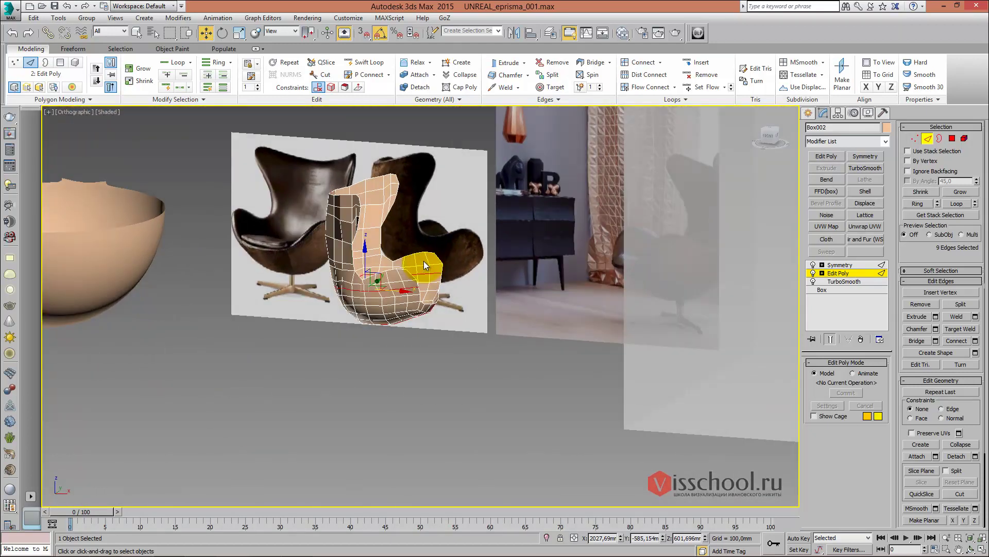
Select the Symmetry modifier, then go back to the Edit Poly level
{"action": "key", "text": "f"}
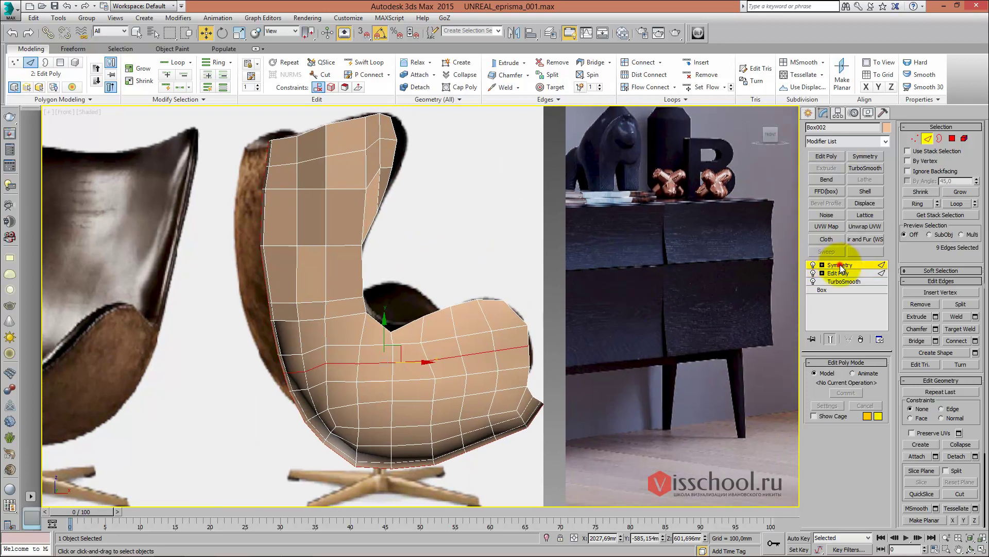
{"action": "left_click", "coordinate": [841, 269]}
{"action": "left_click_drag", "start_coordinate": [824, 331], "coordinate": [830, 326]}
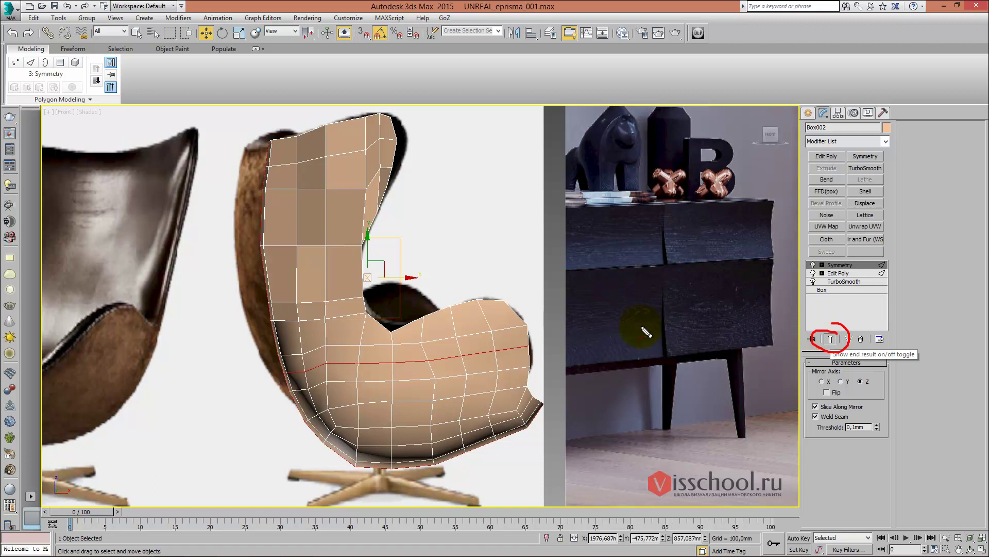
{"action": "key", "text": "Escape"}
{"action": "left_click", "coordinate": [831, 339]}
{"action": "middle_click_drag", "start_coordinate": [546, 309], "coordinate": [508, 313], "text": "alt"}
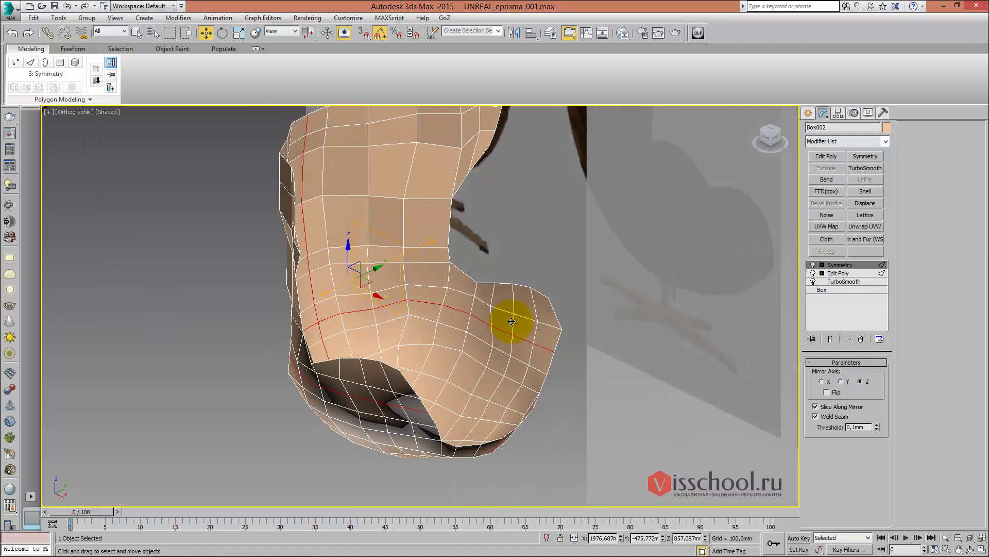
{"action": "left_click", "coordinate": [838, 273]}
{"action": "middle_click_drag", "start_coordinate": [480, 258], "coordinate": [391, 253], "text": "alt"}
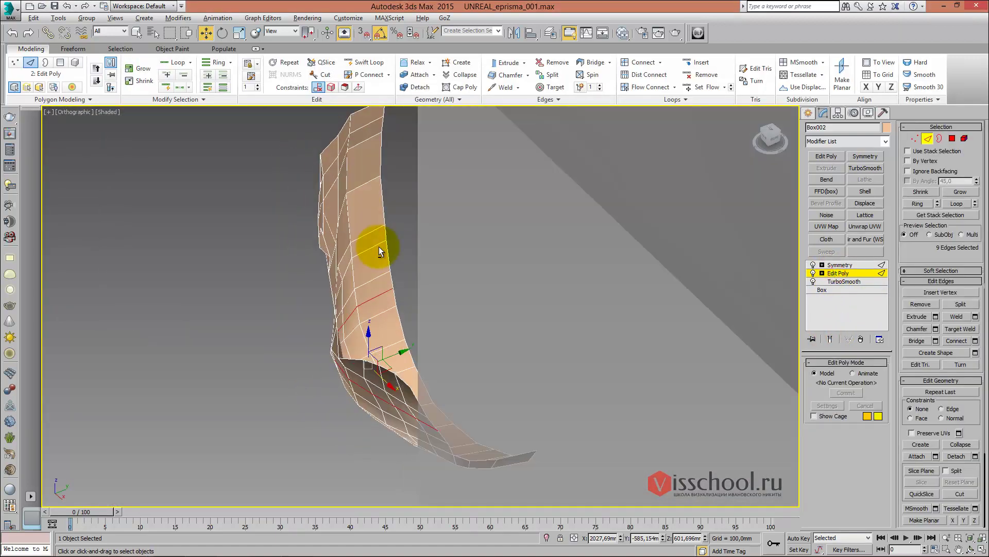
Turn on Show End Result to view the full mirrored, smoothed chair from the front
{"action": "left_click", "coordinate": [844, 281]}
{"action": "middle_click_drag", "start_coordinate": [618, 265], "coordinate": [634, 263], "text": "alt"}
{"action": "left_click", "coordinate": [838, 273]}
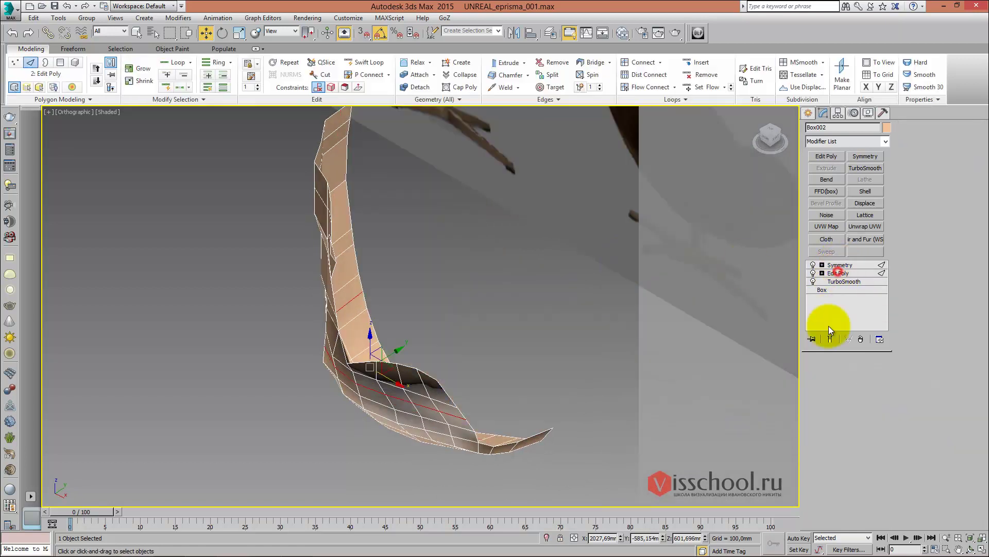
{"action": "left_click", "coordinate": [831, 339]}
{"action": "middle_click_drag", "start_coordinate": [472, 275], "coordinate": [474, 262], "text": "alt"}
{"action": "key", "text": "f"}
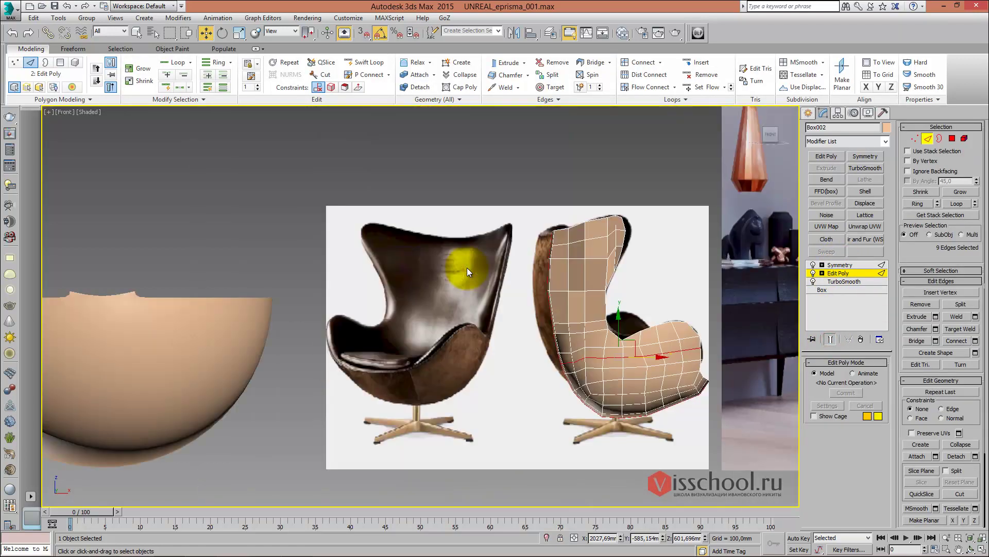
{"action": "scroll", "coordinate": [467, 267], "scroll_direction": "up", "scroll_amount": 3}
{"action": "scroll", "coordinate": [472, 243], "scroll_direction": "up", "scroll_amount": 3}
{"action": "scroll", "coordinate": [478, 219], "scroll_direction": "up", "scroll_amount": 3}
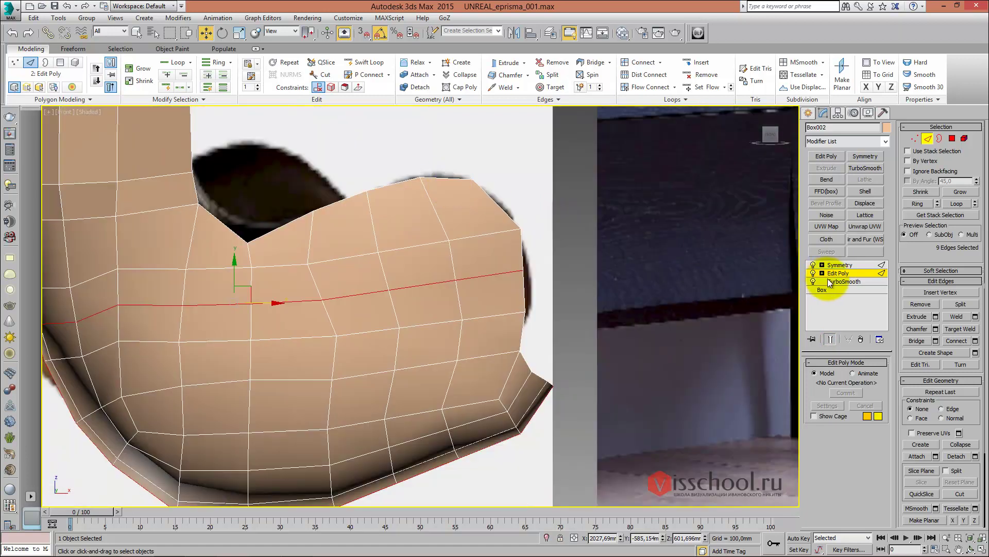
Enter vertex mode and inspect the shell's underside from the front and left views
{"action": "key", "text": "1"}
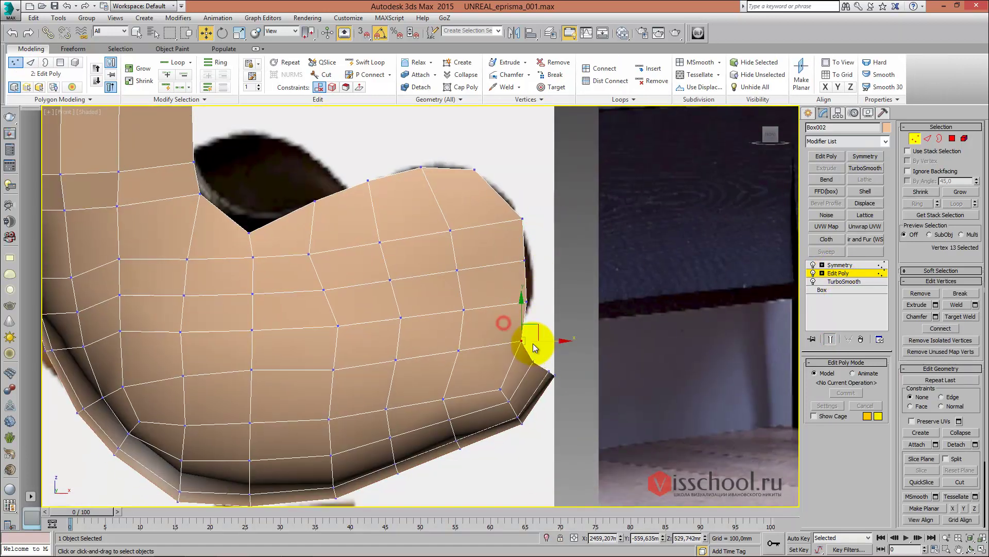
{"action": "scroll", "coordinate": [532, 343], "scroll_direction": "down", "scroll_amount": 2}
{"action": "middle_click_drag", "start_coordinate": [570, 335], "coordinate": [498, 298], "text": "alt"}
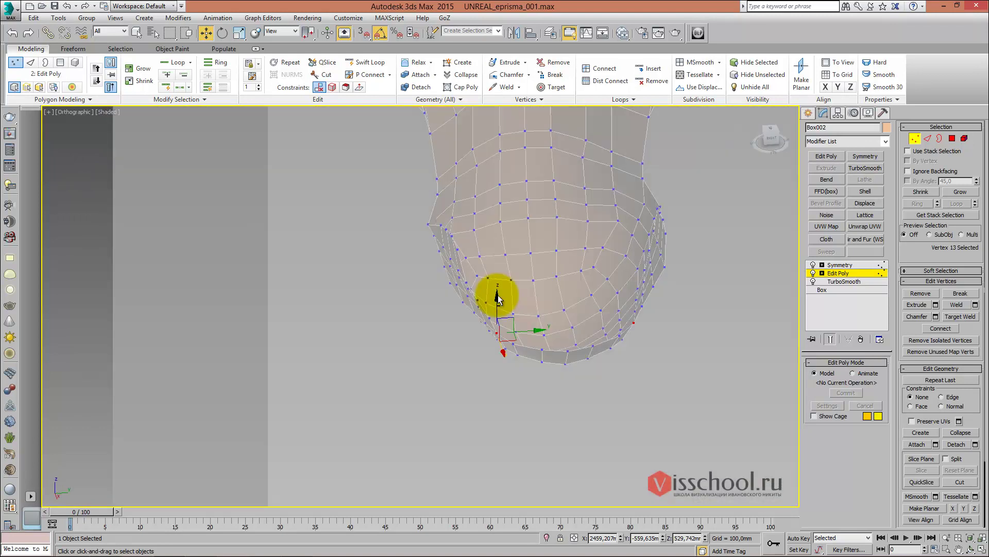
{"action": "key", "text": "f"}
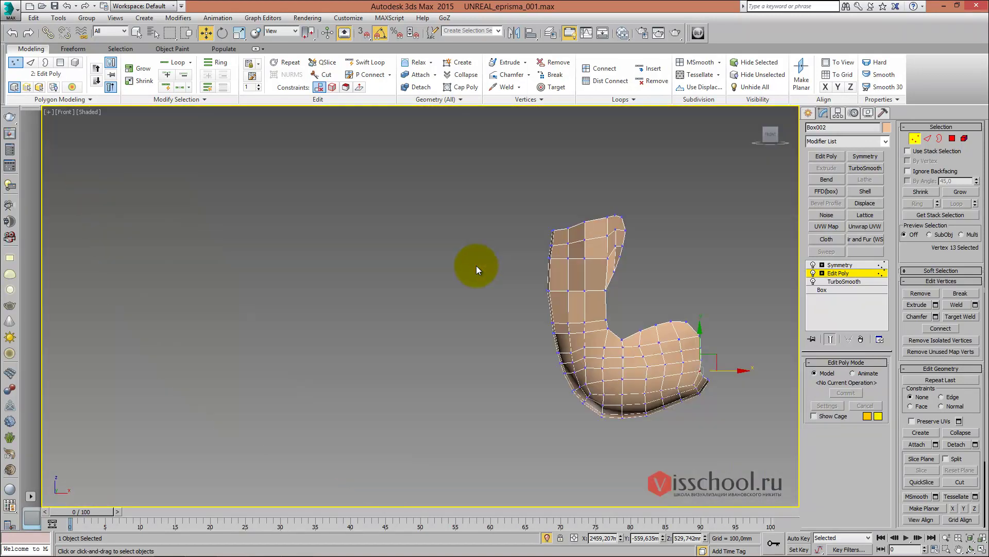
{"action": "key", "text": "l"}
{"action": "key", "text": "z"}
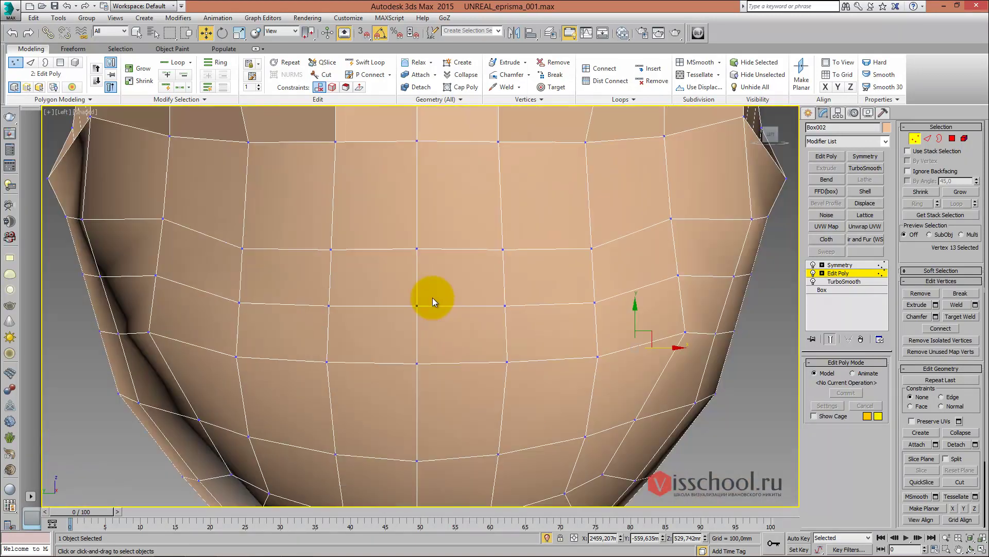
{"action": "scroll", "coordinate": [432, 298], "scroll_direction": "down", "scroll_amount": 5}
{"action": "scroll", "coordinate": [486, 248], "scroll_direction": "up", "scroll_amount": 1}
{"action": "scroll", "coordinate": [401, 416], "scroll_direction": "down", "scroll_amount": 2}
{"action": "scroll", "coordinate": [438, 429], "scroll_direction": "down", "scroll_amount": 1}
Orbit around the chair's bottom and reframe it in the left view
{"action": "scroll", "coordinate": [464, 441], "scroll_direction": "down", "scroll_amount": 2}
{"action": "scroll", "coordinate": [503, 354], "scroll_direction": "down", "scroll_amount": 3}
{"action": "scroll", "coordinate": [484, 298], "scroll_direction": "up", "scroll_amount": 5}
{"action": "scroll", "coordinate": [481, 336], "scroll_direction": "down", "scroll_amount": 1}
{"action": "mouse_move", "coordinate": [487, 377]}
{"action": "middle_mouse_down", "text": "alt"}
{"action": "mouse_move", "coordinate": [431, 354]}
{"action": "mouse_move", "coordinate": [341, 351]}
{"action": "middle_mouse_up", "text": "alt"}
{"action": "key", "text": "l"}
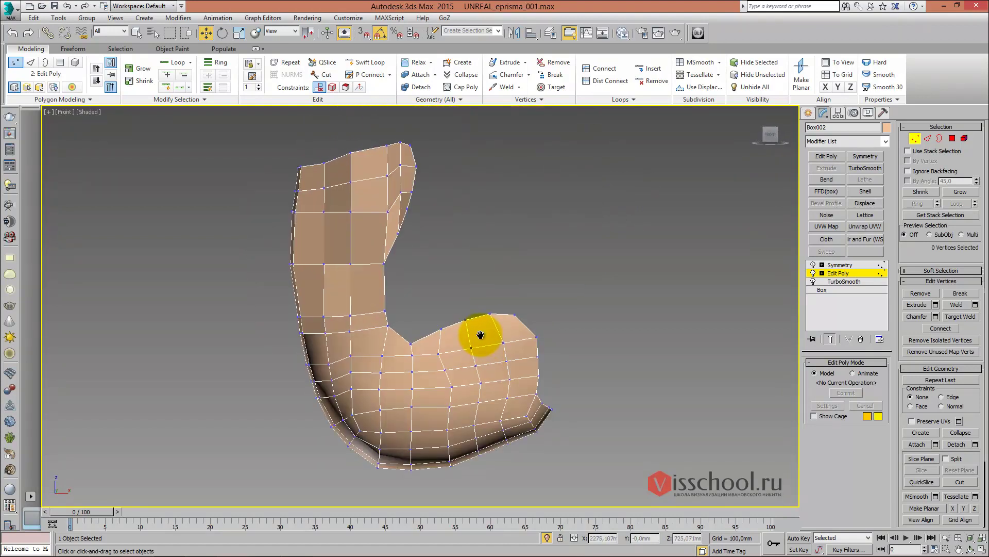
{"action": "scroll", "coordinate": [480, 332], "scroll_direction": "up", "scroll_amount": 2}
{"action": "scroll", "coordinate": [440, 388], "scroll_direction": "up", "scroll_amount": 2}
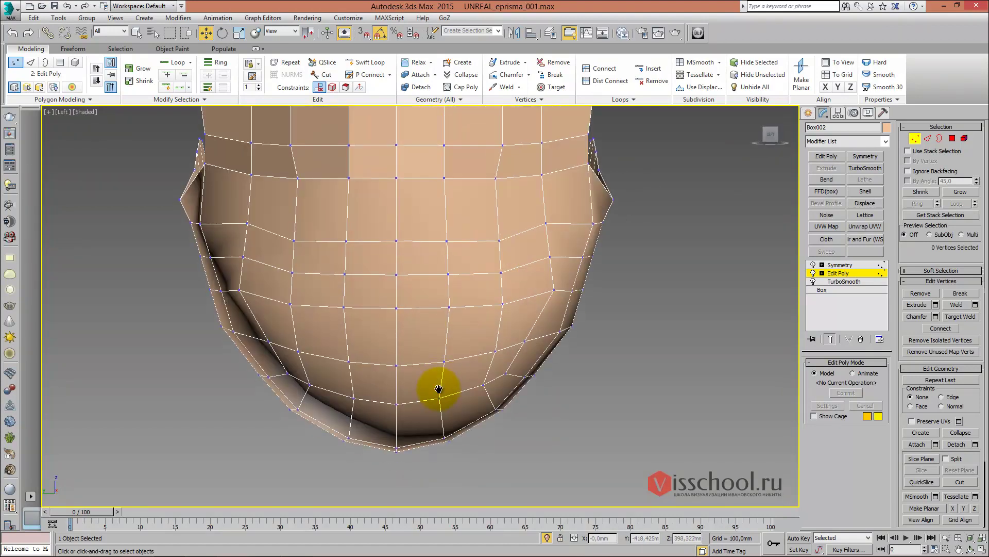
{"action": "scroll", "coordinate": [453, 375], "scroll_direction": "down", "scroll_amount": 1}
{"action": "middle_click_drag", "start_coordinate": [455, 330], "coordinate": [463, 330]}
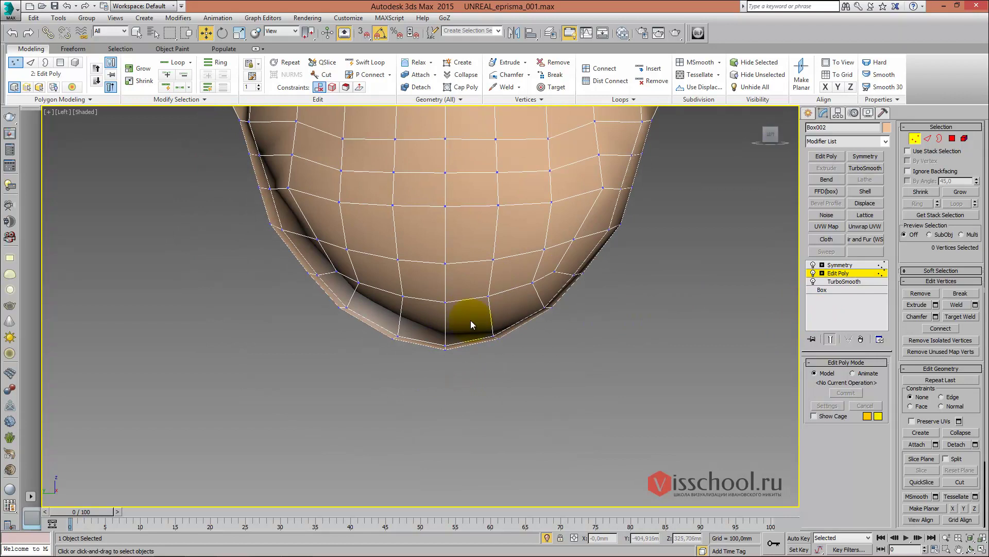
{"action": "middle_click_drag", "start_coordinate": [465, 380], "coordinate": [467, 385]}
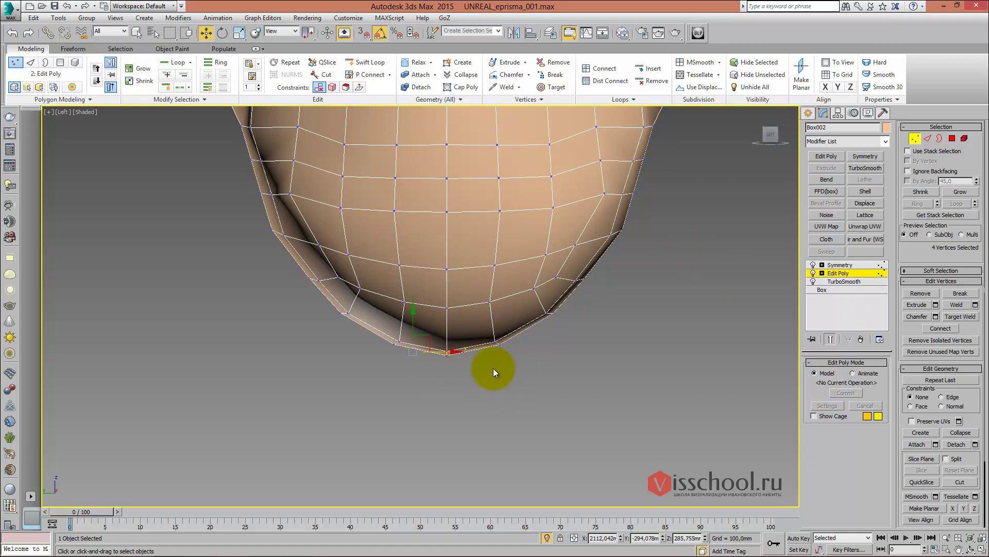
Enable soft selection falloff and raise the vertices at the chair bottom
{"action": "left_click", "coordinate": [937, 271]}
{"action": "left_click", "coordinate": [907, 283]}
{"action": "middle_click_drag", "start_coordinate": [634, 258], "coordinate": [638, 258]}
{"action": "left_click_drag", "start_coordinate": [513, 244], "coordinate": [512, 227]}
{"action": "mouse_move", "coordinate": [512, 227]}
{"action": "middle_mouse_down", "text": "alt"}
{"action": "mouse_move", "coordinate": [512, 258]}
{"action": "mouse_move", "coordinate": [477, 247]}
{"action": "mouse_move", "coordinate": [504, 221]}
{"action": "mouse_move", "coordinate": [453, 272]}
{"action": "mouse_move", "coordinate": [459, 250]}
{"action": "mouse_move", "coordinate": [555, 279]}
{"action": "middle_mouse_up", "text": "alt"}
With soft selection turned off, nudge a seat-edge vertex slightly in Front view
{"action": "key", "text": "f"}
{"action": "scroll", "coordinate": [503, 236], "scroll_direction": "down", "scroll_amount": 5}
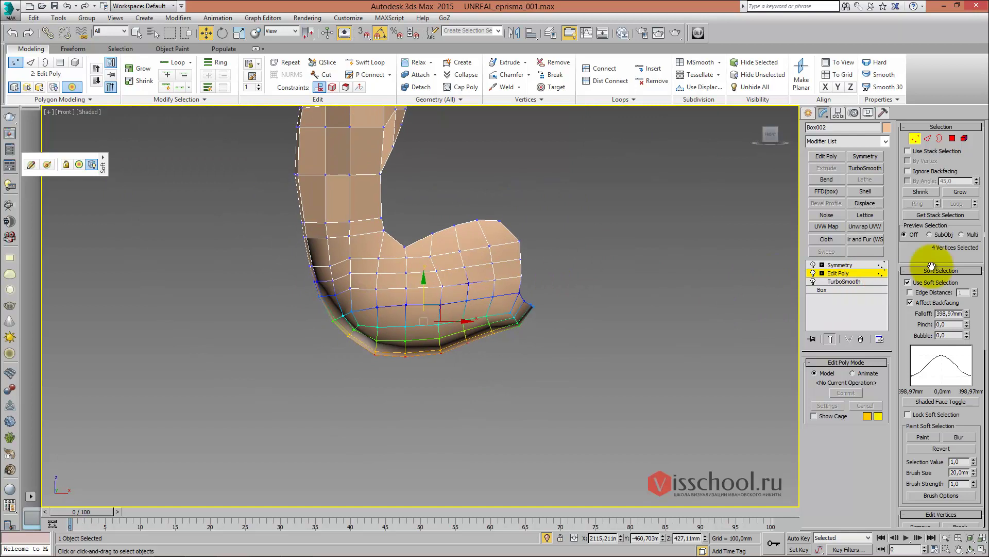
{"action": "left_click", "coordinate": [908, 282]}
{"action": "scroll", "coordinate": [534, 305], "scroll_direction": "up", "scroll_amount": 5}
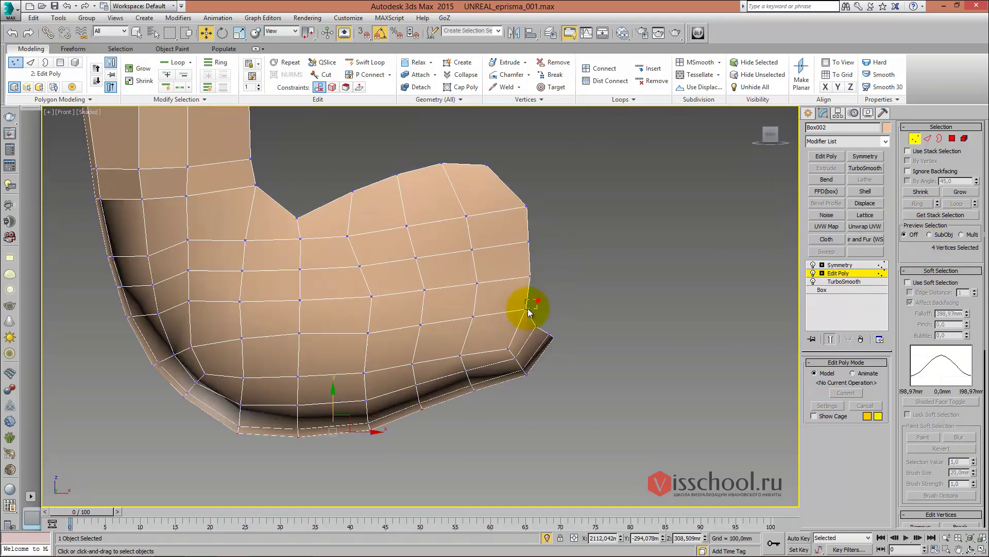
{"action": "left_click_drag", "start_coordinate": [539, 292], "coordinate": [540, 290]}
Orbit to compare the shell's seat against the reference photos
{"action": "middle_click_drag", "start_coordinate": [534, 291], "coordinate": [530, 280], "text": "alt"}
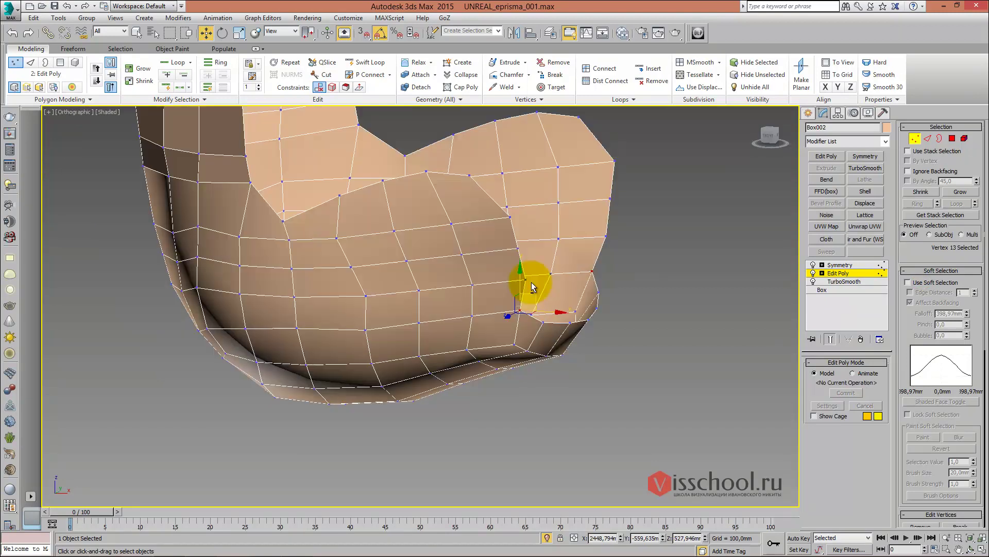
{"action": "scroll", "coordinate": [531, 253], "scroll_direction": "down", "scroll_amount": 3}
{"action": "mouse_move", "coordinate": [549, 521]}
{"action": "middle_mouse_down", "text": "alt"}
{"action": "mouse_move", "coordinate": [526, 284]}
{"action": "mouse_move", "coordinate": [564, 296]}
{"action": "mouse_move", "coordinate": [454, 283]}
{"action": "mouse_move", "coordinate": [715, 292]}
{"action": "middle_mouse_up", "text": "alt"}
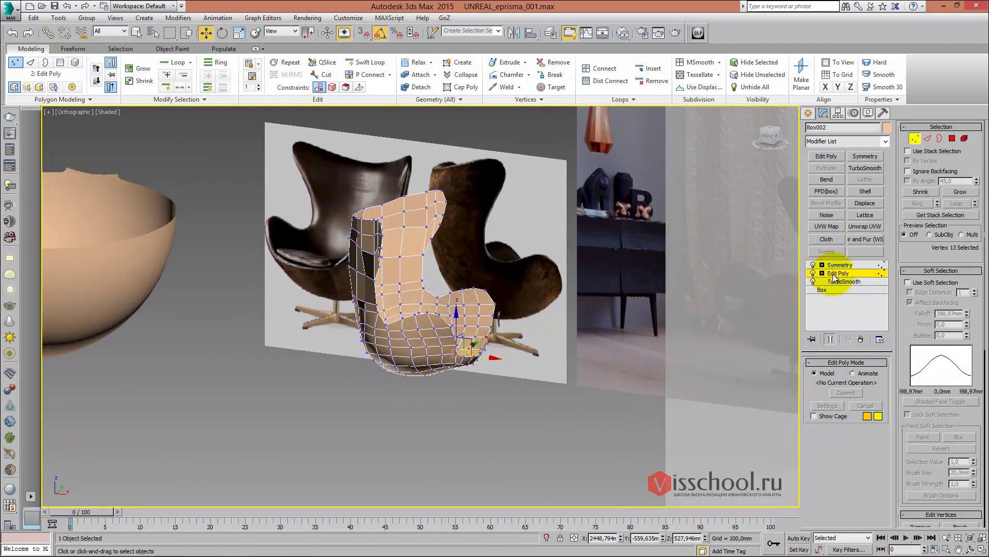
Select Symmetry, then rotate and move the shell over the left reference chair
{"action": "left_click", "coordinate": [840, 265]}
{"action": "key", "text": "e"}
{"action": "mouse_move", "coordinate": [422, 298]}
{"action": "left_mouse_down"}
{"action": "mouse_move", "coordinate": [378, 299]}
{"action": "mouse_move", "coordinate": [453, 316]}
{"action": "left_mouse_up"}
{"action": "key", "text": "f"}
{"action": "scroll", "coordinate": [529, 278], "scroll_direction": "up", "scroll_amount": 2}
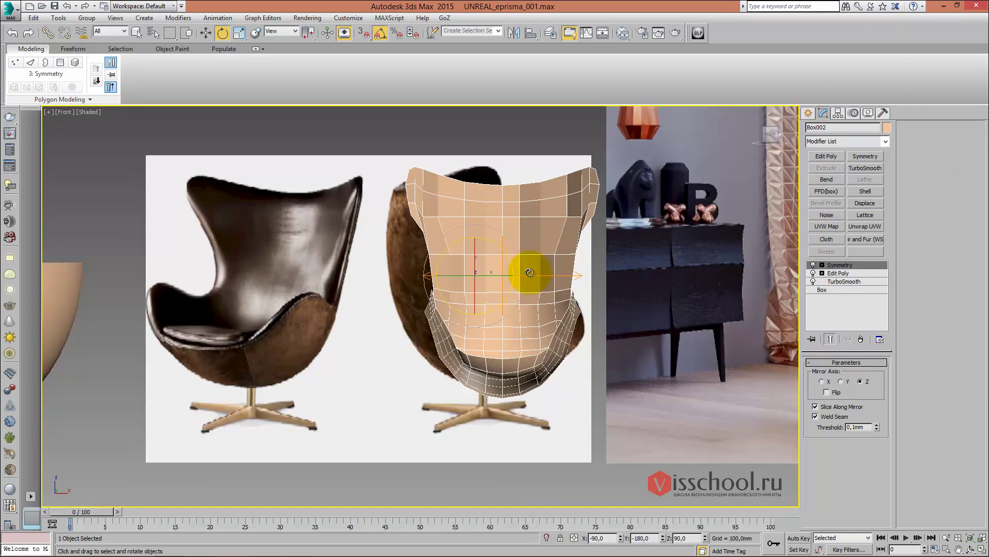
{"action": "middle_click_drag", "start_coordinate": [529, 272], "coordinate": [523, 257]}
{"action": "key", "text": "w"}
{"action": "mouse_move", "coordinate": [549, 234]}
{"action": "left_mouse_down"}
{"action": "mouse_move", "coordinate": [282, 221]}
{"action": "mouse_move", "coordinate": [419, 220]}
{"action": "mouse_move", "coordinate": [320, 215]}
{"action": "left_mouse_up"}
In Edit Poly vertex mode, marquee the lower seat row and move it down
{"action": "scroll", "coordinate": [322, 227], "scroll_direction": "up", "scroll_amount": 1}
{"action": "scroll", "coordinate": [330, 263], "scroll_direction": "up", "scroll_amount": 1}
{"action": "left_click", "coordinate": [765, 286]}
{"action": "left_click", "coordinate": [821, 273]}
{"action": "scroll", "coordinate": [428, 309], "scroll_direction": "up", "scroll_amount": 3}
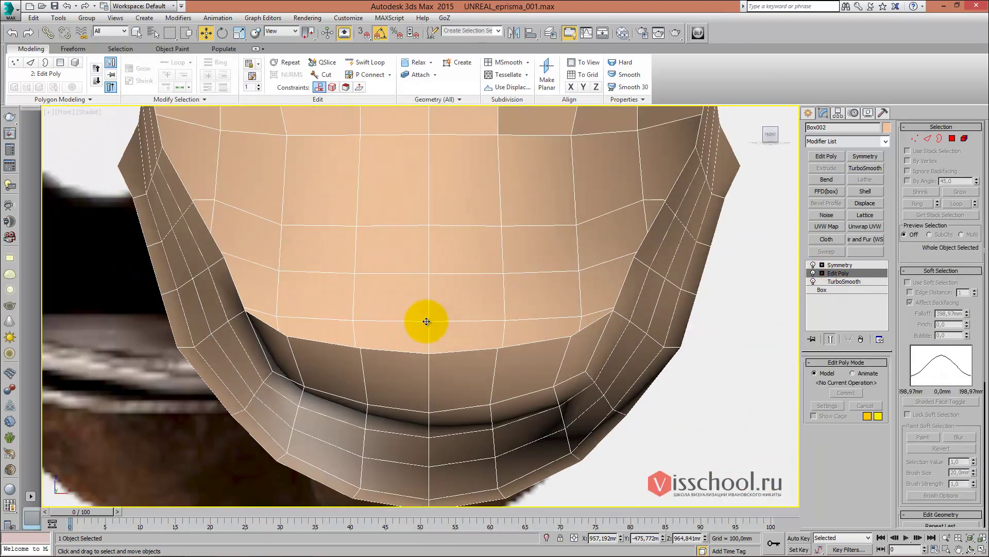
{"action": "key", "text": "1"}
{"action": "left_click", "coordinate": [424, 353]}
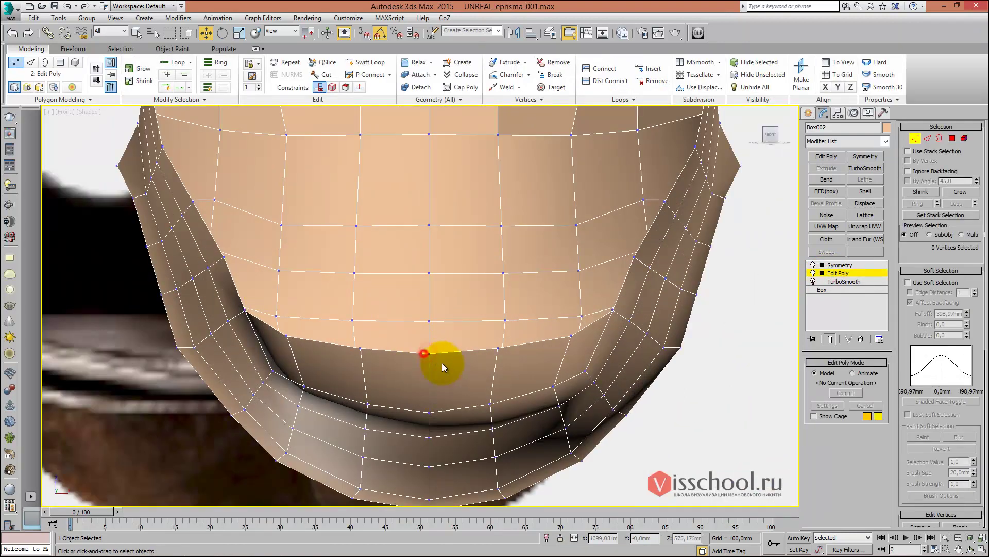
{"action": "left_click_drag", "start_coordinate": [382, 369], "coordinate": [383, 365]}
{"action": "left_click_drag", "start_coordinate": [363, 317], "coordinate": [363, 342]}
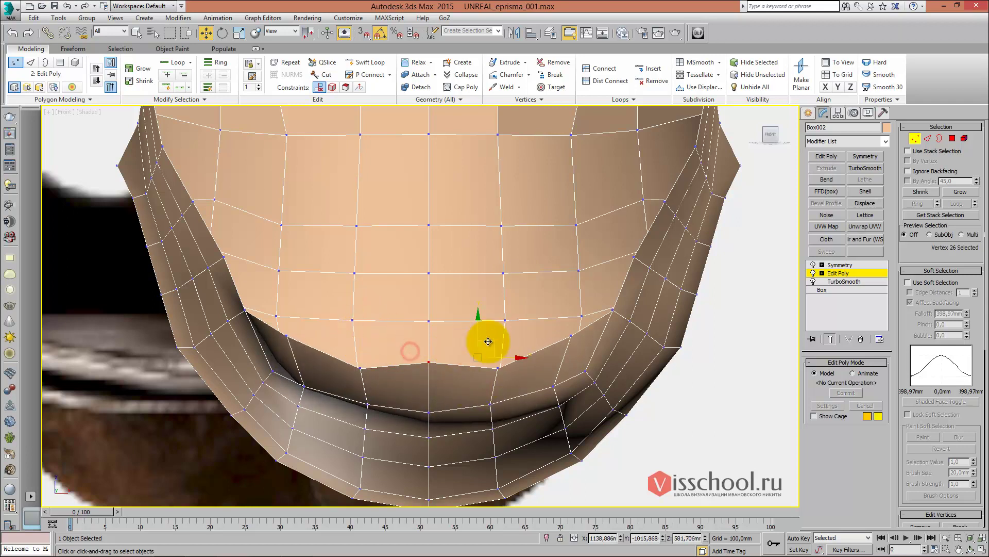
{"action": "left_click_drag", "start_coordinate": [480, 334], "coordinate": [477, 372]}
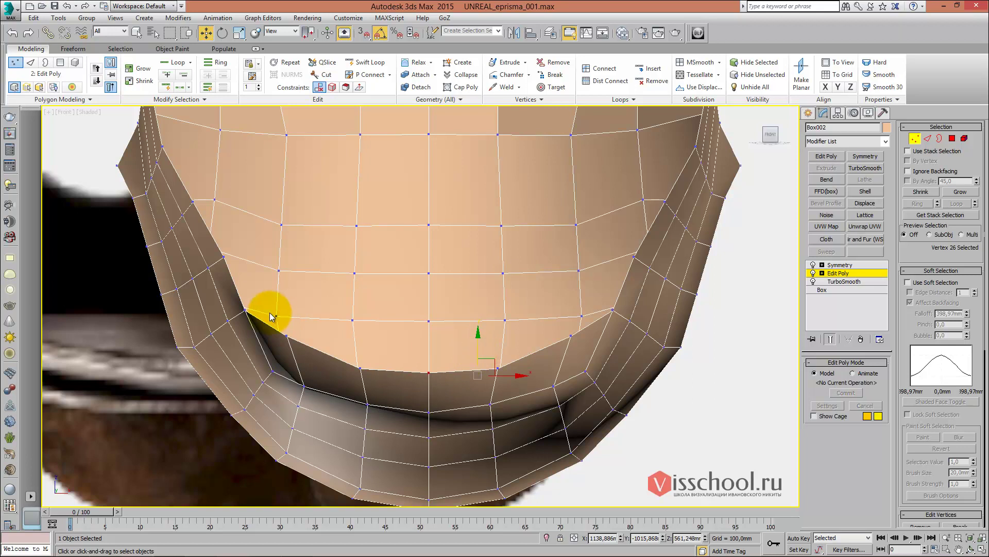
Inspect the lowered seat edge in perspective and front views
{"action": "mouse_move", "coordinate": [287, 317]}
{"action": "middle_mouse_down", "text": "alt"}
{"action": "mouse_move", "coordinate": [335, 289]}
{"action": "mouse_move", "coordinate": [353, 261]}
{"action": "mouse_move", "coordinate": [353, 282]}
{"action": "middle_mouse_up", "text": "alt"}
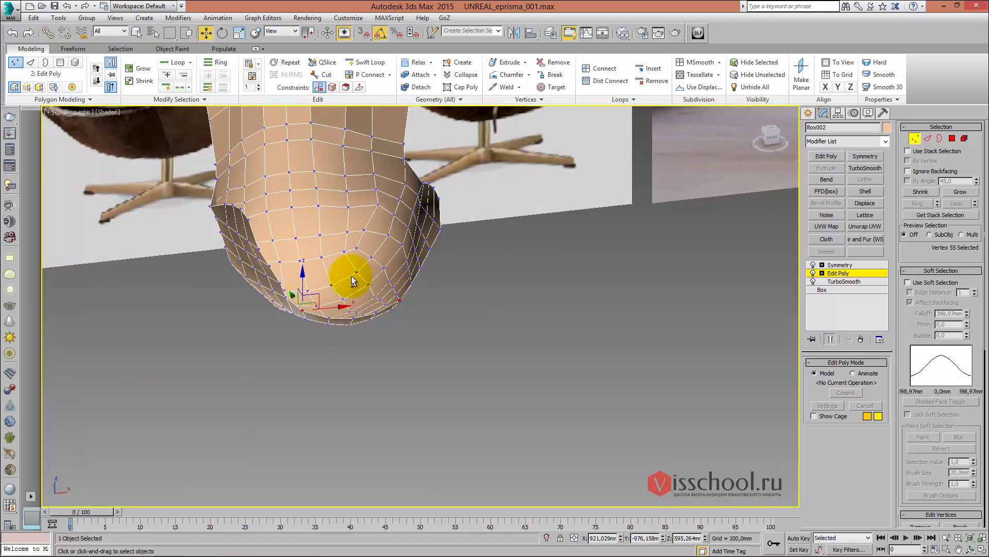
{"action": "scroll", "coordinate": [353, 281], "scroll_direction": "up", "scroll_amount": 5}
{"action": "key", "text": "p"}
{"action": "scroll", "coordinate": [367, 187], "scroll_direction": "down", "scroll_amount": 5}
{"action": "mouse_move", "coordinate": [361, 228]}
{"action": "middle_mouse_down", "text": "alt"}
{"action": "mouse_move", "coordinate": [354, 289]}
{"action": "mouse_move", "coordinate": [393, 280]}
{"action": "mouse_move", "coordinate": [375, 264]}
{"action": "mouse_move", "coordinate": [419, 259]}
{"action": "middle_mouse_up", "text": "alt"}
{"action": "scroll", "coordinate": [375, 264], "scroll_direction": "up", "scroll_amount": 3}
{"action": "scroll", "coordinate": [434, 246], "scroll_direction": "up", "scroll_amount": 2}
{"action": "key", "text": "f"}
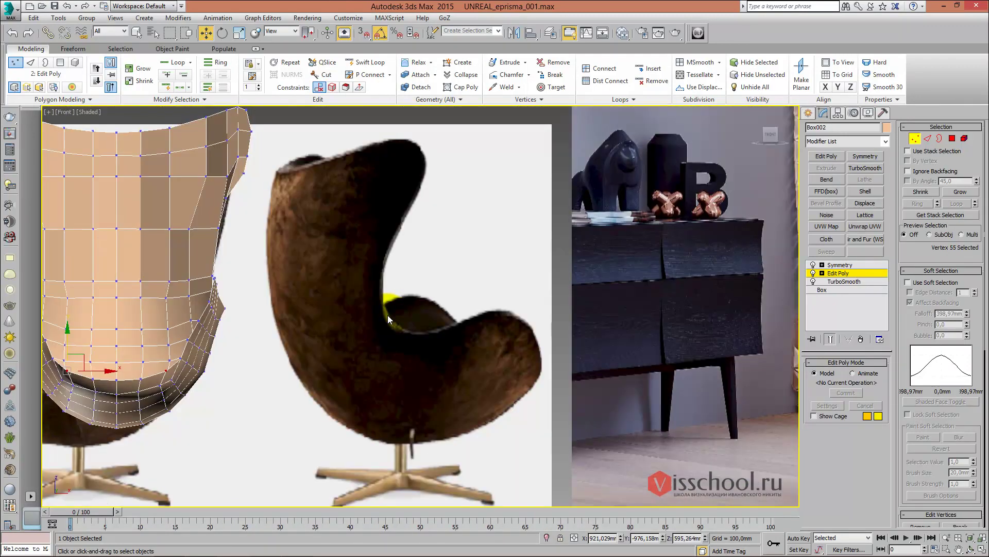
{"action": "scroll", "coordinate": [384, 289], "scroll_direction": "up", "scroll_amount": 4}
{"action": "scroll", "coordinate": [386, 273], "scroll_direction": "down", "scroll_amount": 1}
In Left view, push the seat's side-edge vertices outward
{"action": "key", "text": "l"}
{"action": "scroll", "coordinate": [420, 236], "scroll_direction": "up", "scroll_amount": 1}
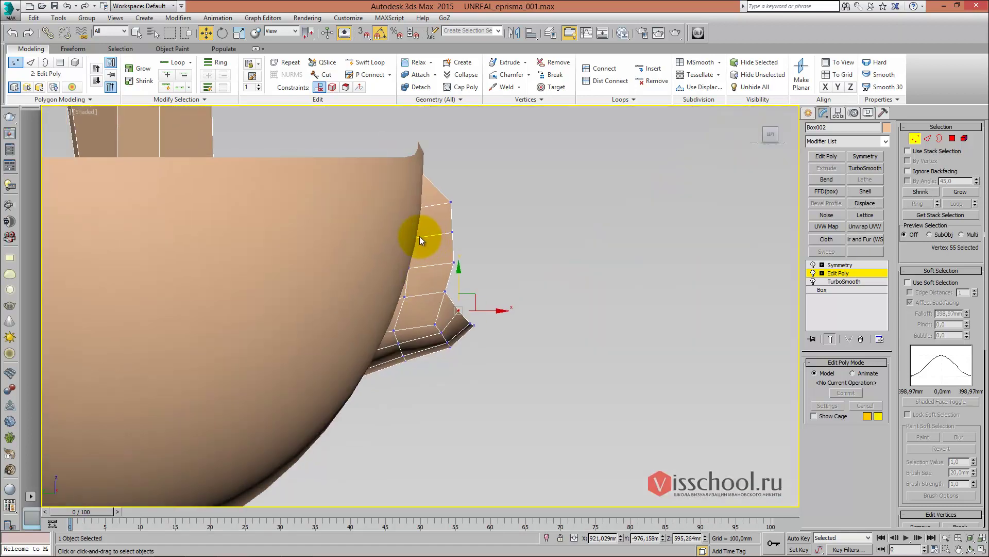
{"action": "scroll", "coordinate": [441, 239], "scroll_direction": "up", "scroll_amount": 2}
{"action": "scroll", "coordinate": [413, 225], "scroll_direction": "up", "scroll_amount": 2}
{"action": "left_click", "coordinate": [370, 269]}
{"action": "left_click_drag", "start_coordinate": [377, 270], "coordinate": [386, 270]}
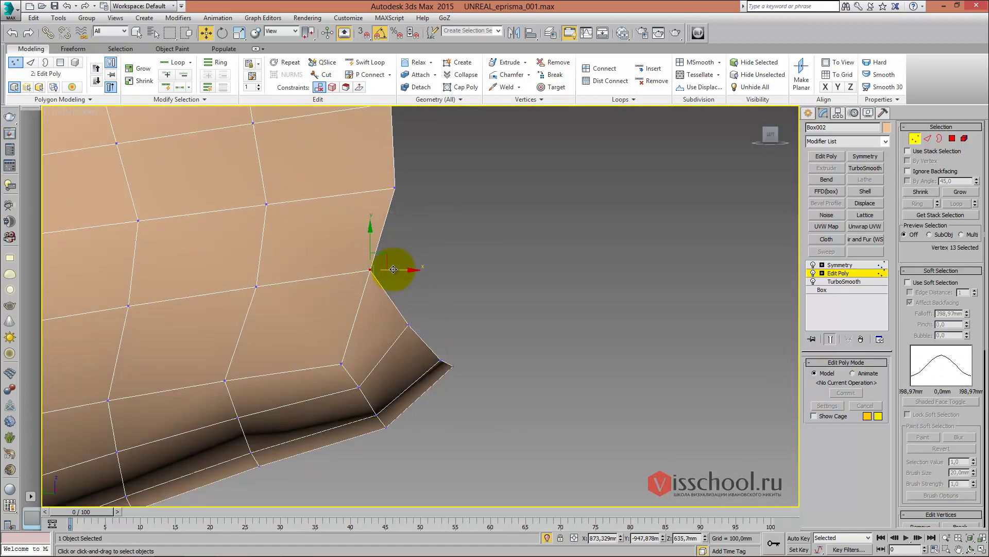
{"action": "mouse_move", "coordinate": [401, 192]}
{"action": "middle_mouse_down"}
{"action": "mouse_move", "coordinate": [431, 246]}
{"action": "mouse_move", "coordinate": [404, 256]}
{"action": "middle_mouse_up"}
{"action": "scroll", "coordinate": [408, 215], "scroll_direction": "down", "scroll_amount": 3}
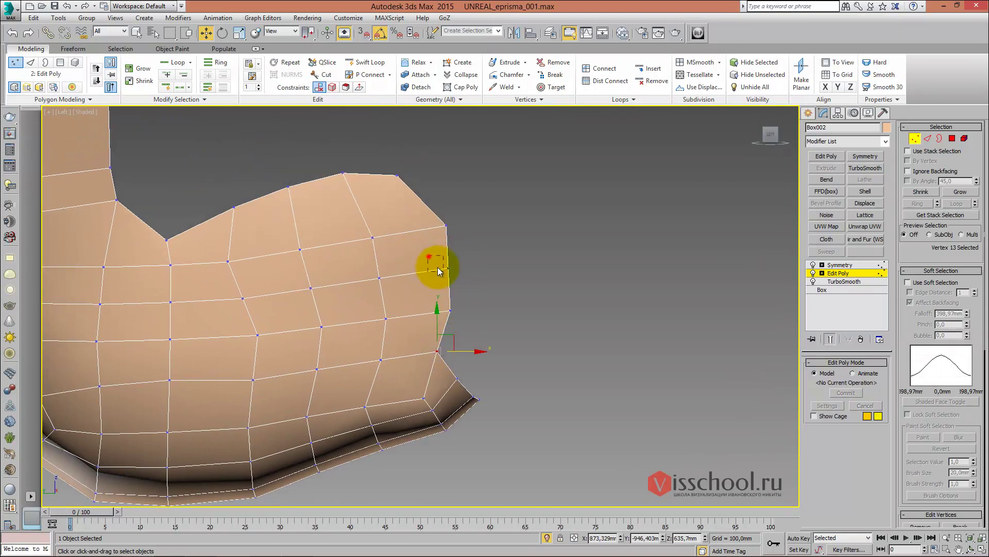
{"action": "mouse_move", "coordinate": [470, 270]}
{"action": "middle_mouse_down"}
{"action": "mouse_move", "coordinate": [507, 312]}
{"action": "mouse_move", "coordinate": [419, 269]}
{"action": "mouse_move", "coordinate": [448, 232]}
{"action": "mouse_move", "coordinate": [398, 261]}
{"action": "middle_mouse_up"}
Preview the shell with a TurboSmooth modifier, with reference photos and bowl visible
{"action": "left_click", "coordinate": [840, 265]}
{"action": "left_click", "coordinate": [865, 168]}
{"action": "mouse_move", "coordinate": [497, 221]}
{"action": "middle_mouse_down", "text": "alt"}
{"action": "mouse_move", "coordinate": [495, 210]}
{"action": "mouse_move", "coordinate": [387, 209]}
{"action": "mouse_move", "coordinate": [342, 221]}
{"action": "mouse_move", "coordinate": [386, 210]}
{"action": "mouse_move", "coordinate": [449, 221]}
{"action": "mouse_move", "coordinate": [431, 239]}
{"action": "mouse_move", "coordinate": [454, 262]}
{"action": "mouse_move", "coordinate": [442, 282]}
{"action": "middle_mouse_up", "text": "alt"}
{"action": "key", "text": "p"}
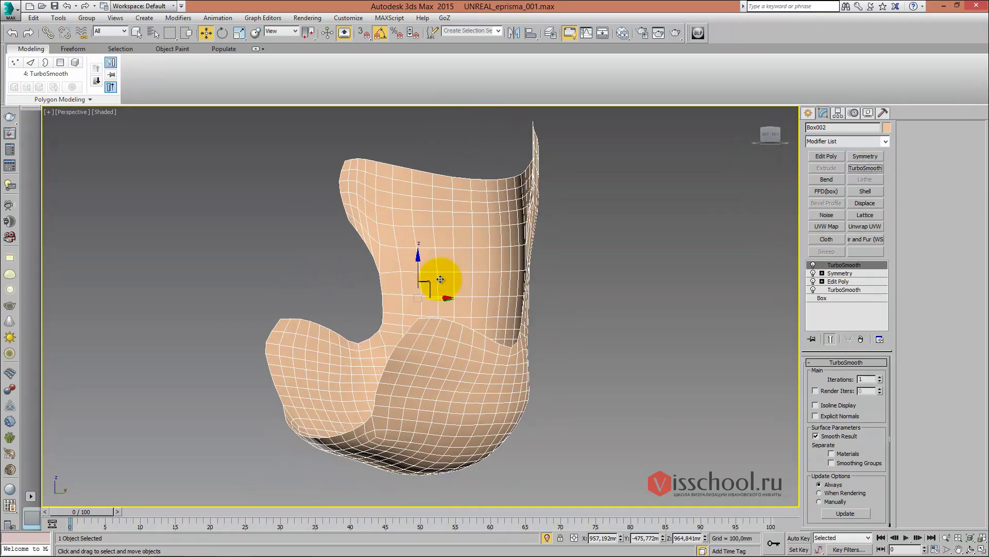
{"action": "left_click", "coordinate": [546, 538]}
{"action": "mouse_move", "coordinate": [489, 330]}
{"action": "middle_mouse_down", "text": "alt"}
{"action": "mouse_move", "coordinate": [435, 276]}
{"action": "mouse_move", "coordinate": [394, 319]}
{"action": "middle_mouse_up", "text": "alt"}
{"action": "middle_click_drag", "start_coordinate": [264, 343], "coordinate": [297, 324], "text": "alt"}
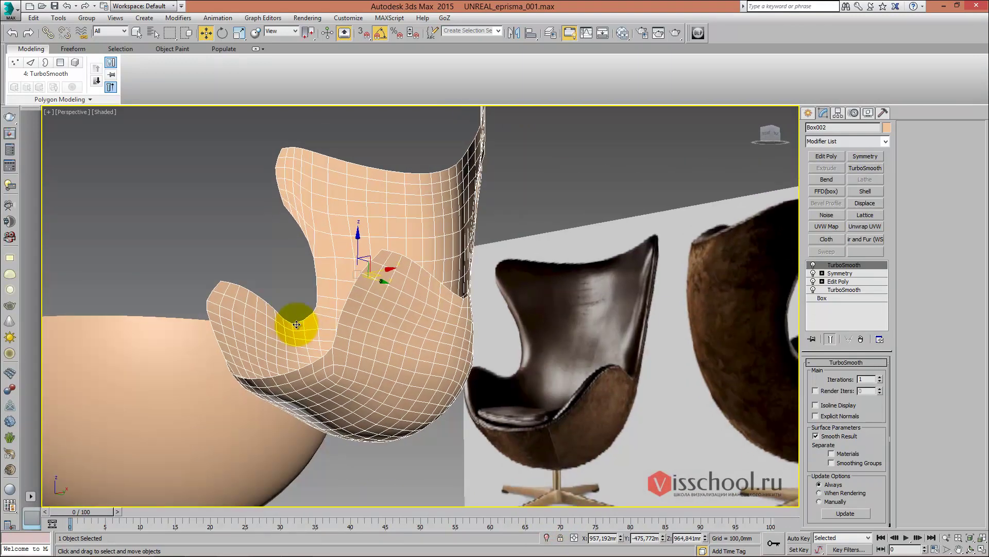
Delete the top TurboSmooth and compare the unsmoothed shell with the photos
{"action": "right_click", "coordinate": [860, 295]}
{"action": "left_click", "coordinate": [871, 281]}
{"action": "mouse_move", "coordinate": [526, 330]}
{"action": "middle_mouse_down", "text": "alt"}
{"action": "mouse_move", "coordinate": [452, 285]}
{"action": "mouse_move", "coordinate": [419, 274]}
{"action": "mouse_move", "coordinate": [397, 287]}
{"action": "mouse_move", "coordinate": [393, 279]}
{"action": "mouse_move", "coordinate": [413, 281]}
{"action": "mouse_move", "coordinate": [446, 358]}
{"action": "mouse_move", "coordinate": [457, 349]}
{"action": "mouse_move", "coordinate": [408, 299]}
{"action": "mouse_move", "coordinate": [380, 289]}
{"action": "mouse_move", "coordinate": [384, 283]}
{"action": "mouse_move", "coordinate": [371, 291]}
{"action": "mouse_move", "coordinate": [459, 310]}
{"action": "mouse_move", "coordinate": [433, 287]}
{"action": "mouse_move", "coordinate": [465, 285]}
{"action": "mouse_move", "coordinate": [426, 287]}
{"action": "mouse_move", "coordinate": [433, 270]}
{"action": "mouse_move", "coordinate": [400, 281]}
{"action": "middle_mouse_up", "text": "alt"}
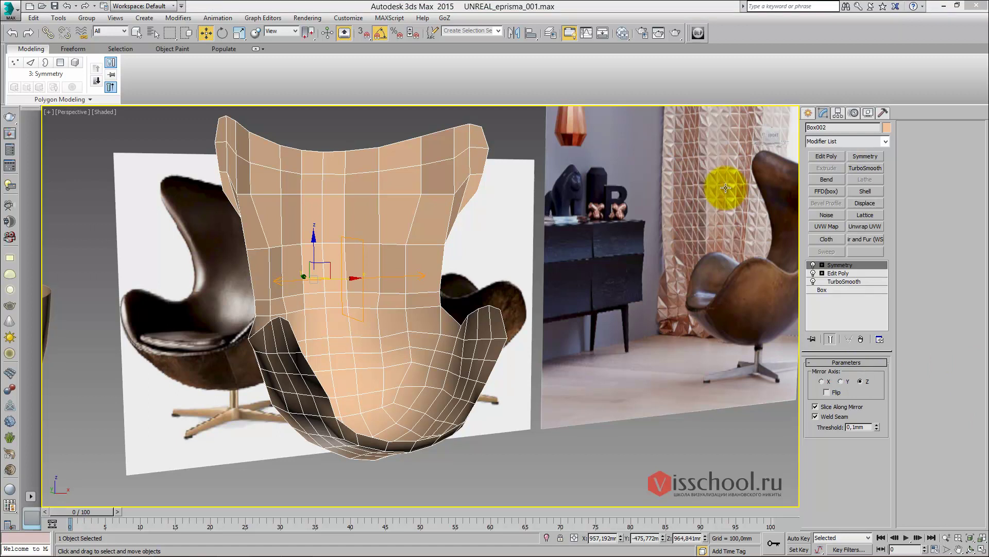
{"action": "mouse_move", "coordinate": [320, 281]}
{"action": "middle_mouse_down", "text": "alt"}
{"action": "mouse_move", "coordinate": [380, 276]}
{"action": "mouse_move", "coordinate": [424, 223]}
{"action": "mouse_move", "coordinate": [344, 187]}
{"action": "mouse_move", "coordinate": [364, 194]}
{"action": "middle_mouse_up", "text": "alt"}
{"action": "middle_click_drag", "start_coordinate": [431, 213], "coordinate": [400, 212], "text": "alt"}
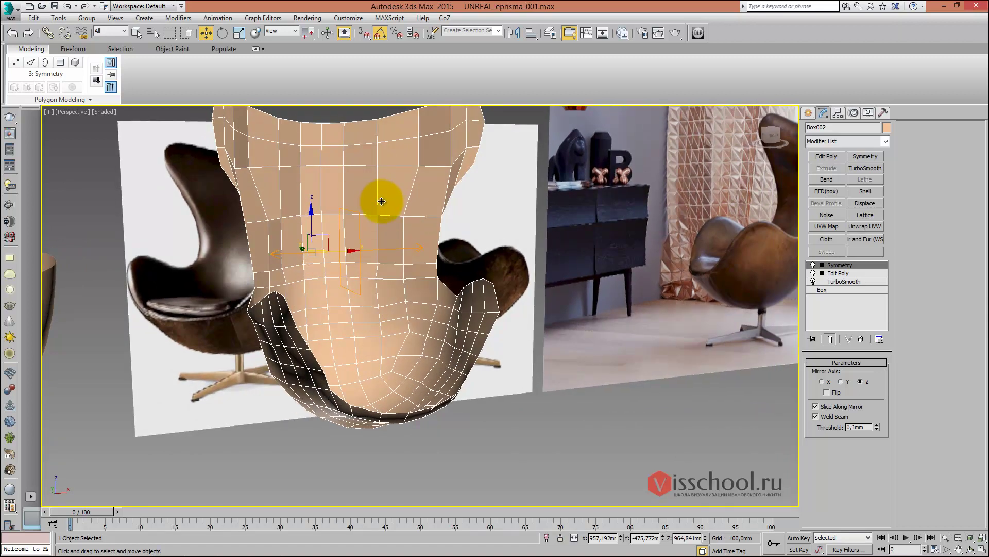
{"action": "mouse_move", "coordinate": [388, 204]}
{"action": "middle_mouse_down", "text": "alt"}
{"action": "mouse_move", "coordinate": [354, 203]}
{"action": "mouse_move", "coordinate": [392, 200]}
{"action": "middle_mouse_up", "text": "alt"}
Frame the whole shell in Front view
{"action": "key", "text": "f"}
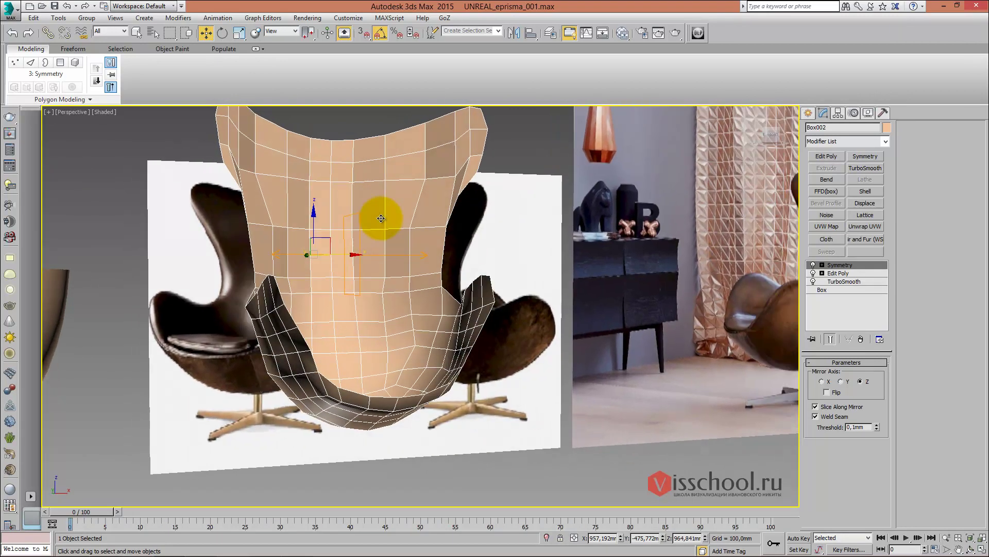
{"action": "key", "text": "z"}
{"action": "scroll", "coordinate": [399, 319], "scroll_direction": "up", "scroll_amount": 3}
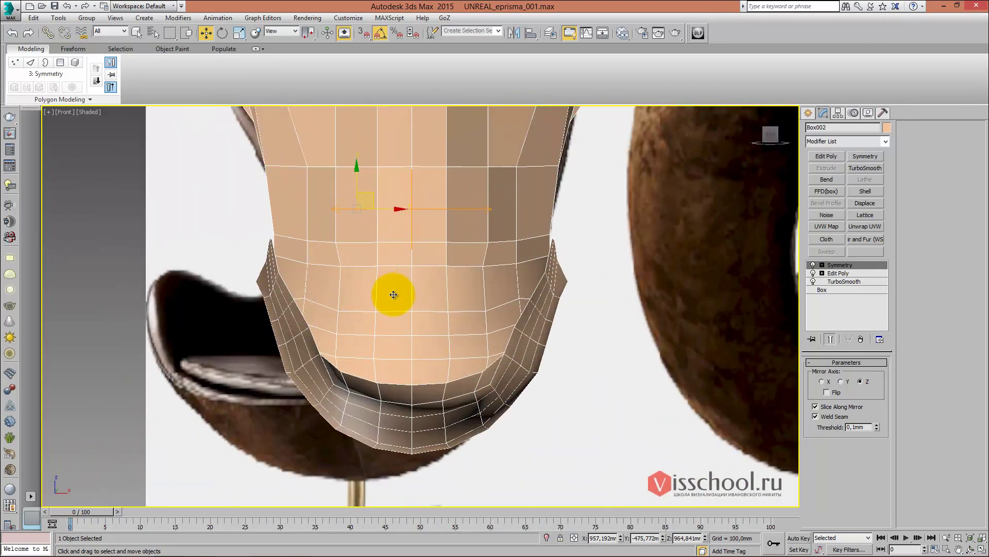
{"action": "scroll", "coordinate": [394, 278], "scroll_direction": "up", "scroll_amount": 2}
Select the seat's side vertices and push them outward
{"action": "key", "text": "1"}
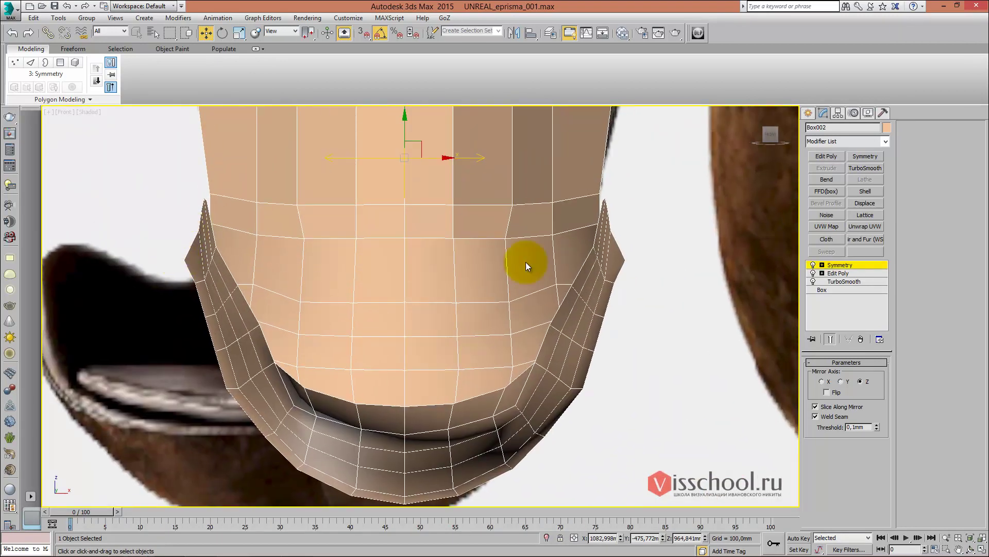
{"action": "left_click", "coordinate": [845, 275]}
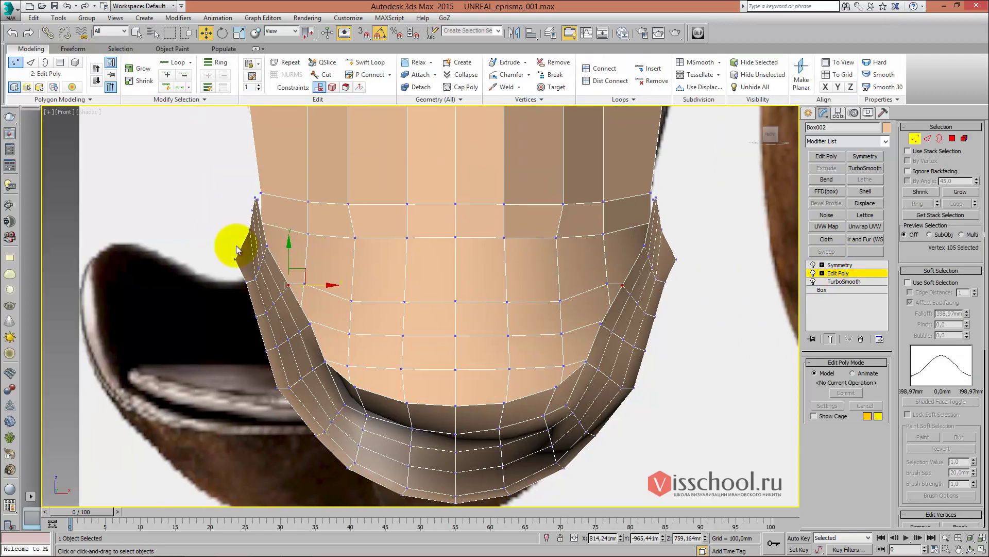
{"action": "left_click_drag", "start_coordinate": [236, 266], "coordinate": [280, 258]}
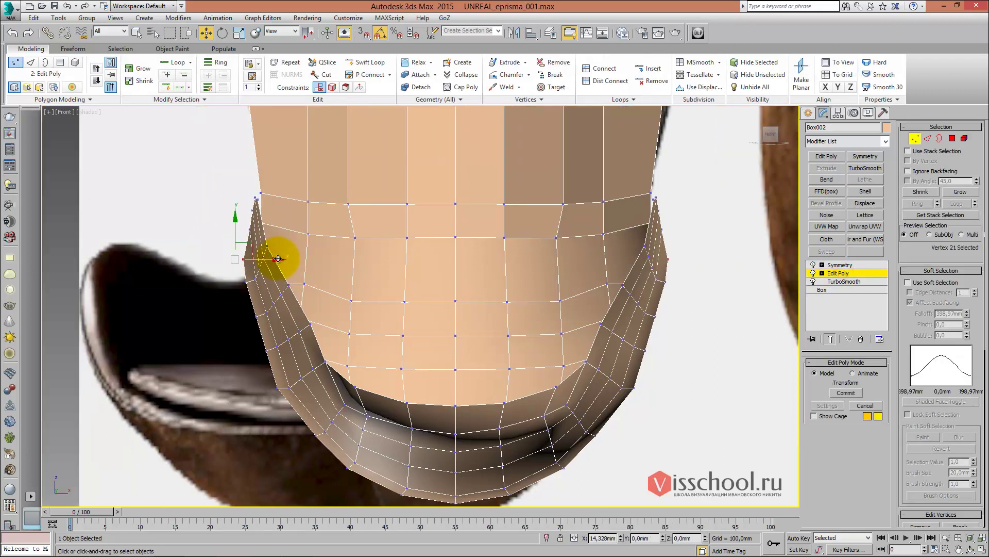
{"action": "scroll", "coordinate": [408, 263], "scroll_direction": "down", "scroll_amount": 1}
{"action": "scroll", "coordinate": [404, 240], "scroll_direction": "down", "scroll_amount": 2}
{"action": "scroll", "coordinate": [431, 271], "scroll_direction": "up", "scroll_amount": 1}
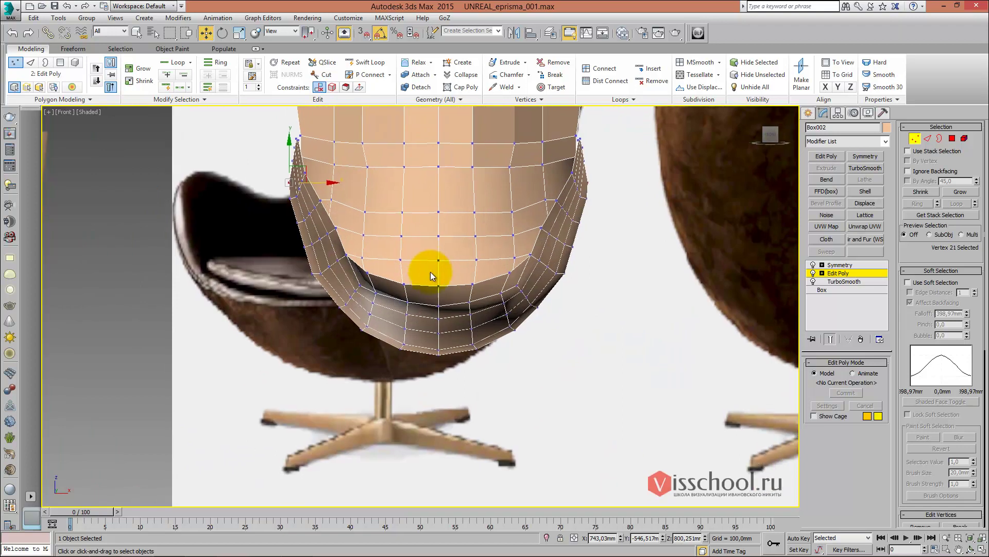
{"action": "mouse_move", "coordinate": [447, 240]}
{"action": "middle_mouse_down", "text": "alt"}
{"action": "mouse_move", "coordinate": [502, 258]}
{"action": "mouse_move", "coordinate": [487, 247]}
{"action": "mouse_move", "coordinate": [865, 312]}
{"action": "middle_mouse_up", "text": "alt"}
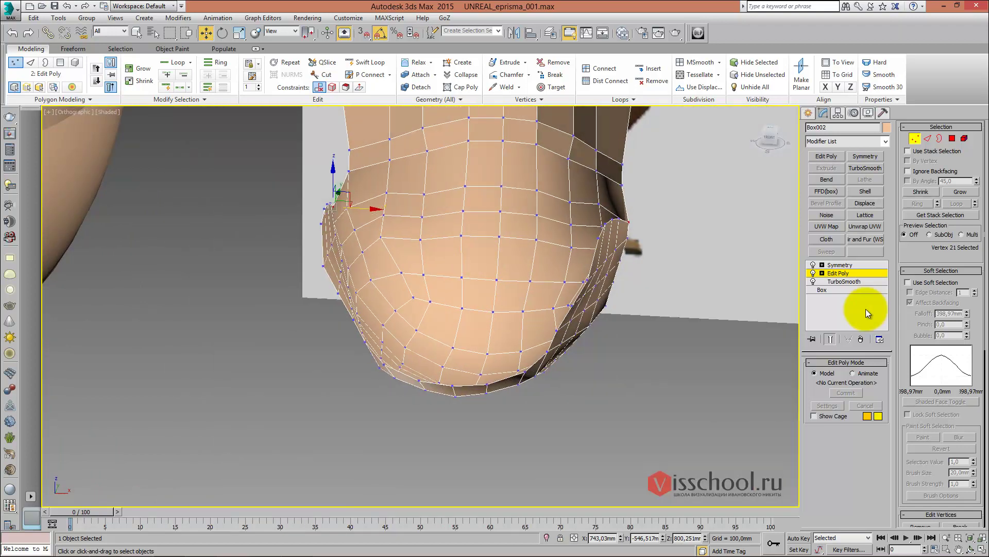
In polygon mode, begin selecting polygons on the seat underside
{"action": "left_click", "coordinate": [840, 273]}
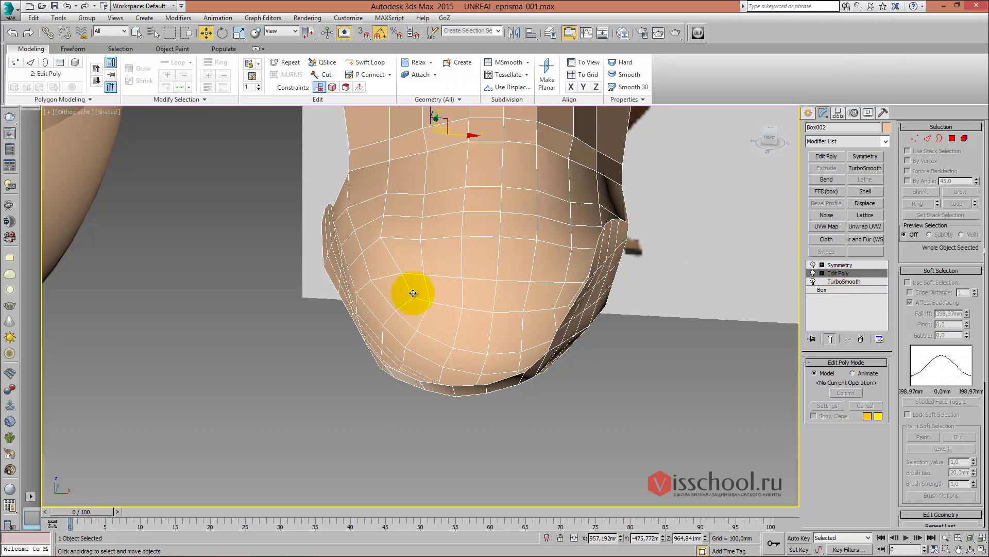
{"action": "key", "text": "4"}
{"action": "left_click", "coordinate": [433, 287]}
{"action": "middle_click_drag", "start_coordinate": [433, 287], "coordinate": [453, 299], "text": "alt"}
{"action": "left_click", "coordinate": [448, 288], "text": "ctrl"}
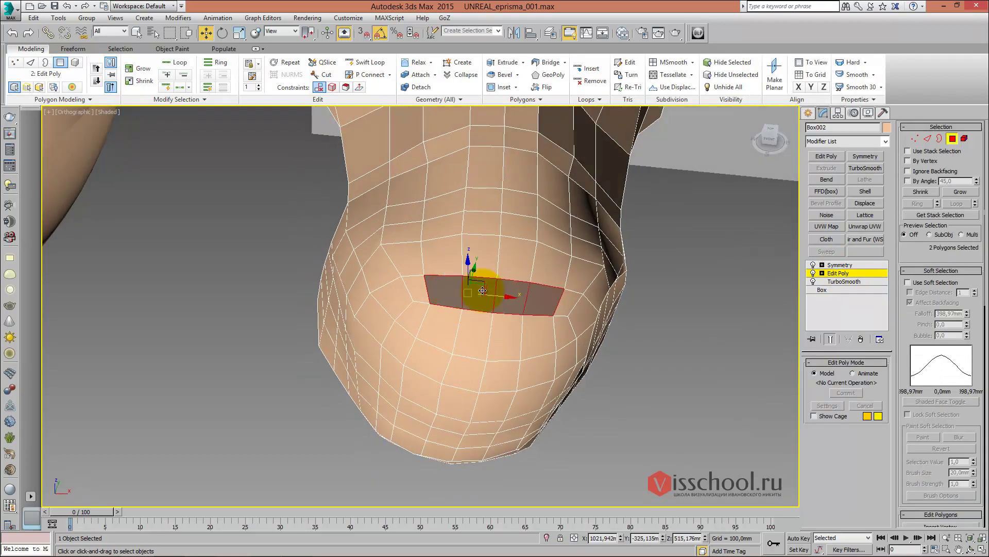
{"action": "left_click", "coordinate": [457, 352], "text": "ctrl"}
{"action": "left_click", "coordinate": [441, 391], "text": "ctrl"}
{"action": "left_click", "coordinate": [420, 397], "text": "ctrl"}
{"action": "middle_click_drag", "start_coordinate": [420, 397], "coordinate": [431, 299], "text": "alt"}
Extend the polygon selection across the left and front seat polygons
{"action": "left_click", "coordinate": [412, 301], "text": "ctrl"}
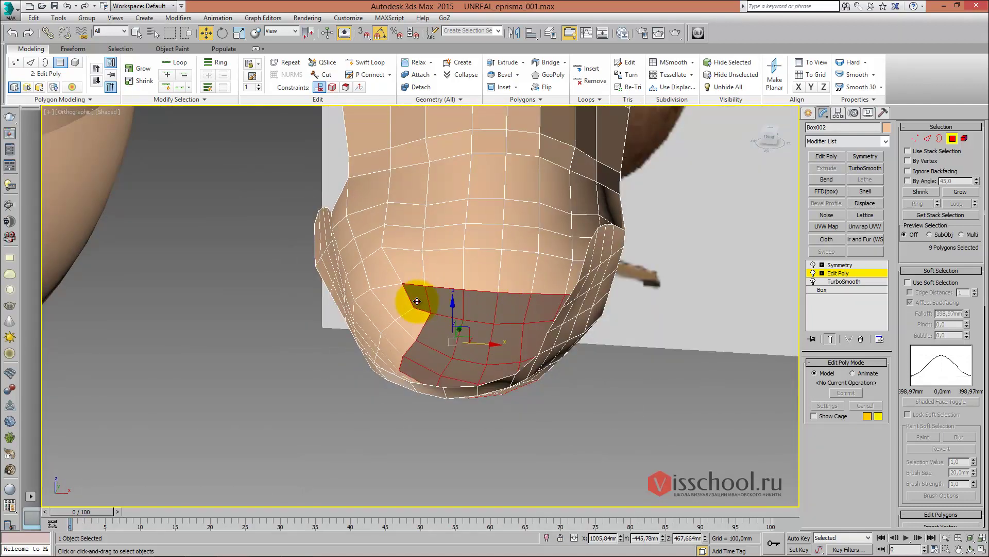
{"action": "left_click", "coordinate": [384, 302], "text": "ctrl"}
{"action": "left_click", "coordinate": [371, 317], "text": "ctrl"}
{"action": "left_click", "coordinate": [361, 345], "text": "ctrl"}
{"action": "left_click", "coordinate": [379, 329], "text": "ctrl"}
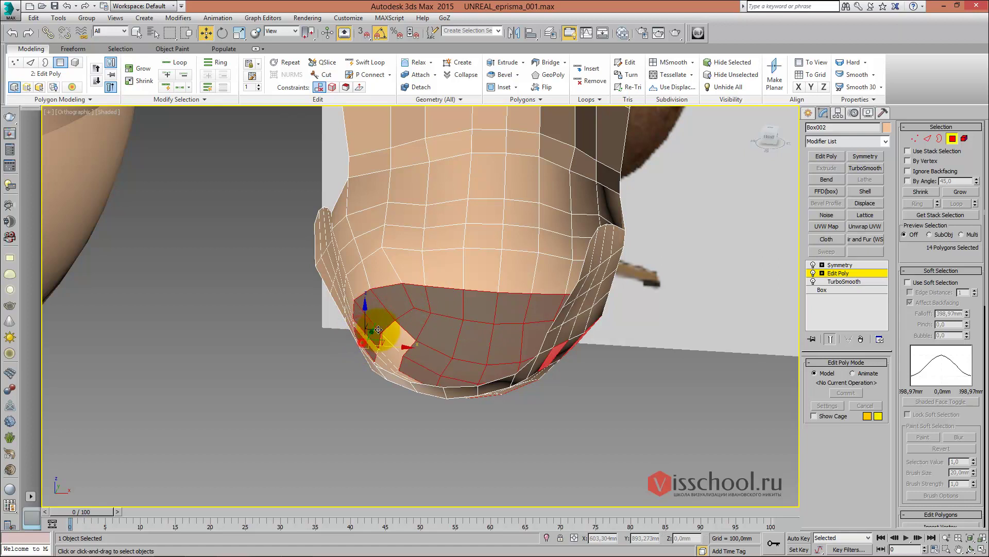
{"action": "middle_click_drag", "start_coordinate": [377, 335], "coordinate": [368, 339], "text": "alt"}
{"action": "left_click", "coordinate": [403, 345], "text": "ctrl"}
{"action": "left_click", "coordinate": [367, 367], "text": "ctrl"}
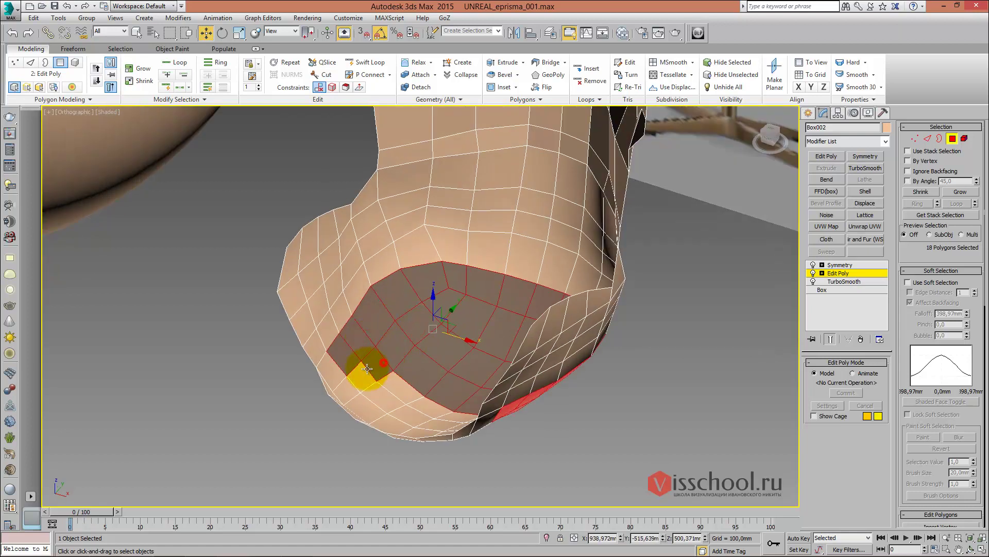
{"action": "left_click", "coordinate": [338, 376], "text": "ctrl"}
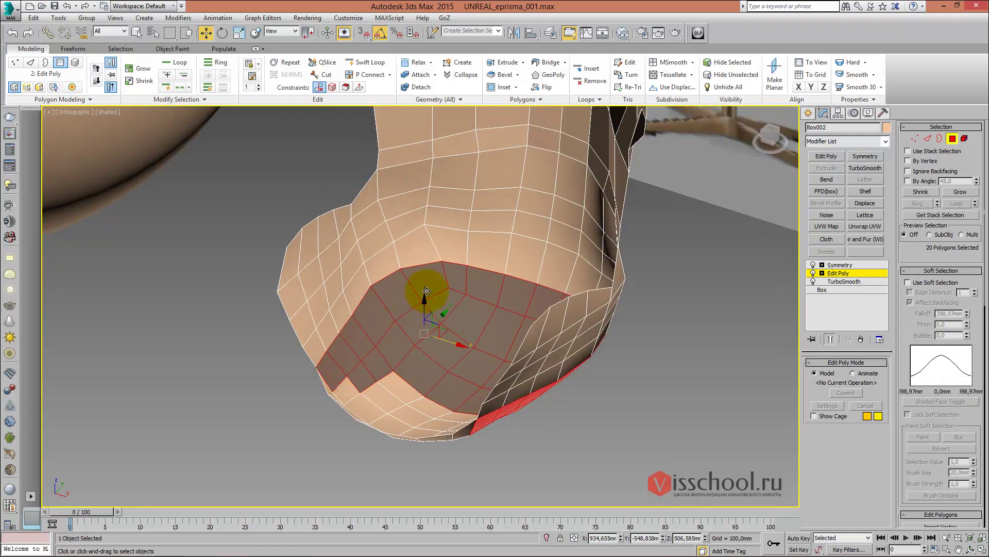
Add the shell's lower bottom polygons to the selection
{"action": "middle_click_drag", "start_coordinate": [448, 245], "coordinate": [420, 283], "text": "alt"}
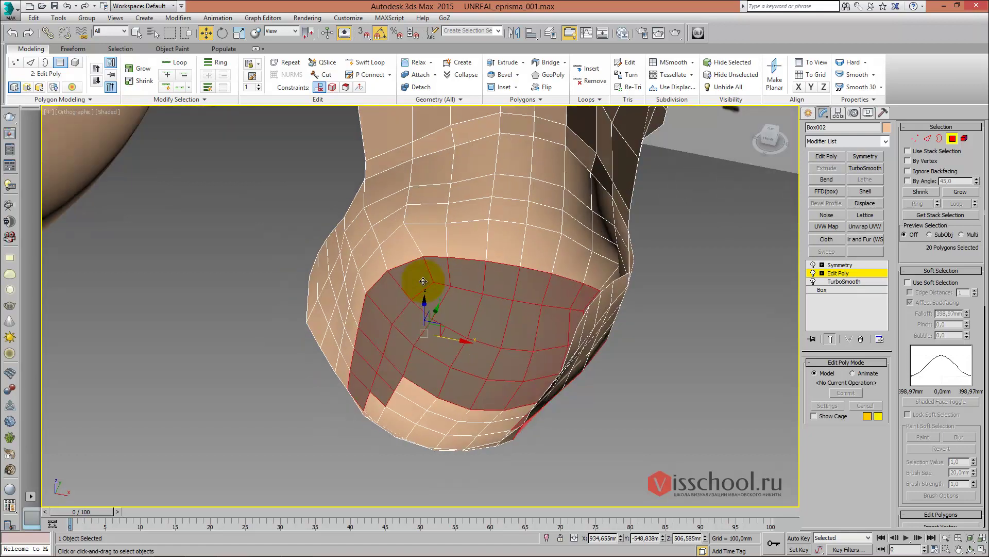
{"action": "left_click", "coordinate": [404, 395], "text": "ctrl"}
{"action": "left_click", "coordinate": [370, 407], "text": "ctrl"}
{"action": "left_click", "coordinate": [385, 422], "text": "ctrl"}
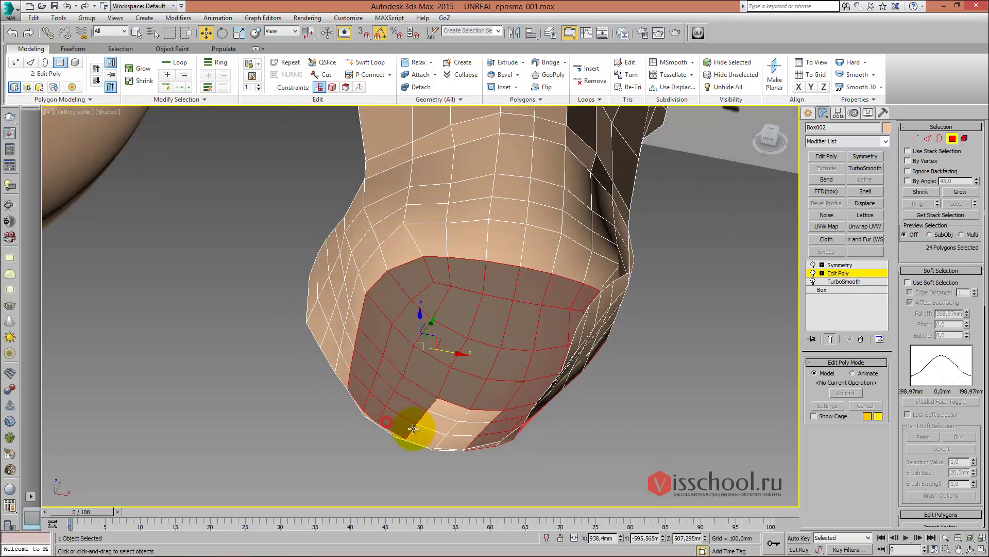
{"action": "left_click", "coordinate": [432, 415], "text": "ctrl"}
{"action": "left_click", "coordinate": [457, 404], "text": "ctrl"}
{"action": "middle_click_drag", "start_coordinate": [458, 405], "coordinate": [507, 338], "text": "alt"}
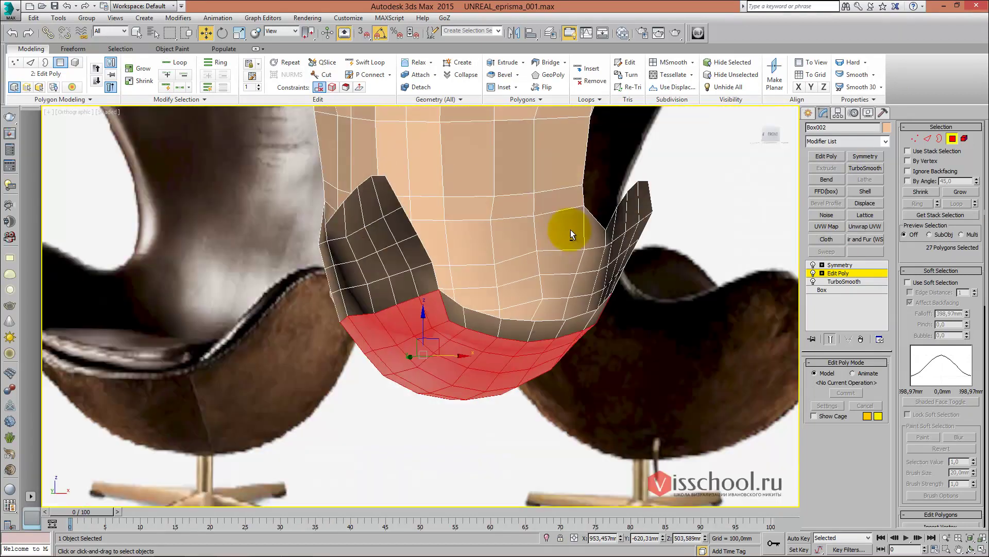
{"action": "mouse_move", "coordinate": [570, 230]}
{"action": "middle_mouse_down", "text": "alt"}
{"action": "mouse_move", "coordinate": [540, 273]}
{"action": "mouse_move", "coordinate": [529, 261]}
{"action": "mouse_move", "coordinate": [460, 246]}
{"action": "middle_mouse_up", "text": "alt"}
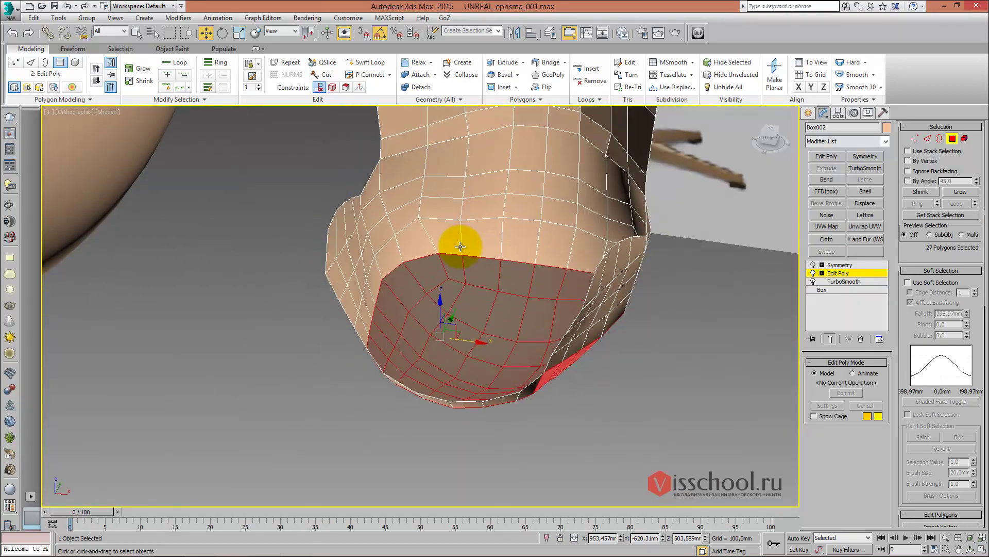
Switch to Edge mode and select Symmetry in the modifier stack
{"action": "left_click", "coordinate": [927, 137]}
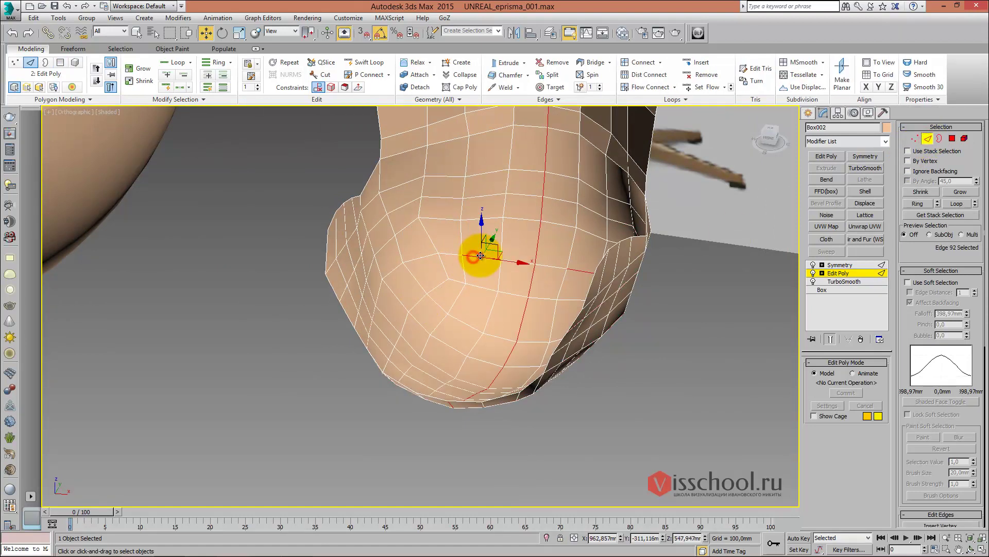
{"action": "mouse_move", "coordinate": [508, 278]}
{"action": "middle_mouse_down", "text": "alt"}
{"action": "mouse_move", "coordinate": [500, 283]}
{"action": "mouse_move", "coordinate": [519, 289]}
{"action": "middle_mouse_up", "text": "alt"}
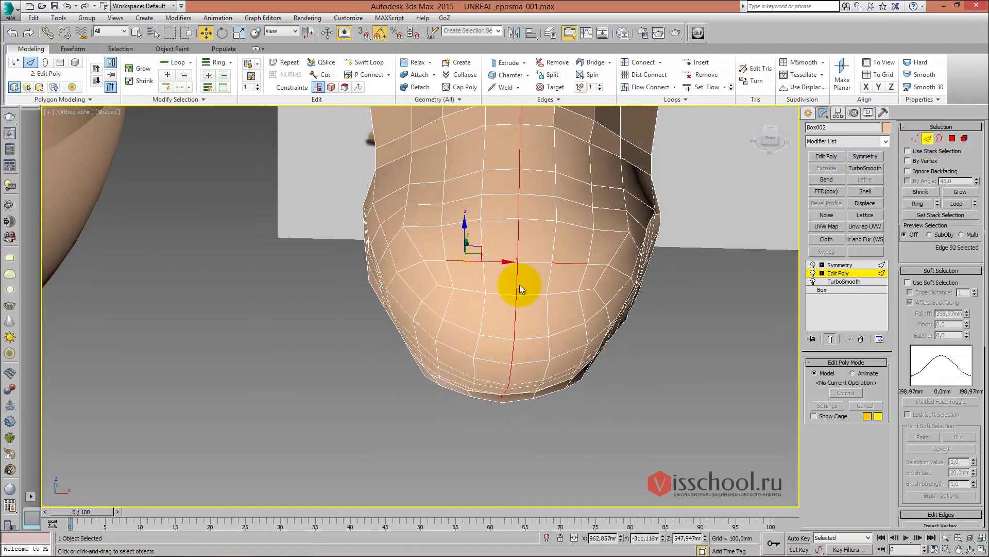
{"action": "left_click", "coordinate": [845, 264]}
Add a new Edit Poly modifier above Symmetry
{"action": "left_click", "coordinate": [830, 157]}
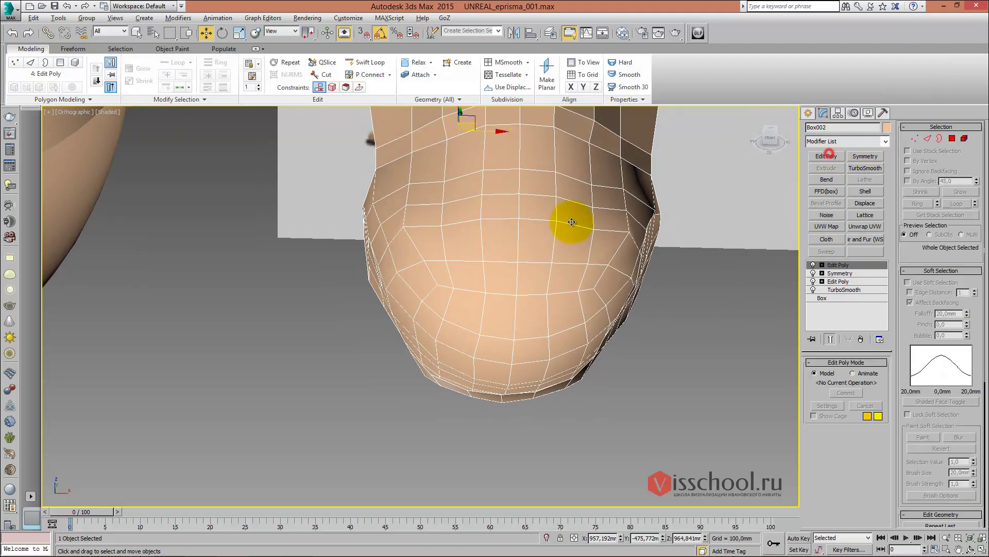
{"action": "middle_click_drag", "start_coordinate": [571, 221], "coordinate": [519, 230], "text": "alt"}
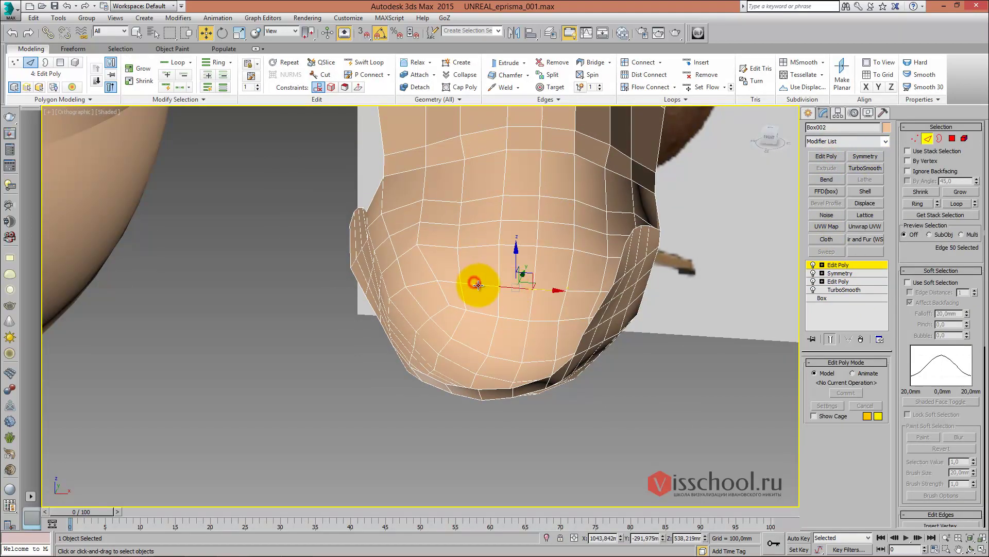
{"action": "key", "text": "ctrl+z"}
{"action": "mouse_move", "coordinate": [593, 246]}
{"action": "middle_mouse_down", "text": "alt"}
{"action": "mouse_move", "coordinate": [603, 248]}
{"action": "mouse_move", "coordinate": [552, 249]}
{"action": "mouse_move", "coordinate": [545, 233]}
{"action": "mouse_move", "coordinate": [535, 244]}
{"action": "middle_mouse_up", "text": "alt"}
Select the bottom rim edge loop and create the linear shape Shape001 from it
{"action": "left_click", "coordinate": [957, 203]}
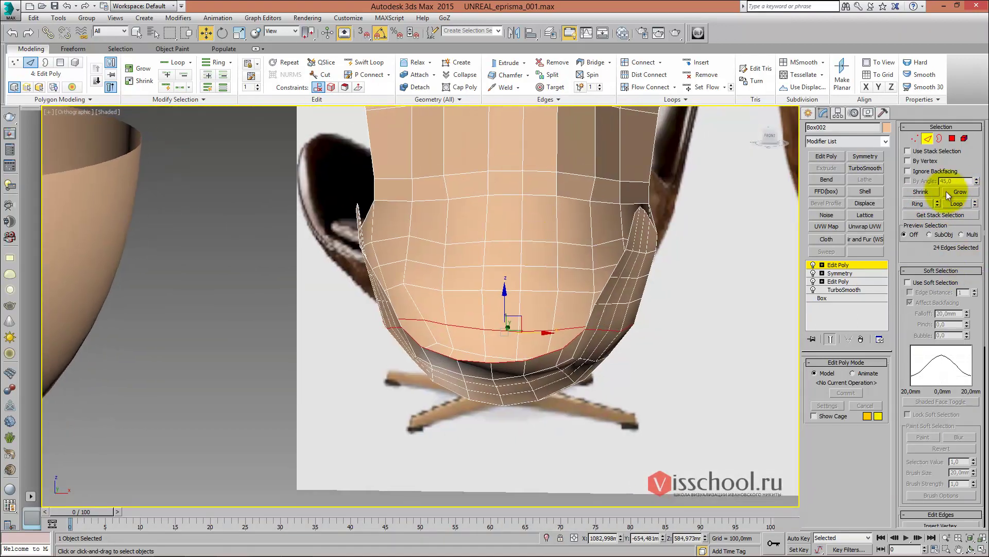
{"action": "left_click", "coordinate": [920, 268]}
{"action": "scroll", "coordinate": [927, 242], "scroll_direction": "down", "scroll_amount": 2}
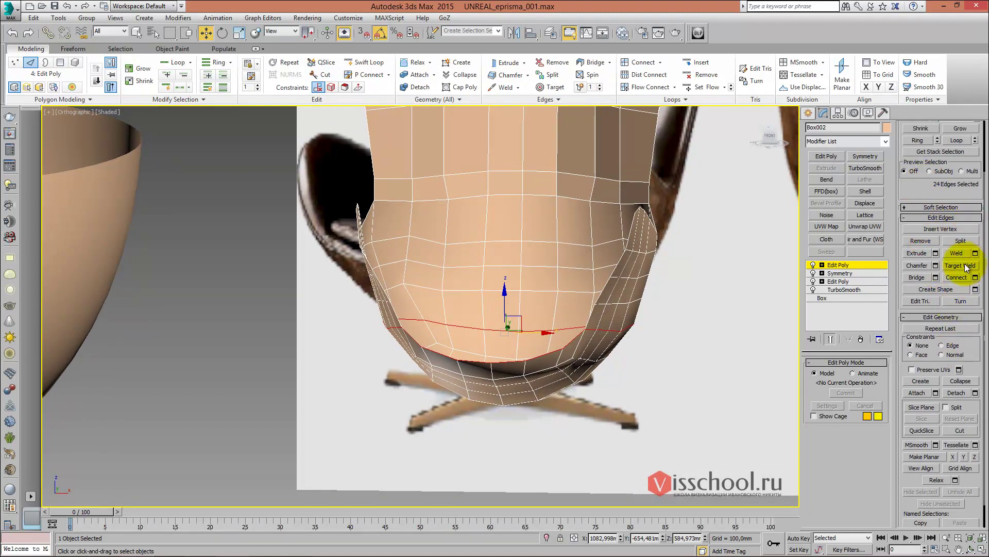
{"action": "mouse_move", "coordinate": [631, 321]}
{"action": "middle_mouse_down", "text": "alt"}
{"action": "mouse_move", "coordinate": [542, 325]}
{"action": "mouse_move", "coordinate": [514, 298]}
{"action": "mouse_move", "coordinate": [517, 318]}
{"action": "middle_mouse_up", "text": "alt"}
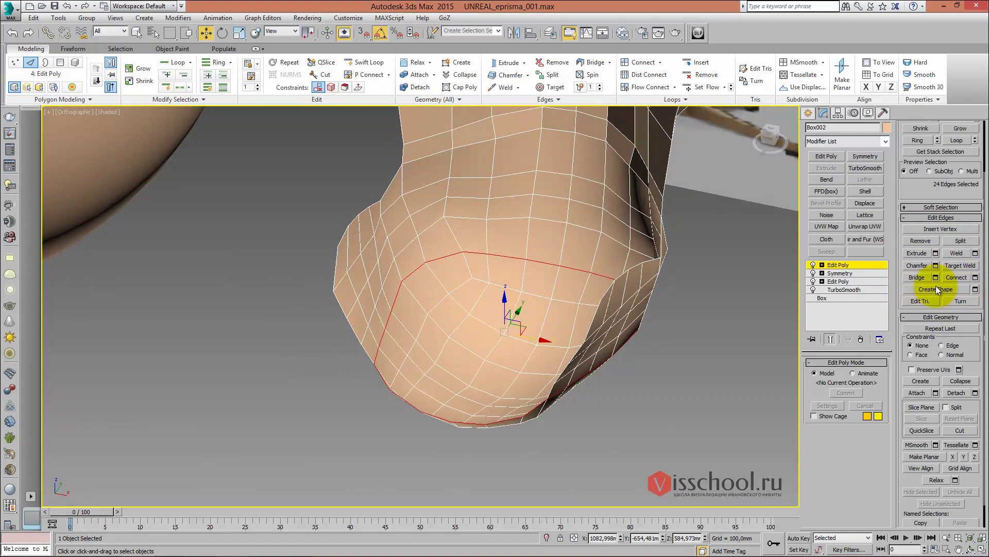
{"action": "left_click", "coordinate": [975, 290]}
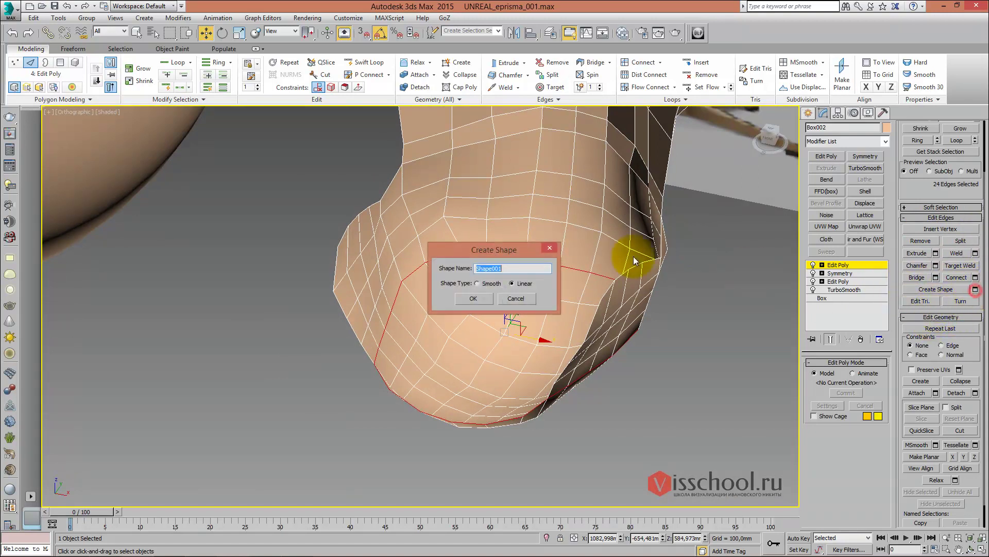
{"action": "left_click_drag", "start_coordinate": [501, 251], "coordinate": [505, 230]}
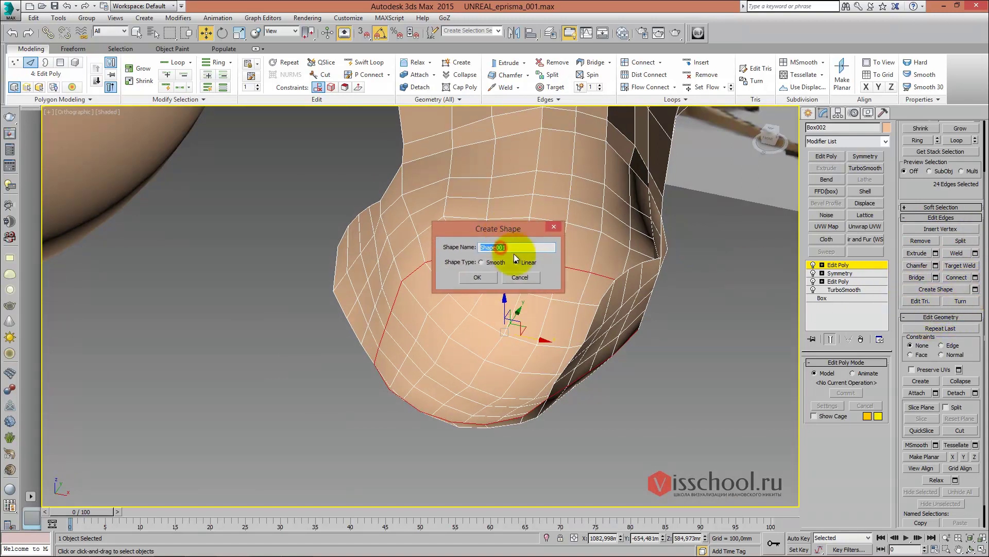
{"action": "left_click", "coordinate": [480, 276]}
{"action": "mouse_move", "coordinate": [519, 255]}
{"action": "middle_mouse_down", "text": "alt"}
{"action": "mouse_move", "coordinate": [562, 270]}
{"action": "mouse_move", "coordinate": [498, 256]}
{"action": "middle_mouse_up", "text": "alt"}
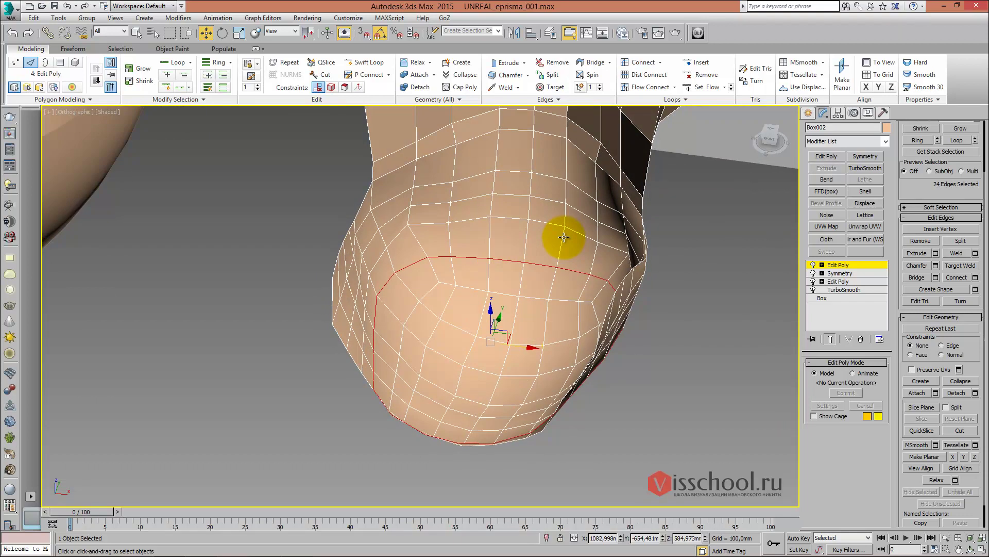
Turn on See-Through in the chair shell's Object Properties
{"action": "mouse_move", "coordinate": [564, 237]}
{"action": "middle_mouse_down", "text": "alt"}
{"action": "mouse_move", "coordinate": [541, 215]}
{"action": "mouse_move", "coordinate": [541, 224]}
{"action": "mouse_move", "coordinate": [578, 214]}
{"action": "mouse_move", "coordinate": [558, 229]}
{"action": "mouse_move", "coordinate": [564, 246]}
{"action": "middle_mouse_up", "text": "alt"}
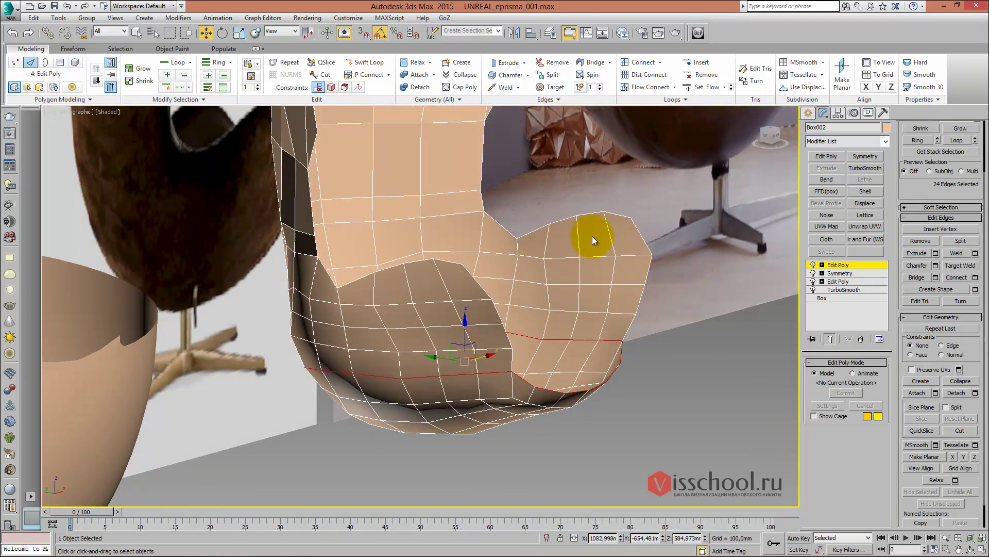
{"action": "mouse_move", "coordinate": [546, 221]}
{"action": "middle_mouse_down", "text": "alt"}
{"action": "mouse_move", "coordinate": [505, 239]}
{"action": "mouse_move", "coordinate": [280, 181]}
{"action": "middle_mouse_up", "text": "alt"}
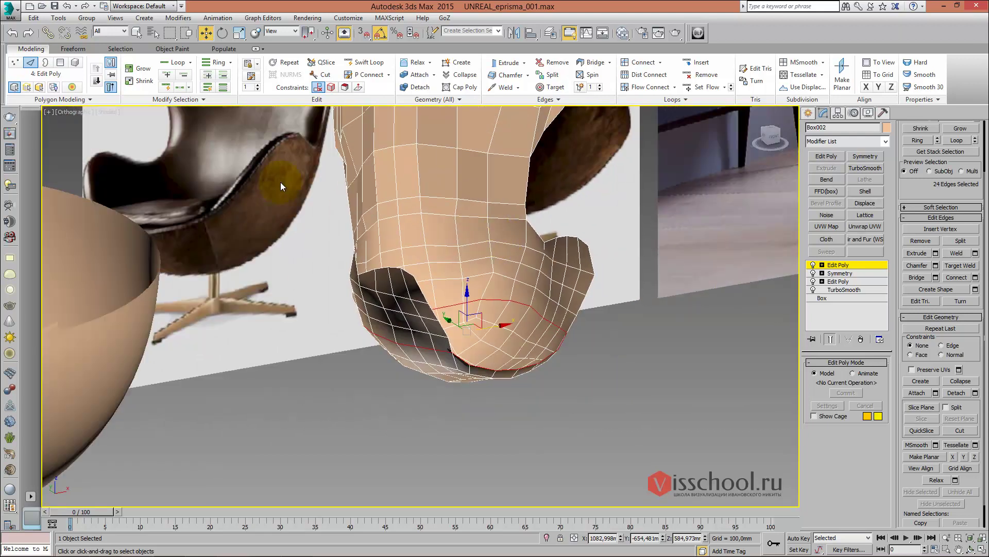
{"action": "right_click", "coordinate": [456, 187]}
{"action": "left_click", "coordinate": [480, 254]}
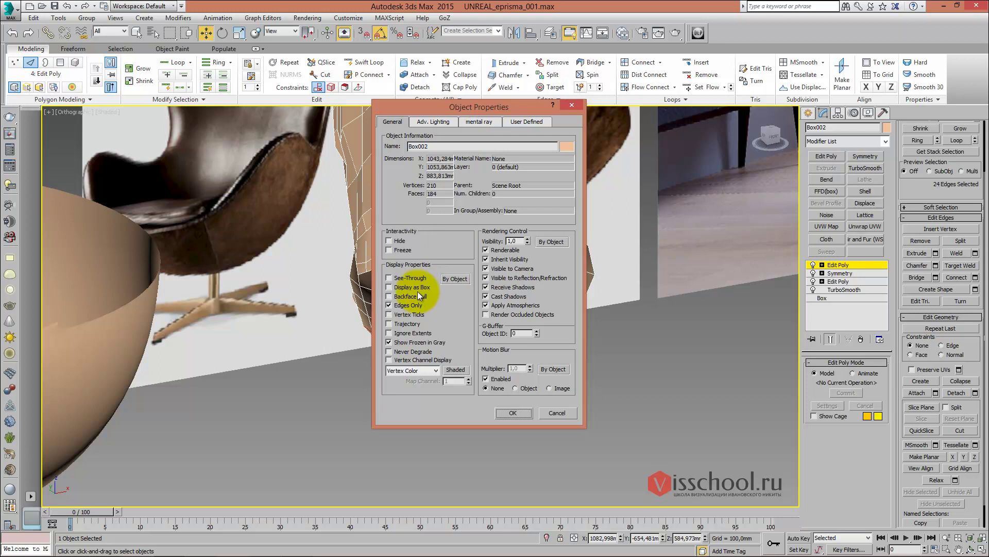
{"action": "left_click", "coordinate": [411, 279]}
{"action": "left_click", "coordinate": [512, 413]}
{"action": "mouse_move", "coordinate": [465, 258]}
{"action": "middle_mouse_down", "text": "alt"}
{"action": "mouse_move", "coordinate": [446, 247]}
{"action": "mouse_move", "coordinate": [441, 274]}
{"action": "mouse_move", "coordinate": [407, 281]}
{"action": "mouse_move", "coordinate": [409, 295]}
{"action": "mouse_move", "coordinate": [425, 258]}
{"action": "mouse_move", "coordinate": [403, 258]}
{"action": "mouse_move", "coordinate": [411, 275]}
{"action": "middle_mouse_up", "text": "alt"}
{"action": "key", "text": "alt+x"}
{"action": "key", "text": "alt+x"}
{"action": "key", "text": "alt+x"}
{"action": "key", "text": "alt+x"}
{"action": "key", "text": "alt+x"}
{"action": "mouse_move", "coordinate": [608, 289]}
{"action": "middle_mouse_down", "text": "alt"}
{"action": "mouse_move", "coordinate": [586, 284]}
{"action": "mouse_move", "coordinate": [762, 356]}
{"action": "middle_mouse_up", "text": "alt"}
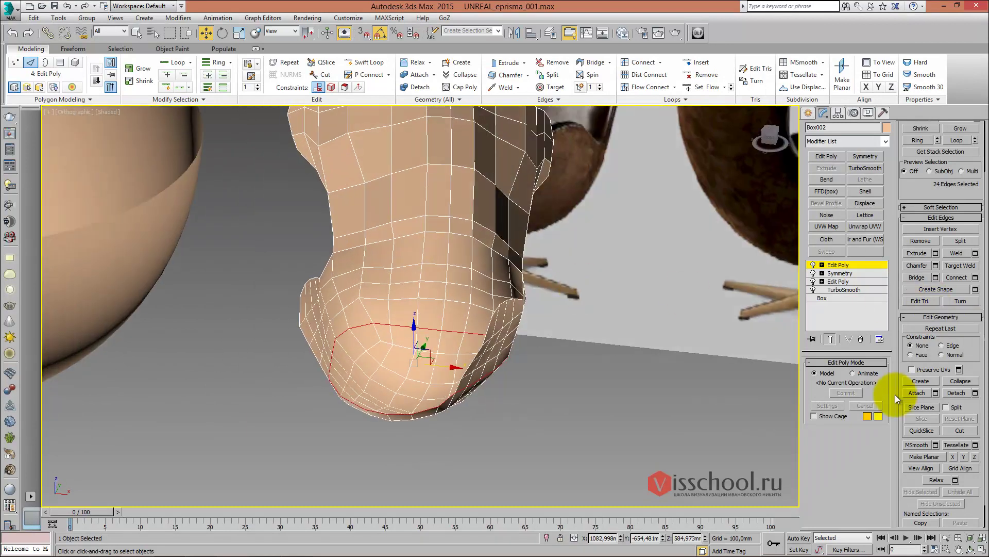
Select the Shape001 outline, isolate it, and view it from the front
{"action": "left_click", "coordinate": [835, 264]}
{"action": "left_click", "coordinate": [601, 338]}
{"action": "left_click", "coordinate": [444, 325]}
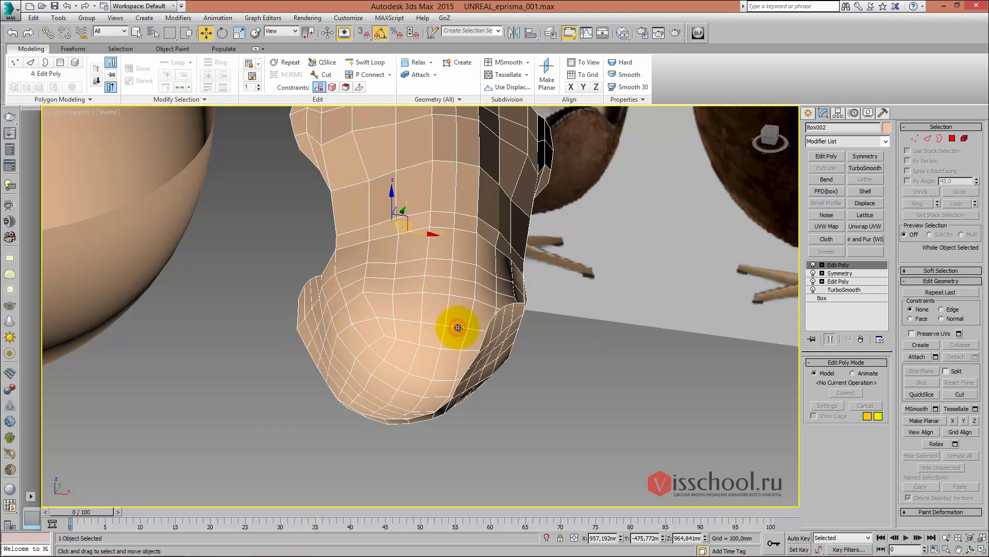
{"action": "left_click", "coordinate": [456, 328]}
{"action": "mouse_move", "coordinate": [458, 328]}
{"action": "middle_mouse_down", "text": "alt"}
{"action": "mouse_move", "coordinate": [424, 303]}
{"action": "mouse_move", "coordinate": [394, 221]}
{"action": "middle_mouse_up", "text": "alt"}
{"action": "key", "text": "alt+q"}
{"action": "mouse_move", "coordinate": [447, 274]}
{"action": "middle_mouse_down", "text": "alt"}
{"action": "mouse_move", "coordinate": [413, 276]}
{"action": "mouse_move", "coordinate": [376, 258]}
{"action": "mouse_move", "coordinate": [361, 228]}
{"action": "middle_mouse_up", "text": "alt"}
{"action": "key", "text": "f"}
{"action": "mouse_move", "coordinate": [429, 240]}
{"action": "middle_mouse_down", "text": "alt"}
{"action": "mouse_move", "coordinate": [440, 245]}
{"action": "mouse_move", "coordinate": [416, 261]}
{"action": "middle_mouse_up", "text": "alt"}
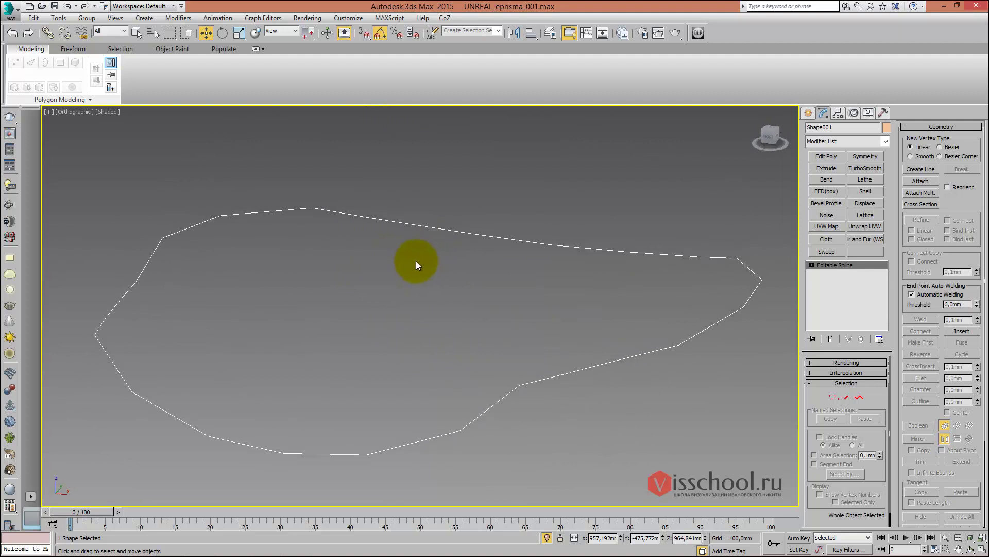
{"action": "left_click", "coordinate": [548, 535]}
{"action": "mouse_move", "coordinate": [509, 342]}
{"action": "middle_mouse_down", "text": "alt"}
{"action": "mouse_move", "coordinate": [449, 320]}
{"action": "mouse_move", "coordinate": [420, 353]}
{"action": "middle_mouse_up", "text": "alt"}
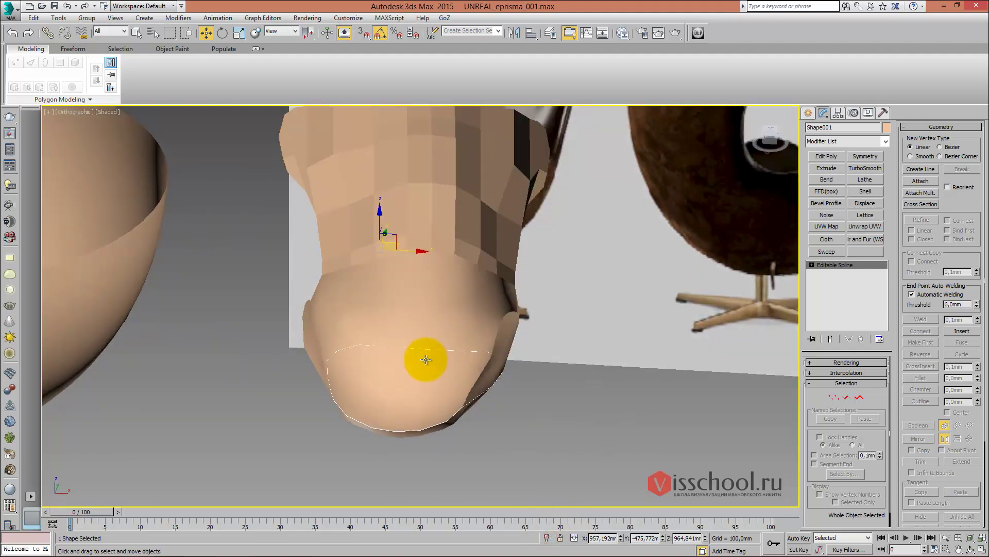
{"action": "right_click", "coordinate": [426, 349]}
{"action": "mouse_move", "coordinate": [446, 450]}
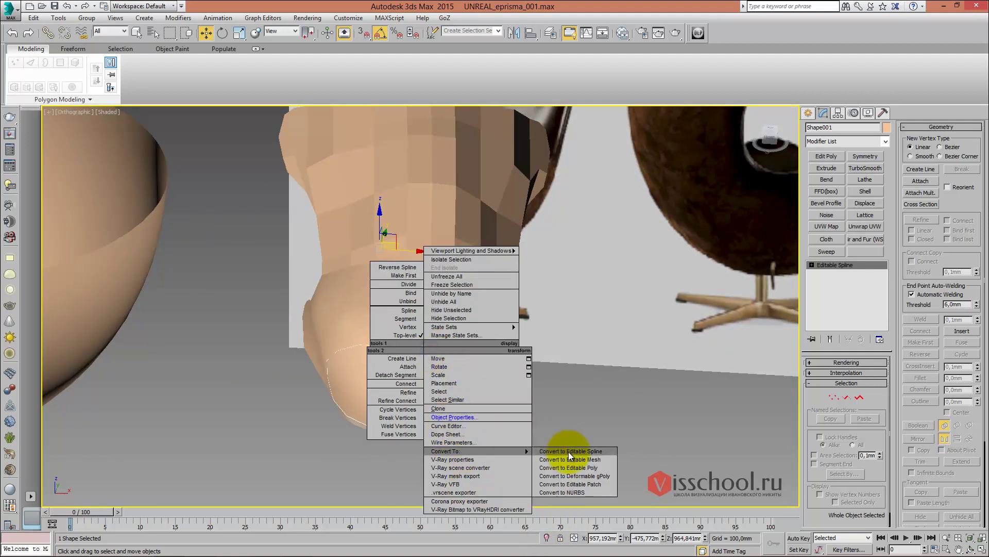
{"action": "left_click", "coordinate": [566, 465]}
{"action": "mouse_move", "coordinate": [536, 427]}
{"action": "middle_mouse_down", "text": "alt"}
{"action": "mouse_move", "coordinate": [459, 342]}
{"action": "mouse_move", "coordinate": [441, 360]}
{"action": "mouse_move", "coordinate": [452, 328]}
{"action": "middle_mouse_up", "text": "alt"}
{"action": "mouse_move", "coordinate": [452, 281]}
{"action": "middle_mouse_down", "text": "alt"}
{"action": "mouse_move", "coordinate": [415, 283]}
{"action": "mouse_move", "coordinate": [435, 274]}
{"action": "middle_mouse_up", "text": "alt"}
{"action": "mouse_move", "coordinate": [567, 550]}
{"action": "middle_mouse_down", "text": "alt"}
{"action": "mouse_move", "coordinate": [495, 420]}
{"action": "mouse_move", "coordinate": [641, 413]}
{"action": "mouse_move", "coordinate": [599, 302]}
{"action": "mouse_move", "coordinate": [480, 301]}
{"action": "mouse_move", "coordinate": [456, 242]}
{"action": "middle_mouse_up", "text": "alt"}
{"action": "key", "text": "ctrl+z"}
{"action": "key", "text": "1"}
{"action": "left_click", "coordinate": [265, 213]}
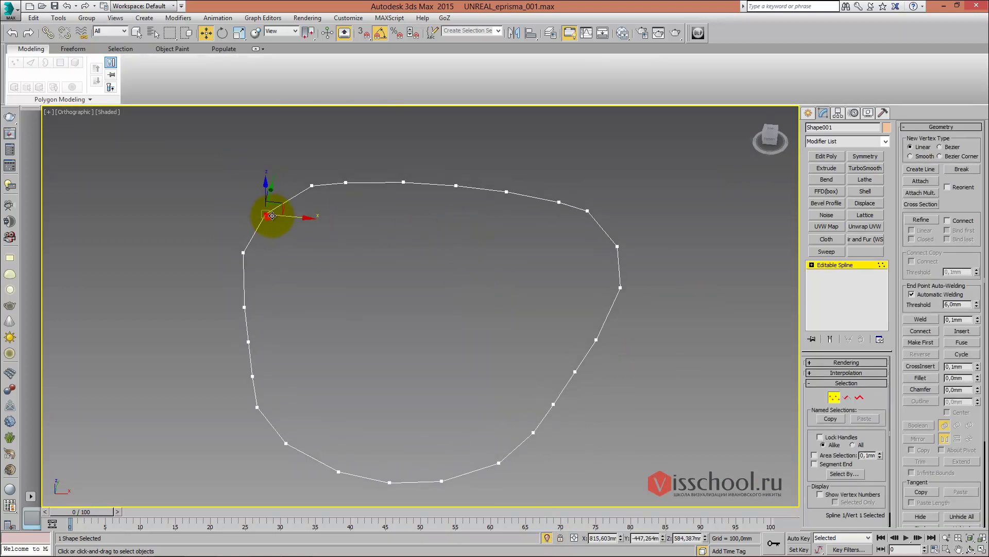
{"action": "middle_click_drag", "start_coordinate": [371, 267], "coordinate": [386, 273], "text": "alt"}
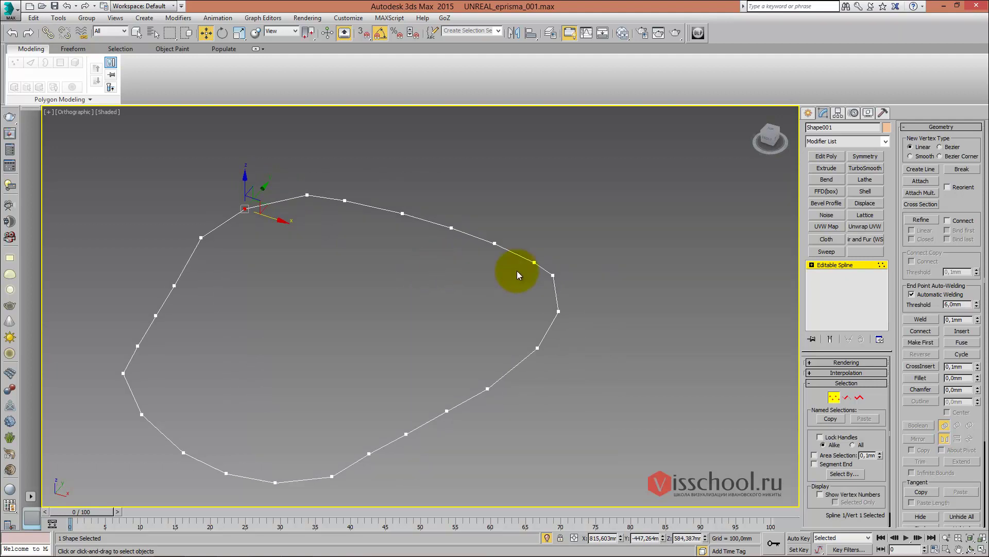
{"action": "mouse_move", "coordinate": [480, 262]}
{"action": "middle_mouse_down", "text": "alt"}
{"action": "mouse_move", "coordinate": [471, 254]}
{"action": "mouse_move", "coordinate": [478, 226]}
{"action": "mouse_move", "coordinate": [468, 265]}
{"action": "middle_mouse_up", "text": "alt"}
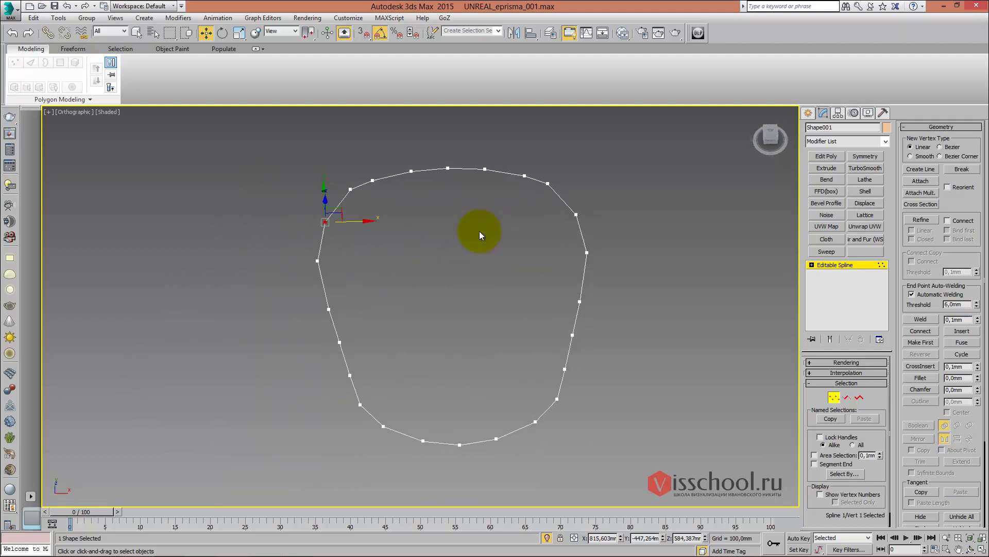
{"action": "middle_click_drag", "start_coordinate": [483, 233], "coordinate": [480, 240], "text": "alt"}
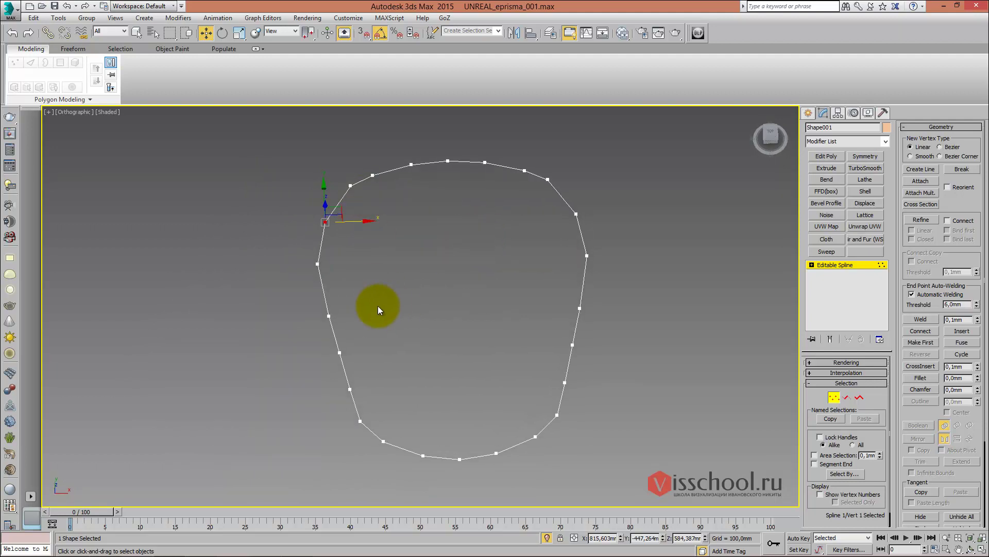
{"action": "mouse_move", "coordinate": [459, 339]}
{"action": "middle_mouse_down", "text": "alt"}
{"action": "mouse_move", "coordinate": [446, 300]}
{"action": "mouse_move", "coordinate": [453, 265]}
{"action": "mouse_move", "coordinate": [347, 391]}
{"action": "mouse_move", "coordinate": [460, 324]}
{"action": "mouse_move", "coordinate": [449, 319]}
{"action": "mouse_move", "coordinate": [459, 281]}
{"action": "mouse_move", "coordinate": [668, 311]}
{"action": "mouse_move", "coordinate": [524, 269]}
{"action": "mouse_move", "coordinate": [524, 256]}
{"action": "mouse_move", "coordinate": [535, 258]}
{"action": "mouse_move", "coordinate": [471, 256]}
{"action": "middle_mouse_up", "text": "alt"}
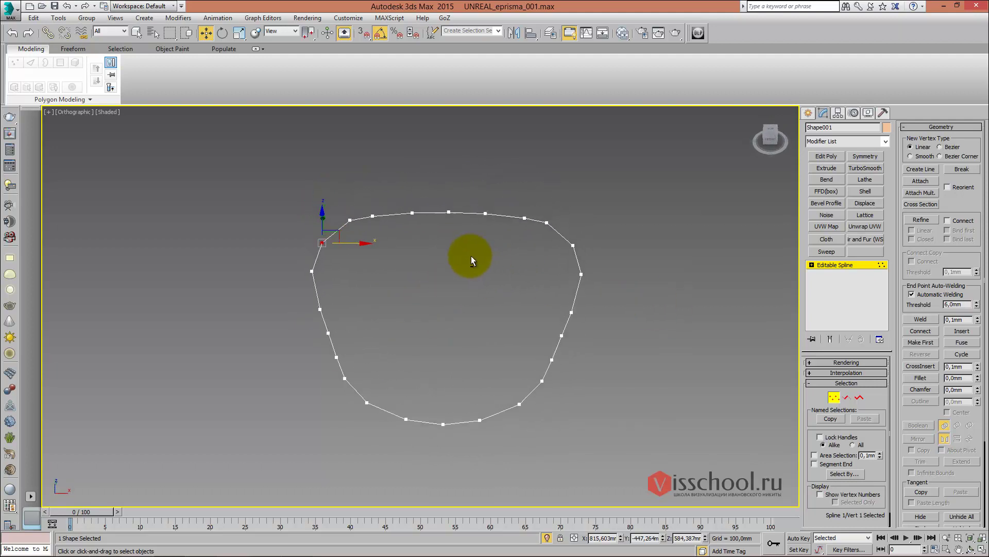
{"action": "left_click", "coordinate": [820, 264]}
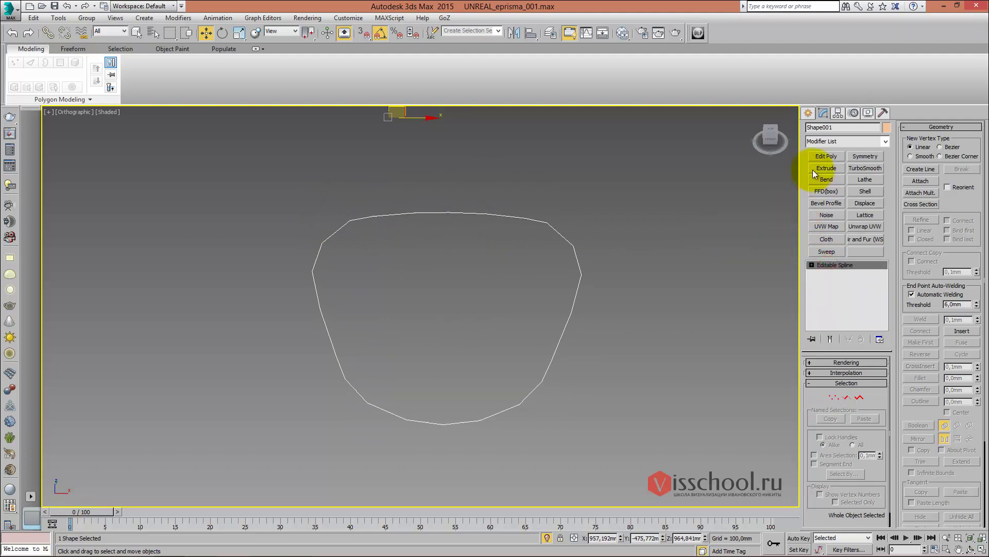
Undo the stray extrusion and select four vertices along the outline's bottom curve
{"action": "left_click", "coordinate": [812, 169]}
{"action": "key", "text": "ctrl+z"}
{"action": "key", "text": "1"}
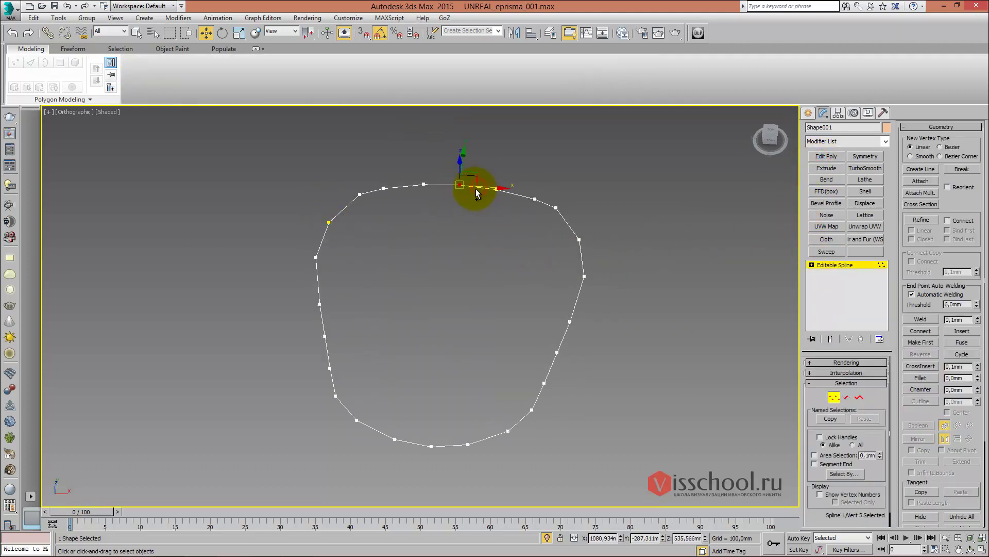
{"action": "left_click", "coordinate": [396, 440]}
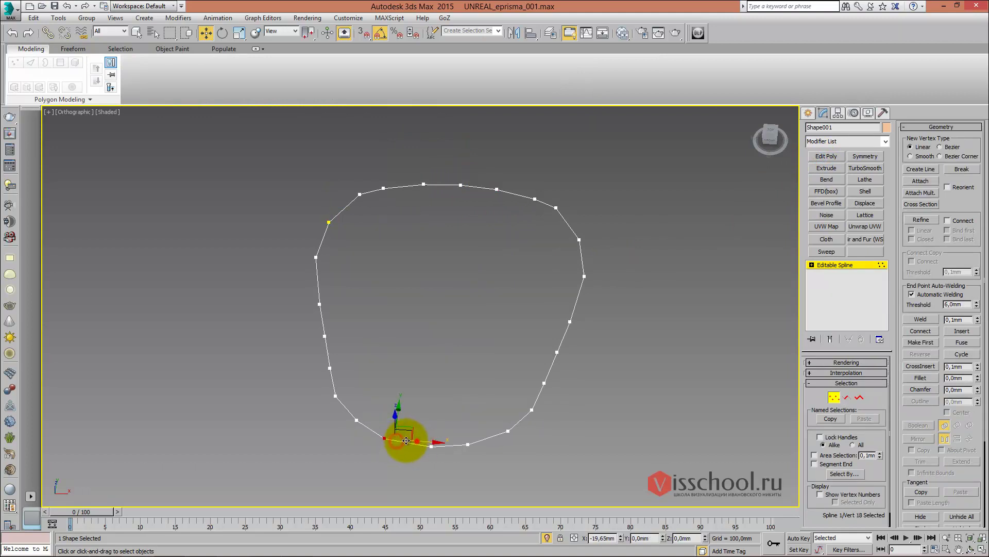
{"action": "left_click", "coordinate": [432, 447]}
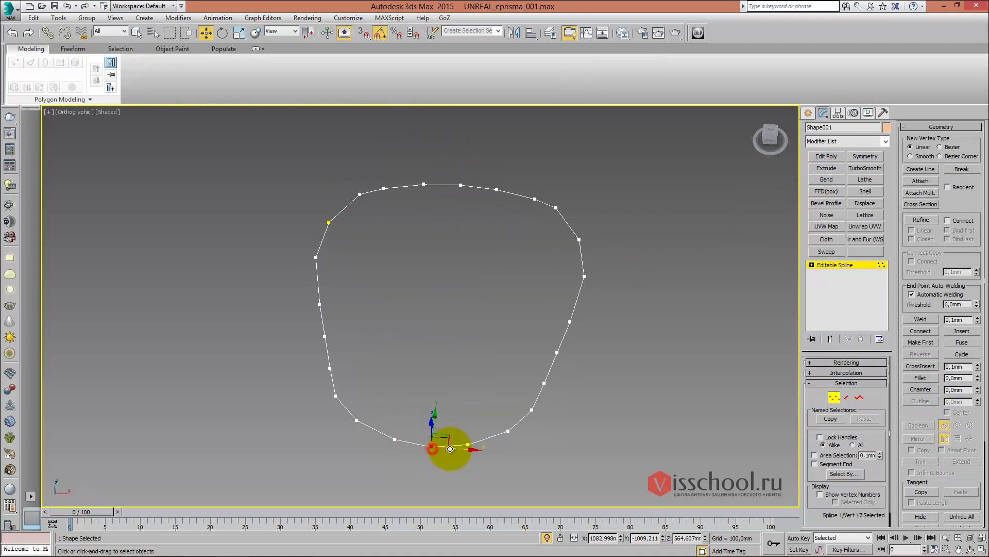
{"action": "left_click", "coordinate": [467, 446]}
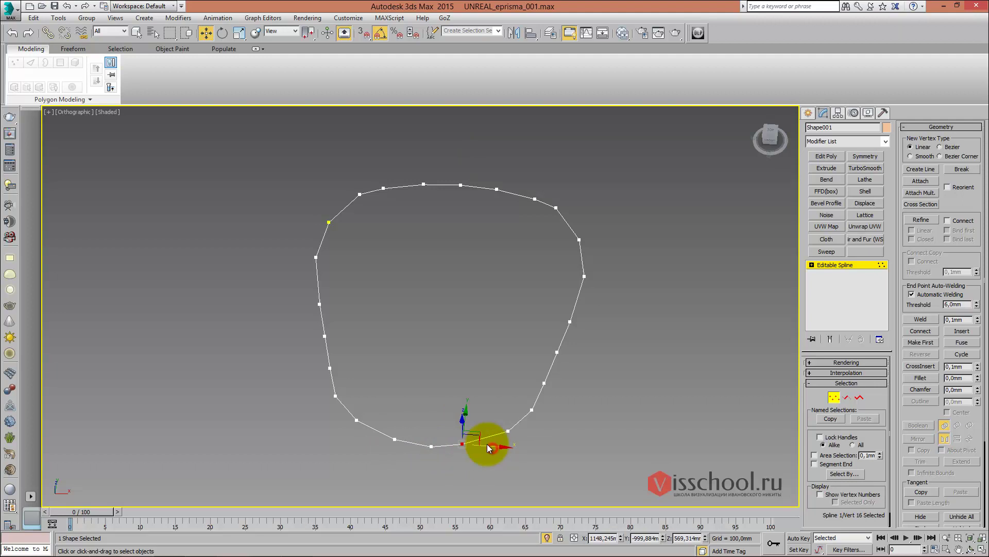
{"action": "left_click", "coordinate": [508, 431]}
Select all 24 segments of Shape001 and scale the outline flatter vertically
{"action": "mouse_move", "coordinate": [490, 360]}
{"action": "middle_mouse_down", "text": "alt"}
{"action": "mouse_move", "coordinate": [491, 292]}
{"action": "mouse_move", "coordinate": [447, 272]}
{"action": "mouse_move", "coordinate": [453, 283]}
{"action": "middle_mouse_up", "text": "alt"}
{"action": "key", "text": "2"}
{"action": "left_click_drag", "start_coordinate": [330, 254], "coordinate": [572, 417]}
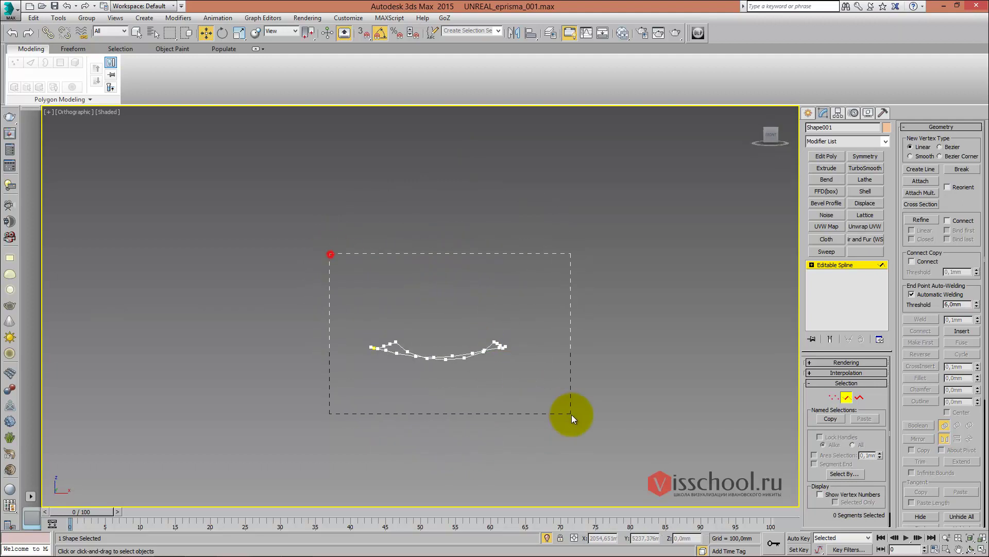
{"action": "key", "text": "r"}
{"action": "left_click_drag", "start_coordinate": [442, 303], "coordinate": [442, 425]}
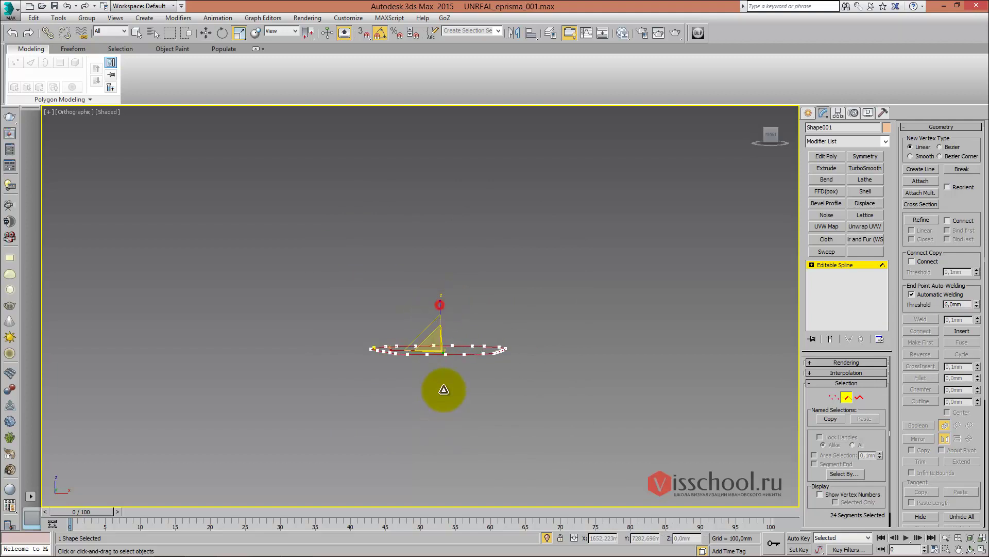
{"action": "middle_click_drag", "start_coordinate": [441, 391], "coordinate": [453, 331], "text": "alt"}
Convert the Shape001 outline into a filled Editable Poly surface
{"action": "left_click", "coordinate": [836, 265]}
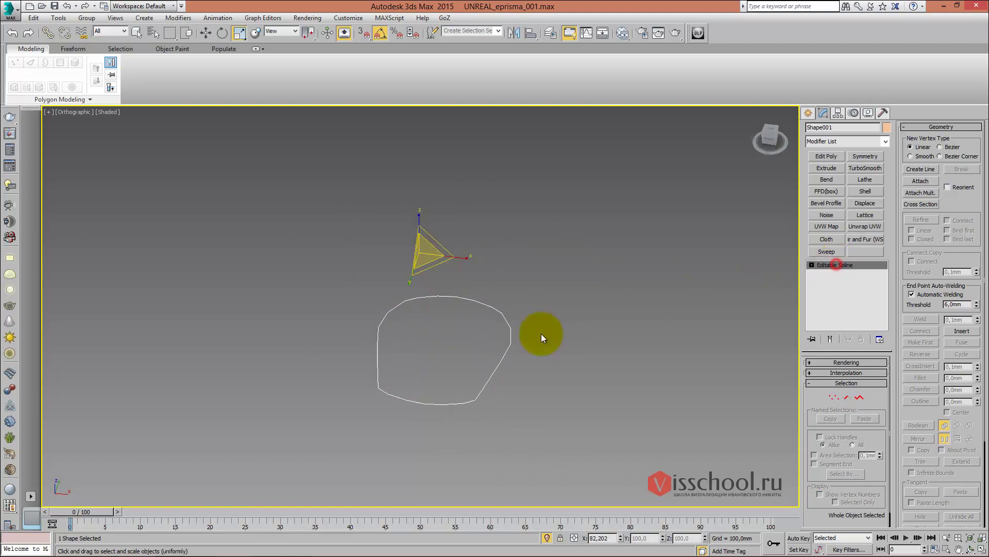
{"action": "right_click", "coordinate": [482, 323]}
{"action": "left_click", "coordinate": [640, 444]}
{"action": "mouse_move", "coordinate": [538, 366]}
{"action": "middle_mouse_down", "text": "alt"}
{"action": "mouse_move", "coordinate": [477, 300]}
{"action": "mouse_move", "coordinate": [456, 296]}
{"action": "middle_mouse_up", "text": "alt"}
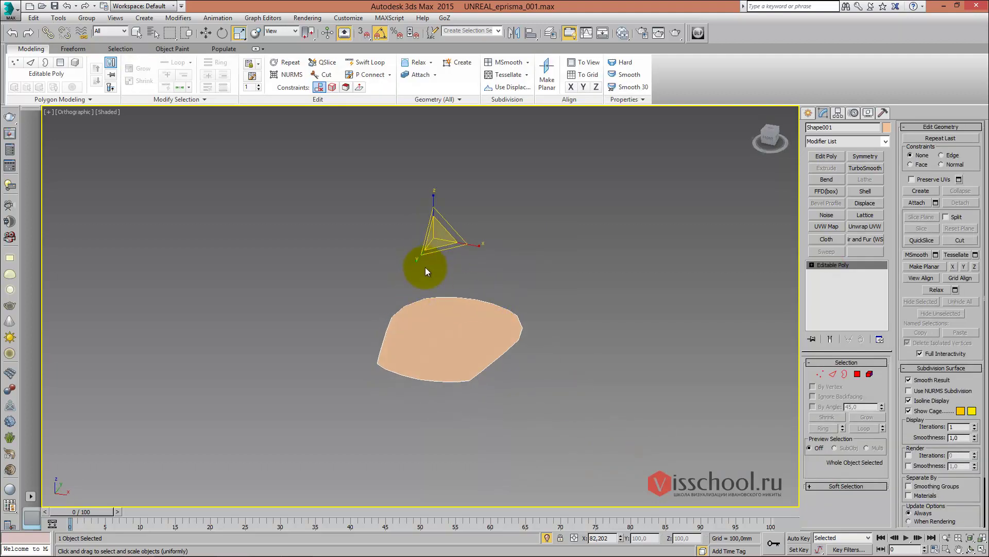
{"action": "middle_click_drag", "start_coordinate": [490, 379], "coordinate": [453, 294], "text": "alt"}
{"action": "mouse_move", "coordinate": [481, 335]}
{"action": "middle_mouse_down", "text": "alt"}
{"action": "mouse_move", "coordinate": [468, 313]}
{"action": "mouse_move", "coordinate": [469, 281]}
{"action": "mouse_move", "coordinate": [464, 287]}
{"action": "mouse_move", "coordinate": [503, 276]}
{"action": "middle_mouse_up", "text": "alt"}
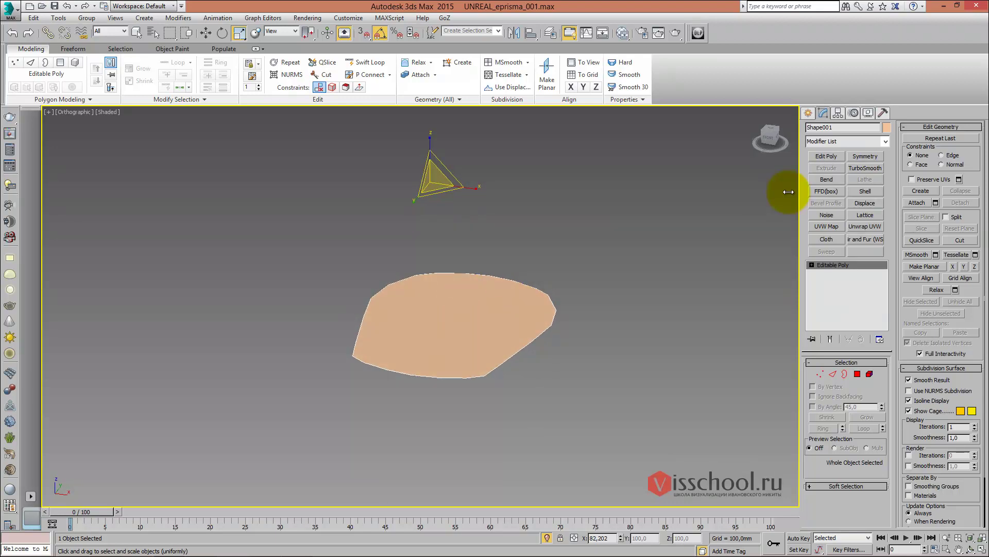
Center Shape001's pivot on the object with Affect Pivot Only
{"action": "left_click", "coordinate": [838, 113]}
{"action": "middle_click_drag", "start_coordinate": [437, 294], "coordinate": [424, 305], "text": "alt"}
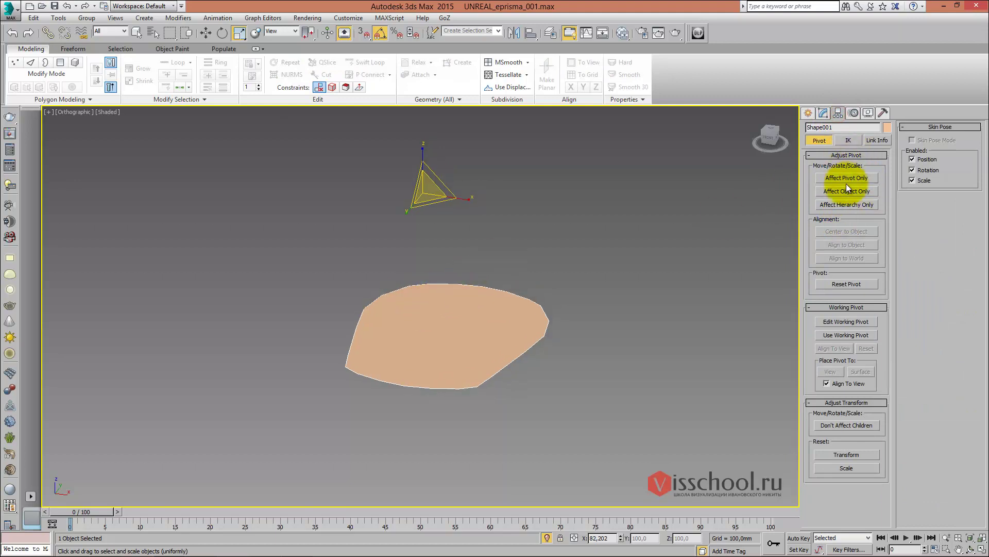
{"action": "left_click", "coordinate": [836, 231]}
End isolation so the whole scene shows, and frame the lower body in front view
{"action": "left_click", "coordinate": [808, 113]}
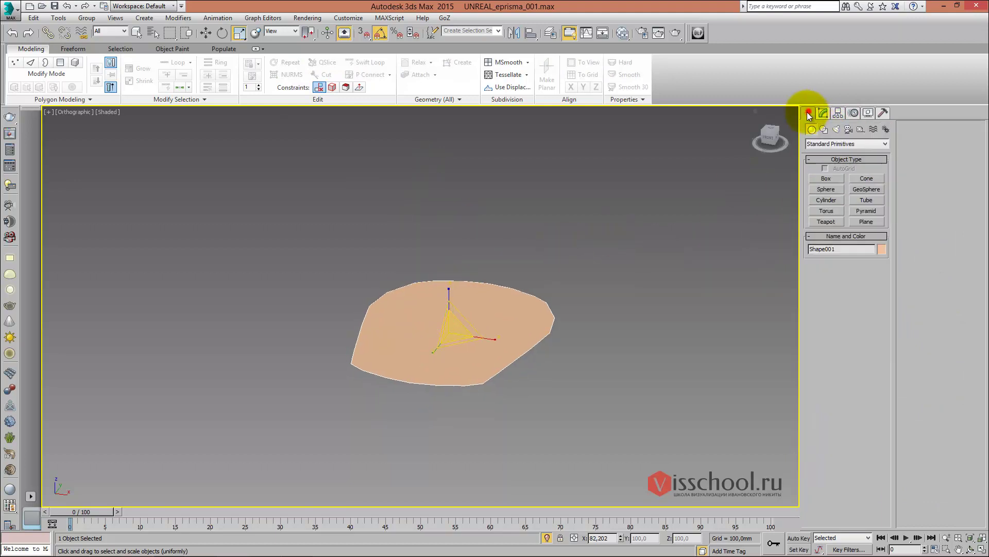
{"action": "left_click", "coordinate": [547, 537]}
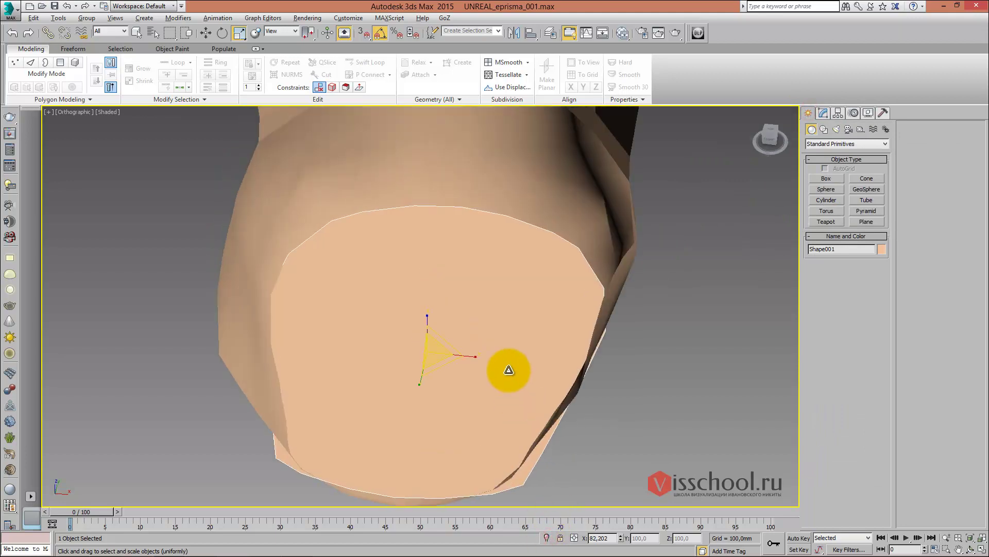
{"action": "mouse_move", "coordinate": [505, 333]}
{"action": "middle_mouse_down", "text": "alt"}
{"action": "mouse_move", "coordinate": [515, 347]}
{"action": "mouse_move", "coordinate": [502, 330]}
{"action": "mouse_move", "coordinate": [508, 294]}
{"action": "middle_mouse_up", "text": "alt"}
{"action": "scroll", "coordinate": [503, 330], "scroll_direction": "down", "scroll_amount": 5}
{"action": "key", "text": "w"}
{"action": "key", "text": "f"}
{"action": "scroll", "coordinate": [464, 334], "scroll_direction": "down", "scroll_amount": 4}
{"action": "scroll", "coordinate": [449, 332], "scroll_direction": "up", "scroll_amount": 2}
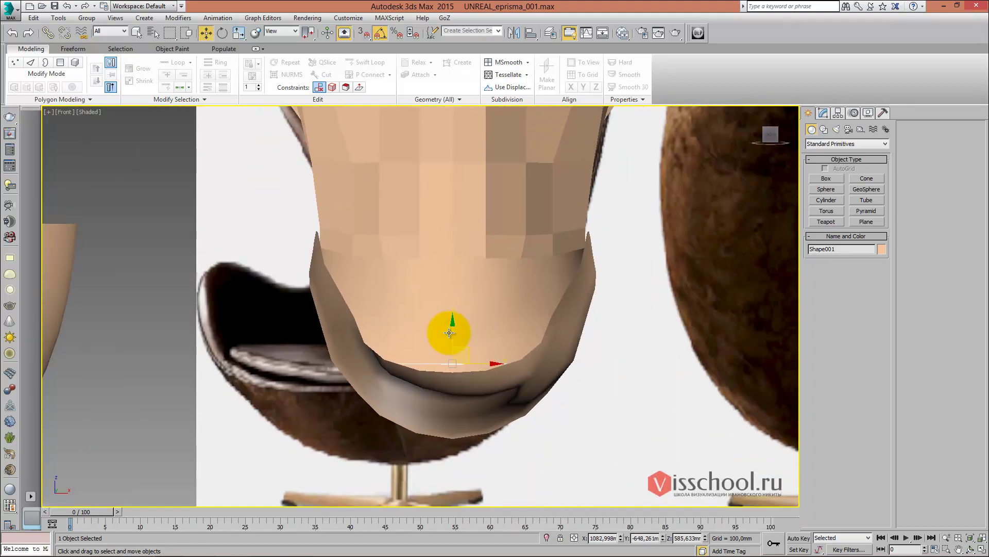
{"action": "mouse_move", "coordinate": [453, 264]}
{"action": "middle_mouse_down", "text": "alt"}
{"action": "mouse_move", "coordinate": [449, 323]}
{"action": "mouse_move", "coordinate": [475, 283]}
{"action": "mouse_move", "coordinate": [457, 290]}
{"action": "mouse_move", "coordinate": [459, 261]}
{"action": "mouse_move", "coordinate": [504, 267]}
{"action": "mouse_move", "coordinate": [459, 270]}
{"action": "mouse_move", "coordinate": [422, 290]}
{"action": "middle_mouse_up", "text": "alt"}
Add the chair shell to the seat-cap selection and scale both together
{"action": "key", "text": "r"}
{"action": "key", "text": "r"}
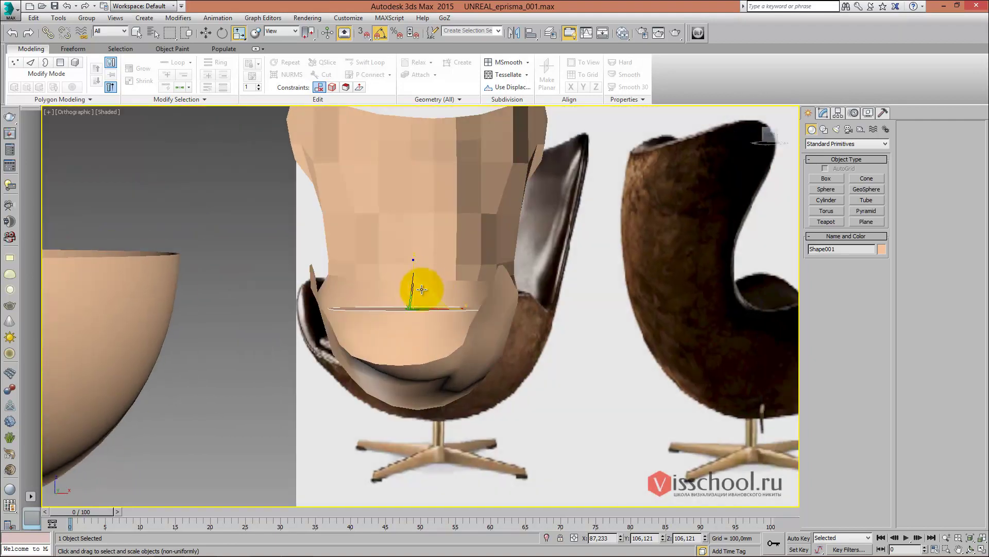
{"action": "left_click_drag", "start_coordinate": [415, 281], "coordinate": [410, 306]}
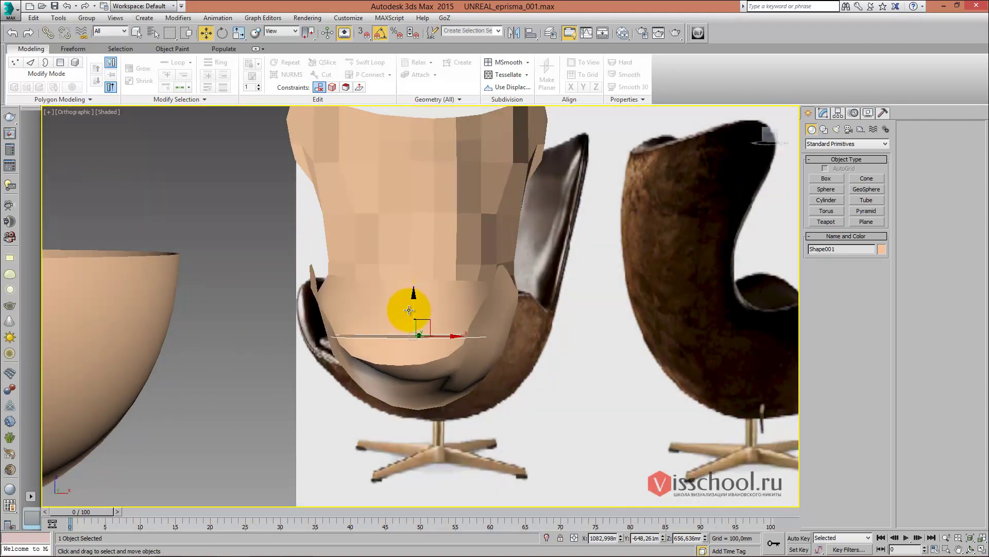
{"action": "key", "text": "ctrl+z"}
{"action": "key", "text": "r"}
{"action": "mouse_move", "coordinate": [438, 318]}
{"action": "middle_mouse_down", "text": "alt"}
{"action": "mouse_move", "coordinate": [431, 331]}
{"action": "mouse_move", "coordinate": [416, 316]}
{"action": "mouse_move", "coordinate": [460, 287]}
{"action": "mouse_move", "coordinate": [430, 309]}
{"action": "mouse_move", "coordinate": [458, 261]}
{"action": "middle_mouse_up", "text": "alt"}
{"action": "key", "text": "w"}
{"action": "key", "text": "r"}
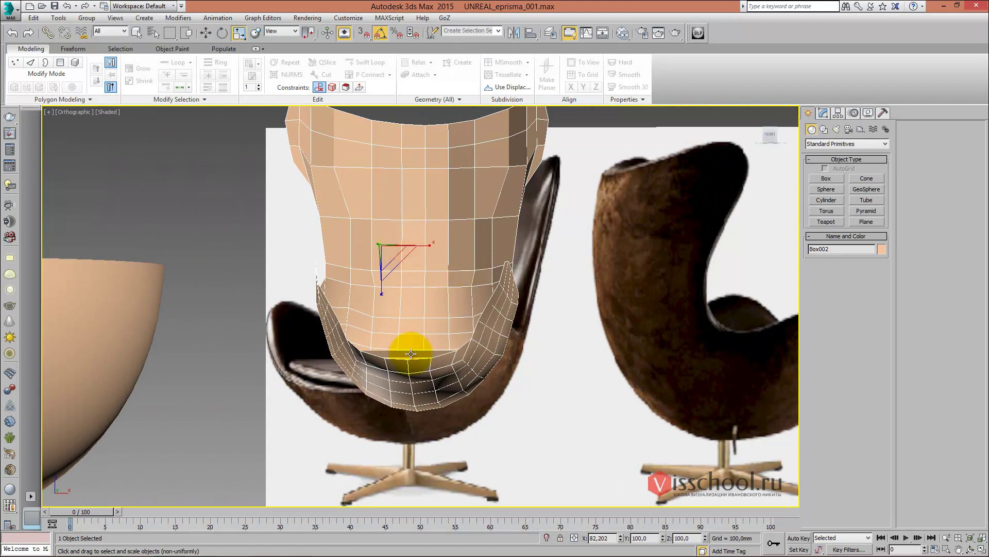
{"action": "left_click", "coordinate": [411, 353], "text": "ctrl"}
{"action": "left_click_drag", "start_coordinate": [462, 305], "coordinate": [463, 305]}
{"action": "mouse_move", "coordinate": [464, 305]}
{"action": "middle_mouse_down", "text": "alt"}
{"action": "mouse_move", "coordinate": [441, 296]}
{"action": "mouse_move", "coordinate": [426, 305]}
{"action": "mouse_move", "coordinate": [416, 250]}
{"action": "mouse_move", "coordinate": [409, 254]}
{"action": "mouse_move", "coordinate": [415, 243]}
{"action": "mouse_move", "coordinate": [435, 262]}
{"action": "mouse_move", "coordinate": [444, 254]}
{"action": "mouse_move", "coordinate": [464, 357]}
{"action": "middle_mouse_up", "text": "alt"}
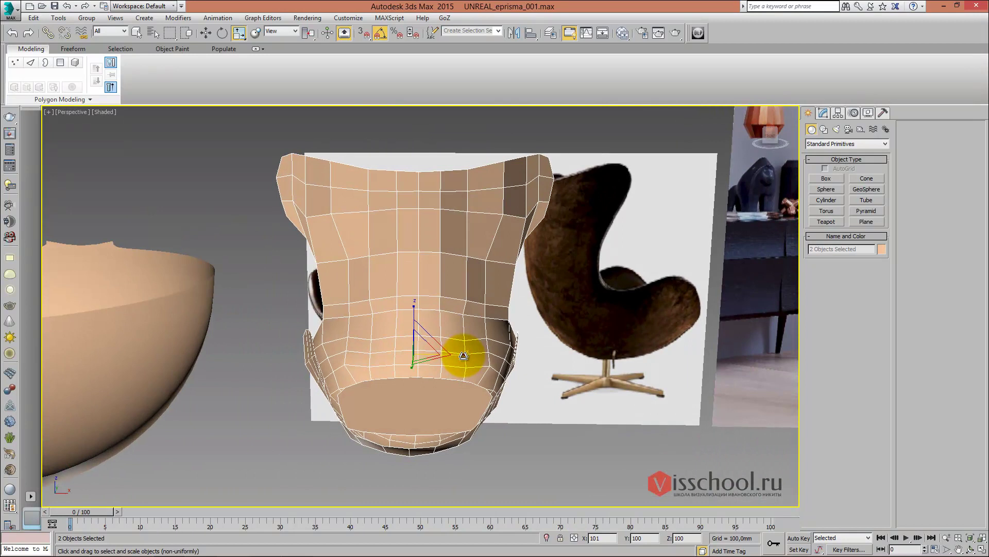
Isolate the seat cap, view it from the top, and enter Vertex editing
{"action": "left_click", "coordinate": [430, 392]}
{"action": "key", "text": "alt+q"}
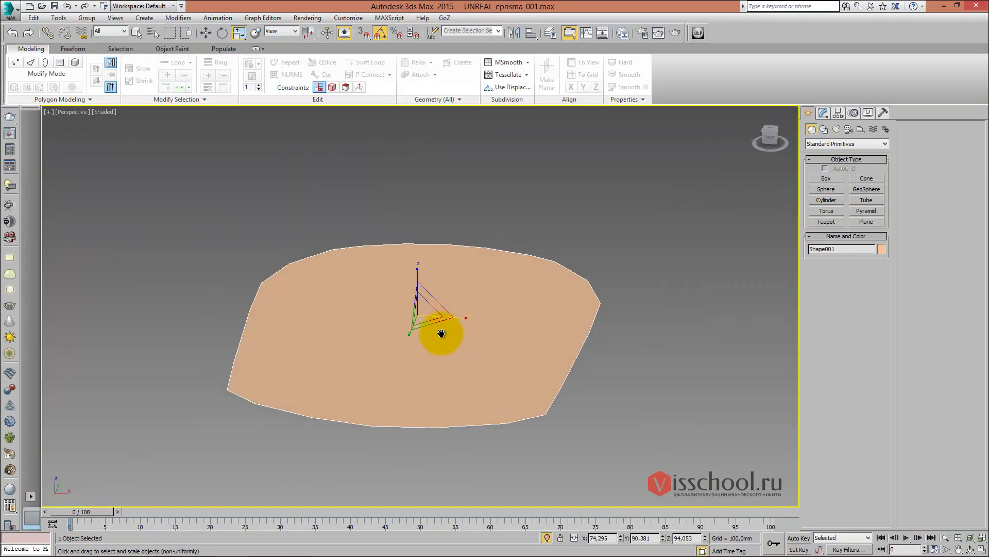
{"action": "key", "text": "t"}
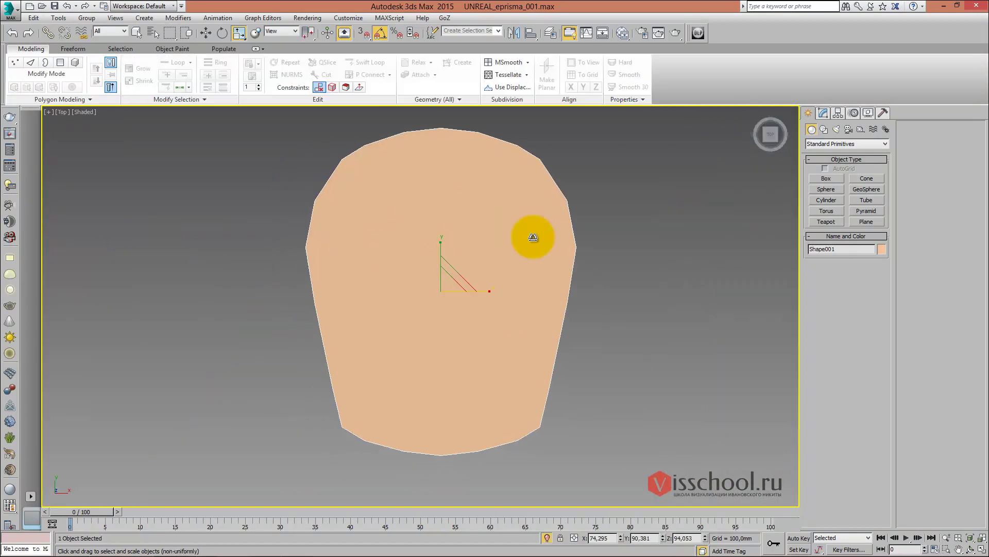
{"action": "right_click", "coordinate": [448, 254]}
{"action": "left_click", "coordinate": [413, 239]}
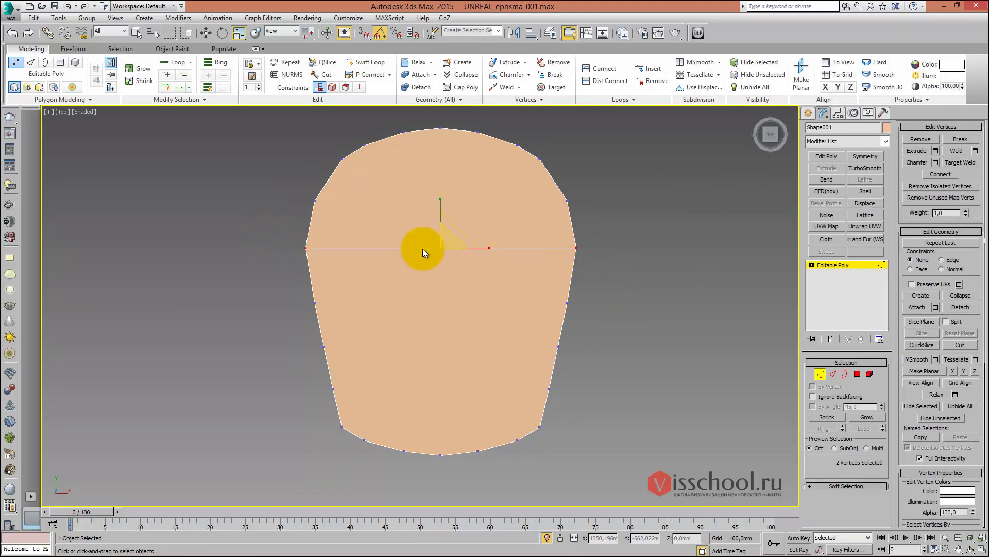
Connect opposite side vertex pairs with horizontal edges across the cap
{"action": "left_click_drag", "start_coordinate": [278, 282], "coordinate": [635, 317]}
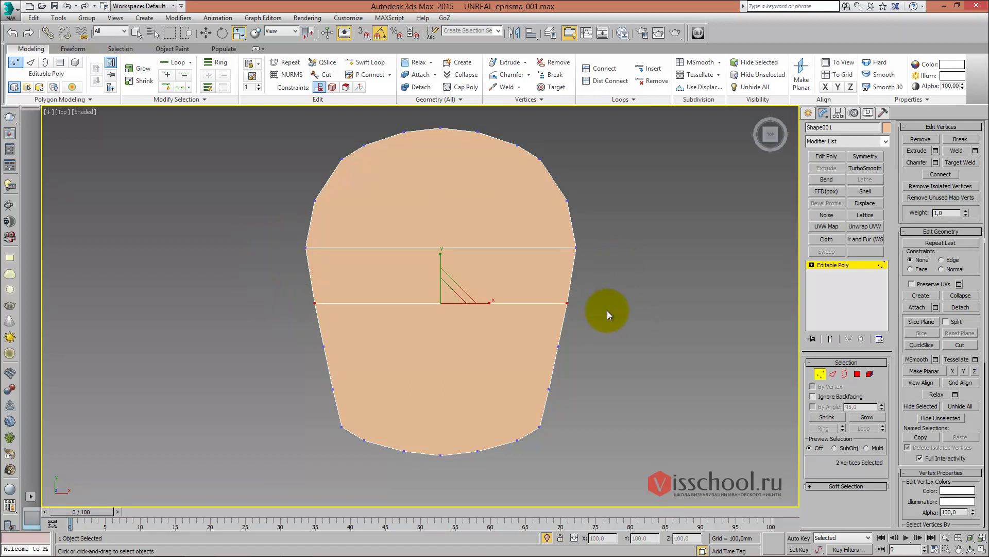
{"action": "middle_click_drag", "start_coordinate": [369, 319], "coordinate": [377, 308]}
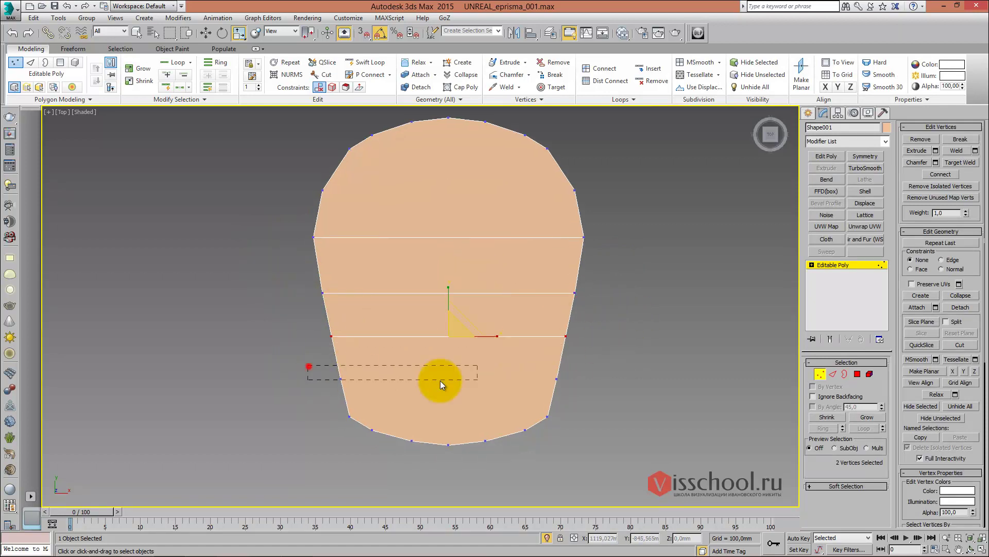
{"action": "middle_click_drag", "start_coordinate": [381, 384], "coordinate": [381, 386]}
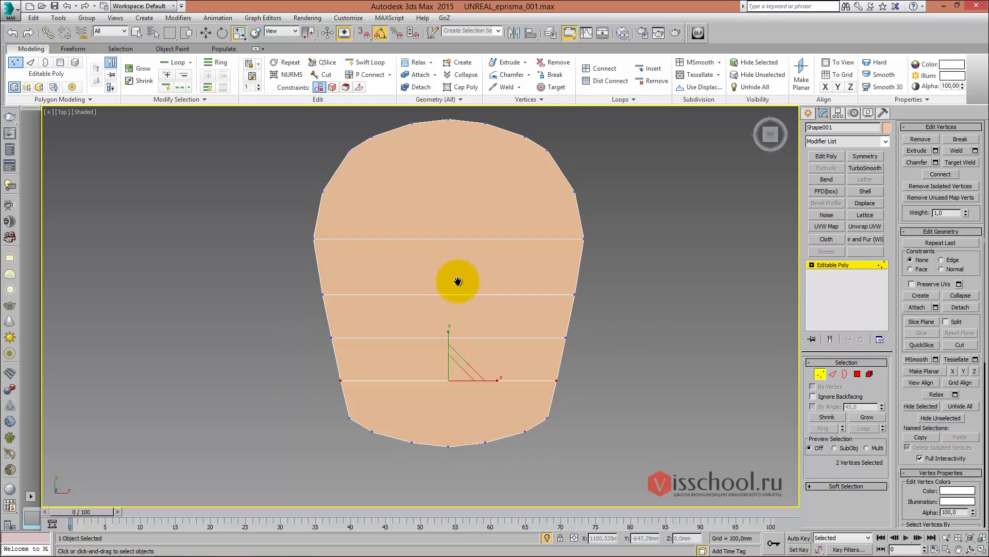
{"action": "middle_click_drag", "start_coordinate": [433, 131], "coordinate": [431, 166]}
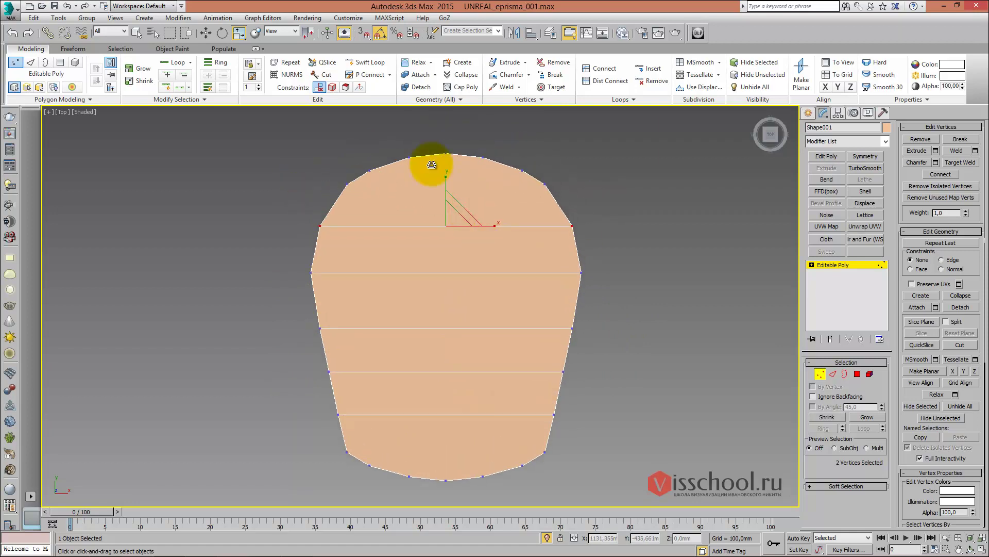
{"action": "left_click_drag", "start_coordinate": [330, 175], "coordinate": [583, 205]}
{"action": "key", "text": "ctrl+shift+e"}
Connect the remaining top and bottom vertex pairs with further horizontal edges
{"action": "middle_click_drag", "start_coordinate": [428, 177], "coordinate": [434, 178]}
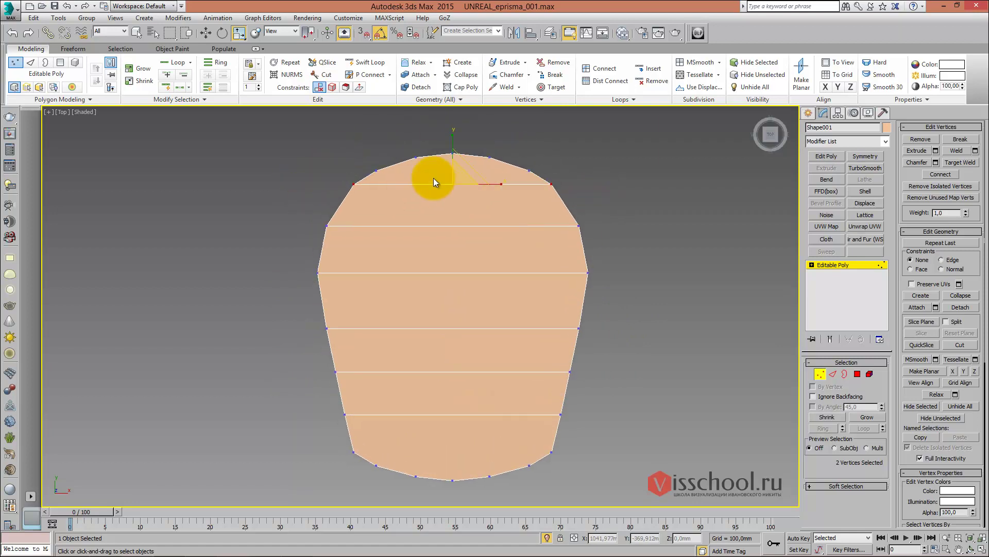
{"action": "middle_click_drag", "start_coordinate": [449, 235], "coordinate": [449, 215]}
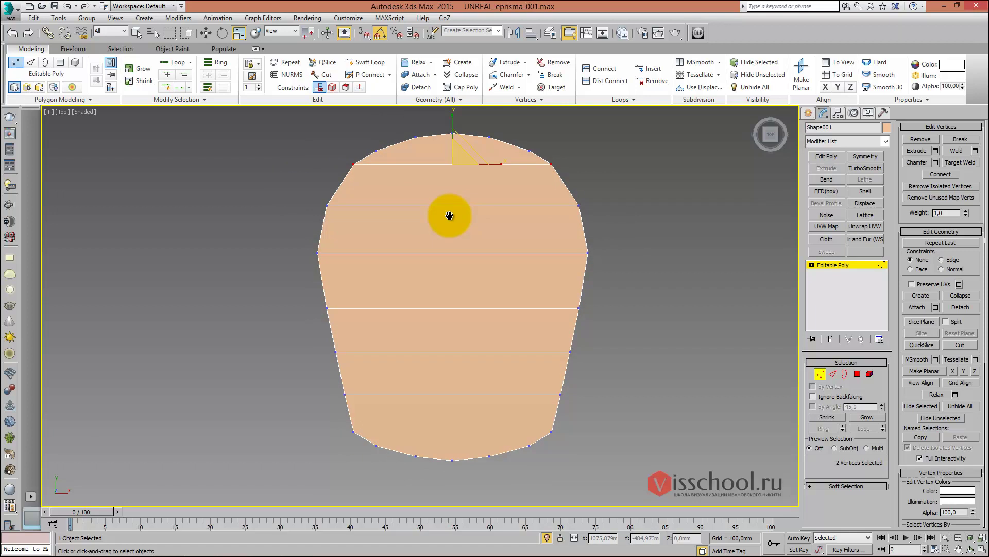
{"action": "left_click", "coordinate": [376, 149]}
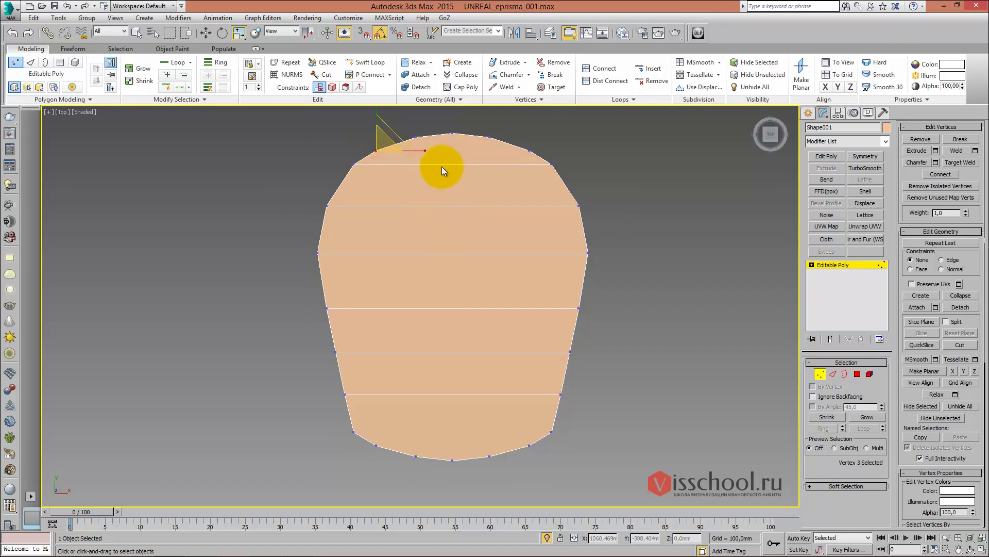
{"action": "left_click_drag", "start_coordinate": [566, 442], "coordinate": [570, 435]}
{"action": "key", "text": "ctrl+shift+e"}
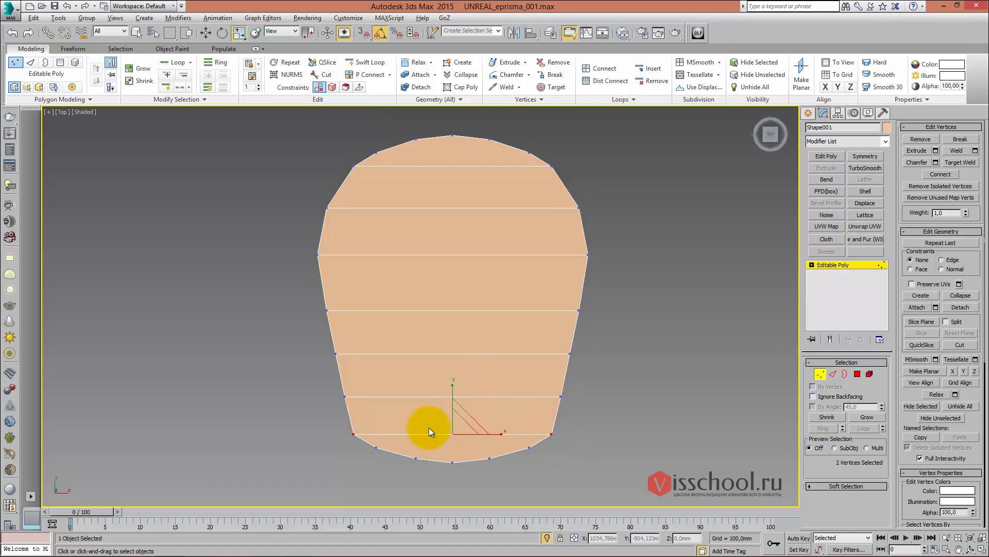
{"action": "key", "text": "alt+c"}
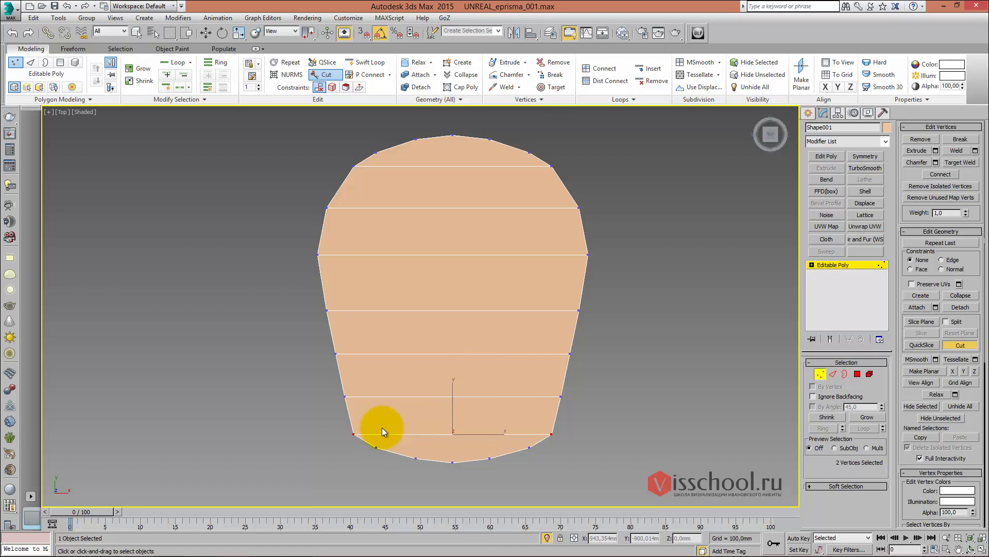
Cut vertical edges through the seat cap, including one down the middle
{"action": "left_click", "coordinate": [376, 153]}
{"action": "right_click", "coordinate": [400, 161]}
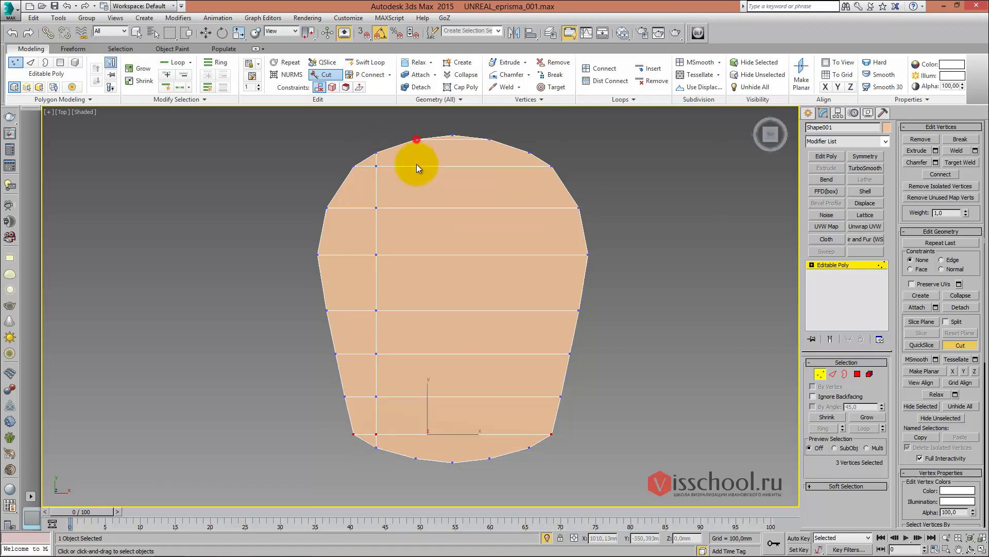
{"action": "left_click", "coordinate": [505, 186]}
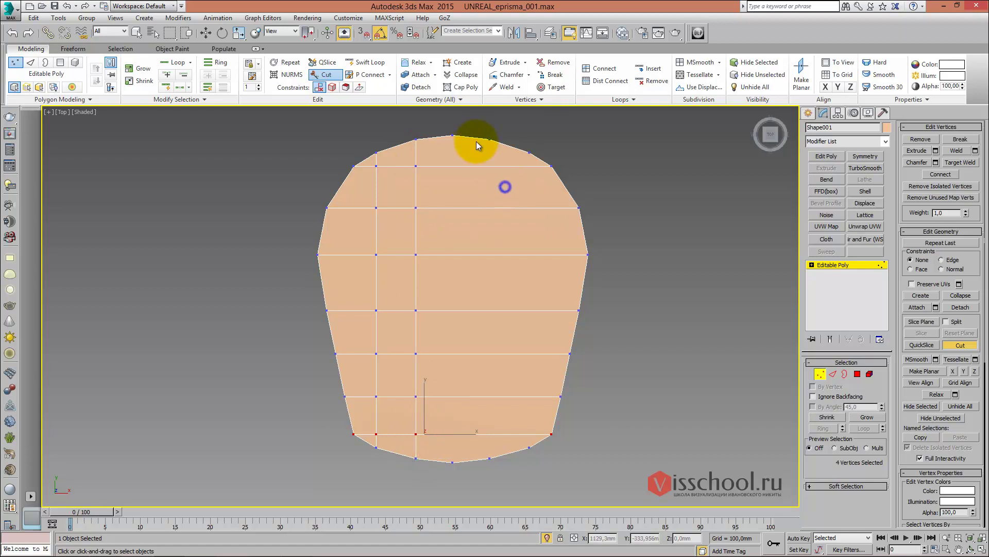
{"action": "left_click", "coordinate": [452, 460]}
Delete the right-half polygons, keeping only the left half of the cap
{"action": "key", "text": "4"}
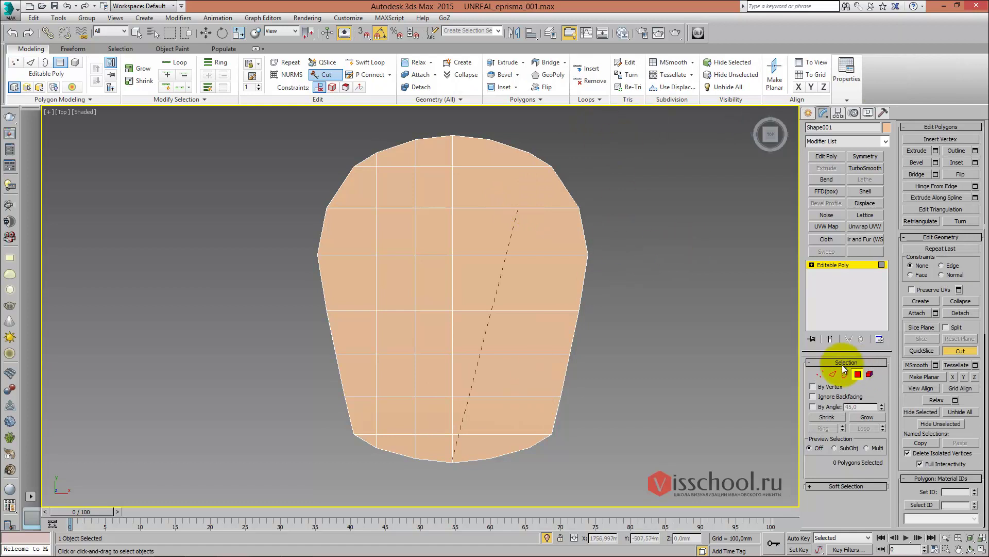
{"action": "left_click", "coordinate": [960, 351]}
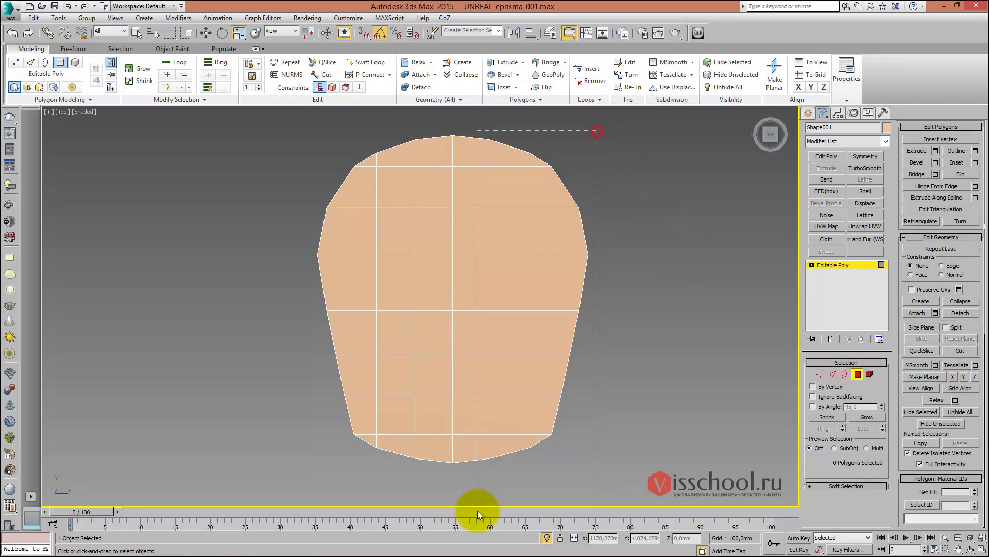
{"action": "left_click_drag", "start_coordinate": [477, 510], "coordinate": [475, 502]}
{"action": "key", "text": "Delete"}
{"action": "middle_click_drag", "start_coordinate": [371, 266], "coordinate": [374, 213], "text": "alt"}
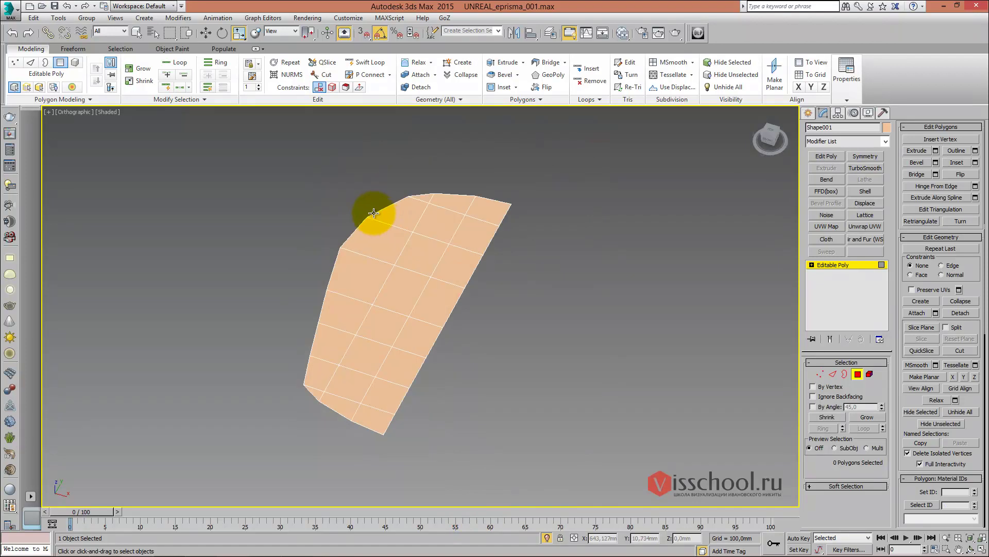
{"action": "left_click", "coordinate": [830, 264]}
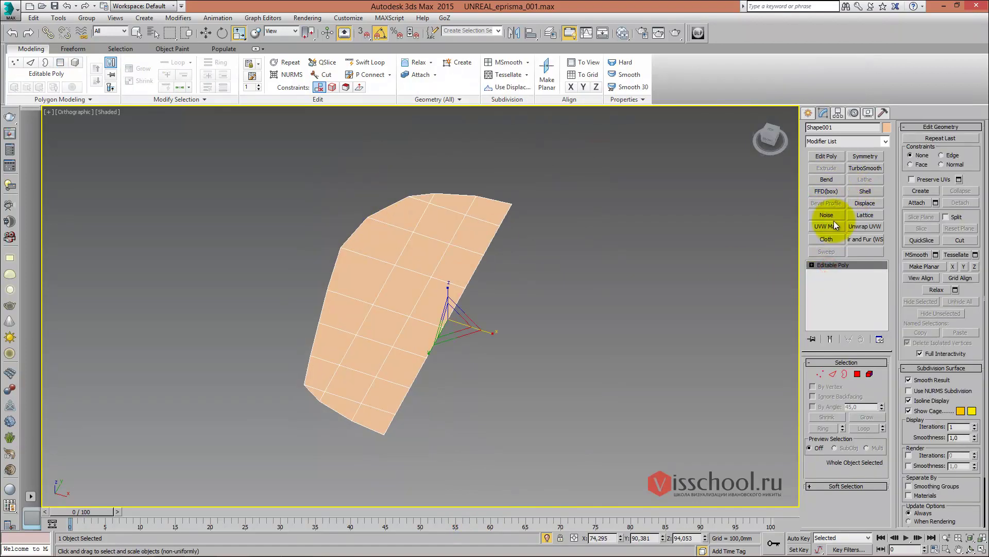
Shell the half cap to about 39.66 mm and view it against the chair from the front
{"action": "left_click", "coordinate": [861, 193]}
{"action": "middle_click_drag", "start_coordinate": [608, 216], "coordinate": [604, 203], "text": "alt"}
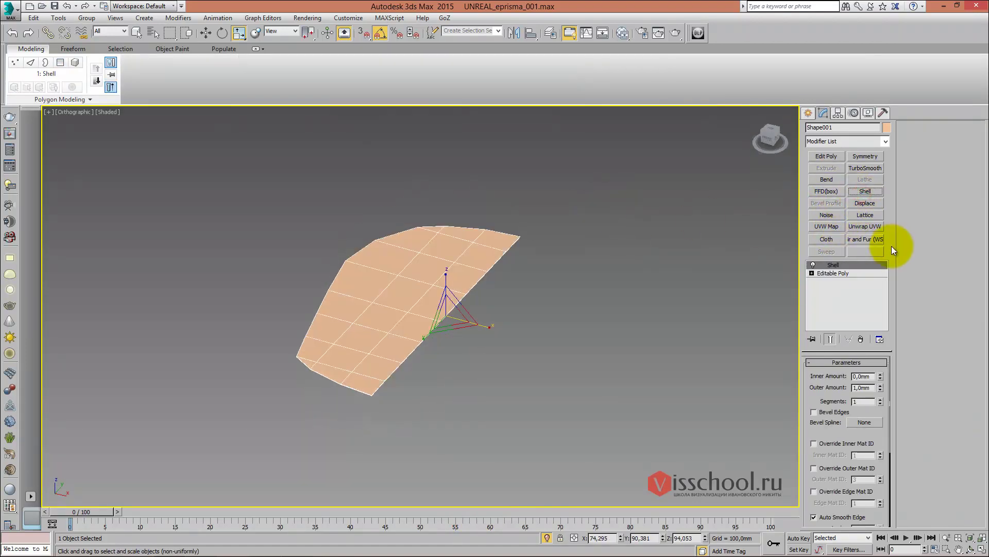
{"action": "left_click_drag", "start_coordinate": [882, 388], "coordinate": [757, 45]}
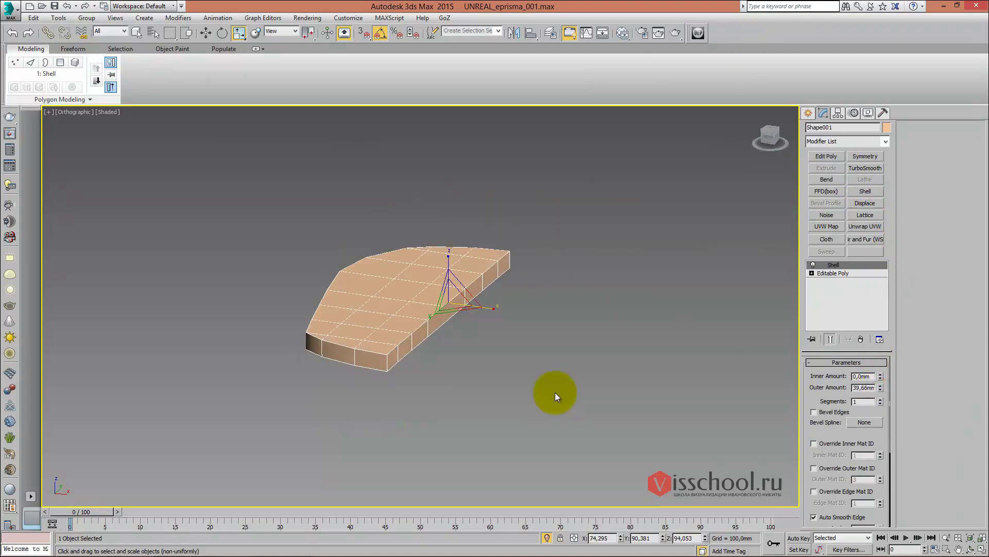
{"action": "left_click", "coordinate": [547, 537]}
{"action": "mouse_move", "coordinate": [525, 434]}
{"action": "middle_mouse_down", "text": "alt"}
{"action": "mouse_move", "coordinate": [474, 298]}
{"action": "mouse_move", "coordinate": [442, 287]}
{"action": "middle_mouse_up", "text": "alt"}
{"action": "key", "text": "f"}
{"action": "scroll", "coordinate": [431, 221], "scroll_direction": "down", "scroll_amount": 3}
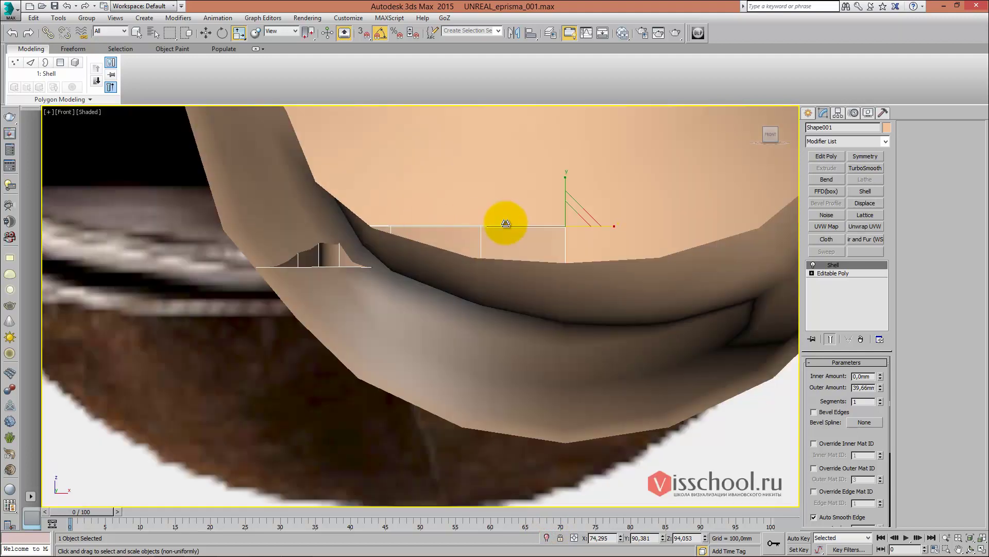
Add an Edit Poly modifier above Shell and enter Vertex mode to rotate and scale vertices
{"action": "left_click", "coordinate": [823, 155]}
{"action": "key", "text": "1"}
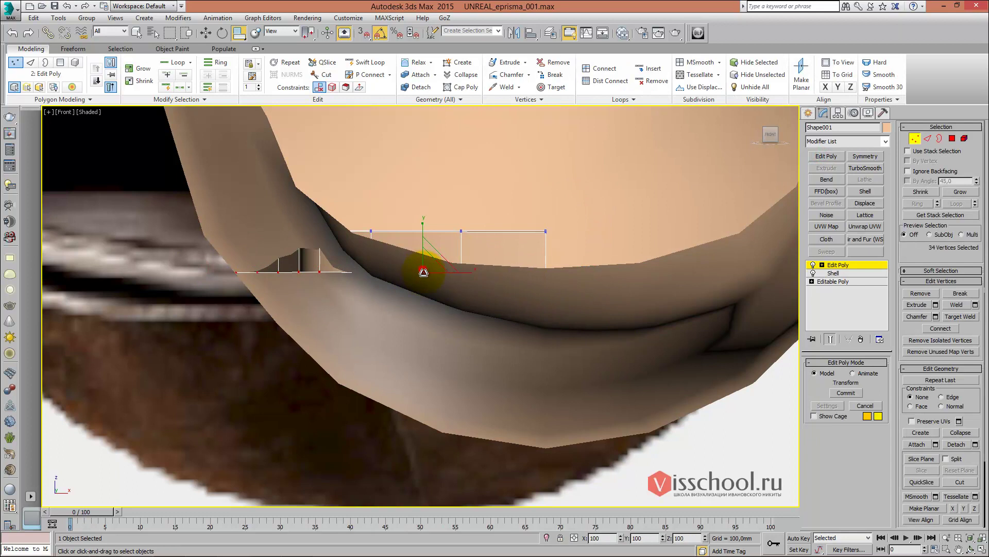
{"action": "key", "text": "e"}
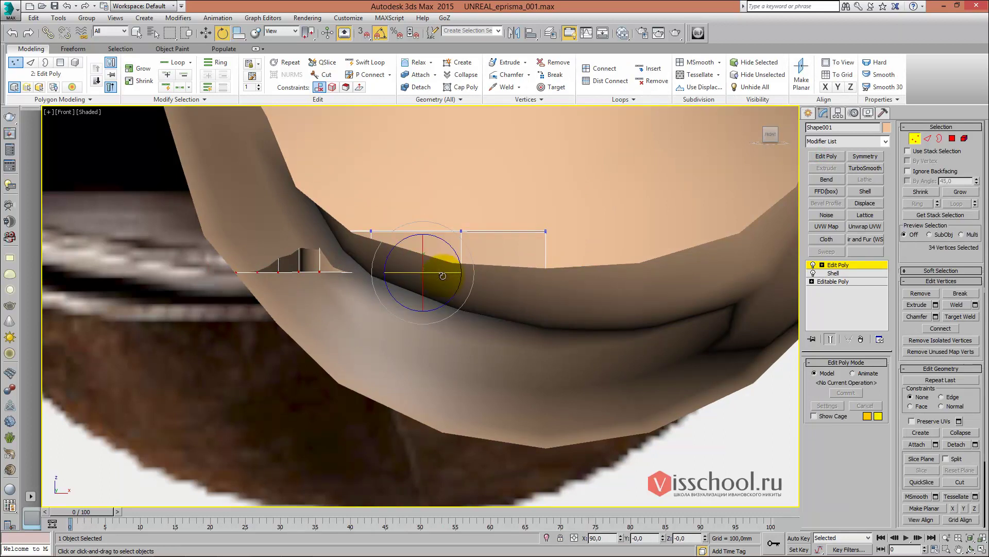
{"action": "key", "text": "r"}
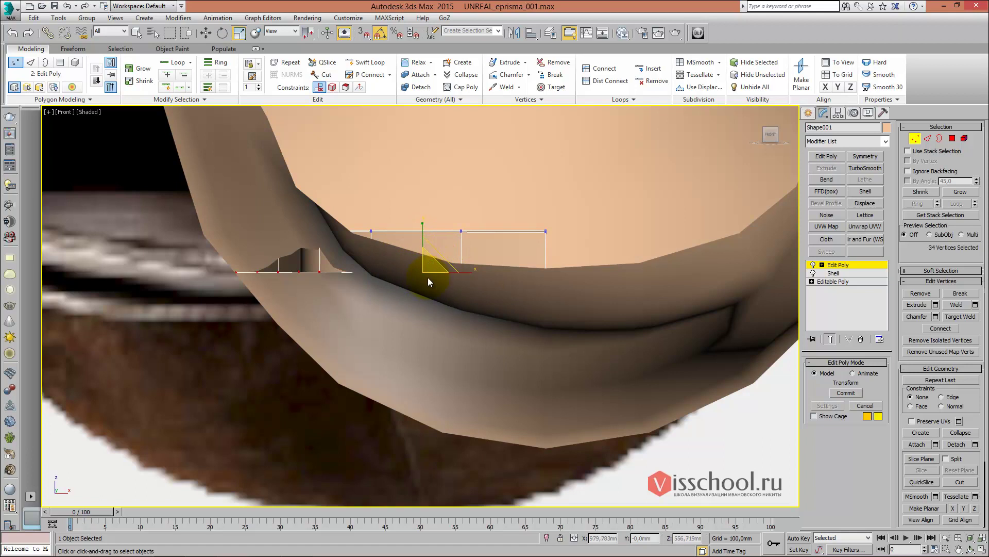
{"action": "mouse_move", "coordinate": [431, 268]}
{"action": "middle_mouse_down", "text": "alt"}
{"action": "mouse_move", "coordinate": [463, 242]}
{"action": "mouse_move", "coordinate": [589, 237]}
{"action": "middle_mouse_up", "text": "alt"}
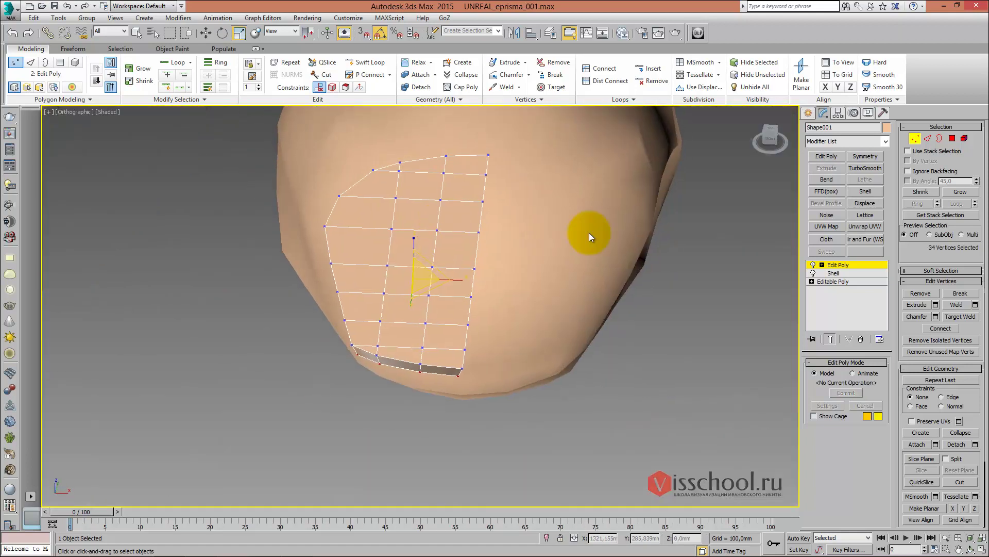
Add a Symmetry modifier to the plate with Mirror Axis set to Z
{"action": "left_click", "coordinate": [838, 264]}
{"action": "left_click", "coordinate": [865, 156]}
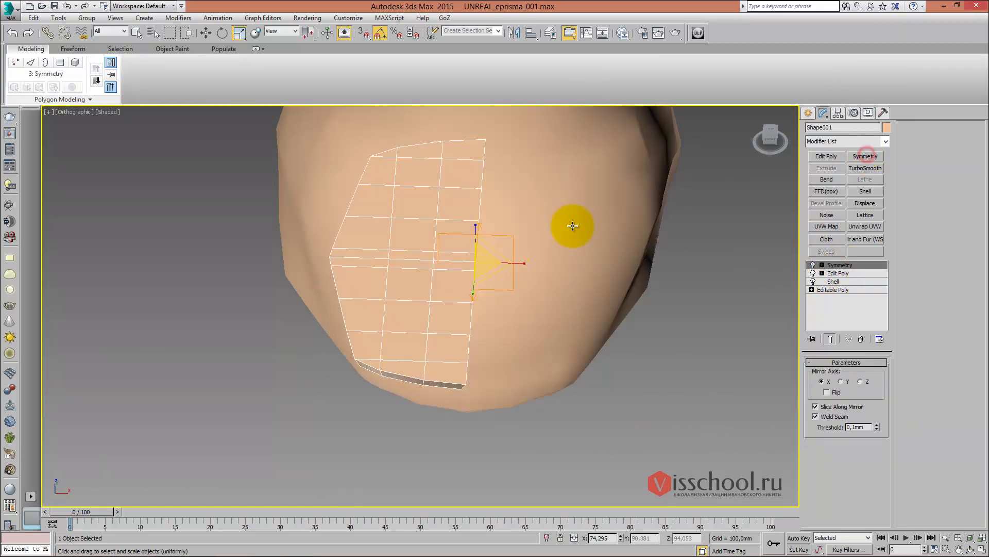
{"action": "left_click", "coordinate": [836, 393]}
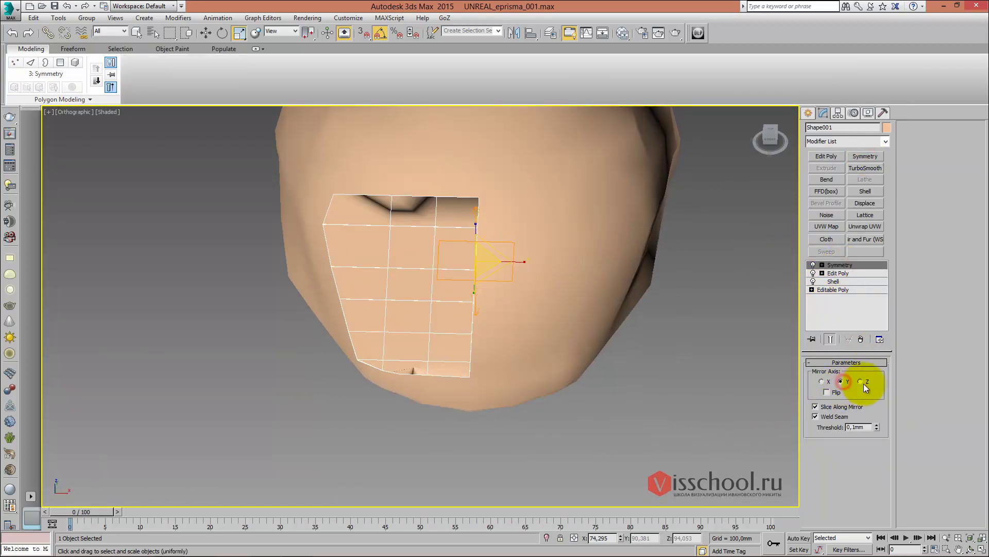
{"action": "left_click", "coordinate": [860, 381]}
{"action": "left_click", "coordinate": [835, 395]}
{"action": "middle_click_drag", "start_coordinate": [546, 291], "coordinate": [541, 278], "text": "alt"}
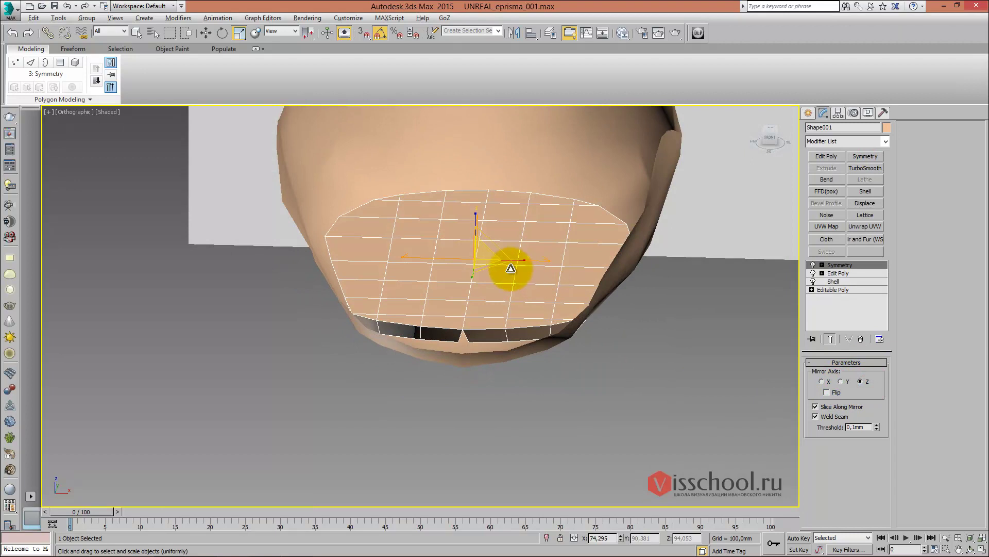
{"action": "key", "text": "f"}
{"action": "scroll", "coordinate": [494, 234], "scroll_direction": "up", "scroll_amount": 4}
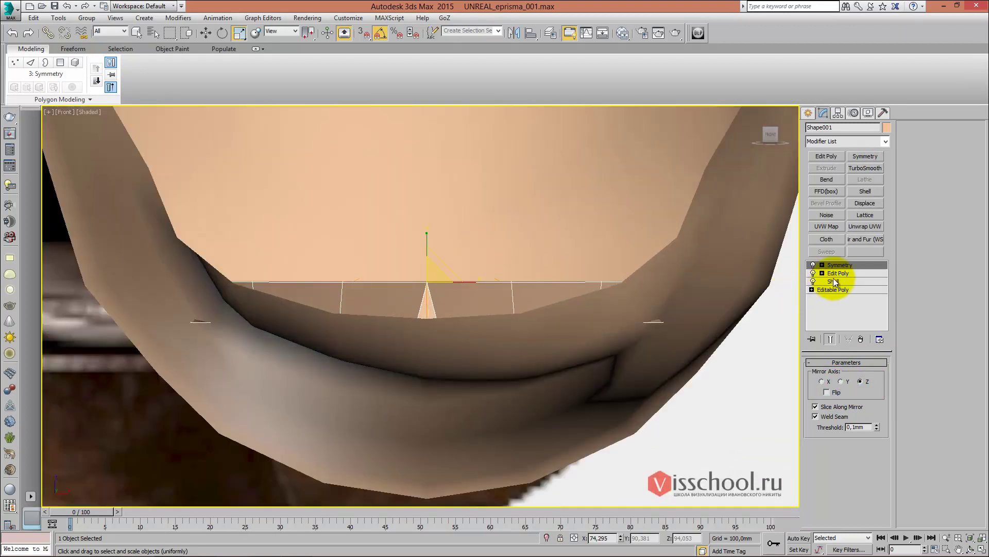
In Edit Poly, move the nine top-edge vertices sideways along X
{"action": "left_click", "coordinate": [838, 273]}
{"action": "left_click_drag", "start_coordinate": [460, 339], "coordinate": [420, 299]}
{"action": "key", "text": "w"}
{"action": "left_click_drag", "start_coordinate": [475, 313], "coordinate": [489, 313]}
{"action": "scroll", "coordinate": [531, 282], "scroll_direction": "up", "scroll_amount": 2}
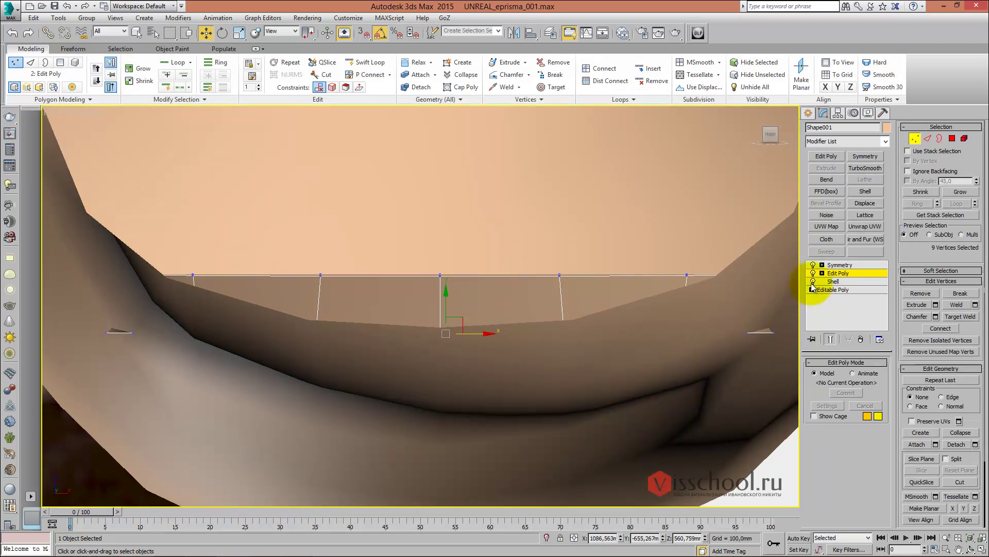
Return to the top of the stack and select the chair shell Box002
{"action": "left_click", "coordinate": [837, 265]}
{"action": "mouse_move", "coordinate": [530, 276]}
{"action": "middle_mouse_down", "text": "alt"}
{"action": "mouse_move", "coordinate": [482, 244]}
{"action": "mouse_move", "coordinate": [501, 241]}
{"action": "mouse_move", "coordinate": [495, 176]}
{"action": "mouse_move", "coordinate": [502, 237]}
{"action": "mouse_move", "coordinate": [468, 234]}
{"action": "mouse_move", "coordinate": [504, 210]}
{"action": "mouse_move", "coordinate": [474, 199]}
{"action": "mouse_move", "coordinate": [464, 214]}
{"action": "mouse_move", "coordinate": [504, 221]}
{"action": "middle_mouse_up", "text": "alt"}
{"action": "left_click", "coordinate": [475, 199]}
{"action": "mouse_move", "coordinate": [429, 219]}
{"action": "middle_mouse_down", "text": "alt"}
{"action": "mouse_move", "coordinate": [504, 214]}
{"action": "mouse_move", "coordinate": [490, 227]}
{"action": "mouse_move", "coordinate": [471, 214]}
{"action": "mouse_move", "coordinate": [457, 221]}
{"action": "mouse_move", "coordinate": [458, 239]}
{"action": "mouse_move", "coordinate": [435, 227]}
{"action": "middle_mouse_up", "text": "alt"}
Clone the chair body as an independent Copy named Box003
{"action": "mouse_move", "coordinate": [382, 210]}
{"action": "middle_mouse_down", "text": "alt"}
{"action": "mouse_move", "coordinate": [382, 222]}
{"action": "mouse_move", "coordinate": [380, 208]}
{"action": "middle_mouse_up", "text": "alt"}
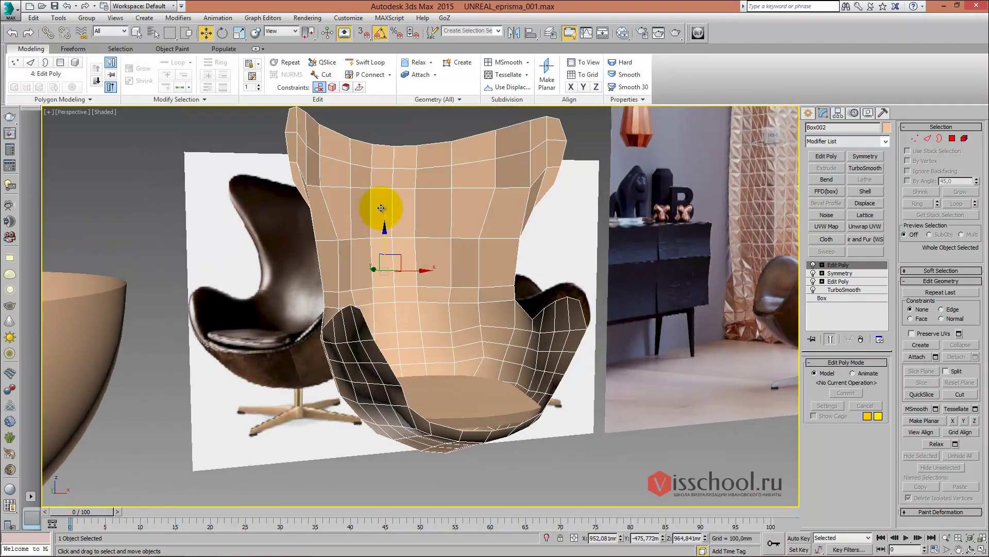
{"action": "mouse_move", "coordinate": [486, 194]}
{"action": "middle_mouse_down", "text": "alt"}
{"action": "mouse_move", "coordinate": [408, 221]}
{"action": "mouse_move", "coordinate": [457, 230]}
{"action": "mouse_move", "coordinate": [449, 212]}
{"action": "mouse_move", "coordinate": [472, 217]}
{"action": "mouse_move", "coordinate": [435, 236]}
{"action": "mouse_move", "coordinate": [397, 221]}
{"action": "mouse_move", "coordinate": [420, 221]}
{"action": "mouse_move", "coordinate": [384, 235]}
{"action": "mouse_move", "coordinate": [415, 237]}
{"action": "mouse_move", "coordinate": [404, 230]}
{"action": "mouse_move", "coordinate": [400, 267]}
{"action": "mouse_move", "coordinate": [386, 266]}
{"action": "middle_mouse_up", "text": "alt"}
{"action": "scroll", "coordinate": [404, 256], "scroll_direction": "up", "scroll_amount": 2}
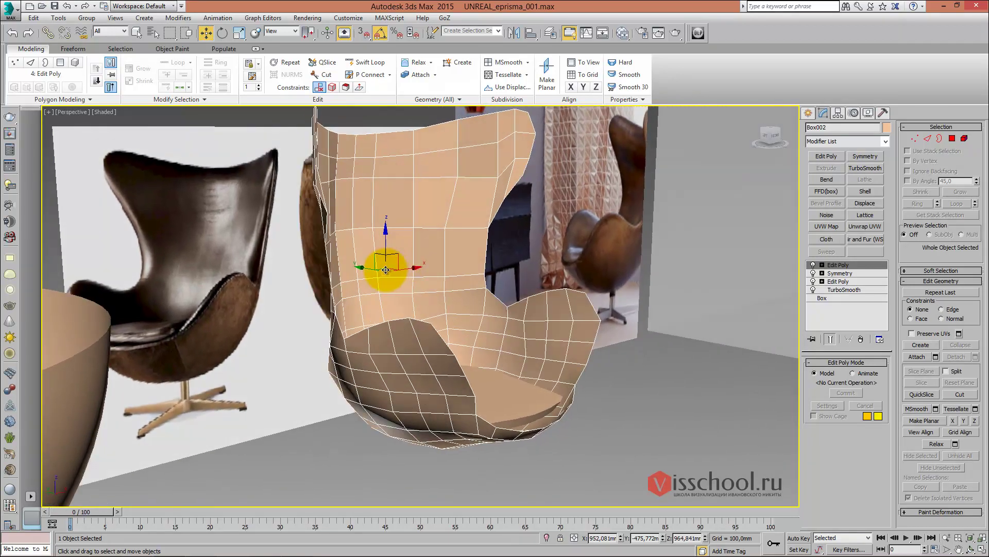
{"action": "left_click", "coordinate": [416, 264], "text": "shift"}
{"action": "left_click", "coordinate": [467, 257]}
{"action": "left_click", "coordinate": [466, 321]}
{"action": "middle_click_drag", "start_coordinate": [465, 321], "coordinate": [450, 282], "text": "alt"}
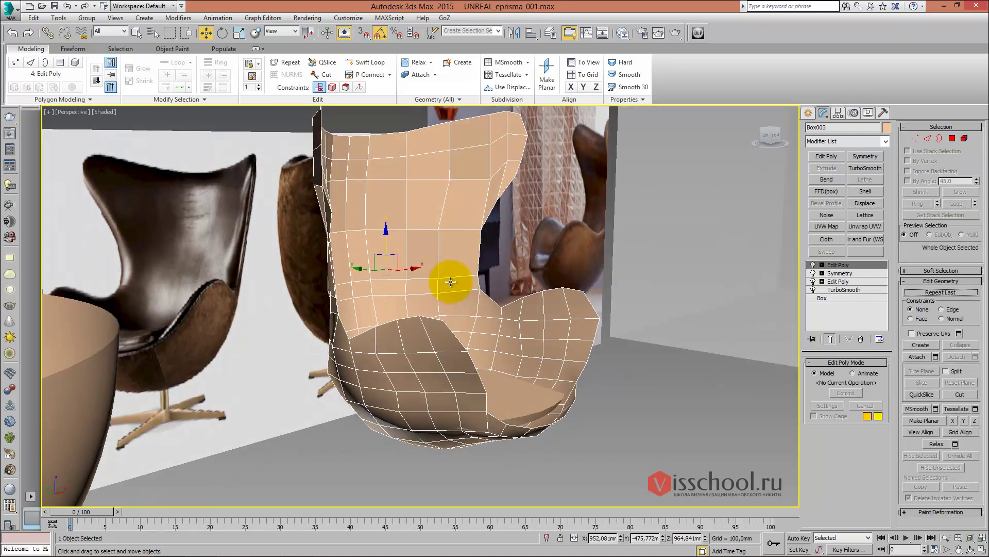
{"action": "middle_click_drag", "start_coordinate": [409, 254], "coordinate": [415, 249], "text": "alt"}
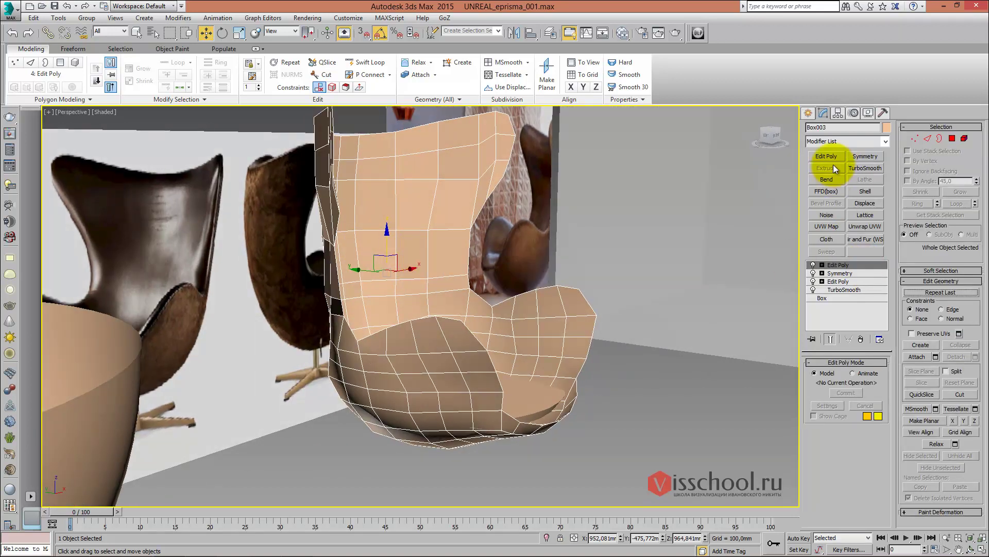
Add a Shell modifier to Box003 with a 10 mm Outer Amount
{"action": "left_click", "coordinate": [864, 190]}
{"action": "mouse_move", "coordinate": [583, 243]}
{"action": "middle_mouse_down", "text": "alt"}
{"action": "mouse_move", "coordinate": [578, 302]}
{"action": "mouse_move", "coordinate": [555, 304]}
{"action": "middle_mouse_up", "text": "alt"}
{"action": "left_click", "coordinate": [863, 387]}
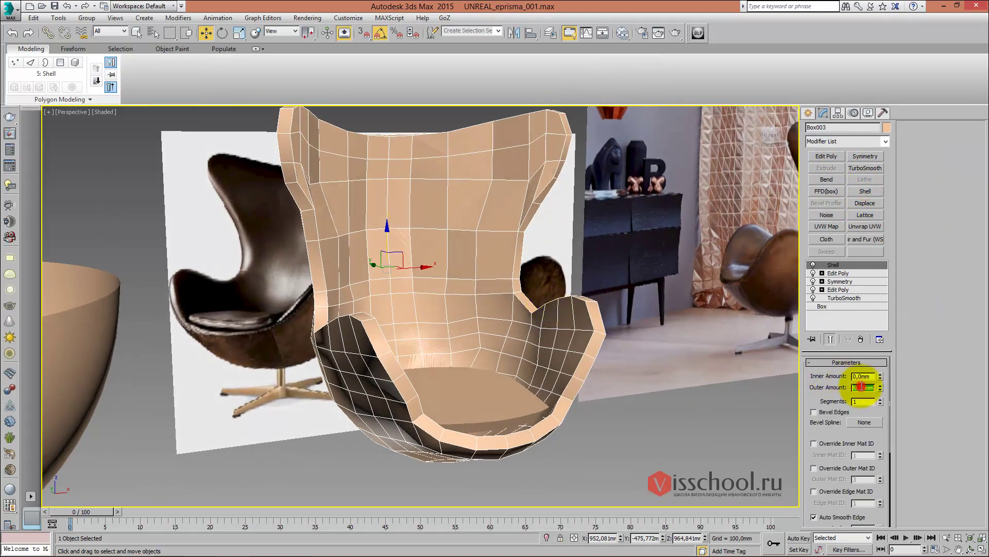
{"action": "type", "text": "10"}
{"action": "key", "text": "Return"}
{"action": "mouse_move", "coordinate": [527, 332]}
{"action": "middle_mouse_down", "text": "alt"}
{"action": "mouse_move", "coordinate": [523, 295]}
{"action": "mouse_move", "coordinate": [503, 303]}
{"action": "middle_mouse_up", "text": "alt"}
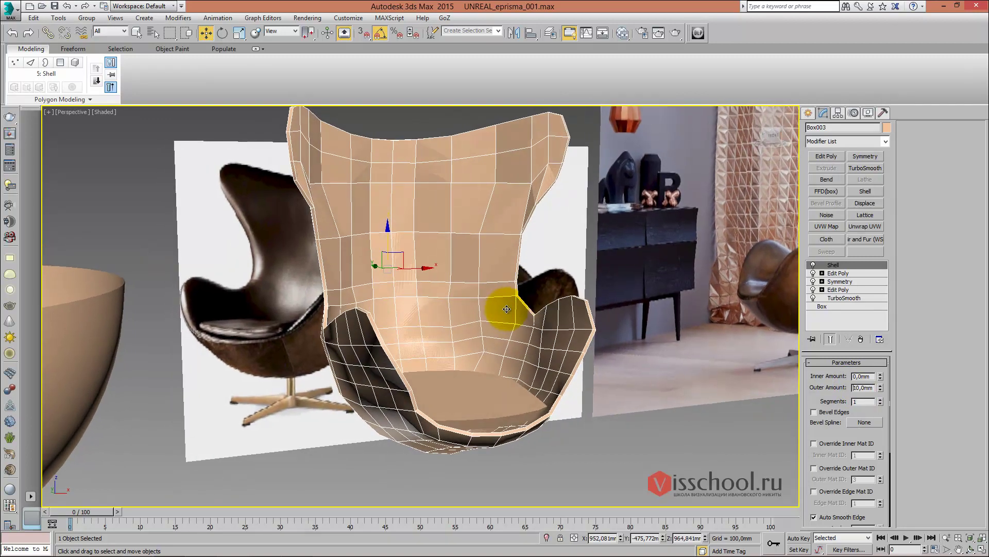
{"action": "middle_click_drag", "start_coordinate": [565, 314], "coordinate": [500, 330], "text": "alt"}
{"action": "scroll", "coordinate": [503, 319], "scroll_direction": "up", "scroll_amount": 2}
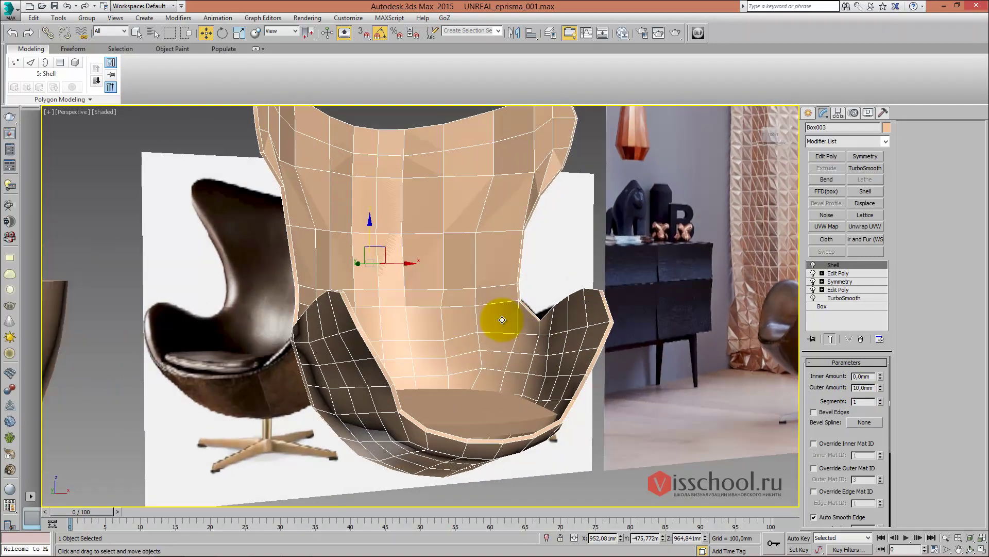
Increase the shell's Outer Amount to 15 mm and check the thicker edges
{"action": "left_click", "coordinate": [861, 391]}
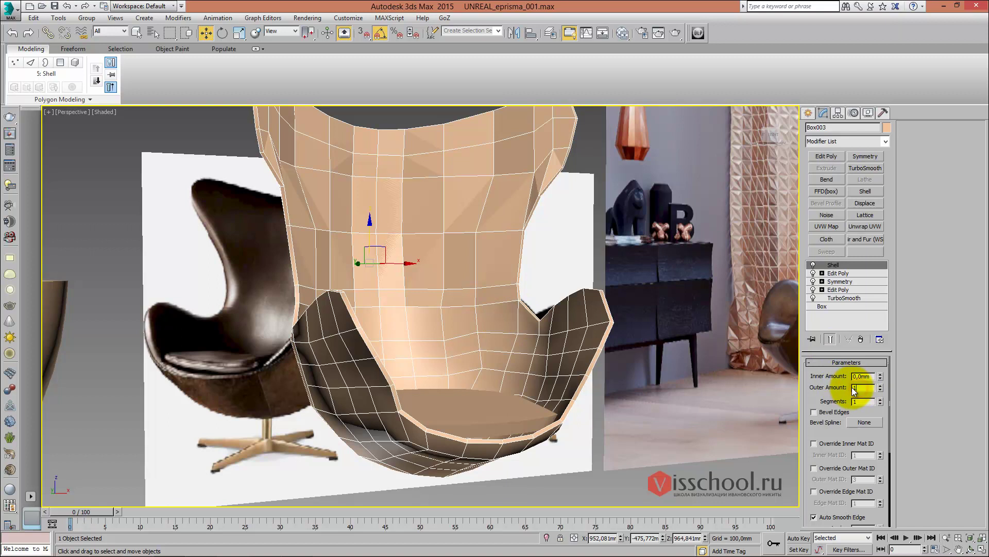
{"action": "type", "text": "15"}
{"action": "key", "text": "Return"}
{"action": "mouse_move", "coordinate": [592, 299]}
{"action": "middle_mouse_down", "text": "alt"}
{"action": "mouse_move", "coordinate": [463, 266]}
{"action": "mouse_move", "coordinate": [453, 276]}
{"action": "middle_mouse_up", "text": "alt"}
{"action": "scroll", "coordinate": [515, 287], "scroll_direction": "down", "scroll_amount": 2}
{"action": "scroll", "coordinate": [464, 264], "scroll_direction": "up", "scroll_amount": 3}
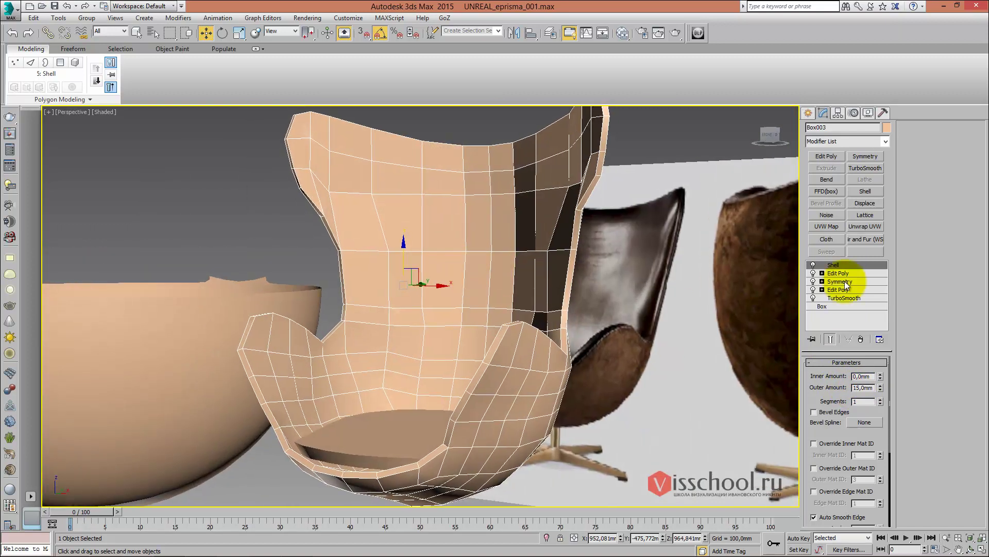
Add a 1-iteration TurboSmooth above the Shell on the shelled chair copy Box003
{"action": "left_click", "coordinate": [866, 168]}
{"action": "middle_click_drag", "start_coordinate": [494, 248], "coordinate": [508, 242], "text": "alt"}
{"action": "scroll", "coordinate": [508, 243], "scroll_direction": "down", "scroll_amount": 2}
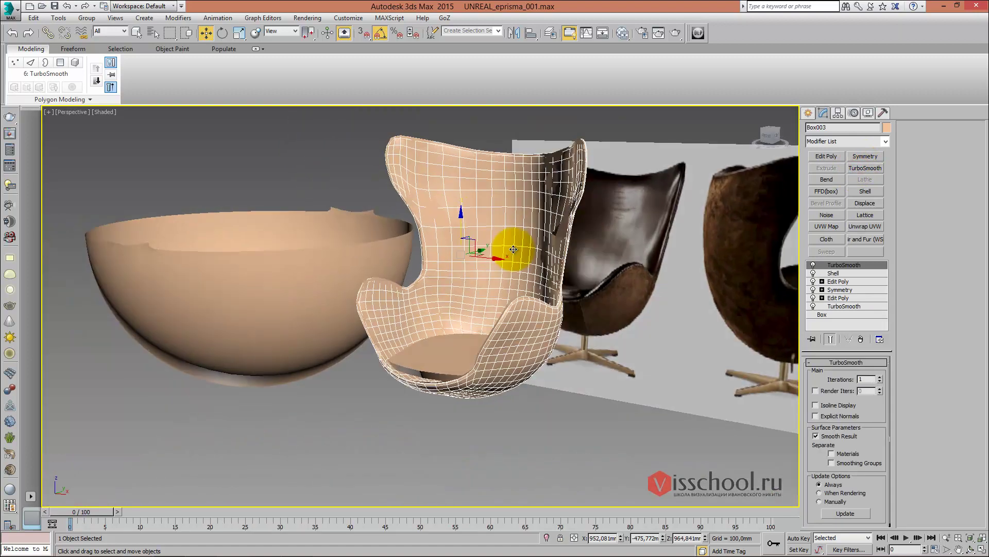
{"action": "scroll", "coordinate": [504, 253], "scroll_direction": "up", "scroll_amount": 2}
{"action": "scroll", "coordinate": [525, 249], "scroll_direction": "up", "scroll_amount": 2}
{"action": "mouse_move", "coordinate": [548, 309]}
{"action": "middle_mouse_down", "text": "alt"}
{"action": "mouse_move", "coordinate": [474, 265]}
{"action": "mouse_move", "coordinate": [386, 336]}
{"action": "mouse_move", "coordinate": [411, 346]}
{"action": "middle_mouse_up", "text": "alt"}
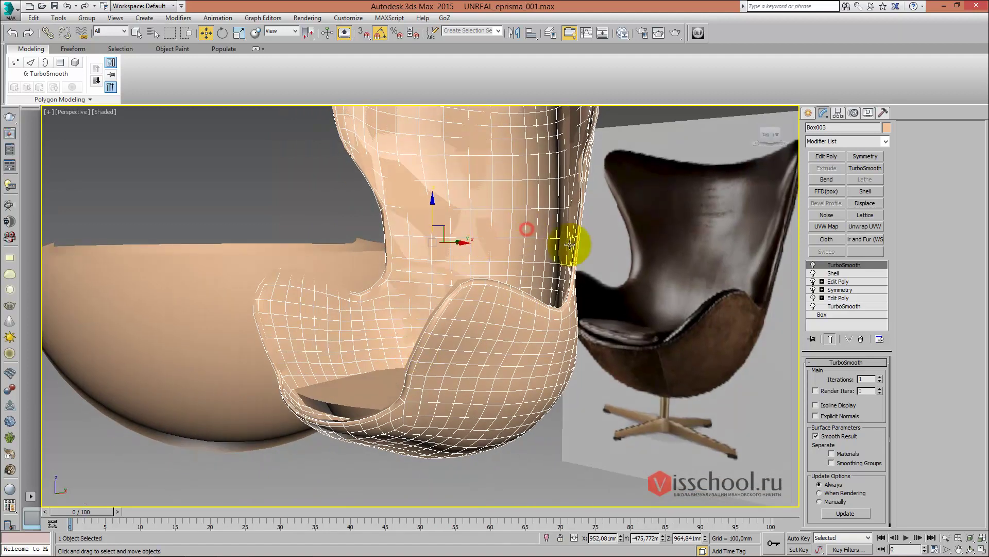
{"action": "middle_click_drag", "start_coordinate": [583, 244], "coordinate": [431, 159], "text": "alt"}
Select the original chair body Box002 and add TurboSmooth above its Edit Poly
{"action": "left_click", "coordinate": [474, 115]}
{"action": "left_click", "coordinate": [462, 147]}
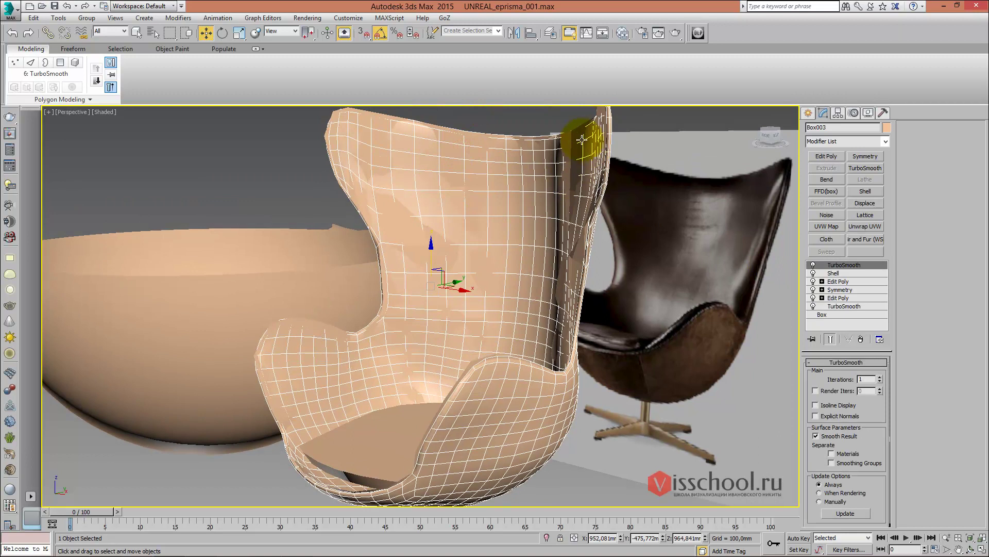
{"action": "left_click", "coordinate": [579, 136]}
{"action": "left_click", "coordinate": [865, 168]}
{"action": "middle_click_drag", "start_coordinate": [684, 230], "coordinate": [550, 255], "text": "alt"}
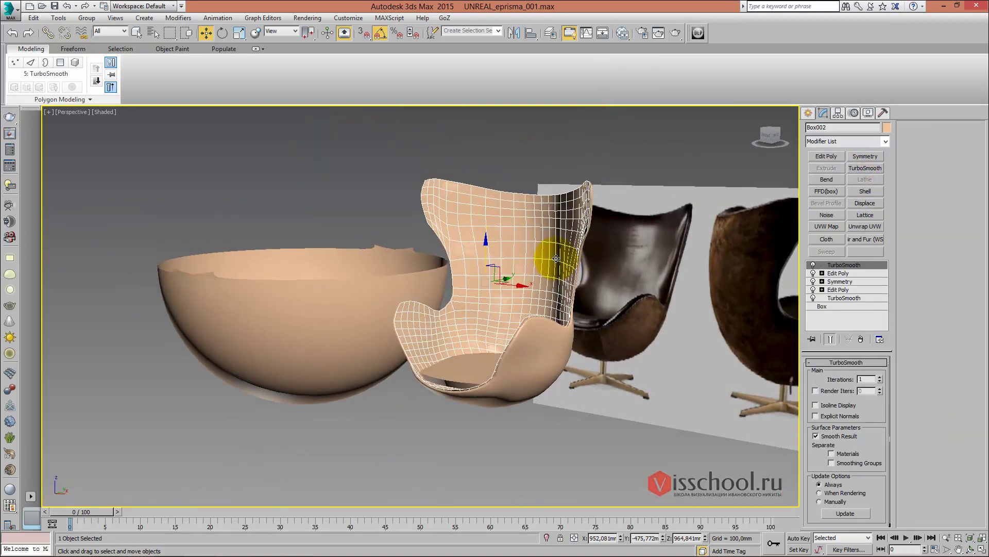
Open the Slate Material Editor, move its window up and right, and zoom the node view
{"action": "key", "text": "m"}
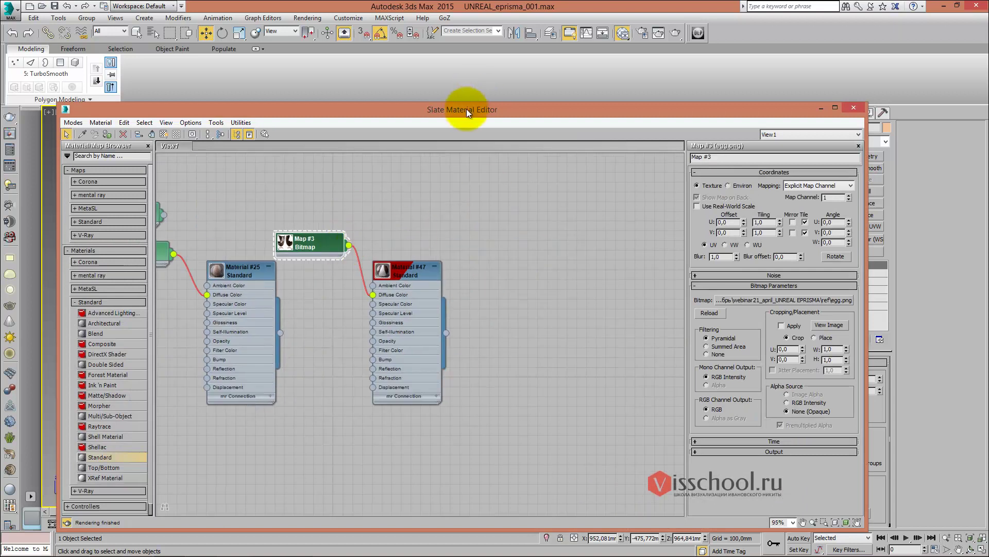
{"action": "left_click_drag", "start_coordinate": [465, 109], "coordinate": [552, 67]}
{"action": "middle_click_drag", "start_coordinate": [501, 180], "coordinate": [449, 166]}
{"action": "scroll", "coordinate": [411, 198], "scroll_direction": "up", "scroll_amount": 1}
{"action": "mouse_move", "coordinate": [411, 198]}
{"action": "middle_mouse_down"}
{"action": "mouse_move", "coordinate": [445, 164]}
{"action": "mouse_move", "coordinate": [404, 199]}
{"action": "middle_mouse_up"}
{"action": "scroll", "coordinate": [404, 199], "scroll_direction": "up", "scroll_amount": 1}
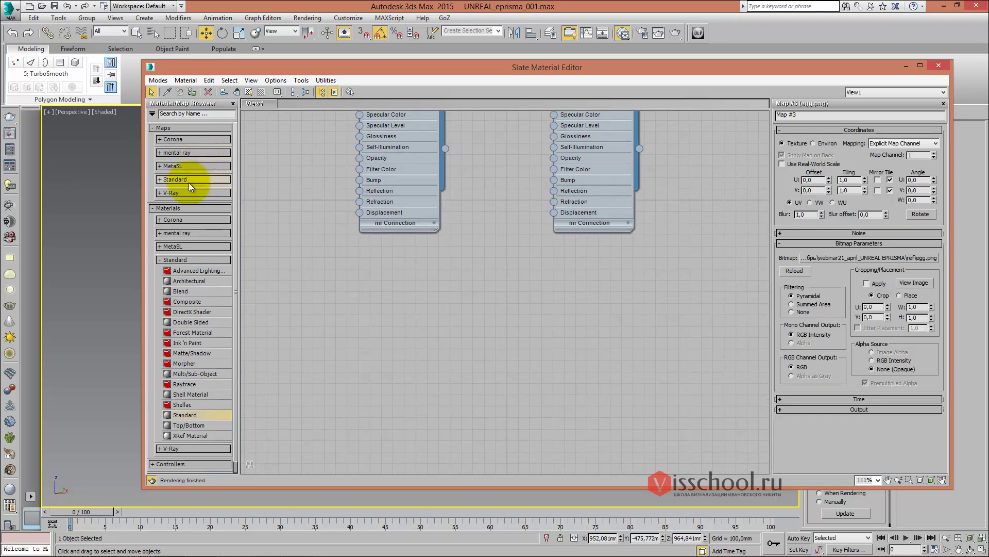
Expand the V-Ray category in the Material/Map Browser to list the V-Ray materials
{"action": "left_click", "coordinate": [236, 264]}
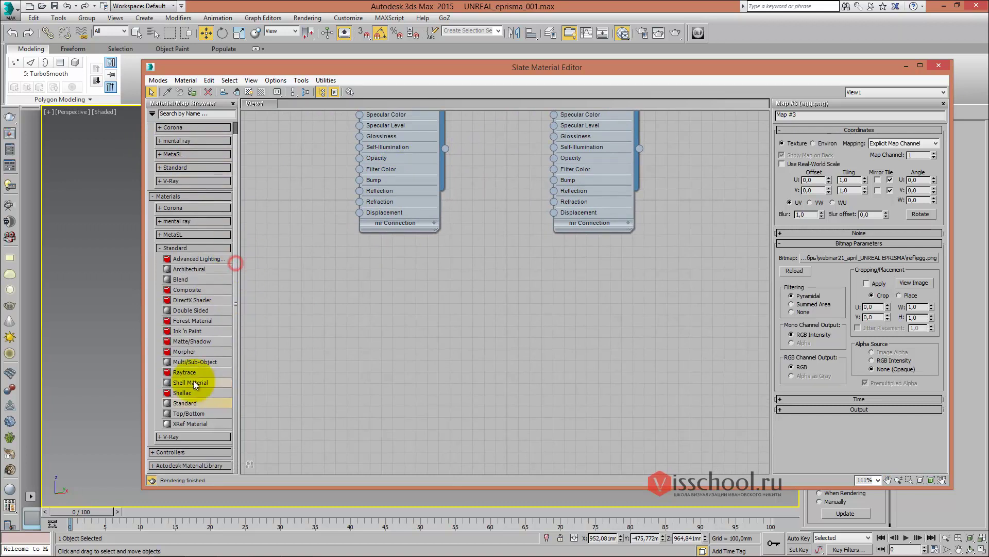
{"action": "left_click", "coordinate": [171, 437]}
{"action": "scroll", "coordinate": [196, 348], "scroll_direction": "down", "scroll_amount": 5}
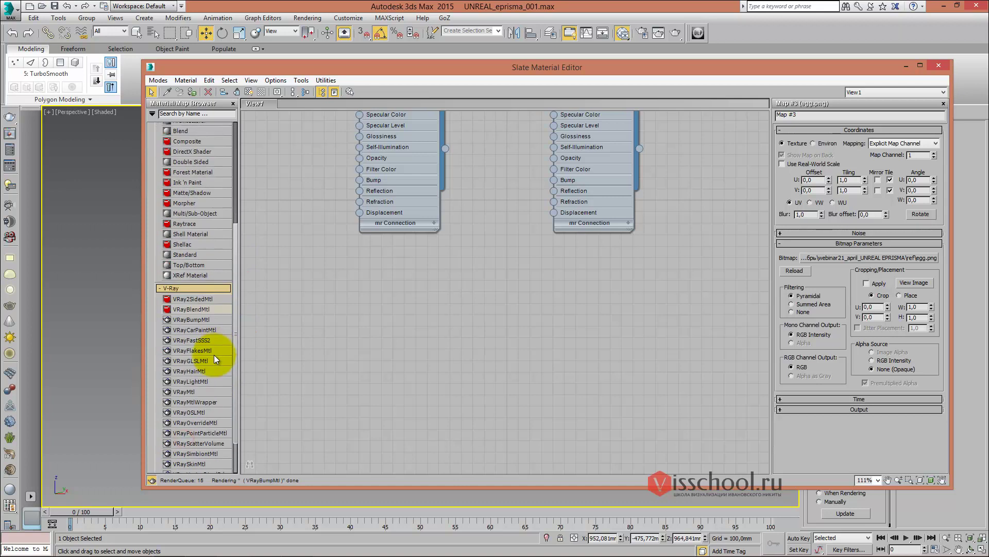
{"action": "scroll", "coordinate": [215, 354], "scroll_direction": "down", "scroll_amount": 3}
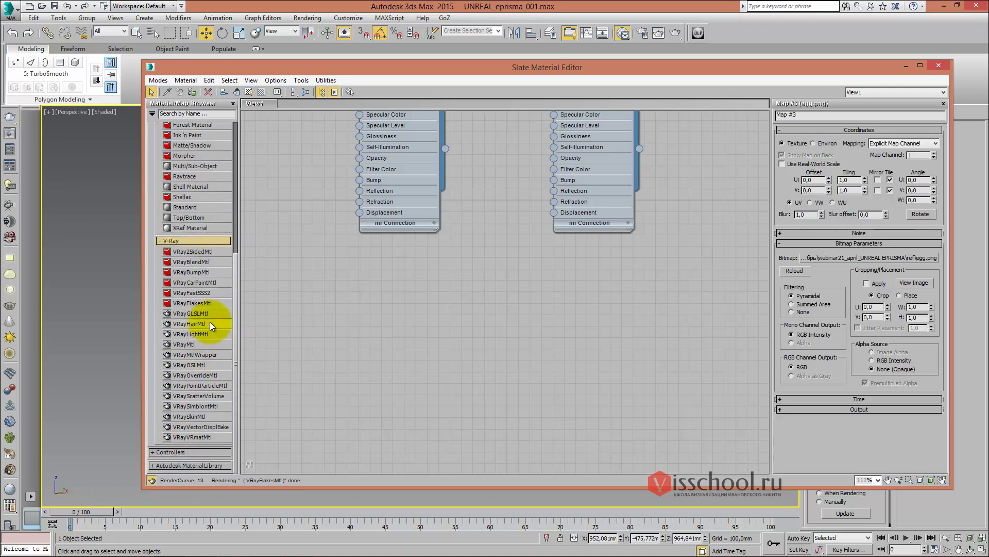
{"action": "scroll", "coordinate": [197, 286], "scroll_direction": "up", "scroll_amount": 5}
{"action": "scroll", "coordinate": [197, 286], "scroll_direction": "up", "scroll_amount": 7}
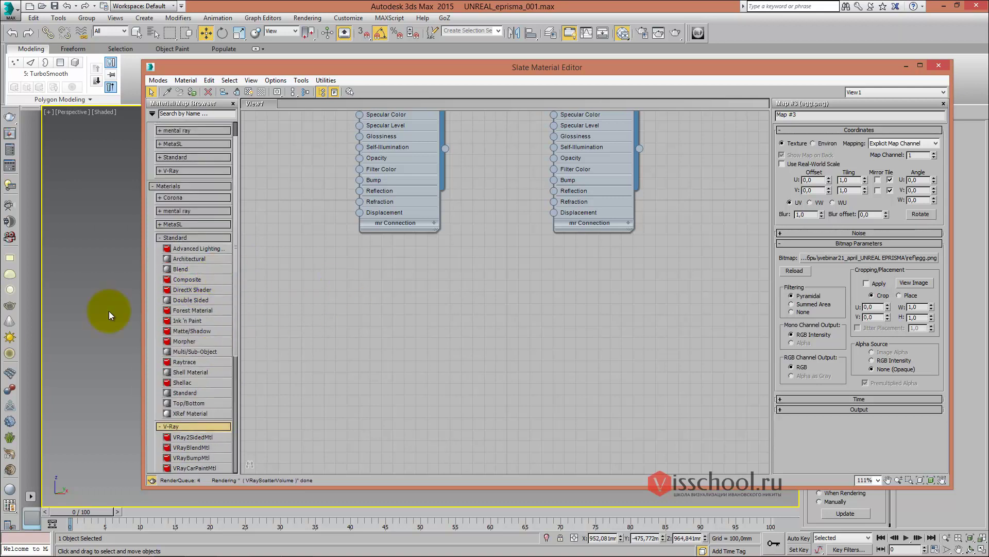
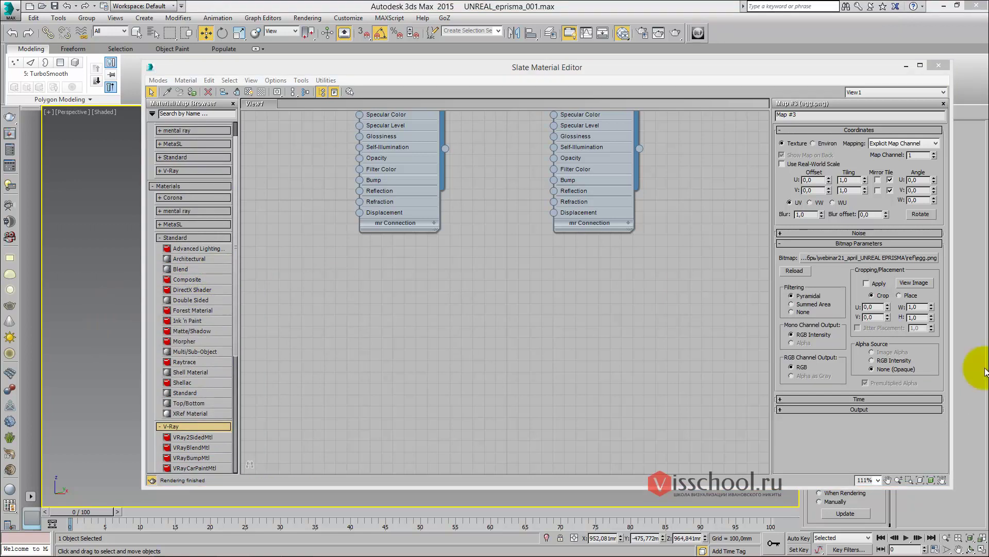
Add a new CoronaMtl node, Material #48, from the Corona list in Slate Material Editor
{"action": "mouse_move", "coordinate": [590, 68]}
{"action": "left_mouse_down"}
{"action": "mouse_move", "coordinate": [503, 451]}
{"action": "mouse_move", "coordinate": [549, 84]}
{"action": "left_mouse_up"}
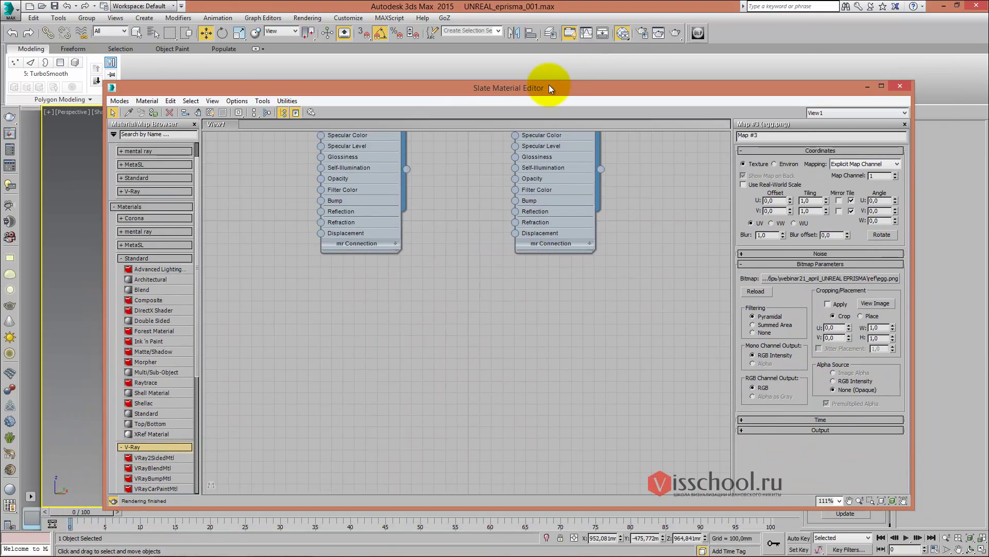
{"action": "mouse_move", "coordinate": [456, 101]}
{"action": "left_mouse_down"}
{"action": "mouse_move", "coordinate": [570, 342]}
{"action": "mouse_move", "coordinate": [529, 183]}
{"action": "left_mouse_up"}
{"action": "left_click_drag", "start_coordinate": [469, 191], "coordinate": [515, 131]}
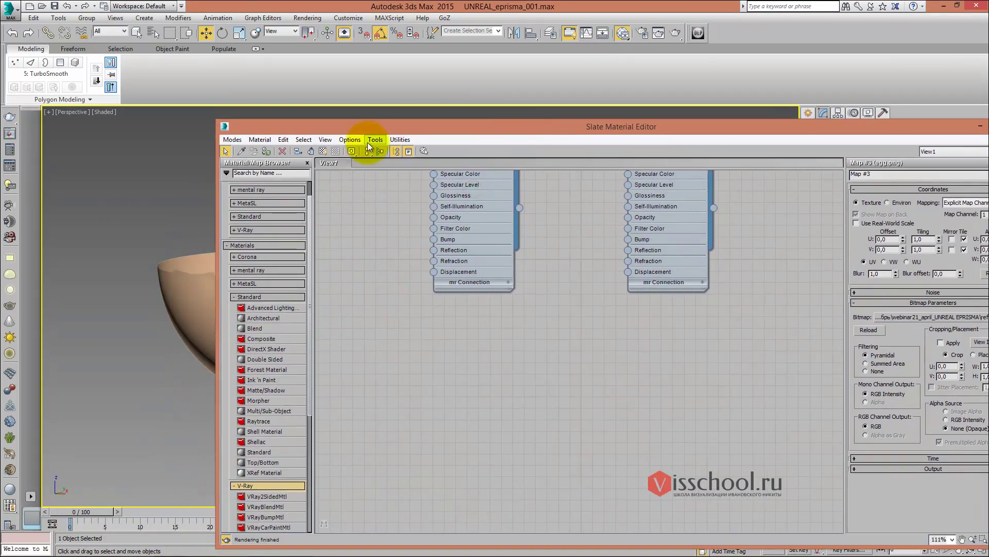
{"action": "left_click_drag", "start_coordinate": [373, 131], "coordinate": [354, 110]}
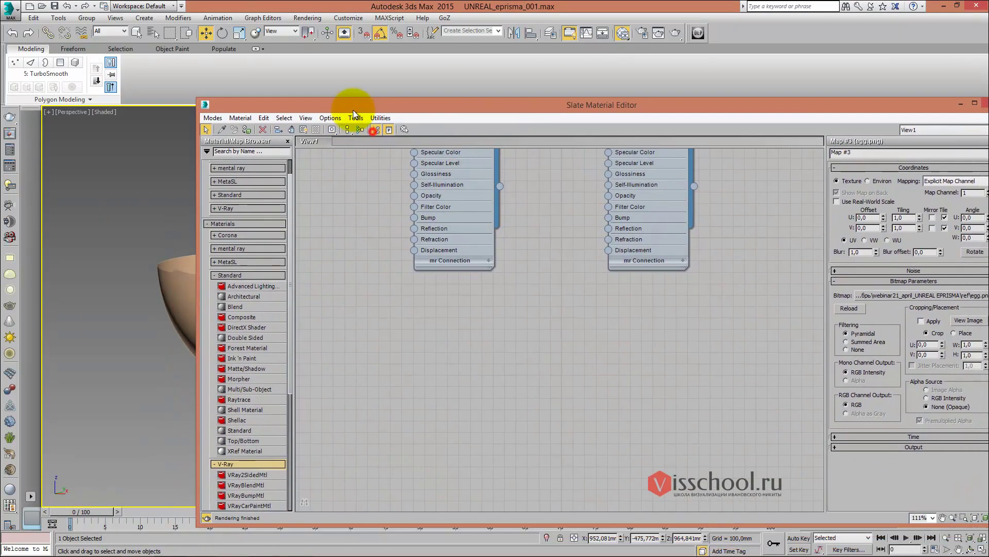
{"action": "left_click", "coordinate": [230, 236]}
{"action": "mouse_move", "coordinate": [371, 293]}
{"action": "left_mouse_down"}
{"action": "mouse_move", "coordinate": [367, 257]}
{"action": "mouse_move", "coordinate": [539, 296]}
{"action": "left_mouse_up"}
Give Material #48 a dark brown diffuse colour
{"action": "scroll", "coordinate": [485, 307], "scroll_direction": "up", "scroll_amount": 1}
{"action": "middle_click_drag", "start_coordinate": [484, 307], "coordinate": [440, 261]}
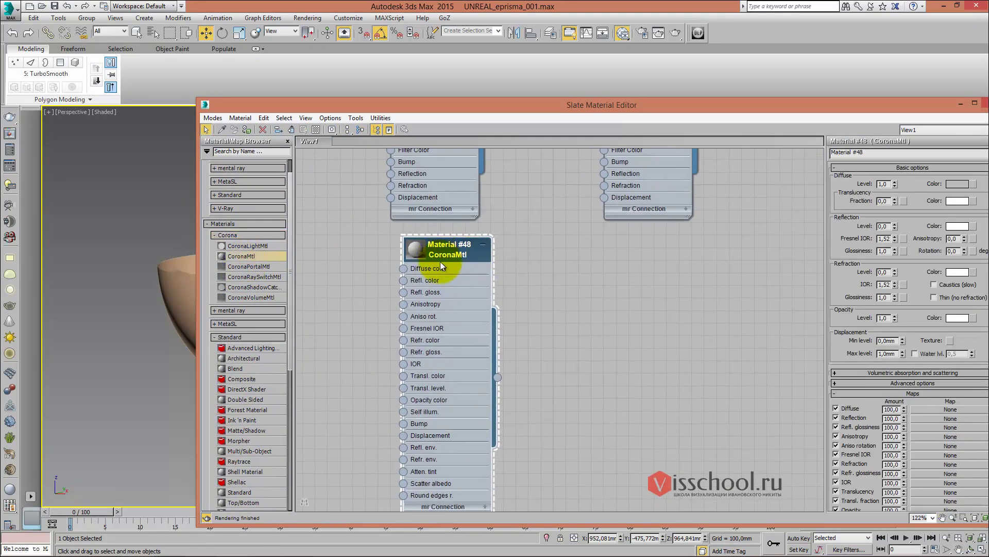
{"action": "left_click_drag", "start_coordinate": [776, 107], "coordinate": [670, 88]}
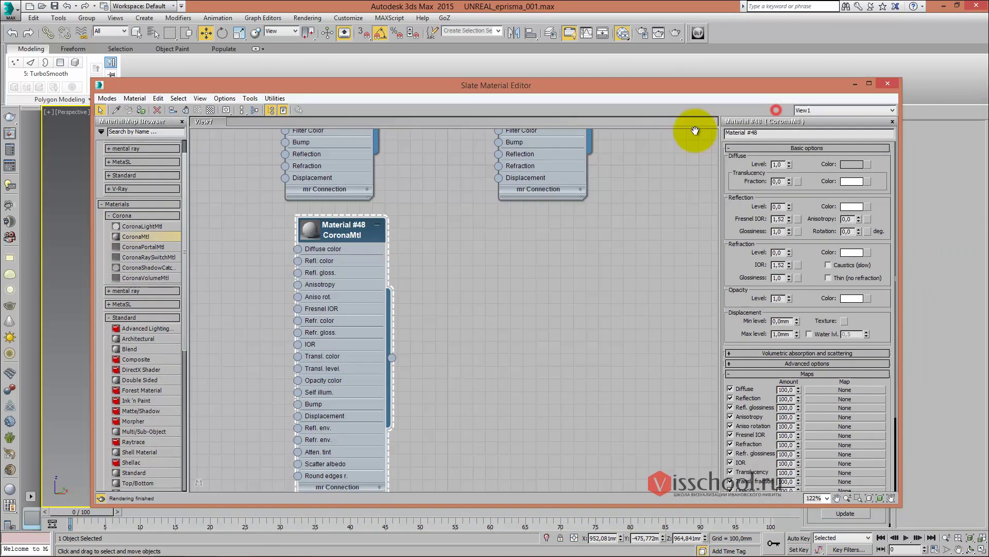
{"action": "left_click", "coordinate": [852, 164]}
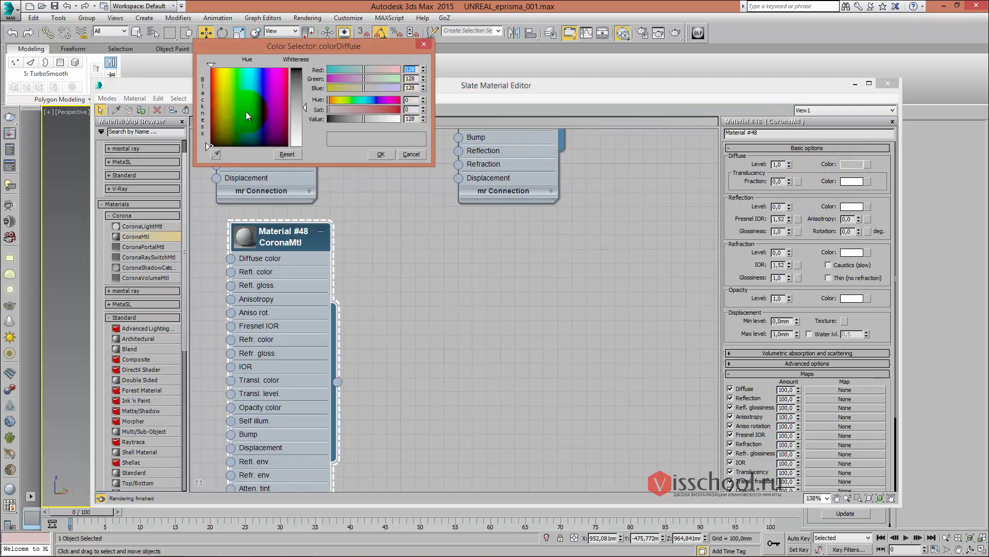
{"action": "left_click_drag", "start_coordinate": [246, 114], "coordinate": [224, 127]}
{"action": "left_click", "coordinate": [298, 68]}
{"action": "left_click", "coordinate": [381, 154]}
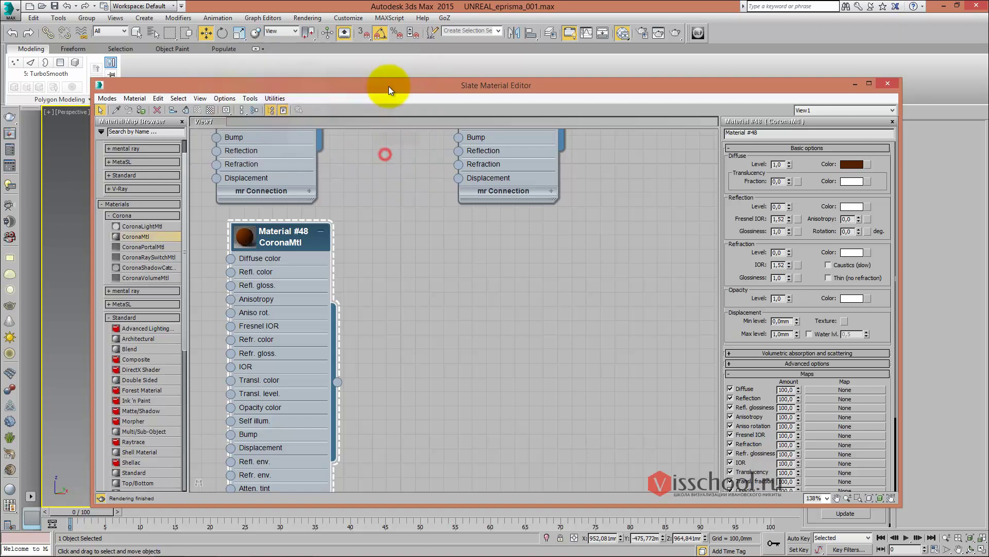
{"action": "left_click_drag", "start_coordinate": [389, 85], "coordinate": [831, 129]}
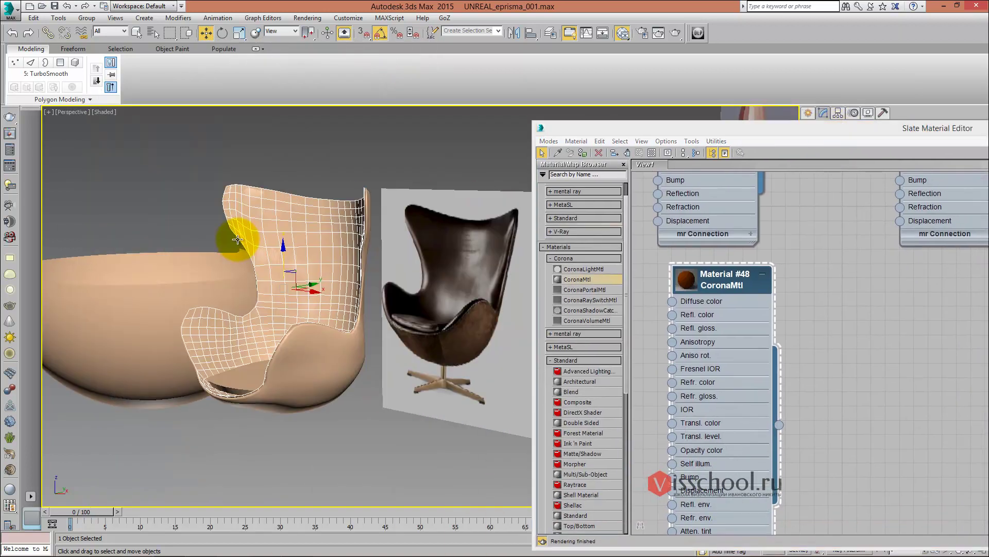
Assign the dark brown Material #48 to the egg chair
{"action": "middle_click_drag", "start_coordinate": [237, 240], "coordinate": [309, 222], "text": "alt"}
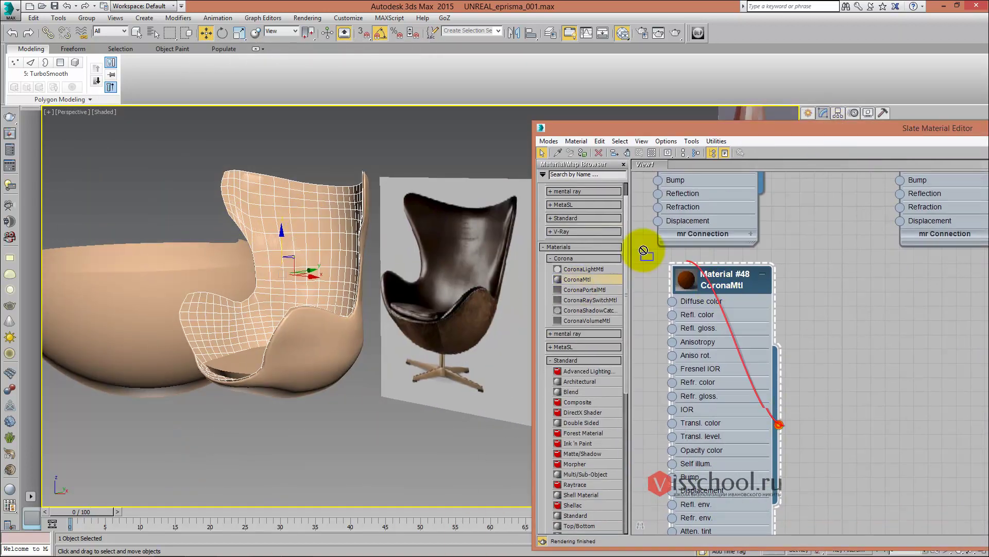
{"action": "left_click_drag", "start_coordinate": [778, 424], "coordinate": [301, 250]}
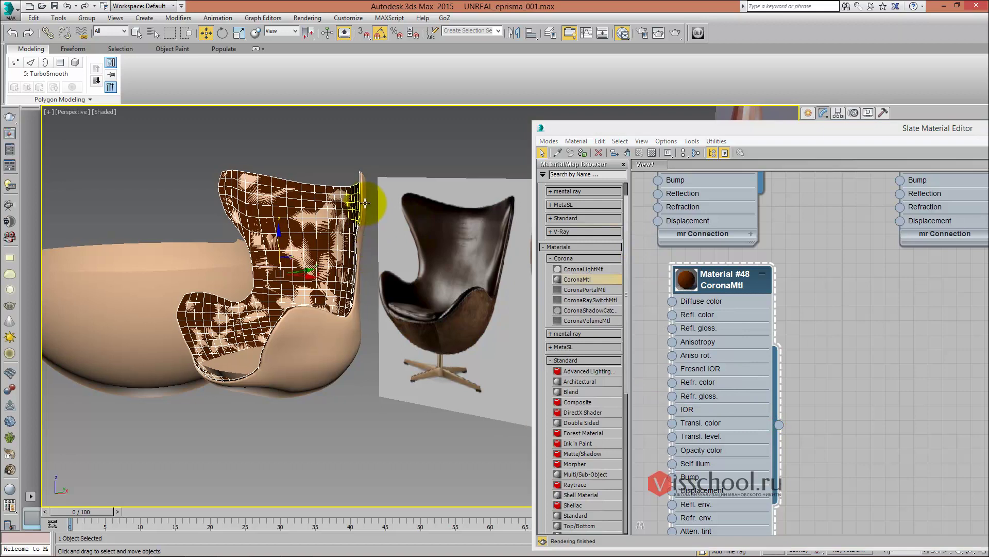
{"action": "middle_click_drag", "start_coordinate": [419, 232], "coordinate": [399, 248], "text": "alt"}
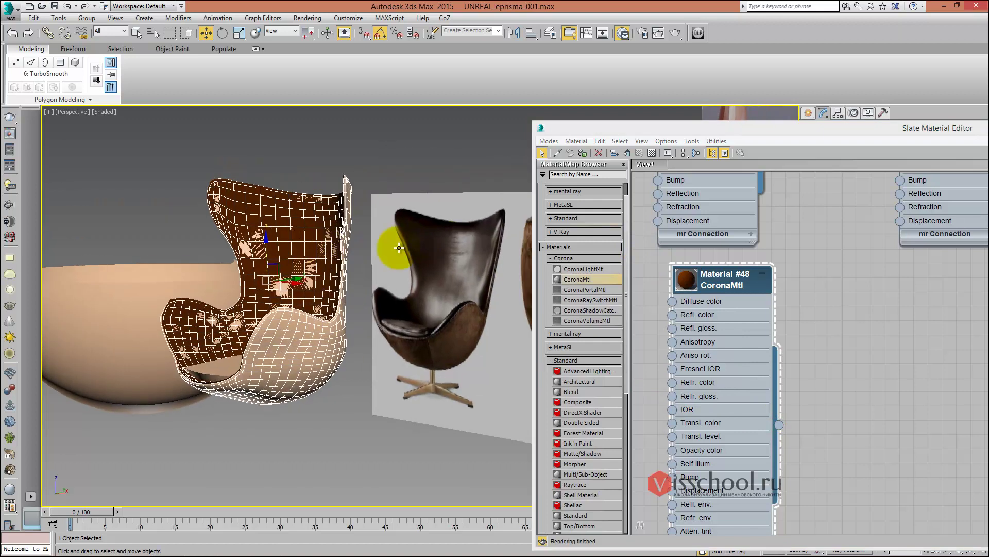
{"action": "middle_click_drag", "start_coordinate": [303, 235], "coordinate": [365, 239], "text": "alt"}
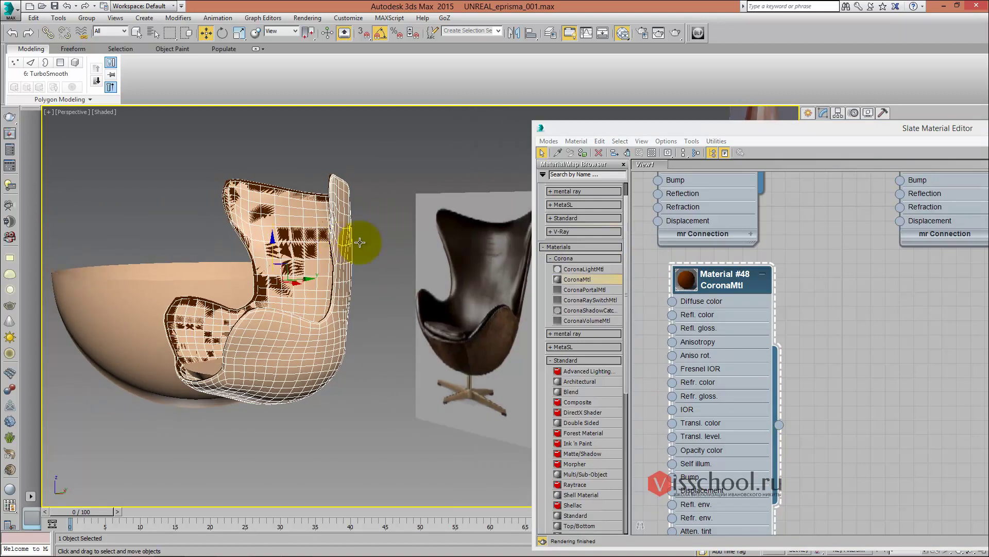
Copy Material #48 as Material #49 and give it an orange-brown diffuse
{"action": "mouse_move", "coordinate": [731, 280]}
{"action": "left_mouse_down", "text": "shift"}
{"action": "mouse_move", "coordinate": [841, 291]}
{"action": "mouse_move", "coordinate": [860, 283]}
{"action": "left_mouse_up", "text": "shift"}
{"action": "left_click_drag", "start_coordinate": [747, 126], "coordinate": [554, 91]}
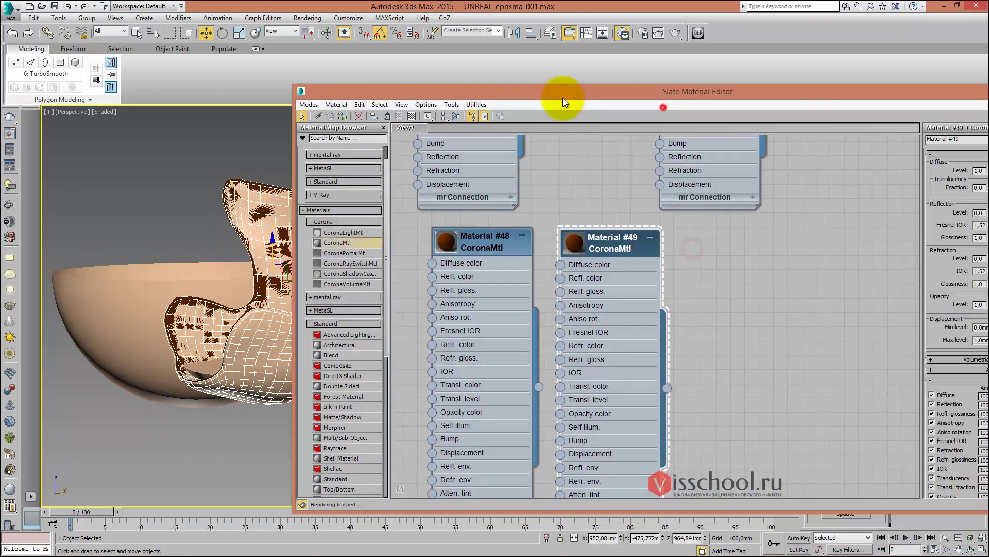
{"action": "left_click_drag", "start_coordinate": [620, 93], "coordinate": [493, 83]}
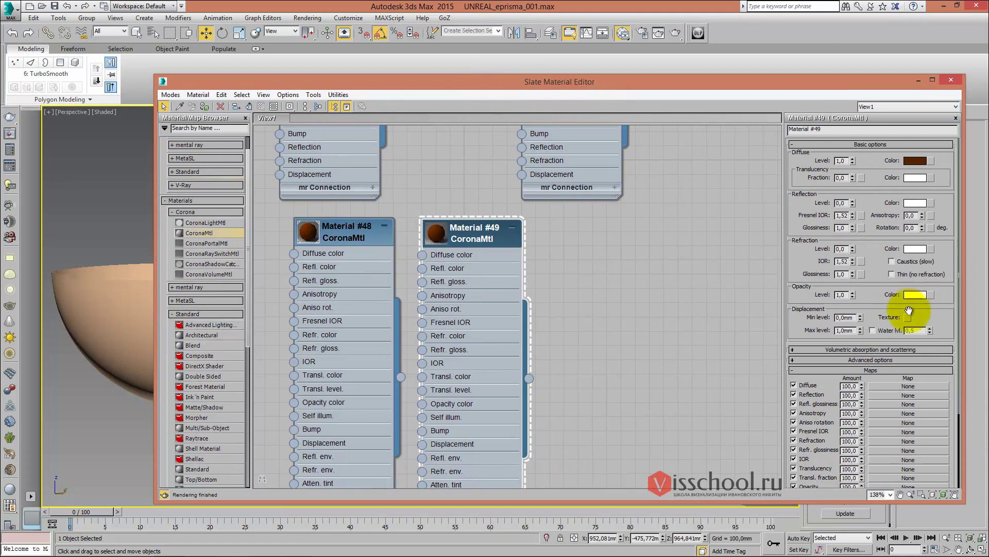
{"action": "left_click", "coordinate": [916, 162]}
{"action": "left_click_drag", "start_coordinate": [334, 119], "coordinate": [345, 118]}
{"action": "left_click", "coordinate": [380, 154]}
{"action": "left_click_drag", "start_coordinate": [311, 81], "coordinate": [604, 115]}
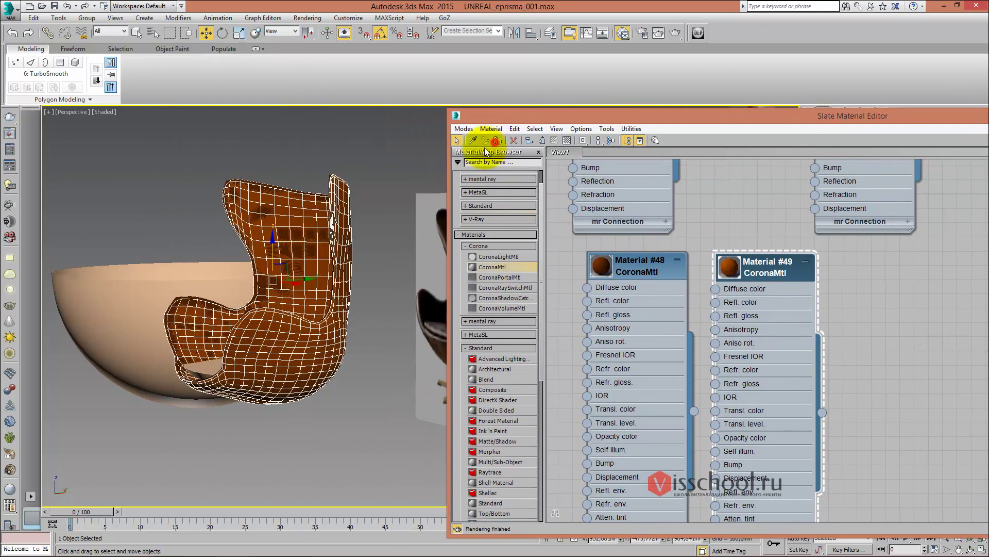
Change Material #49's diffuse to light grey-beige and close Slate Material Editor
{"action": "middle_click_drag", "start_coordinate": [257, 258], "coordinate": [216, 260], "text": "alt"}
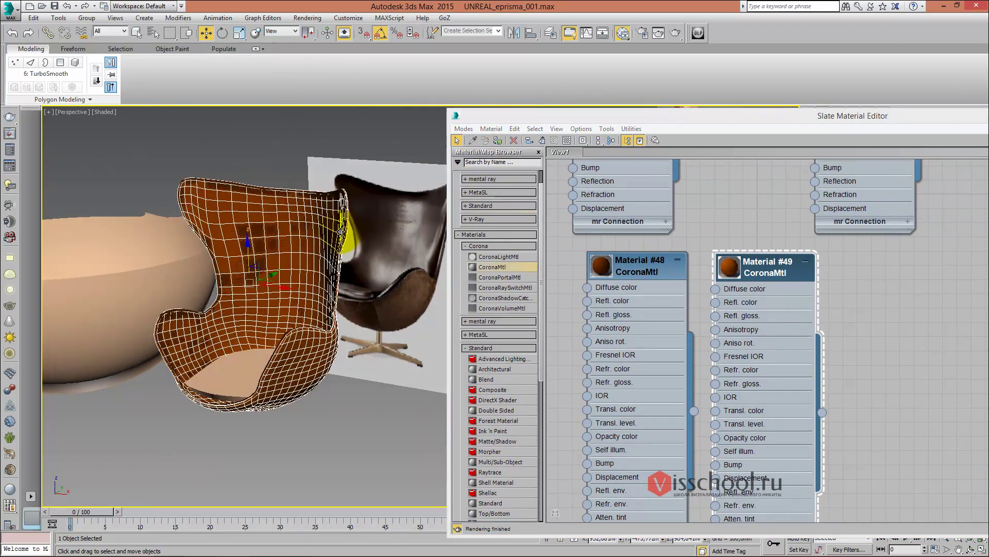
{"action": "scroll", "coordinate": [341, 231], "scroll_direction": "up", "scroll_amount": 5}
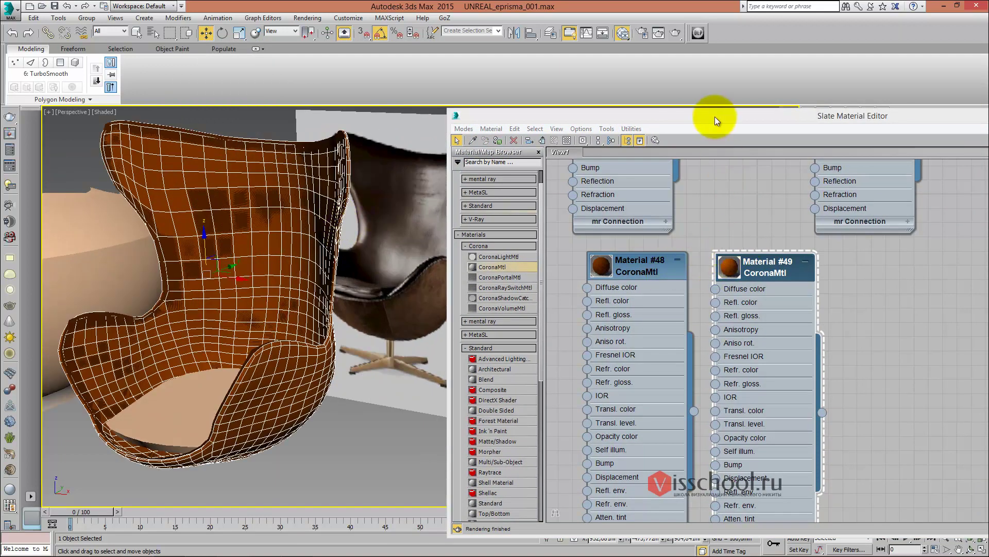
{"action": "double_click", "coordinate": [715, 116]}
{"action": "double_click", "coordinate": [785, 99]}
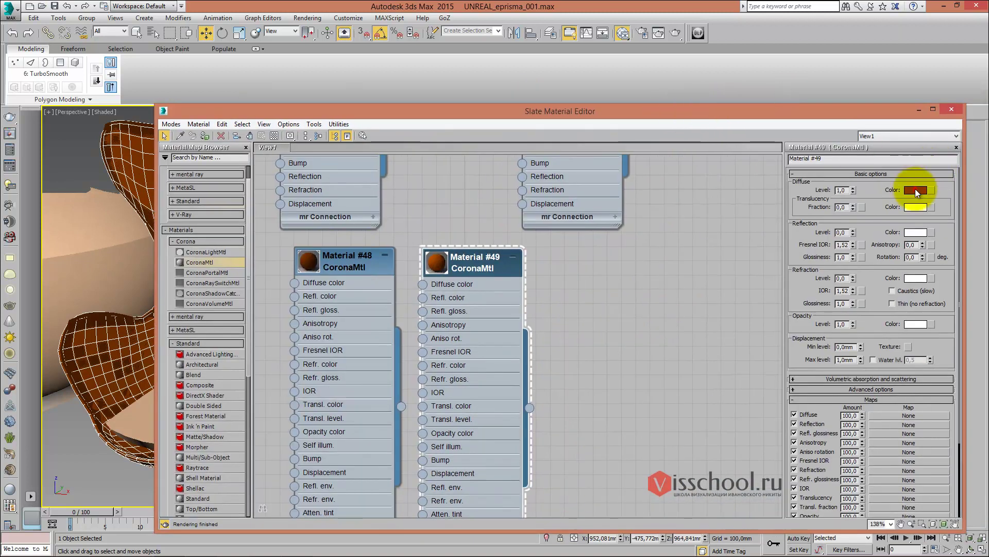
{"action": "left_click", "coordinate": [915, 189]}
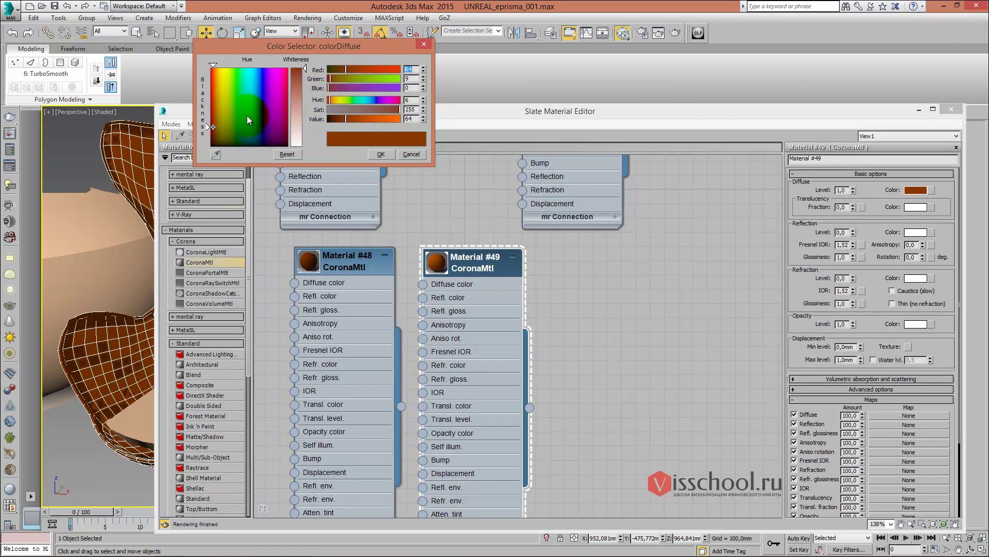
{"action": "left_click_drag", "start_coordinate": [215, 118], "coordinate": [221, 128]}
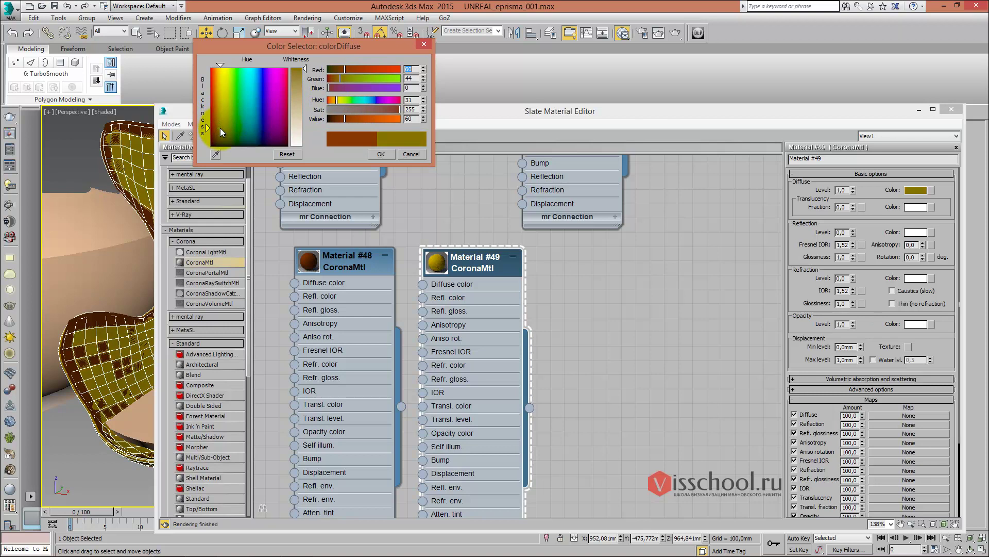
{"action": "left_click_drag", "start_coordinate": [289, 106], "coordinate": [298, 119]}
{"action": "mouse_move", "coordinate": [342, 47]}
{"action": "left_mouse_down"}
{"action": "mouse_move", "coordinate": [654, 155]}
{"action": "mouse_move", "coordinate": [406, 80]}
{"action": "left_mouse_up"}
{"action": "left_click", "coordinate": [449, 191]}
{"action": "left_click_drag", "start_coordinate": [476, 116], "coordinate": [362, 150]}
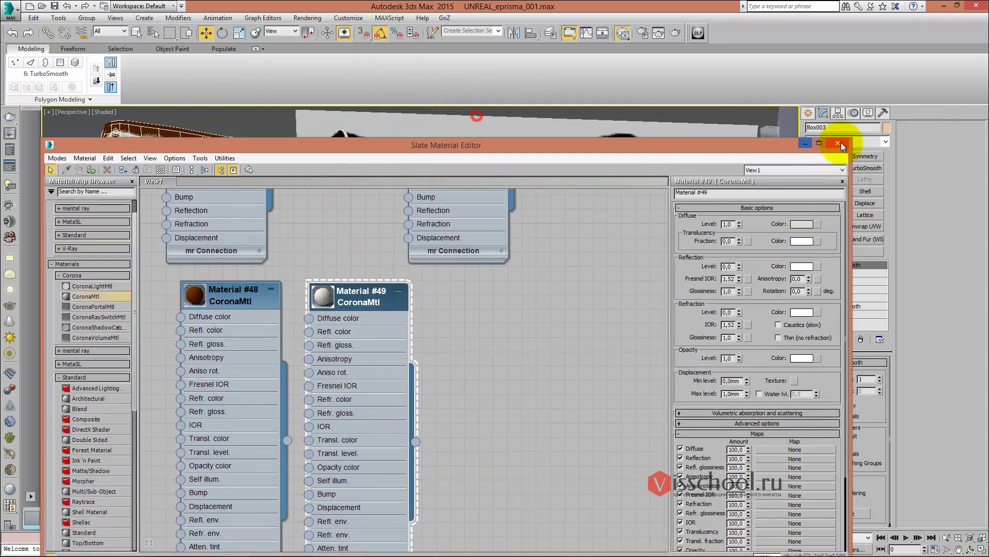
{"action": "left_click", "coordinate": [837, 144]}
{"action": "mouse_move", "coordinate": [426, 170]}
{"action": "middle_mouse_down", "text": "alt"}
{"action": "mouse_move", "coordinate": [342, 210]}
{"action": "mouse_move", "coordinate": [316, 199]}
{"action": "mouse_move", "coordinate": [387, 193]}
{"action": "mouse_move", "coordinate": [355, 289]}
{"action": "middle_mouse_up", "text": "alt"}
Add a Shell with 15 mm inner amount above Box002's upper Edit Poly
{"action": "left_click", "coordinate": [342, 330]}
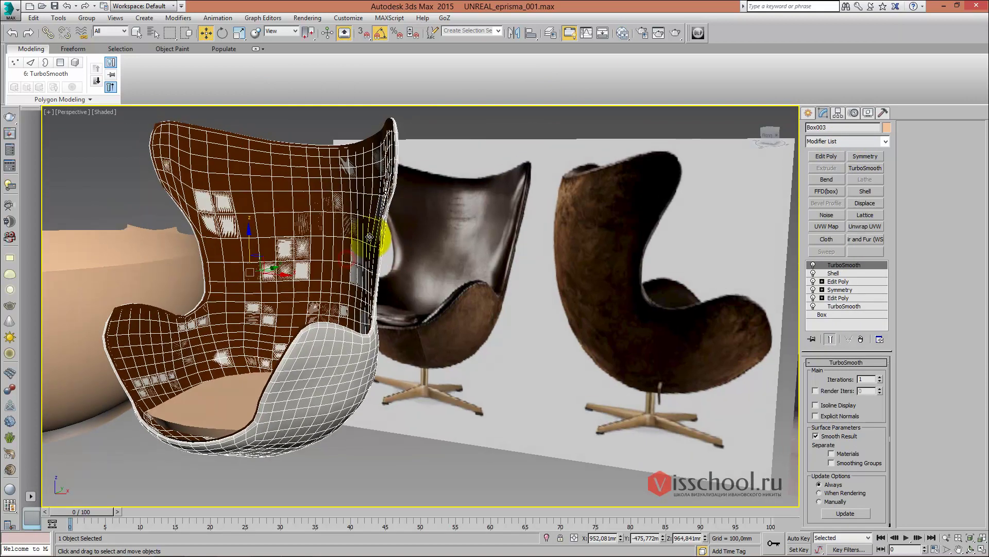
{"action": "middle_click_drag", "start_coordinate": [329, 319], "coordinate": [342, 330], "text": "alt"}
{"action": "mouse_move", "coordinate": [391, 278]}
{"action": "middle_mouse_down", "text": "alt"}
{"action": "mouse_move", "coordinate": [357, 289]}
{"action": "mouse_move", "coordinate": [365, 281]}
{"action": "mouse_move", "coordinate": [322, 235]}
{"action": "mouse_move", "coordinate": [332, 216]}
{"action": "mouse_move", "coordinate": [280, 267]}
{"action": "mouse_move", "coordinate": [433, 297]}
{"action": "mouse_move", "coordinate": [470, 265]}
{"action": "mouse_move", "coordinate": [408, 182]}
{"action": "mouse_move", "coordinate": [409, 132]}
{"action": "mouse_move", "coordinate": [491, 225]}
{"action": "middle_mouse_up", "text": "alt"}
{"action": "left_click", "coordinate": [384, 132]}
{"action": "left_click", "coordinate": [838, 272]}
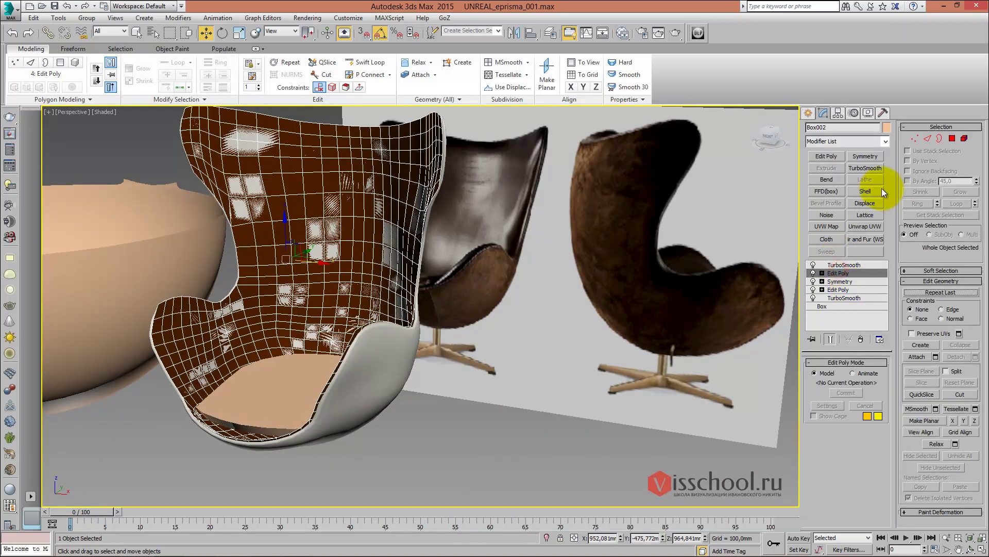
{"action": "left_click", "coordinate": [865, 191]}
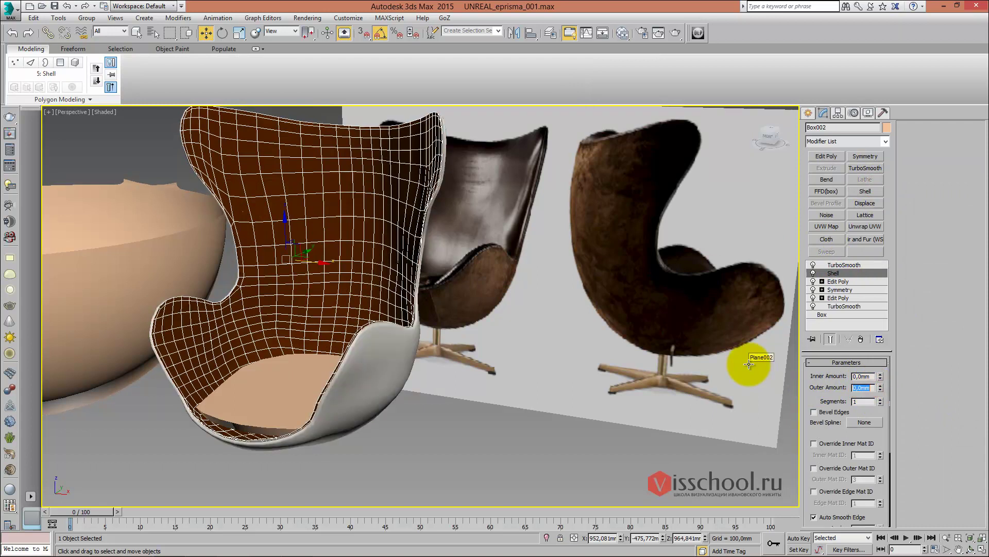
{"action": "left_click", "coordinate": [871, 376]}
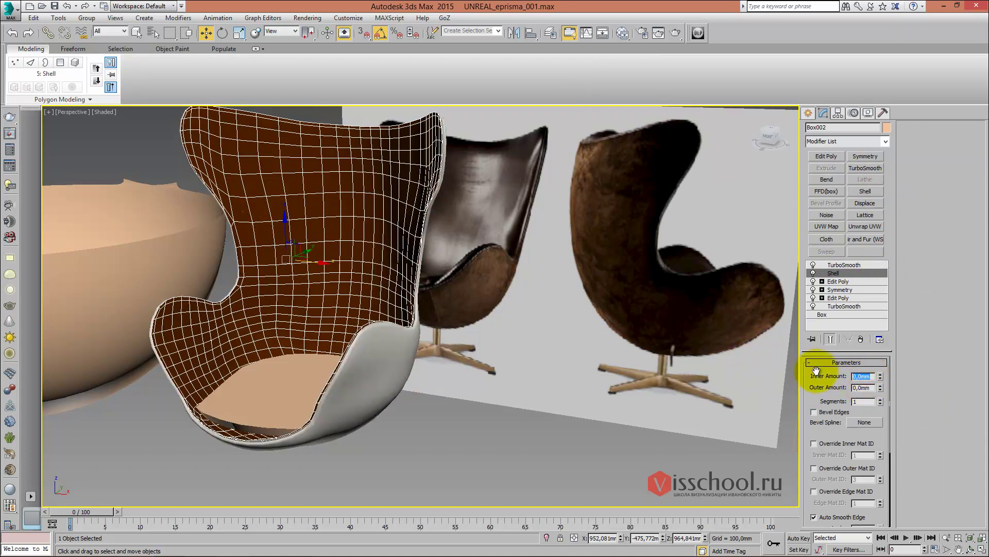
{"action": "type", "text": "15"}
{"action": "key", "text": "Return"}
Apply TurboSmooth to the seat cushion Shape001
{"action": "mouse_move", "coordinate": [453, 237]}
{"action": "middle_mouse_down", "text": "alt"}
{"action": "mouse_move", "coordinate": [410, 229]}
{"action": "mouse_move", "coordinate": [469, 221]}
{"action": "middle_mouse_up", "text": "alt"}
{"action": "left_click", "coordinate": [412, 329]}
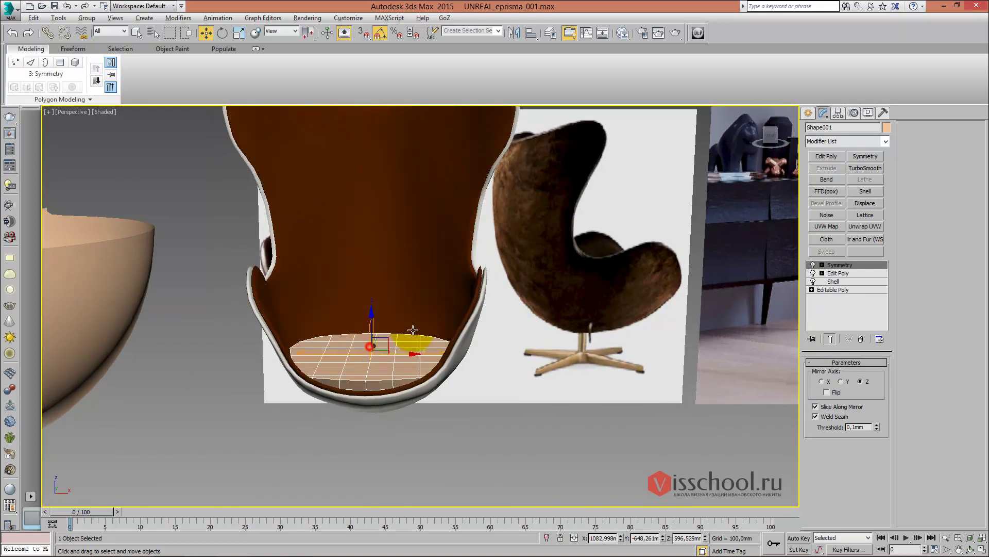
{"action": "middle_click_drag", "start_coordinate": [413, 330], "coordinate": [693, 283], "text": "alt"}
{"action": "left_click", "coordinate": [865, 167]}
{"action": "mouse_move", "coordinate": [545, 249]}
{"action": "middle_mouse_down", "text": "alt"}
{"action": "mouse_move", "coordinate": [466, 261]}
{"action": "mouse_move", "coordinate": [461, 243]}
{"action": "middle_mouse_up", "text": "alt"}
Check the chair in the Front view and bring up the Rendering menu
{"action": "key", "text": "f"}
{"action": "scroll", "coordinate": [462, 239], "scroll_direction": "up", "scroll_amount": 5}
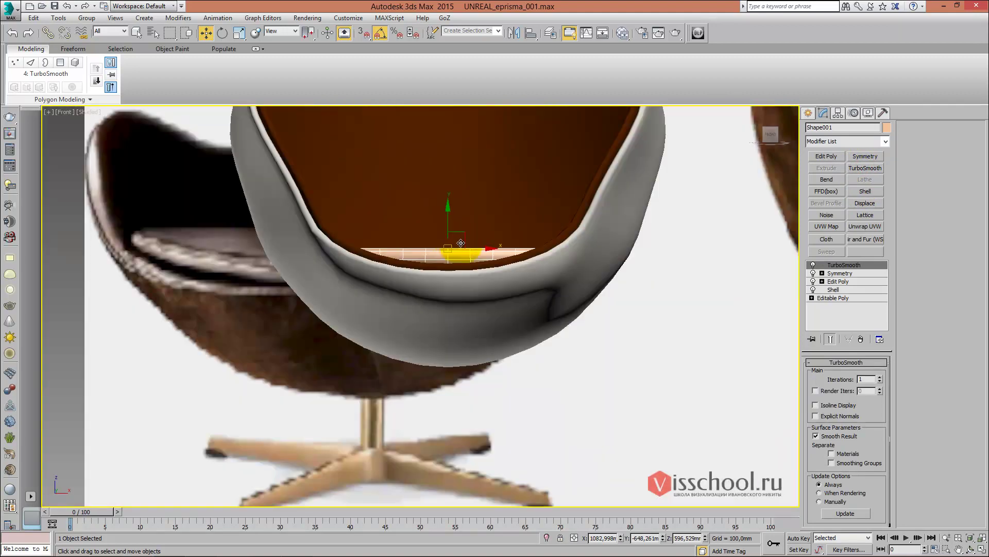
{"action": "scroll", "coordinate": [455, 290], "scroll_direction": "down", "scroll_amount": 3}
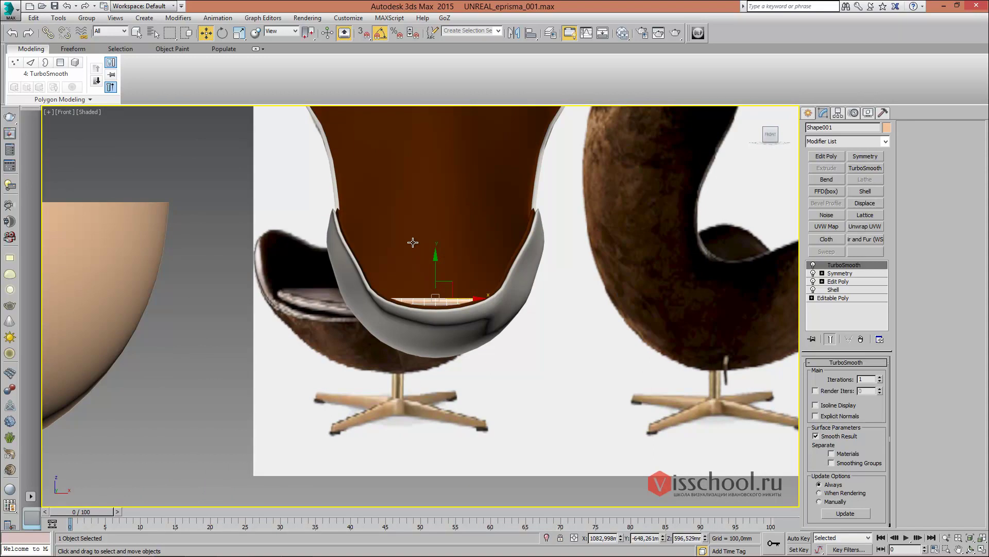
{"action": "left_click", "coordinate": [321, 20]}
Confirm in Render Setup's Assign Renderer that Corona remains the production renderer
{"action": "left_click", "coordinate": [338, 47]}
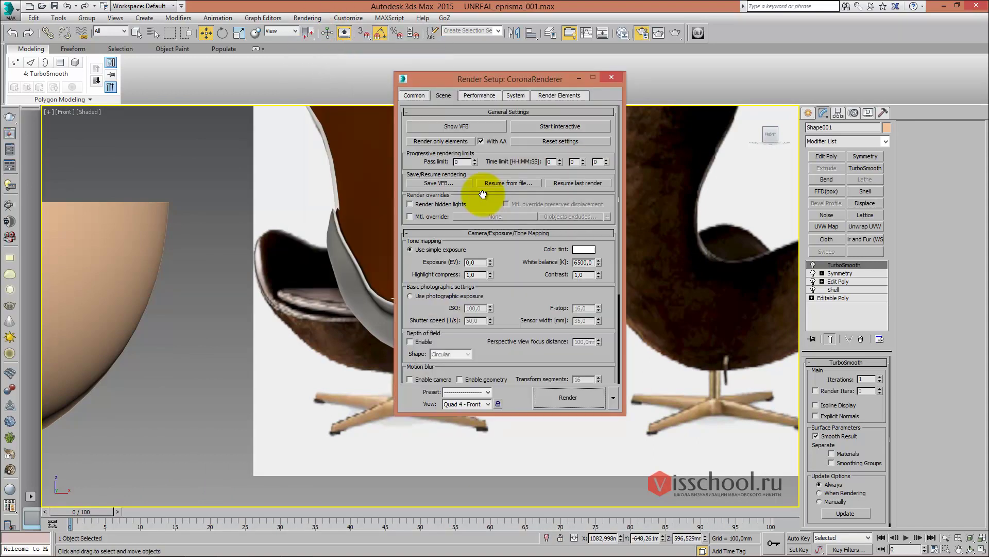
{"action": "left_click_drag", "start_coordinate": [496, 78], "coordinate": [503, 55]}
{"action": "left_click", "coordinate": [422, 72]}
{"action": "scroll", "coordinate": [567, 258], "scroll_direction": "down", "scroll_amount": 5}
{"action": "scroll", "coordinate": [539, 291], "scroll_direction": "down", "scroll_amount": 5}
{"action": "left_click", "coordinate": [518, 354]}
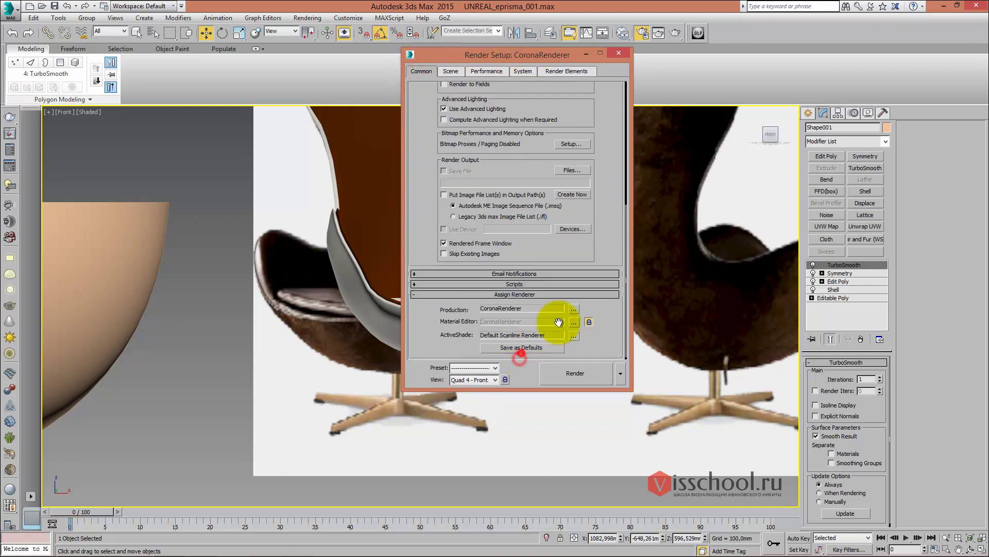
{"action": "left_click", "coordinate": [575, 310]}
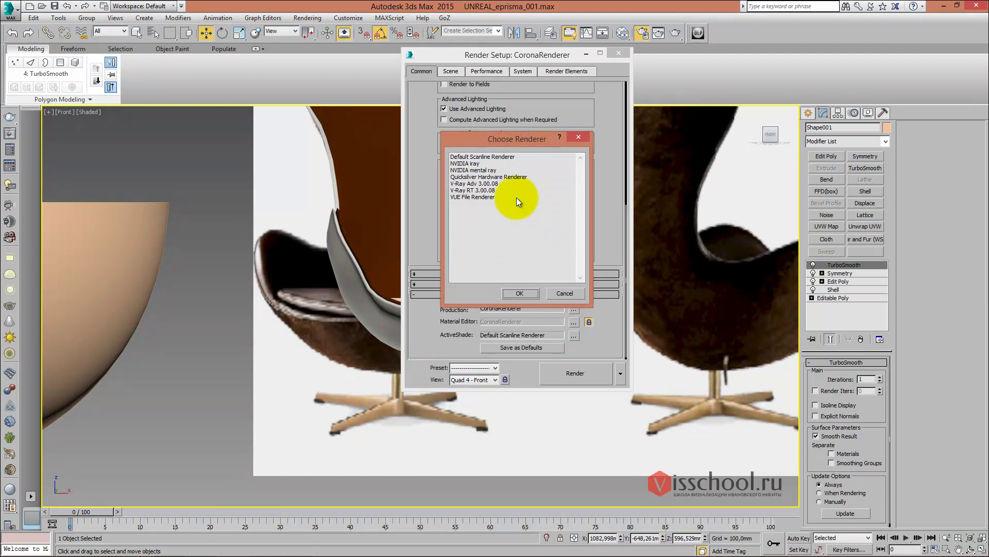
{"action": "left_click", "coordinate": [579, 138]}
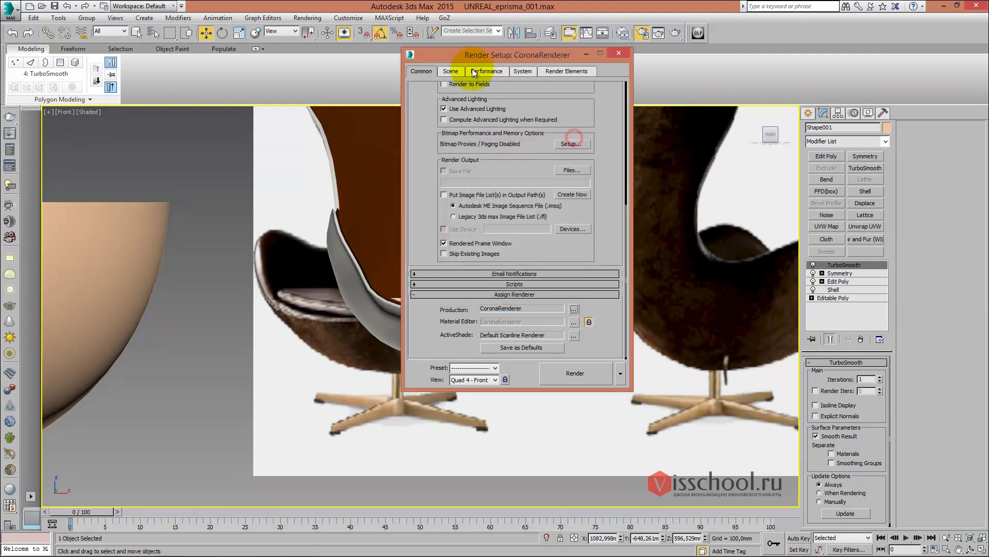
Review the Corona licence details on the System tab and close Render Setup
{"action": "left_click", "coordinate": [522, 73]}
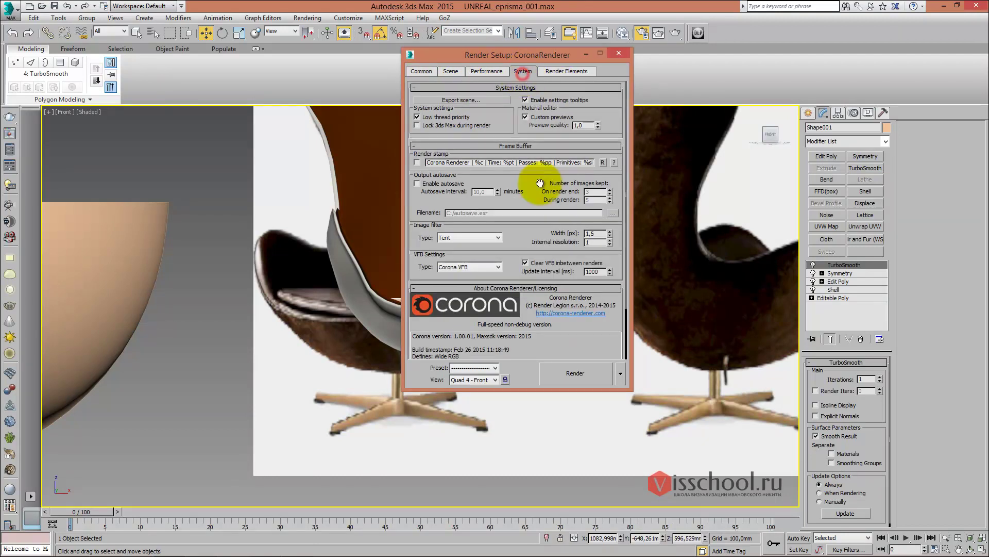
{"action": "left_click_drag", "start_coordinate": [509, 322], "coordinate": [508, 283]}
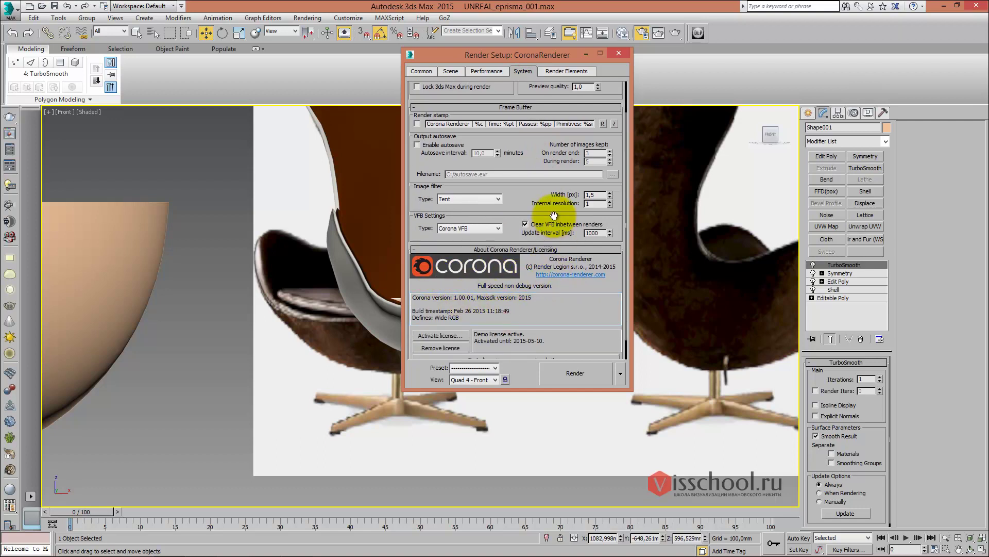
{"action": "left_click", "coordinate": [617, 54]}
{"action": "scroll", "coordinate": [426, 239], "scroll_direction": "up", "scroll_amount": 2}
{"action": "scroll", "coordinate": [464, 269], "scroll_direction": "up", "scroll_amount": 1}
{"action": "scroll", "coordinate": [447, 266], "scroll_direction": "up", "scroll_amount": 1}
Draw a small standard Cylinder at the seat centre in the Top view
{"action": "middle_click_drag", "start_coordinate": [404, 249], "coordinate": [380, 264], "text": "alt"}
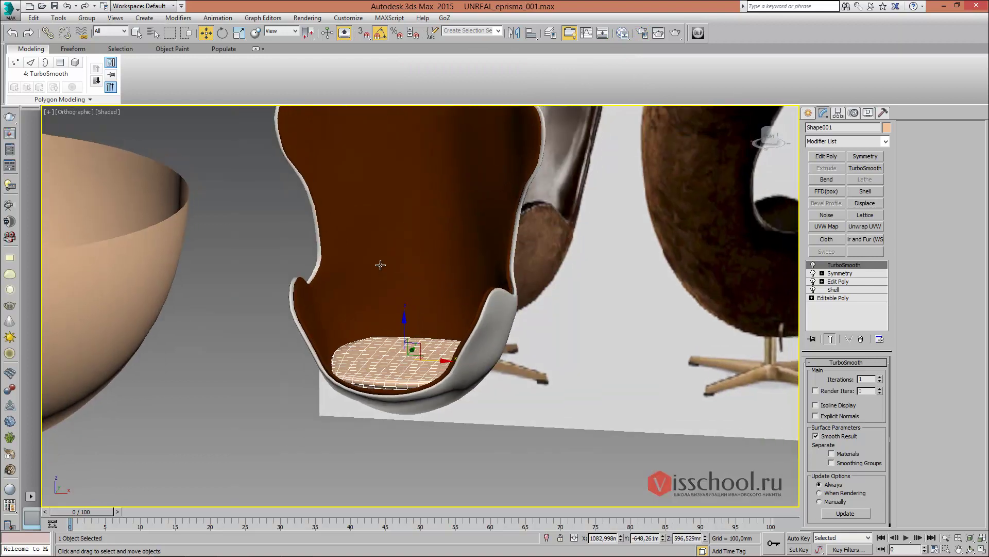
{"action": "scroll", "coordinate": [388, 244], "scroll_direction": "down", "scroll_amount": 2}
{"action": "key", "text": "f"}
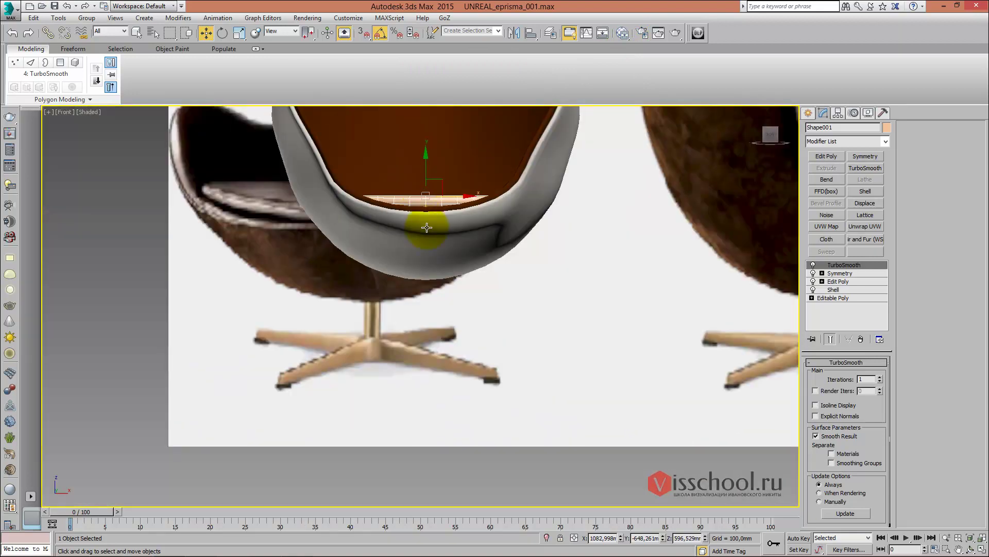
{"action": "key", "text": "t"}
{"action": "key", "text": "z"}
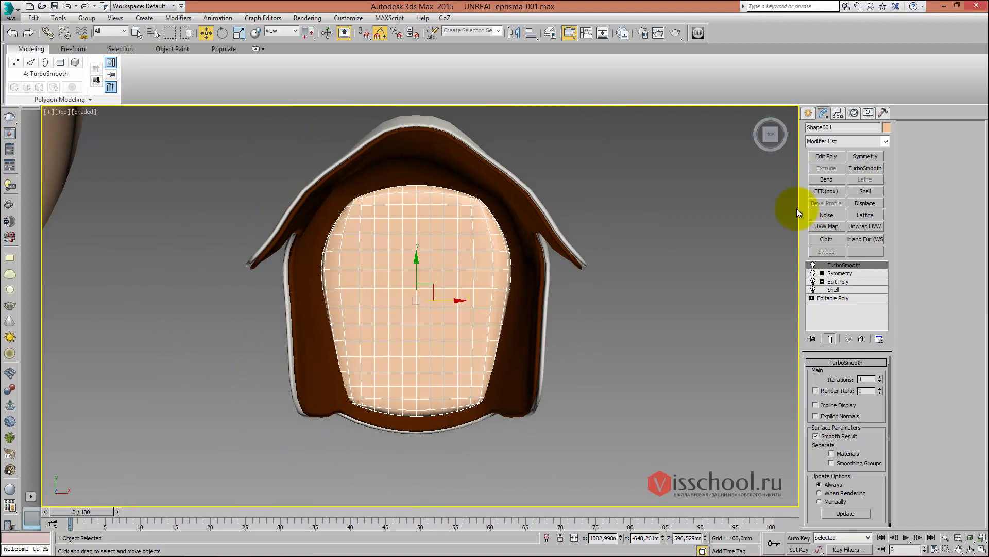
{"action": "left_click", "coordinate": [809, 113]}
{"action": "left_click", "coordinate": [828, 200]}
{"action": "left_click", "coordinate": [422, 298]}
{"action": "left_click_drag", "start_coordinate": [421, 298], "coordinate": [423, 290]}
{"action": "key", "text": "F3"}
{"action": "left_click", "coordinate": [437, 199]}
Raise the cylinder in the Front view so it sits under the chair shell
{"action": "key", "text": "f"}
{"action": "scroll", "coordinate": [432, 273], "scroll_direction": "down", "scroll_amount": 5}
{"action": "key", "text": "w"}
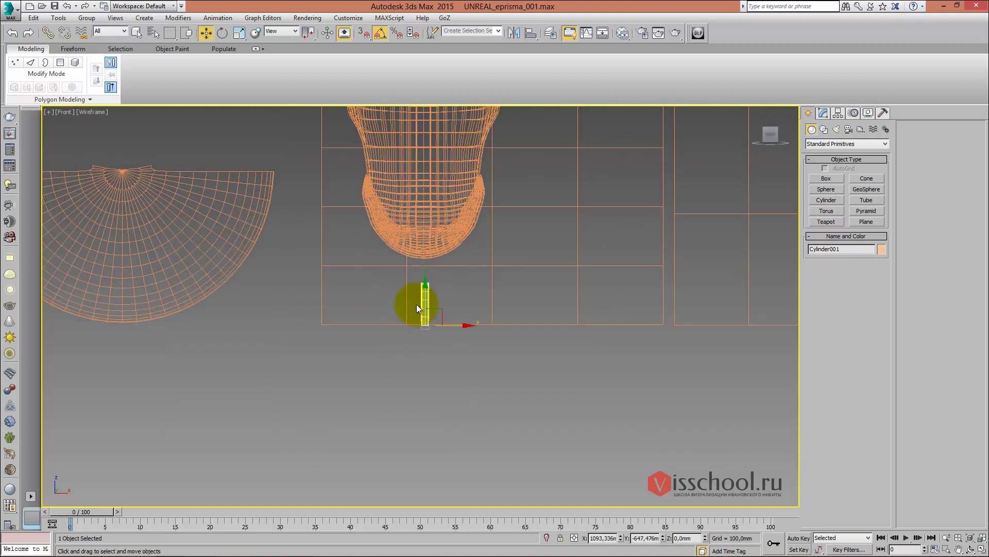
{"action": "left_click_drag", "start_coordinate": [423, 294], "coordinate": [430, 261]}
{"action": "scroll", "coordinate": [432, 262], "scroll_direction": "up", "scroll_amount": 2}
{"action": "scroll", "coordinate": [432, 262], "scroll_direction": "up", "scroll_amount": 4}
{"action": "scroll", "coordinate": [432, 262], "scroll_direction": "up", "scroll_amount": 3}
{"action": "key", "text": "F3"}
{"action": "scroll", "coordinate": [435, 260], "scroll_direction": "down", "scroll_amount": 3}
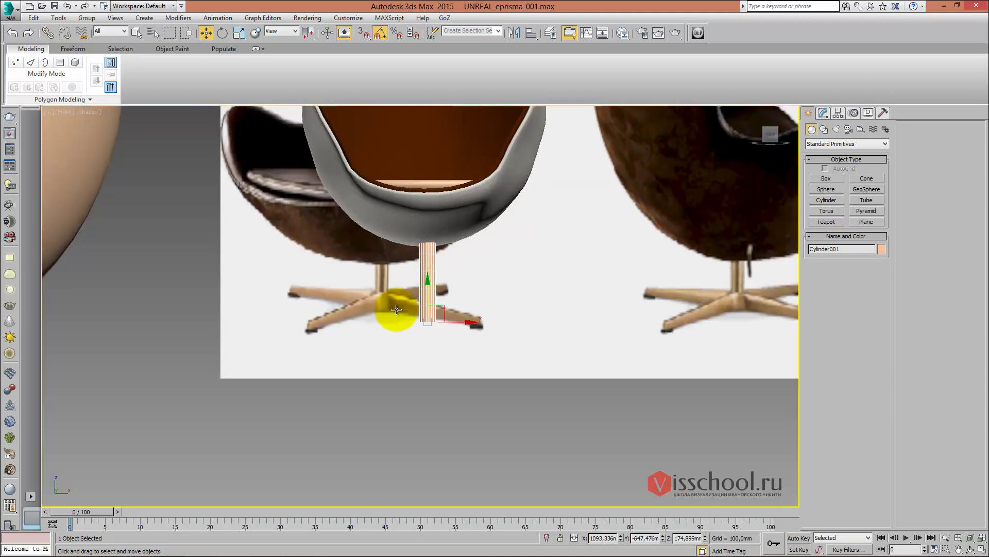
{"action": "scroll", "coordinate": [397, 306], "scroll_direction": "up", "scroll_amount": 2}
Shift the cylinder left to centre it beneath the chair's shell
{"action": "middle_click_drag", "start_coordinate": [460, 284], "coordinate": [447, 286]}
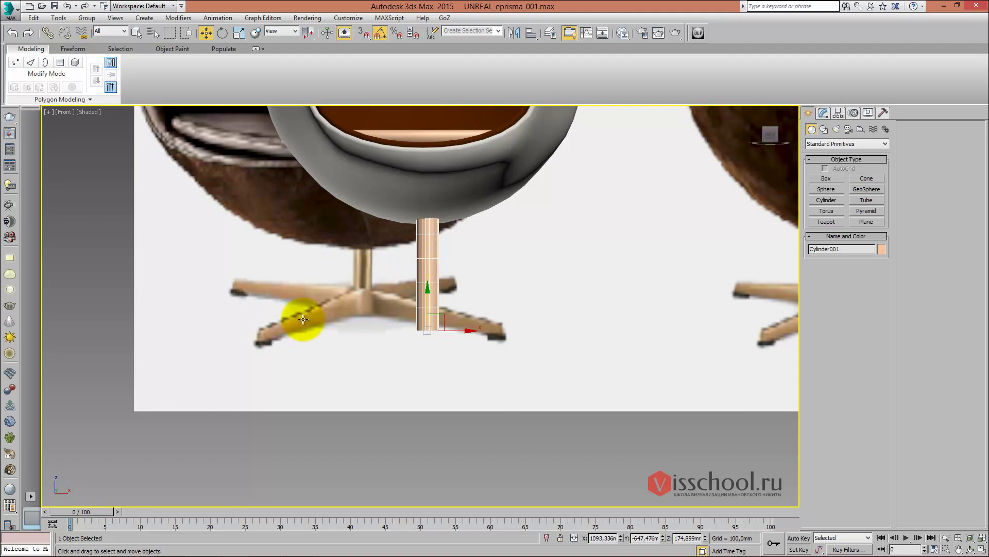
{"action": "middle_click_drag", "start_coordinate": [398, 262], "coordinate": [388, 268]}
{"action": "left_click_drag", "start_coordinate": [441, 335], "coordinate": [429, 335]}
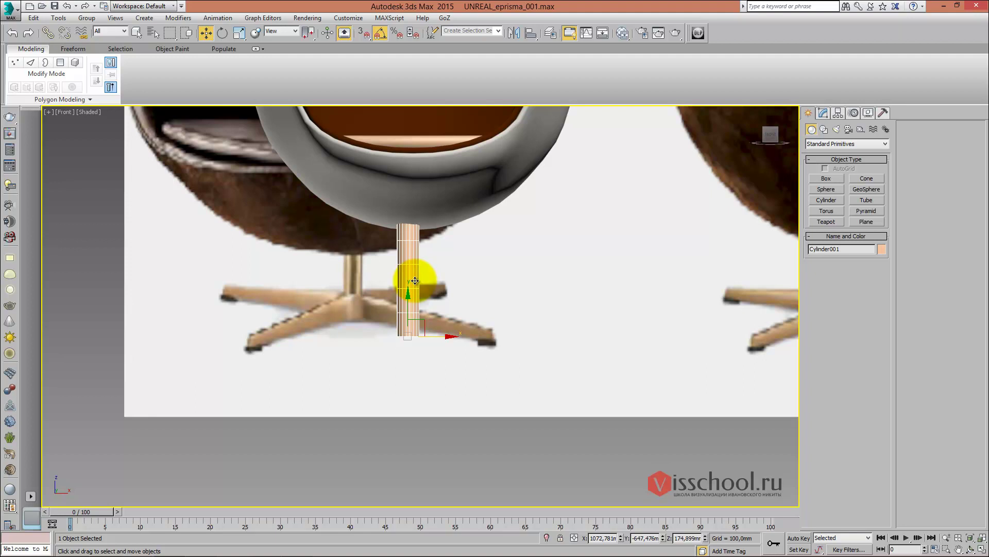
{"action": "middle_click_drag", "start_coordinate": [391, 242], "coordinate": [410, 283]}
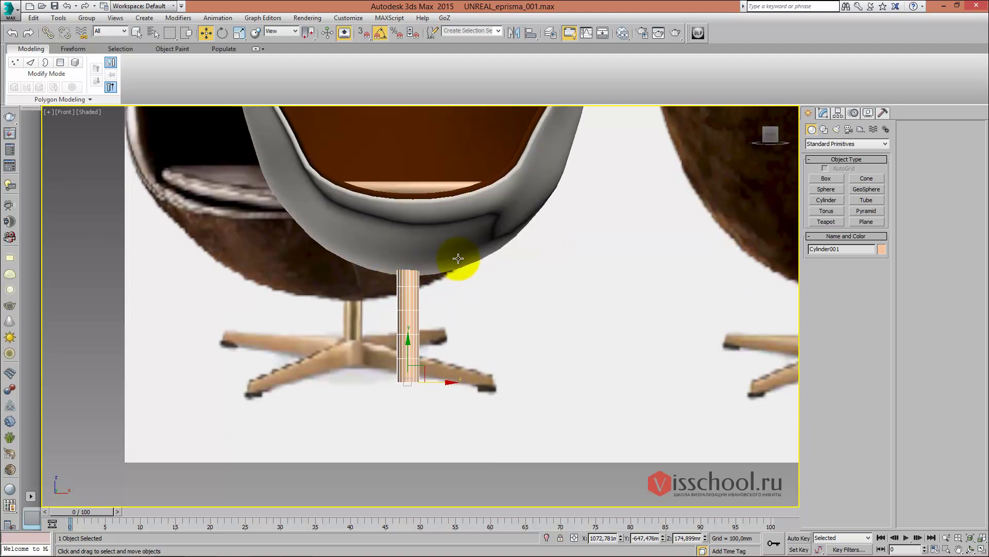
{"action": "middle_click_drag", "start_coordinate": [459, 261], "coordinate": [452, 268]}
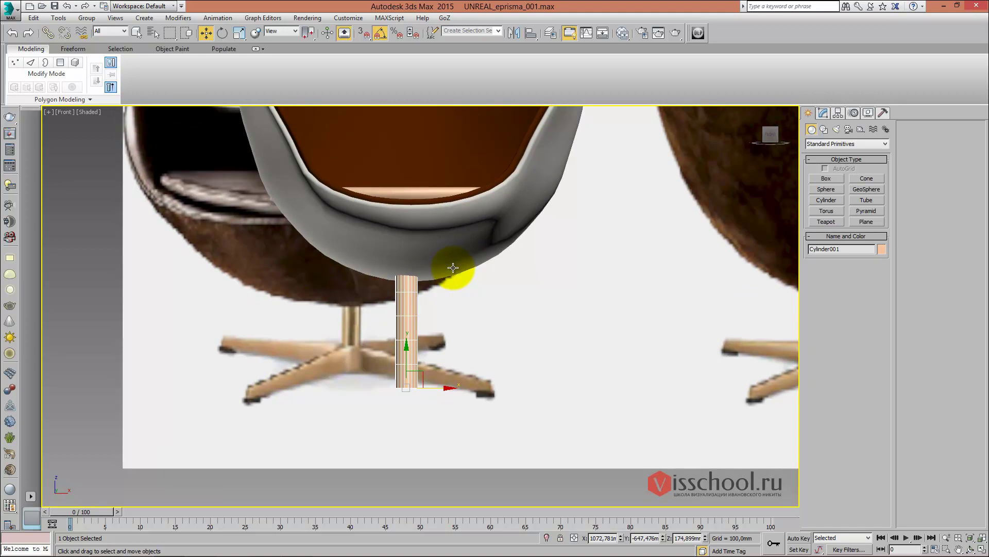
{"action": "middle_click_drag", "start_coordinate": [438, 252], "coordinate": [447, 271]}
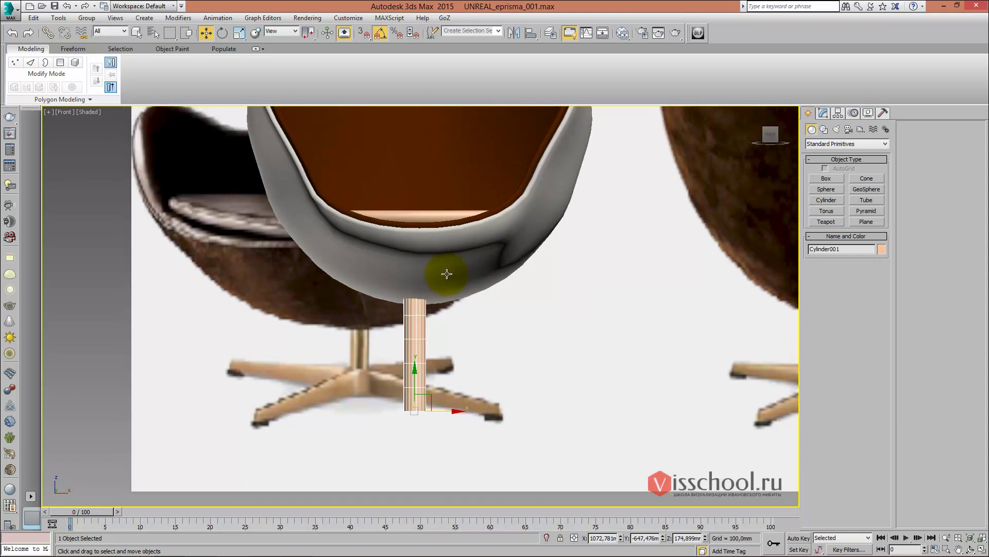
{"action": "scroll", "coordinate": [447, 274], "scroll_direction": "down", "scroll_amount": 2}
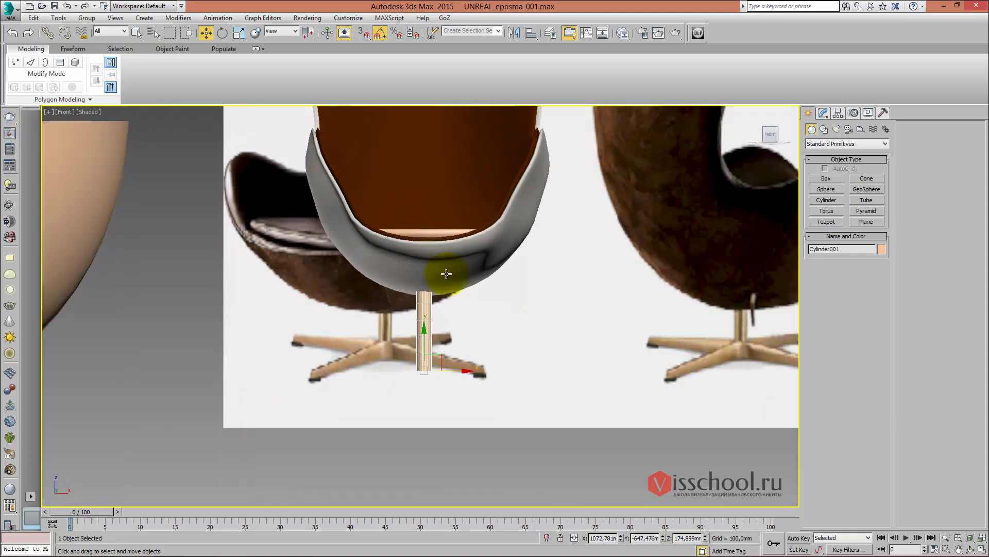
{"action": "key", "text": "m"}
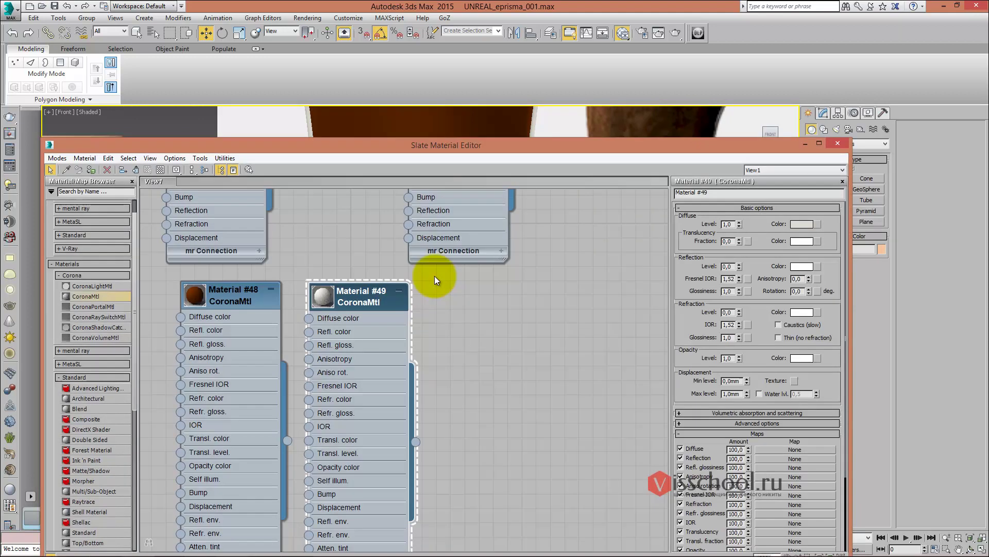
{"action": "left_click_drag", "start_coordinate": [397, 150], "coordinate": [490, 119]}
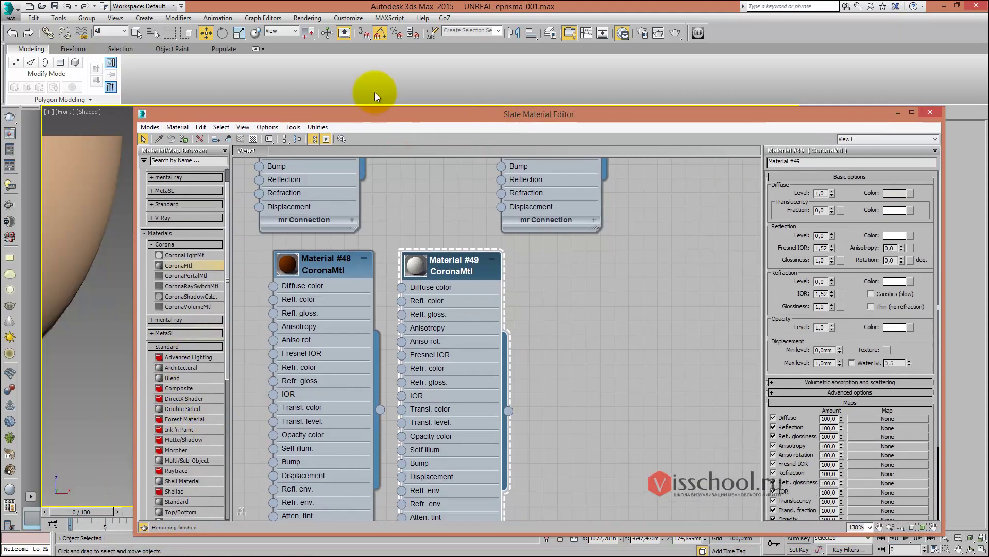
{"action": "left_click_drag", "start_coordinate": [356, 118], "coordinate": [312, 88]}
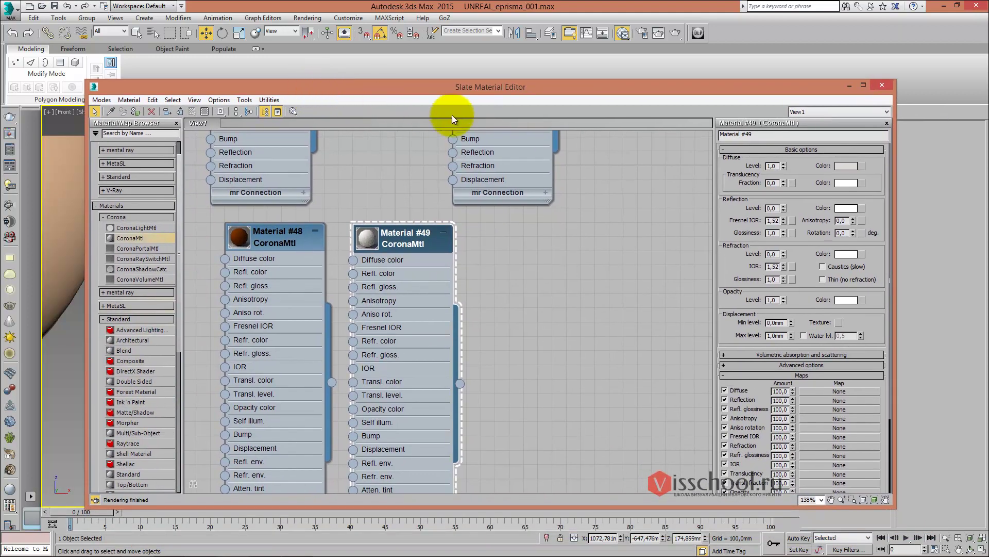
{"action": "left_click_drag", "start_coordinate": [707, 83], "coordinate": [653, 82]}
{"action": "left_click", "coordinate": [815, 85]}
{"action": "mouse_move", "coordinate": [431, 194]}
{"action": "middle_mouse_down", "text": "alt"}
{"action": "mouse_move", "coordinate": [441, 227]}
{"action": "mouse_move", "coordinate": [441, 211]}
{"action": "middle_mouse_up", "text": "alt"}
Bring up Cylinder001's parameters in the Modify panel from the Front view
{"action": "key", "text": "f"}
{"action": "scroll", "coordinate": [441, 209], "scroll_direction": "down", "scroll_amount": 5}
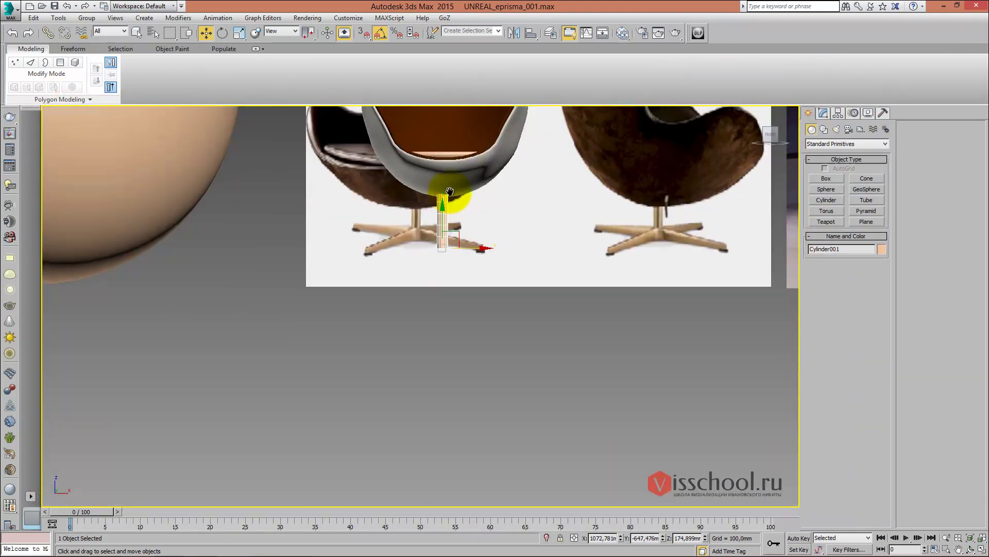
{"action": "scroll", "coordinate": [439, 249], "scroll_direction": "up", "scroll_amount": 4}
{"action": "middle_click_drag", "start_coordinate": [439, 250], "coordinate": [433, 242]}
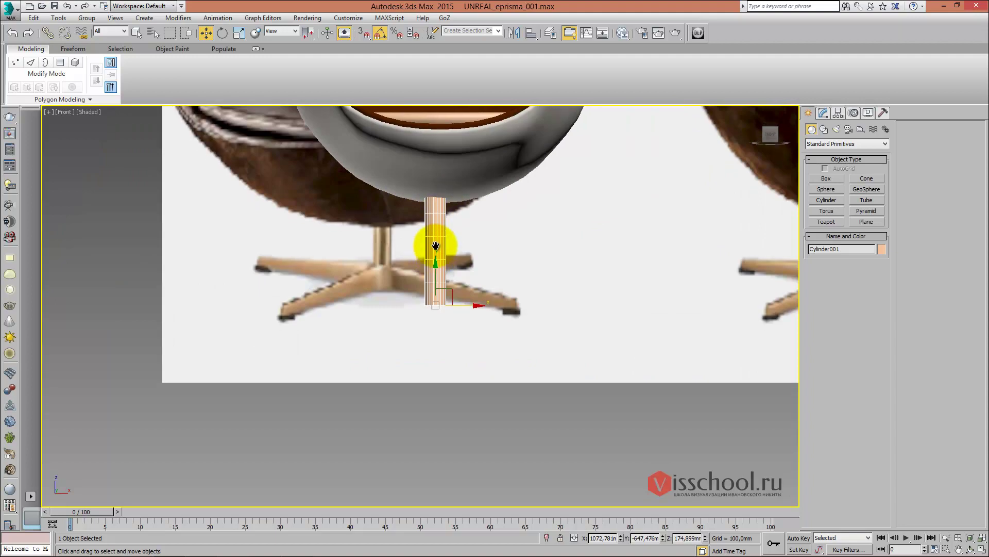
{"action": "left_click", "coordinate": [824, 113]}
Set Cylinder001's Sides to 8 for a faceted stem
{"action": "scroll", "coordinate": [470, 237], "scroll_direction": "up", "scroll_amount": 2}
{"action": "middle_click_drag", "start_coordinate": [440, 237], "coordinate": [435, 221], "text": "alt"}
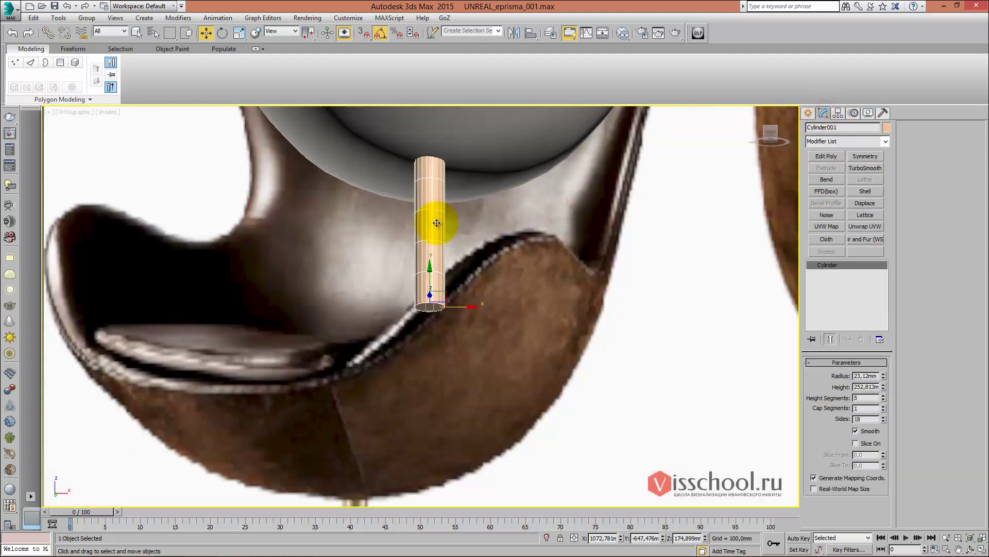
{"action": "mouse_move", "coordinate": [536, 354]}
{"action": "middle_mouse_down", "text": "alt"}
{"action": "mouse_move", "coordinate": [474, 316]}
{"action": "mouse_move", "coordinate": [479, 248]}
{"action": "mouse_move", "coordinate": [398, 265]}
{"action": "middle_mouse_up", "text": "alt"}
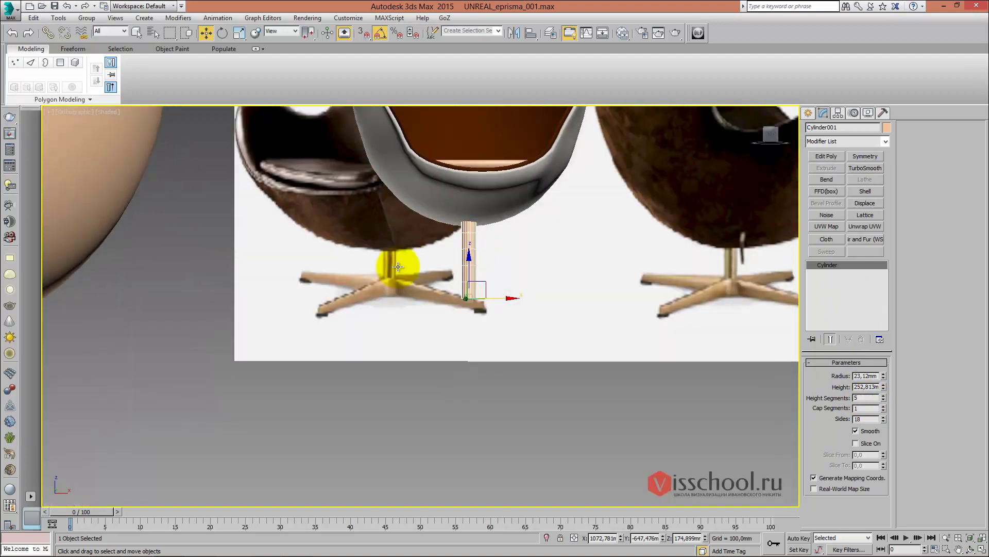
{"action": "scroll", "coordinate": [407, 286], "scroll_direction": "up", "scroll_amount": 2}
{"action": "scroll", "coordinate": [402, 289], "scroll_direction": "up", "scroll_amount": 2}
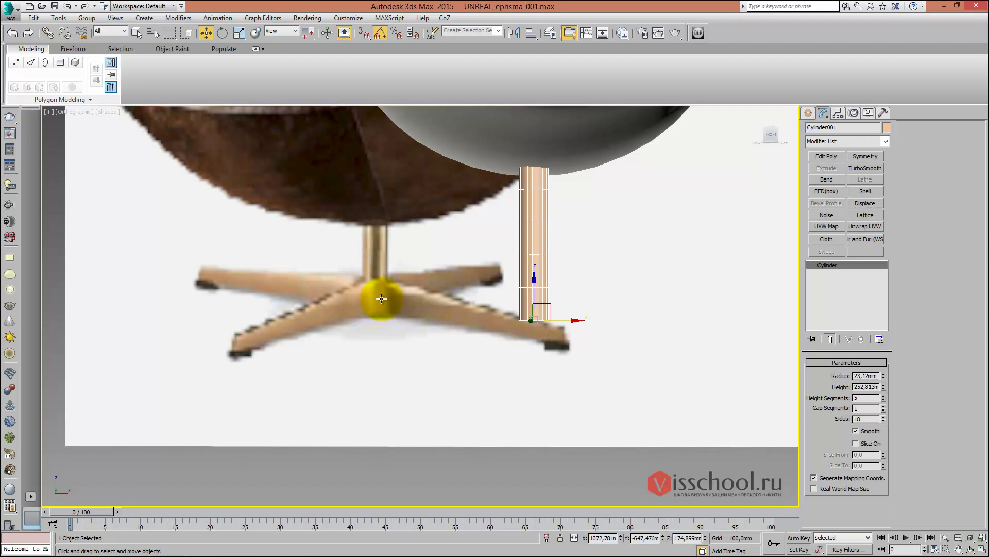
{"action": "middle_click_drag", "start_coordinate": [382, 298], "coordinate": [376, 287], "text": "alt"}
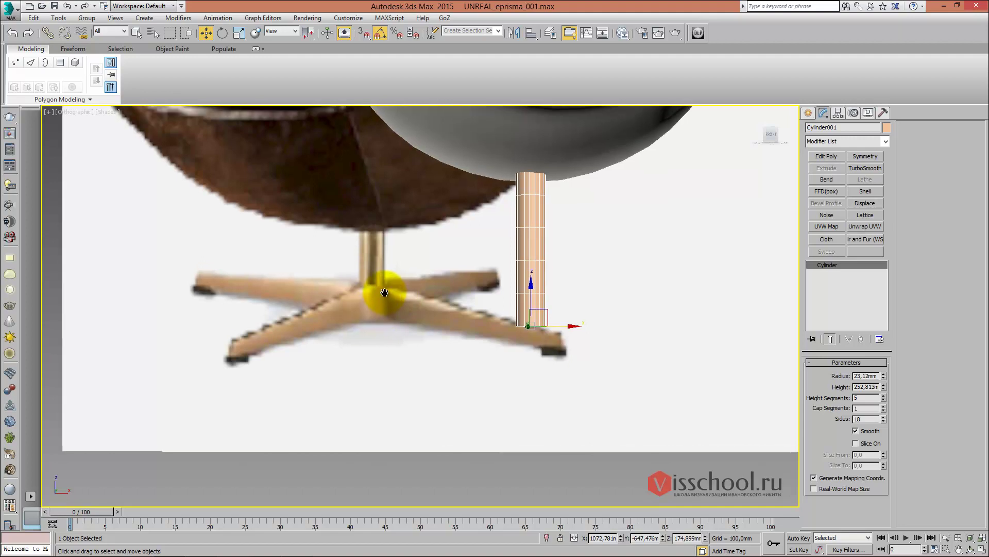
{"action": "mouse_move", "coordinate": [530, 269]}
{"action": "middle_mouse_down", "text": "alt"}
{"action": "mouse_move", "coordinate": [567, 289]}
{"action": "mouse_move", "coordinate": [545, 290]}
{"action": "middle_mouse_up", "text": "alt"}
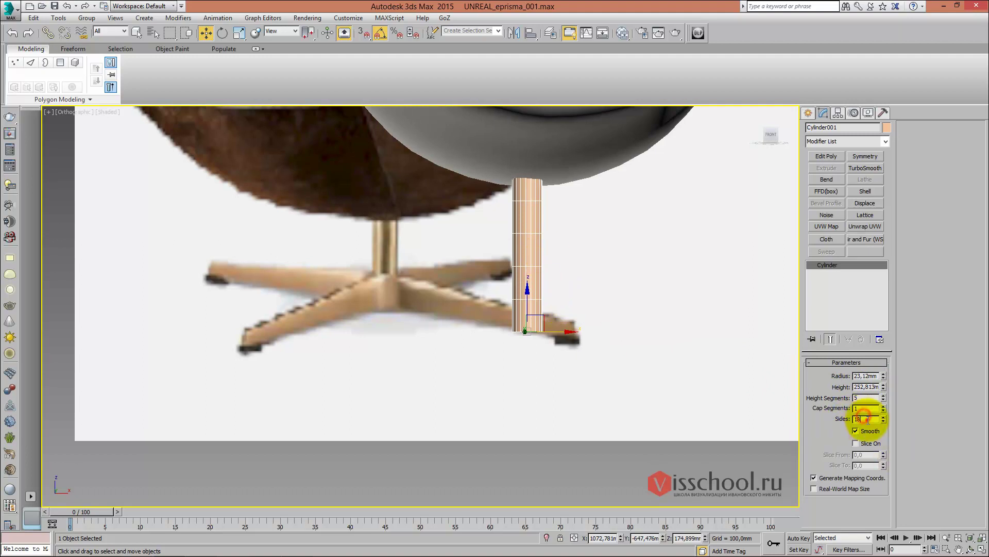
{"action": "type", "text": "8"}
{"action": "key", "text": "Return"}
{"action": "mouse_move", "coordinate": [463, 268]}
{"action": "middle_mouse_down", "text": "alt"}
{"action": "mouse_move", "coordinate": [450, 256]}
{"action": "mouse_move", "coordinate": [490, 227]}
{"action": "middle_mouse_up", "text": "alt"}
Add an Edit Poly modifier to the cylinder leg, isolate it, and frame the chair base
{"action": "left_click", "coordinate": [828, 156]}
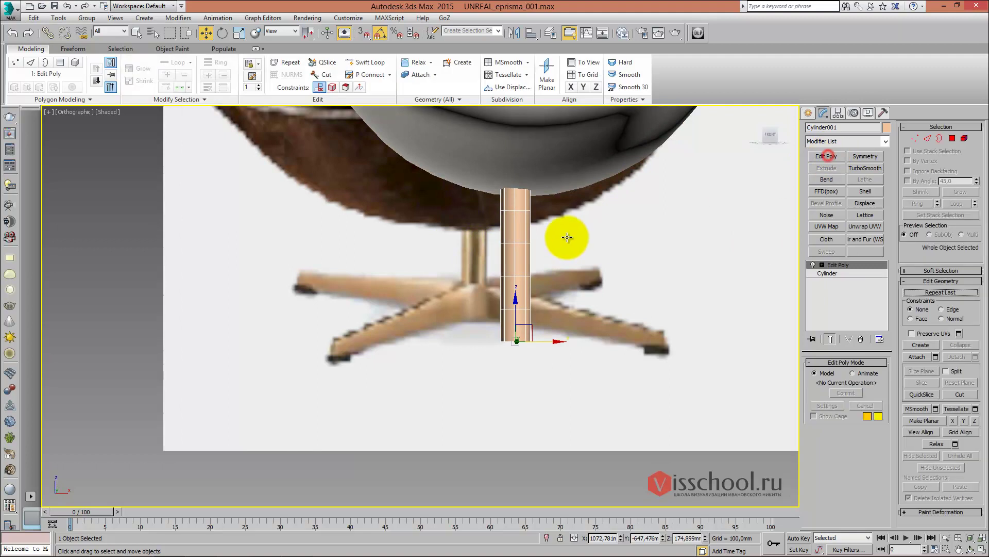
{"action": "middle_click_drag", "start_coordinate": [568, 236], "coordinate": [564, 244], "text": "alt"}
{"action": "key", "text": "alt+q"}
{"action": "key", "text": "4"}
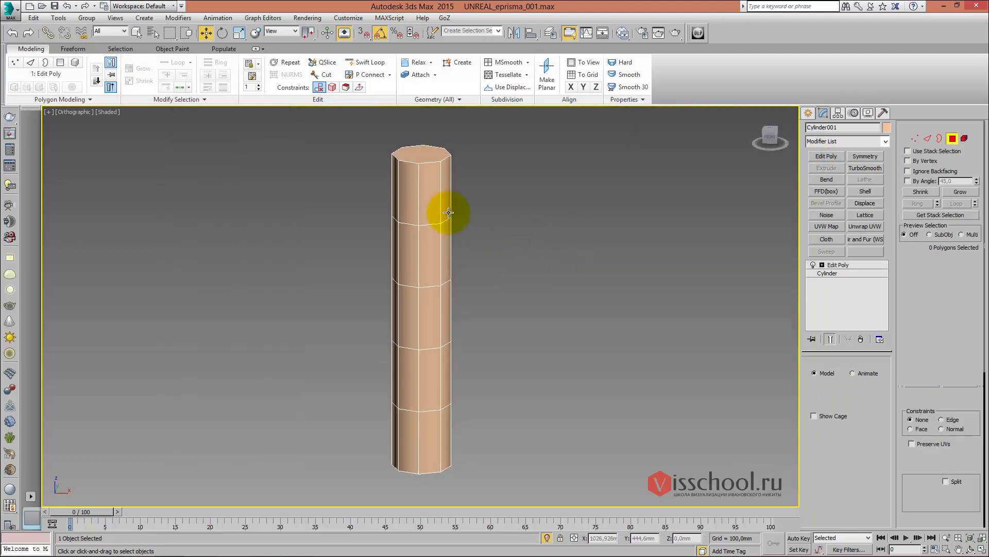
{"action": "left_click", "coordinate": [415, 155]}
{"action": "mouse_move", "coordinate": [415, 155]}
{"action": "middle_mouse_down", "text": "alt"}
{"action": "mouse_move", "coordinate": [427, 401]}
{"action": "mouse_move", "coordinate": [409, 354]}
{"action": "middle_mouse_up", "text": "alt"}
{"action": "left_click", "coordinate": [427, 401], "text": "ctrl"}
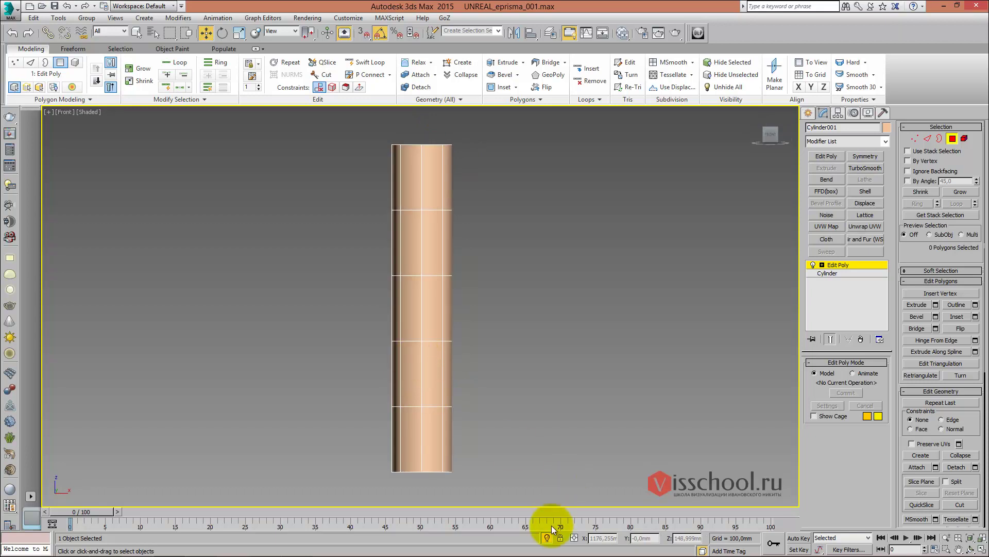
{"action": "key", "text": "f"}
{"action": "left_click", "coordinate": [463, 311]}
{"action": "scroll", "coordinate": [463, 311], "scroll_direction": "down", "scroll_amount": 4}
{"action": "middle_click_drag", "start_coordinate": [439, 289], "coordinate": [462, 247]}
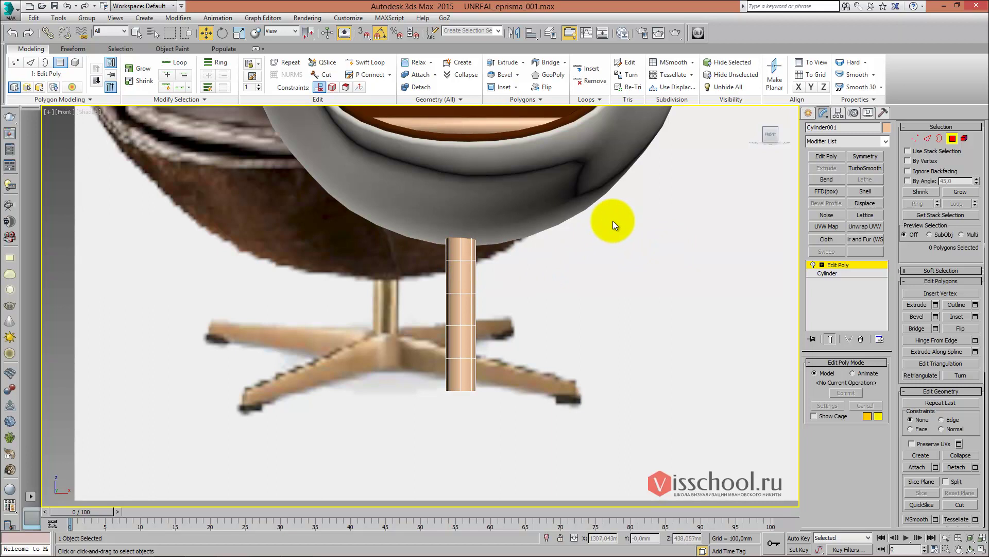
{"action": "middle_click_drag", "start_coordinate": [517, 255], "coordinate": [530, 227]}
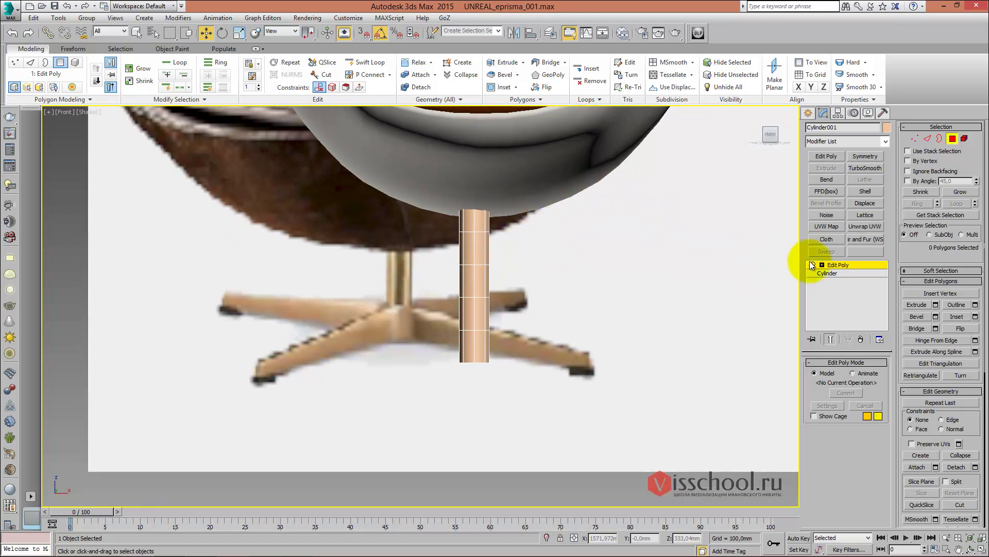
At polygon level, pick a lower left-facing side face on the leg
{"action": "left_click", "coordinate": [829, 264]}
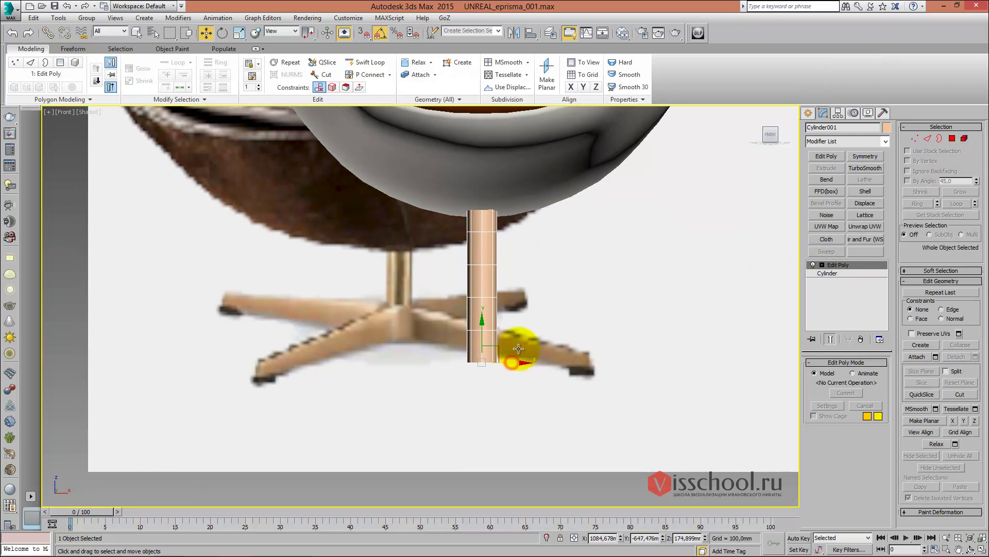
{"action": "scroll", "coordinate": [510, 288], "scroll_direction": "down", "scroll_amount": 1}
{"action": "scroll", "coordinate": [503, 236], "scroll_direction": "down", "scroll_amount": 1}
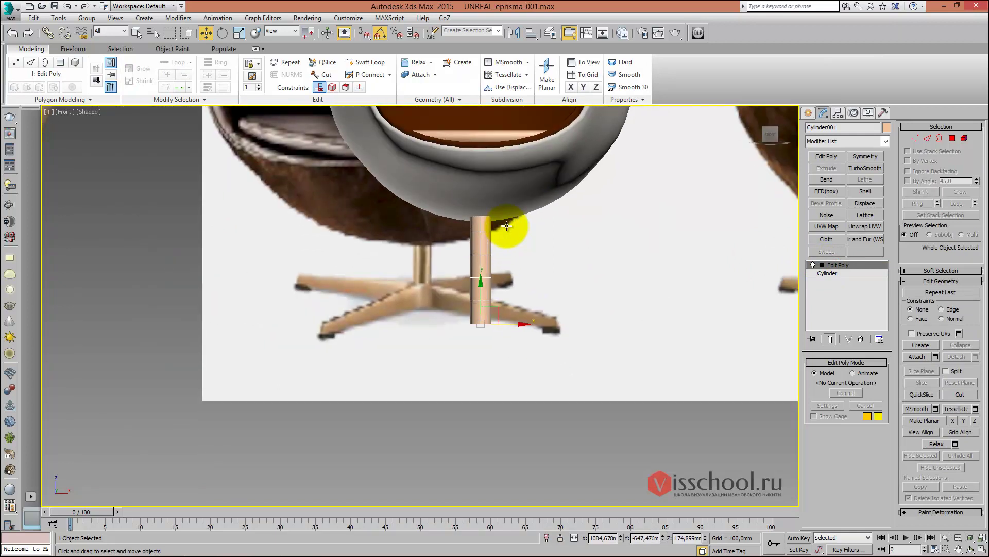
{"action": "scroll", "coordinate": [492, 222], "scroll_direction": "up", "scroll_amount": 1}
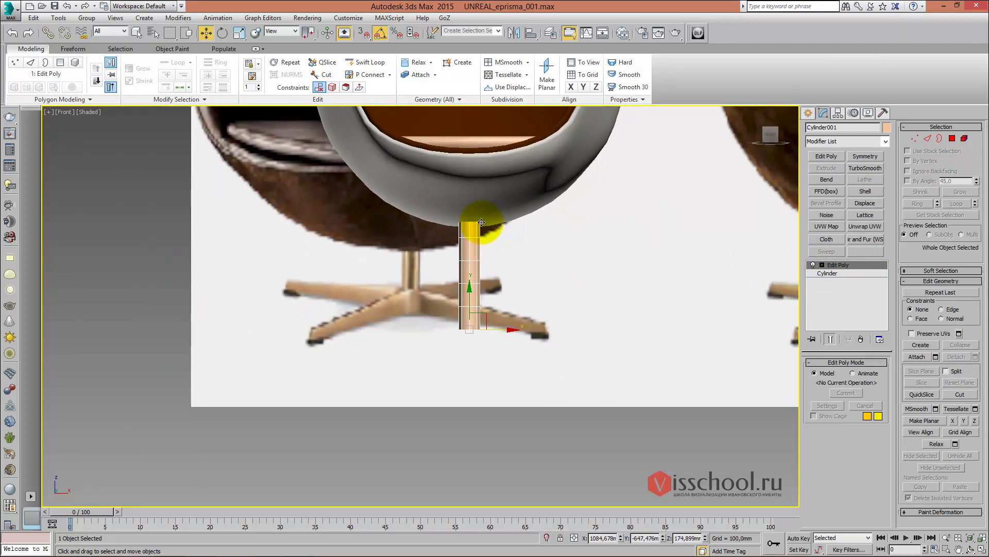
{"action": "scroll", "coordinate": [489, 229], "scroll_direction": "up", "scroll_amount": 2}
{"action": "scroll", "coordinate": [492, 255], "scroll_direction": "up", "scroll_amount": 1}
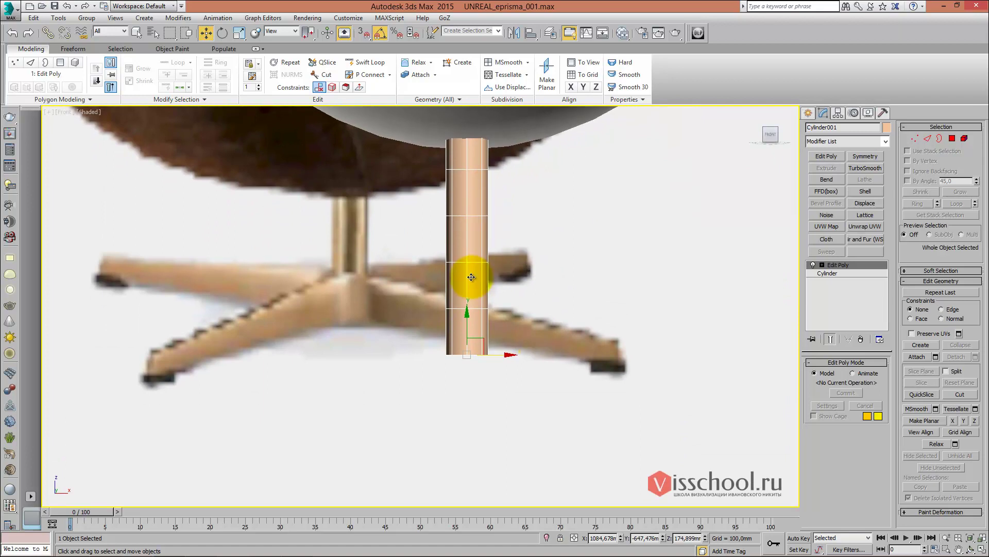
{"action": "left_click", "coordinate": [953, 138]}
{"action": "left_click", "coordinate": [449, 274]}
{"action": "mouse_move", "coordinate": [449, 274]}
{"action": "middle_mouse_down", "text": "alt"}
{"action": "mouse_move", "coordinate": [497, 307]}
{"action": "mouse_move", "coordinate": [530, 298]}
{"action": "middle_mouse_up", "text": "alt"}
{"action": "key", "text": "z"}
Add the side face below it to the selection and check both in Front view
{"action": "key", "text": "f"}
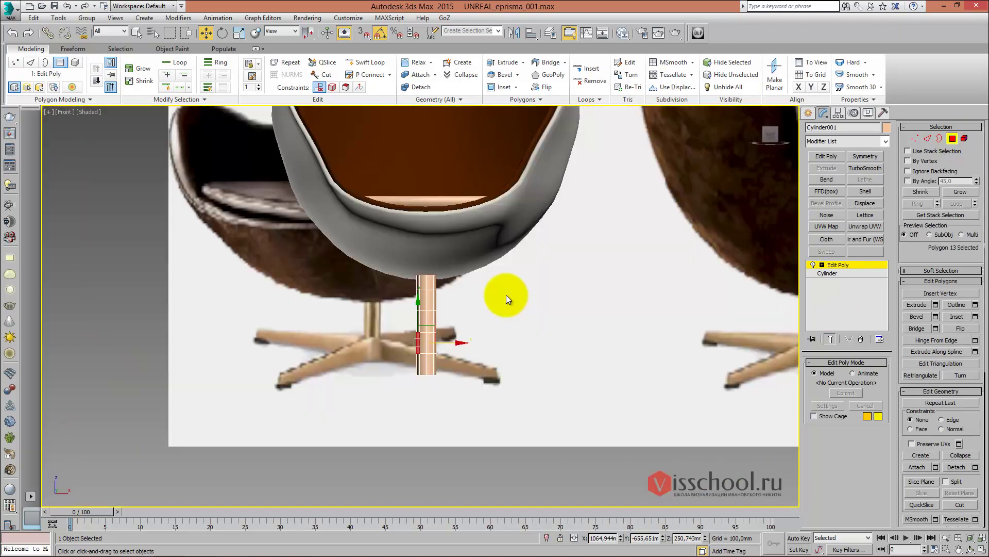
{"action": "scroll", "coordinate": [506, 295], "scroll_direction": "up", "scroll_amount": 2}
{"action": "scroll", "coordinate": [490, 283], "scroll_direction": "up", "scroll_amount": 2}
{"action": "left_click", "coordinate": [479, 351], "text": "ctrl"}
{"action": "mouse_move", "coordinate": [479, 351]}
{"action": "middle_mouse_down", "text": "alt"}
{"action": "mouse_move", "coordinate": [523, 292]}
{"action": "mouse_move", "coordinate": [493, 298]}
{"action": "mouse_move", "coordinate": [539, 281]}
{"action": "middle_mouse_up", "text": "alt"}
{"action": "scroll", "coordinate": [475, 298], "scroll_direction": "up", "scroll_amount": 2}
{"action": "key", "text": "f"}
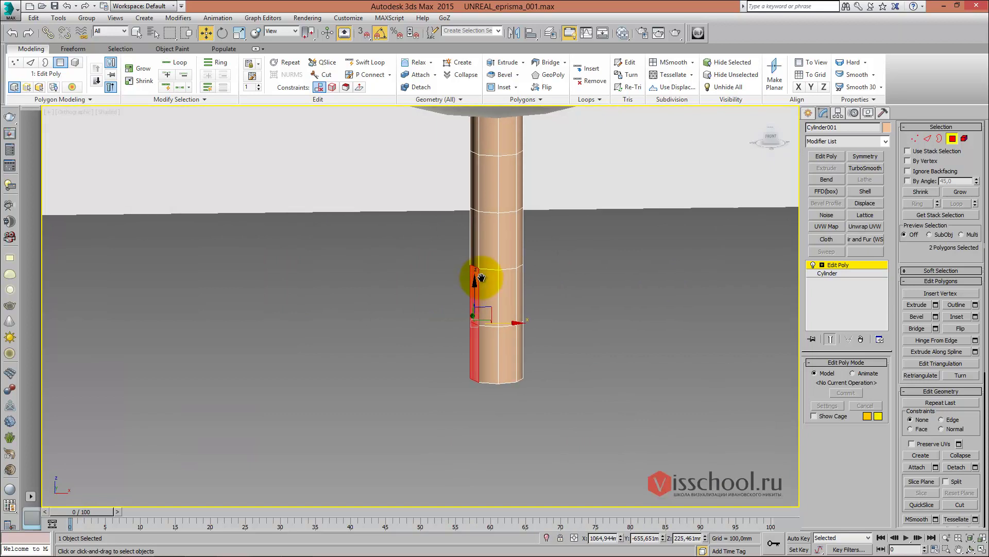
{"action": "scroll", "coordinate": [470, 280], "scroll_direction": "up", "scroll_amount": 5}
{"action": "scroll", "coordinate": [470, 258], "scroll_direction": "down", "scroll_amount": 4}
{"action": "scroll", "coordinate": [545, 223], "scroll_direction": "up", "scroll_amount": 2}
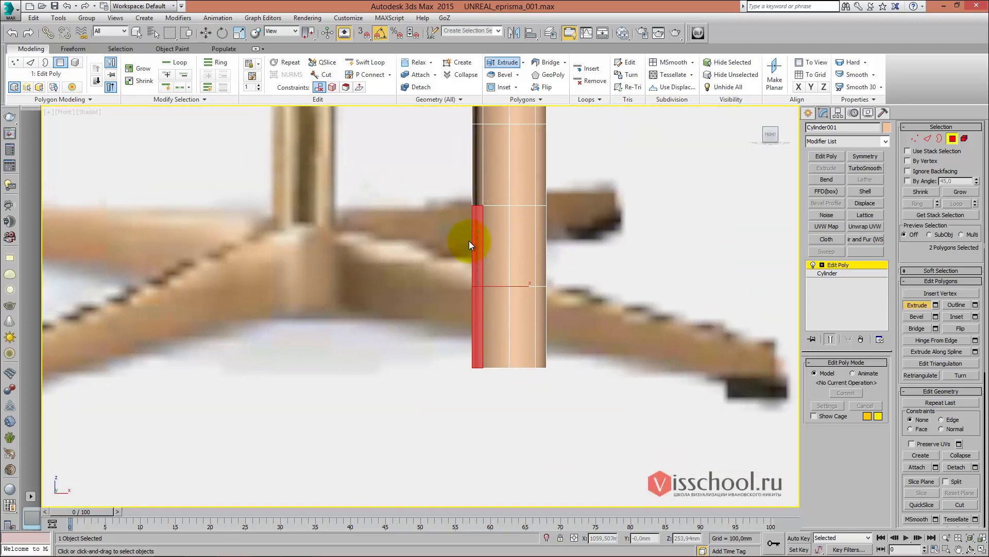
Extrude the two faces into a block and stretch it left toward the foot
{"action": "key", "text": "shift+e"}
{"action": "left_click_drag", "start_coordinate": [475, 234], "coordinate": [480, 201]}
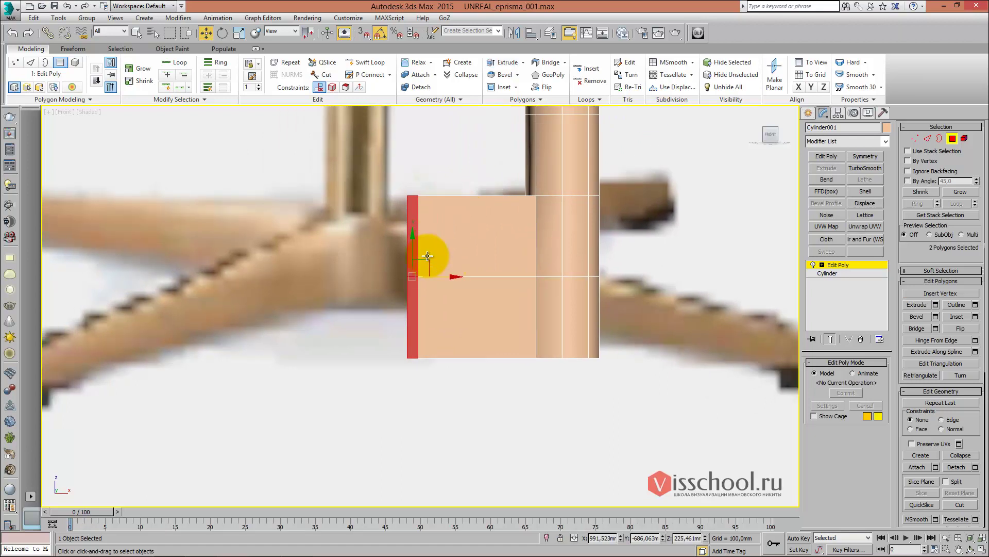
{"action": "left_click_drag", "start_coordinate": [441, 269], "coordinate": [442, 273]}
{"action": "left_click", "coordinate": [835, 264]}
{"action": "scroll", "coordinate": [575, 281], "scroll_direction": "down", "scroll_amount": 4}
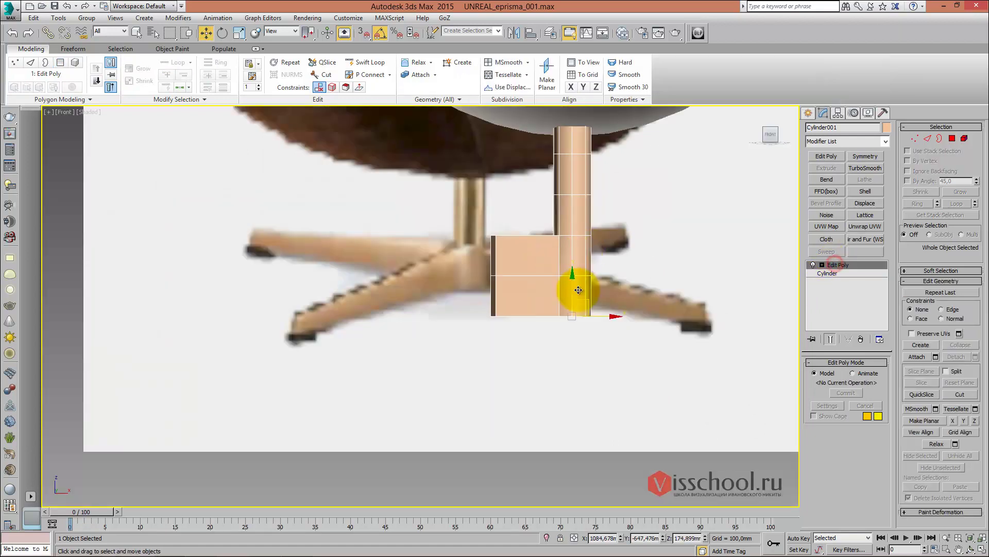
{"action": "left_click_drag", "start_coordinate": [592, 312], "coordinate": [482, 299]}
{"action": "scroll", "coordinate": [463, 251], "scroll_direction": "up", "scroll_amount": 2}
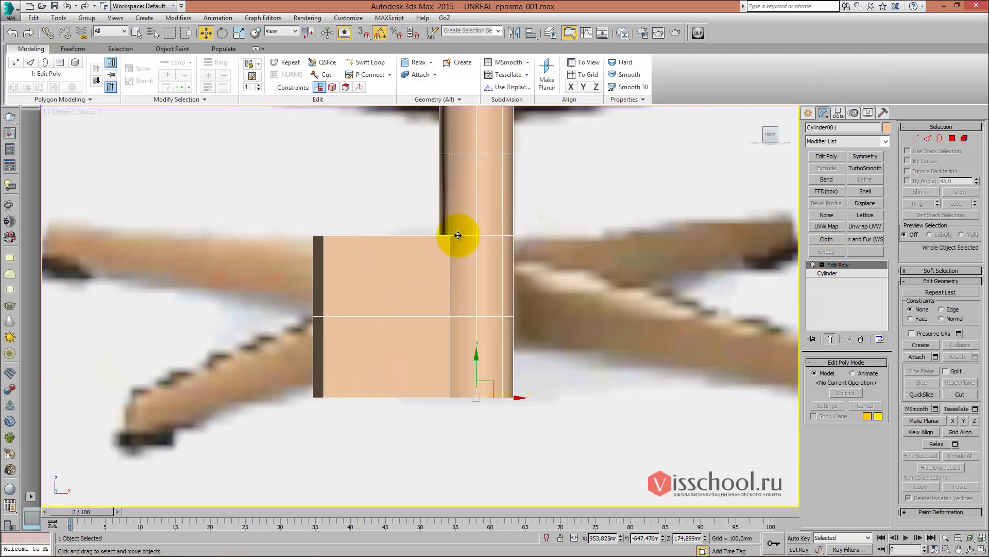
{"action": "scroll", "coordinate": [452, 232], "scroll_direction": "up", "scroll_amount": 1}
{"action": "key", "text": "4"}
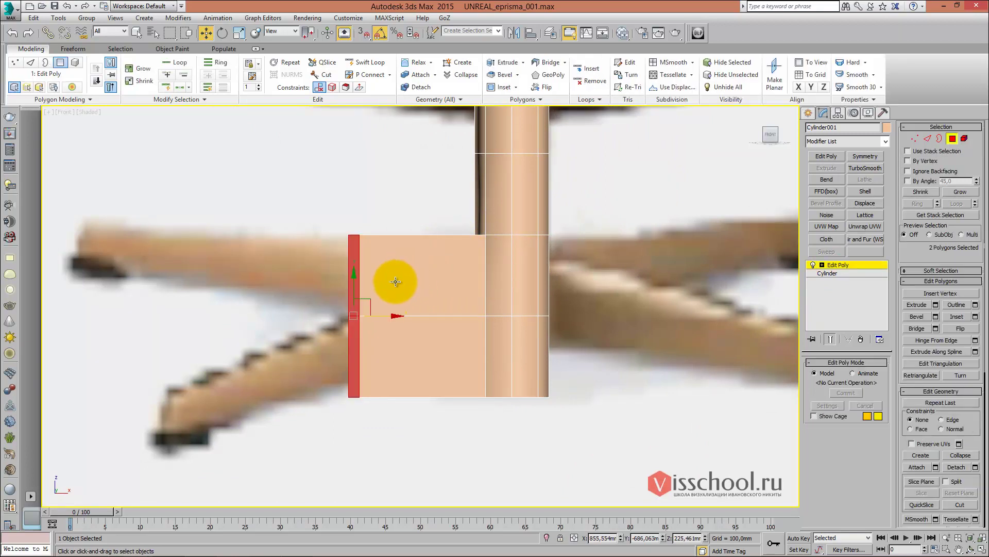
{"action": "mouse_move", "coordinate": [376, 305]}
{"action": "left_mouse_down"}
{"action": "mouse_move", "coordinate": [209, 314]}
{"action": "mouse_move", "coordinate": [117, 296]}
{"action": "left_mouse_up"}
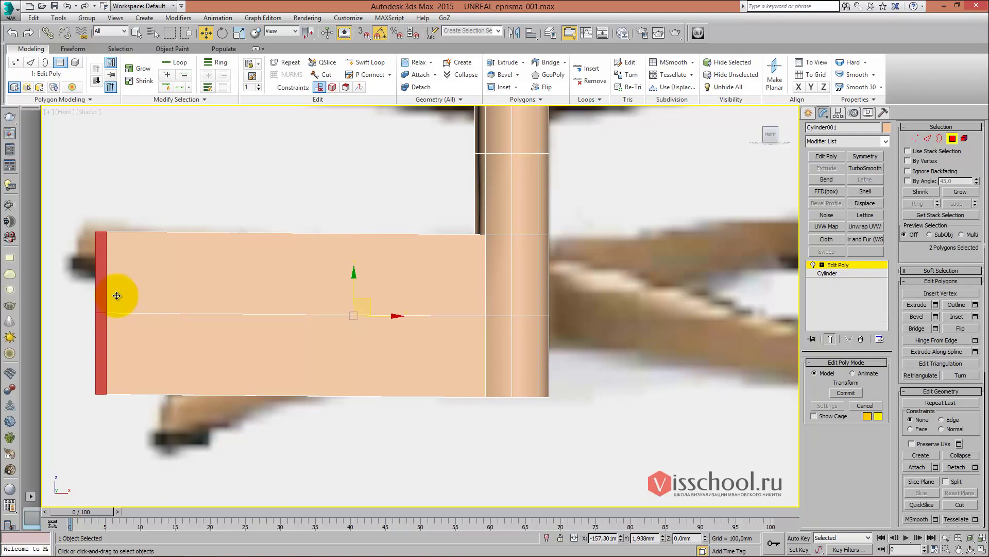
{"action": "key", "text": "ctrl+z"}
{"action": "left_click_drag", "start_coordinate": [386, 316], "coordinate": [172, 305]}
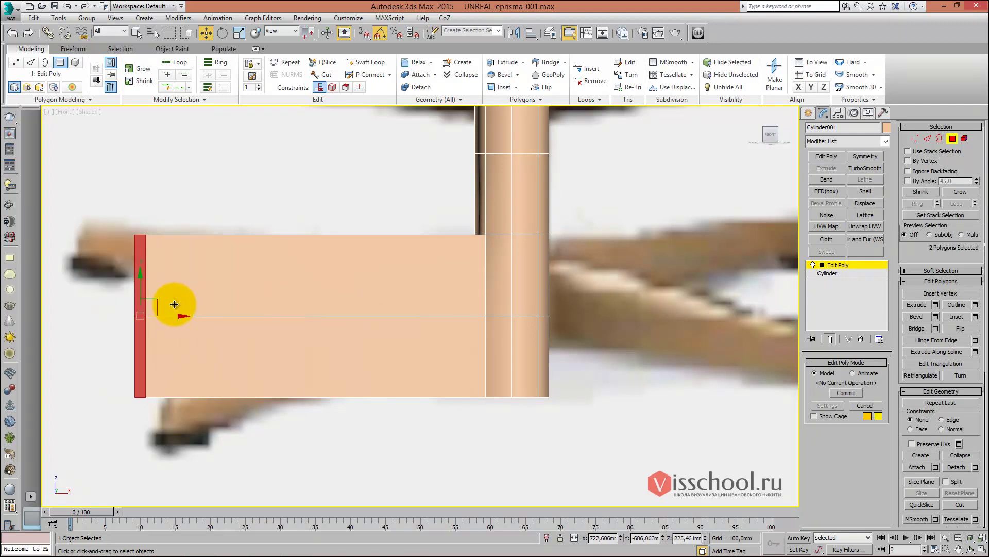
Lower the top vertices at the arm's end so its top slopes down
{"action": "key", "text": "1"}
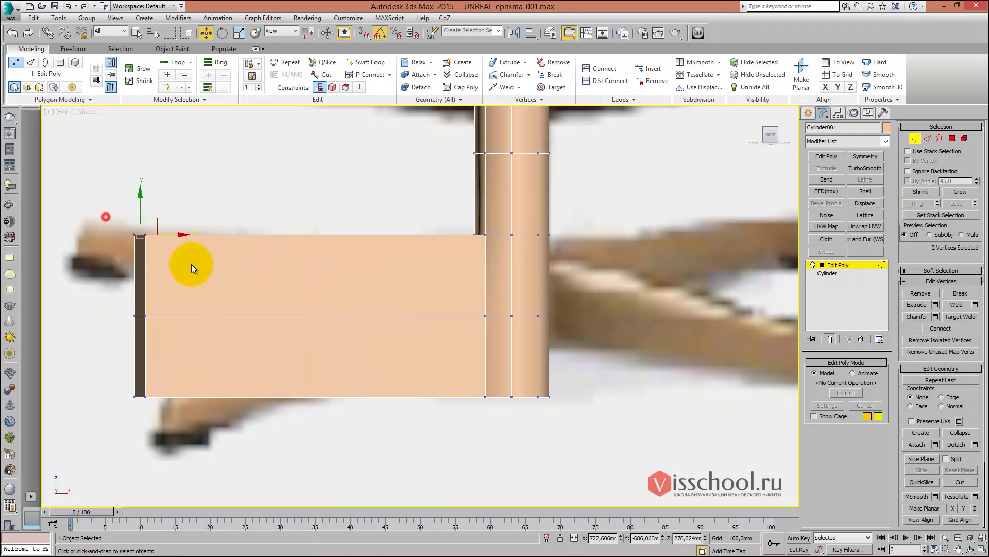
{"action": "left_click_drag", "start_coordinate": [159, 218], "coordinate": [177, 281]}
{"action": "middle_click_drag", "start_coordinate": [376, 248], "coordinate": [353, 250]}
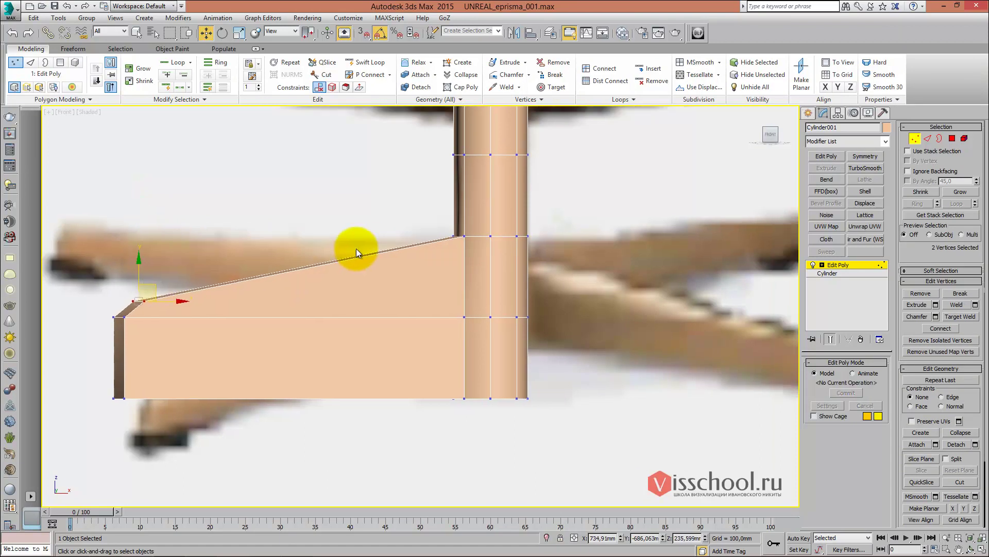
{"action": "scroll", "coordinate": [454, 247], "scroll_direction": "down", "scroll_amount": 5}
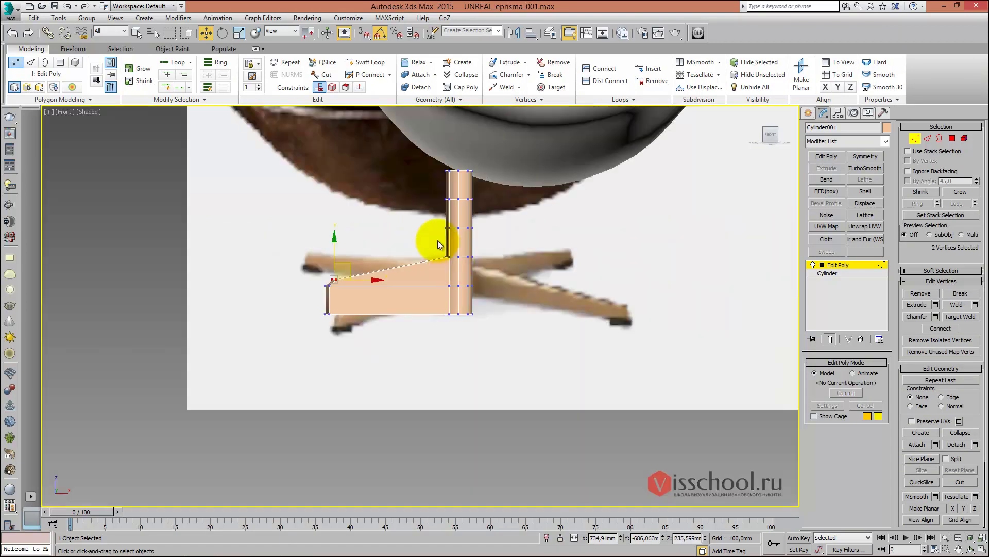
{"action": "key", "text": "alt+x"}
{"action": "scroll", "coordinate": [410, 257], "scroll_direction": "up", "scroll_amount": 2}
Drop the stem's vertex row at the joint and lower the arm tip further
{"action": "middle_click_drag", "start_coordinate": [403, 251], "coordinate": [394, 243]}
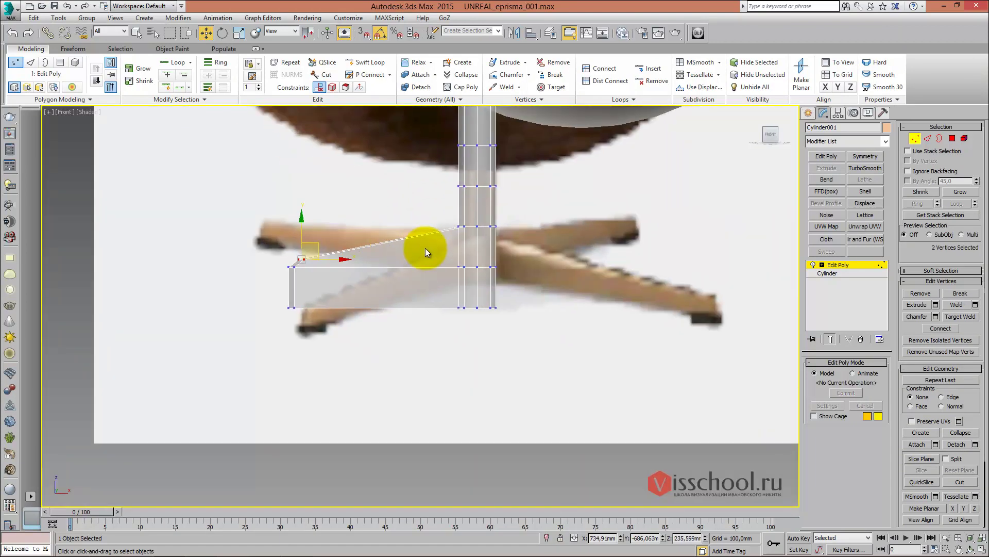
{"action": "scroll", "coordinate": [457, 254], "scroll_direction": "up", "scroll_amount": 2}
{"action": "left_click_drag", "start_coordinate": [431, 207], "coordinate": [539, 243]}
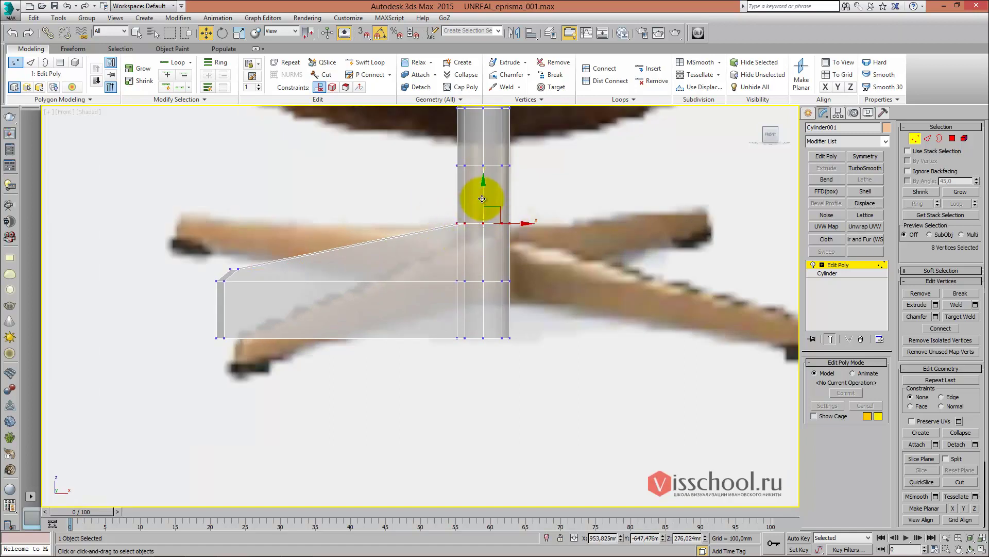
{"action": "left_click_drag", "start_coordinate": [483, 196], "coordinate": [484, 233]}
{"action": "mouse_move", "coordinate": [208, 257]}
{"action": "left_mouse_down"}
{"action": "mouse_move", "coordinate": [245, 289]}
{"action": "mouse_move", "coordinate": [228, 289]}
{"action": "left_mouse_up"}
{"action": "middle_click_drag", "start_coordinate": [338, 266], "coordinate": [332, 267]}
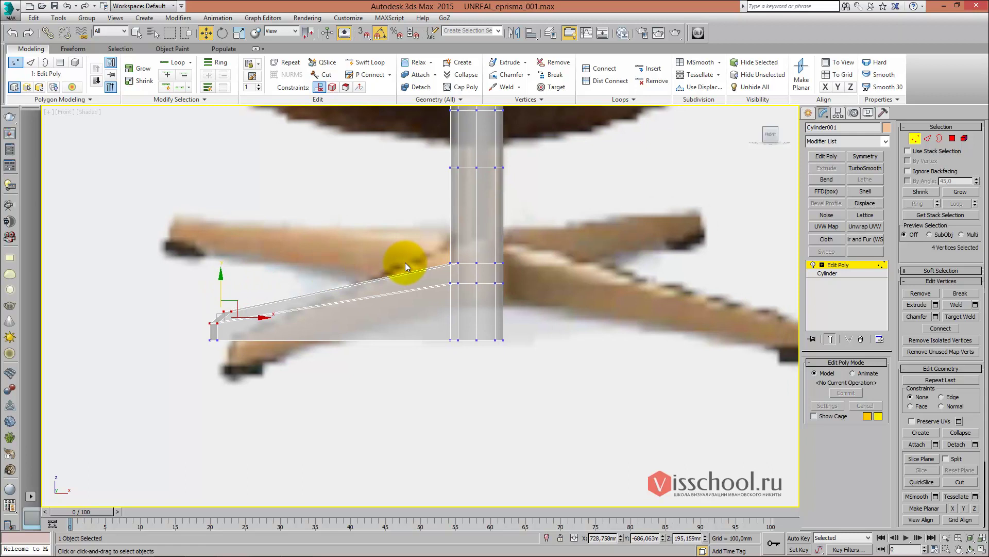
{"action": "scroll", "coordinate": [435, 274], "scroll_direction": "down", "scroll_amount": 2}
{"action": "scroll", "coordinate": [438, 268], "scroll_direction": "down", "scroll_amount": 2}
{"action": "mouse_move", "coordinate": [448, 237]}
{"action": "middle_mouse_down"}
{"action": "mouse_move", "coordinate": [459, 276]}
{"action": "mouse_move", "coordinate": [459, 265]}
{"action": "mouse_move", "coordinate": [445, 277]}
{"action": "middle_mouse_up"}
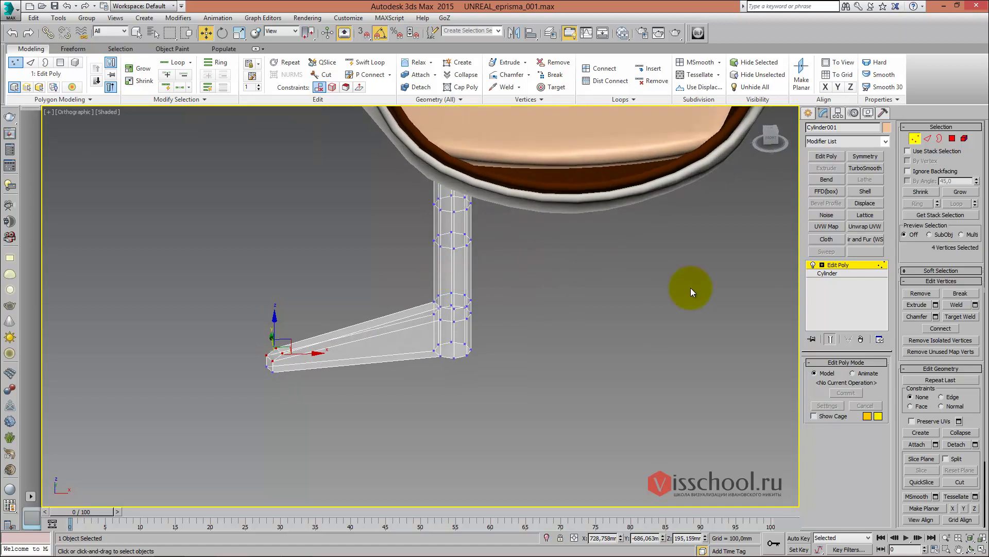
Nudge the arm-tip vertices in Top view, deselect them, then undo the arm extrusion
{"action": "key", "text": "z"}
{"action": "key", "text": "t"}
{"action": "key", "text": "z"}
{"action": "scroll", "coordinate": [458, 259], "scroll_direction": "down", "scroll_amount": 5}
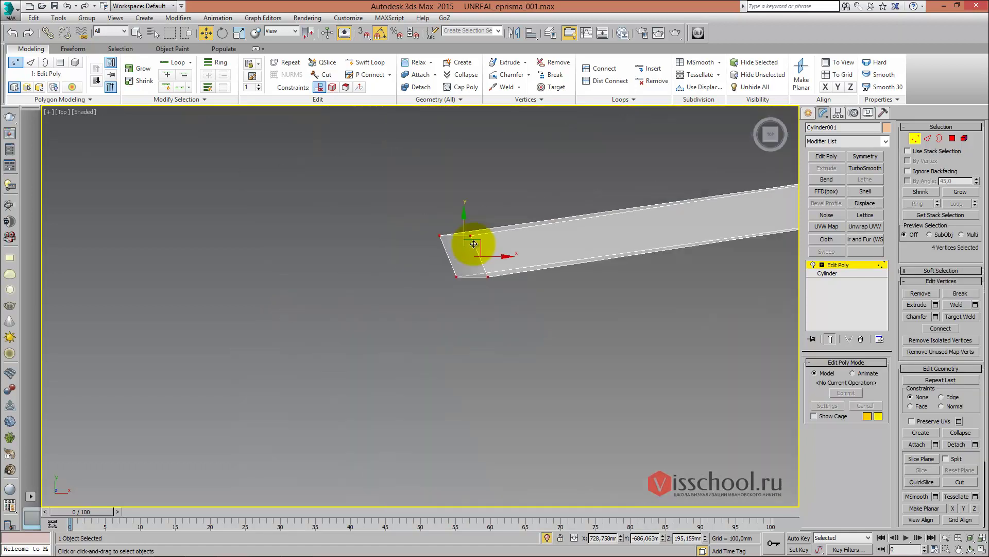
{"action": "scroll", "coordinate": [530, 229], "scroll_direction": "down", "scroll_amount": 3}
{"action": "scroll", "coordinate": [397, 288], "scroll_direction": "up", "scroll_amount": 3}
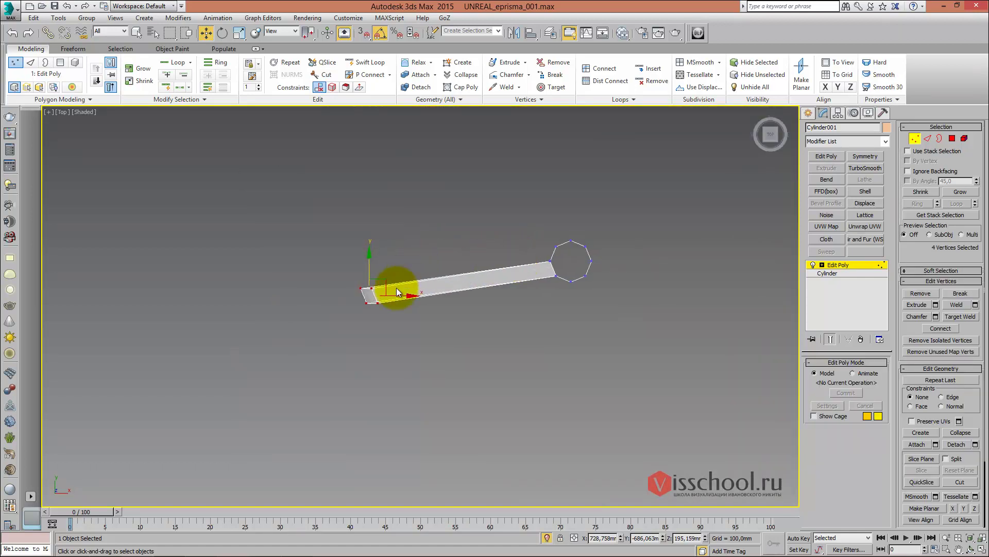
{"action": "left_click_drag", "start_coordinate": [385, 283], "coordinate": [382, 288]}
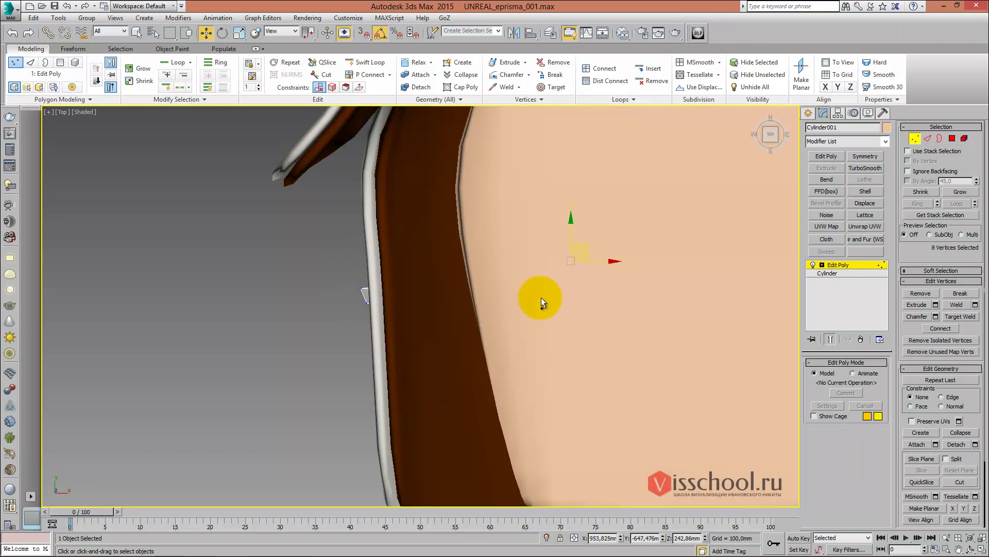
{"action": "left_click", "coordinate": [535, 296]}
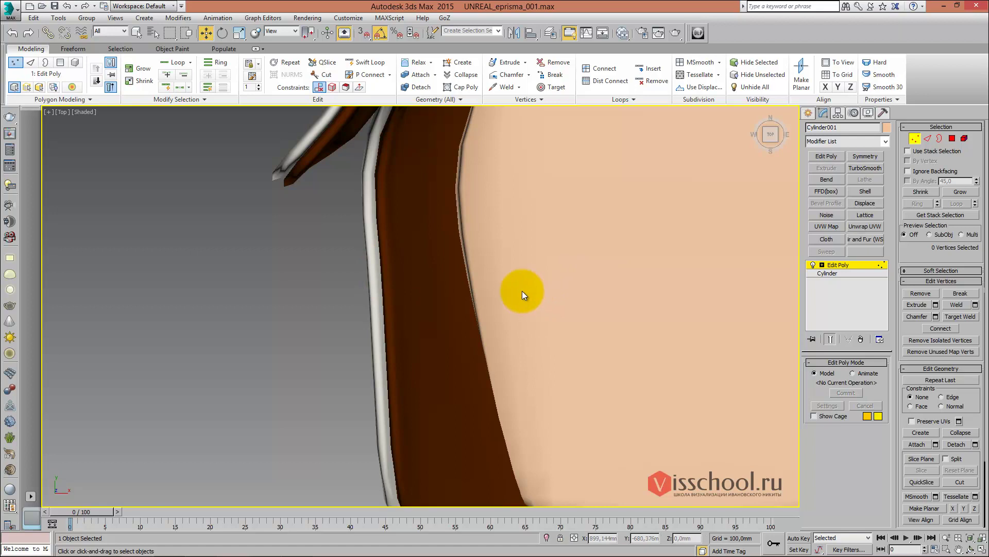
{"action": "key", "text": "f"}
{"action": "key", "text": "ctrl+z"}
{"action": "key", "text": "ctrl+z"}
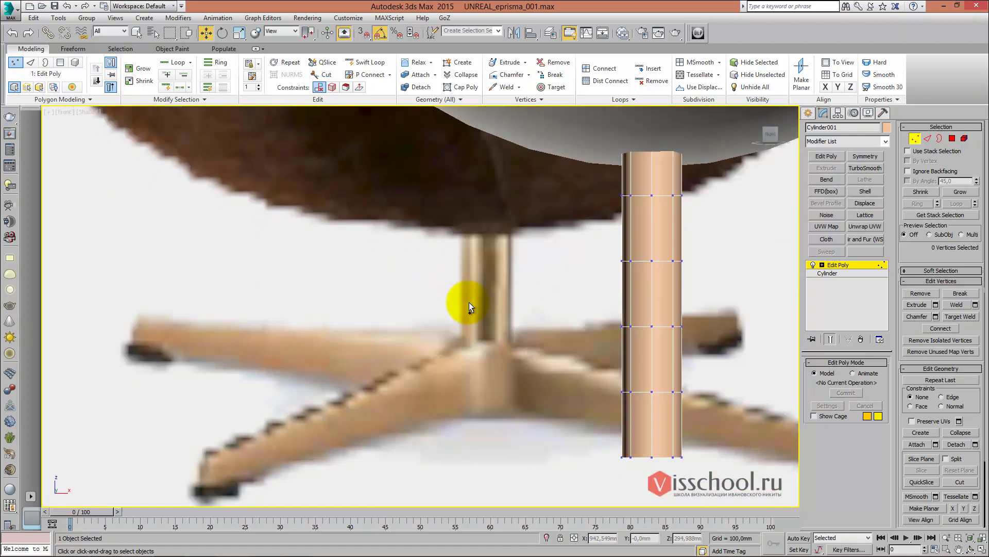
Rotate the leg about its vertical axis and recheck the selected side faces
{"action": "middle_click_drag", "start_coordinate": [505, 283], "coordinate": [499, 262]}
{"action": "key", "text": "e"}
{"action": "left_click", "coordinate": [835, 264]}
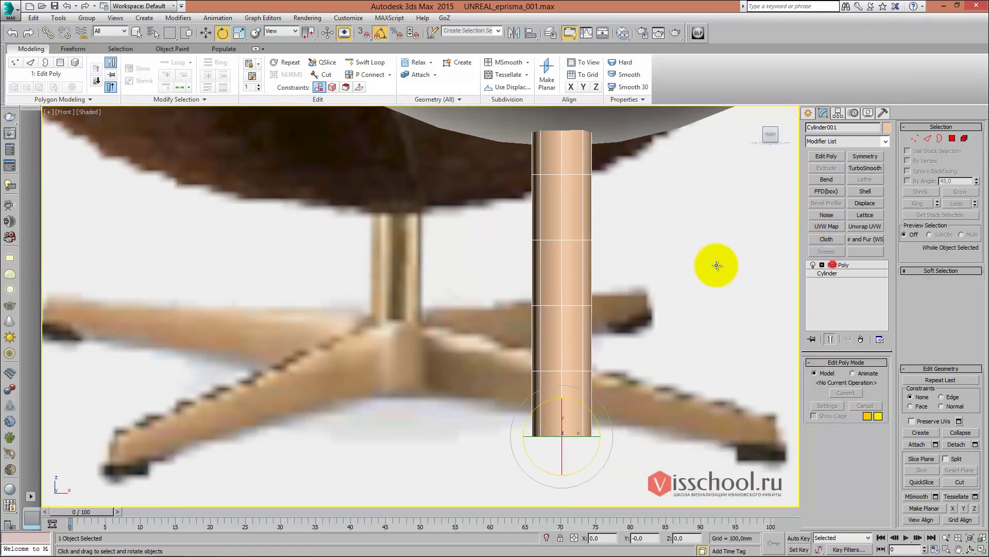
{"action": "left_click_drag", "start_coordinate": [578, 435], "coordinate": [568, 442]}
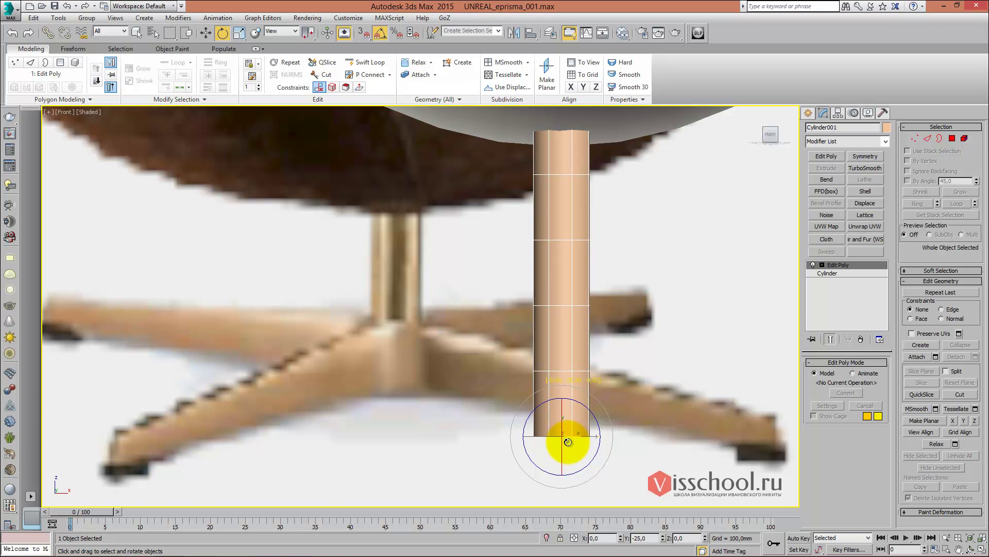
{"action": "mouse_move", "coordinate": [519, 283]}
{"action": "middle_mouse_down", "text": "alt"}
{"action": "mouse_move", "coordinate": [559, 283]}
{"action": "mouse_move", "coordinate": [545, 304]}
{"action": "middle_mouse_up", "text": "alt"}
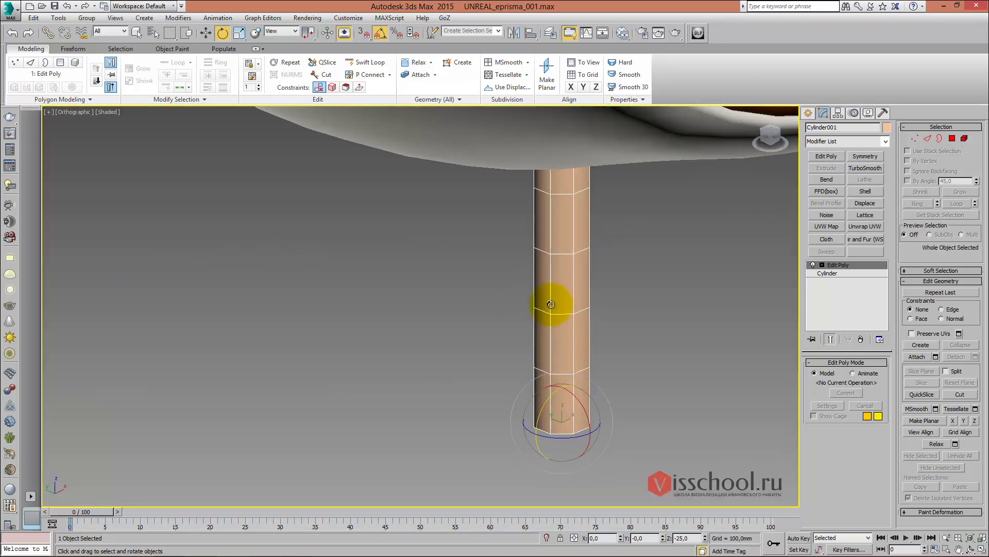
{"action": "key", "text": "4"}
{"action": "middle_click_drag", "start_coordinate": [537, 353], "coordinate": [547, 295], "text": "alt"}
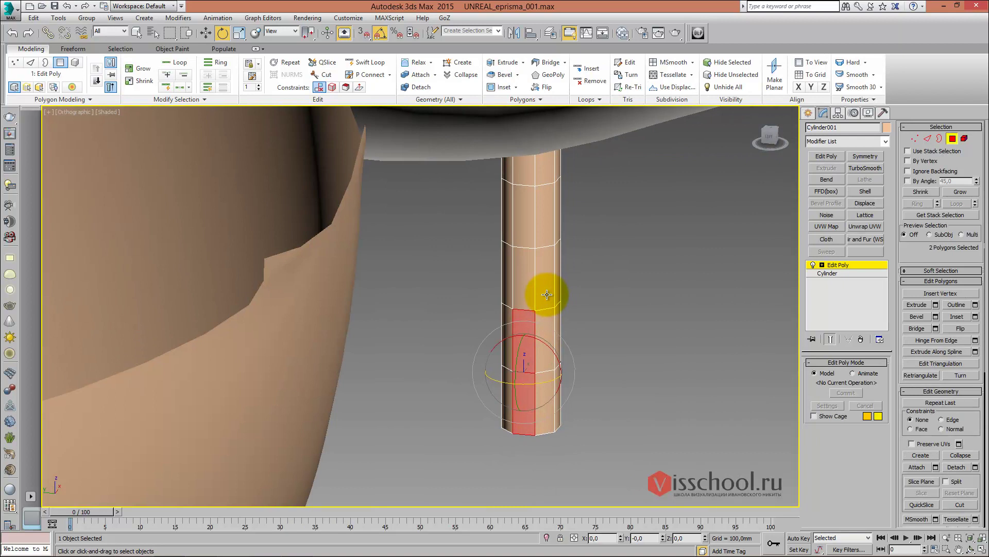
{"action": "scroll", "coordinate": [547, 295], "scroll_direction": "up", "scroll_amount": 4}
{"action": "mouse_move", "coordinate": [504, 234]}
{"action": "middle_mouse_down", "text": "alt"}
{"action": "mouse_move", "coordinate": [445, 234]}
{"action": "mouse_move", "coordinate": [409, 214]}
{"action": "mouse_move", "coordinate": [419, 214]}
{"action": "middle_mouse_up", "text": "alt"}
{"action": "scroll", "coordinate": [445, 235], "scroll_direction": "down", "scroll_amount": 2}
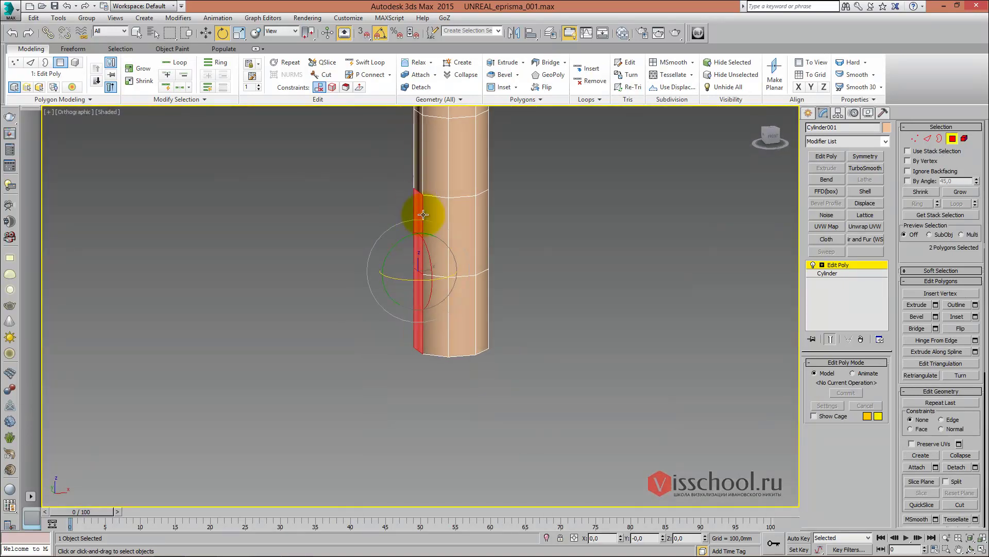
Extrude the side faces into a long box and slide it left along X
{"action": "key", "text": "shift+e"}
{"action": "mouse_move", "coordinate": [430, 238]}
{"action": "left_mouse_down"}
{"action": "mouse_move", "coordinate": [449, 177]}
{"action": "mouse_move", "coordinate": [566, 111]}
{"action": "left_mouse_up"}
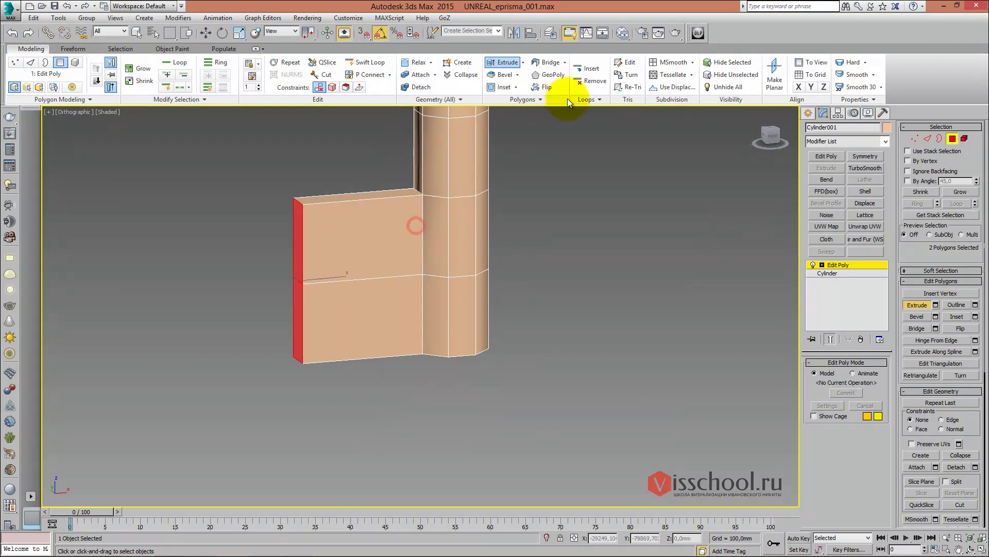
{"action": "key", "text": "f"}
{"action": "scroll", "coordinate": [509, 192], "scroll_direction": "down", "scroll_amount": 4}
{"action": "key", "text": "w"}
{"action": "left_click_drag", "start_coordinate": [510, 258], "coordinate": [230, 261]}
{"action": "middle_click_drag", "start_coordinate": [386, 234], "coordinate": [387, 242]}
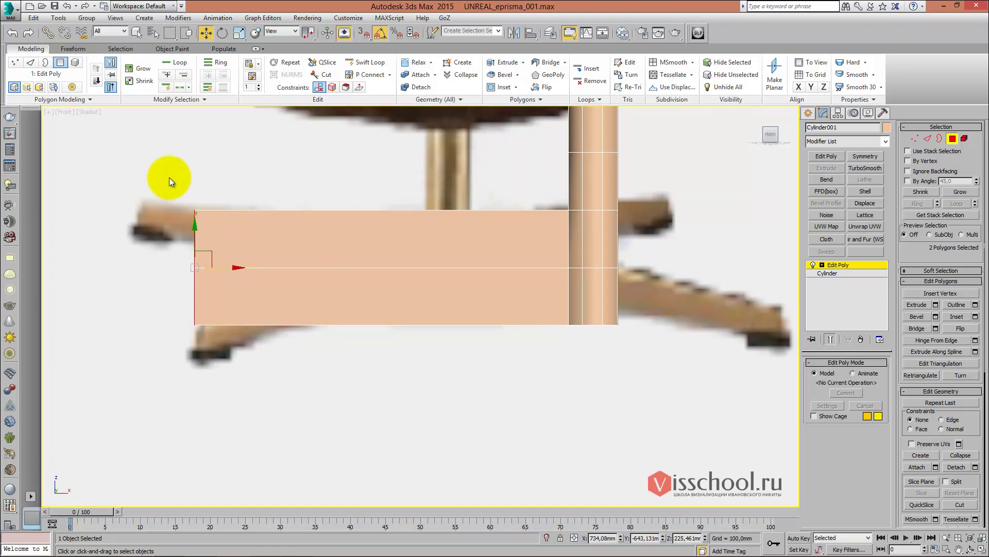
Select the slab's outer-end vertices and lower the top ones to taper it
{"action": "key", "text": "1"}
{"action": "left_click_drag", "start_coordinate": [163, 189], "coordinate": [268, 227]}
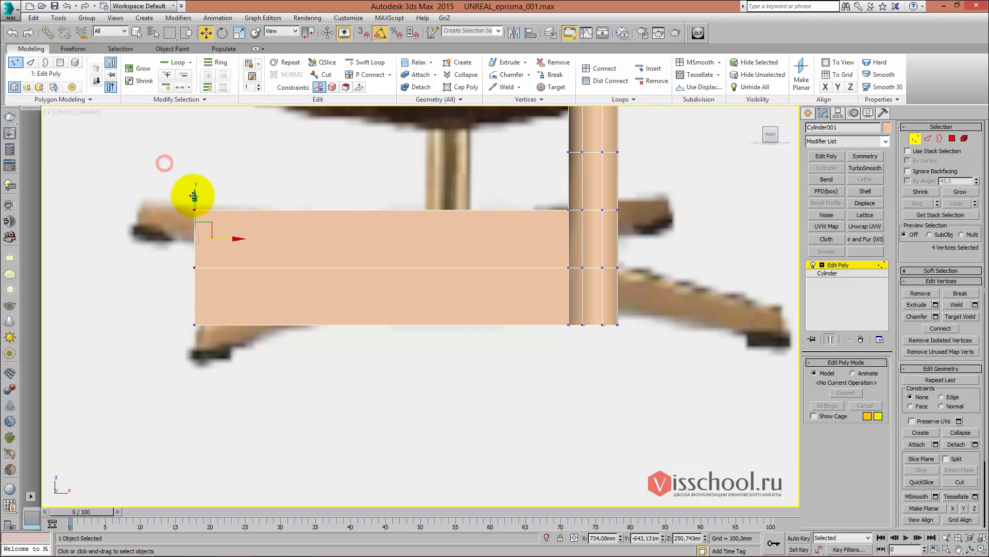
{"action": "left_click_drag", "start_coordinate": [195, 204], "coordinate": [194, 252]}
{"action": "mouse_move", "coordinate": [140, 225]}
{"action": "left_mouse_down"}
{"action": "mouse_move", "coordinate": [219, 281]}
{"action": "mouse_move", "coordinate": [199, 268]}
{"action": "mouse_move", "coordinate": [239, 283]}
{"action": "left_mouse_up"}
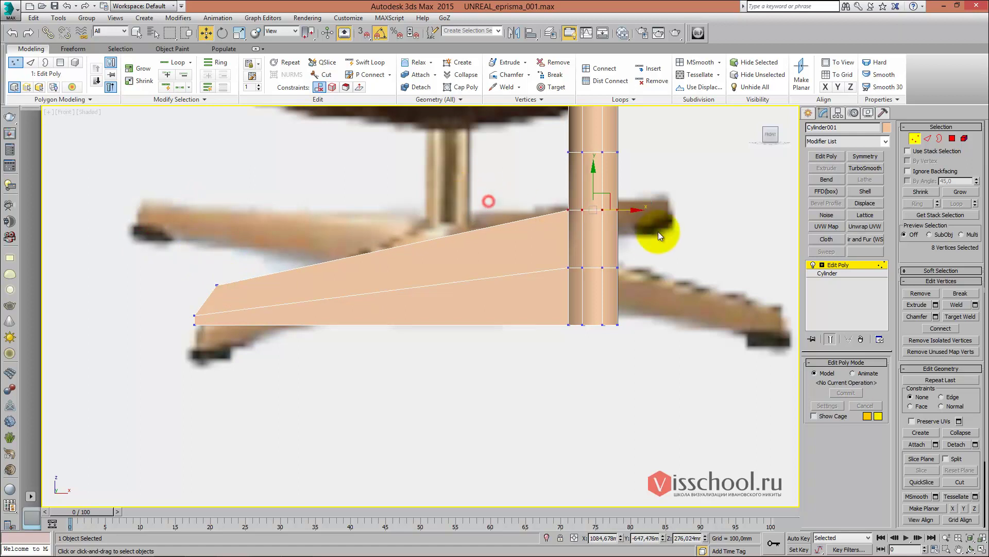
Lower the slab's vertex rows so it slopes from the post to a thin tip
{"action": "left_click_drag", "start_coordinate": [591, 184], "coordinate": [591, 214]}
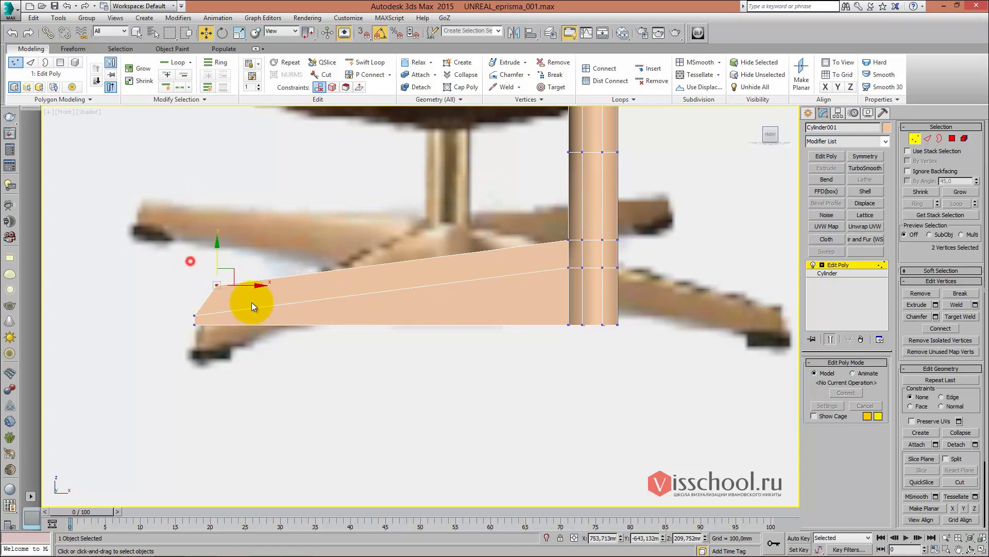
{"action": "left_click", "coordinate": [206, 316]}
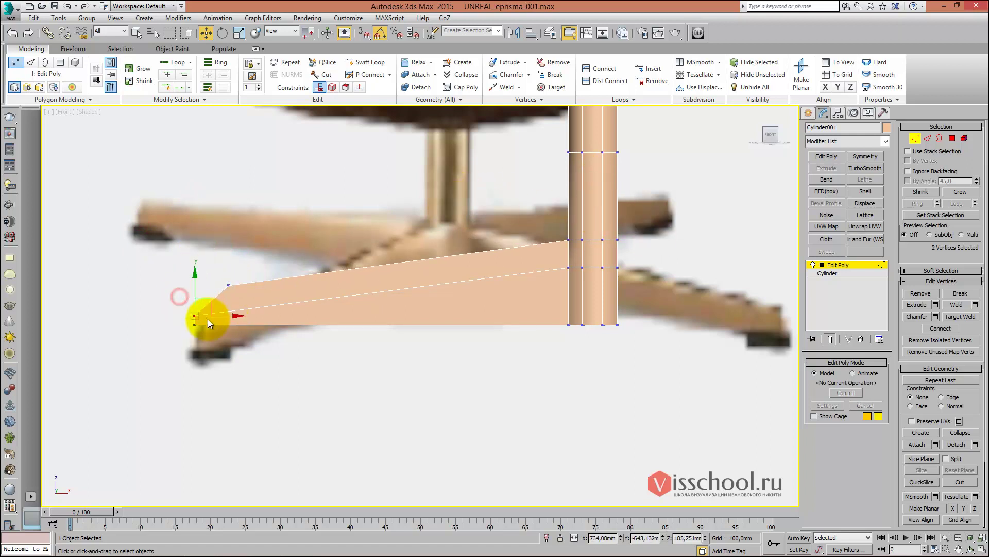
{"action": "mouse_move", "coordinate": [476, 253]}
{"action": "middle_mouse_down"}
{"action": "mouse_move", "coordinate": [441, 276]}
{"action": "mouse_move", "coordinate": [380, 281]}
{"action": "middle_mouse_up"}
{"action": "mouse_move", "coordinate": [514, 281]}
{"action": "left_mouse_down"}
{"action": "mouse_move", "coordinate": [463, 260]}
{"action": "mouse_move", "coordinate": [503, 256]}
{"action": "left_mouse_up"}
{"action": "left_click_drag", "start_coordinate": [132, 286], "coordinate": [132, 299]}
Orbit to inspect the slab, then frame its octagon end in Top view
{"action": "scroll", "coordinate": [267, 255], "scroll_direction": "down", "scroll_amount": 3}
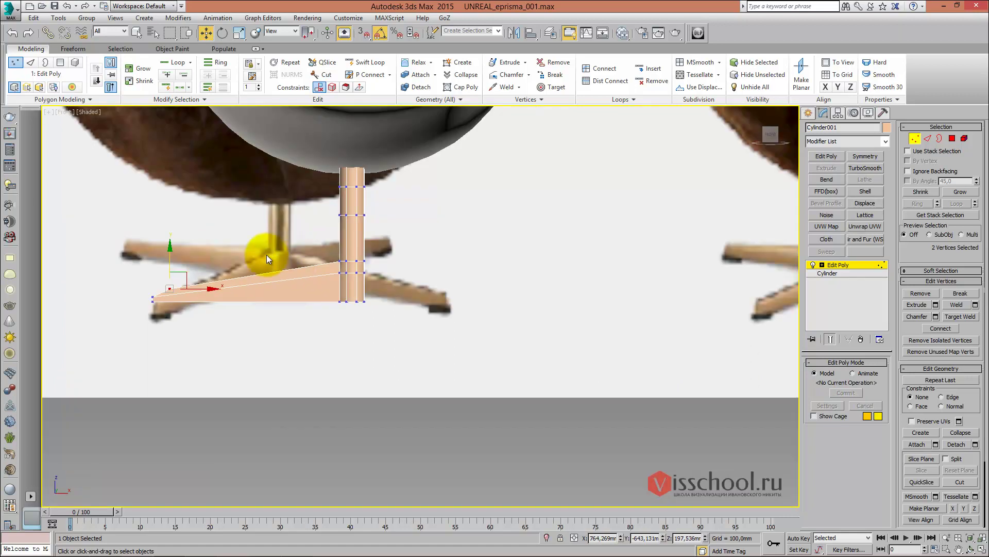
{"action": "scroll", "coordinate": [267, 255], "scroll_direction": "up", "scroll_amount": 2}
{"action": "middle_click_drag", "start_coordinate": [301, 254], "coordinate": [317, 267], "text": "alt"}
{"action": "scroll", "coordinate": [351, 257], "scroll_direction": "down", "scroll_amount": 3}
{"action": "scroll", "coordinate": [373, 252], "scroll_direction": "up", "scroll_amount": 6}
{"action": "key", "text": "t"}
{"action": "scroll", "coordinate": [394, 228], "scroll_direction": "up", "scroll_amount": 3}
{"action": "scroll", "coordinate": [334, 240], "scroll_direction": "down", "scroll_amount": 3}
{"action": "mouse_move", "coordinate": [334, 239]}
{"action": "middle_mouse_down"}
{"action": "mouse_move", "coordinate": [391, 240]}
{"action": "mouse_move", "coordinate": [336, 236]}
{"action": "middle_mouse_up"}
{"action": "scroll", "coordinate": [335, 236], "scroll_direction": "up", "scroll_amount": 1}
{"action": "scroll", "coordinate": [557, 267], "scroll_direction": "up", "scroll_amount": 1}
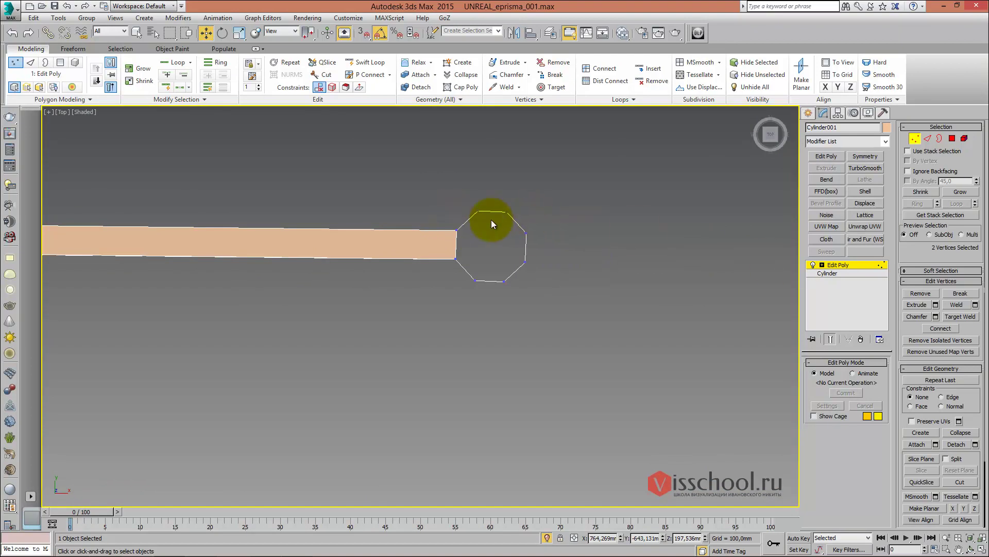
Try rotating the leg's end faces 5° in plan, then undo the trial rotations
{"action": "left_click", "coordinate": [953, 138]}
{"action": "scroll", "coordinate": [520, 229], "scroll_direction": "up", "scroll_amount": 1}
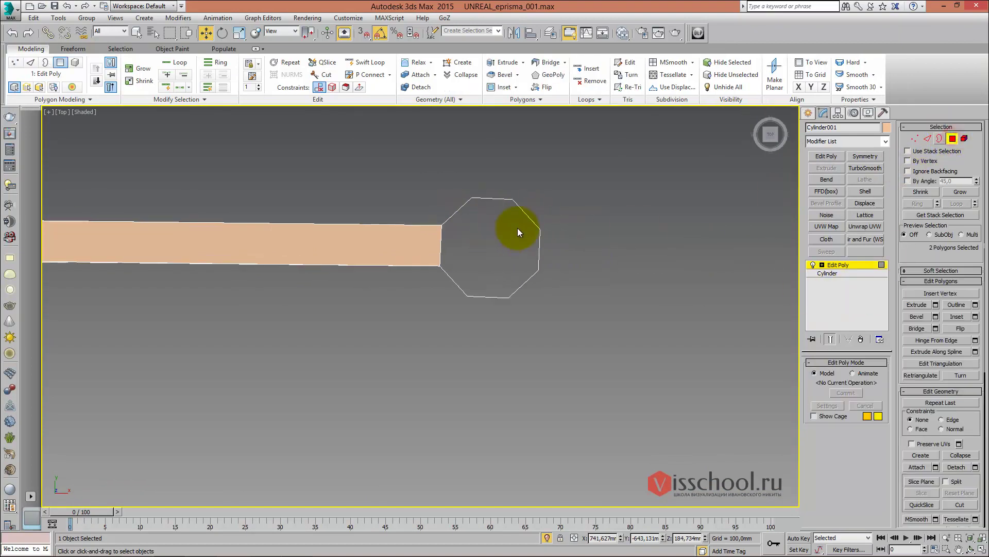
{"action": "scroll", "coordinate": [521, 211], "scroll_direction": "down", "scroll_amount": 1}
{"action": "scroll", "coordinate": [496, 212], "scroll_direction": "down", "scroll_amount": 2}
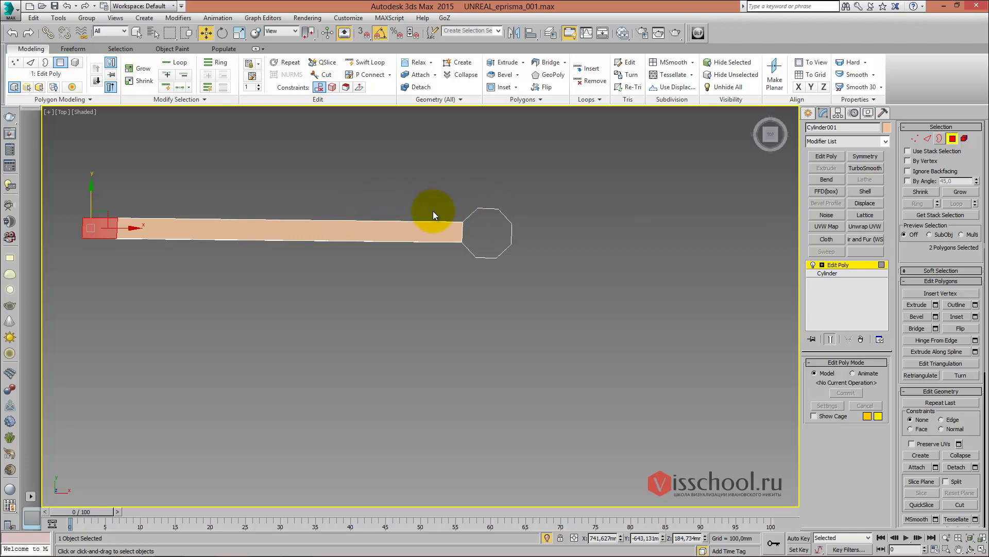
{"action": "middle_click_drag", "start_coordinate": [432, 212], "coordinate": [438, 226]}
{"action": "key", "text": "e"}
{"action": "left_click_drag", "start_coordinate": [127, 219], "coordinate": [127, 218]}
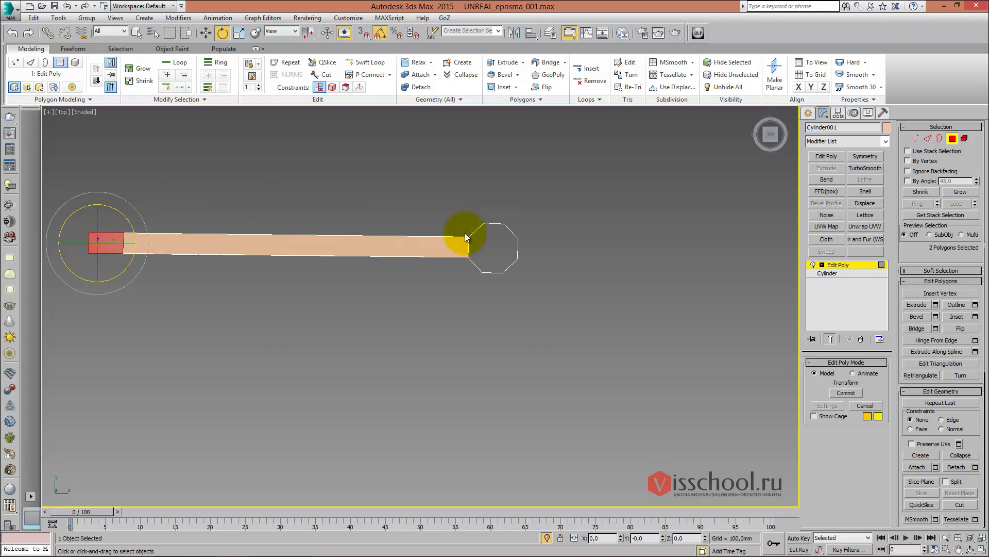
{"action": "left_click", "coordinate": [842, 265]}
{"action": "left_click_drag", "start_coordinate": [515, 252], "coordinate": [400, 234]}
{"action": "left_click_drag", "start_coordinate": [577, 253], "coordinate": [572, 253]}
{"action": "key", "text": "ctrl+z"}
{"action": "key", "text": "ctrl+z"}
{"action": "key", "text": "ctrl+z"}
{"action": "key", "text": "1"}
Nudge the slab's end vertices in Top view to straighten it in plan
{"action": "key", "text": "w"}
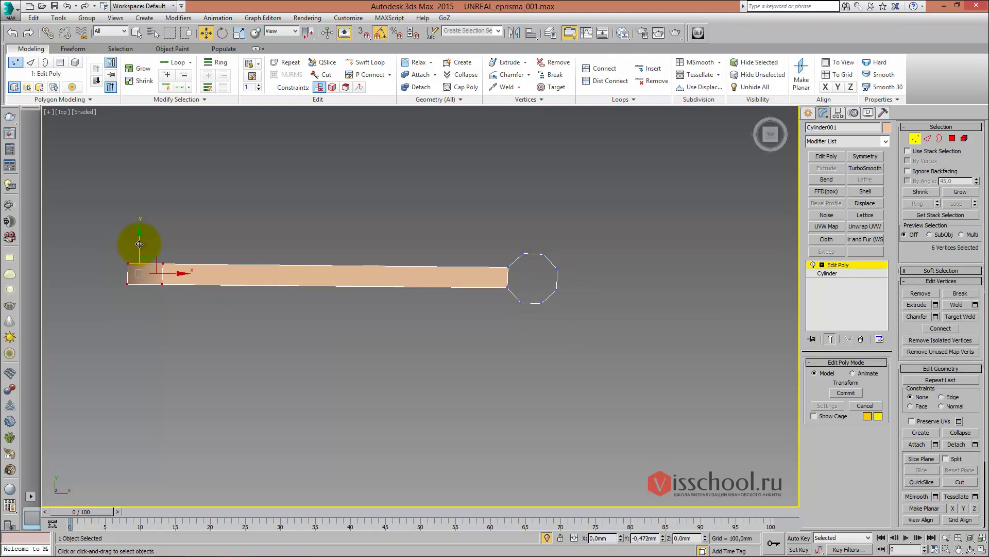
{"action": "left_click_drag", "start_coordinate": [140, 244], "coordinate": [139, 246]}
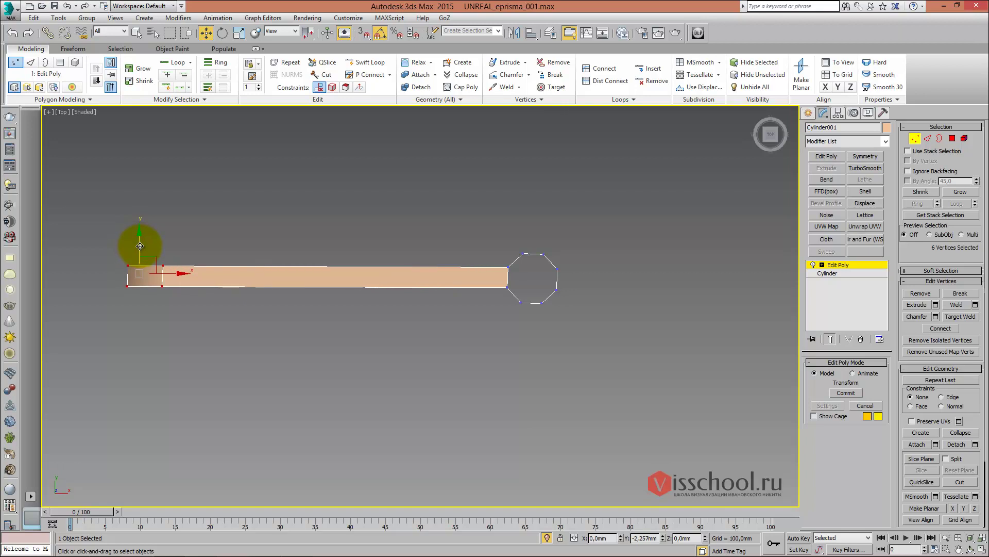
{"action": "middle_click_drag", "start_coordinate": [435, 255], "coordinate": [345, 237]}
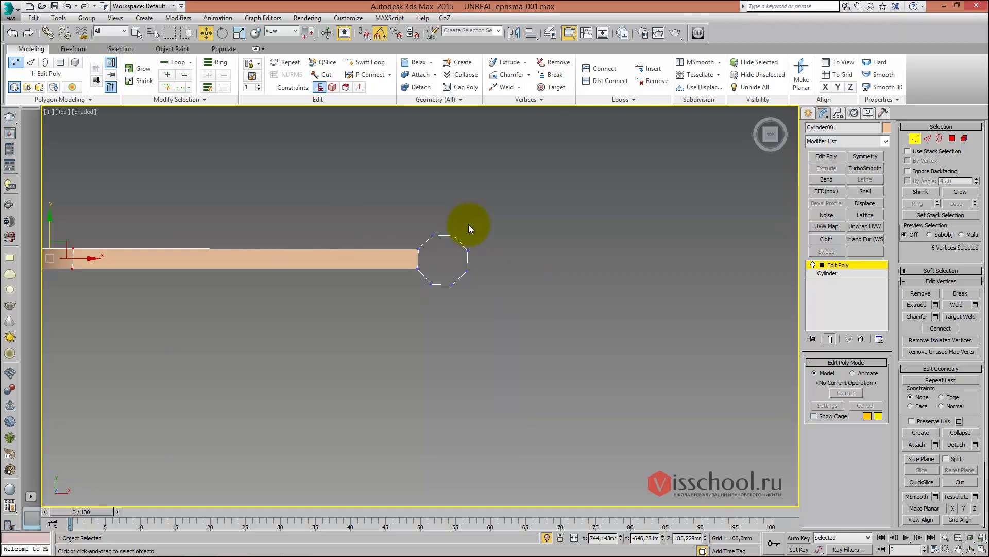
{"action": "scroll", "coordinate": [468, 224], "scroll_direction": "up", "scroll_amount": 3}
{"action": "key", "text": "4"}
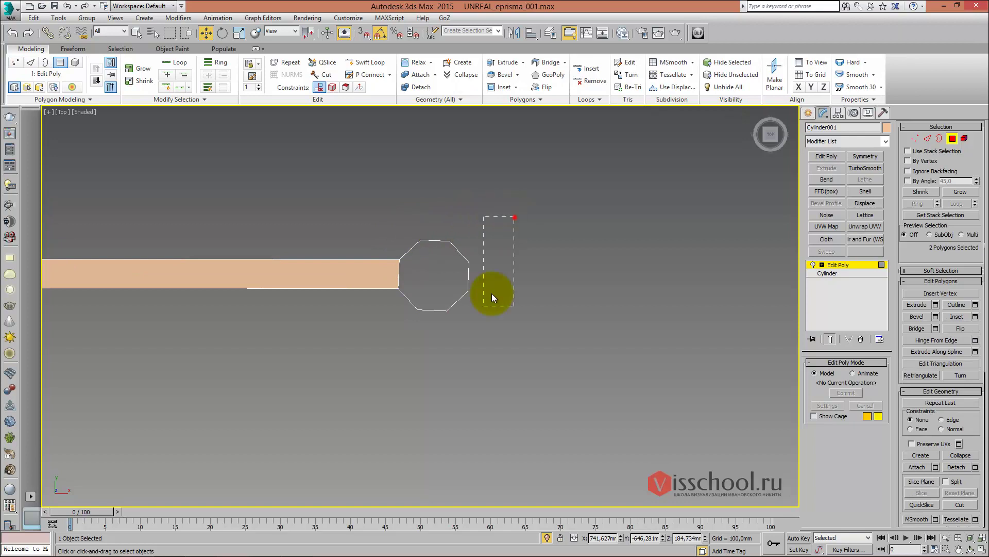
{"action": "left_click", "coordinate": [415, 305], "text": "ctrl"}
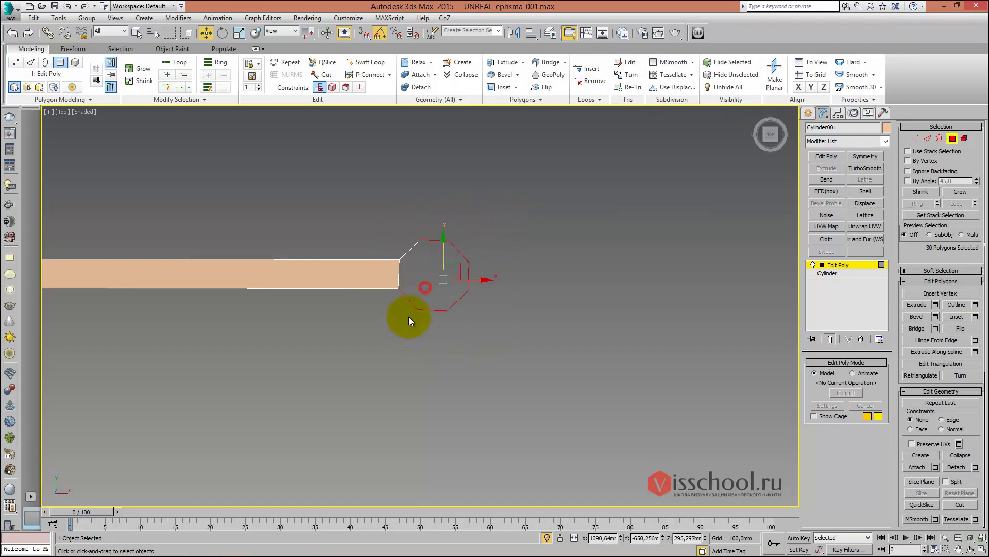
{"action": "scroll", "coordinate": [412, 246], "scroll_direction": "up", "scroll_amount": 1}
{"action": "left_click", "coordinate": [405, 242]}
In Front view, lower the six vertices where the slab meets the post
{"action": "mouse_move", "coordinate": [405, 239]}
{"action": "middle_mouse_down", "text": "alt"}
{"action": "mouse_move", "coordinate": [425, 271]}
{"action": "mouse_move", "coordinate": [409, 214]}
{"action": "mouse_move", "coordinate": [415, 263]}
{"action": "mouse_move", "coordinate": [401, 262]}
{"action": "middle_mouse_up", "text": "alt"}
{"action": "key", "text": "f"}
{"action": "scroll", "coordinate": [421, 288], "scroll_direction": "up", "scroll_amount": 3}
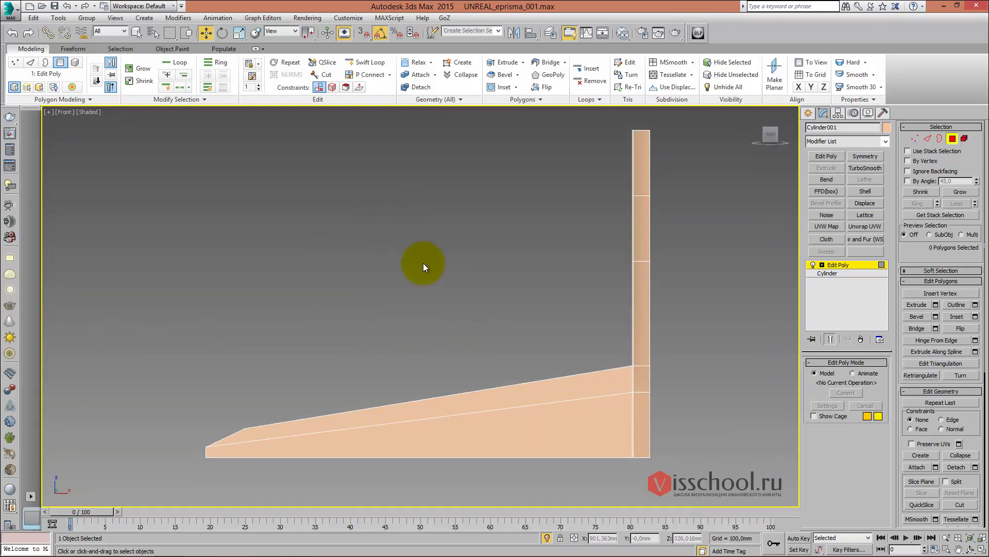
{"action": "key", "text": "1"}
{"action": "left_click_drag", "start_coordinate": [471, 240], "coordinate": [586, 347]}
{"action": "left_click_drag", "start_coordinate": [523, 260], "coordinate": [514, 280]}
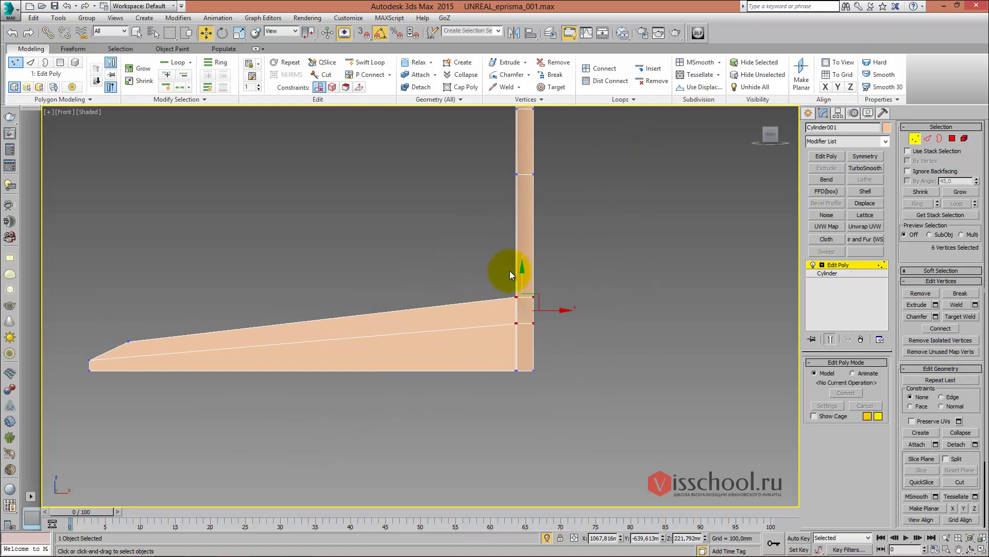
{"action": "key", "text": "t"}
{"action": "scroll", "coordinate": [566, 253], "scroll_direction": "down", "scroll_amount": 2}
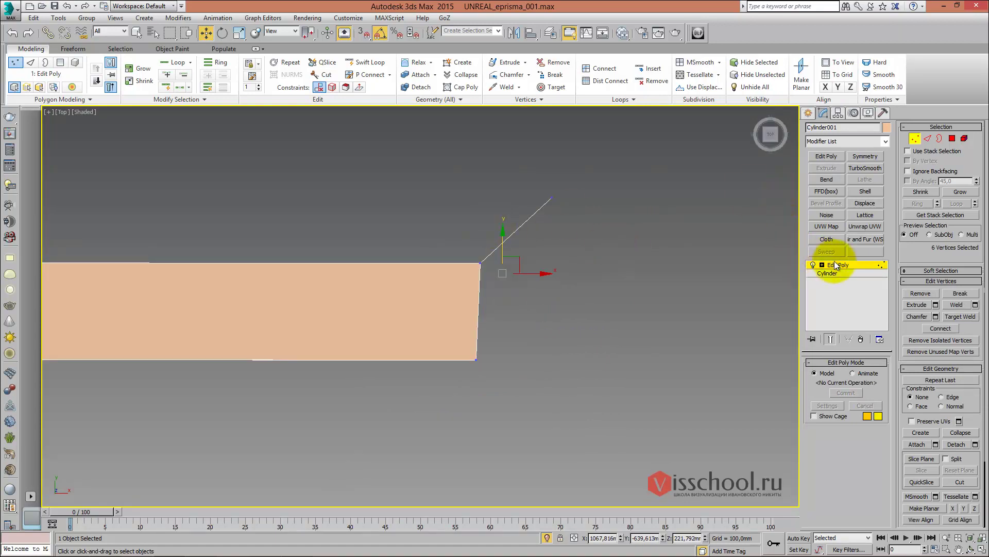
Add a flipped Symmetry modifier to the leg and rotate its mirror plane 45°
{"action": "left_click", "coordinate": [865, 156]}
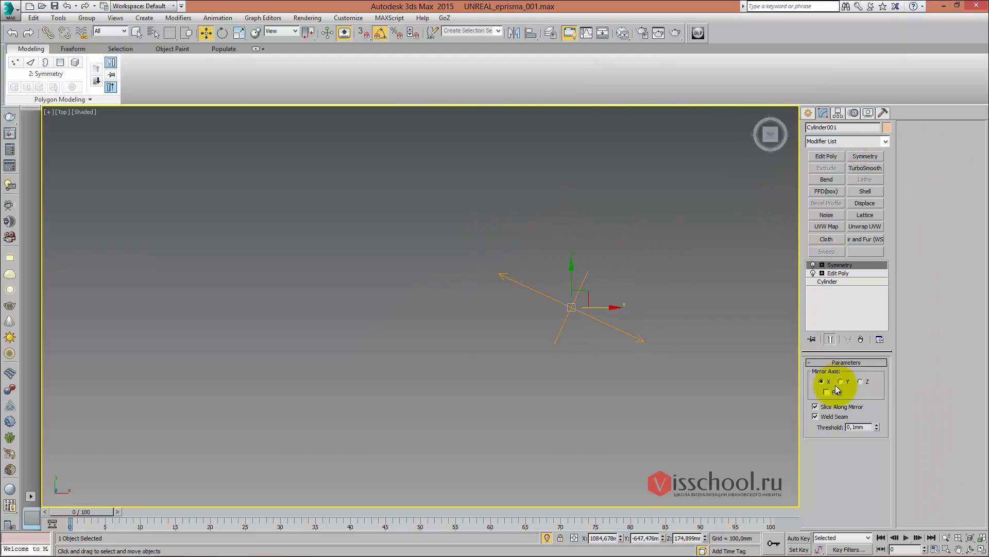
{"action": "left_click", "coordinate": [836, 388]}
{"action": "key", "text": "1"}
{"action": "key", "text": "e"}
{"action": "left_click_drag", "start_coordinate": [569, 278], "coordinate": [567, 246]}
{"action": "scroll", "coordinate": [512, 281], "scroll_direction": "down", "scroll_amount": 3}
{"action": "mouse_move", "coordinate": [490, 283]}
{"action": "middle_mouse_down", "text": "alt"}
{"action": "mouse_move", "coordinate": [497, 252]}
{"action": "mouse_move", "coordinate": [483, 263]}
{"action": "mouse_move", "coordinate": [453, 261]}
{"action": "middle_mouse_up", "text": "alt"}
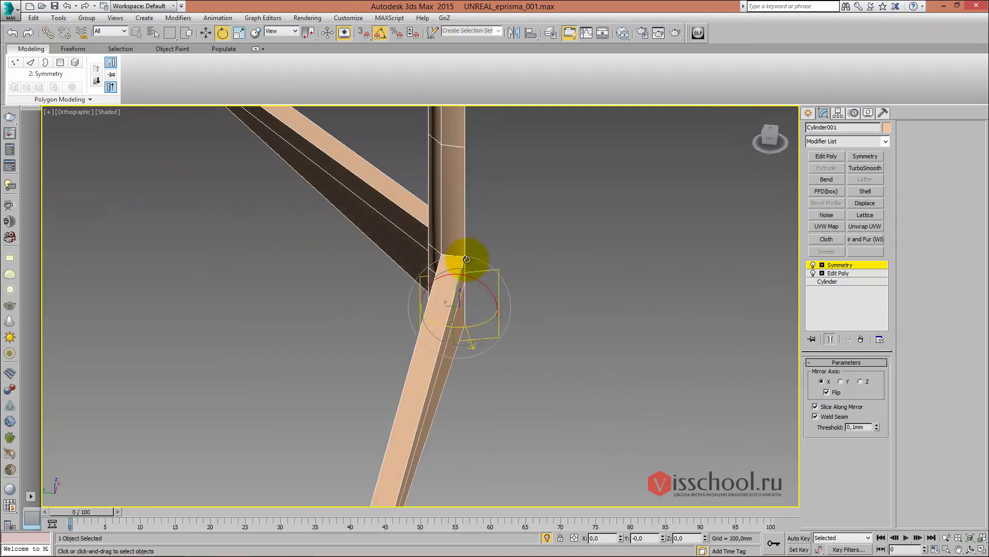
{"action": "key", "text": "t"}
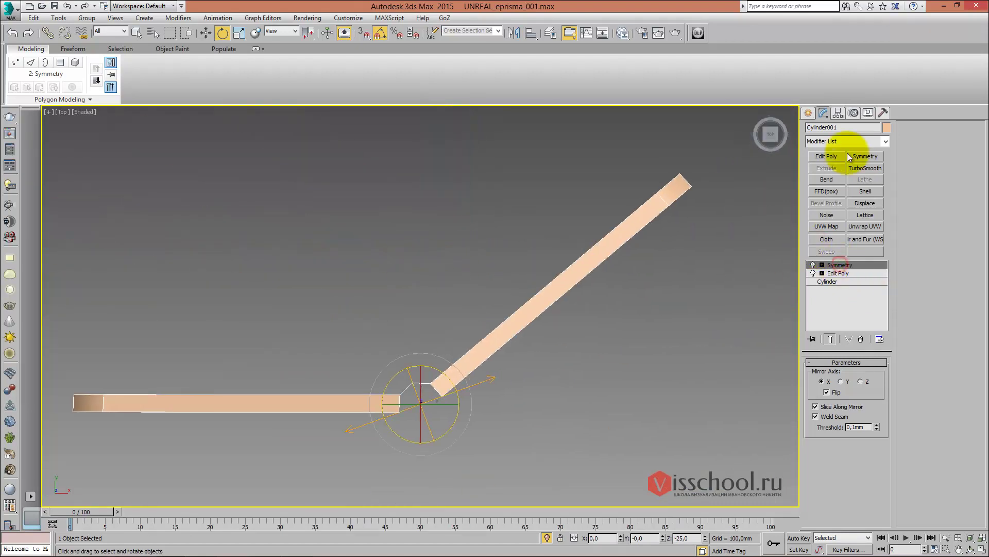
Add a second Symmetry modifier and rotate its mirror plane to form more arms
{"action": "left_click", "coordinate": [864, 156]}
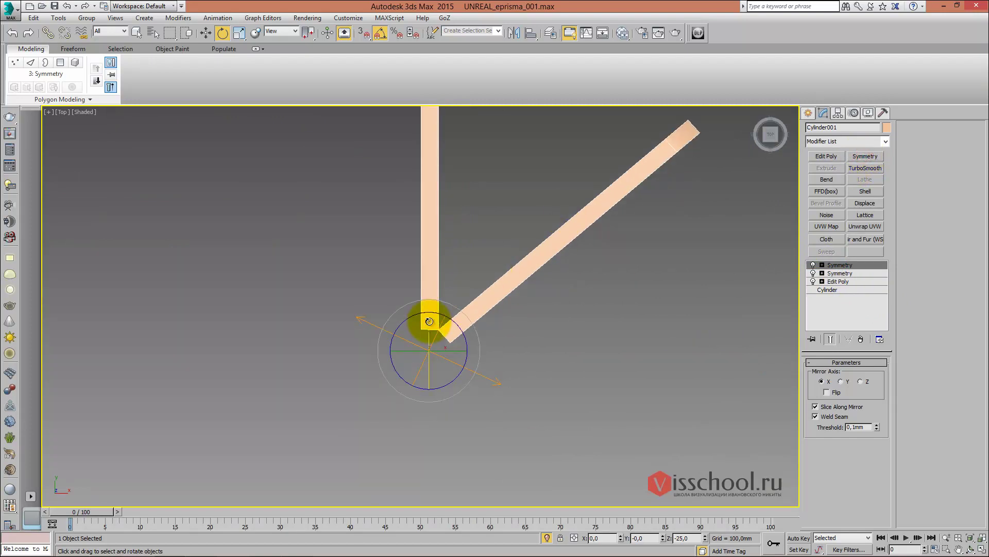
{"action": "left_click_drag", "start_coordinate": [453, 327], "coordinate": [435, 436]}
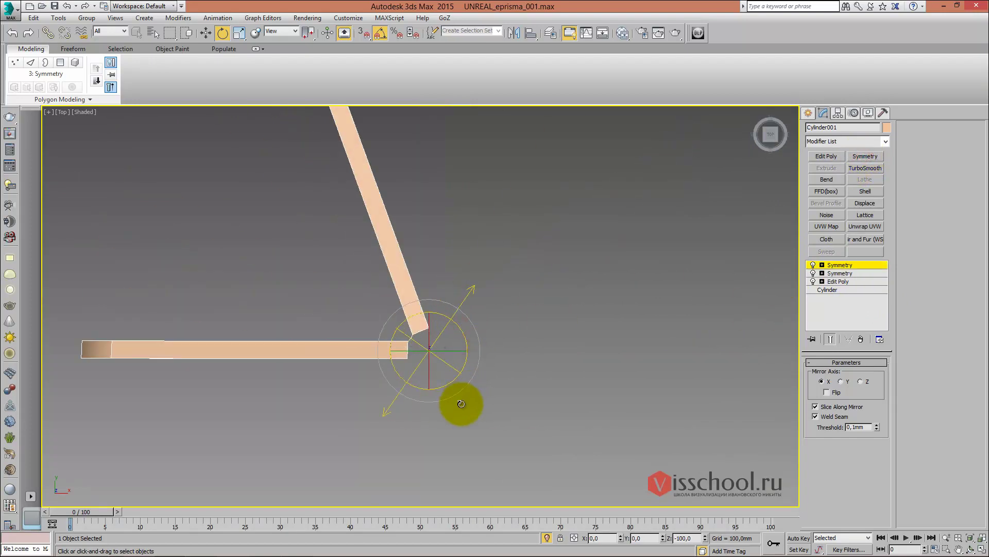
{"action": "mouse_move", "coordinate": [452, 327]}
{"action": "left_mouse_down"}
{"action": "mouse_move", "coordinate": [464, 360]}
{"action": "mouse_move", "coordinate": [442, 393]}
{"action": "mouse_move", "coordinate": [467, 330]}
{"action": "mouse_move", "coordinate": [453, 335]}
{"action": "mouse_move", "coordinate": [459, 367]}
{"action": "left_mouse_up"}
{"action": "middle_click_drag", "start_coordinate": [458, 367], "coordinate": [460, 316], "text": "alt"}
{"action": "left_click_drag", "start_coordinate": [419, 380], "coordinate": [429, 380]}
{"action": "mouse_move", "coordinate": [430, 380]}
{"action": "middle_mouse_down", "text": "alt"}
{"action": "mouse_move", "coordinate": [442, 363]}
{"action": "mouse_move", "coordinate": [426, 299]}
{"action": "mouse_move", "coordinate": [442, 282]}
{"action": "mouse_move", "coordinate": [474, 279]}
{"action": "mouse_move", "coordinate": [453, 294]}
{"action": "mouse_move", "coordinate": [566, 252]}
{"action": "mouse_move", "coordinate": [457, 291]}
{"action": "mouse_move", "coordinate": [560, 293]}
{"action": "mouse_move", "coordinate": [455, 287]}
{"action": "mouse_move", "coordinate": [475, 276]}
{"action": "mouse_move", "coordinate": [470, 285]}
{"action": "middle_mouse_up", "text": "alt"}
Readjust the first Symmetry's mirror plane angle to swing the upper arm in Top view
{"action": "left_click", "coordinate": [845, 273]}
{"action": "left_click_drag", "start_coordinate": [471, 285], "coordinate": [467, 269]}
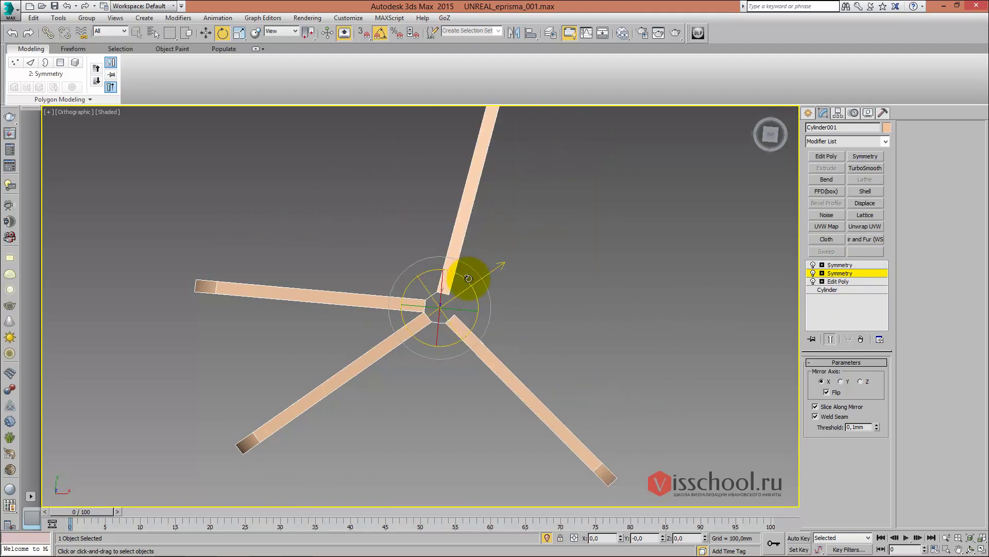
{"action": "key", "text": "t"}
{"action": "scroll", "coordinate": [413, 289], "scroll_direction": "down", "scroll_amount": 3}
{"action": "scroll", "coordinate": [440, 263], "scroll_direction": "up", "scroll_amount": 5}
{"action": "left_click_drag", "start_coordinate": [444, 294], "coordinate": [443, 294]}
{"action": "middle_click_drag", "start_coordinate": [442, 294], "coordinate": [575, 231], "text": "alt"}
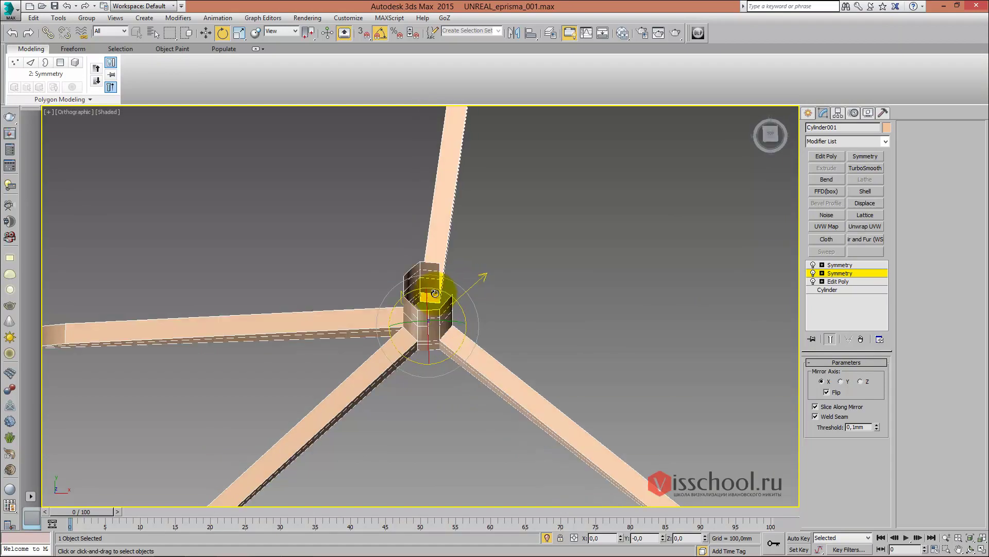
Rotate the top Symmetry's mirror plane to respace the legs around the stem
{"action": "mouse_move", "coordinate": [433, 341]}
{"action": "left_mouse_down"}
{"action": "mouse_move", "coordinate": [444, 345]}
{"action": "mouse_move", "coordinate": [420, 345]}
{"action": "mouse_move", "coordinate": [436, 348]}
{"action": "mouse_move", "coordinate": [445, 316]}
{"action": "mouse_move", "coordinate": [430, 298]}
{"action": "mouse_move", "coordinate": [452, 302]}
{"action": "left_mouse_up"}
{"action": "left_click", "coordinate": [826, 291]}
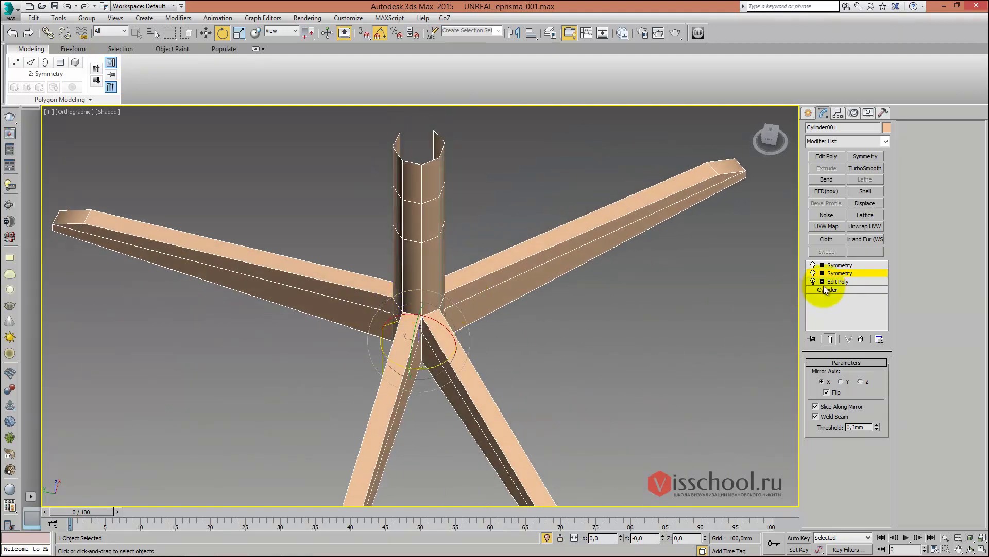
{"action": "left_click", "coordinate": [840, 264]}
{"action": "mouse_move", "coordinate": [420, 352]}
{"action": "left_mouse_down"}
{"action": "mouse_move", "coordinate": [393, 314]}
{"action": "mouse_move", "coordinate": [409, 335]}
{"action": "mouse_move", "coordinate": [409, 358]}
{"action": "mouse_move", "coordinate": [437, 333]}
{"action": "left_mouse_up"}
{"action": "mouse_move", "coordinate": [437, 333]}
{"action": "middle_mouse_down", "text": "alt"}
{"action": "mouse_move", "coordinate": [441, 309]}
{"action": "mouse_move", "coordinate": [435, 338]}
{"action": "mouse_move", "coordinate": [446, 353]}
{"action": "mouse_move", "coordinate": [469, 294]}
{"action": "mouse_move", "coordinate": [524, 283]}
{"action": "mouse_move", "coordinate": [449, 316]}
{"action": "mouse_move", "coordinate": [453, 346]}
{"action": "mouse_move", "coordinate": [424, 330]}
{"action": "middle_mouse_up", "text": "alt"}
{"action": "mouse_move", "coordinate": [424, 329]}
{"action": "left_mouse_down"}
{"action": "mouse_move", "coordinate": [398, 349]}
{"action": "mouse_move", "coordinate": [412, 291]}
{"action": "left_mouse_up"}
{"action": "mouse_move", "coordinate": [412, 292]}
{"action": "middle_mouse_down", "text": "alt"}
{"action": "mouse_move", "coordinate": [482, 287]}
{"action": "mouse_move", "coordinate": [449, 287]}
{"action": "mouse_move", "coordinate": [424, 417]}
{"action": "mouse_move", "coordinate": [375, 294]}
{"action": "mouse_move", "coordinate": [202, 284]}
{"action": "mouse_move", "coordinate": [233, 293]}
{"action": "middle_mouse_up", "text": "alt"}
Delete the top Symmetry modifier and rotate the remaining mirror plane to swing the copied leg
{"action": "right_click", "coordinate": [837, 265]}
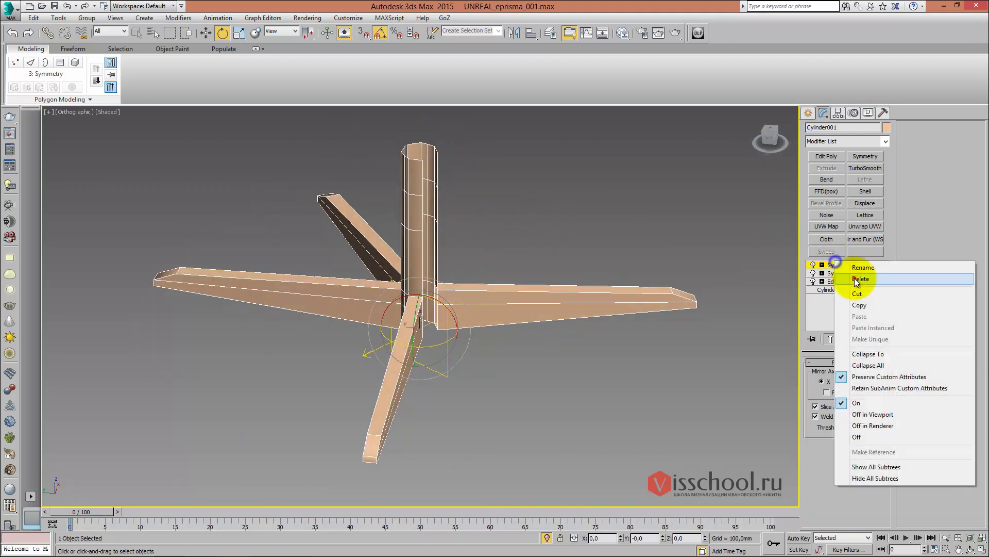
{"action": "left_click", "coordinate": [845, 278]}
{"action": "mouse_move", "coordinate": [502, 320]}
{"action": "left_mouse_down"}
{"action": "mouse_move", "coordinate": [453, 311]}
{"action": "mouse_move", "coordinate": [457, 250]}
{"action": "left_mouse_up"}
{"action": "mouse_move", "coordinate": [457, 250]}
{"action": "middle_mouse_down", "text": "alt"}
{"action": "mouse_move", "coordinate": [533, 259]}
{"action": "mouse_move", "coordinate": [526, 265]}
{"action": "mouse_move", "coordinate": [486, 242]}
{"action": "middle_mouse_up", "text": "alt"}
{"action": "scroll", "coordinate": [510, 248], "scroll_direction": "up", "scroll_amount": 4}
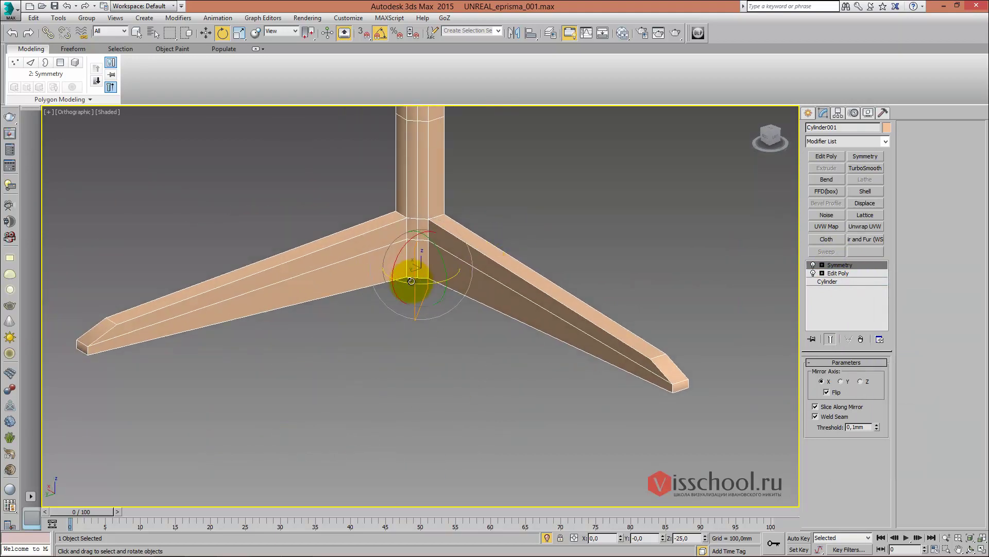
{"action": "key", "text": "1"}
{"action": "left_click_drag", "start_coordinate": [431, 283], "coordinate": [419, 285]}
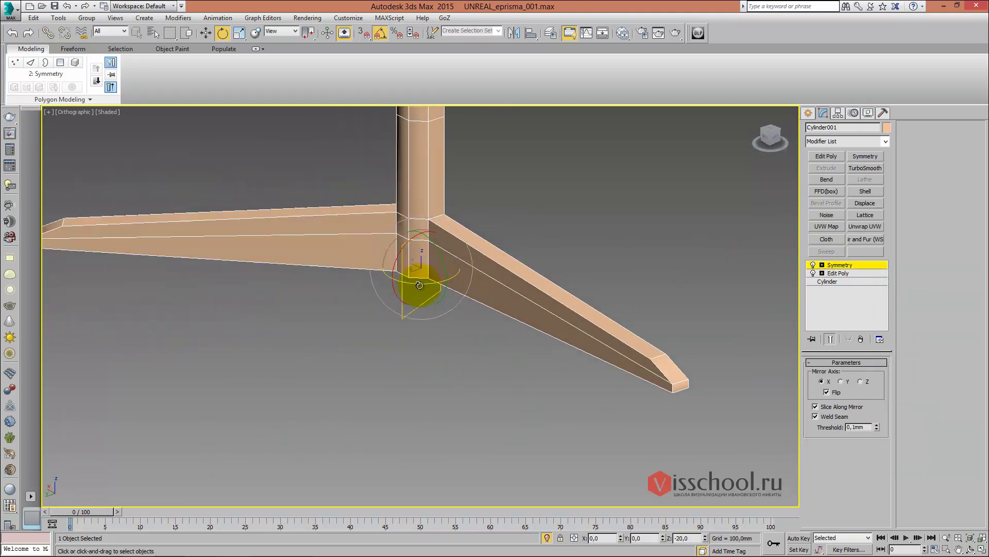
{"action": "mouse_move", "coordinate": [417, 274]}
{"action": "middle_mouse_down", "text": "alt"}
{"action": "mouse_move", "coordinate": [548, 227]}
{"action": "mouse_move", "coordinate": [491, 245]}
{"action": "mouse_move", "coordinate": [449, 243]}
{"action": "mouse_move", "coordinate": [457, 267]}
{"action": "mouse_move", "coordinate": [453, 260]}
{"action": "middle_mouse_up", "text": "alt"}
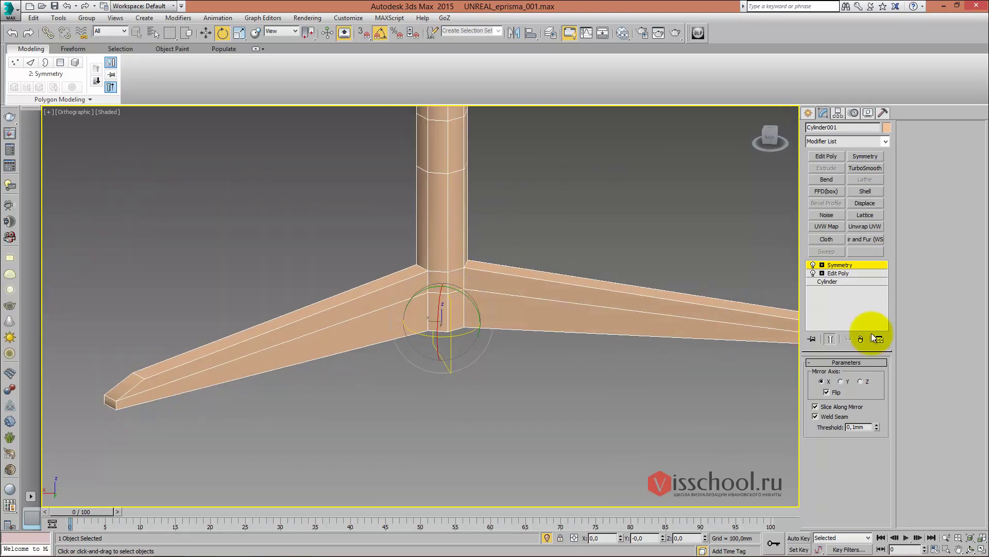
Try a different mirror axis, return it to X, then undo the change
{"action": "left_click", "coordinate": [841, 381]}
{"action": "left_click", "coordinate": [821, 382]}
{"action": "mouse_move", "coordinate": [509, 305]}
{"action": "middle_mouse_down", "text": "alt"}
{"action": "mouse_move", "coordinate": [524, 307]}
{"action": "mouse_move", "coordinate": [536, 276]}
{"action": "mouse_move", "coordinate": [481, 309]}
{"action": "mouse_move", "coordinate": [470, 287]}
{"action": "mouse_move", "coordinate": [446, 298]}
{"action": "middle_mouse_up", "text": "alt"}
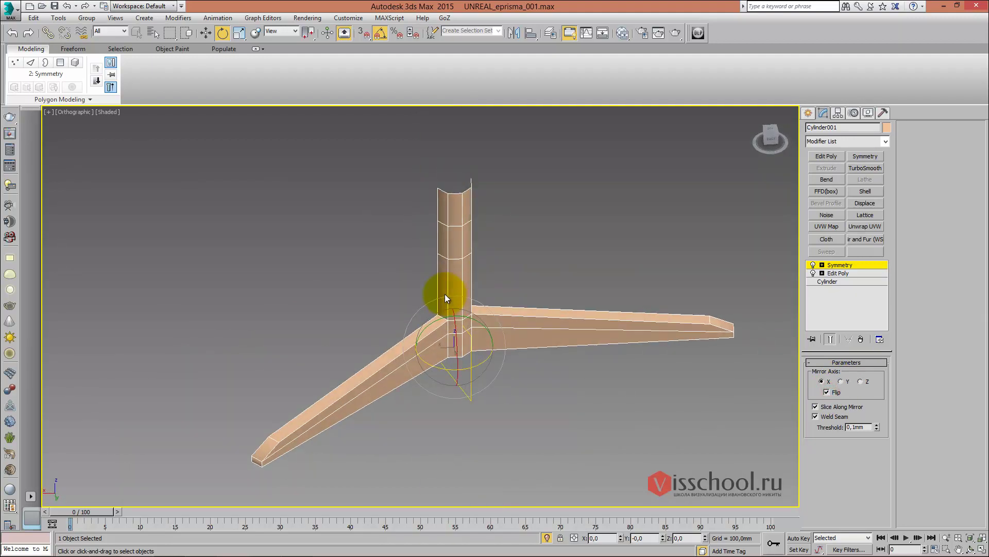
{"action": "key", "text": "ctrl+z"}
Delete the remaining Symmetry modifier, leaving the post with its single original leg
{"action": "right_click", "coordinate": [841, 265]}
{"action": "left_click", "coordinate": [852, 283]}
{"action": "mouse_move", "coordinate": [573, 287]}
{"action": "middle_mouse_down", "text": "alt"}
{"action": "mouse_move", "coordinate": [510, 303]}
{"action": "mouse_move", "coordinate": [475, 271]}
{"action": "mouse_move", "coordinate": [474, 217]}
{"action": "mouse_move", "coordinate": [534, 268]}
{"action": "mouse_move", "coordinate": [496, 274]}
{"action": "mouse_move", "coordinate": [486, 287]}
{"action": "middle_mouse_up", "text": "alt"}
{"action": "scroll", "coordinate": [510, 269], "scroll_direction": "up", "scroll_amount": 5}
In Top wireframe view, add a flipped Symmetry and angle its mirror plane to copy the leg
{"action": "scroll", "coordinate": [494, 270], "scroll_direction": "up", "scroll_amount": 3}
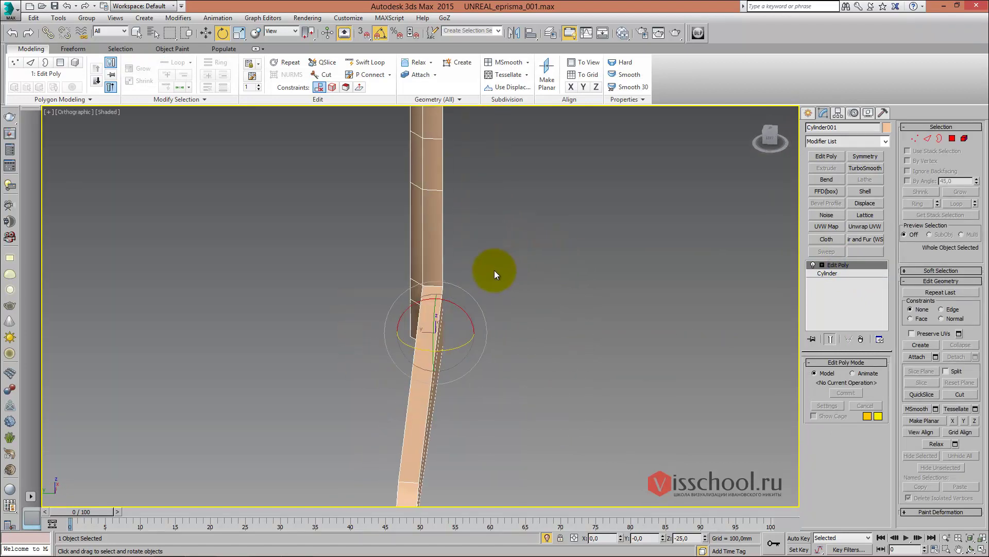
{"action": "key", "text": "f"}
{"action": "key", "text": "t"}
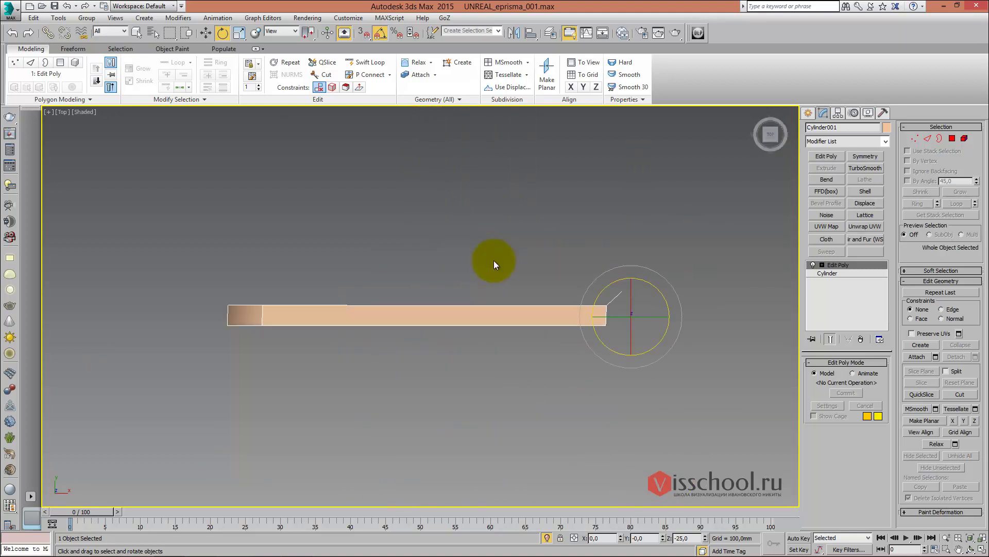
{"action": "left_click", "coordinate": [865, 156]}
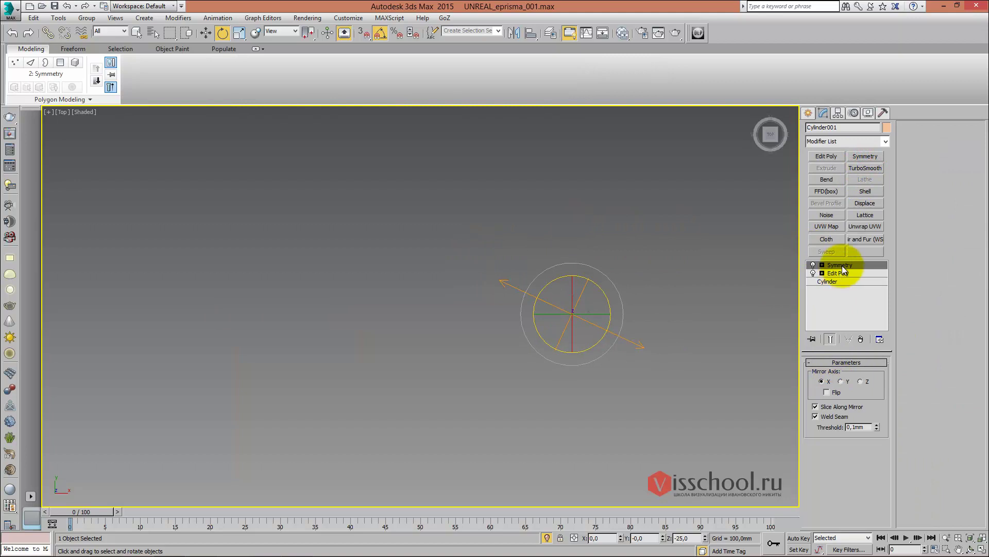
{"action": "middle_click_drag", "start_coordinate": [606, 302], "coordinate": [596, 304]}
{"action": "key", "text": "F3"}
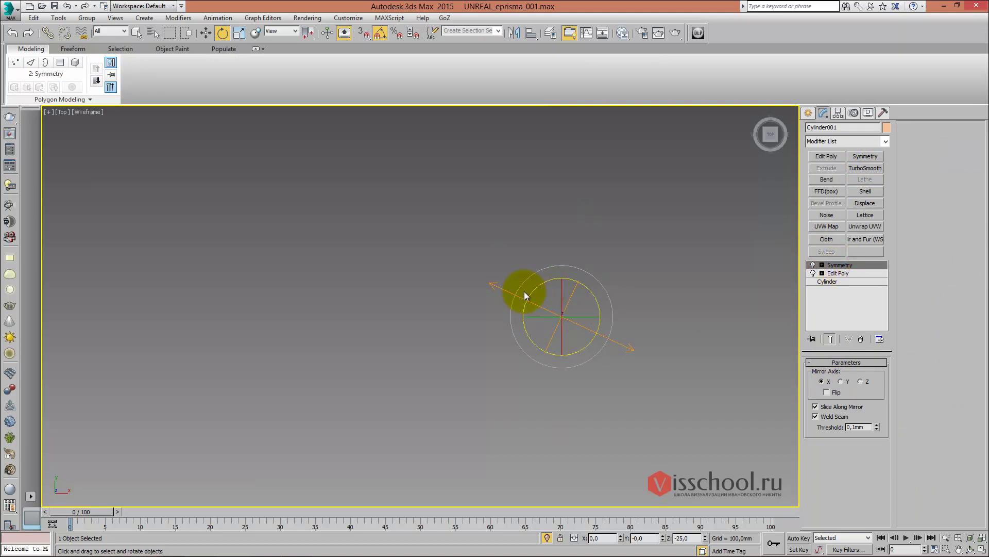
{"action": "left_click", "coordinate": [836, 392]}
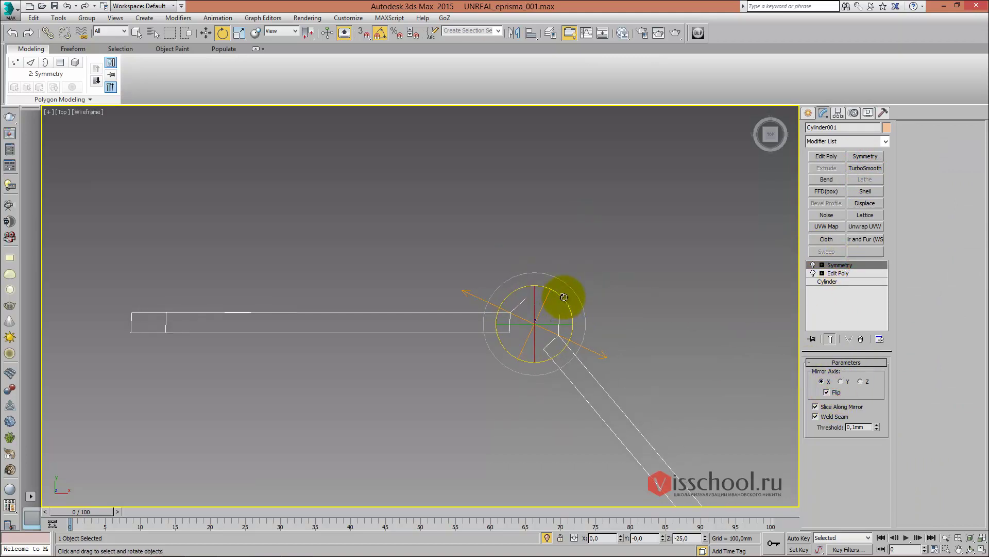
{"action": "mouse_move", "coordinate": [563, 296]}
{"action": "left_mouse_down"}
{"action": "mouse_move", "coordinate": [572, 334]}
{"action": "mouse_move", "coordinate": [563, 302]}
{"action": "left_mouse_up"}
Add second and third Symmetry modifiers, flipping and rotating their mirror planes to space the legs
{"action": "left_click", "coordinate": [865, 156]}
{"action": "left_click", "coordinate": [828, 392]}
{"action": "left_click_drag", "start_coordinate": [546, 298], "coordinate": [544, 306]}
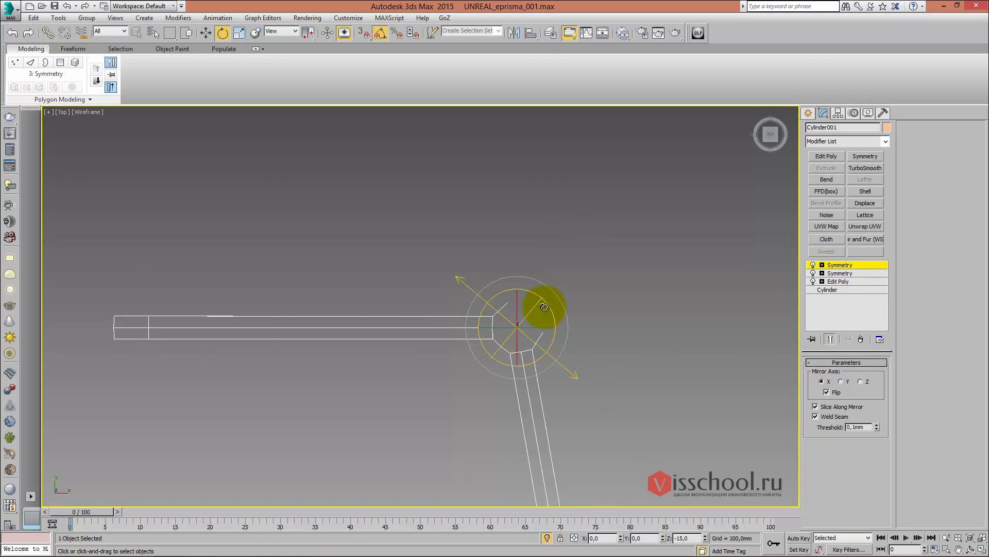
{"action": "left_click", "coordinate": [860, 158]}
{"action": "key", "text": "1"}
{"action": "left_click_drag", "start_coordinate": [547, 305], "coordinate": [570, 358]}
{"action": "right_click", "coordinate": [570, 358]}
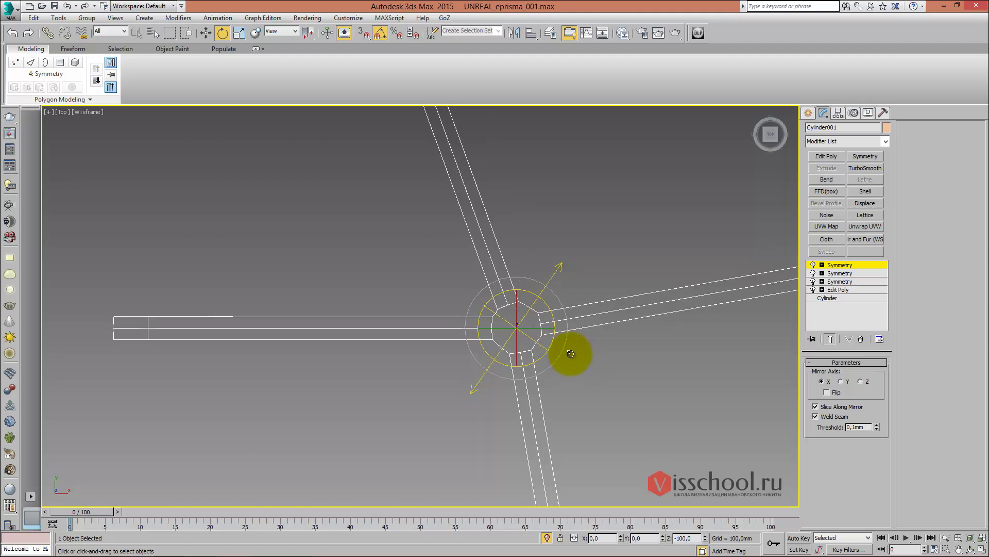
Fine-tune the second and top mirror plane angles so the four legs are evenly spaced
{"action": "left_click", "coordinate": [840, 273]}
{"action": "left_click_drag", "start_coordinate": [550, 309], "coordinate": [551, 312]}
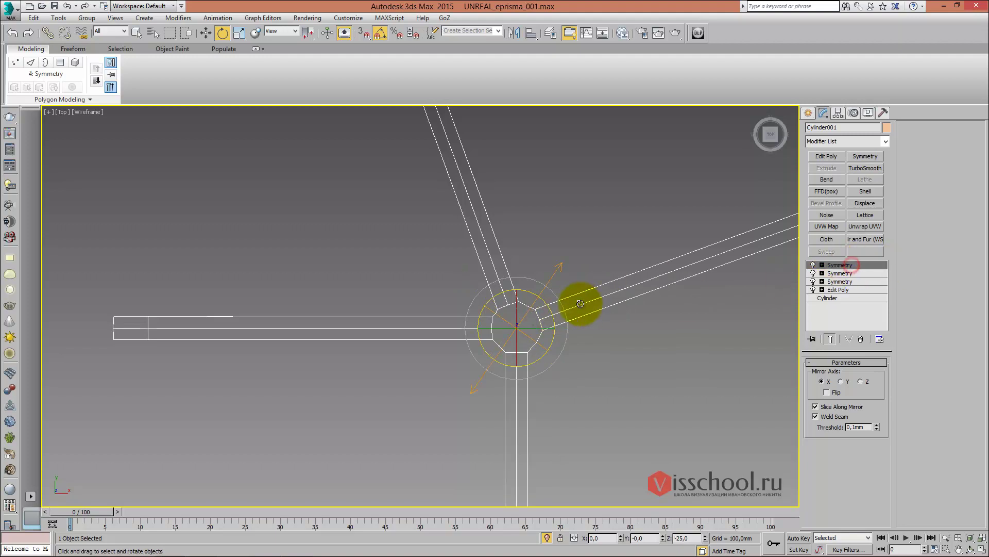
{"action": "left_click", "coordinate": [837, 265]}
{"action": "left_click_drag", "start_coordinate": [543, 300], "coordinate": [545, 305]}
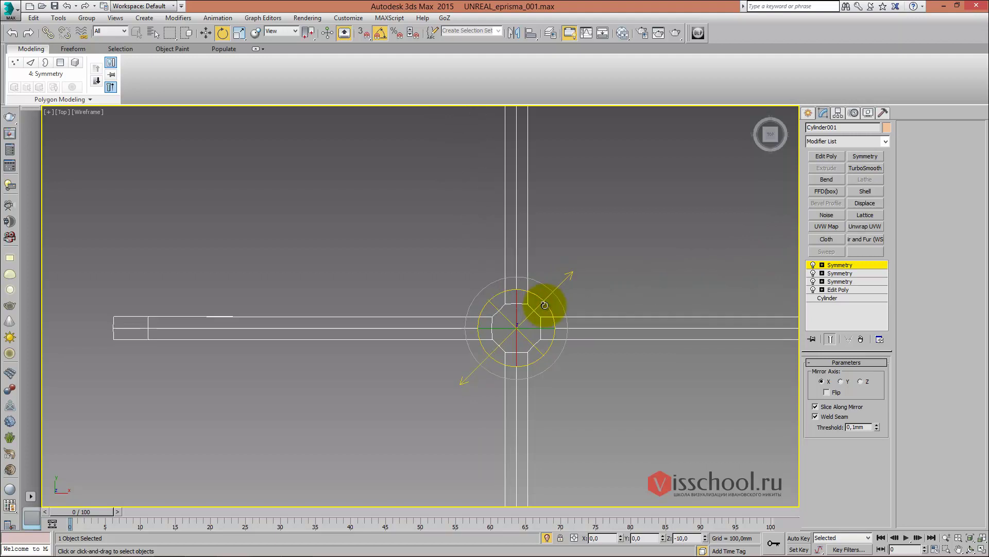
{"action": "mouse_move", "coordinate": [545, 305]}
{"action": "middle_mouse_down", "text": "alt"}
{"action": "mouse_move", "coordinate": [478, 250]}
{"action": "mouse_move", "coordinate": [451, 252]}
{"action": "mouse_move", "coordinate": [442, 276]}
{"action": "middle_mouse_up", "text": "alt"}
{"action": "key", "text": "F3"}
{"action": "key", "text": "p"}
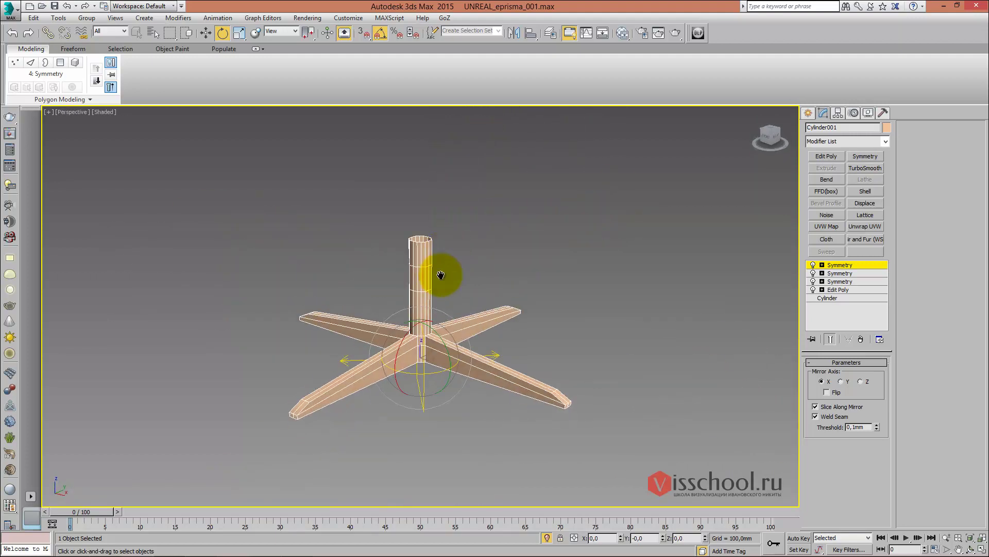
Preview a TurboSmooth on the star base, delete it, and return to the Edit Poly level
{"action": "left_click", "coordinate": [841, 264]}
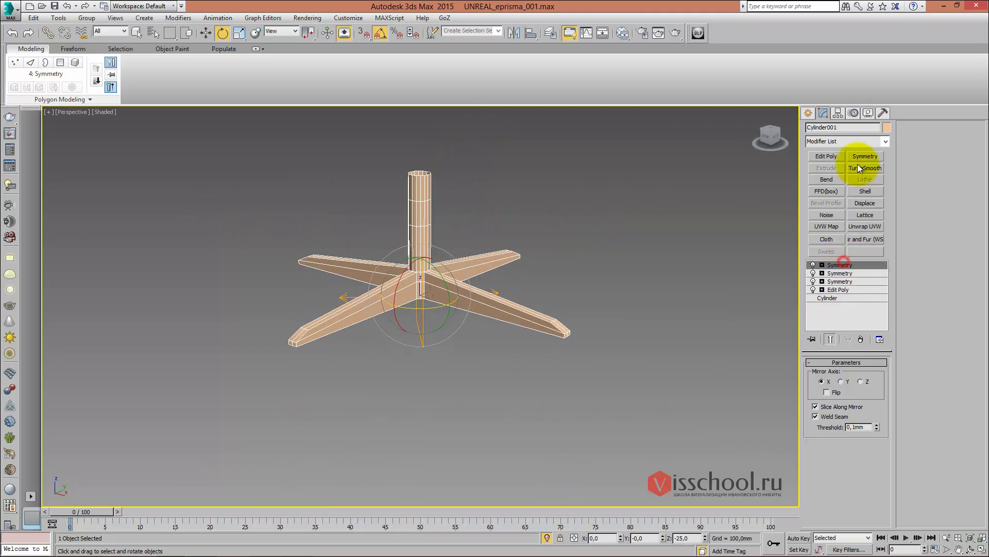
{"action": "left_click", "coordinate": [860, 169]}
{"action": "key", "text": "f"}
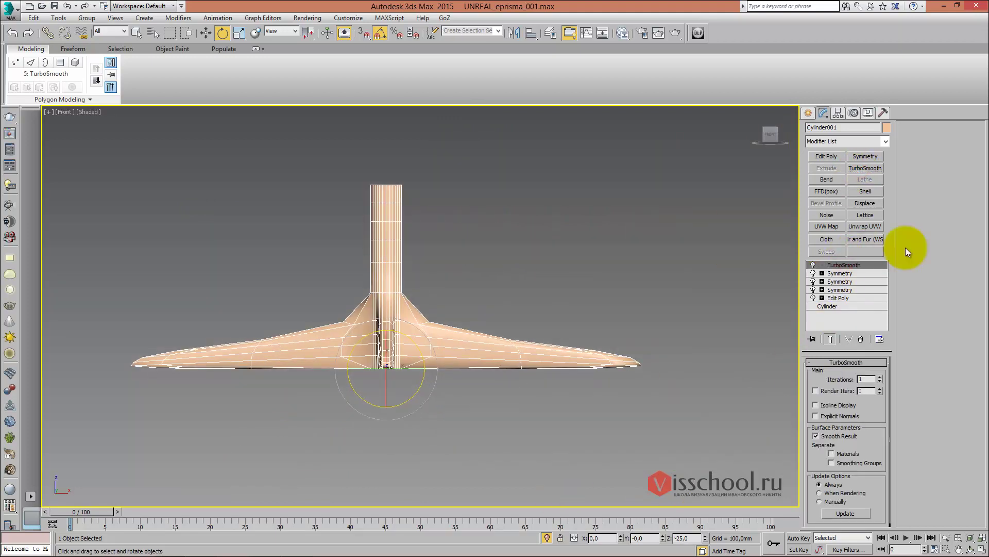
{"action": "mouse_move", "coordinate": [419, 295]}
{"action": "middle_mouse_down", "text": "alt"}
{"action": "mouse_move", "coordinate": [400, 232]}
{"action": "mouse_move", "coordinate": [395, 269]}
{"action": "middle_mouse_up", "text": "alt"}
{"action": "scroll", "coordinate": [402, 234], "scroll_direction": "up", "scroll_amount": 2}
{"action": "right_click", "coordinate": [846, 267]}
{"action": "left_click", "coordinate": [854, 280]}
{"action": "mouse_move", "coordinate": [507, 289]}
{"action": "middle_mouse_down", "text": "alt"}
{"action": "mouse_move", "coordinate": [453, 259]}
{"action": "mouse_move", "coordinate": [458, 230]}
{"action": "middle_mouse_up", "text": "alt"}
{"action": "scroll", "coordinate": [453, 259], "scroll_direction": "up", "scroll_amount": 2}
{"action": "left_click", "coordinate": [845, 289]}
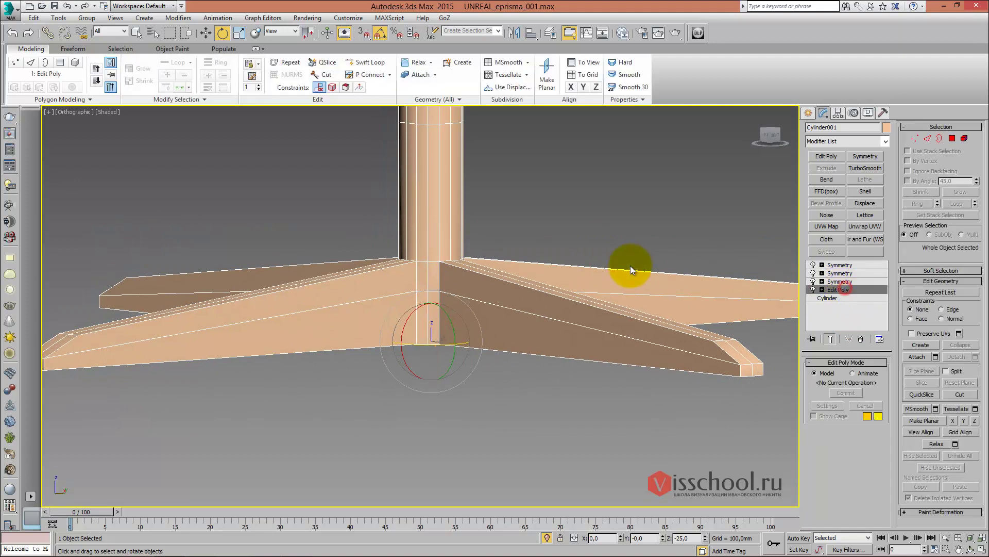
Hide the mirrored copies and frame the leg-to-post junction in Front view
{"action": "scroll", "coordinate": [495, 268], "scroll_direction": "up", "scroll_amount": 3}
{"action": "key", "text": "shift+alt+w"}
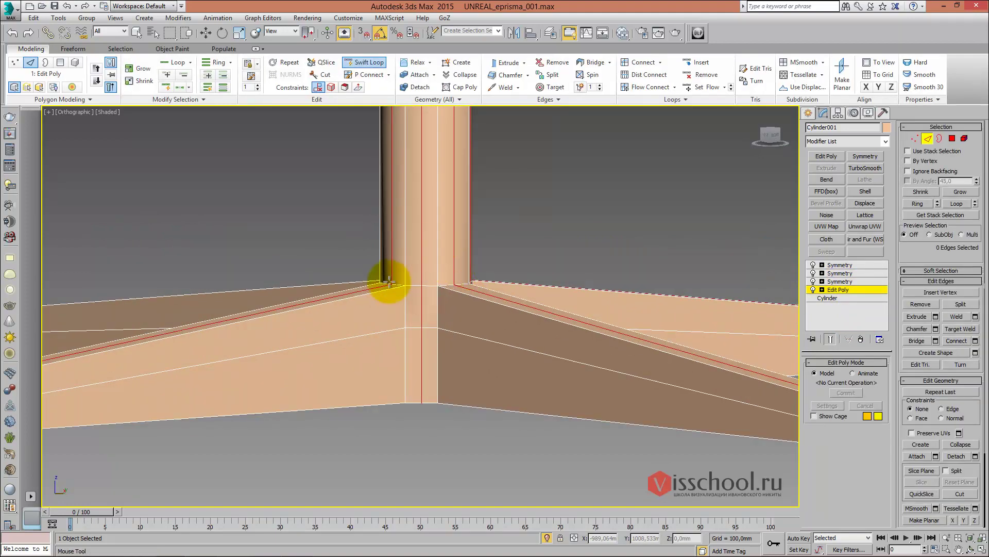
{"action": "left_click", "coordinate": [830, 339]}
{"action": "key", "text": "f"}
{"action": "middle_click_drag", "start_coordinate": [424, 265], "coordinate": [389, 181]}
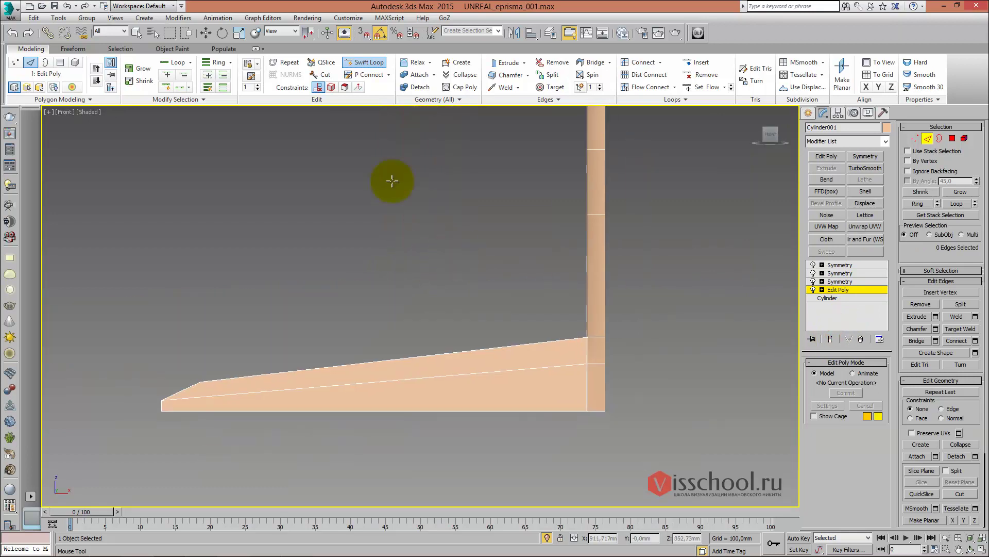
{"action": "scroll", "coordinate": [589, 314], "scroll_direction": "up", "scroll_amount": 5}
{"action": "key", "text": "w"}
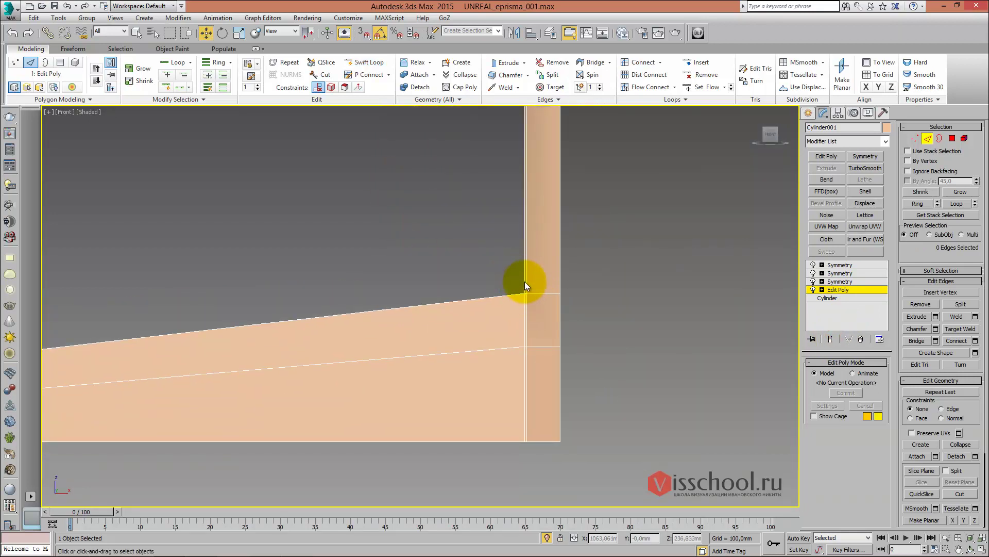
{"action": "scroll", "coordinate": [435, 288], "scroll_direction": "down", "scroll_amount": 3}
{"action": "scroll", "coordinate": [456, 322], "scroll_direction": "down", "scroll_amount": 2}
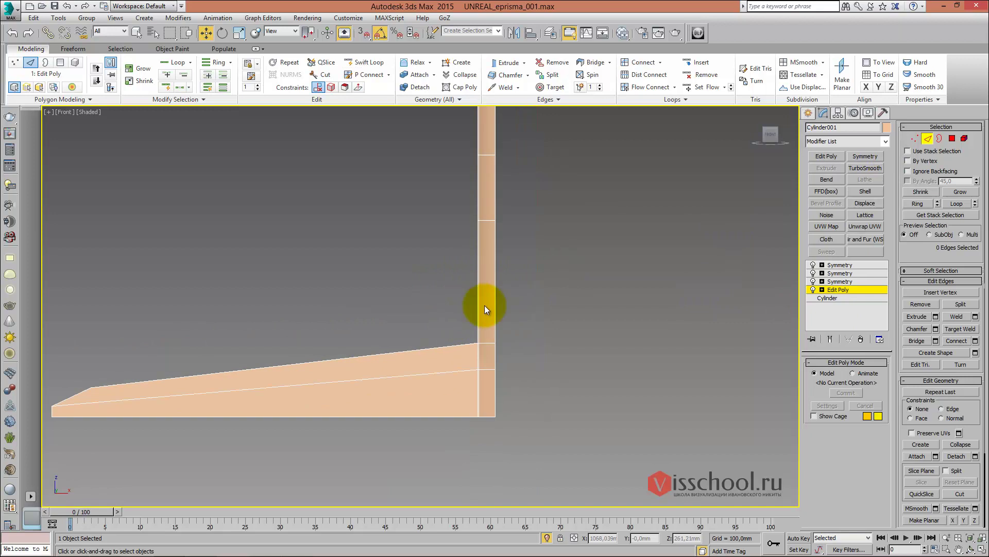
{"action": "key", "text": "z"}
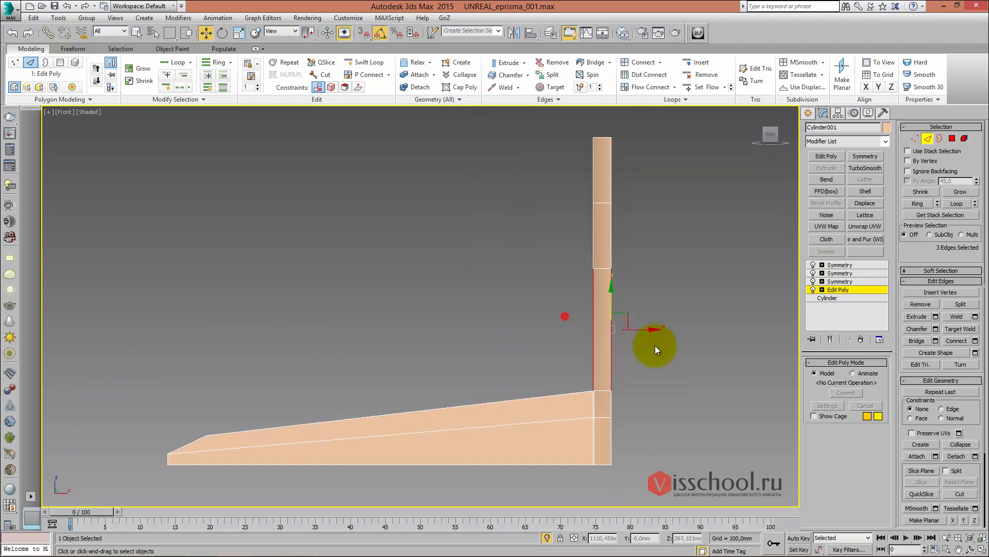
{"action": "scroll", "coordinate": [654, 345], "scroll_direction": "up", "scroll_amount": 2}
{"action": "scroll", "coordinate": [503, 294], "scroll_direction": "up", "scroll_amount": 1}
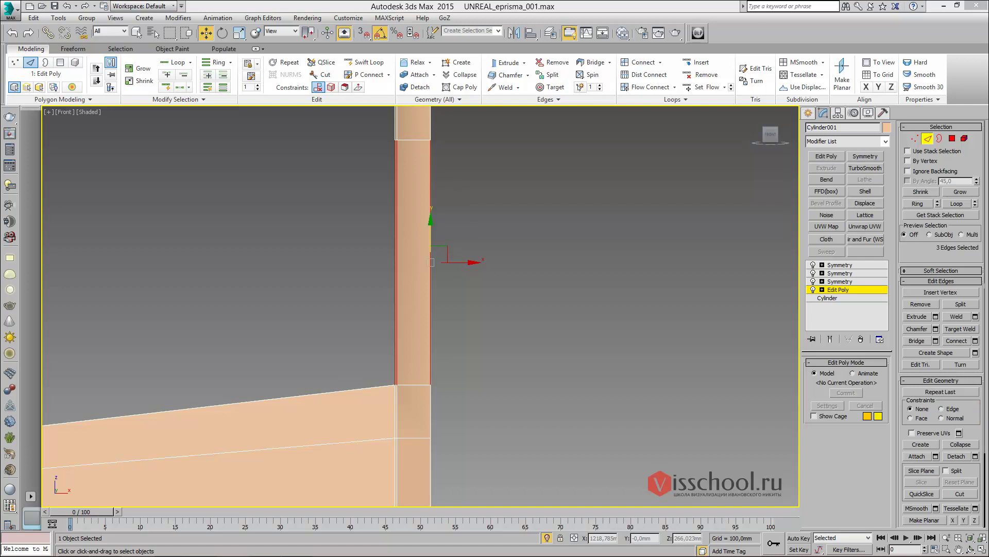
{"action": "key", "text": "alt+Tab"}
{"action": "scroll", "coordinate": [506, 253], "scroll_direction": "down", "scroll_amount": 1}
{"action": "scroll", "coordinate": [490, 240], "scroll_direction": "down", "scroll_amount": 1}
{"action": "scroll", "coordinate": [477, 258], "scroll_direction": "down", "scroll_amount": 1}
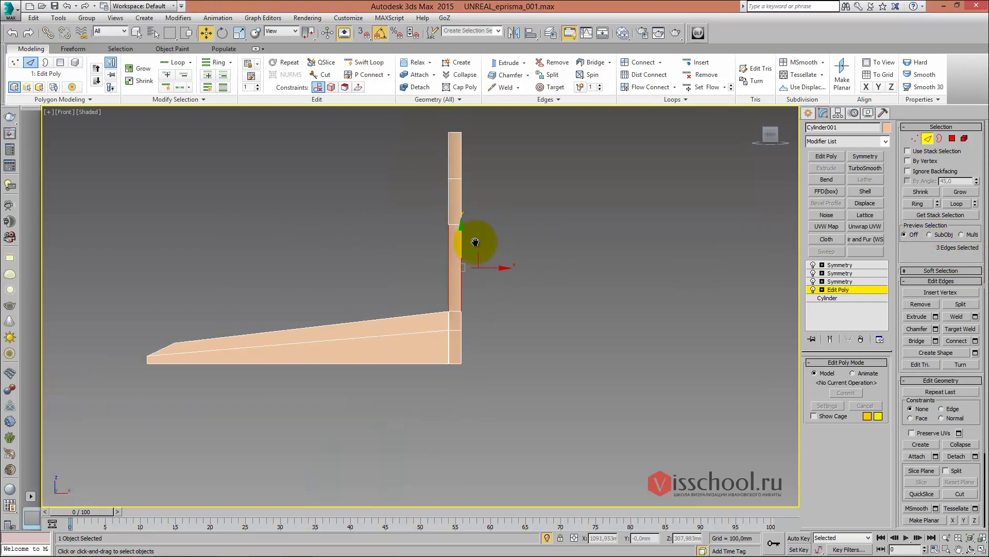
{"action": "scroll", "coordinate": [458, 259], "scroll_direction": "down", "scroll_amount": 1}
{"action": "scroll", "coordinate": [476, 222], "scroll_direction": "up", "scroll_amount": 1}
{"action": "scroll", "coordinate": [481, 219], "scroll_direction": "up", "scroll_amount": 1}
{"action": "scroll", "coordinate": [477, 243], "scroll_direction": "up", "scroll_amount": 2}
{"action": "scroll", "coordinate": [472, 261], "scroll_direction": "down", "scroll_amount": 1}
{"action": "scroll", "coordinate": [406, 314], "scroll_direction": "down", "scroll_amount": 1}
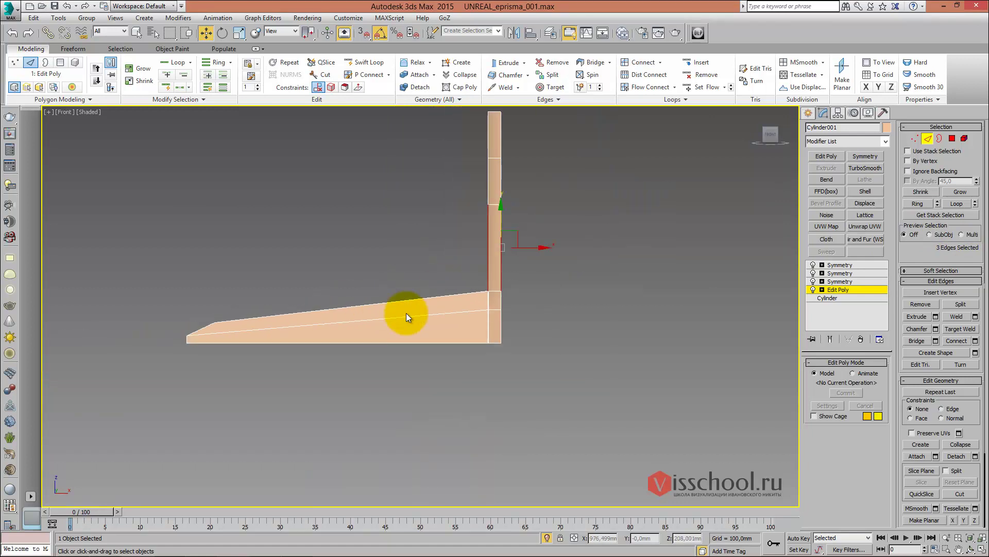
{"action": "middle_click_drag", "start_coordinate": [483, 265], "coordinate": [480, 271]}
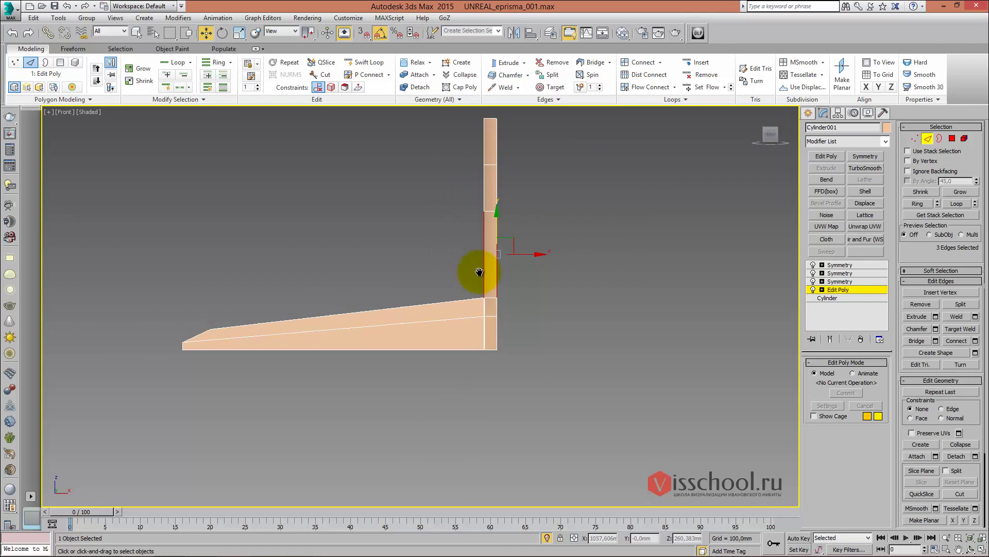
{"action": "scroll", "coordinate": [479, 272], "scroll_direction": "up", "scroll_amount": 1}
{"action": "scroll", "coordinate": [462, 267], "scroll_direction": "up", "scroll_amount": 1}
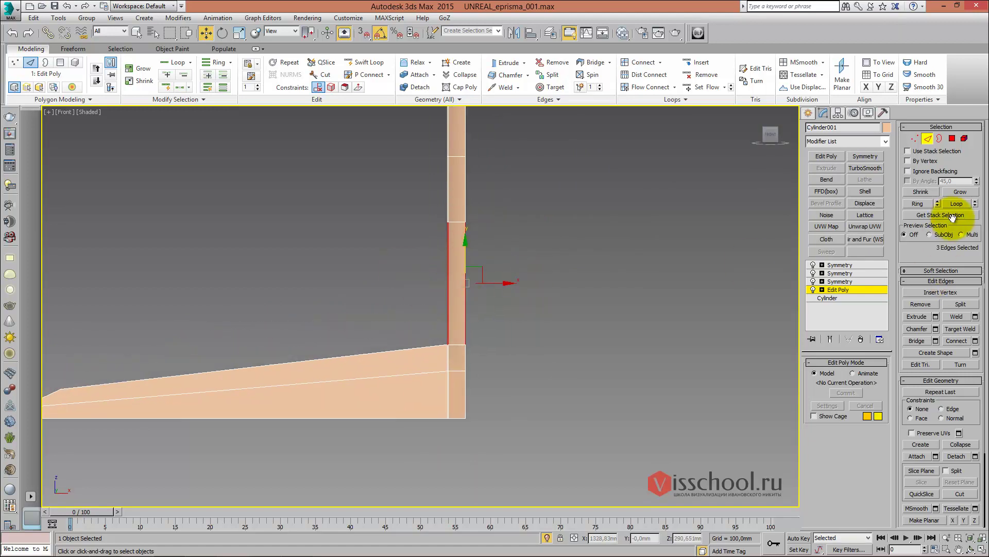
Connect the three vertical post edges with Slide 70 to add a loop near the leg joint
{"action": "left_click", "coordinate": [975, 341]}
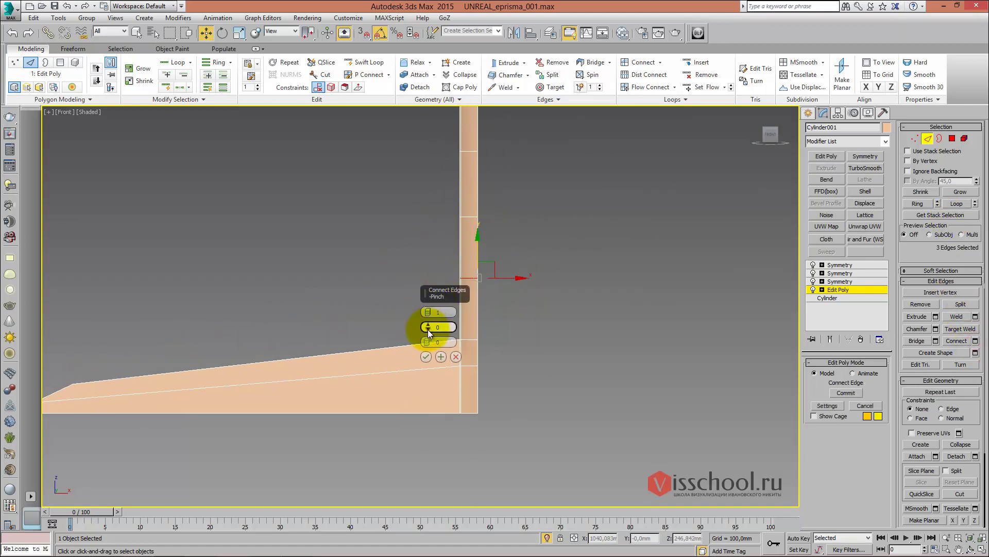
{"action": "left_click_drag", "start_coordinate": [427, 342], "coordinate": [469, 153]}
{"action": "left_click", "coordinate": [426, 356]}
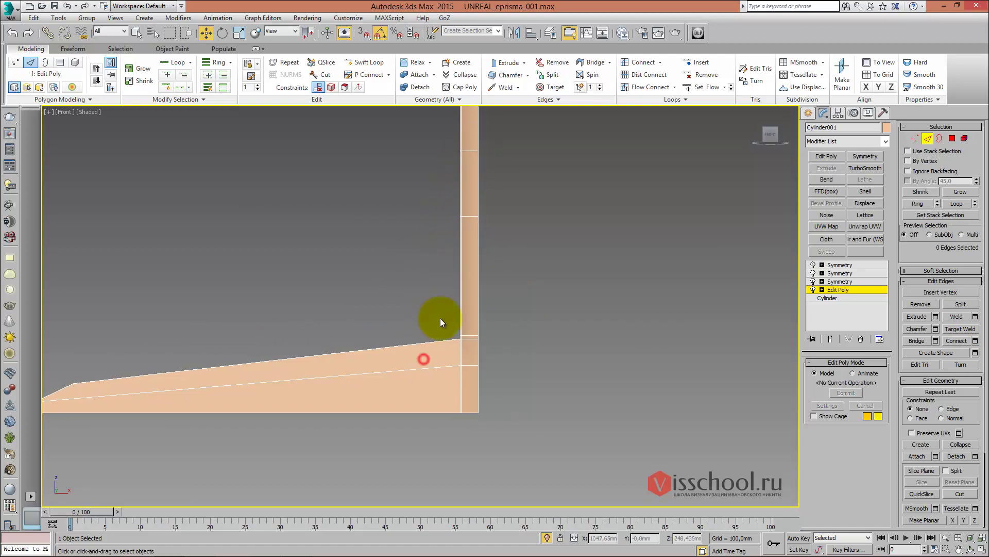
{"action": "scroll", "coordinate": [443, 431], "scroll_direction": "up", "scroll_amount": 2}
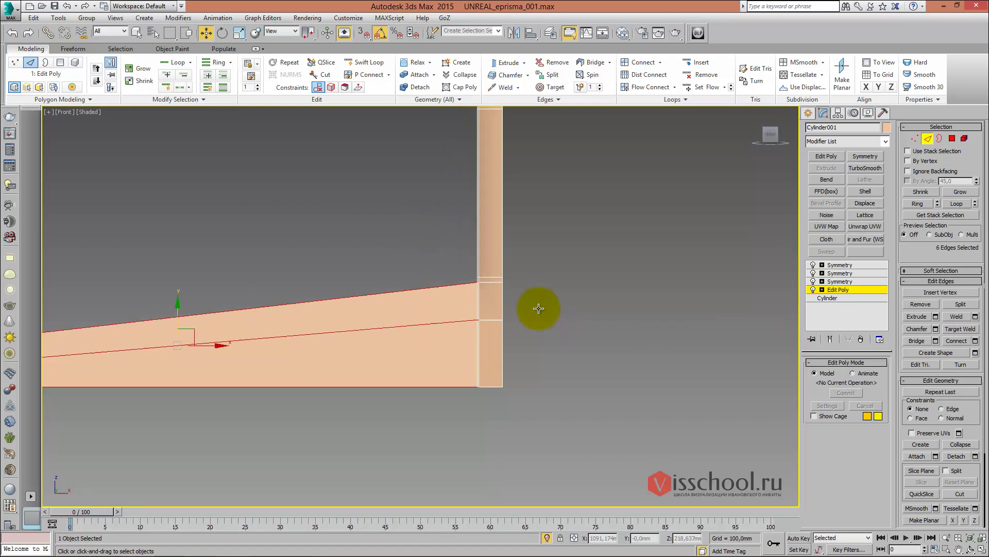
Insert a Swift Loop edge loop near the leg tip
{"action": "key", "text": "shift+alt+w"}
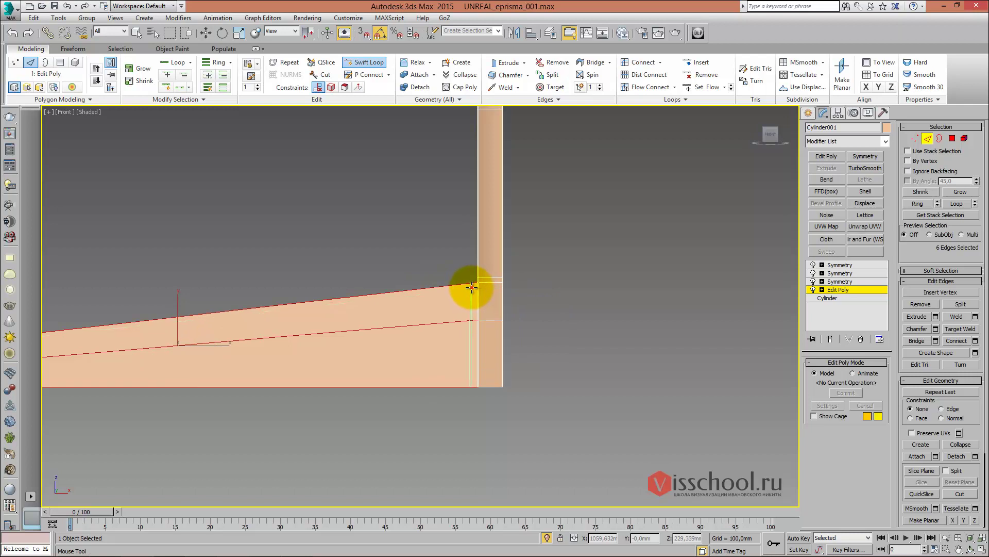
{"action": "middle_click_drag", "start_coordinate": [471, 287], "coordinate": [286, 329]}
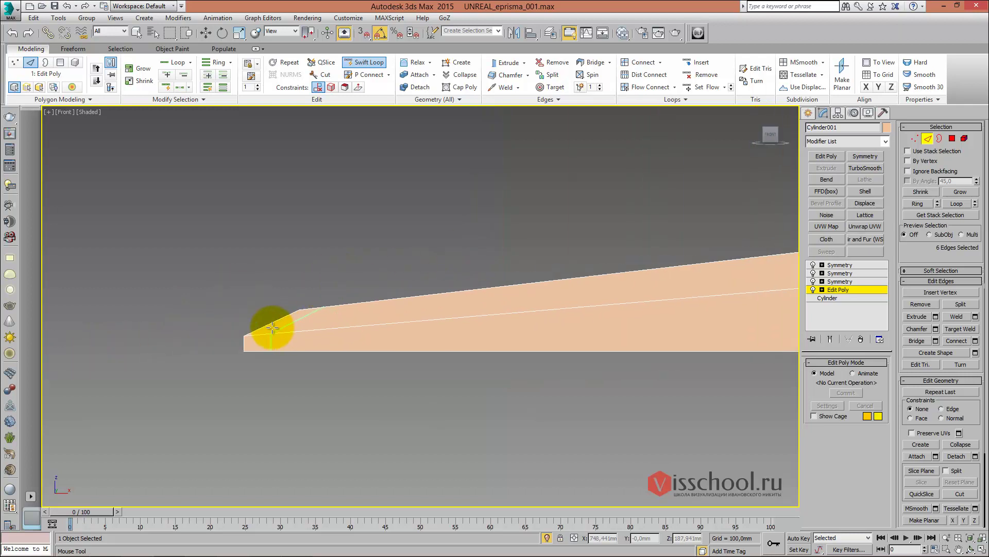
{"action": "left_click", "coordinate": [274, 327]}
{"action": "mouse_move", "coordinate": [347, 311]}
{"action": "middle_mouse_down", "text": "alt"}
{"action": "mouse_move", "coordinate": [444, 289]}
{"action": "mouse_move", "coordinate": [439, 316]}
{"action": "mouse_move", "coordinate": [522, 305]}
{"action": "mouse_move", "coordinate": [426, 269]}
{"action": "mouse_move", "coordinate": [358, 269]}
{"action": "mouse_move", "coordinate": [425, 278]}
{"action": "middle_mouse_up", "text": "alt"}
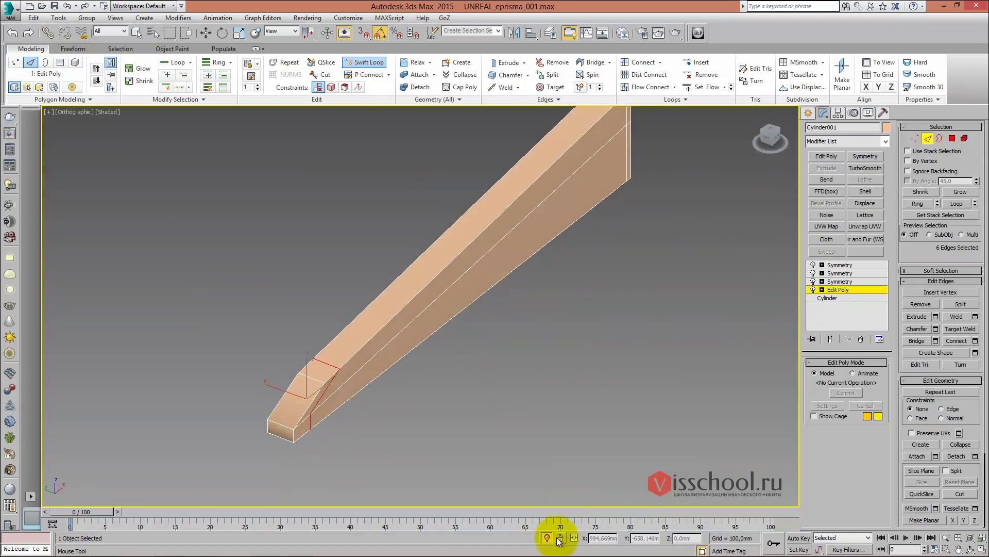
Insert another edge loop across the leg bar
{"action": "key", "text": "f"}
{"action": "scroll", "coordinate": [486, 316], "scroll_direction": "up", "scroll_amount": 5}
{"action": "scroll", "coordinate": [448, 327], "scroll_direction": "up", "scroll_amount": 5}
{"action": "scroll", "coordinate": [448, 327], "scroll_direction": "down", "scroll_amount": 5}
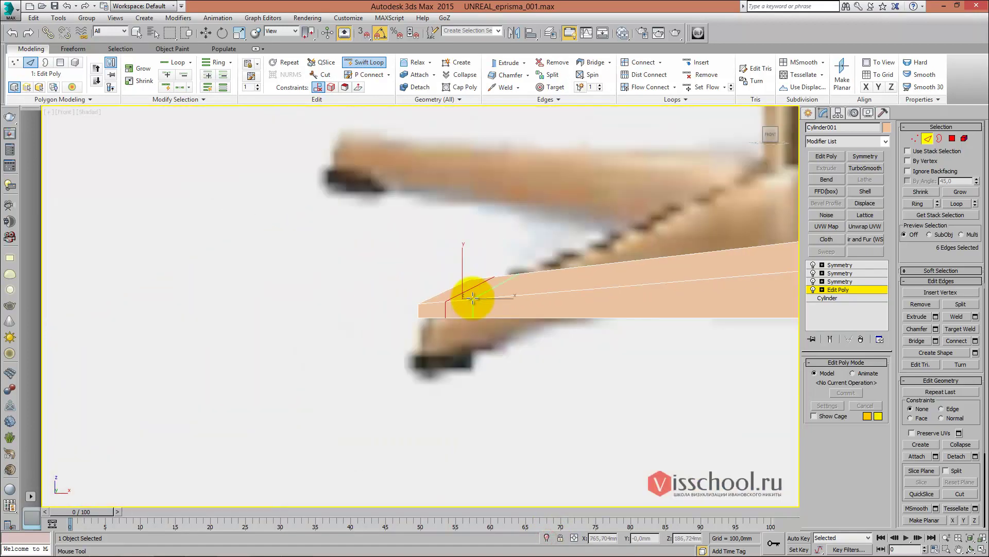
{"action": "scroll", "coordinate": [470, 294], "scroll_direction": "down", "scroll_amount": 5}
{"action": "mouse_move", "coordinate": [464, 303]}
{"action": "middle_mouse_down", "text": "alt"}
{"action": "mouse_move", "coordinate": [541, 316]}
{"action": "mouse_move", "coordinate": [448, 232]}
{"action": "middle_mouse_up", "text": "alt"}
{"action": "scroll", "coordinate": [506, 309], "scroll_direction": "up", "scroll_amount": 5}
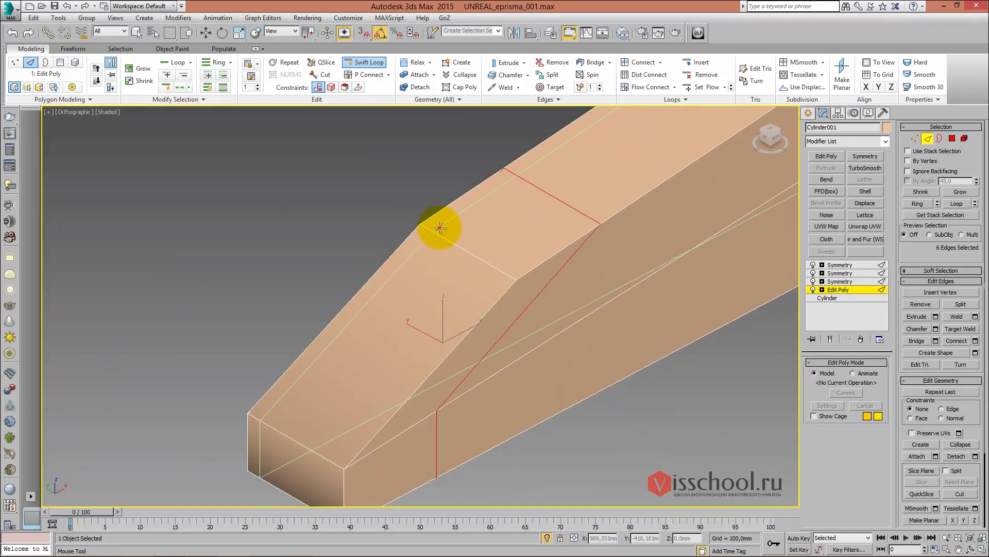
{"action": "left_click", "coordinate": [439, 228]}
Add a lengthwise edge loop along the leg bar, sliding it across the front face
{"action": "middle_click_drag", "start_coordinate": [506, 272], "coordinate": [607, 274], "text": "alt"}
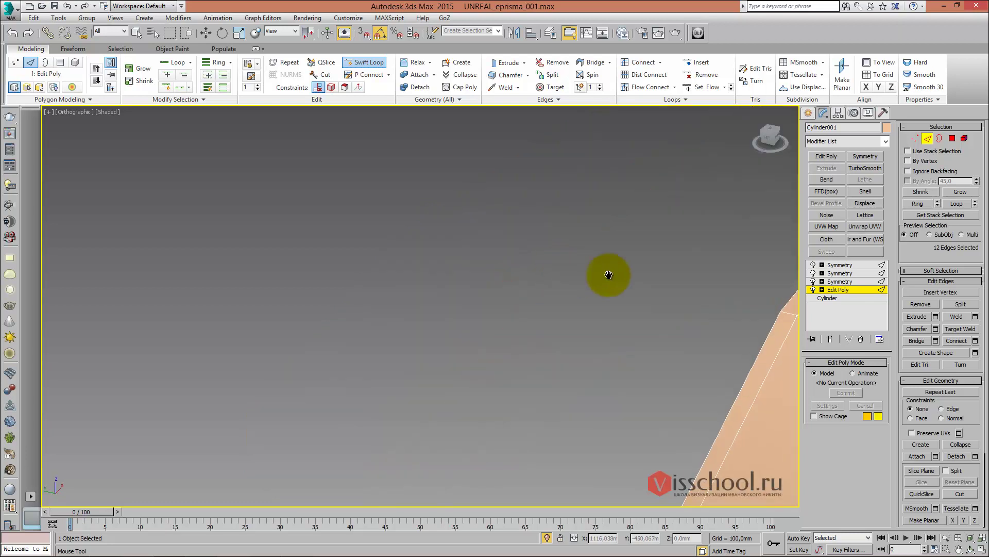
{"action": "scroll", "coordinate": [397, 216], "scroll_direction": "down", "scroll_amount": 5}
{"action": "mouse_move", "coordinate": [398, 216]}
{"action": "middle_mouse_down", "text": "alt"}
{"action": "mouse_move", "coordinate": [424, 225]}
{"action": "mouse_move", "coordinate": [494, 206]}
{"action": "mouse_move", "coordinate": [468, 283]}
{"action": "middle_mouse_up", "text": "alt"}
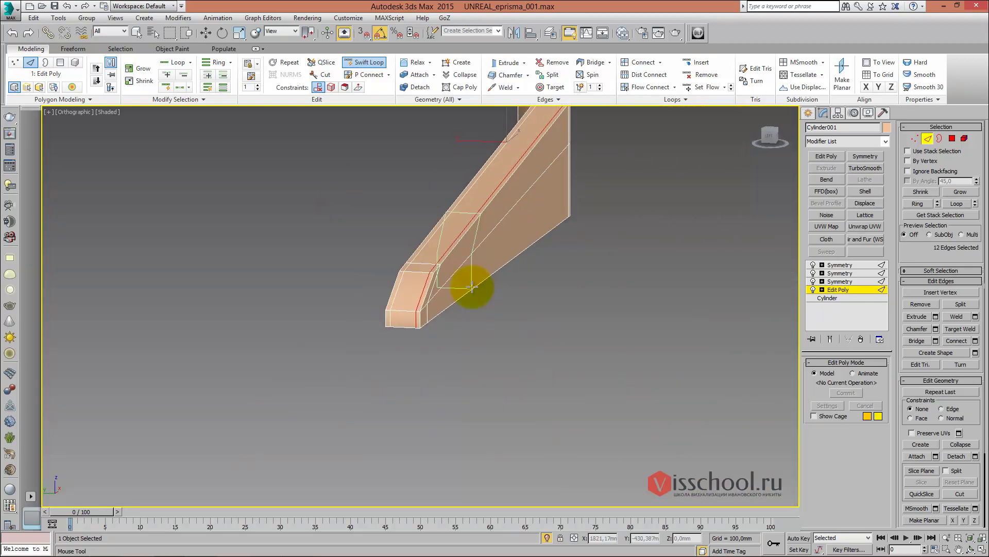
{"action": "scroll", "coordinate": [458, 240], "scroll_direction": "up", "scroll_amount": 2}
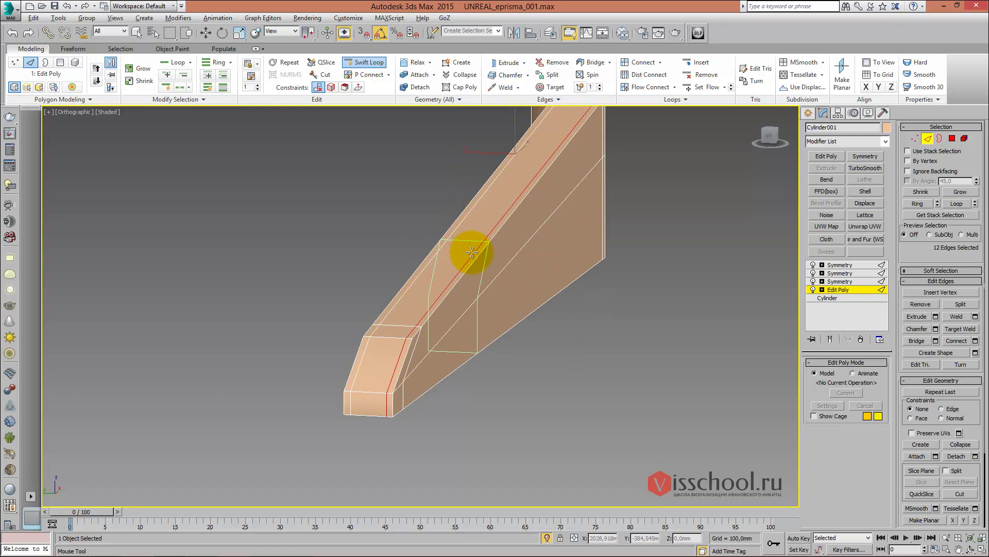
{"action": "left_click", "coordinate": [428, 294]}
{"action": "mouse_move", "coordinate": [394, 281]}
{"action": "left_mouse_down"}
{"action": "mouse_move", "coordinate": [380, 263]}
{"action": "mouse_move", "coordinate": [413, 278]}
{"action": "mouse_move", "coordinate": [405, 273]}
{"action": "left_mouse_up"}
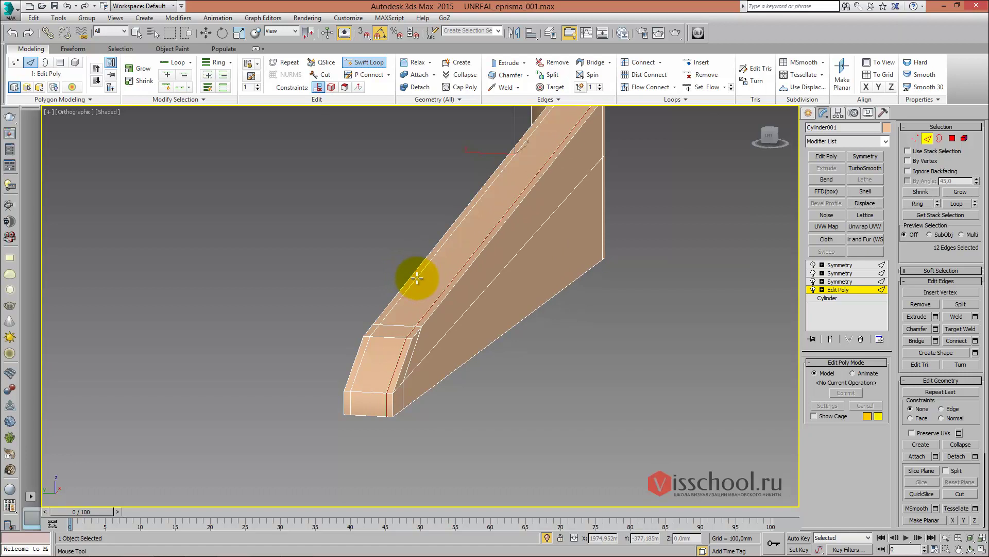
{"action": "mouse_move", "coordinate": [415, 276]}
{"action": "middle_mouse_down", "text": "alt"}
{"action": "mouse_move", "coordinate": [518, 294]}
{"action": "mouse_move", "coordinate": [457, 287]}
{"action": "mouse_move", "coordinate": [497, 272]}
{"action": "middle_mouse_up", "text": "alt"}
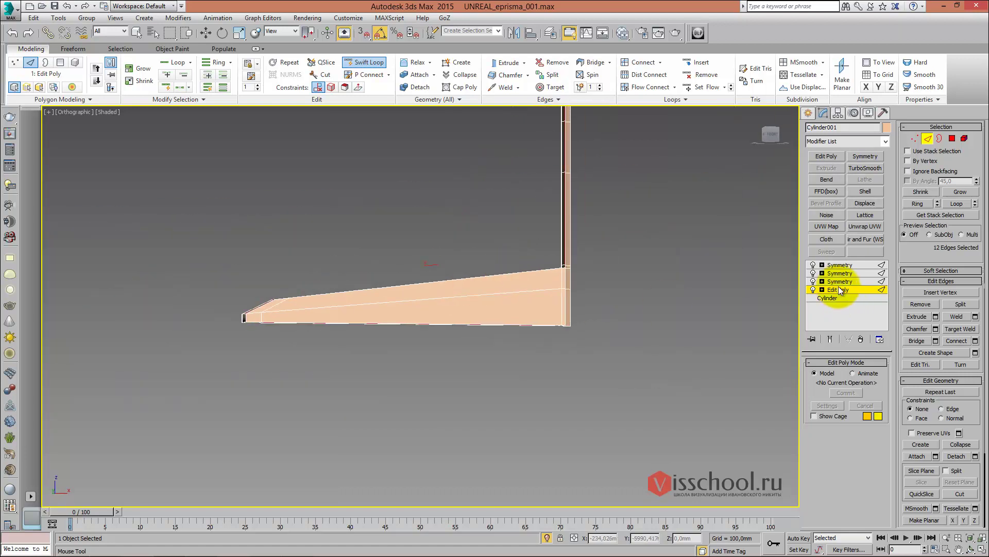
{"action": "left_click", "coordinate": [840, 264]}
Add TurboSmooth to the star base and inspect it from front, top and angled views
{"action": "left_click", "coordinate": [865, 168]}
{"action": "mouse_move", "coordinate": [689, 249]}
{"action": "middle_mouse_down", "text": "alt"}
{"action": "mouse_move", "coordinate": [570, 292]}
{"action": "mouse_move", "coordinate": [552, 269]}
{"action": "mouse_move", "coordinate": [433, 280]}
{"action": "mouse_move", "coordinate": [457, 303]}
{"action": "mouse_move", "coordinate": [452, 287]}
{"action": "middle_mouse_up", "text": "alt"}
{"action": "key", "text": "f"}
{"action": "scroll", "coordinate": [452, 287], "scroll_direction": "up", "scroll_amount": 5}
{"action": "mouse_move", "coordinate": [456, 278]}
{"action": "middle_mouse_down", "text": "alt"}
{"action": "mouse_move", "coordinate": [453, 266]}
{"action": "mouse_move", "coordinate": [438, 289]}
{"action": "mouse_move", "coordinate": [470, 223]}
{"action": "mouse_move", "coordinate": [430, 253]}
{"action": "middle_mouse_up", "text": "alt"}
{"action": "key", "text": "t"}
{"action": "scroll", "coordinate": [441, 265], "scroll_direction": "up", "scroll_amount": 3}
{"action": "scroll", "coordinate": [464, 281], "scroll_direction": "up", "scroll_amount": 3}
{"action": "middle_click_drag", "start_coordinate": [709, 280], "coordinate": [450, 227], "text": "alt"}
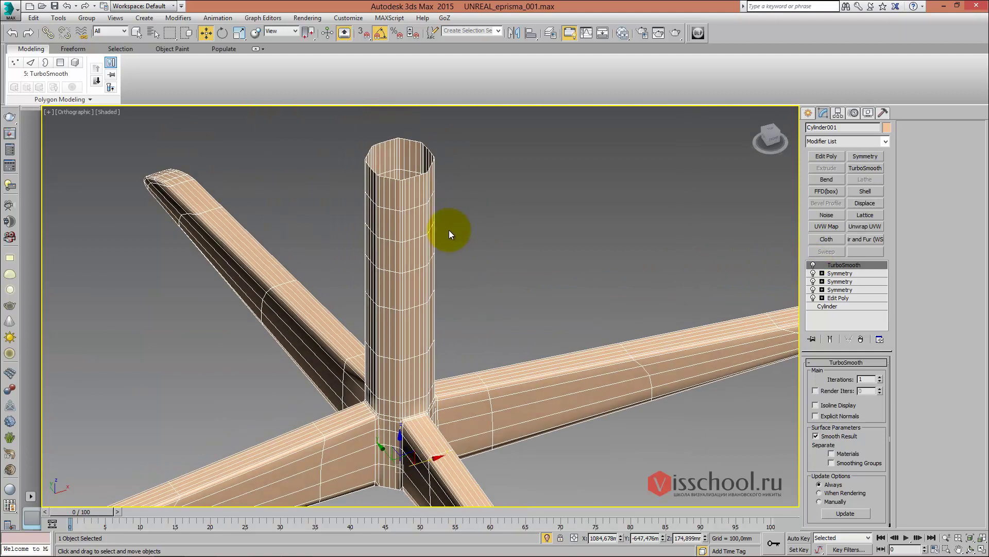
Delete the TurboSmooth modifier to check the unsmoothed mesh at the column-leg junction
{"action": "right_click", "coordinate": [841, 267]}
{"action": "left_click", "coordinate": [870, 281]}
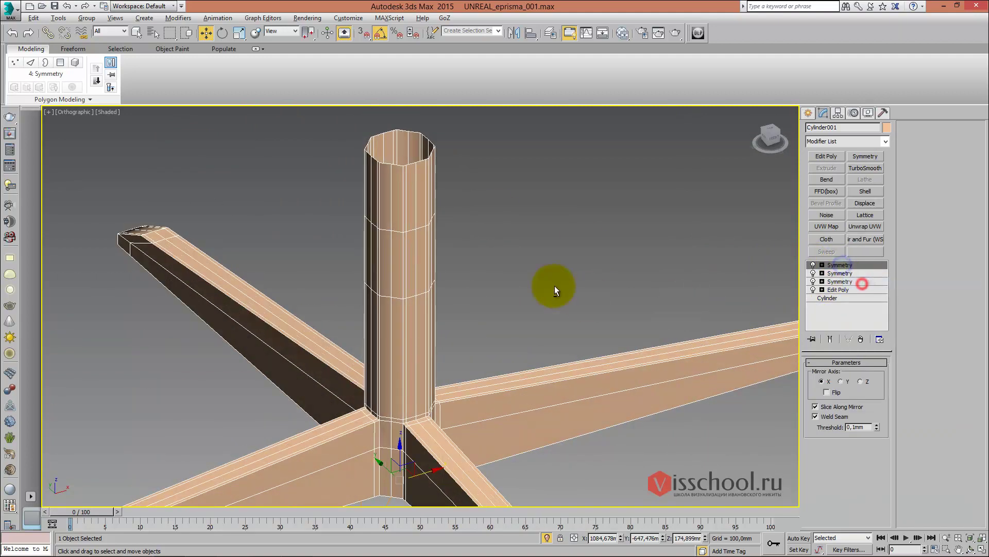
{"action": "mouse_move", "coordinate": [497, 277]}
{"action": "middle_mouse_down", "text": "alt"}
{"action": "mouse_move", "coordinate": [483, 286]}
{"action": "mouse_move", "coordinate": [457, 242]}
{"action": "mouse_move", "coordinate": [408, 299]}
{"action": "mouse_move", "coordinate": [431, 294]}
{"action": "middle_mouse_up", "text": "alt"}
{"action": "key", "text": "ctrl+z"}
{"action": "key", "text": "ctrl+y"}
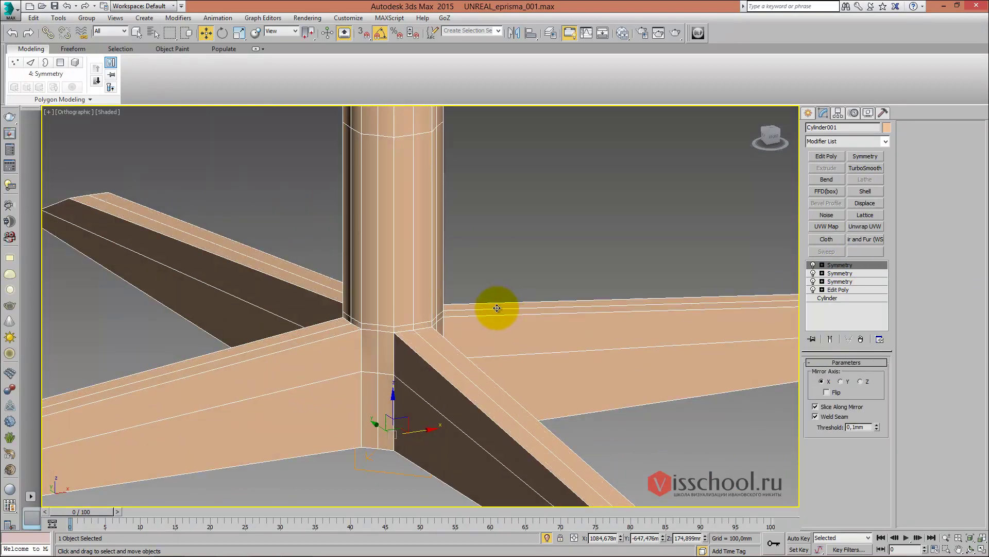
{"action": "scroll", "coordinate": [497, 307], "scroll_direction": "down", "scroll_amount": 2}
{"action": "scroll", "coordinate": [475, 289], "scroll_direction": "down", "scroll_amount": 2}
{"action": "scroll", "coordinate": [459, 280], "scroll_direction": "down", "scroll_amount": 3}
{"action": "scroll", "coordinate": [448, 289], "scroll_direction": "down", "scroll_amount": 2}
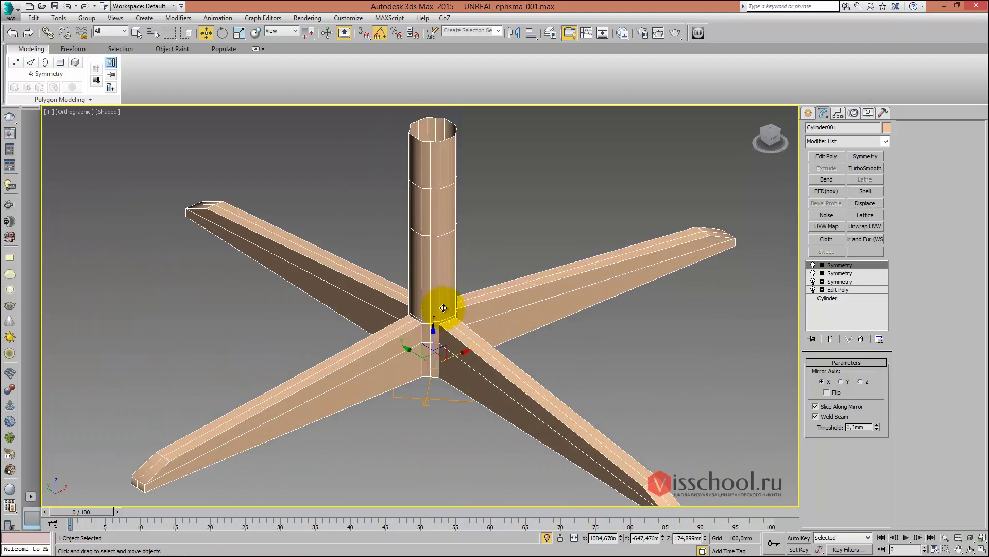
{"action": "scroll", "coordinate": [443, 307], "scroll_direction": "up", "scroll_amount": 2}
{"action": "middle_click_drag", "start_coordinate": [443, 307], "coordinate": [584, 287], "text": "alt"}
Reapply TurboSmooth at 1 iteration above the three Symmetry modifiers, rounding the four legs
{"action": "left_click", "coordinate": [871, 168]}
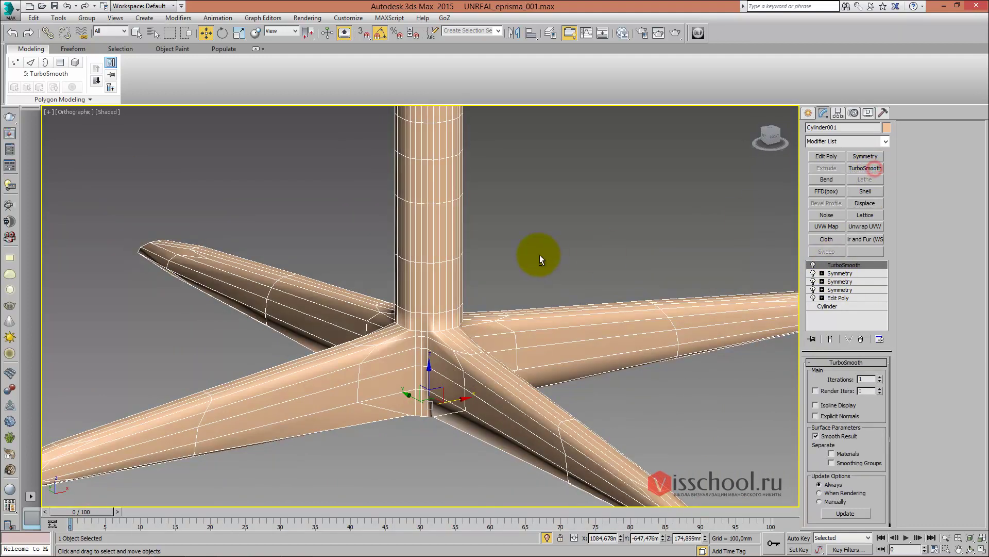
{"action": "scroll", "coordinate": [539, 254], "scroll_direction": "down", "scroll_amount": 3}
{"action": "scroll", "coordinate": [491, 236], "scroll_direction": "down", "scroll_amount": 2}
{"action": "mouse_move", "coordinate": [489, 230]}
{"action": "middle_mouse_down", "text": "alt"}
{"action": "mouse_move", "coordinate": [471, 287]}
{"action": "mouse_move", "coordinate": [499, 247]}
{"action": "mouse_move", "coordinate": [499, 267]}
{"action": "middle_mouse_up", "text": "alt"}
{"action": "key", "text": "f"}
{"action": "scroll", "coordinate": [417, 264], "scroll_direction": "down", "scroll_amount": 3}
{"action": "mouse_move", "coordinate": [431, 254]}
{"action": "middle_mouse_down", "text": "alt"}
{"action": "mouse_move", "coordinate": [431, 276]}
{"action": "mouse_move", "coordinate": [464, 269]}
{"action": "mouse_move", "coordinate": [441, 299]}
{"action": "mouse_move", "coordinate": [427, 280]}
{"action": "middle_mouse_up", "text": "alt"}
Confirm the viewport Configure dialog and hide edged faces with F4
{"action": "left_click", "coordinate": [112, 112]}
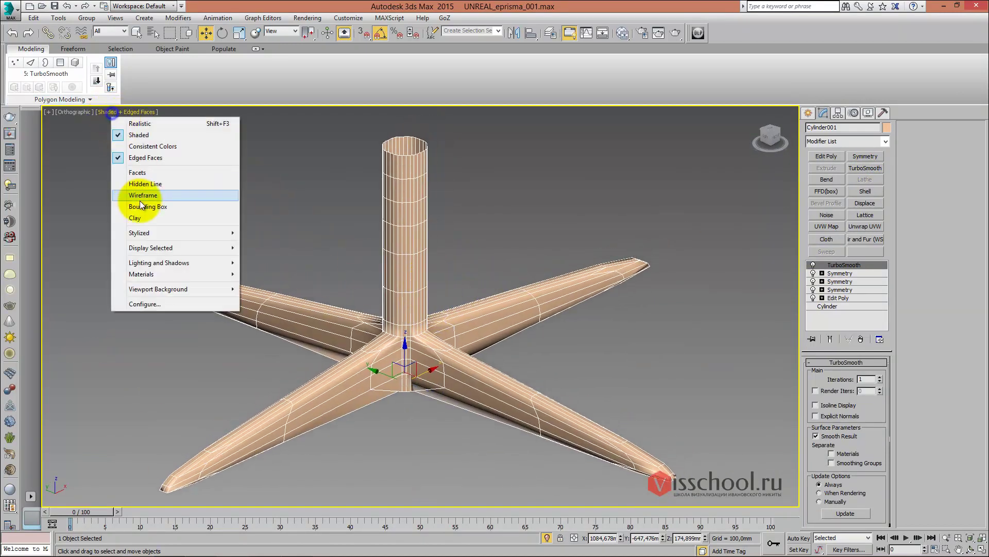
{"action": "left_click", "coordinate": [144, 303]}
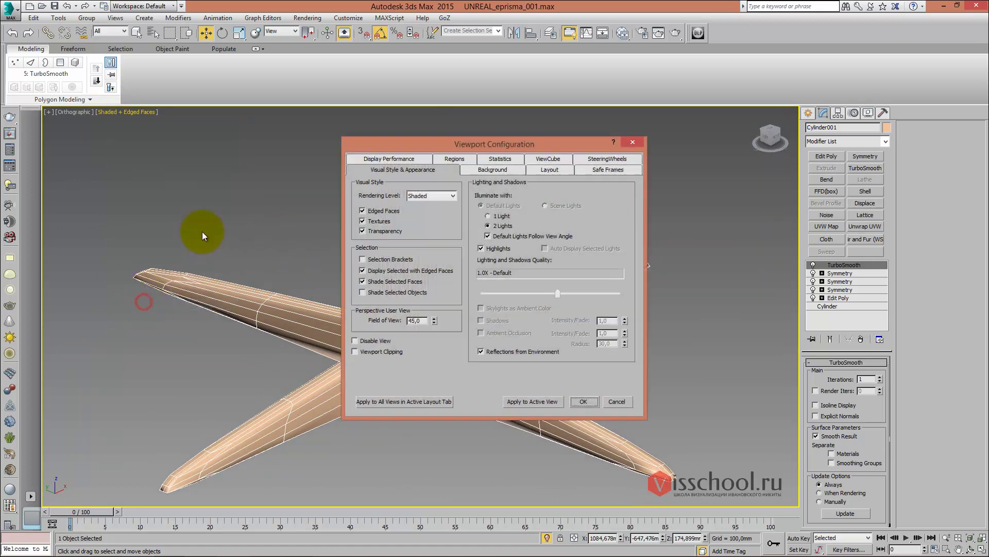
{"action": "left_click", "coordinate": [586, 403]}
{"action": "mouse_move", "coordinate": [459, 299]}
{"action": "middle_mouse_down", "text": "alt"}
{"action": "mouse_move", "coordinate": [413, 277]}
{"action": "mouse_move", "coordinate": [437, 270]}
{"action": "middle_mouse_up", "text": "alt"}
{"action": "key", "text": "F4"}
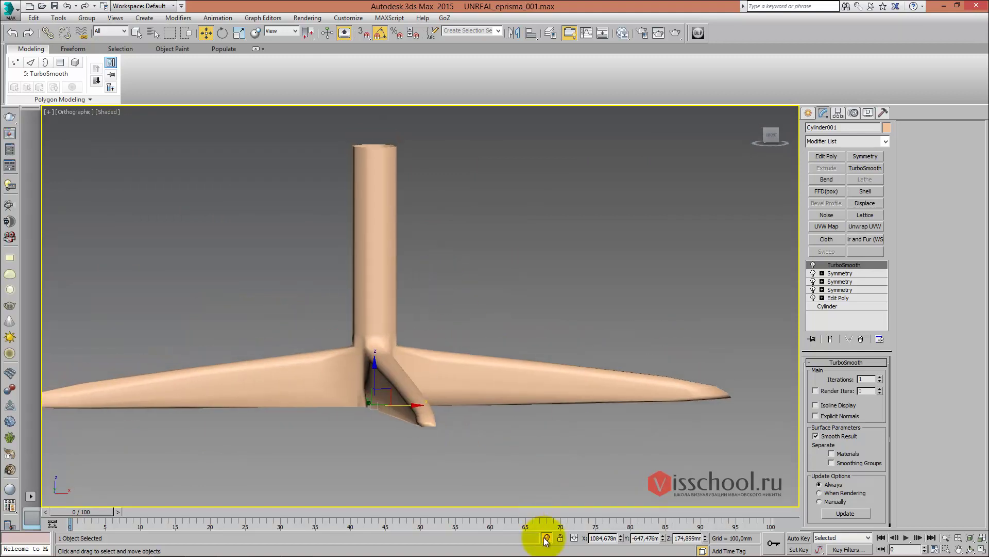
Exit Isolate Selection so the whole chair and reference images show again
{"action": "left_click", "coordinate": [546, 537]}
{"action": "key", "text": "alt+q"}
{"action": "scroll", "coordinate": [438, 289], "scroll_direction": "down", "scroll_amount": 3}
{"action": "scroll", "coordinate": [435, 268], "scroll_direction": "up", "scroll_amount": 2}
{"action": "scroll", "coordinate": [434, 260], "scroll_direction": "up", "scroll_amount": 2}
{"action": "scroll", "coordinate": [434, 260], "scroll_direction": "down", "scroll_amount": 2}
{"action": "mouse_move", "coordinate": [444, 272]}
{"action": "middle_mouse_down", "text": "alt"}
{"action": "mouse_move", "coordinate": [404, 277]}
{"action": "mouse_move", "coordinate": [435, 245]}
{"action": "mouse_move", "coordinate": [433, 267]}
{"action": "mouse_move", "coordinate": [410, 264]}
{"action": "mouse_move", "coordinate": [442, 247]}
{"action": "middle_mouse_up", "text": "alt"}
{"action": "scroll", "coordinate": [441, 247], "scroll_direction": "up", "scroll_amount": 2}
{"action": "scroll", "coordinate": [432, 258], "scroll_direction": "up", "scroll_amount": 2}
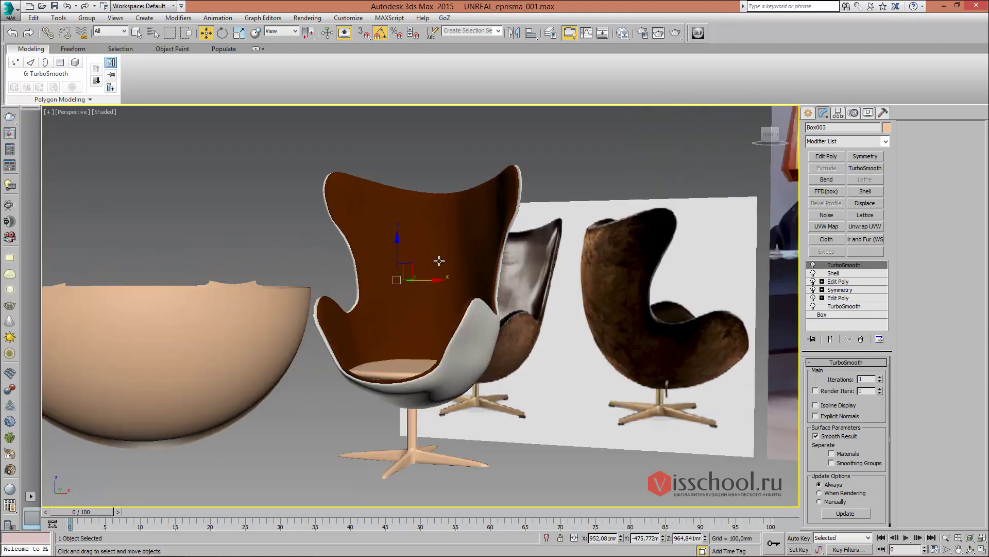
Turn edged faces back on and select the star base in Front view to compare with the photo
{"action": "middle_click_drag", "start_coordinate": [410, 276], "coordinate": [457, 250], "text": "alt"}
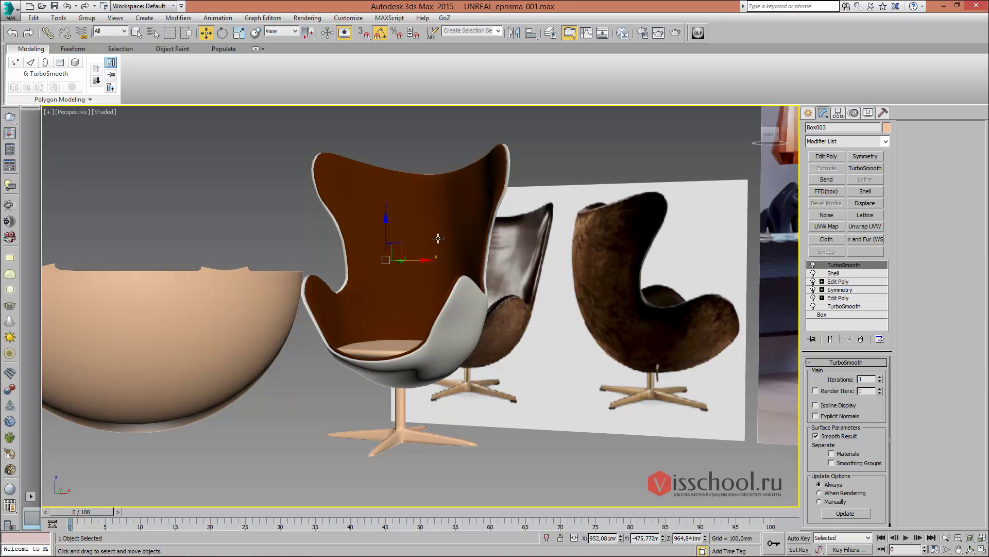
{"action": "key", "text": "F4"}
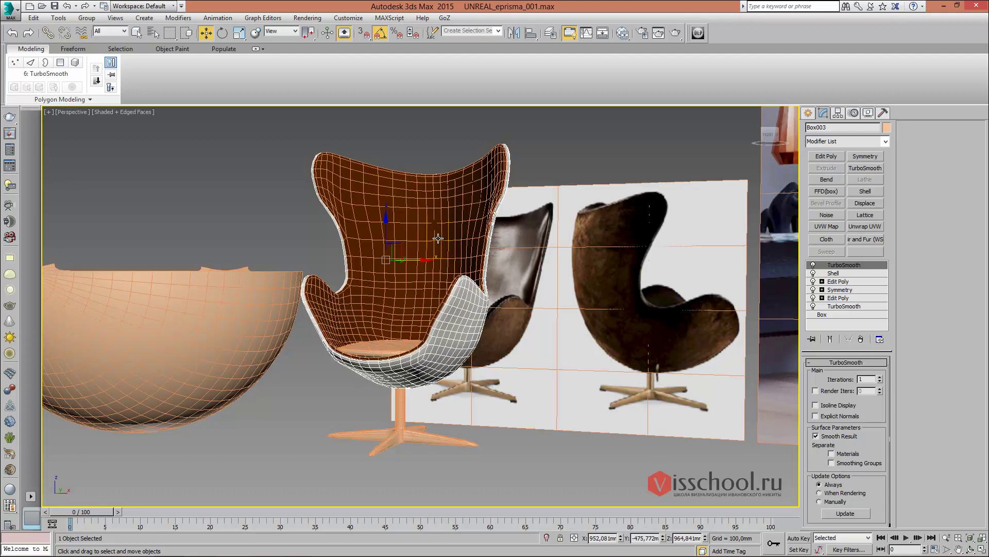
{"action": "middle_click_drag", "start_coordinate": [411, 248], "coordinate": [409, 249], "text": "alt"}
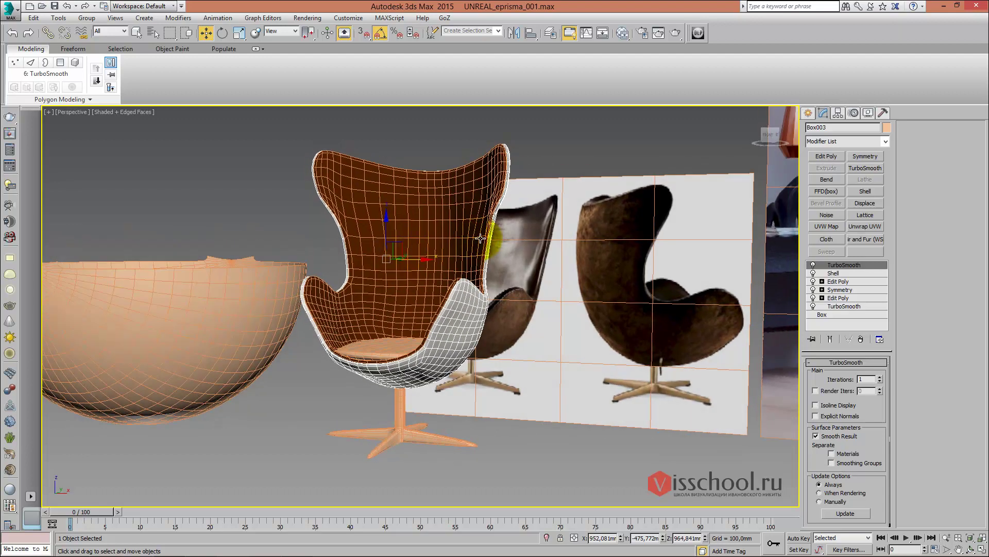
{"action": "middle_click_drag", "start_coordinate": [447, 249], "coordinate": [438, 255], "text": "alt"}
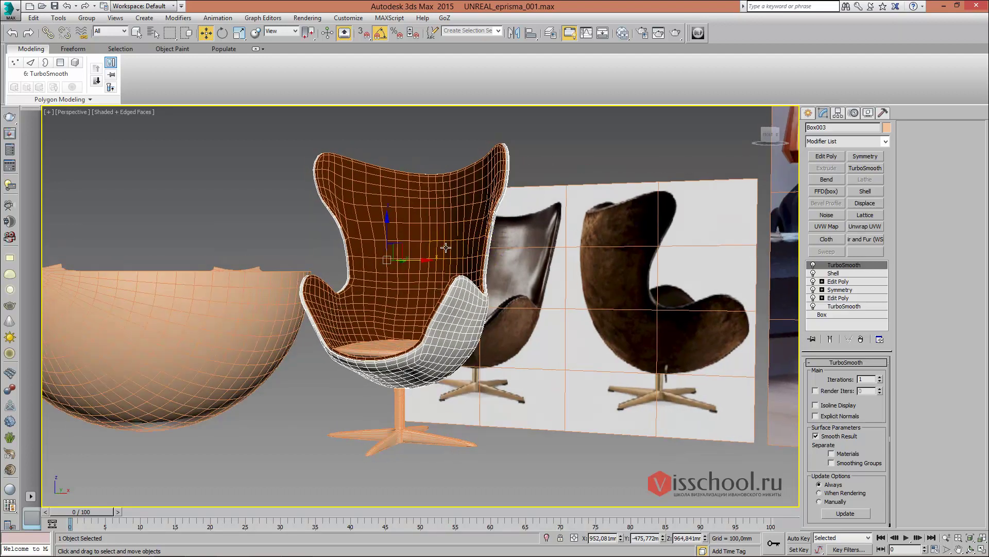
{"action": "key", "text": "f"}
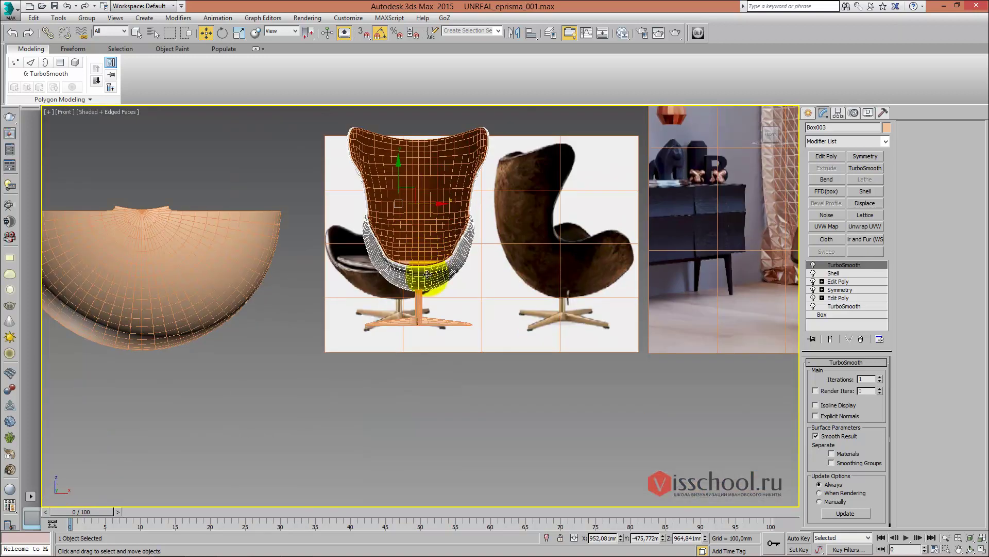
{"action": "scroll", "coordinate": [420, 342], "scroll_direction": "up", "scroll_amount": 4}
{"action": "left_click", "coordinate": [409, 330]}
Review the chair against the references, then select all five chair objects
{"action": "mouse_move", "coordinate": [433, 375]}
{"action": "middle_mouse_down", "text": "alt"}
{"action": "mouse_move", "coordinate": [415, 328]}
{"action": "mouse_move", "coordinate": [418, 253]}
{"action": "middle_mouse_up", "text": "alt"}
{"action": "scroll", "coordinate": [487, 288], "scroll_direction": "up", "scroll_amount": 3}
{"action": "scroll", "coordinate": [491, 309], "scroll_direction": "up", "scroll_amount": 2}
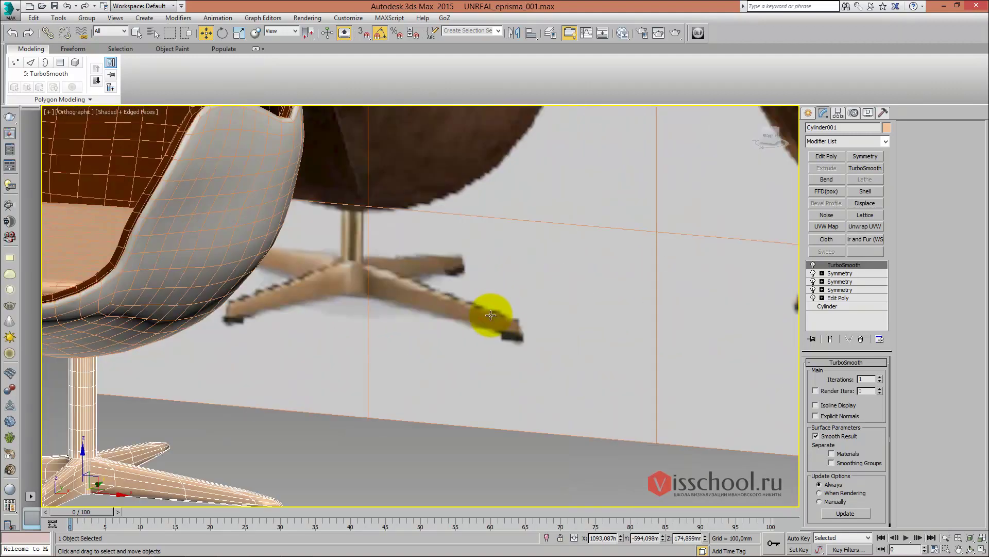
{"action": "scroll", "coordinate": [450, 270], "scroll_direction": "down", "scroll_amount": 2}
{"action": "scroll", "coordinate": [420, 252], "scroll_direction": "down", "scroll_amount": 3}
{"action": "key", "text": "f"}
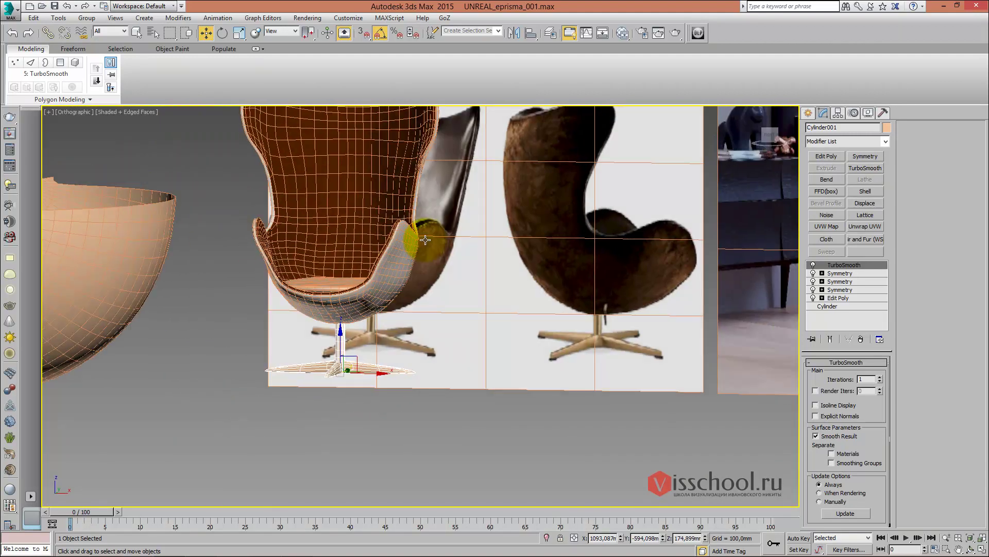
{"action": "scroll", "coordinate": [389, 258], "scroll_direction": "up", "scroll_amount": 5}
{"action": "scroll", "coordinate": [388, 258], "scroll_direction": "down", "scroll_amount": 7}
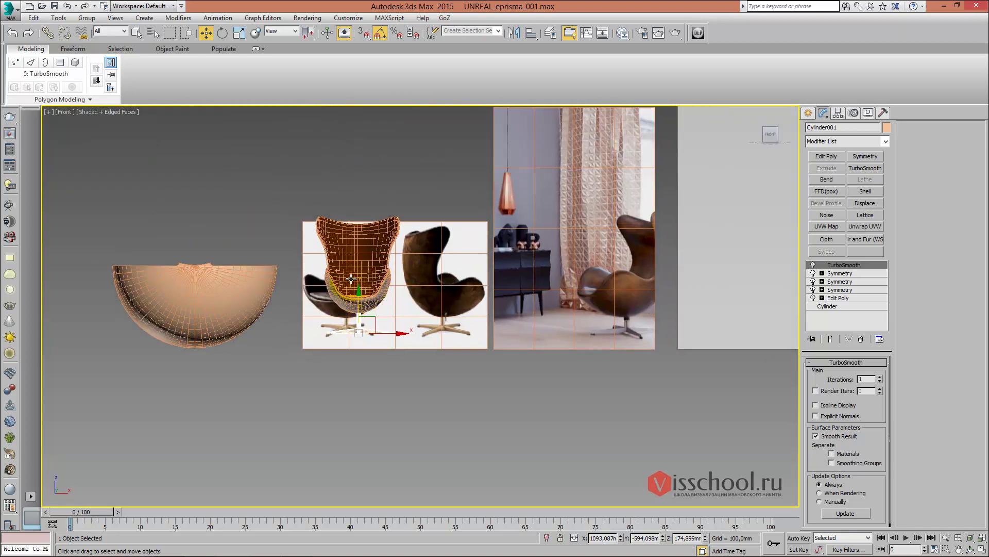
{"action": "key", "text": "ctrl+a"}
Group the five chair objects and bring the copper pendant lamp photo into view
{"action": "left_click", "coordinate": [87, 17]}
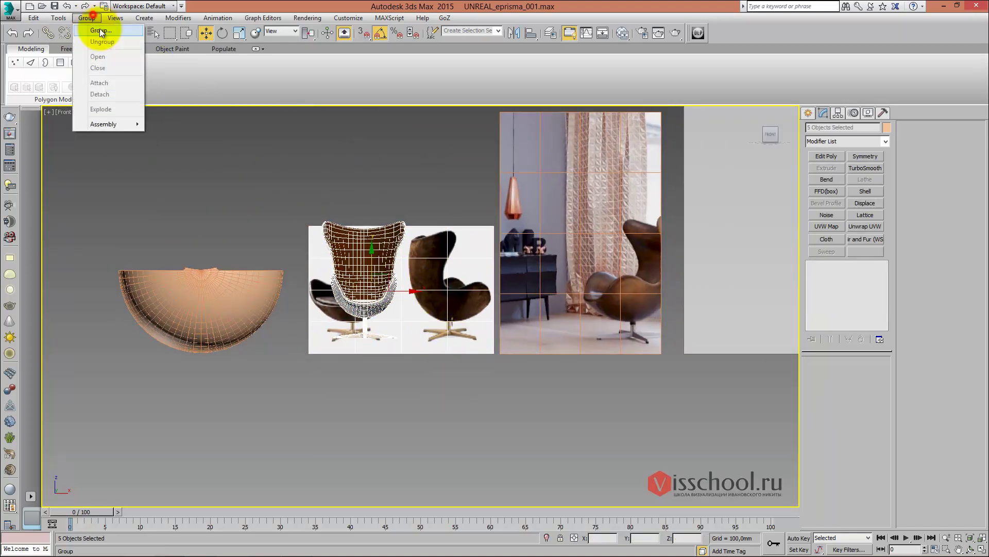
{"action": "left_click", "coordinate": [470, 304]}
{"action": "middle_click_drag", "start_coordinate": [446, 233], "coordinate": [397, 268]}
{"action": "scroll", "coordinate": [397, 258], "scroll_direction": "down", "scroll_amount": 3}
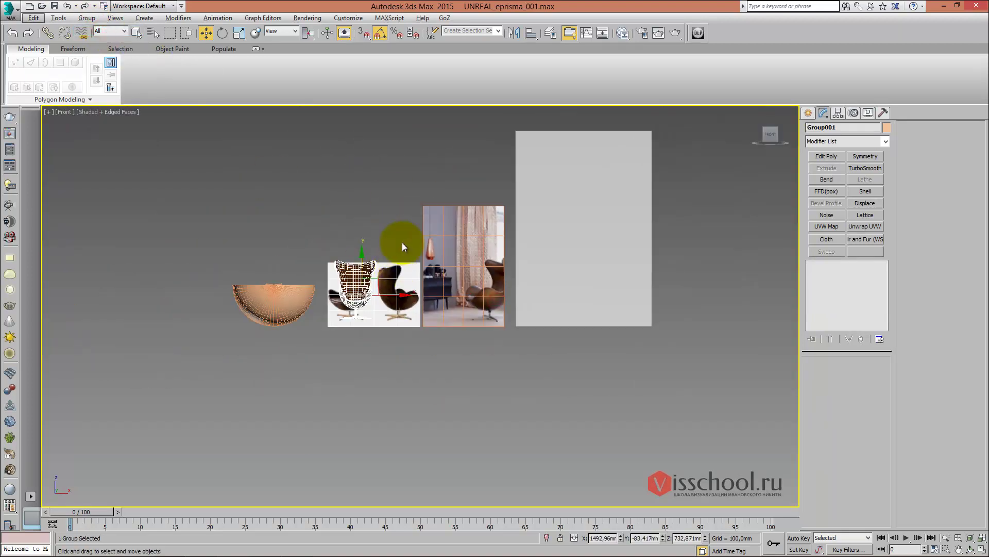
{"action": "scroll", "coordinate": [391, 239], "scroll_direction": "up", "scroll_amount": 4}
{"action": "scroll", "coordinate": [371, 207], "scroll_direction": "up", "scroll_amount": 3}
{"action": "scroll", "coordinate": [359, 191], "scroll_direction": "up", "scroll_amount": 1}
{"action": "middle_click_drag", "start_coordinate": [356, 189], "coordinate": [361, 324]}
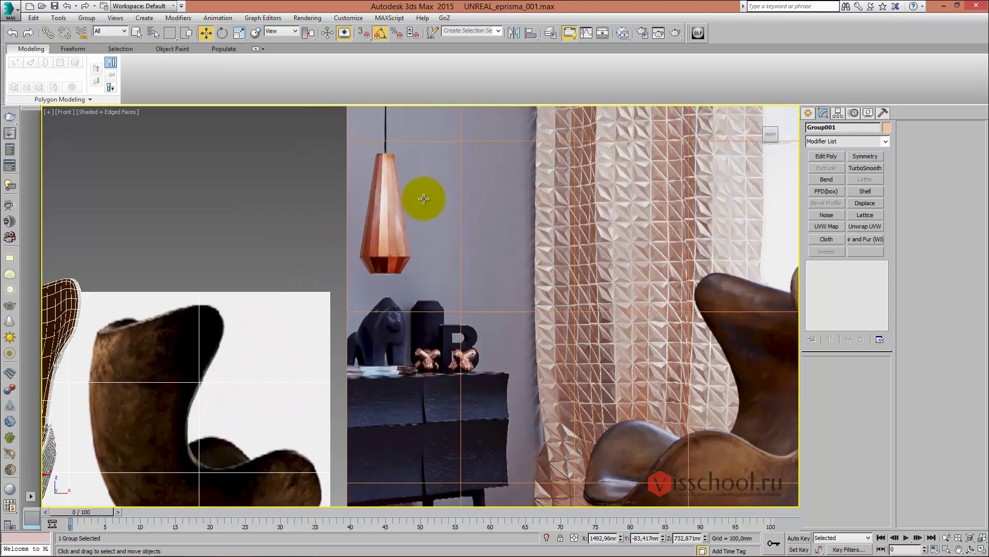
{"action": "scroll", "coordinate": [420, 188], "scroll_direction": "up", "scroll_amount": 3}
{"action": "scroll", "coordinate": [413, 187], "scroll_direction": "up", "scroll_amount": 1}
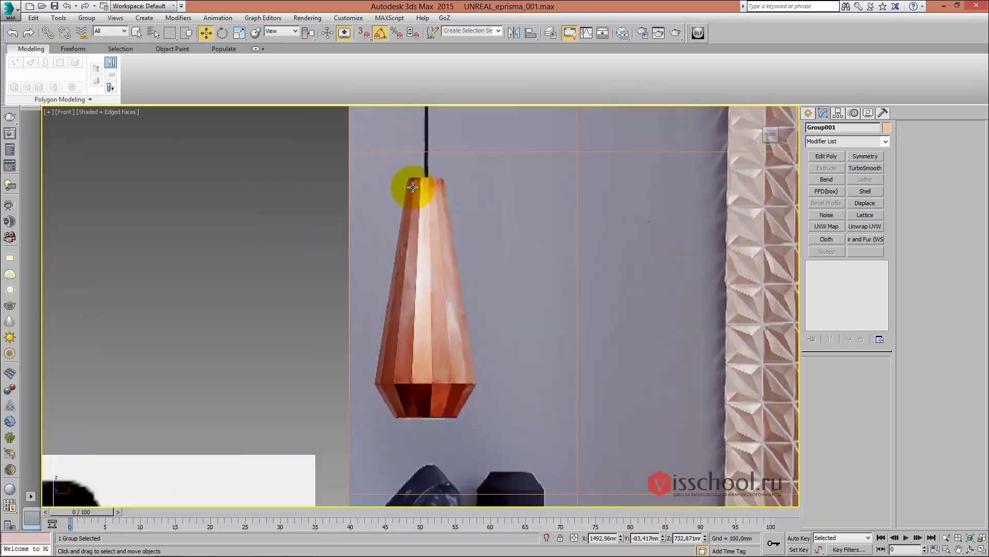
Trace the pendant lamp's half-profile as a Line over the photo in Front view
{"action": "left_click", "coordinate": [807, 112]}
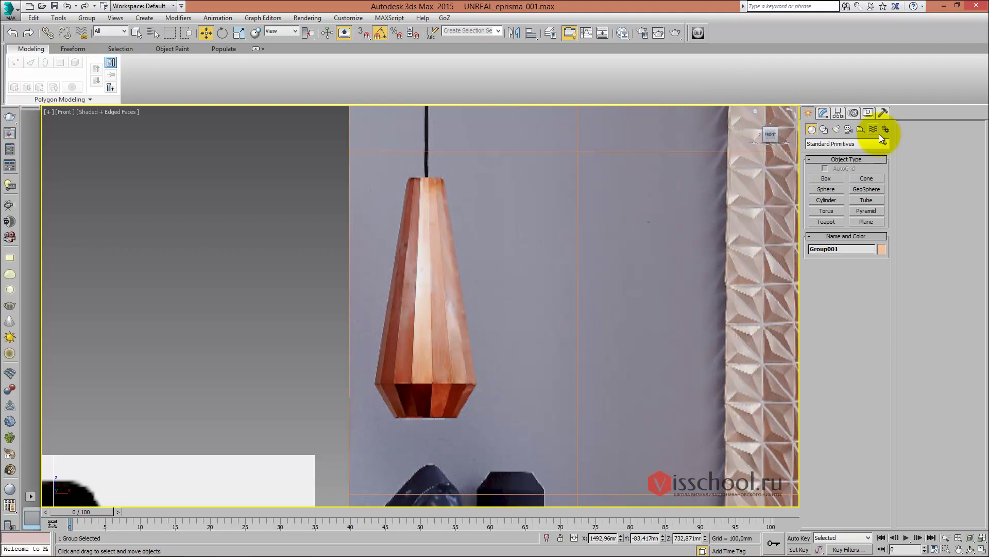
{"action": "left_click", "coordinate": [827, 131]}
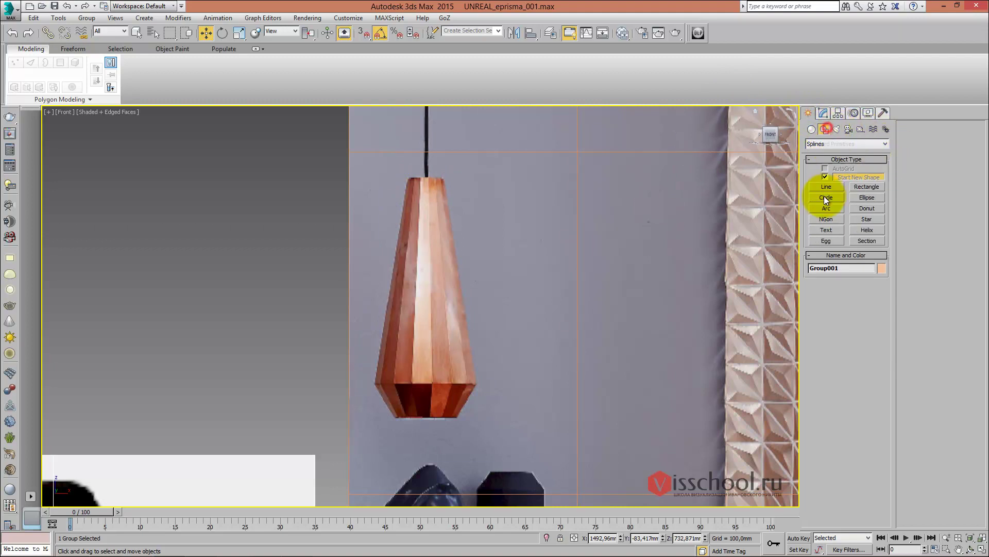
{"action": "left_click", "coordinate": [827, 186]}
{"action": "scroll", "coordinate": [471, 177], "scroll_direction": "up", "scroll_amount": 3}
{"action": "scroll", "coordinate": [430, 168], "scroll_direction": "up", "scroll_amount": 1}
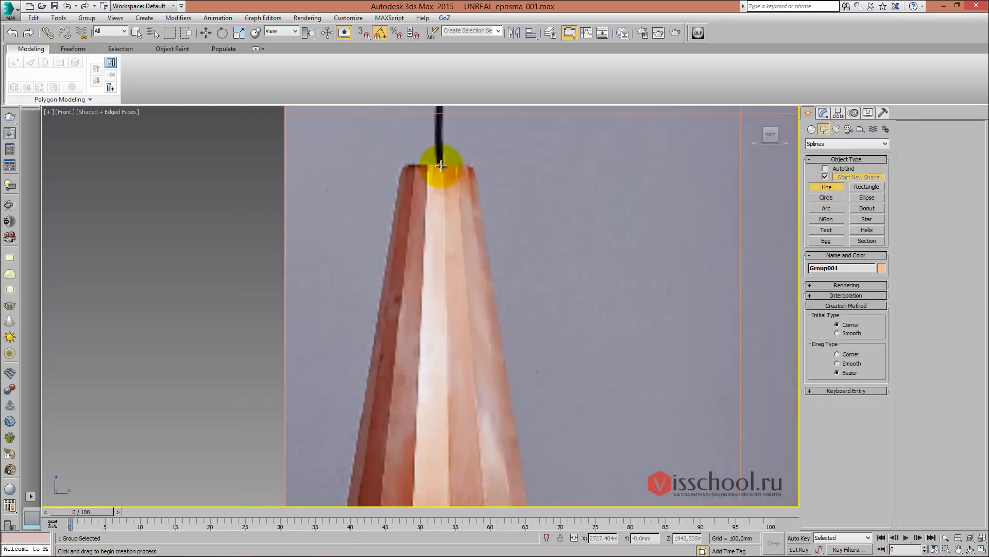
{"action": "left_click", "coordinate": [441, 165]}
{"action": "left_click", "coordinate": [405, 163]}
{"action": "scroll", "coordinate": [412, 160], "scroll_direction": "down", "scroll_amount": 2}
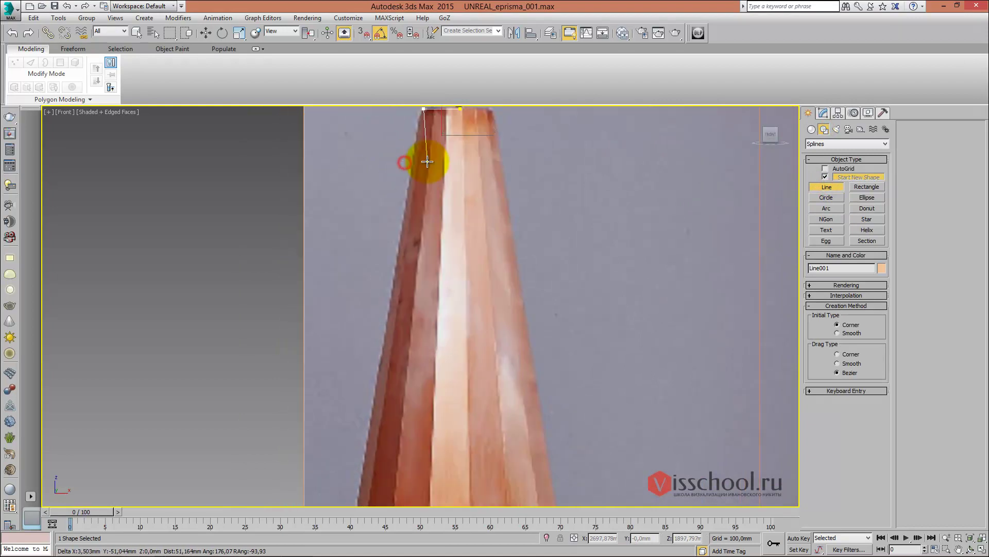
{"action": "scroll", "coordinate": [415, 217], "scroll_direction": "down", "scroll_amount": 2}
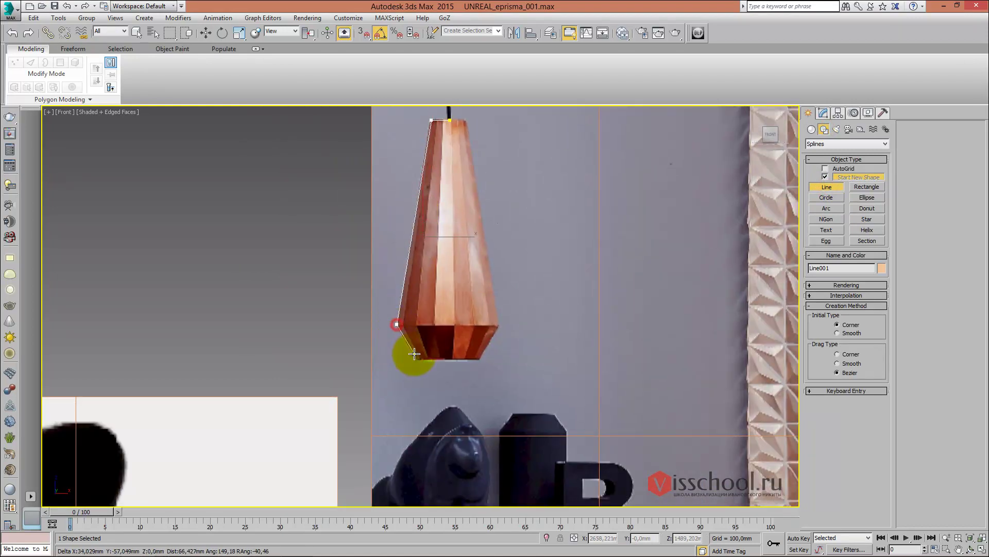
{"action": "scroll", "coordinate": [417, 360], "scroll_direction": "up", "scroll_amount": 3}
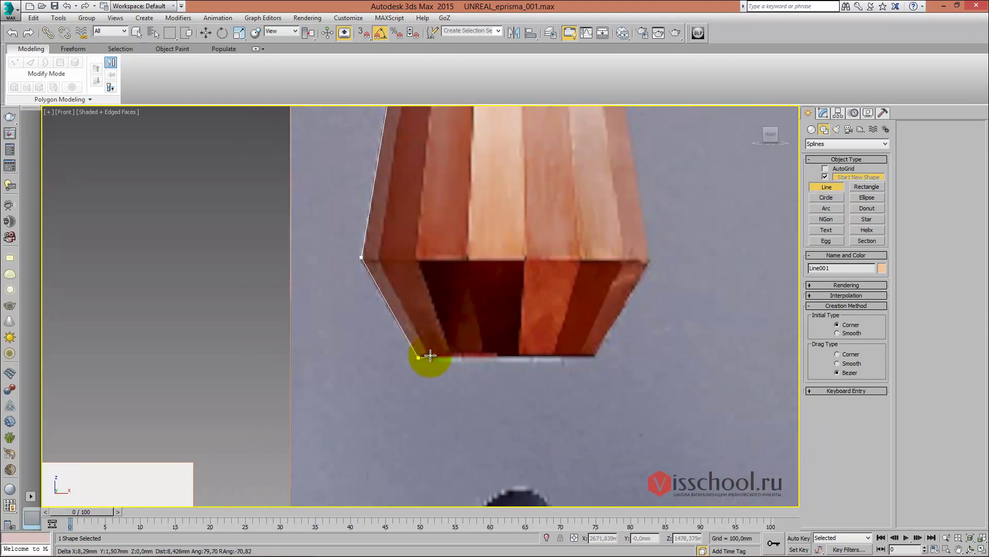
{"action": "scroll", "coordinate": [430, 358], "scroll_direction": "up", "scroll_amount": 2}
{"action": "scroll", "coordinate": [464, 335], "scroll_direction": "up", "scroll_amount": 2}
{"action": "right_click", "coordinate": [469, 261]}
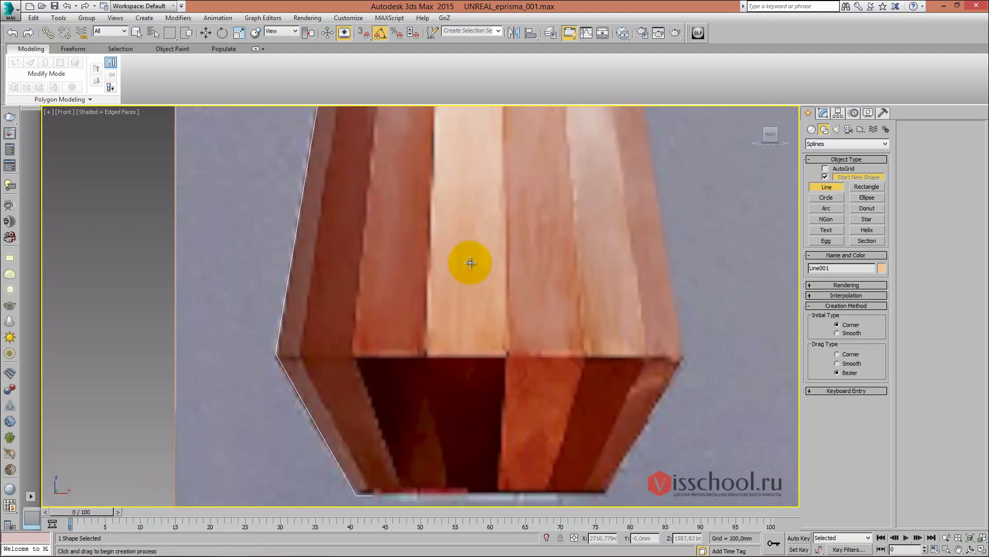
Add a Lathe modifier to spin the profile into a 16-segment lamp body
{"action": "left_click", "coordinate": [823, 112]}
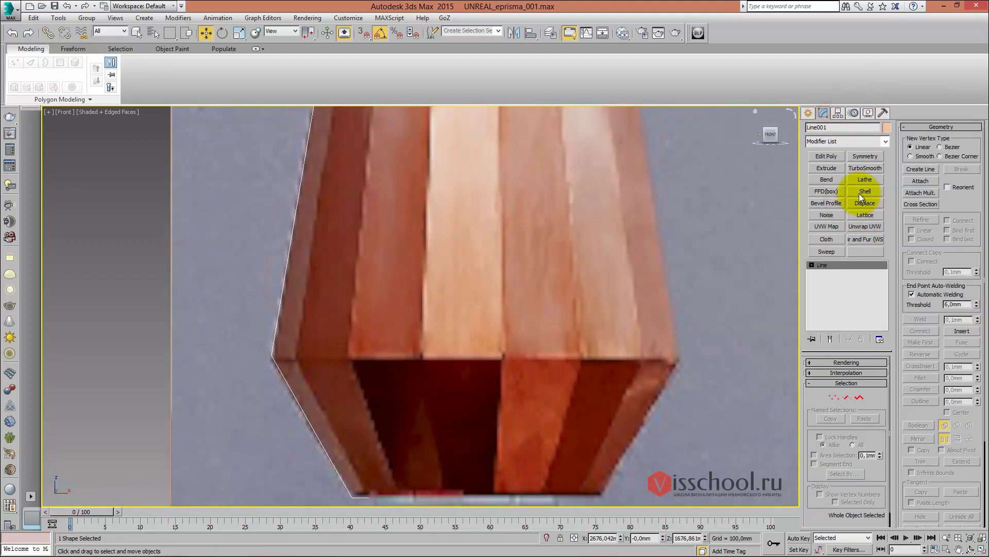
{"action": "left_click", "coordinate": [865, 180]}
{"action": "scroll", "coordinate": [532, 203], "scroll_direction": "down", "scroll_amount": 3}
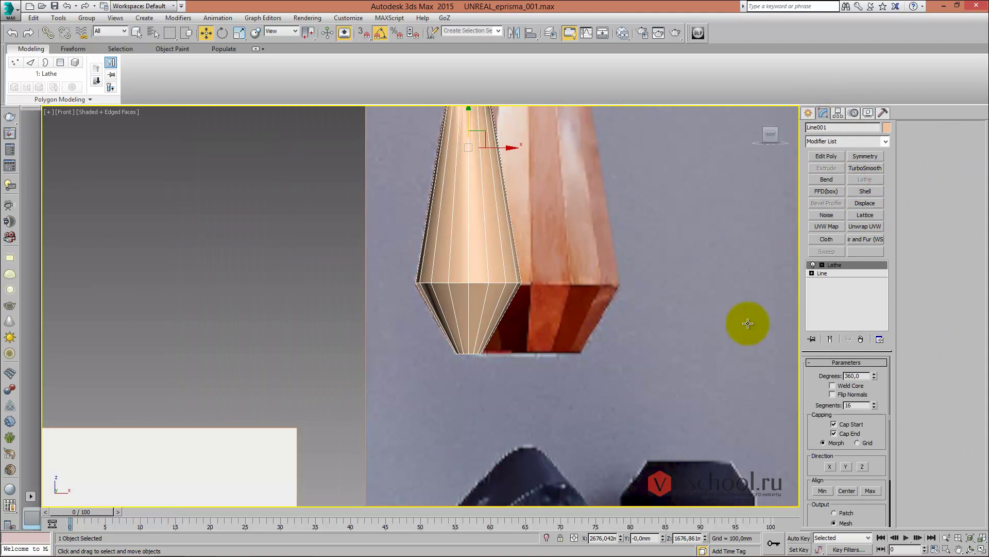
Widen the lamp by shifting the Lathe axis and set Segments to 14
{"action": "mouse_move", "coordinate": [495, 206]}
{"action": "left_mouse_down"}
{"action": "mouse_move", "coordinate": [564, 208]}
{"action": "mouse_move", "coordinate": [547, 206]}
{"action": "left_mouse_up"}
{"action": "mouse_move", "coordinate": [547, 205]}
{"action": "middle_mouse_down", "text": "alt"}
{"action": "mouse_move", "coordinate": [521, 238]}
{"action": "mouse_move", "coordinate": [459, 264]}
{"action": "mouse_move", "coordinate": [527, 237]}
{"action": "mouse_move", "coordinate": [486, 248]}
{"action": "middle_mouse_up", "text": "alt"}
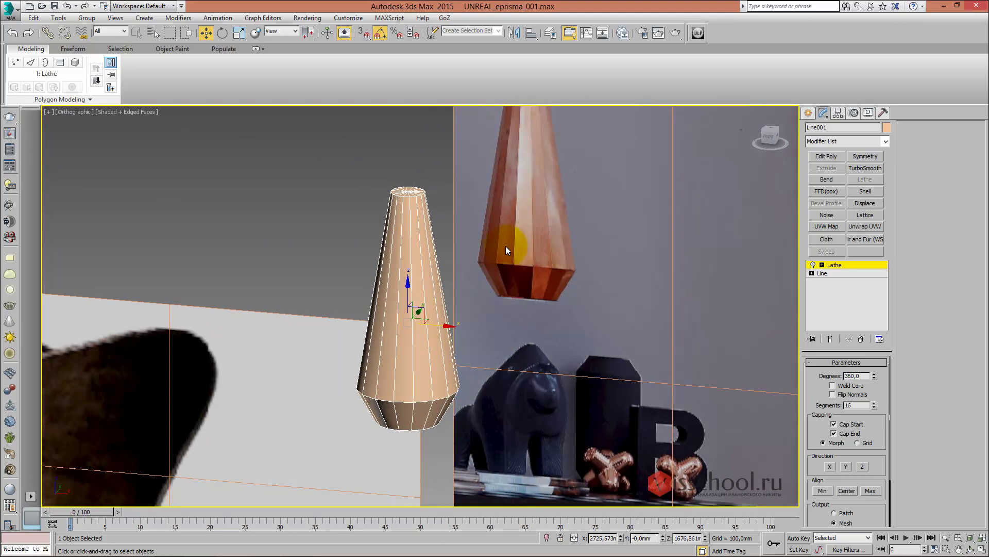
{"action": "middle_click_drag", "start_coordinate": [551, 249], "coordinate": [542, 236]}
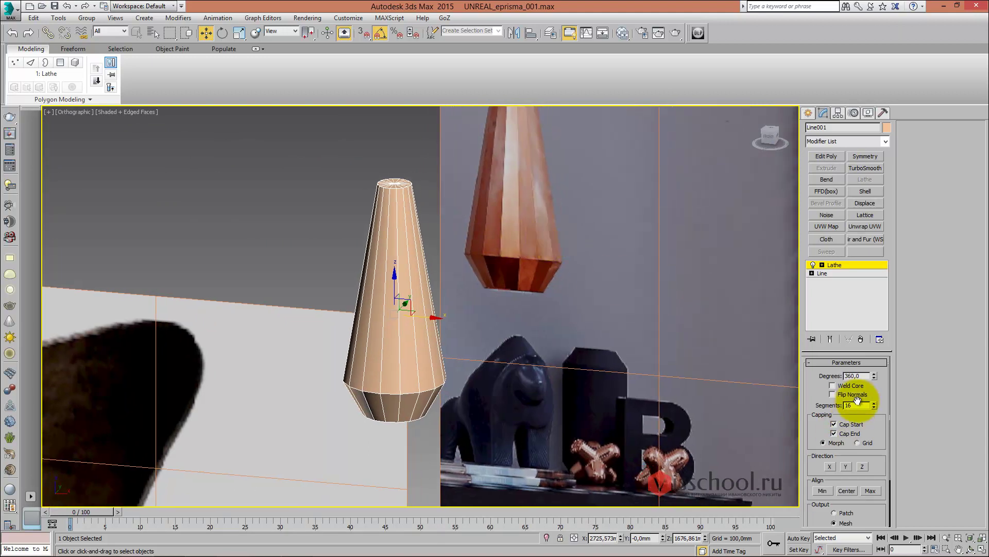
{"action": "type", "text": "14"}
{"action": "key", "text": "Return"}
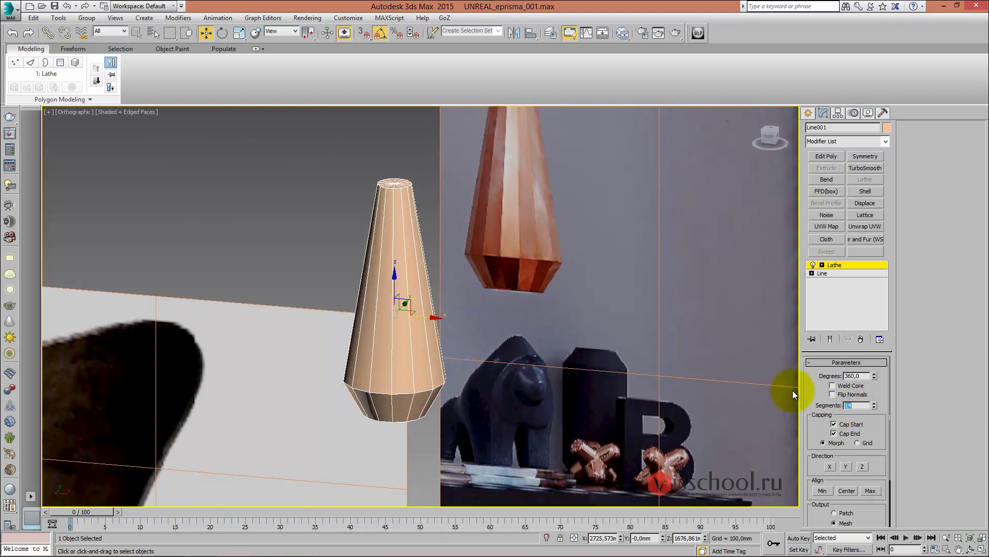
{"action": "middle_click_drag", "start_coordinate": [449, 335], "coordinate": [460, 327]}
{"action": "mouse_move", "coordinate": [445, 221]}
{"action": "middle_mouse_down", "text": "alt"}
{"action": "mouse_move", "coordinate": [432, 242]}
{"action": "mouse_move", "coordinate": [505, 253]}
{"action": "middle_mouse_up", "text": "alt"}
{"action": "scroll", "coordinate": [432, 242], "scroll_direction": "up", "scroll_amount": 5}
Check the profile line's vertex and the lathed cap from the front view
{"action": "left_click", "coordinate": [823, 273]}
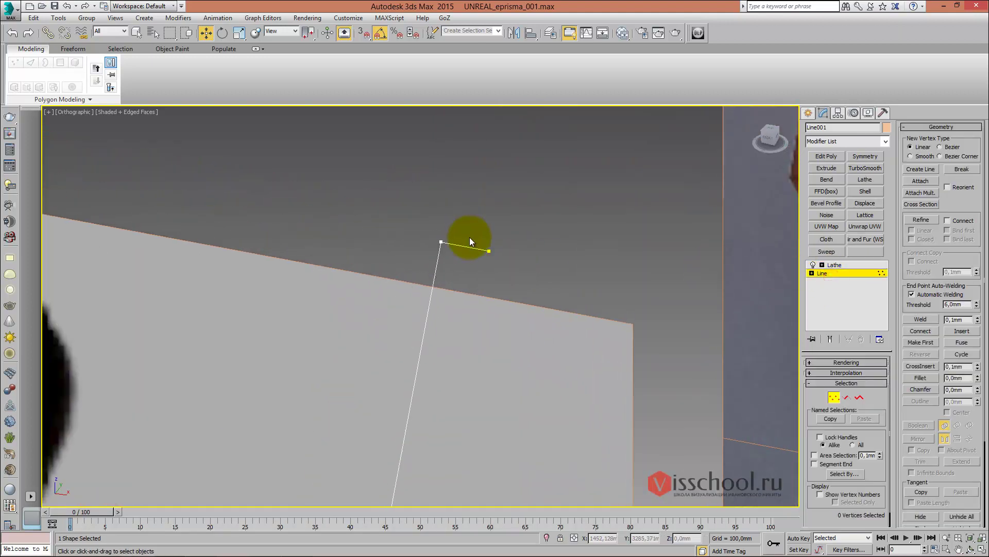
{"action": "left_click", "coordinate": [516, 257]}
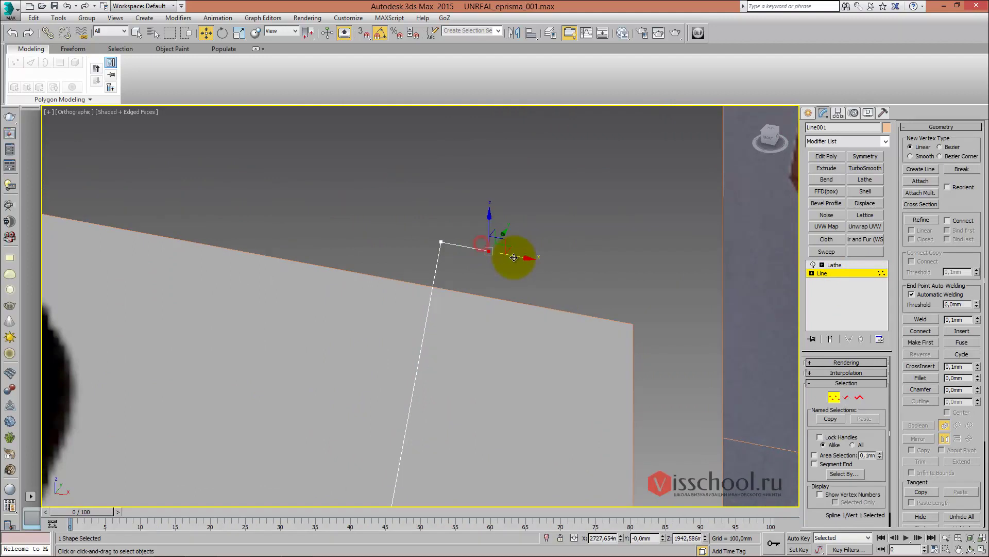
{"action": "left_click", "coordinate": [838, 264]}
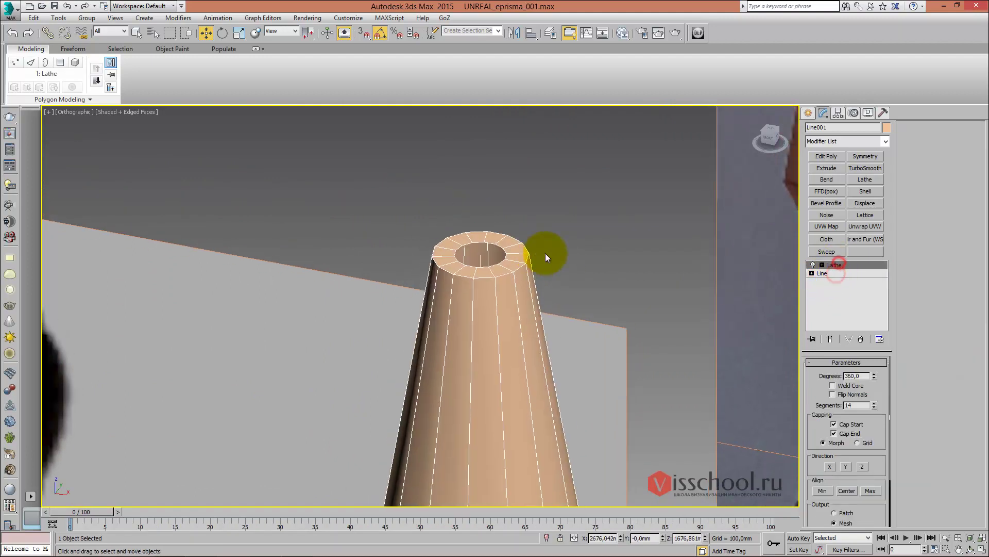
{"action": "scroll", "coordinate": [536, 256], "scroll_direction": "down", "scroll_amount": 3}
{"action": "key", "text": "f"}
{"action": "scroll", "coordinate": [508, 243], "scroll_direction": "up", "scroll_amount": 2}
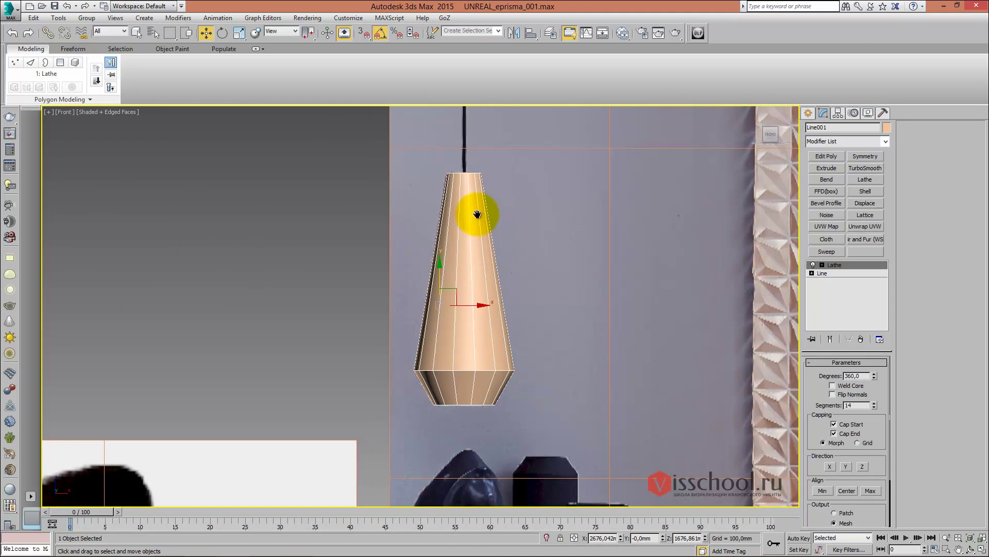
{"action": "scroll", "coordinate": [469, 214], "scroll_direction": "up", "scroll_amount": 2}
{"action": "scroll", "coordinate": [469, 237], "scroll_direction": "up", "scroll_amount": 1}
{"action": "scroll", "coordinate": [478, 265], "scroll_direction": "down", "scroll_amount": 3}
{"action": "scroll", "coordinate": [477, 265], "scroll_direction": "down", "scroll_amount": 2}
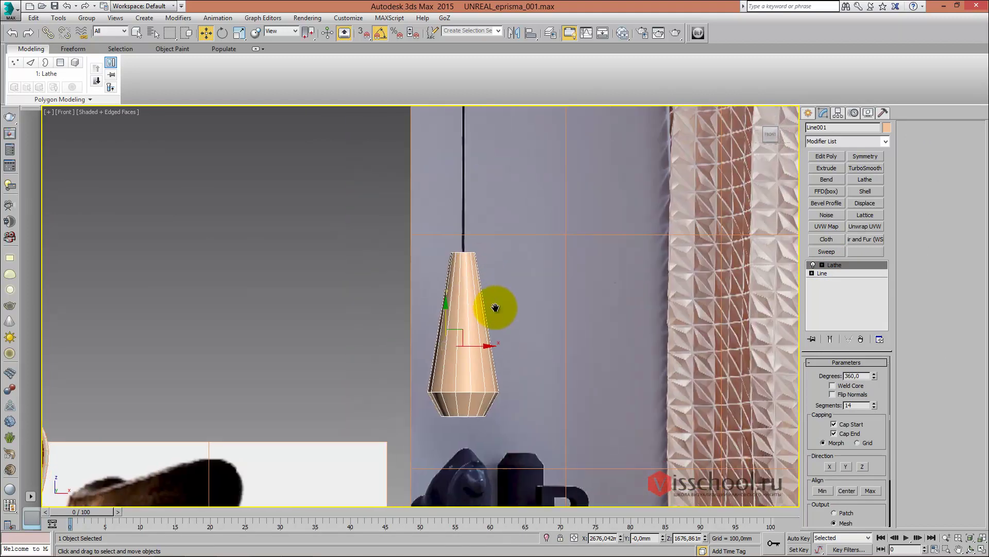
{"action": "scroll", "coordinate": [472, 280], "scroll_direction": "up", "scroll_amount": 2}
Add an Edit Poly modifier above the 14-segment Lathe
{"action": "mouse_move", "coordinate": [471, 205]}
{"action": "middle_mouse_down", "text": "alt"}
{"action": "mouse_move", "coordinate": [442, 216]}
{"action": "mouse_move", "coordinate": [456, 188]}
{"action": "mouse_move", "coordinate": [446, 202]}
{"action": "middle_mouse_up", "text": "alt"}
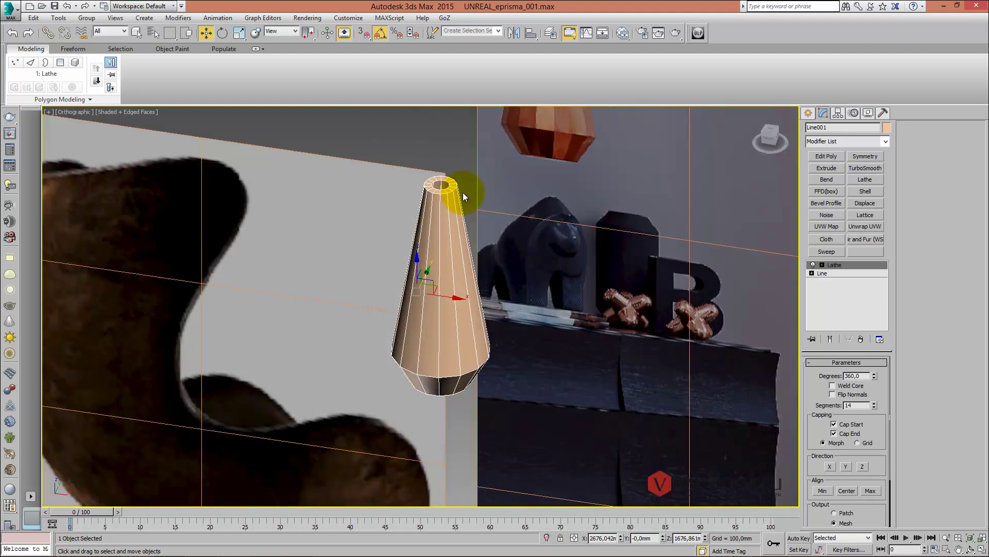
{"action": "key", "text": "f"}
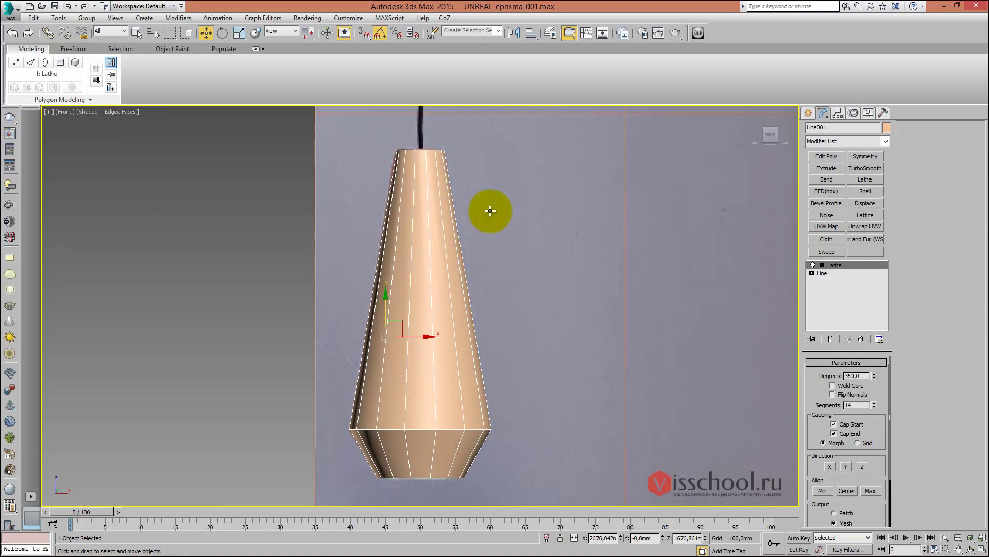
{"action": "middle_click_drag", "start_coordinate": [521, 229], "coordinate": [563, 166], "text": "alt"}
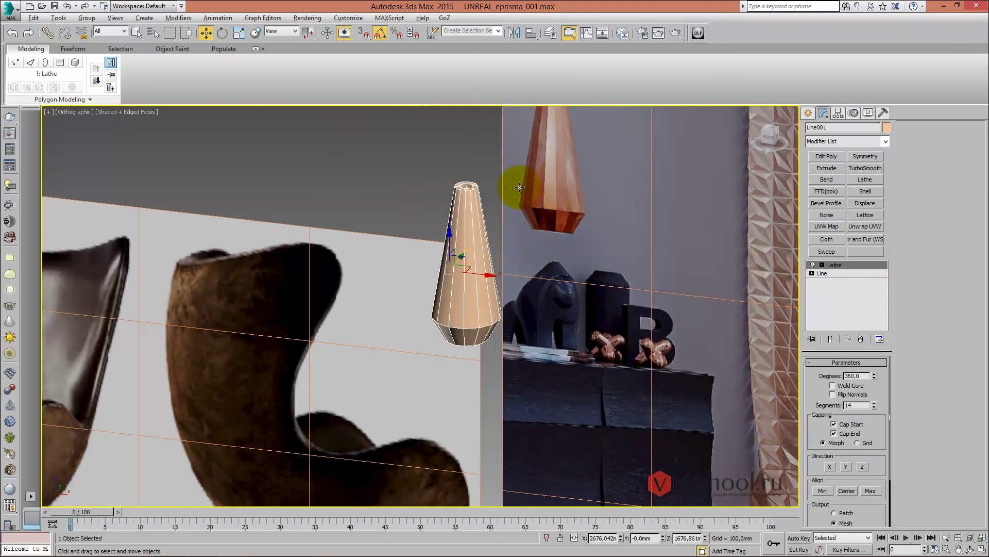
{"action": "scroll", "coordinate": [477, 200], "scroll_direction": "up", "scroll_amount": 1}
{"action": "scroll", "coordinate": [459, 194], "scroll_direction": "up", "scroll_amount": 2}
{"action": "scroll", "coordinate": [462, 237], "scroll_direction": "up", "scroll_amount": 2}
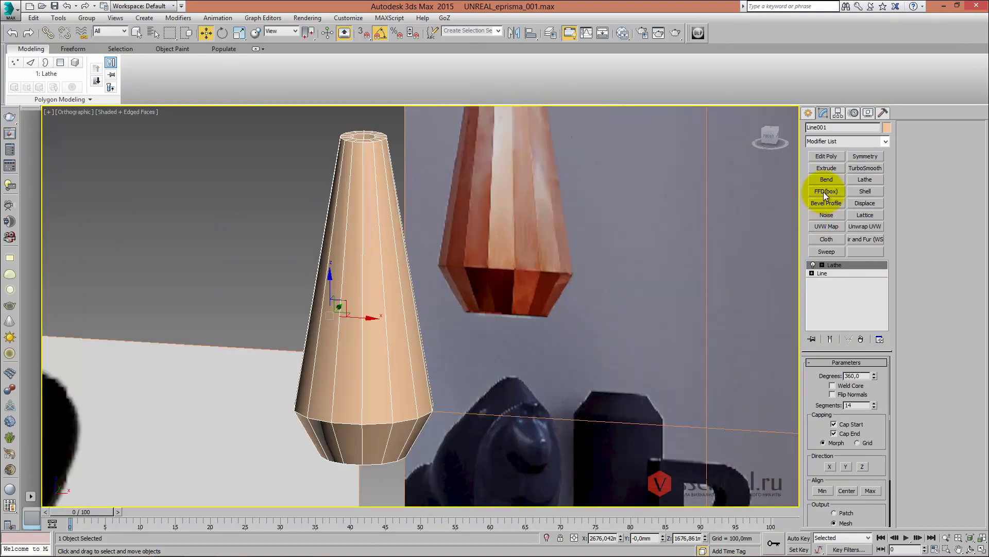
{"action": "left_click", "coordinate": [826, 156]}
{"action": "middle_click_drag", "start_coordinate": [468, 210], "coordinate": [487, 215]}
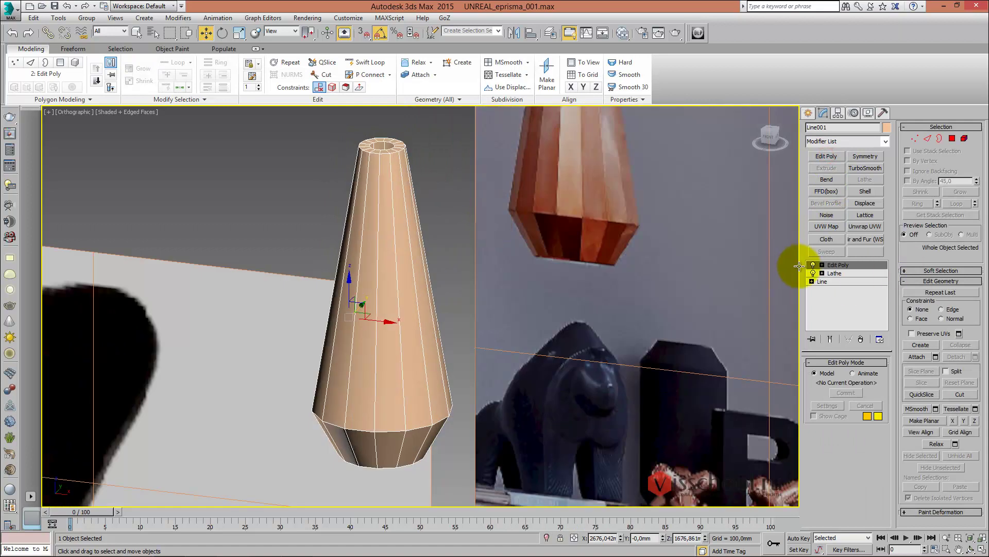
Select all 96 lamp polygons and clear their smoothing groups for flat facets
{"action": "key", "text": "4"}
{"action": "left_click", "coordinate": [385, 201]}
{"action": "key", "text": "ctrl+a"}
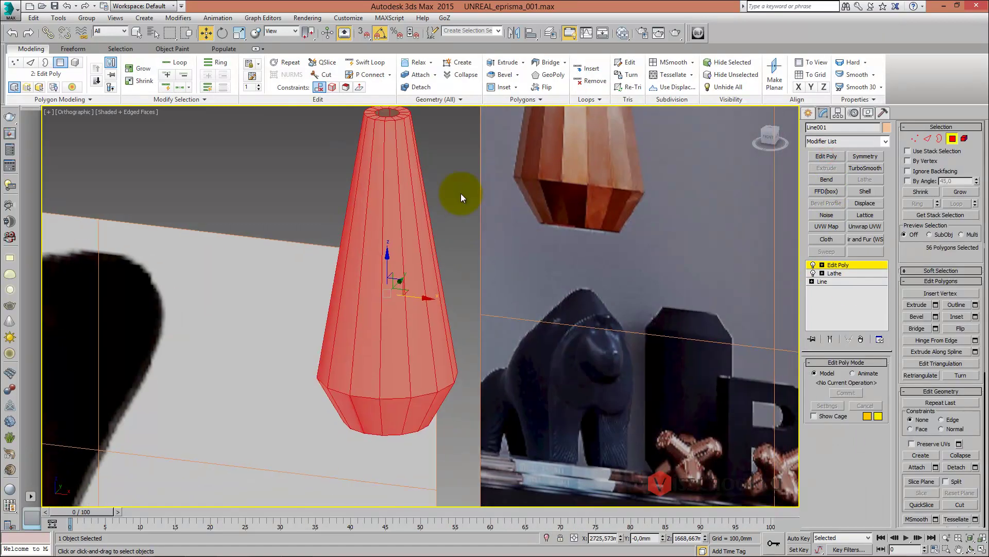
{"action": "left_click_drag", "start_coordinate": [912, 263], "coordinate": [901, 156]}
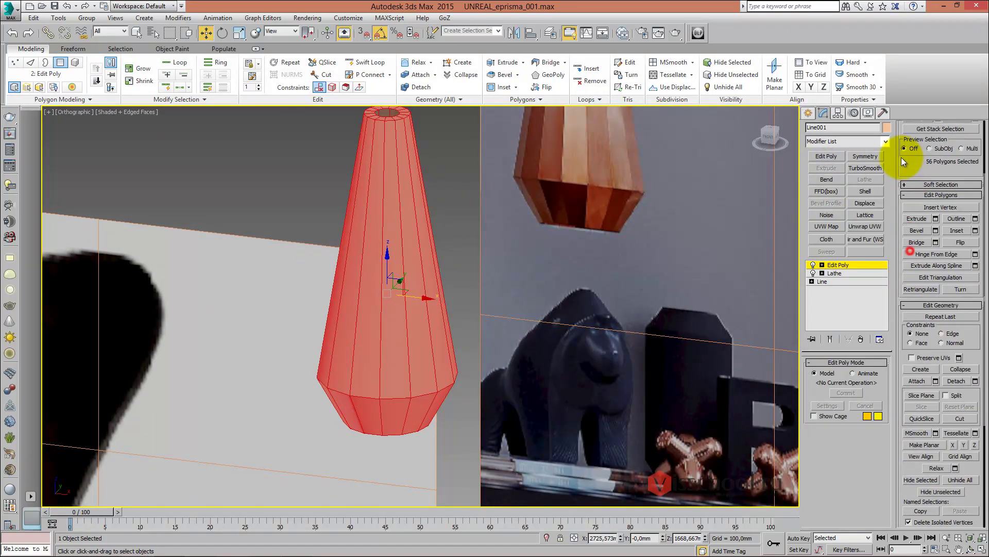
{"action": "scroll", "coordinate": [936, 393], "scroll_direction": "down", "scroll_amount": 3}
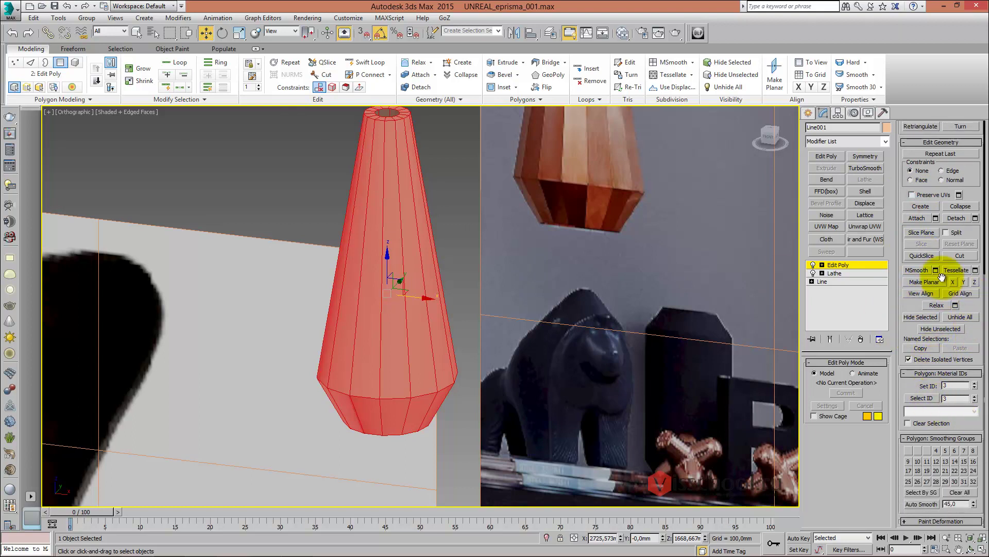
{"action": "scroll", "coordinate": [939, 286], "scroll_direction": "up", "scroll_amount": 3}
{"action": "scroll", "coordinate": [938, 280], "scroll_direction": "down", "scroll_amount": 3}
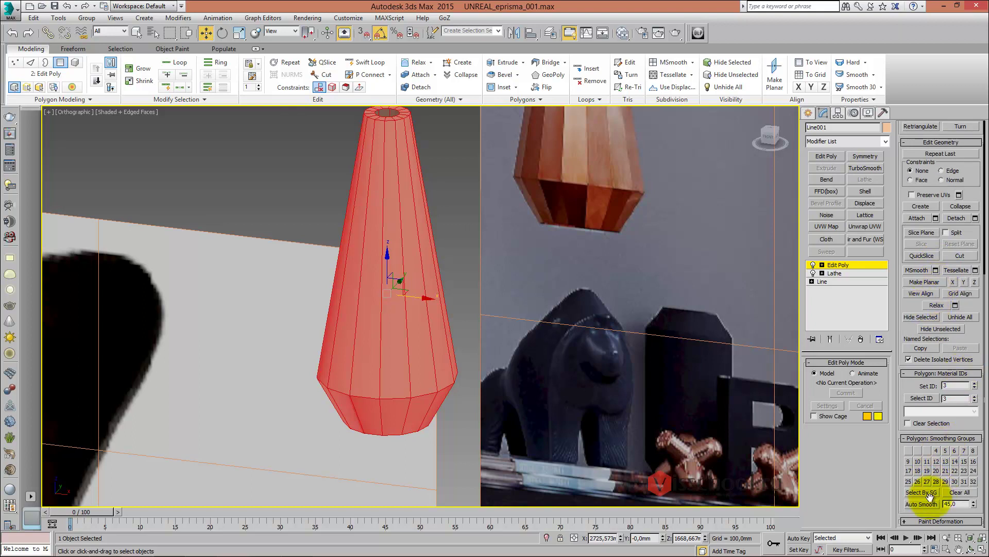
{"action": "left_click", "coordinate": [521, 304]}
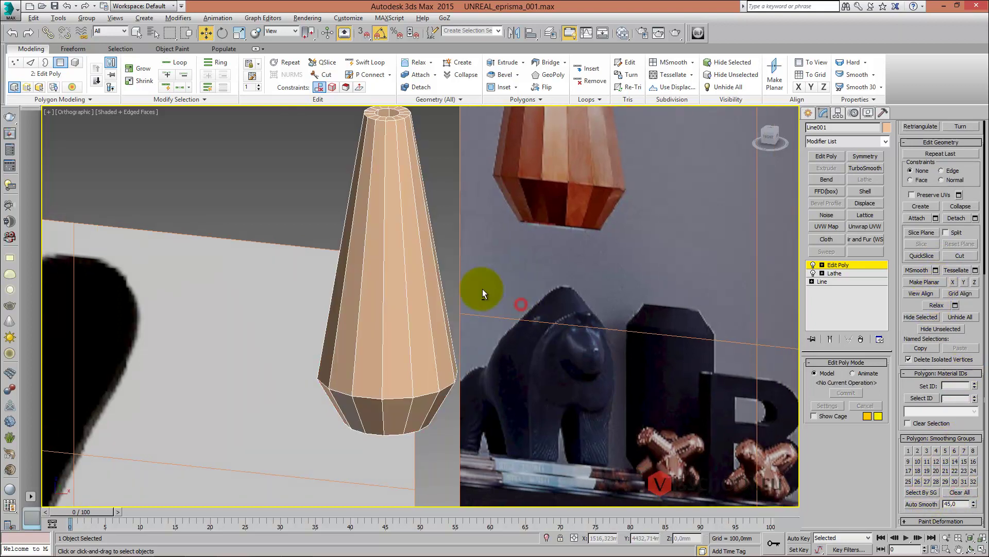
Hide edged faces and return to the front view of the faceted lamp
{"action": "key", "text": "F4"}
{"action": "scroll", "coordinate": [407, 242], "scroll_direction": "down", "scroll_amount": 3}
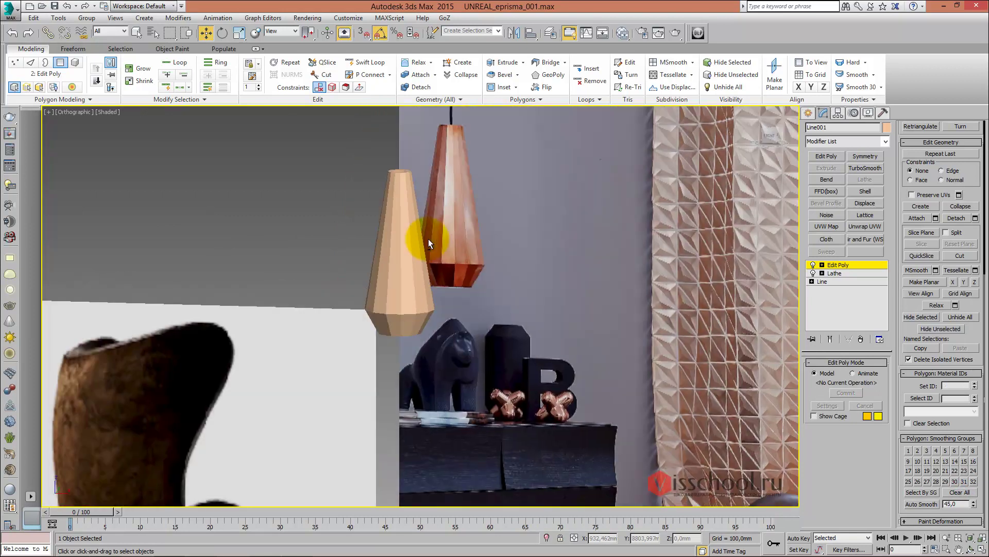
{"action": "key", "text": "f"}
{"action": "scroll", "coordinate": [442, 261], "scroll_direction": "down", "scroll_amount": 3}
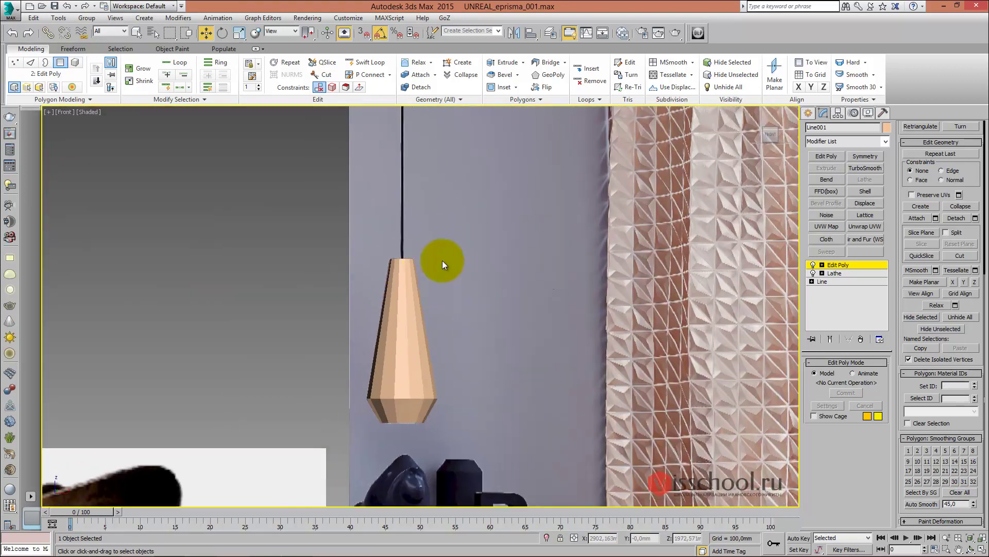
{"action": "scroll", "coordinate": [783, 265], "scroll_direction": "up", "scroll_amount": 5}
Draw a Line cord from the lamp top up to the ceiling
{"action": "left_click", "coordinate": [808, 113]}
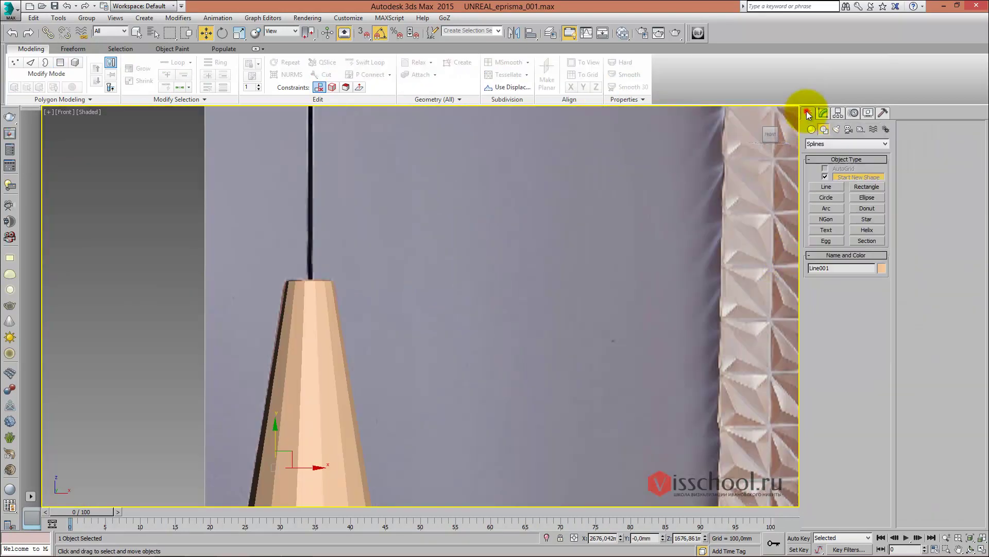
{"action": "left_click", "coordinate": [826, 187]}
{"action": "middle_click_drag", "start_coordinate": [513, 213], "coordinate": [554, 276]}
{"action": "left_click", "coordinate": [367, 347]}
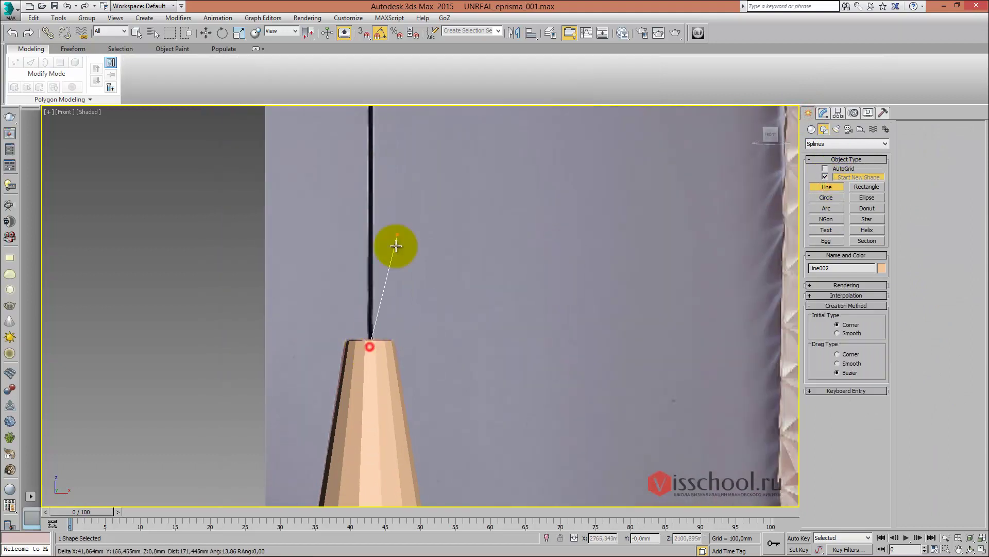
{"action": "middle_click_drag", "start_coordinate": [398, 243], "coordinate": [398, 370]}
{"action": "scroll", "coordinate": [365, 171], "scroll_direction": "down", "scroll_amount": 2}
{"action": "middle_click_drag", "start_coordinate": [397, 192], "coordinate": [427, 346]}
{"action": "right_click", "coordinate": [406, 134]}
Make the cord render in viewport and renderer with about 10 mm thickness
{"action": "left_click", "coordinate": [823, 113]}
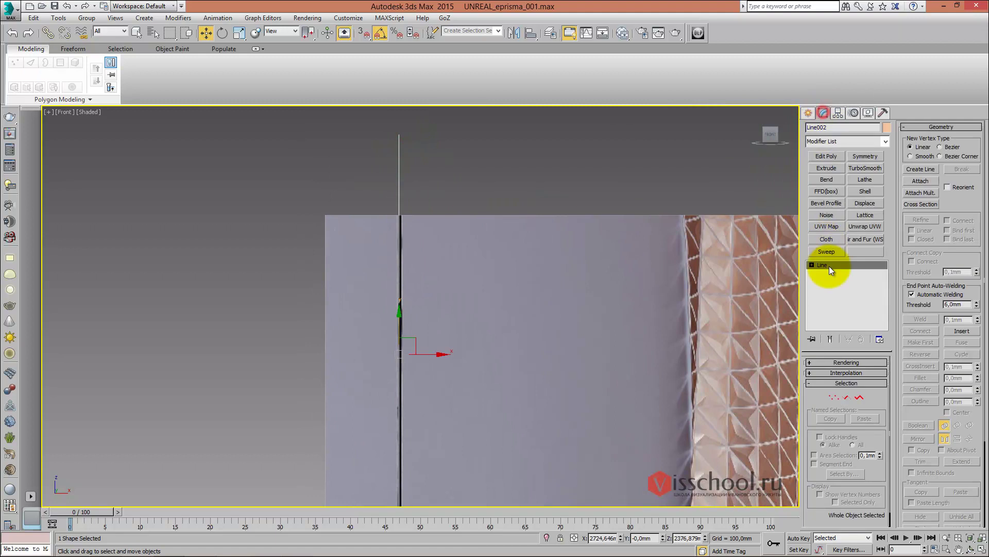
{"action": "left_click", "coordinate": [822, 360]}
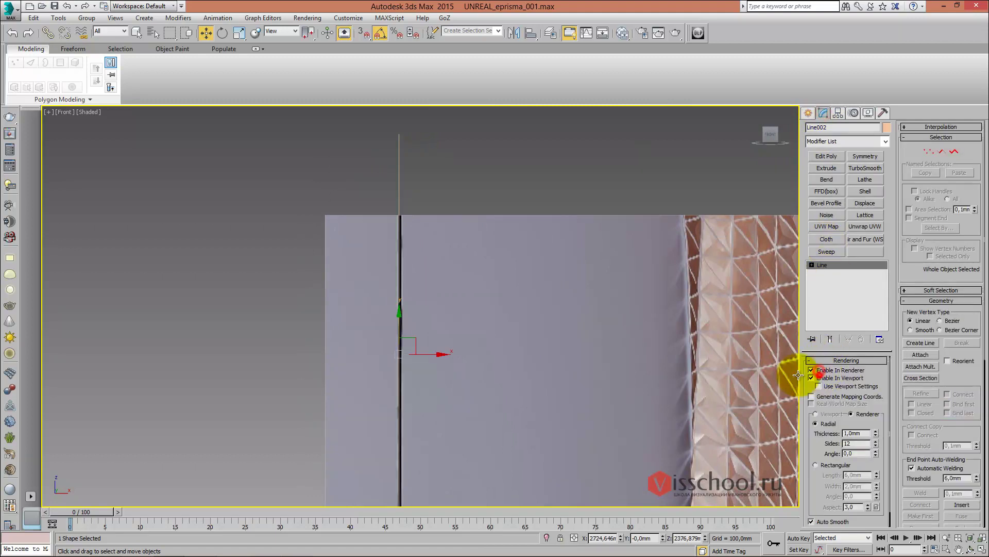
{"action": "mouse_move", "coordinate": [876, 432]}
{"action": "left_mouse_down"}
{"action": "mouse_move", "coordinate": [880, 340]}
{"action": "mouse_move", "coordinate": [846, 77]}
{"action": "left_mouse_up"}
{"action": "middle_click_drag", "start_coordinate": [529, 294], "coordinate": [579, 172]}
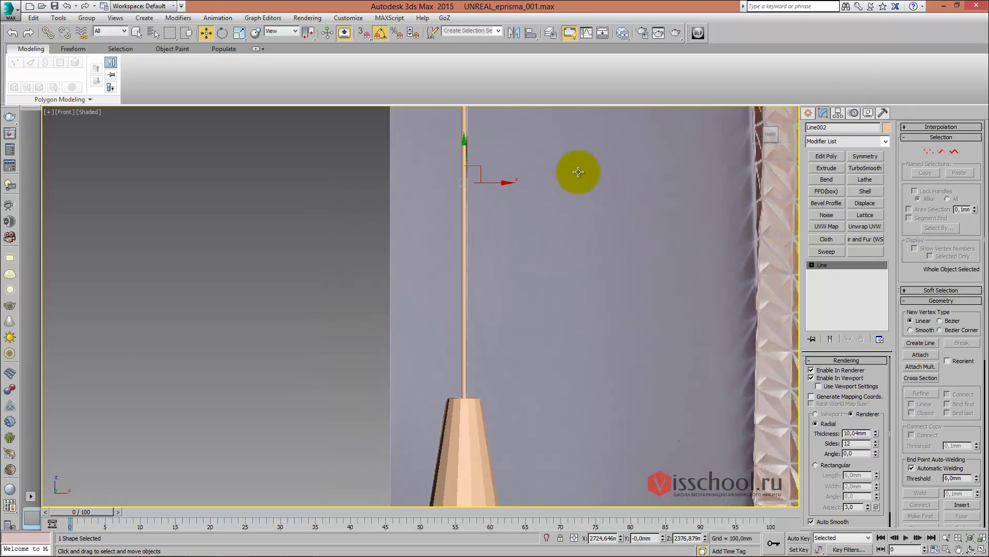
{"action": "scroll", "coordinate": [567, 191], "scroll_direction": "down", "scroll_amount": 5}
Select the egg chair group and open it for editing its parts
{"action": "middle_click_drag", "start_coordinate": [247, 326], "coordinate": [325, 335]}
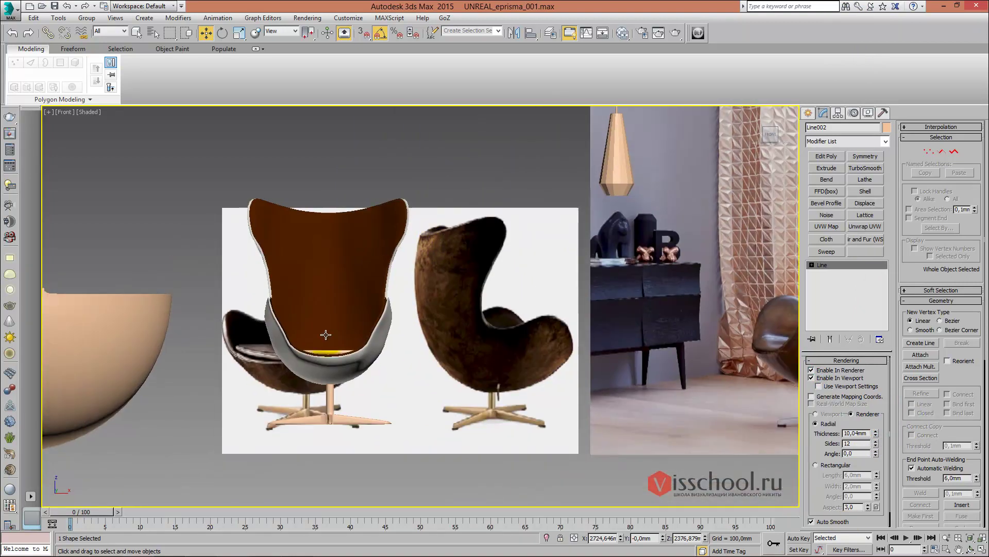
{"action": "left_click", "coordinate": [325, 334]}
{"action": "scroll", "coordinate": [392, 267], "scroll_direction": "up", "scroll_amount": 2}
{"action": "scroll", "coordinate": [391, 268], "scroll_direction": "up", "scroll_amount": 2}
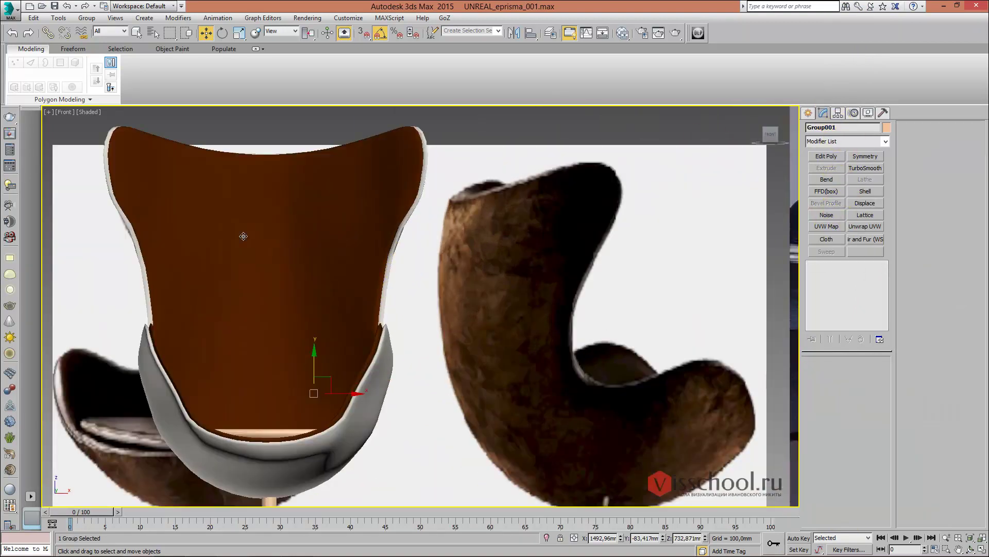
{"action": "middle_click_drag", "start_coordinate": [244, 236], "coordinate": [304, 219]}
{"action": "left_click", "coordinate": [85, 21]}
{"action": "left_click", "coordinate": [95, 60]}
Delete the top TurboSmooth modifier from the chair's shell
{"action": "left_click", "coordinate": [300, 178]}
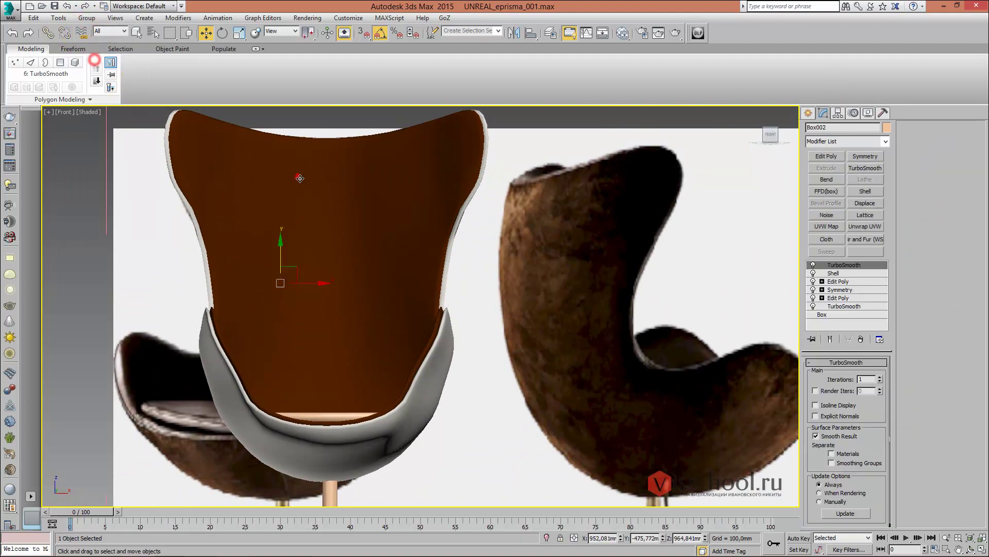
{"action": "right_click", "coordinate": [892, 265]}
{"action": "left_click", "coordinate": [874, 268]}
{"action": "middle_click_drag", "start_coordinate": [450, 350], "coordinate": [470, 333]}
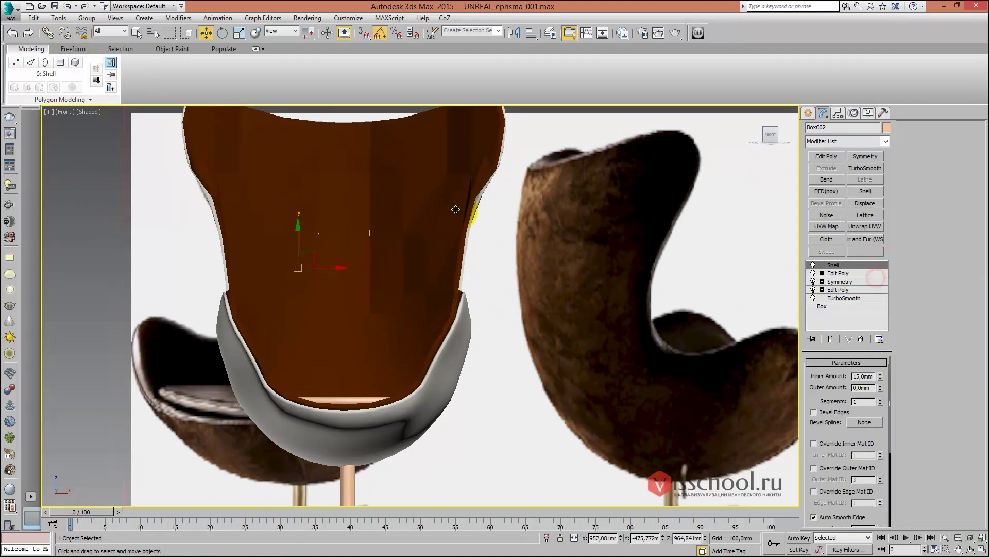
{"action": "right_click", "coordinate": [863, 266]}
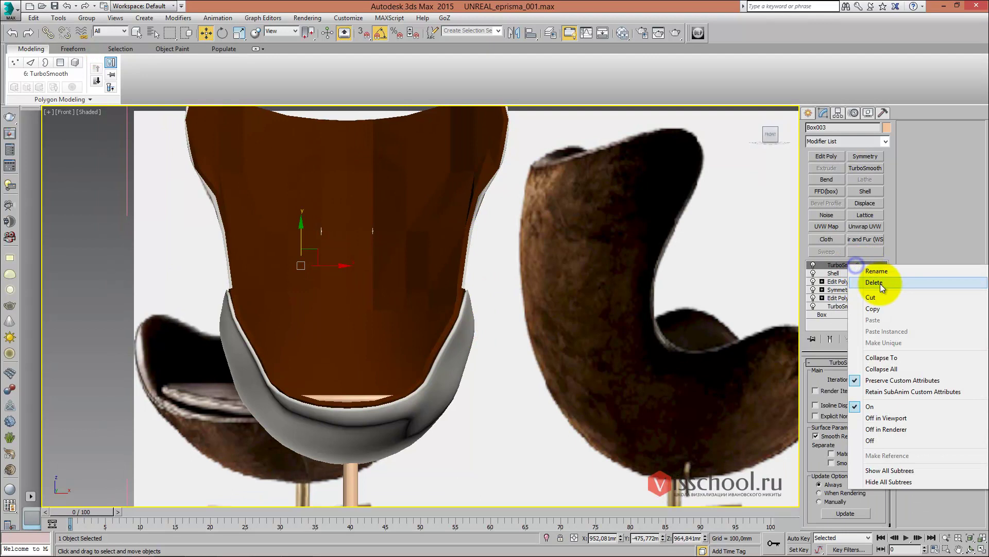
{"action": "left_click", "coordinate": [880, 283]}
{"action": "scroll", "coordinate": [417, 267], "scroll_direction": "down", "scroll_amount": 5}
Delete the TurboSmooth modifier from the chair's star base
{"action": "middle_click_drag", "start_coordinate": [361, 268], "coordinate": [417, 268], "text": "alt"}
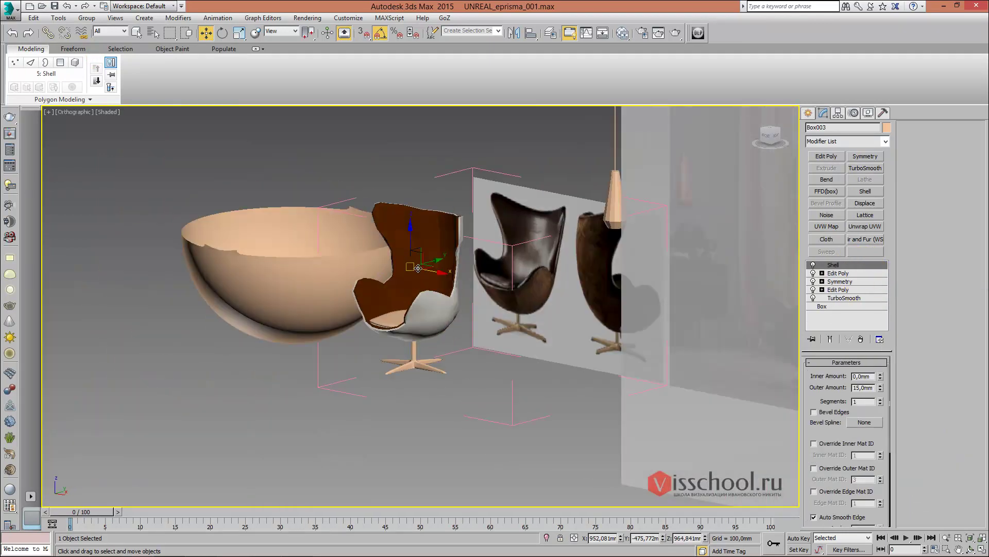
{"action": "scroll", "coordinate": [428, 320], "scroll_direction": "up", "scroll_amount": 5}
{"action": "middle_click_drag", "start_coordinate": [457, 415], "coordinate": [444, 380]}
{"action": "left_click", "coordinate": [436, 386]}
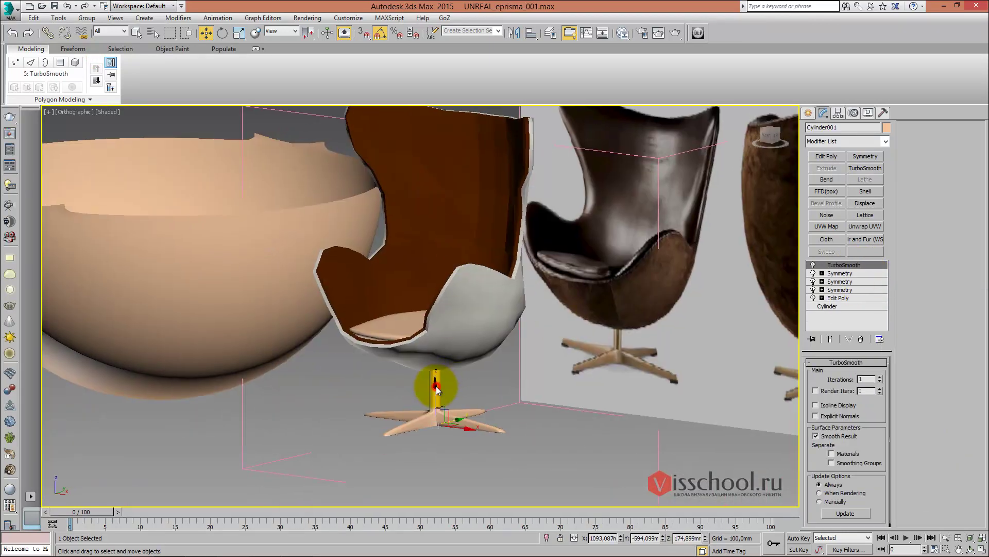
{"action": "scroll", "coordinate": [436, 385], "scroll_direction": "down", "scroll_amount": 3}
{"action": "middle_click_drag", "start_coordinate": [452, 297], "coordinate": [693, 275], "text": "alt"}
{"action": "right_click", "coordinate": [840, 265]}
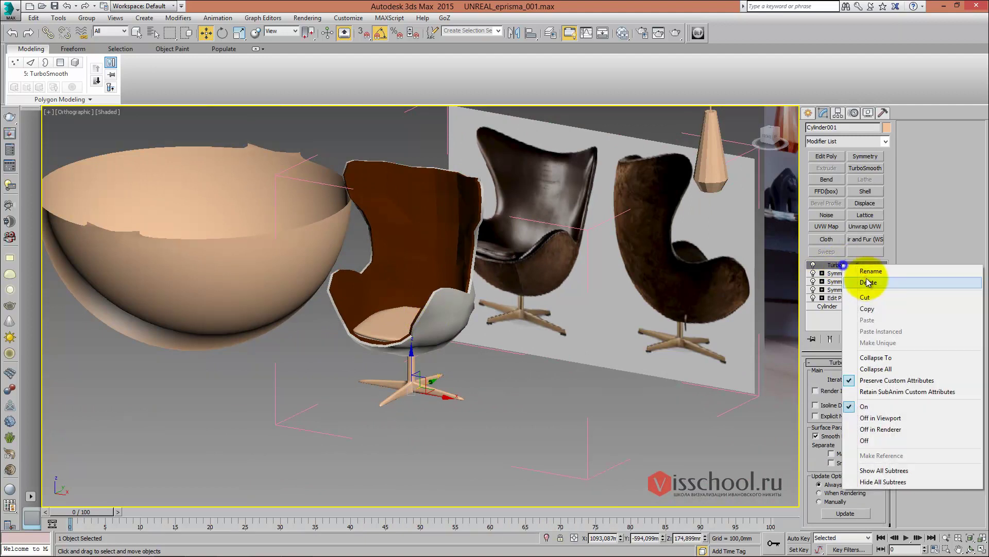
{"action": "left_click", "coordinate": [880, 283]}
{"action": "scroll", "coordinate": [224, 120], "scroll_direction": "up", "scroll_amount": 2}
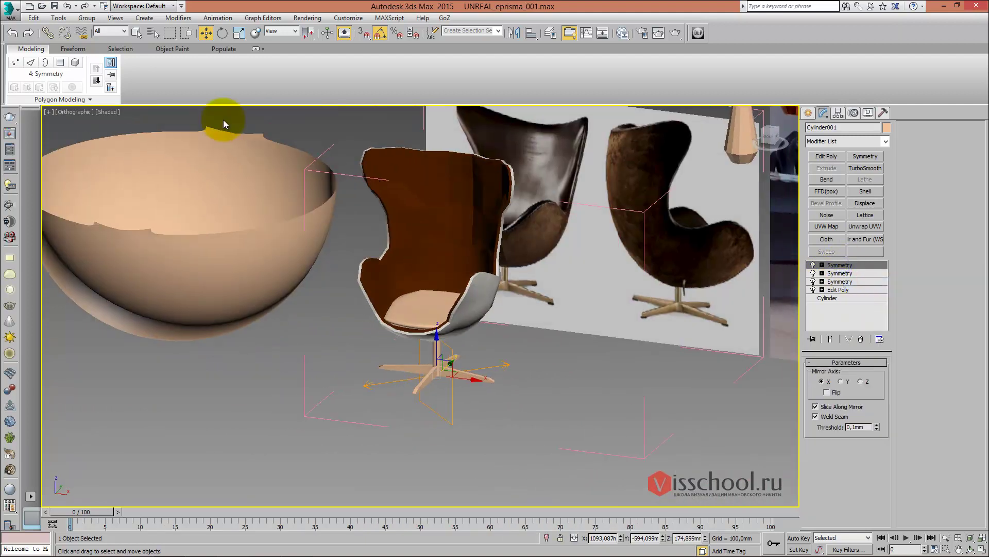
Close the chair group, then reopen it to reach the seat cushion
{"action": "left_click", "coordinate": [88, 18]}
{"action": "left_click", "coordinate": [99, 64]}
{"action": "mouse_move", "coordinate": [327, 146]}
{"action": "middle_mouse_down", "text": "alt"}
{"action": "mouse_move", "coordinate": [387, 199]}
{"action": "mouse_move", "coordinate": [400, 294]}
{"action": "mouse_move", "coordinate": [413, 289]}
{"action": "middle_mouse_up", "text": "alt"}
{"action": "left_click", "coordinate": [86, 18]}
{"action": "left_click", "coordinate": [110, 56]}
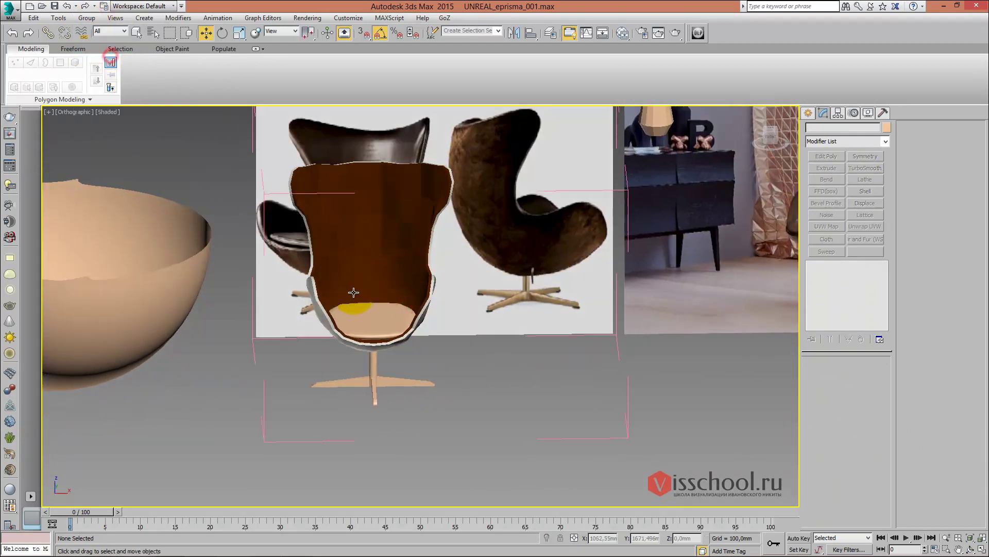
Delete the seat cushion's TurboSmooth and close the chair group again
{"action": "left_click", "coordinate": [362, 318]}
{"action": "right_click", "coordinate": [834, 265]}
{"action": "left_click", "coordinate": [848, 274]}
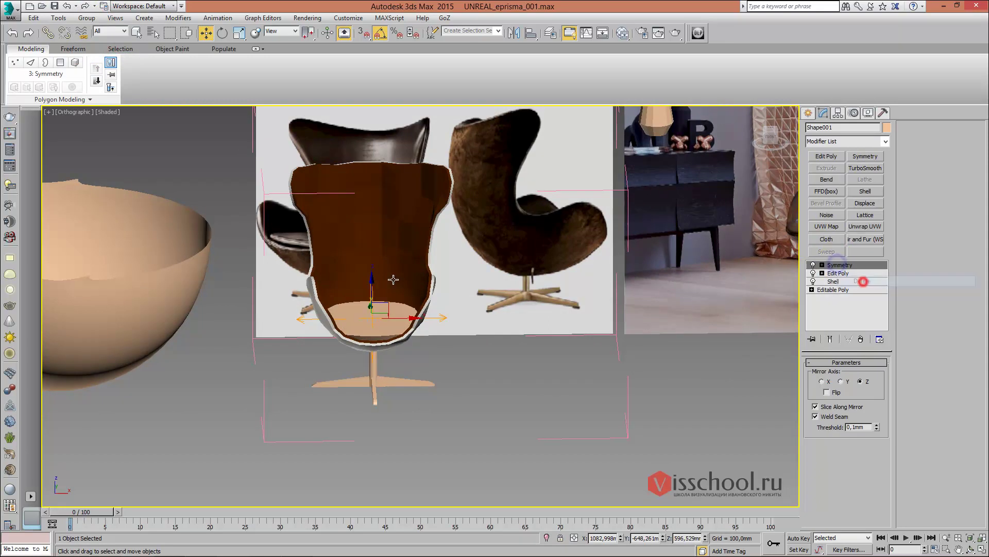
{"action": "middle_click_drag", "start_coordinate": [392, 299], "coordinate": [345, 276]}
{"action": "left_click", "coordinate": [87, 18]}
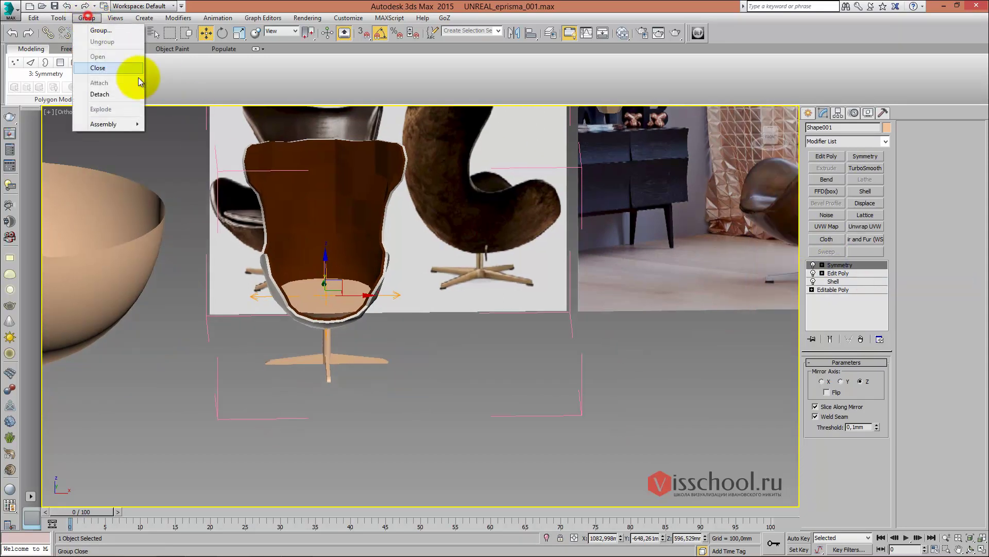
{"action": "left_click", "coordinate": [105, 66]}
{"action": "middle_click_drag", "start_coordinate": [299, 170], "coordinate": [360, 178], "text": "alt"}
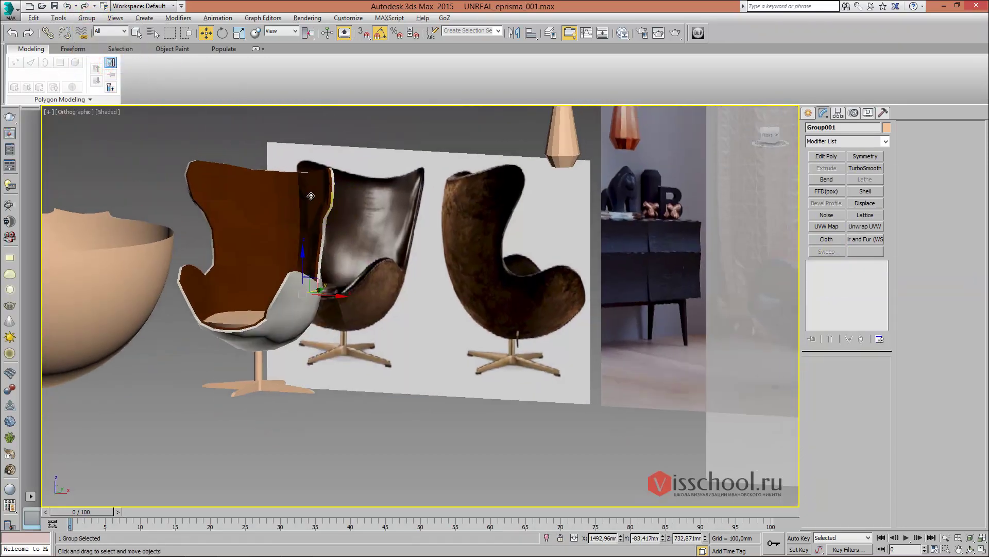
{"action": "key", "text": "f"}
{"action": "scroll", "coordinate": [397, 181], "scroll_direction": "down", "scroll_amount": 3}
{"action": "scroll", "coordinate": [397, 181], "scroll_direction": "up", "scroll_amount": 4}
{"action": "scroll", "coordinate": [432, 217], "scroll_direction": "up", "scroll_amount": 2}
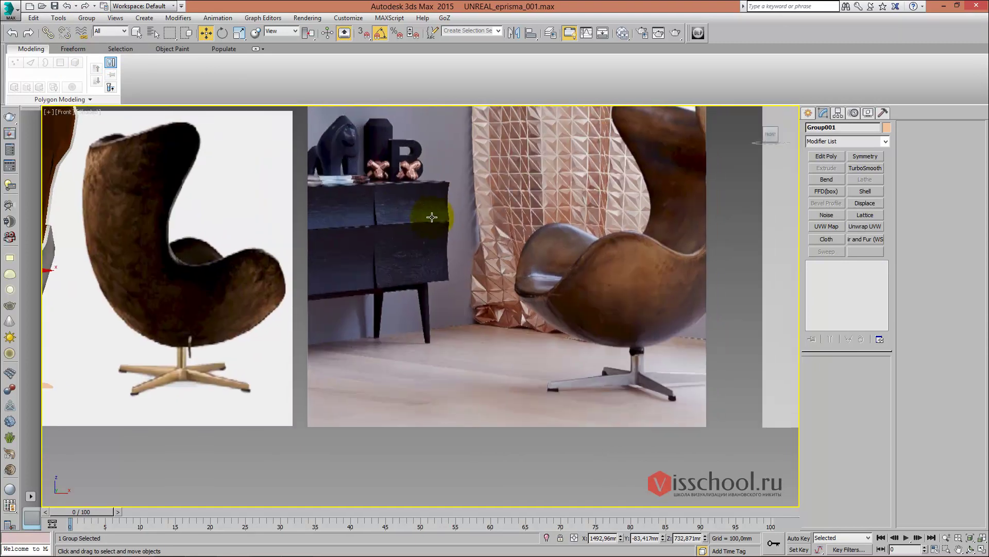
{"action": "middle_click_drag", "start_coordinate": [412, 214], "coordinate": [424, 232]}
{"action": "scroll", "coordinate": [435, 229], "scroll_direction": "up", "scroll_amount": 2}
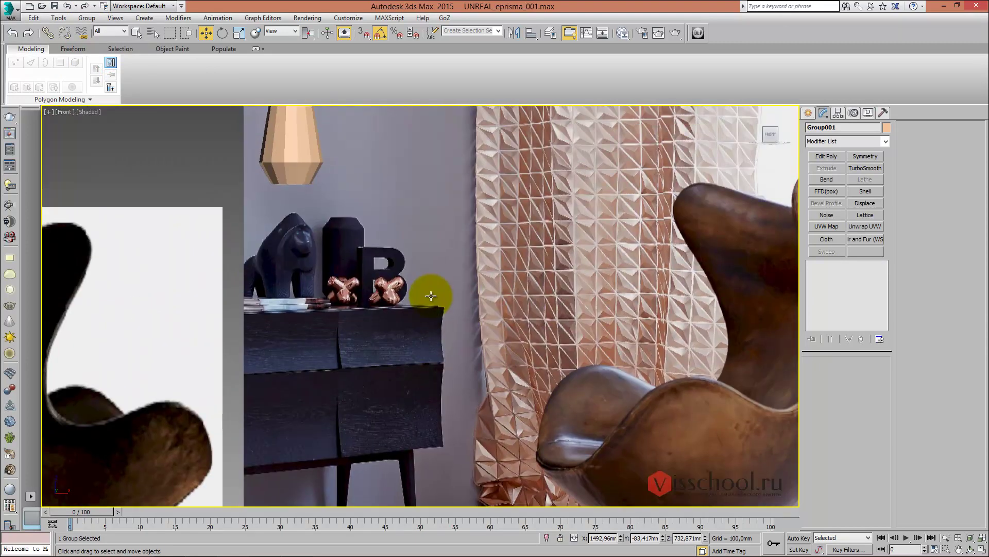
{"action": "scroll", "coordinate": [419, 287], "scroll_direction": "down", "scroll_amount": 3}
{"action": "scroll", "coordinate": [462, 246], "scroll_direction": "up", "scroll_amount": 4}
{"action": "scroll", "coordinate": [462, 246], "scroll_direction": "up", "scroll_amount": 4}
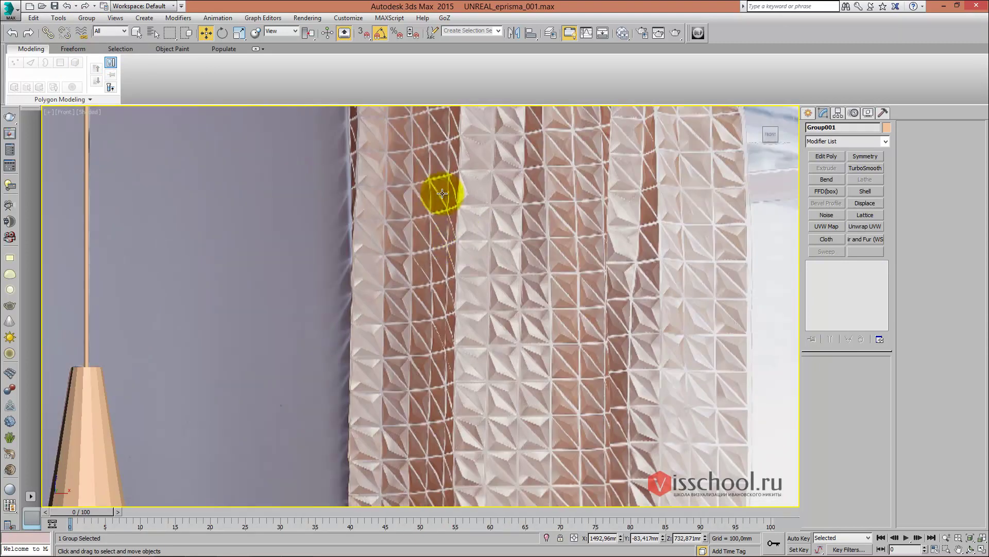
{"action": "scroll", "coordinate": [426, 221], "scroll_direction": "down", "scroll_amount": 4}
{"action": "scroll", "coordinate": [436, 171], "scroll_direction": "down", "scroll_amount": 4}
{"action": "scroll", "coordinate": [435, 172], "scroll_direction": "up", "scroll_amount": 1}
{"action": "scroll", "coordinate": [449, 203], "scroll_direction": "up", "scroll_amount": 1}
{"action": "scroll", "coordinate": [437, 206], "scroll_direction": "up", "scroll_amount": 2}
{"action": "middle_click_drag", "start_coordinate": [431, 207], "coordinate": [439, 243]}
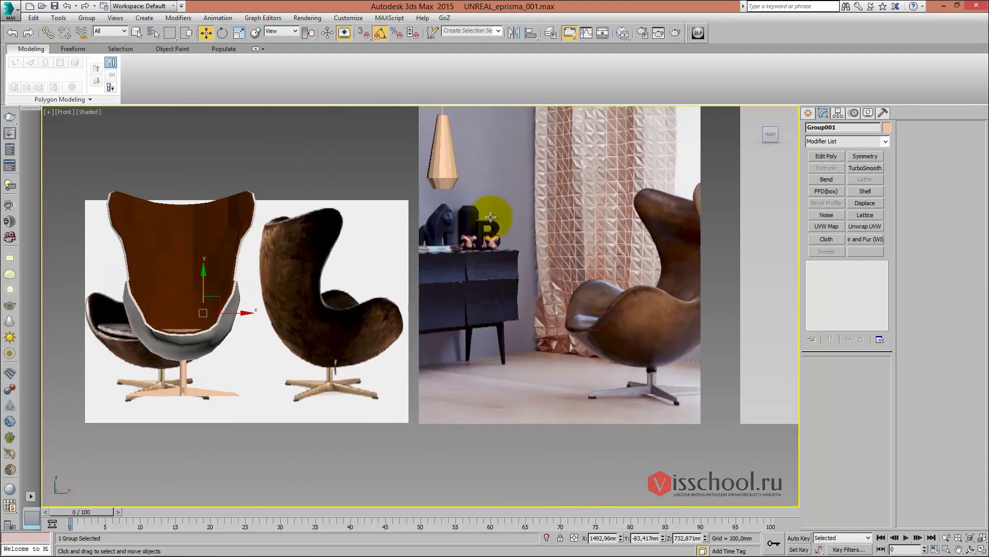
{"action": "scroll", "coordinate": [417, 200], "scroll_direction": "up", "scroll_amount": 2}
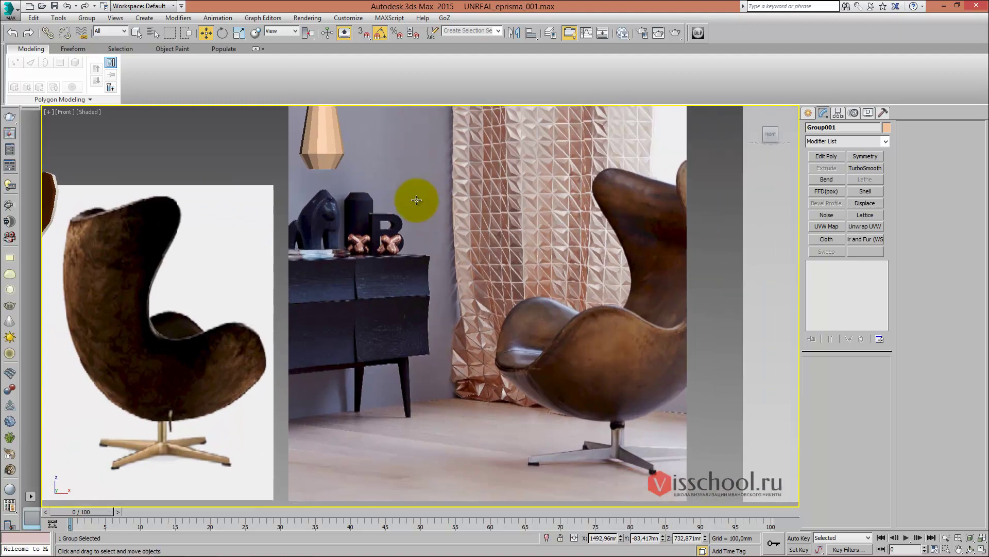
{"action": "middle_click_drag", "start_coordinate": [441, 228], "coordinate": [450, 223]}
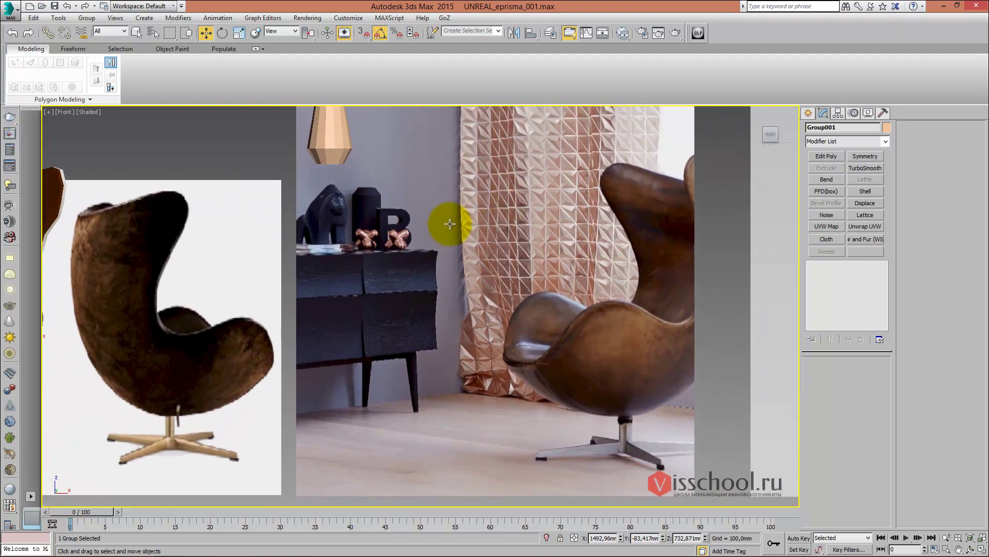
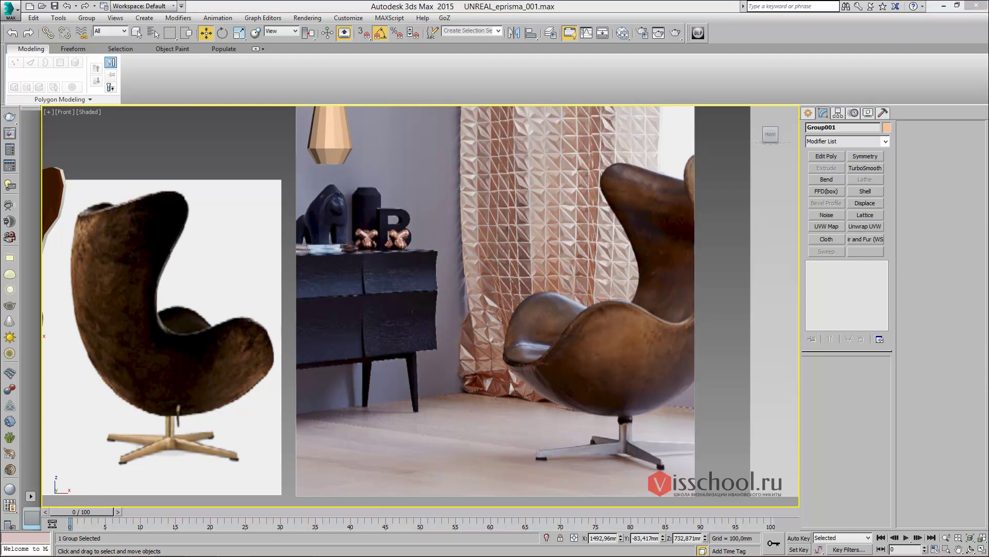
Pan, zoom and orbit the viewport to frame the sideboard and its ornaments
{"action": "middle_click_drag", "start_coordinate": [364, 287], "coordinate": [504, 269]}
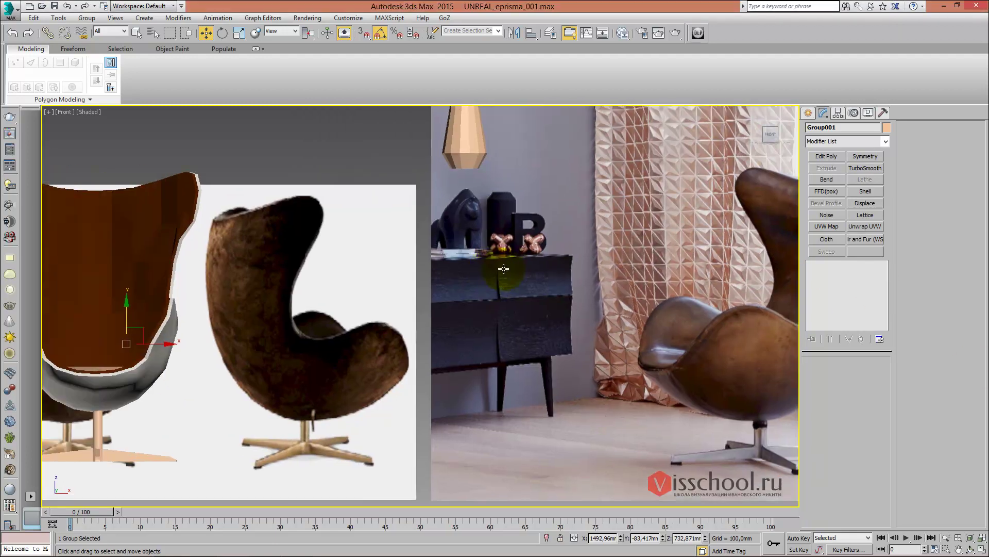
{"action": "scroll", "coordinate": [488, 271], "scroll_direction": "down", "scroll_amount": 3}
{"action": "scroll", "coordinate": [452, 248], "scroll_direction": "up", "scroll_amount": 1}
{"action": "scroll", "coordinate": [471, 216], "scroll_direction": "up", "scroll_amount": 1}
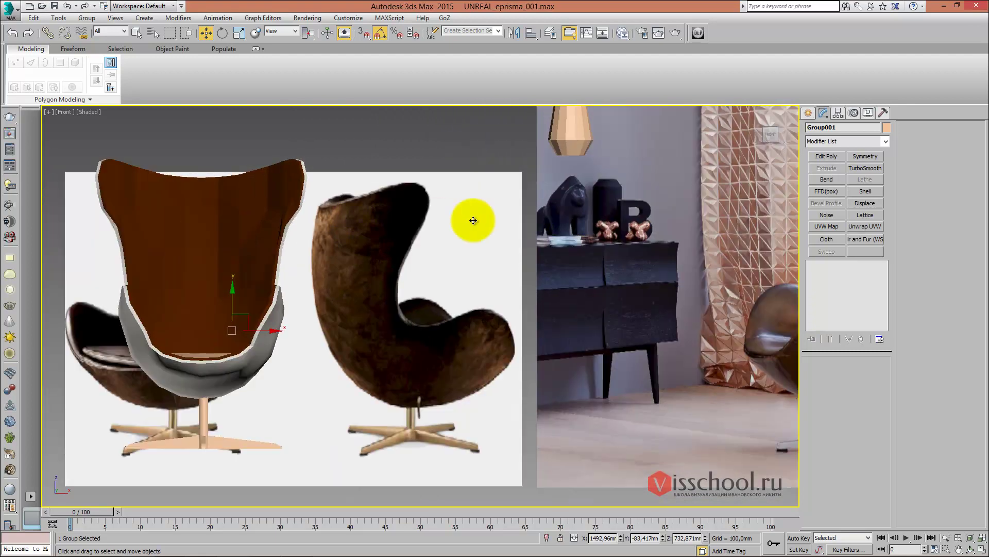
{"action": "scroll", "coordinate": [516, 222], "scroll_direction": "up", "scroll_amount": 1}
{"action": "scroll", "coordinate": [648, 225], "scroll_direction": "up", "scroll_amount": 1}
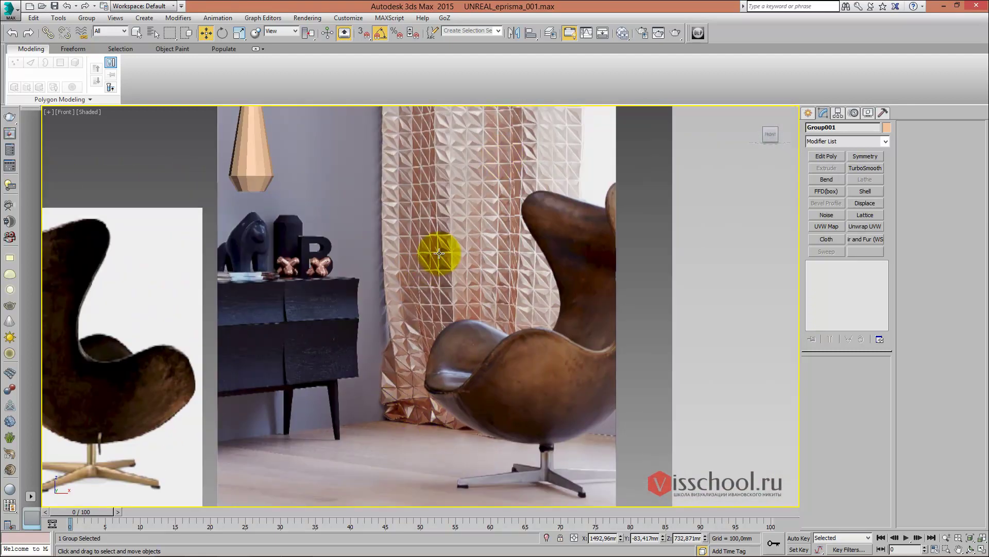
{"action": "scroll", "coordinate": [439, 249], "scroll_direction": "up", "scroll_amount": 2}
{"action": "scroll", "coordinate": [437, 212], "scroll_direction": "up", "scroll_amount": 1}
{"action": "scroll", "coordinate": [418, 216], "scroll_direction": "up", "scroll_amount": 1}
{"action": "scroll", "coordinate": [418, 242], "scroll_direction": "down", "scroll_amount": 2}
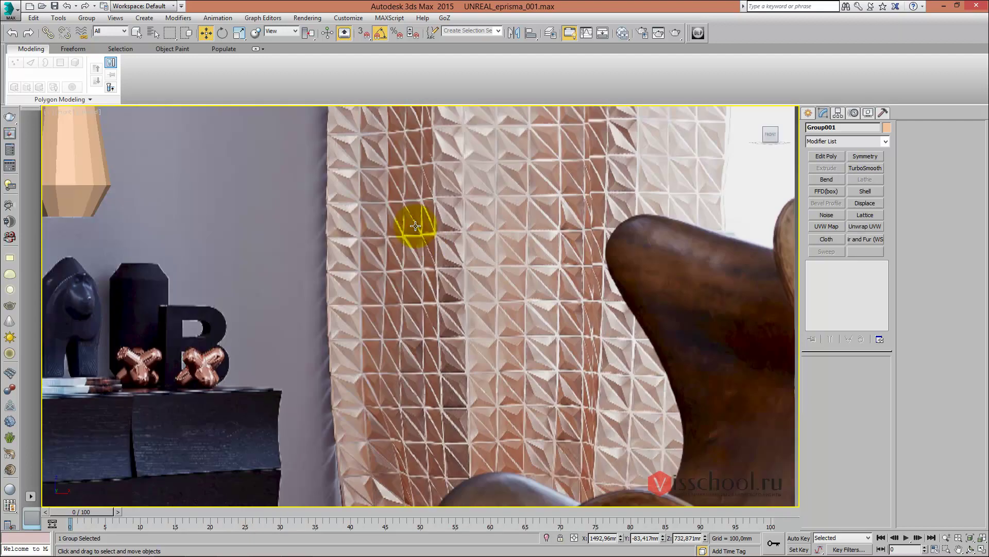
{"action": "scroll", "coordinate": [439, 239], "scroll_direction": "up", "scroll_amount": 2}
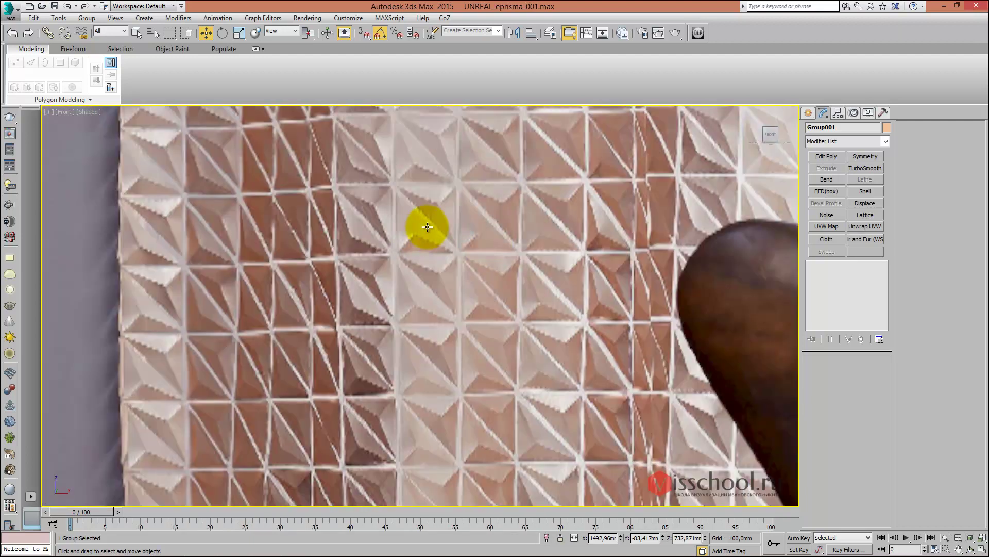
{"action": "scroll", "coordinate": [423, 206], "scroll_direction": "down", "scroll_amount": 1}
{"action": "scroll", "coordinate": [427, 207], "scroll_direction": "down", "scroll_amount": 3}
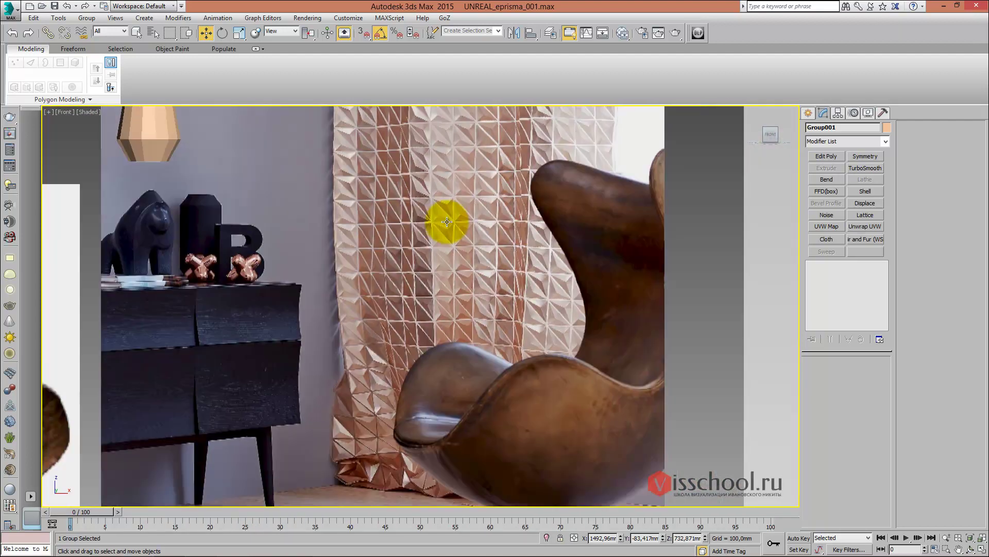
{"action": "middle_click_drag", "start_coordinate": [408, 249], "coordinate": [490, 248]}
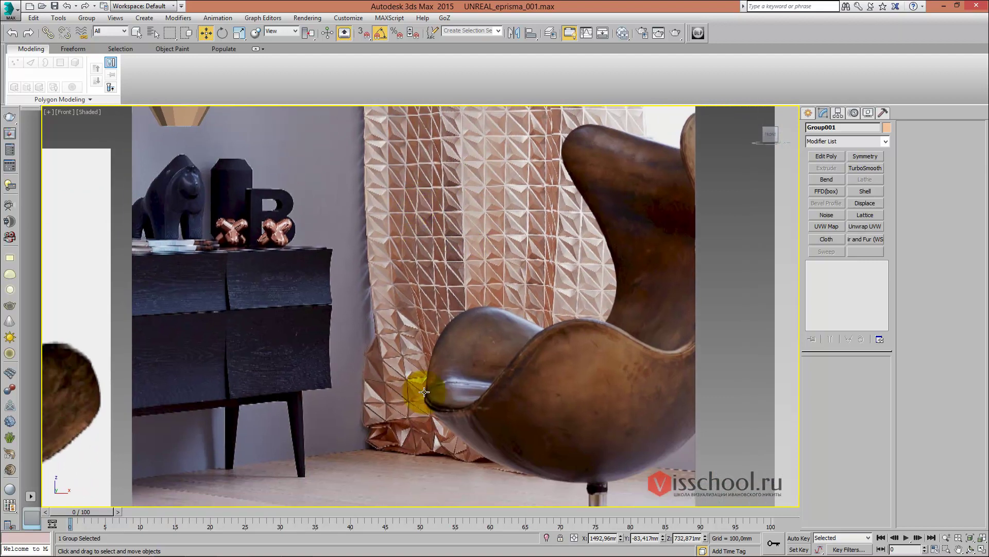
{"action": "middle_click_drag", "start_coordinate": [415, 379], "coordinate": [403, 285]}
{"action": "scroll", "coordinate": [402, 285], "scroll_direction": "down", "scroll_amount": 3}
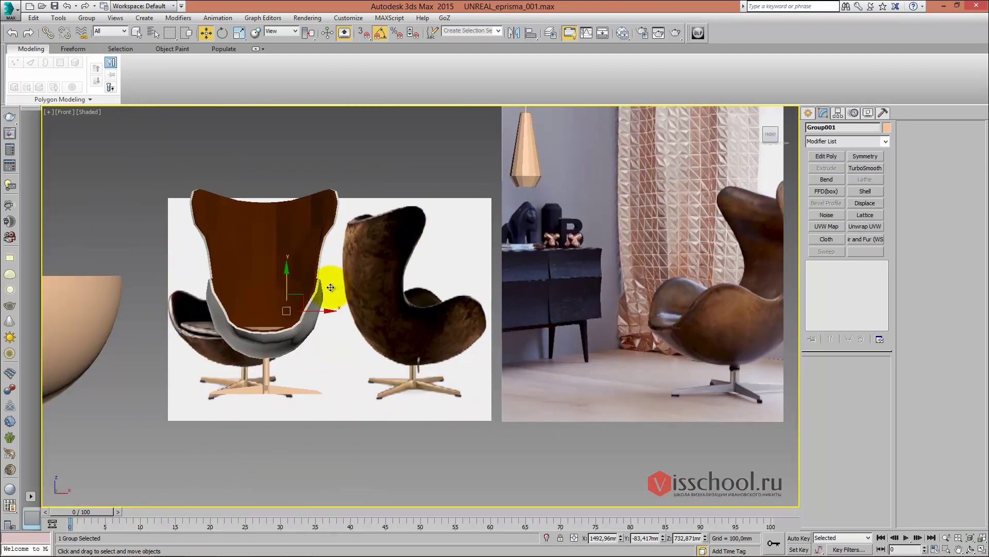
{"action": "mouse_move", "coordinate": [331, 283]}
{"action": "middle_mouse_down", "text": "alt"}
{"action": "mouse_move", "coordinate": [321, 282]}
{"action": "mouse_move", "coordinate": [380, 259]}
{"action": "middle_mouse_up", "text": "alt"}
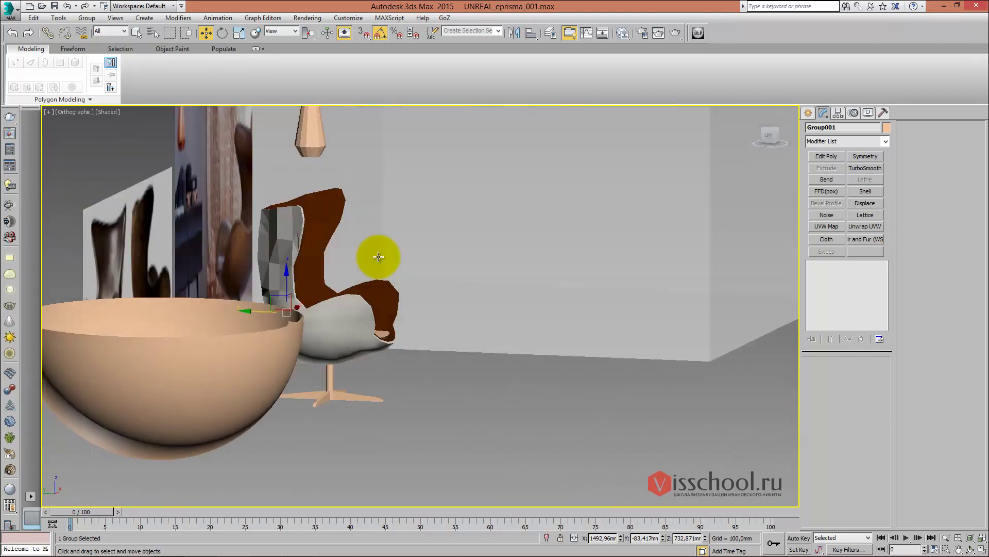
{"action": "key", "text": "f"}
{"action": "scroll", "coordinate": [449, 232], "scroll_direction": "up", "scroll_amount": 5}
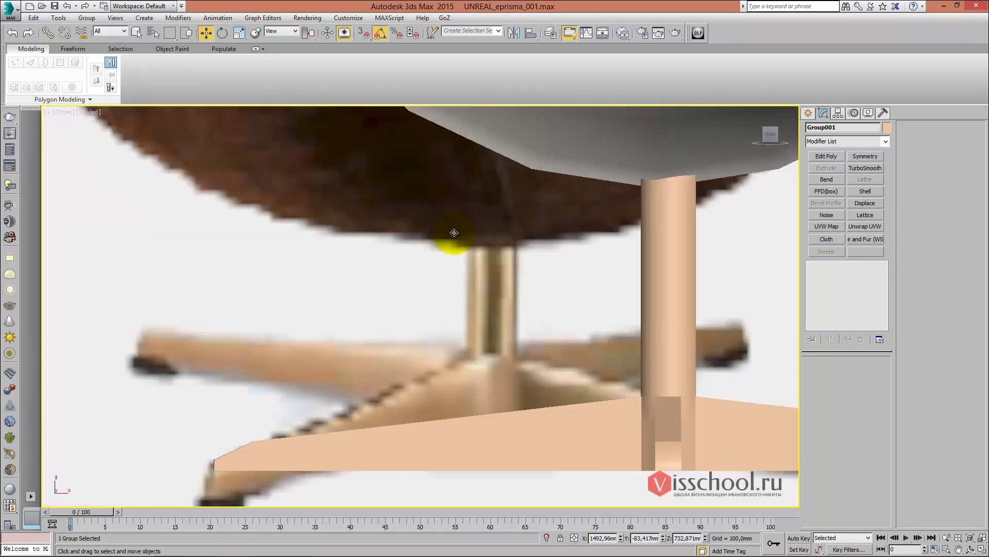
{"action": "scroll", "coordinate": [419, 221], "scroll_direction": "down", "scroll_amount": 2}
{"action": "scroll", "coordinate": [509, 224], "scroll_direction": "down", "scroll_amount": 2}
{"action": "scroll", "coordinate": [484, 234], "scroll_direction": "up", "scroll_amount": 3}
{"action": "middle_click_drag", "start_coordinate": [484, 235], "coordinate": [431, 252]}
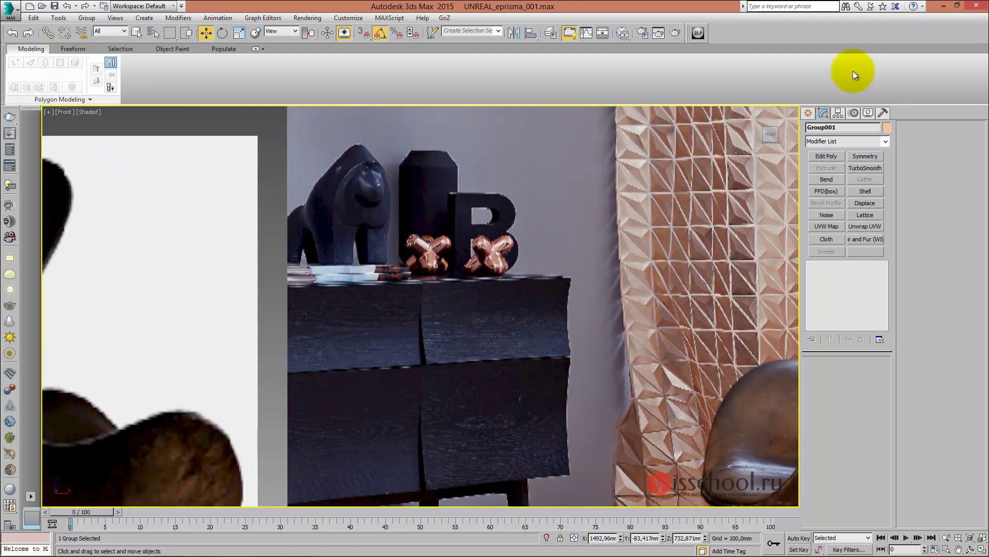
Create a text shape reading 'B' over the sideboard, with viewport rendering turned off
{"action": "left_click", "coordinate": [809, 113]}
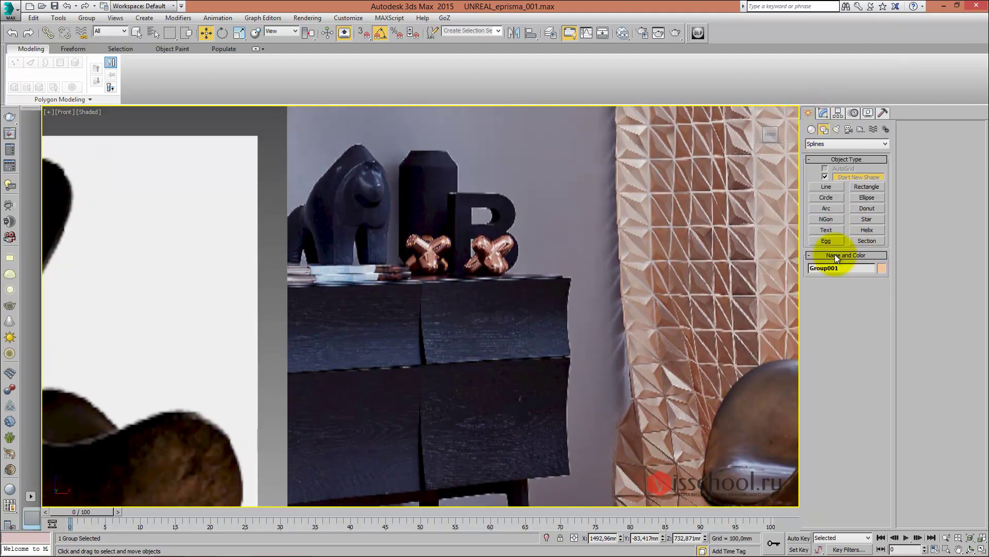
{"action": "left_click", "coordinate": [826, 229]}
{"action": "left_click", "coordinate": [491, 223]}
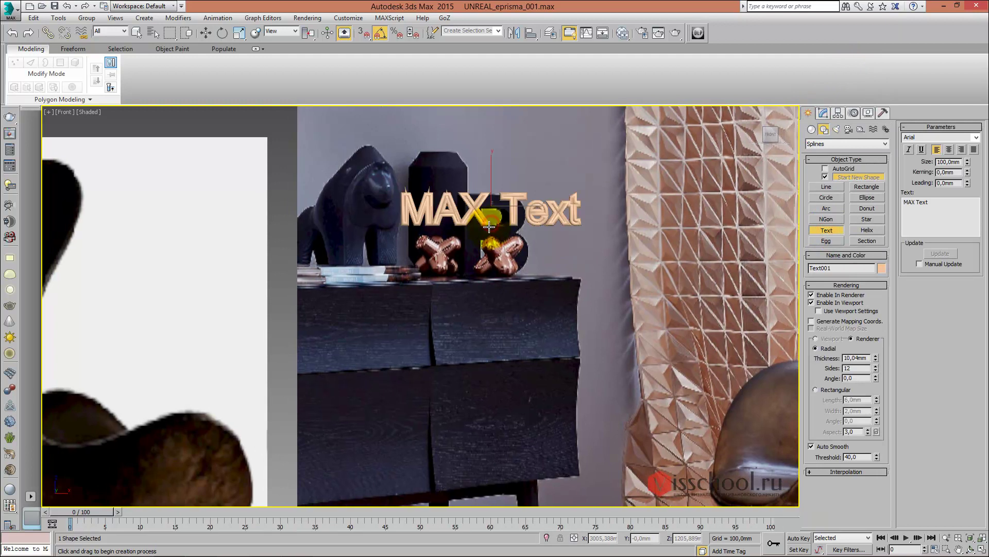
{"action": "middle_click_drag", "start_coordinate": [489, 227], "coordinate": [481, 246]}
{"action": "left_click", "coordinate": [835, 294]}
{"action": "left_click", "coordinate": [812, 302]}
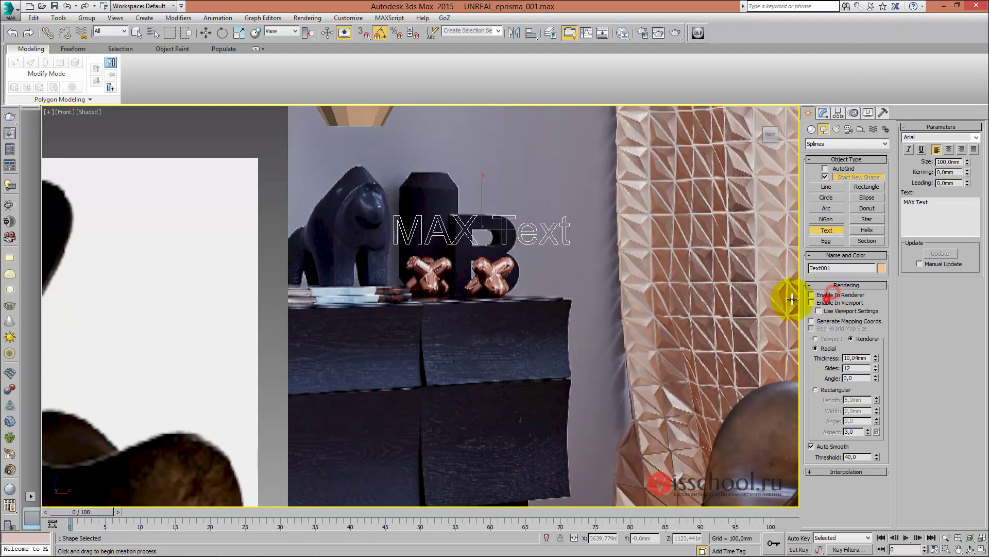
{"action": "middle_click_drag", "start_coordinate": [640, 227], "coordinate": [638, 191]}
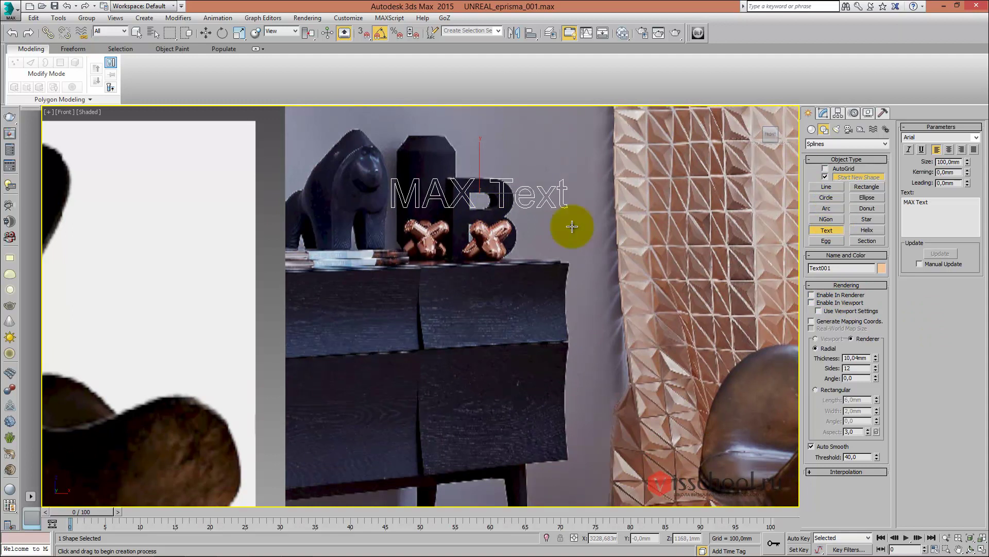
{"action": "triple_click", "coordinate": [932, 202]}
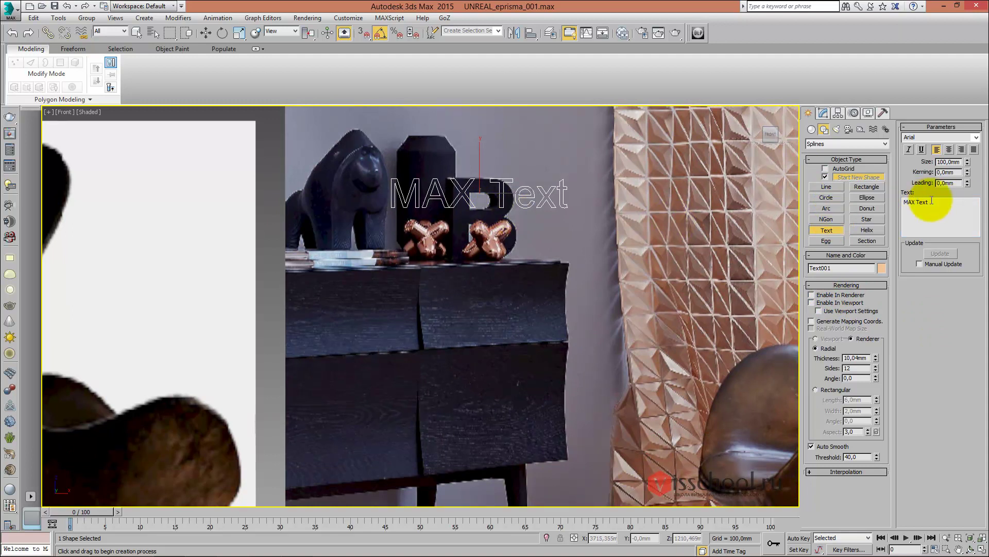
{"action": "type", "text": "И"}
{"action": "key", "text": "BackSpace"}
{"action": "type", "text": "В"}
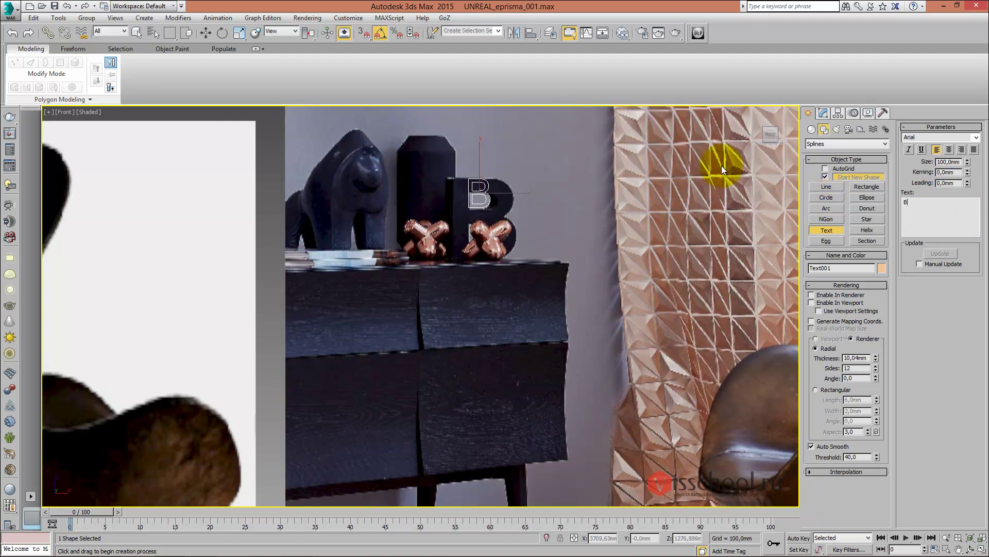
Make the letter 262 mm in Arial Black and move it onto the sideboard
{"action": "left_click_drag", "start_coordinate": [968, 164], "coordinate": [967, 73]}
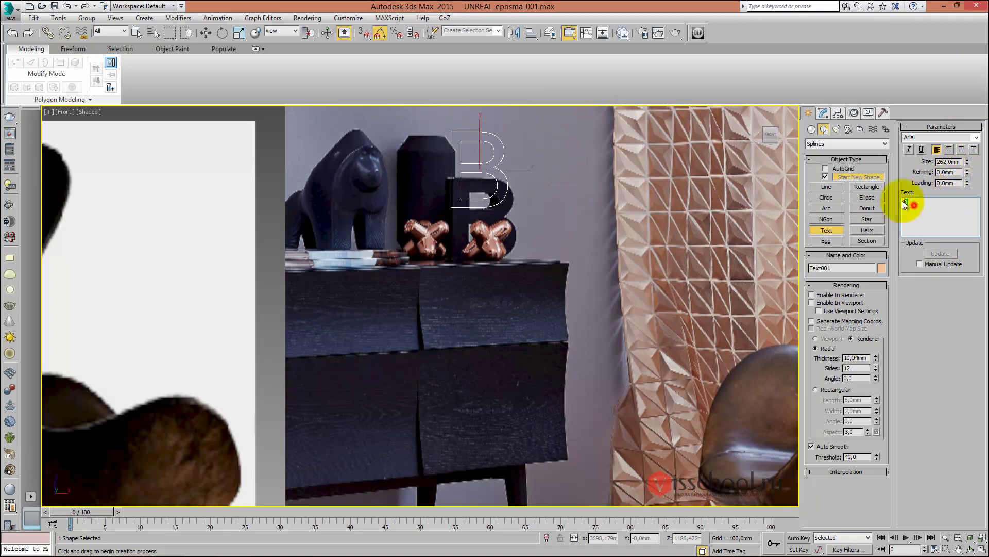
{"action": "left_click", "coordinate": [969, 137]}
{"action": "left_click", "coordinate": [922, 153]}
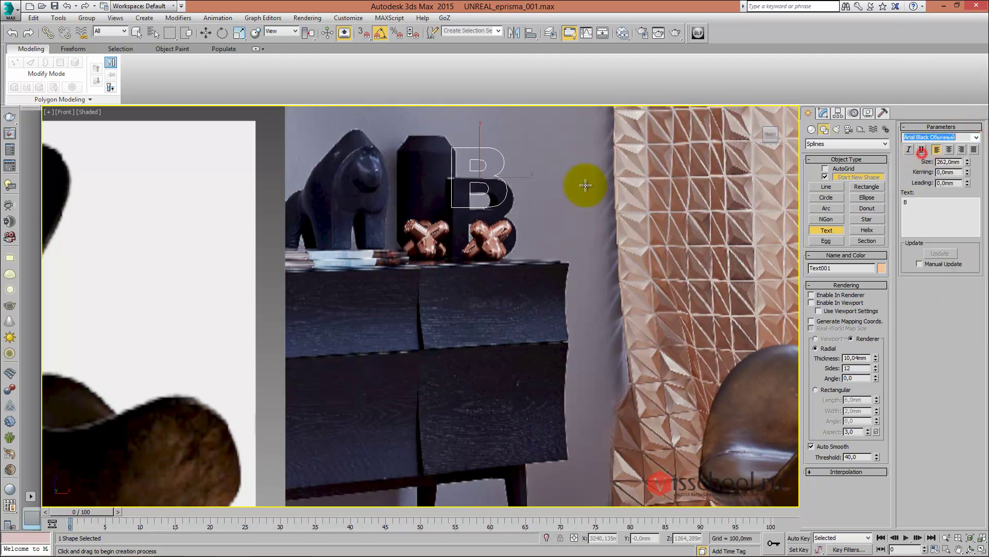
{"action": "key", "text": "w"}
{"action": "mouse_move", "coordinate": [483, 181]}
{"action": "left_mouse_down"}
{"action": "mouse_move", "coordinate": [478, 220]}
{"action": "mouse_move", "coordinate": [503, 248]}
{"action": "left_mouse_up"}
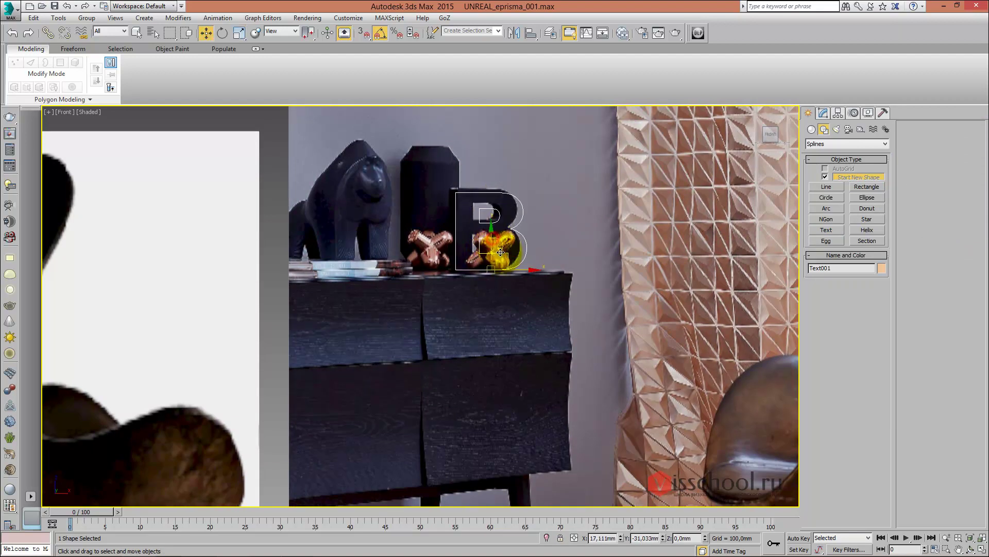
Extrude the letter 85,5 mm deep and place it beside the B ornament
{"action": "left_click", "coordinate": [824, 113]}
{"action": "left_click", "coordinate": [839, 169]}
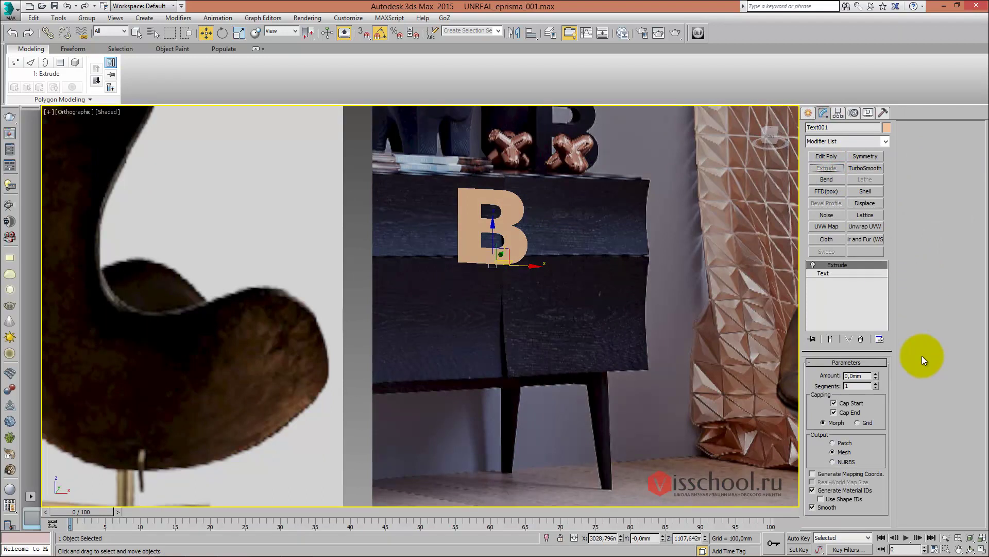
{"action": "left_click_drag", "start_coordinate": [876, 374], "coordinate": [876, 283]}
{"action": "key", "text": "f"}
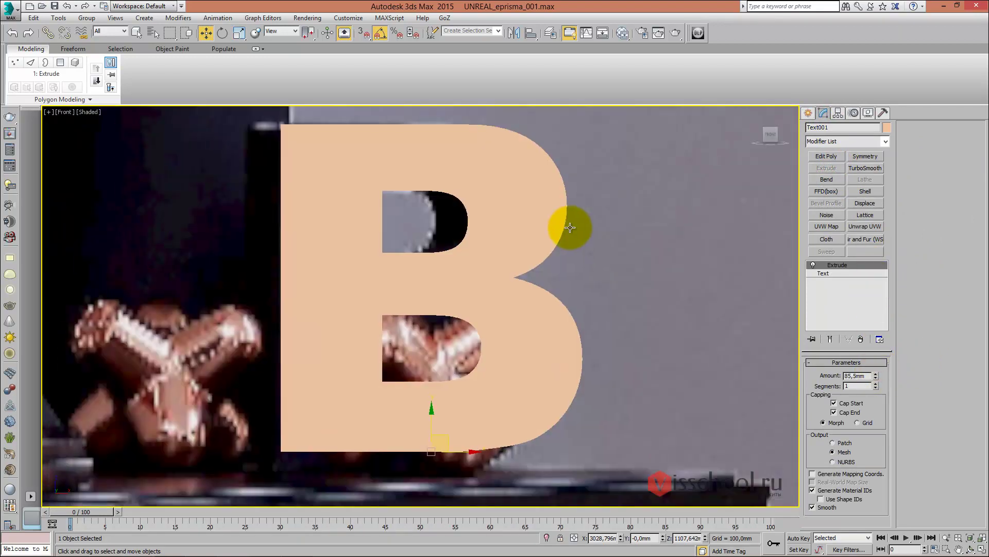
{"action": "scroll", "coordinate": [537, 227], "scroll_direction": "down", "scroll_amount": 2}
{"action": "mouse_move", "coordinate": [497, 287]}
{"action": "left_mouse_down"}
{"action": "mouse_move", "coordinate": [523, 327]}
{"action": "mouse_move", "coordinate": [557, 265]}
{"action": "left_mouse_up"}
{"action": "mouse_move", "coordinate": [556, 265]}
{"action": "middle_mouse_down"}
{"action": "mouse_move", "coordinate": [471, 204]}
{"action": "mouse_move", "coordinate": [442, 220]}
{"action": "middle_mouse_up"}
{"action": "scroll", "coordinate": [471, 204], "scroll_direction": "down", "scroll_amount": 3}
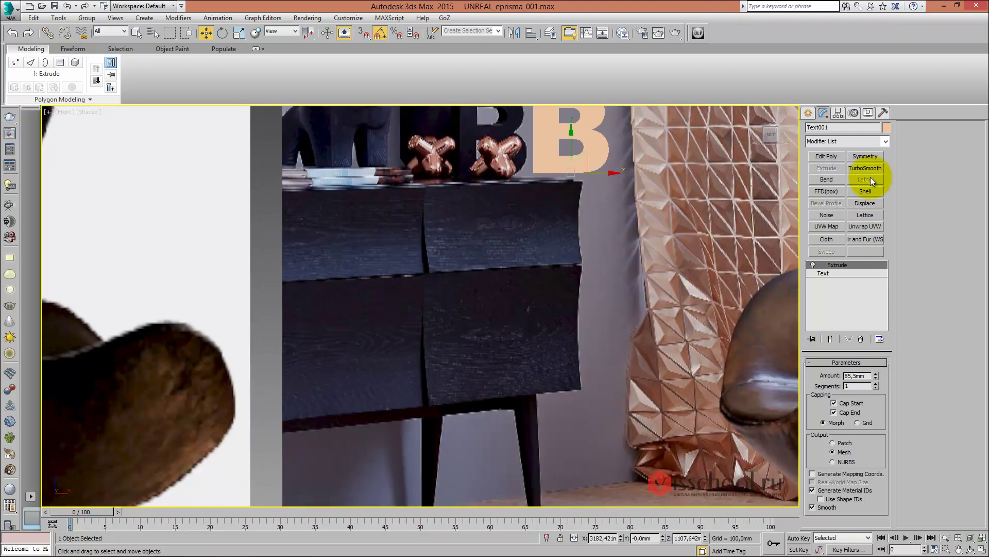
{"action": "left_click", "coordinate": [808, 113]}
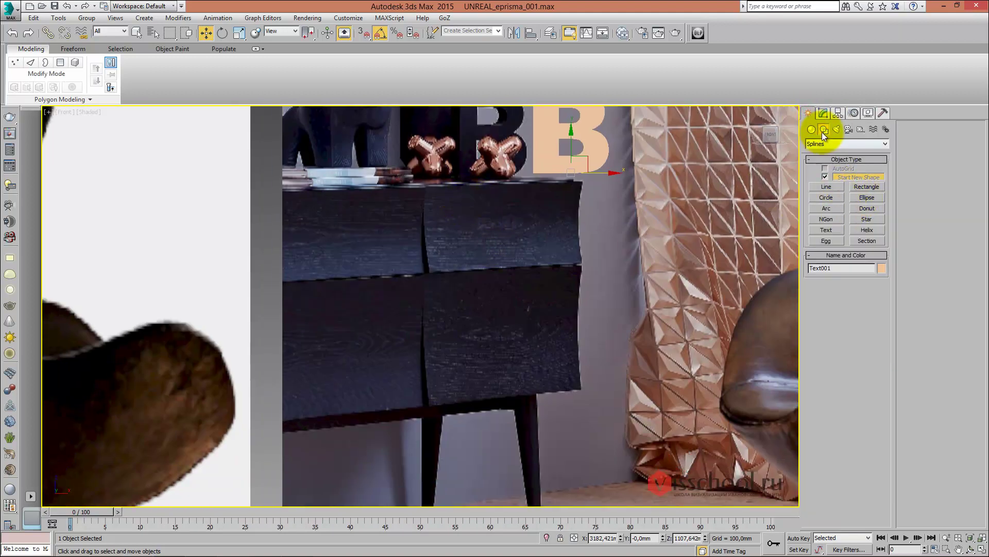
Draw a see-through box about 335 mm tall and move it over the chair
{"action": "left_click", "coordinate": [811, 130]}
{"action": "left_click", "coordinate": [833, 180]}
{"action": "scroll", "coordinate": [559, 201], "scroll_direction": "down", "scroll_amount": 4}
{"action": "mouse_move", "coordinate": [587, 188]}
{"action": "left_mouse_down"}
{"action": "mouse_move", "coordinate": [429, 308]}
{"action": "mouse_move", "coordinate": [391, 306]}
{"action": "left_mouse_up"}
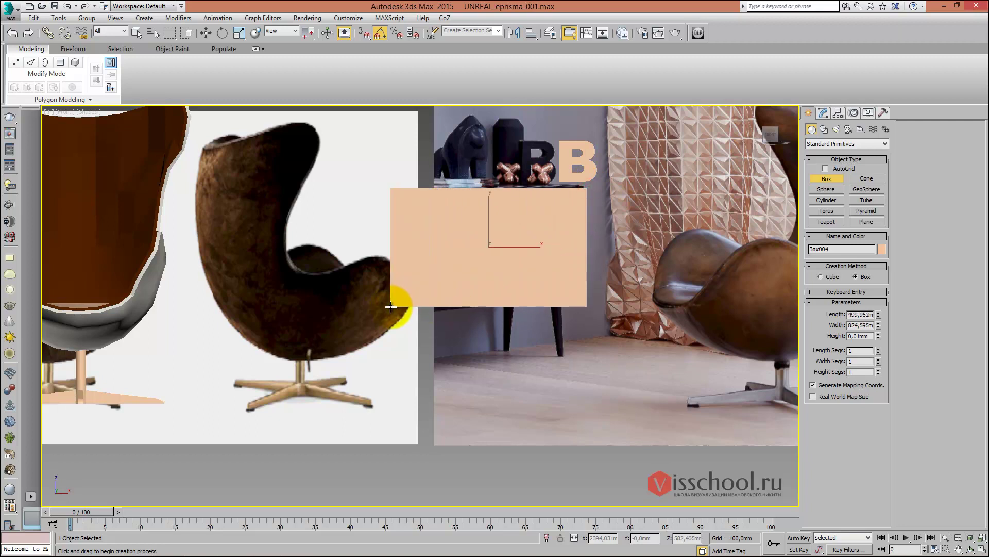
{"action": "mouse_move", "coordinate": [448, 216]}
{"action": "middle_mouse_down", "text": "alt"}
{"action": "mouse_move", "coordinate": [490, 212]}
{"action": "mouse_move", "coordinate": [441, 261]}
{"action": "mouse_move", "coordinate": [459, 227]}
{"action": "mouse_move", "coordinate": [480, 238]}
{"action": "middle_mouse_up", "text": "alt"}
{"action": "key", "text": "alt+x"}
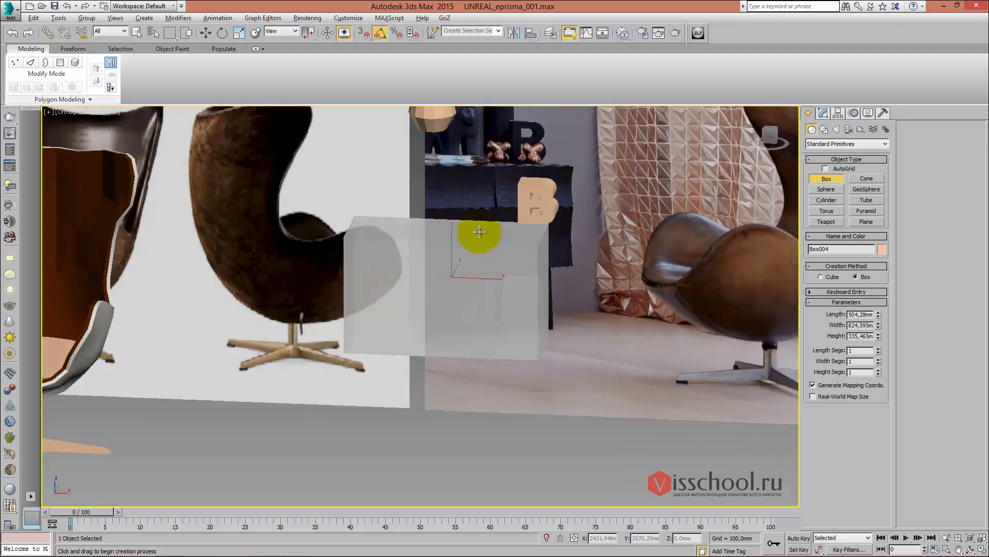
{"action": "key", "text": "f"}
{"action": "scroll", "coordinate": [462, 240], "scroll_direction": "down", "scroll_amount": 3}
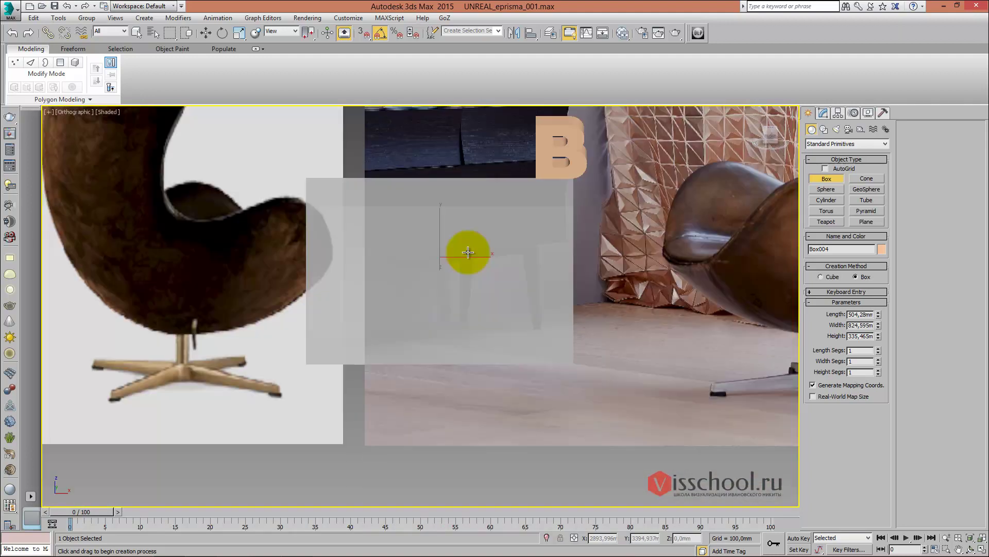
{"action": "scroll", "coordinate": [466, 239], "scroll_direction": "up", "scroll_amount": 2}
{"action": "scroll", "coordinate": [471, 232], "scroll_direction": "down", "scroll_amount": 3}
{"action": "key", "text": "w"}
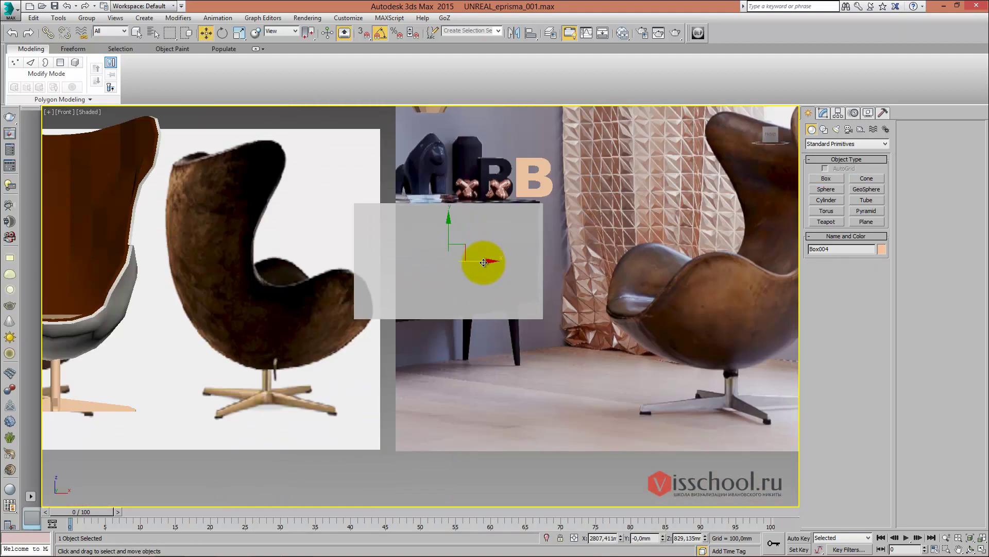
{"action": "left_click_drag", "start_coordinate": [482, 258], "coordinate": [654, 255]}
{"action": "scroll", "coordinate": [618, 237], "scroll_direction": "up", "scroll_amount": 2}
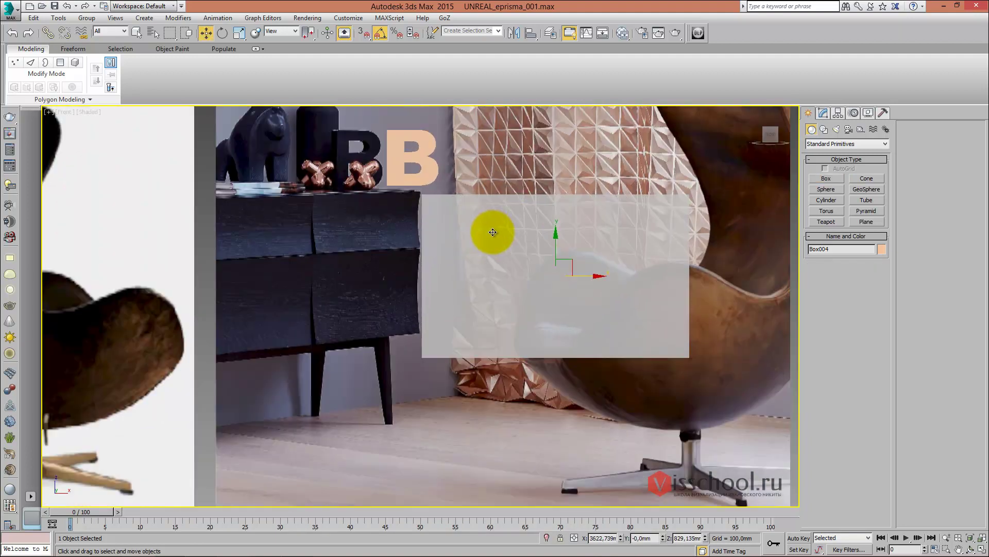
Convert the box to Editable Poly and nudge its left-side vertices slightly left
{"action": "right_click", "coordinate": [469, 193]}
{"action": "mouse_move", "coordinate": [495, 296]}
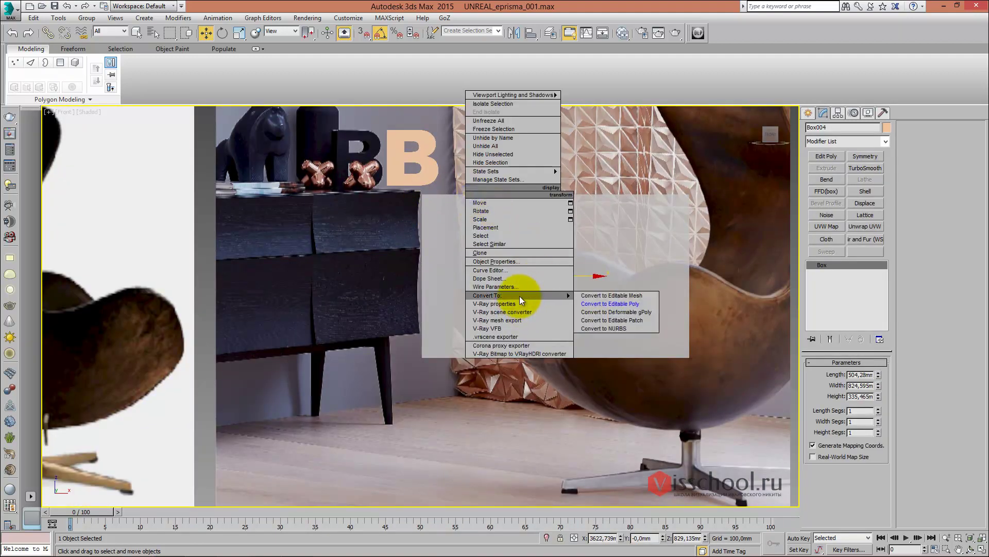
{"action": "left_click", "coordinate": [610, 304]}
{"action": "key", "text": "1"}
{"action": "left_click_drag", "start_coordinate": [400, 179], "coordinate": [463, 336]}
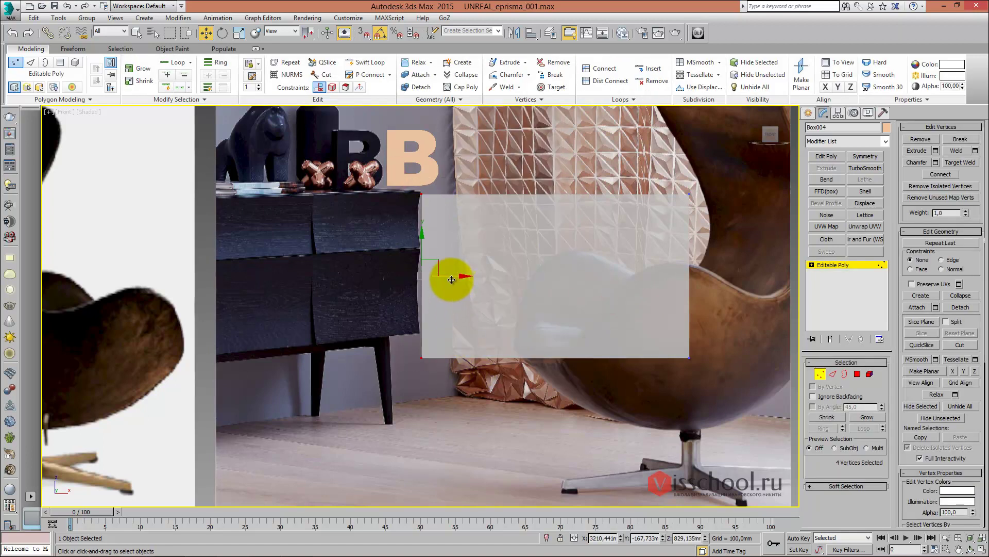
{"action": "left_click_drag", "start_coordinate": [452, 279], "coordinate": [439, 280]}
Connect the box's edges to add a raised horizontal edge across the front
{"action": "key", "text": "2"}
{"action": "middle_click_drag", "start_coordinate": [567, 338], "coordinate": [503, 356]}
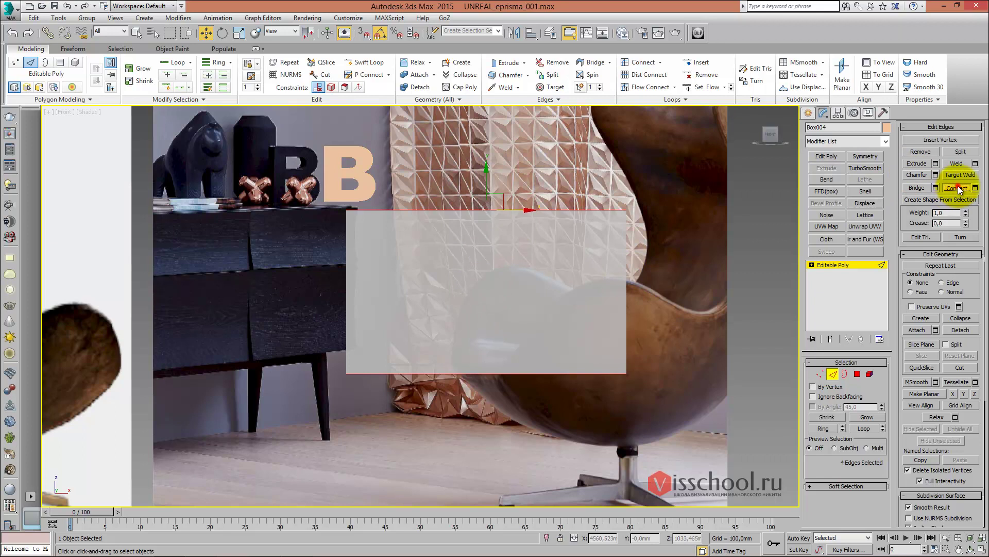
{"action": "left_click", "coordinate": [957, 187]}
{"action": "middle_click_drag", "start_coordinate": [480, 249], "coordinate": [474, 252]}
{"action": "left_click", "coordinate": [620, 278]}
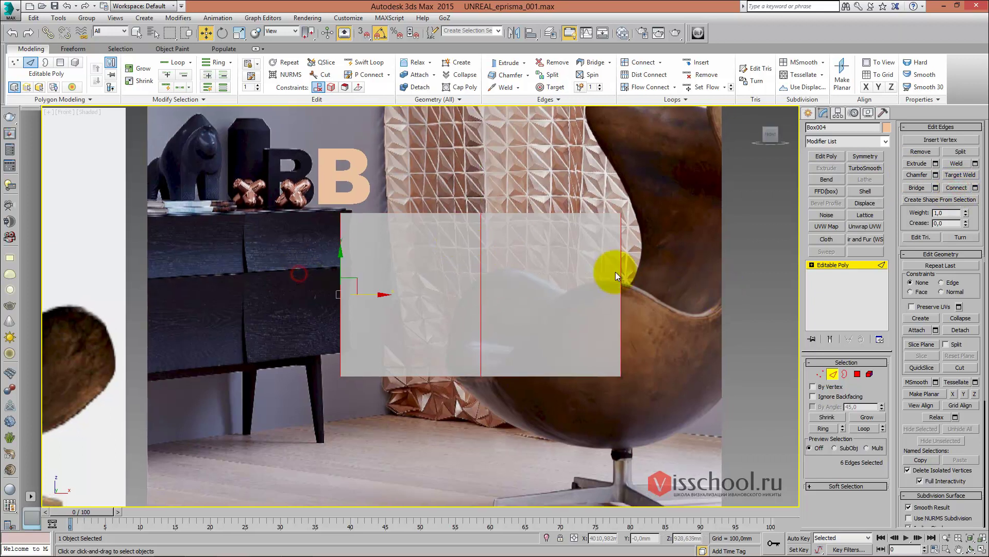
{"action": "left_click", "coordinate": [958, 188]}
{"action": "left_click_drag", "start_coordinate": [482, 262], "coordinate": [416, 248]}
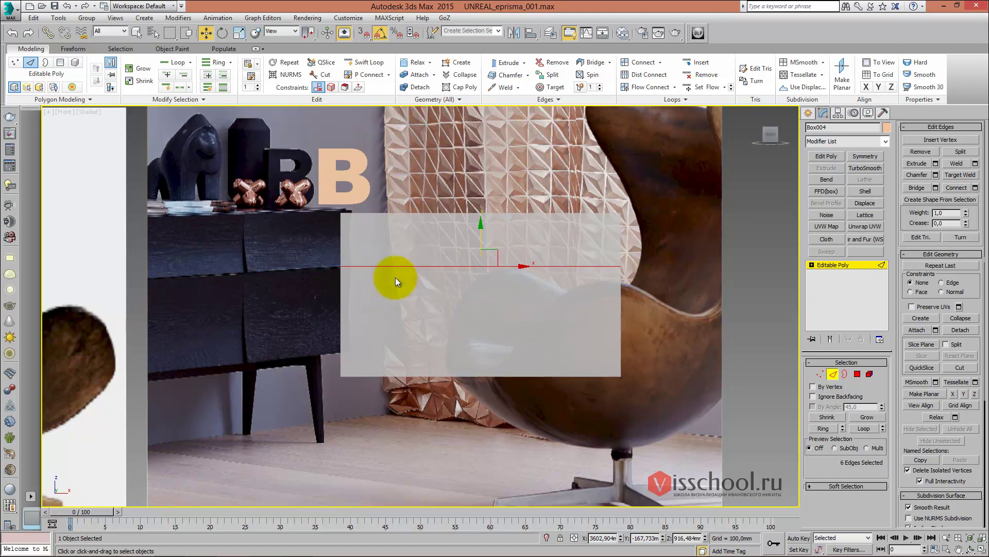
Raise vertices to the drawer line and lower the bottom vertices slightly, with edged faces shown
{"action": "key", "text": "1"}
{"action": "left_click_drag", "start_coordinate": [467, 350], "coordinate": [437, 276]}
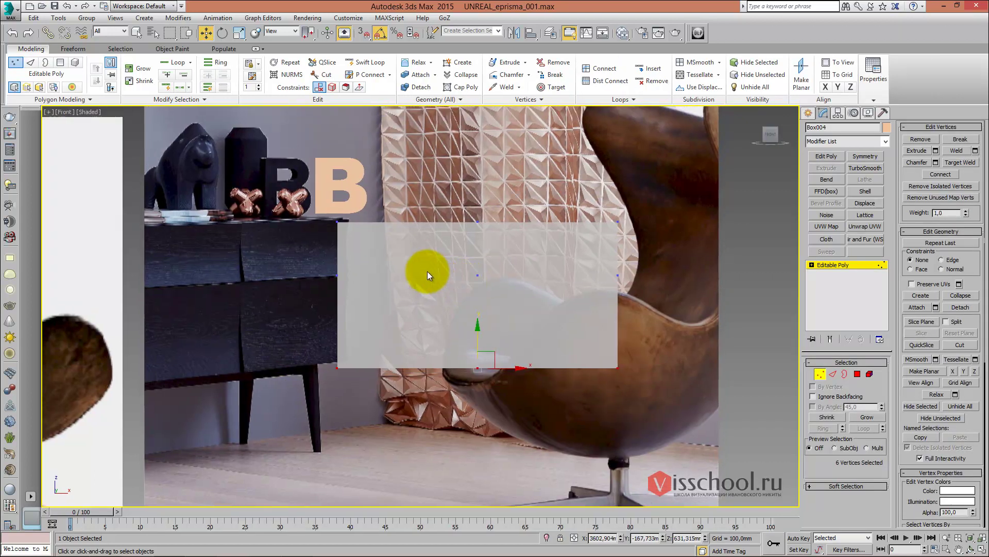
{"action": "key", "text": "F4"}
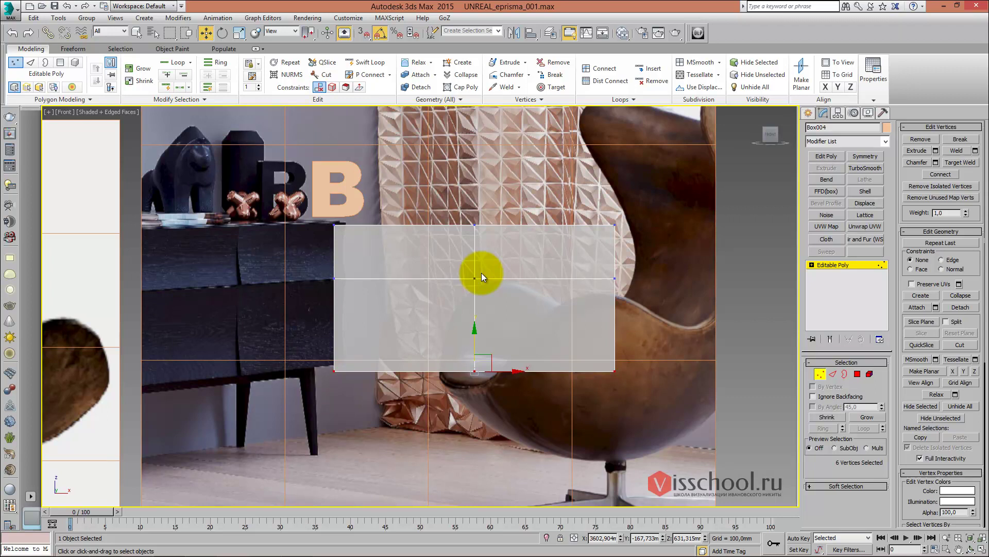
{"action": "middle_click_drag", "start_coordinate": [482, 273], "coordinate": [482, 269]}
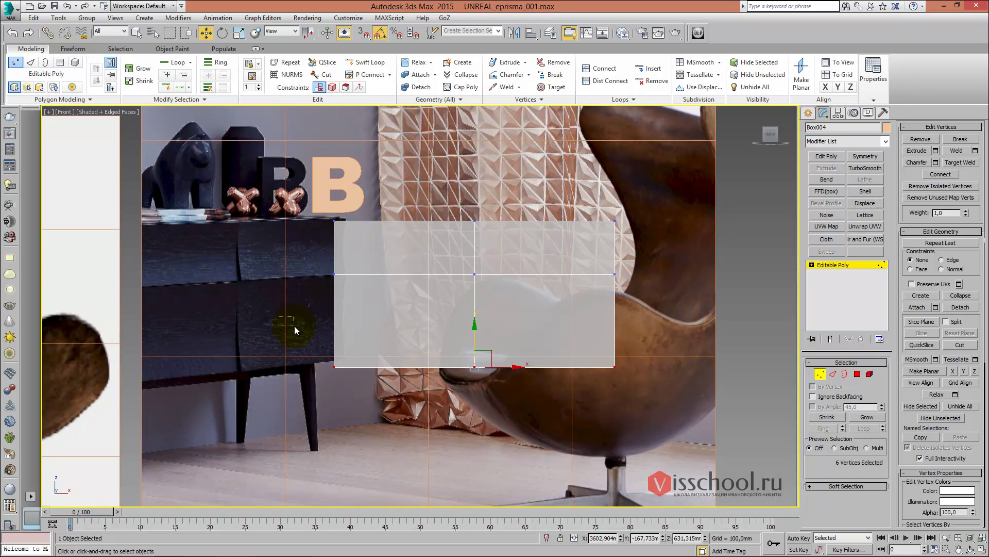
{"action": "middle_click_drag", "start_coordinate": [545, 319], "coordinate": [528, 329]}
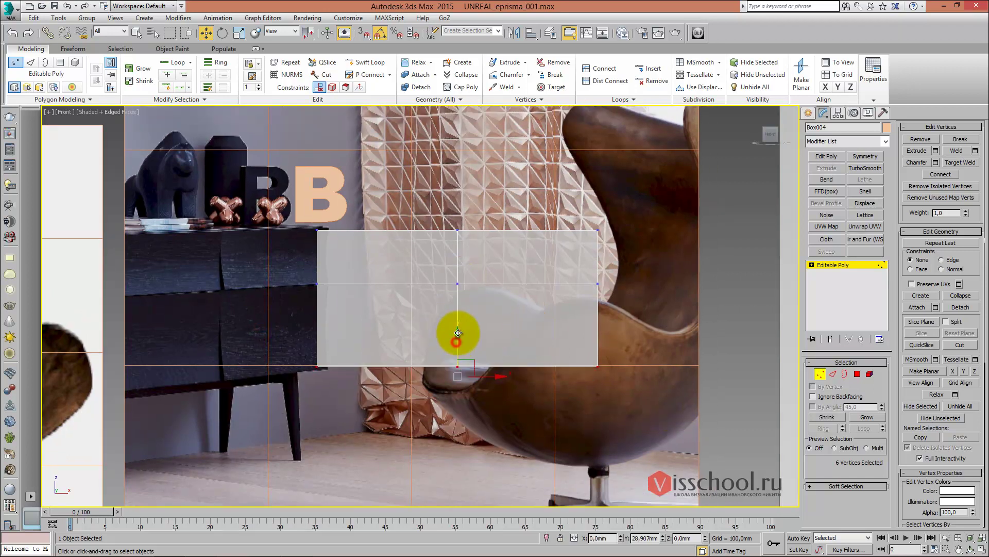
{"action": "middle_click_drag", "start_coordinate": [433, 291], "coordinate": [428, 280]}
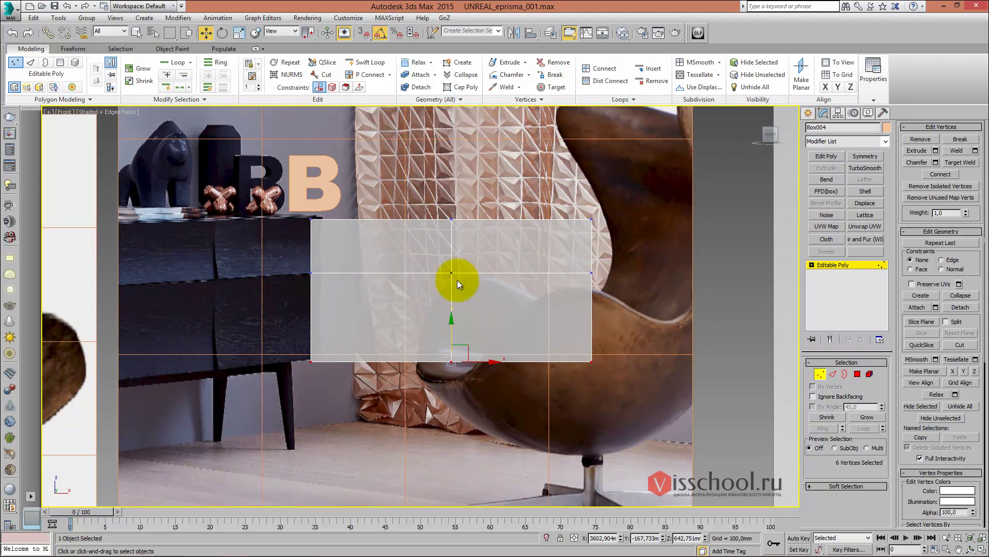
{"action": "left_click_drag", "start_coordinate": [451, 330], "coordinate": [451, 334]}
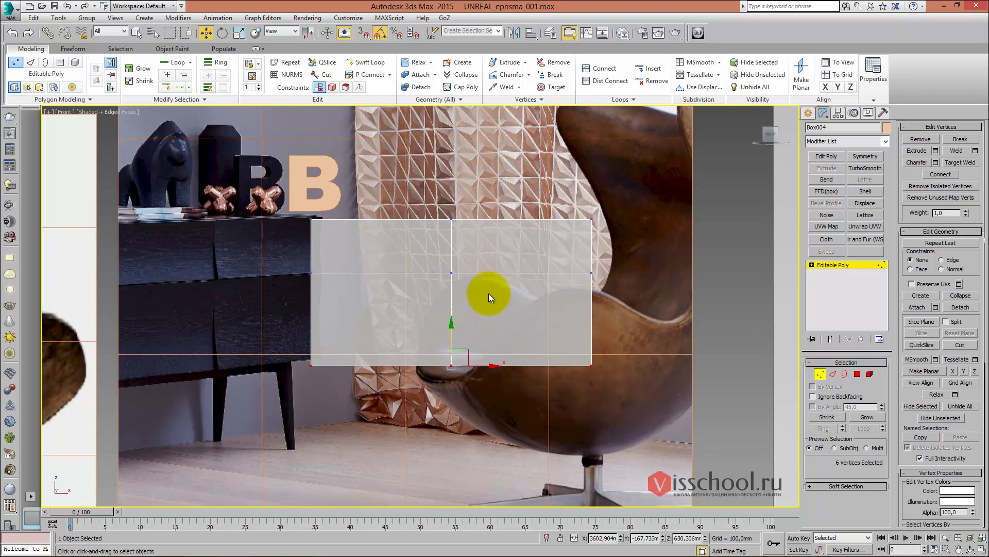
Scale the bottom row of vertices wider to match the reference width
{"action": "middle_click_drag", "start_coordinate": [489, 293], "coordinate": [491, 290]}
{"action": "left_click_drag", "start_coordinate": [281, 329], "coordinate": [691, 397]}
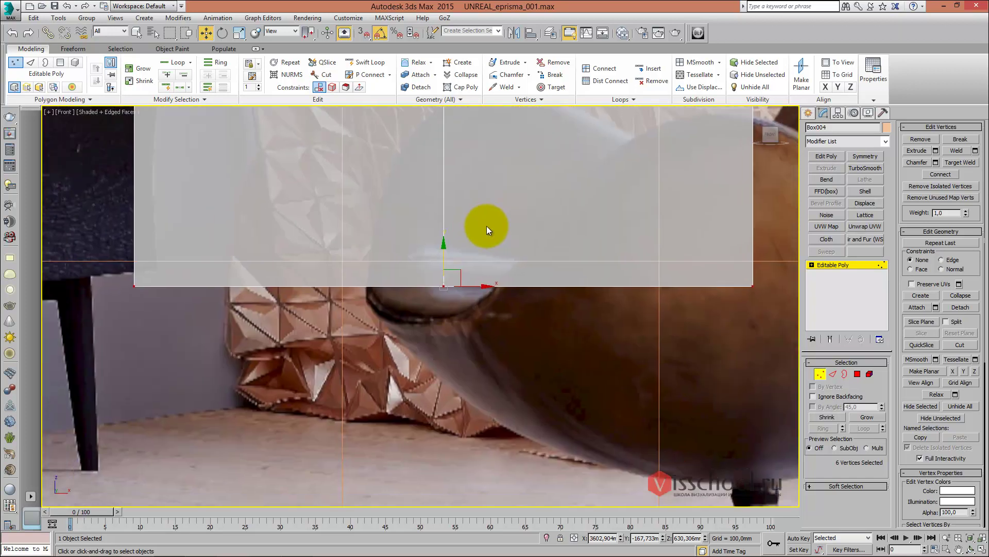
{"action": "scroll", "coordinate": [479, 221], "scroll_direction": "down", "scroll_amount": 3}
{"action": "scroll", "coordinate": [456, 222], "scroll_direction": "down", "scroll_amount": 2}
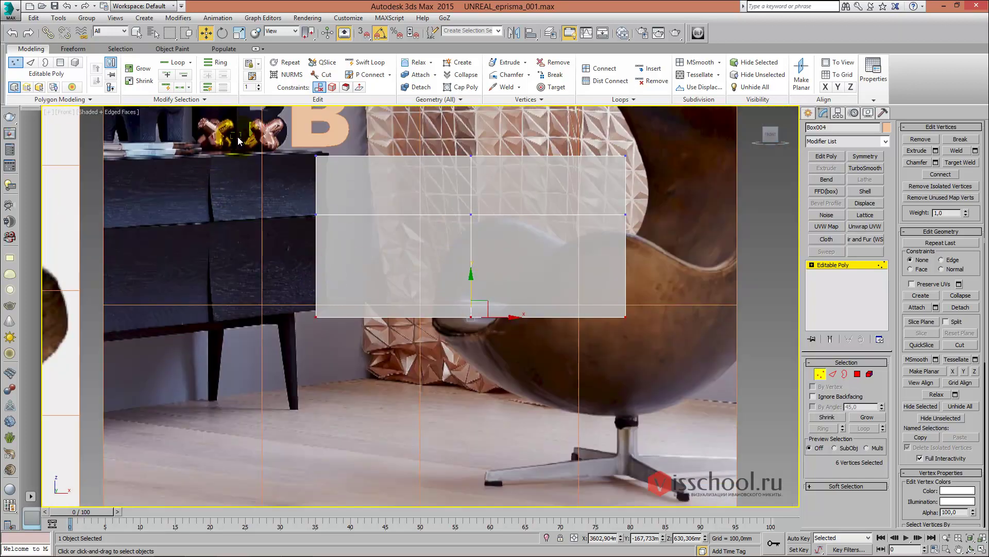
{"action": "key", "text": "r"}
{"action": "left_click_drag", "start_coordinate": [522, 228], "coordinate": [513, 230]}
Finish widening the box, then select its upper and lower right-hand faces
{"action": "middle_click_drag", "start_coordinate": [513, 230], "coordinate": [498, 244]}
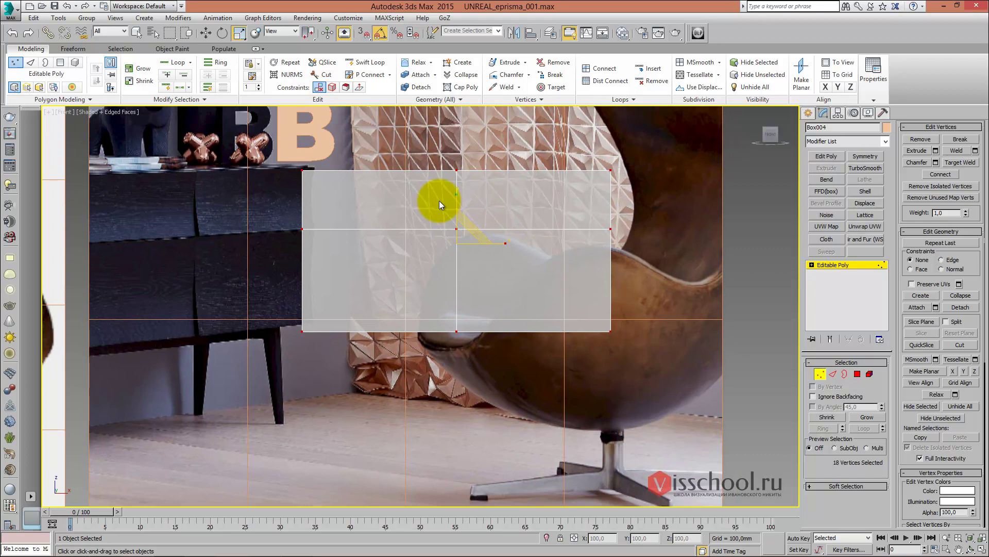
{"action": "left_click", "coordinate": [823, 265]}
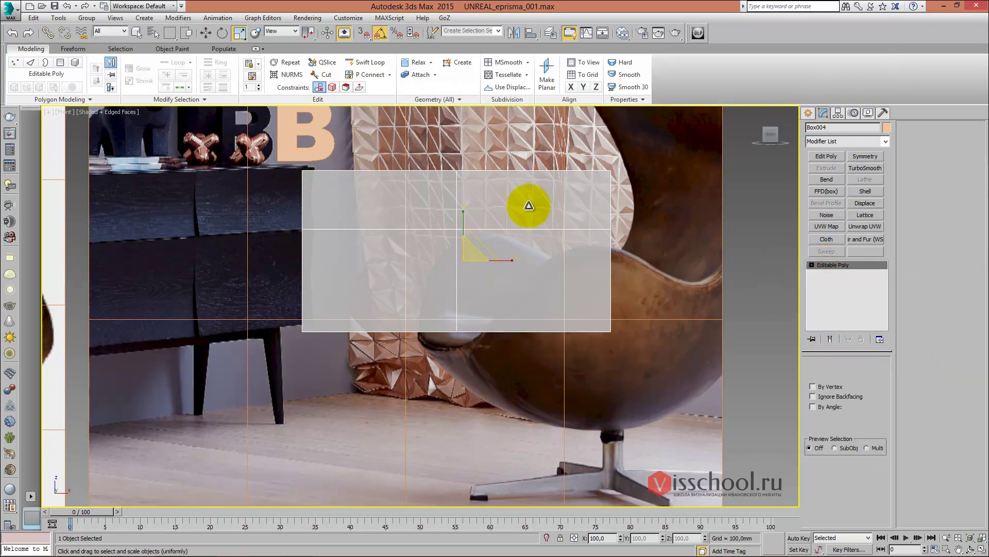
{"action": "key", "text": "4"}
{"action": "left_click", "coordinate": [512, 252], "text": "ctrl"}
{"action": "left_click", "coordinate": [513, 204]}
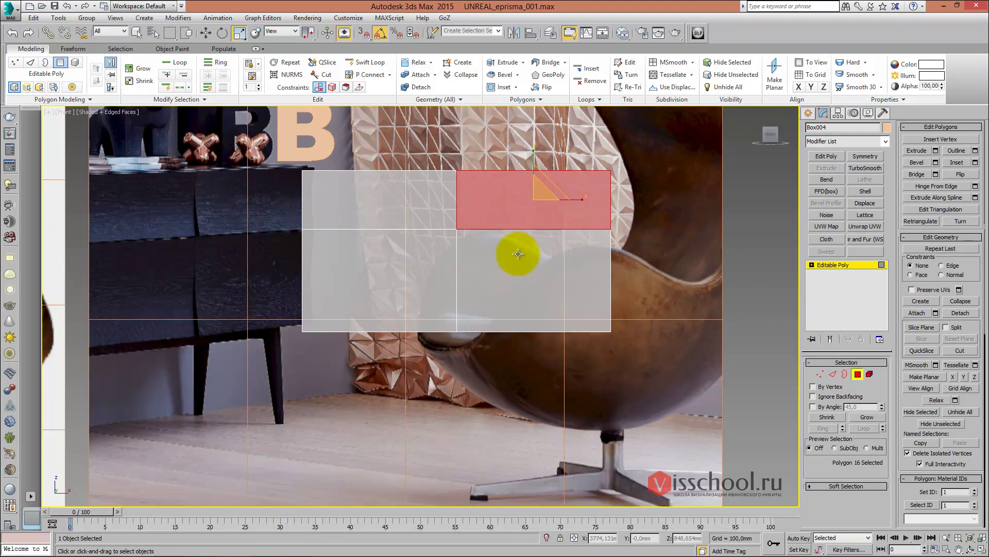
{"action": "middle_click_drag", "start_coordinate": [497, 212], "coordinate": [478, 223]}
{"action": "left_click", "coordinate": [484, 269], "text": "ctrl"}
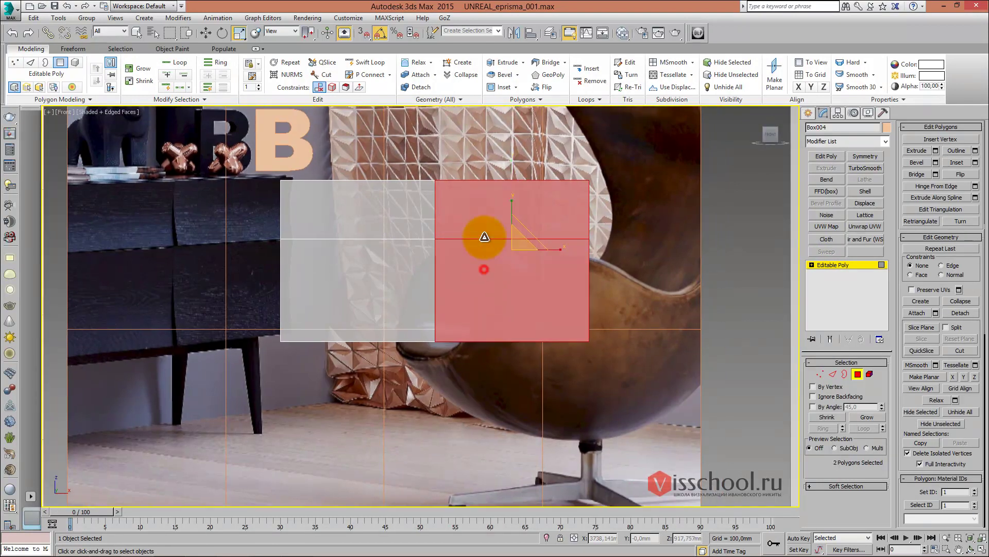
{"action": "scroll", "coordinate": [484, 236], "scroll_direction": "up", "scroll_amount": 5}
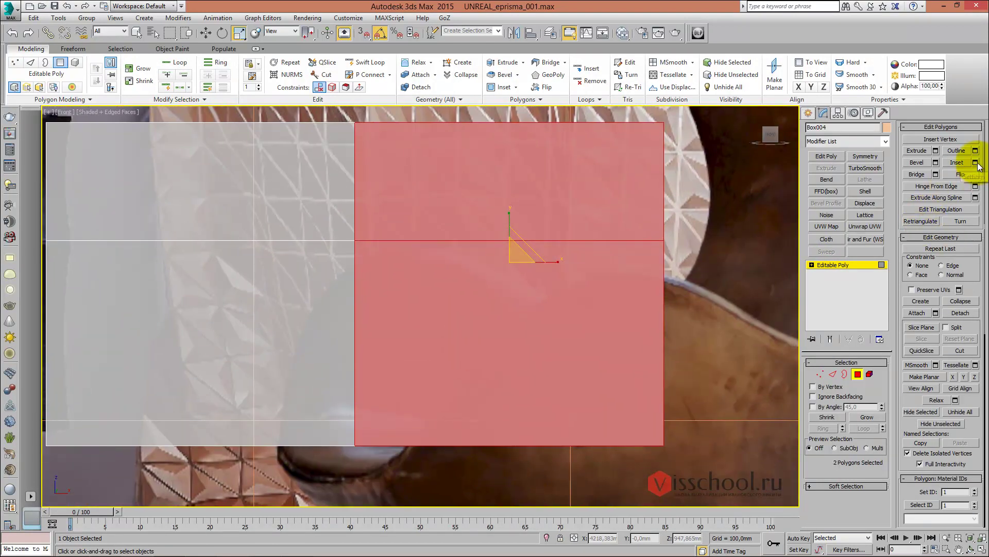
Inset the two faces By Polygon with an amount of 2,44mm
{"action": "left_click", "coordinate": [976, 162]}
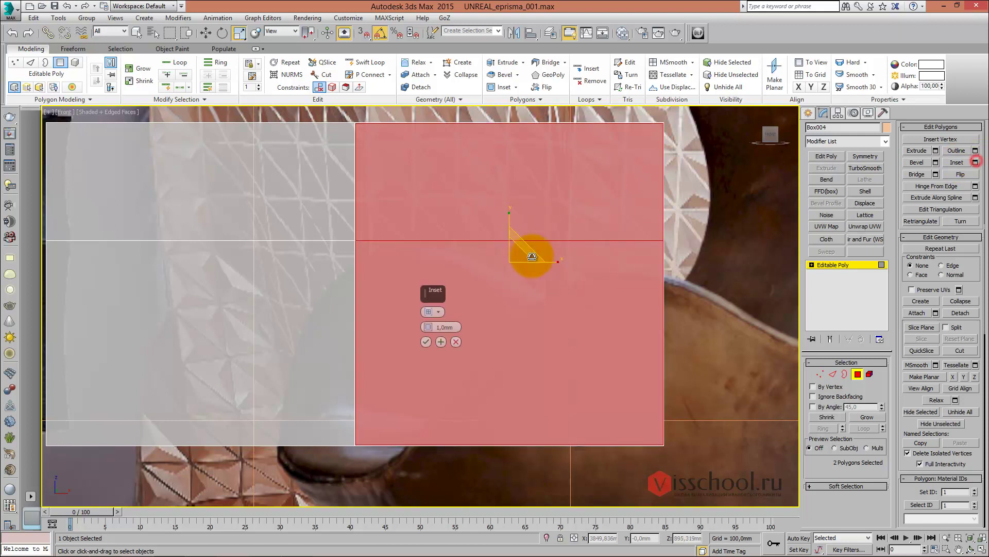
{"action": "left_click", "coordinate": [439, 312]}
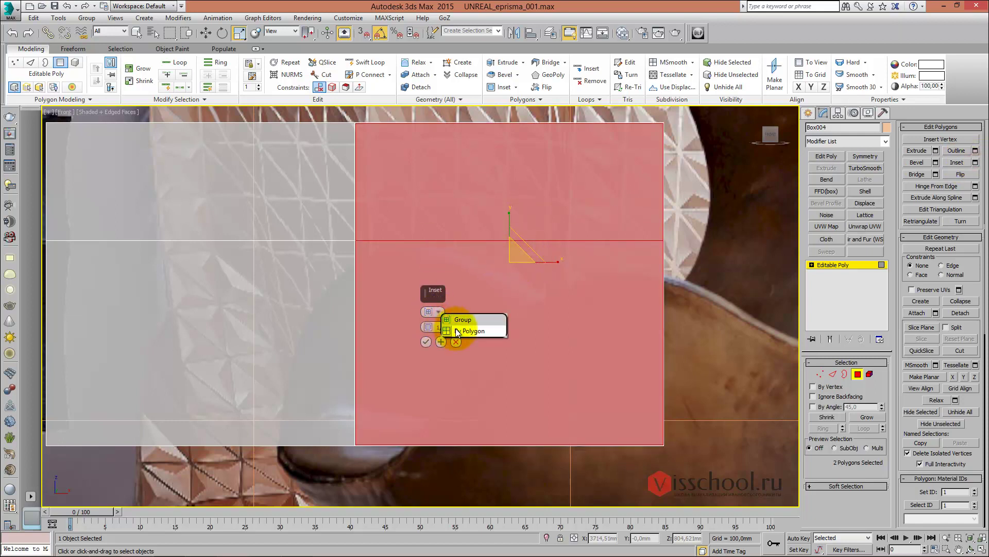
{"action": "left_click", "coordinate": [448, 330]}
{"action": "left_click_drag", "start_coordinate": [430, 326], "coordinate": [429, 322]}
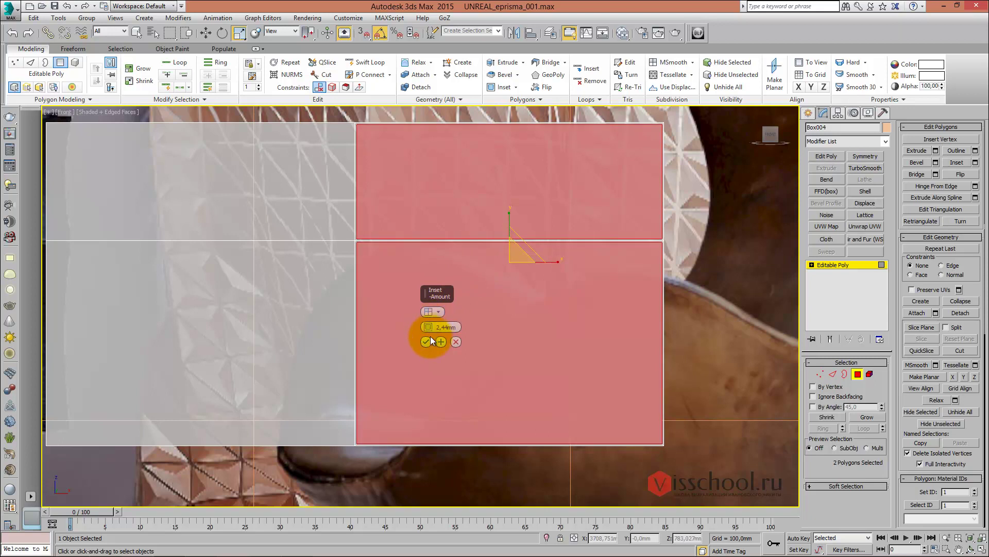
{"action": "left_click", "coordinate": [431, 338]}
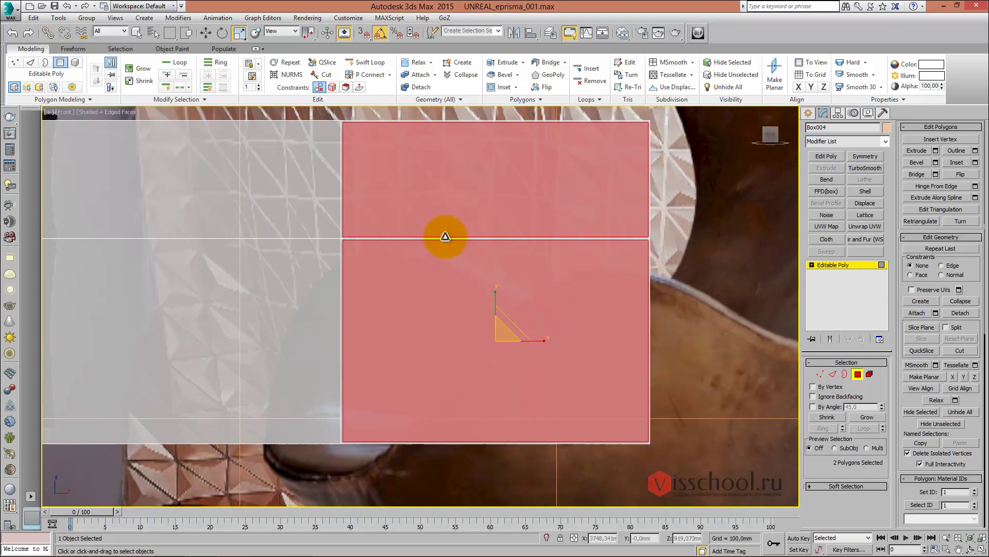
{"action": "mouse_move", "coordinate": [445, 237]}
{"action": "middle_mouse_down", "text": "alt"}
{"action": "mouse_move", "coordinate": [458, 246]}
{"action": "mouse_move", "coordinate": [444, 261]}
{"action": "mouse_move", "coordinate": [444, 223]}
{"action": "mouse_move", "coordinate": [432, 237]}
{"action": "mouse_move", "coordinate": [472, 220]}
{"action": "middle_mouse_up", "text": "alt"}
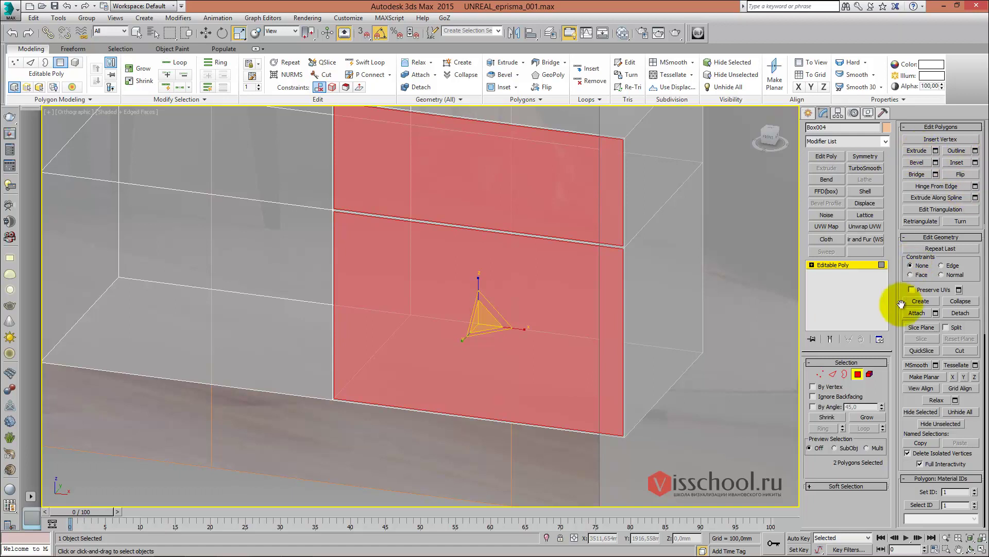
Detach the inset faces as Object001 and select it at object level
{"action": "left_click", "coordinate": [960, 312]}
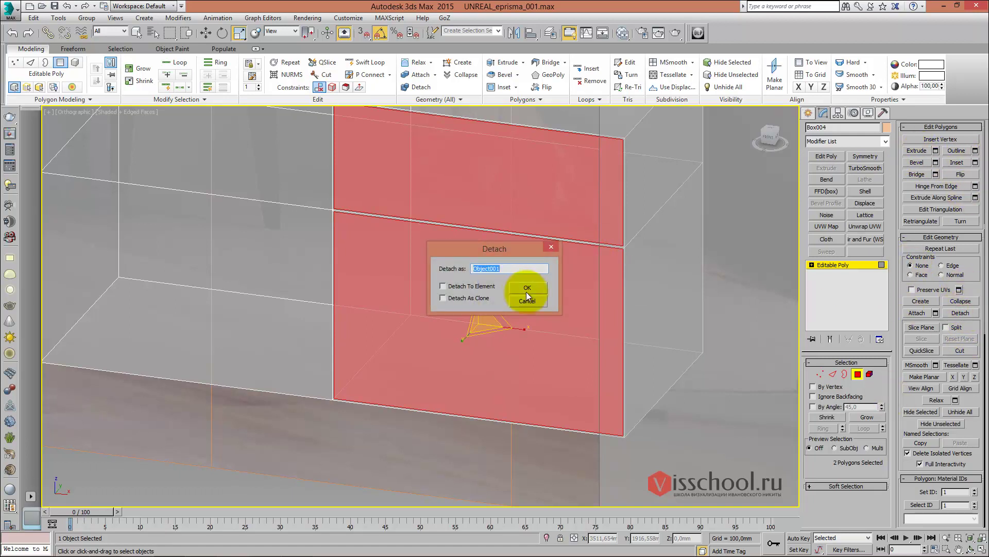
{"action": "left_click", "coordinate": [522, 286]}
{"action": "left_click", "coordinate": [810, 266]}
{"action": "left_click", "coordinate": [519, 187]}
{"action": "mouse_move", "coordinate": [519, 187]}
{"action": "middle_mouse_down", "text": "alt"}
{"action": "mouse_move", "coordinate": [592, 194]}
{"action": "mouse_move", "coordinate": [523, 181]}
{"action": "mouse_move", "coordinate": [538, 187]}
{"action": "middle_mouse_up", "text": "alt"}
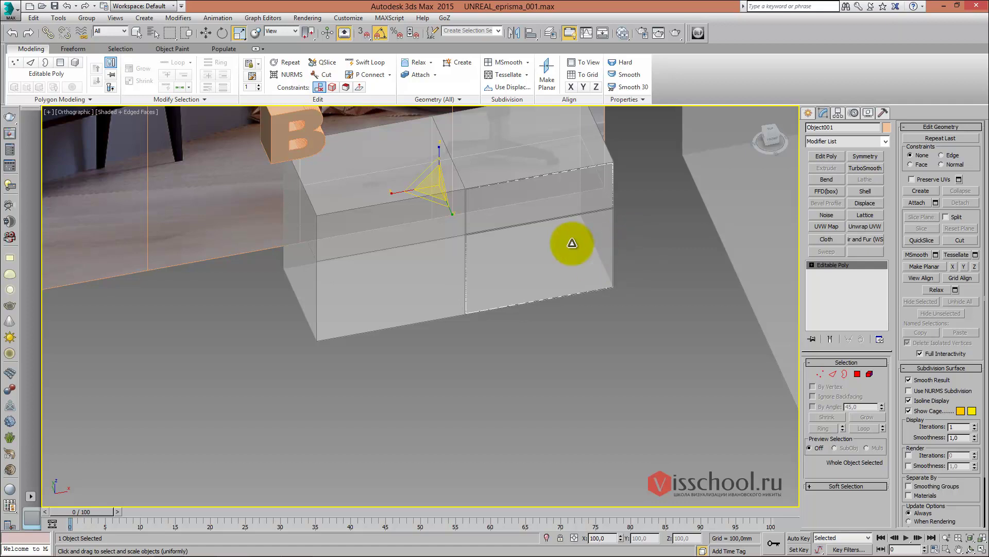
{"action": "mouse_move", "coordinate": [524, 200]}
{"action": "middle_mouse_down", "text": "alt"}
{"action": "mouse_move", "coordinate": [547, 214]}
{"action": "mouse_move", "coordinate": [442, 221]}
{"action": "mouse_move", "coordinate": [464, 195]}
{"action": "mouse_move", "coordinate": [471, 214]}
{"action": "middle_mouse_up", "text": "alt"}
Turn on Affect Pivot Only in the Hierarchy panel
{"action": "left_click", "coordinate": [838, 113]}
{"action": "left_click", "coordinate": [850, 177]}
{"action": "middle_click_drag", "start_coordinate": [637, 215], "coordinate": [592, 228], "text": "alt"}
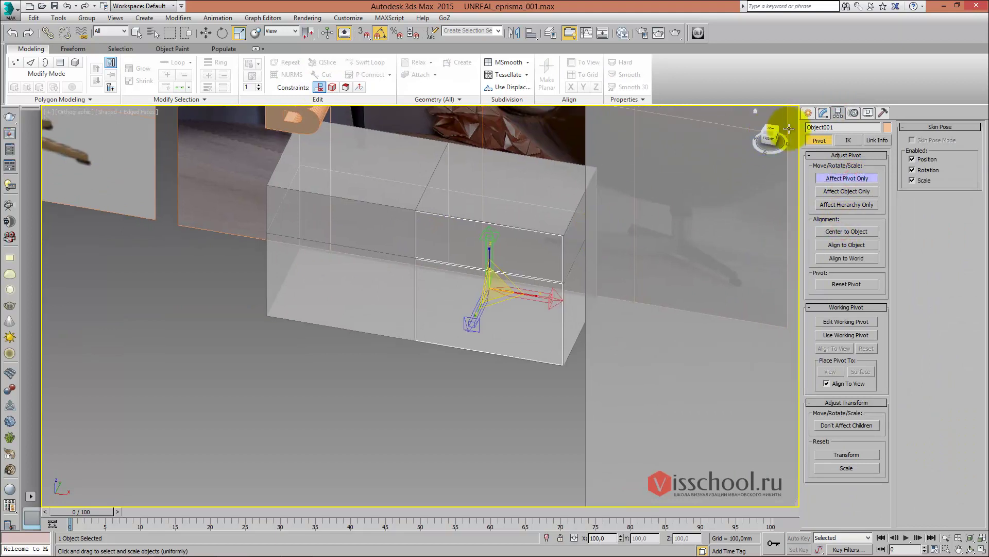
Exit pivot editing, select Box004, and zoom out to the chair reference images
{"action": "left_click", "coordinate": [808, 113]}
{"action": "middle_click_drag", "start_coordinate": [711, 159], "coordinate": [521, 214], "text": "alt"}
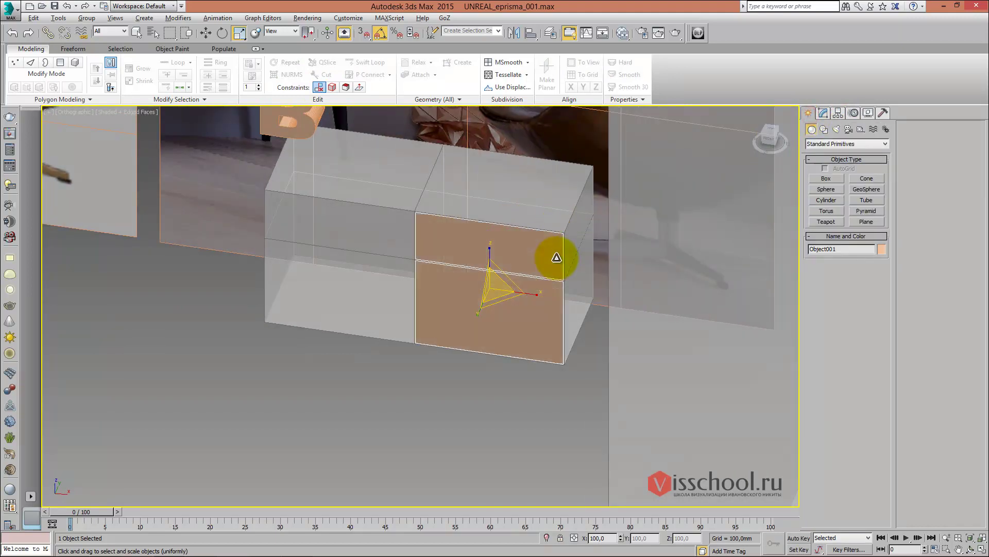
{"action": "left_click", "coordinate": [536, 204]}
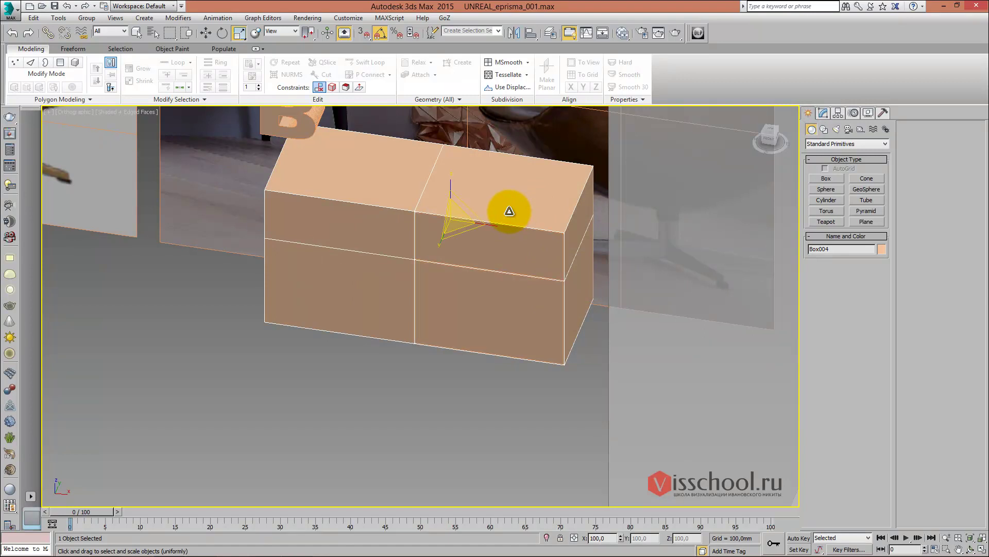
{"action": "scroll", "coordinate": [509, 212], "scroll_direction": "down", "scroll_amount": 3}
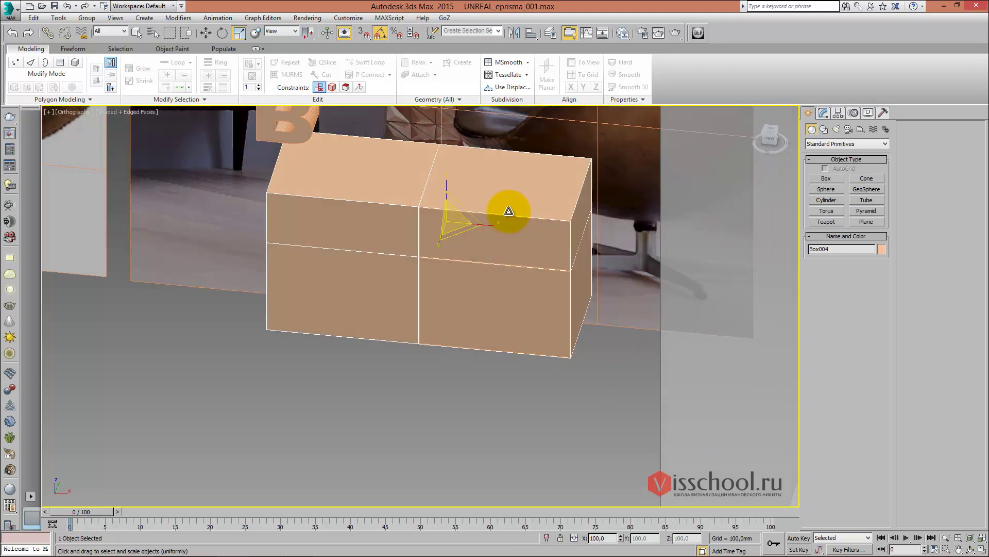
{"action": "middle_click_drag", "start_coordinate": [506, 209], "coordinate": [471, 243], "text": "alt"}
{"action": "scroll", "coordinate": [467, 240], "scroll_direction": "down", "scroll_amount": 3}
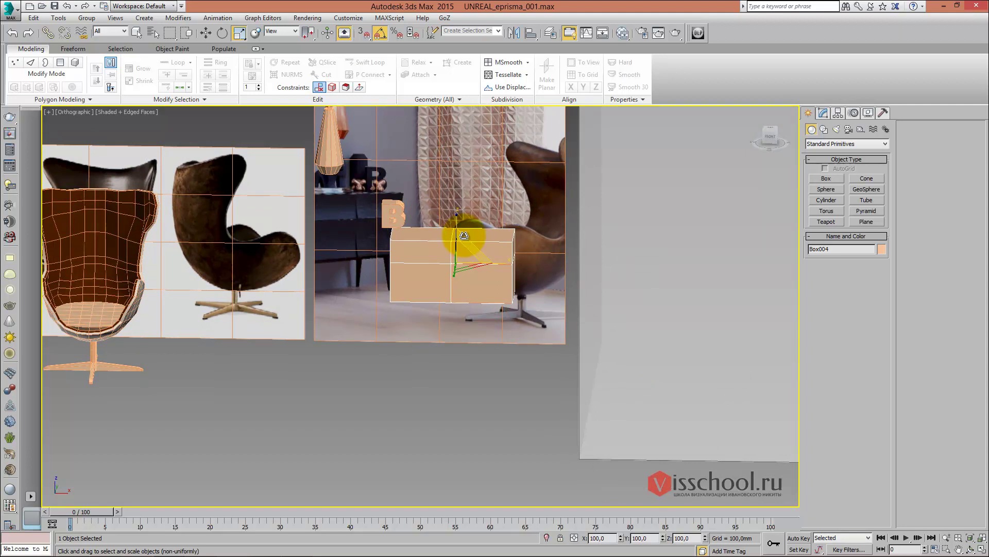
{"action": "mouse_move", "coordinate": [455, 201]}
{"action": "middle_mouse_down", "text": "alt"}
{"action": "mouse_move", "coordinate": [452, 219]}
{"action": "mouse_move", "coordinate": [431, 221]}
{"action": "middle_mouse_up", "text": "alt"}
{"action": "scroll", "coordinate": [443, 221], "scroll_direction": "up", "scroll_amount": 2}
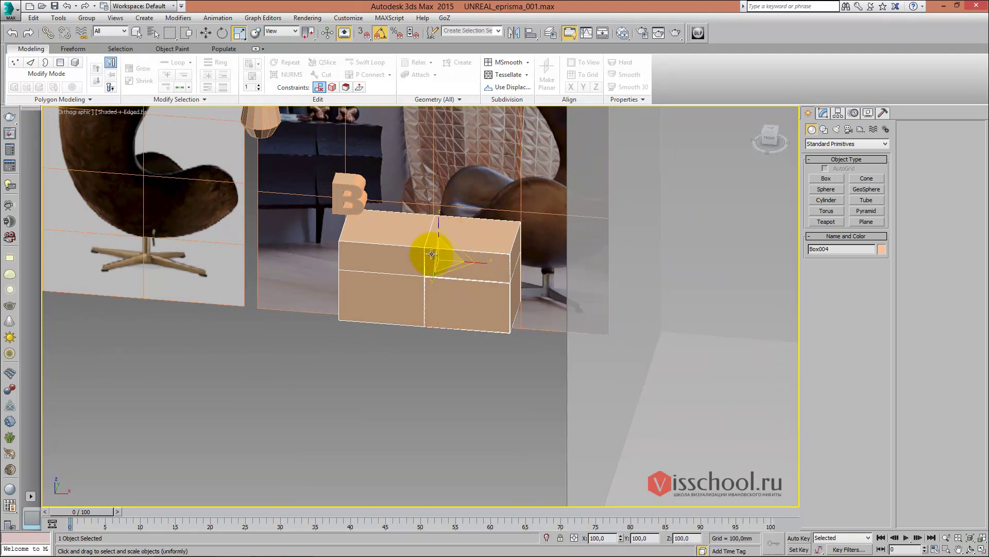
{"action": "middle_click_drag", "start_coordinate": [435, 250], "coordinate": [436, 242], "text": "alt"}
{"action": "scroll", "coordinate": [441, 258], "scroll_direction": "up", "scroll_amount": 2}
{"action": "scroll", "coordinate": [482, 274], "scroll_direction": "up", "scroll_amount": 2}
Select Object001, then select the egg chair group and orbit around it
{"action": "key", "text": "w"}
{"action": "left_click", "coordinate": [482, 273]}
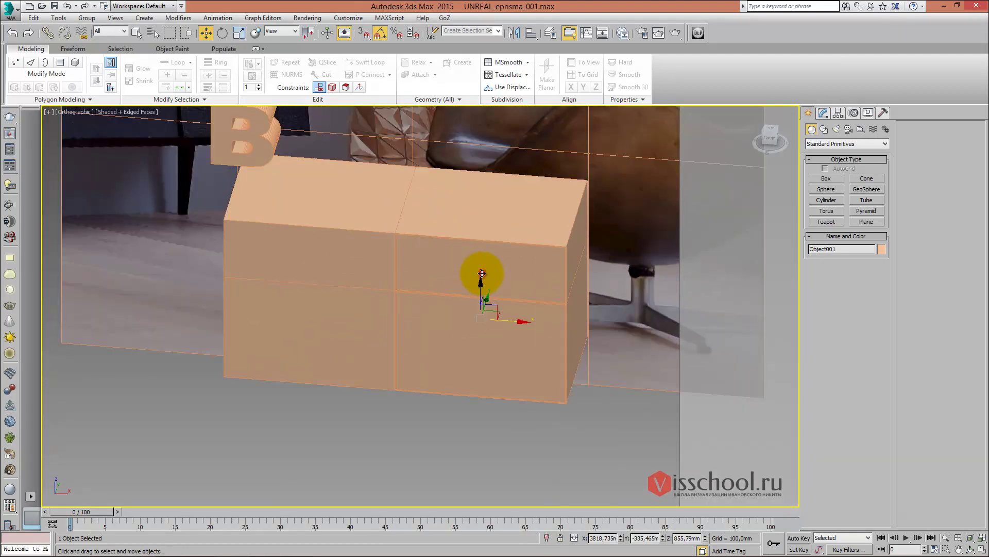
{"action": "scroll", "coordinate": [453, 257], "scroll_direction": "down", "scroll_amount": 3}
{"action": "scroll", "coordinate": [520, 247], "scroll_direction": "down", "scroll_amount": 3}
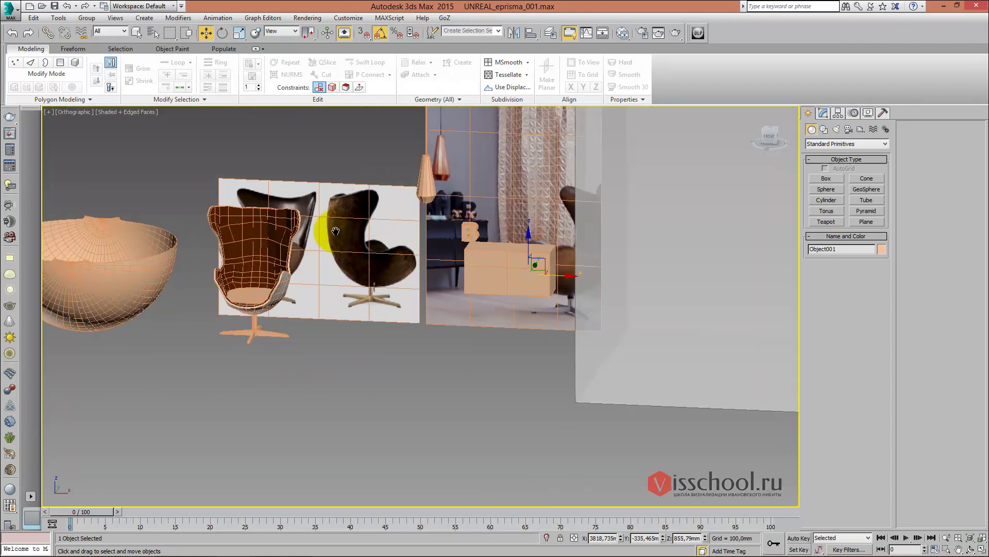
{"action": "scroll", "coordinate": [357, 229], "scroll_direction": "up", "scroll_amount": 4}
{"action": "left_click", "coordinate": [378, 212]}
{"action": "mouse_move", "coordinate": [377, 212]}
{"action": "middle_mouse_down", "text": "alt"}
{"action": "mouse_move", "coordinate": [360, 216]}
{"action": "mouse_move", "coordinate": [438, 286]}
{"action": "middle_mouse_up", "text": "alt"}
In Left view, delete the hemisphere Sphere001 and select the egg chair group
{"action": "key", "text": "l"}
{"action": "scroll", "coordinate": [437, 285], "scroll_direction": "down", "scroll_amount": 2}
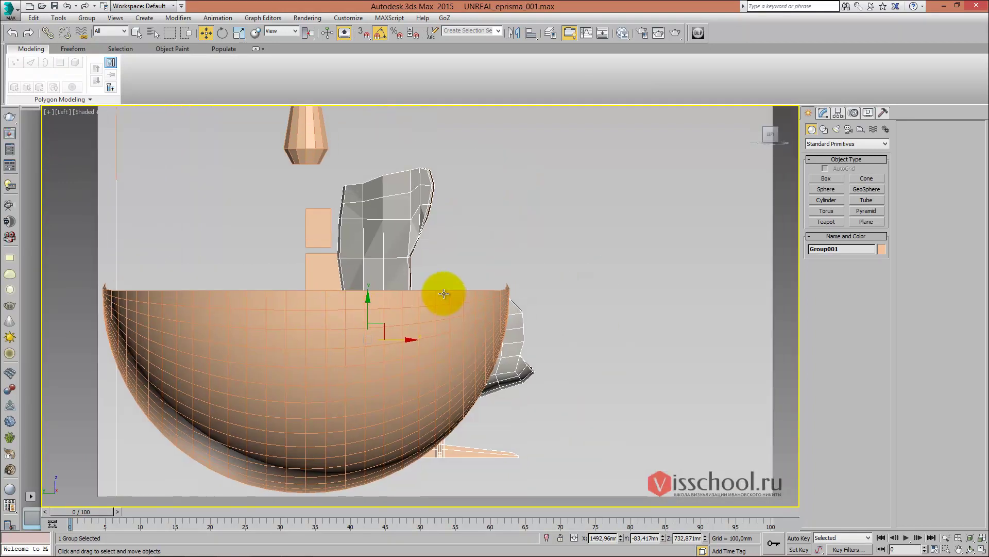
{"action": "left_click", "coordinate": [320, 338]}
{"action": "scroll", "coordinate": [364, 305], "scroll_direction": "down", "scroll_amount": 4}
{"action": "key", "text": "Delete"}
{"action": "left_click", "coordinate": [365, 317]}
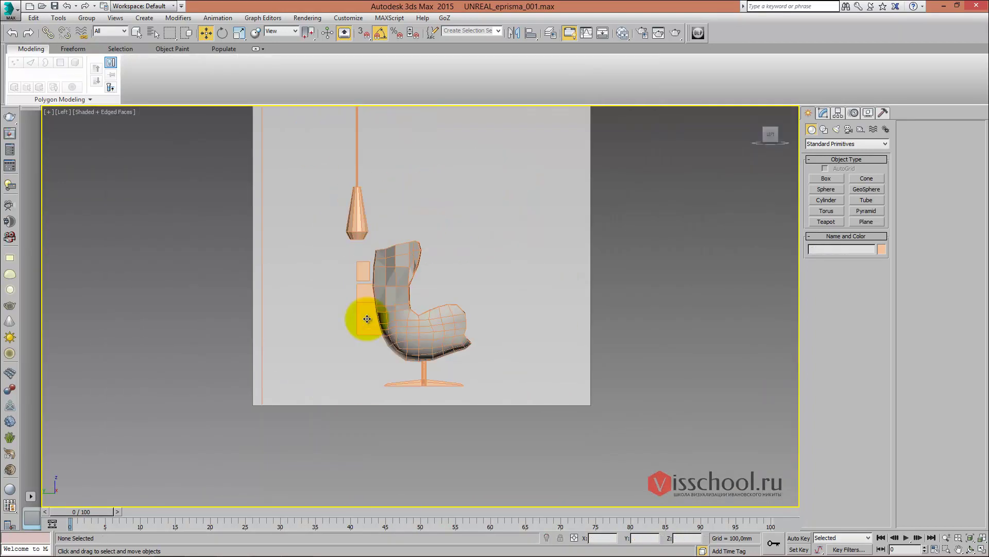
{"action": "scroll", "coordinate": [394, 324], "scroll_direction": "up", "scroll_amount": 1}
{"action": "scroll", "coordinate": [409, 298], "scroll_direction": "up", "scroll_amount": 3}
{"action": "scroll", "coordinate": [518, 291], "scroll_direction": "up", "scroll_amount": 2}
{"action": "middle_click_drag", "start_coordinate": [518, 291], "coordinate": [464, 293]}
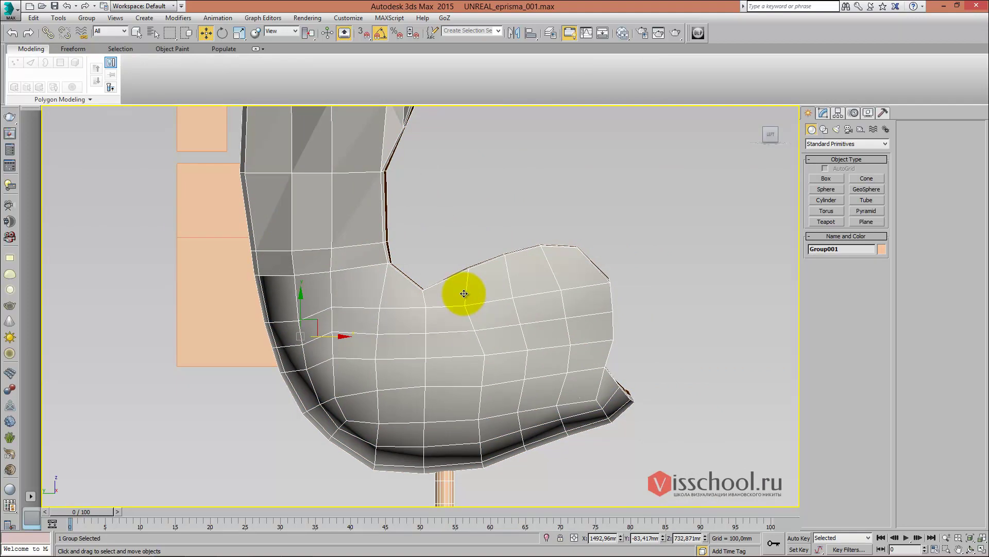
Frame the dresser block in Front view and select its blocking box
{"action": "key", "text": "f"}
{"action": "scroll", "coordinate": [368, 266], "scroll_direction": "down", "scroll_amount": 4}
{"action": "scroll", "coordinate": [392, 268], "scroll_direction": "up", "scroll_amount": 5}
{"action": "mouse_move", "coordinate": [533, 276]}
{"action": "middle_mouse_down"}
{"action": "mouse_move", "coordinate": [482, 281]}
{"action": "mouse_move", "coordinate": [472, 314]}
{"action": "mouse_move", "coordinate": [448, 265]}
{"action": "mouse_move", "coordinate": [470, 260]}
{"action": "middle_mouse_up"}
{"action": "left_click", "coordinate": [482, 287]}
Detach the box's upper-right front polygon as Object002 and exit polygon level
{"action": "key", "text": "4"}
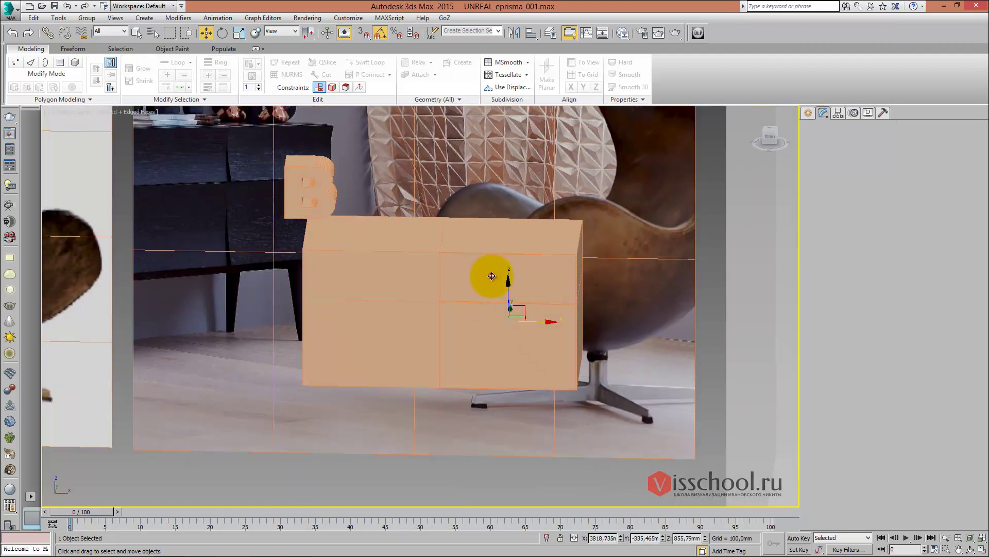
{"action": "left_click", "coordinate": [481, 279]}
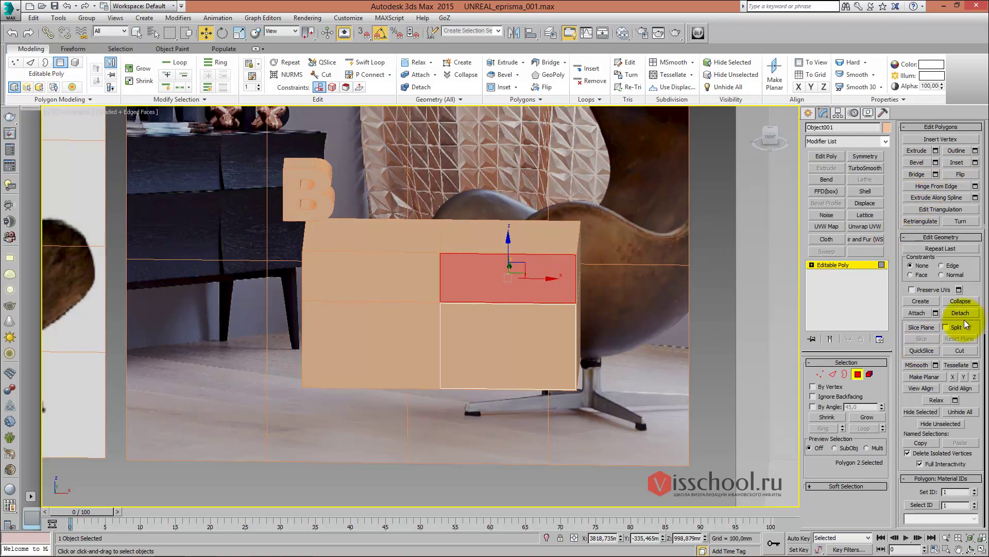
{"action": "left_click", "coordinate": [962, 312]}
{"action": "left_click", "coordinate": [530, 285]}
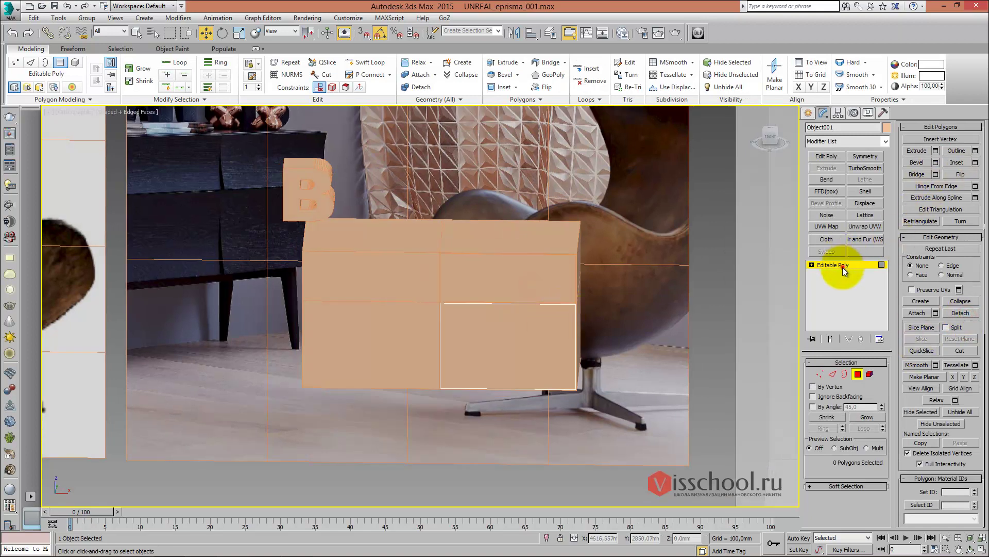
{"action": "left_click", "coordinate": [843, 267]}
Orbit around the dresser box and select only the detached Object002 panel
{"action": "middle_click_drag", "start_coordinate": [516, 268], "coordinate": [404, 267], "text": "alt"}
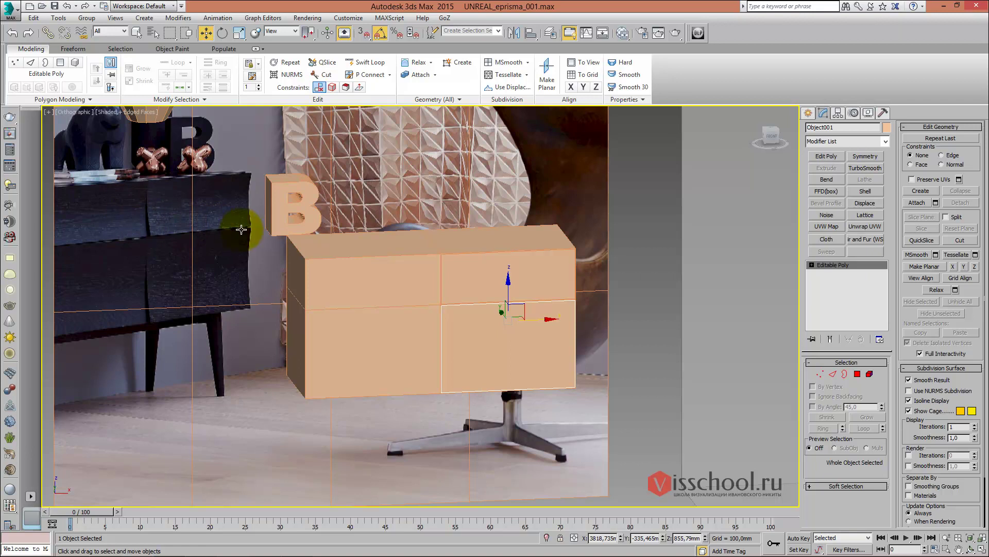
{"action": "left_click", "coordinate": [329, 304]}
{"action": "mouse_move", "coordinate": [328, 304]}
{"action": "middle_mouse_down", "text": "alt"}
{"action": "mouse_move", "coordinate": [376, 271]}
{"action": "mouse_move", "coordinate": [451, 252]}
{"action": "middle_mouse_up", "text": "alt"}
{"action": "left_click", "coordinate": [433, 258], "text": "ctrl"}
{"action": "left_click", "coordinate": [451, 252]}
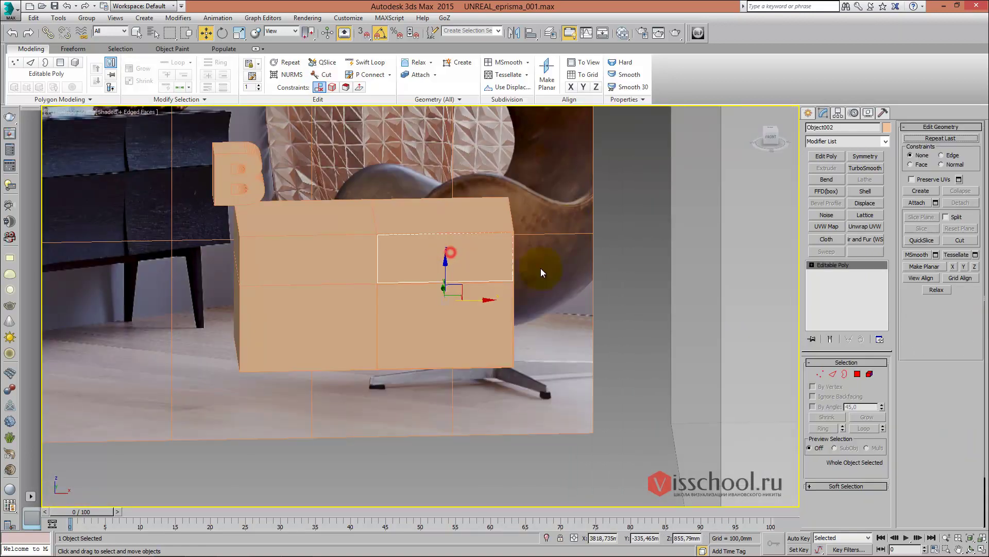
{"action": "mouse_move", "coordinate": [515, 243]}
{"action": "middle_mouse_down", "text": "alt"}
{"action": "mouse_move", "coordinate": [529, 254]}
{"action": "mouse_move", "coordinate": [513, 232]}
{"action": "middle_mouse_up", "text": "alt"}
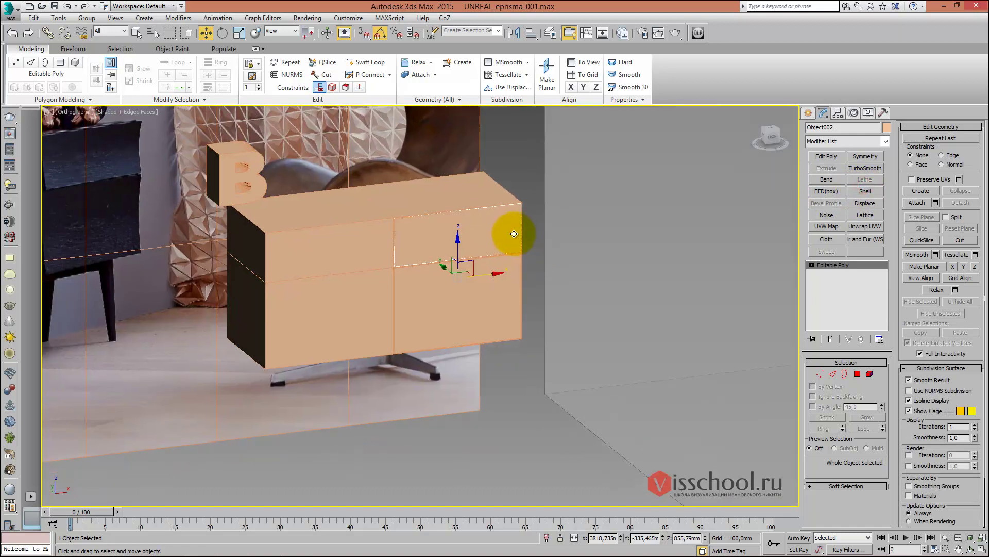
{"action": "scroll", "coordinate": [512, 235], "scroll_direction": "up", "scroll_amount": 3}
{"action": "scroll", "coordinate": [512, 238], "scroll_direction": "up", "scroll_amount": 2}
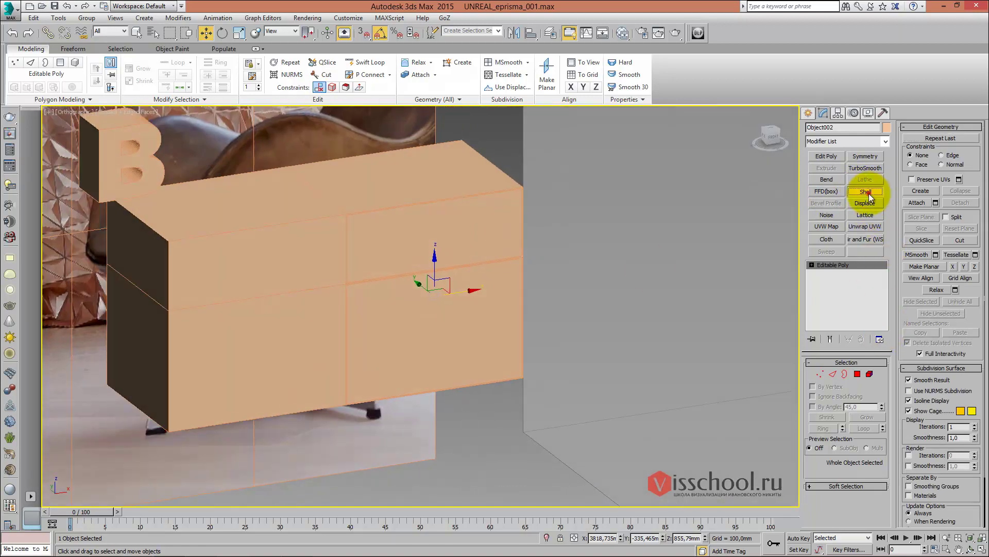
Add 15 mm Shell modifiers to Object002 and Object001, then select both panels
{"action": "left_click", "coordinate": [868, 195]}
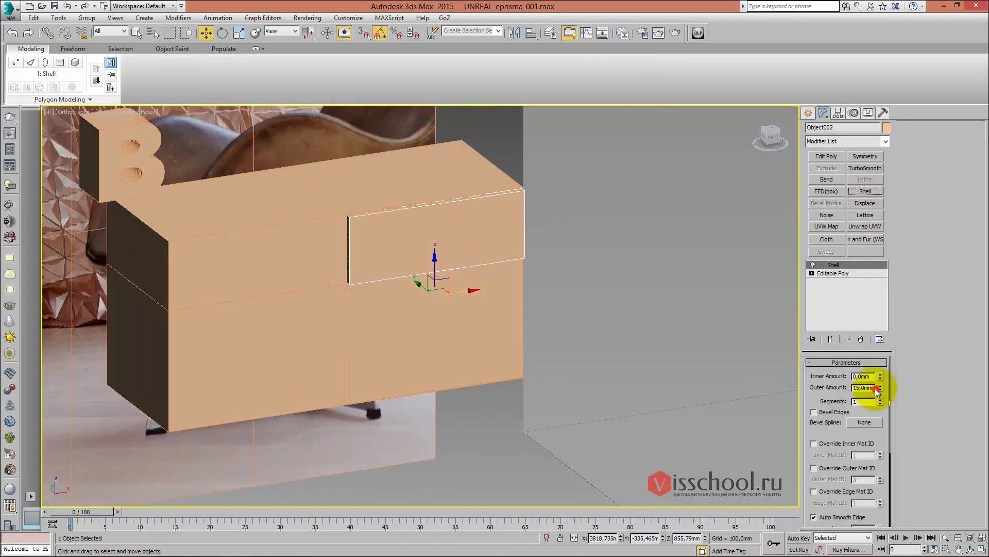
{"action": "mouse_move", "coordinate": [477, 283]}
{"action": "middle_mouse_down", "text": "alt"}
{"action": "mouse_move", "coordinate": [442, 178]}
{"action": "mouse_move", "coordinate": [422, 233]}
{"action": "middle_mouse_up", "text": "alt"}
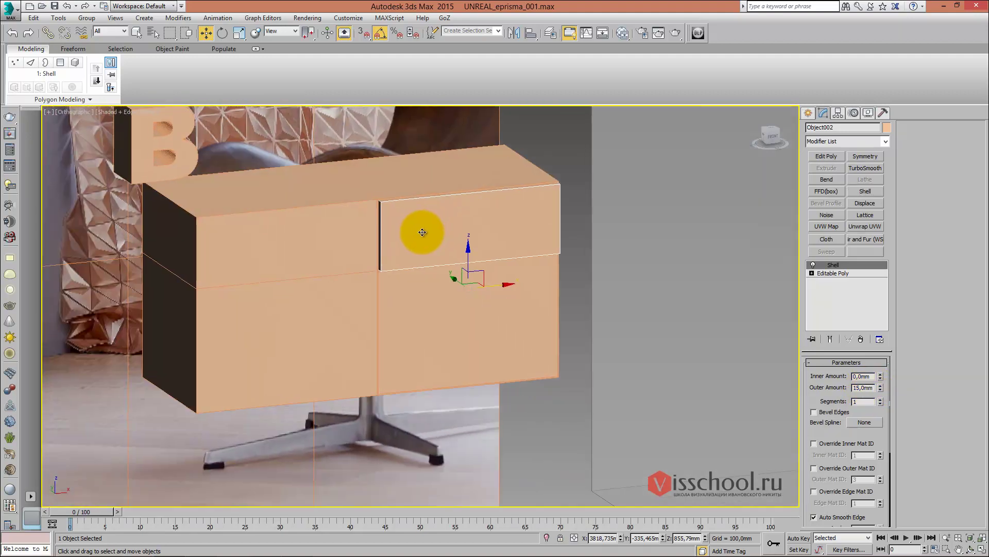
{"action": "left_click", "coordinate": [453, 316]}
{"action": "left_click", "coordinate": [865, 192]}
{"action": "mouse_move", "coordinate": [443, 309]}
{"action": "middle_mouse_down", "text": "alt"}
{"action": "mouse_move", "coordinate": [459, 289]}
{"action": "mouse_move", "coordinate": [441, 263]}
{"action": "mouse_move", "coordinate": [503, 261]}
{"action": "middle_mouse_up", "text": "alt"}
{"action": "left_click", "coordinate": [435, 265], "text": "ctrl"}
Isolate the panels and cut six horizontal edges across the upper panel with Edit Poly Connect
{"action": "key", "text": "f"}
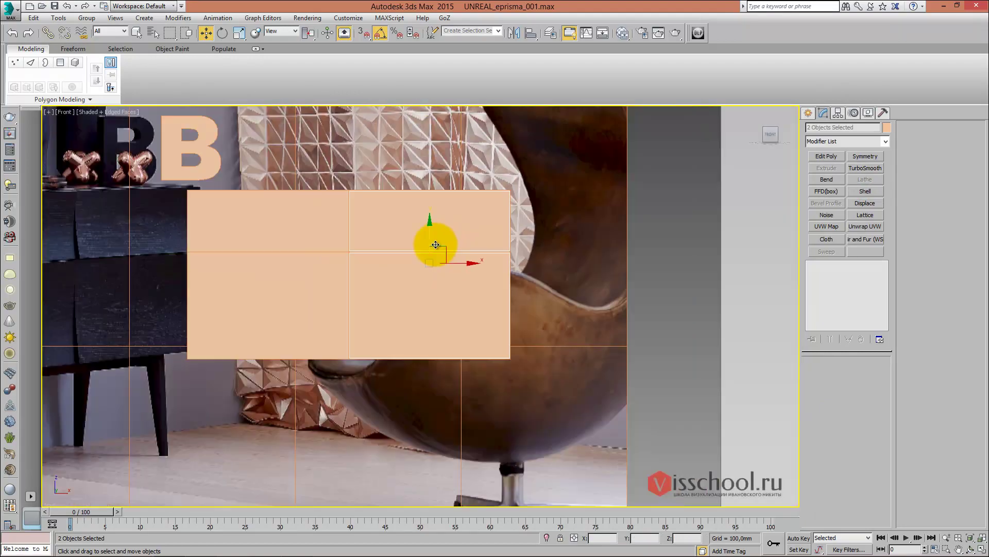
{"action": "scroll", "coordinate": [436, 244], "scroll_direction": "down", "scroll_amount": 2}
{"action": "key", "text": "ctrl+d"}
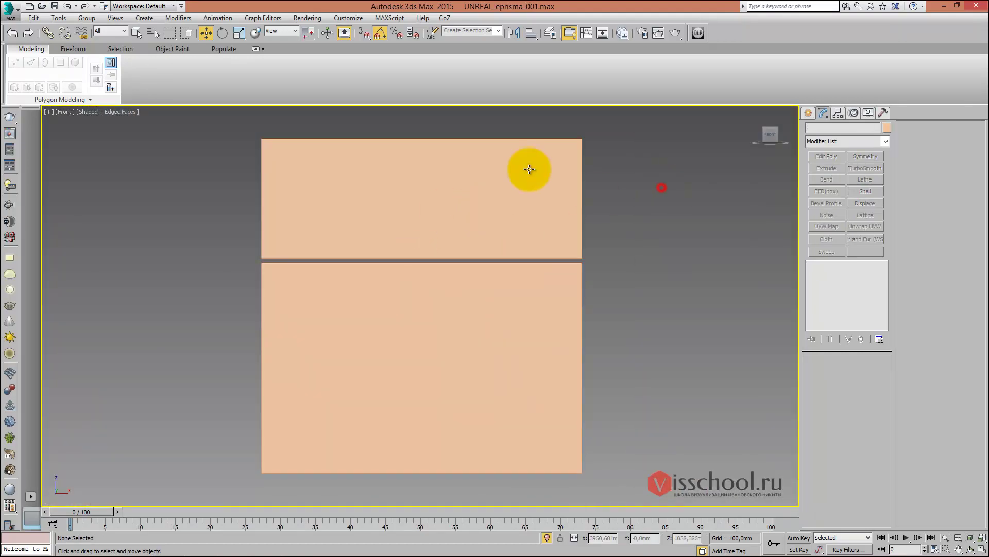
{"action": "left_click", "coordinate": [530, 169]}
{"action": "left_click", "coordinate": [833, 156]}
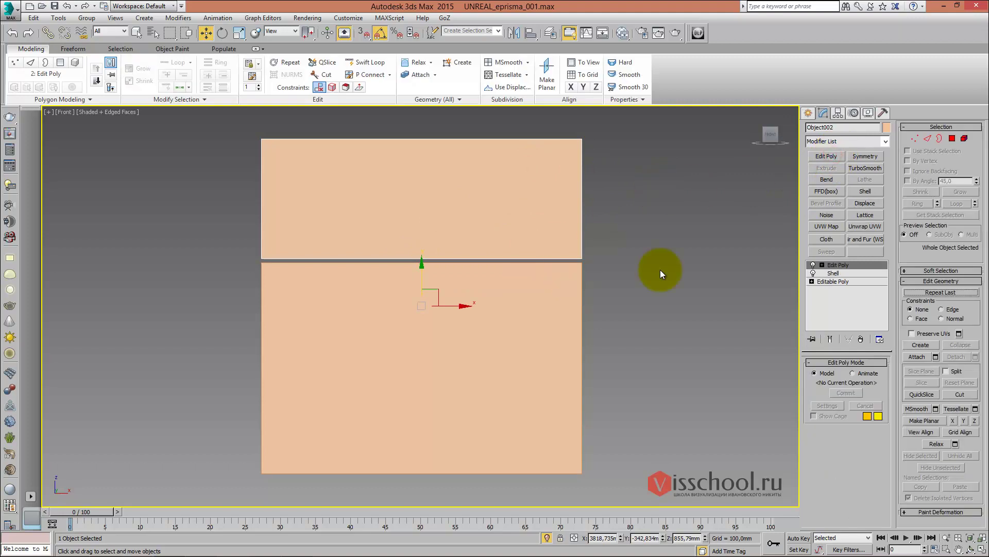
{"action": "key", "text": "2"}
{"action": "left_click_drag", "start_coordinate": [665, 194], "coordinate": [273, 221]}
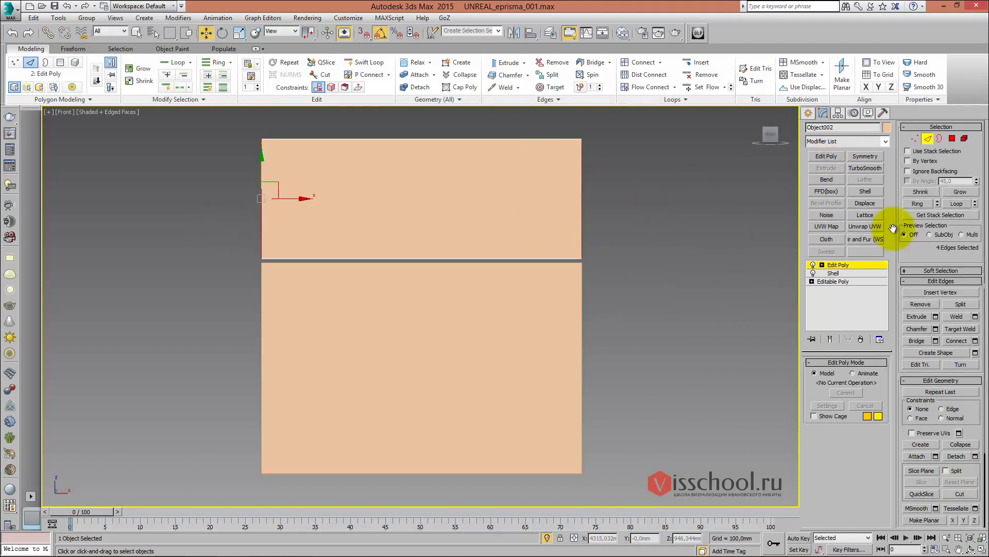
{"action": "left_click", "coordinate": [975, 341]}
{"action": "left_click_drag", "start_coordinate": [430, 309], "coordinate": [429, 293]}
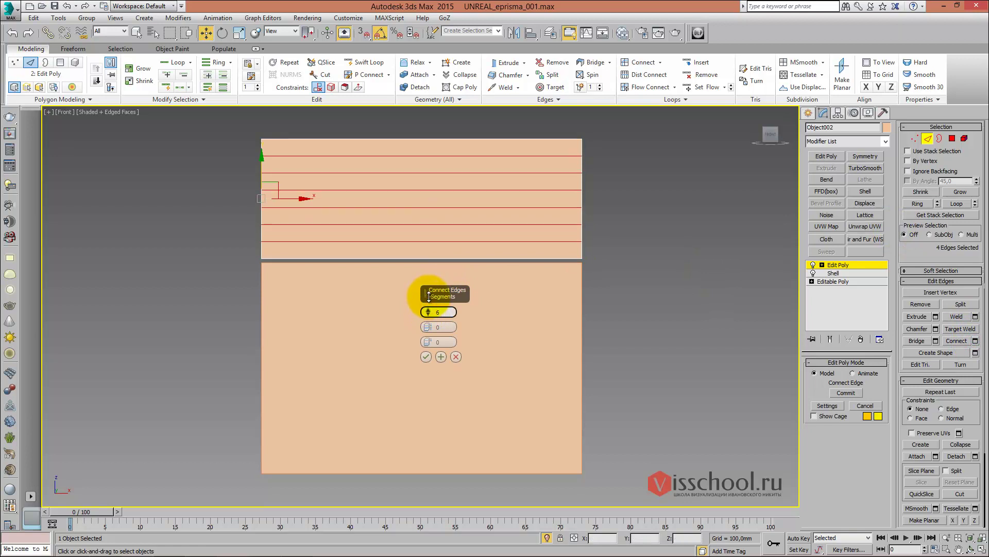
{"action": "left_click", "coordinate": [425, 356]}
{"action": "left_click", "coordinate": [257, 349]}
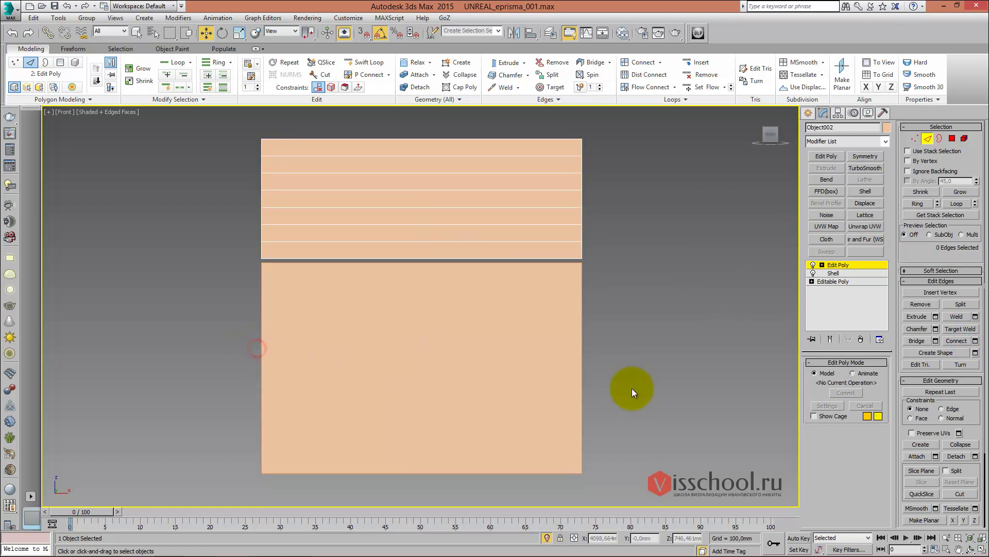
{"action": "left_click", "coordinate": [825, 265]}
Connect 11 horizontal edge cuts across the lower panel Object001 and add a Bend modifier
{"action": "left_click", "coordinate": [630, 255]}
{"action": "left_click", "coordinate": [544, 297]}
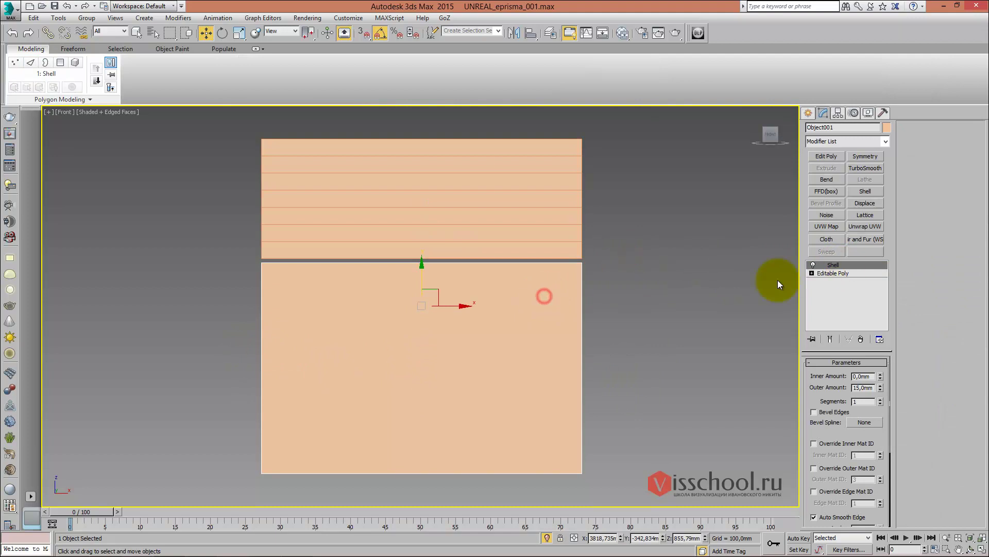
{"action": "left_click", "coordinate": [827, 156]}
{"action": "key", "text": "2"}
{"action": "left_click_drag", "start_coordinate": [665, 291], "coordinate": [343, 373]}
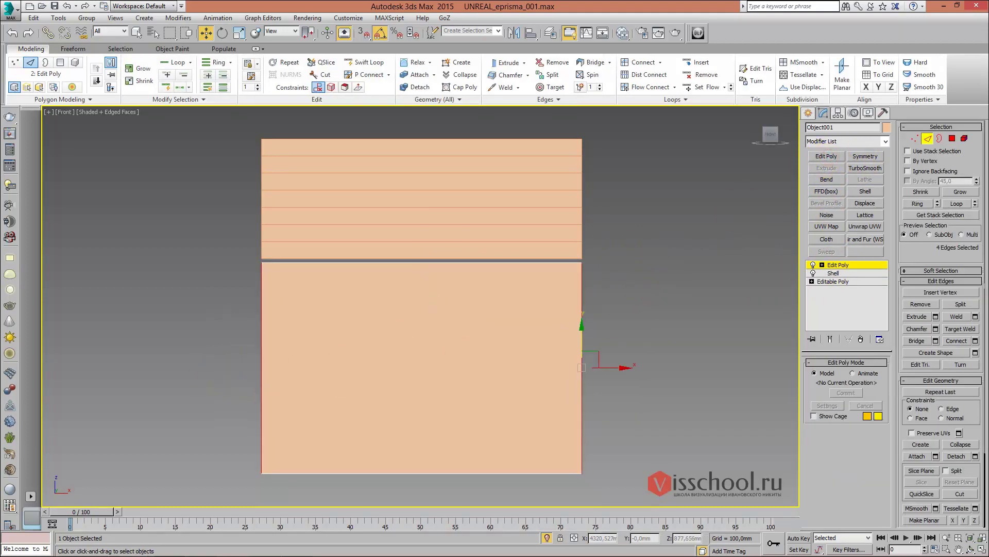
{"action": "left_click", "coordinate": [975, 340]}
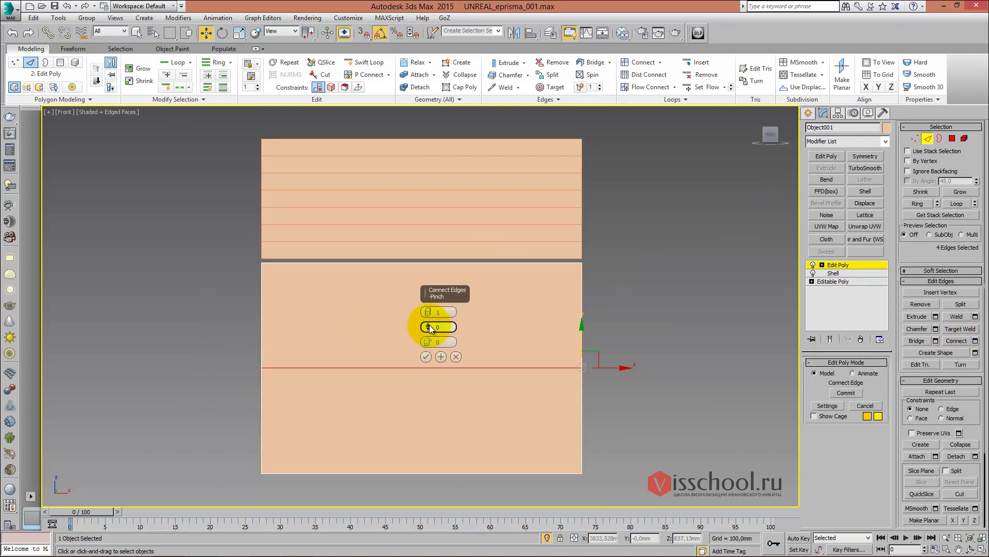
{"action": "left_click_drag", "start_coordinate": [430, 311], "coordinate": [432, 286]}
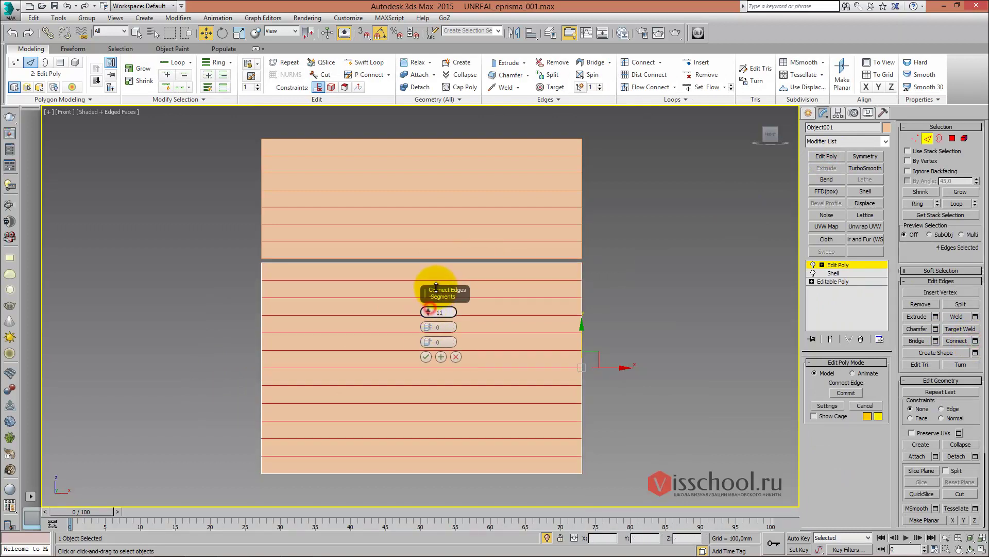
{"action": "left_click", "coordinate": [426, 357]}
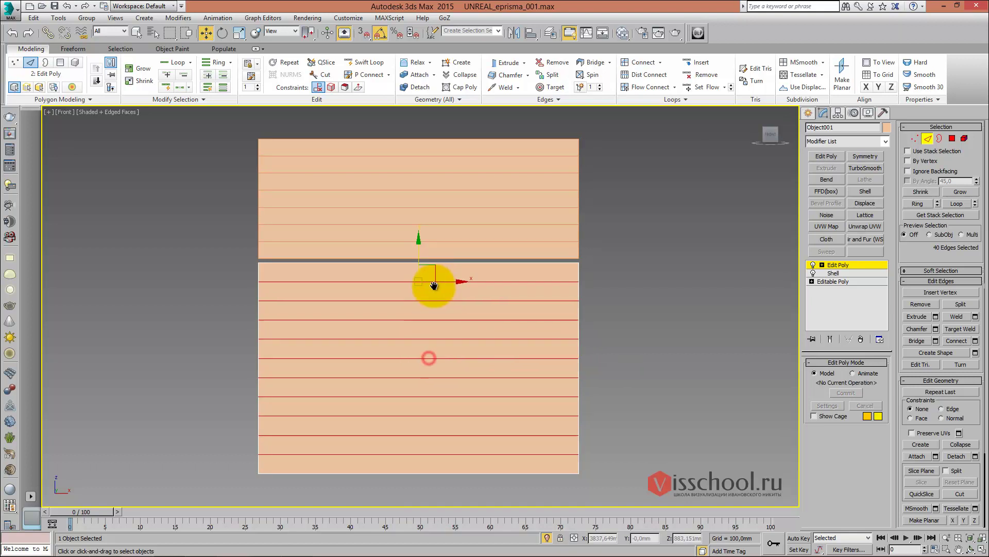
{"action": "left_click", "coordinate": [832, 264]}
{"action": "middle_click_drag", "start_coordinate": [561, 216], "coordinate": [714, 227], "text": "alt"}
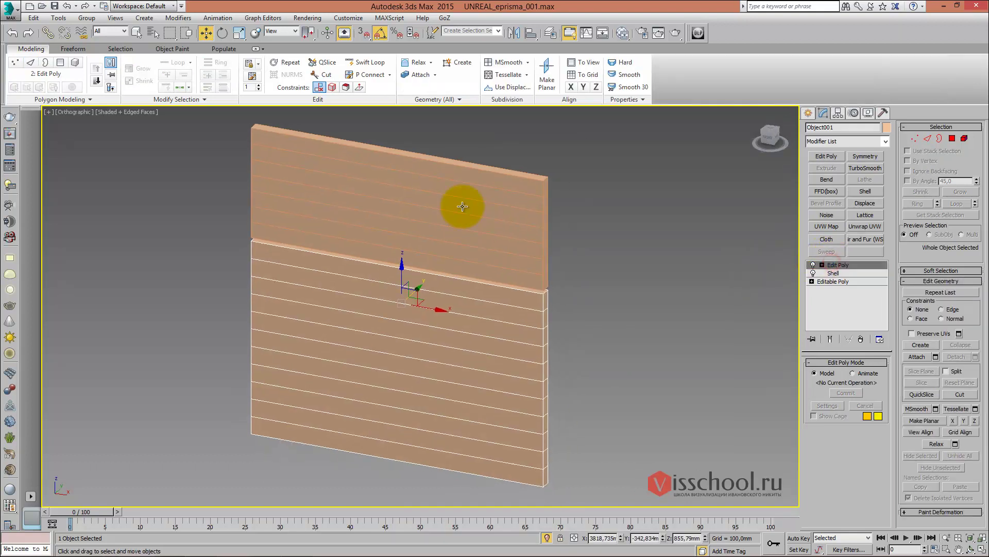
{"action": "left_click", "coordinate": [835, 181]}
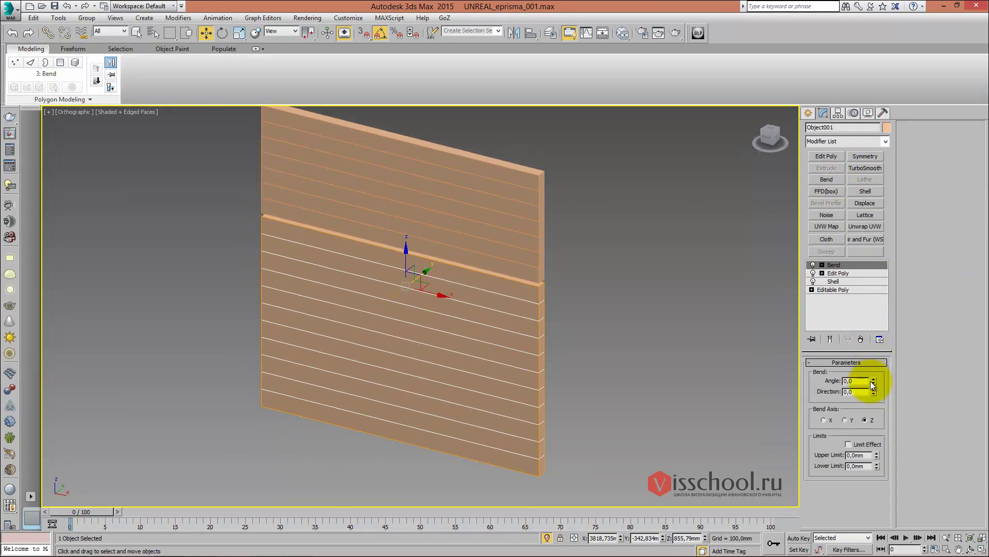
Set the Bend to the X axis and rotate its gizmo to change the curl direction
{"action": "left_click_drag", "start_coordinate": [873, 384], "coordinate": [876, 348]}
{"action": "left_click", "coordinate": [845, 420]}
{"action": "left_click", "coordinate": [824, 420]}
{"action": "mouse_move", "coordinate": [618, 309]}
{"action": "middle_mouse_down", "text": "alt"}
{"action": "mouse_move", "coordinate": [506, 256]}
{"action": "mouse_move", "coordinate": [548, 232]}
{"action": "mouse_move", "coordinate": [477, 228]}
{"action": "middle_mouse_up", "text": "alt"}
{"action": "key", "text": "1"}
{"action": "key", "text": "e"}
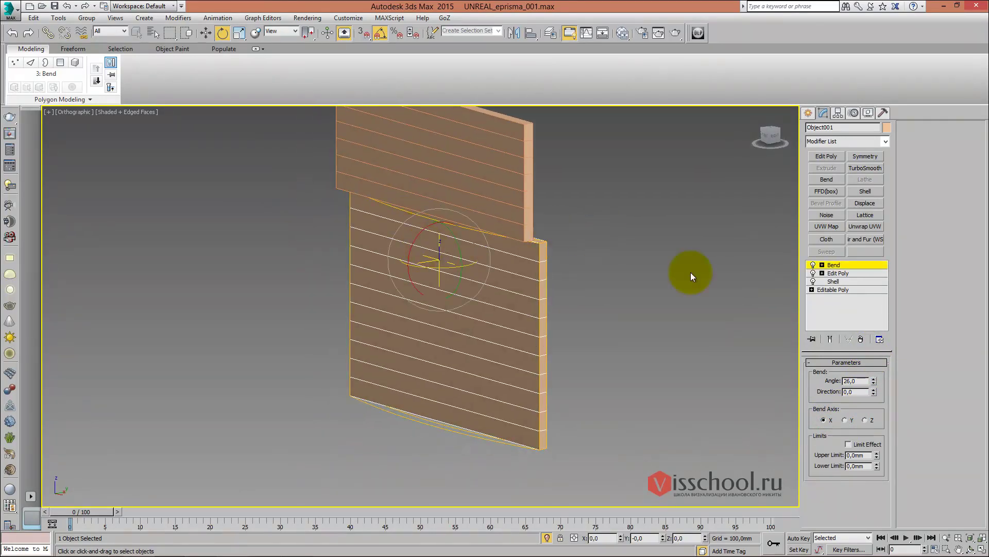
{"action": "left_click_drag", "start_coordinate": [873, 384], "coordinate": [876, 269]}
{"action": "middle_click_drag", "start_coordinate": [579, 251], "coordinate": [586, 255], "text": "alt"}
{"action": "left_click_drag", "start_coordinate": [457, 237], "coordinate": [451, 184]}
{"action": "key", "text": "f"}
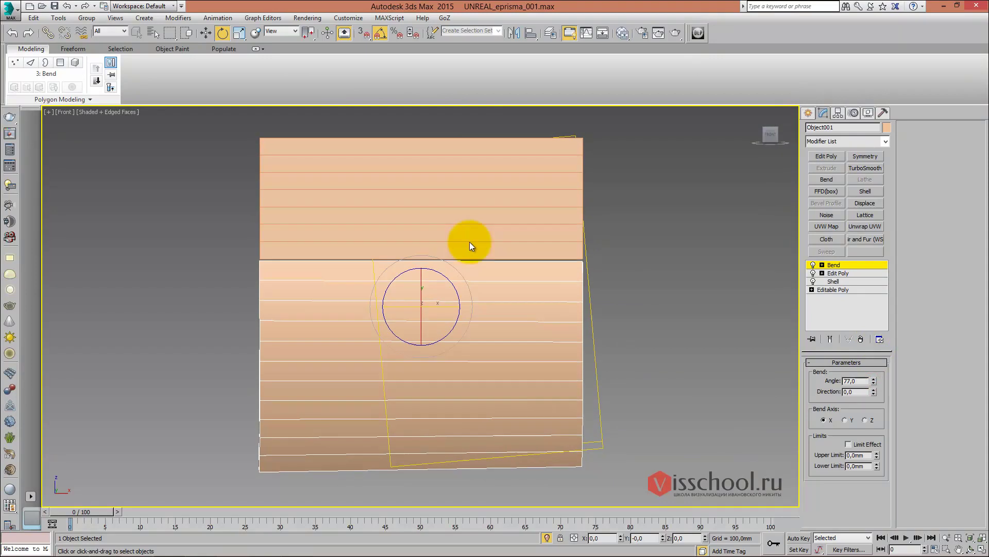
{"action": "left_click_drag", "start_coordinate": [444, 274], "coordinate": [444, 278]}
{"action": "middle_click_drag", "start_coordinate": [446, 277], "coordinate": [437, 275], "text": "alt"}
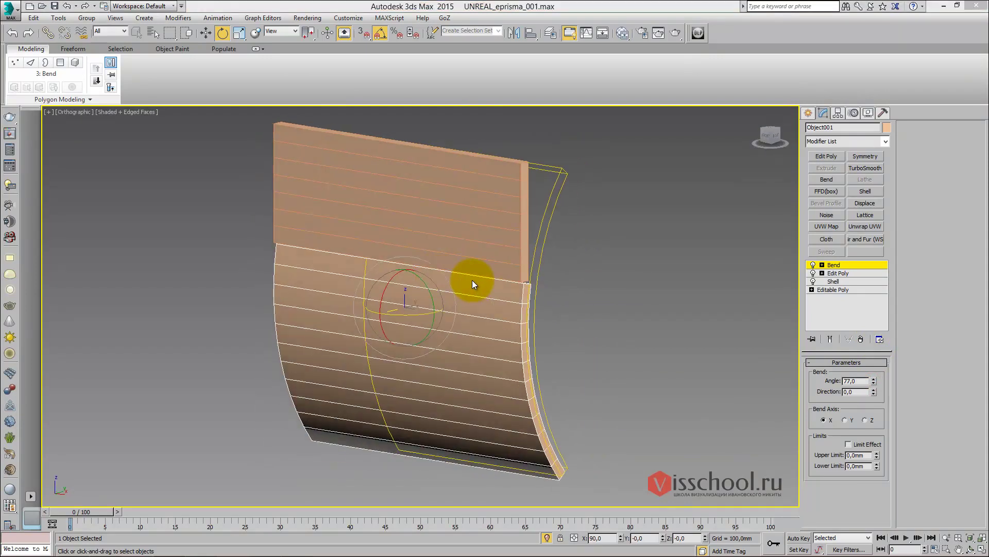
Exit isolation, set the Bend angle to -77, and bring the webinar browser window over 3ds Max
{"action": "left_click", "coordinate": [547, 537]}
{"action": "scroll", "coordinate": [495, 331], "scroll_direction": "down", "scroll_amount": 3}
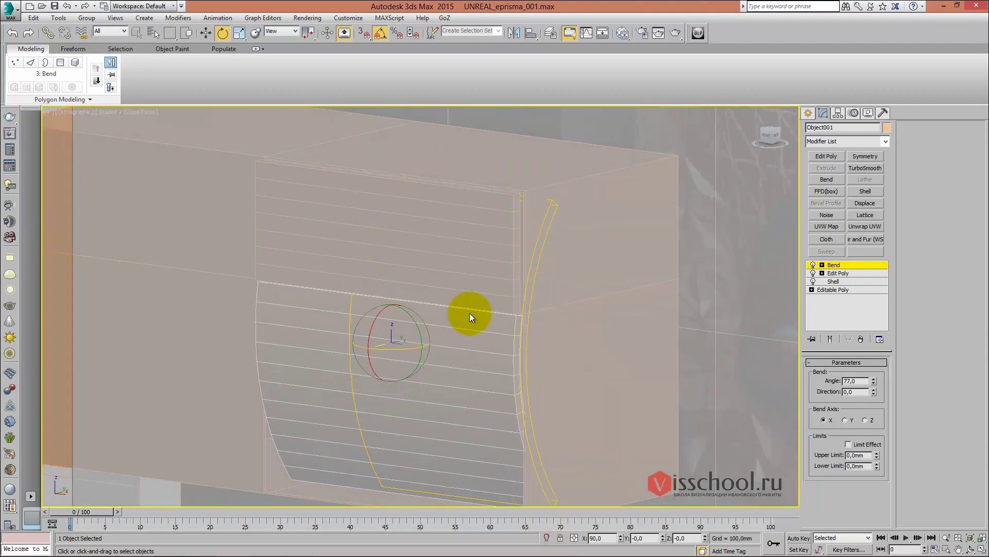
{"action": "mouse_move", "coordinate": [469, 314]}
{"action": "middle_mouse_down", "text": "alt"}
{"action": "mouse_move", "coordinate": [525, 304]}
{"action": "mouse_move", "coordinate": [474, 303]}
{"action": "middle_mouse_up", "text": "alt"}
{"action": "scroll", "coordinate": [533, 295], "scroll_direction": "up", "scroll_amount": 3}
{"action": "scroll", "coordinate": [469, 300], "scroll_direction": "up", "scroll_amount": 2}
{"action": "double_click", "coordinate": [846, 381]}
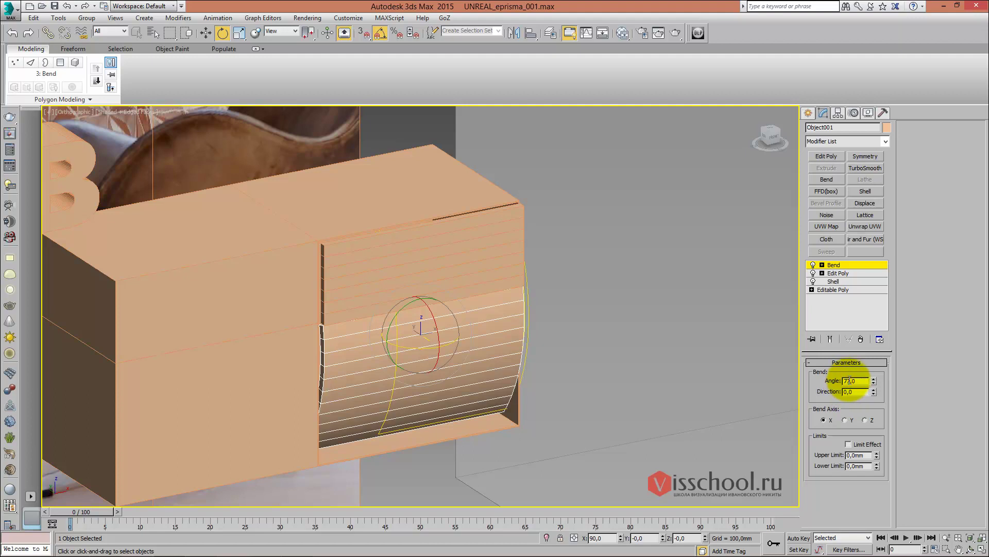
{"action": "type", "text": "-77"}
{"action": "key", "text": "Return"}
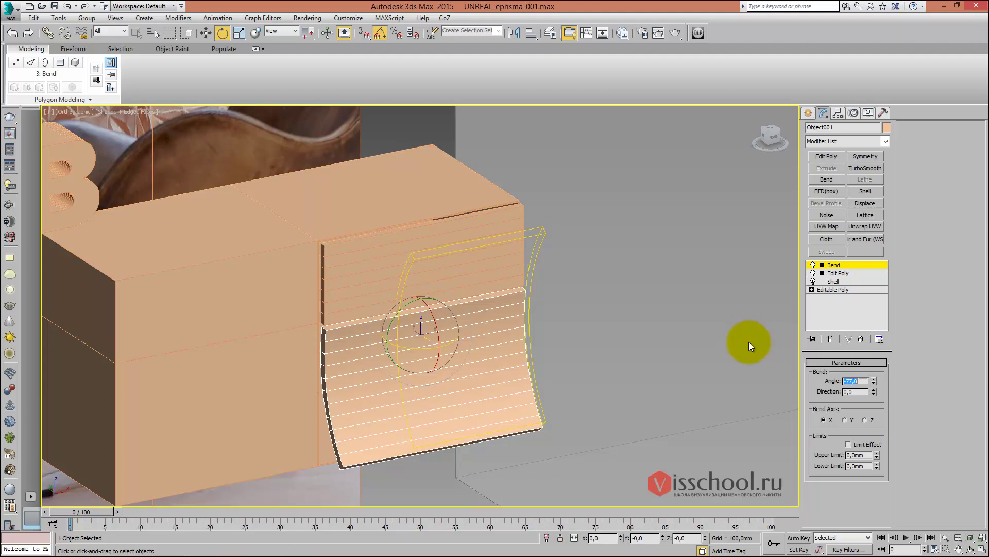
{"action": "key", "text": "alt+Tab"}
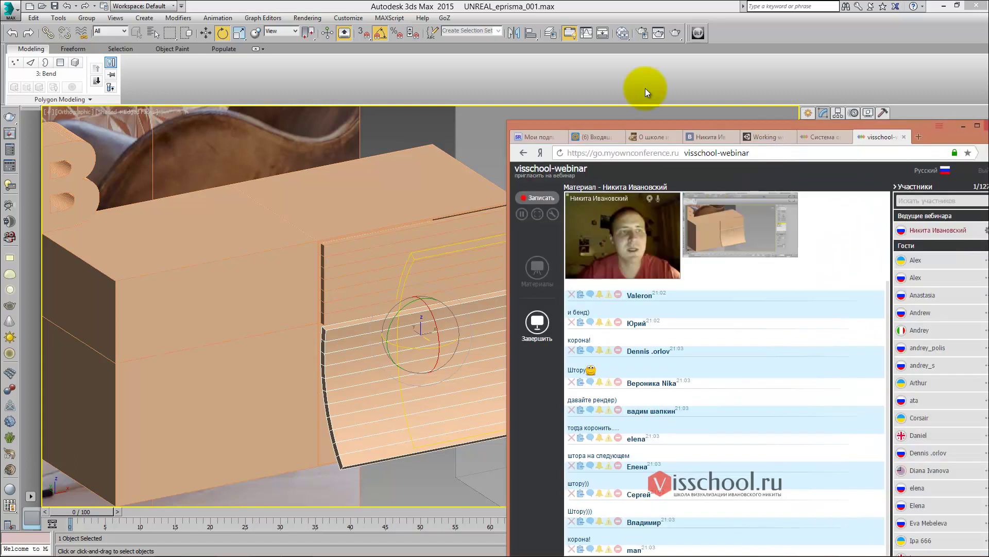
{"action": "left_click_drag", "start_coordinate": [646, 88], "coordinate": [594, 38]}
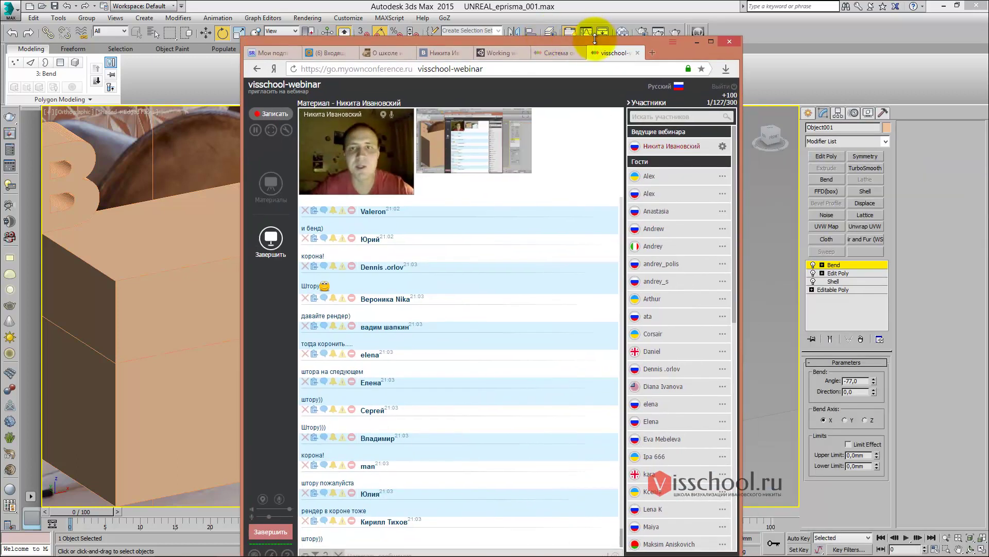
Maximise the MyOwnConference webinar window to read the chat
{"action": "double_click", "coordinate": [585, 40]}
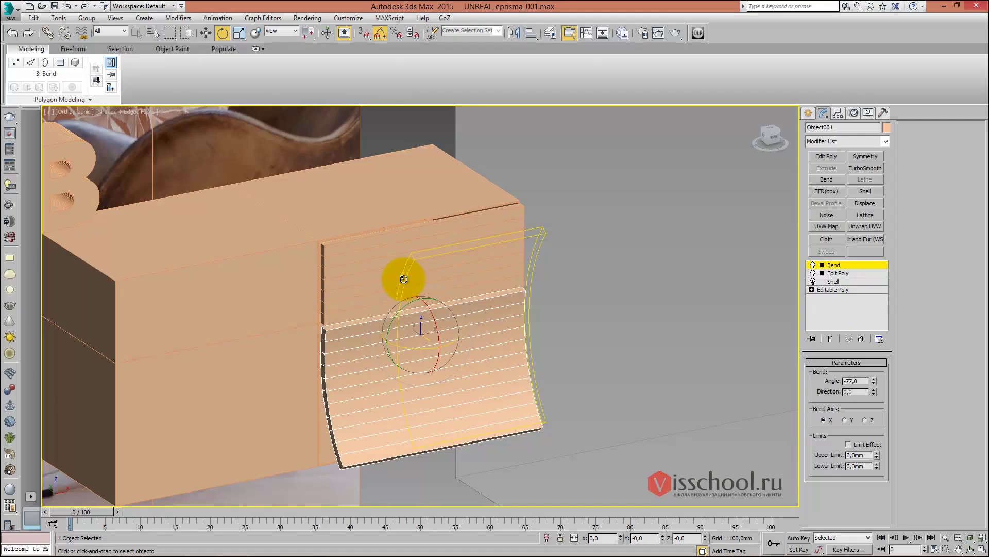
Orbit around the bent panel, then zoom in on it in Front view with the reference photo
{"action": "mouse_move", "coordinate": [446, 265]}
{"action": "middle_mouse_down", "text": "alt"}
{"action": "mouse_move", "coordinate": [463, 247]}
{"action": "mouse_move", "coordinate": [451, 251]}
{"action": "middle_mouse_up", "text": "alt"}
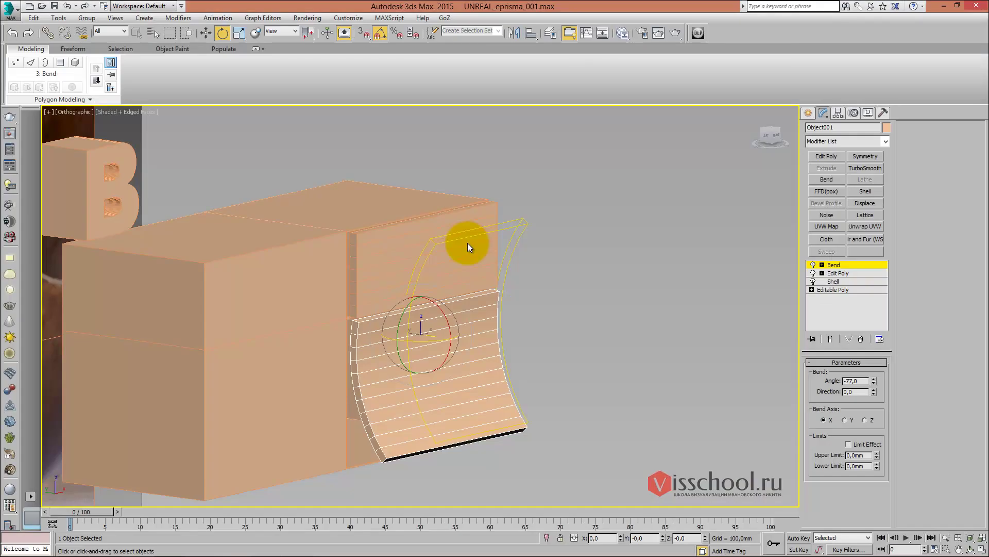
{"action": "mouse_move", "coordinate": [468, 253]}
{"action": "middle_mouse_down", "text": "alt"}
{"action": "mouse_move", "coordinate": [459, 267]}
{"action": "mouse_move", "coordinate": [462, 220]}
{"action": "mouse_move", "coordinate": [436, 272]}
{"action": "mouse_move", "coordinate": [442, 261]}
{"action": "mouse_move", "coordinate": [411, 265]}
{"action": "mouse_move", "coordinate": [420, 247]}
{"action": "middle_mouse_up", "text": "alt"}
{"action": "scroll", "coordinate": [467, 251], "scroll_direction": "up", "scroll_amount": 5}
{"action": "scroll", "coordinate": [465, 251], "scroll_direction": "down", "scroll_amount": 5}
{"action": "key", "text": "p"}
{"action": "key", "text": "f"}
{"action": "scroll", "coordinate": [405, 270], "scroll_direction": "up", "scroll_amount": 2}
{"action": "scroll", "coordinate": [399, 272], "scroll_direction": "up", "scroll_amount": 2}
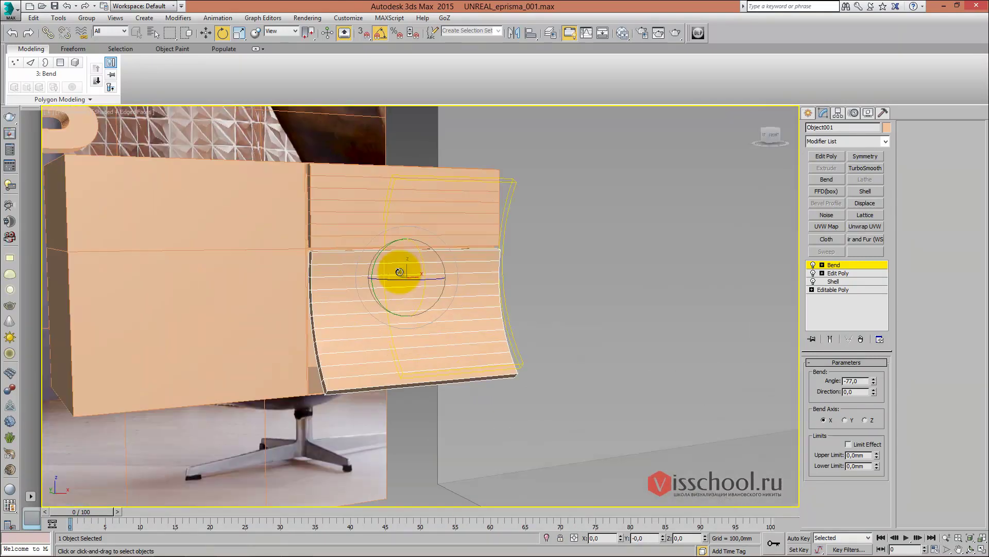
Scale the Bend gizmo to 65% for a tighter curve, switch to Move, then go to the webinar
{"action": "key", "text": "r"}
{"action": "left_click_drag", "start_coordinate": [407, 231], "coordinate": [404, 277]}
{"action": "key", "text": "w"}
{"action": "key", "text": "alt+Tab"}
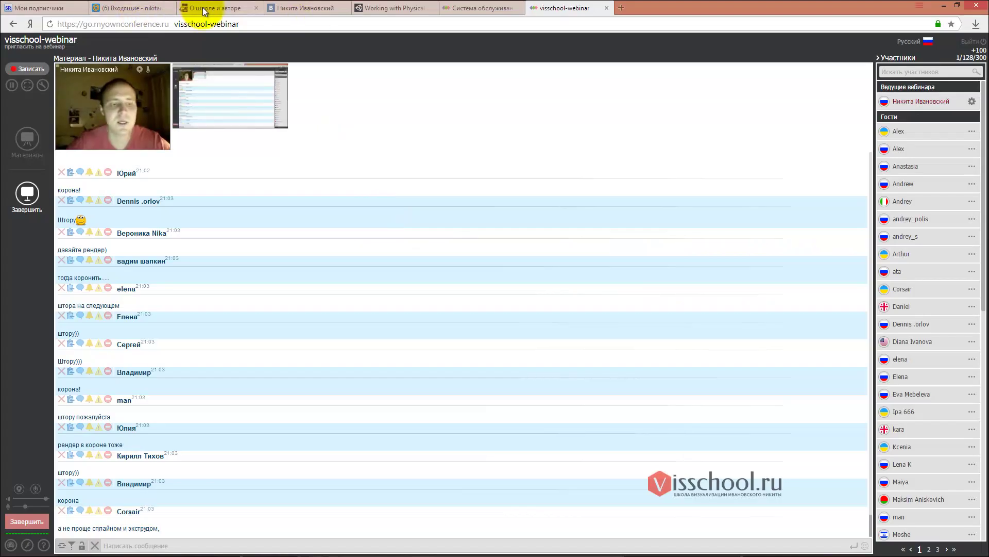
On visschool.ru, browse ВИДЕОМАТЕРИАЛЫ filtered to the ЗАПИСИ ВЕБИНАРОВ category
{"action": "left_click", "coordinate": [216, 8]}
{"action": "scroll", "coordinate": [366, 186], "scroll_direction": "up", "scroll_amount": 2}
{"action": "scroll", "coordinate": [374, 182], "scroll_direction": "up", "scroll_amount": 10}
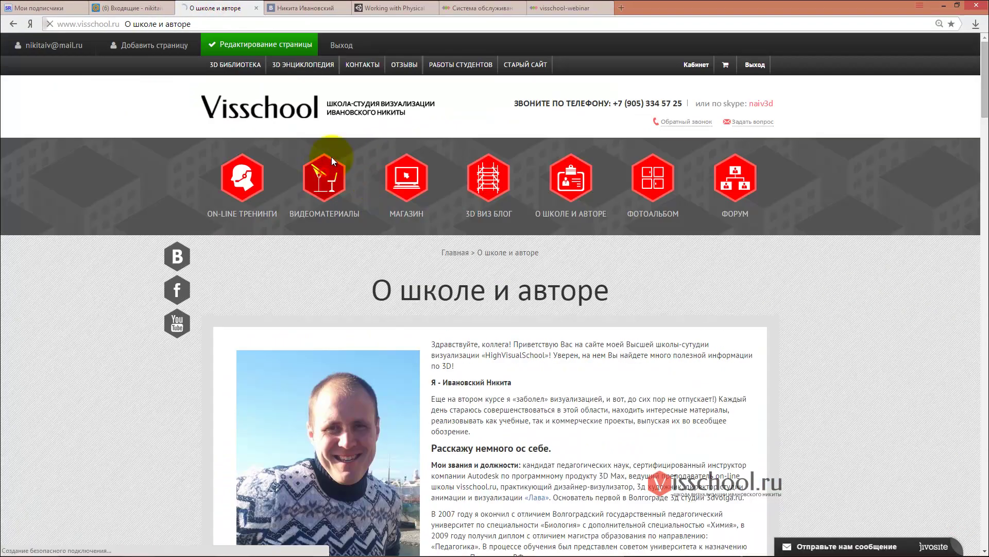
{"action": "left_click", "coordinate": [325, 165]}
{"action": "scroll", "coordinate": [418, 236], "scroll_direction": "down", "scroll_amount": 6}
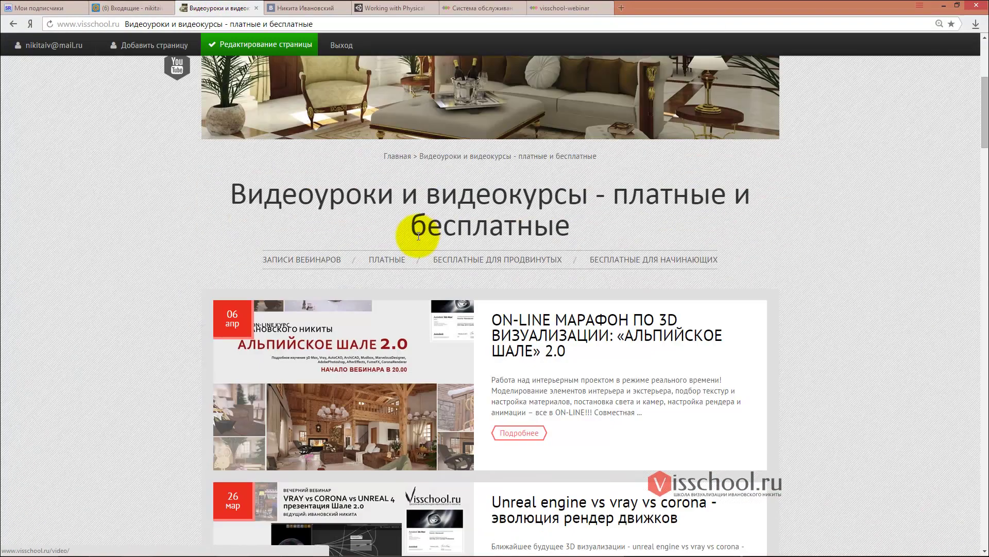
{"action": "left_click", "coordinate": [305, 260]}
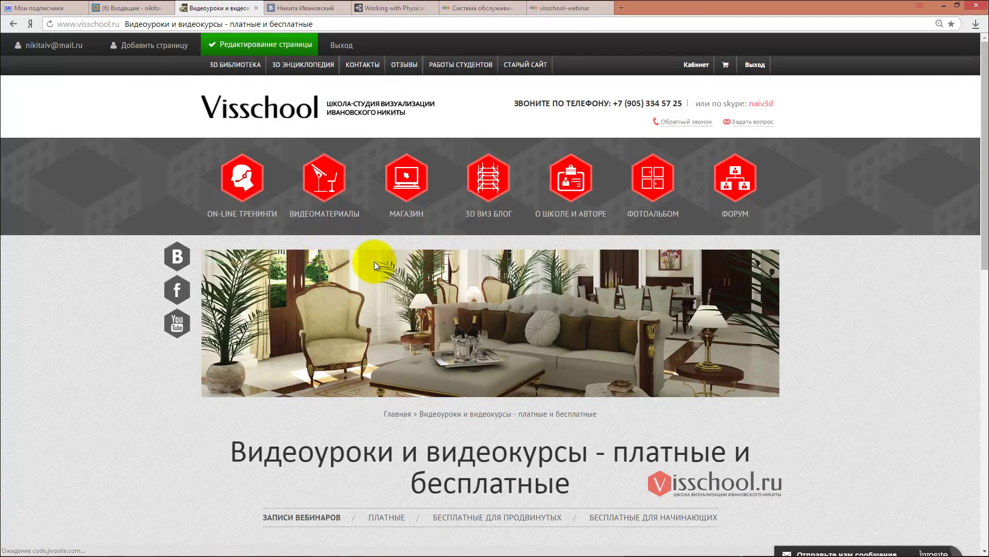
{"action": "scroll", "coordinate": [374, 261], "scroll_direction": "down", "scroll_amount": 4}
{"action": "scroll", "coordinate": [448, 300], "scroll_direction": "down", "scroll_amount": 3}
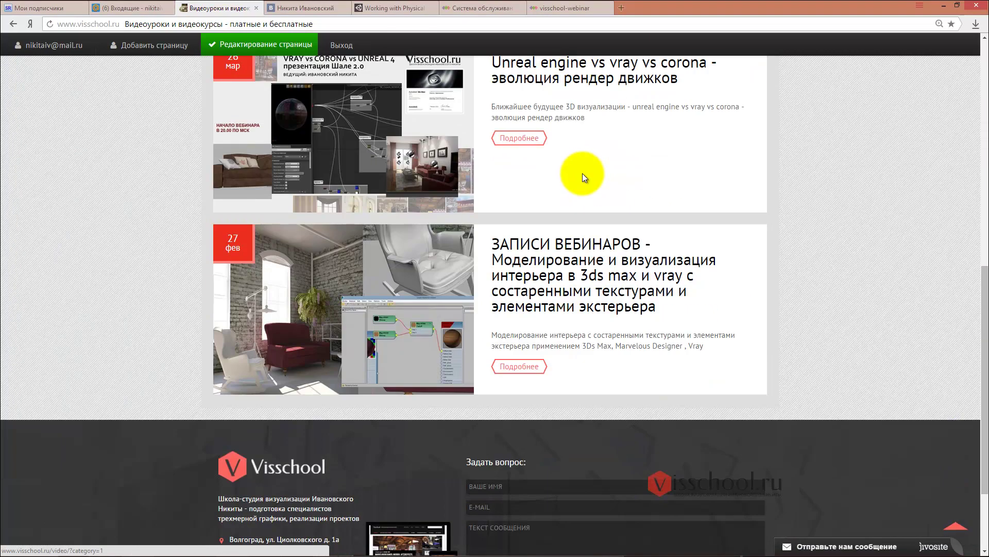
{"action": "scroll", "coordinate": [575, 174], "scroll_direction": "down", "scroll_amount": 3}
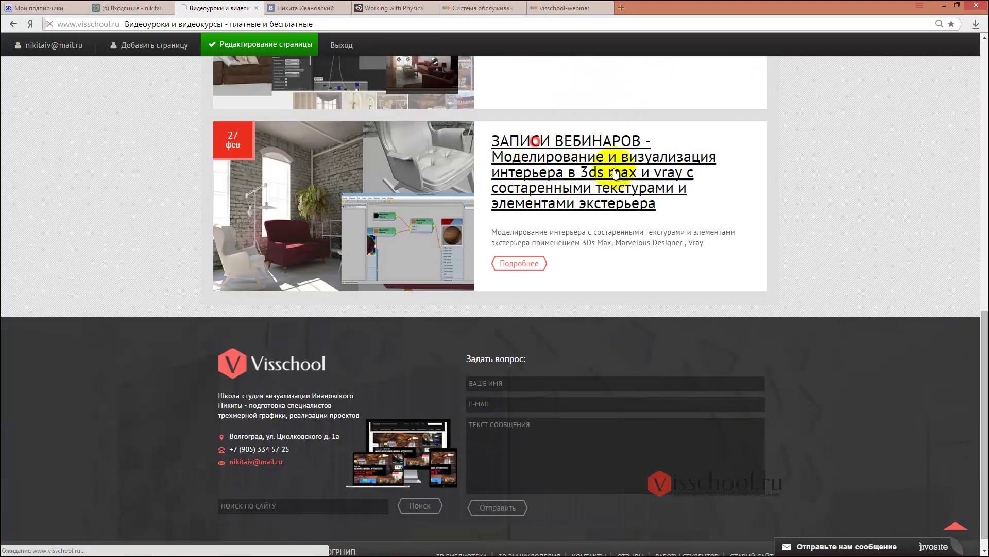
Read through the 3ds max and vray interior modelling webinar article, then return to the webinar tab
{"action": "left_click", "coordinate": [573, 170]}
{"action": "scroll", "coordinate": [454, 242], "scroll_direction": "down", "scroll_amount": 1}
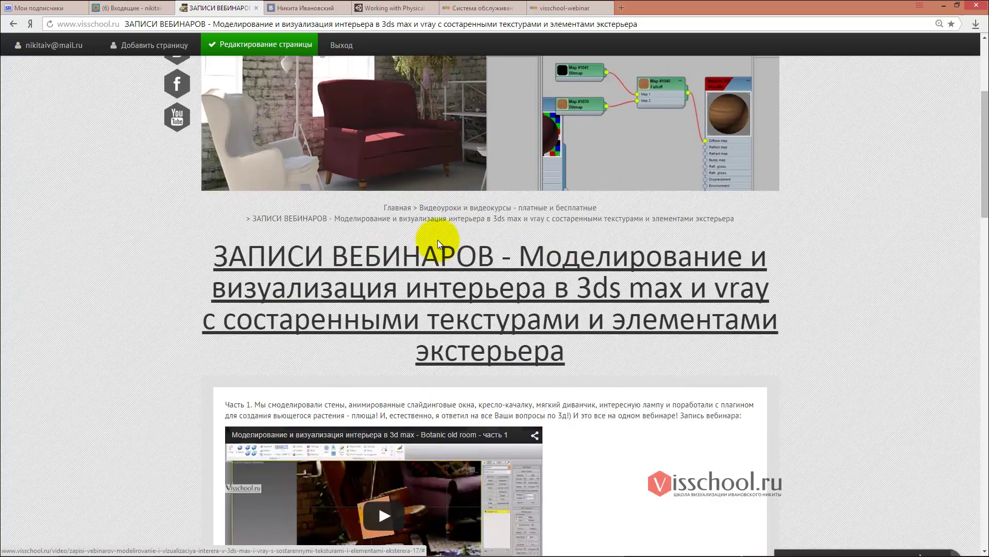
{"action": "scroll", "coordinate": [438, 239], "scroll_direction": "down", "scroll_amount": 3}
{"action": "scroll", "coordinate": [446, 223], "scroll_direction": "up", "scroll_amount": 3}
{"action": "scroll", "coordinate": [416, 223], "scroll_direction": "up", "scroll_amount": 2}
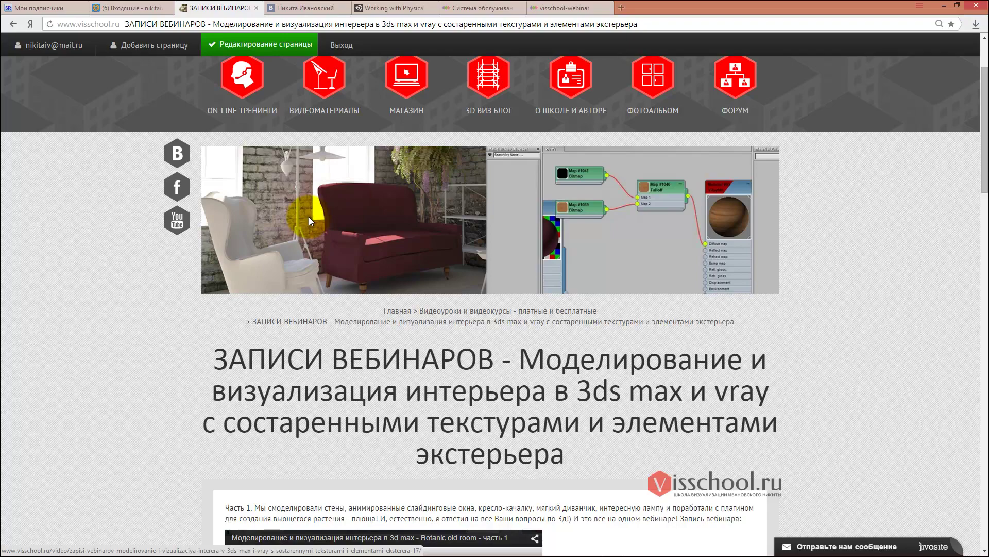
{"action": "scroll", "coordinate": [309, 220], "scroll_direction": "down", "scroll_amount": 2}
{"action": "scroll", "coordinate": [327, 220], "scroll_direction": "down", "scroll_amount": 4}
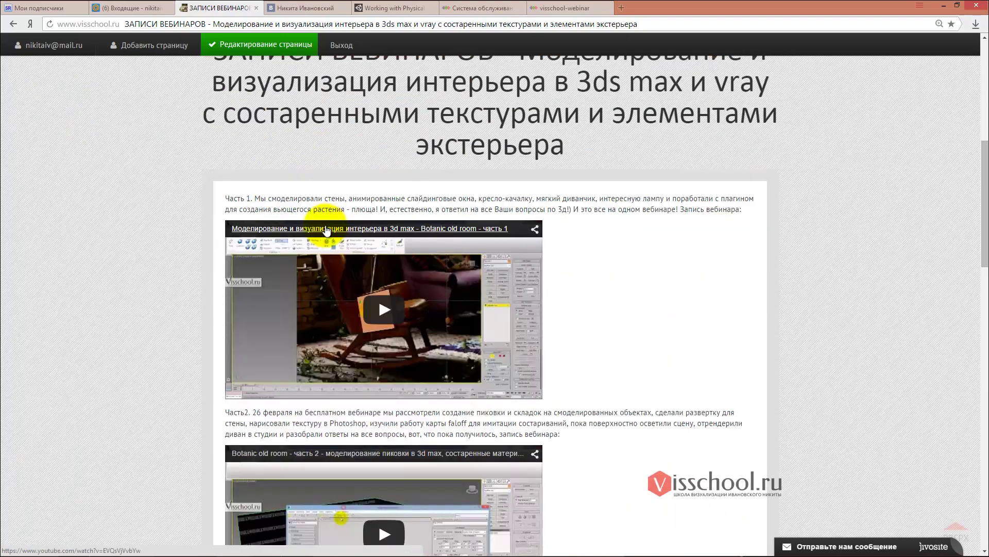
{"action": "scroll", "coordinate": [400, 308], "scroll_direction": "down", "scroll_amount": 6}
{"action": "scroll", "coordinate": [400, 299], "scroll_direction": "down", "scroll_amount": 5}
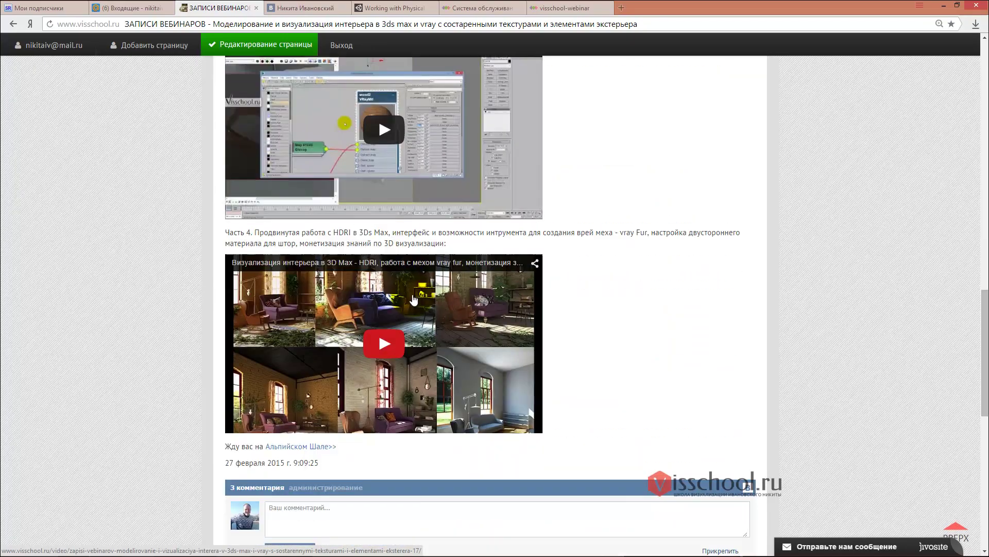
{"action": "scroll", "coordinate": [407, 297], "scroll_direction": "down", "scroll_amount": 3}
{"action": "scroll", "coordinate": [412, 295], "scroll_direction": "down", "scroll_amount": 1}
{"action": "scroll", "coordinate": [414, 301], "scroll_direction": "down", "scroll_amount": 3}
{"action": "scroll", "coordinate": [414, 301], "scroll_direction": "down", "scroll_amount": 1}
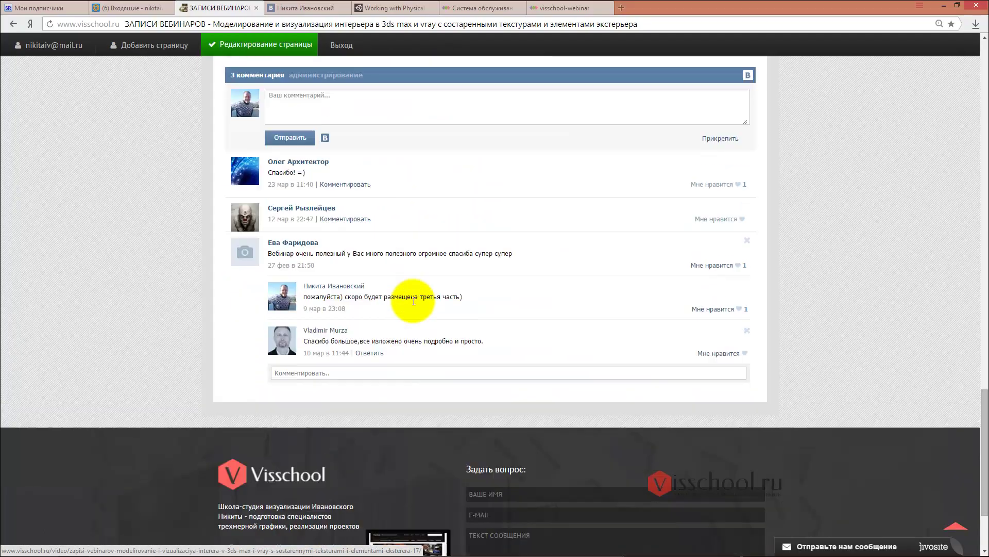
{"action": "scroll", "coordinate": [414, 302], "scroll_direction": "up", "scroll_amount": 10}
{"action": "scroll", "coordinate": [414, 304], "scroll_direction": "up", "scroll_amount": 10}
{"action": "scroll", "coordinate": [413, 300], "scroll_direction": "up", "scroll_amount": 3}
{"action": "scroll", "coordinate": [567, 257], "scroll_direction": "down", "scroll_amount": 4}
{"action": "scroll", "coordinate": [542, 263], "scroll_direction": "up", "scroll_amount": 3}
{"action": "scroll", "coordinate": [408, 188], "scroll_direction": "down", "scroll_amount": 8}
{"action": "scroll", "coordinate": [408, 190], "scroll_direction": "up", "scroll_amount": 4}
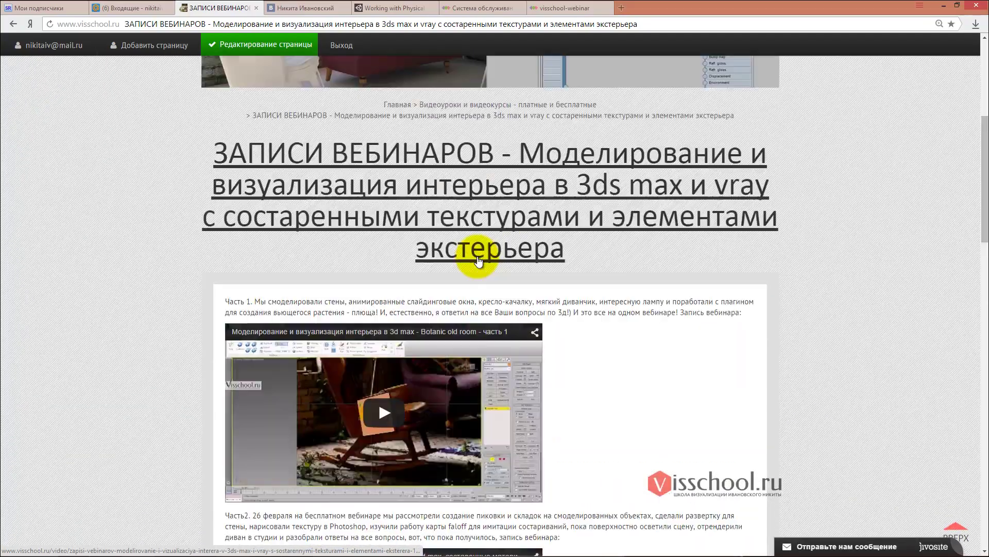
{"action": "scroll", "coordinate": [410, 196], "scroll_direction": "up", "scroll_amount": 4}
{"action": "scroll", "coordinate": [279, 100], "scroll_direction": "up", "scroll_amount": 2}
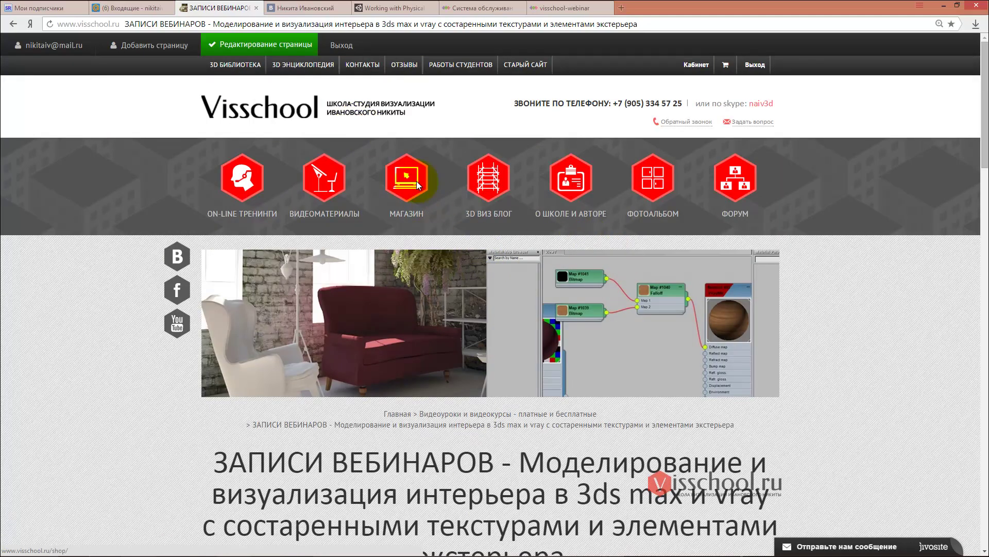
{"action": "scroll", "coordinate": [490, 299], "scroll_direction": "down", "scroll_amount": 5}
{"action": "scroll", "coordinate": [381, 235], "scroll_direction": "up", "scroll_amount": 3}
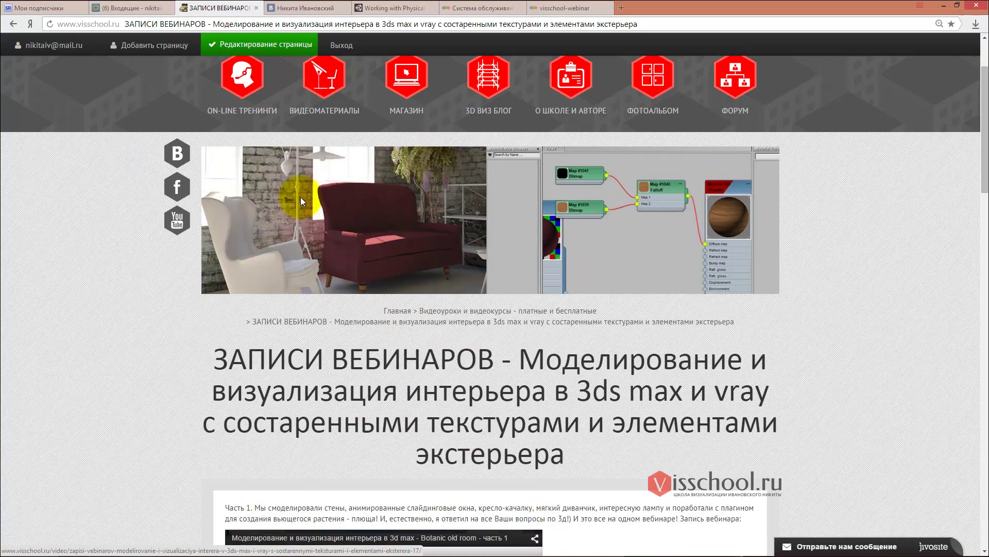
{"action": "scroll", "coordinate": [424, 254], "scroll_direction": "down", "scroll_amount": 4}
{"action": "scroll", "coordinate": [431, 242], "scroll_direction": "down", "scroll_amount": 4}
{"action": "scroll", "coordinate": [435, 227], "scroll_direction": "down", "scroll_amount": 4}
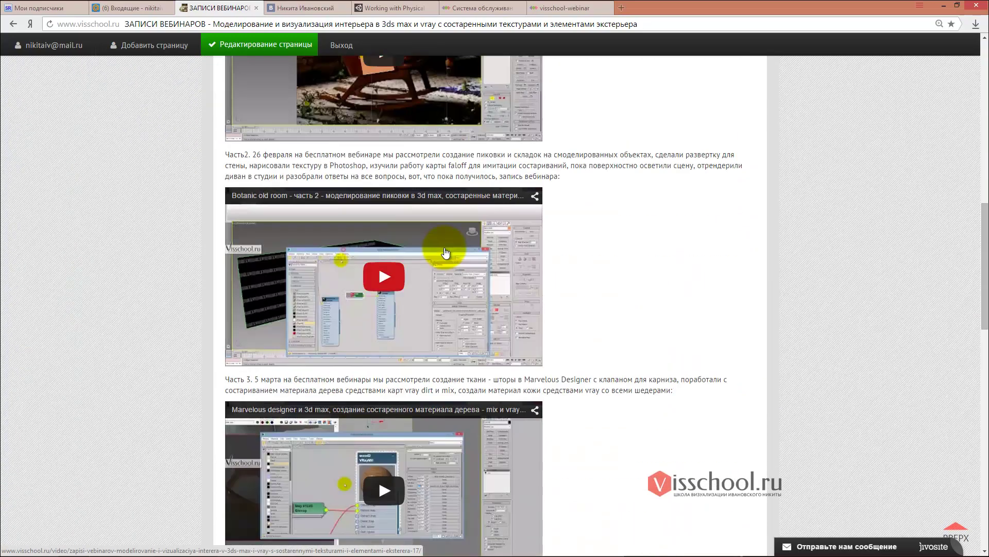
{"action": "scroll", "coordinate": [444, 252], "scroll_direction": "down", "scroll_amount": 7}
{"action": "scroll", "coordinate": [444, 252], "scroll_direction": "down", "scroll_amount": 3}
{"action": "scroll", "coordinate": [405, 216], "scroll_direction": "up", "scroll_amount": 3}
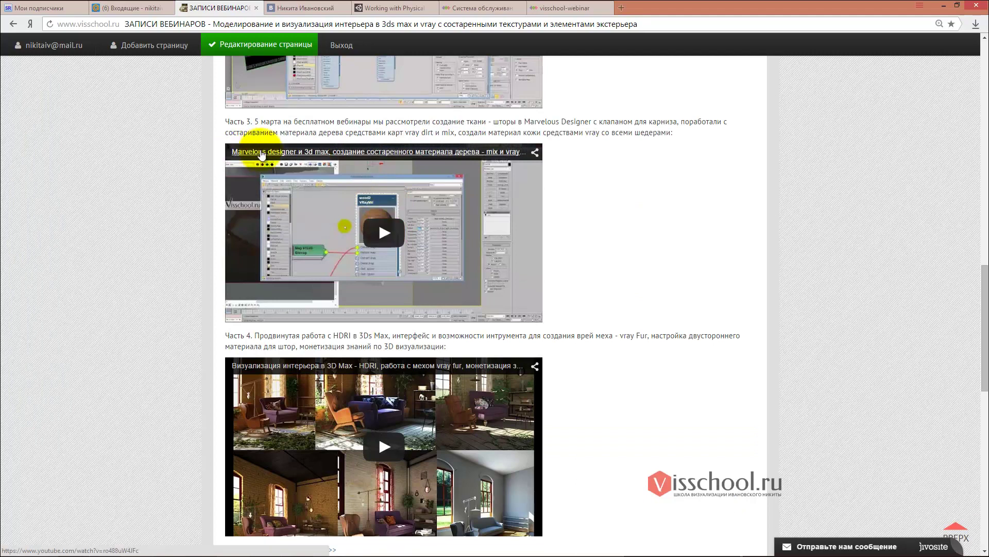
{"action": "scroll", "coordinate": [470, 205], "scroll_direction": "up", "scroll_amount": 4}
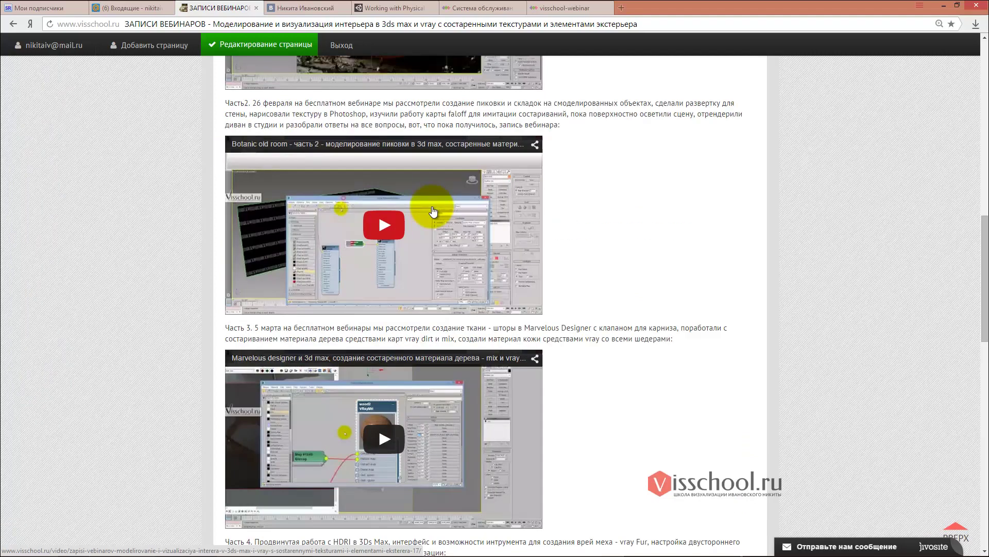
{"action": "scroll", "coordinate": [479, 211], "scroll_direction": "up", "scroll_amount": 5}
{"action": "scroll", "coordinate": [487, 219], "scroll_direction": "up", "scroll_amount": 3}
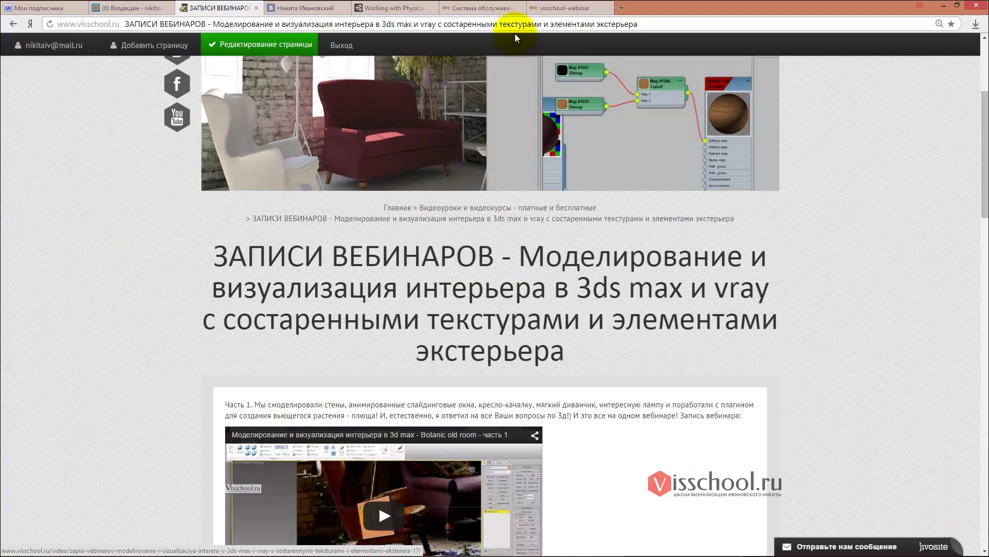
{"action": "left_click", "coordinate": [567, 7]}
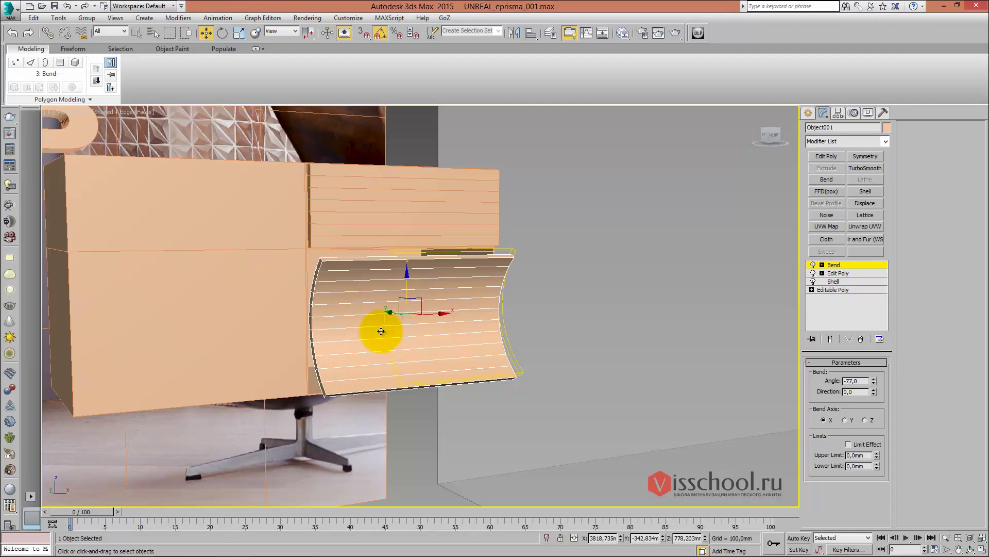
Back in 3ds Max, orbit the Perspective viewport around the bent lower panel
{"action": "mouse_move", "coordinate": [380, 332]}
{"action": "middle_mouse_down", "text": "alt"}
{"action": "mouse_move", "coordinate": [401, 303]}
{"action": "mouse_move", "coordinate": [389, 380]}
{"action": "mouse_move", "coordinate": [470, 347]}
{"action": "mouse_move", "coordinate": [349, 316]}
{"action": "mouse_move", "coordinate": [294, 281]}
{"action": "mouse_move", "coordinate": [290, 234]}
{"action": "middle_mouse_up", "text": "alt"}
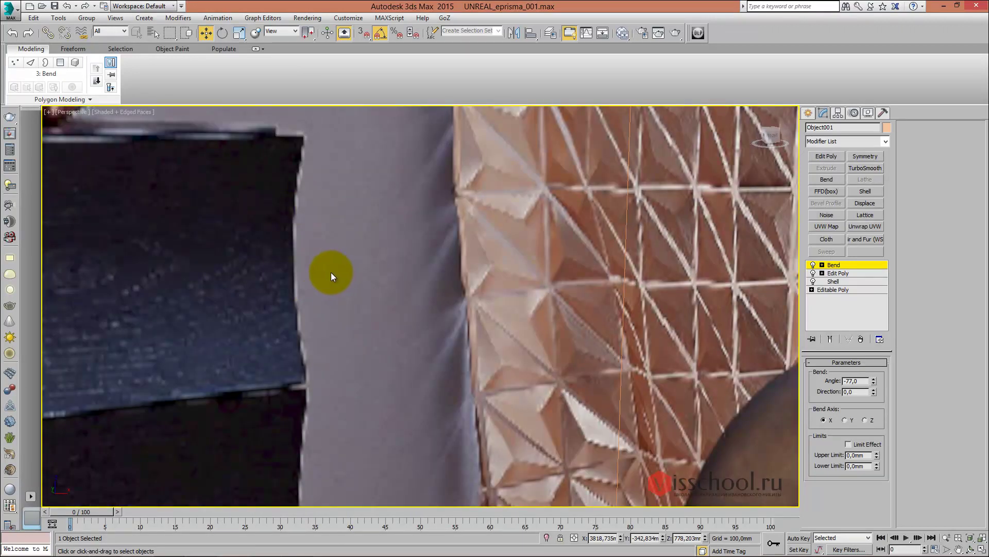
Set the lower door panel's Bend angle to -20 for a gentler curve
{"action": "mouse_move", "coordinate": [322, 246]}
{"action": "middle_mouse_down", "text": "alt"}
{"action": "mouse_move", "coordinate": [415, 254]}
{"action": "mouse_move", "coordinate": [381, 253]}
{"action": "middle_mouse_up", "text": "alt"}
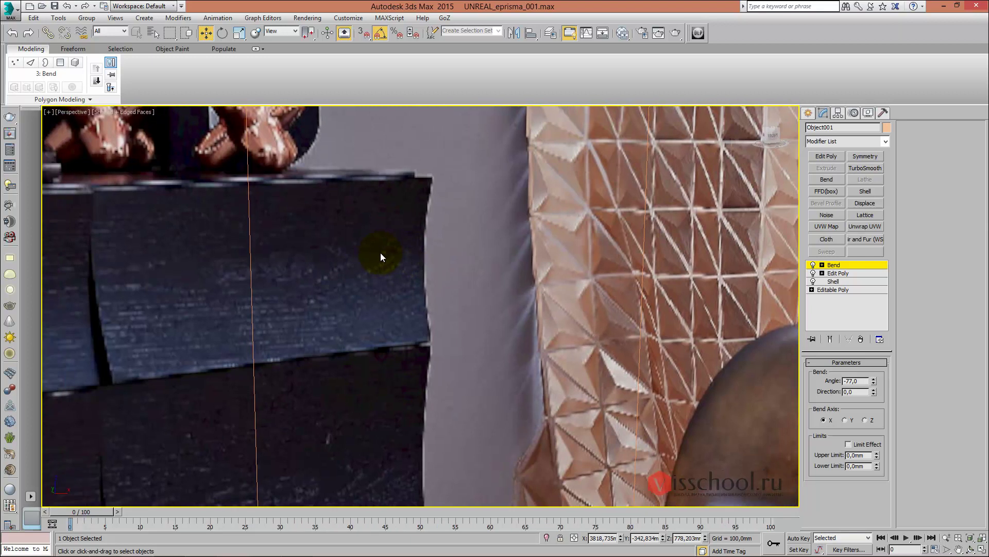
{"action": "scroll", "coordinate": [388, 329], "scroll_direction": "down", "scroll_amount": 2}
{"action": "scroll", "coordinate": [386, 324], "scroll_direction": "down", "scroll_amount": 1}
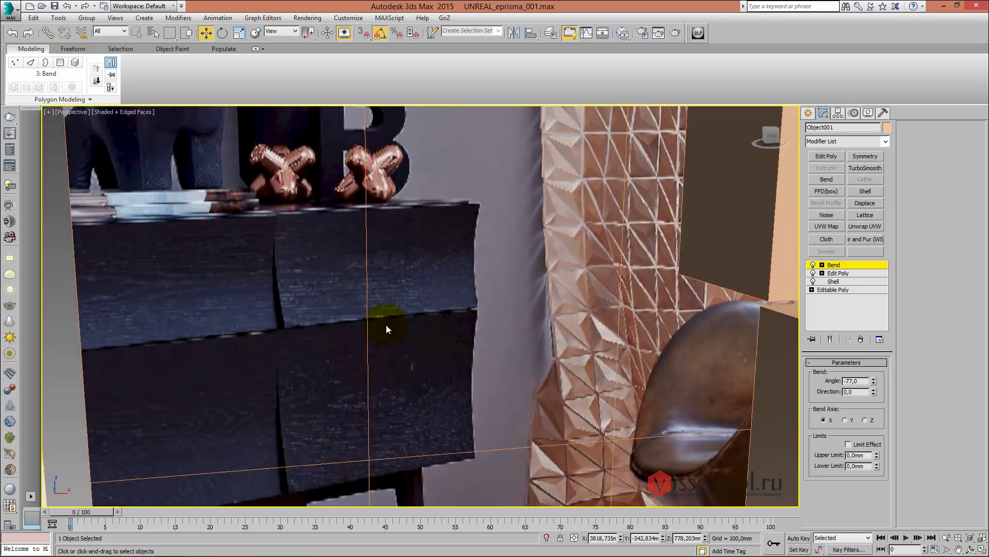
{"action": "scroll", "coordinate": [381, 311], "scroll_direction": "down", "scroll_amount": 3}
{"action": "scroll", "coordinate": [400, 314], "scroll_direction": "down", "scroll_amount": 2}
{"action": "scroll", "coordinate": [400, 314], "scroll_direction": "up", "scroll_amount": 3}
{"action": "mouse_move", "coordinate": [432, 313]}
{"action": "middle_mouse_down", "text": "alt"}
{"action": "mouse_move", "coordinate": [475, 294]}
{"action": "mouse_move", "coordinate": [468, 269]}
{"action": "mouse_move", "coordinate": [531, 283]}
{"action": "middle_mouse_up", "text": "alt"}
{"action": "scroll", "coordinate": [453, 305], "scroll_direction": "up", "scroll_amount": 2}
{"action": "scroll", "coordinate": [388, 252], "scroll_direction": "up", "scroll_amount": 2}
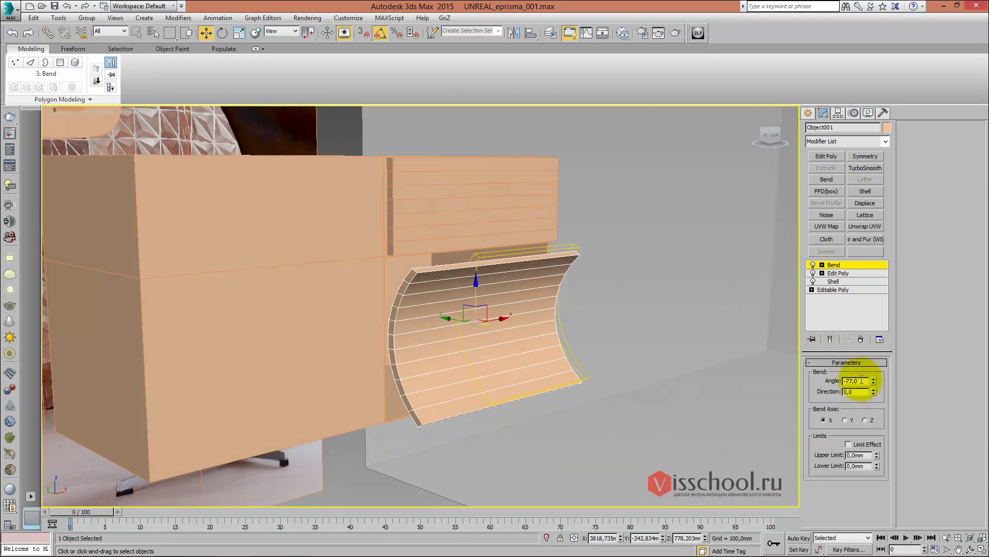
{"action": "type", "text": "-20"}
{"action": "key", "text": "Return"}
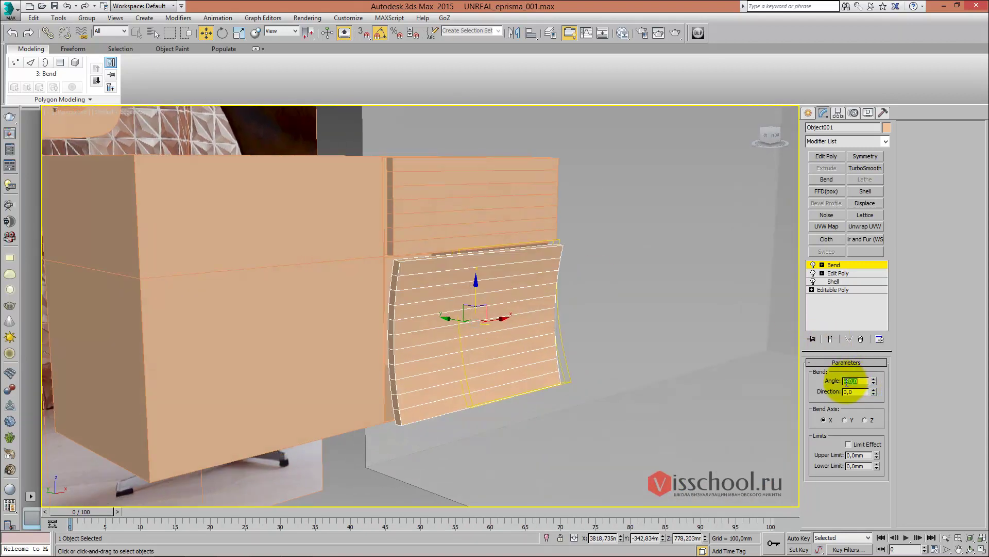
{"action": "middle_click_drag", "start_coordinate": [651, 315], "coordinate": [636, 283], "text": "alt"}
Copy the lower panel's Bend modifier and paste it onto the upper door panel
{"action": "left_click_drag", "start_coordinate": [842, 272], "coordinate": [840, 264]}
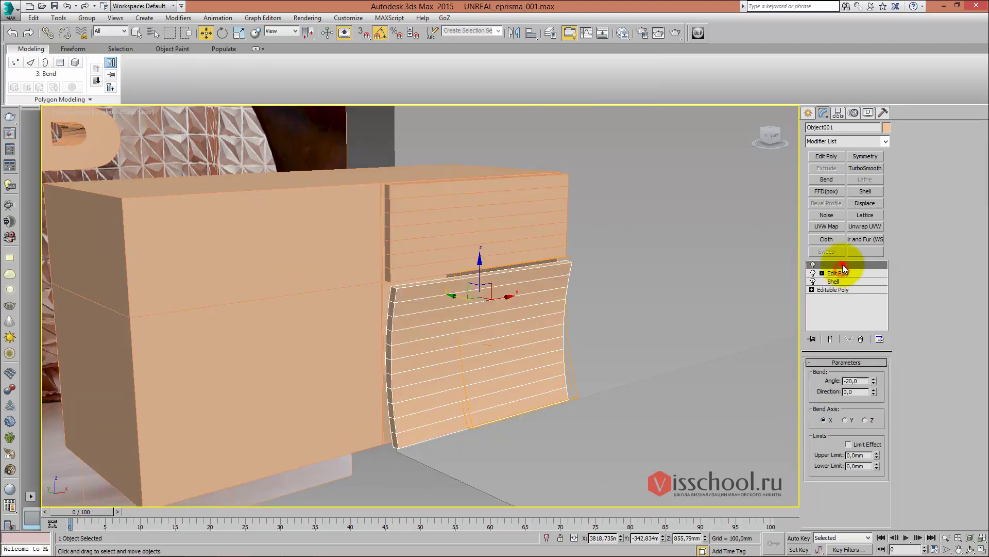
{"action": "right_click", "coordinate": [840, 262]}
{"action": "left_click", "coordinate": [869, 305]}
{"action": "left_click", "coordinate": [566, 226]}
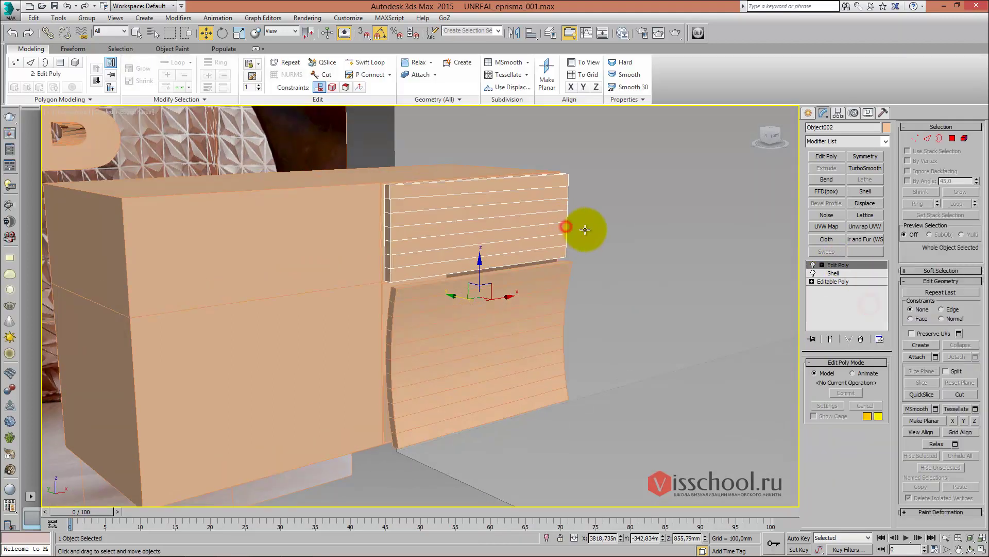
{"action": "right_click", "coordinate": [839, 264]}
{"action": "left_click", "coordinate": [866, 315]}
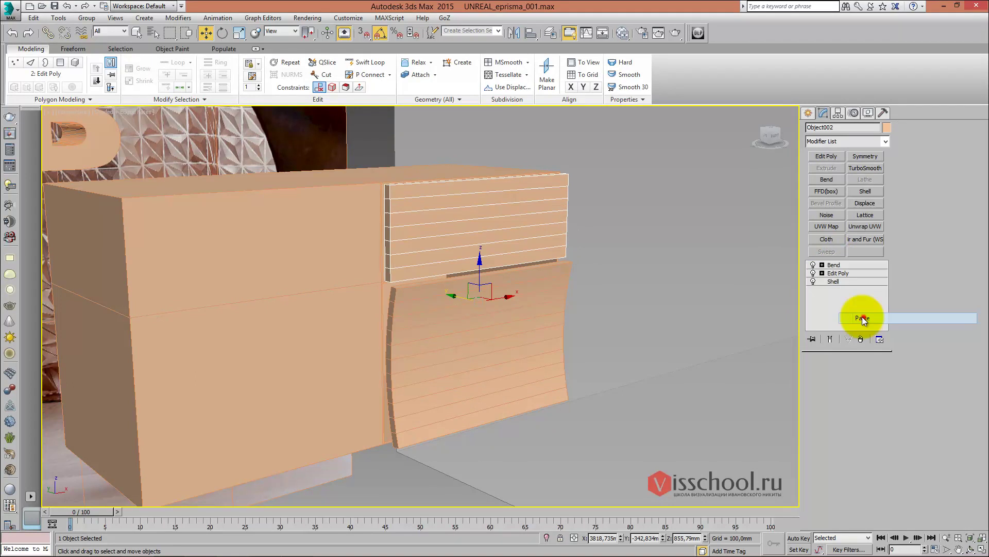
Move the upper panel's bend gizmo upward
{"action": "middle_click_drag", "start_coordinate": [628, 261], "coordinate": [548, 242], "text": "alt"}
{"action": "key", "text": "1"}
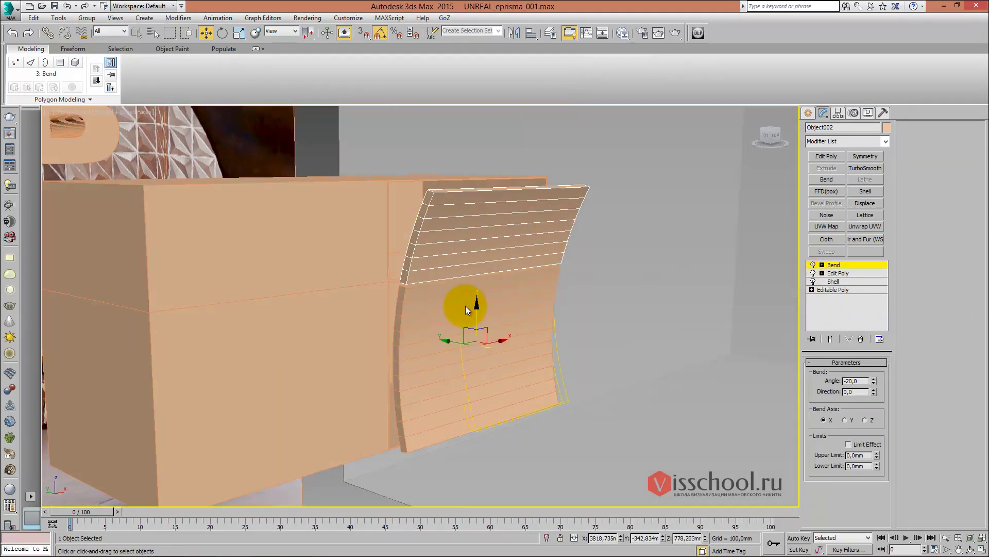
{"action": "left_click_drag", "start_coordinate": [479, 282], "coordinate": [477, 205]}
{"action": "key", "text": "r"}
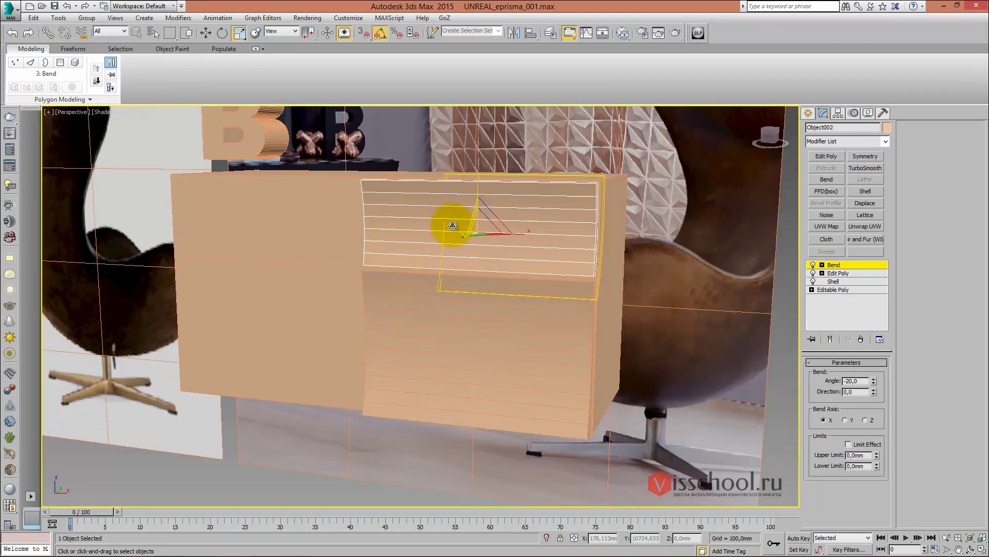
{"action": "middle_click_drag", "start_coordinate": [477, 201], "coordinate": [700, 269], "text": "alt"}
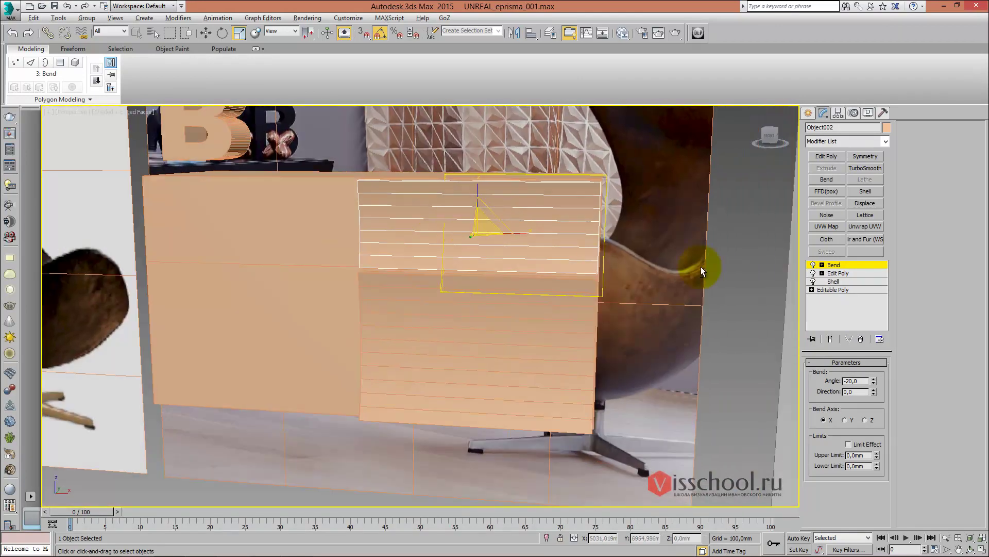
Select the cabinet's box body and view it in the Front view
{"action": "left_click", "coordinate": [283, 235]}
{"action": "middle_click_drag", "start_coordinate": [342, 233], "coordinate": [373, 239], "text": "alt"}
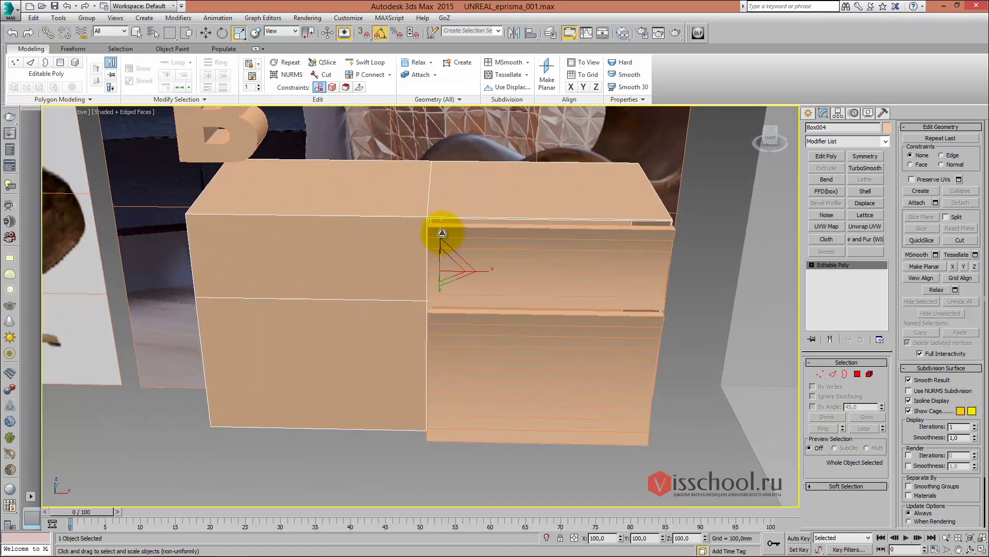
{"action": "key", "text": "f"}
{"action": "scroll", "coordinate": [452, 224], "scroll_direction": "down", "scroll_amount": 3}
{"action": "scroll", "coordinate": [437, 216], "scroll_direction": "up", "scroll_amount": 2}
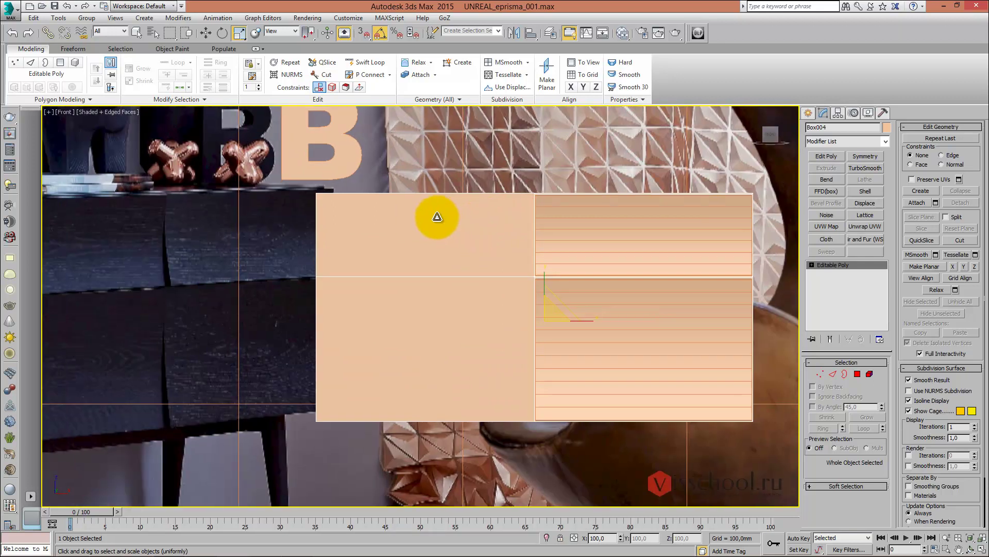
{"action": "scroll", "coordinate": [438, 217], "scroll_direction": "down", "scroll_amount": 1}
{"action": "scroll", "coordinate": [497, 223], "scroll_direction": "down", "scroll_amount": 2}
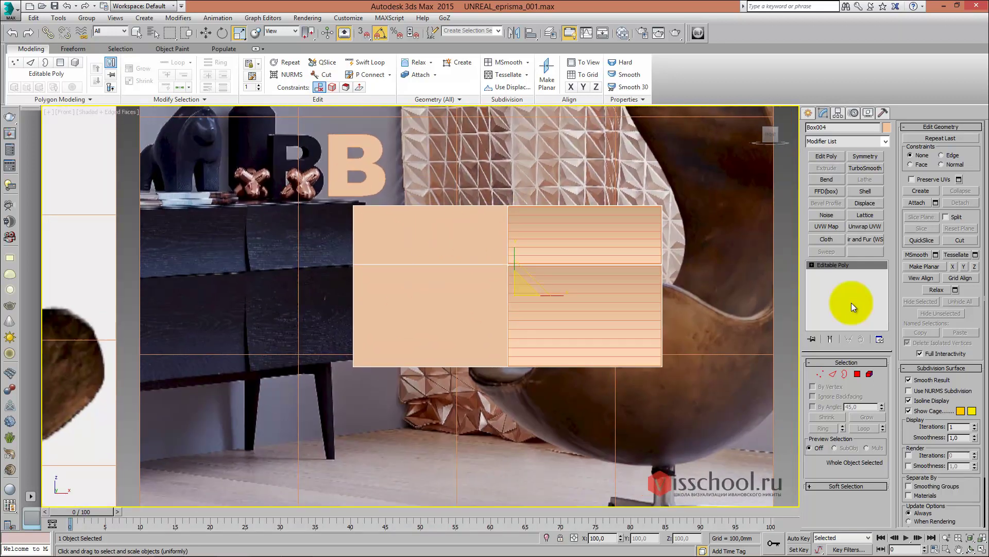
Delete the box's left face and the thin leftover face beside it in Polygon mode
{"action": "left_click", "coordinate": [858, 375]}
{"action": "left_click", "coordinate": [437, 360]}
{"action": "key", "text": "Delete"}
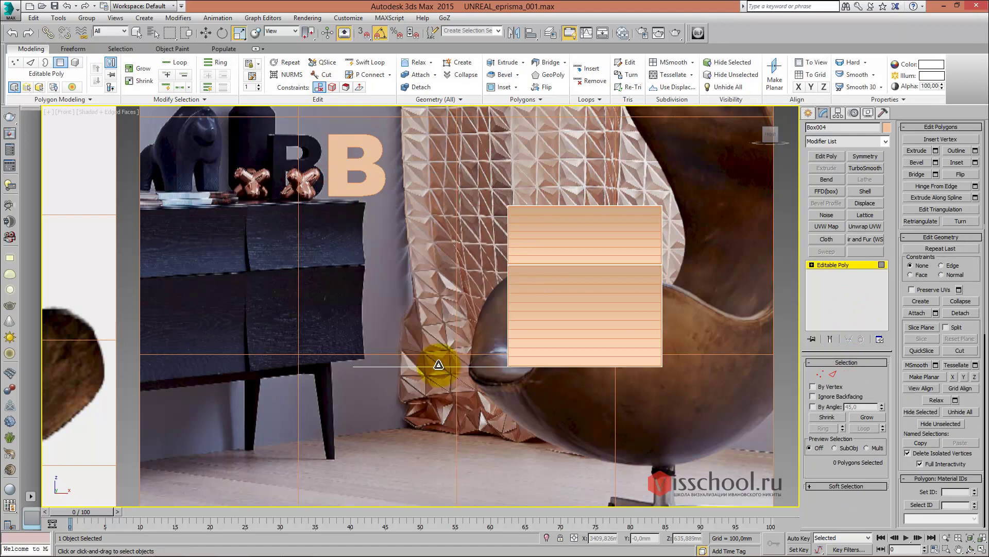
{"action": "middle_click_drag", "start_coordinate": [633, 336], "coordinate": [592, 342]}
{"action": "left_click_drag", "start_coordinate": [289, 293], "coordinate": [383, 433]}
{"action": "key", "text": "Delete"}
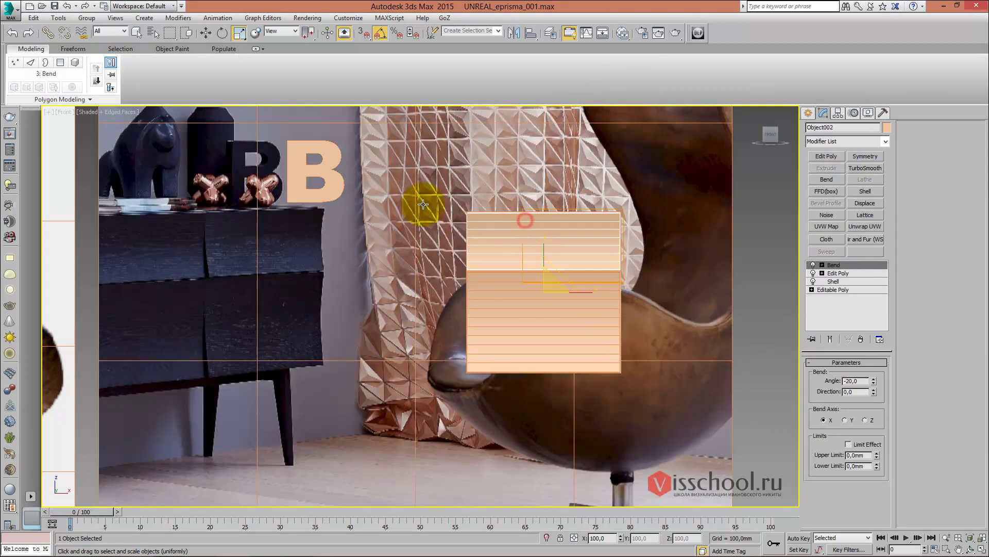
Select the three dresser half parts
{"action": "left_click", "coordinate": [371, 175]}
{"action": "scroll", "coordinate": [350, 180], "scroll_direction": "down", "scroll_amount": 2}
{"action": "left_click_drag", "start_coordinate": [532, 490], "coordinate": [477, 276]}
{"action": "middle_click_drag", "start_coordinate": [486, 182], "coordinate": [504, 234]}
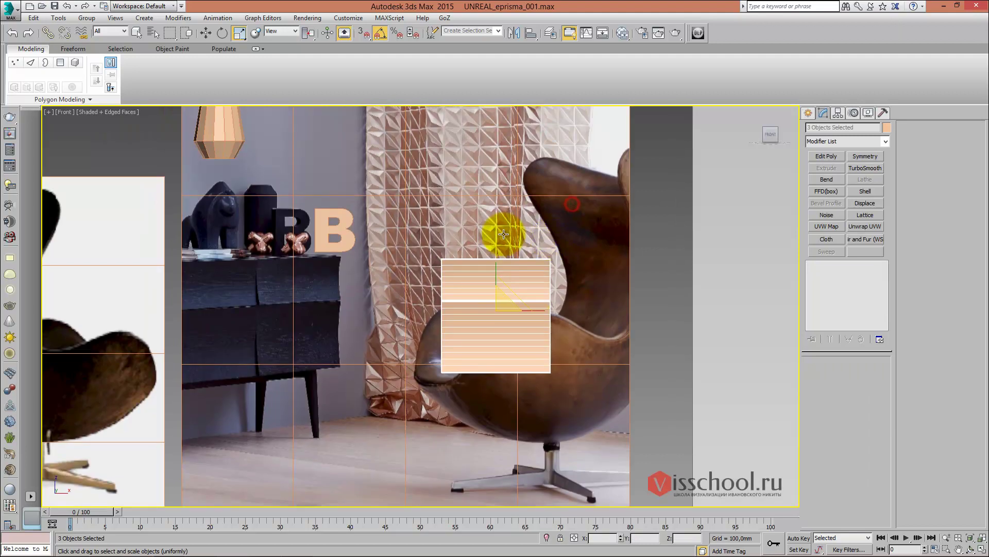
{"action": "scroll", "coordinate": [503, 235], "scroll_direction": "up", "scroll_amount": 3}
Group the three selected dresser parts
{"action": "left_click", "coordinate": [87, 18]}
{"action": "left_click", "coordinate": [105, 32]}
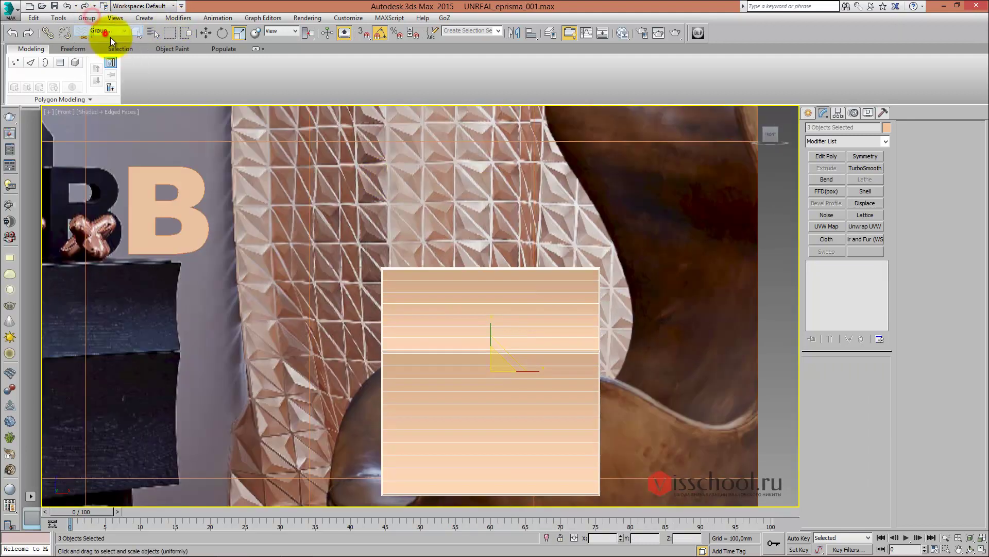
{"action": "left_click", "coordinate": [499, 298]}
Make an instance clone of the group, mirror it on X, and butt it against the original
{"action": "key", "text": "w"}
{"action": "left_click_drag", "start_coordinate": [521, 375], "coordinate": [378, 348], "text": "shift"}
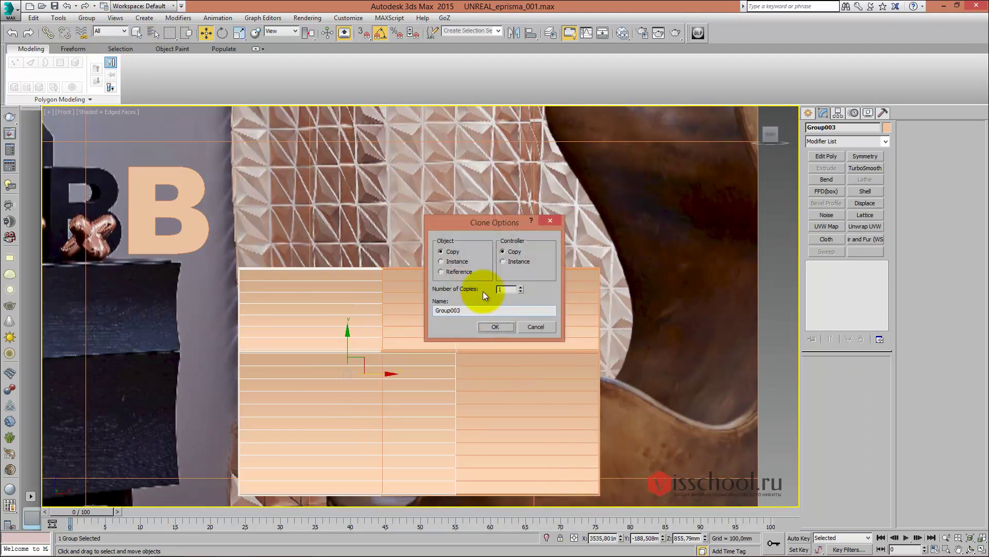
{"action": "left_click", "coordinate": [456, 262]}
{"action": "left_click", "coordinate": [509, 327]}
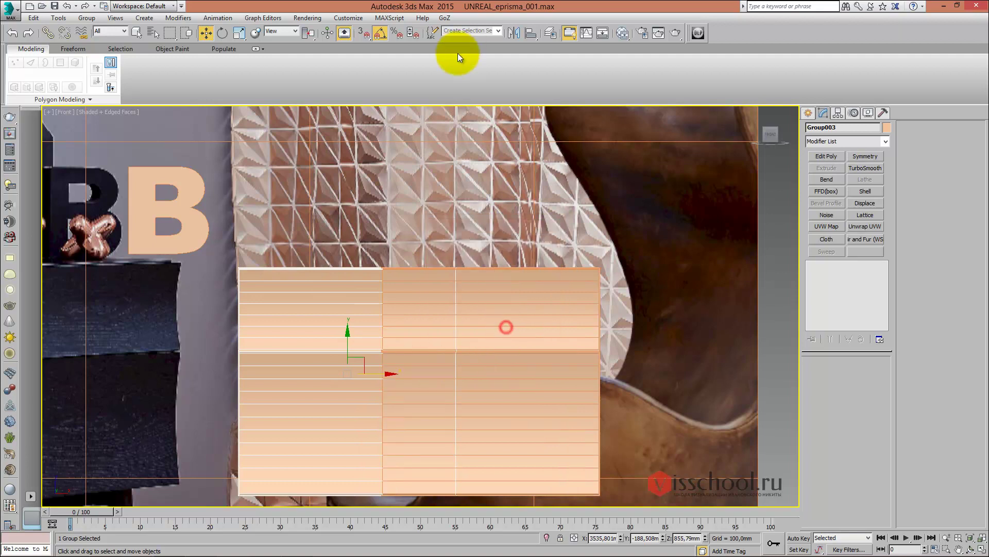
{"action": "left_click", "coordinate": [513, 33]}
{"action": "left_click", "coordinate": [466, 355]}
{"action": "left_click_drag", "start_coordinate": [381, 375], "coordinate": [304, 364]}
{"action": "middle_click_drag", "start_coordinate": [304, 364], "coordinate": [365, 349], "text": "alt"}
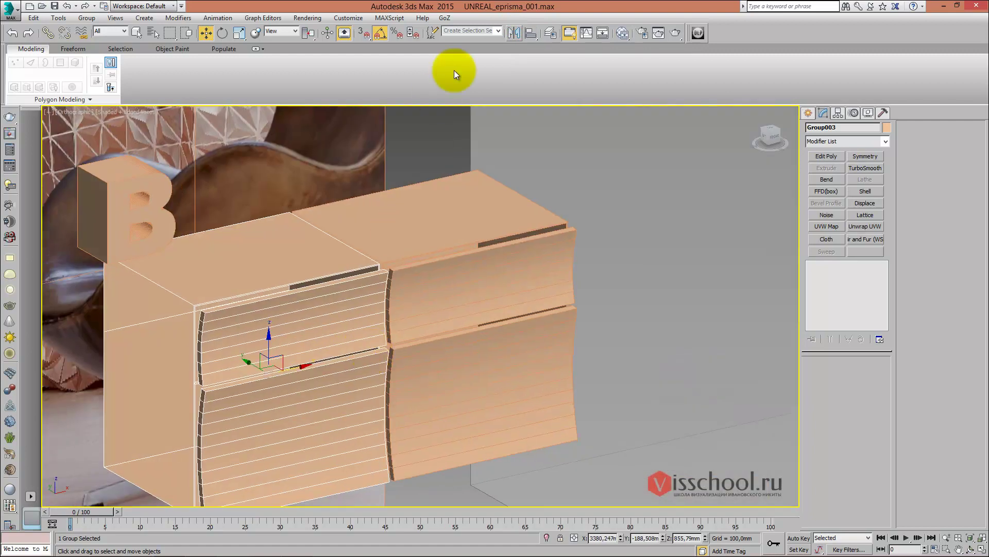
Orbit to an angled view of the dresser and select the right half's group
{"action": "left_click", "coordinate": [513, 32]}
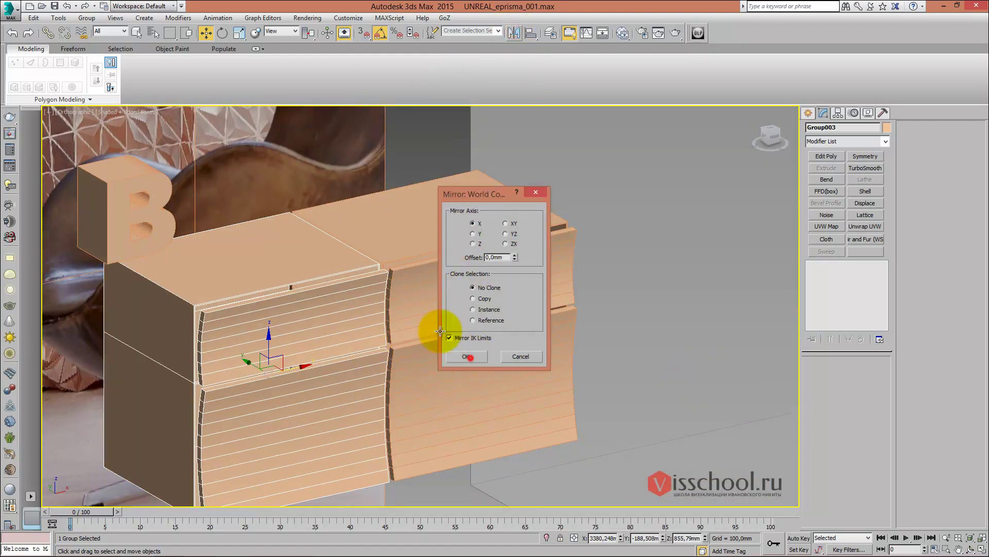
{"action": "left_click", "coordinate": [466, 355]}
{"action": "key", "text": "f"}
{"action": "scroll", "coordinate": [413, 273], "scroll_direction": "up", "scroll_amount": 2}
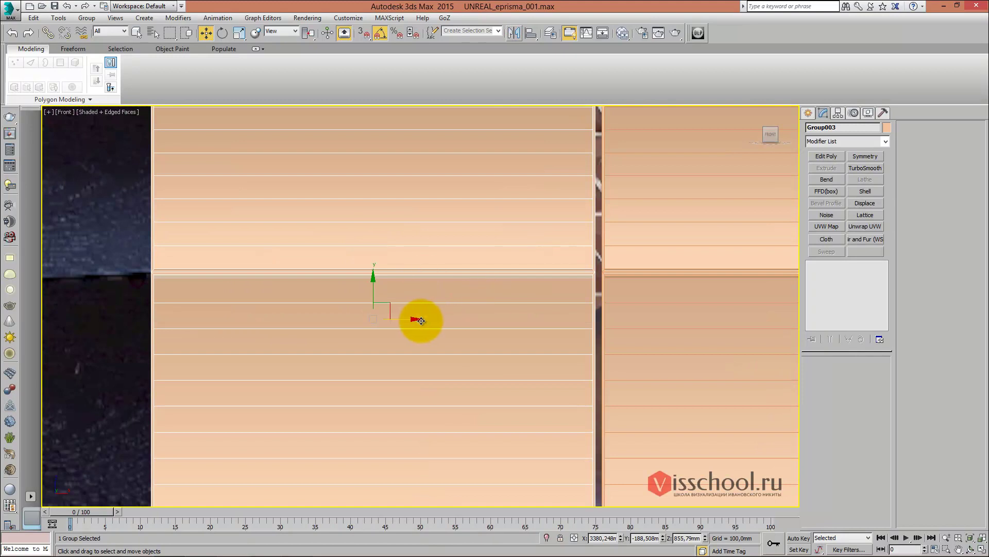
{"action": "scroll", "coordinate": [419, 320], "scroll_direction": "down", "scroll_amount": 3}
{"action": "mouse_move", "coordinate": [448, 296]}
{"action": "middle_mouse_down", "text": "alt"}
{"action": "mouse_move", "coordinate": [466, 296]}
{"action": "mouse_move", "coordinate": [491, 271]}
{"action": "mouse_move", "coordinate": [430, 366]}
{"action": "middle_mouse_up", "text": "alt"}
{"action": "mouse_move", "coordinate": [459, 305]}
{"action": "middle_mouse_down", "text": "alt"}
{"action": "mouse_move", "coordinate": [457, 261]}
{"action": "mouse_move", "coordinate": [512, 242]}
{"action": "middle_mouse_up", "text": "alt"}
{"action": "left_click", "coordinate": [515, 226]}
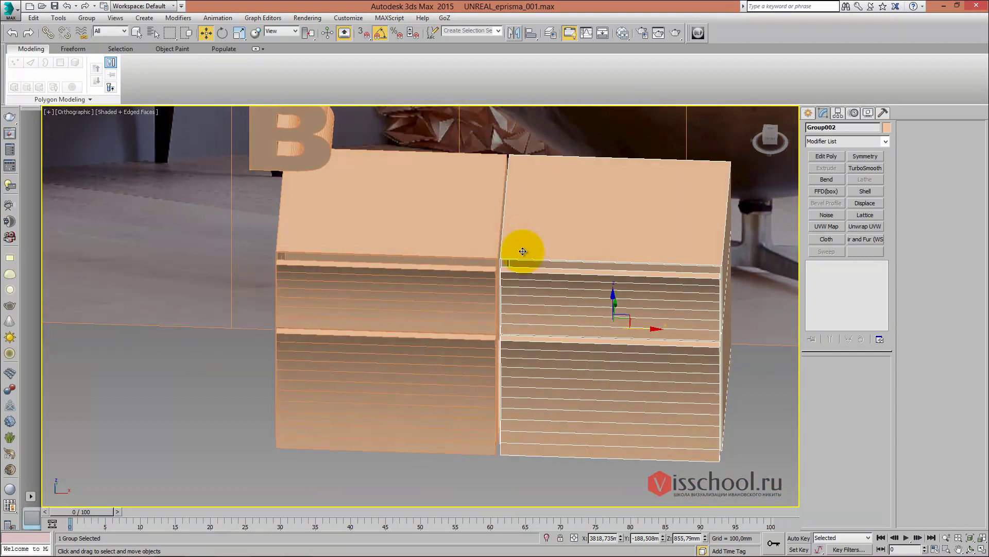
Open the group, select Box004's middle vertices, close the group, and switch to the browser
{"action": "left_click", "coordinate": [86, 18]}
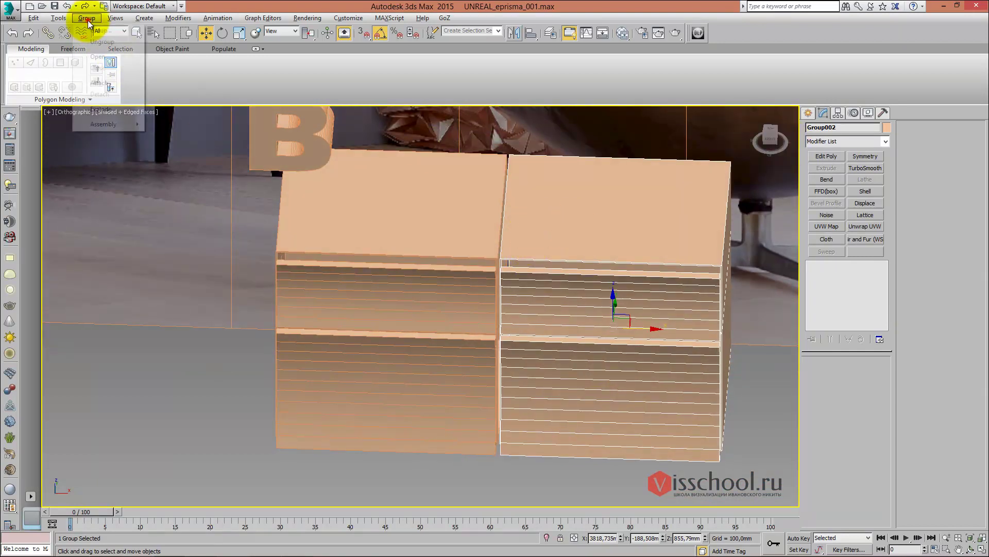
{"action": "left_click", "coordinate": [95, 56]}
{"action": "left_click", "coordinate": [522, 199]}
{"action": "key", "text": "1"}
{"action": "mouse_move", "coordinate": [475, 140]}
{"action": "left_mouse_down"}
{"action": "mouse_move", "coordinate": [553, 310]}
{"action": "mouse_move", "coordinate": [528, 313]}
{"action": "left_mouse_up"}
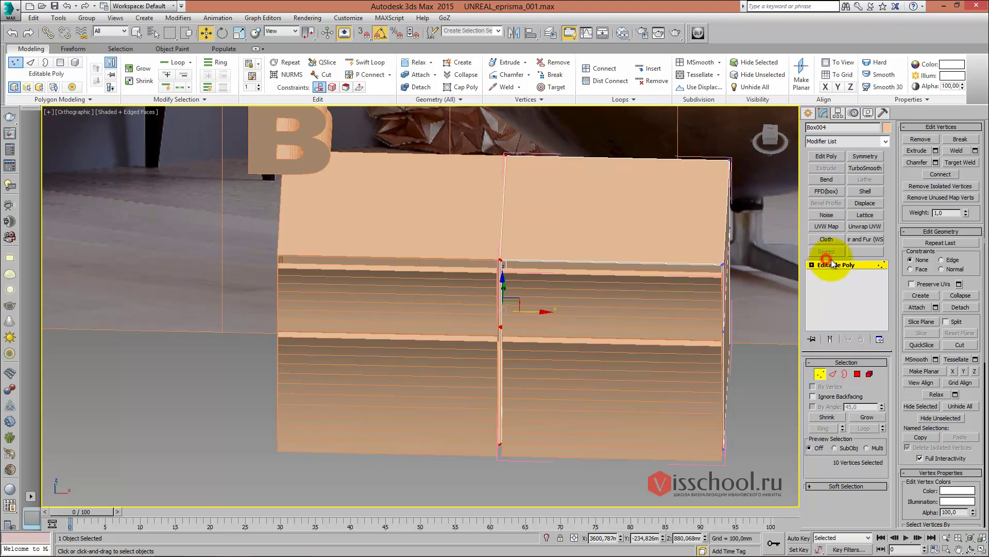
{"action": "left_click", "coordinate": [845, 279]}
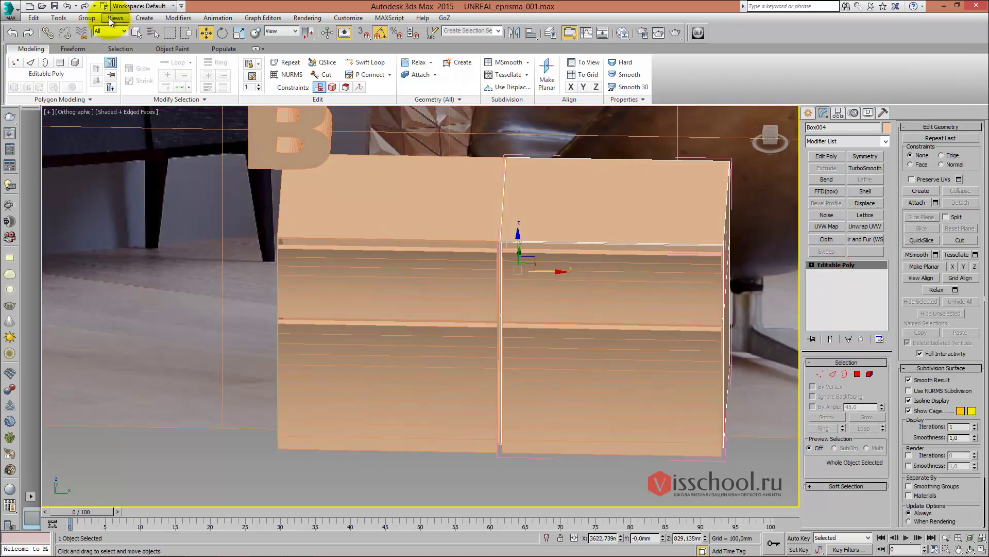
{"action": "left_click", "coordinate": [88, 18]}
{"action": "left_click", "coordinate": [102, 69]}
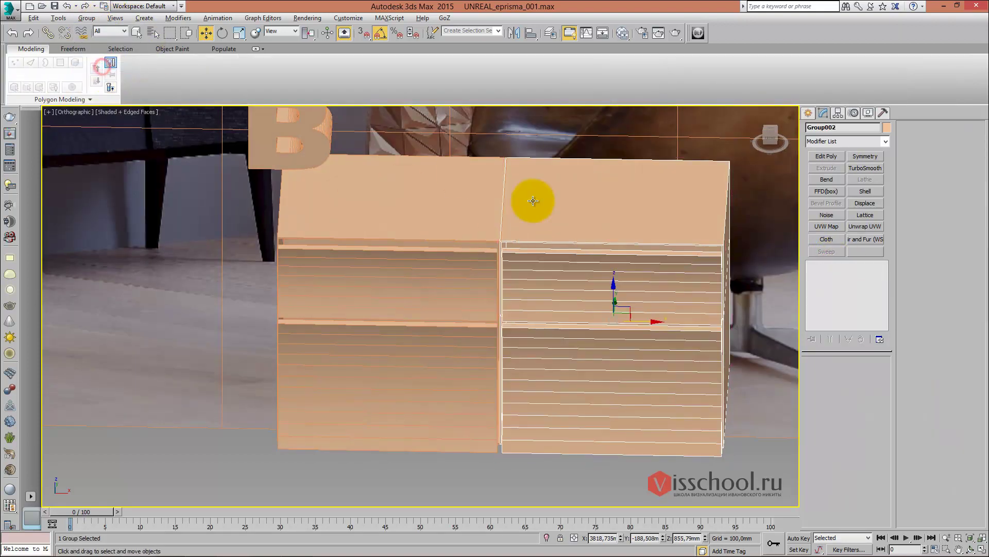
{"action": "key", "text": "alt+Tab"}
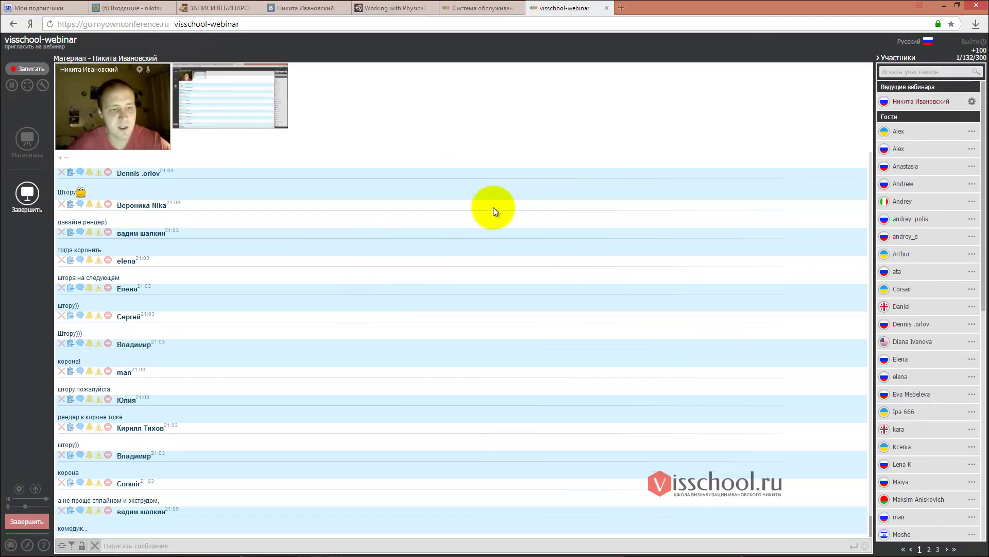
Restore the webinar browser window, drag it mostly off screen, and return to 3ds Max
{"action": "left_click", "coordinate": [956, 7]}
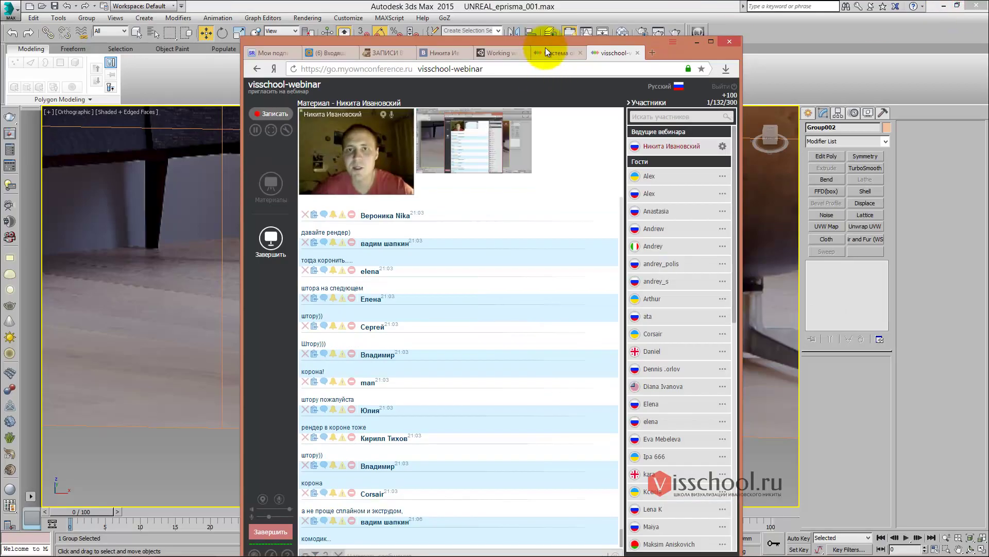
{"action": "left_click_drag", "start_coordinate": [545, 47], "coordinate": [988, 46]}
{"action": "key", "text": "alt+Tab"}
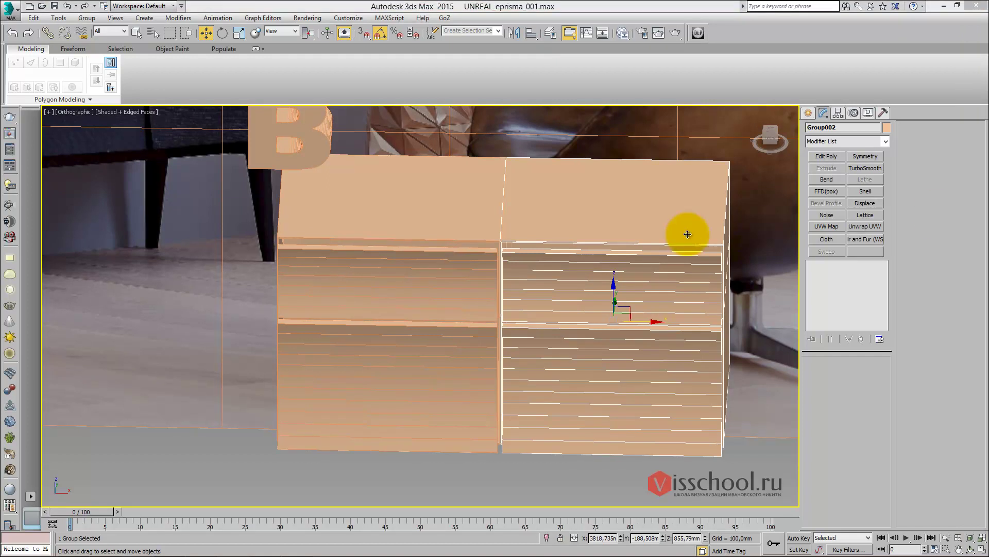
Center the egg chair and its reference in the Front view
{"action": "key", "text": "f"}
{"action": "scroll", "coordinate": [464, 237], "scroll_direction": "down", "scroll_amount": 3}
{"action": "scroll", "coordinate": [410, 221], "scroll_direction": "up", "scroll_amount": 2}
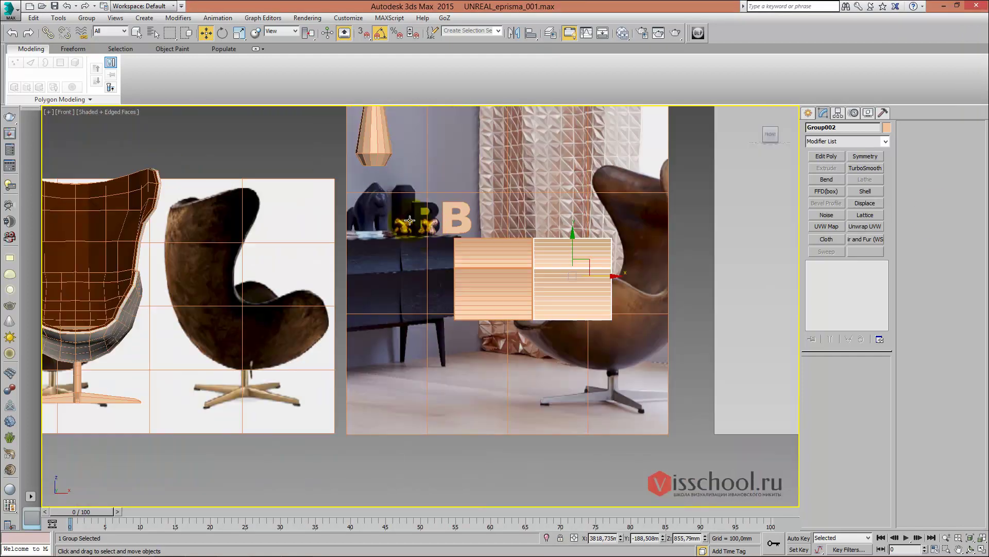
{"action": "scroll", "coordinate": [409, 245], "scroll_direction": "up", "scroll_amount": 2}
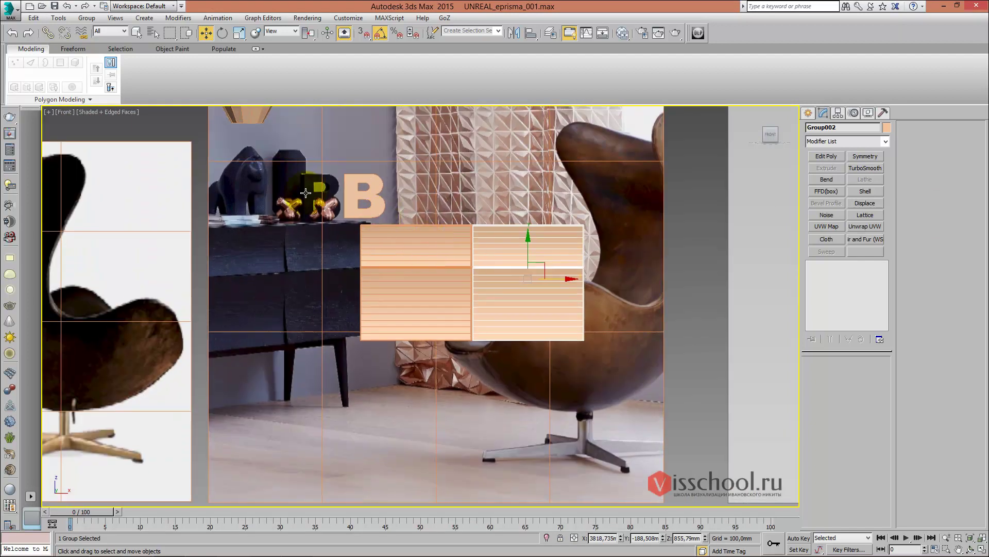
{"action": "mouse_move", "coordinate": [306, 193]}
{"action": "middle_mouse_down"}
{"action": "mouse_move", "coordinate": [415, 250]}
{"action": "mouse_move", "coordinate": [407, 252]}
{"action": "mouse_move", "coordinate": [502, 239]}
{"action": "middle_mouse_up"}
{"action": "scroll", "coordinate": [426, 238], "scroll_direction": "down", "scroll_amount": 2}
{"action": "scroll", "coordinate": [424, 250], "scroll_direction": "down", "scroll_amount": 2}
{"action": "mouse_move", "coordinate": [391, 256]}
{"action": "middle_mouse_down"}
{"action": "mouse_move", "coordinate": [426, 253]}
{"action": "mouse_move", "coordinate": [457, 184]}
{"action": "mouse_move", "coordinate": [447, 214]}
{"action": "middle_mouse_up"}
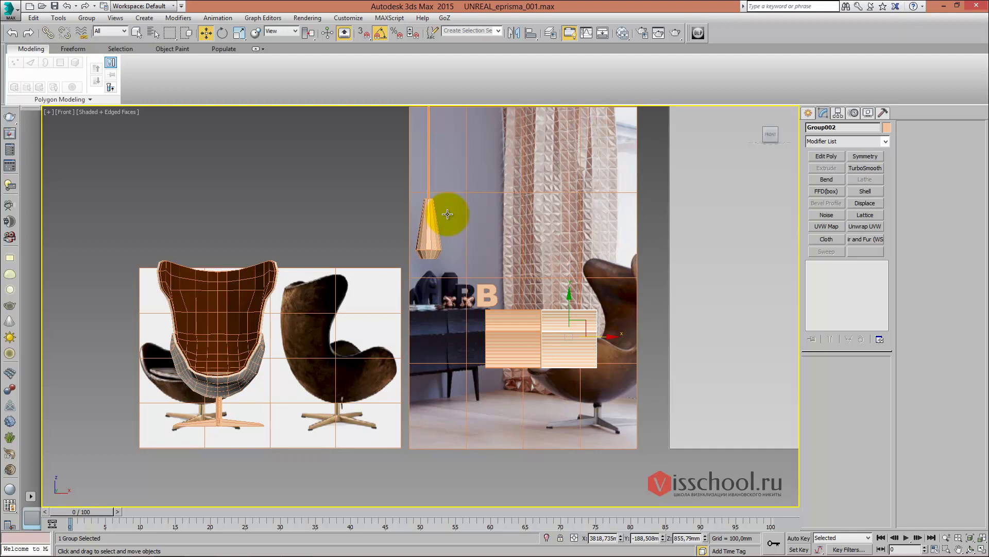
{"action": "middle_click_drag", "start_coordinate": [188, 250], "coordinate": [298, 281]}
{"action": "scroll", "coordinate": [379, 273], "scroll_direction": "up", "scroll_amount": 5}
{"action": "scroll", "coordinate": [381, 265], "scroll_direction": "down", "scroll_amount": 2}
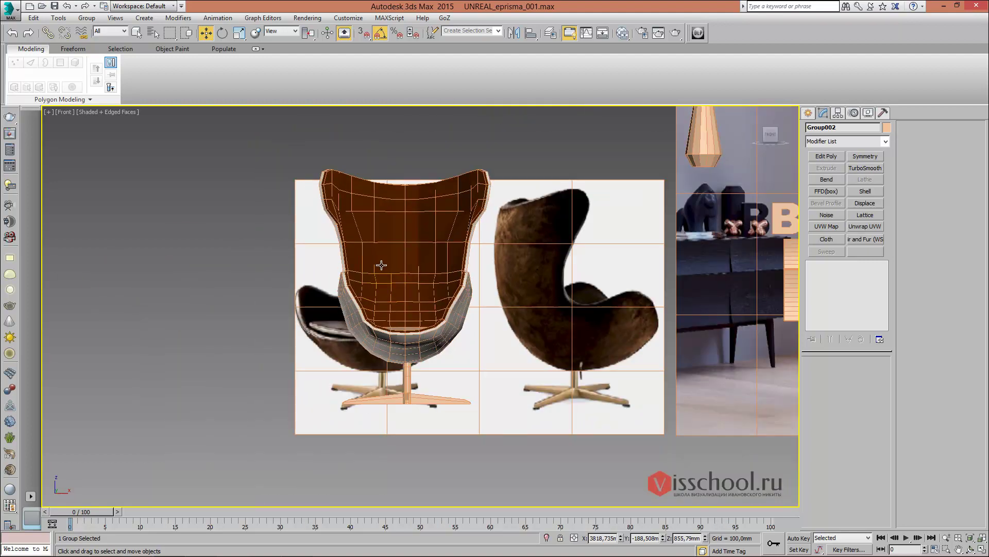
Select the egg chair model and ungroup it
{"action": "left_click_drag", "start_coordinate": [287, 155], "coordinate": [505, 417]}
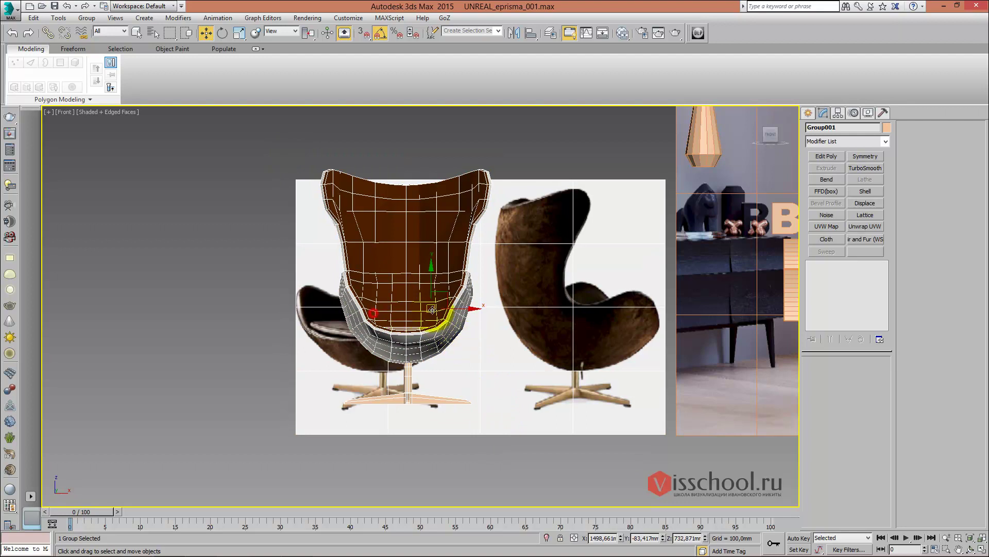
{"action": "left_click", "coordinate": [228, 245]}
{"action": "left_click", "coordinate": [454, 309]}
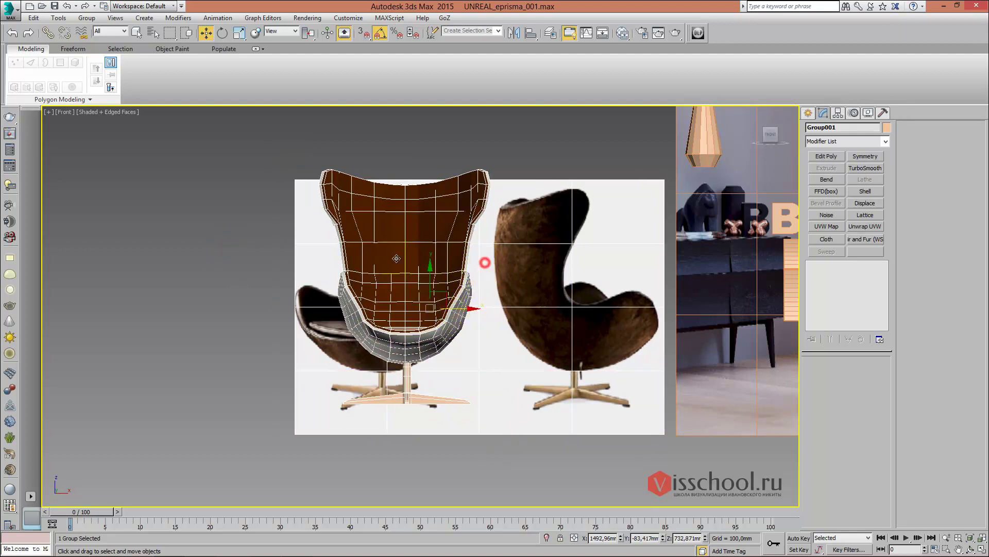
{"action": "left_click", "coordinate": [87, 17]}
{"action": "left_click", "coordinate": [116, 44]}
{"action": "left_click", "coordinate": [235, 167]}
Group the chair's four parts into a single new group
{"action": "left_click_drag", "start_coordinate": [235, 167], "coordinate": [444, 325]}
{"action": "left_click", "coordinate": [87, 17]}
{"action": "left_click", "coordinate": [479, 323]}
{"action": "mouse_move", "coordinate": [448, 247]}
{"action": "middle_mouse_down"}
{"action": "mouse_move", "coordinate": [397, 265]}
{"action": "mouse_move", "coordinate": [360, 178]}
{"action": "middle_mouse_up"}
Group the lamp's cord and shade together as Group005
{"action": "left_click", "coordinate": [395, 173]}
{"action": "left_click", "coordinate": [398, 242], "text": "ctrl"}
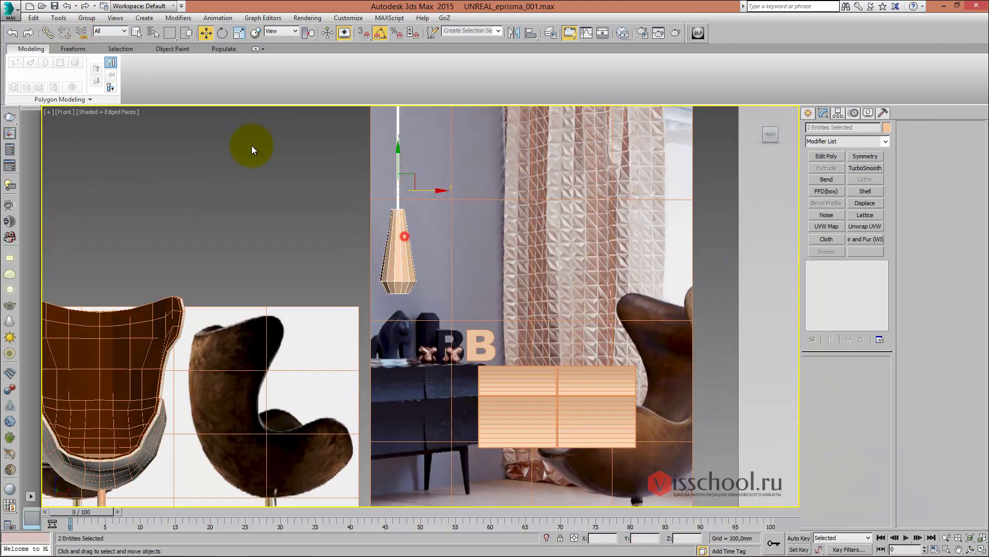
{"action": "left_click", "coordinate": [86, 17]}
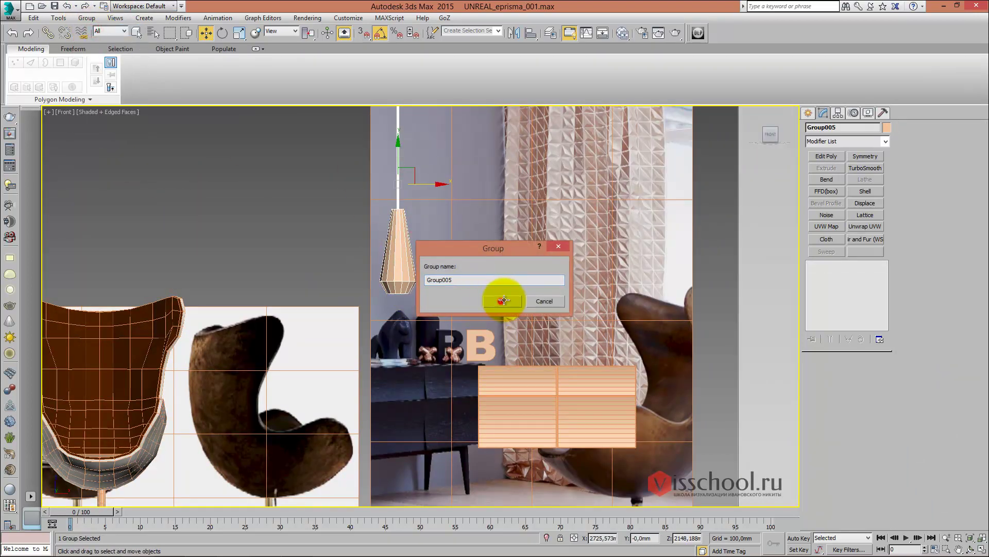
{"action": "left_click", "coordinate": [503, 296]}
{"action": "middle_click_drag", "start_coordinate": [503, 296], "coordinate": [404, 331]}
Move the extruded letter B onto the dresser top and frame it in the Front view
{"action": "left_click", "coordinate": [385, 322]}
{"action": "left_click", "coordinate": [325, 287]}
{"action": "left_click_drag", "start_coordinate": [350, 302], "coordinate": [444, 278]}
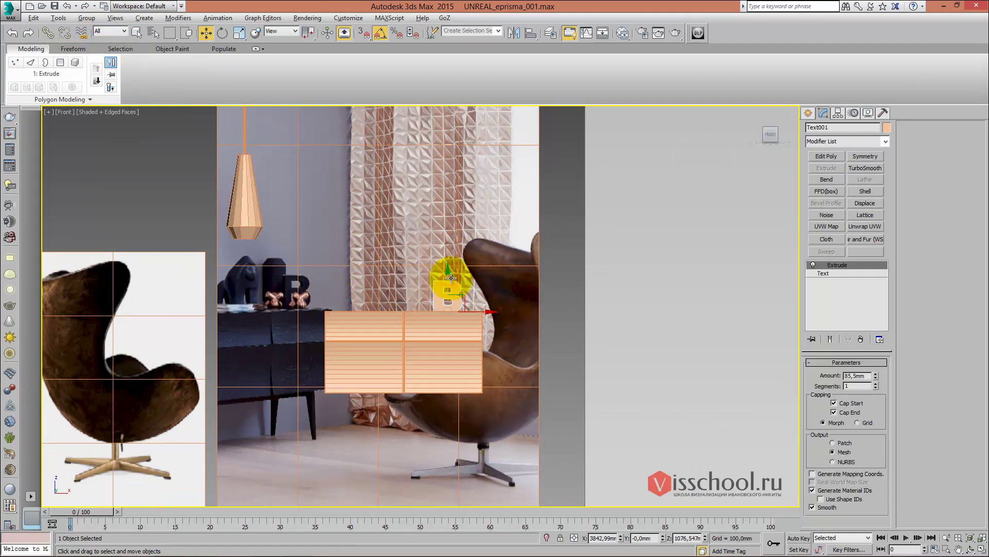
{"action": "middle_click_drag", "start_coordinate": [451, 278], "coordinate": [440, 301], "text": "alt"}
{"action": "left_click_drag", "start_coordinate": [457, 298], "coordinate": [454, 303]}
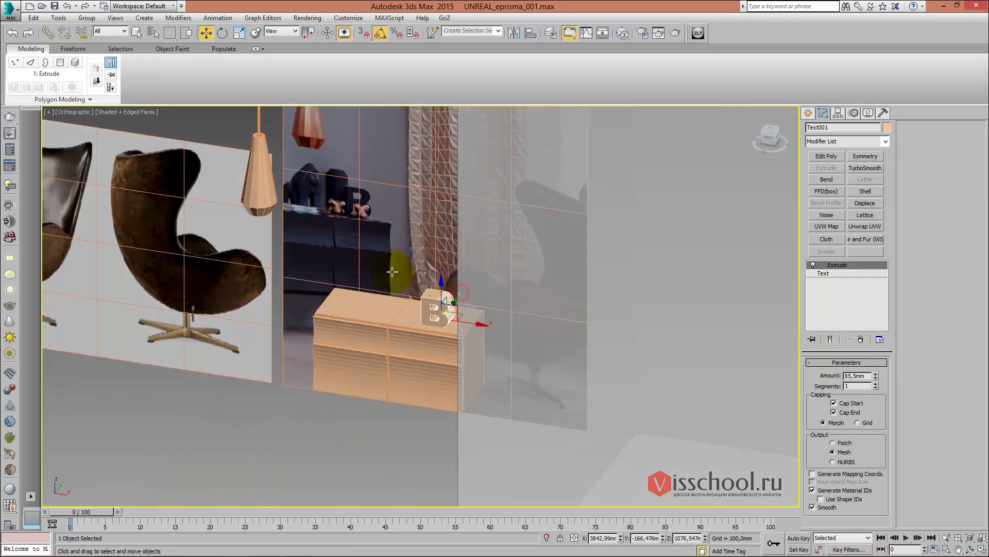
{"action": "key", "text": "f"}
{"action": "key", "text": "z"}
{"action": "scroll", "coordinate": [399, 243], "scroll_direction": "down", "scroll_amount": 5}
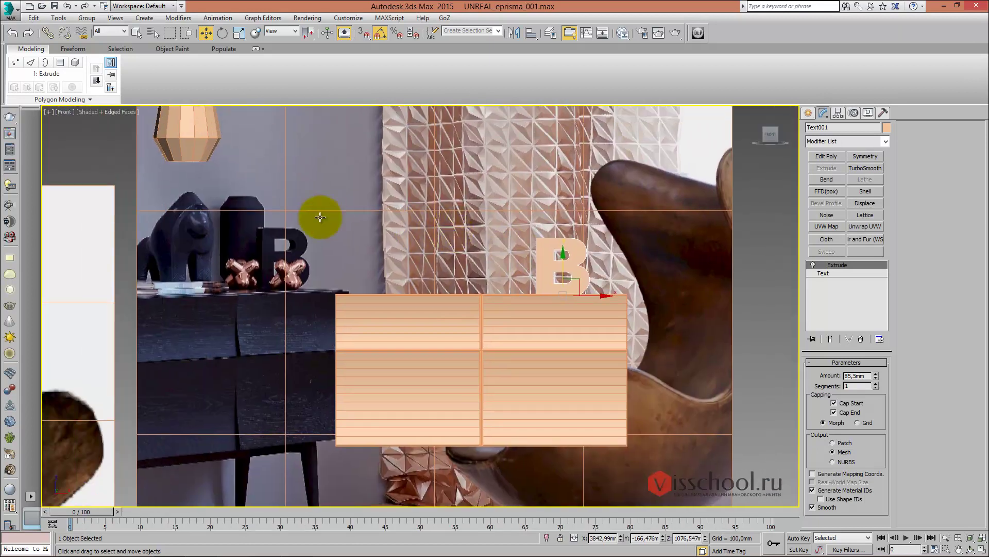
{"action": "scroll", "coordinate": [320, 217], "scroll_direction": "up", "scroll_amount": 3}
{"action": "scroll", "coordinate": [389, 223], "scroll_direction": "up", "scroll_amount": 3}
Draw the Line003 spline from the vase's top down its side to the base centre
{"action": "left_click", "coordinate": [808, 113]}
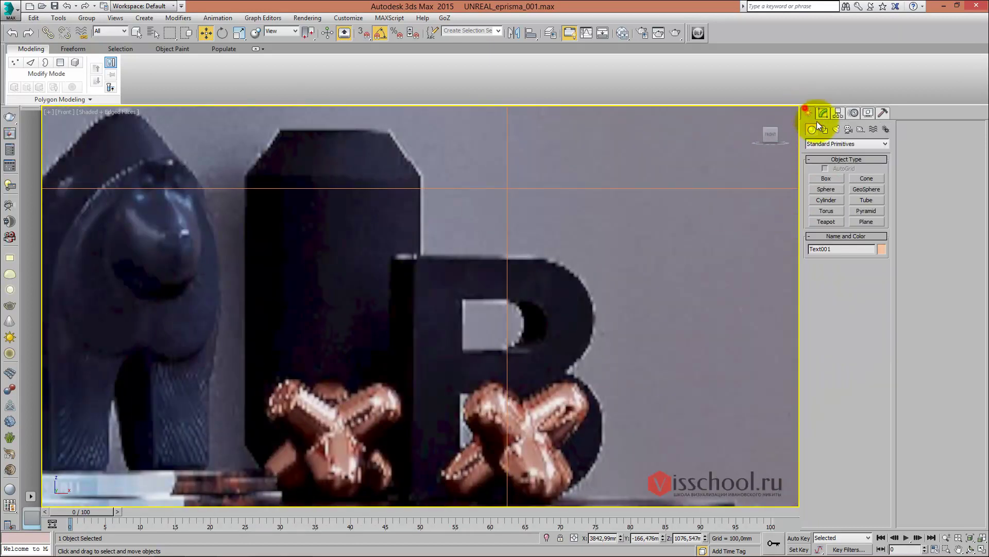
{"action": "left_click", "coordinate": [825, 129]}
{"action": "middle_click_drag", "start_coordinate": [512, 211], "coordinate": [558, 211]}
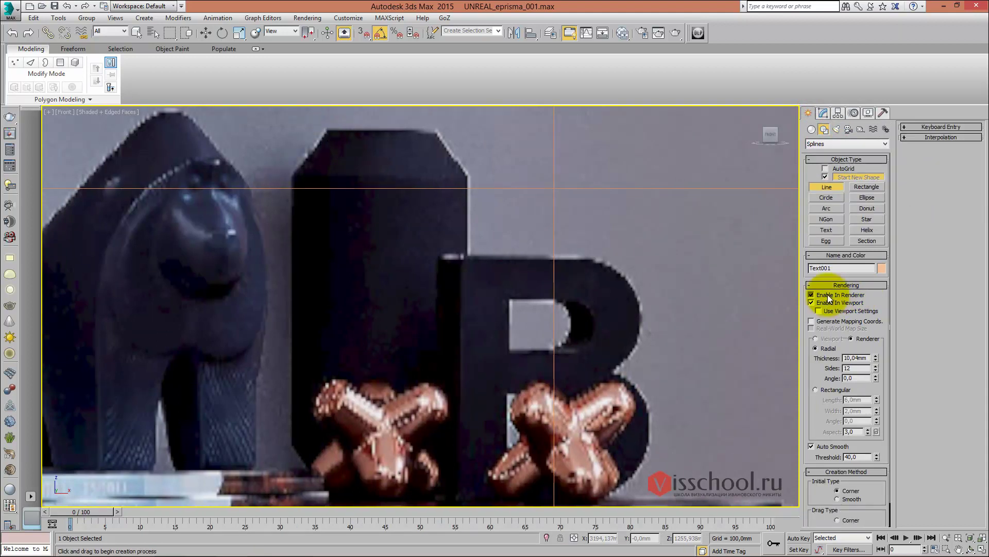
{"action": "left_click", "coordinate": [329, 129]}
{"action": "left_click", "coordinate": [291, 181]}
{"action": "left_click", "coordinate": [293, 442]}
{"action": "middle_click_drag", "start_coordinate": [294, 442], "coordinate": [289, 365]}
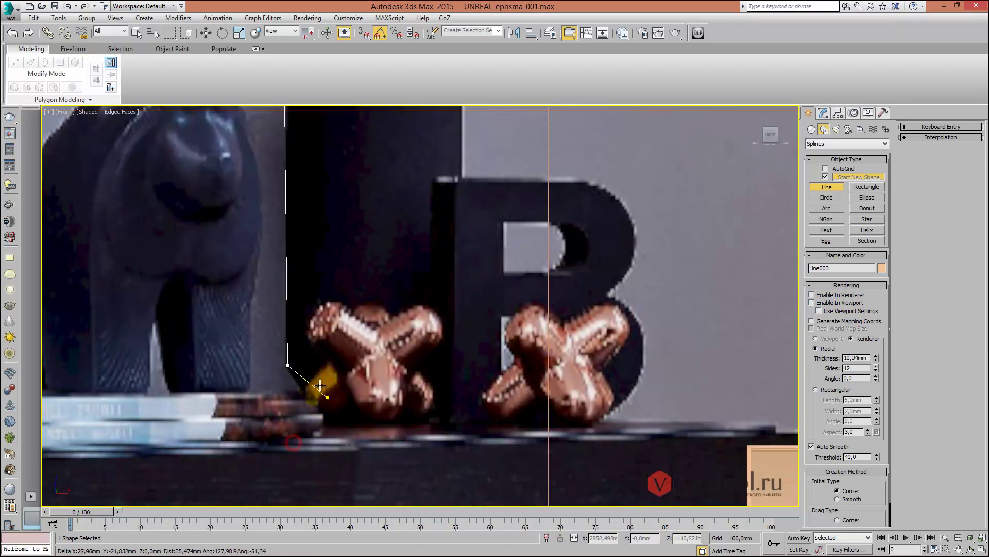
{"action": "left_click", "coordinate": [319, 417]}
{"action": "left_click", "coordinate": [376, 417]}
{"action": "right_click", "coordinate": [376, 416]}
{"action": "left_click", "coordinate": [823, 115]}
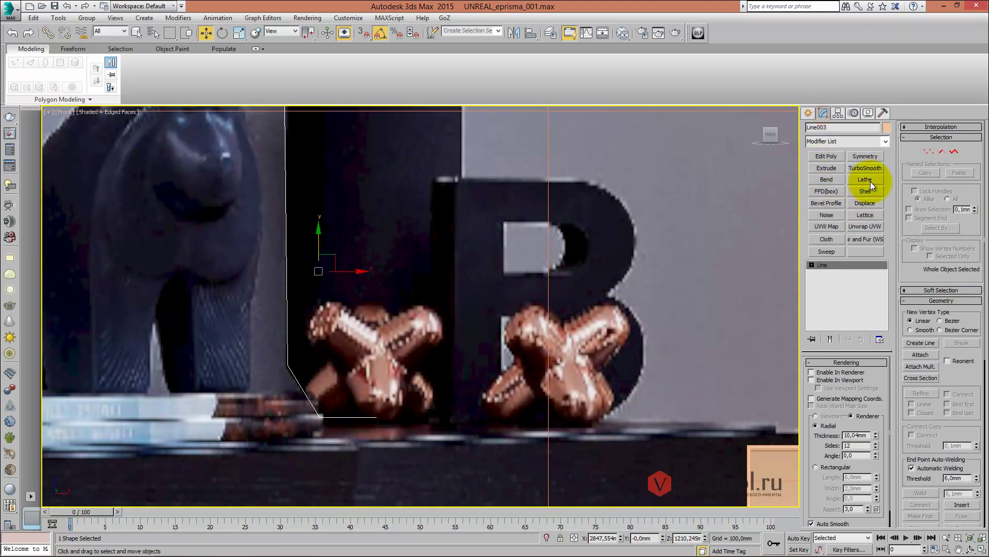
Apply a Lathe modifier to Line003 to revolve the profile into a solid vase
{"action": "left_click", "coordinate": [871, 181]}
{"action": "scroll", "coordinate": [358, 311], "scroll_direction": "up", "scroll_amount": 3}
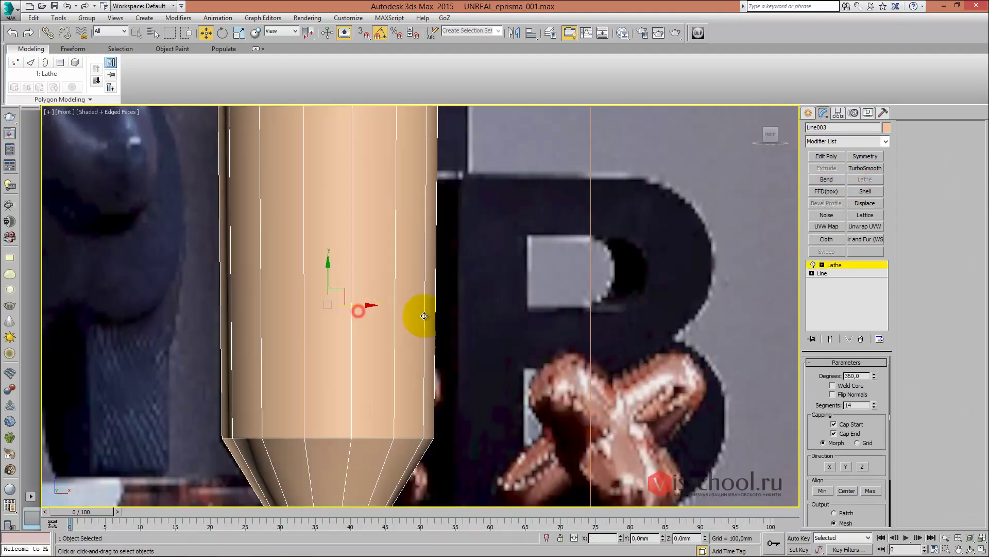
{"action": "scroll", "coordinate": [476, 323], "scroll_direction": "down", "scroll_amount": 2}
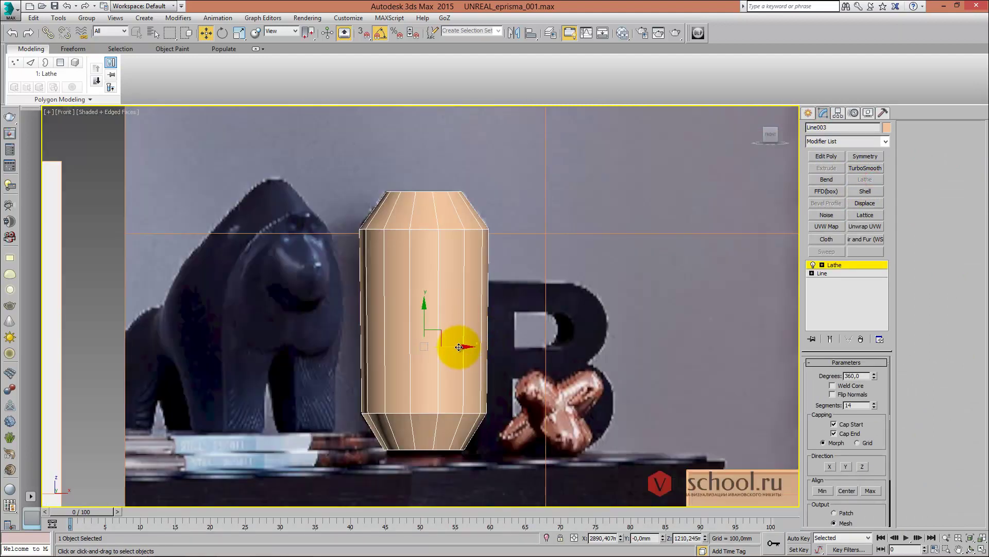
{"action": "left_click_drag", "start_coordinate": [460, 346], "coordinate": [462, 346]}
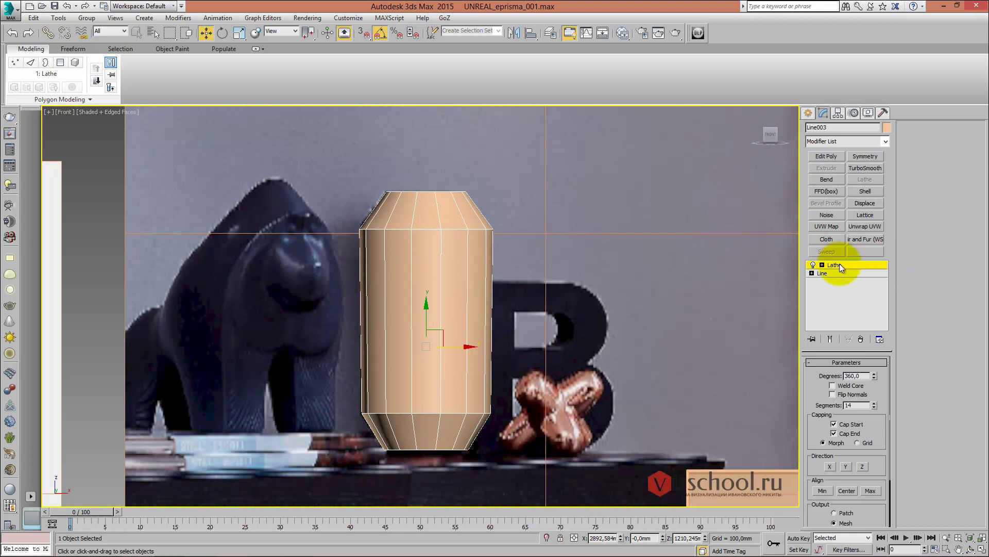
{"action": "mouse_move", "coordinate": [435, 277]}
{"action": "middle_mouse_down", "text": "alt"}
{"action": "mouse_move", "coordinate": [421, 277]}
{"action": "mouse_move", "coordinate": [442, 265]}
{"action": "middle_mouse_up", "text": "alt"}
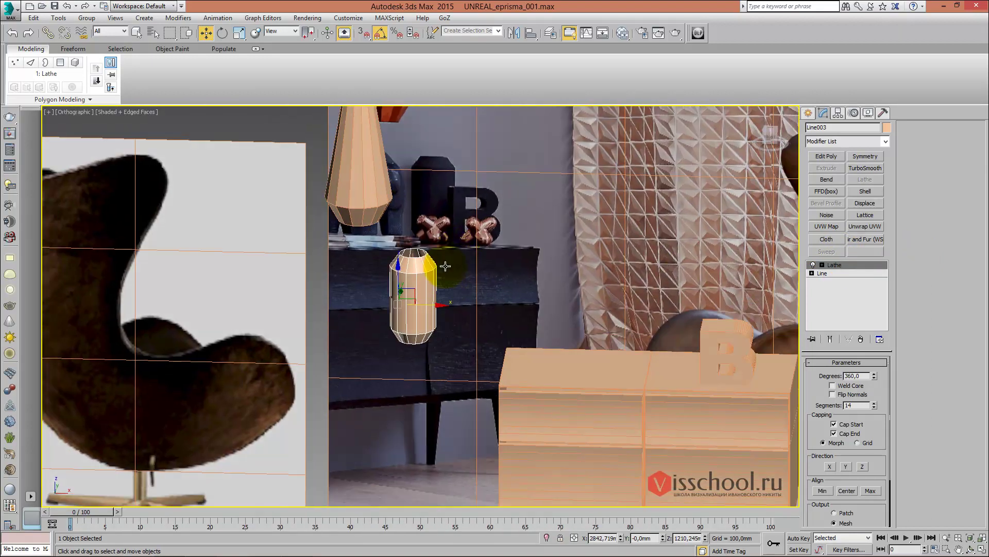
Set the Lathe Segments to 4 and uncheck Smooth for a faceted vase
{"action": "double_click", "coordinate": [861, 404]}
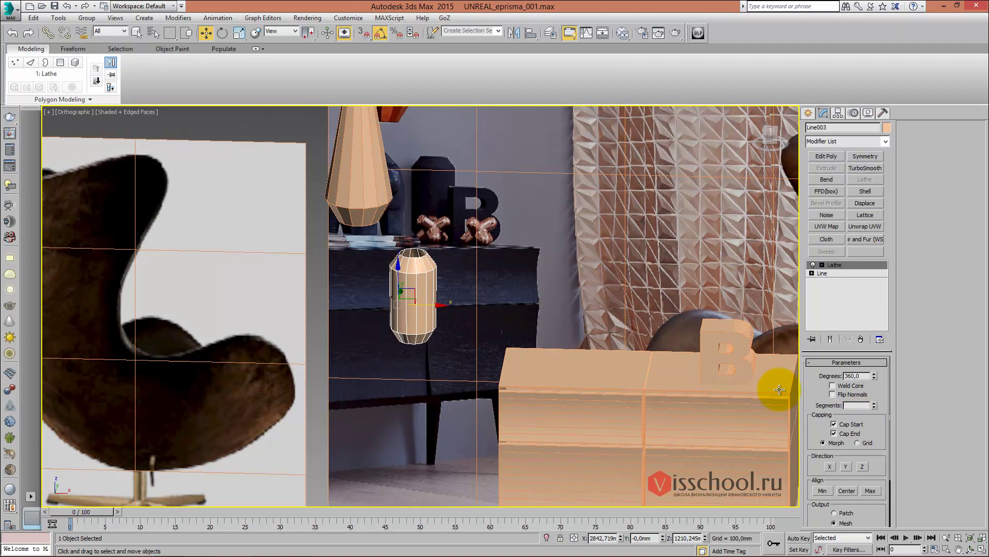
{"action": "type", "text": "4"}
{"action": "key", "text": "Return"}
{"action": "middle_click_drag", "start_coordinate": [423, 273], "coordinate": [444, 260]}
{"action": "scroll", "coordinate": [444, 260], "scroll_direction": "up", "scroll_amount": 2}
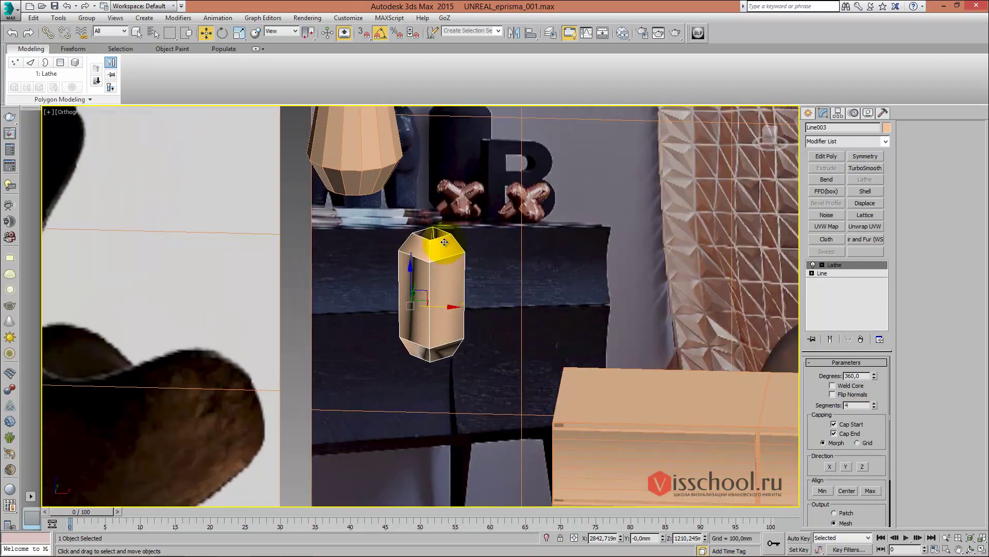
{"action": "scroll", "coordinate": [863, 412], "scroll_direction": "down", "scroll_amount": 2}
{"action": "scroll", "coordinate": [846, 464], "scroll_direction": "down", "scroll_amount": 2}
{"action": "left_click", "coordinate": [832, 517]}
{"action": "scroll", "coordinate": [469, 283], "scroll_direction": "down", "scroll_amount": 2}
{"action": "scroll", "coordinate": [407, 261], "scroll_direction": "down", "scroll_amount": 2}
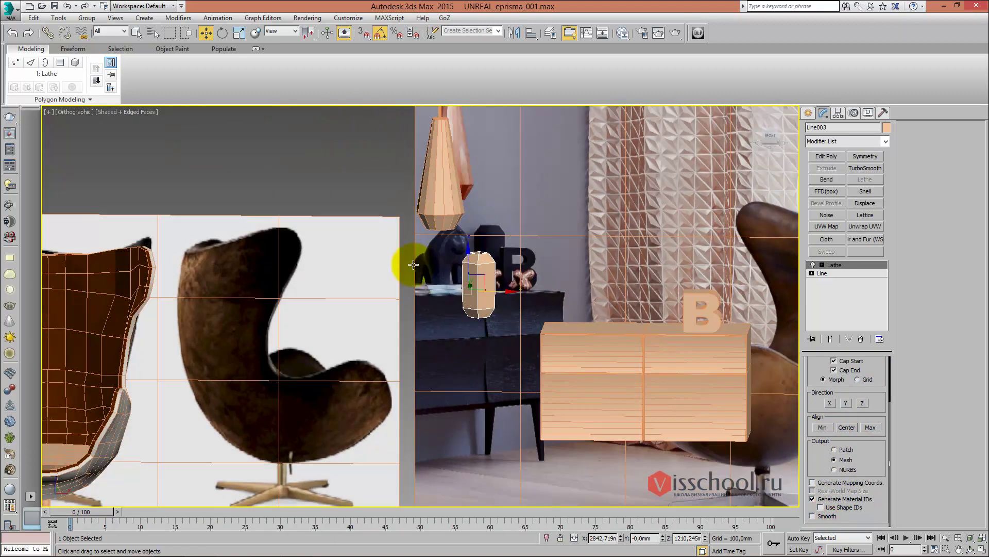
In the front view, move the vase along X onto the dresser top
{"action": "key", "text": "f"}
{"action": "key", "text": "z"}
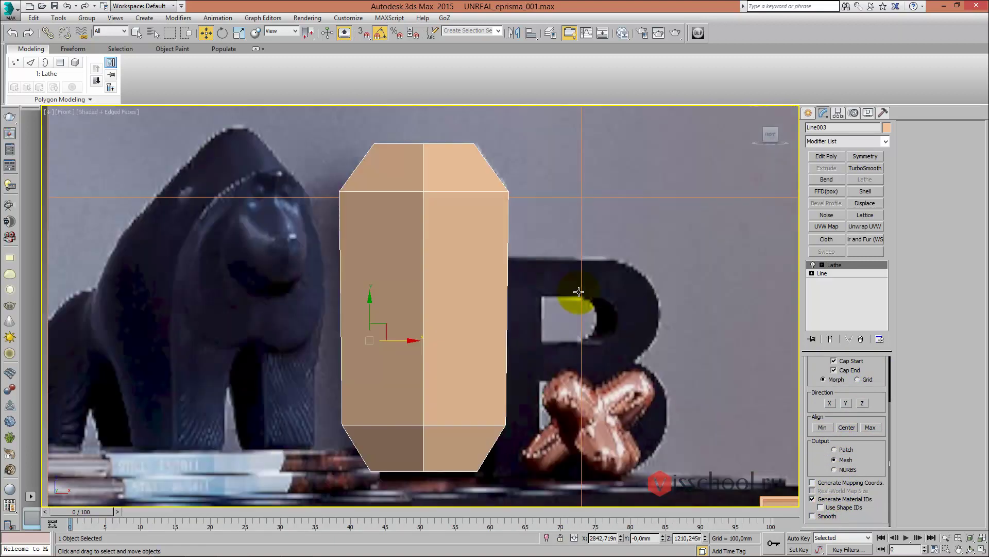
{"action": "scroll", "coordinate": [574, 299], "scroll_direction": "down", "scroll_amount": 2}
{"action": "middle_click_drag", "start_coordinate": [505, 243], "coordinate": [353, 236]}
{"action": "left_click_drag", "start_coordinate": [336, 285], "coordinate": [640, 326]}
{"action": "mouse_move", "coordinate": [625, 279]}
{"action": "middle_mouse_down"}
{"action": "mouse_move", "coordinate": [485, 245]}
{"action": "mouse_move", "coordinate": [498, 242]}
{"action": "middle_mouse_up"}
{"action": "scroll", "coordinate": [483, 237], "scroll_direction": "down", "scroll_amount": 3}
{"action": "scroll", "coordinate": [486, 244], "scroll_direction": "down", "scroll_amount": 5}
{"action": "scroll", "coordinate": [497, 243], "scroll_direction": "up", "scroll_amount": 2}
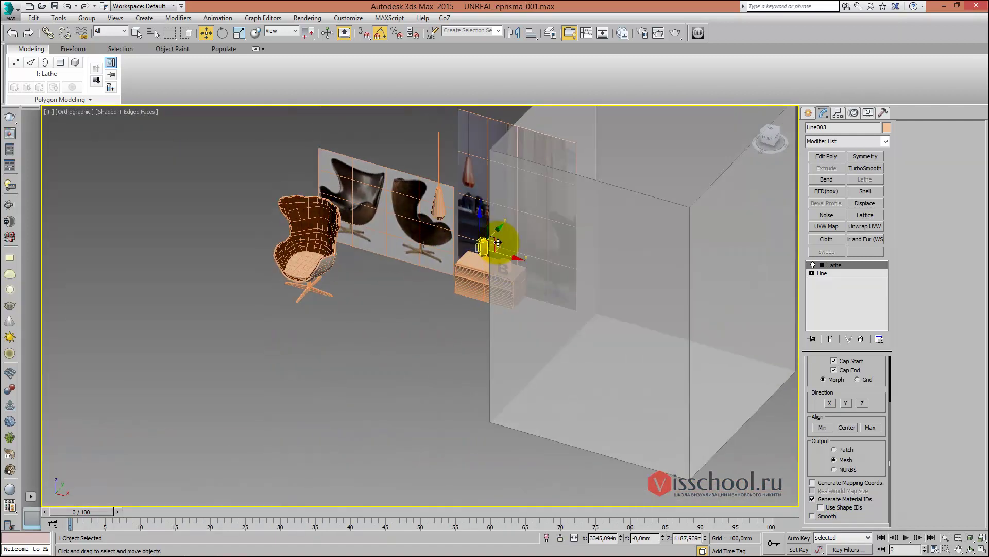
{"action": "scroll", "coordinate": [381, 227], "scroll_direction": "up", "scroll_amount": 3}
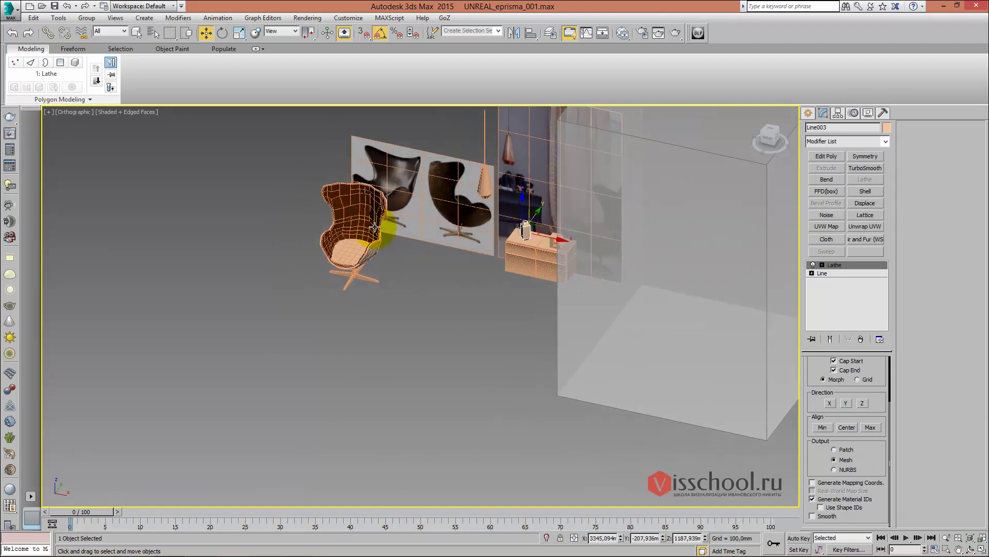
{"action": "scroll", "coordinate": [370, 218], "scroll_direction": "up", "scroll_amount": 2}
{"action": "scroll", "coordinate": [379, 216], "scroll_direction": "up", "scroll_amount": 2}
{"action": "scroll", "coordinate": [386, 214], "scroll_direction": "up", "scroll_amount": 2}
{"action": "scroll", "coordinate": [379, 227], "scroll_direction": "up", "scroll_amount": 2}
Pan and zoom the front view over to the egg chair references
{"action": "mouse_move", "coordinate": [417, 259]}
{"action": "middle_mouse_down"}
{"action": "mouse_move", "coordinate": [448, 276]}
{"action": "mouse_move", "coordinate": [405, 260]}
{"action": "middle_mouse_up"}
{"action": "scroll", "coordinate": [419, 260], "scroll_direction": "down", "scroll_amount": 4}
{"action": "scroll", "coordinate": [426, 258], "scroll_direction": "up", "scroll_amount": 1}
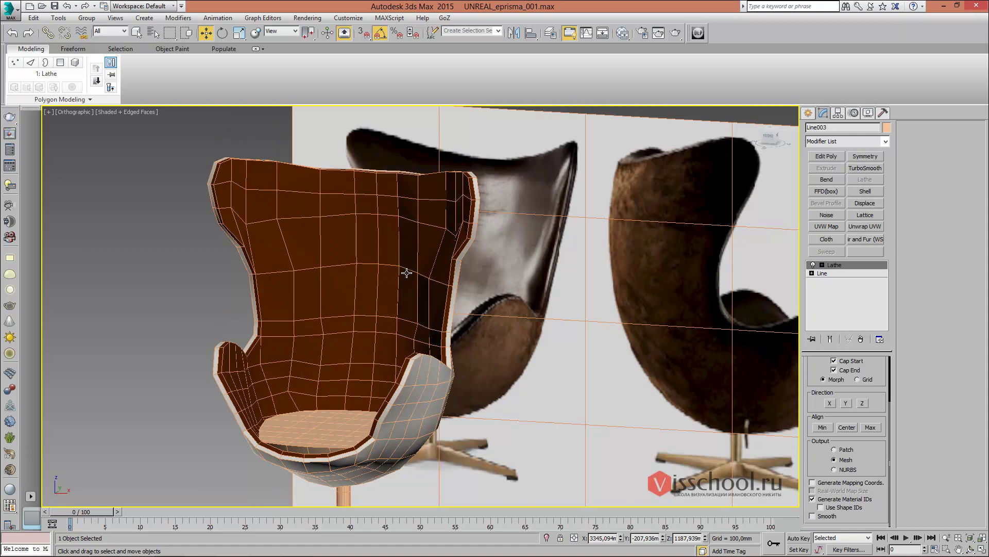
{"action": "key", "text": "f"}
{"action": "scroll", "coordinate": [442, 261], "scroll_direction": "down", "scroll_amount": 3}
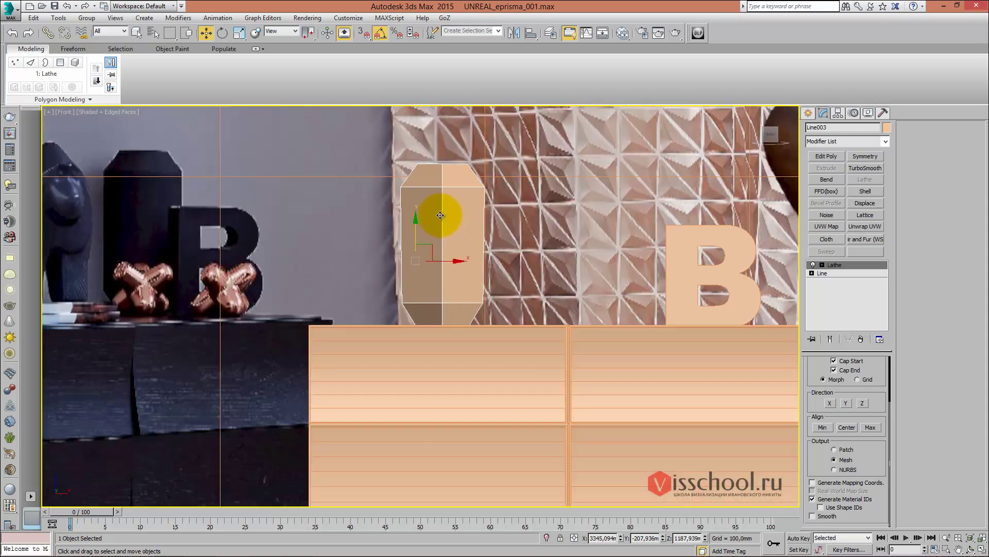
{"action": "scroll", "coordinate": [442, 214], "scroll_direction": "down", "scroll_amount": 2}
{"action": "scroll", "coordinate": [420, 223], "scroll_direction": "down", "scroll_amount": 2}
{"action": "middle_click_drag", "start_coordinate": [426, 206], "coordinate": [464, 210]}
{"action": "scroll", "coordinate": [367, 207], "scroll_direction": "up", "scroll_amount": 4}
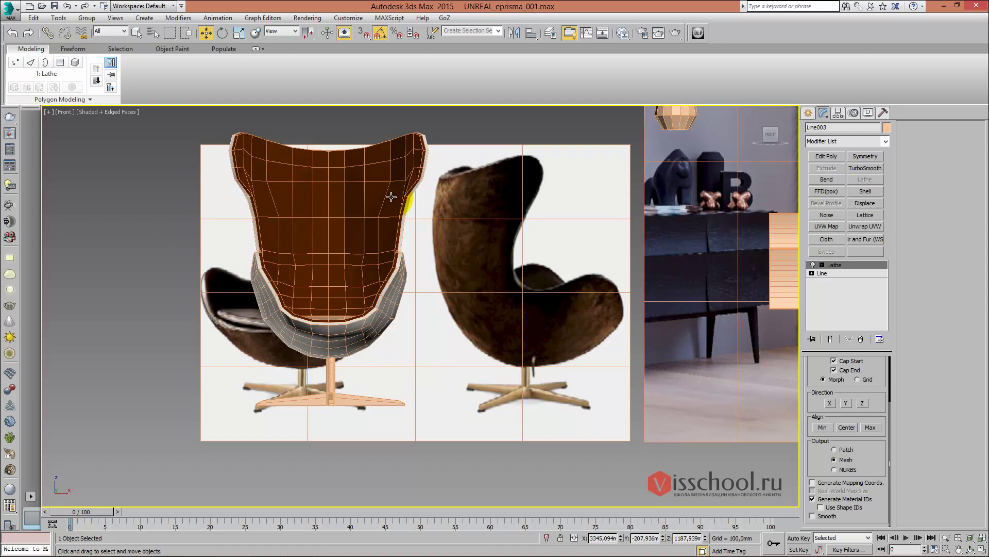
{"action": "left_click", "coordinate": [353, 183]}
{"action": "middle_click_drag", "start_coordinate": [413, 185], "coordinate": [369, 193]}
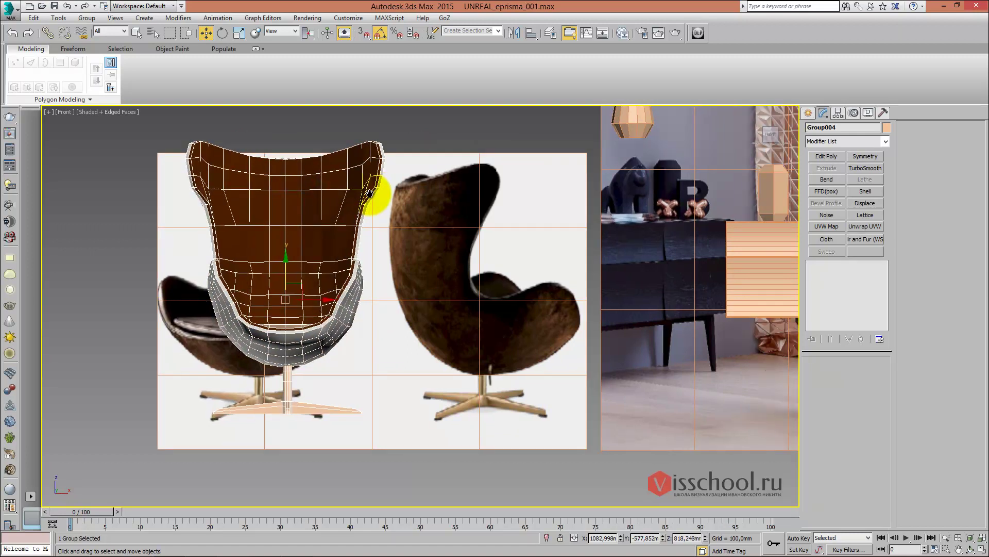
{"action": "key", "text": "alt+Tab"}
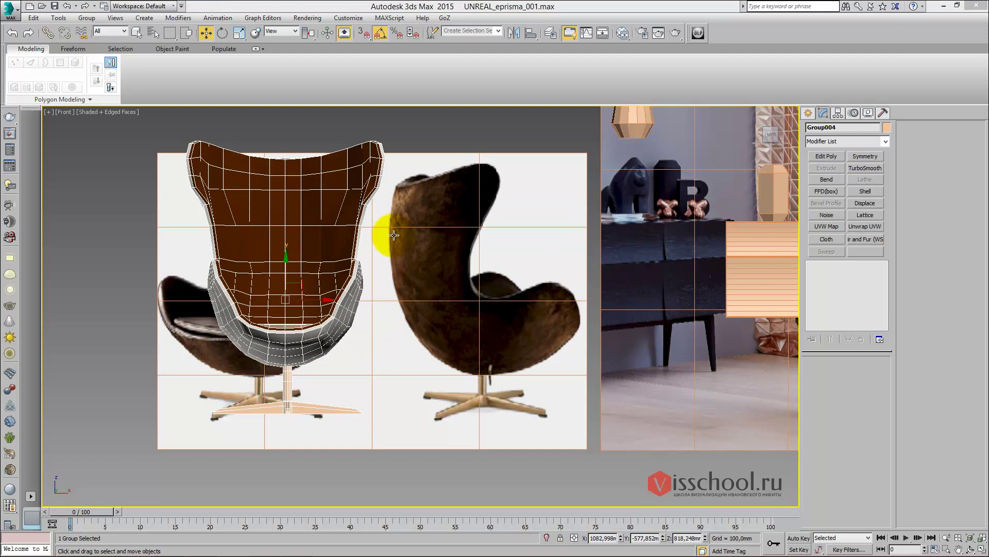
{"action": "middle_click_drag", "start_coordinate": [334, 207], "coordinate": [372, 218]}
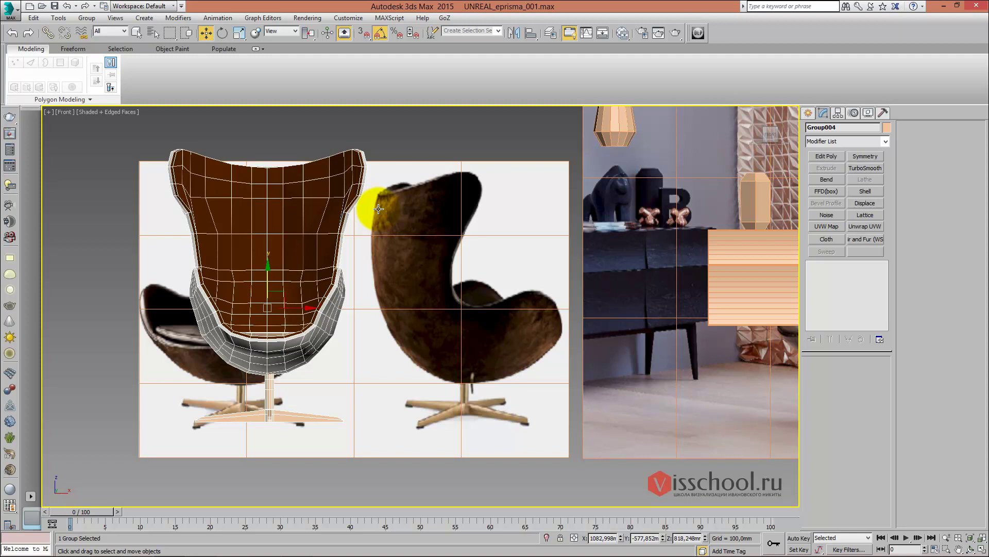
{"action": "key", "text": "alt+Tab"}
{"action": "key", "text": "alt+Tab"}
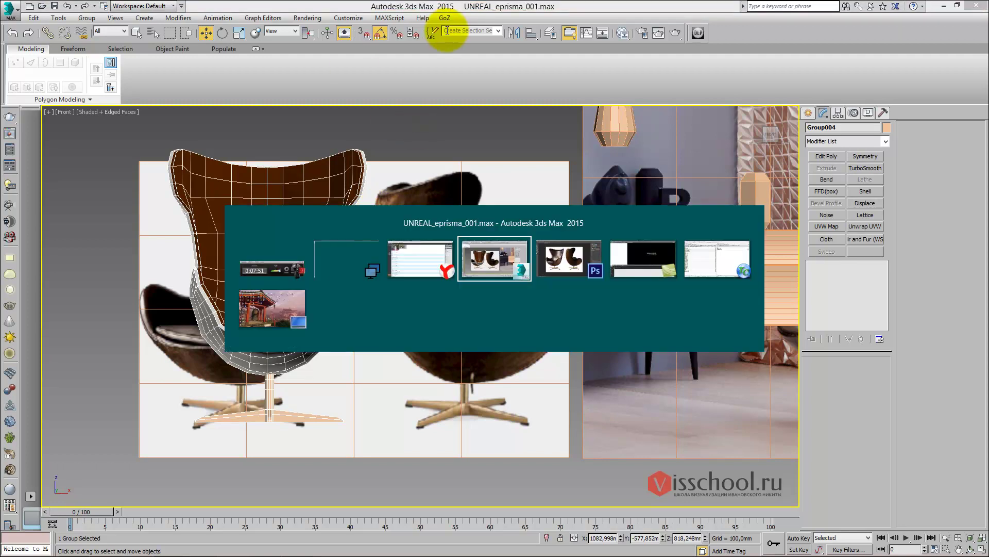
{"action": "key", "text": "alt+Tab"}
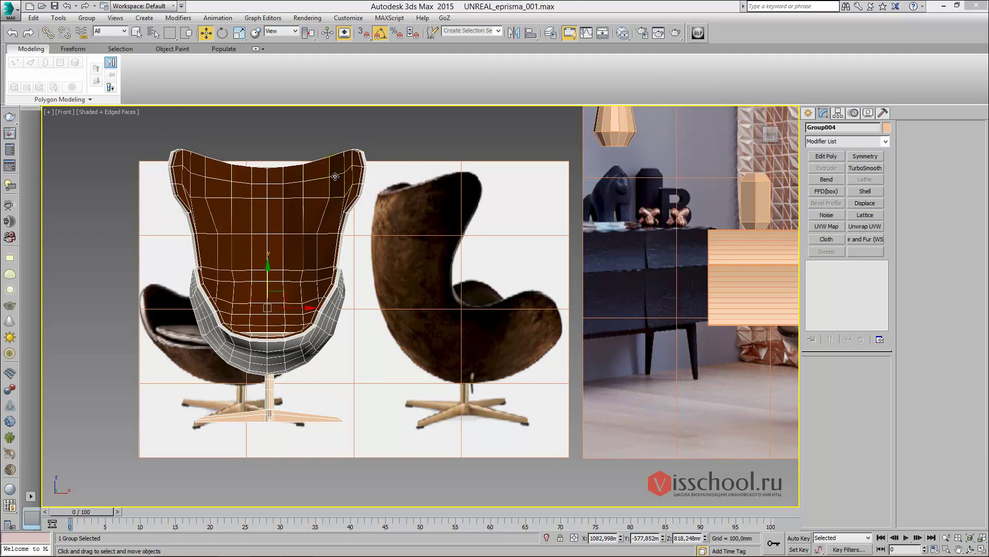
{"action": "mouse_move", "coordinate": [314, 209]}
{"action": "middle_mouse_down", "text": "alt"}
{"action": "mouse_move", "coordinate": [288, 216]}
{"action": "mouse_move", "coordinate": [301, 208]}
{"action": "mouse_move", "coordinate": [375, 221]}
{"action": "mouse_move", "coordinate": [352, 246]}
{"action": "middle_mouse_up", "text": "alt"}
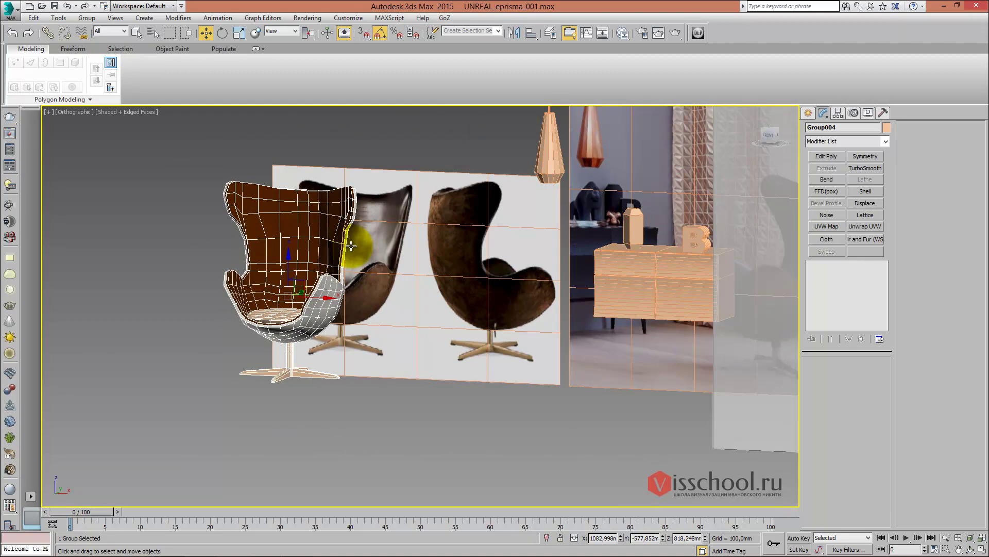
{"action": "mouse_move", "coordinate": [361, 234]}
{"action": "middle_mouse_down", "text": "alt"}
{"action": "mouse_move", "coordinate": [376, 225]}
{"action": "mouse_move", "coordinate": [434, 249]}
{"action": "mouse_move", "coordinate": [449, 287]}
{"action": "middle_mouse_up", "text": "alt"}
Group the dresser, vase and B letter together as Group006
{"action": "left_click", "coordinate": [436, 266]}
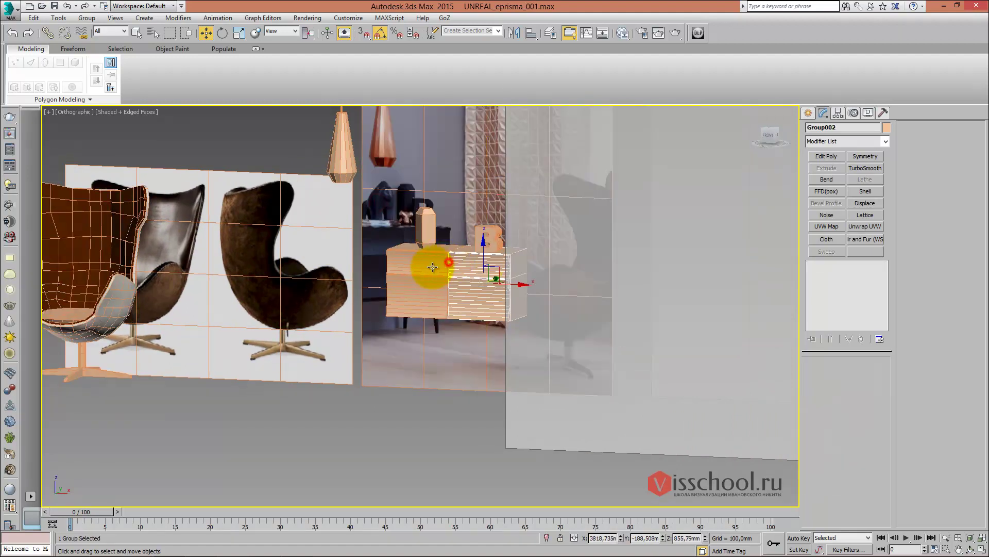
{"action": "left_click", "coordinate": [431, 230], "text": "ctrl"}
{"action": "left_click", "coordinate": [495, 239], "text": "ctrl"}
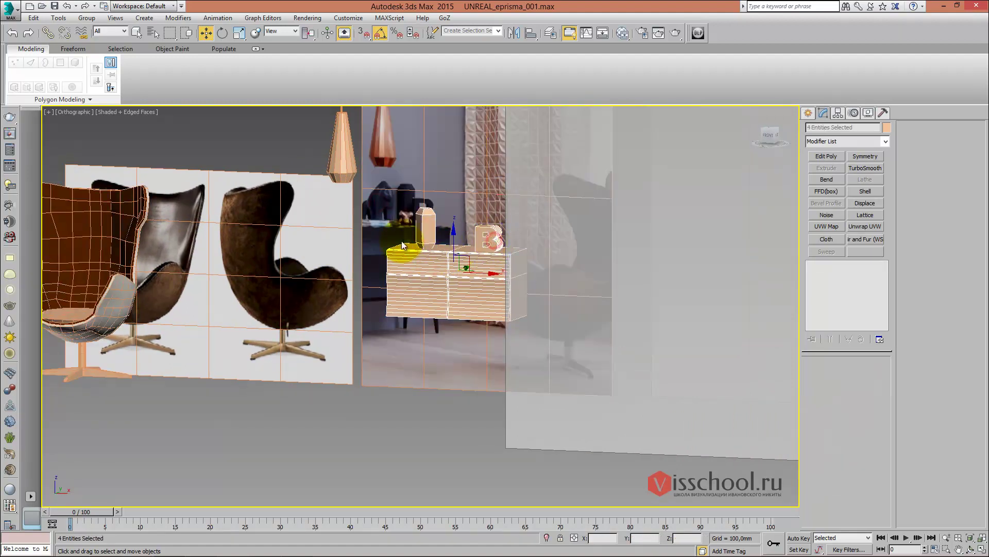
{"action": "left_click", "coordinate": [87, 17]}
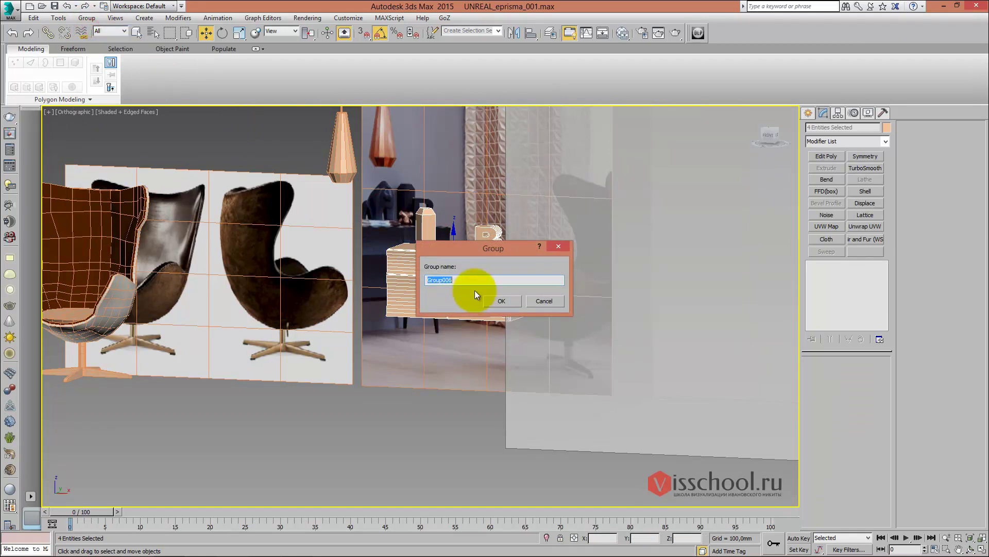
{"action": "left_click", "coordinate": [501, 301]}
Centre the dresser in the view and orbit to inspect it from above
{"action": "scroll", "coordinate": [504, 302], "scroll_direction": "up", "scroll_amount": 1}
{"action": "scroll", "coordinate": [353, 243], "scroll_direction": "up", "scroll_amount": 2}
{"action": "scroll", "coordinate": [360, 243], "scroll_direction": "up", "scroll_amount": 2}
{"action": "scroll", "coordinate": [355, 257], "scroll_direction": "up", "scroll_amount": 1}
{"action": "scroll", "coordinate": [314, 274], "scroll_direction": "up", "scroll_amount": 2}
{"action": "middle_click_drag", "start_coordinate": [358, 300], "coordinate": [276, 300]}
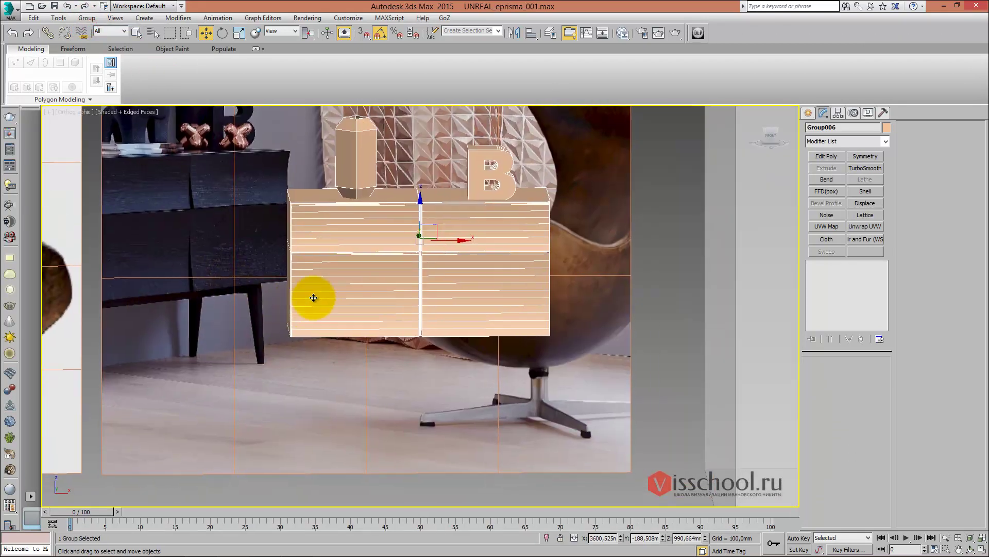
{"action": "scroll", "coordinate": [320, 299], "scroll_direction": "down", "scroll_amount": 2}
{"action": "scroll", "coordinate": [371, 286], "scroll_direction": "down", "scroll_amount": 1}
{"action": "scroll", "coordinate": [381, 280], "scroll_direction": "down", "scroll_amount": 1}
{"action": "scroll", "coordinate": [391, 281], "scroll_direction": "down", "scroll_amount": 2}
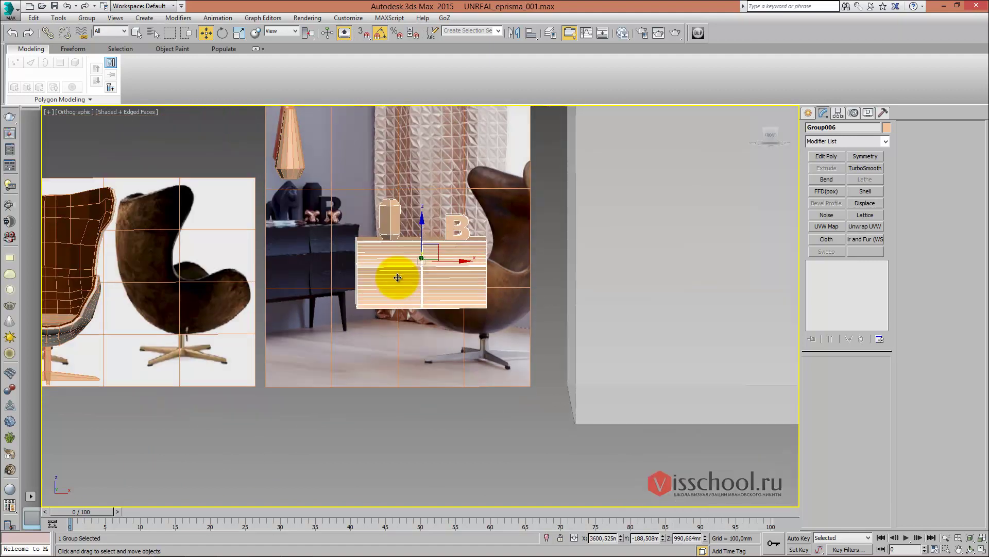
{"action": "scroll", "coordinate": [400, 278], "scroll_direction": "up", "scroll_amount": 3}
{"action": "mouse_move", "coordinate": [480, 232]}
{"action": "middle_mouse_down", "text": "alt"}
{"action": "mouse_move", "coordinate": [453, 215]}
{"action": "mouse_move", "coordinate": [398, 283]}
{"action": "mouse_move", "coordinate": [400, 275]}
{"action": "middle_mouse_up", "text": "alt"}
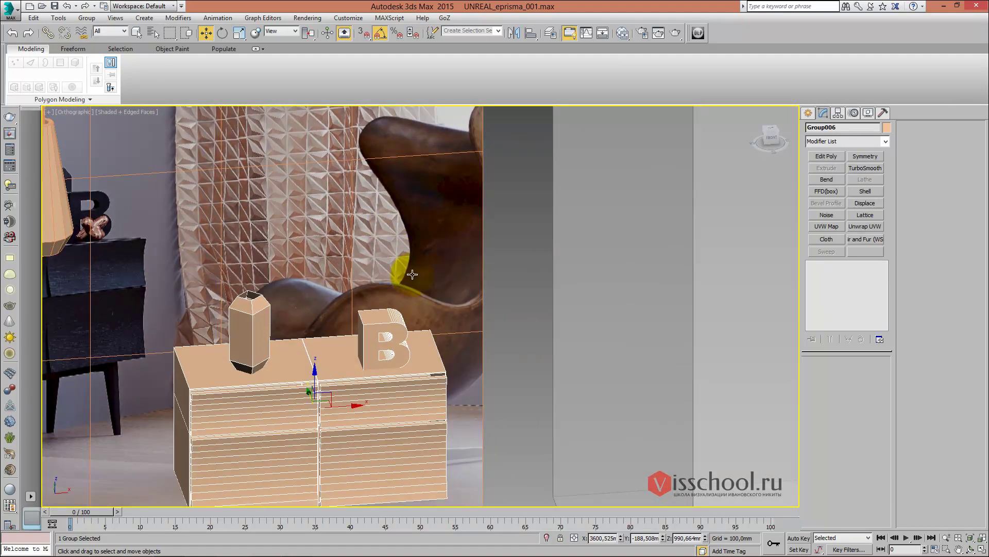
{"action": "scroll", "coordinate": [415, 274], "scroll_direction": "down", "scroll_amount": 1}
{"action": "scroll", "coordinate": [404, 269], "scroll_direction": "down", "scroll_amount": 1}
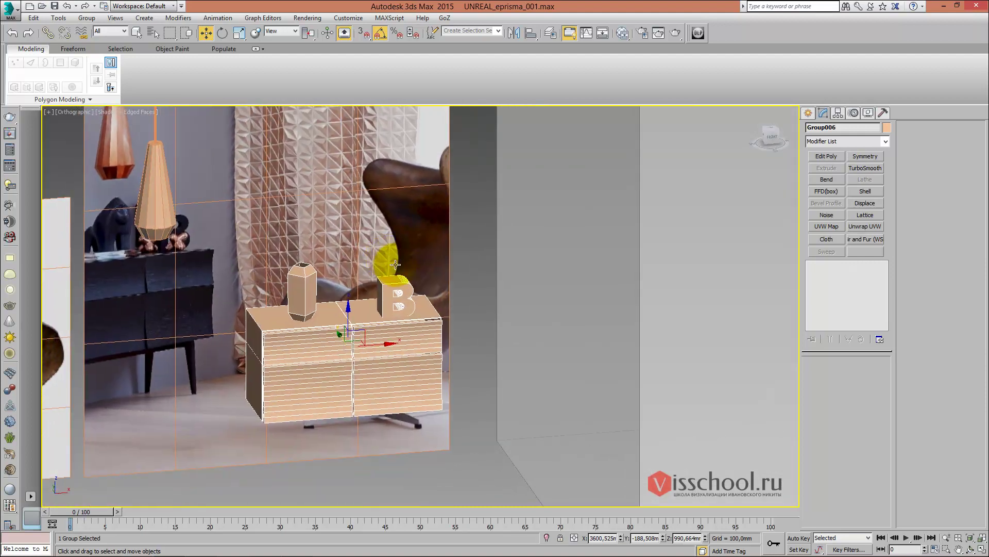
Zoom the Front viewport in close on the dresser
{"action": "key", "text": "f"}
{"action": "scroll", "coordinate": [382, 265], "scroll_direction": "up", "scroll_amount": 3}
{"action": "scroll", "coordinate": [379, 276], "scroll_direction": "down", "scroll_amount": 4}
{"action": "scroll", "coordinate": [379, 261], "scroll_direction": "up", "scroll_amount": 2}
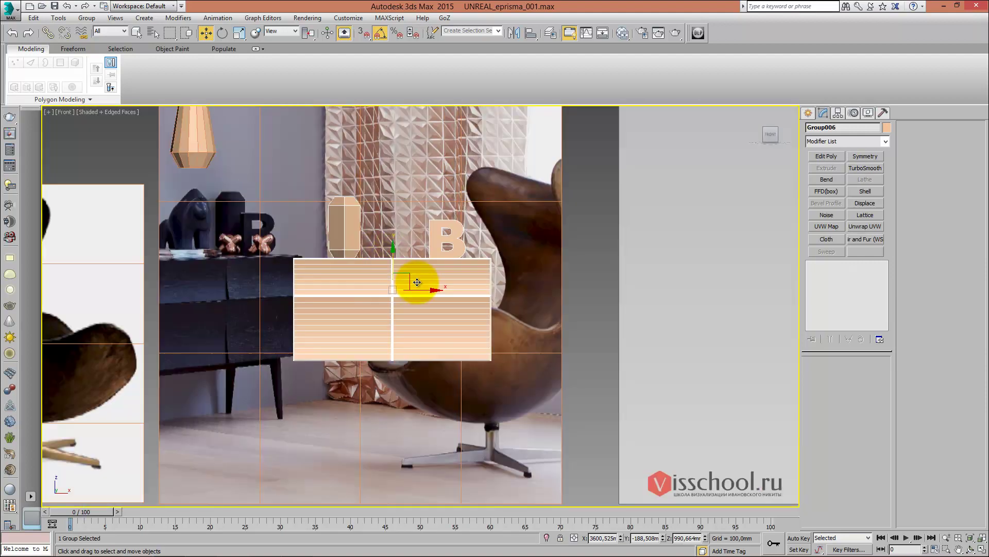
{"action": "mouse_move", "coordinate": [417, 279]}
{"action": "middle_mouse_down"}
{"action": "mouse_move", "coordinate": [398, 283]}
{"action": "mouse_move", "coordinate": [417, 281]}
{"action": "mouse_move", "coordinate": [407, 306]}
{"action": "mouse_move", "coordinate": [464, 281]}
{"action": "mouse_move", "coordinate": [438, 287]}
{"action": "middle_mouse_up"}
{"action": "scroll", "coordinate": [419, 287], "scroll_direction": "up", "scroll_amount": 3}
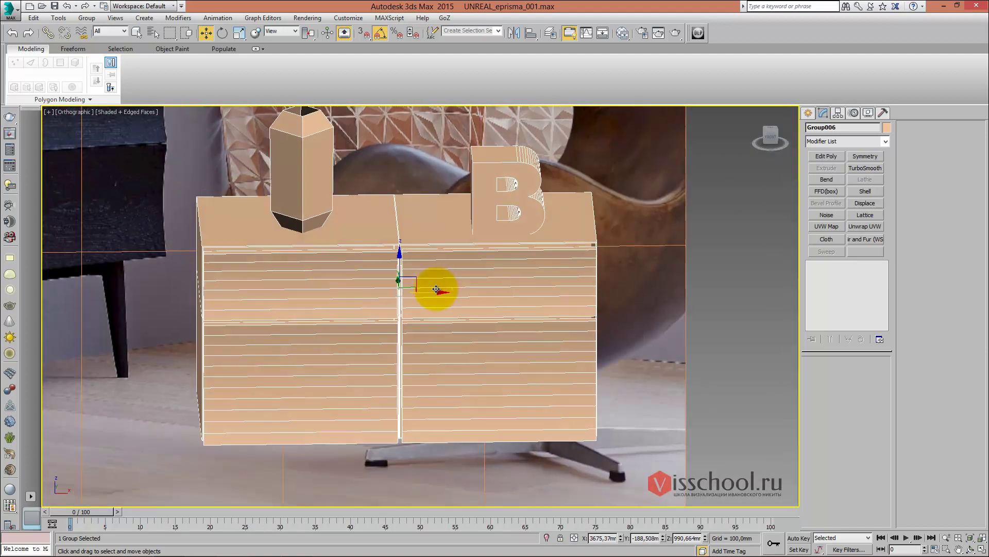
{"action": "key", "text": "f"}
{"action": "scroll", "coordinate": [426, 261], "scroll_direction": "down", "scroll_amount": 3}
{"action": "scroll", "coordinate": [416, 254], "scroll_direction": "down", "scroll_amount": 2}
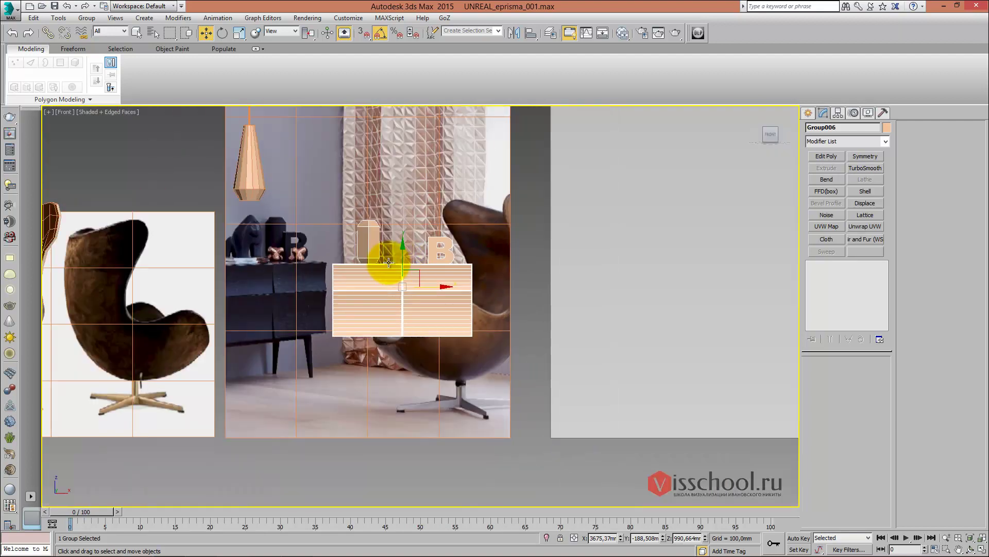
{"action": "scroll", "coordinate": [387, 260], "scroll_direction": "up", "scroll_amount": 3}
{"action": "middle_click_drag", "start_coordinate": [376, 258], "coordinate": [391, 239]}
{"action": "scroll", "coordinate": [391, 239], "scroll_direction": "down", "scroll_amount": 2}
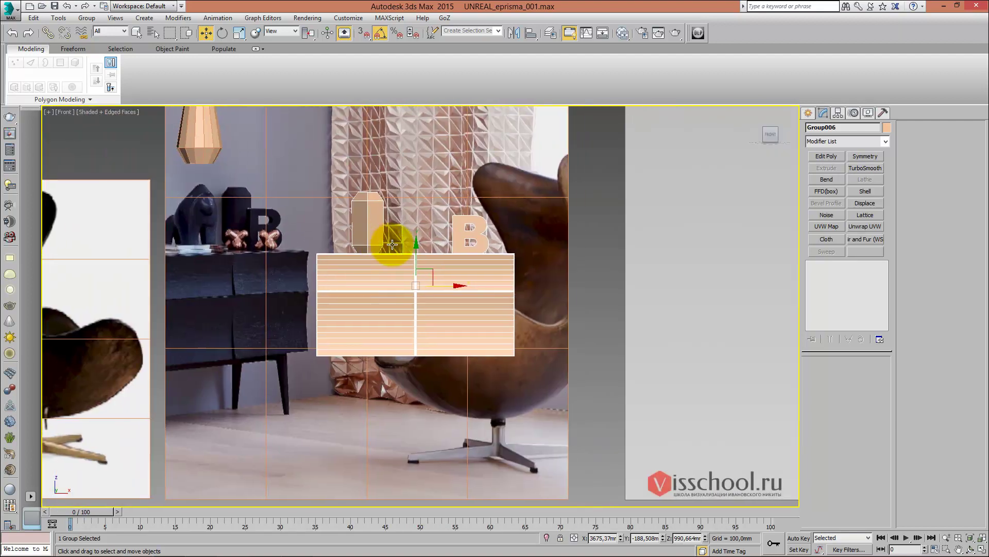
Open the Slate Material Editor with M and drag its window to the right
{"action": "key", "text": "m"}
{"action": "left_click_drag", "start_coordinate": [366, 86], "coordinate": [530, 84]}
{"action": "scroll", "coordinate": [489, 250], "scroll_direction": "down", "scroll_amount": 2}
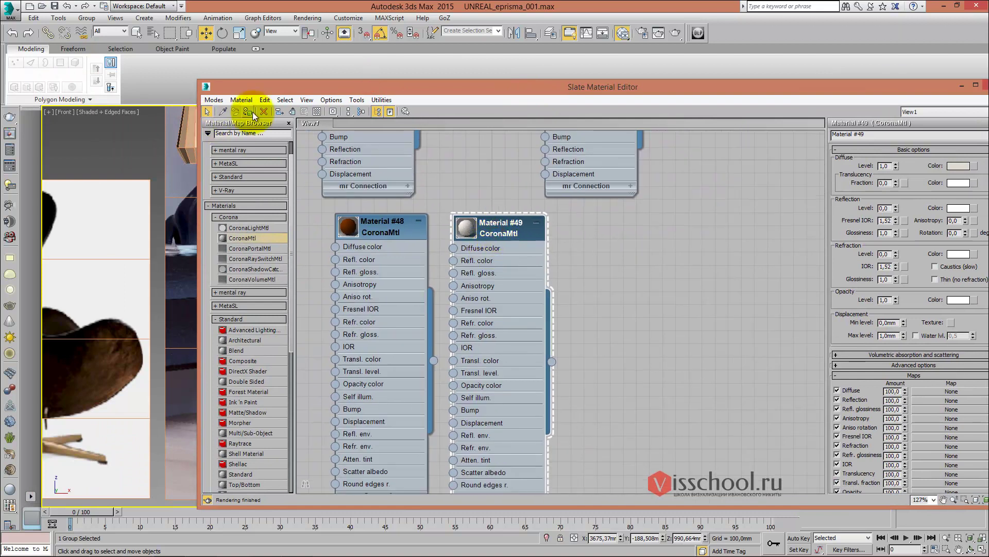
Assign the white CoronaMtl Material #49 to the egg chair
{"action": "left_click_drag", "start_coordinate": [298, 91], "coordinate": [545, 129]}
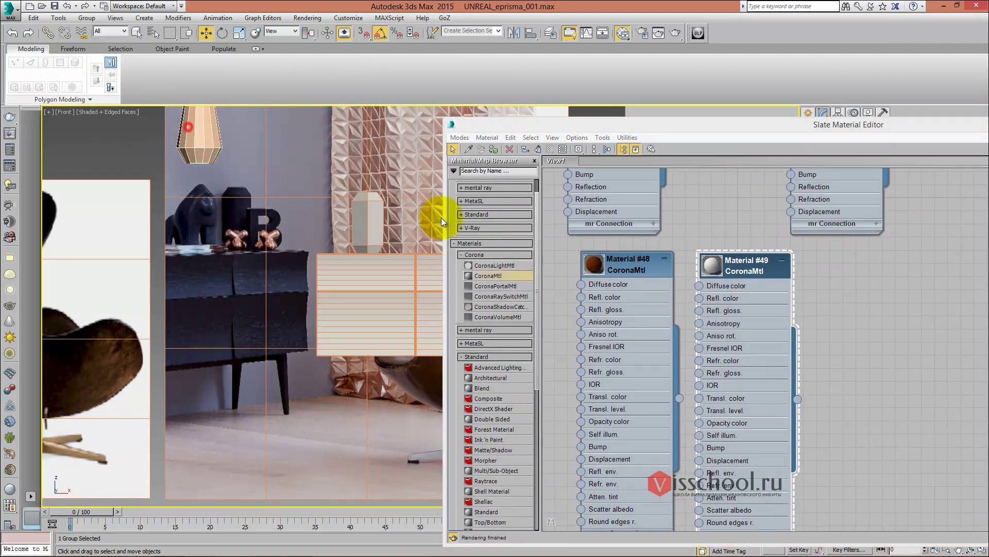
{"action": "middle_click_drag", "start_coordinate": [114, 273], "coordinate": [274, 227]}
{"action": "scroll", "coordinate": [274, 227], "scroll_direction": "down", "scroll_amount": 4}
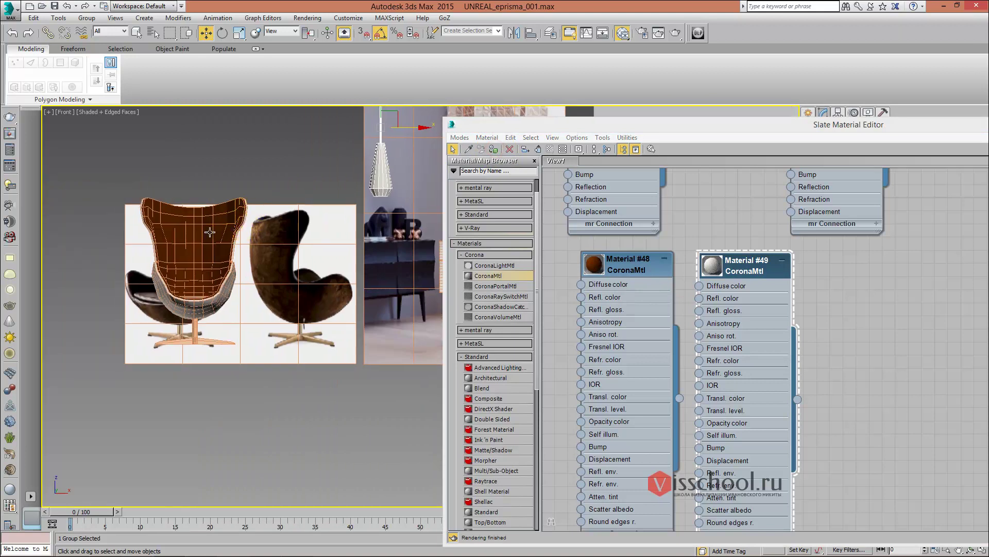
{"action": "left_click", "coordinate": [491, 150]}
{"action": "scroll", "coordinate": [258, 265], "scroll_direction": "up", "scroll_amount": 3}
{"action": "scroll", "coordinate": [259, 265], "scroll_direction": "down", "scroll_amount": 3}
{"action": "mouse_move", "coordinate": [259, 265]}
{"action": "middle_mouse_down", "text": "alt"}
{"action": "mouse_move", "coordinate": [192, 276]}
{"action": "mouse_move", "coordinate": [228, 275]}
{"action": "mouse_move", "coordinate": [221, 270]}
{"action": "mouse_move", "coordinate": [224, 291]}
{"action": "mouse_move", "coordinate": [244, 250]}
{"action": "middle_mouse_up", "text": "alt"}
{"action": "scroll", "coordinate": [212, 273], "scroll_direction": "down", "scroll_amount": 3}
Apply Material #49 to the dresser and recentre the material nodes and editor window
{"action": "left_click", "coordinate": [247, 250]}
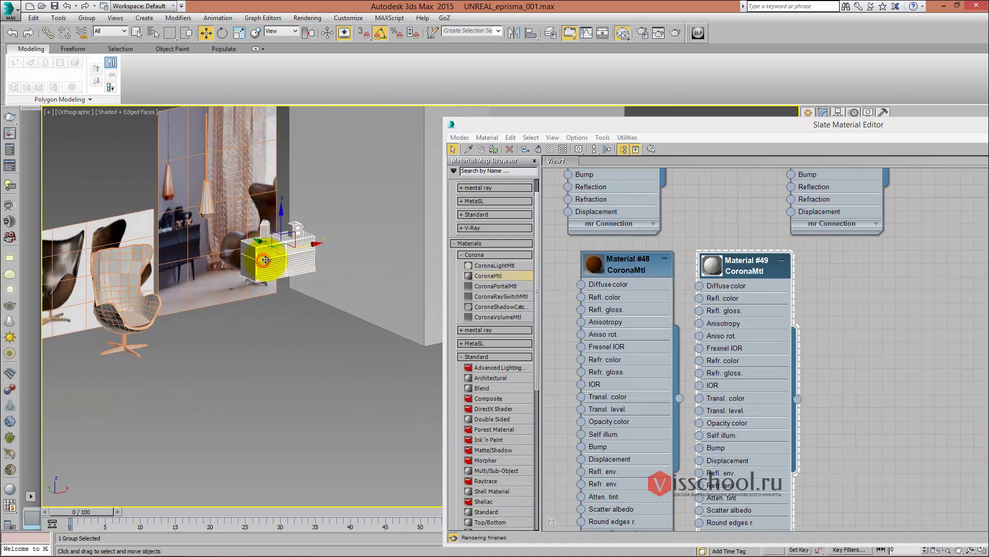
{"action": "left_click", "coordinate": [487, 129]}
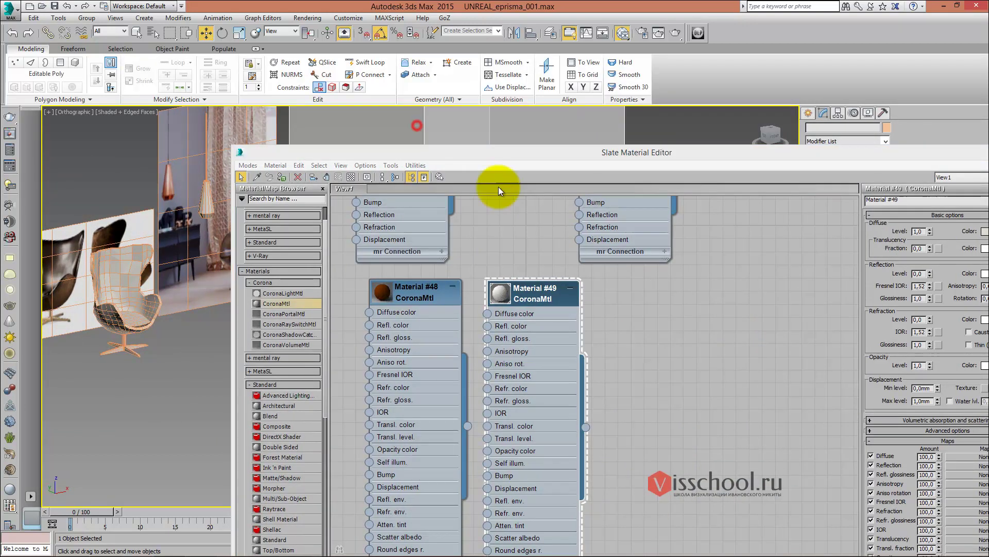
{"action": "left_click", "coordinate": [282, 177]}
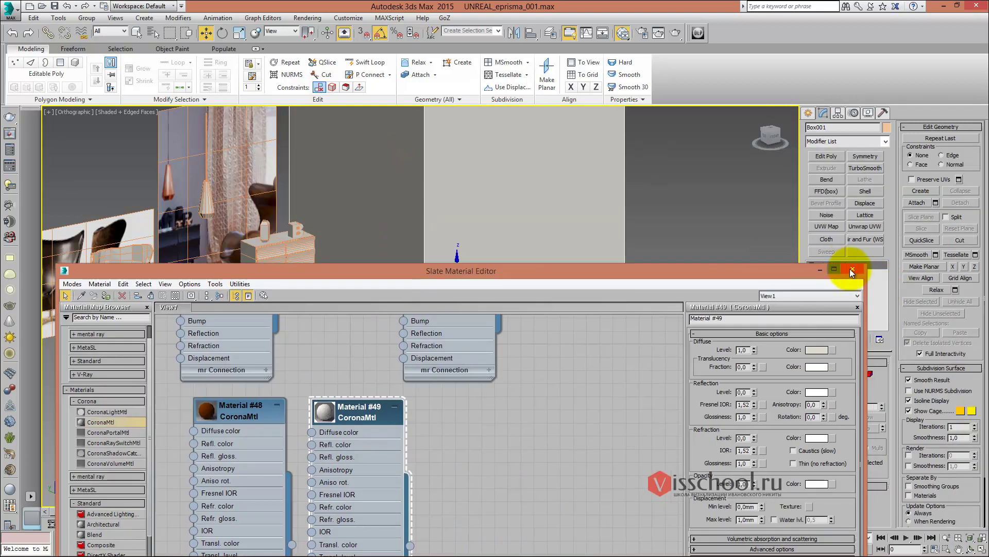
{"action": "middle_click_drag", "start_coordinate": [436, 351], "coordinate": [473, 367]}
{"action": "middle_click_drag", "start_coordinate": [490, 416], "coordinate": [428, 393]}
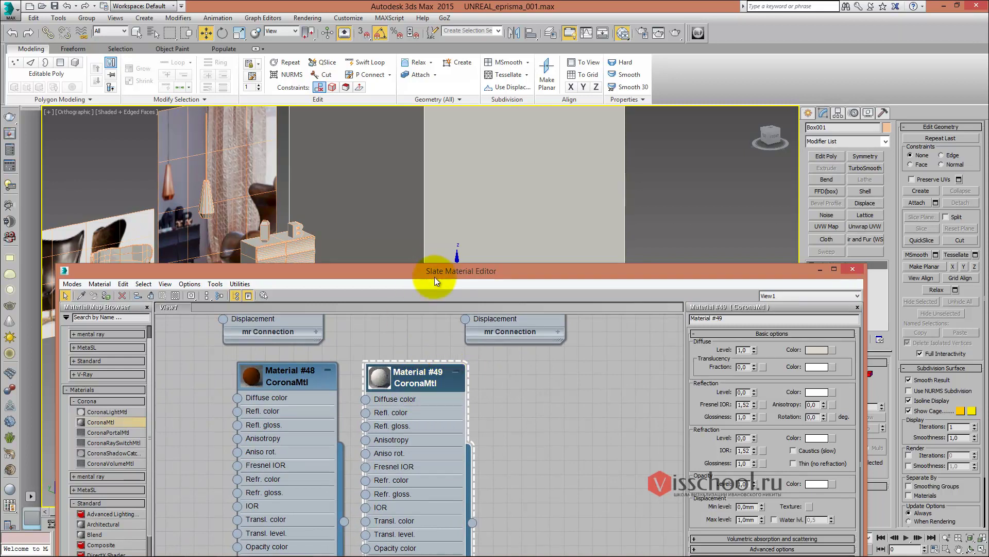
{"action": "left_click_drag", "start_coordinate": [435, 272], "coordinate": [457, 202]}
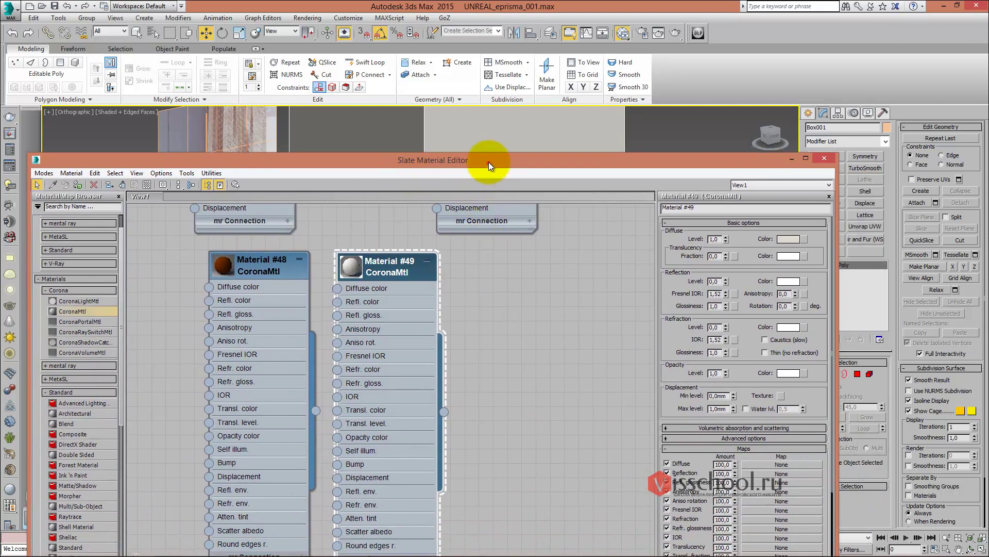
{"action": "left_click_drag", "start_coordinate": [488, 166], "coordinate": [505, 151]}
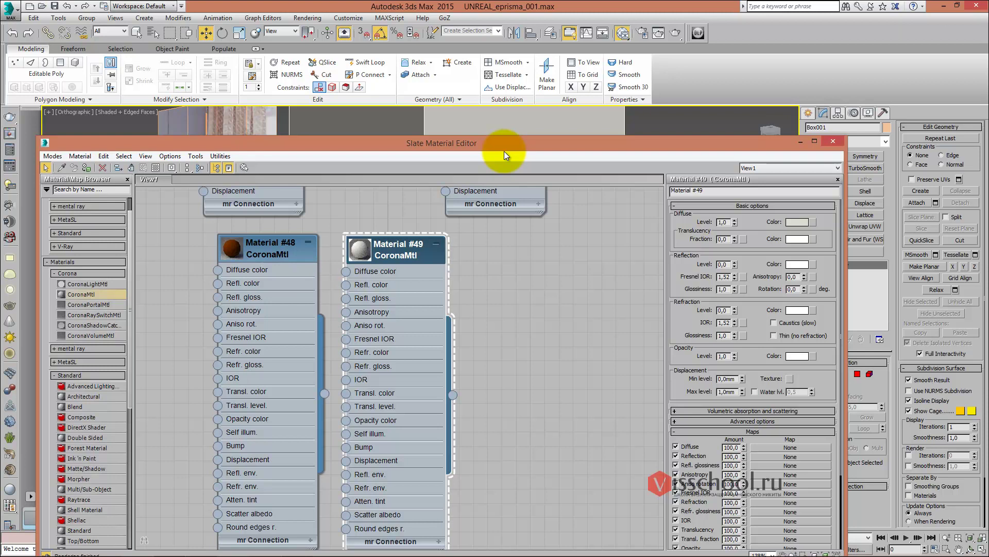
{"action": "left_click_drag", "start_coordinate": [505, 150], "coordinate": [515, 141]}
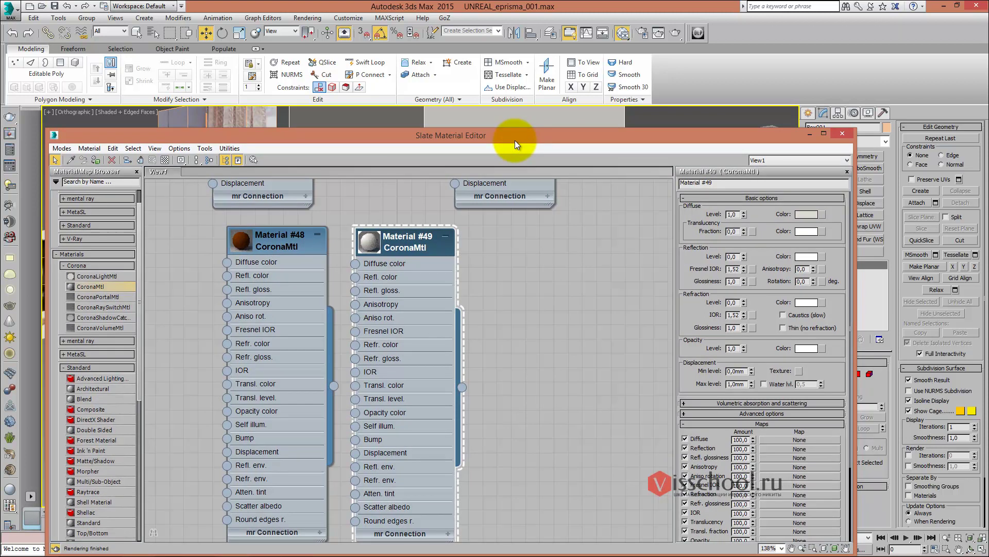
Review the Render Setup System, Scene and general settings, then close the dialog
{"action": "left_click", "coordinate": [305, 17]}
{"action": "left_click", "coordinate": [323, 45]}
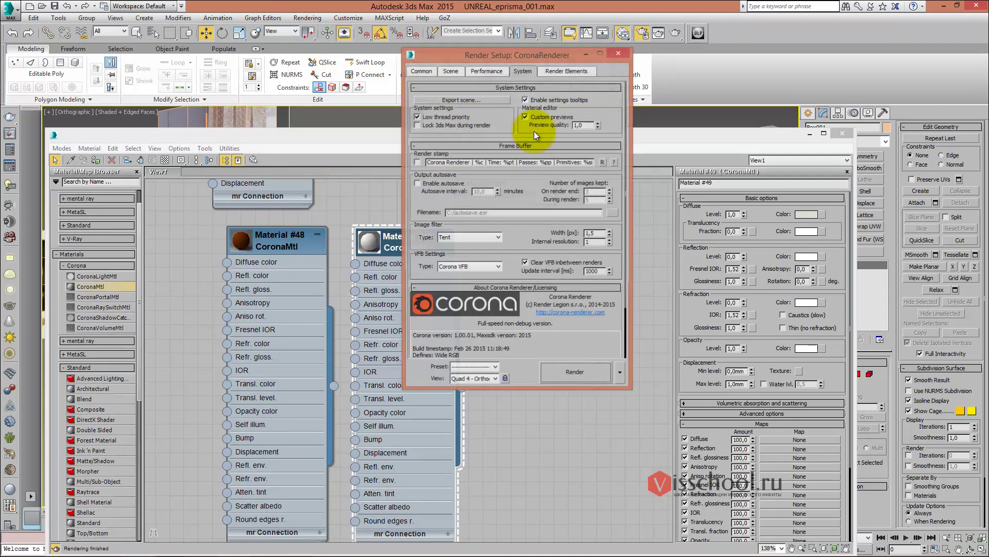
{"action": "left_click", "coordinate": [481, 71]}
{"action": "left_click", "coordinate": [444, 70]}
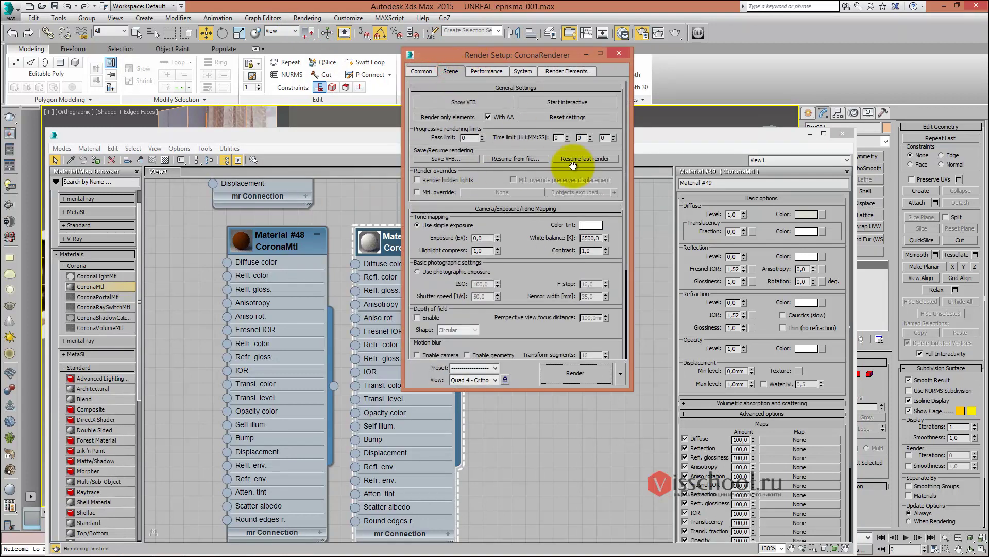
{"action": "left_click", "coordinate": [423, 73]}
{"action": "left_click", "coordinate": [619, 53]}
Close the Slate Material Editor and return to the straight front view
{"action": "left_click_drag", "start_coordinate": [409, 137], "coordinate": [369, 132]}
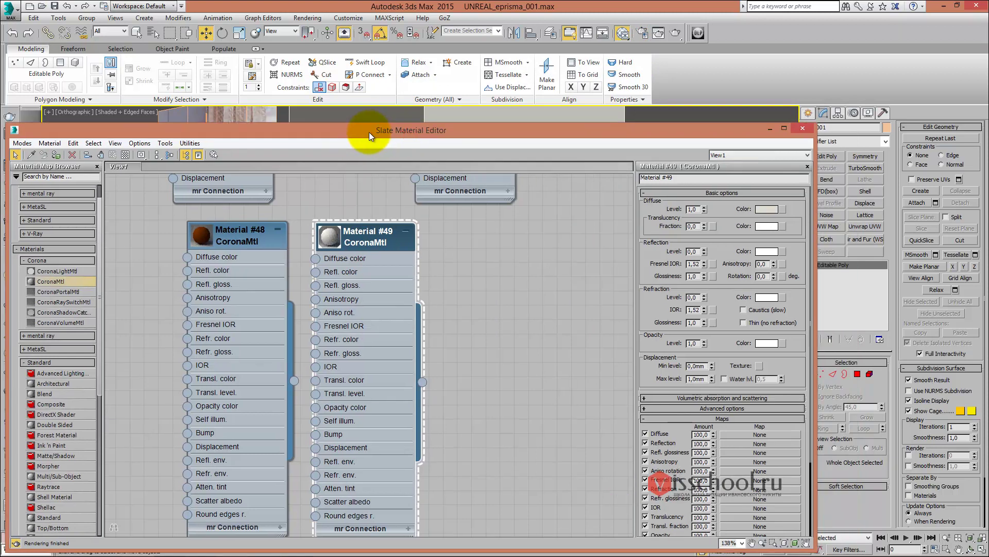
{"action": "left_click_drag", "start_coordinate": [372, 130], "coordinate": [337, 115]}
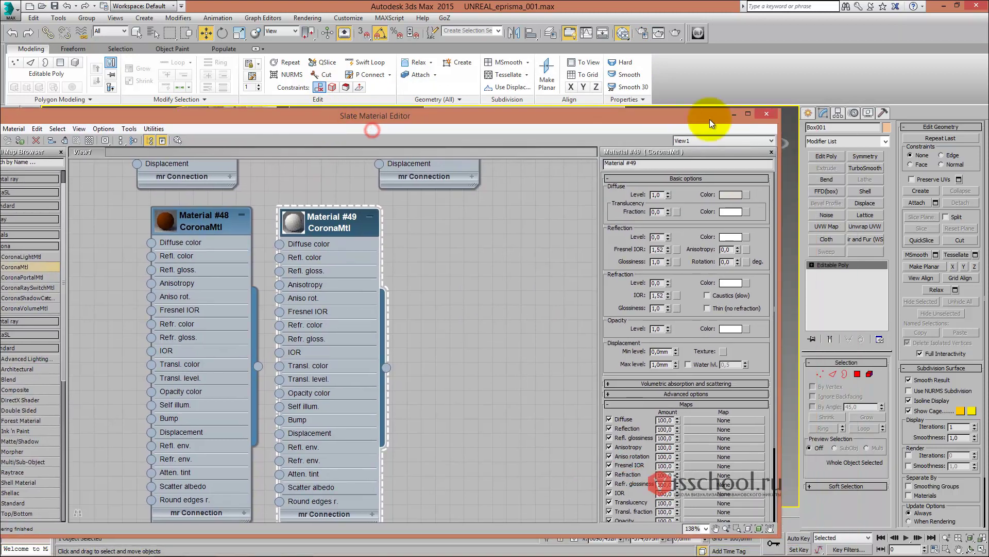
{"action": "left_click", "coordinate": [774, 115]}
{"action": "mouse_move", "coordinate": [449, 181]}
{"action": "middle_mouse_down", "text": "alt"}
{"action": "mouse_move", "coordinate": [453, 249]}
{"action": "mouse_move", "coordinate": [413, 219]}
{"action": "middle_mouse_up", "text": "alt"}
{"action": "key", "text": "f"}
{"action": "scroll", "coordinate": [281, 272], "scroll_direction": "up", "scroll_amount": 2}
{"action": "middle_click_drag", "start_coordinate": [280, 272], "coordinate": [442, 226]}
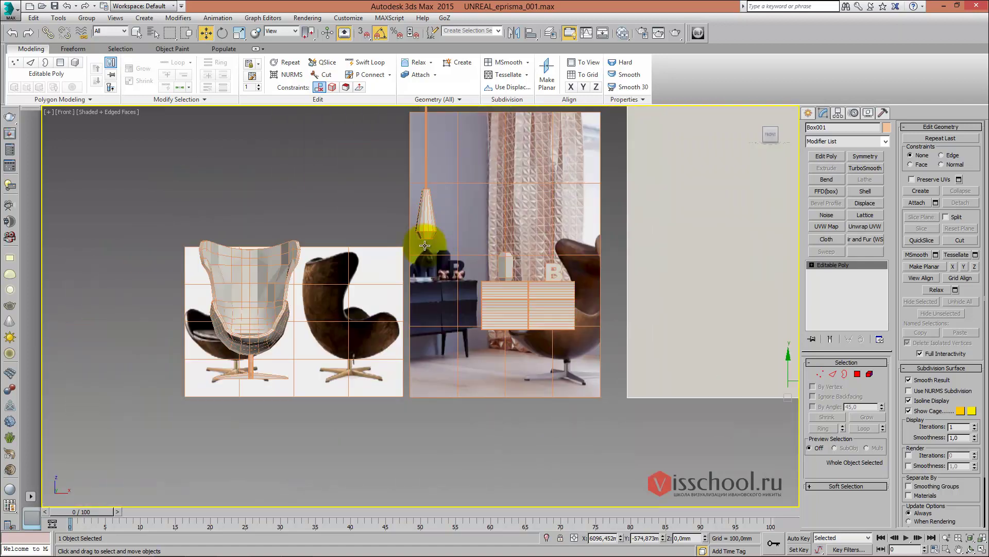
{"action": "scroll", "coordinate": [505, 267], "scroll_direction": "up", "scroll_amount": 5}
{"action": "mouse_move", "coordinate": [506, 267]}
{"action": "middle_mouse_down"}
{"action": "mouse_move", "coordinate": [508, 283]}
{"action": "mouse_move", "coordinate": [438, 247]}
{"action": "middle_mouse_up"}
{"action": "left_click", "coordinate": [469, 317]}
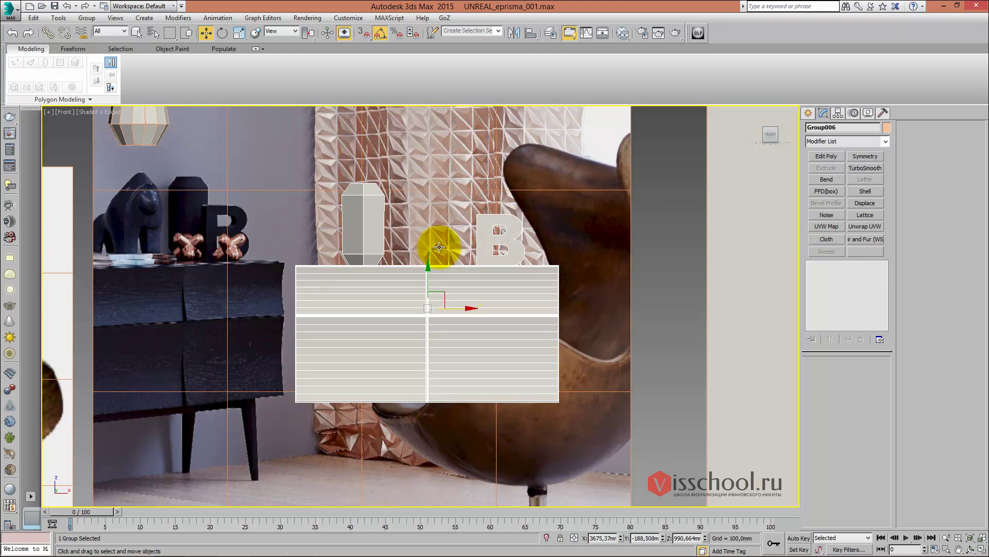
{"action": "mouse_move", "coordinate": [439, 247]}
{"action": "middle_mouse_down"}
{"action": "mouse_move", "coordinate": [409, 175]}
{"action": "mouse_move", "coordinate": [404, 195]}
{"action": "middle_mouse_up"}
{"action": "middle_click_drag", "start_coordinate": [487, 192], "coordinate": [493, 194]}
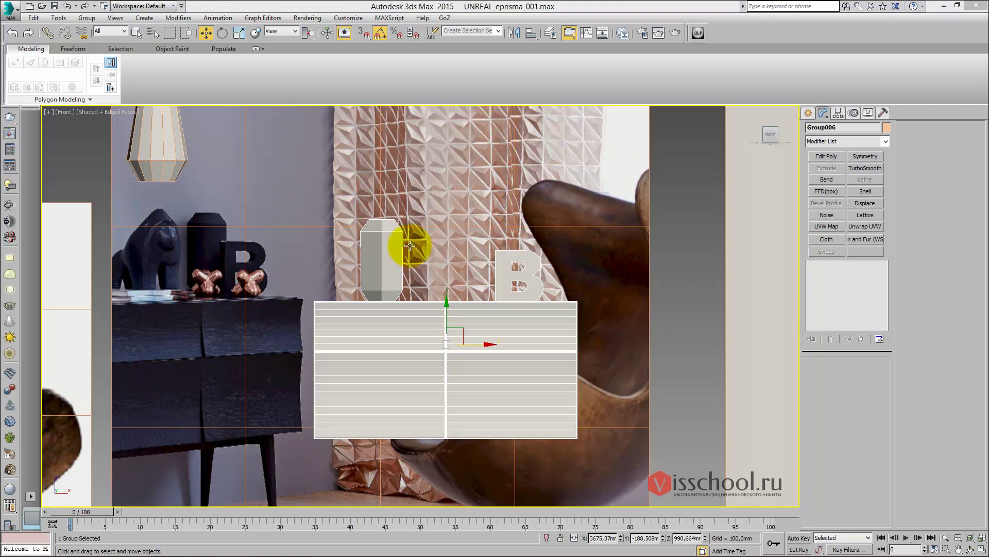
{"action": "middle_click_drag", "start_coordinate": [409, 243], "coordinate": [491, 221]}
{"action": "middle_click_drag", "start_coordinate": [280, 227], "coordinate": [411, 202]}
{"action": "scroll", "coordinate": [412, 203], "scroll_direction": "down", "scroll_amount": 2}
Select the egg chair, orbit around it and return to the front view
{"action": "mouse_move", "coordinate": [299, 188]}
{"action": "middle_mouse_down"}
{"action": "mouse_move", "coordinate": [488, 188]}
{"action": "mouse_move", "coordinate": [359, 181]}
{"action": "middle_mouse_up"}
{"action": "left_click", "coordinate": [260, 185]}
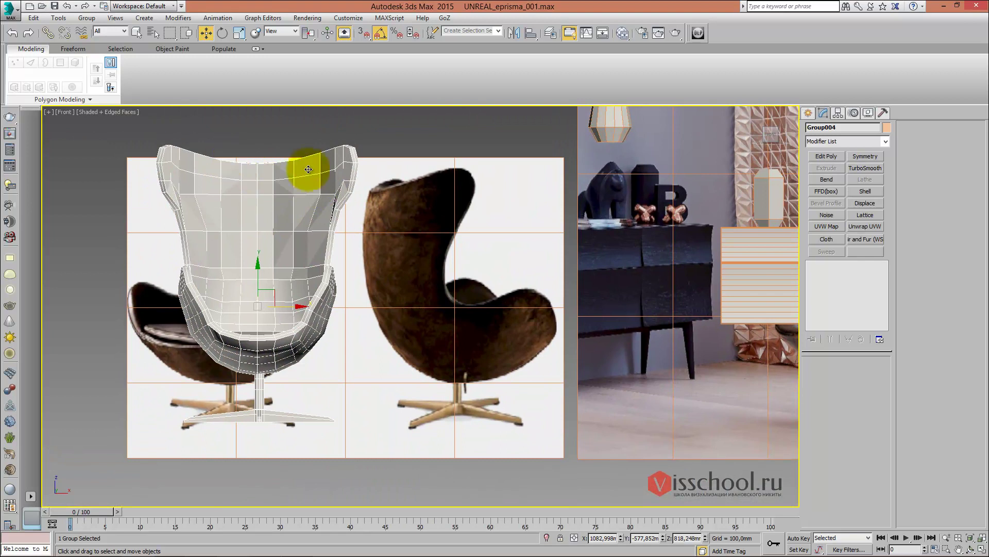
{"action": "mouse_move", "coordinate": [376, 187]}
{"action": "middle_mouse_down", "text": "alt"}
{"action": "mouse_move", "coordinate": [349, 181]}
{"action": "mouse_move", "coordinate": [335, 161]}
{"action": "mouse_move", "coordinate": [351, 206]}
{"action": "mouse_move", "coordinate": [303, 177]}
{"action": "mouse_move", "coordinate": [435, 210]}
{"action": "mouse_move", "coordinate": [474, 236]}
{"action": "middle_mouse_up", "text": "alt"}
{"action": "key", "text": "f"}
{"action": "scroll", "coordinate": [406, 194], "scroll_direction": "down", "scroll_amount": 3}
{"action": "scroll", "coordinate": [469, 215], "scroll_direction": "up", "scroll_amount": 3}
{"action": "scroll", "coordinate": [474, 236], "scroll_direction": "down", "scroll_amount": 5}
Select the room box Box001 and switch to Edge sub-object mode, orbiting to its top
{"action": "left_click", "coordinate": [506, 226]}
{"action": "mouse_move", "coordinate": [430, 170]}
{"action": "middle_mouse_down", "text": "alt"}
{"action": "mouse_move", "coordinate": [457, 214]}
{"action": "mouse_move", "coordinate": [436, 203]}
{"action": "mouse_move", "coordinate": [455, 181]}
{"action": "mouse_move", "coordinate": [543, 191]}
{"action": "mouse_move", "coordinate": [512, 185]}
{"action": "mouse_move", "coordinate": [419, 216]}
{"action": "middle_mouse_up", "text": "alt"}
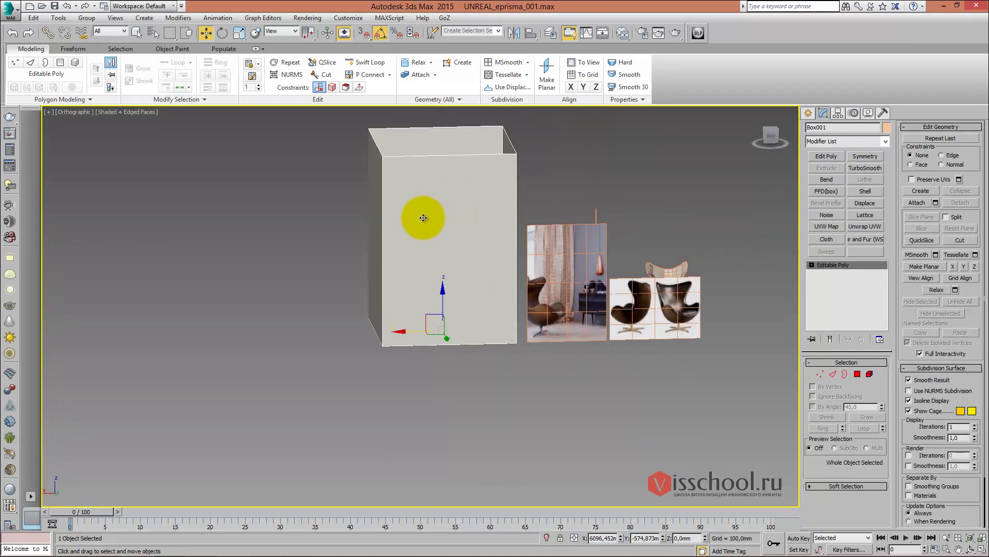
{"action": "key", "text": "2"}
{"action": "mouse_move", "coordinate": [553, 250]}
{"action": "middle_mouse_down", "text": "alt"}
{"action": "mouse_move", "coordinate": [479, 221]}
{"action": "mouse_move", "coordinate": [388, 212]}
{"action": "mouse_move", "coordinate": [320, 226]}
{"action": "mouse_move", "coordinate": [380, 224]}
{"action": "middle_mouse_up", "text": "alt"}
{"action": "mouse_move", "coordinate": [468, 248]}
{"action": "middle_mouse_down", "text": "alt"}
{"action": "mouse_move", "coordinate": [840, 230]}
{"action": "mouse_move", "coordinate": [583, 252]}
{"action": "mouse_move", "coordinate": [561, 264]}
{"action": "mouse_move", "coordinate": [520, 230]}
{"action": "mouse_move", "coordinate": [549, 207]}
{"action": "mouse_move", "coordinate": [531, 218]}
{"action": "mouse_move", "coordinate": [492, 188]}
{"action": "mouse_move", "coordinate": [466, 228]}
{"action": "mouse_move", "coordinate": [488, 218]}
{"action": "mouse_move", "coordinate": [444, 223]}
{"action": "mouse_move", "coordinate": [426, 212]}
{"action": "mouse_move", "coordinate": [431, 207]}
{"action": "middle_mouse_up", "text": "alt"}
Switch to Photoshop and zoom into the ALL_unreal_loft.psd reference collage
{"action": "key", "text": "alt+Tab"}
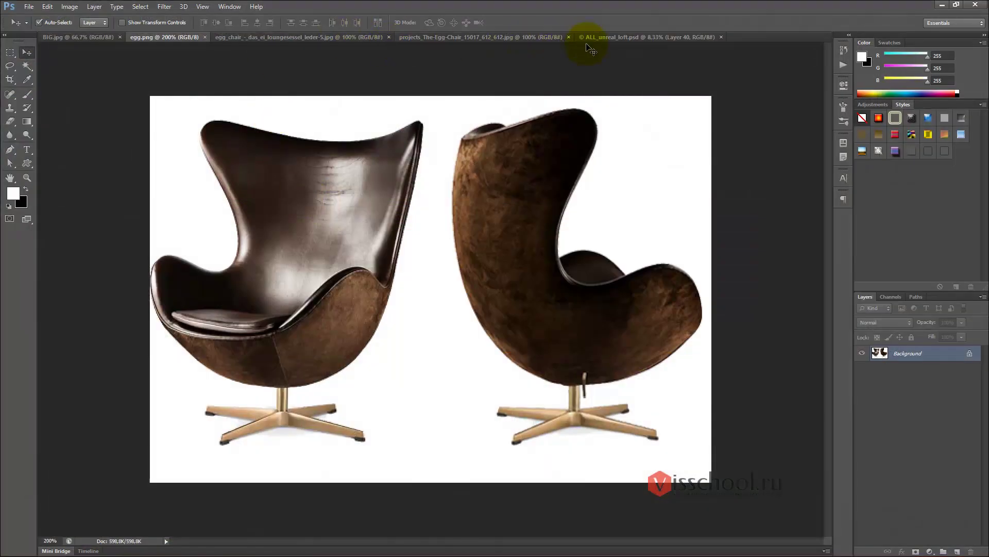
{"action": "left_click", "coordinate": [602, 36]}
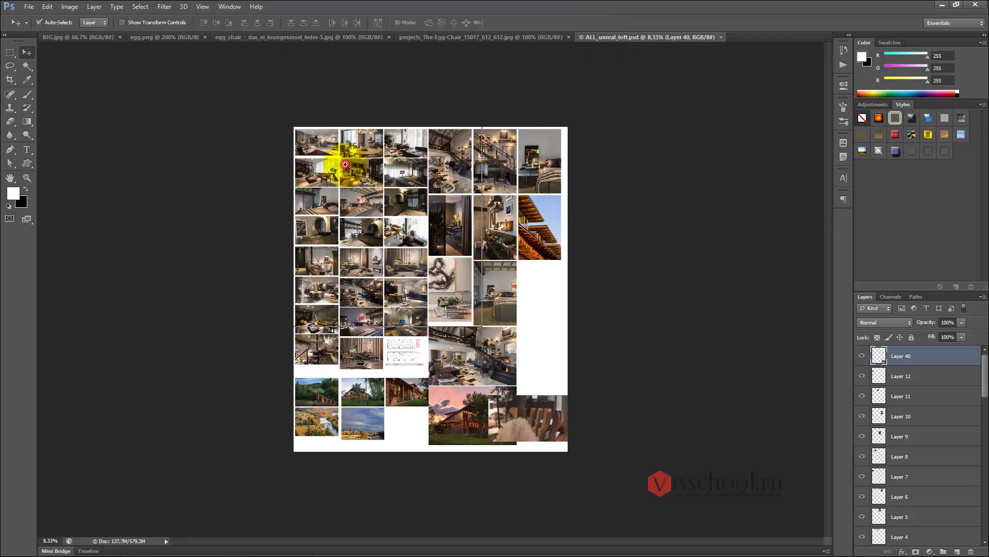
{"action": "left_click", "coordinate": [346, 164]}
{"action": "left_click_drag", "start_coordinate": [397, 115], "coordinate": [397, 188]}
{"action": "left_click", "coordinate": [397, 188]}
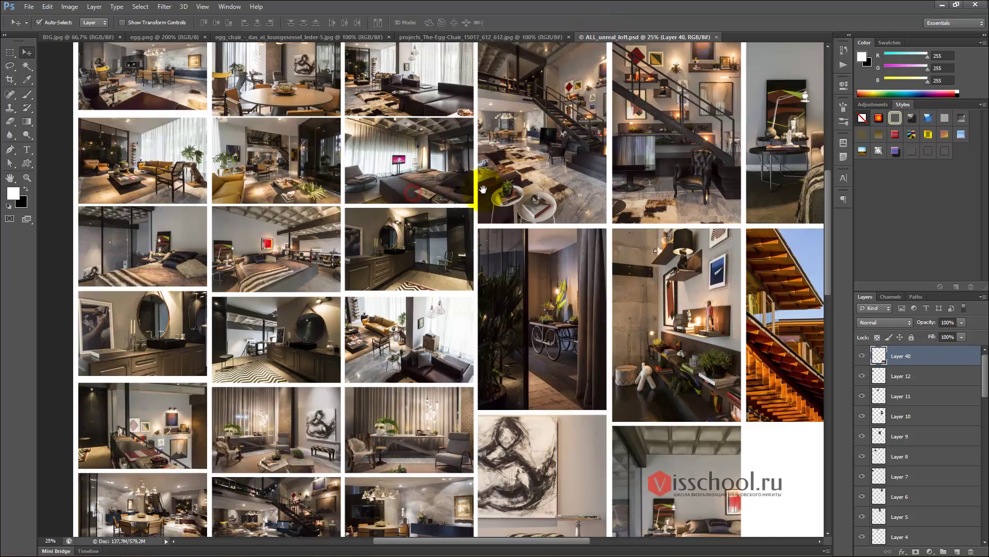
Browse the collage's loft photos at 33.33% zoom, then return to 3ds Max
{"action": "left_click_drag", "start_coordinate": [488, 190], "coordinate": [557, 221]}
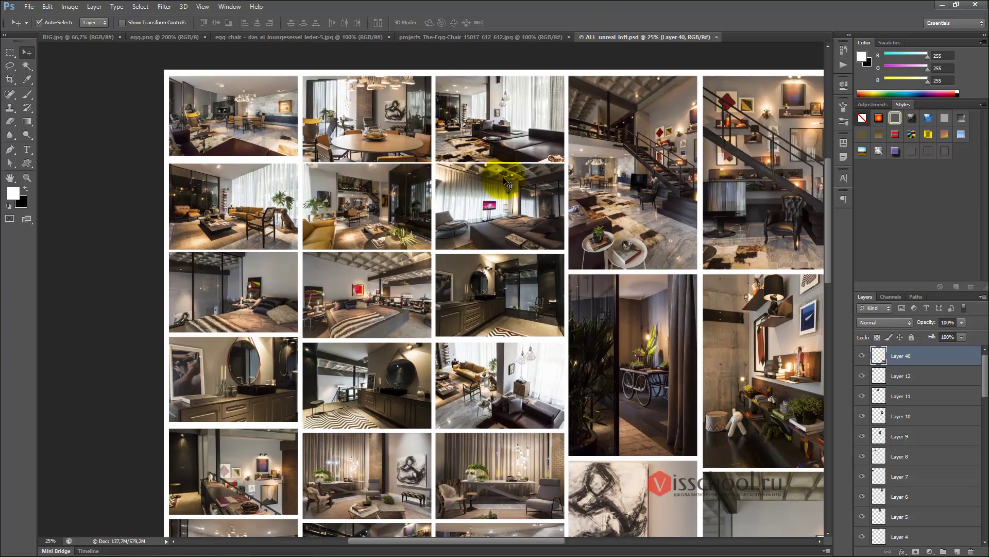
{"action": "left_click_drag", "start_coordinate": [467, 177], "coordinate": [492, 172]}
{"action": "left_click_drag", "start_coordinate": [397, 180], "coordinate": [454, 191]}
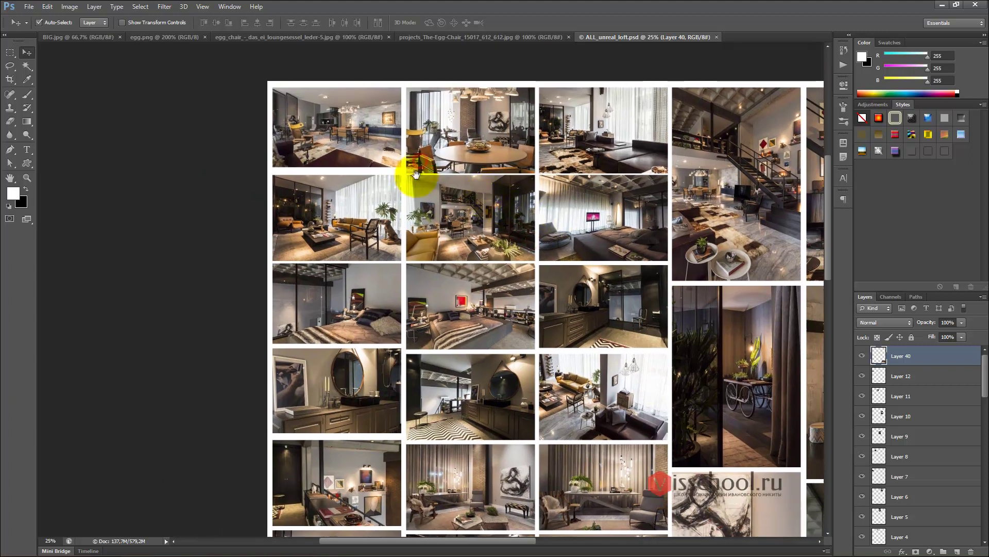
{"action": "left_click", "coordinate": [484, 167], "text": "ctrl"}
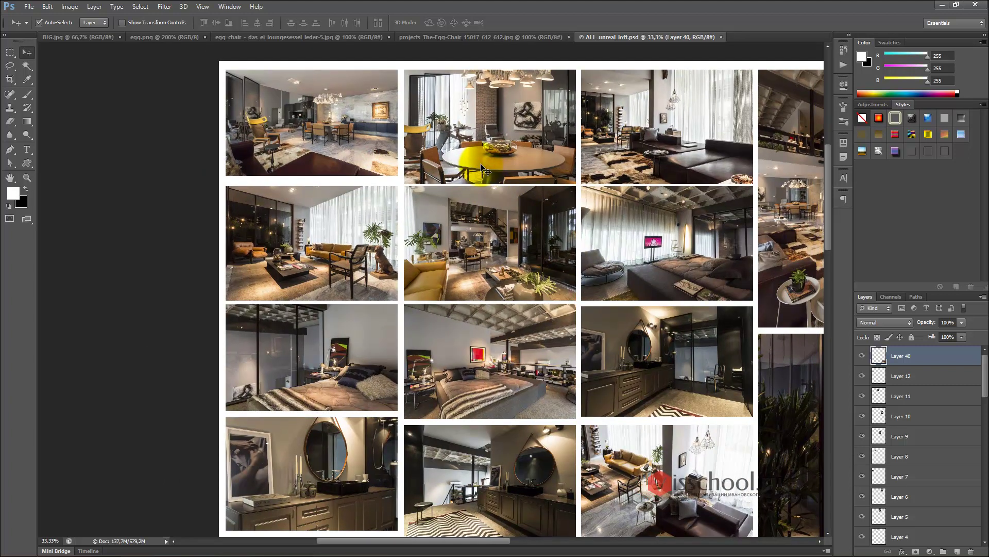
{"action": "mouse_move", "coordinate": [593, 178]}
{"action": "left_mouse_down"}
{"action": "mouse_move", "coordinate": [563, 165]}
{"action": "mouse_move", "coordinate": [504, 194]}
{"action": "mouse_move", "coordinate": [487, 161]}
{"action": "left_mouse_up"}
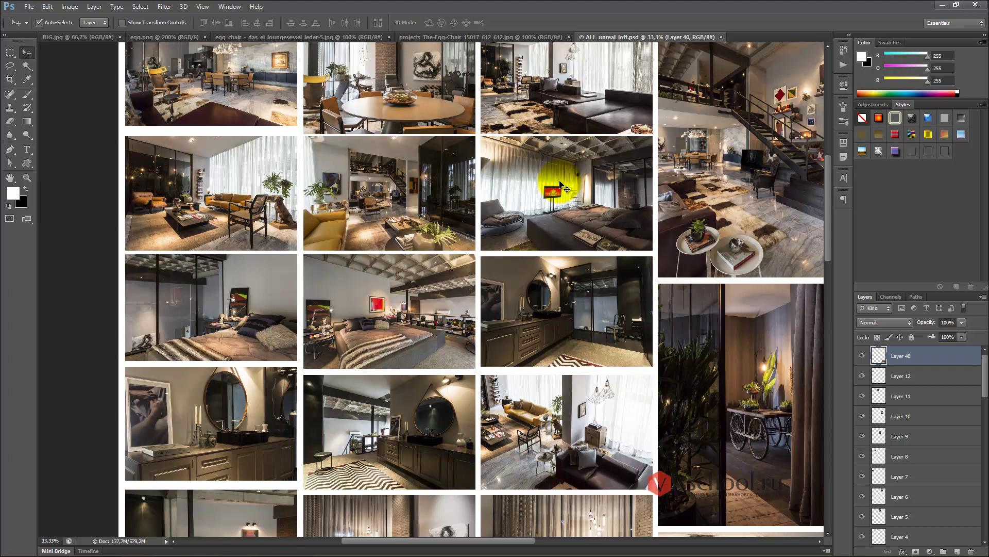
{"action": "mouse_move", "coordinate": [563, 187]}
{"action": "left_mouse_down"}
{"action": "mouse_move", "coordinate": [513, 160]}
{"action": "mouse_move", "coordinate": [394, 178]}
{"action": "left_mouse_up"}
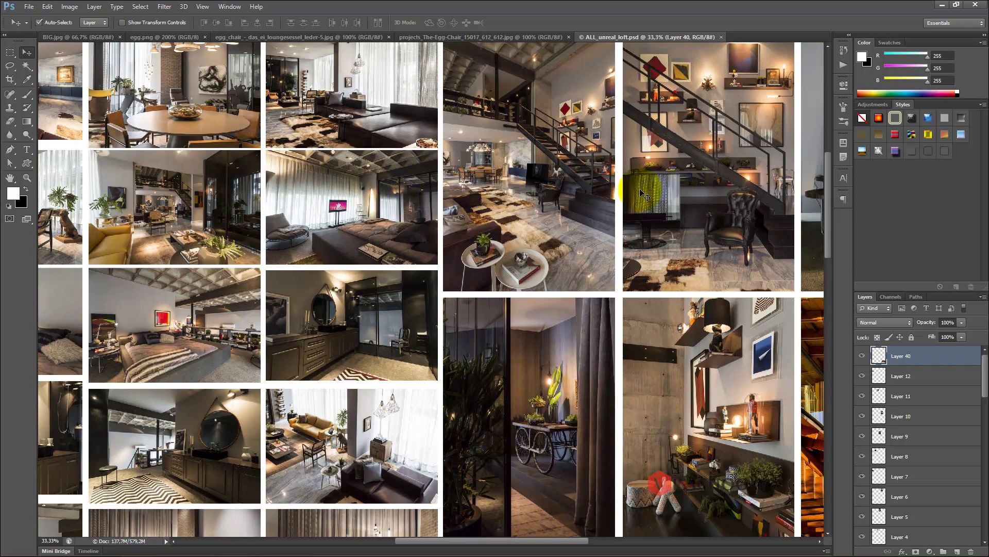
{"action": "left_click_drag", "start_coordinate": [639, 206], "coordinate": [483, 118]}
{"action": "key", "text": "alt+Tab"}
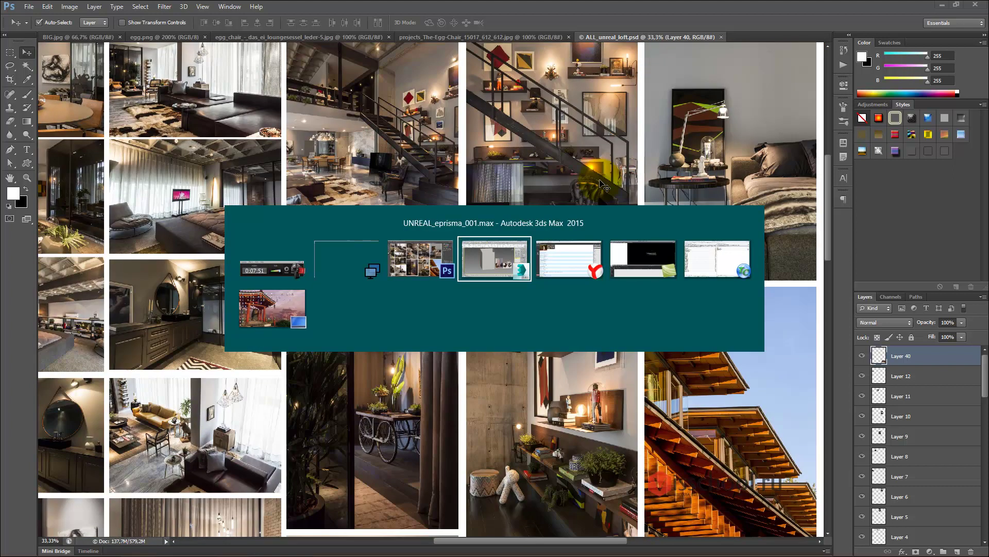
Add two horizontal edge rings across the room box, one lowered and one raised toward the top
{"action": "key", "text": "z"}
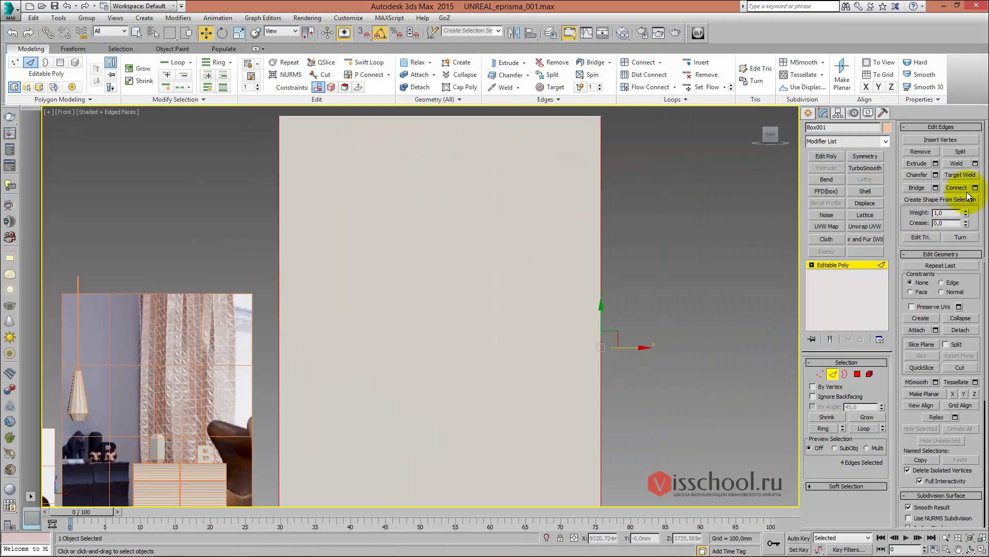
{"action": "left_click", "coordinate": [967, 191]}
{"action": "middle_click_drag", "start_coordinate": [475, 232], "coordinate": [462, 188]}
{"action": "left_click_drag", "start_coordinate": [459, 263], "coordinate": [447, 400]}
{"action": "mouse_move", "coordinate": [447, 400]}
{"action": "middle_mouse_down", "text": "alt"}
{"action": "mouse_move", "coordinate": [416, 292]}
{"action": "mouse_move", "coordinate": [452, 265]}
{"action": "mouse_move", "coordinate": [562, 267]}
{"action": "mouse_move", "coordinate": [484, 253]}
{"action": "middle_mouse_up", "text": "alt"}
{"action": "key", "text": "f"}
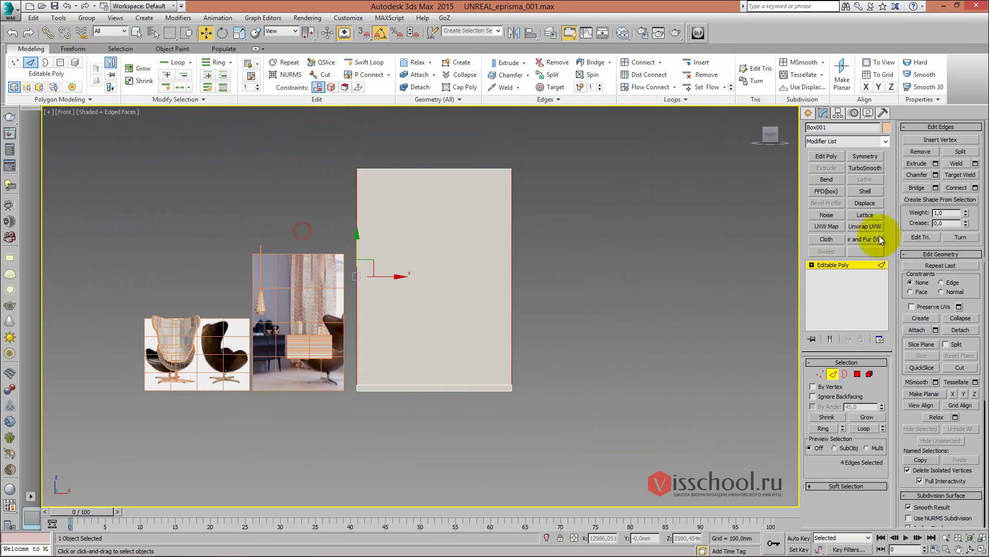
{"action": "left_click", "coordinate": [956, 187]}
{"action": "middle_click_drag", "start_coordinate": [439, 236], "coordinate": [448, 274]}
{"action": "left_click_drag", "start_coordinate": [444, 278], "coordinate": [453, 192]}
{"action": "mouse_move", "coordinate": [452, 192]}
{"action": "middle_mouse_down", "text": "alt"}
{"action": "mouse_move", "coordinate": [468, 220]}
{"action": "mouse_move", "coordinate": [437, 261]}
{"action": "mouse_move", "coordinate": [470, 238]}
{"action": "mouse_move", "coordinate": [448, 234]}
{"action": "mouse_move", "coordinate": [459, 274]}
{"action": "middle_mouse_up", "text": "alt"}
In the top view, connect the box's top and bottom wall edges with a new edge
{"action": "key", "text": "t"}
{"action": "scroll", "coordinate": [461, 267], "scroll_direction": "down", "scroll_amount": 10}
{"action": "left_click_drag", "start_coordinate": [456, 418], "coordinate": [457, 418], "text": "ctrl"}
{"action": "middle_click_drag", "start_coordinate": [480, 315], "coordinate": [471, 342]}
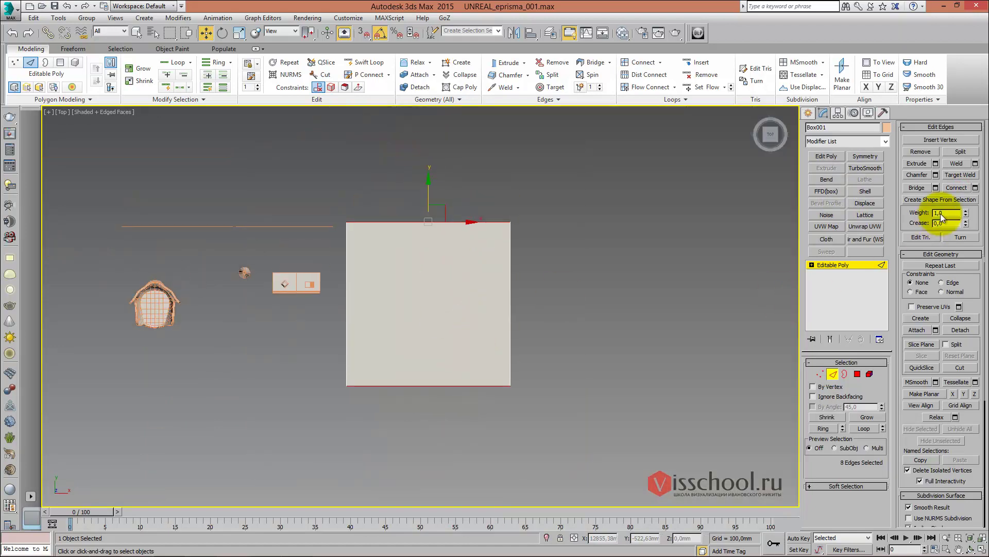
{"action": "left_click", "coordinate": [953, 186]}
{"action": "middle_click_drag", "start_coordinate": [438, 263], "coordinate": [472, 279]}
Chamfer the new middle edge into two widely spaced edges
{"action": "right_click", "coordinate": [458, 296]}
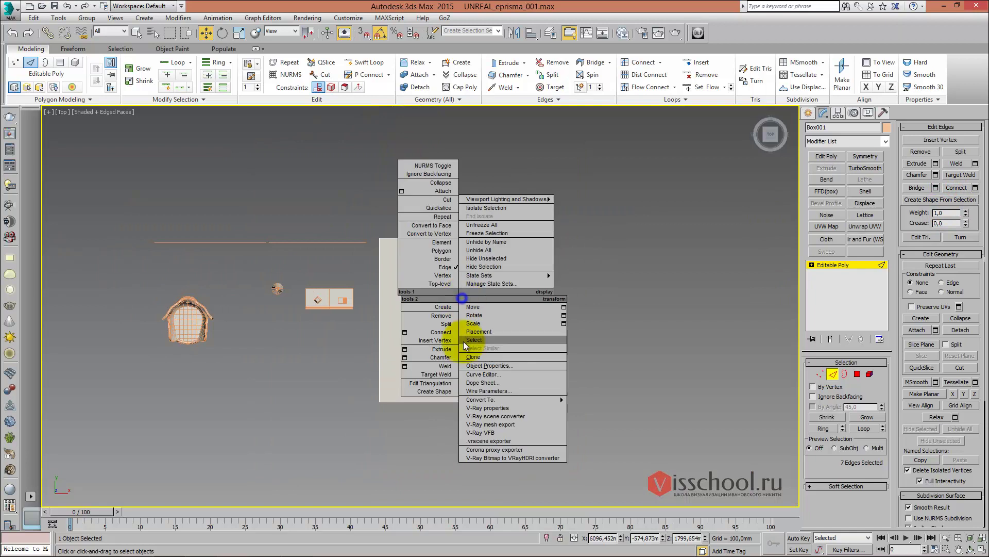
{"action": "left_click", "coordinate": [437, 356]}
{"action": "left_click_drag", "start_coordinate": [468, 273], "coordinate": [479, 223]}
{"action": "middle_click_drag", "start_coordinate": [479, 223], "coordinate": [353, 199], "text": "alt"}
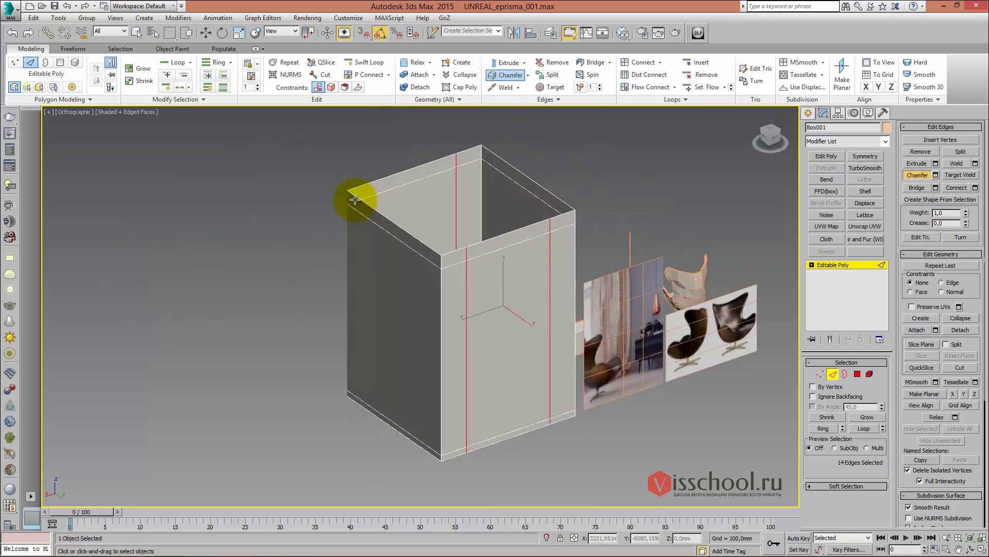
Delete the front wall polygon between the chamfered edges to open the wall
{"action": "key", "text": "4"}
{"action": "key", "text": "w"}
{"action": "left_click", "coordinate": [483, 297]}
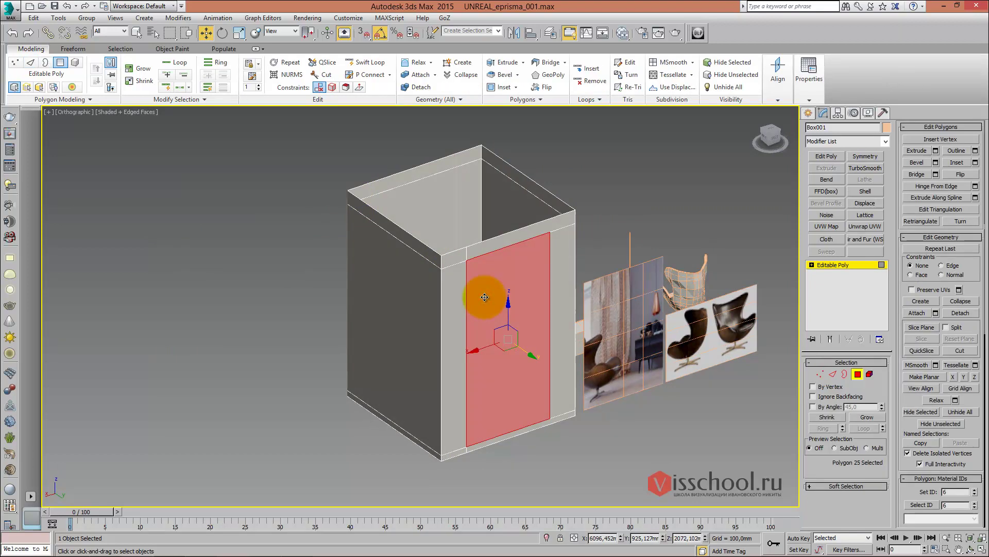
{"action": "key", "text": "Delete"}
{"action": "mouse_move", "coordinate": [468, 287]}
{"action": "middle_mouse_down", "text": "alt"}
{"action": "mouse_move", "coordinate": [415, 252]}
{"action": "mouse_move", "coordinate": [386, 249]}
{"action": "mouse_move", "coordinate": [419, 260]}
{"action": "mouse_move", "coordinate": [420, 278]}
{"action": "middle_mouse_up", "text": "alt"}
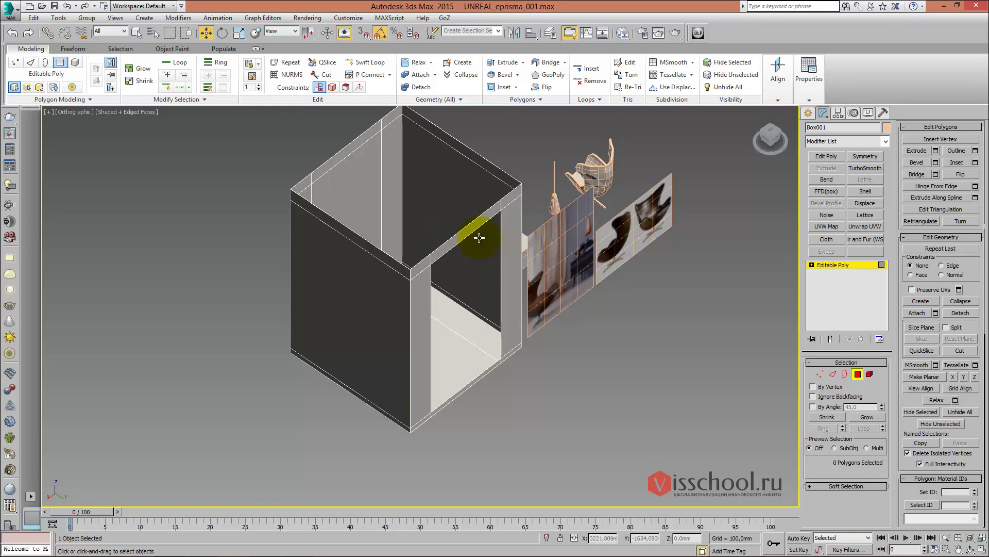
{"action": "middle_click_drag", "start_coordinate": [456, 232], "coordinate": [441, 239]}
Leave polygon editing and select the egg chair group in the top view
{"action": "left_click", "coordinate": [843, 263]}
{"action": "key", "text": "t"}
{"action": "scroll", "coordinate": [543, 210], "scroll_direction": "down", "scroll_amount": 3}
{"action": "scroll", "coordinate": [319, 210], "scroll_direction": "down", "scroll_amount": 3}
{"action": "left_click", "coordinate": [297, 236]}
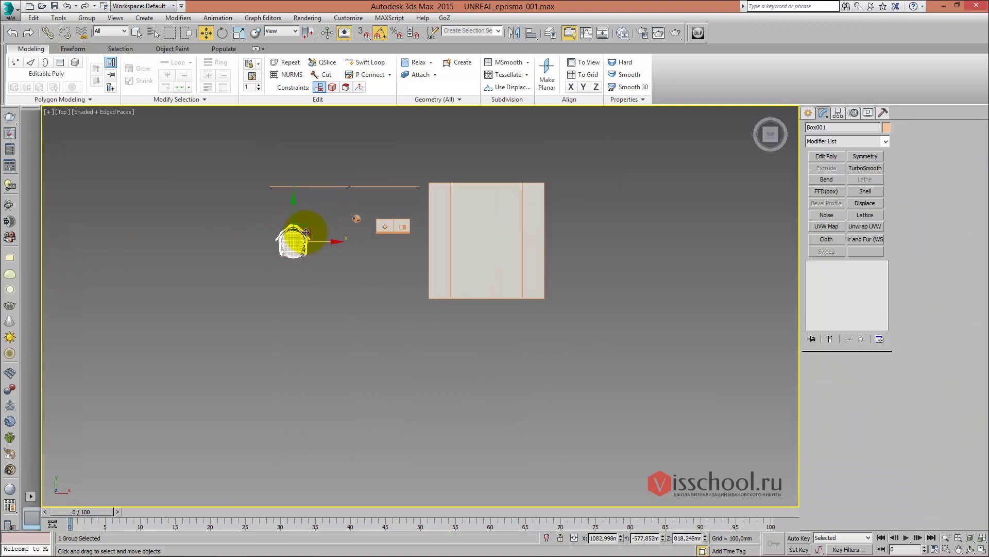
{"action": "key", "text": "z"}
{"action": "mouse_move", "coordinate": [309, 242]}
{"action": "middle_mouse_down", "text": "alt"}
{"action": "mouse_move", "coordinate": [342, 215]}
{"action": "mouse_move", "coordinate": [343, 191]}
{"action": "mouse_move", "coordinate": [305, 210]}
{"action": "mouse_move", "coordinate": [364, 203]}
{"action": "mouse_move", "coordinate": [320, 214]}
{"action": "mouse_move", "coordinate": [251, 263]}
{"action": "middle_mouse_up", "text": "alt"}
{"action": "scroll", "coordinate": [375, 211], "scroll_direction": "up", "scroll_amount": 5}
{"action": "key", "text": "t"}
{"action": "scroll", "coordinate": [276, 194], "scroll_direction": "down", "scroll_amount": 3}
Move the egg chair onto the floor inside the room
{"action": "left_click_drag", "start_coordinate": [251, 263], "coordinate": [614, 217]}
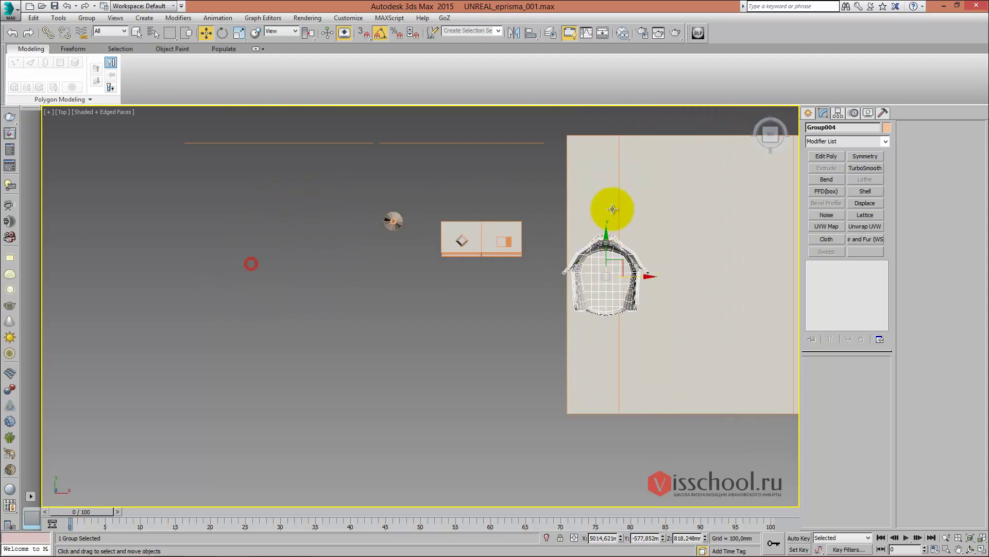
{"action": "middle_click_drag", "start_coordinate": [614, 216], "coordinate": [393, 254]}
{"action": "left_click_drag", "start_coordinate": [396, 320], "coordinate": [436, 257]}
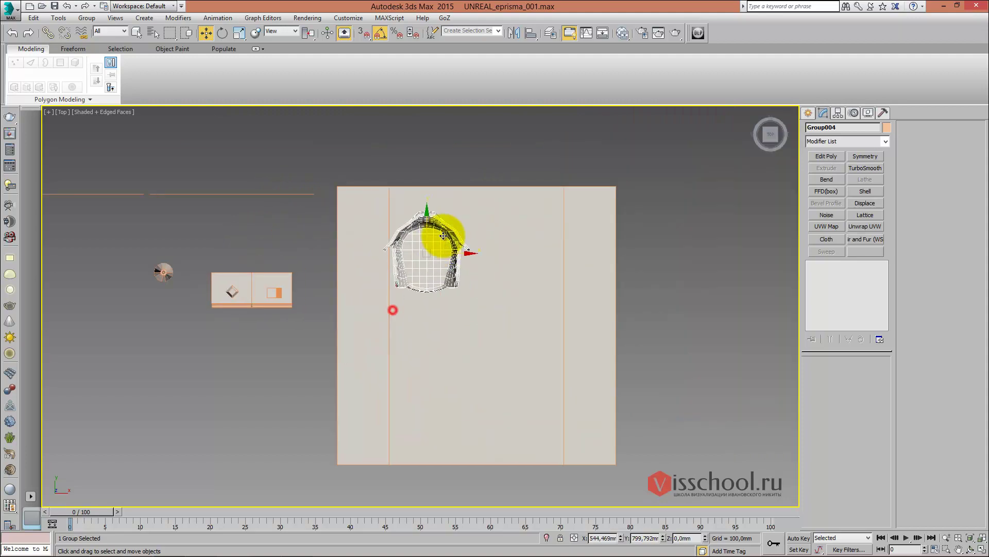
{"action": "key", "text": "F3"}
{"action": "key", "text": "F3"}
{"action": "middle_click_drag", "start_coordinate": [436, 258], "coordinate": [415, 268], "text": "alt"}
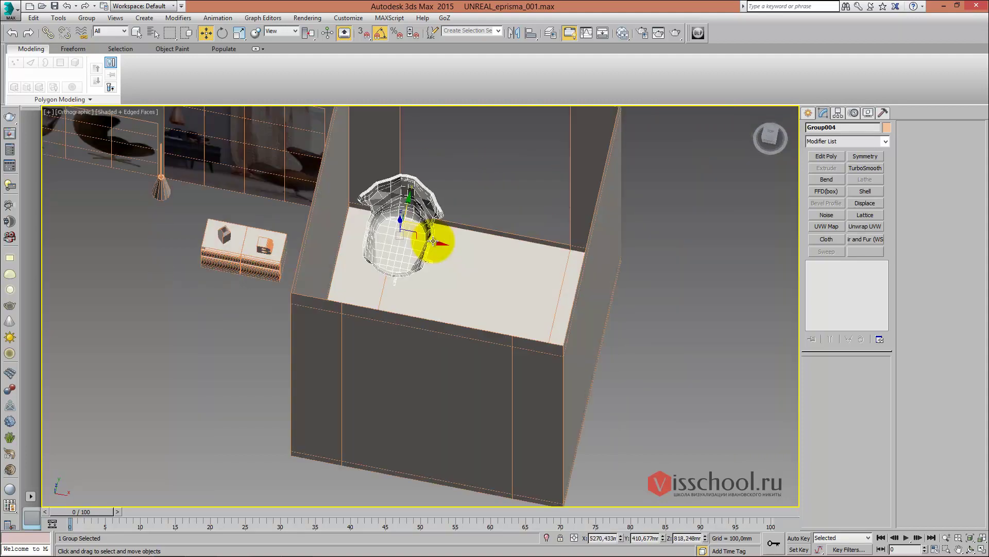
Compare the layout against the egg chair and loft reference photos in Photoshop
{"action": "key", "text": "alt+Tab"}
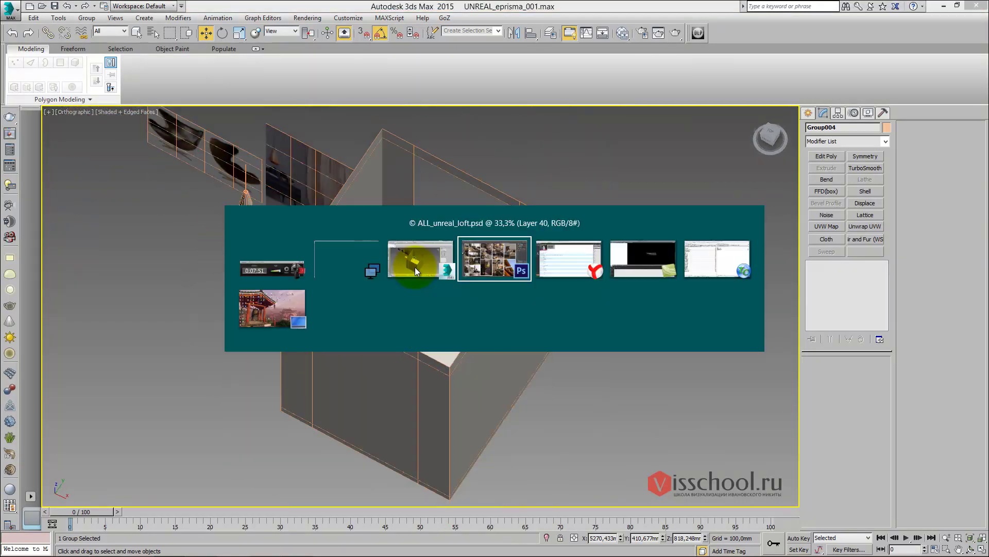
{"action": "left_click", "coordinate": [169, 37]}
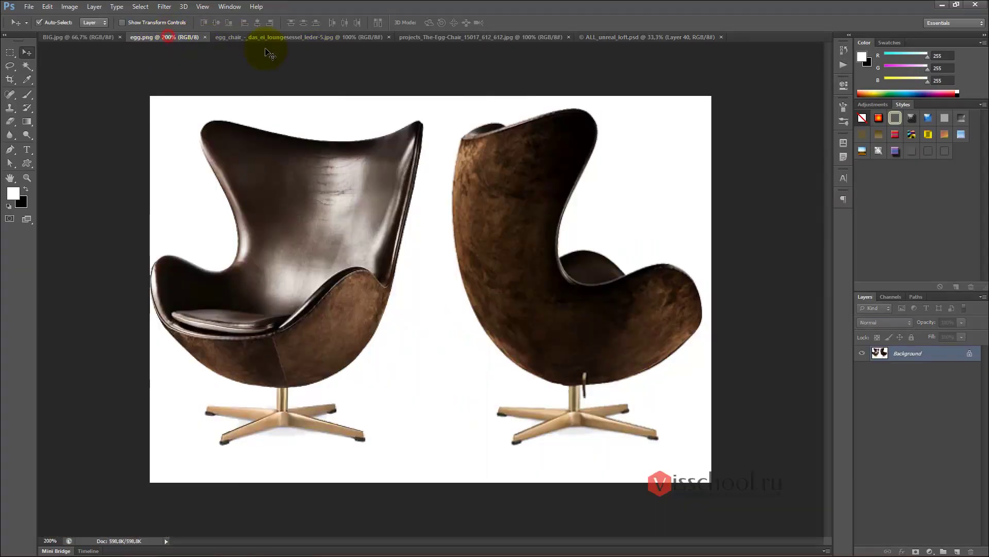
{"action": "left_click", "coordinate": [90, 37]}
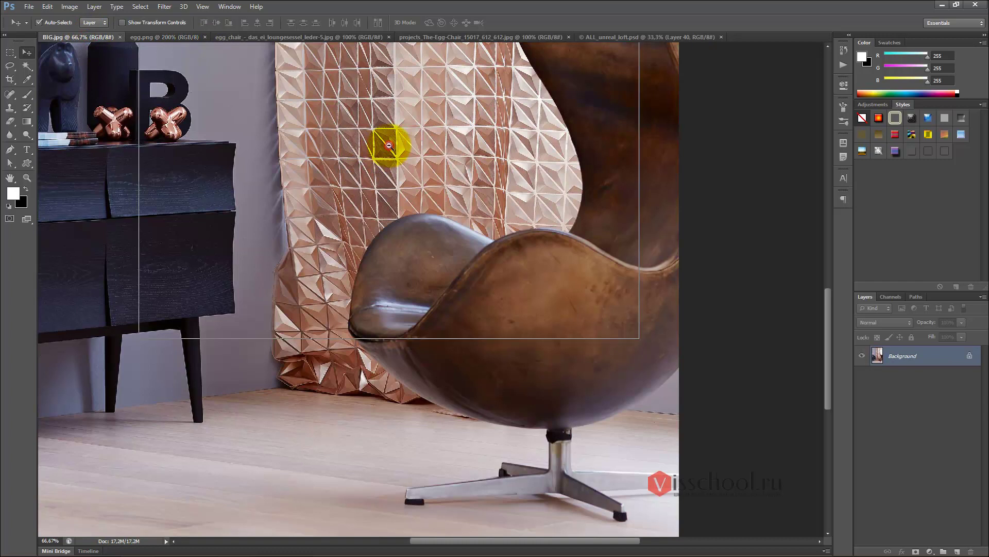
{"action": "scroll", "coordinate": [389, 145], "scroll_direction": "down", "scroll_amount": 2, "text": "alt"}
{"action": "scroll", "coordinate": [390, 146], "scroll_direction": "down", "scroll_amount": 1, "text": "alt"}
{"action": "key", "text": "alt+Tab"}
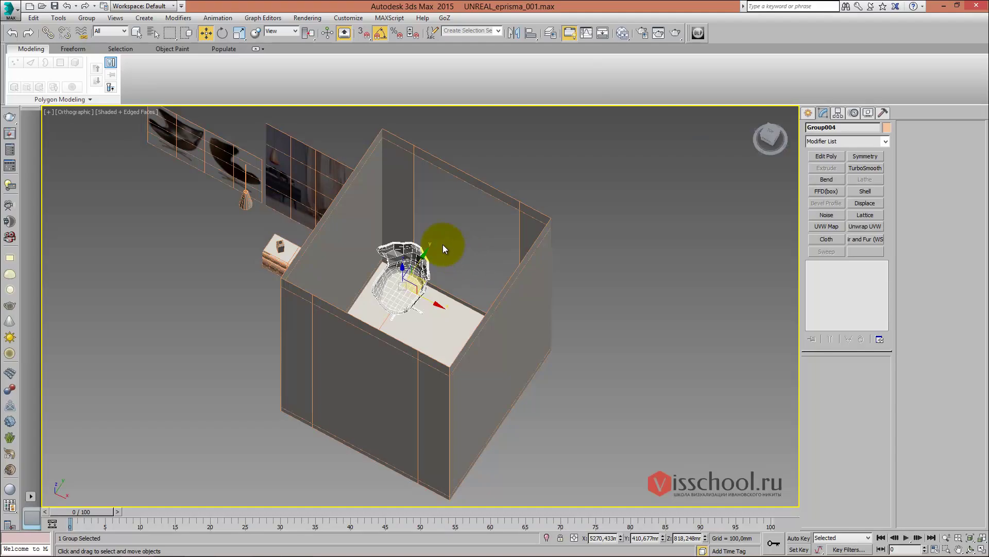
{"action": "middle_click_drag", "start_coordinate": [396, 230], "coordinate": [412, 242], "text": "alt"}
{"action": "key", "text": "alt+Tab"}
{"action": "key", "text": "alt+Tab"}
Nudge the chair along the room and move the small dresser down onto the floor
{"action": "left_click_drag", "start_coordinate": [408, 305], "coordinate": [425, 326]}
{"action": "middle_click_drag", "start_coordinate": [298, 203], "coordinate": [359, 229]}
{"action": "mouse_move", "coordinate": [360, 229]}
{"action": "left_mouse_down"}
{"action": "mouse_move", "coordinate": [419, 311]}
{"action": "mouse_move", "coordinate": [450, 330]}
{"action": "left_mouse_up"}
Rotate the dresser 90° and place it against the wall beside the chair
{"action": "key", "text": "e"}
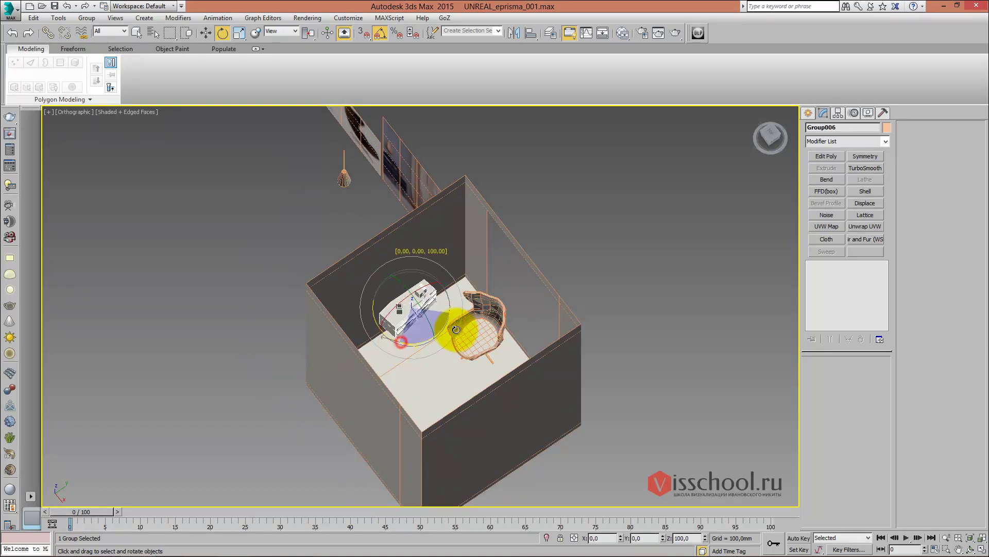
{"action": "key", "text": "t"}
{"action": "middle_click_drag", "start_coordinate": [452, 282], "coordinate": [378, 306]}
{"action": "key", "text": "F3"}
{"action": "key", "text": "w"}
{"action": "left_click_drag", "start_coordinate": [386, 327], "coordinate": [394, 315]}
{"action": "mouse_move", "coordinate": [425, 316]}
{"action": "middle_mouse_down", "text": "alt"}
{"action": "mouse_move", "coordinate": [364, 264]}
{"action": "mouse_move", "coordinate": [365, 277]}
{"action": "mouse_move", "coordinate": [405, 291]}
{"action": "middle_mouse_up", "text": "alt"}
Move the hanging lamp down into the room near the chair
{"action": "left_click", "coordinate": [338, 140]}
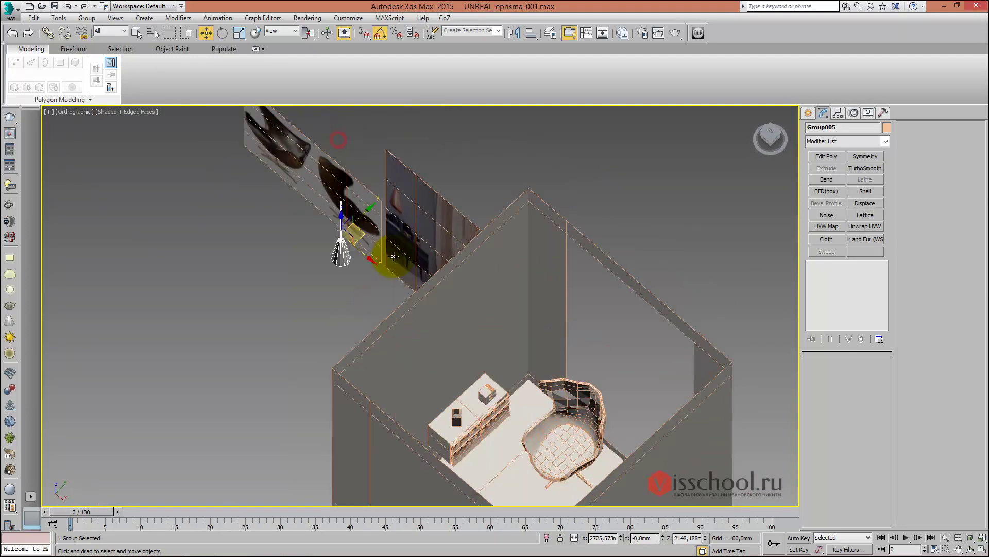
{"action": "middle_click_drag", "start_coordinate": [338, 140], "coordinate": [377, 252], "text": "alt"}
{"action": "left_click_drag", "start_coordinate": [377, 252], "coordinate": [519, 301]}
{"action": "key", "text": "t"}
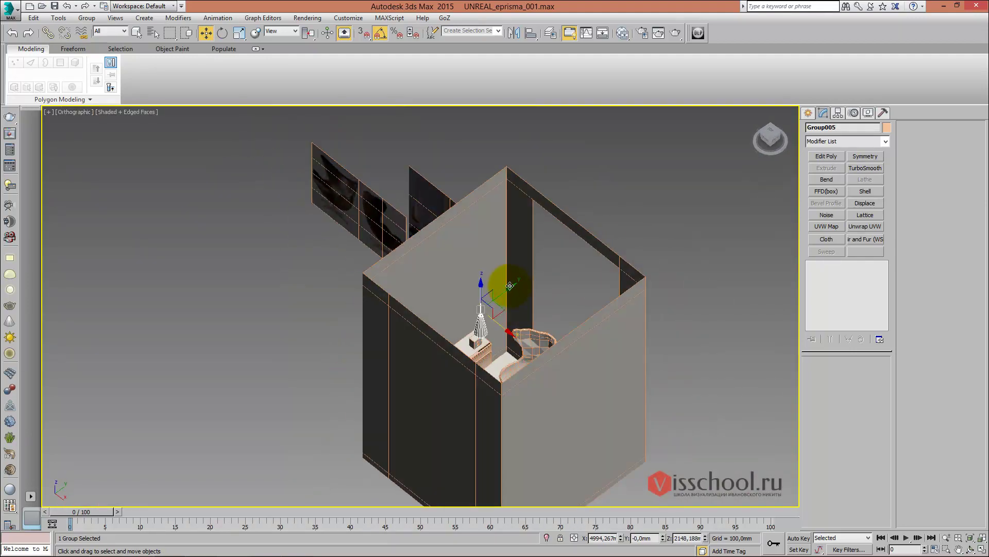
{"action": "scroll", "coordinate": [484, 252], "scroll_direction": "down", "scroll_amount": 5}
Select the room box's bottom row of vertices and stretch the room longer toward the front
{"action": "scroll", "coordinate": [484, 252], "scroll_direction": "down", "scroll_amount": 5}
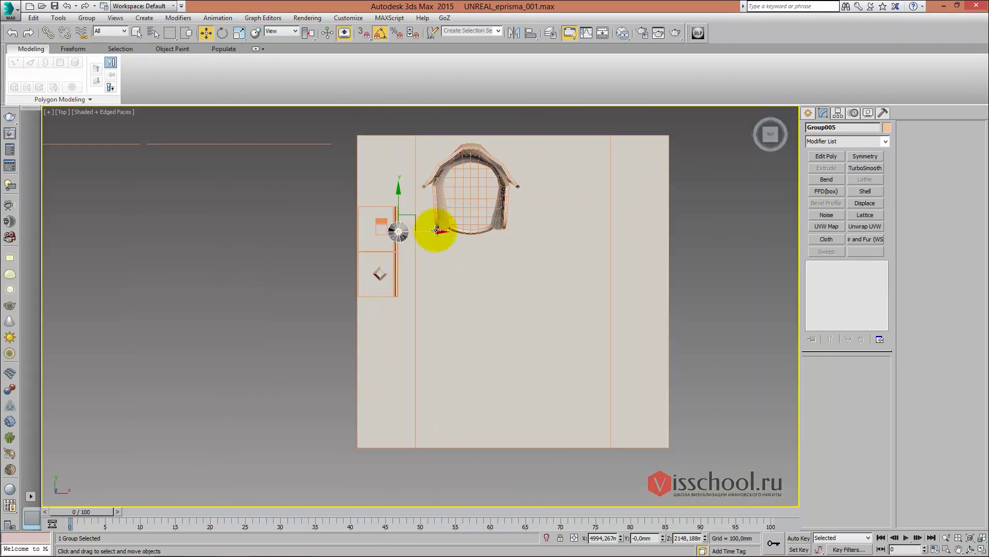
{"action": "left_click", "coordinate": [445, 293]}
{"action": "scroll", "coordinate": [411, 269], "scroll_direction": "down", "scroll_amount": 3}
{"action": "key", "text": "1"}
{"action": "left_click_drag", "start_coordinate": [293, 283], "coordinate": [625, 397]}
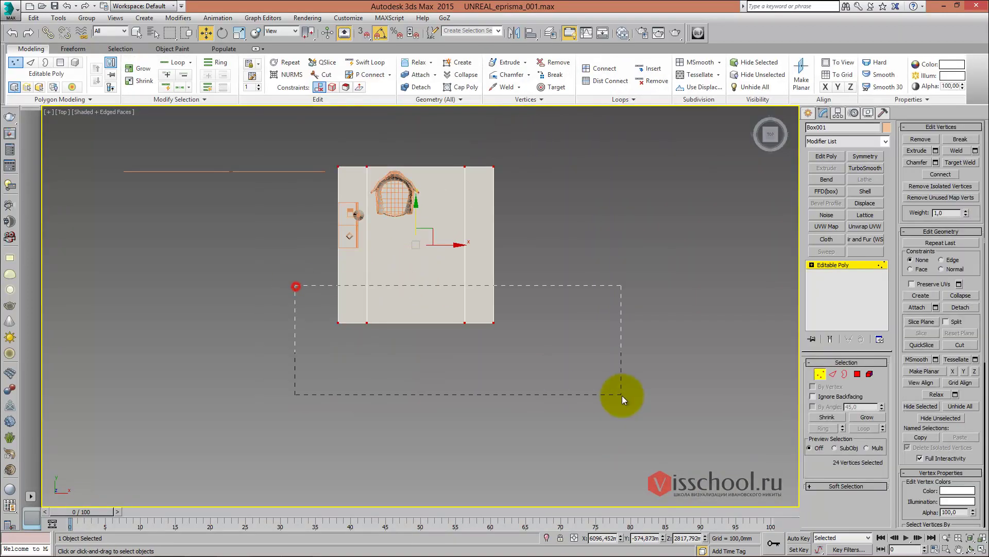
{"action": "left_click_drag", "start_coordinate": [415, 291], "coordinate": [419, 355]}
Move the right-side vertices outward to widen the room
{"action": "middle_click_drag", "start_coordinate": [443, 142], "coordinate": [423, 137]}
{"action": "left_click_drag", "start_coordinate": [423, 137], "coordinate": [557, 441]}
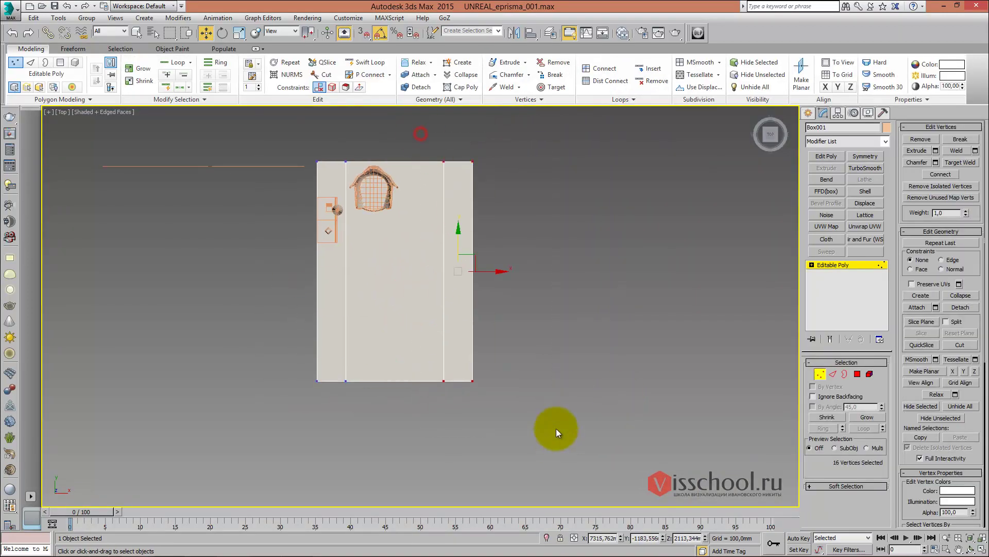
{"action": "left_click_drag", "start_coordinate": [501, 269], "coordinate": [530, 277]}
{"action": "mouse_move", "coordinate": [530, 276]}
{"action": "middle_mouse_down", "text": "alt"}
{"action": "mouse_move", "coordinate": [468, 256]}
{"action": "mouse_move", "coordinate": [485, 242]}
{"action": "mouse_move", "coordinate": [454, 300]}
{"action": "mouse_move", "coordinate": [471, 270]}
{"action": "middle_mouse_up", "text": "alt"}
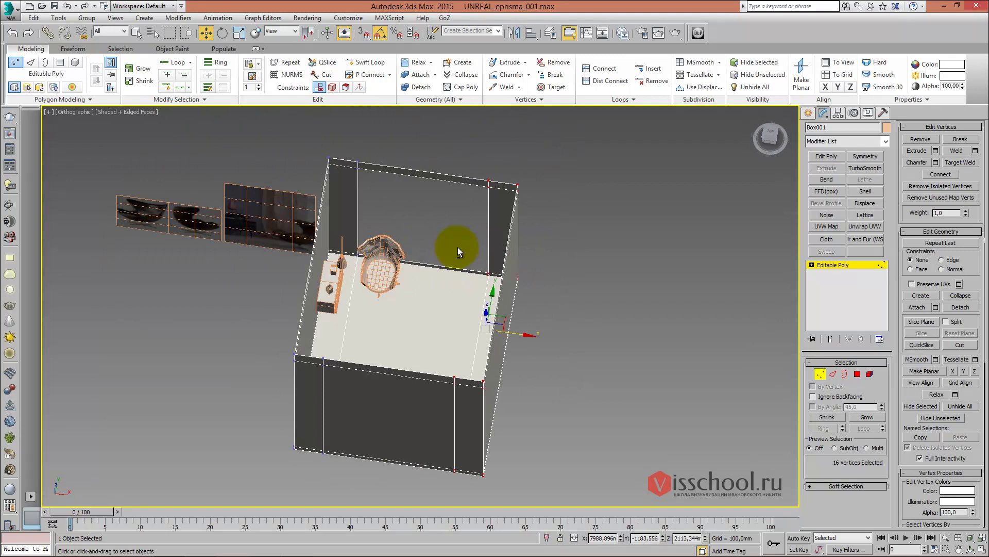
{"action": "key", "text": "t"}
{"action": "scroll", "coordinate": [448, 248], "scroll_direction": "up", "scroll_amount": 3}
Select vertices along the room's top edge and review the enlarged room in the top view
{"action": "left_click_drag", "start_coordinate": [443, 244], "coordinate": [476, 323]}
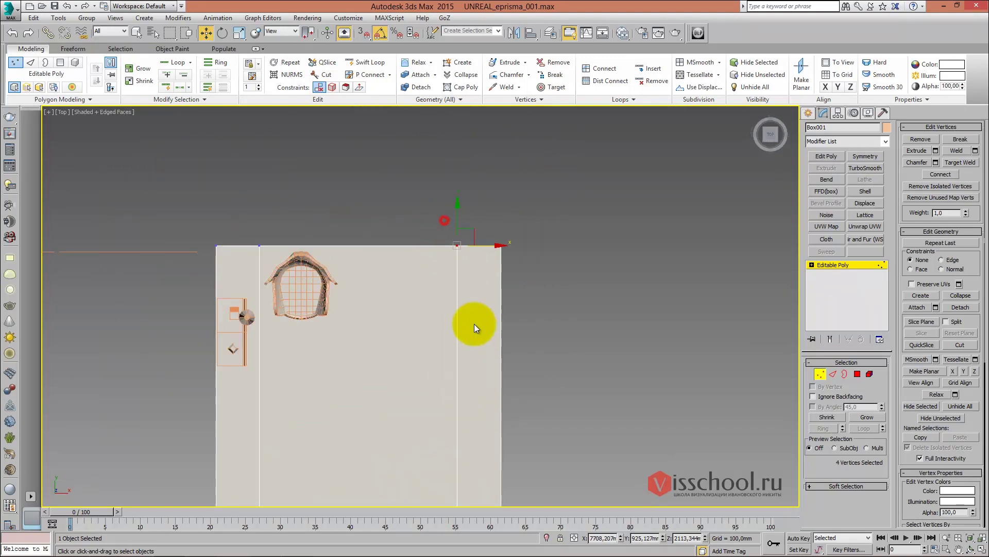
{"action": "key", "text": "shift+z"}
{"action": "left_click_drag", "start_coordinate": [453, 356], "coordinate": [452, 355], "text": "ctrl"}
{"action": "scroll", "coordinate": [456, 309], "scroll_direction": "up", "scroll_amount": 4}
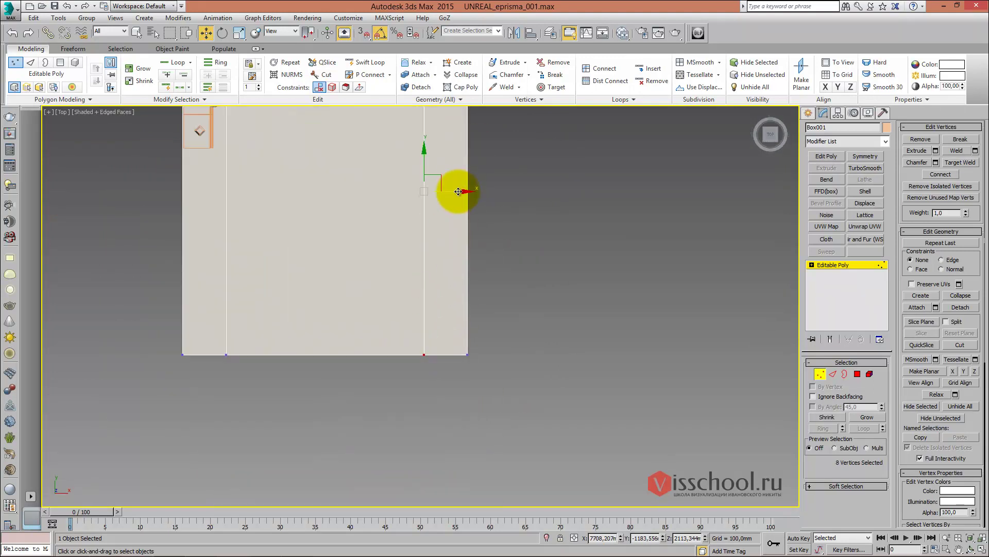
{"action": "scroll", "coordinate": [446, 190], "scroll_direction": "down", "scroll_amount": 4}
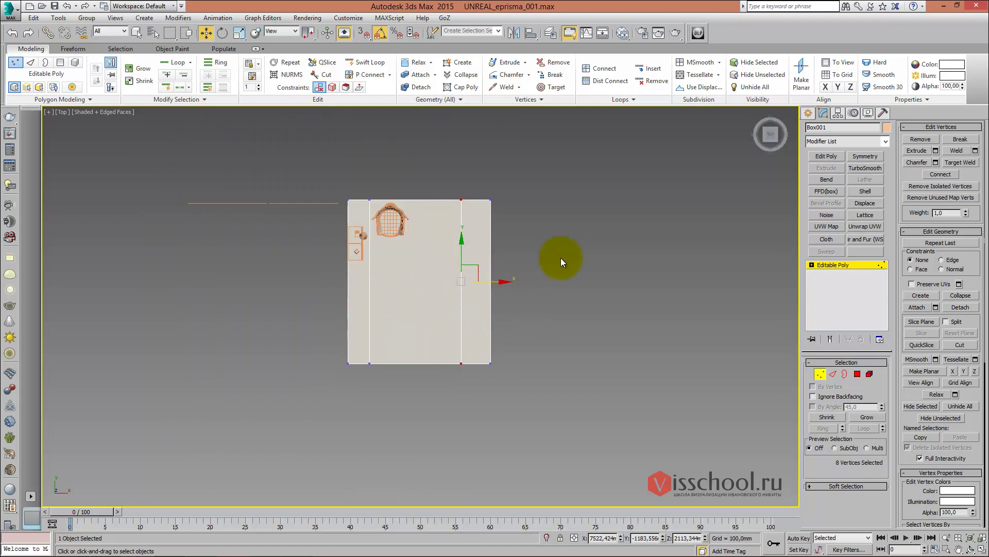
{"action": "middle_click_drag", "start_coordinate": [476, 203], "coordinate": [525, 222]}
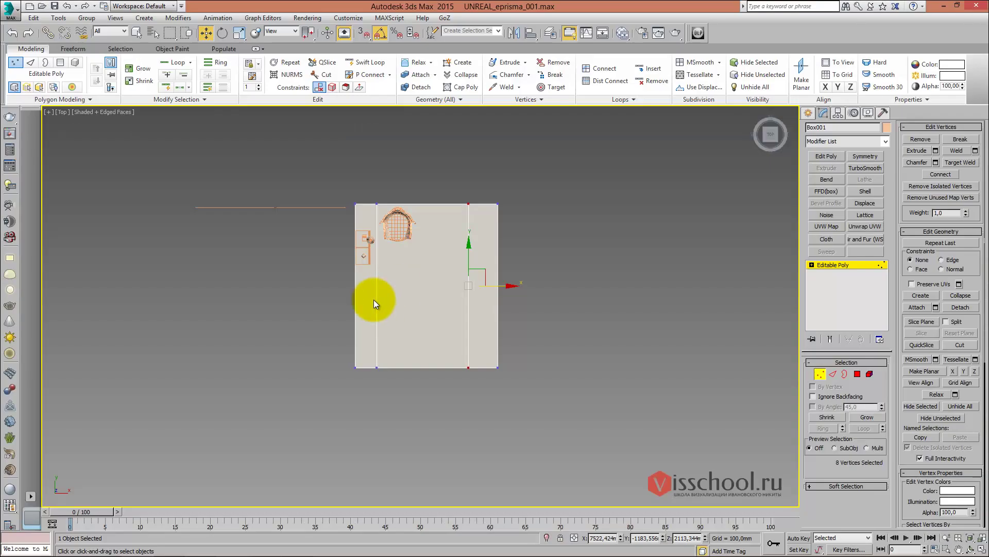
{"action": "scroll", "coordinate": [425, 259], "scroll_direction": "up", "scroll_amount": 2}
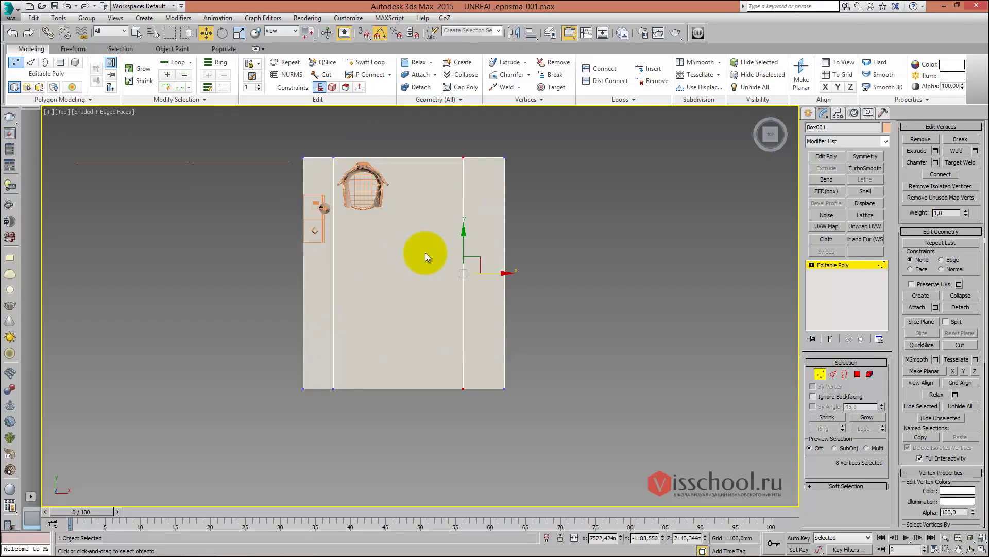
Exit vertex editing and show the Standard camera types under the Create panel's Cameras category
{"action": "left_click", "coordinate": [831, 265]}
{"action": "left_click", "coordinate": [808, 112]}
{"action": "left_click", "coordinate": [848, 130]}
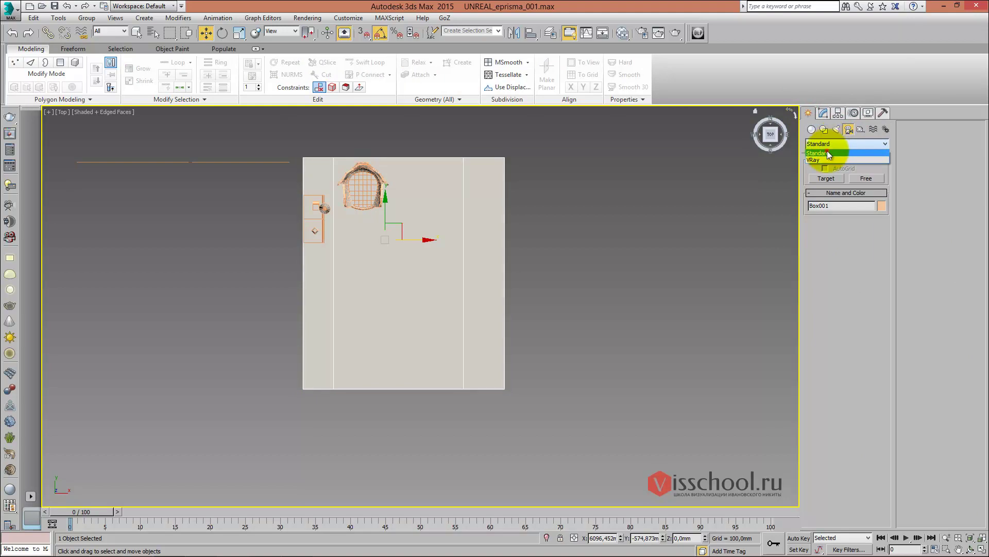
{"action": "left_click", "coordinate": [828, 151]}
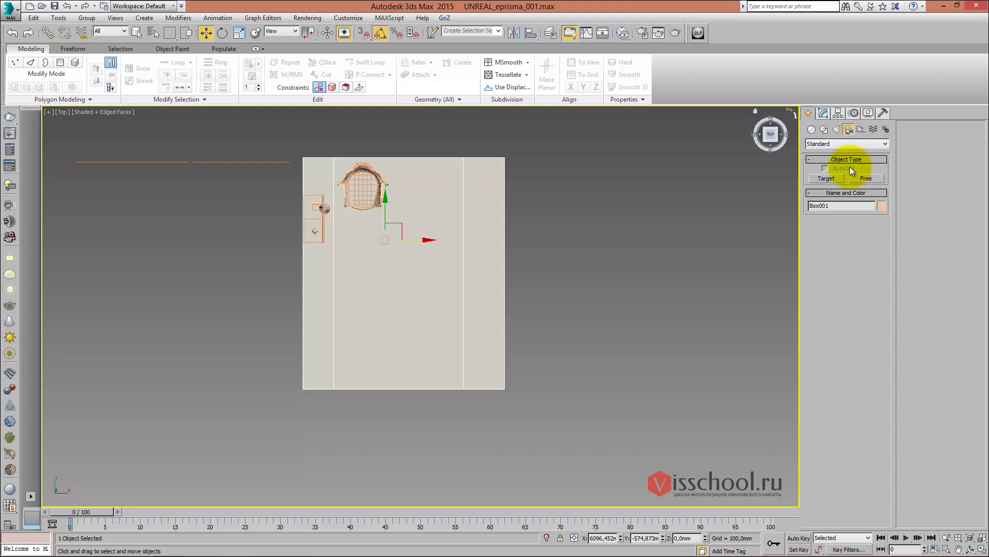
Create a target camera in the Top view and look through it at the room corner
{"action": "left_click", "coordinate": [833, 179]}
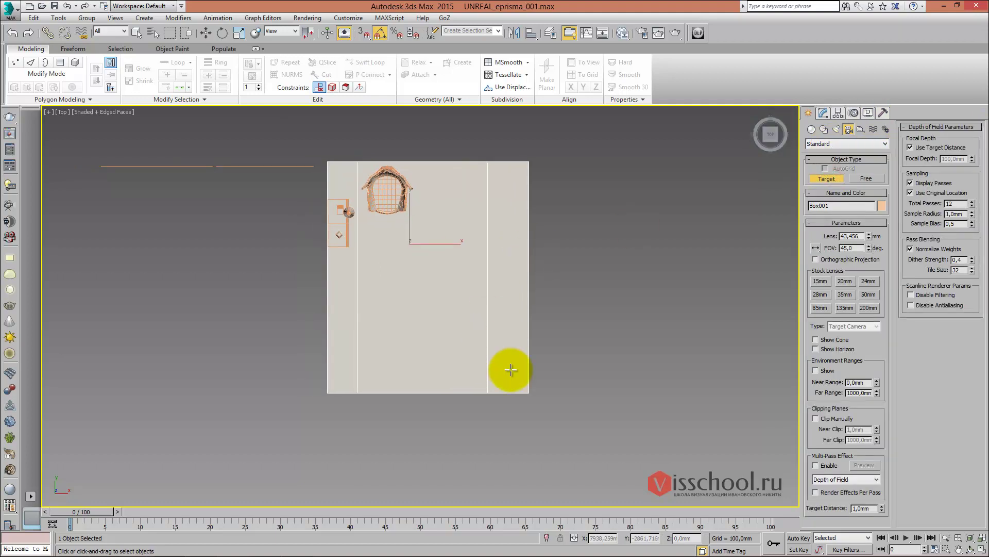
{"action": "left_click_drag", "start_coordinate": [510, 367], "coordinate": [402, 242]}
{"action": "key", "text": "c"}
{"action": "middle_click_drag", "start_coordinate": [427, 227], "coordinate": [452, 303]}
Lower the egg chair and wall cabinet in Z, then turn on safe frames
{"action": "left_click", "coordinate": [537, 270]}
{"action": "key", "text": "w"}
{"action": "left_click_drag", "start_coordinate": [511, 245], "coordinate": [514, 282]}
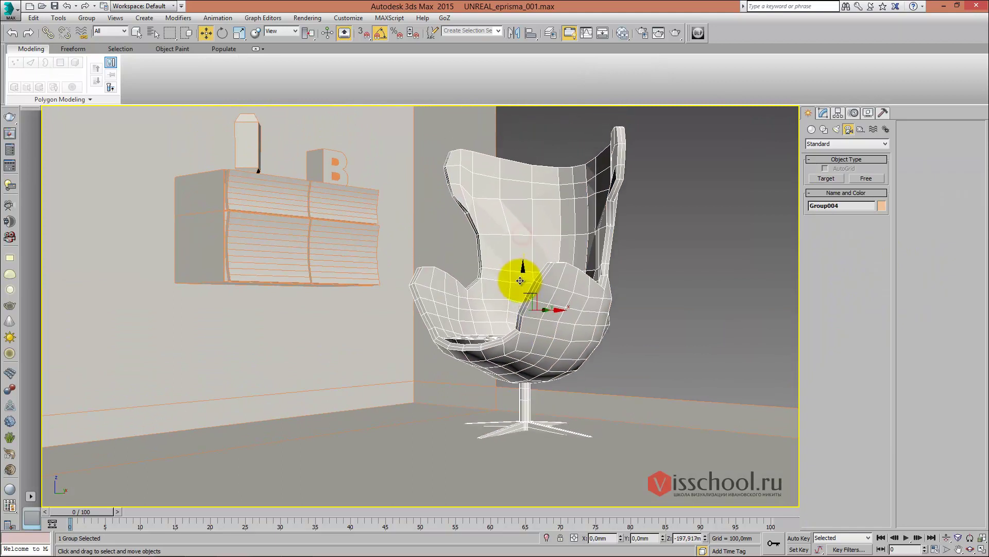
{"action": "left_click", "coordinate": [349, 232]}
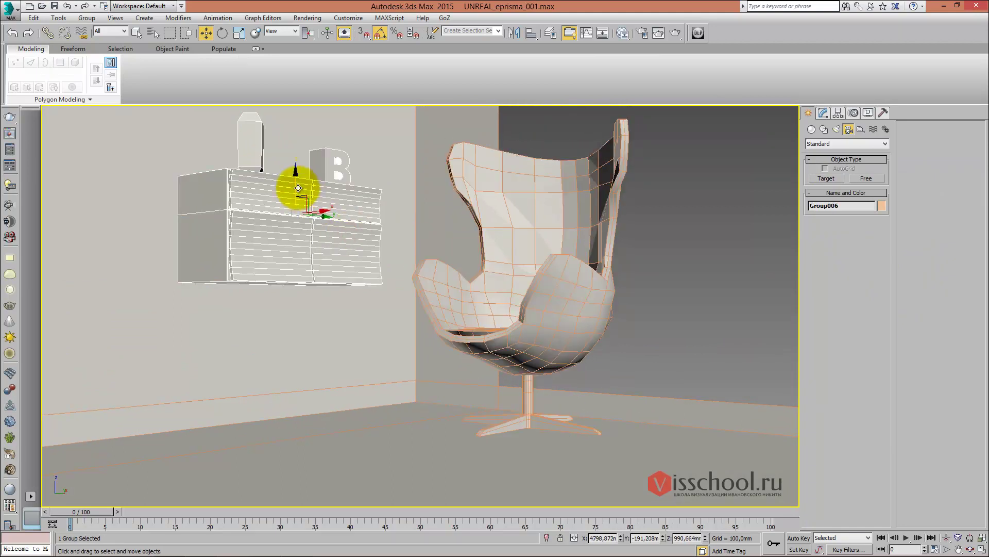
{"action": "left_click_drag", "start_coordinate": [287, 184], "coordinate": [287, 247]}
{"action": "middle_click_drag", "start_coordinate": [355, 231], "coordinate": [352, 229]}
{"action": "key", "text": "shift+f"}
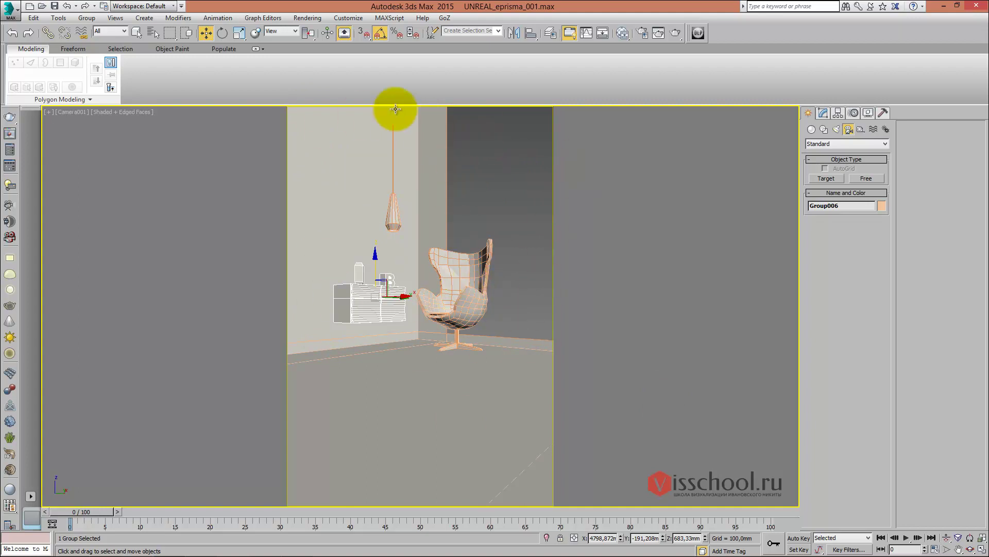
Unlock the image aspect and set the render output size to 2001 × 2278
{"action": "left_click", "coordinate": [308, 17]}
{"action": "left_click", "coordinate": [356, 55]}
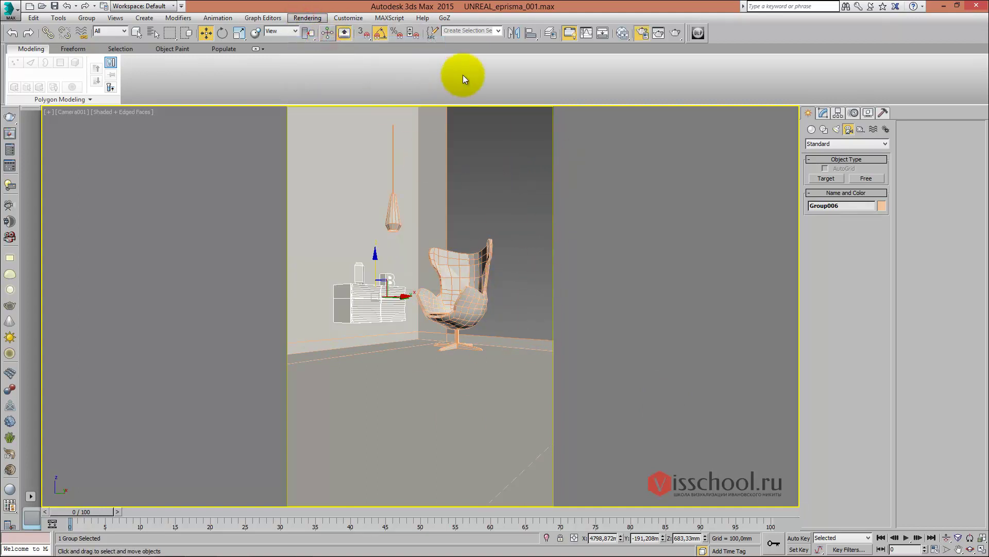
{"action": "left_click_drag", "start_coordinate": [472, 54], "coordinate": [512, 54]}
{"action": "left_click", "coordinate": [541, 225]}
{"action": "left_click", "coordinate": [541, 225]}
{"action": "left_click", "coordinate": [541, 225]}
{"action": "mouse_move", "coordinate": [540, 229]}
{"action": "left_mouse_down"}
{"action": "mouse_move", "coordinate": [583, 8]}
{"action": "mouse_move", "coordinate": [812, 150]}
{"action": "left_mouse_up"}
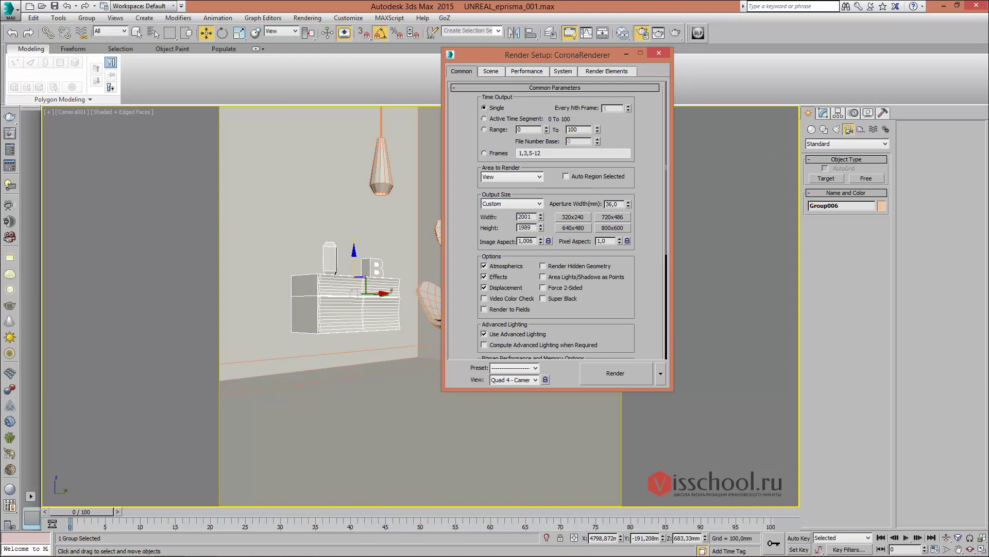
{"action": "left_click", "coordinate": [660, 55]}
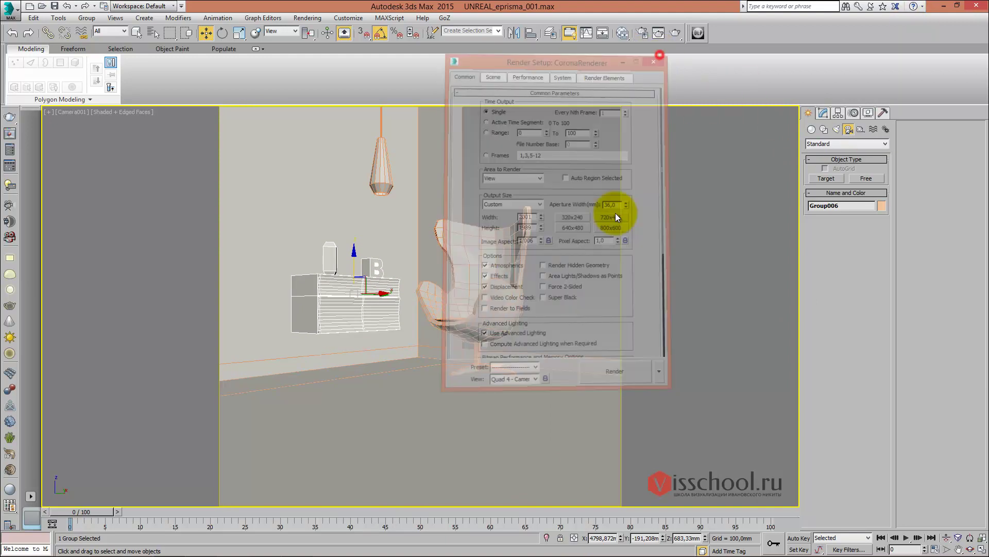
Orbit and dolly the camera closer so the egg chair fills the frame
{"action": "middle_click_drag", "start_coordinate": [535, 221], "coordinate": [537, 264]}
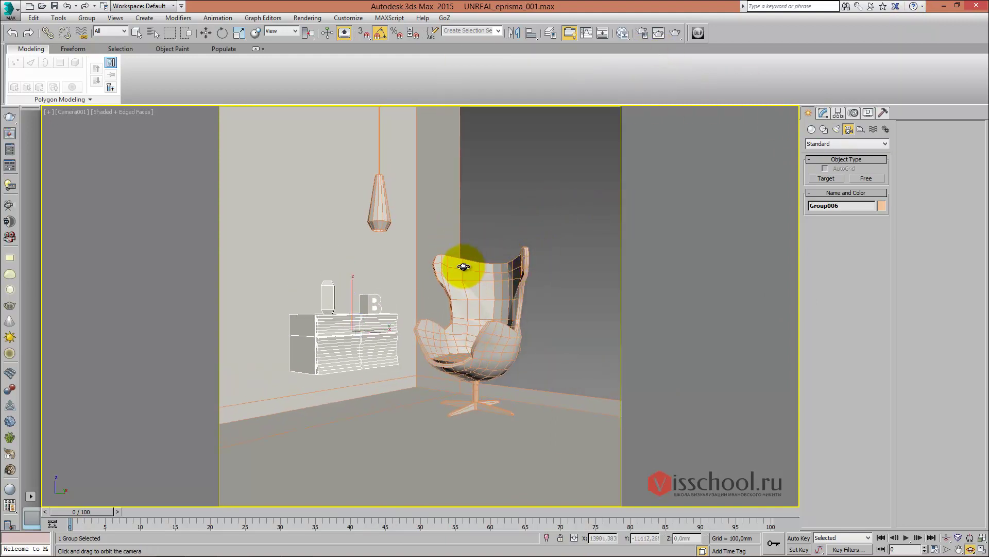
{"action": "key", "text": "ctrl+r"}
{"action": "left_click_drag", "start_coordinate": [466, 261], "coordinate": [464, 249]}
{"action": "left_click", "coordinate": [947, 538]}
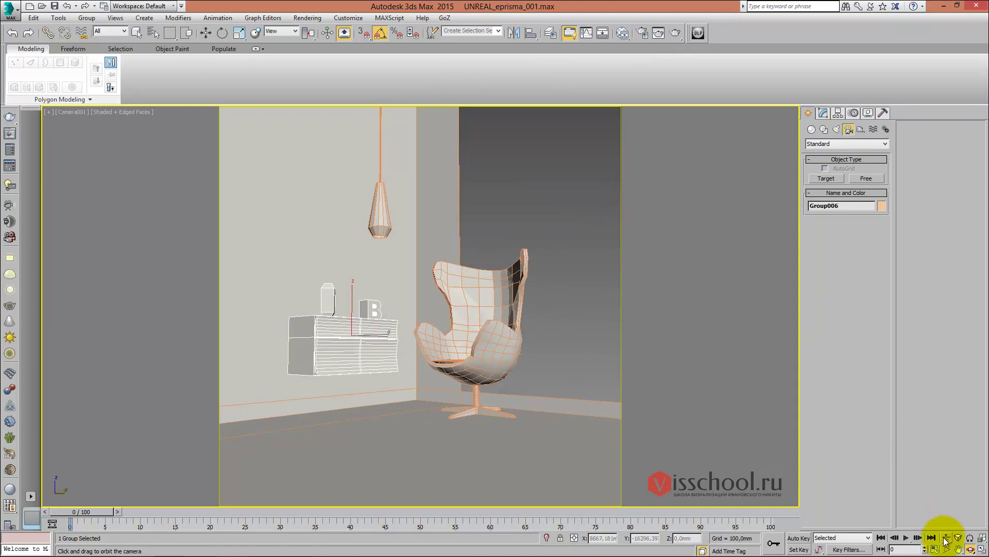
{"action": "mouse_move", "coordinate": [435, 293]}
{"action": "left_mouse_down"}
{"action": "mouse_move", "coordinate": [468, 258]}
{"action": "mouse_move", "coordinate": [503, 260]}
{"action": "left_mouse_up"}
Raise the render output height to 2321 for a taller portrait frame
{"action": "left_click", "coordinate": [307, 17]}
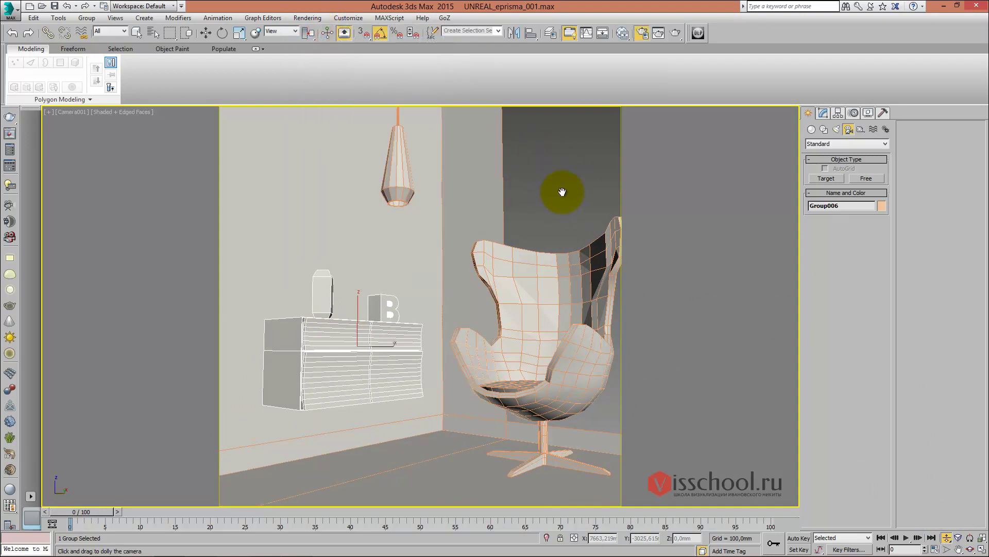
{"action": "mouse_move", "coordinate": [542, 227]}
{"action": "left_mouse_down"}
{"action": "mouse_move", "coordinate": [583, 293]}
{"action": "mouse_move", "coordinate": [639, 58]}
{"action": "left_mouse_up"}
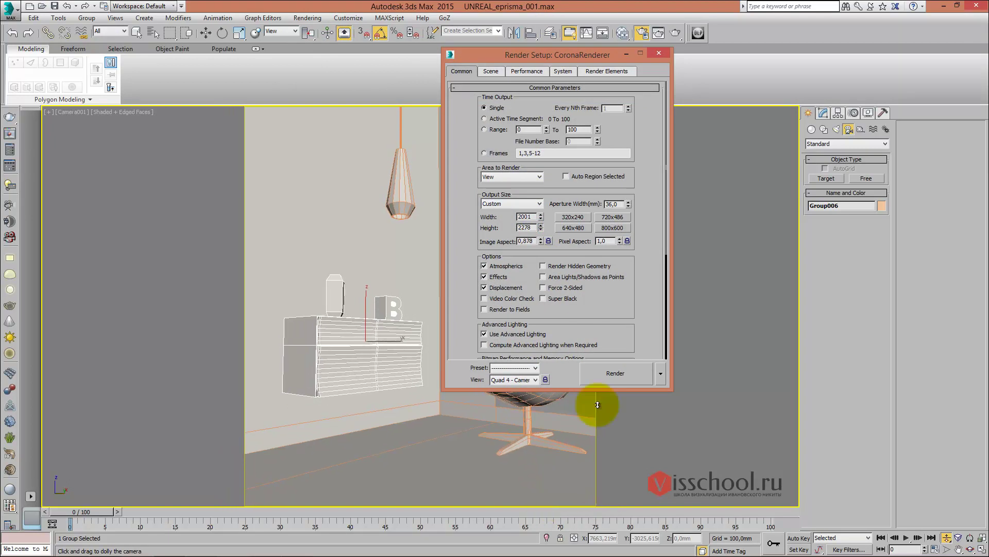
{"action": "left_click", "coordinate": [658, 53]}
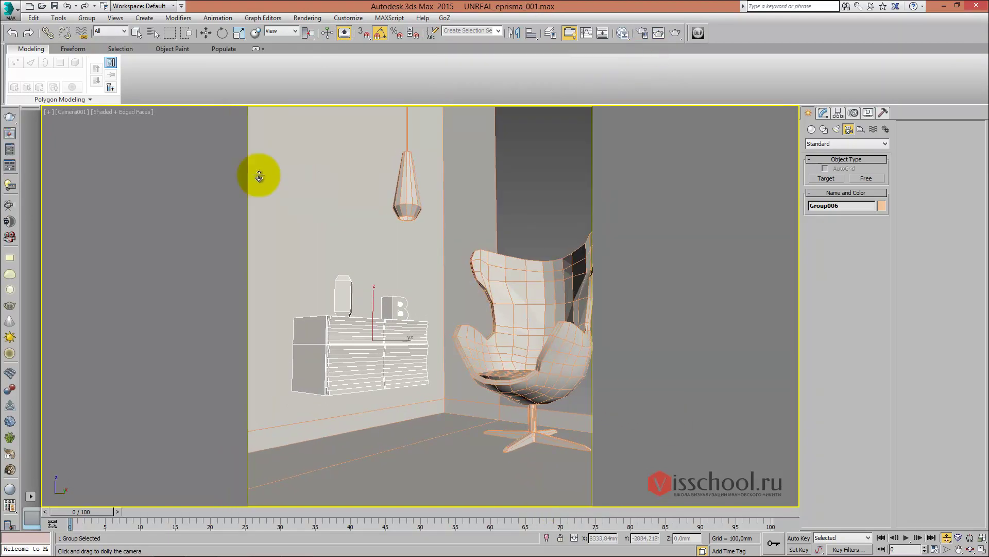
{"action": "left_click", "coordinate": [75, 112]}
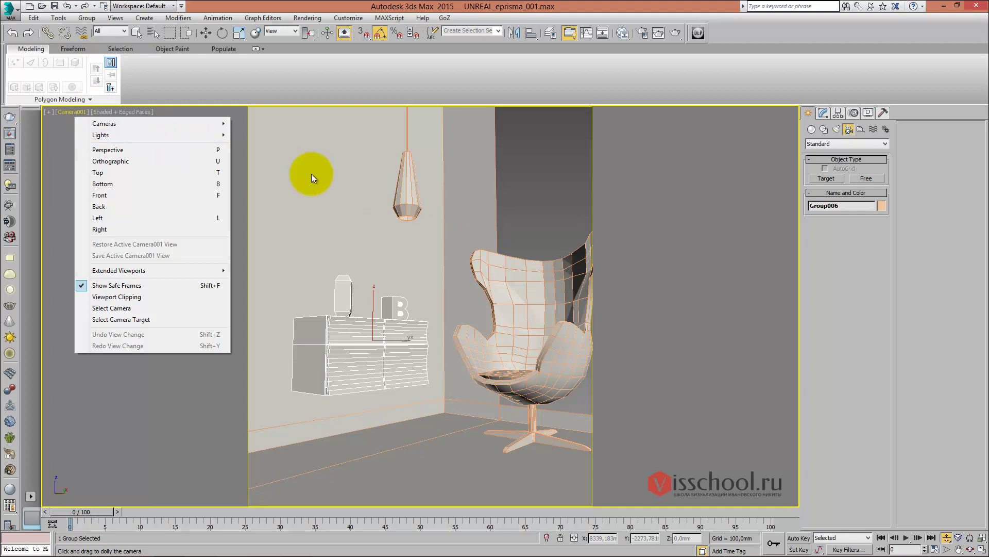
Apply a Camera Correction modifier to Camera001 for two-point perspective
{"action": "left_click", "coordinate": [285, 165]}
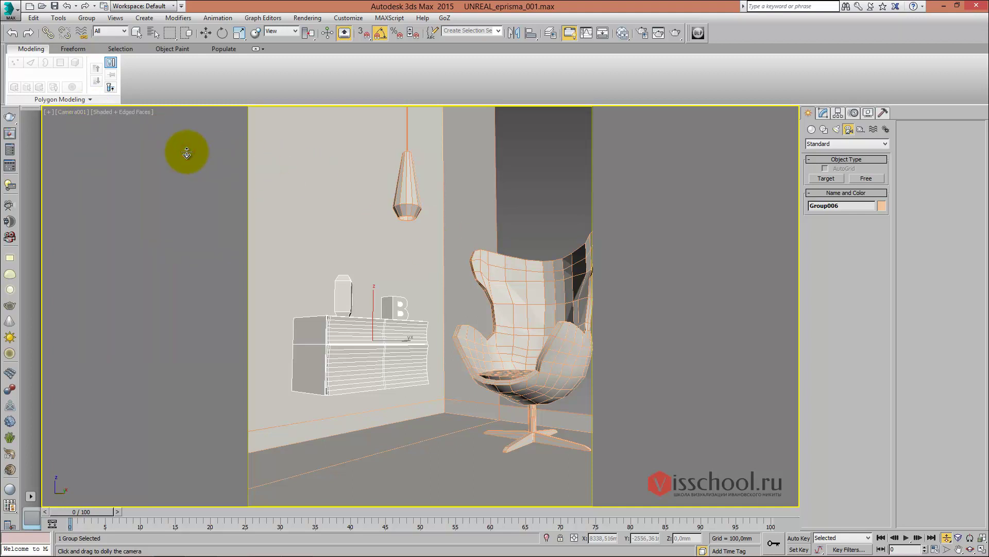
{"action": "key", "text": "h"}
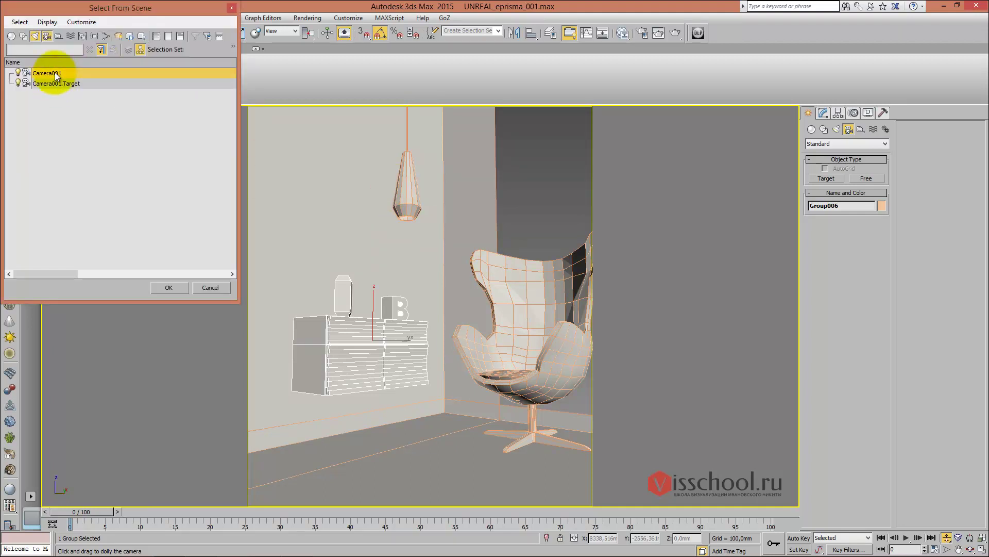
{"action": "double_click", "coordinate": [46, 73]}
{"action": "right_click", "coordinate": [342, 192]}
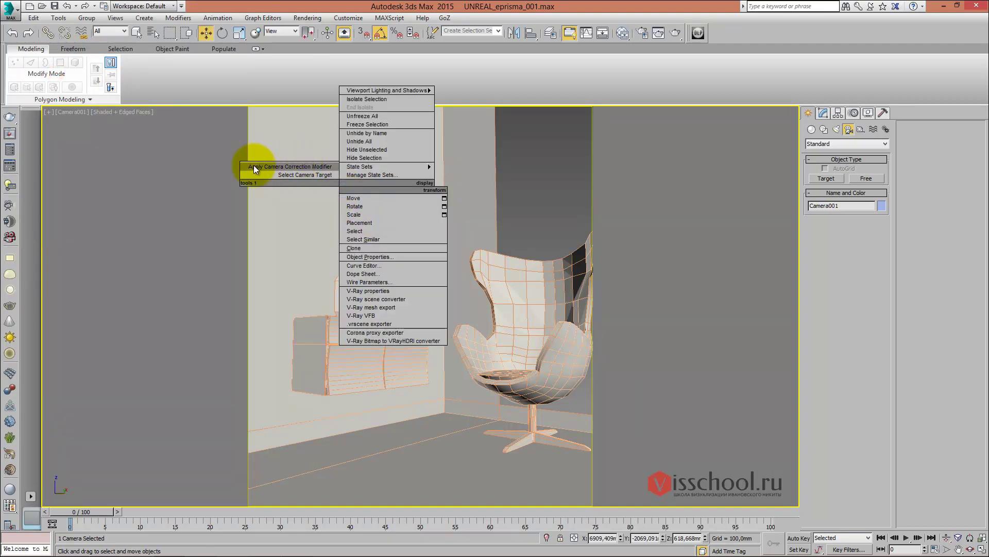
{"action": "left_click", "coordinate": [317, 168]}
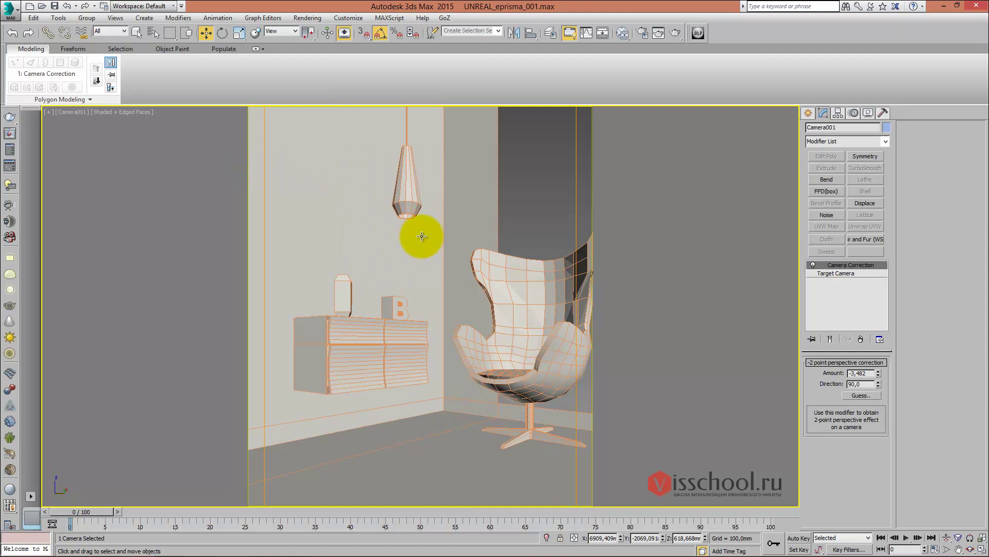
Move the pendant lamp up and left to match the reference photo
{"action": "middle_click_drag", "start_coordinate": [421, 237], "coordinate": [424, 235]}
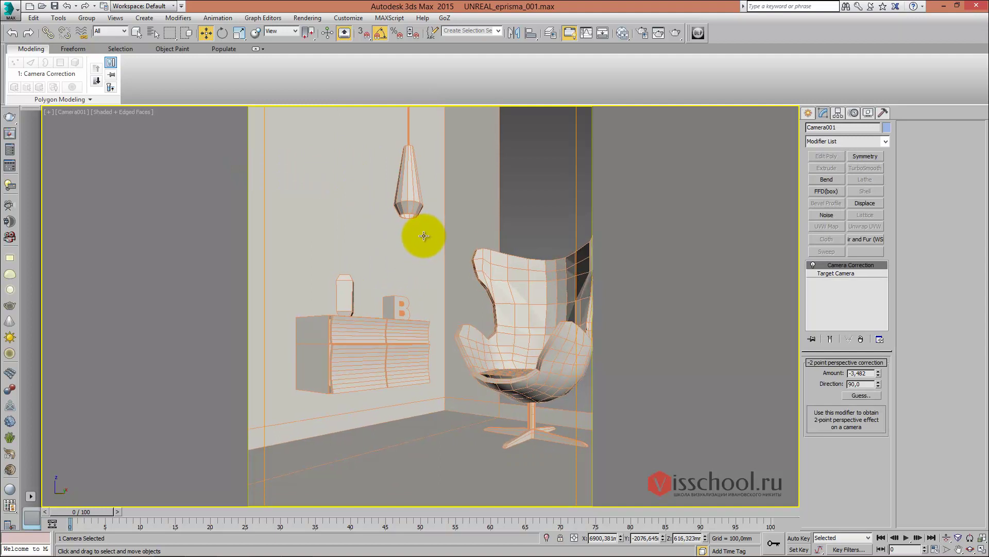
{"action": "left_click_drag", "start_coordinate": [410, 174], "coordinate": [415, 138]}
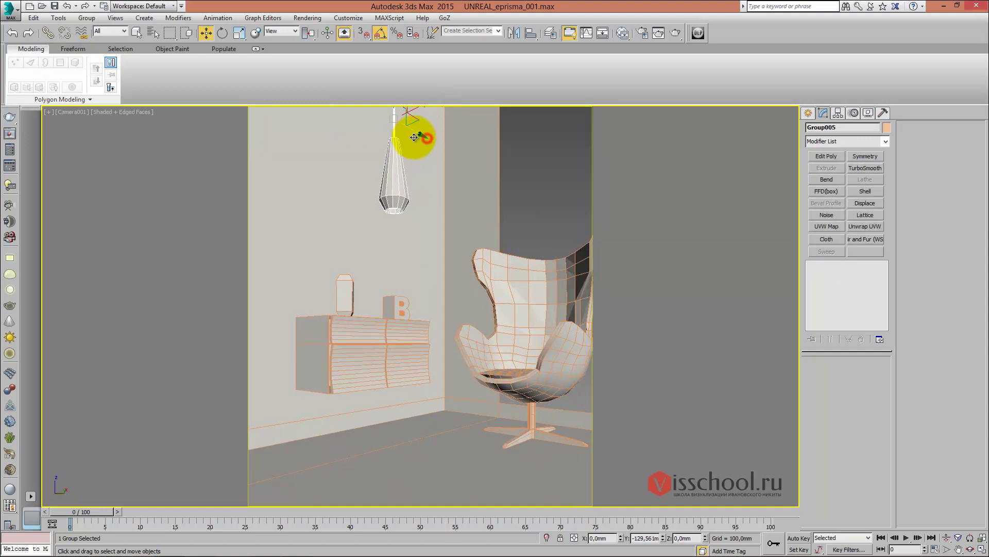
{"action": "key", "text": "alt+Tab"}
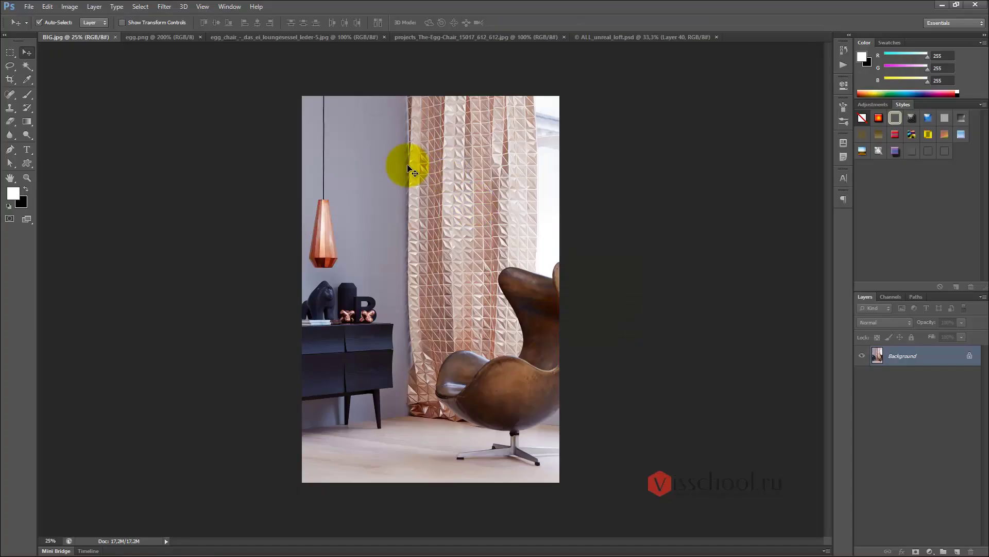
{"action": "key", "text": "alt+Tab"}
{"action": "mouse_move", "coordinate": [428, 115]}
{"action": "left_mouse_down"}
{"action": "mouse_move", "coordinate": [368, 115]}
{"action": "mouse_move", "coordinate": [382, 123]}
{"action": "mouse_move", "coordinate": [409, 115]}
{"action": "mouse_move", "coordinate": [336, 148]}
{"action": "left_mouse_up"}
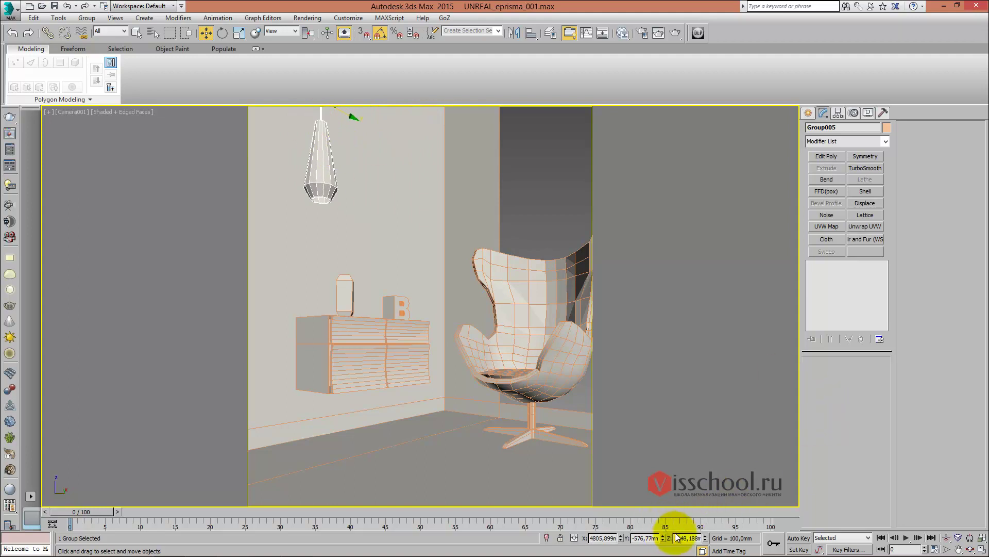
Lower the pendant lamp group from Z 2148 to 1755 mm, then check the chair and cabinet
{"action": "left_click_drag", "start_coordinate": [705, 538], "coordinate": [691, 38]}
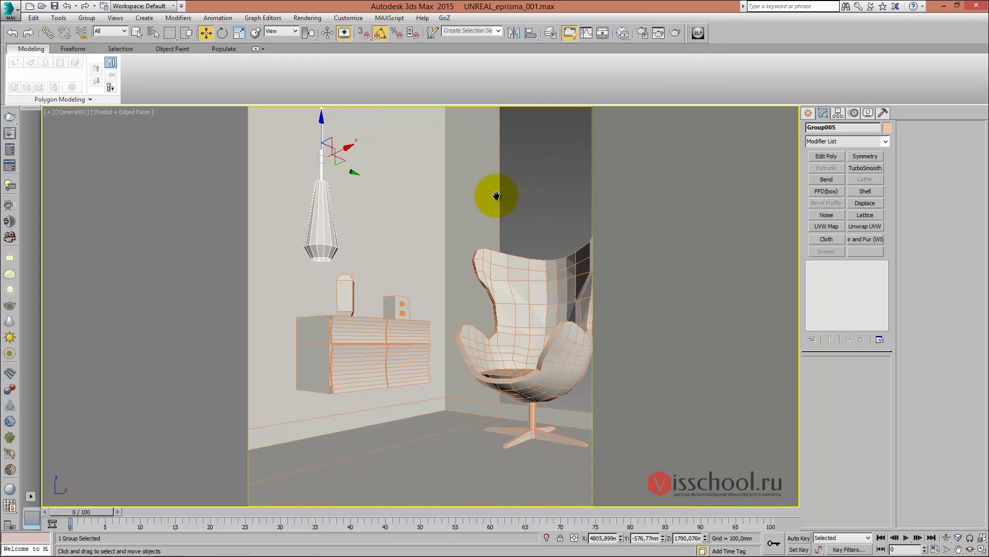
{"action": "left_click", "coordinate": [549, 293]}
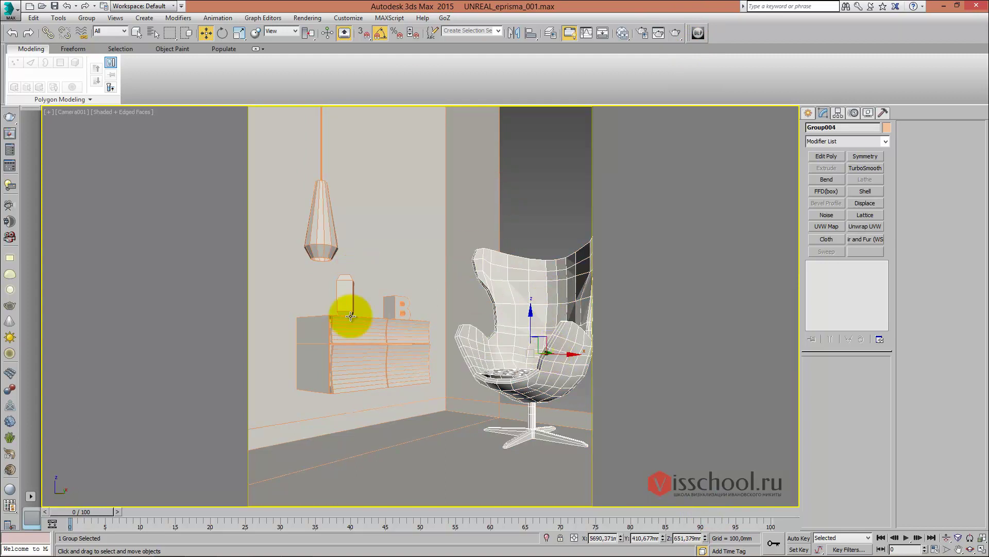
{"action": "left_click", "coordinate": [353, 332]}
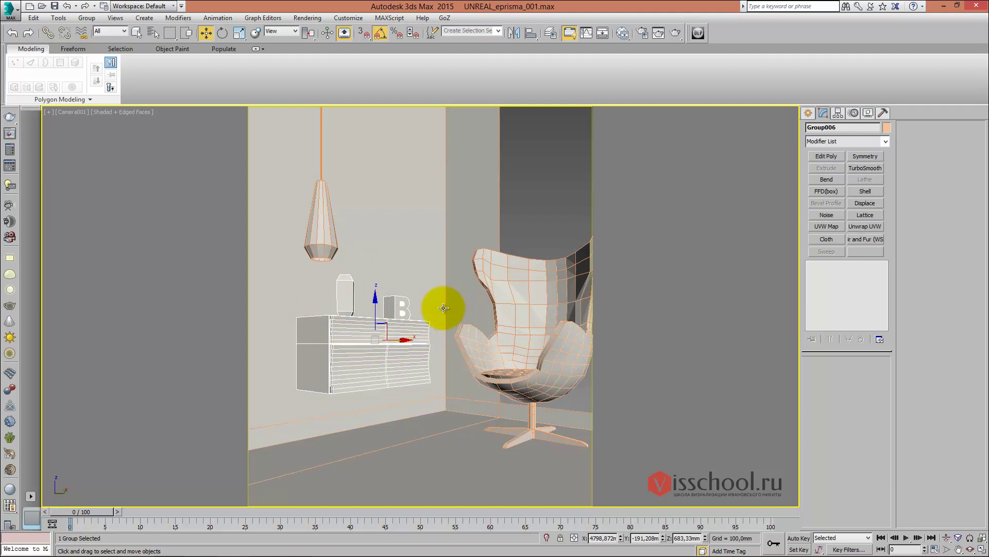
{"action": "middle_click_drag", "start_coordinate": [409, 287], "coordinate": [413, 286]}
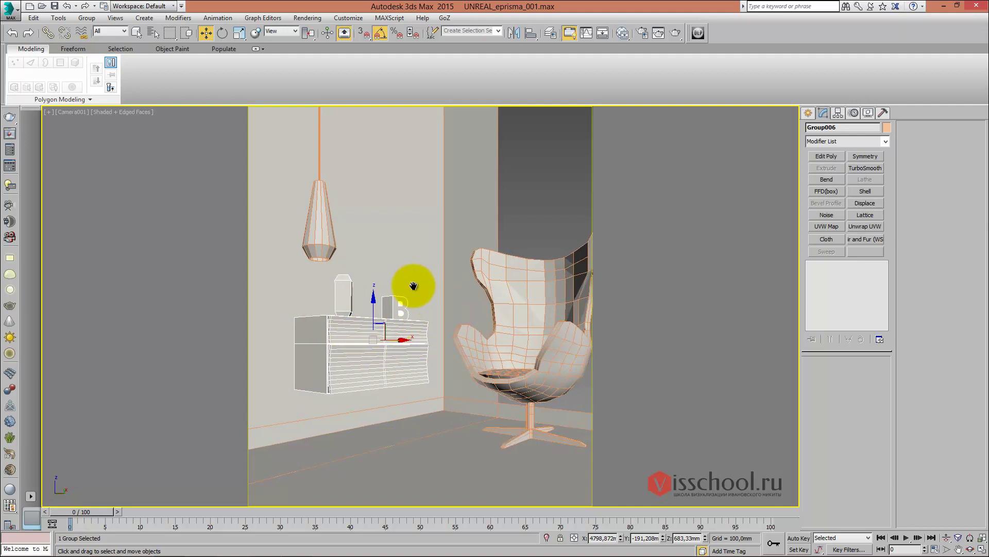
{"action": "left_click", "coordinate": [503, 290]}
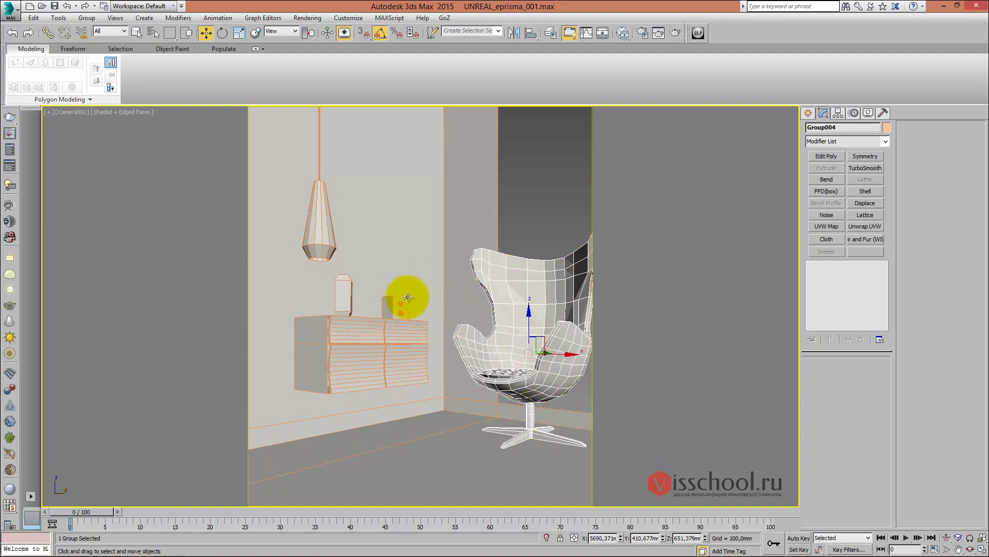
{"action": "left_click", "coordinate": [342, 289]}
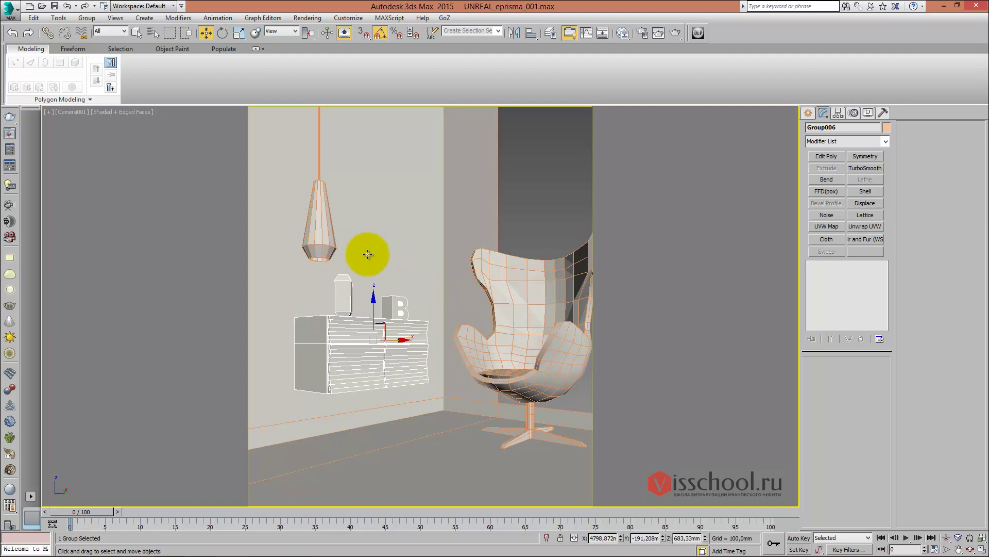
Zoom into the folded curtain in the Photoshop reference photo, then zoom back out
{"action": "key", "text": "alt+Tab"}
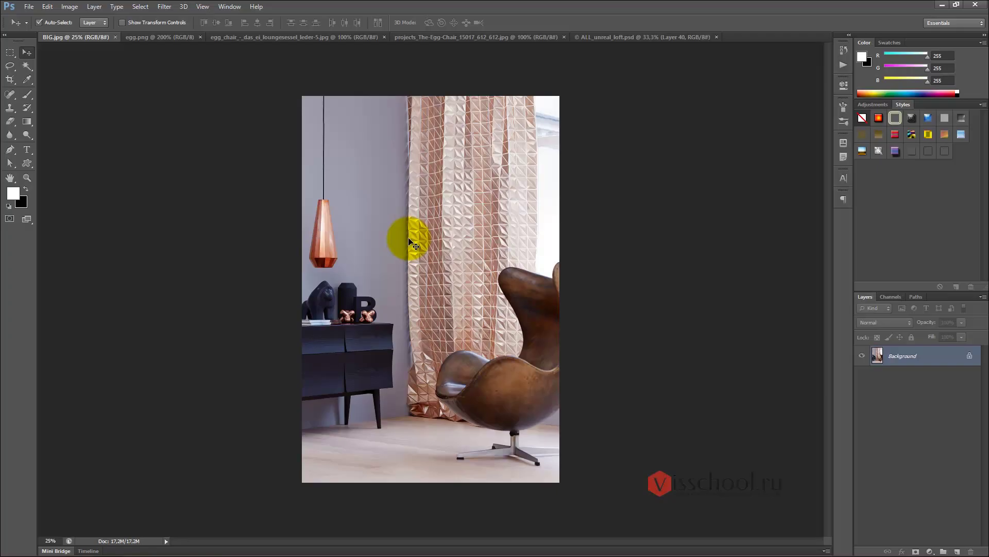
{"action": "key", "text": "alt+Tab"}
{"action": "key", "text": "alt+Tab"}
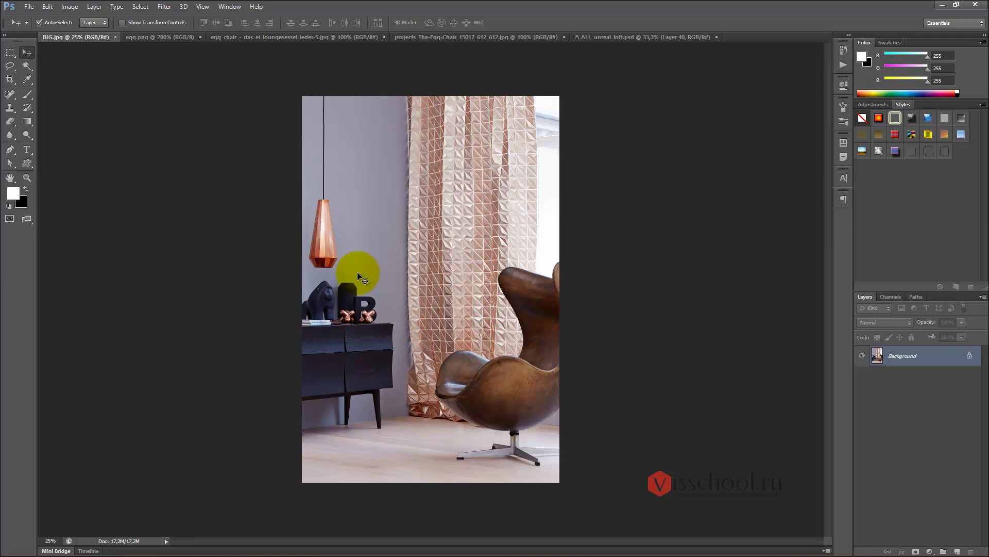
{"action": "scroll", "coordinate": [372, 315], "scroll_direction": "up", "scroll_amount": 1, "text": "alt"}
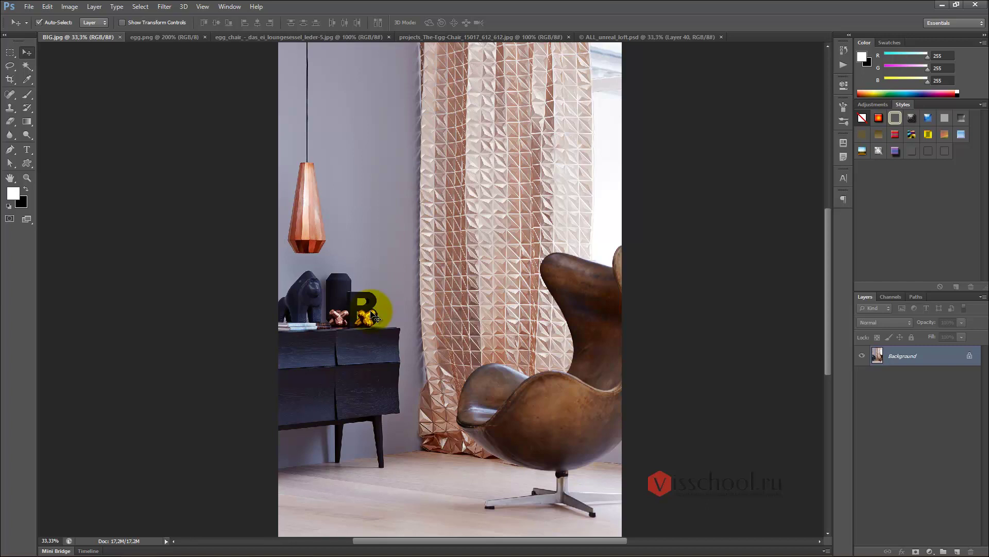
{"action": "left_click", "coordinate": [379, 294], "text": "alt"}
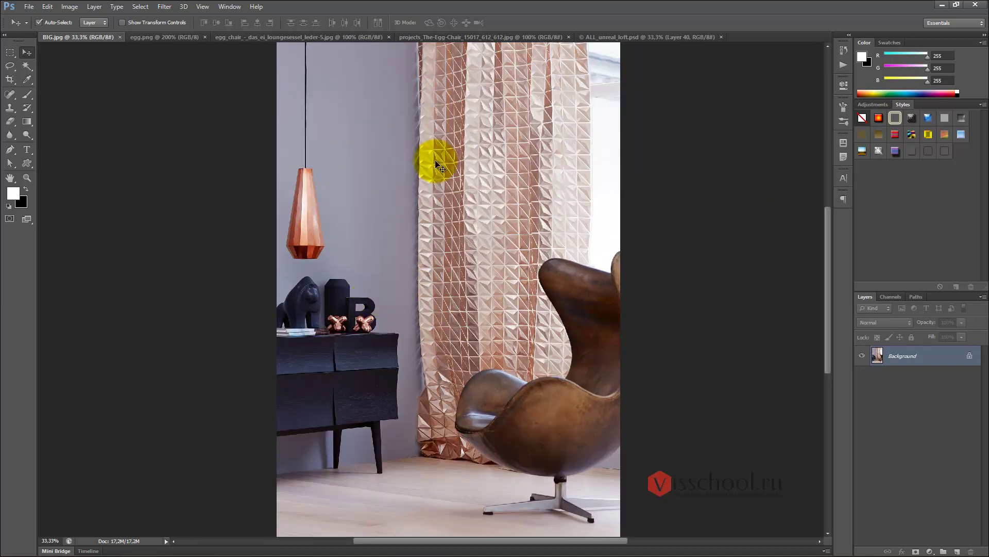
{"action": "left_click", "coordinate": [473, 135], "text": "ctrl"}
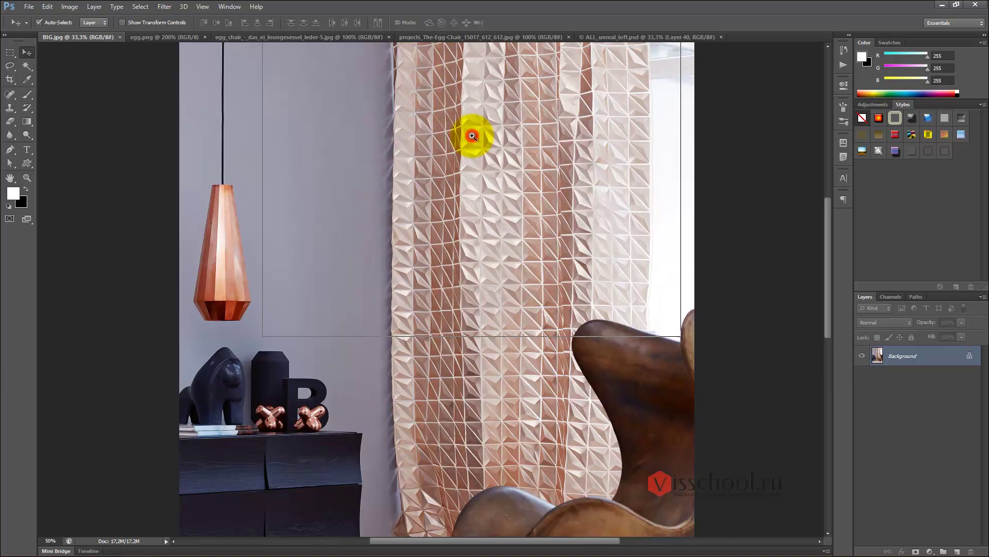
{"action": "left_click", "coordinate": [472, 136], "text": "ctrl"}
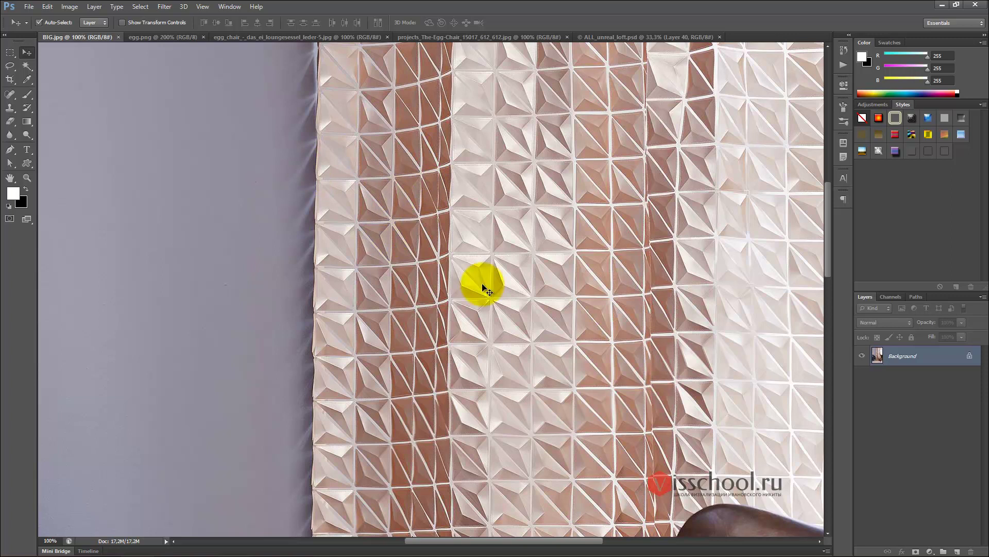
{"action": "left_click", "coordinate": [488, 202], "text": "ctrl+alt"}
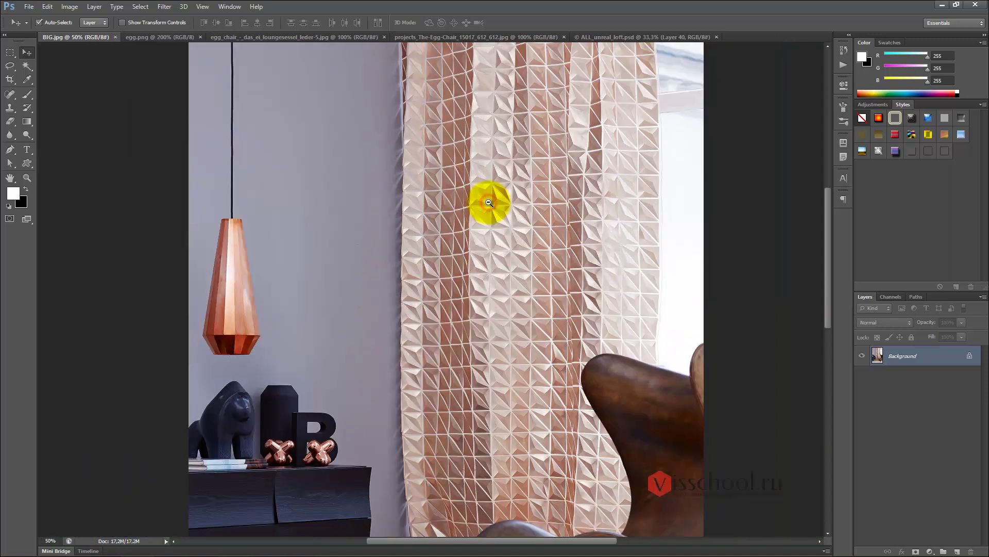
{"action": "left_click", "coordinate": [487, 200], "text": "ctrl+alt"}
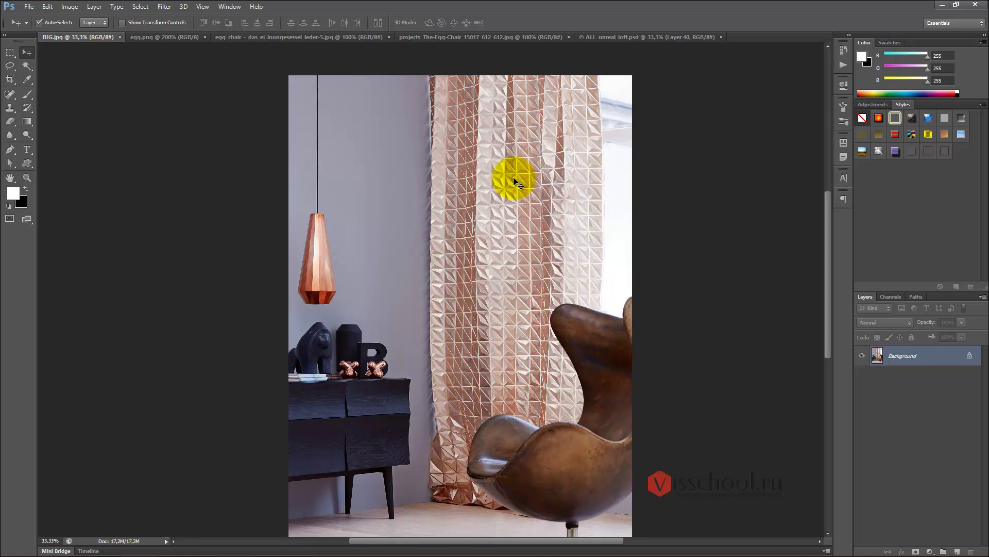
Back in 3ds Max, inspect the room from the top view and return to the camera view
{"action": "key", "text": "alt+Tab"}
{"action": "middle_click_drag", "start_coordinate": [449, 229], "coordinate": [446, 228]}
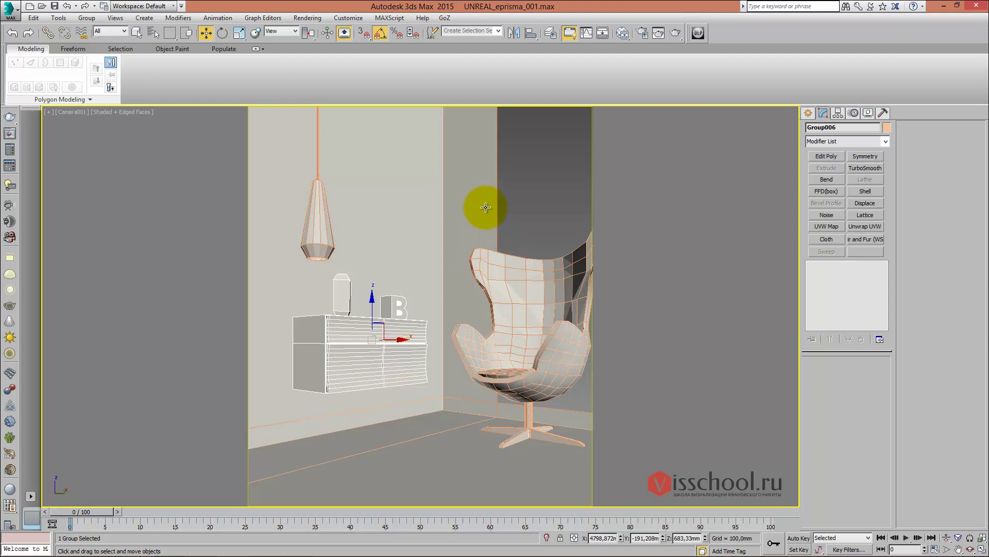
{"action": "key", "text": "t"}
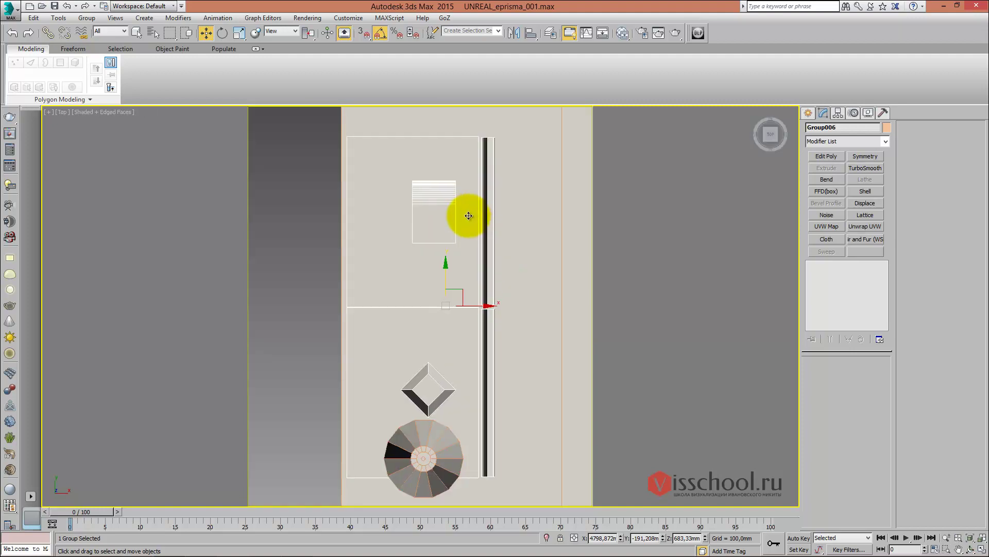
{"action": "mouse_move", "coordinate": [486, 242]}
{"action": "middle_mouse_down", "text": "alt"}
{"action": "mouse_move", "coordinate": [424, 217]}
{"action": "mouse_move", "coordinate": [454, 246]}
{"action": "middle_mouse_up", "text": "alt"}
{"action": "key", "text": "c"}
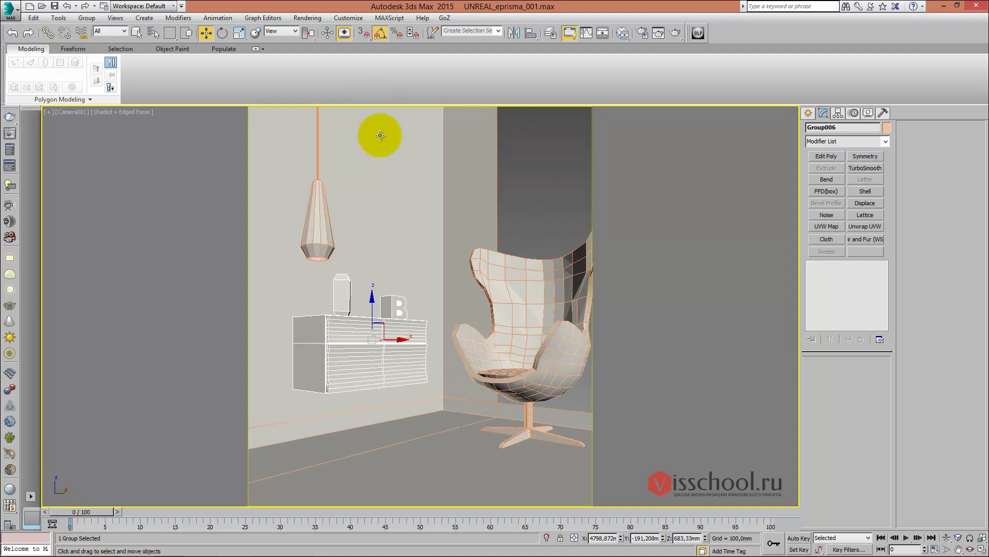
Select Box001's opening border and cap it with a new face
{"action": "key", "text": "t"}
{"action": "mouse_move", "coordinate": [393, 155]}
{"action": "middle_mouse_down", "text": "alt"}
{"action": "mouse_move", "coordinate": [405, 166]}
{"action": "mouse_move", "coordinate": [453, 163]}
{"action": "mouse_move", "coordinate": [409, 187]}
{"action": "mouse_move", "coordinate": [481, 170]}
{"action": "mouse_move", "coordinate": [386, 215]}
{"action": "mouse_move", "coordinate": [406, 175]}
{"action": "middle_mouse_up", "text": "alt"}
{"action": "left_click", "coordinate": [397, 144]}
{"action": "left_click", "coordinate": [843, 373]}
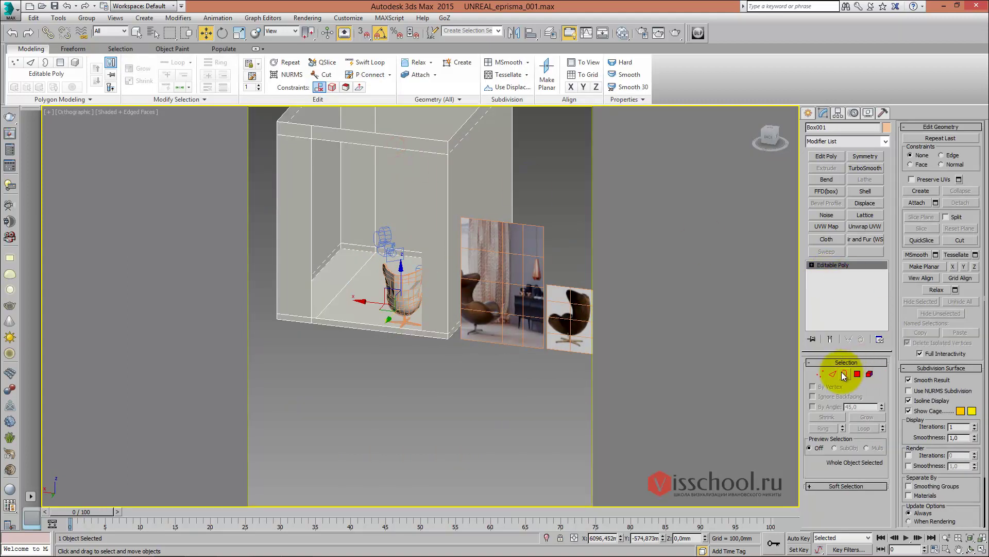
{"action": "left_click", "coordinate": [400, 149]}
{"action": "middle_click_drag", "start_coordinate": [400, 150], "coordinate": [412, 155], "text": "alt"}
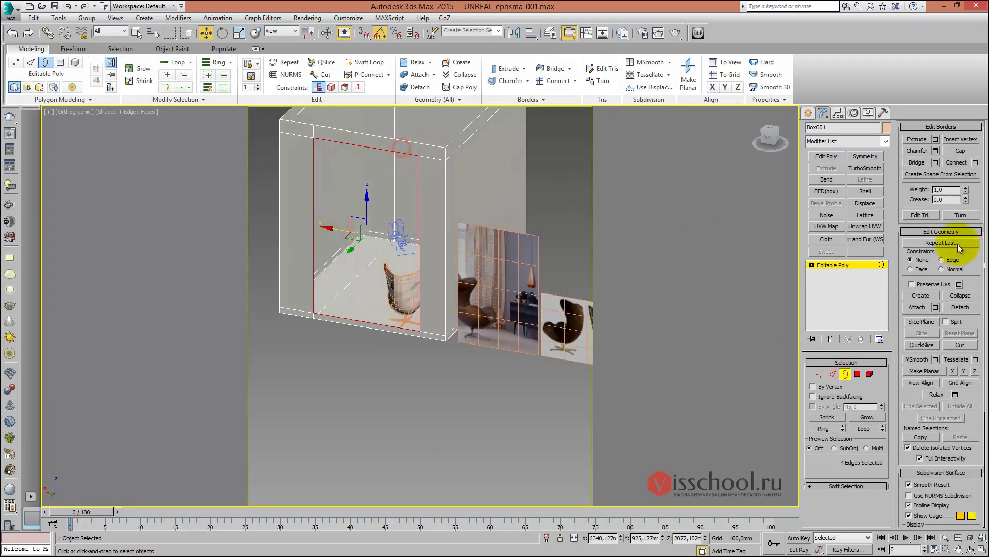
{"action": "left_click", "coordinate": [972, 154]}
{"action": "middle_click_drag", "start_coordinate": [559, 203], "coordinate": [577, 196], "text": "alt"}
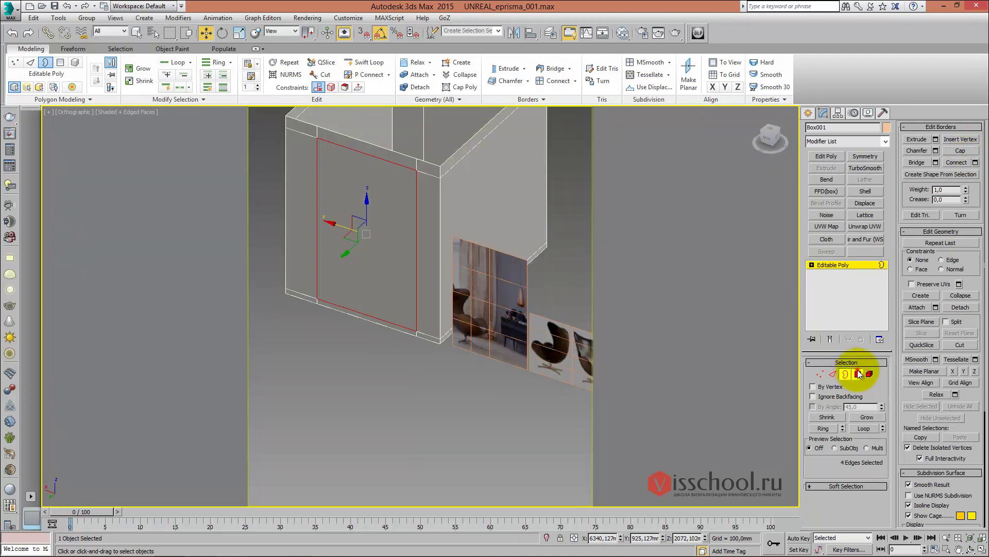
Select the new wall face and detach it as Object005
{"action": "left_click", "coordinate": [857, 373]}
{"action": "left_click", "coordinate": [376, 209]}
{"action": "scroll", "coordinate": [442, 209], "scroll_direction": "up", "scroll_amount": 3}
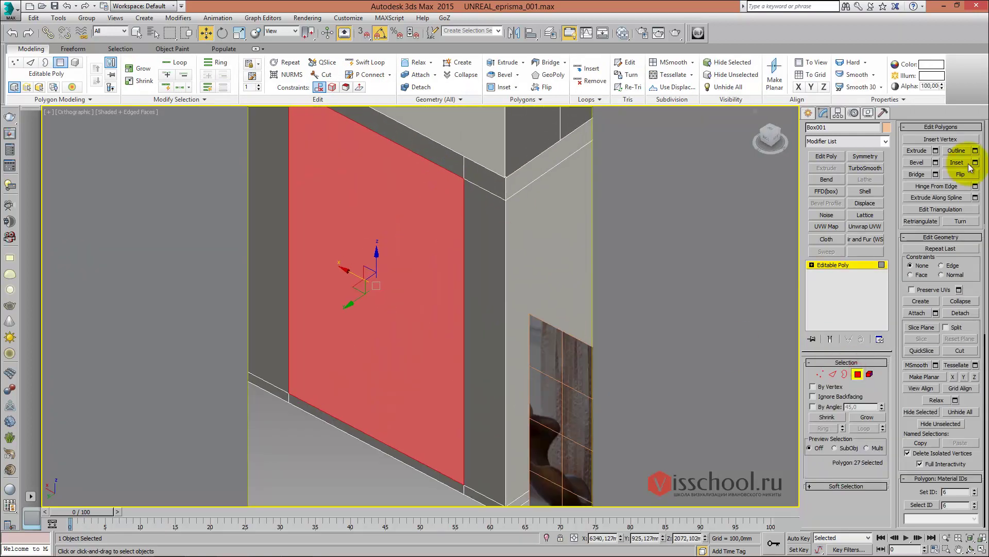
{"action": "middle_click_drag", "start_coordinate": [431, 263], "coordinate": [437, 261]}
{"action": "left_click", "coordinate": [962, 313]}
{"action": "left_click", "coordinate": [520, 281]}
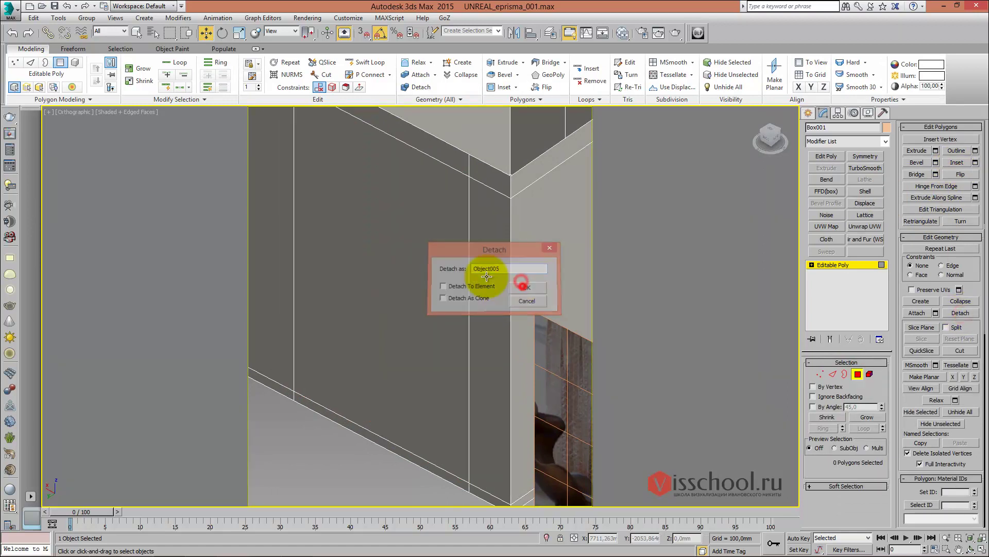
{"action": "left_click", "coordinate": [833, 265]}
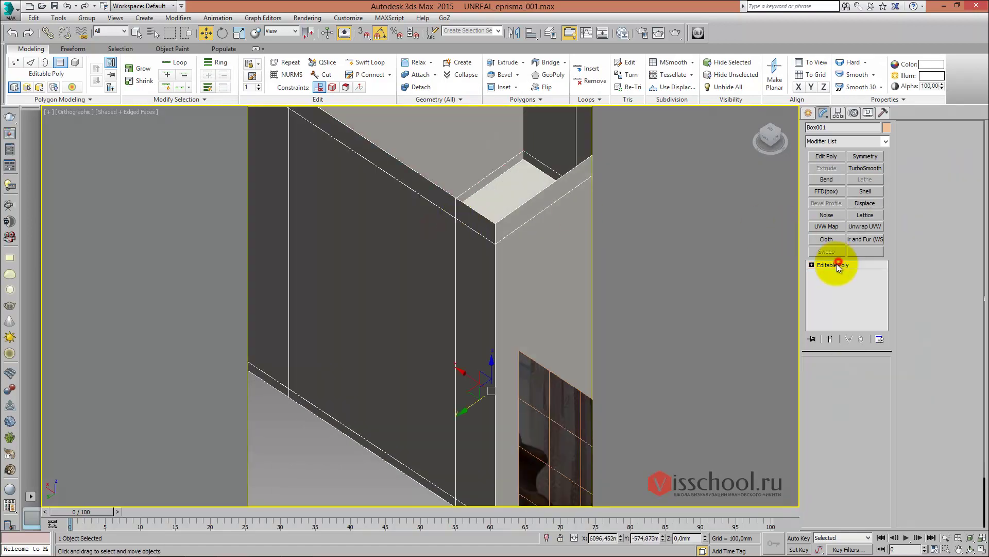
{"action": "scroll", "coordinate": [466, 220], "scroll_direction": "down", "scroll_amount": 1}
{"action": "scroll", "coordinate": [475, 217], "scroll_direction": "down", "scroll_amount": 1}
{"action": "scroll", "coordinate": [474, 218], "scroll_direction": "down", "scroll_amount": 3}
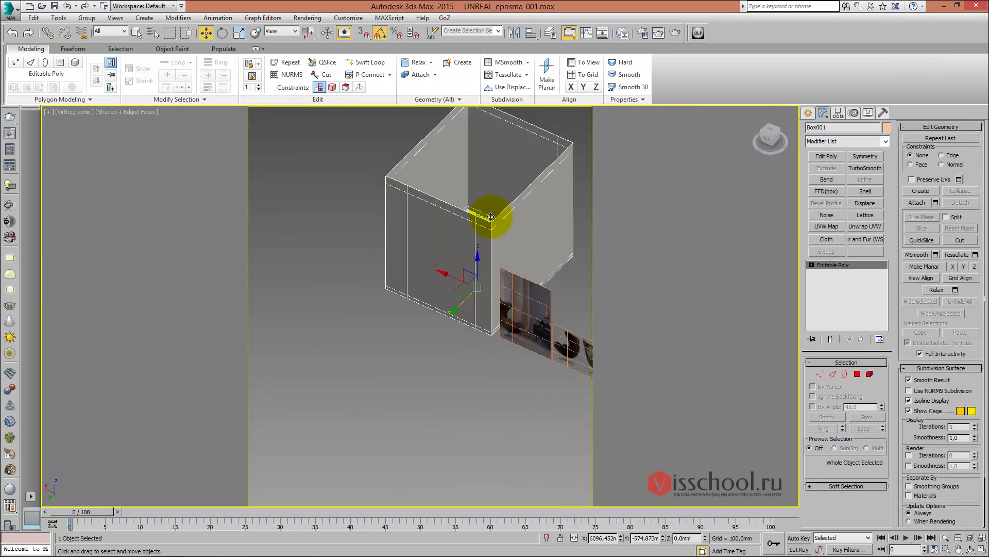
Shift-clone the floor and wall faces up as an element to form the box top
{"action": "mouse_move", "coordinate": [496, 172]}
{"action": "middle_mouse_down", "text": "alt"}
{"action": "mouse_move", "coordinate": [523, 192]}
{"action": "mouse_move", "coordinate": [505, 188]}
{"action": "mouse_move", "coordinate": [505, 203]}
{"action": "mouse_move", "coordinate": [538, 209]}
{"action": "mouse_move", "coordinate": [430, 203]}
{"action": "mouse_move", "coordinate": [472, 165]}
{"action": "mouse_move", "coordinate": [481, 177]}
{"action": "mouse_move", "coordinate": [472, 307]}
{"action": "middle_mouse_up", "text": "alt"}
{"action": "left_click", "coordinate": [858, 374]}
{"action": "left_click", "coordinate": [493, 201]}
{"action": "left_click", "coordinate": [437, 201], "text": "ctrl"}
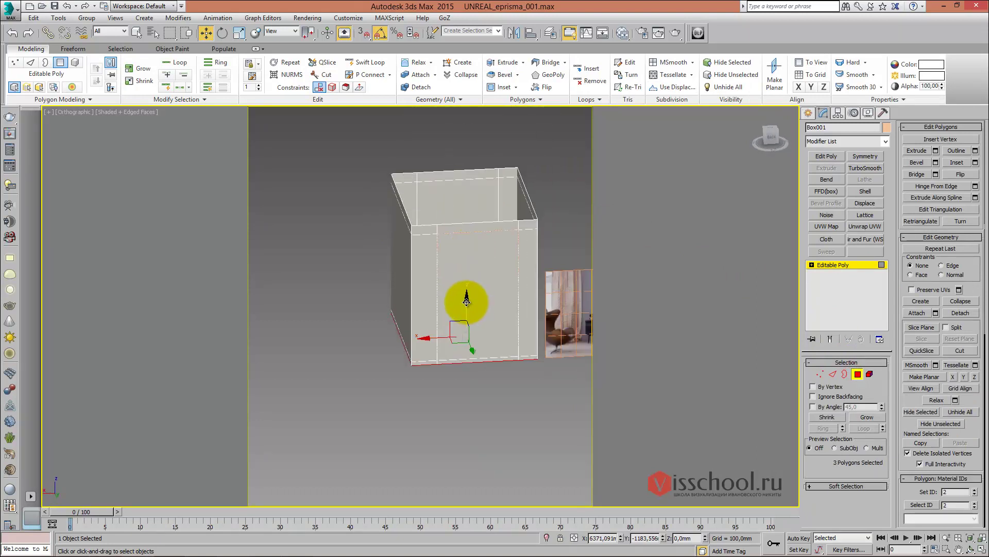
{"action": "left_click_drag", "start_coordinate": [466, 301], "coordinate": [471, 161], "text": "shift"}
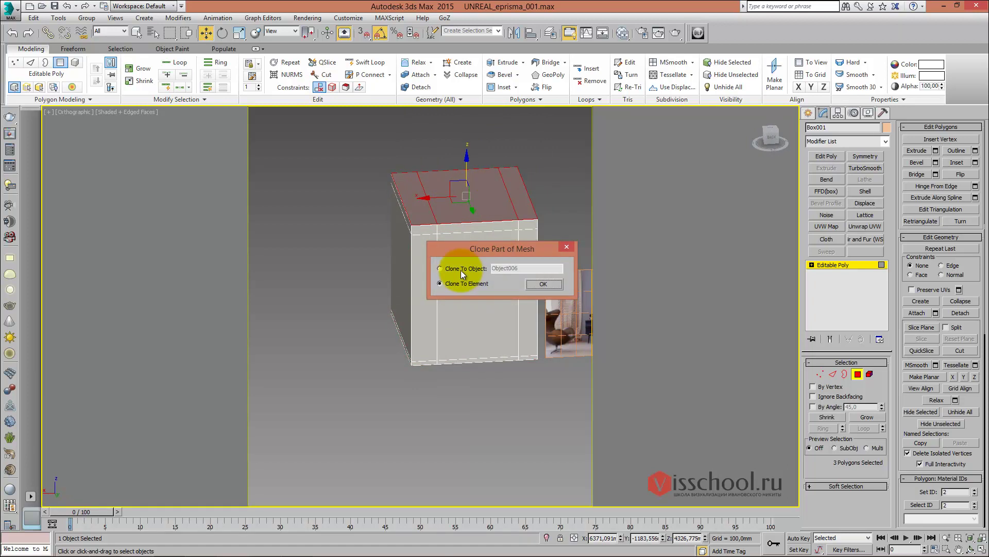
{"action": "left_click", "coordinate": [543, 284]}
{"action": "mouse_move", "coordinate": [497, 221]}
{"action": "middle_mouse_down", "text": "alt"}
{"action": "mouse_move", "coordinate": [488, 211]}
{"action": "mouse_move", "coordinate": [570, 228]}
{"action": "mouse_move", "coordinate": [365, 237]}
{"action": "mouse_move", "coordinate": [276, 221]}
{"action": "middle_mouse_up", "text": "alt"}
Exit face editing and orbit around, checking Box001 and the detached Object005
{"action": "left_click", "coordinate": [839, 265]}
{"action": "left_click", "coordinate": [464, 228]}
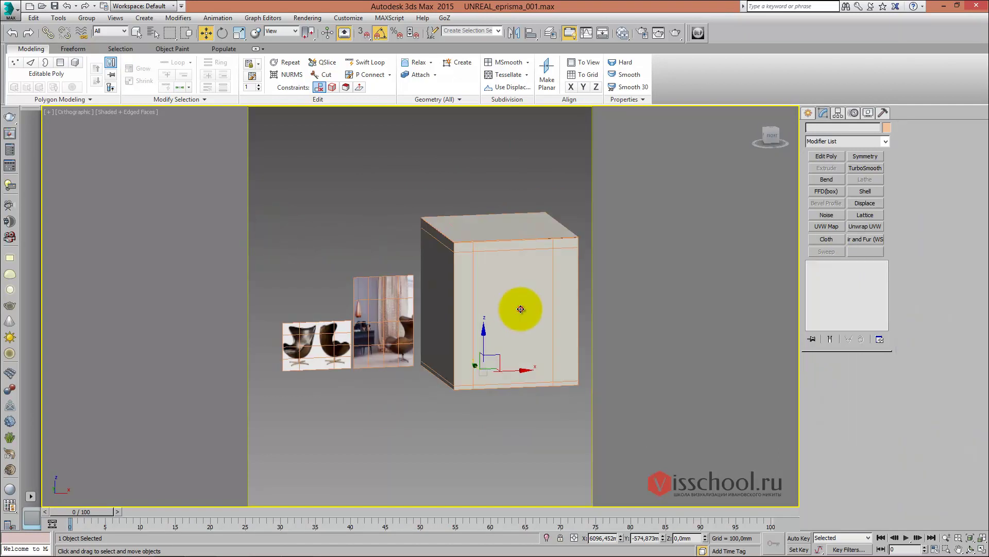
{"action": "left_click", "coordinate": [521, 309]}
{"action": "middle_click_drag", "start_coordinate": [504, 309], "coordinate": [463, 290]}
{"action": "left_click", "coordinate": [569, 230]}
{"action": "left_click", "coordinate": [496, 276]}
{"action": "middle_click_drag", "start_coordinate": [466, 256], "coordinate": [572, 258], "text": "alt"}
{"action": "left_click", "coordinate": [431, 289]}
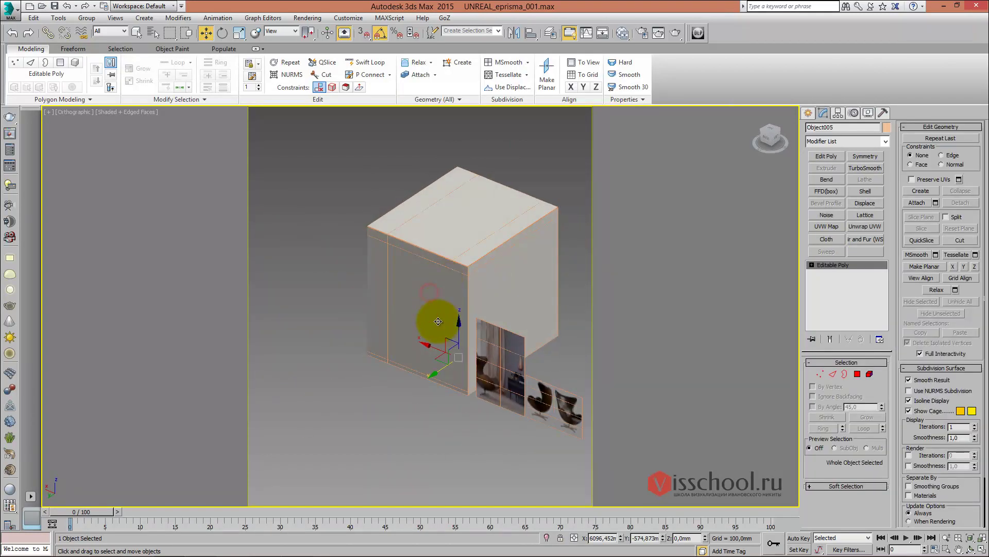
{"action": "mouse_move", "coordinate": [419, 371]}
{"action": "middle_mouse_down", "text": "alt"}
{"action": "mouse_move", "coordinate": [442, 331]}
{"action": "mouse_move", "coordinate": [486, 299]}
{"action": "mouse_move", "coordinate": [477, 270]}
{"action": "middle_mouse_up", "text": "alt"}
{"action": "scroll", "coordinate": [477, 270], "scroll_direction": "up", "scroll_amount": 2}
{"action": "mouse_move", "coordinate": [464, 214]}
{"action": "middle_mouse_down", "text": "alt"}
{"action": "mouse_move", "coordinate": [507, 241]}
{"action": "mouse_move", "coordinate": [526, 224]}
{"action": "middle_mouse_up", "text": "alt"}
Add Shell modifiers with a 20 mm outer amount to the room box and Object006
{"action": "left_click", "coordinate": [866, 191]}
{"action": "double_click", "coordinate": [863, 387]}
{"action": "type", "text": "20"}
{"action": "key", "text": "Return"}
{"action": "left_click", "coordinate": [384, 188]}
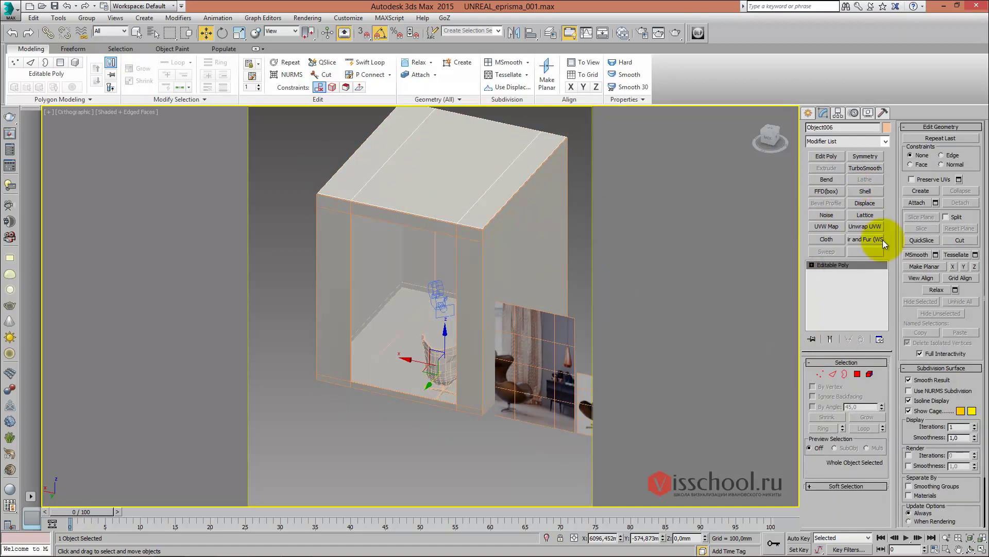
{"action": "left_click", "coordinate": [865, 195]}
Orbit to an angled view and isolate the detached panel Object005
{"action": "mouse_move", "coordinate": [486, 239]}
{"action": "middle_mouse_down", "text": "alt"}
{"action": "mouse_move", "coordinate": [437, 233]}
{"action": "mouse_move", "coordinate": [416, 299]}
{"action": "middle_mouse_up", "text": "alt"}
{"action": "middle_click_drag", "start_coordinate": [464, 188], "coordinate": [463, 232], "text": "alt"}
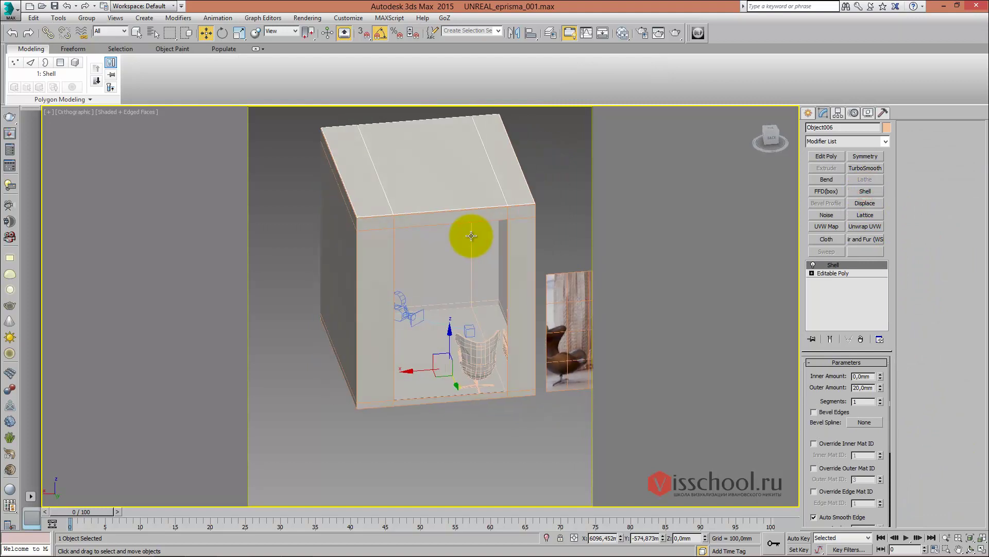
{"action": "key", "text": "c"}
{"action": "key", "text": "u"}
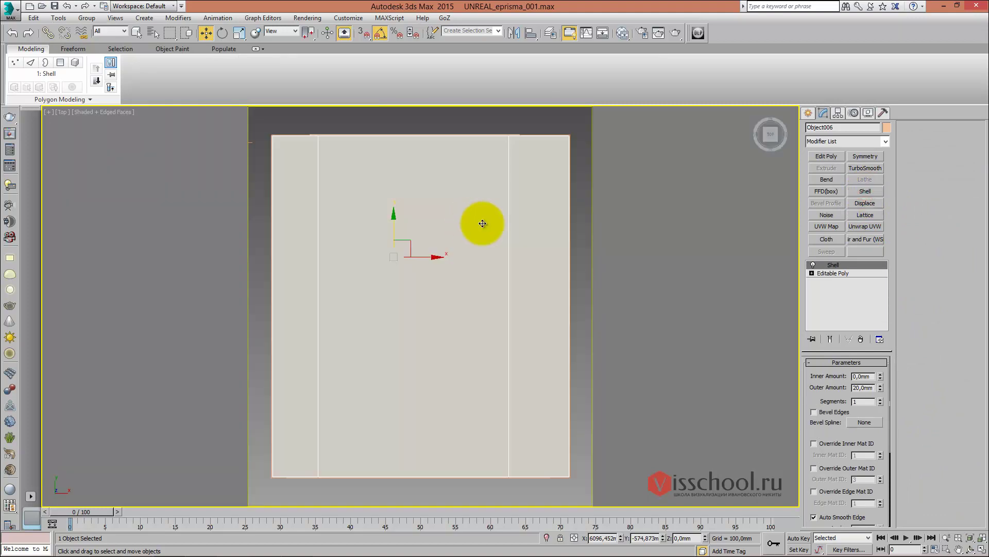
{"action": "mouse_move", "coordinate": [481, 230]}
{"action": "middle_mouse_down", "text": "alt"}
{"action": "mouse_move", "coordinate": [364, 190]}
{"action": "mouse_move", "coordinate": [413, 192]}
{"action": "mouse_move", "coordinate": [457, 230]}
{"action": "middle_mouse_up", "text": "alt"}
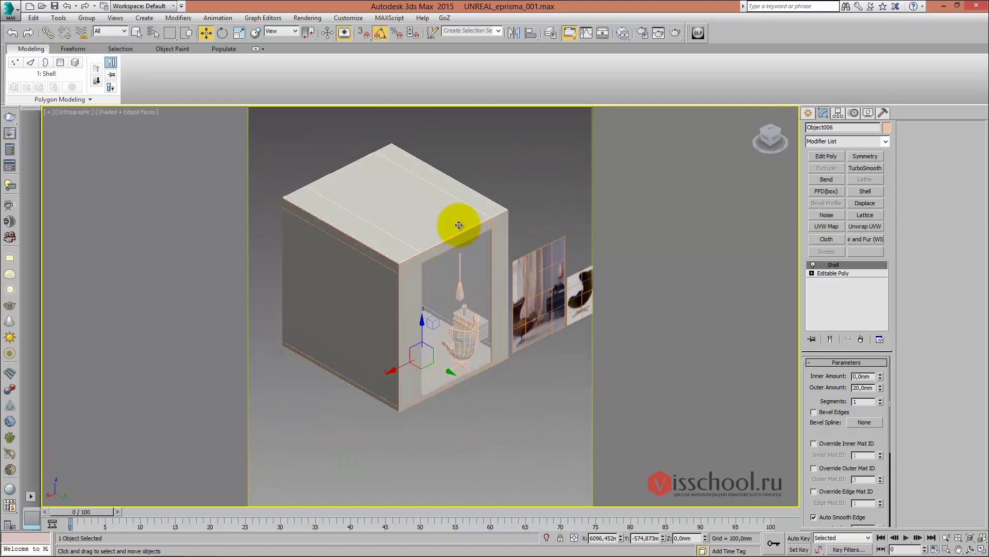
{"action": "left_click", "coordinate": [461, 265]}
{"action": "key", "text": "alt+q"}
Add a CoronaPortalMtl node, Material #50, in the Slate Material Editor
{"action": "key", "text": "m"}
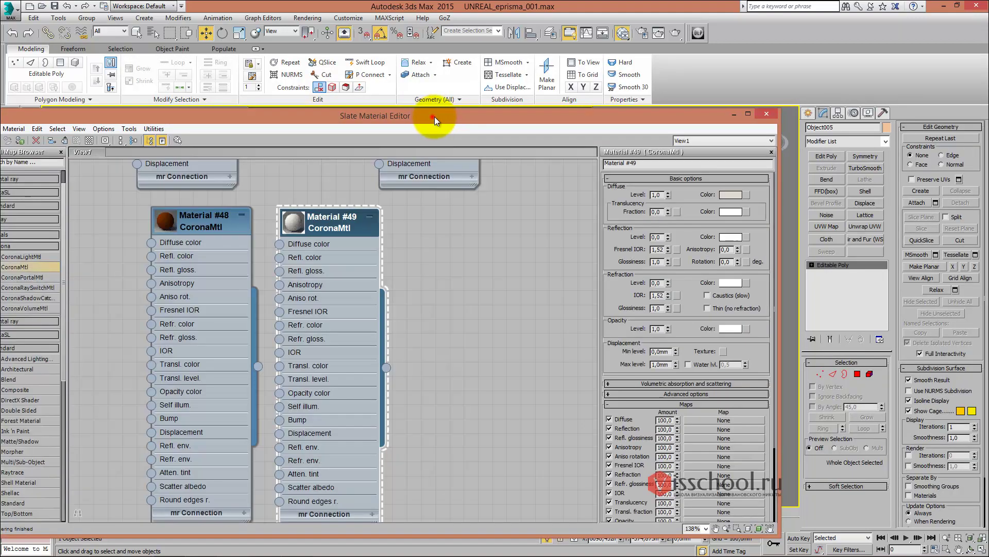
{"action": "double_click", "coordinate": [434, 117]}
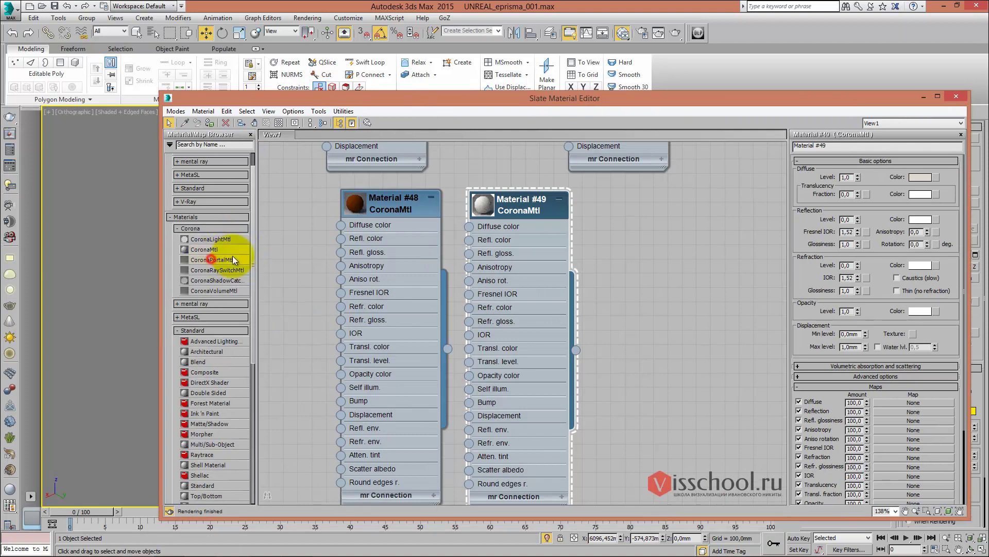
{"action": "left_click_drag", "start_coordinate": [205, 260], "coordinate": [647, 274]}
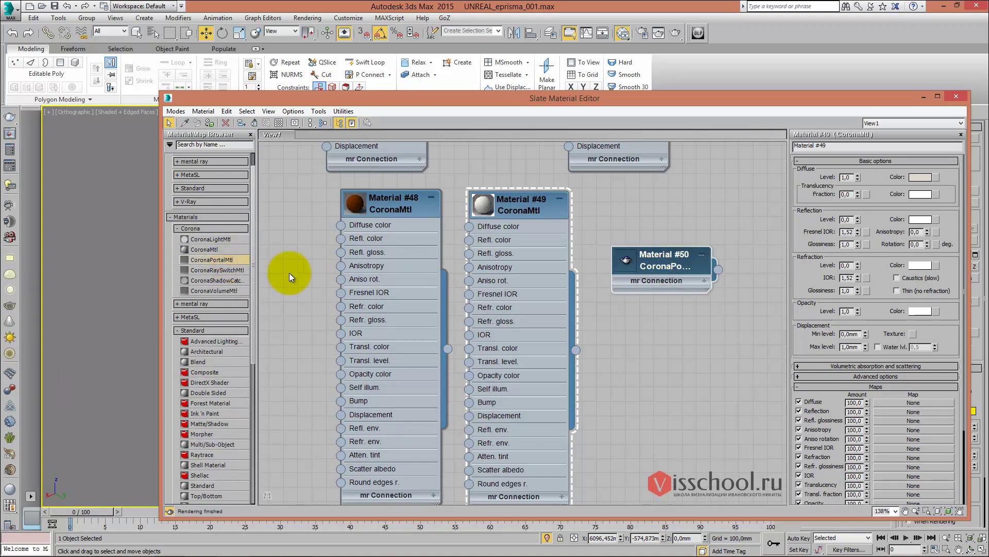
{"action": "left_click_drag", "start_coordinate": [253, 215], "coordinate": [254, 249]}
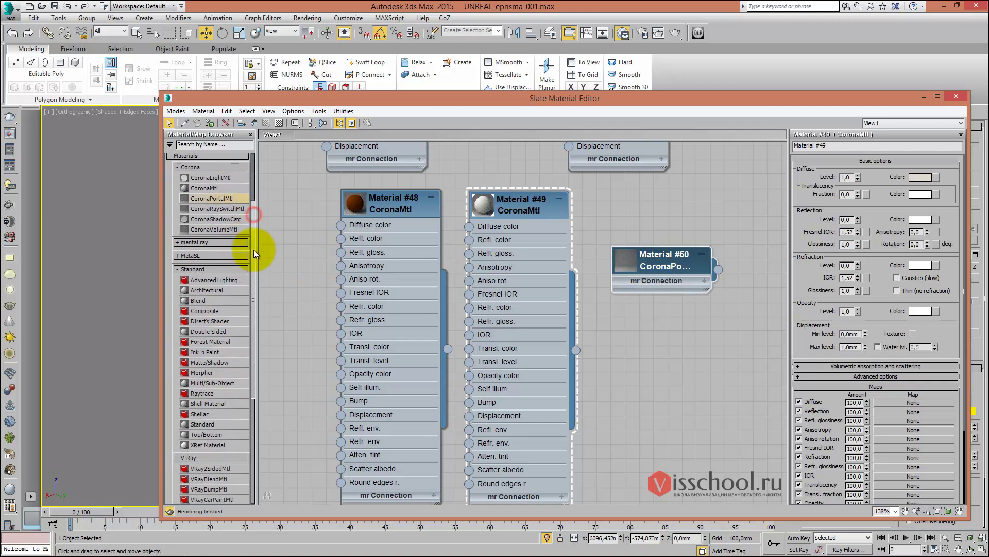
{"action": "scroll", "coordinate": [237, 343], "scroll_direction": "down", "scroll_amount": 3}
{"action": "scroll", "coordinate": [224, 373], "scroll_direction": "down", "scroll_amount": 3}
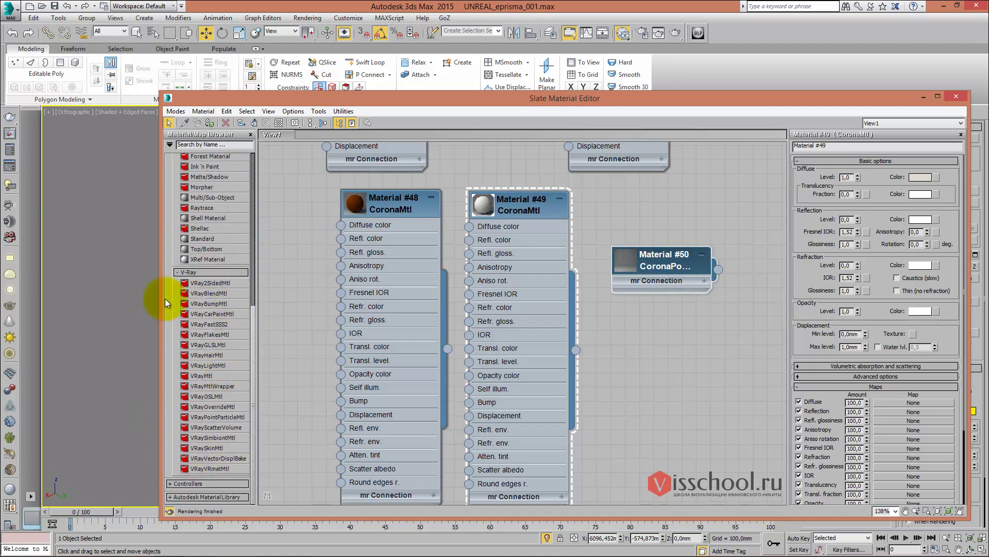
{"action": "scroll", "coordinate": [221, 354], "scroll_direction": "up", "scroll_amount": 3}
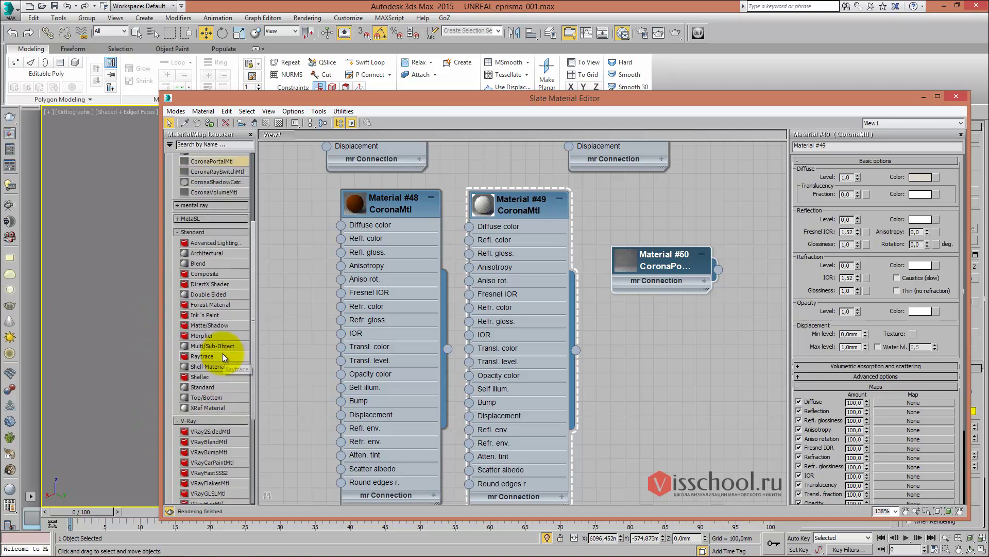
{"action": "scroll", "coordinate": [211, 289], "scroll_direction": "up", "scroll_amount": 4}
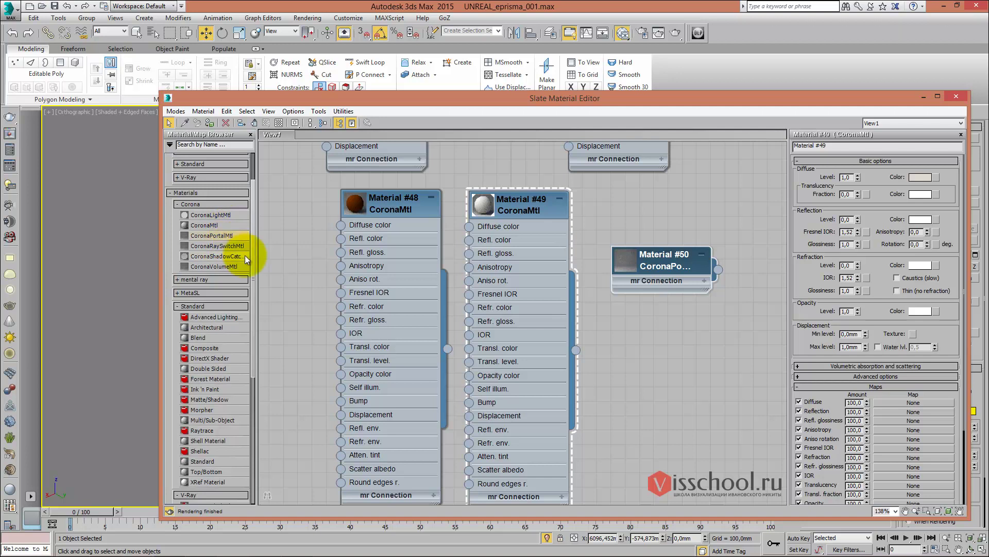
{"action": "scroll", "coordinate": [245, 256], "scroll_direction": "down", "scroll_amount": 1}
{"action": "scroll", "coordinate": [244, 257], "scroll_direction": "down", "scroll_amount": 1}
{"action": "scroll", "coordinate": [240, 258], "scroll_direction": "down", "scroll_amount": 1}
{"action": "scroll", "coordinate": [240, 257], "scroll_direction": "up", "scroll_amount": 1}
{"action": "scroll", "coordinate": [240, 257], "scroll_direction": "up", "scroll_amount": 1}
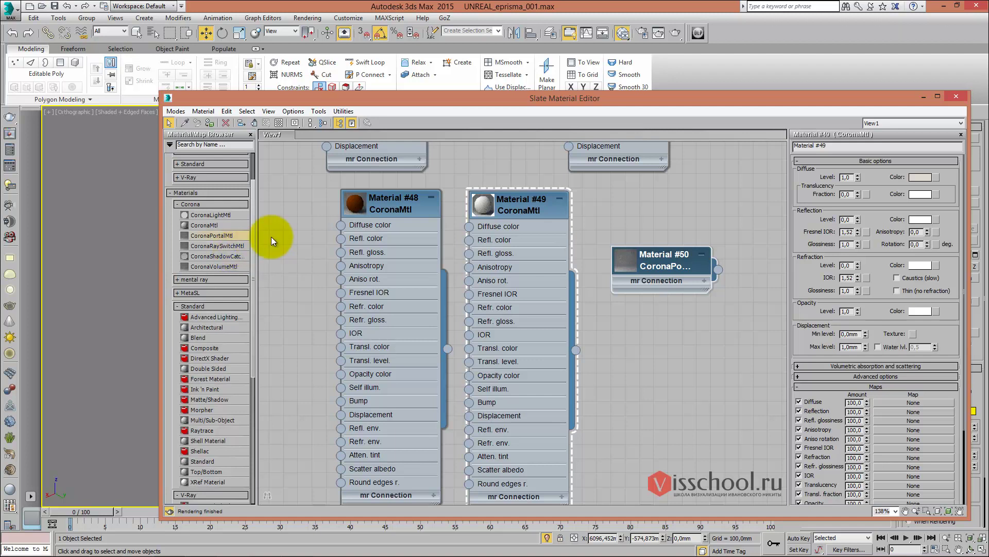
Assign Material #50 to the isolated Object005 panel and close the Slate editor
{"action": "left_click_drag", "start_coordinate": [439, 106], "coordinate": [338, 88]}
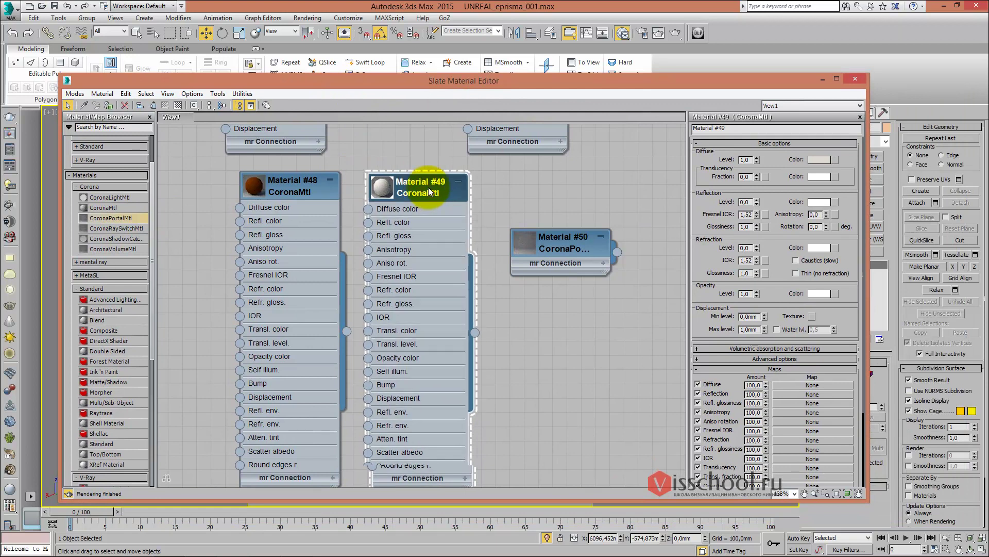
{"action": "middle_click_drag", "start_coordinate": [537, 214], "coordinate": [458, 223]}
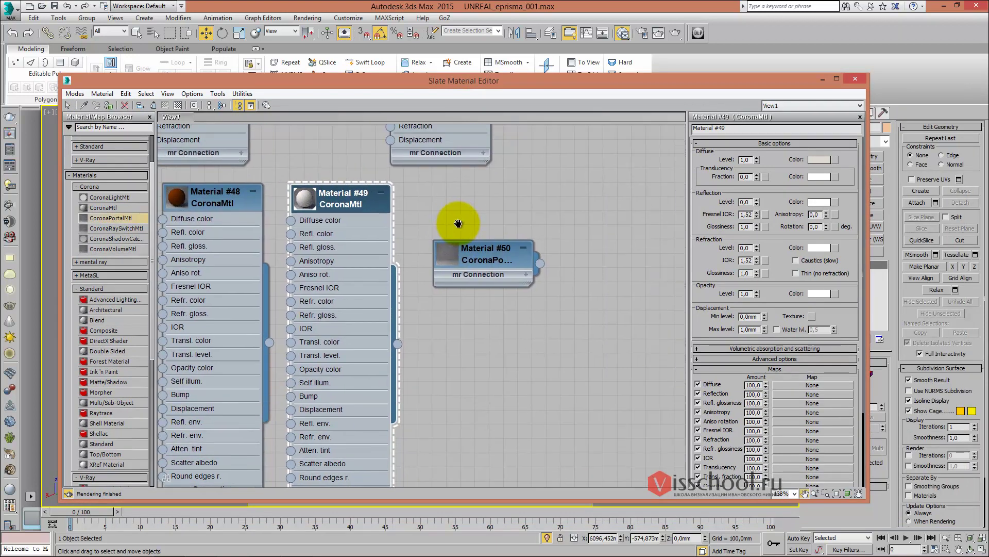
{"action": "left_click_drag", "start_coordinate": [483, 252], "coordinate": [503, 241]}
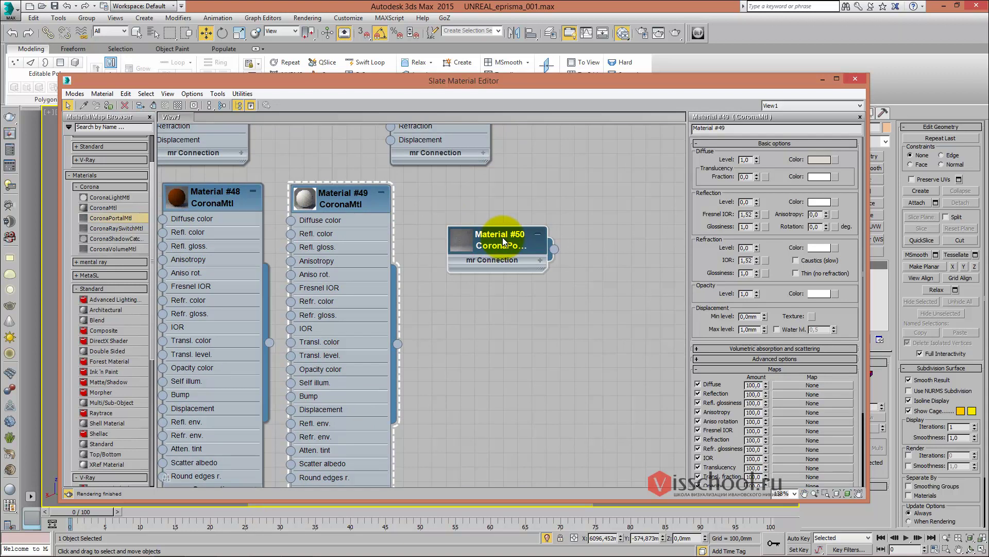
{"action": "middle_click_drag", "start_coordinate": [466, 196], "coordinate": [470, 209]}
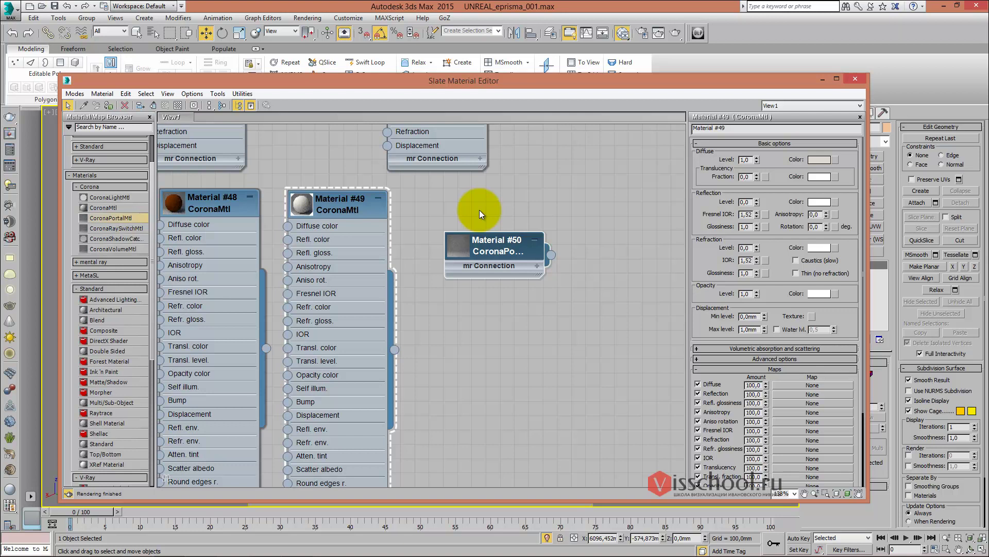
{"action": "middle_click_drag", "start_coordinate": [508, 249], "coordinate": [510, 249]}
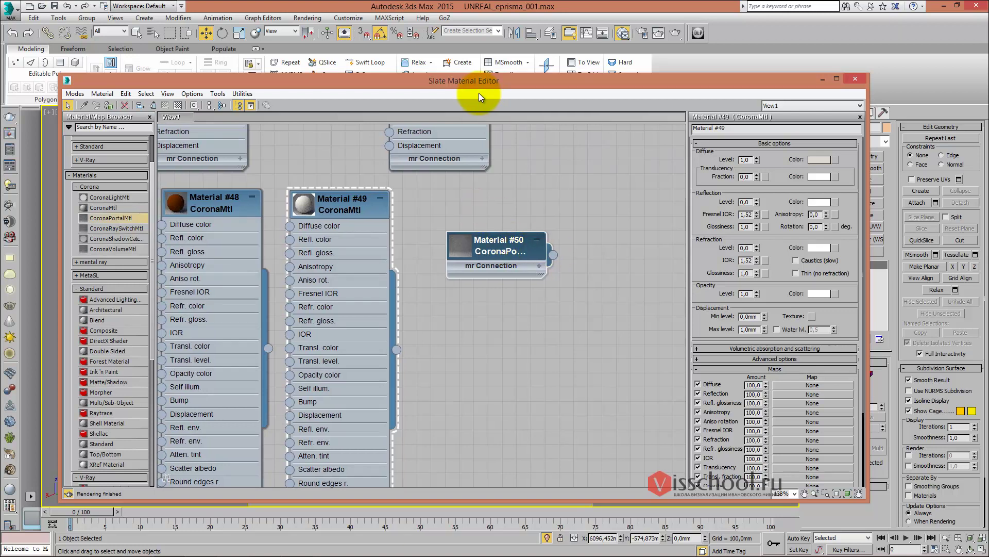
{"action": "left_click_drag", "start_coordinate": [479, 83], "coordinate": [485, 271]}
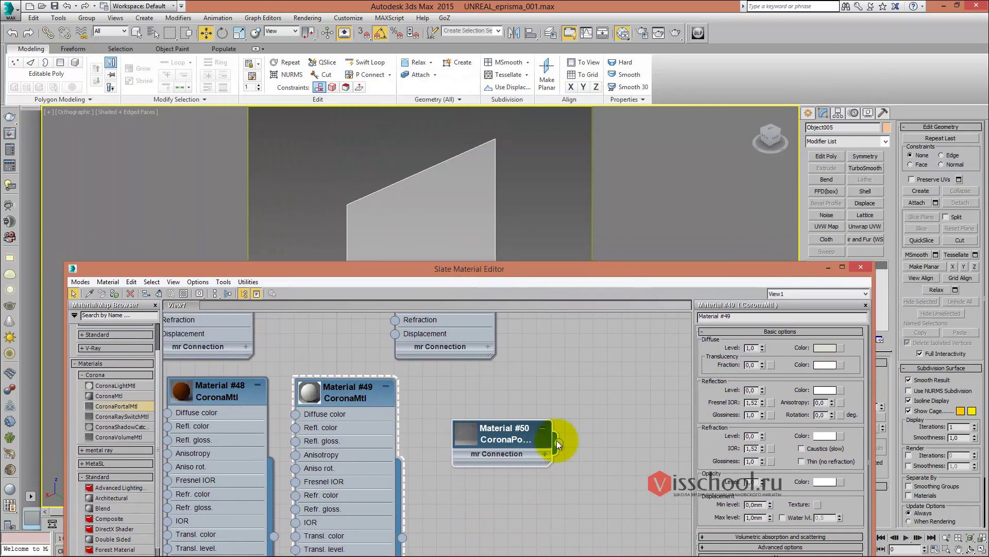
{"action": "left_click_drag", "start_coordinate": [472, 169], "coordinate": [473, 170]}
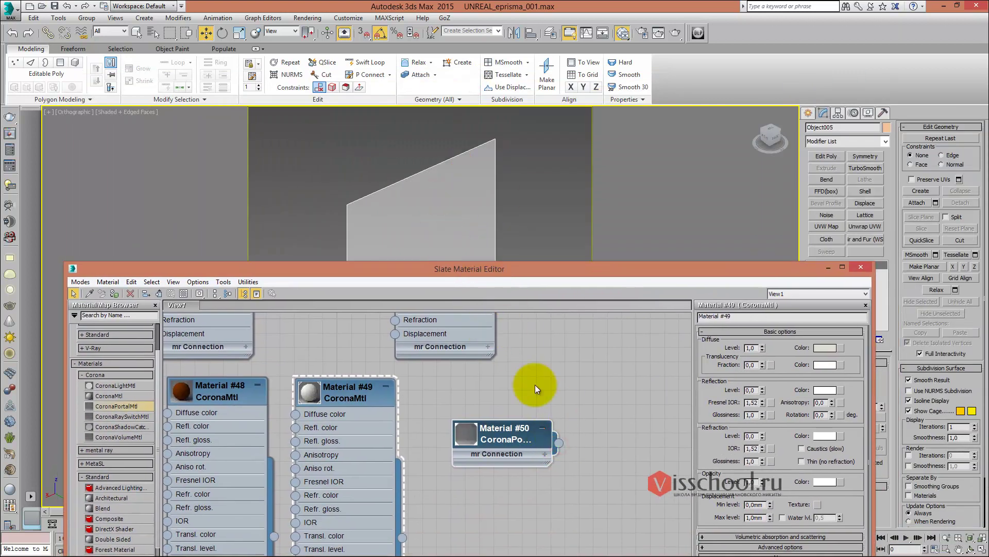
{"action": "left_click_drag", "start_coordinate": [448, 267], "coordinate": [459, 306]}
{"action": "left_click_drag", "start_coordinate": [569, 483], "coordinate": [430, 205]}
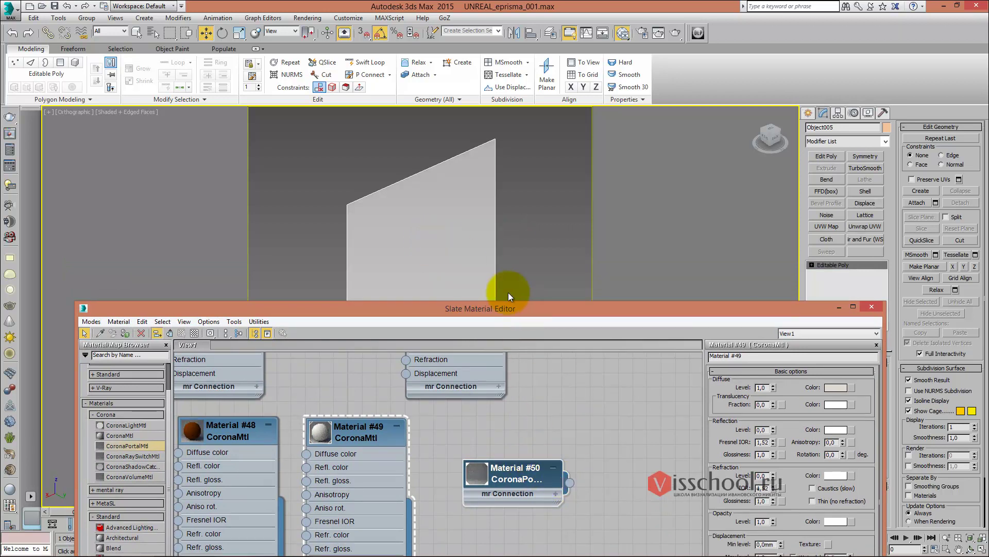
{"action": "mouse_move", "coordinate": [504, 306]}
{"action": "left_mouse_down"}
{"action": "mouse_move", "coordinate": [484, 201]}
{"action": "mouse_move", "coordinate": [437, 222]}
{"action": "left_mouse_up"}
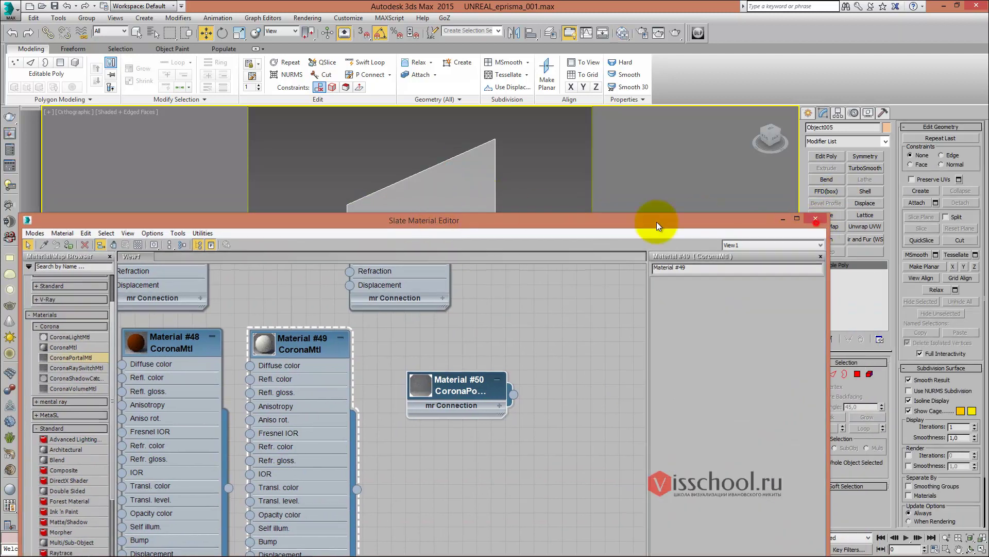
{"action": "left_click", "coordinate": [815, 219]}
Show the full room in the camera view and bring up Render Setup's Corona Scene tab
{"action": "key", "text": "c"}
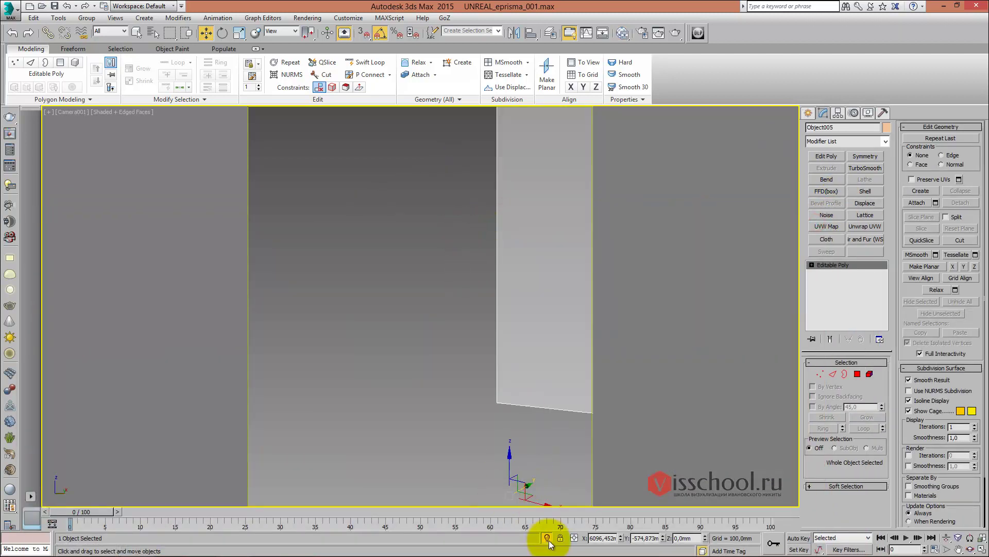
{"action": "left_click", "coordinate": [547, 537]}
{"action": "left_click", "coordinate": [307, 17]}
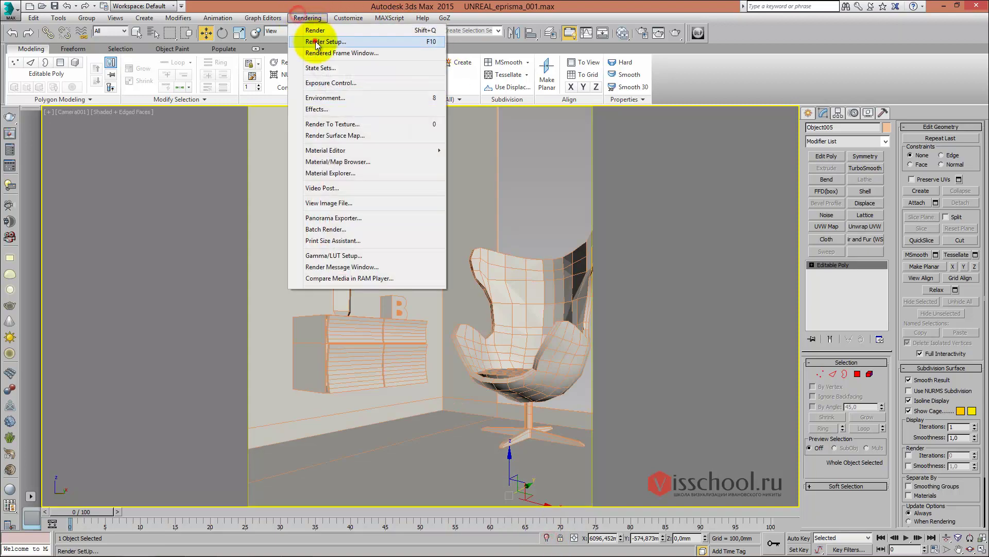
{"action": "left_click", "coordinate": [315, 41]}
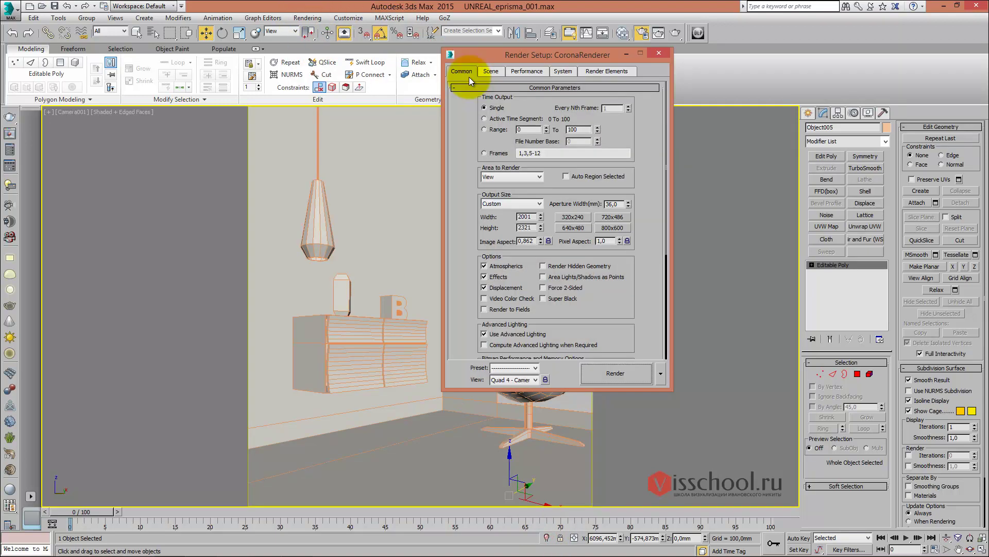
{"action": "left_click_drag", "start_coordinate": [502, 57], "coordinate": [551, 47]}
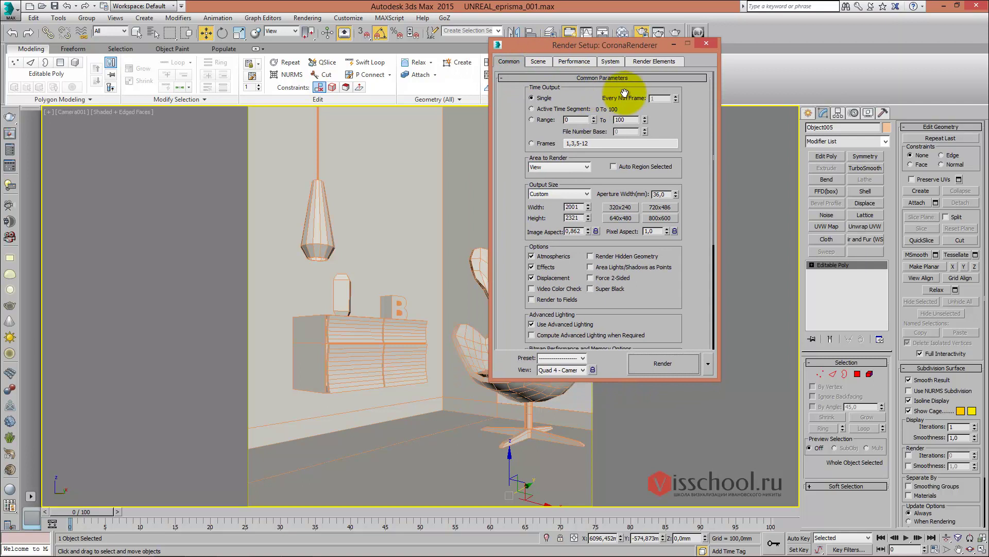
{"action": "left_click", "coordinate": [539, 61]}
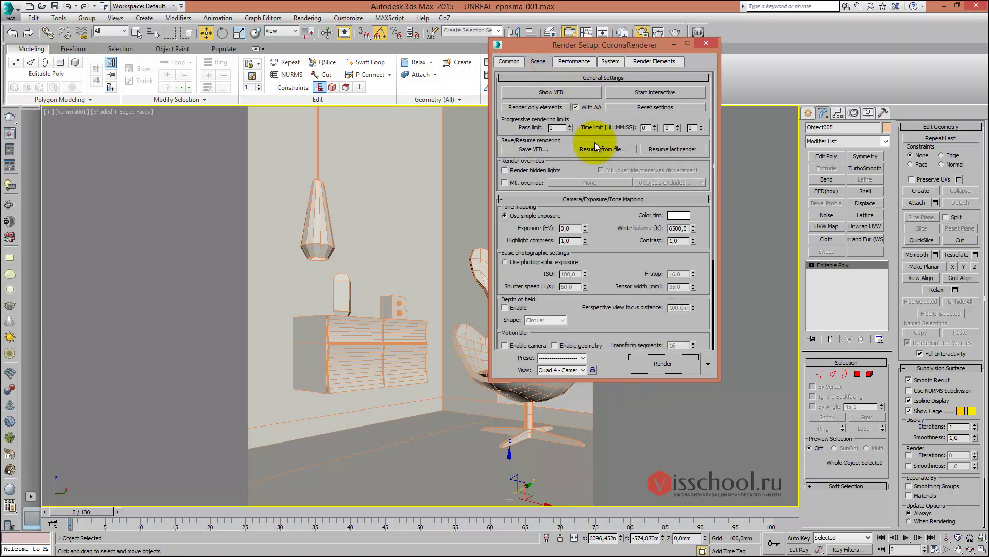
Scroll through the Corona Scene settings, then close Render Setup
{"action": "scroll", "coordinate": [585, 155], "scroll_direction": "down", "scroll_amount": 2}
{"action": "scroll", "coordinate": [588, 129], "scroll_direction": "down", "scroll_amount": 2}
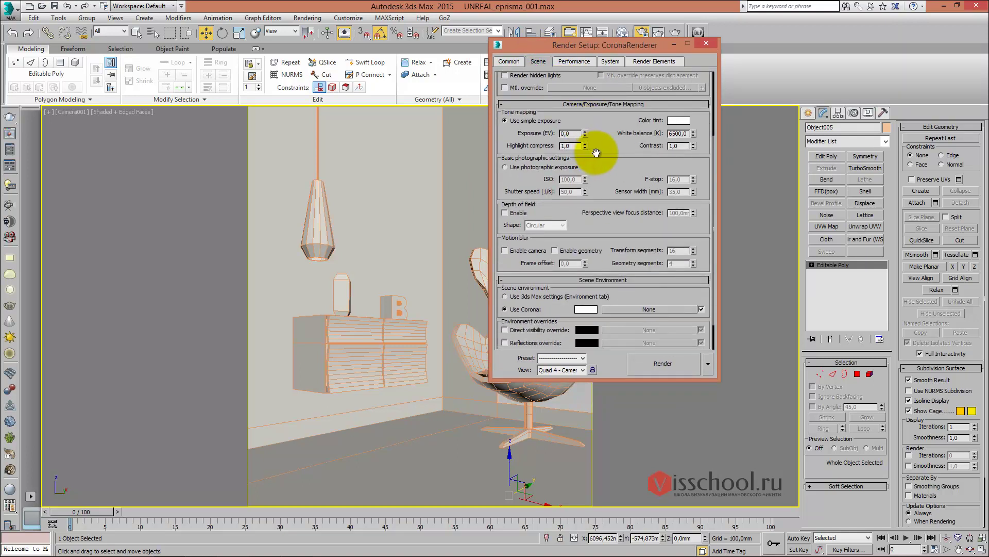
{"action": "scroll", "coordinate": [597, 152], "scroll_direction": "down", "scroll_amount": 1}
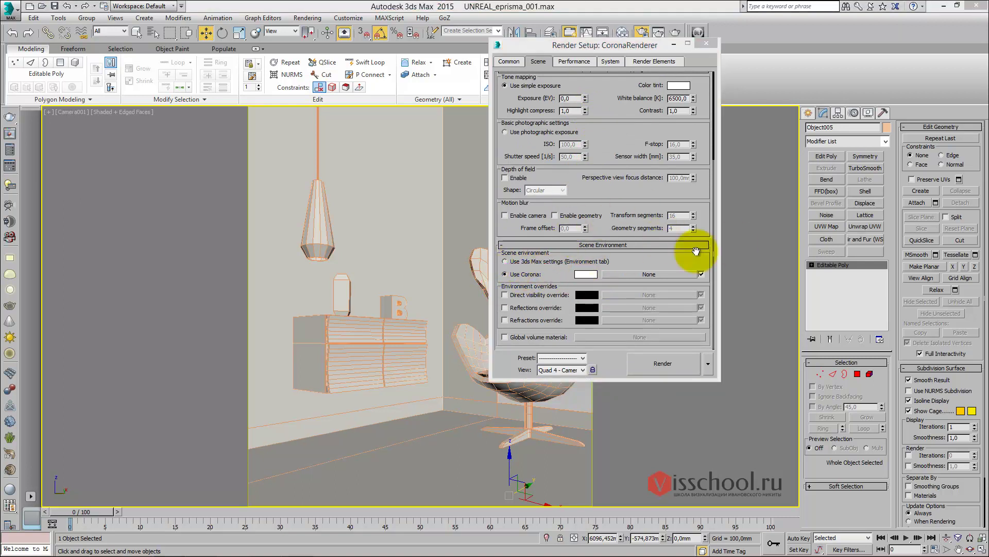
{"action": "scroll", "coordinate": [585, 242], "scroll_direction": "up", "scroll_amount": 1}
{"action": "scroll", "coordinate": [569, 214], "scroll_direction": "up", "scroll_amount": 2}
{"action": "scroll", "coordinate": [569, 213], "scroll_direction": "up", "scroll_amount": 1}
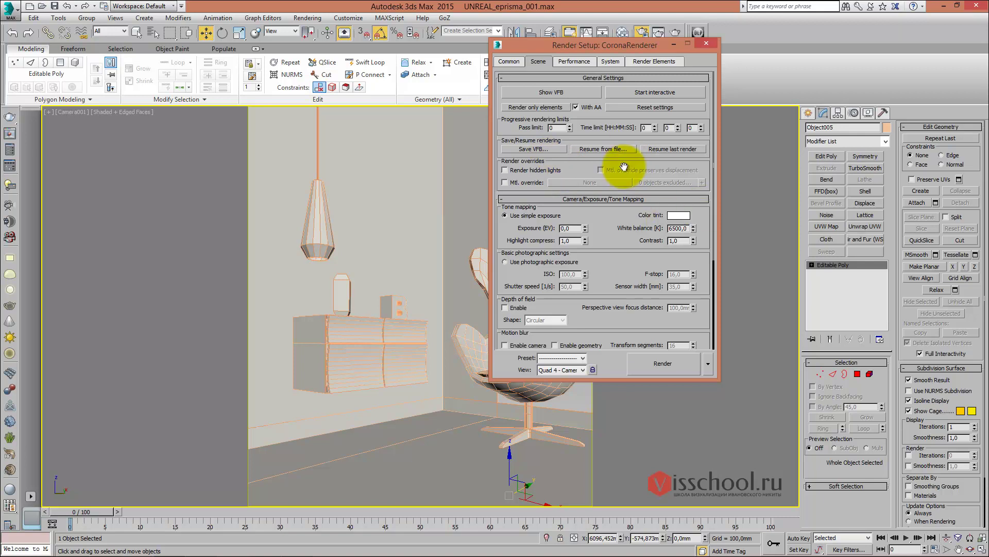
{"action": "left_click_drag", "start_coordinate": [645, 47], "coordinate": [595, 57]}
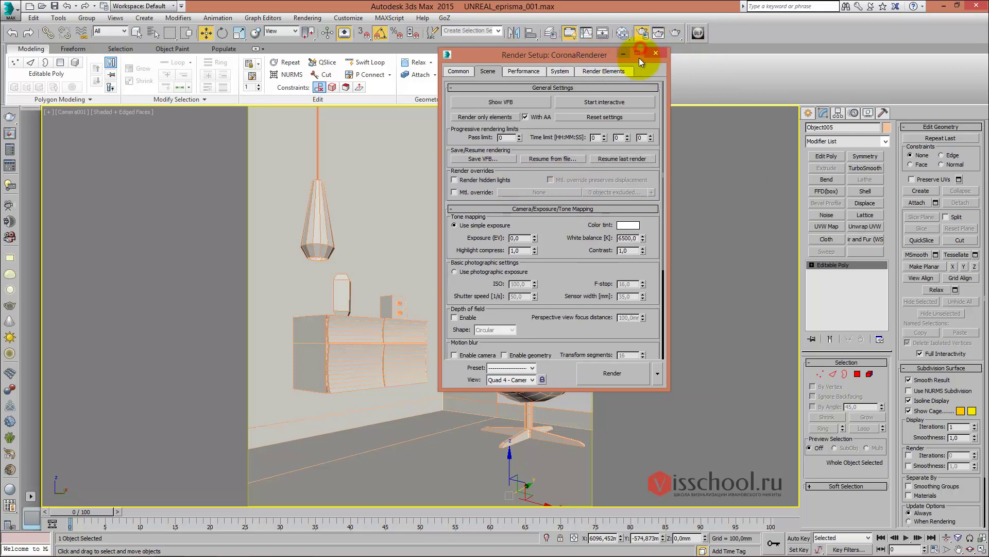
{"action": "mouse_move", "coordinate": [482, 58]}
{"action": "left_mouse_down"}
{"action": "mouse_move", "coordinate": [731, 105]}
{"action": "mouse_move", "coordinate": [515, 85]}
{"action": "left_mouse_up"}
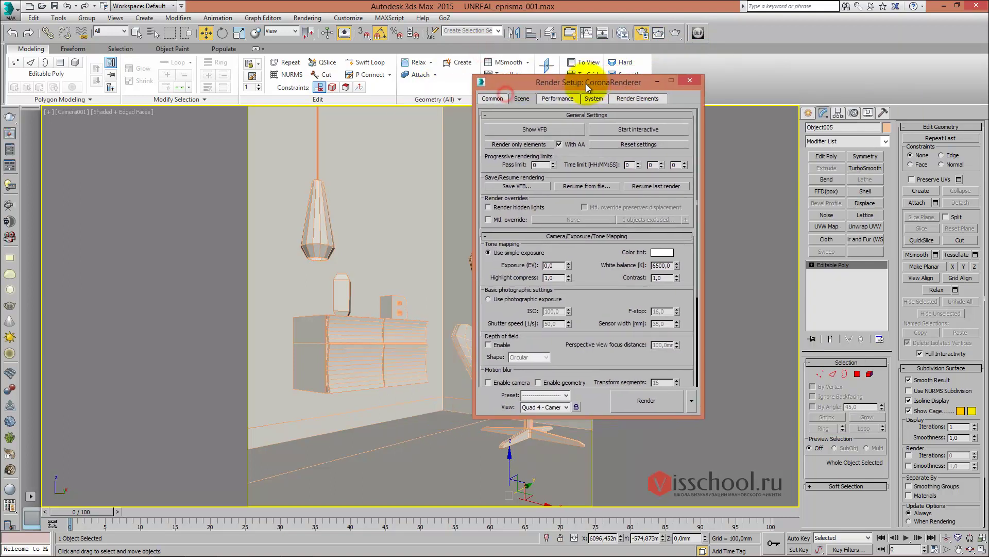
{"action": "left_click", "coordinate": [690, 81]}
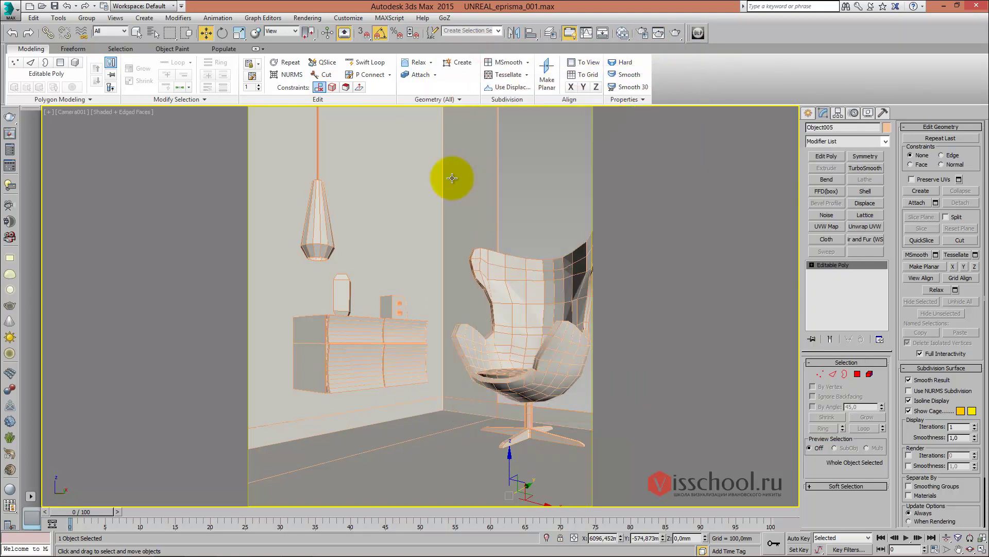
Darken Material #49's diffuse colour to beige RGB 120,109,81
{"action": "key", "text": "m"}
{"action": "left_click_drag", "start_coordinate": [386, 219], "coordinate": [472, 107]}
{"action": "left_click", "coordinate": [383, 228]}
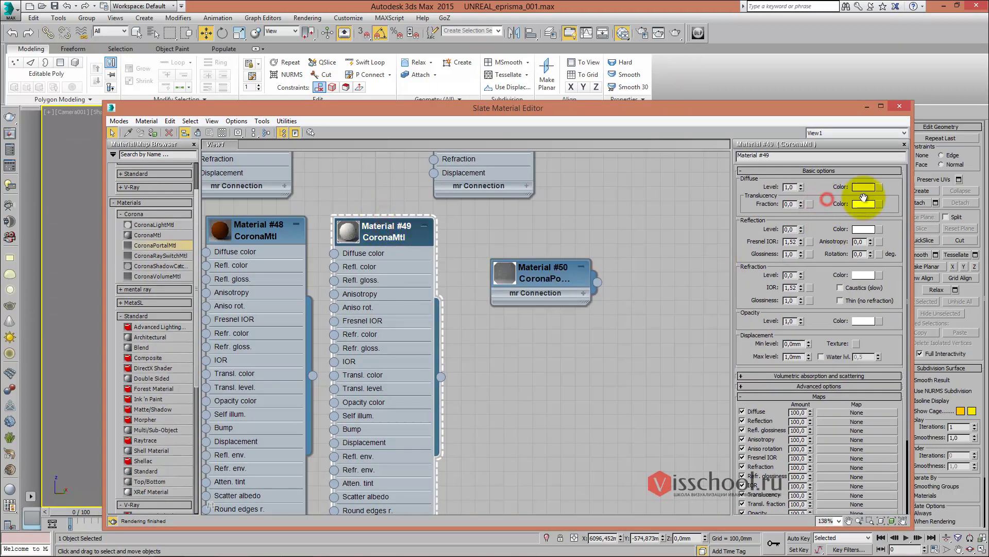
{"action": "left_click", "coordinate": [864, 186]}
{"action": "left_click_drag", "start_coordinate": [357, 121], "coordinate": [361, 126]}
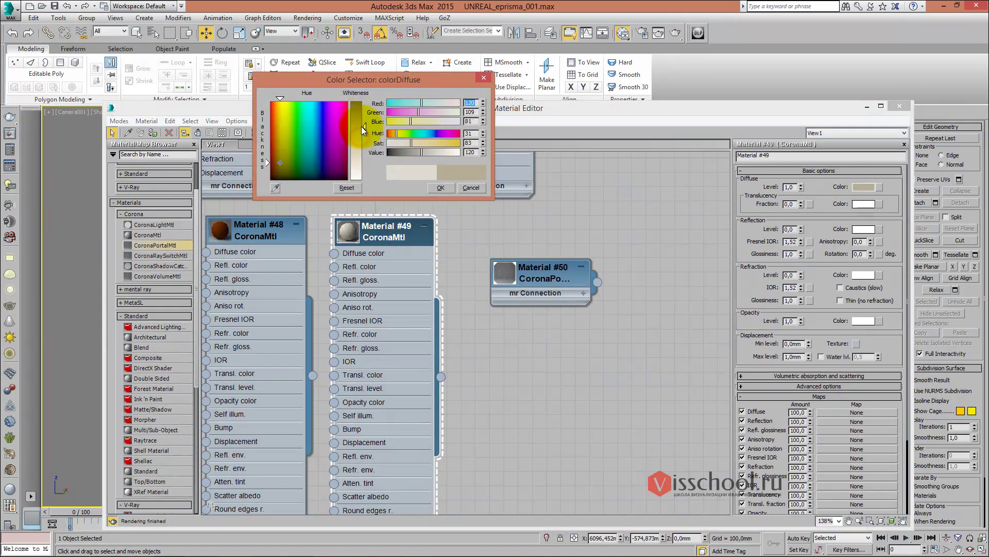
{"action": "left_click", "coordinate": [446, 186]}
Close the Slate Material Editor and save the scene
{"action": "left_click_drag", "start_coordinate": [464, 108], "coordinate": [372, 318]}
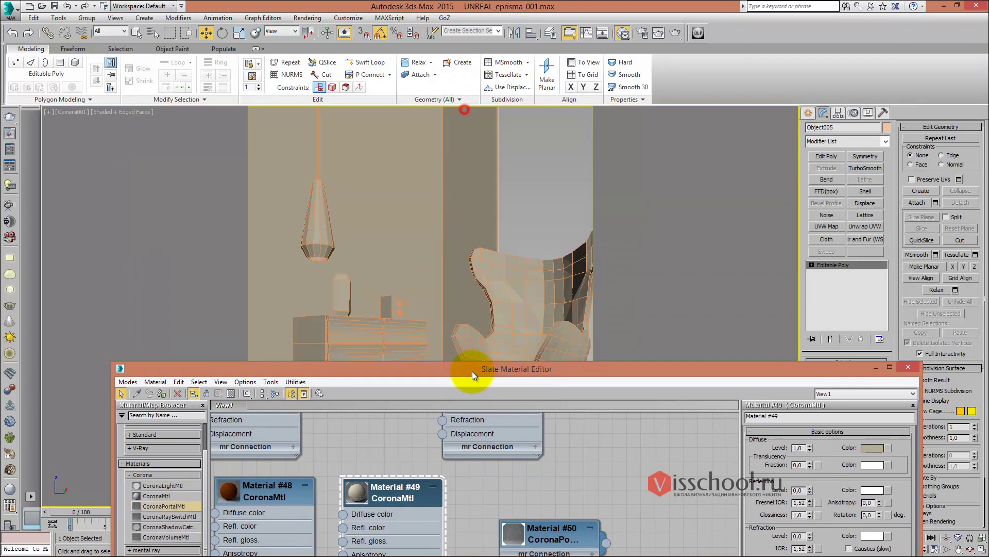
{"action": "left_click", "coordinate": [808, 318]}
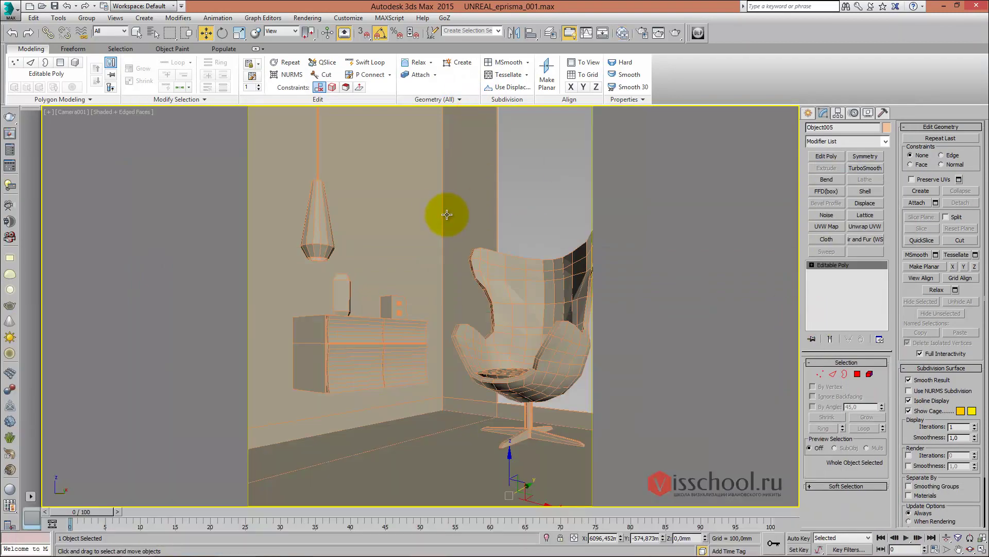
{"action": "key", "text": "ctrl+s"}
Start a Corona render of the camera view and position the frame buffer
{"action": "left_click", "coordinate": [308, 17]}
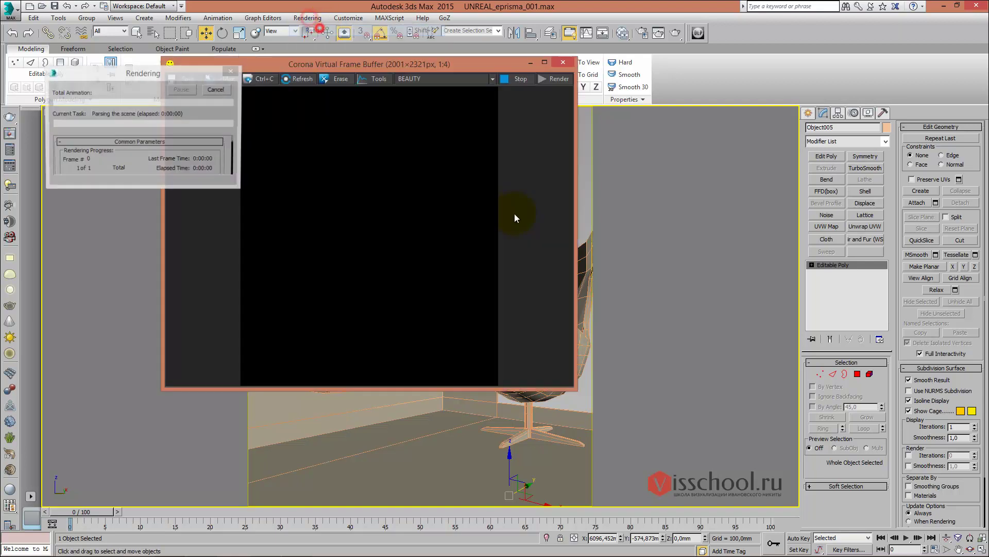
{"action": "mouse_move", "coordinate": [415, 76]}
{"action": "left_mouse_down"}
{"action": "mouse_move", "coordinate": [555, 71]}
{"action": "mouse_move", "coordinate": [497, 70]}
{"action": "left_mouse_up"}
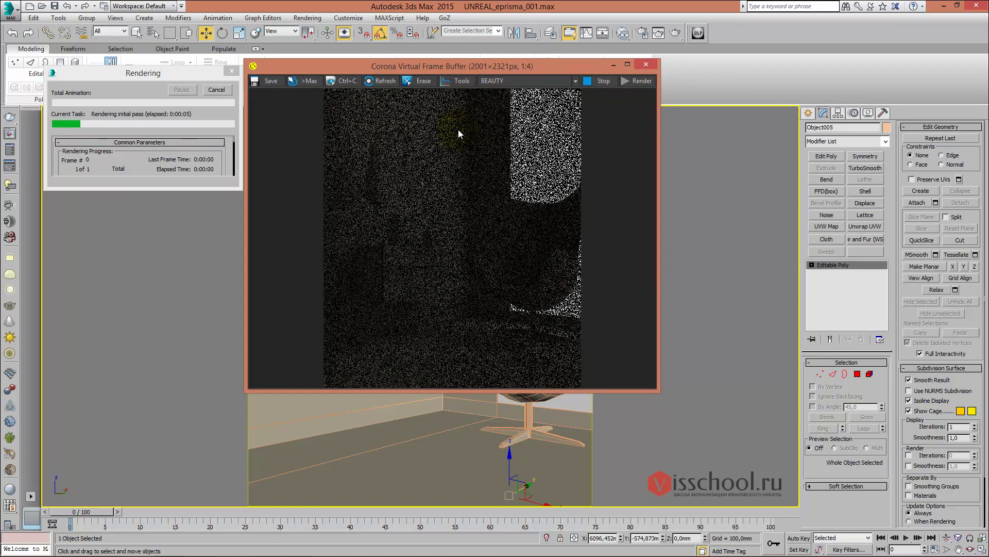
{"action": "left_click_drag", "start_coordinate": [460, 67], "coordinate": [438, 78]}
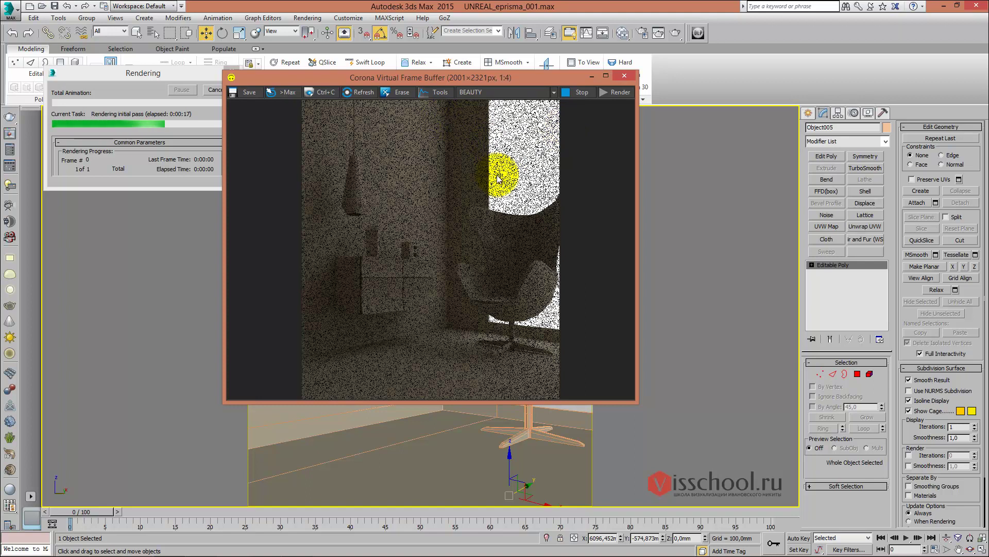
Raise the frame buffer's ColorMap exposure to 2.170 and white balance to 6477 K
{"action": "left_click", "coordinate": [422, 95]}
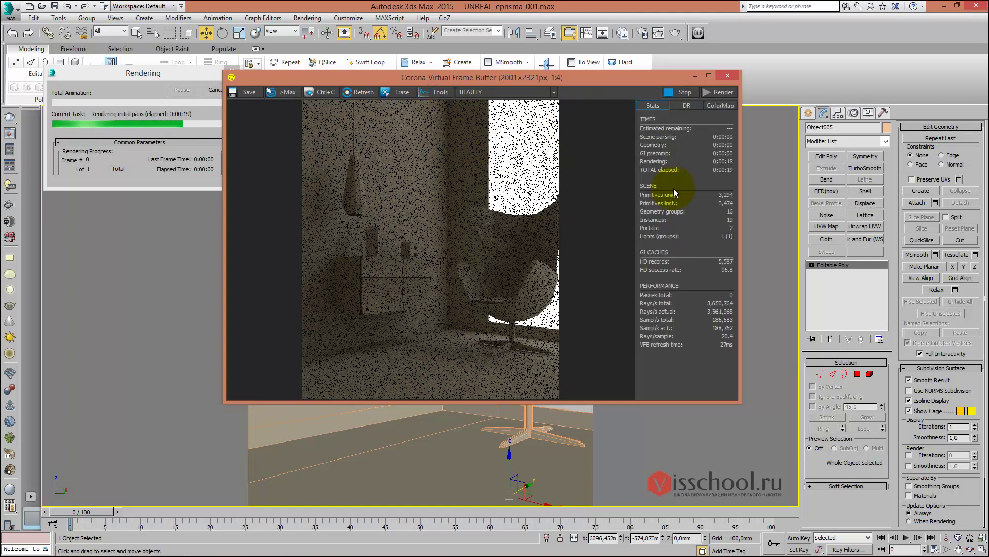
{"action": "left_click", "coordinate": [715, 106]}
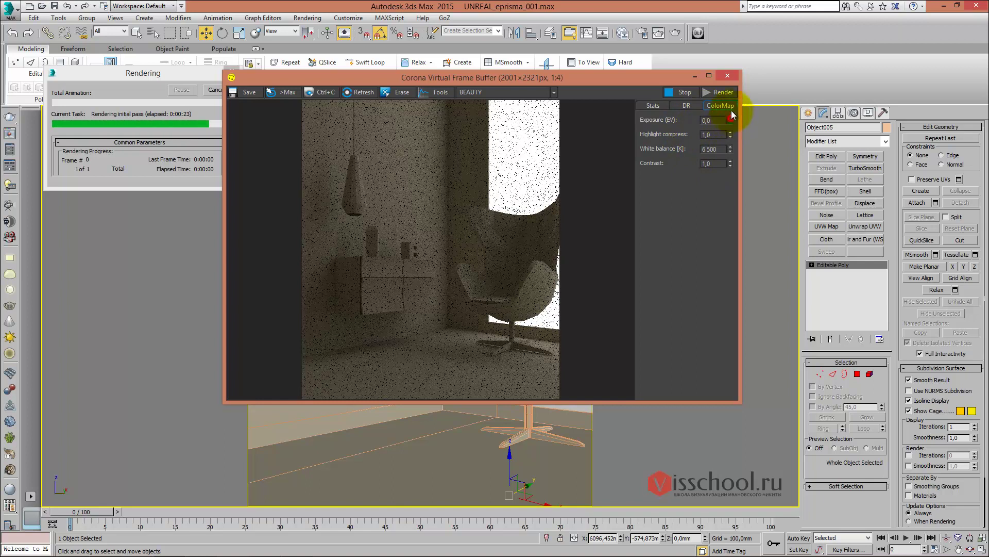
{"action": "left_click_drag", "start_coordinate": [734, 76], "coordinate": [751, 7]}
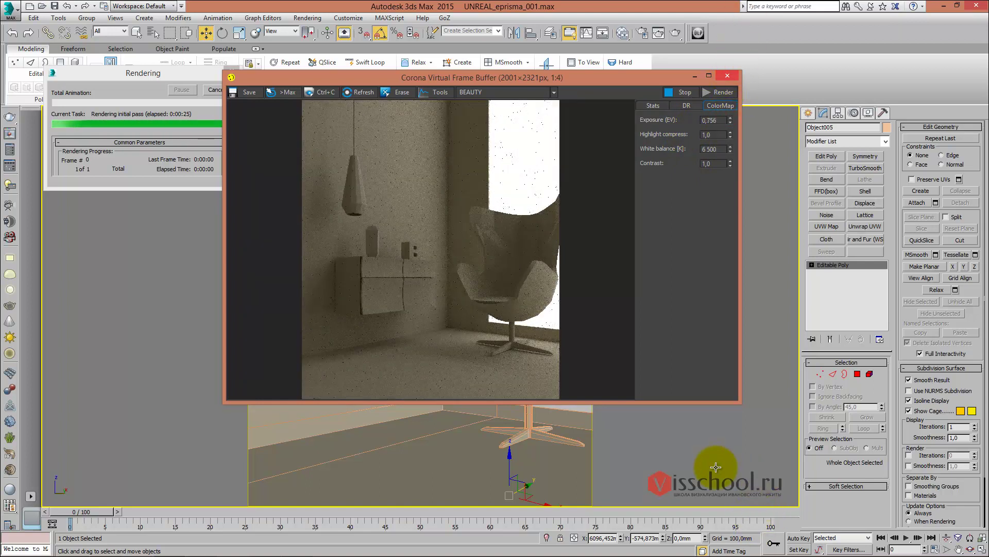
{"action": "mouse_move", "coordinate": [730, 120]}
{"action": "left_mouse_down"}
{"action": "mouse_move", "coordinate": [744, 7]}
{"action": "mouse_move", "coordinate": [744, 533]}
{"action": "mouse_move", "coordinate": [742, 438]}
{"action": "left_mouse_up"}
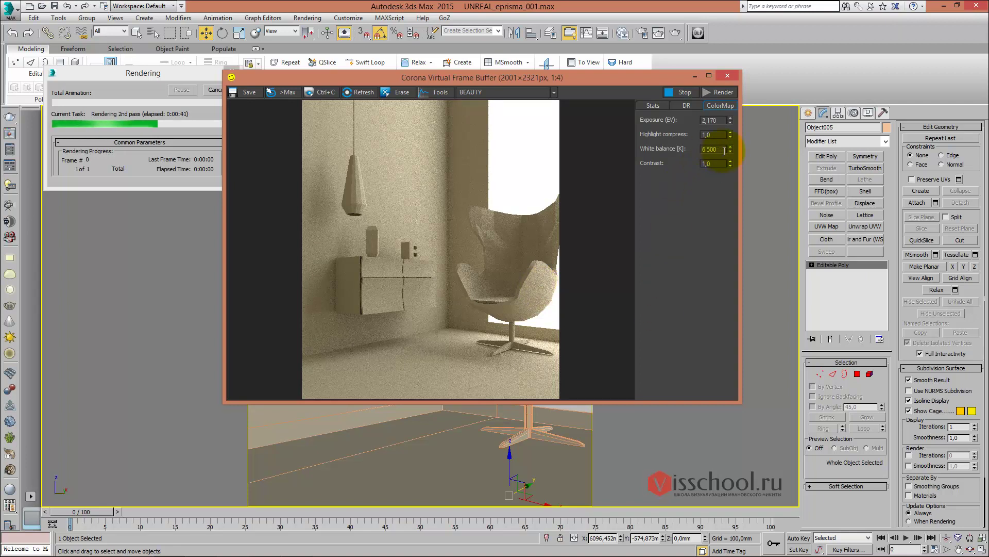
{"action": "mouse_move", "coordinate": [729, 149]}
{"action": "left_mouse_down"}
{"action": "mouse_move", "coordinate": [744, 110]}
{"action": "mouse_move", "coordinate": [757, 550]}
{"action": "mouse_move", "coordinate": [743, 208]}
{"action": "mouse_move", "coordinate": [725, 282]}
{"action": "left_mouse_up"}
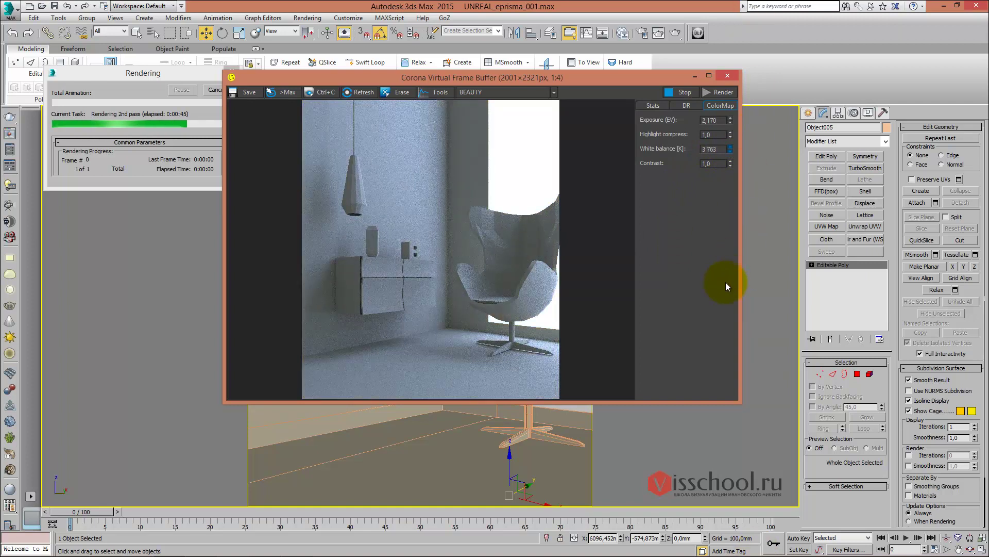
{"action": "left_click_drag", "start_coordinate": [734, 194], "coordinate": [735, 141]}
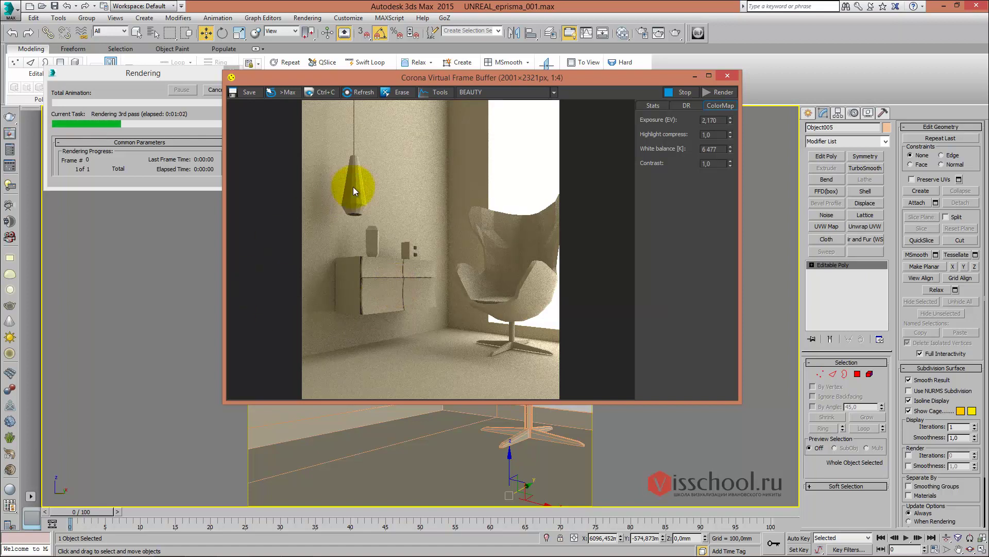
{"action": "key", "text": "alt+Tab"}
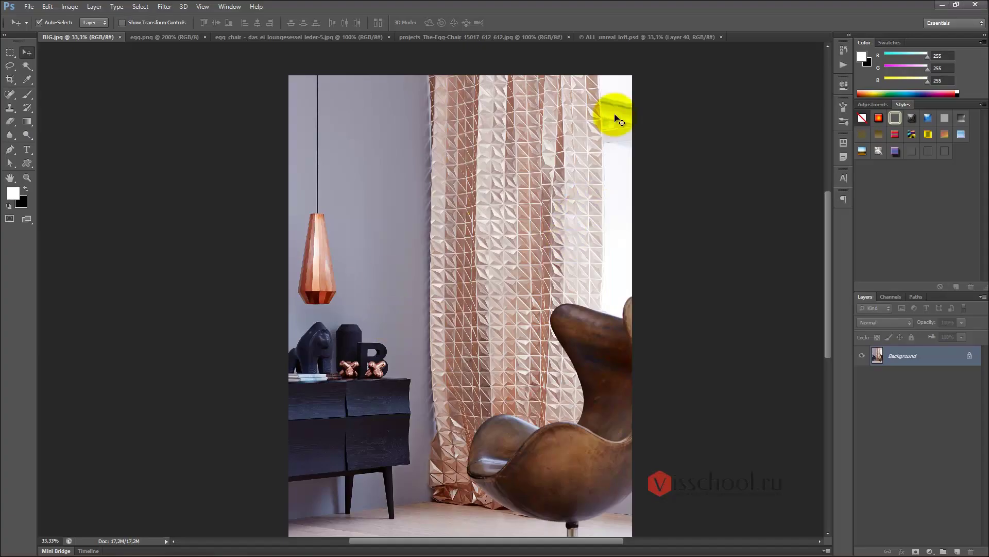
{"action": "key", "text": "alt+Tab"}
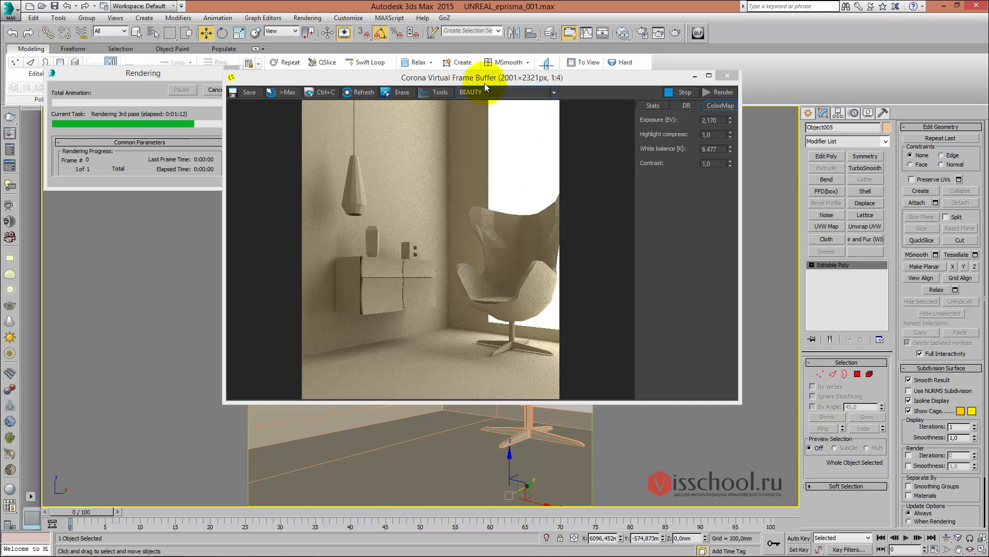
Arrange the frame buffer and enlarge the Rendering progress dialog to show Render Settings
{"action": "left_click_drag", "start_coordinate": [472, 74], "coordinate": [493, 81]}
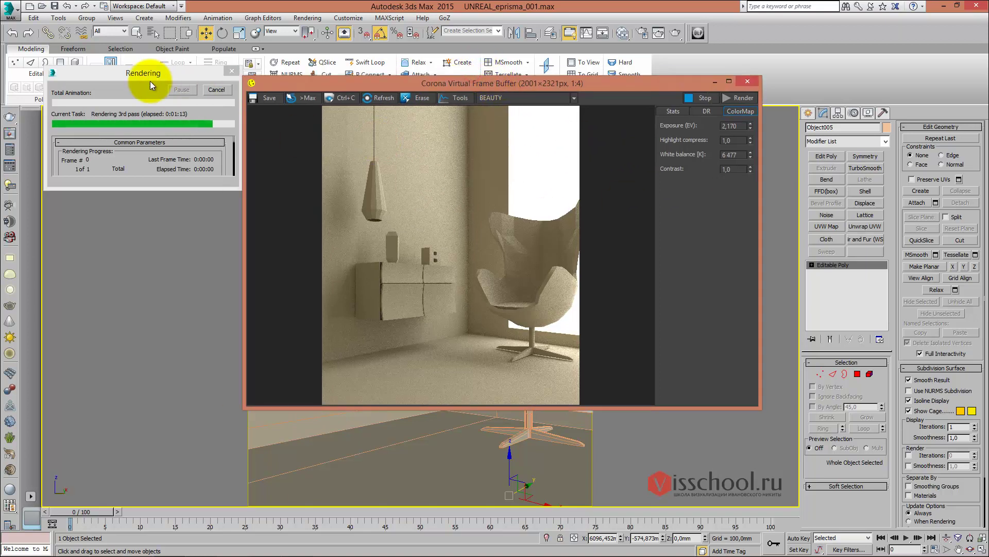
{"action": "left_click_drag", "start_coordinate": [153, 75], "coordinate": [164, 89]}
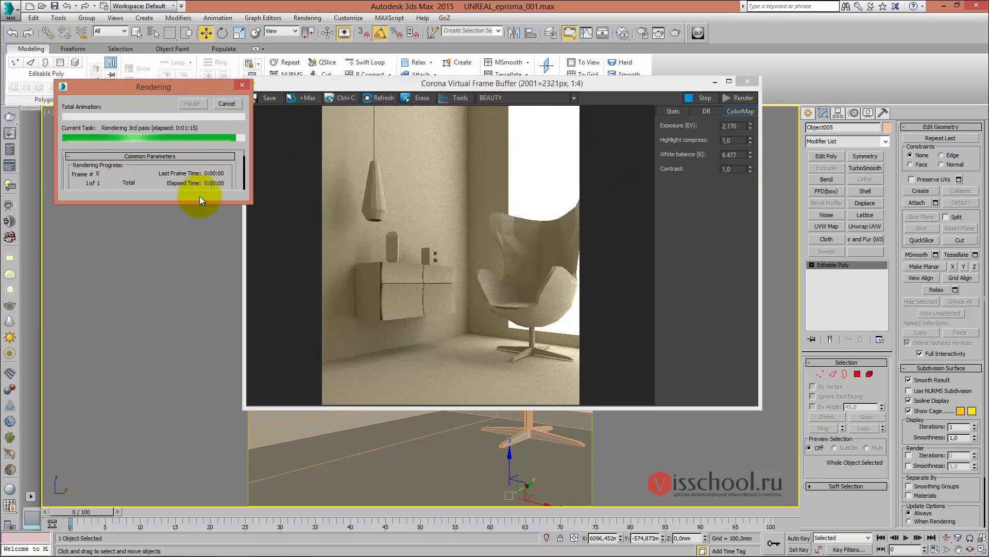
{"action": "left_click_drag", "start_coordinate": [188, 204], "coordinate": [188, 252]}
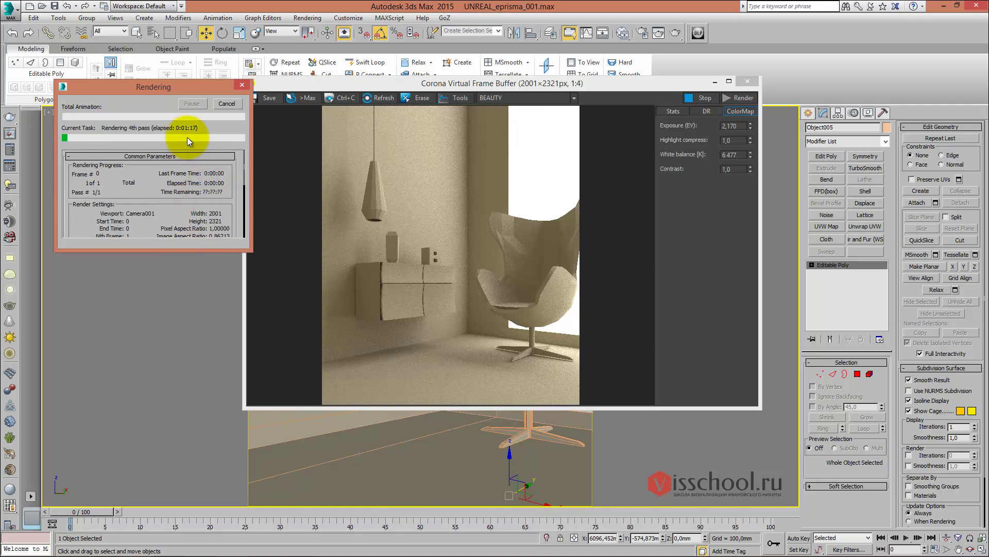
{"action": "left_click_drag", "start_coordinate": [162, 86], "coordinate": [175, 86]}
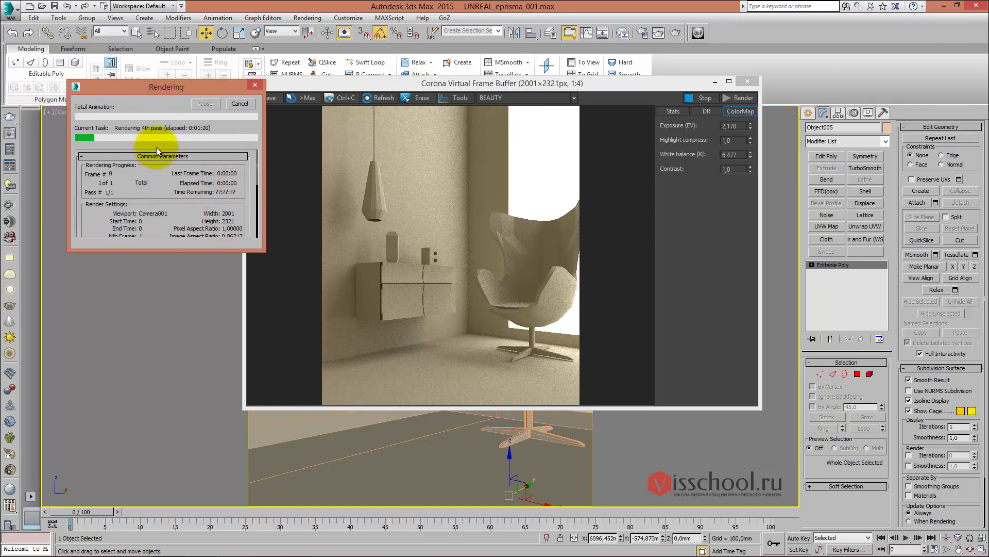
{"action": "left_click_drag", "start_coordinate": [184, 88], "coordinate": [181, 92]}
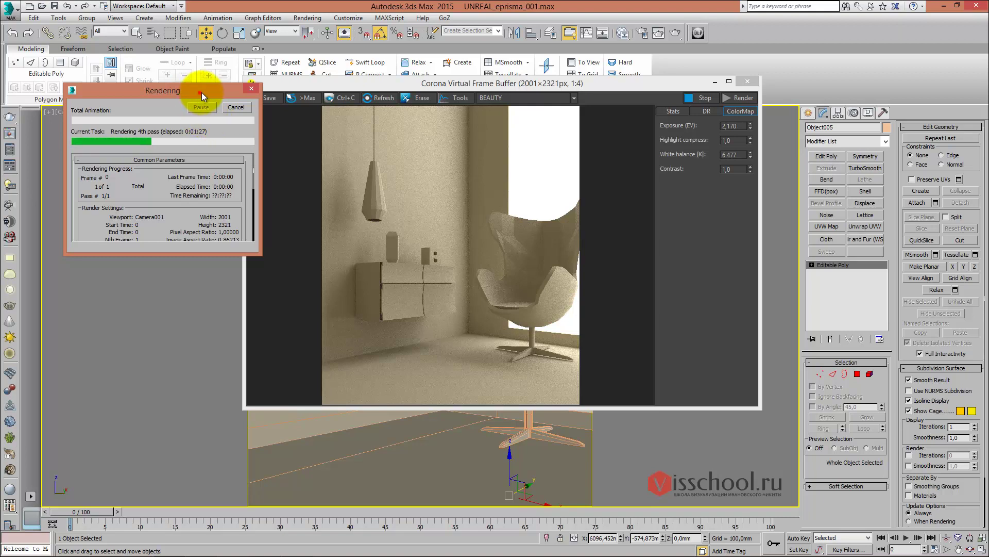
{"action": "left_click_drag", "start_coordinate": [199, 92], "coordinate": [211, 96]}
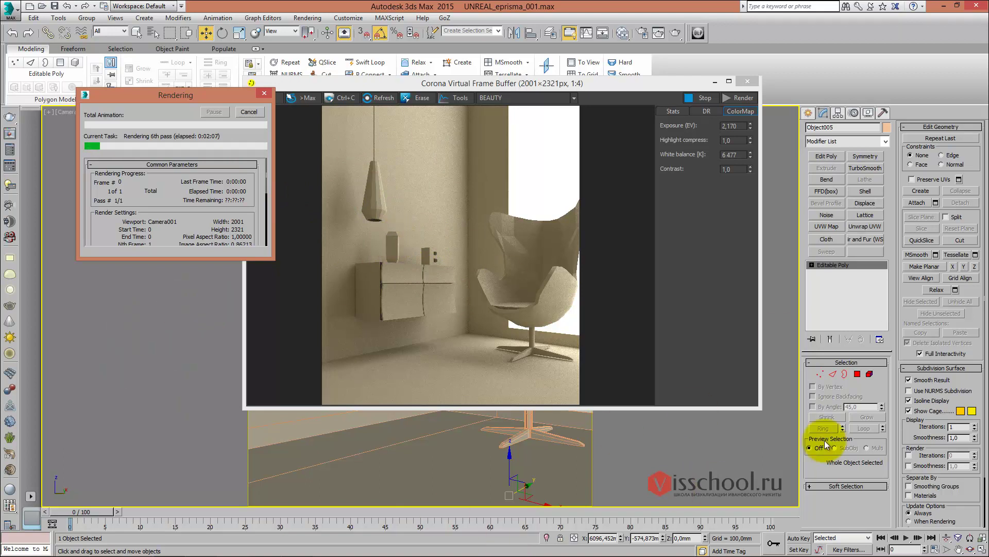
Bring the webinar chat browser window over the render
{"action": "left_click", "coordinate": [354, 544]}
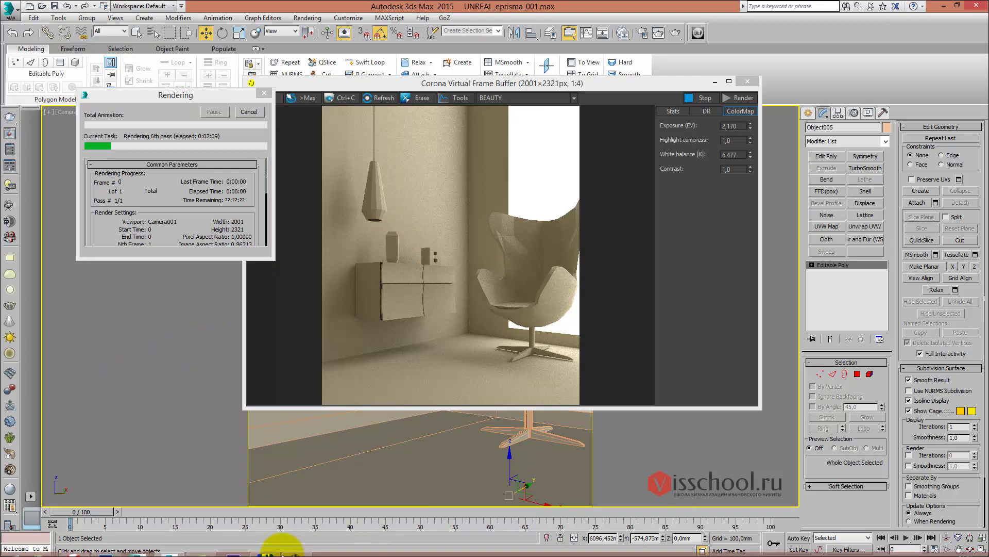
{"action": "left_click", "coordinate": [285, 550]}
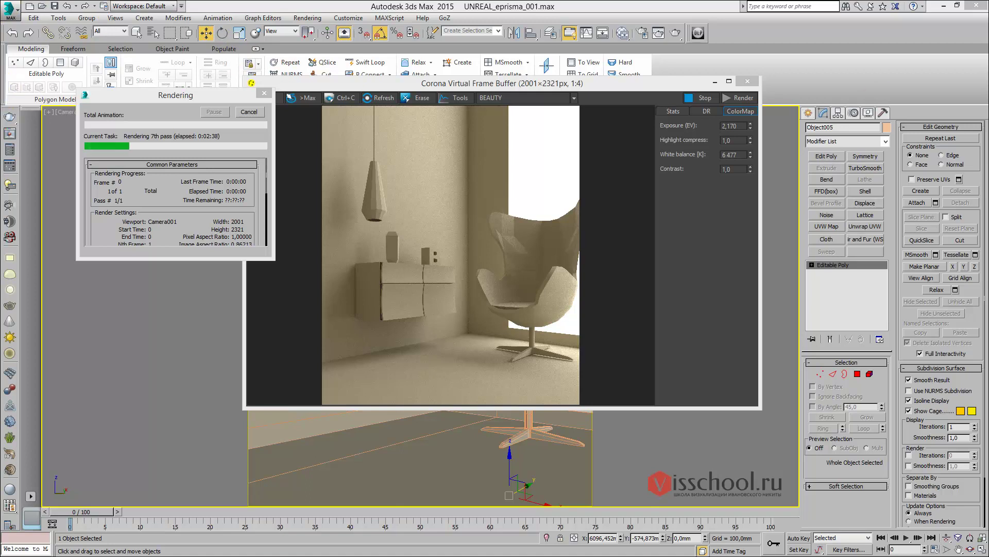
{"action": "left_click_drag", "start_coordinate": [988, 23], "coordinate": [525, 26]}
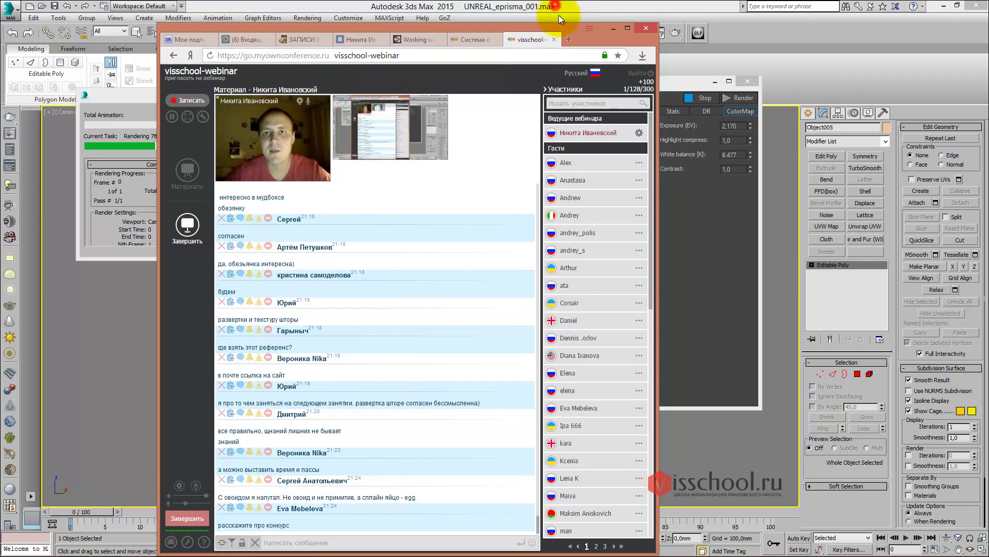
Maximise the browser and open the free Unreal Eprisma part 2 webinar page
{"action": "double_click", "coordinate": [558, 26]}
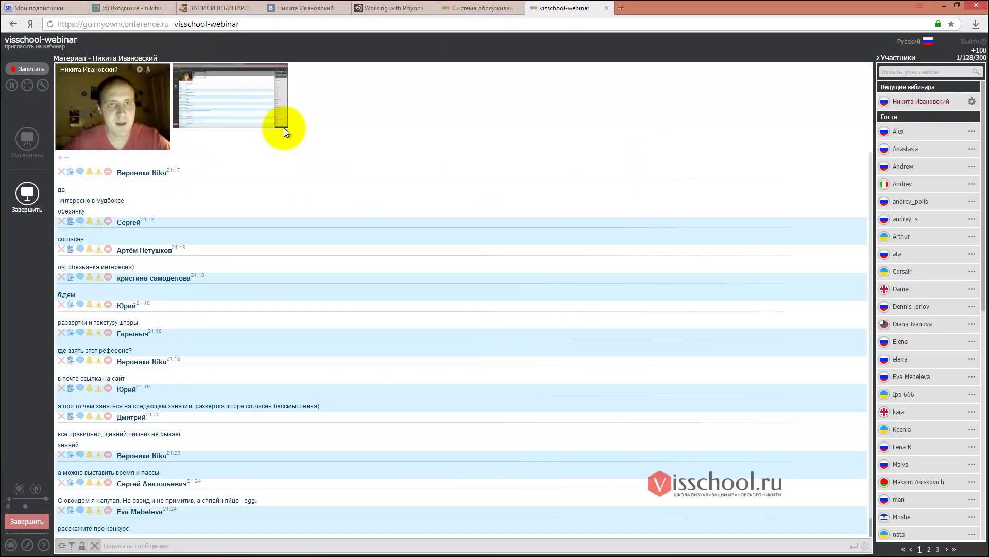
{"action": "left_click", "coordinate": [217, 6]}
{"action": "scroll", "coordinate": [381, 181], "scroll_direction": "up", "scroll_amount": 5}
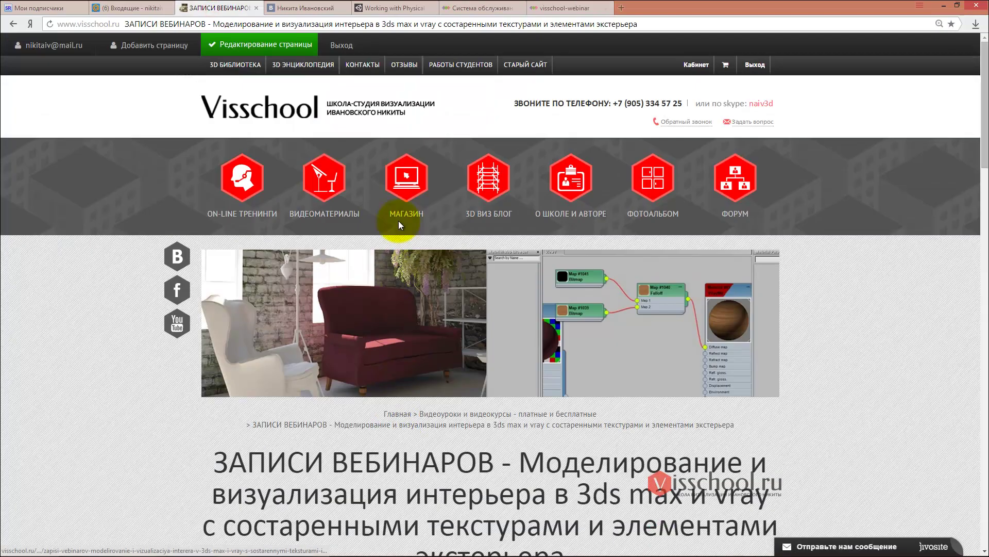
{"action": "left_click", "coordinate": [258, 180]}
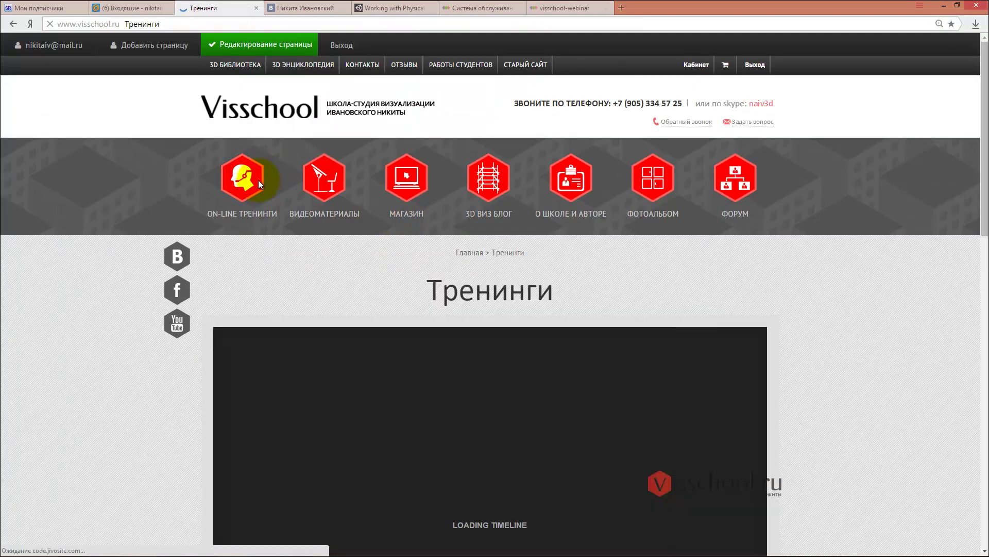
{"action": "scroll", "coordinate": [366, 210], "scroll_direction": "down", "scroll_amount": 1}
{"action": "scroll", "coordinate": [367, 210], "scroll_direction": "down", "scroll_amount": 7}
{"action": "scroll", "coordinate": [395, 215], "scroll_direction": "down", "scroll_amount": 2}
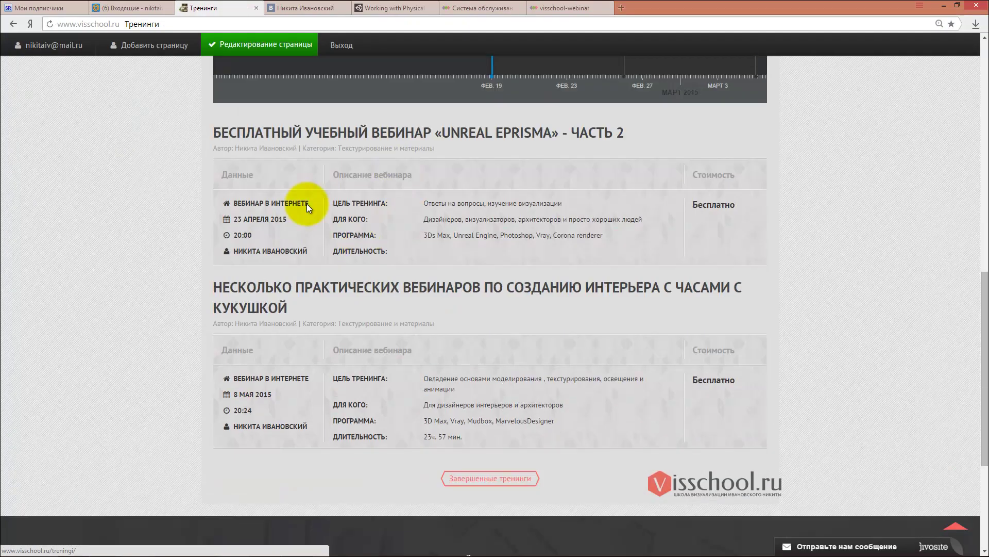
{"action": "left_click", "coordinate": [318, 135]}
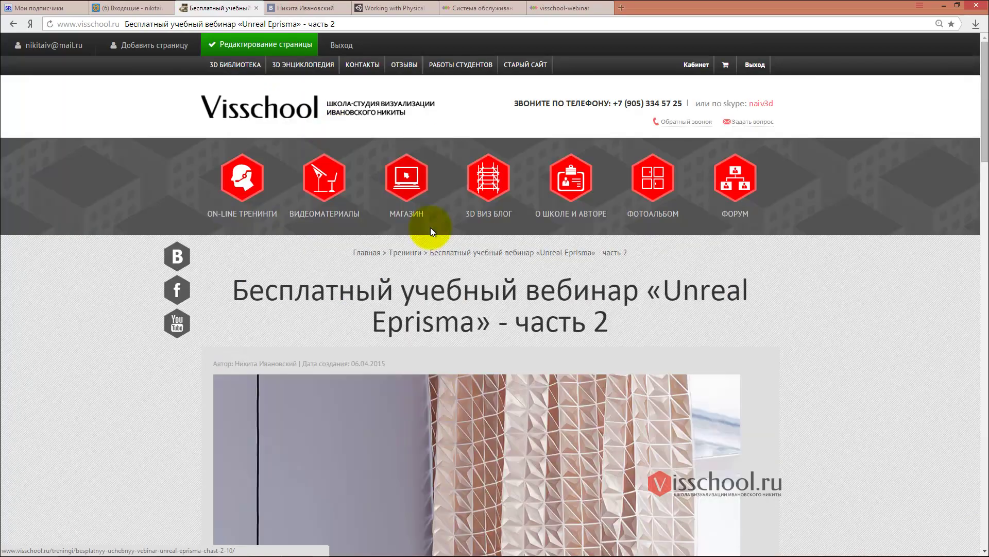
{"action": "scroll", "coordinate": [412, 216], "scroll_direction": "down", "scroll_amount": 5}
{"action": "scroll", "coordinate": [426, 240], "scroll_direction": "down", "scroll_amount": 10}
{"action": "scroll", "coordinate": [436, 247], "scroll_direction": "down", "scroll_amount": 10}
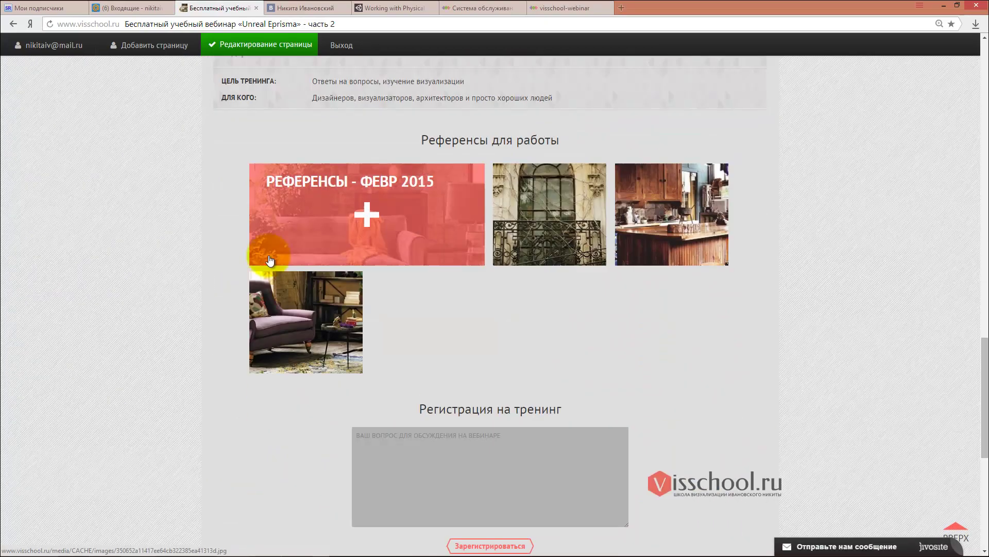
{"action": "scroll", "coordinate": [395, 237], "scroll_direction": "up", "scroll_amount": 15}
{"action": "scroll", "coordinate": [395, 236], "scroll_direction": "up", "scroll_amount": 8}
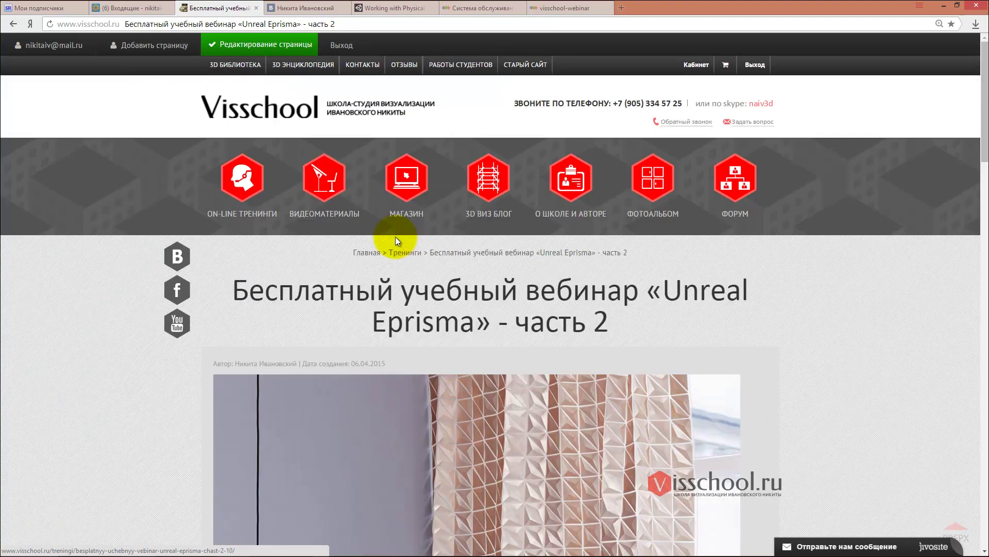
Open the photo gallery's Unreal Eprisma webinar references album
{"action": "left_click", "coordinate": [653, 178]}
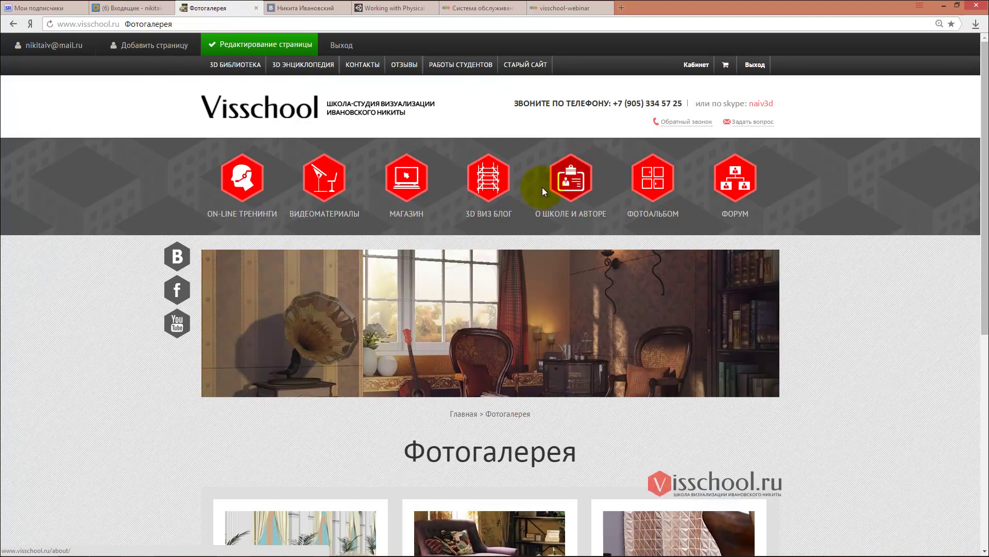
{"action": "scroll", "coordinate": [533, 203], "scroll_direction": "down", "scroll_amount": 4}
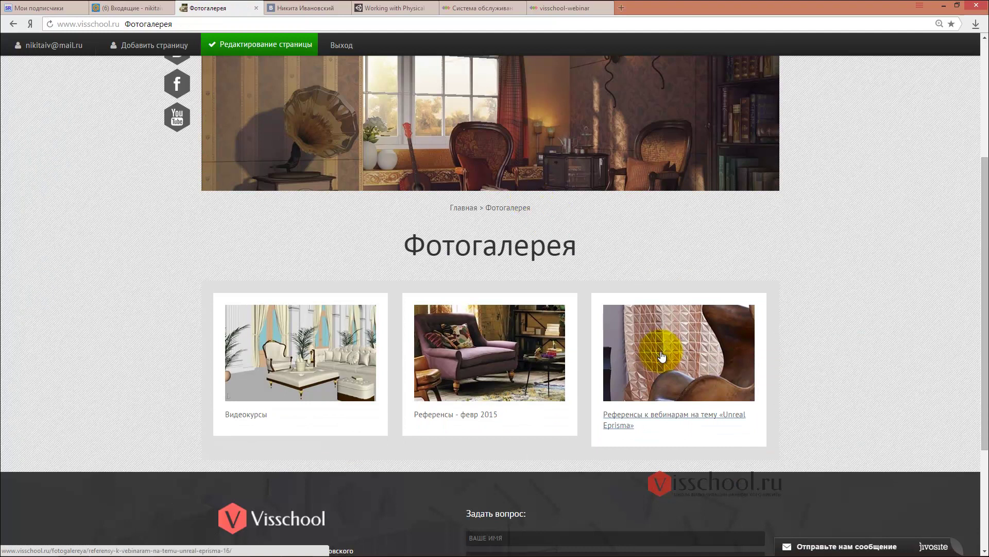
{"action": "left_click", "coordinate": [637, 419]}
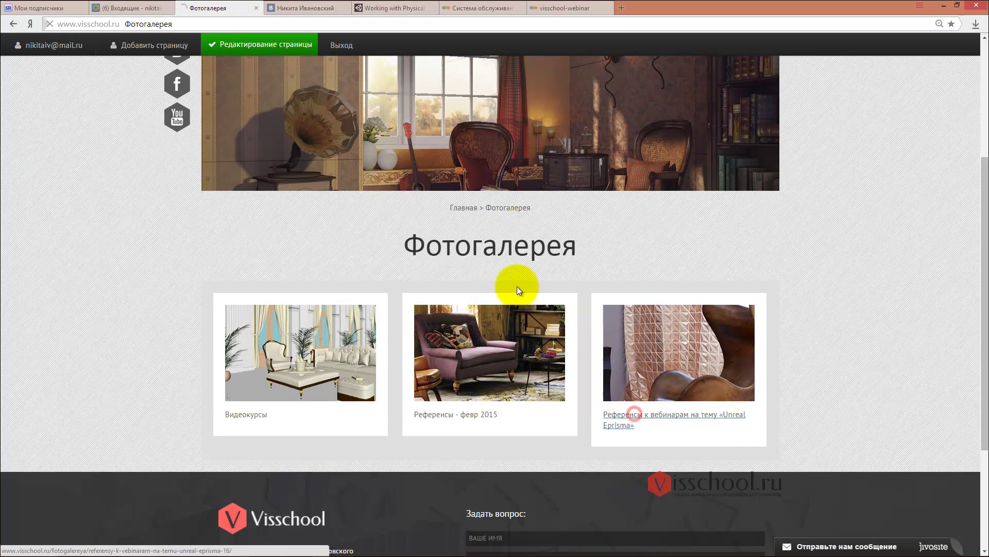
{"action": "scroll", "coordinate": [485, 221], "scroll_direction": "down", "scroll_amount": 8}
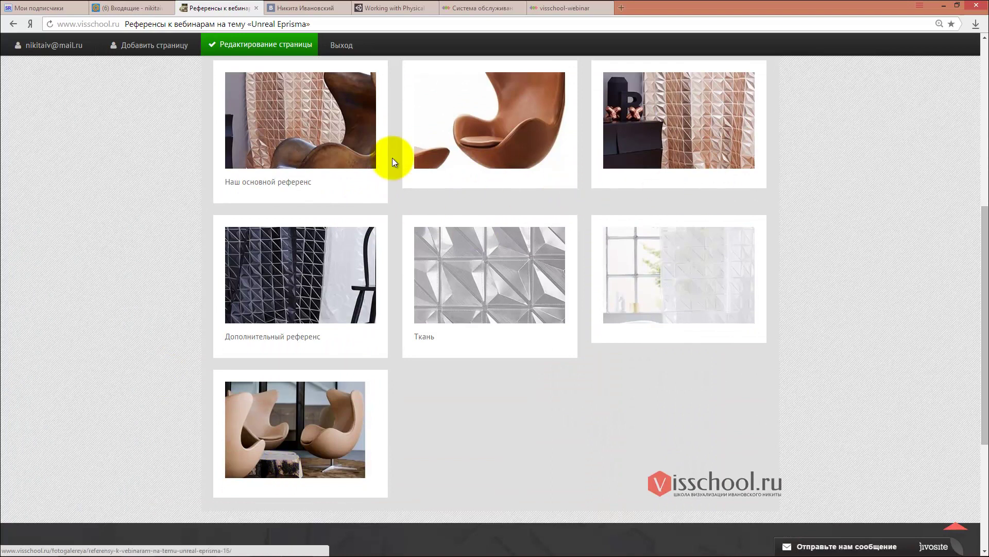
{"action": "scroll", "coordinate": [392, 153], "scroll_direction": "up", "scroll_amount": 2}
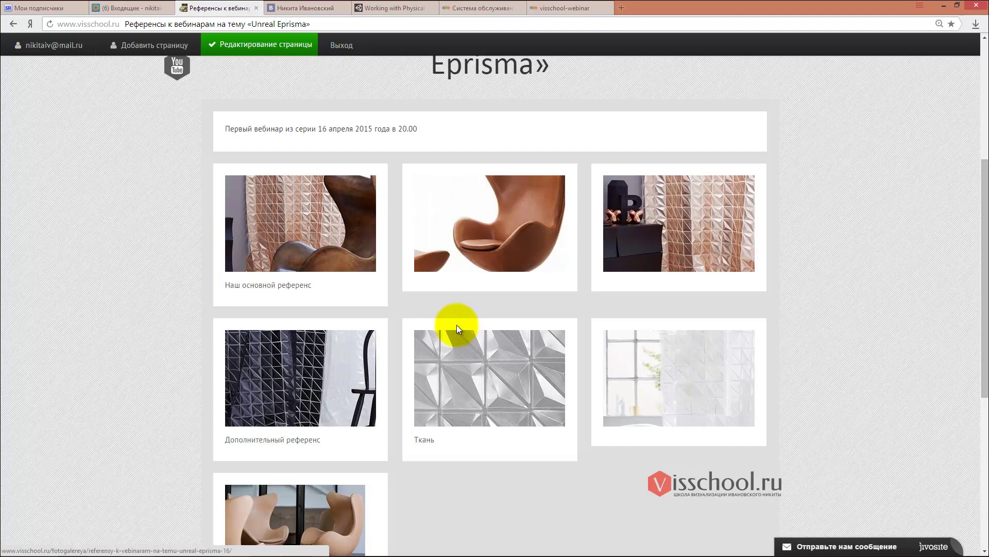
Enlarge and close a reference photo, then the «Ткань» fabric image
{"action": "left_click", "coordinate": [286, 238]}
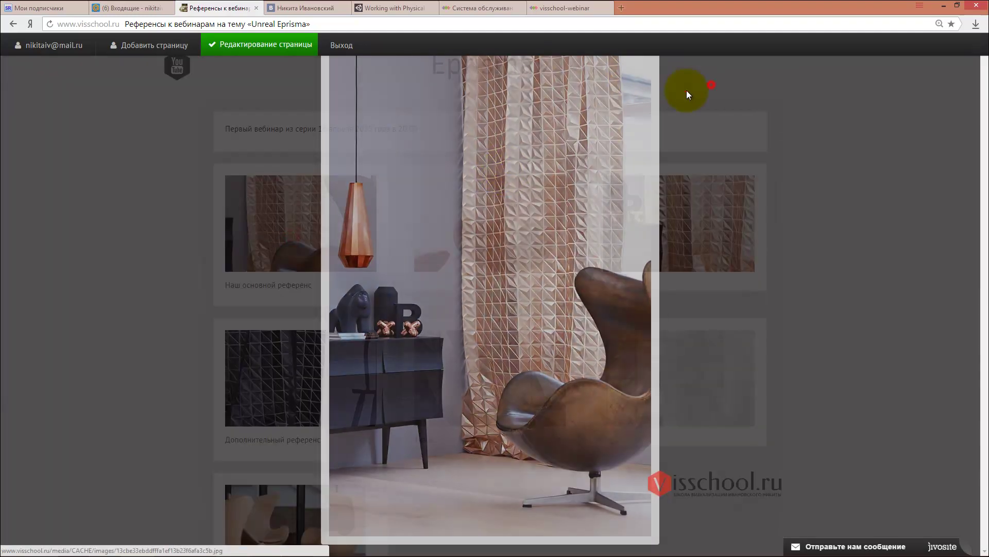
{"action": "left_click", "coordinate": [710, 85]}
{"action": "scroll", "coordinate": [499, 193], "scroll_direction": "down", "scroll_amount": 2}
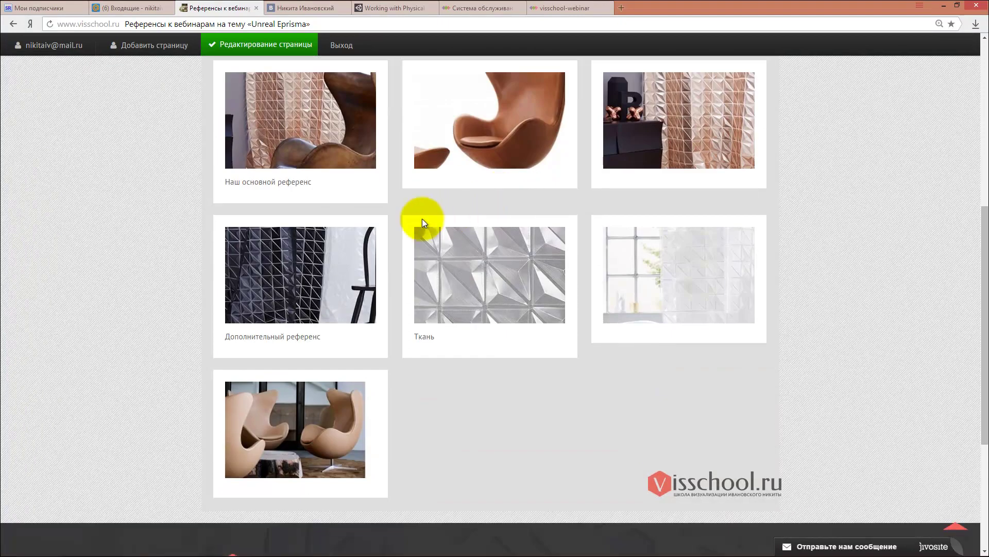
{"action": "left_click", "coordinate": [481, 274]}
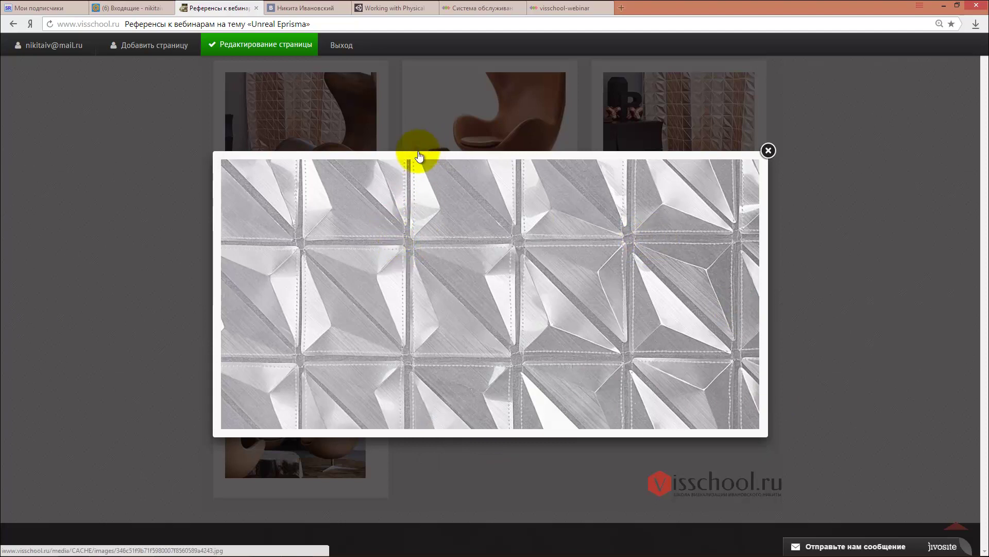
{"action": "left_click", "coordinate": [767, 150]}
{"action": "scroll", "coordinate": [447, 172], "scroll_direction": "up", "scroll_amount": 4}
{"action": "scroll", "coordinate": [514, 190], "scroll_direction": "up", "scroll_amount": 2}
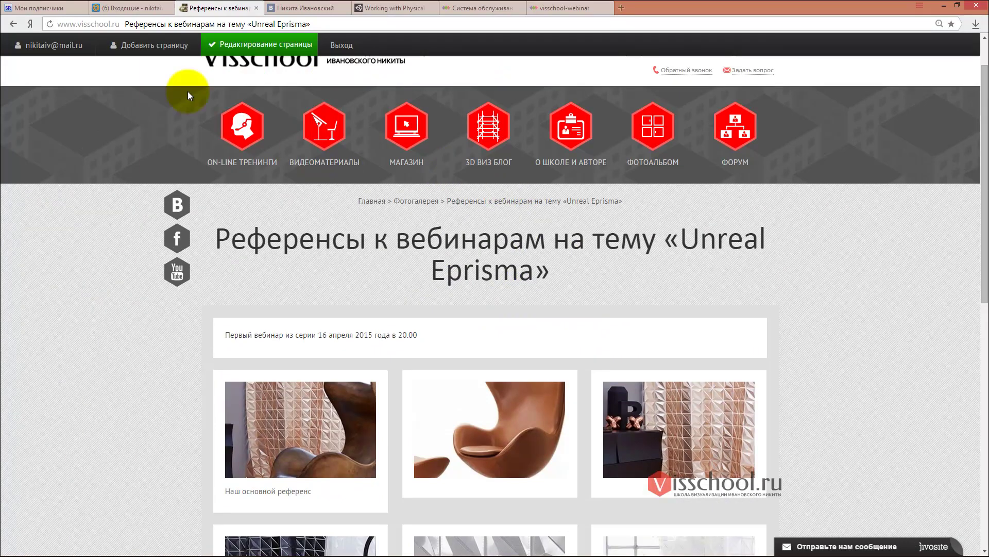
Switch to the visschool-webinar tab to follow questions on ZBrush vs Mudbox and Unreal shading
{"action": "left_click", "coordinate": [555, 8]}
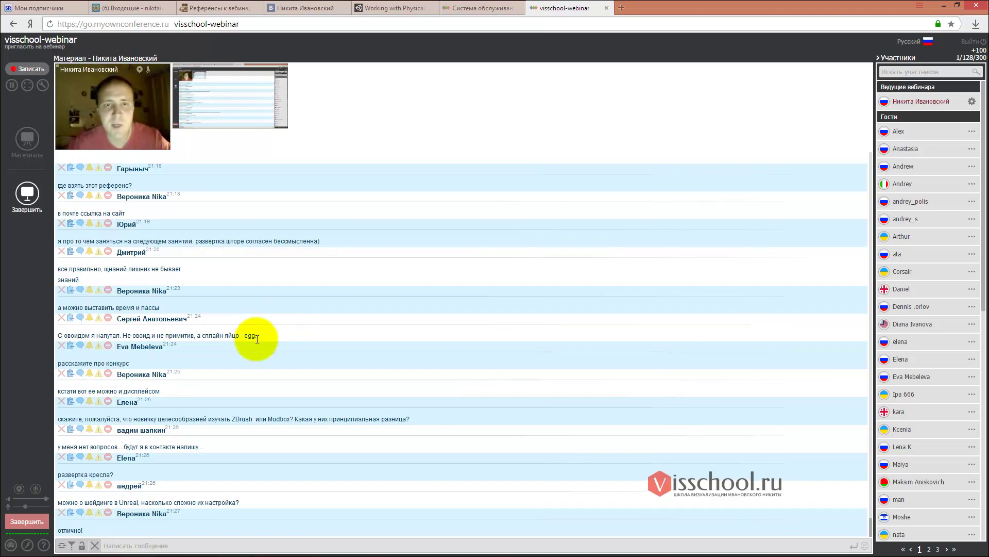
Zoom around the in-progress Corona frame buffer render, then return to Photoshop's BIG.jpg
{"action": "key", "text": "alt+Tab"}
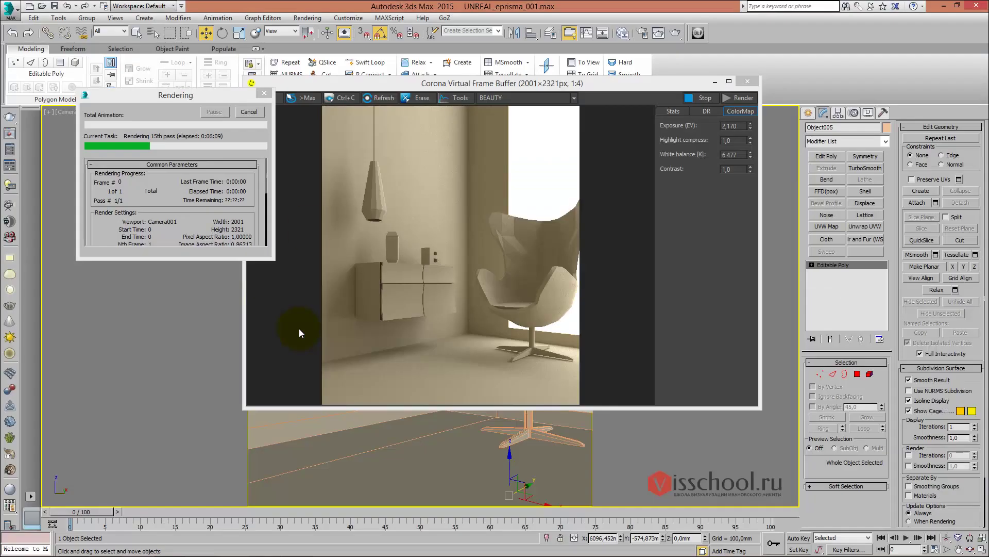
{"action": "left_click", "coordinate": [397, 232]}
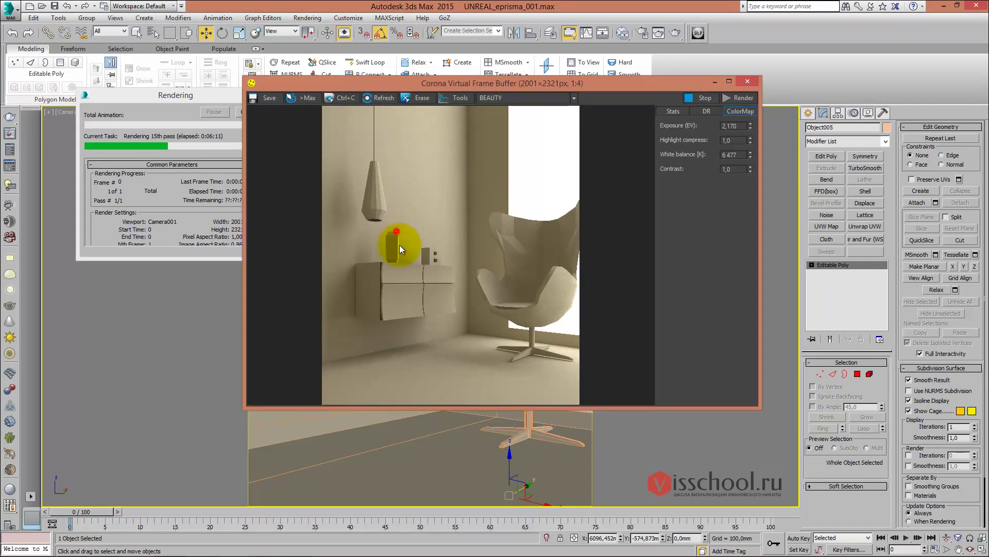
{"action": "scroll", "coordinate": [397, 231], "scroll_direction": "up", "scroll_amount": 1}
{"action": "scroll", "coordinate": [404, 258], "scroll_direction": "up", "scroll_amount": 1}
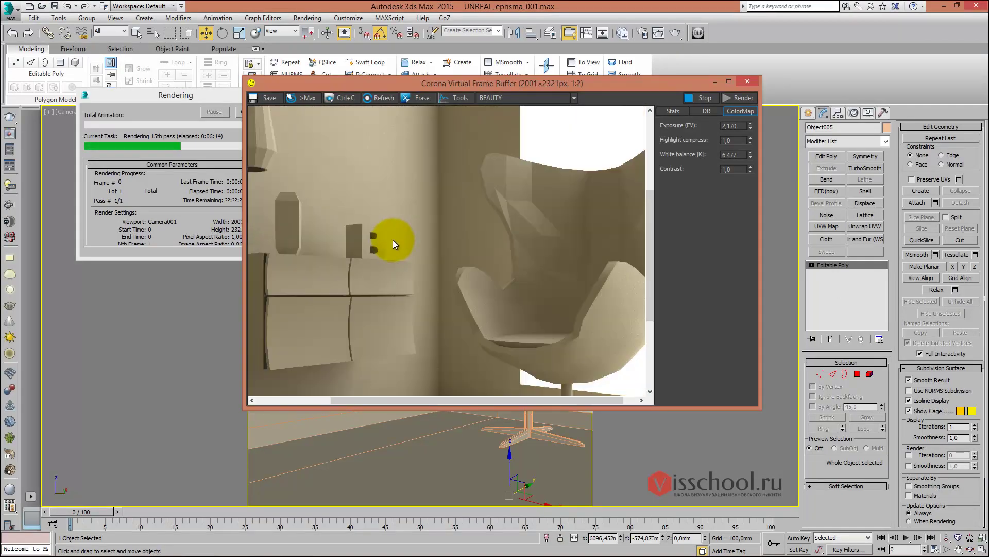
{"action": "scroll", "coordinate": [463, 256], "scroll_direction": "down", "scroll_amount": 1}
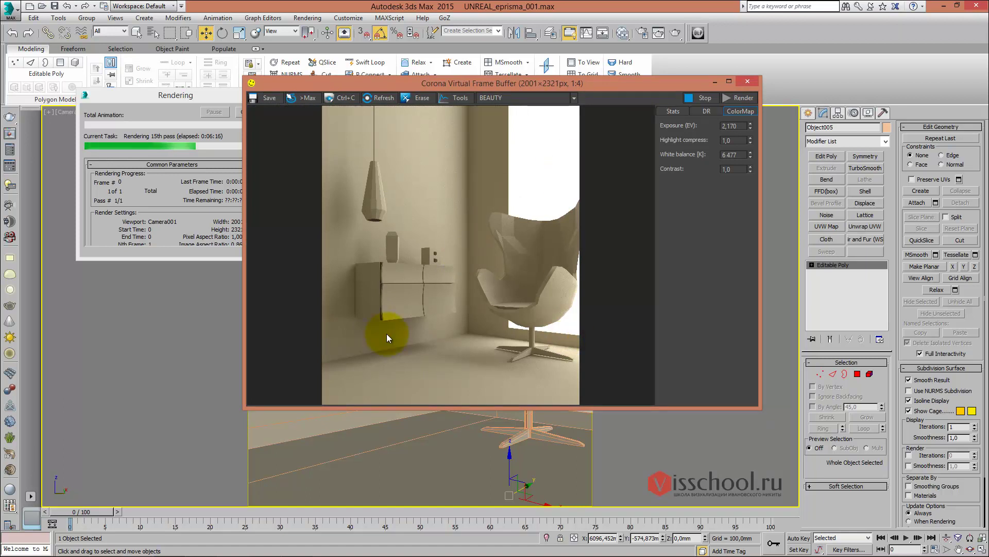
{"action": "key", "text": "alt+Tab"}
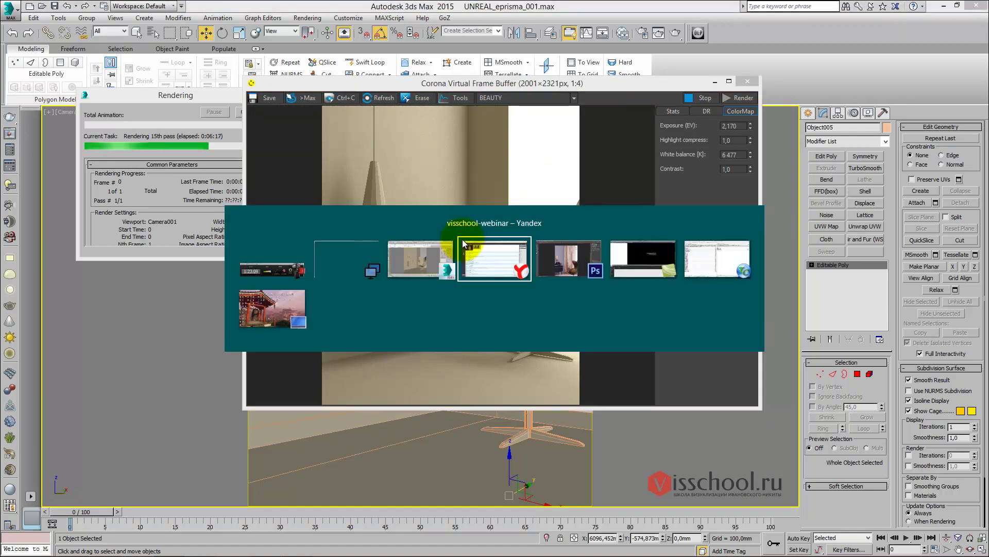
{"action": "key", "text": "alt+Tab"}
{"action": "key", "text": "alt+Tab"}
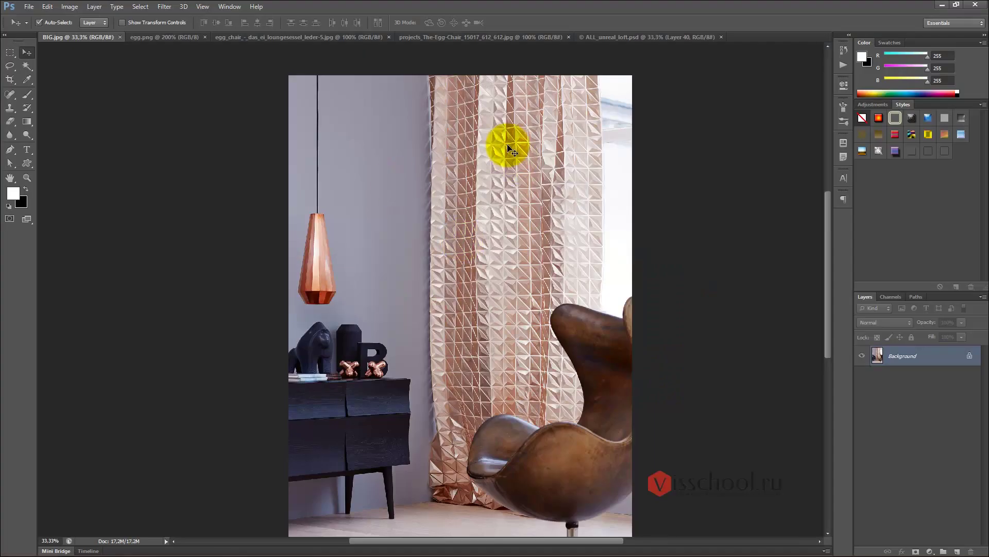
Open the ALL_unreal_loft.psd collage and pan across its photos
{"action": "left_click", "coordinate": [597, 39]}
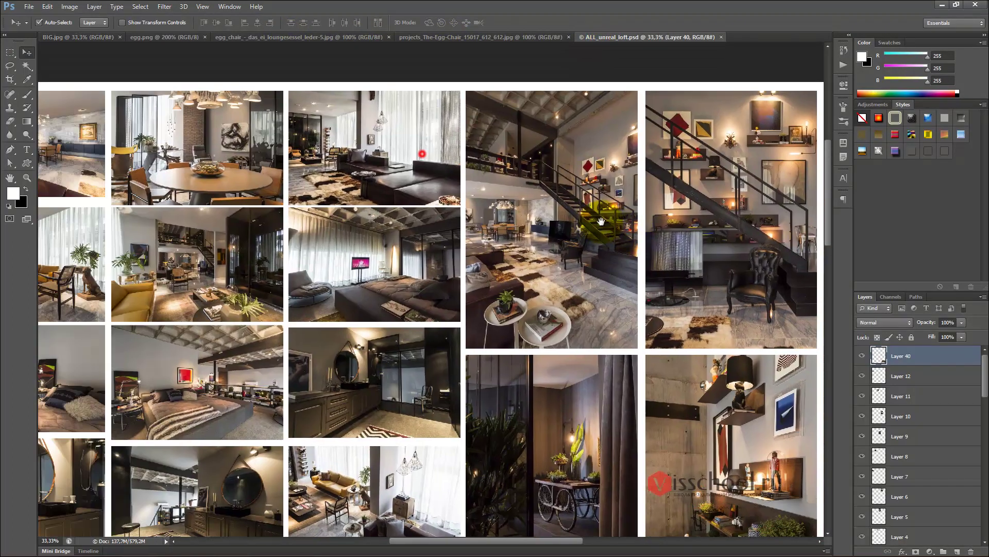
{"action": "left_click_drag", "start_coordinate": [494, 154], "coordinate": [436, 132]}
{"action": "scroll", "coordinate": [454, 170], "scroll_direction": "down", "scroll_amount": 5}
{"action": "scroll", "coordinate": [463, 191], "scroll_direction": "down", "scroll_amount": 5}
{"action": "scroll", "coordinate": [474, 206], "scroll_direction": "left", "scroll_amount": 3}
{"action": "scroll", "coordinate": [484, 222], "scroll_direction": "left", "scroll_amount": 3}
{"action": "scroll", "coordinate": [481, 221], "scroll_direction": "down", "scroll_amount": 3}
{"action": "scroll", "coordinate": [482, 221], "scroll_direction": "left", "scroll_amount": 3}
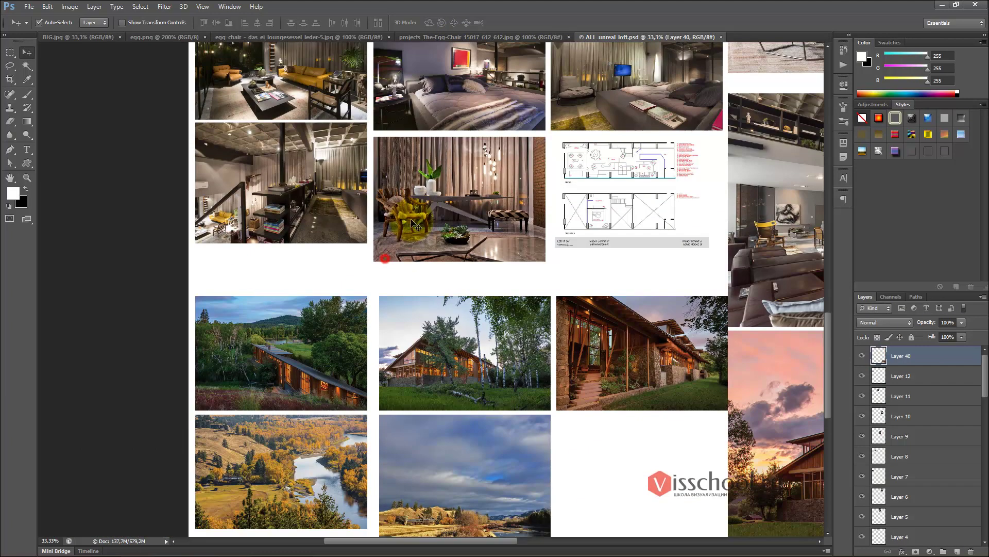
Zoom in on the wooden chair and armchair-with-stairs photos, then zoom back out
{"action": "left_click", "coordinate": [403, 210]}
{"action": "left_click_drag", "start_coordinate": [467, 188], "coordinate": [411, 290]}
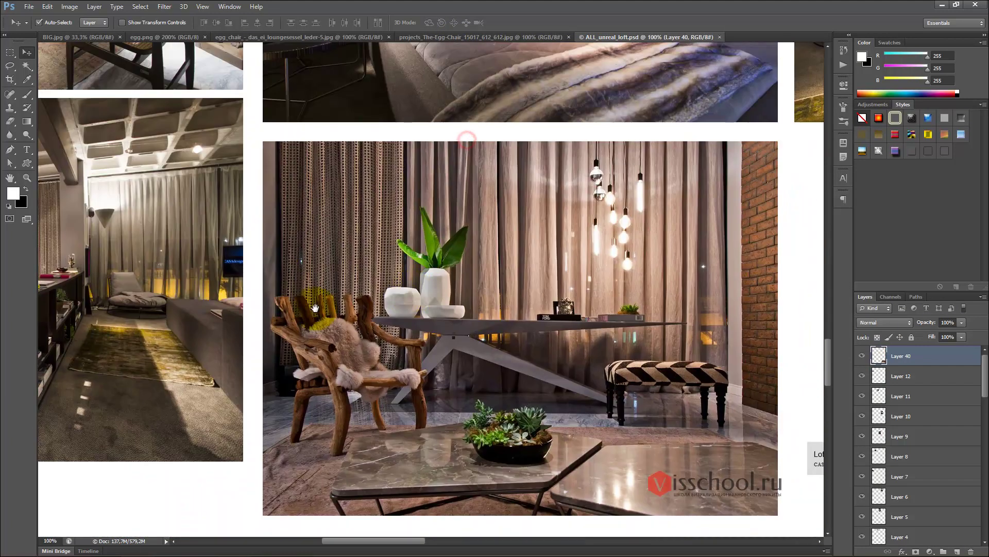
{"action": "left_click_drag", "start_coordinate": [438, 187], "coordinate": [475, 298]}
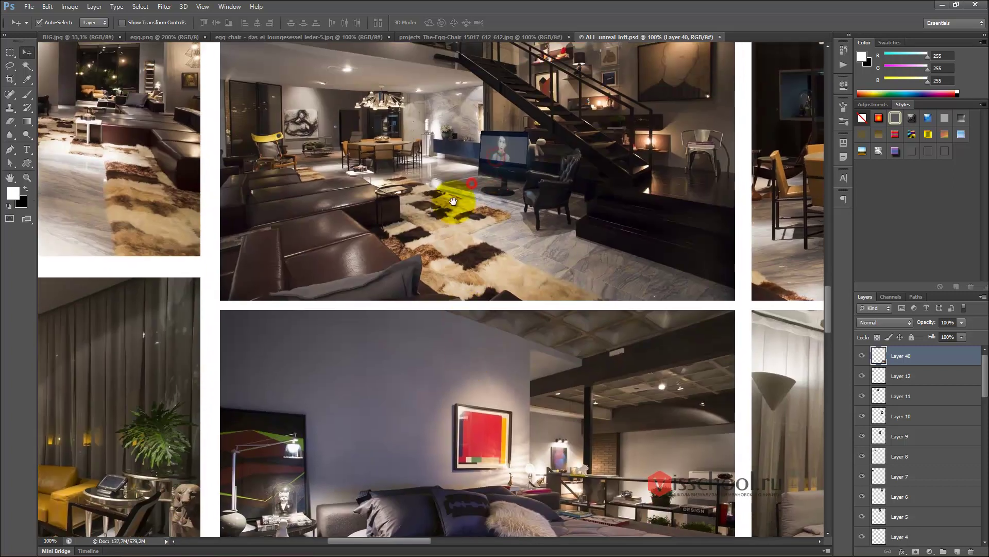
{"action": "mouse_move", "coordinate": [455, 192]}
{"action": "left_mouse_down"}
{"action": "mouse_move", "coordinate": [431, 382]}
{"action": "mouse_move", "coordinate": [268, 165]}
{"action": "left_mouse_up"}
{"action": "mouse_move", "coordinate": [390, 284]}
{"action": "left_mouse_down", "text": "ctrl"}
{"action": "mouse_move", "coordinate": [424, 316]}
{"action": "mouse_move", "coordinate": [530, 166]}
{"action": "mouse_move", "coordinate": [494, 167]}
{"action": "left_mouse_up", "text": "ctrl"}
{"action": "left_click", "coordinate": [495, 166], "text": "alt"}
{"action": "left_click", "coordinate": [495, 166], "text": "alt"}
{"action": "left_click", "coordinate": [494, 166], "text": "alt"}
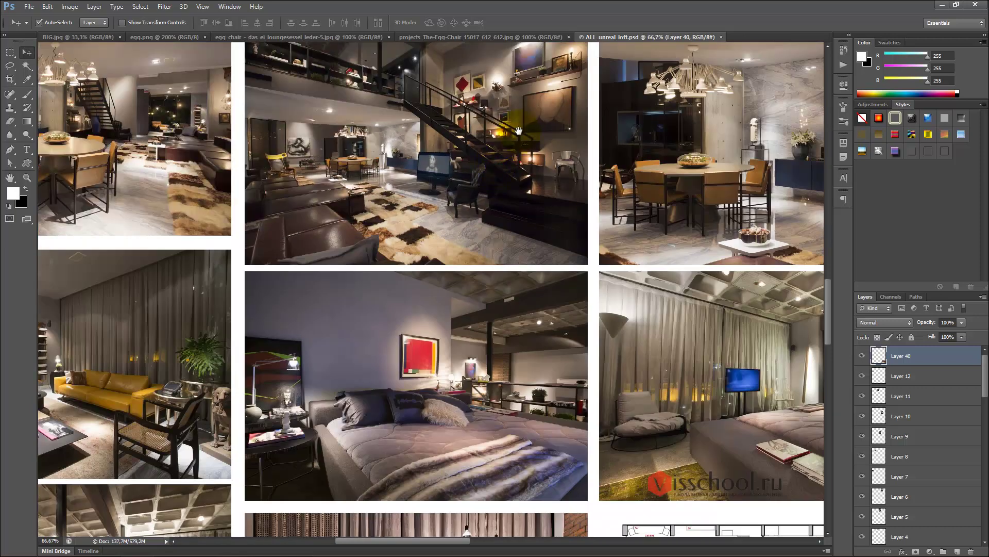
Pan to the bathroom and living-room photos, then return to the webinar chat
{"action": "left_click_drag", "start_coordinate": [598, 42], "coordinate": [474, 194]}
{"action": "left_click_drag", "start_coordinate": [567, 154], "coordinate": [493, 187]}
{"action": "mouse_move", "coordinate": [612, 75]}
{"action": "left_mouse_down"}
{"action": "mouse_move", "coordinate": [529, 198]}
{"action": "mouse_move", "coordinate": [447, 237]}
{"action": "left_mouse_up"}
{"action": "left_click_drag", "start_coordinate": [442, 150], "coordinate": [462, 287]}
{"action": "left_click_drag", "start_coordinate": [393, 155], "coordinate": [547, 218]}
{"action": "left_click_drag", "start_coordinate": [429, 174], "coordinate": [453, 298]}
{"action": "left_click_drag", "start_coordinate": [213, 390], "coordinate": [497, 265]}
{"action": "left_click_drag", "start_coordinate": [679, 185], "coordinate": [529, 163]}
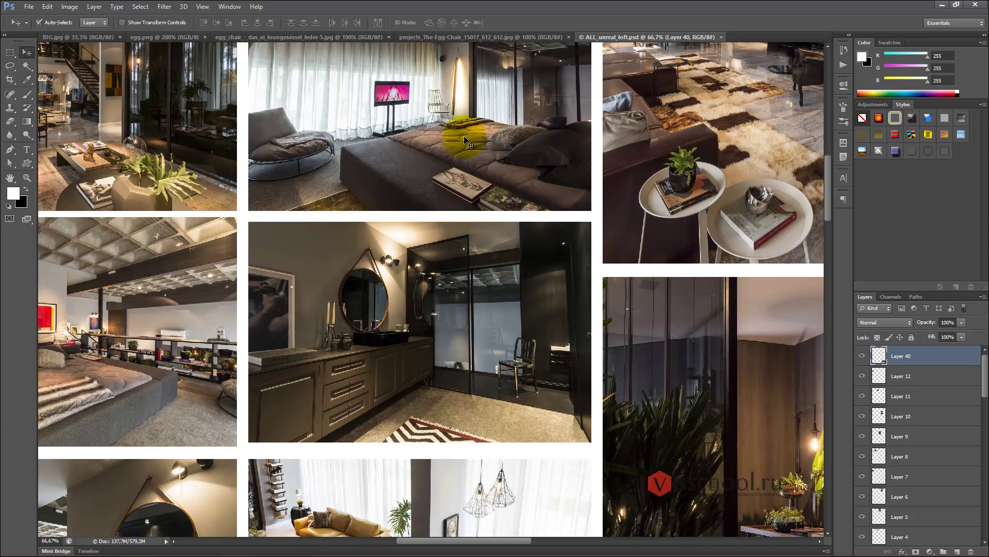
{"action": "key", "text": "alt+Tab"}
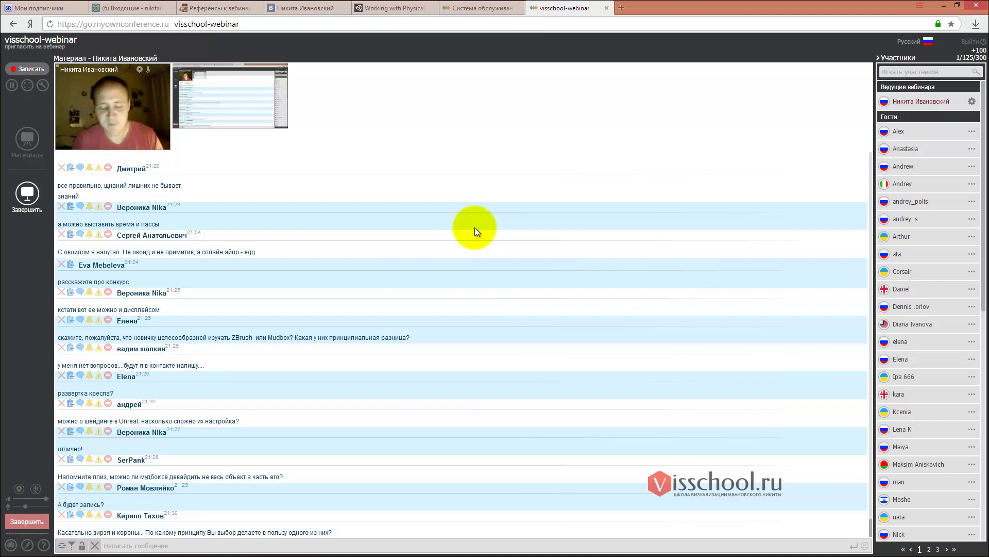
{"action": "mouse_move", "coordinate": [501, 218]}
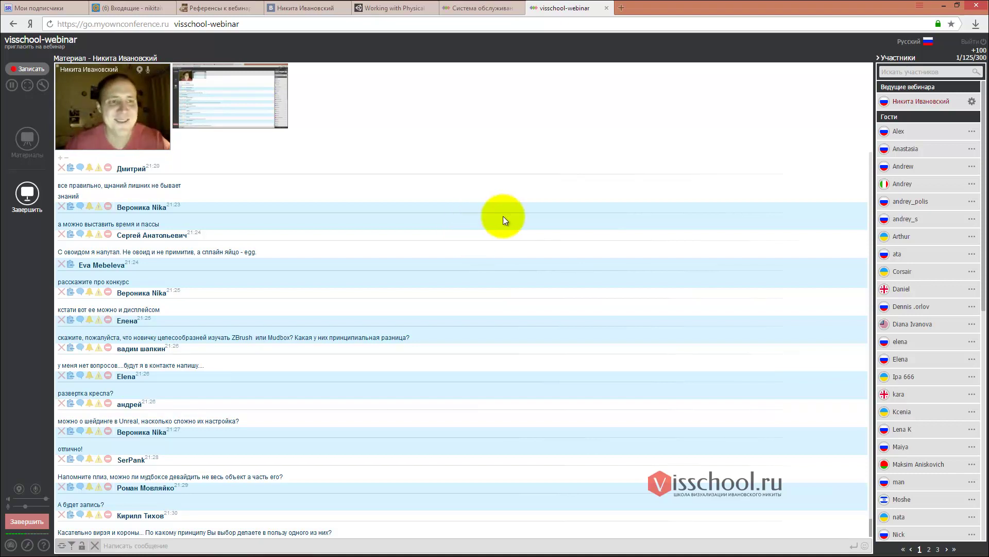
{"action": "key", "text": "alt+Tab"}
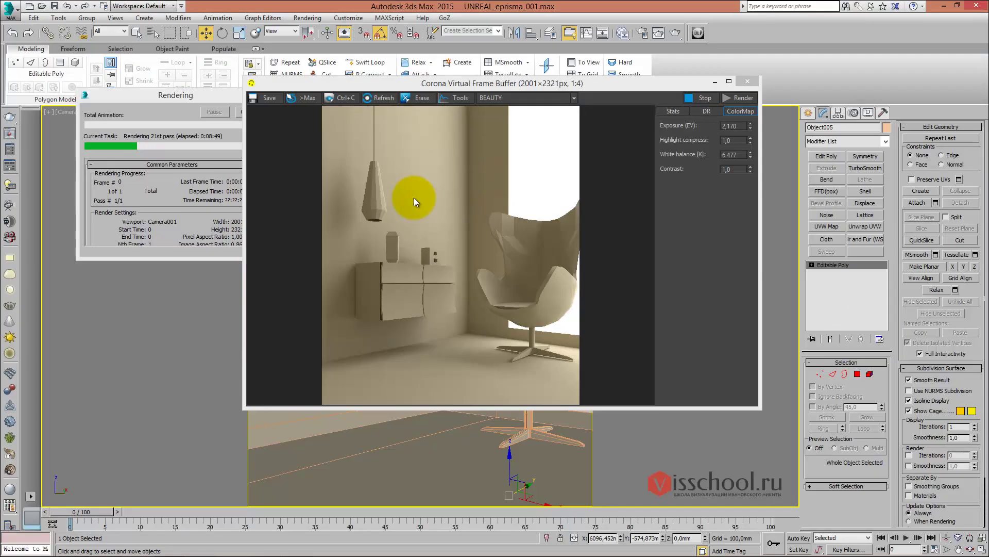
{"action": "left_click_drag", "start_coordinate": [173, 94], "coordinate": [144, 95]}
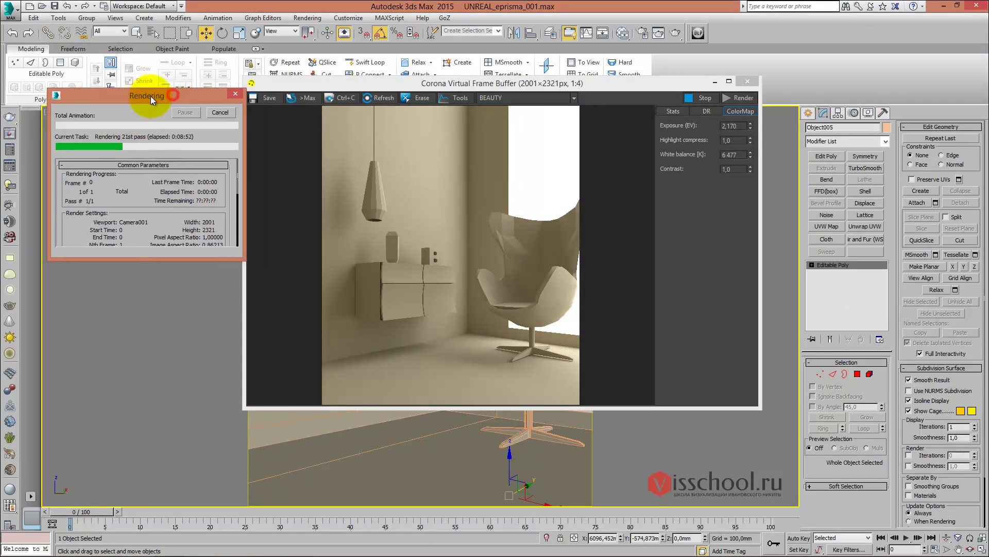
{"action": "left_click", "coordinate": [429, 215]}
{"action": "scroll", "coordinate": [428, 257], "scroll_direction": "up", "scroll_amount": 1}
{"action": "mouse_move", "coordinate": [471, 252]}
{"action": "left_mouse_down"}
{"action": "mouse_move", "coordinate": [511, 189]}
{"action": "mouse_move", "coordinate": [479, 200]}
{"action": "mouse_move", "coordinate": [482, 212]}
{"action": "left_mouse_up"}
{"action": "scroll", "coordinate": [386, 205], "scroll_direction": "up", "scroll_amount": 1}
{"action": "mouse_move", "coordinate": [386, 205]}
{"action": "left_mouse_down"}
{"action": "mouse_move", "coordinate": [450, 253]}
{"action": "mouse_move", "coordinate": [429, 218]}
{"action": "mouse_move", "coordinate": [411, 221]}
{"action": "left_mouse_up"}
{"action": "scroll", "coordinate": [429, 217], "scroll_direction": "down", "scroll_amount": 1}
{"action": "scroll", "coordinate": [415, 220], "scroll_direction": "down", "scroll_amount": 1}
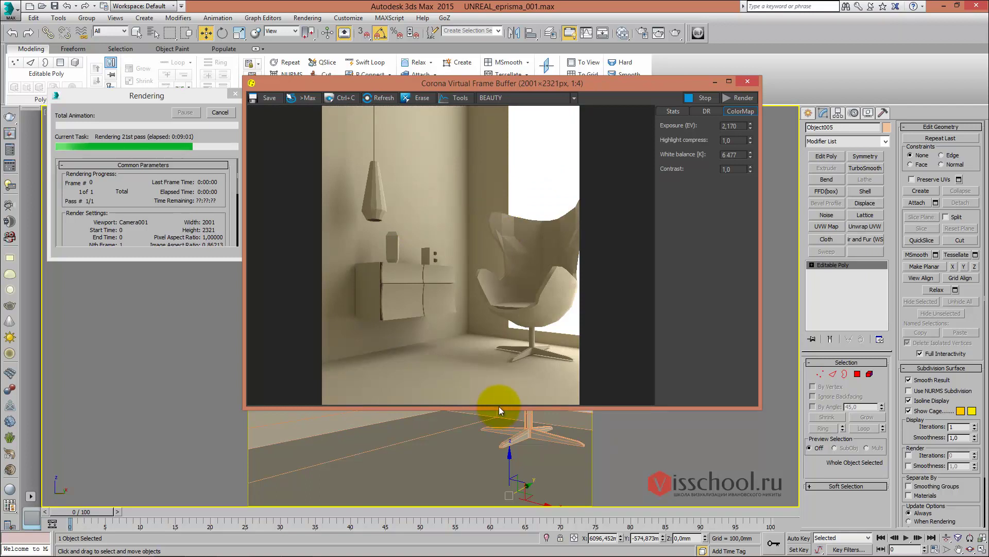
{"action": "left_click_drag", "start_coordinate": [499, 408], "coordinate": [494, 459]}
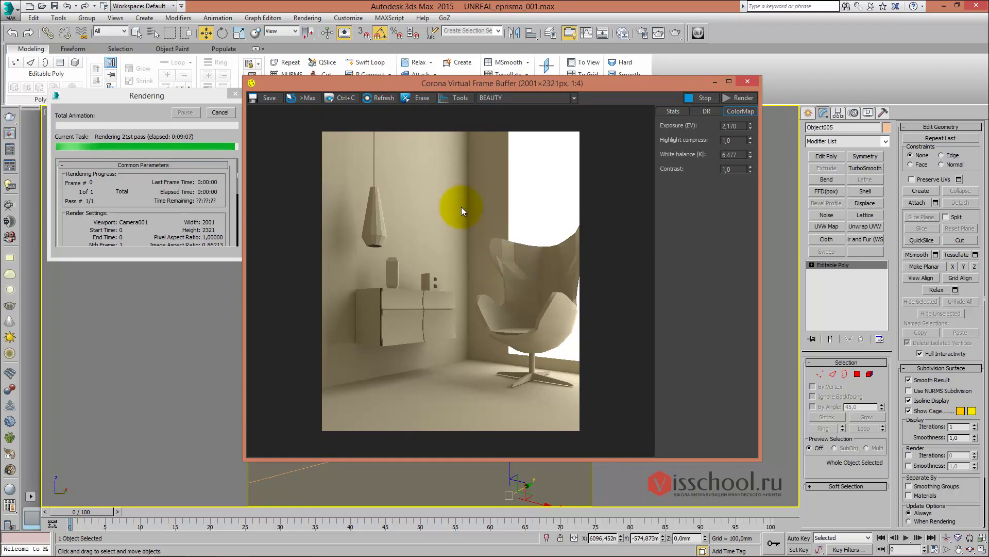
{"action": "left_click_drag", "start_coordinate": [448, 84], "coordinate": [471, 66]}
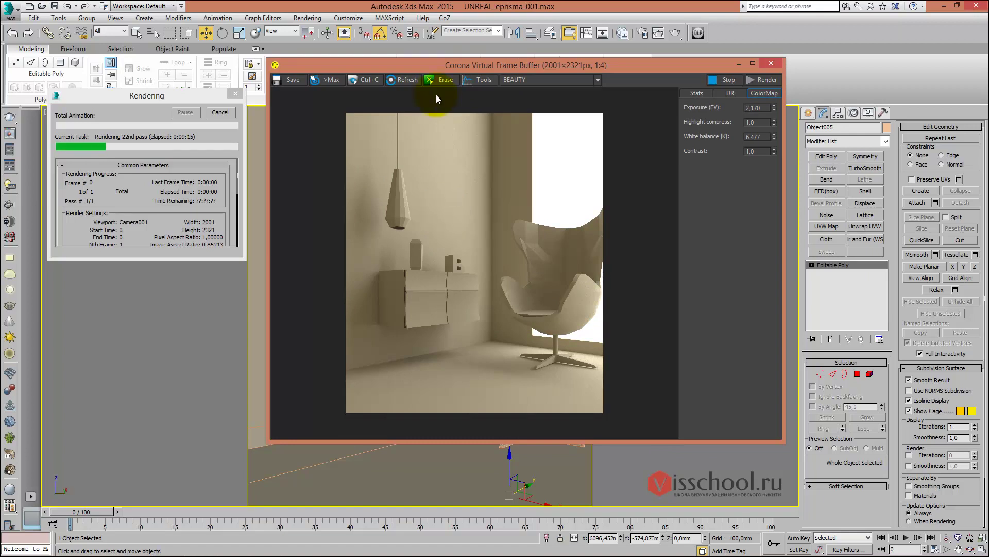
{"action": "left_click_drag", "start_coordinate": [448, 64], "coordinate": [423, 66]}
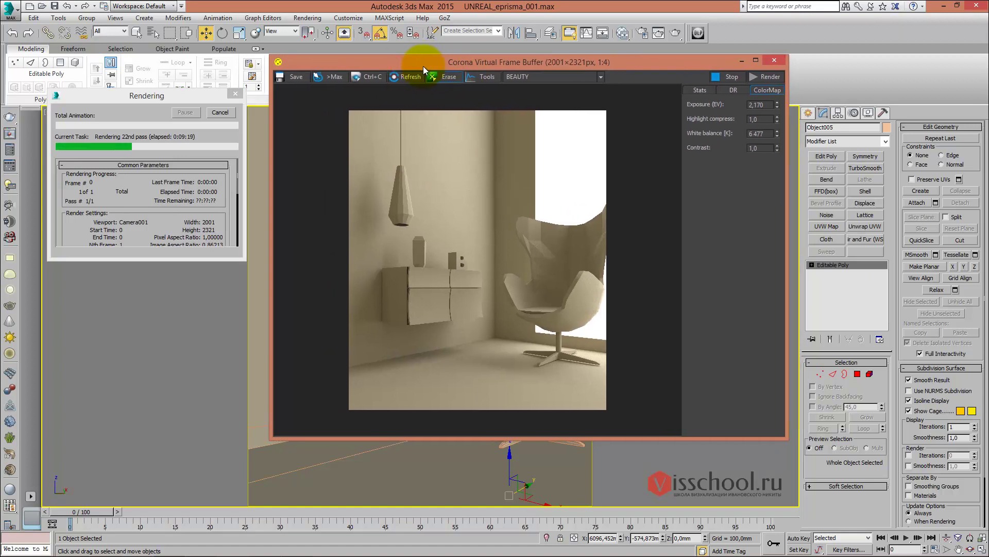
{"action": "left_click_drag", "start_coordinate": [422, 66], "coordinate": [405, 66]}
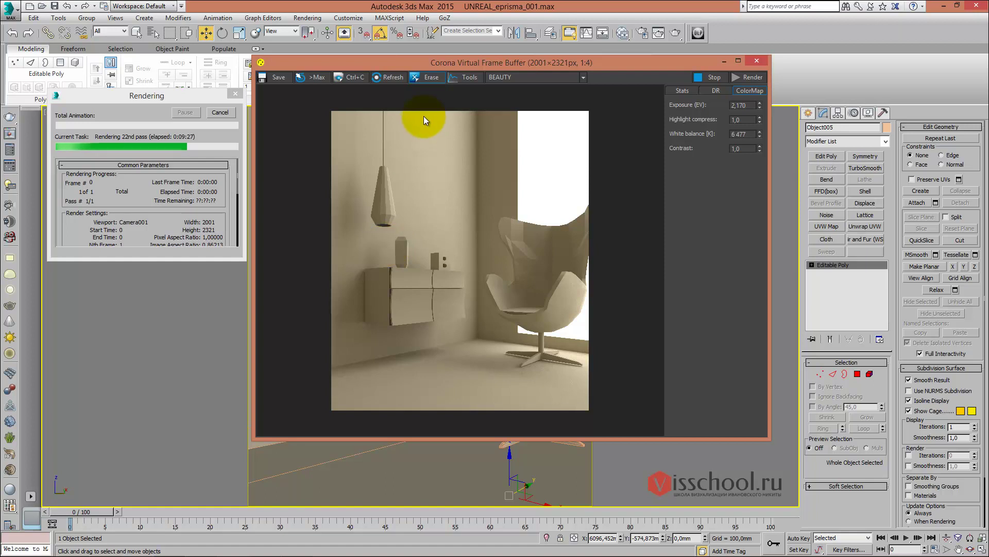
{"action": "left_click_drag", "start_coordinate": [427, 66], "coordinate": [435, 69]}
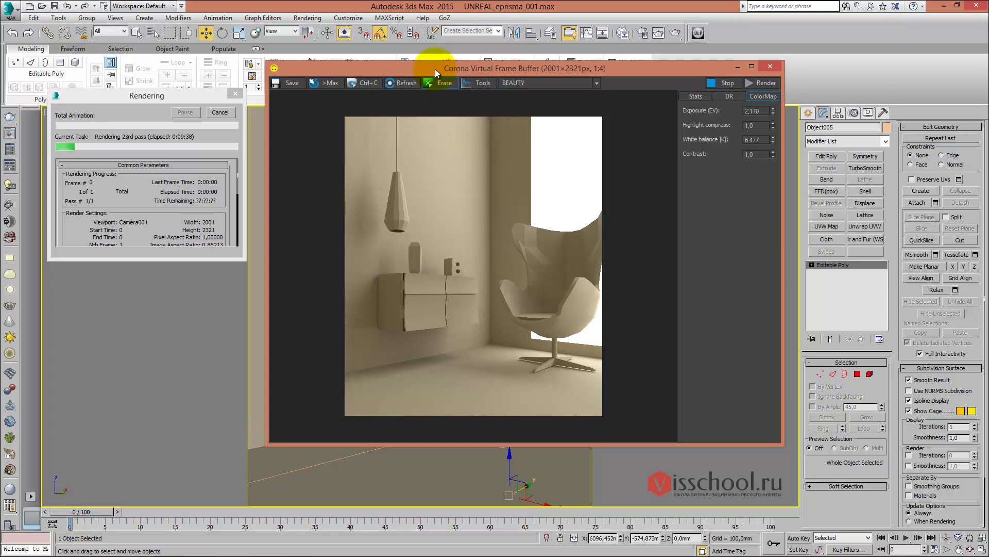
{"action": "left_click_drag", "start_coordinate": [435, 69], "coordinate": [431, 69]}
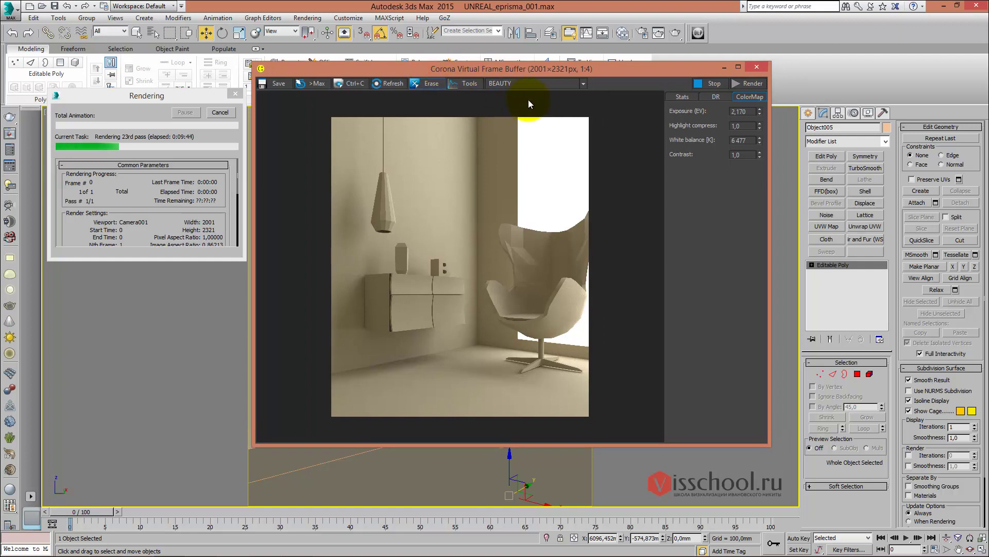
{"action": "left_click_drag", "start_coordinate": [508, 71], "coordinate": [521, 71]}
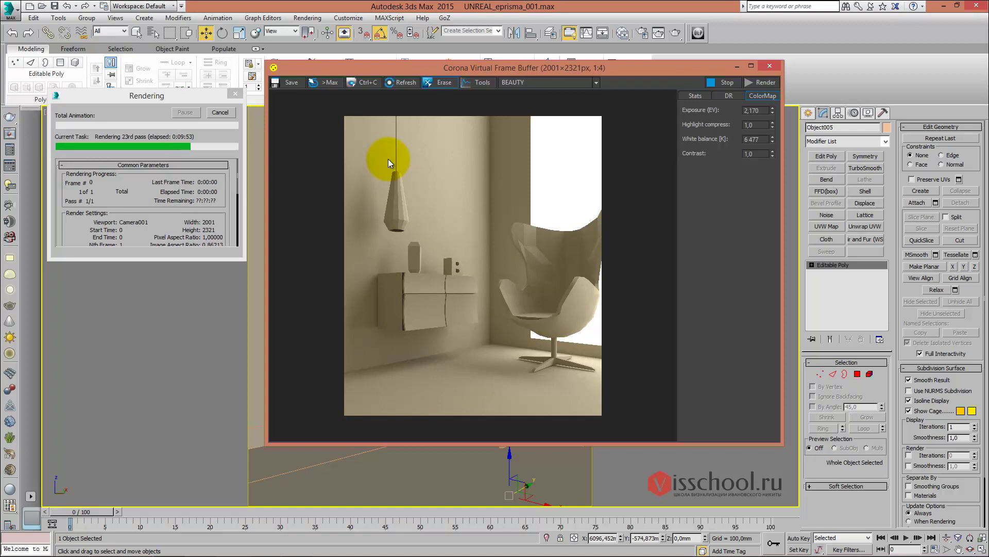
{"action": "key", "text": "alt+Tab"}
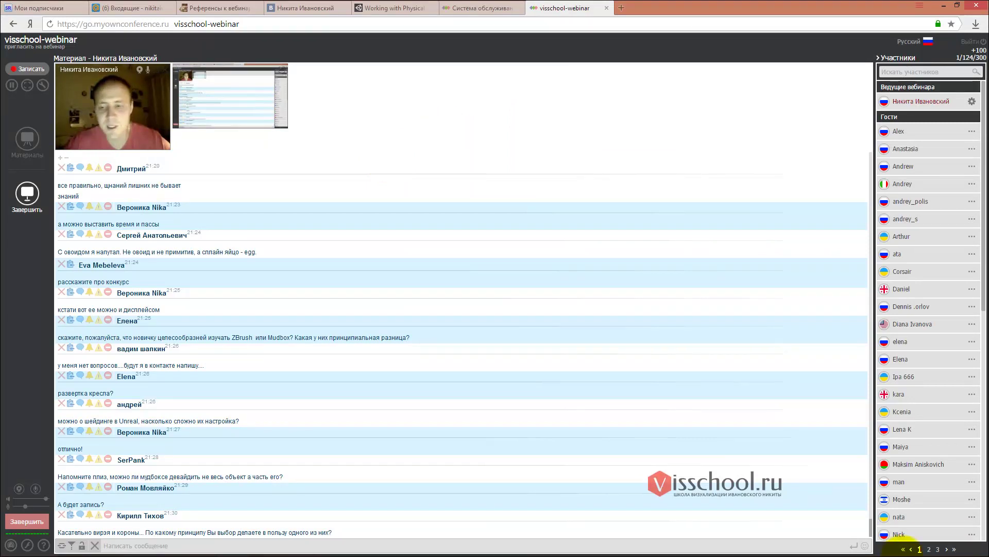
{"action": "key", "text": "alt+Tab"}
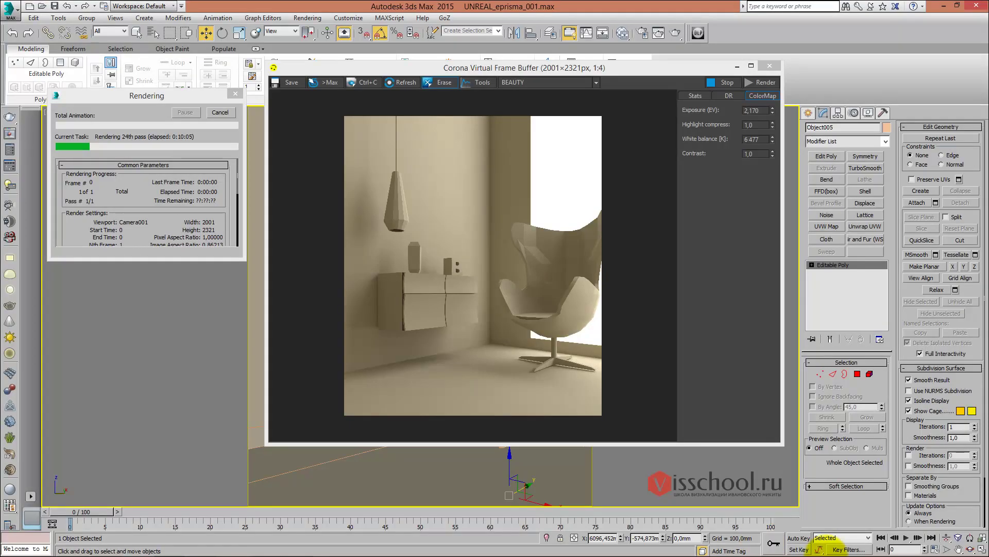
{"action": "left_click", "coordinate": [870, 547]}
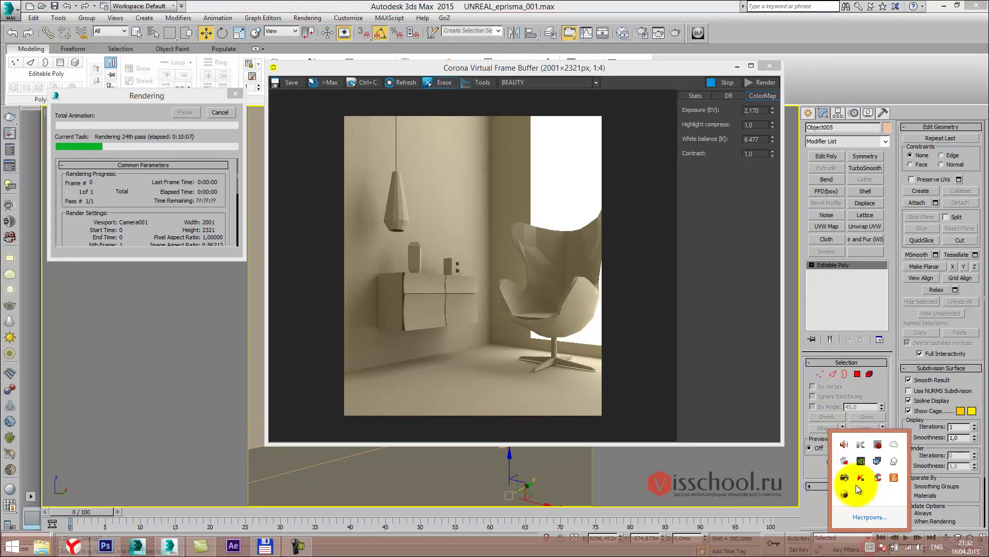
{"action": "key", "text": "alt+Tab"}
{"action": "key", "text": "alt+Tab"}
{"action": "key", "text": "alt+Tab"}
{"action": "key", "text": "alt+Tab"}
{"action": "key", "text": "alt+Tab"}
{"action": "key", "text": "alt+Tab"}
{"action": "key", "text": "alt+Tab"}
{"action": "key", "text": "alt+Tab"}
{"action": "key", "text": "alt+Tab"}
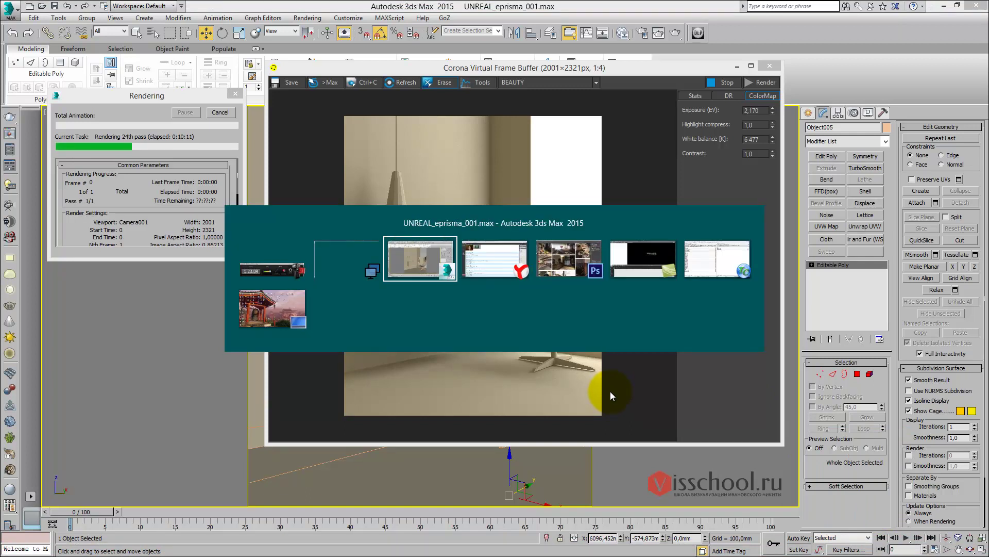
{"action": "key", "text": "alt+Tab"}
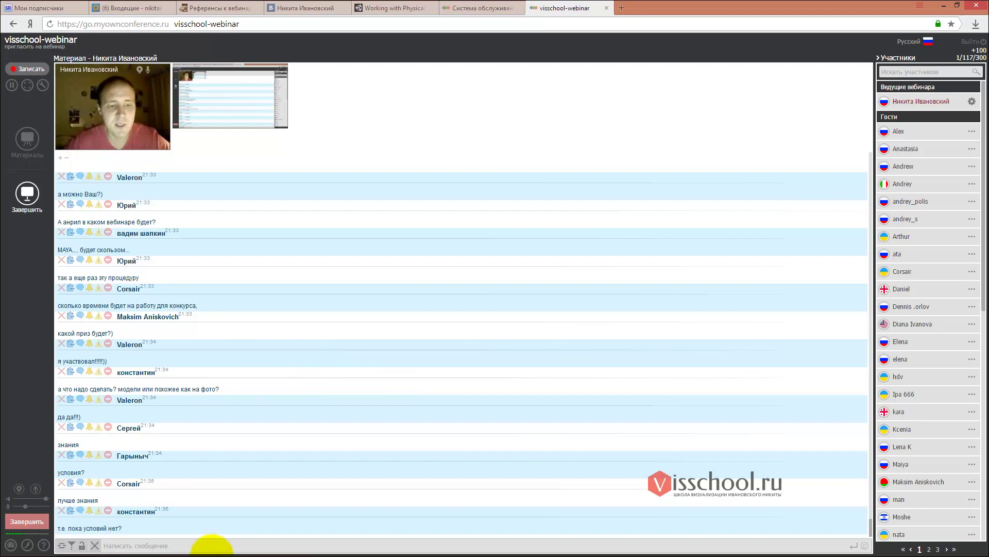
Browse to d:\2015_COURSES\UNREAL LOFT\references_loft\loft5 and open 8-PnrOmMTLU.jpg
{"action": "left_click", "coordinate": [264, 545]}
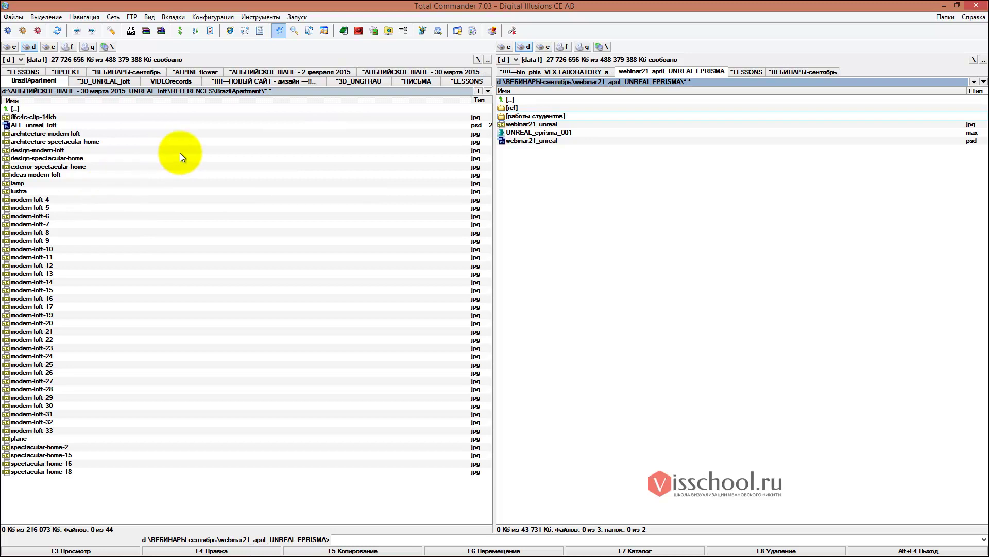
{"action": "double_click", "coordinate": [24, 108]}
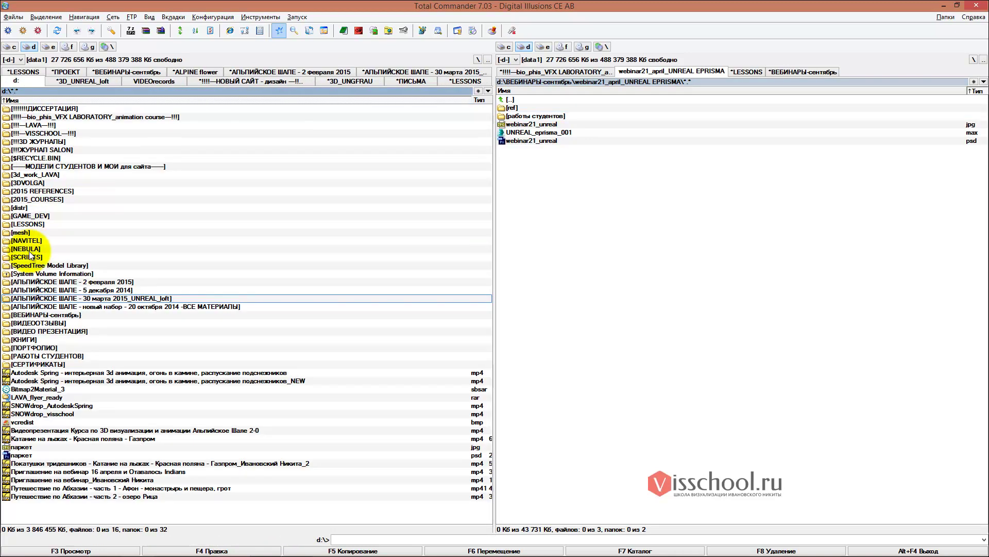
{"action": "double_click", "coordinate": [34, 198]}
{"action": "double_click", "coordinate": [36, 147]}
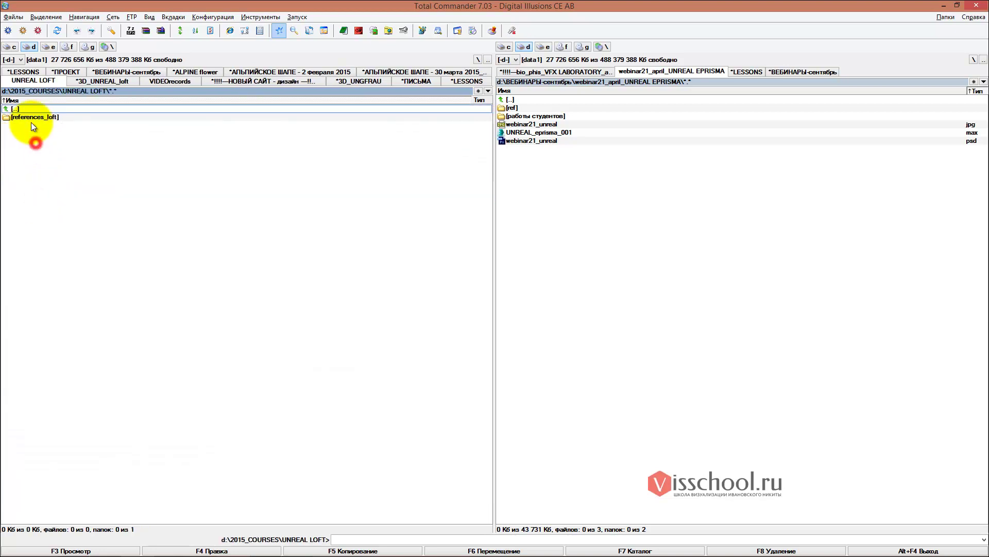
{"action": "double_click", "coordinate": [31, 118]}
{"action": "double_click", "coordinate": [26, 147]}
{"action": "key", "text": "Down"}
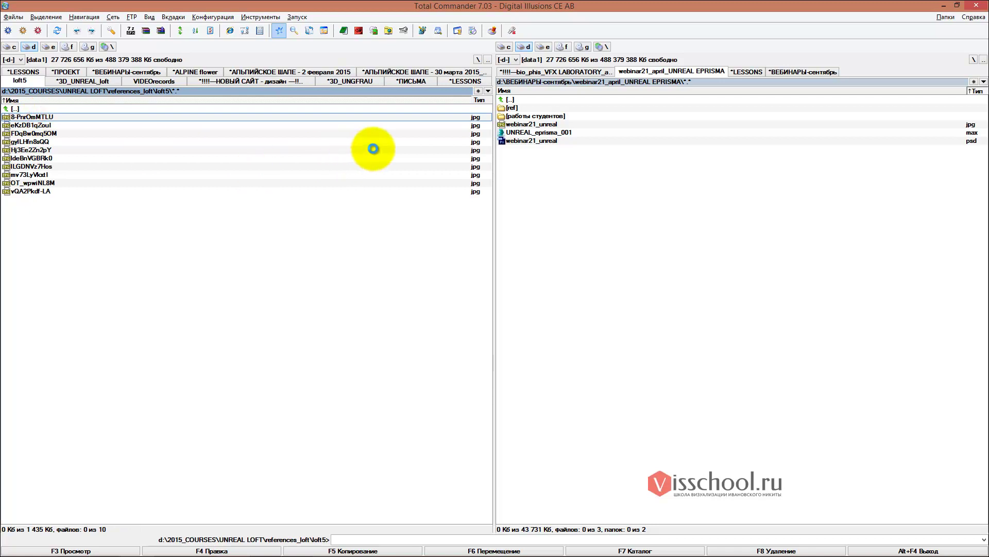
{"action": "key", "text": "Return"}
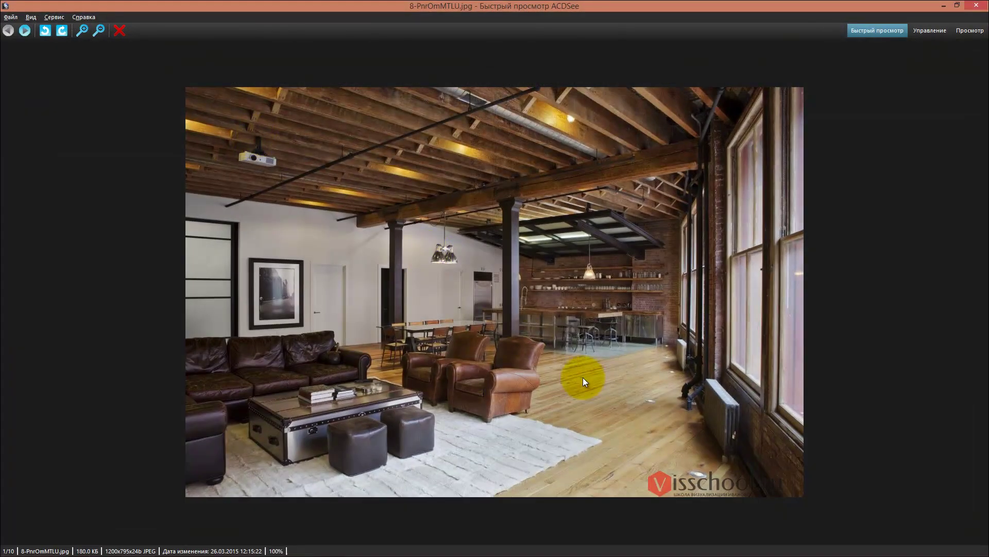
Flip through all ten loft5 photos in ACDSee, close it, and go up to references_loft
{"action": "left_click", "coordinate": [475, 275]}
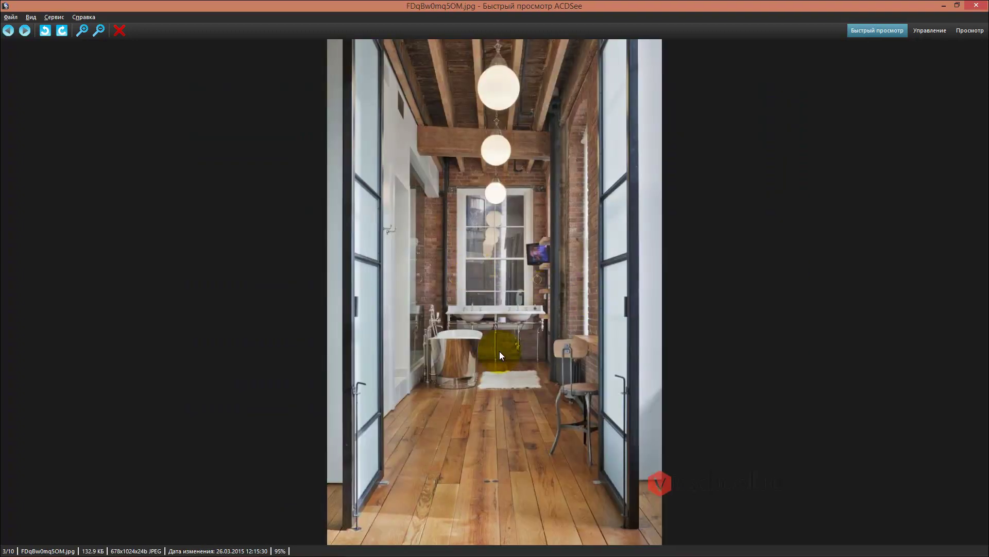
{"action": "left_click", "coordinate": [518, 338]}
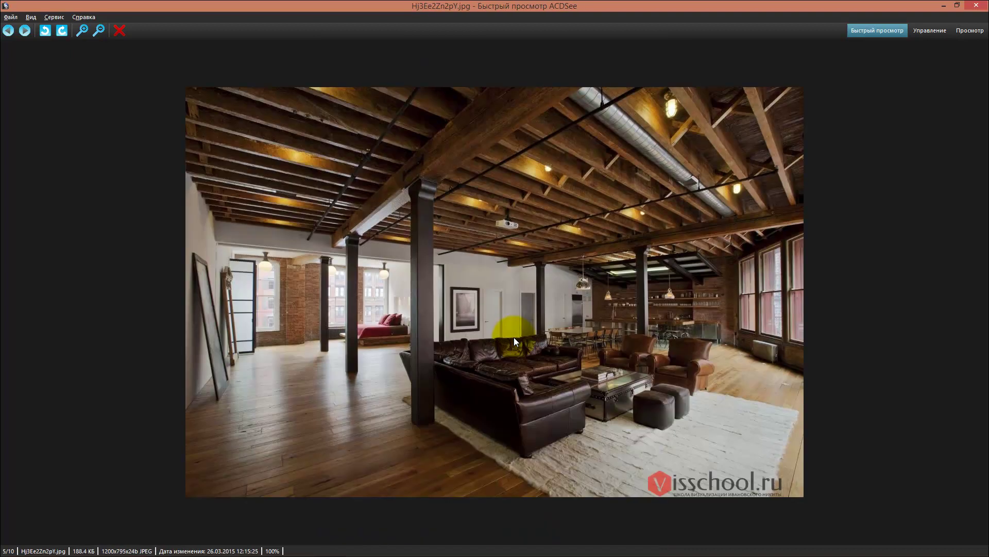
{"action": "left_click", "coordinate": [514, 340]}
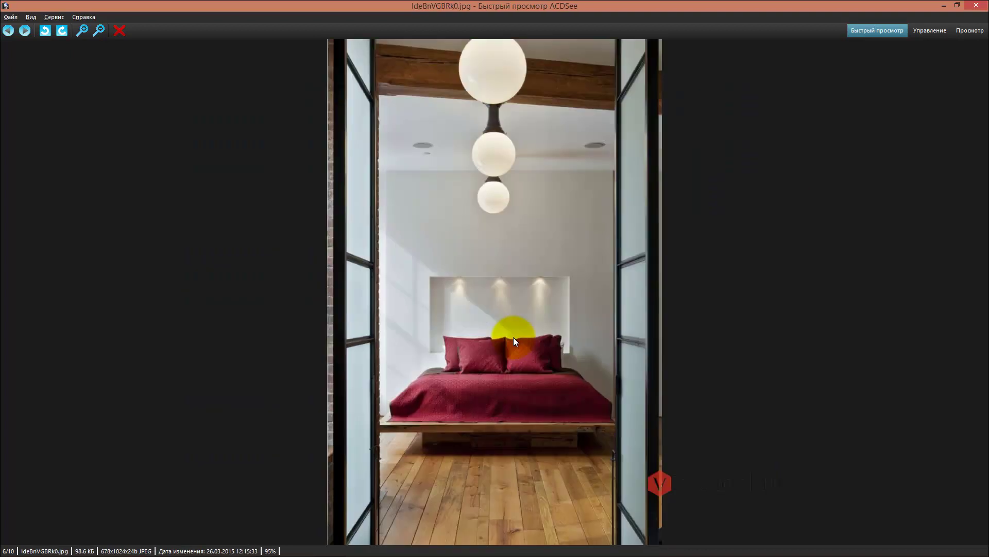
{"action": "left_click", "coordinate": [530, 277]}
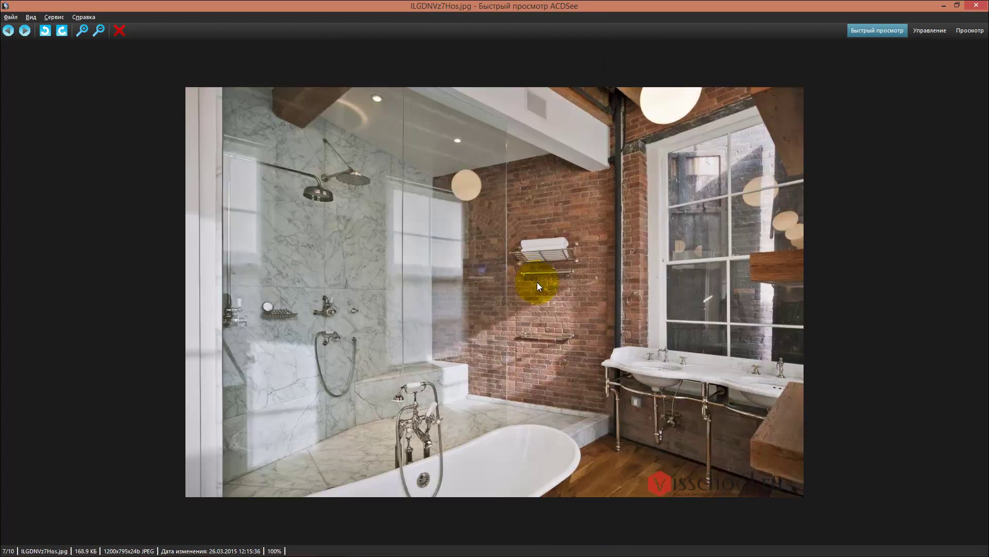
{"action": "left_click", "coordinate": [538, 278]}
{"action": "left_click", "coordinate": [520, 264]}
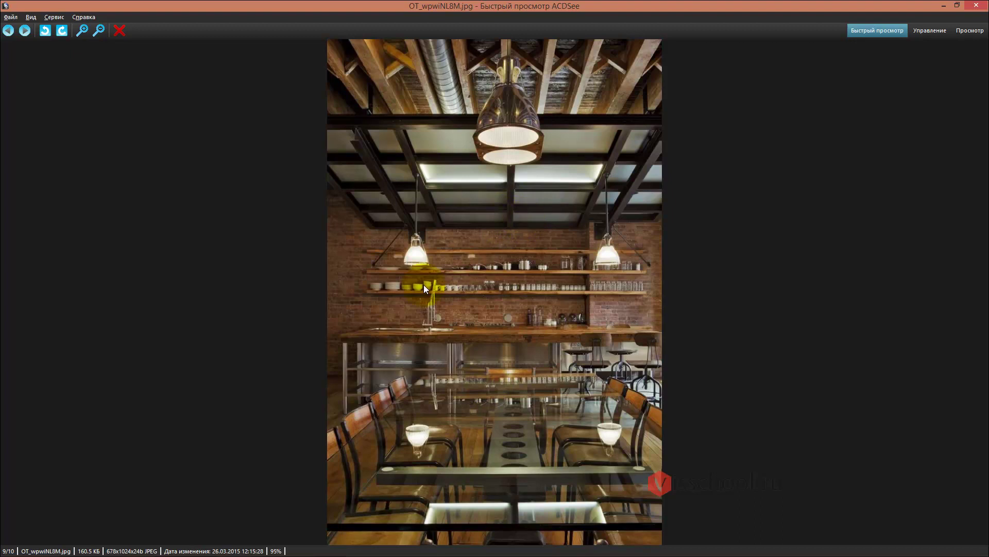
{"action": "left_click", "coordinate": [445, 310]}
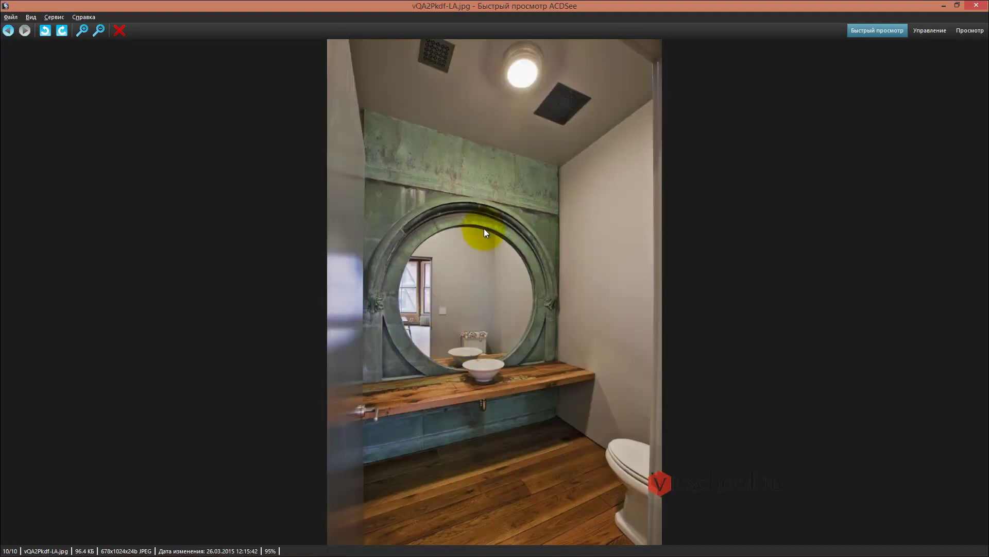
{"action": "left_click", "coordinate": [459, 221]}
{"action": "double_click", "coordinate": [37, 109]}
Open the loft2 reference folder's photos in the ACDSee viewer
{"action": "left_click", "coordinate": [24, 126]}
{"action": "double_click", "coordinate": [25, 126]}
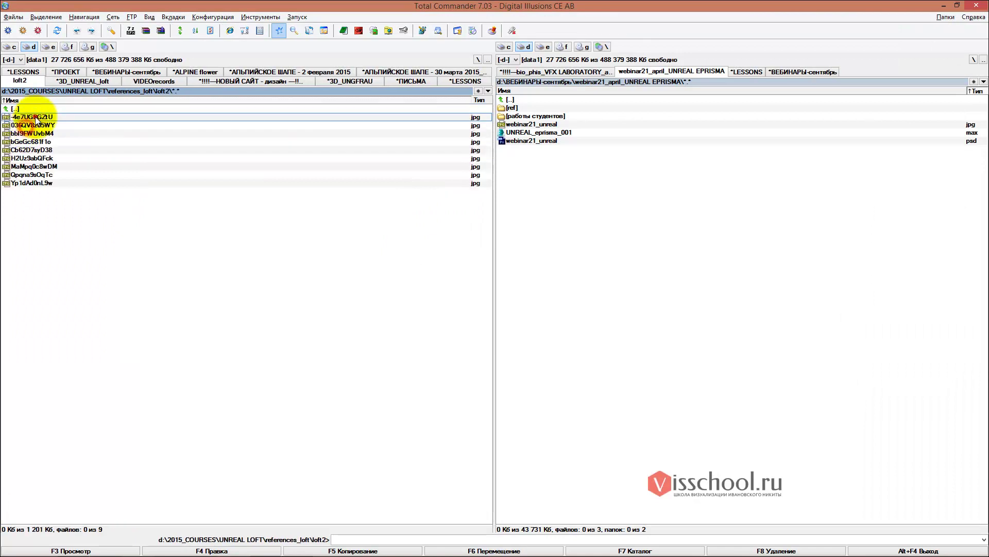
{"action": "key", "text": "Return"}
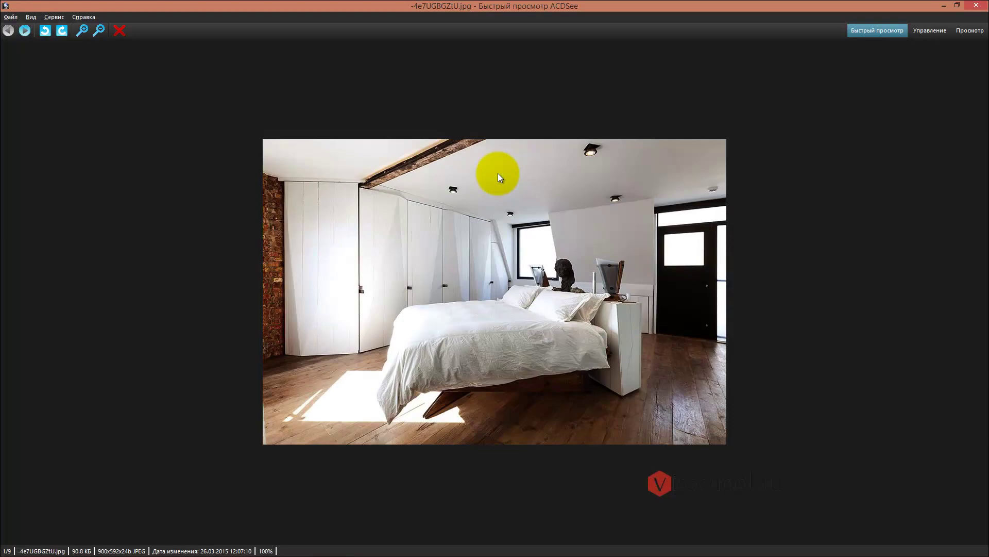
{"action": "scroll", "coordinate": [479, 190], "scroll_direction": "down", "scroll_amount": 1}
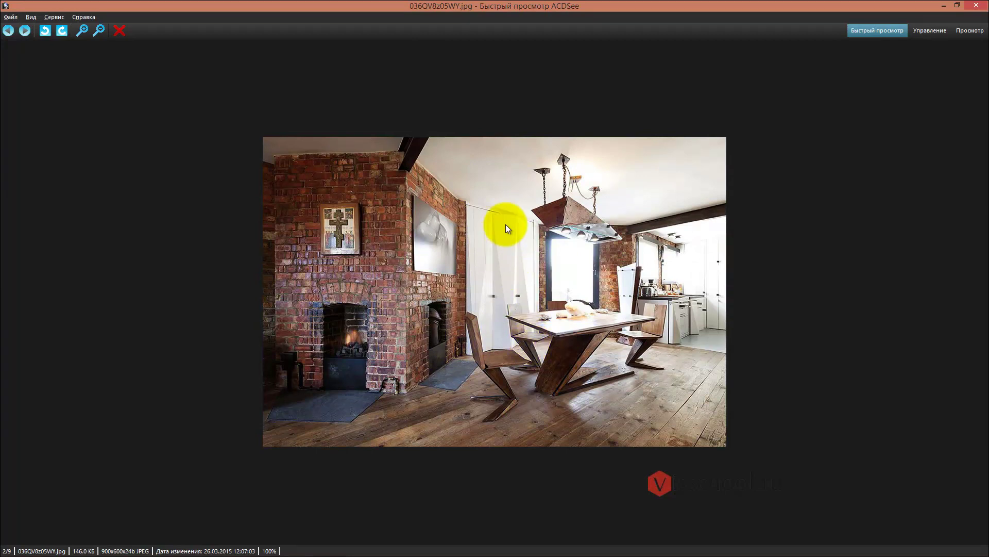
Circle the dining table and hanging lamp, clear the mark, then switch toward 3ds Max
{"action": "mouse_move", "coordinate": [442, 148]}
{"action": "left_mouse_down"}
{"action": "mouse_move", "coordinate": [727, 180]}
{"action": "mouse_move", "coordinate": [441, 162]}
{"action": "left_mouse_up"}
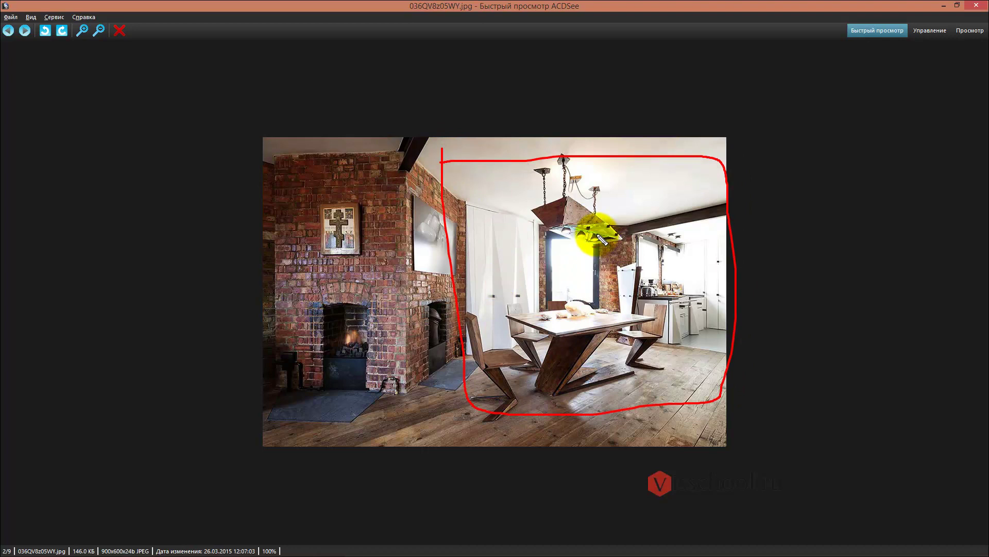
{"action": "key", "text": "Escape"}
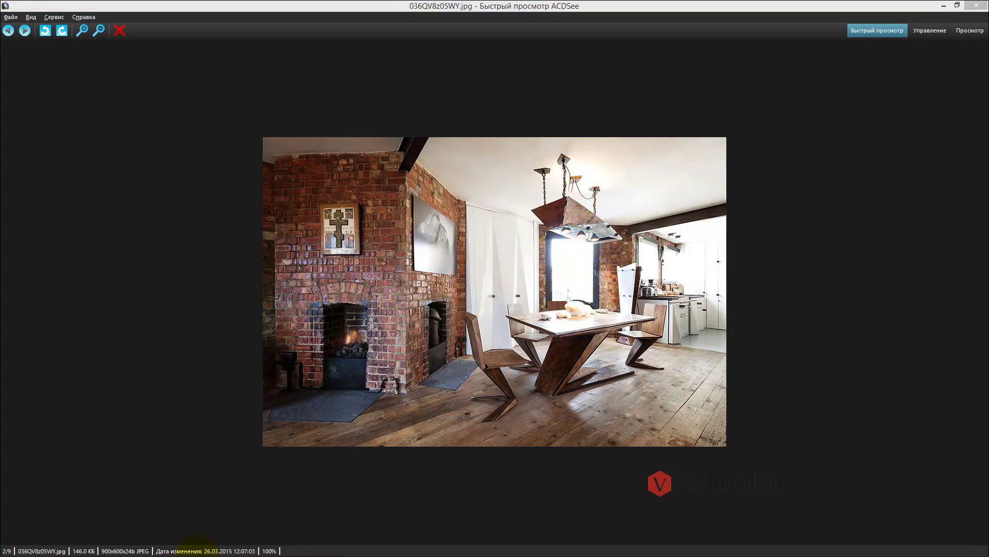
{"action": "key", "text": "alt+Tab"}
{"action": "key", "text": "alt+Tab"}
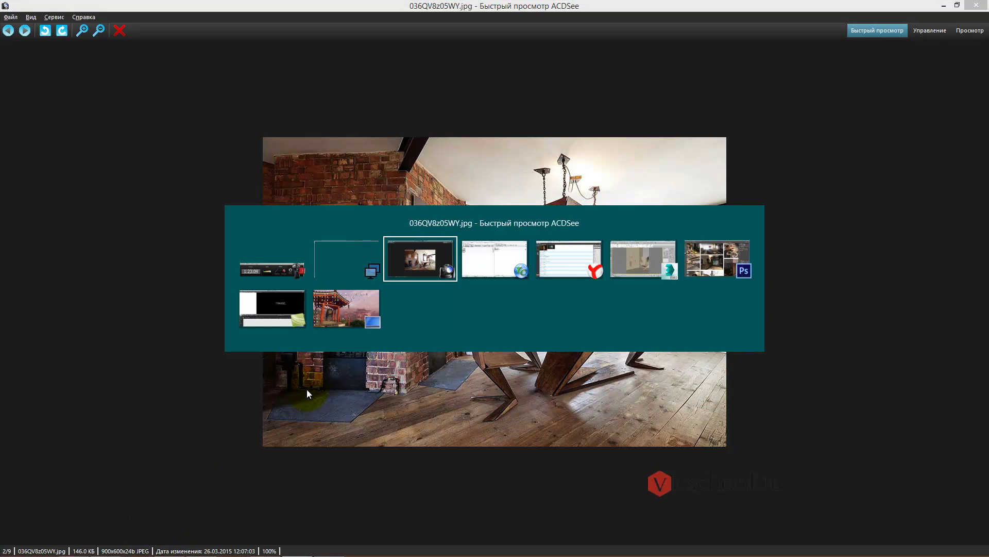
{"action": "key", "text": "alt+Tab"}
{"action": "key", "text": "alt+Tab"}
{"action": "key", "text": "alt+Tab"}
{"action": "key", "text": "alt+Tab"}
Pan around BIG.jpg to inspect the egg chair base, copper pendant and dark cabinet
{"action": "key", "text": "ctrl+Tab"}
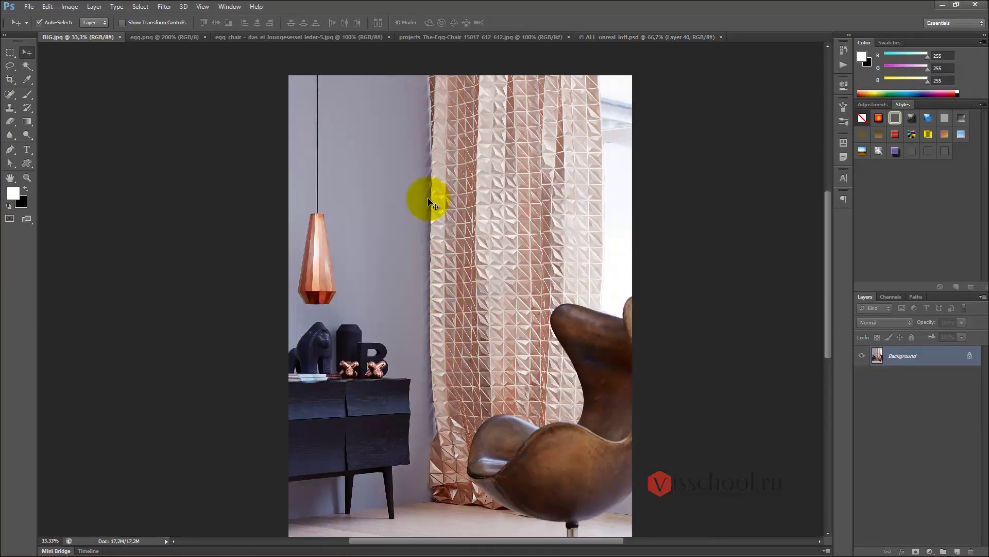
{"action": "left_click_drag", "start_coordinate": [526, 338], "coordinate": [510, 225]}
{"action": "left_click_drag", "start_coordinate": [433, 225], "coordinate": [457, 245]}
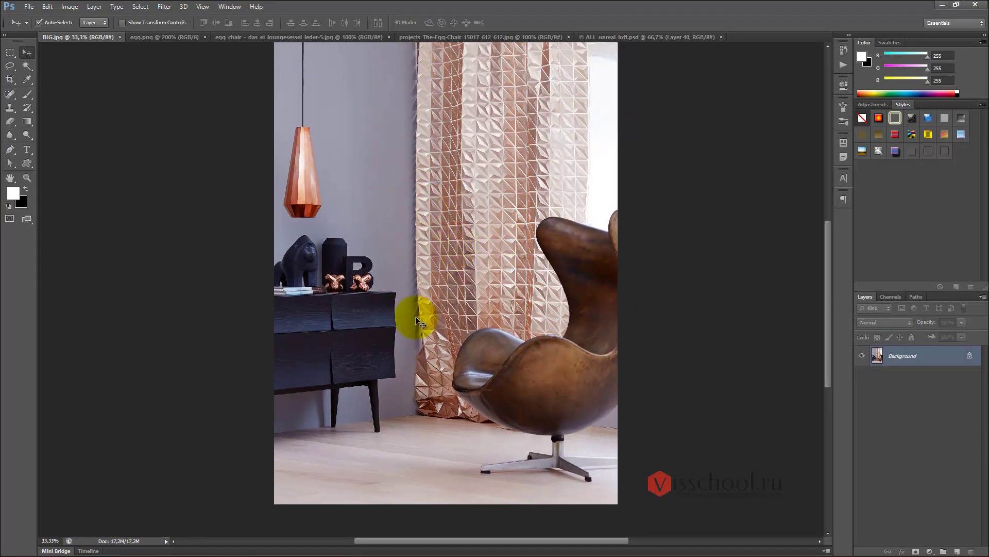
{"action": "left_click_drag", "start_coordinate": [554, 294], "coordinate": [551, 277]}
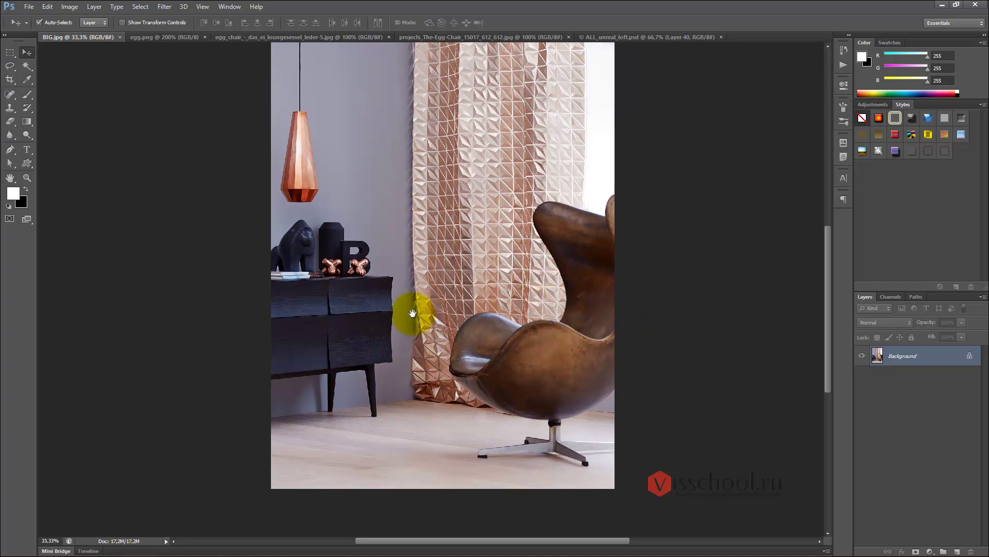
{"action": "scroll", "coordinate": [420, 239], "scroll_direction": "up", "scroll_amount": 1}
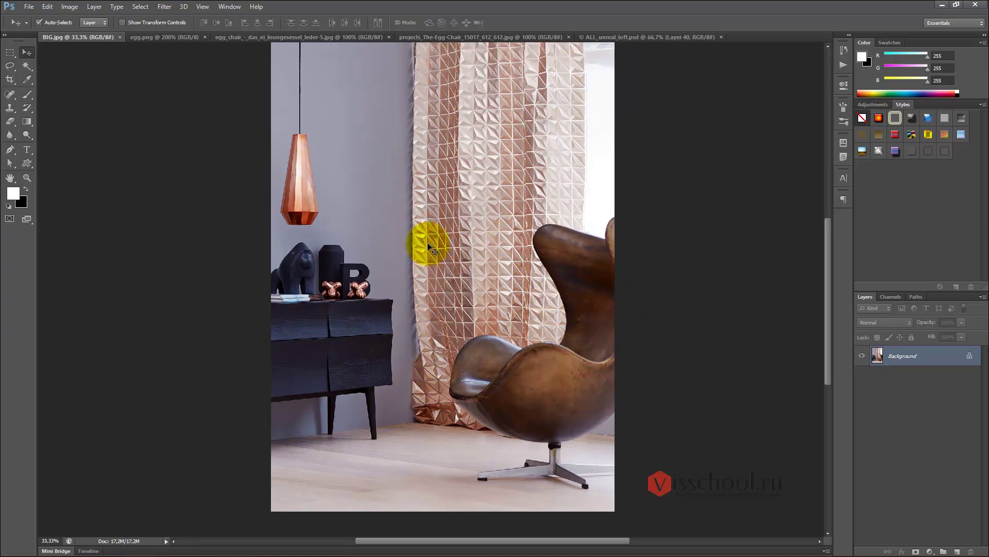
{"action": "left_click_drag", "start_coordinate": [449, 199], "coordinate": [448, 199]}
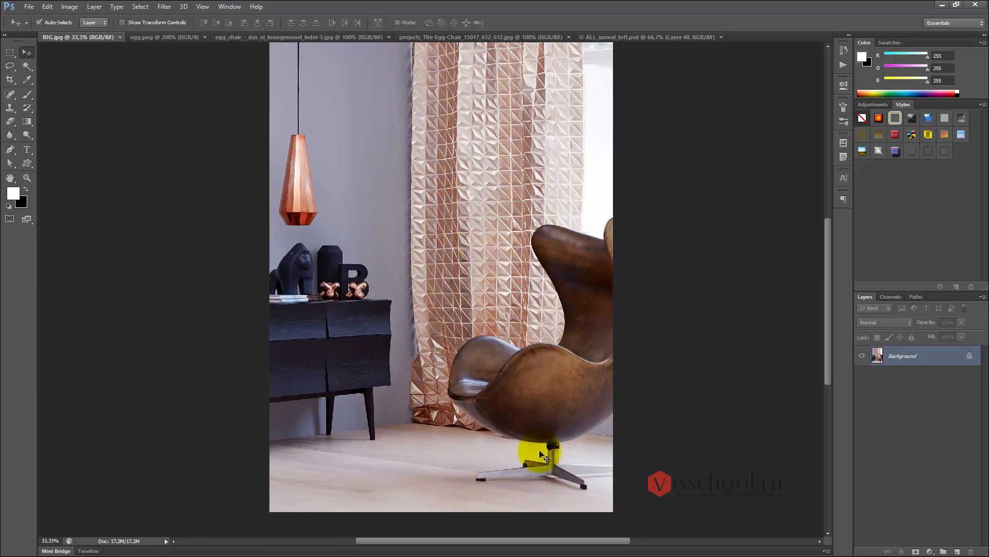
{"action": "mouse_move", "coordinate": [399, 140]}
{"action": "left_mouse_down"}
{"action": "mouse_move", "coordinate": [386, 164]}
{"action": "mouse_move", "coordinate": [388, 114]}
{"action": "left_mouse_up"}
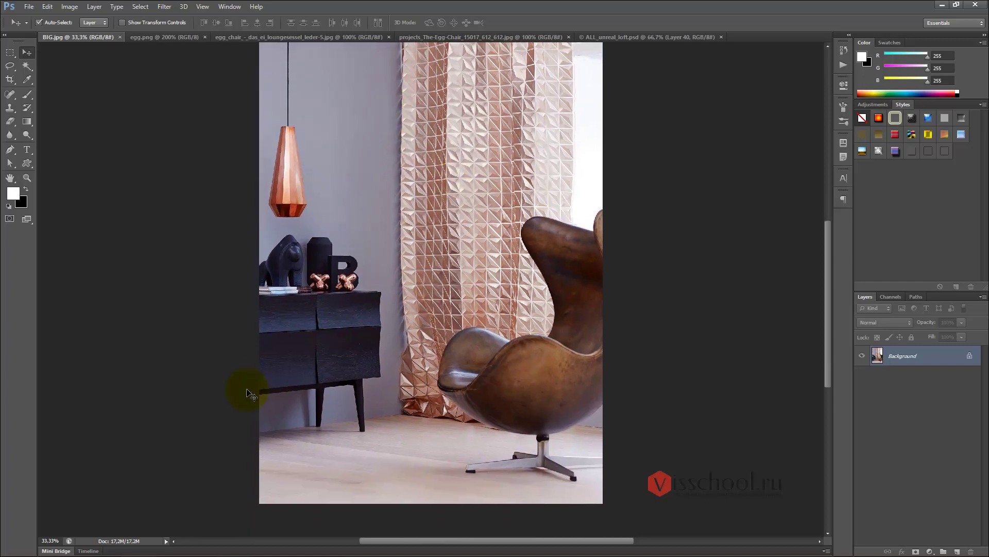
{"action": "key", "text": "alt+Tab"}
{"action": "key", "text": "alt+Tab"}
{"action": "key", "text": "alt+Tab"}
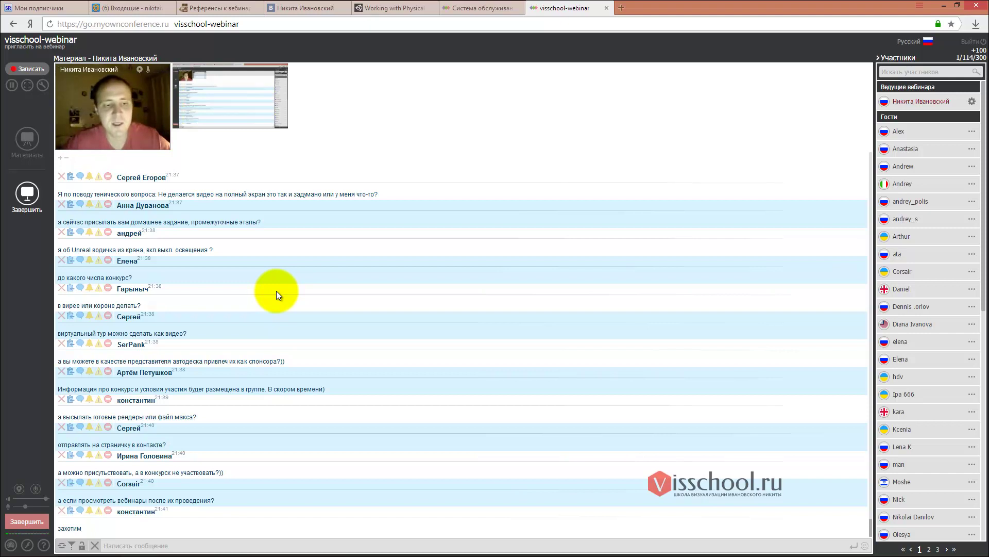
{"action": "mouse_move", "coordinate": [263, 351]}
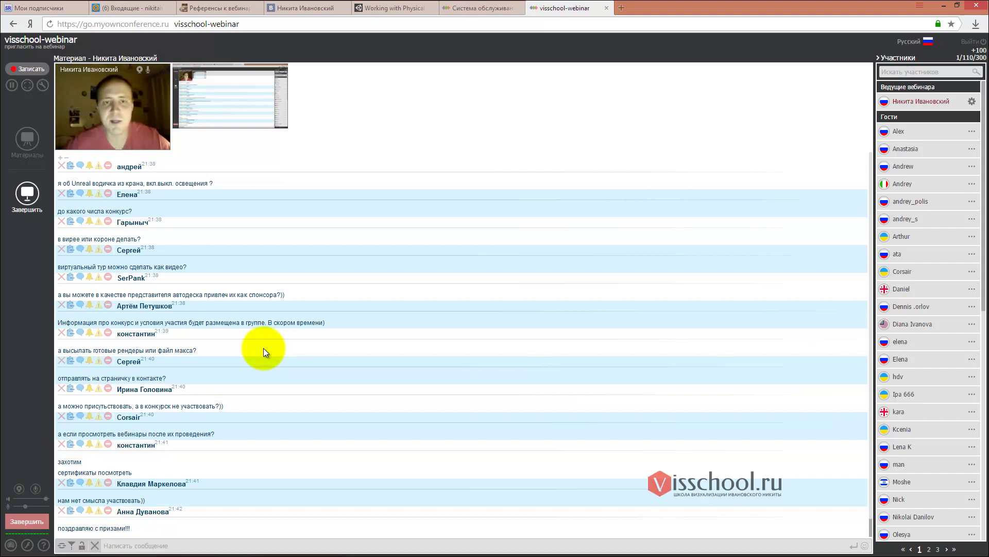
Switch from the webinar page back to the 3ds Max Corona frame buffer
{"action": "key", "text": "alt+Tab"}
{"action": "key", "text": "alt+Tab"}
{"action": "key", "text": "alt+Tab"}
{"action": "left_click", "coordinate": [400, 177]}
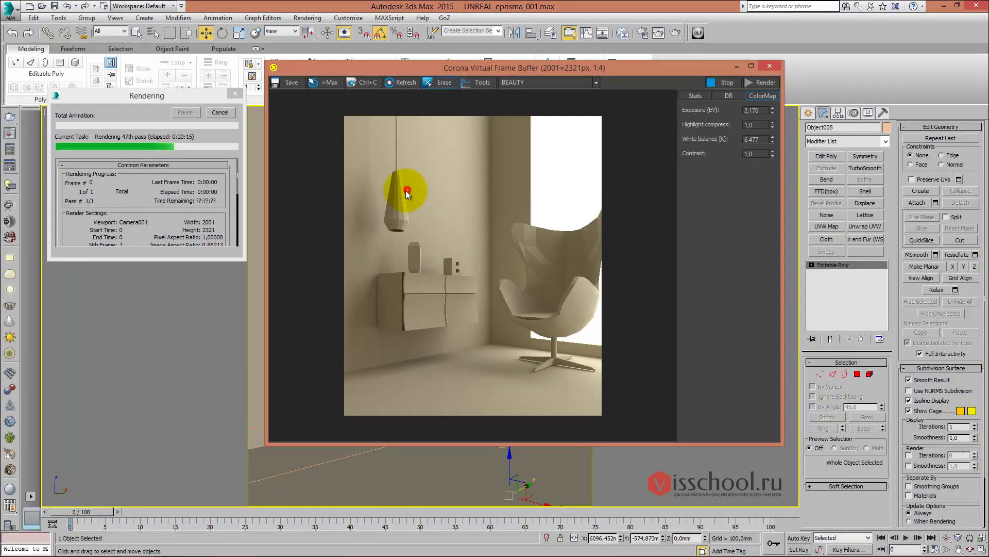
{"action": "scroll", "coordinate": [396, 198], "scroll_direction": "up", "scroll_amount": 5}
{"action": "left_click_drag", "start_coordinate": [396, 198], "coordinate": [534, 241]}
{"action": "scroll", "coordinate": [500, 247], "scroll_direction": "down", "scroll_amount": 1}
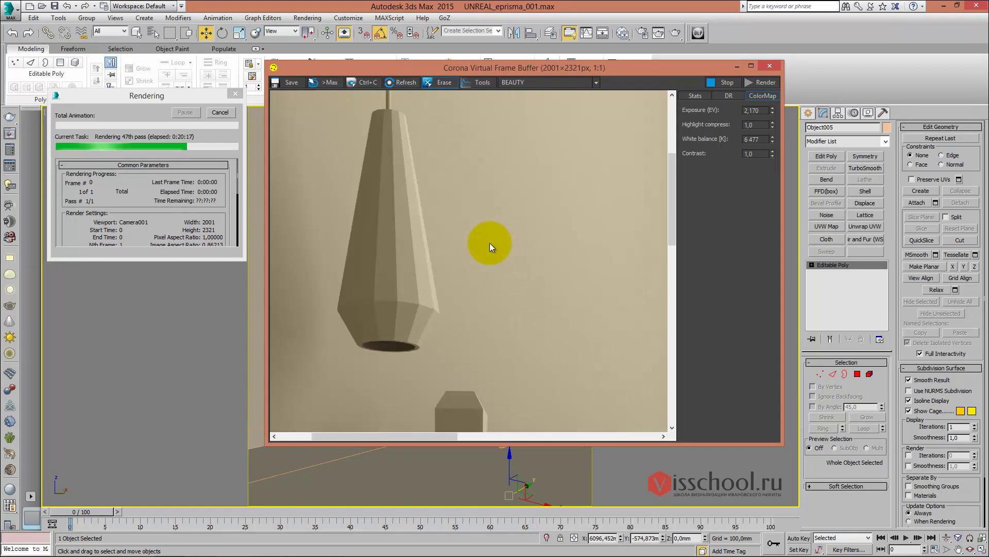
{"action": "scroll", "coordinate": [460, 214], "scroll_direction": "down", "scroll_amount": 1}
{"action": "scroll", "coordinate": [485, 242], "scroll_direction": "down", "scroll_amount": 1}
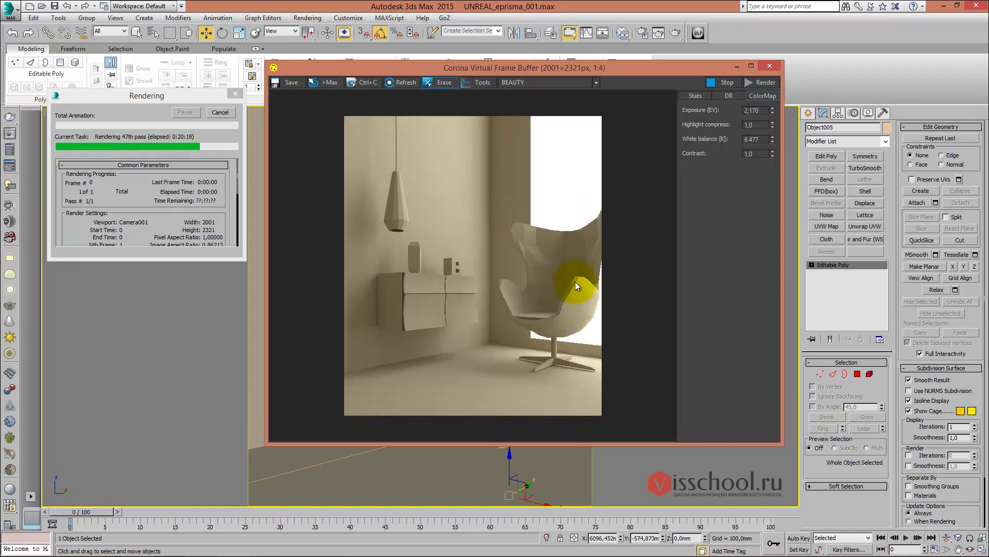
{"action": "scroll", "coordinate": [574, 278], "scroll_direction": "up", "scroll_amount": 3}
{"action": "left_click_drag", "start_coordinate": [571, 274], "coordinate": [437, 252]}
{"action": "scroll", "coordinate": [449, 252], "scroll_direction": "down", "scroll_amount": 3}
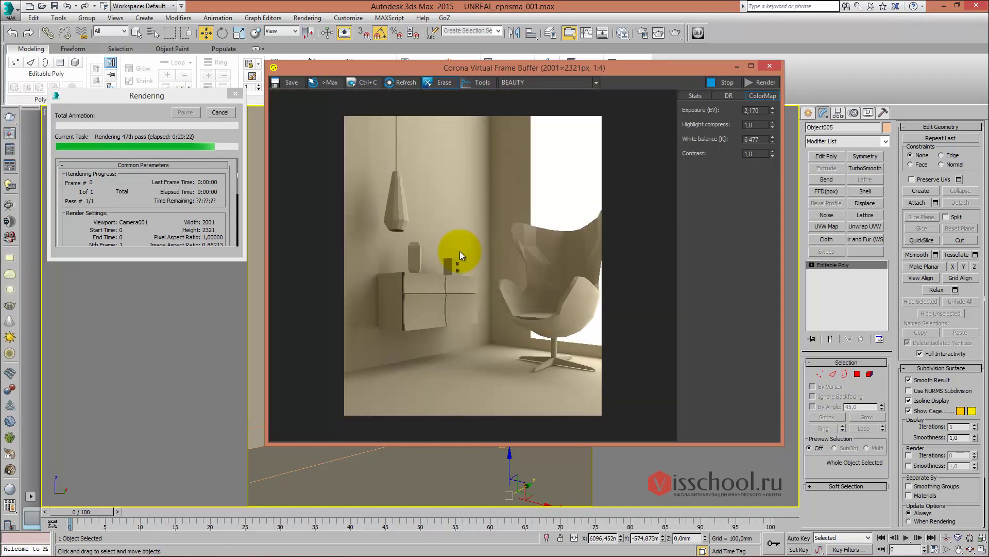
{"action": "scroll", "coordinate": [491, 175], "scroll_direction": "up", "scroll_amount": 1}
{"action": "scroll", "coordinate": [489, 155], "scroll_direction": "up", "scroll_amount": 2}
{"action": "scroll", "coordinate": [470, 206], "scroll_direction": "down", "scroll_amount": 2}
{"action": "scroll", "coordinate": [479, 229], "scroll_direction": "down", "scroll_amount": 1}
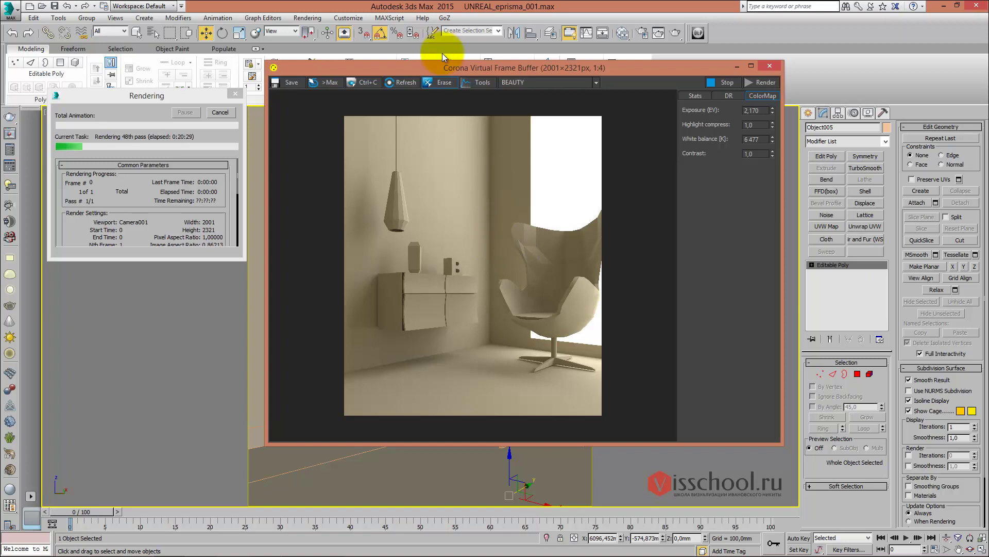
{"action": "left_click_drag", "start_coordinate": [441, 67], "coordinate": [391, 63]}
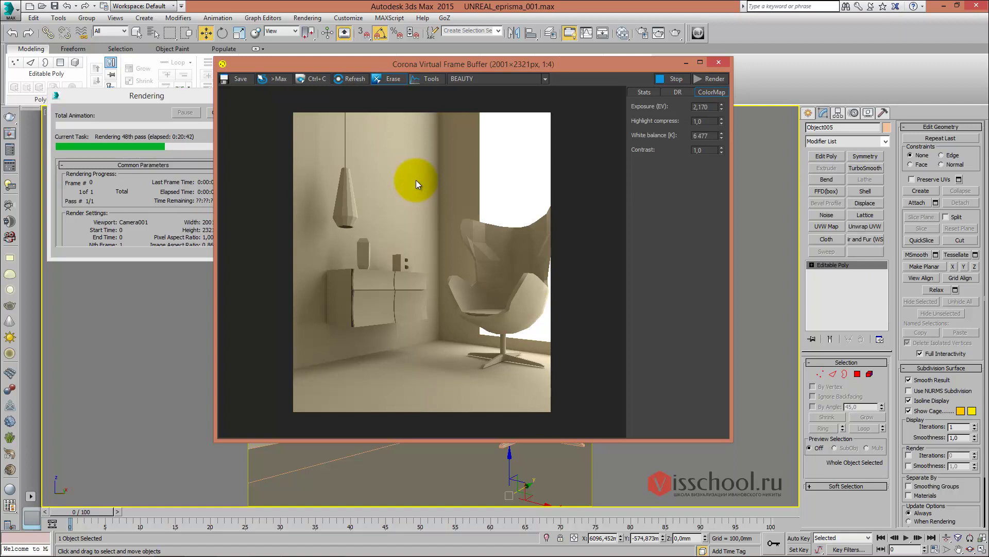
{"action": "key", "text": "alt+Tab"}
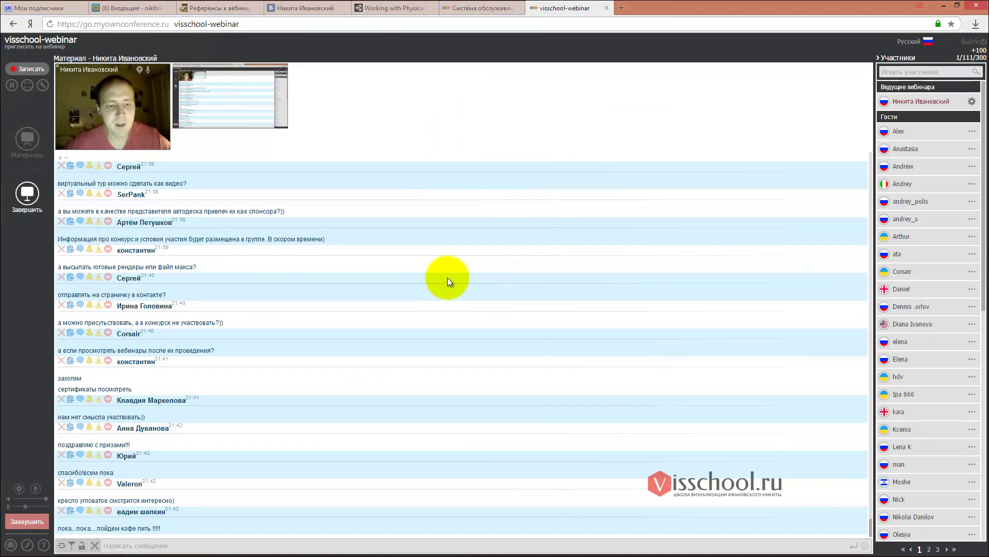
{"action": "key", "text": "alt+Tab"}
{"action": "scroll", "coordinate": [481, 287], "scroll_direction": "up", "scroll_amount": 1}
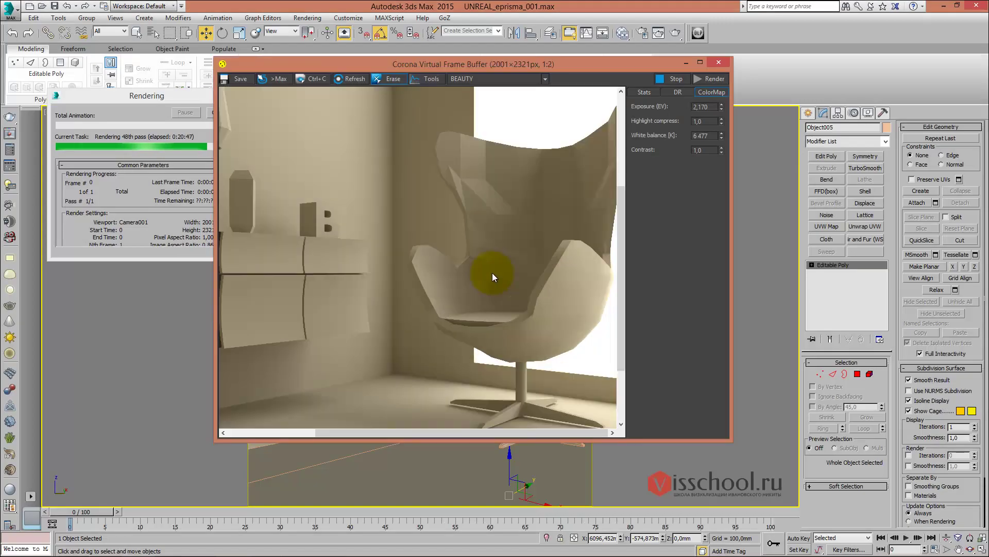
{"action": "scroll", "coordinate": [491, 274], "scroll_direction": "up", "scroll_amount": 1}
{"action": "scroll", "coordinate": [531, 265], "scroll_direction": "down", "scroll_amount": 1}
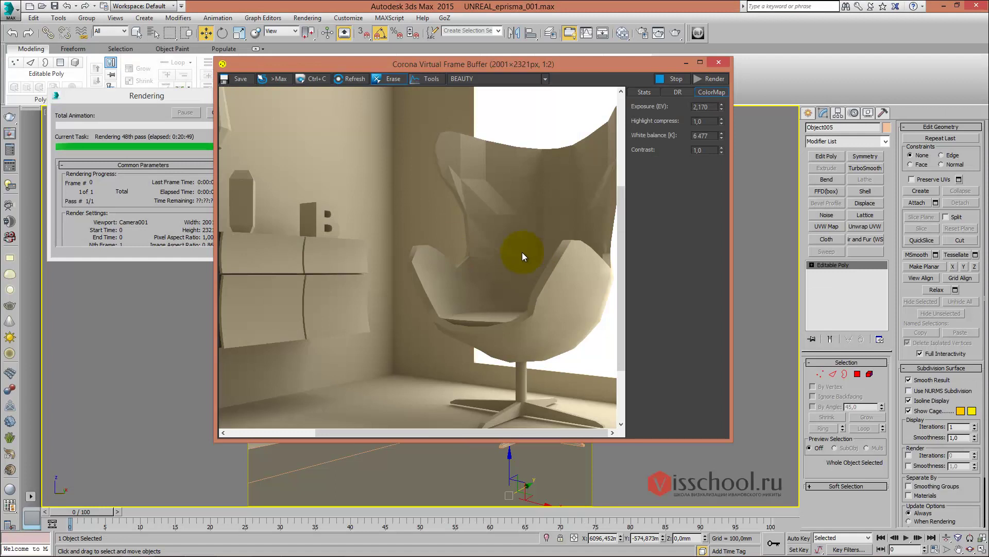
{"action": "scroll", "coordinate": [528, 252], "scroll_direction": "down", "scroll_amount": 2}
{"action": "scroll", "coordinate": [446, 246], "scroll_direction": "up", "scroll_amount": 1}
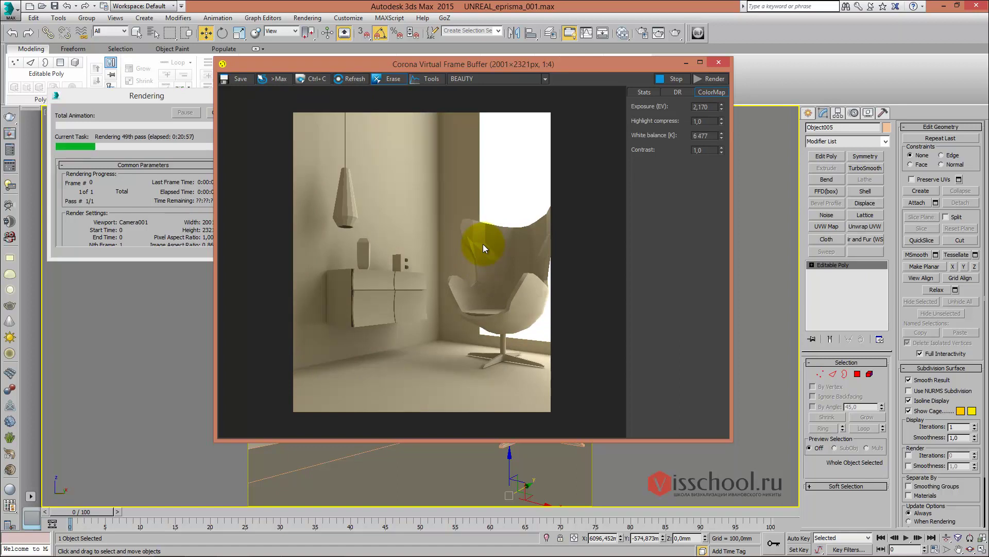
{"action": "key", "text": "alt+Tab"}
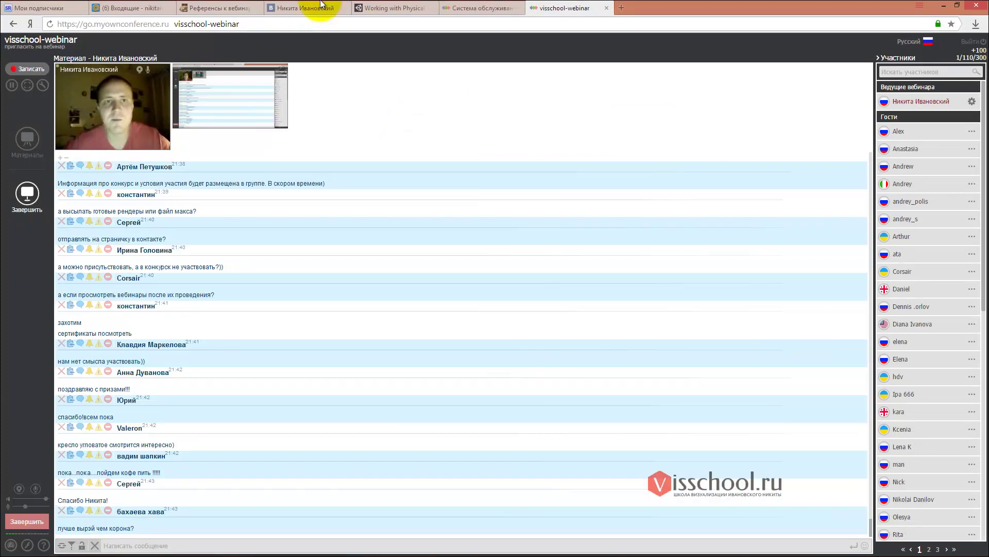
Paste the host's VK profile URL into the webinar chat and send it
{"action": "left_click", "coordinate": [304, 7]}
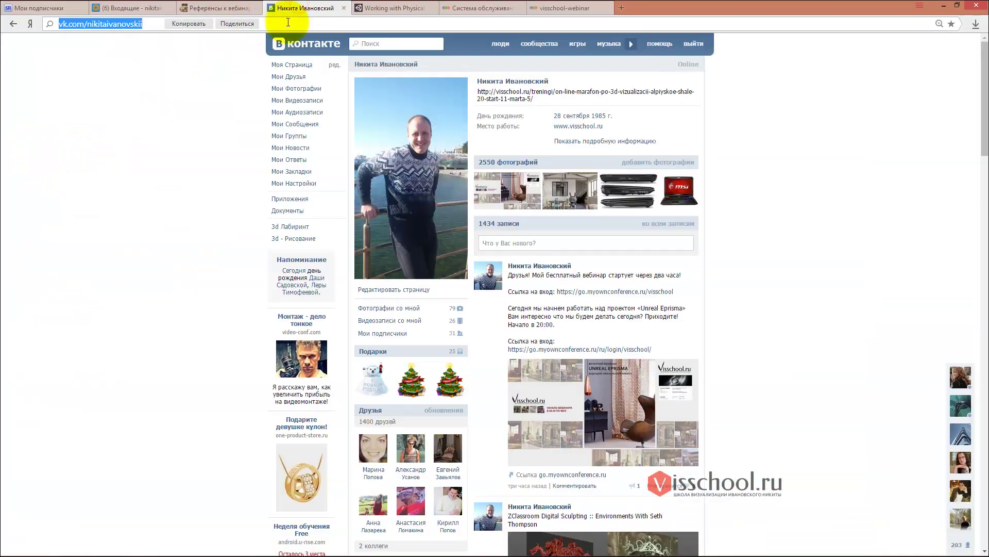
{"action": "left_click", "coordinate": [548, 9]}
{"action": "left_click", "coordinate": [118, 545]}
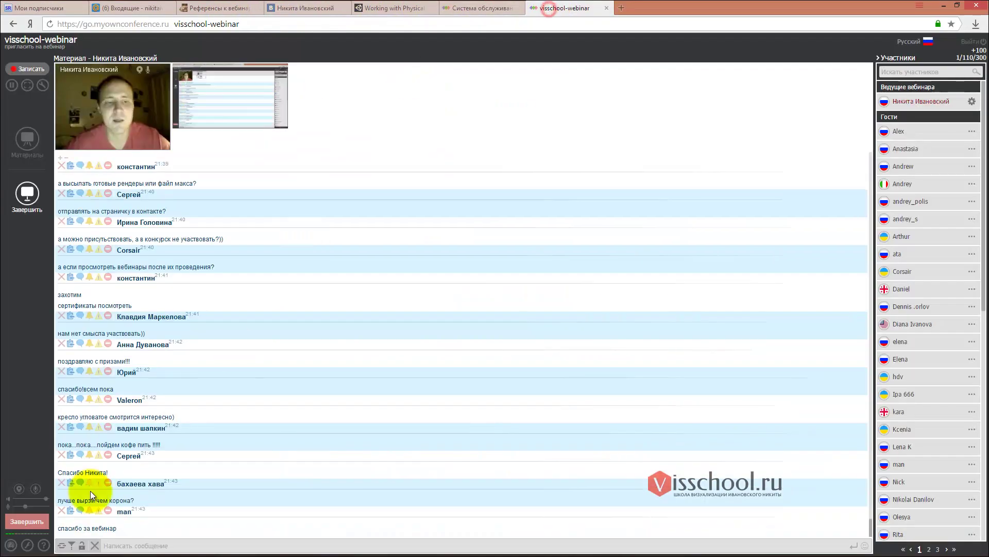
{"action": "key", "text": "ctrl+v"}
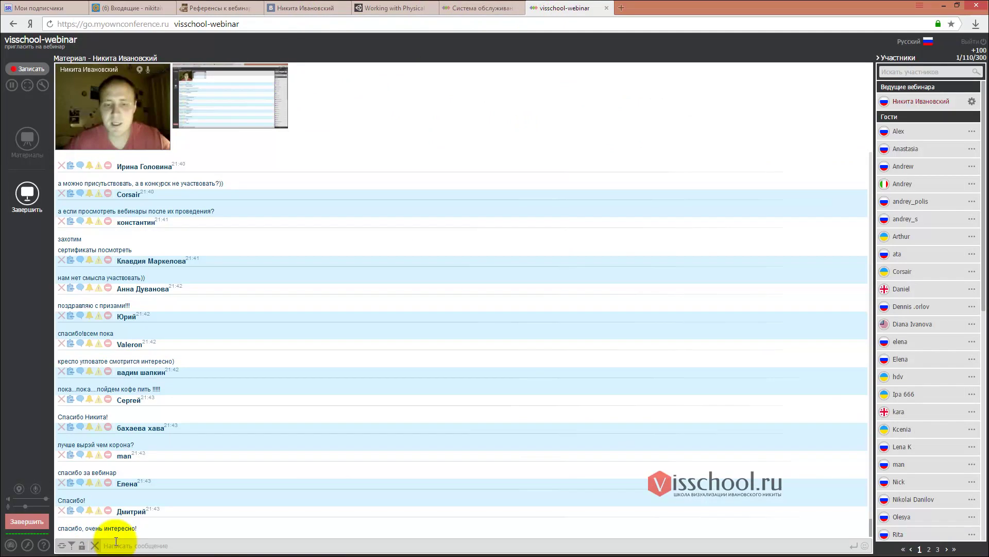
{"action": "key", "text": "Return"}
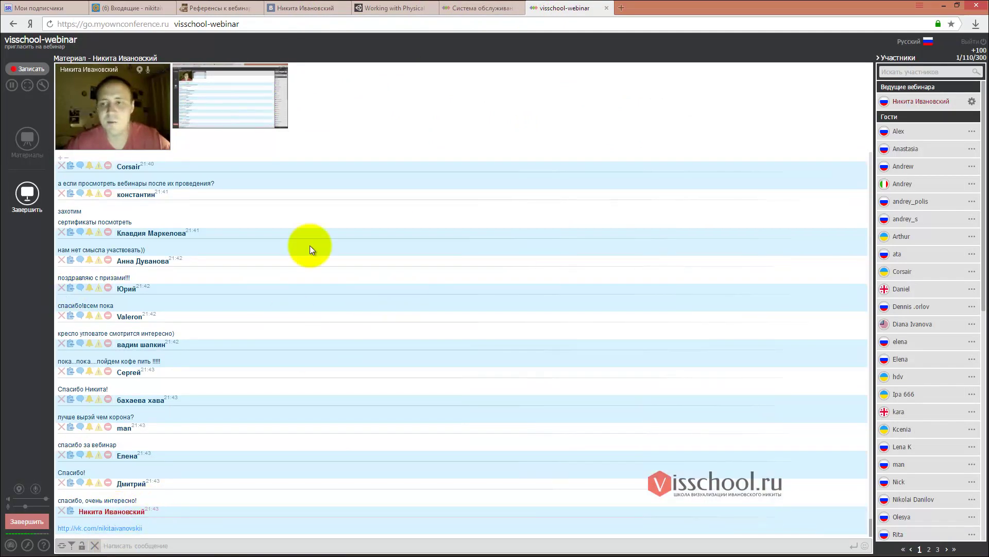